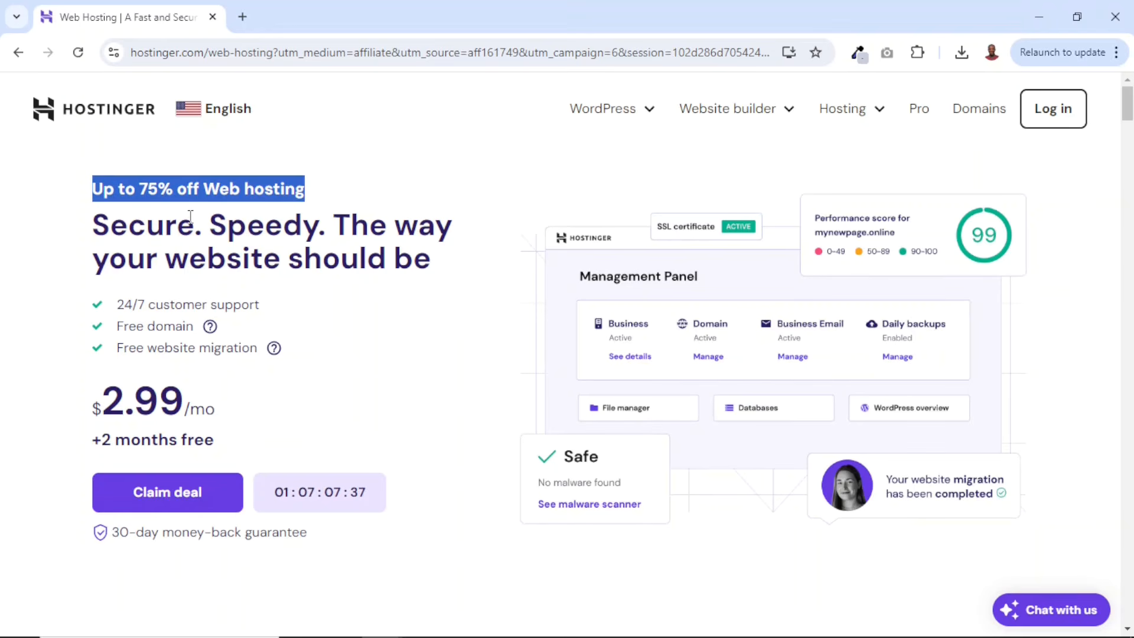
# - Compare the web hosting plans and choose the Premium plan
pyautogui.scroll(-15, 436, 380)
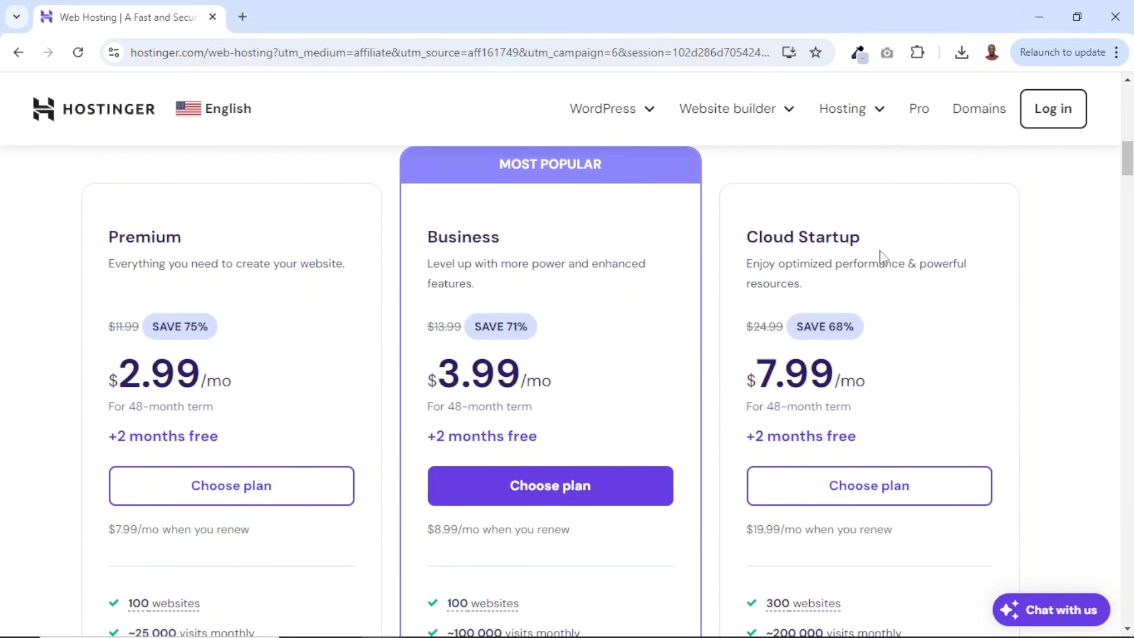
pyautogui.scroll(-3, 880, 258)
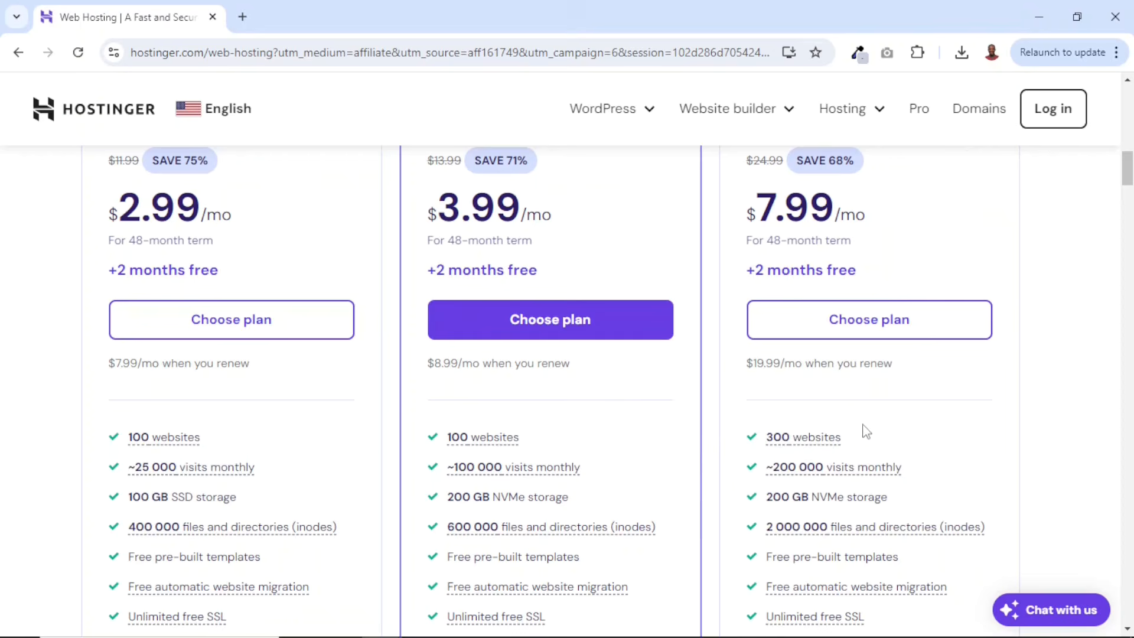
pyautogui.scroll(3, 725, 417)
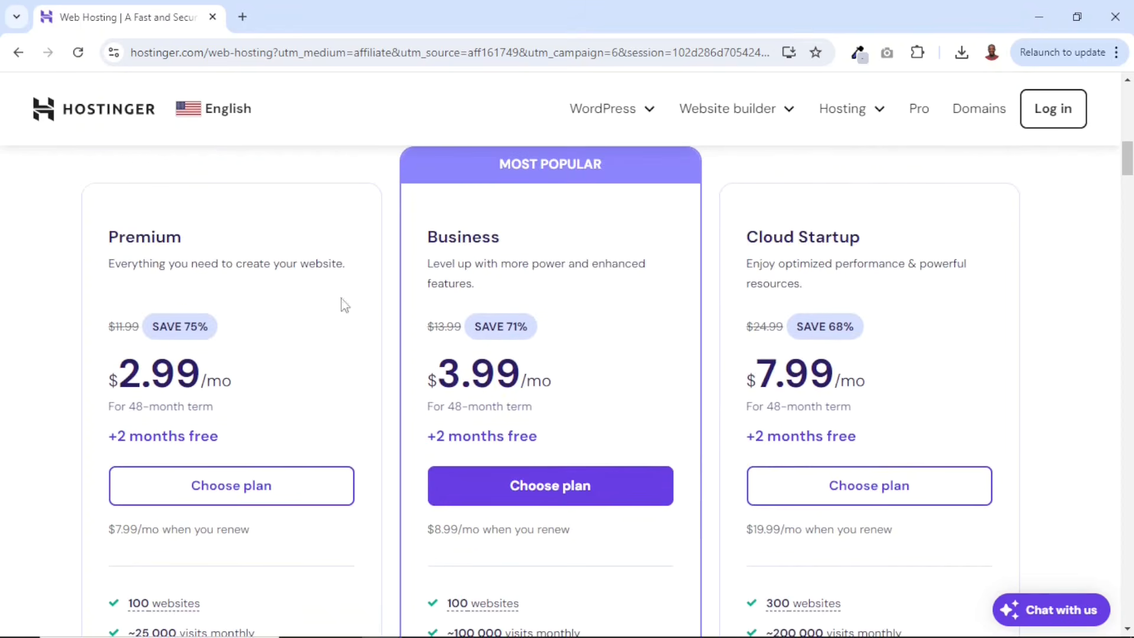
pyautogui.scroll(-10, 538, 263)
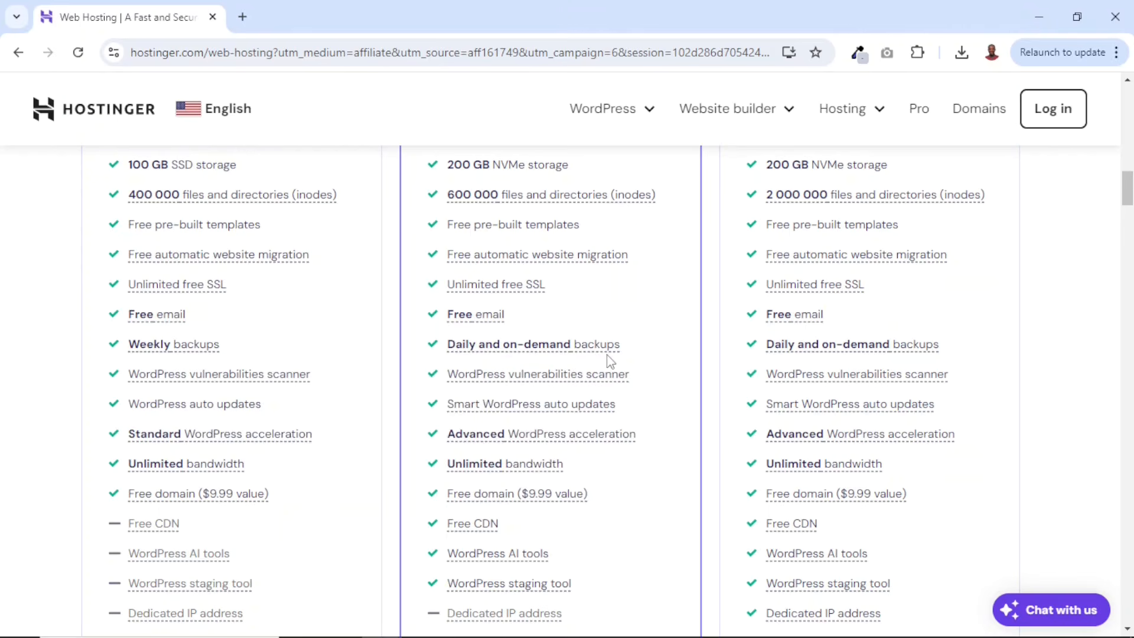
pyautogui.scroll(7, 607, 355)
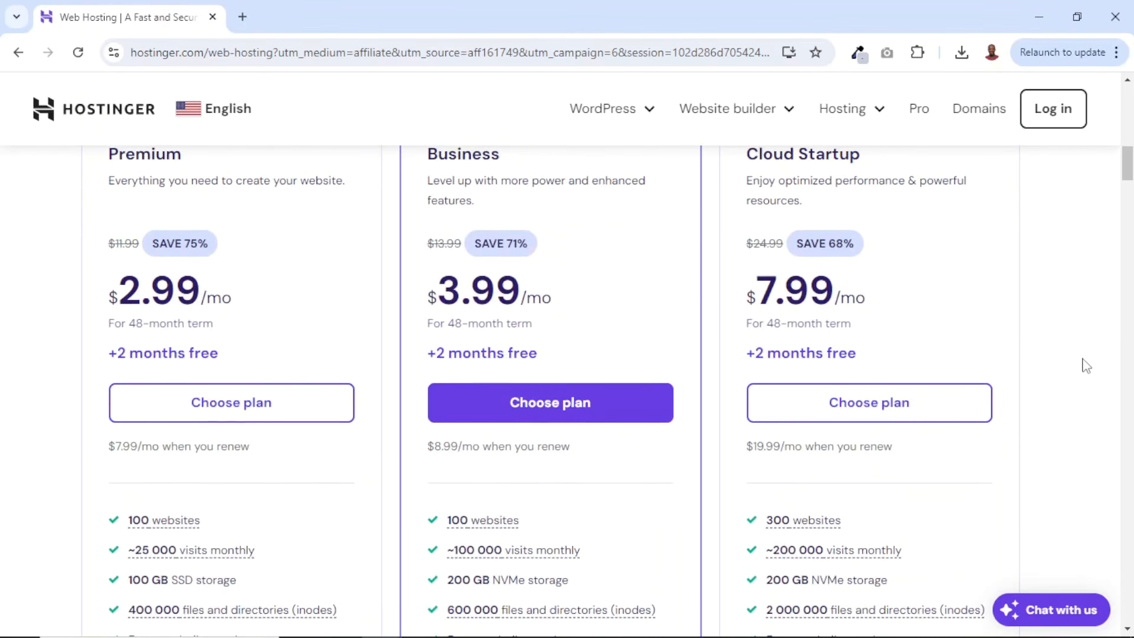
pyautogui.scroll(1, 349, 287)
pyautogui.scroll(-1, 349, 289)
pyautogui.click(215, 417)
# - Review the order's plan length, price, discount and total on the checkout page
pyautogui.scroll(-1, 274, 398)
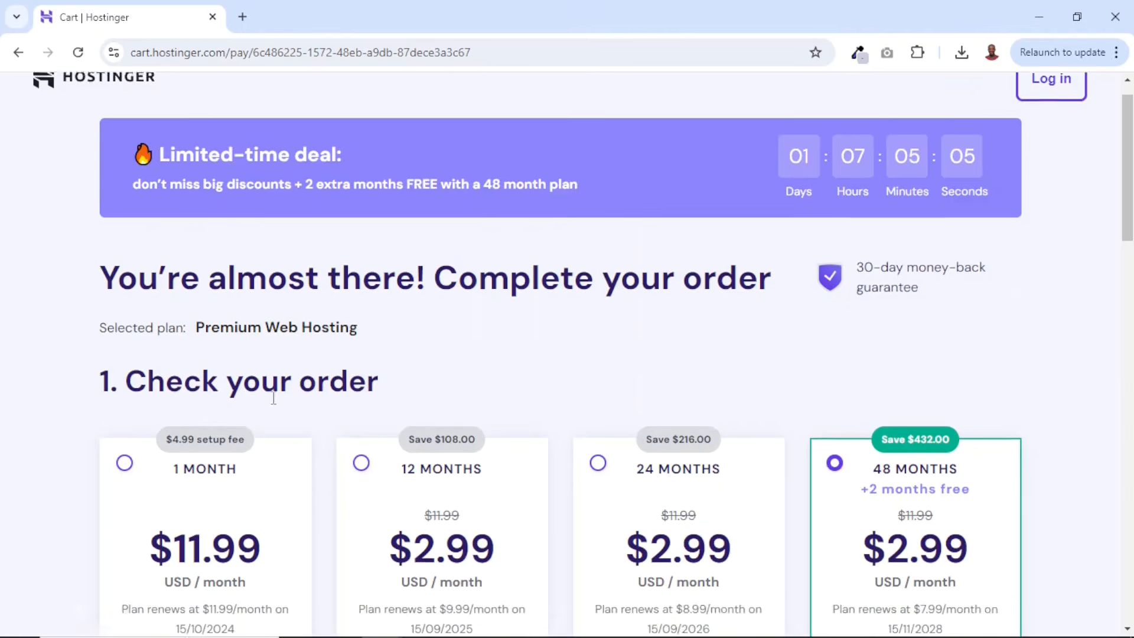
pyautogui.scroll(-2, 274, 399)
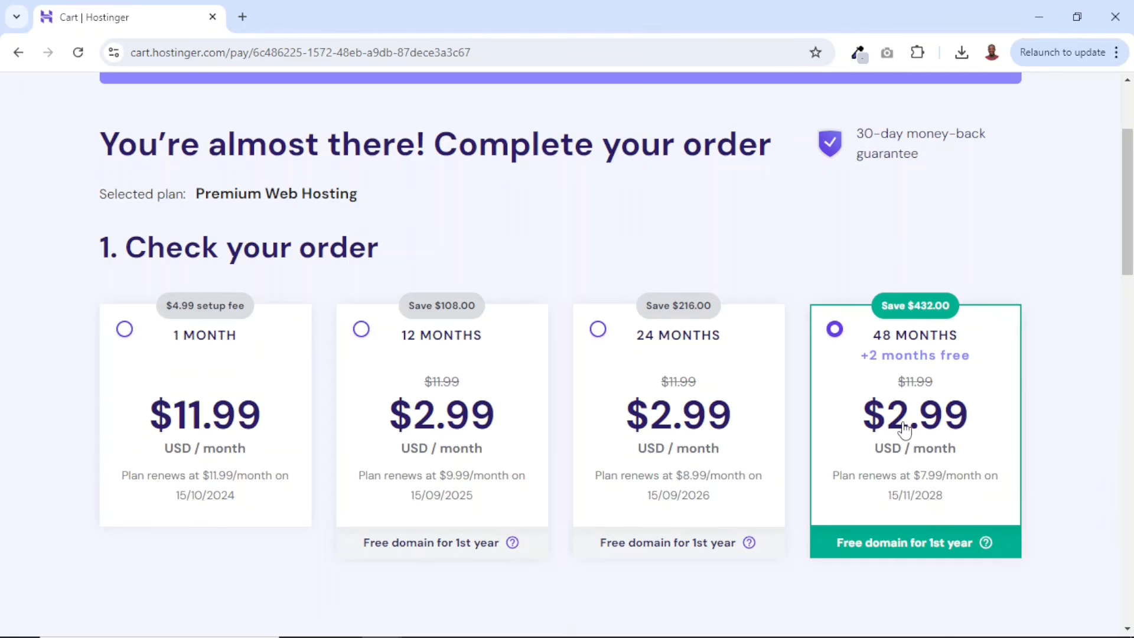
pyautogui.scroll(-8, 906, 430)
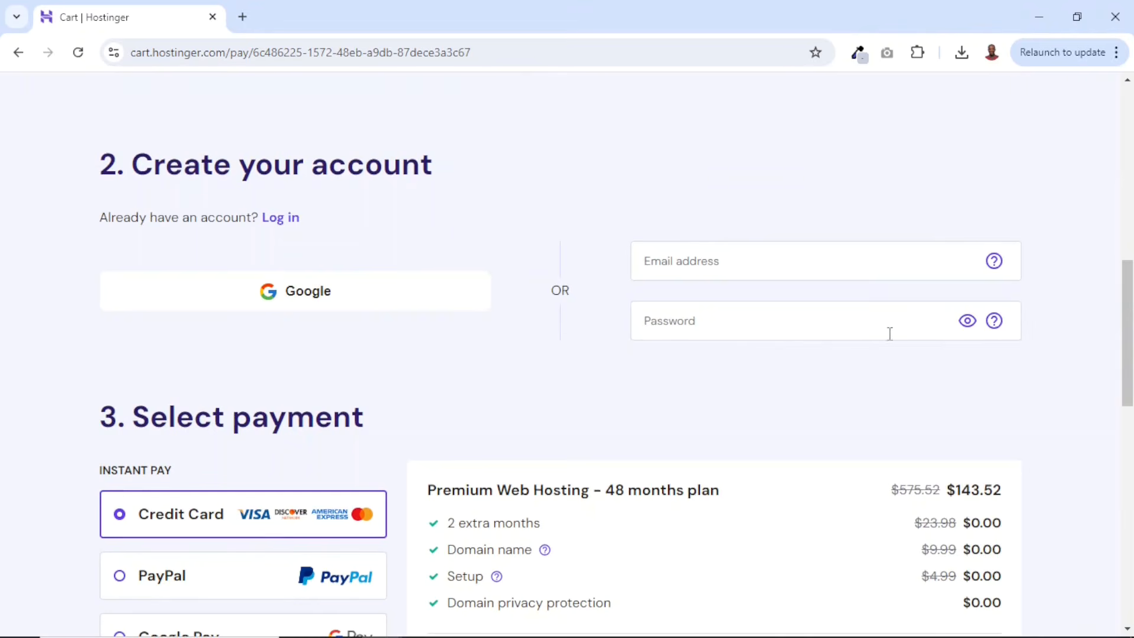
pyautogui.scroll(-4, 763, 388)
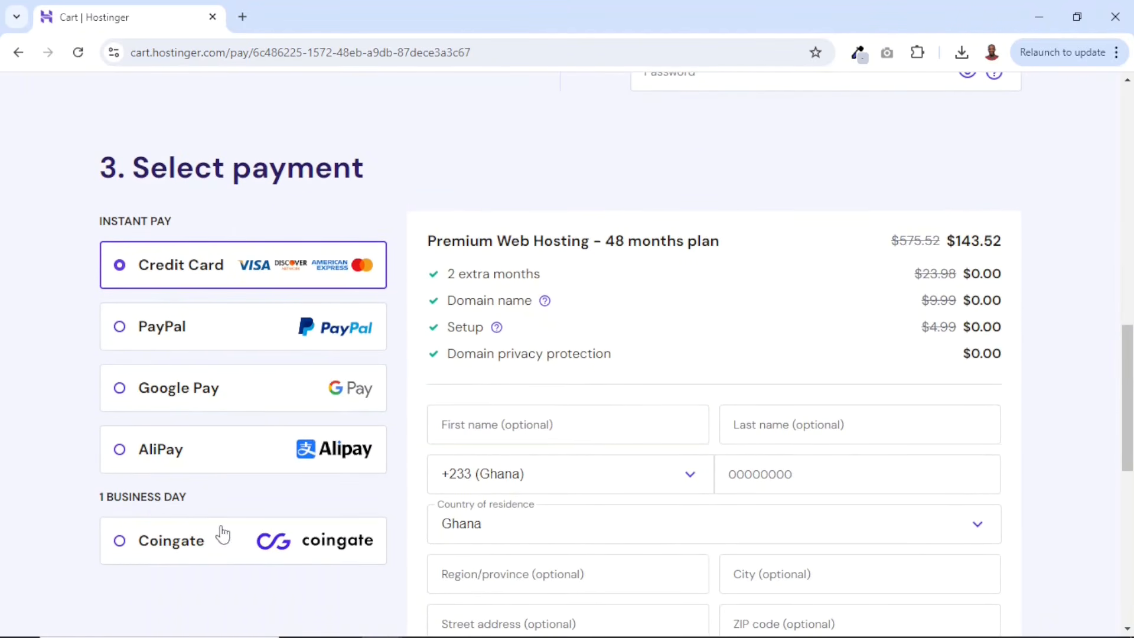
pyautogui.scroll(-2, 948, 126)
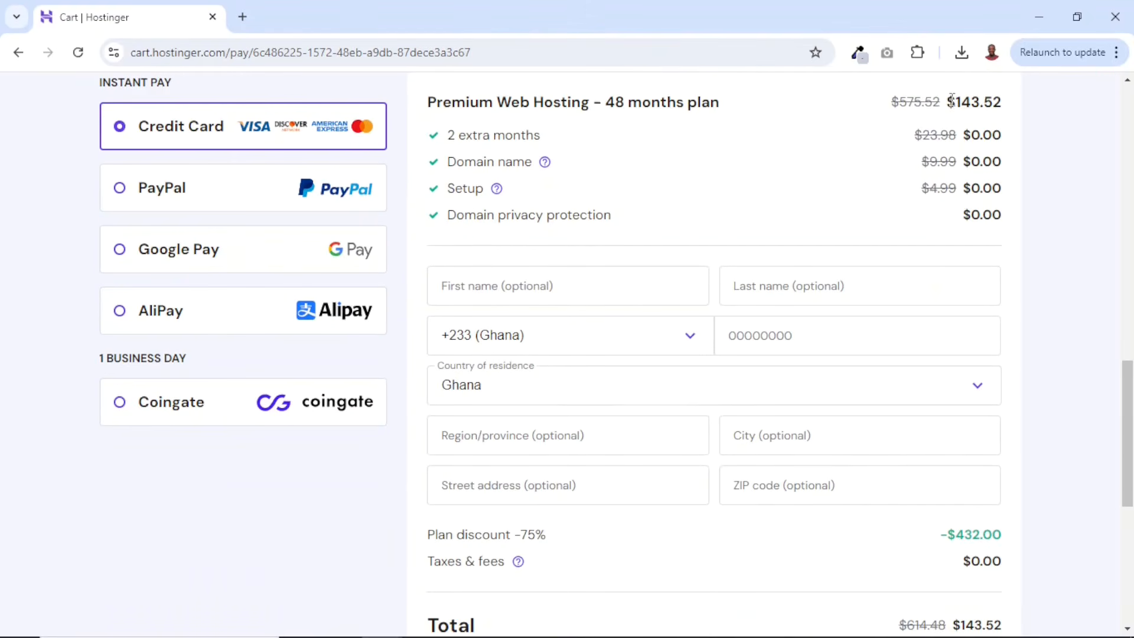
pyautogui.moveTo(951, 100); pyautogui.dragTo(1006, 109)
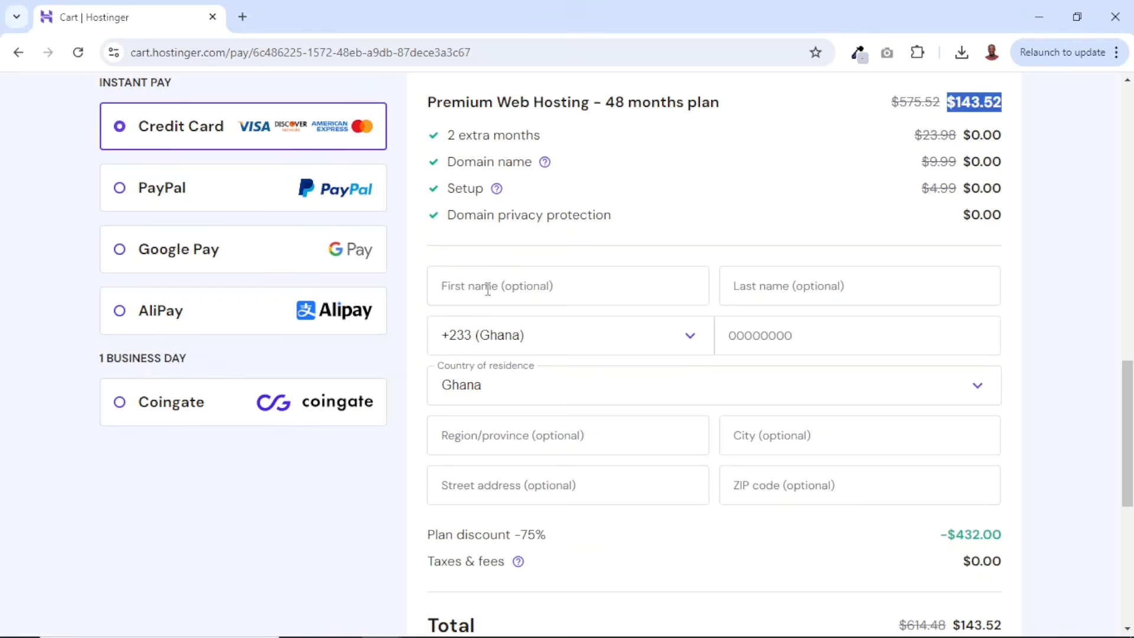
pyautogui.click(488, 289)
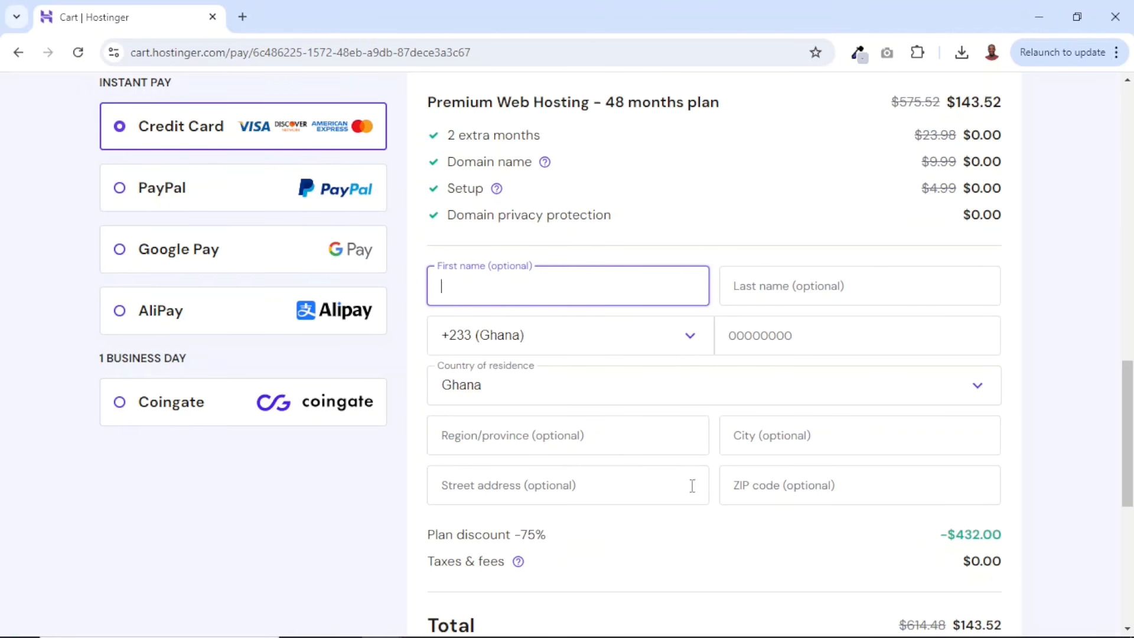
pyautogui.scroll(-4, 944, 472)
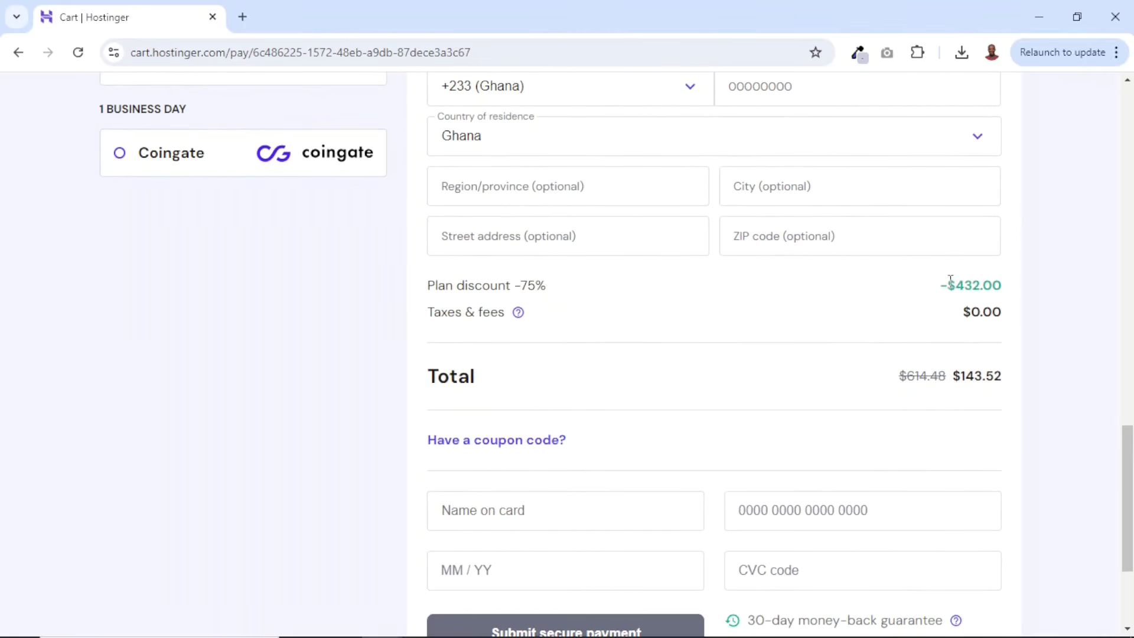
pyautogui.moveTo(949, 282); pyautogui.dragTo(1006, 280)
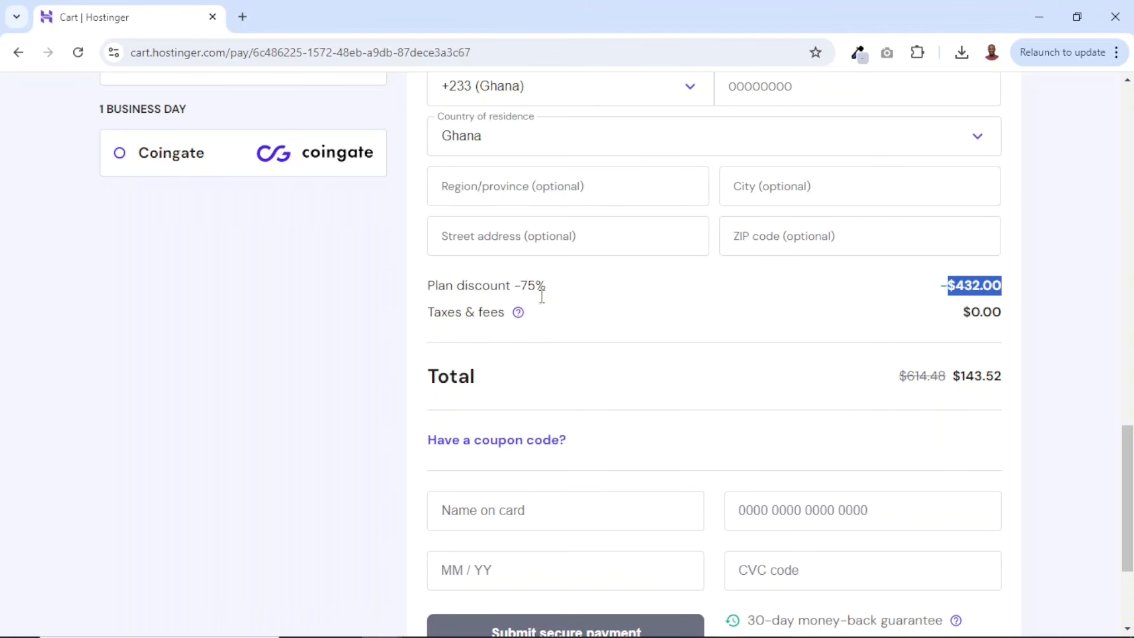
pyautogui.moveTo(960, 375); pyautogui.dragTo(1005, 378)
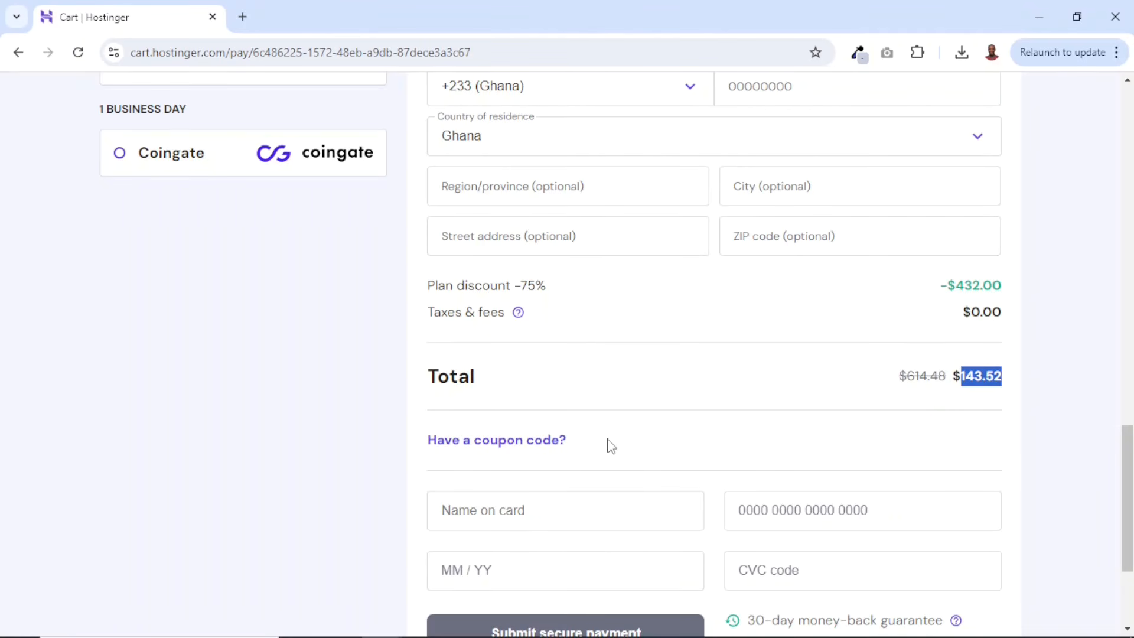
# - Apply the coupon code SUADIKU to the order
pyautogui.click(490, 448)
pyautogui.click(567, 497)
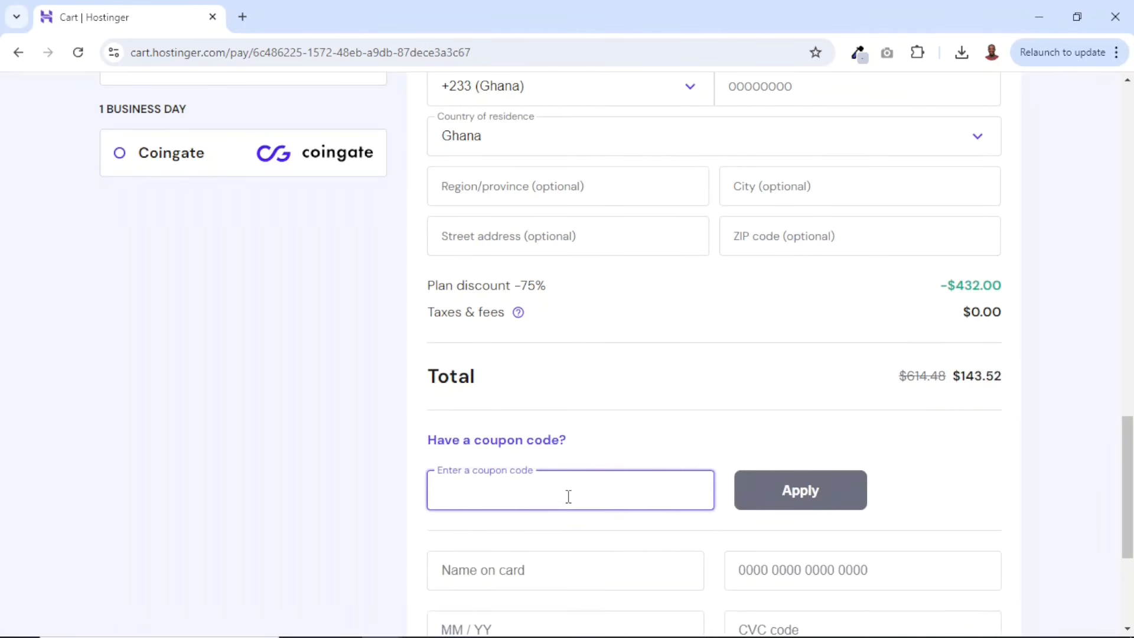
pyautogui.write('SUADIKU')
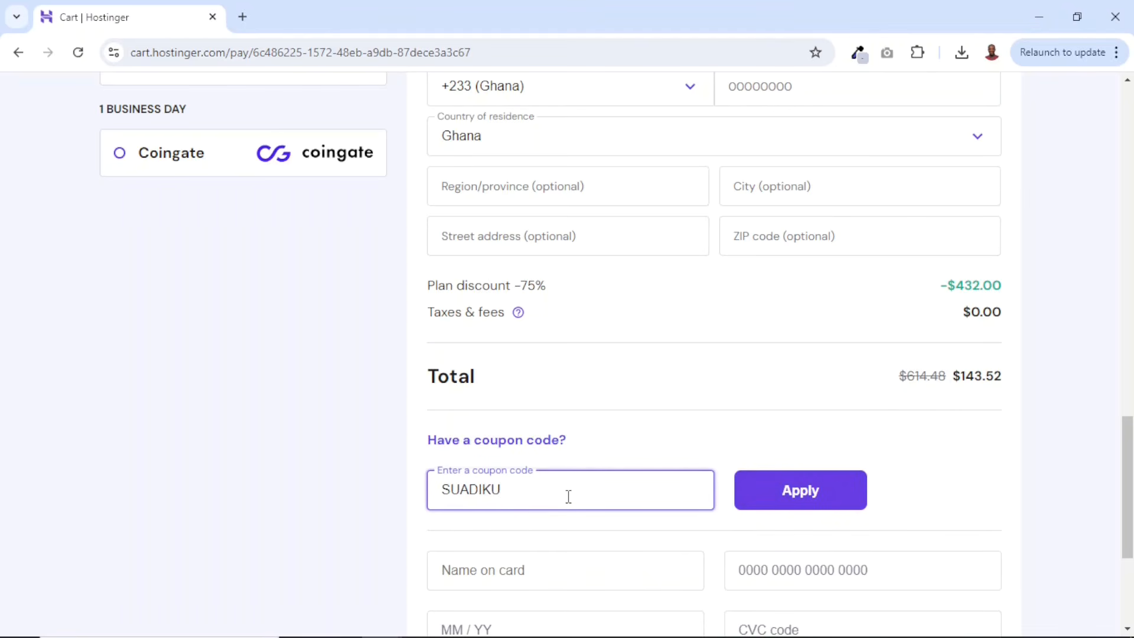
pyautogui.click(818, 492)
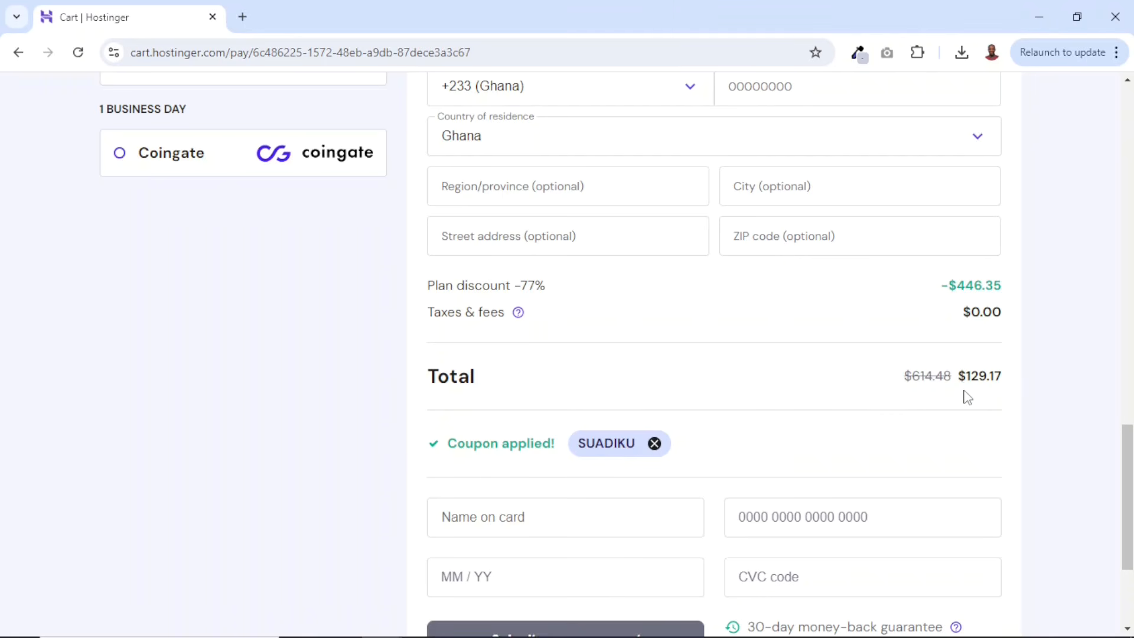
pyautogui.moveTo(961, 374); pyautogui.dragTo(1008, 382)
pyautogui.scroll(-2, 954, 407)
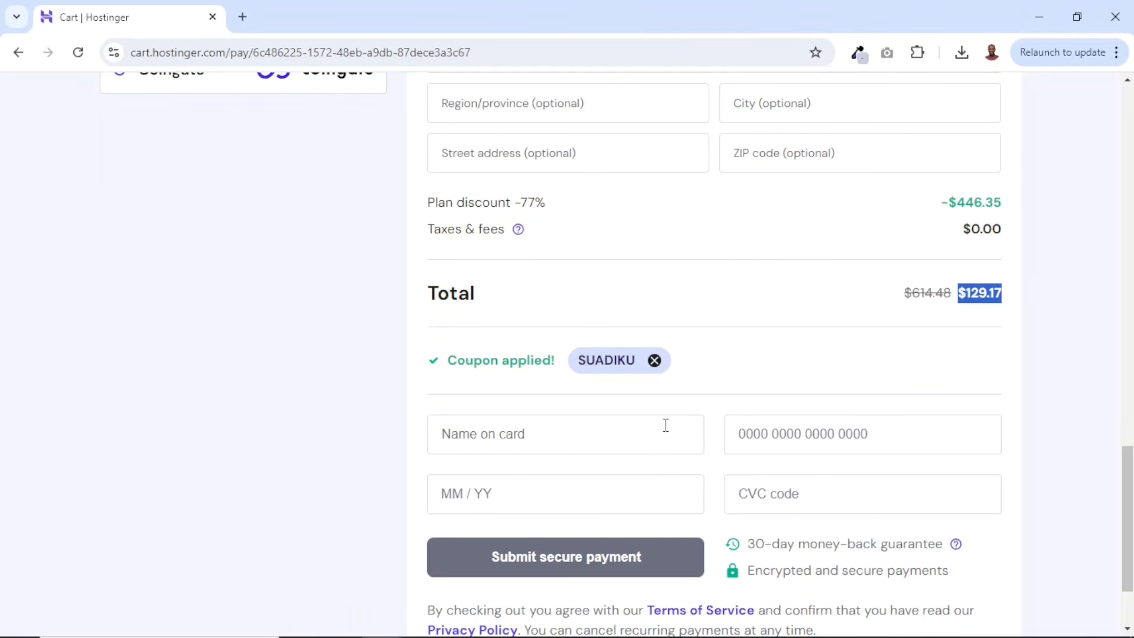
# - Go to the websites list and add a new WordPress website to the Business Web Hosting plan
pyautogui.scroll(-2, 866, 478)
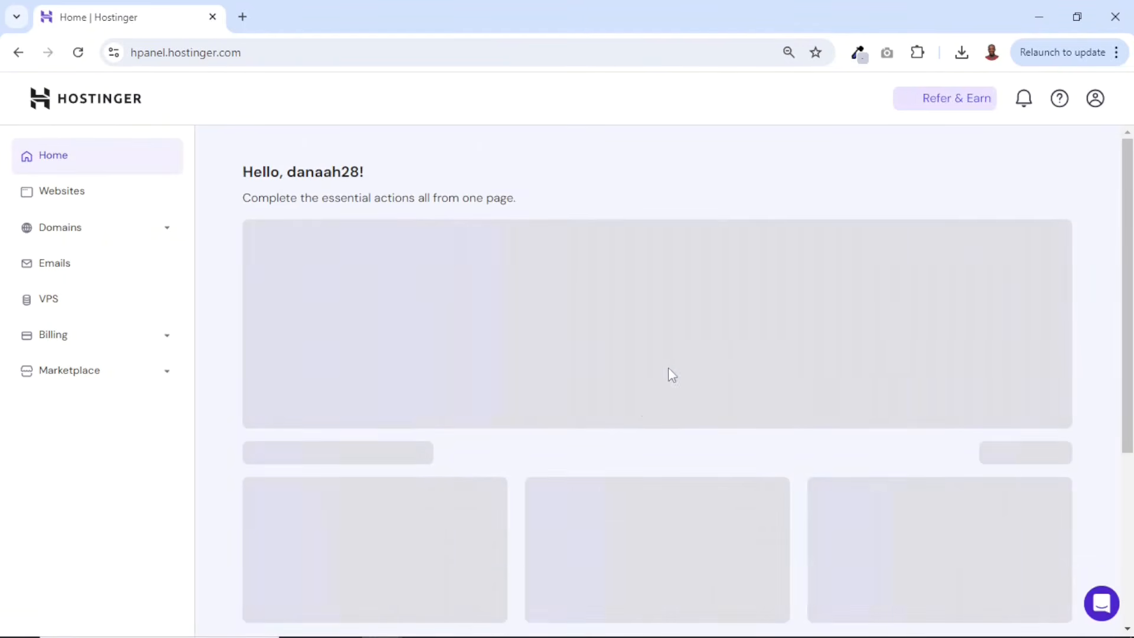
pyautogui.scroll(-5, 644, 417)
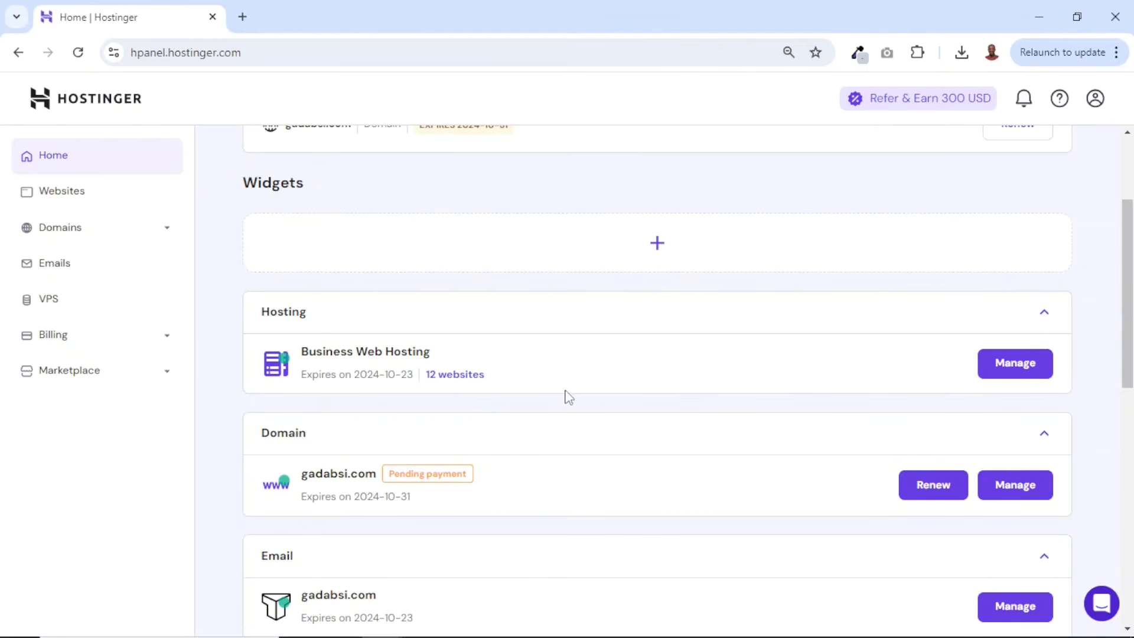
pyautogui.moveTo(303, 352); pyautogui.dragTo(452, 358)
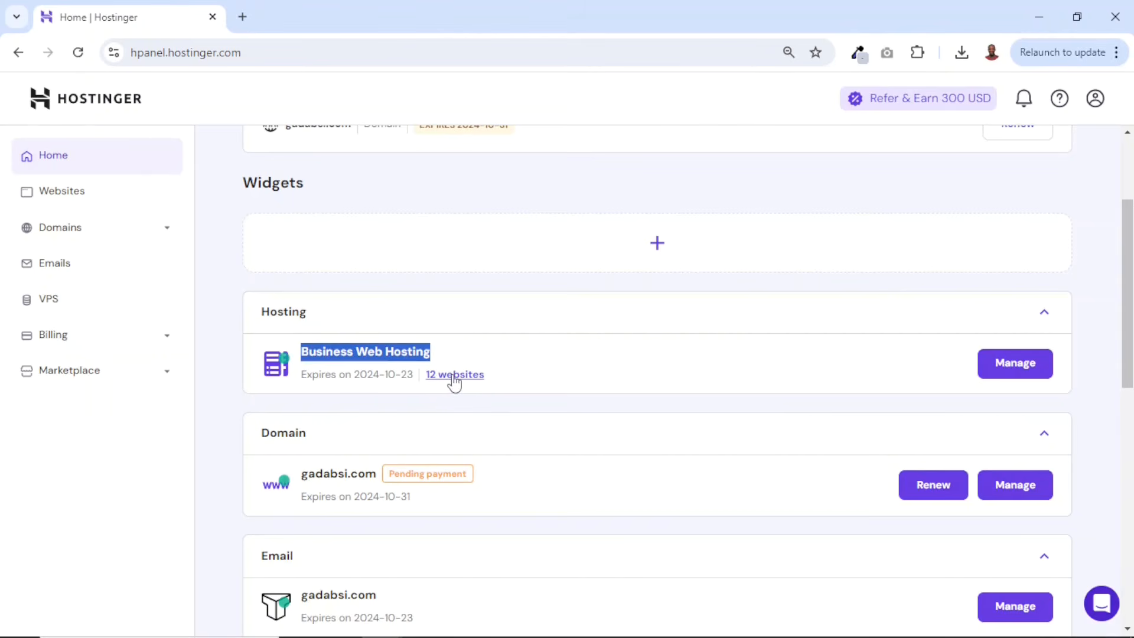
pyautogui.scroll(3, 534, 451)
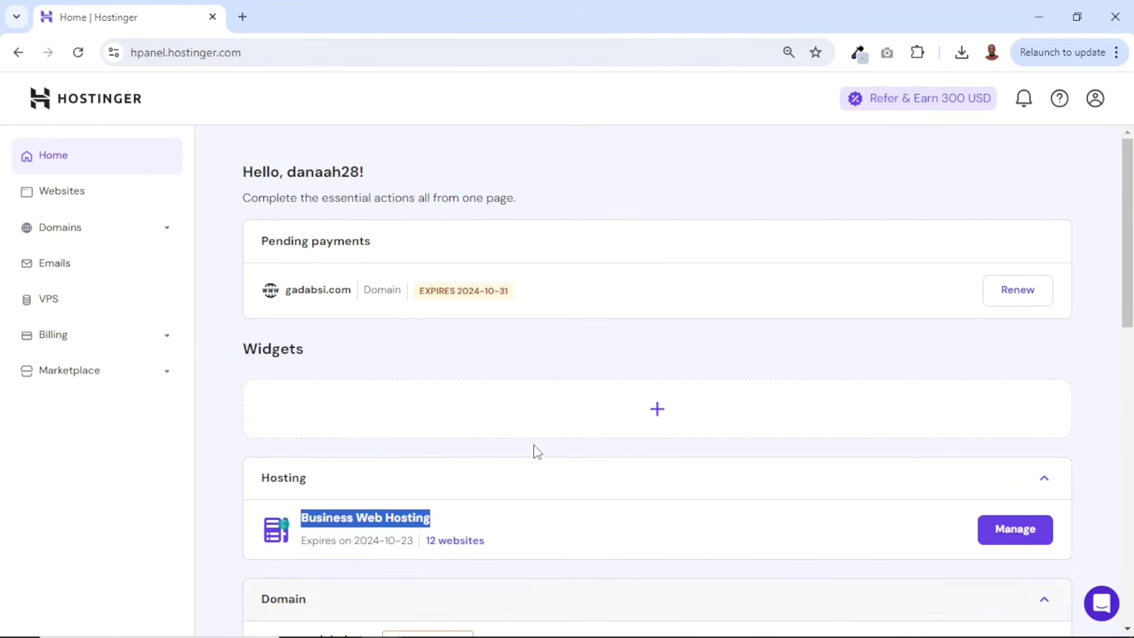
pyautogui.click(75, 202)
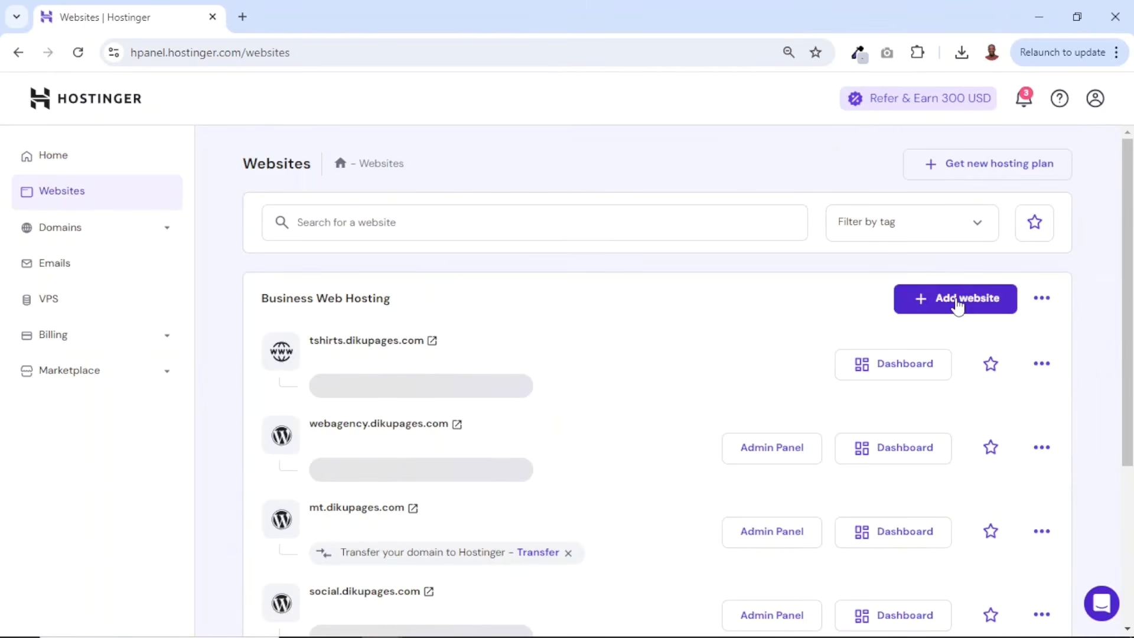
pyautogui.click(958, 304)
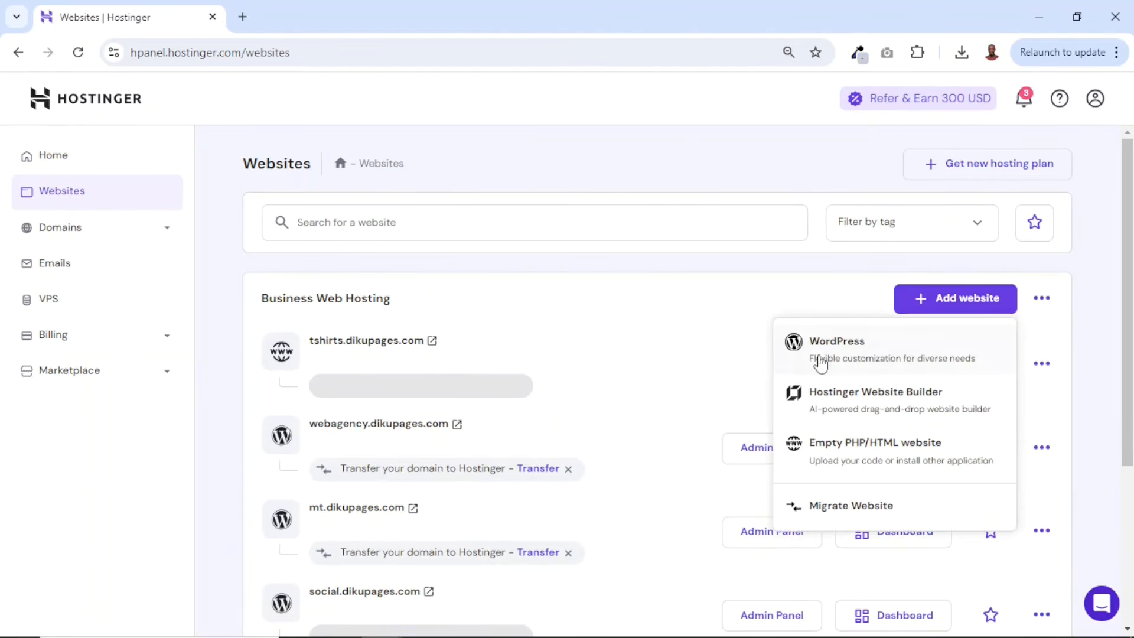
pyautogui.click(870, 350)
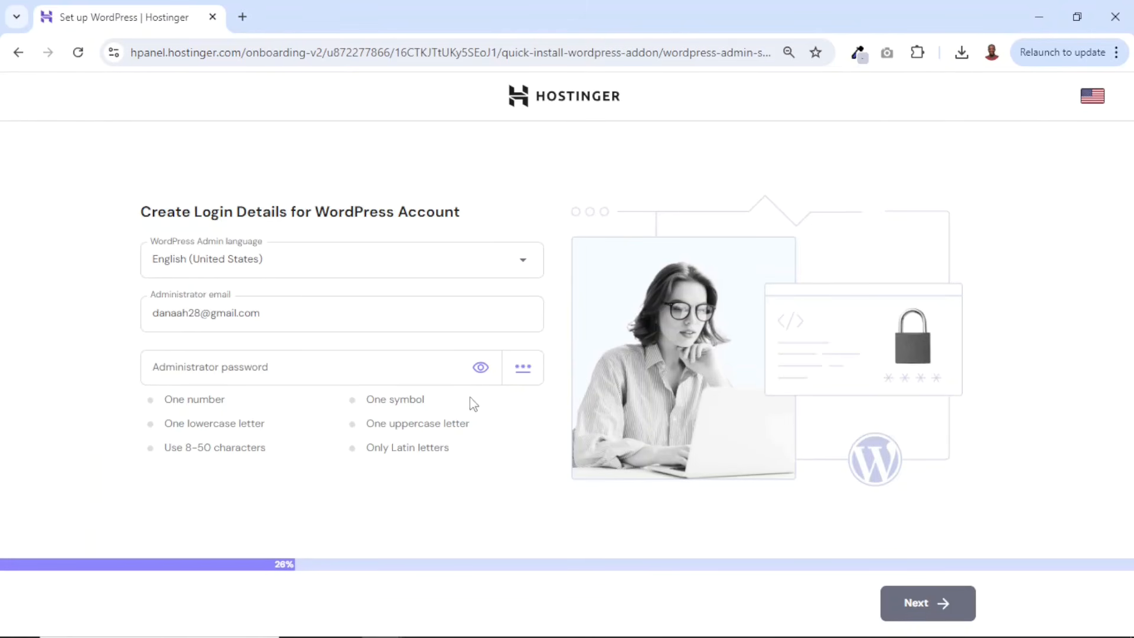
# - Paste the WordPress administrator password, continue, and choose to create a blank site
pyautogui.moveTo(287, 310); pyautogui.dragTo(132, 315)
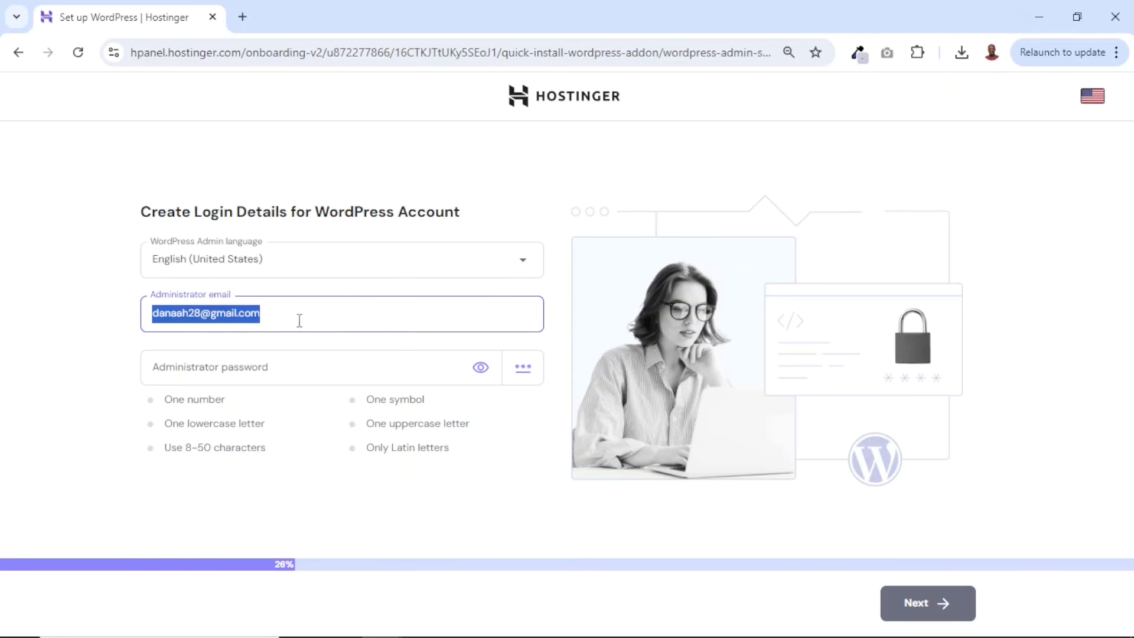
pyautogui.click(237, 366)
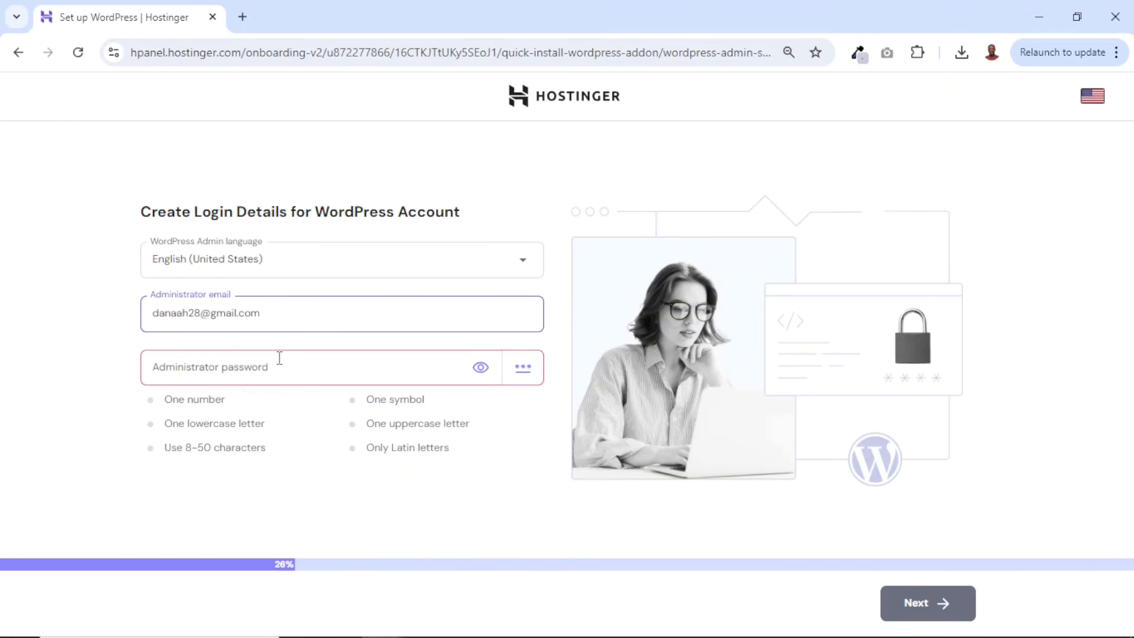
pyautogui.hotkey('ctrl', 'v')
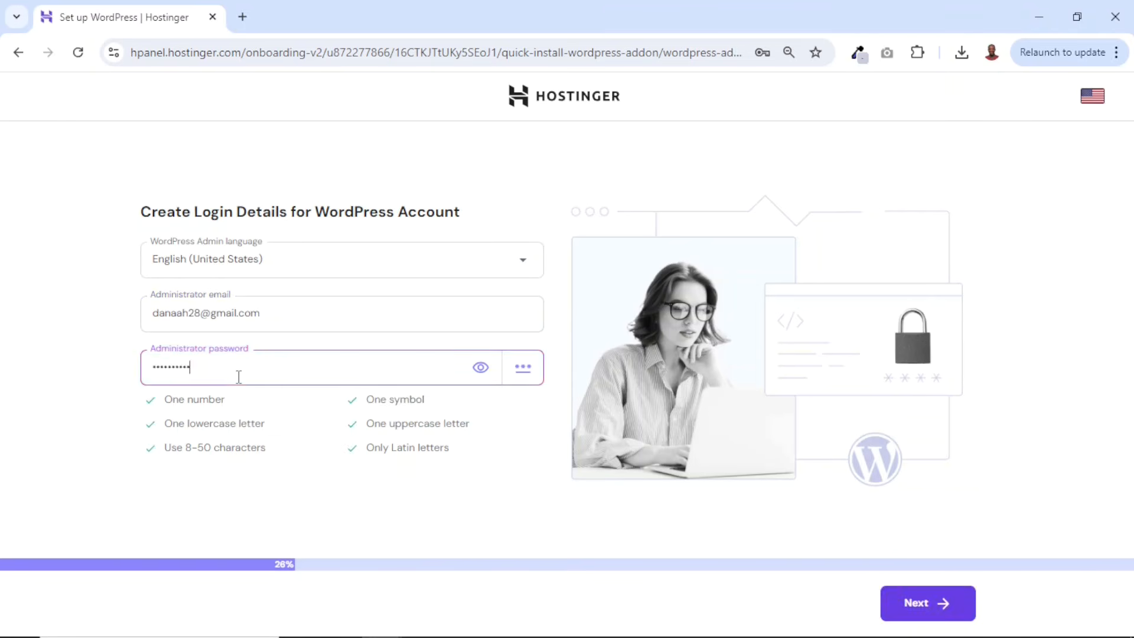
pyautogui.click(894, 599)
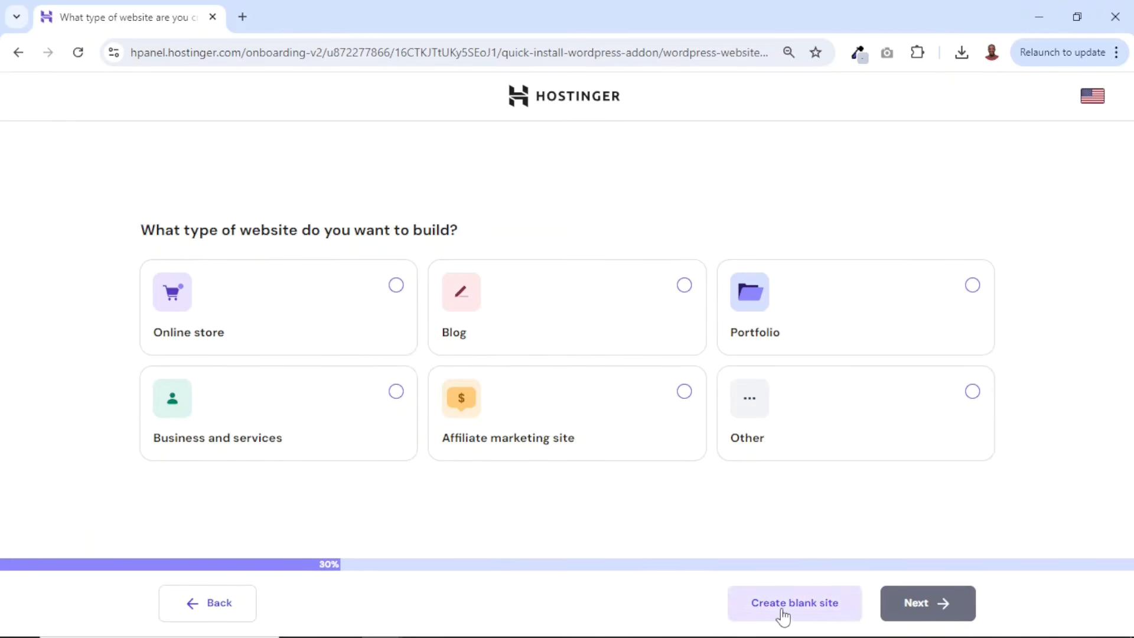
pyautogui.click(801, 616)
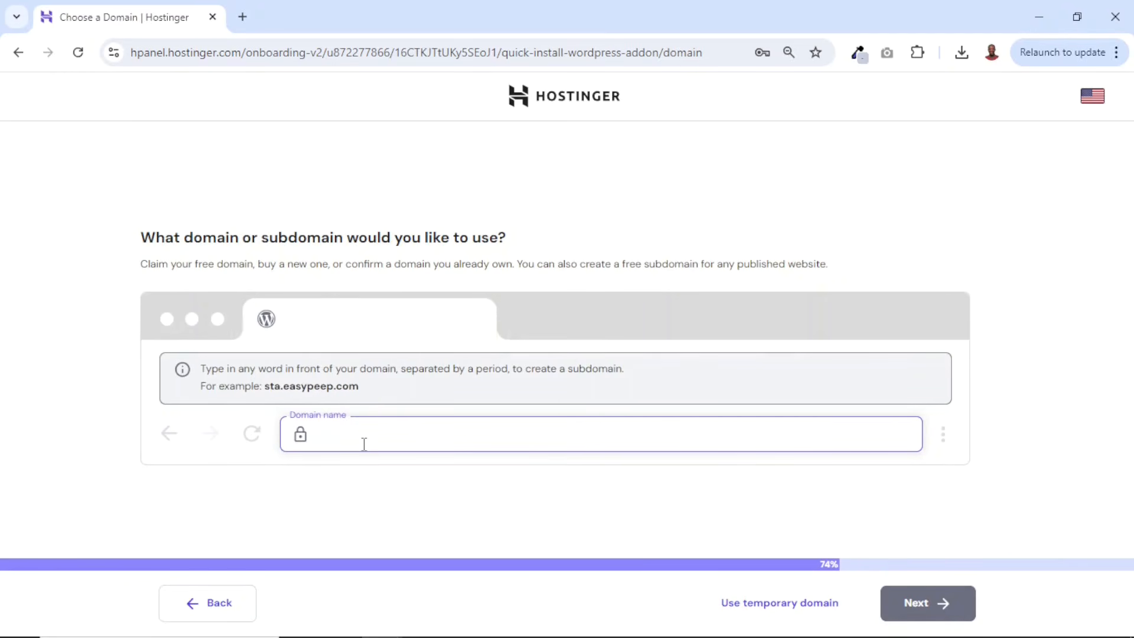
# - Enter dikupage.com as the domain but finish with a temporary domain instead
pyautogui.write('dikupage.com')
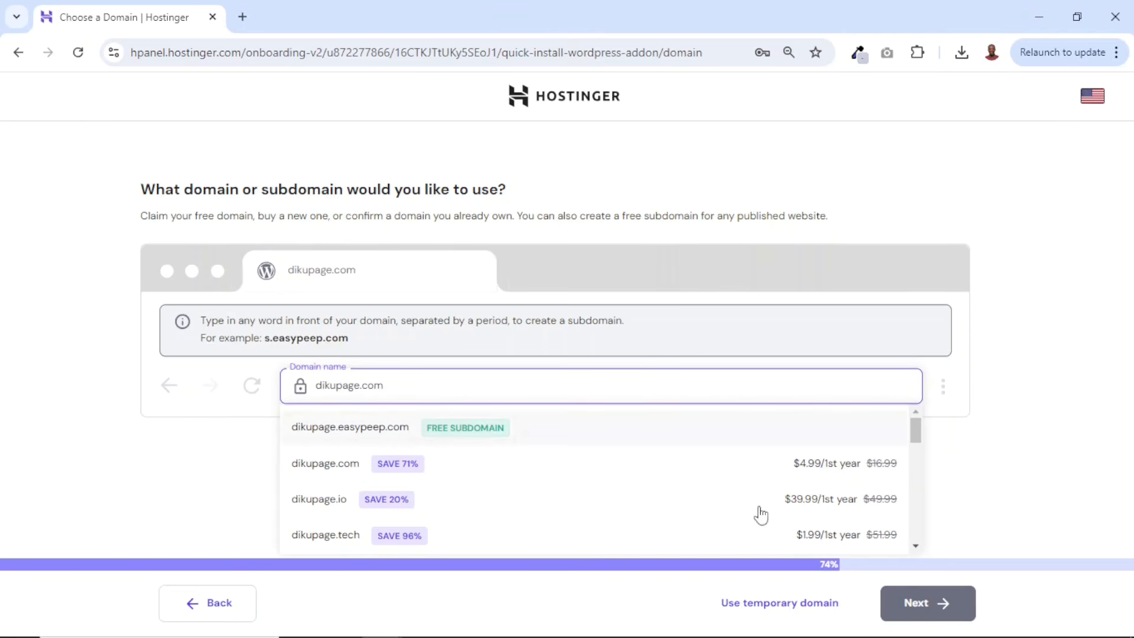
pyautogui.click(775, 614)
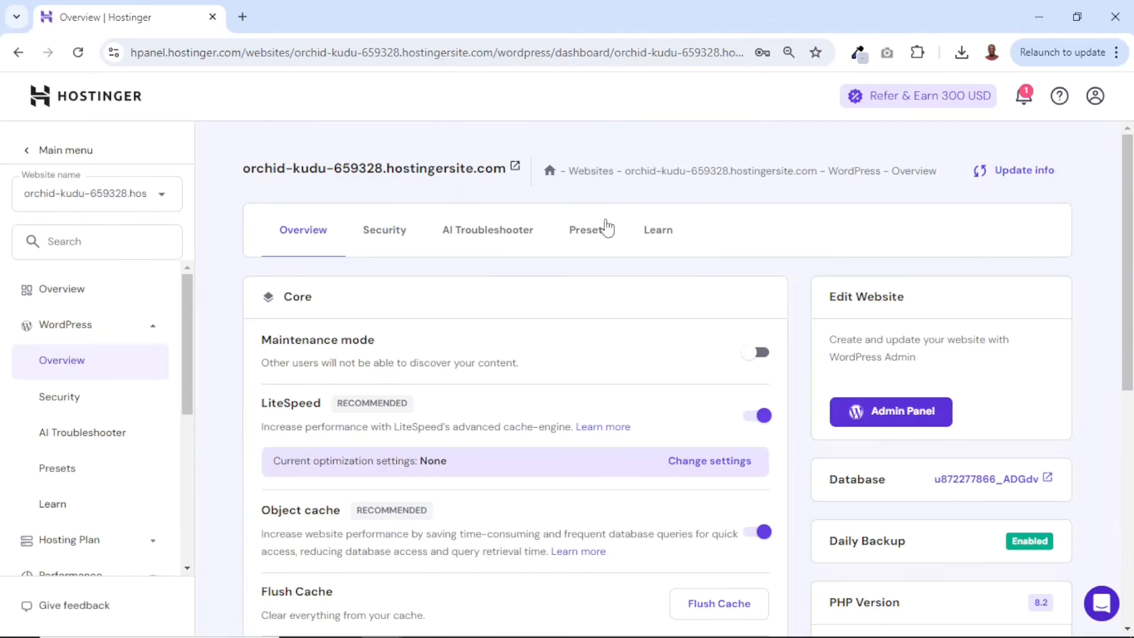
# - Open the WordPress admin panel and close the hosting overview tab
pyautogui.click(910, 423)
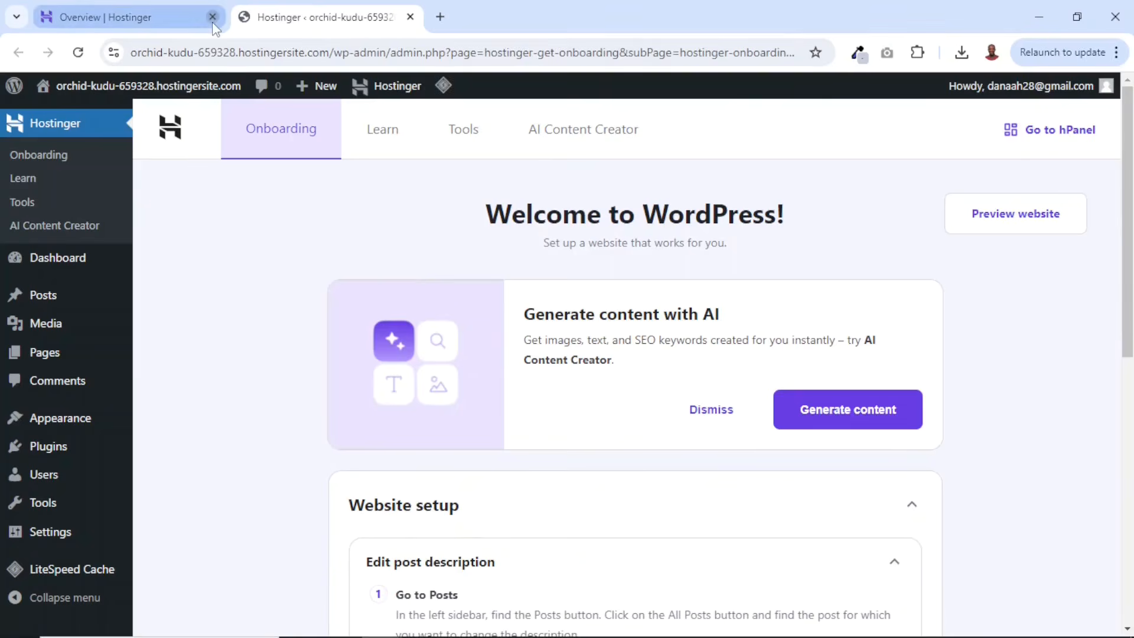
pyautogui.click(212, 16)
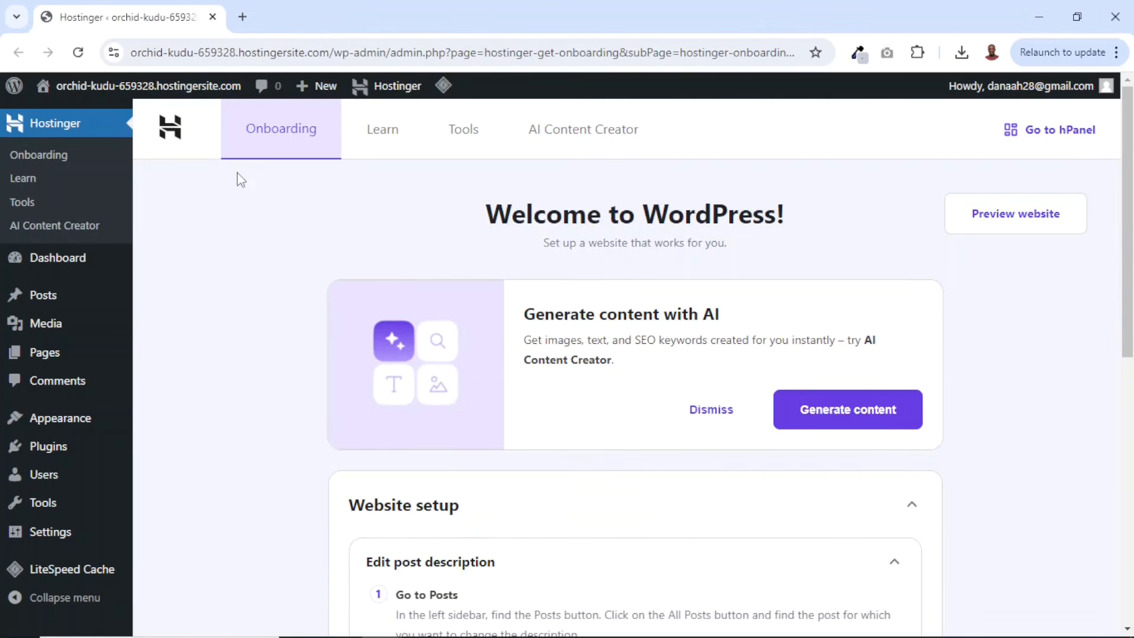
# - Deactivate the three Hostinger plugins with a bulk action, leaving LiteSpeed Cache active
pyautogui.click(51, 458)
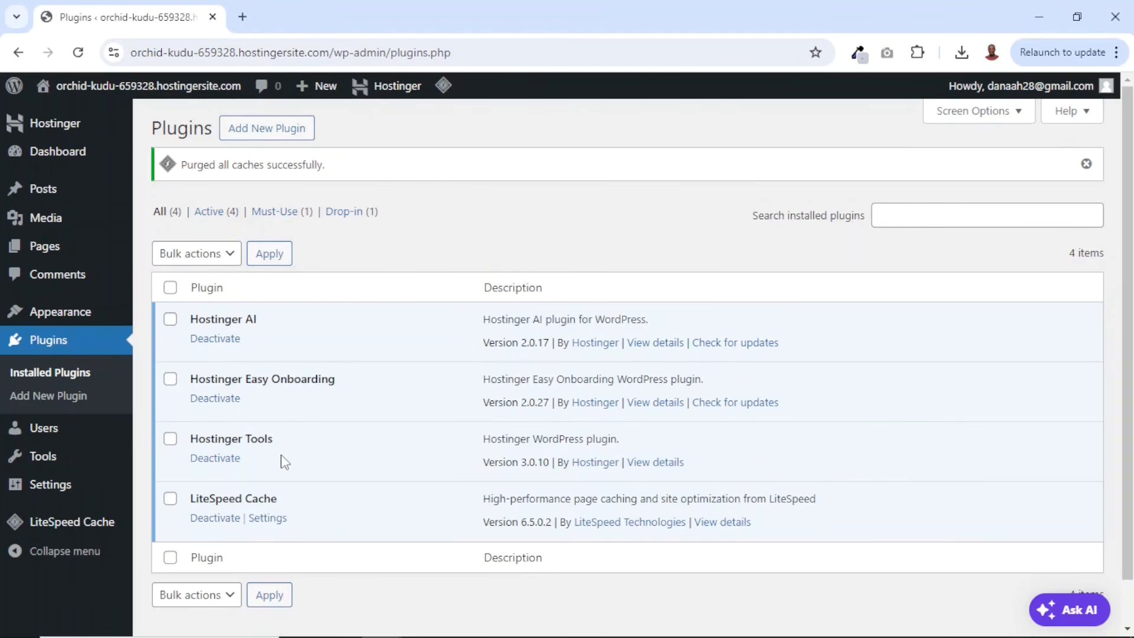
pyautogui.moveTo(190, 504); pyautogui.dragTo(303, 502)
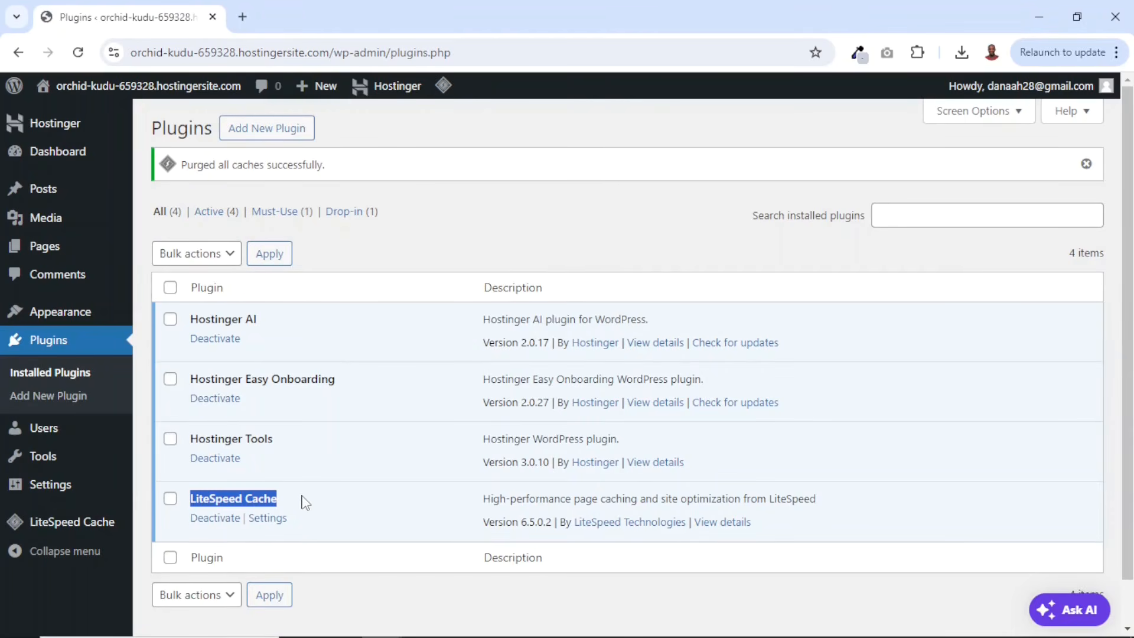
pyautogui.click(170, 287)
pyautogui.click(170, 499)
pyautogui.click(170, 499)
pyautogui.click(170, 500)
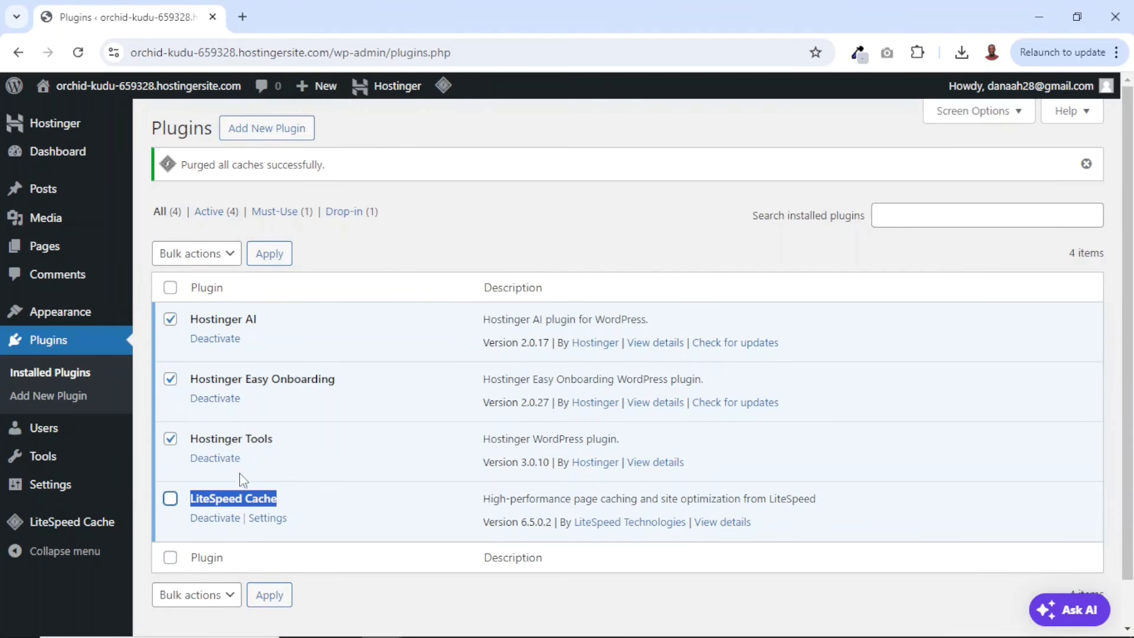
pyautogui.click(196, 254)
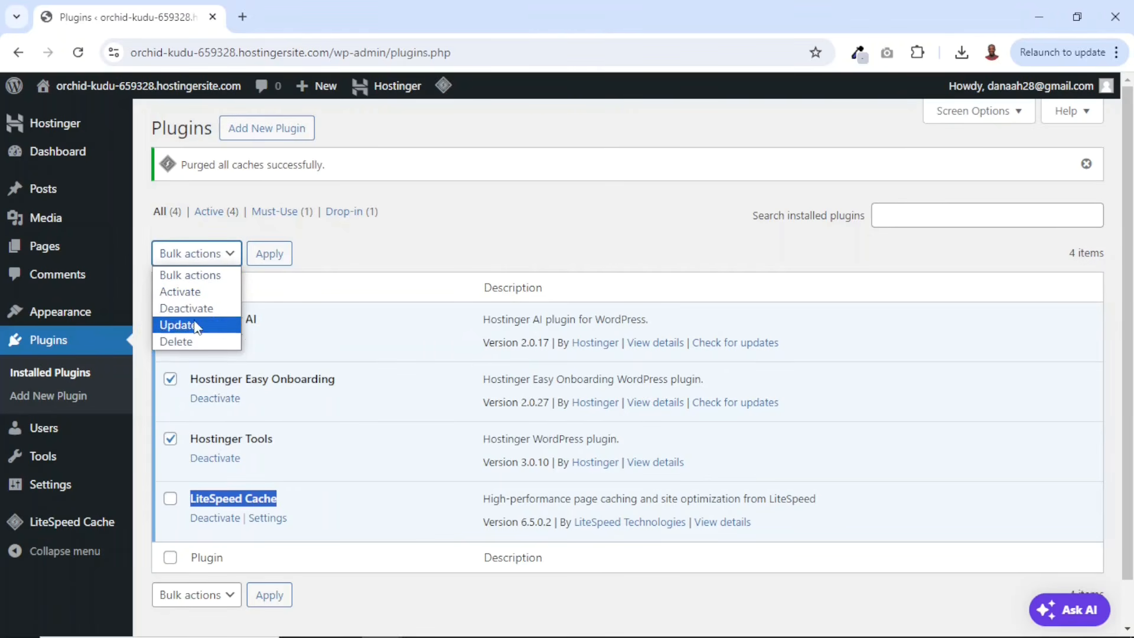
pyautogui.click(198, 308)
pyautogui.click(279, 261)
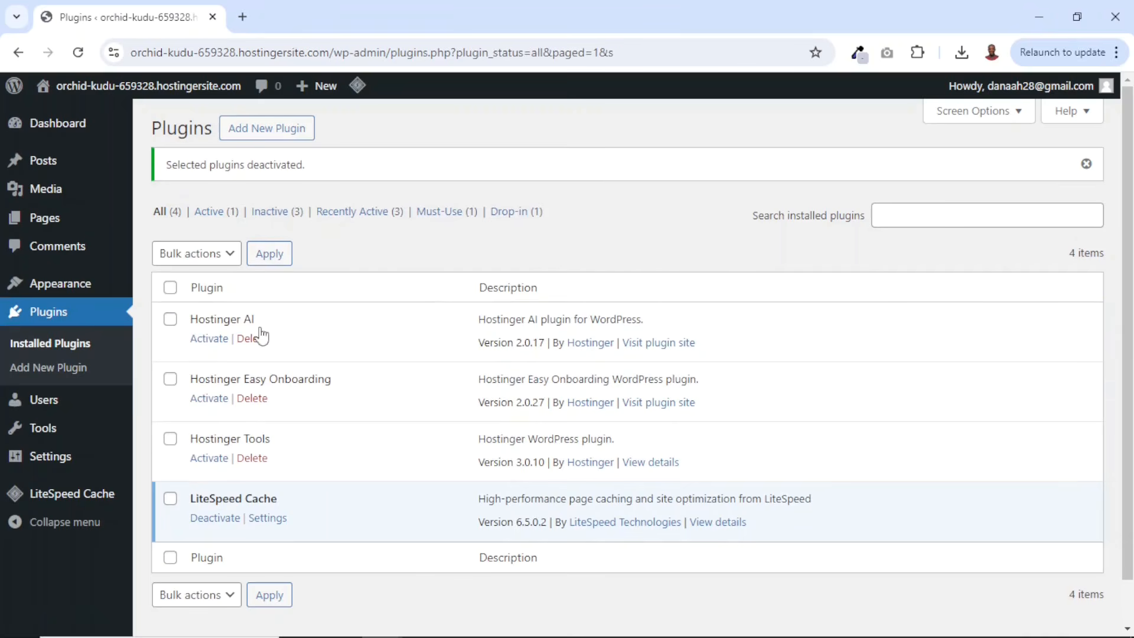
# - Delete the three deactivated Hostinger plugins with a bulk action and confirm
pyautogui.click(170, 288)
pyautogui.click(170, 499)
pyautogui.click(190, 254)
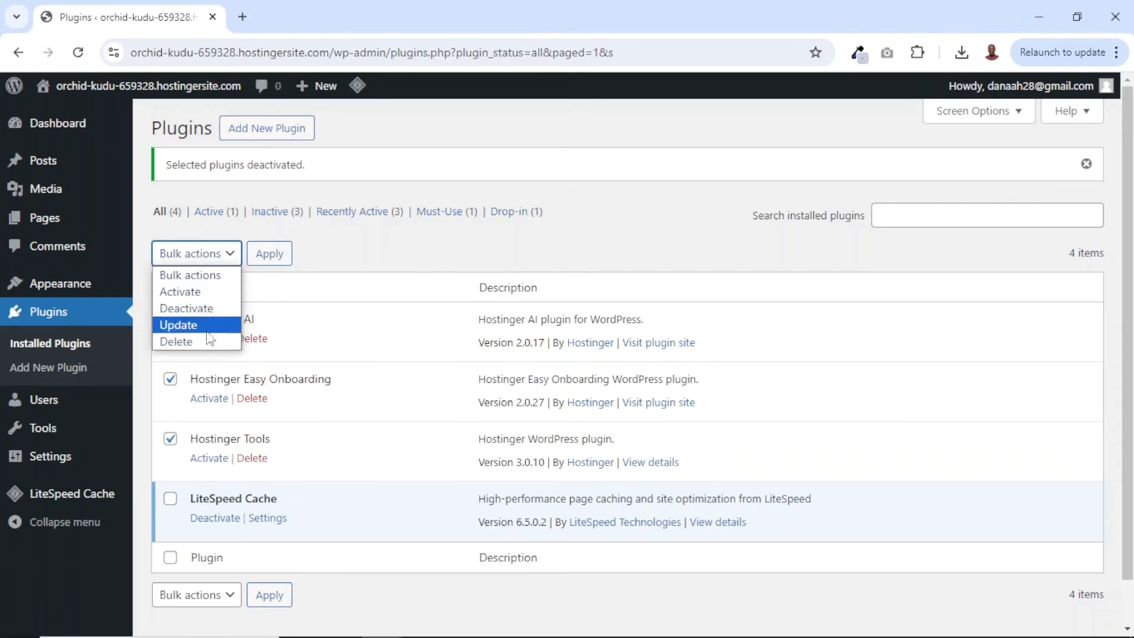
pyautogui.click(177, 343)
pyautogui.click(269, 260)
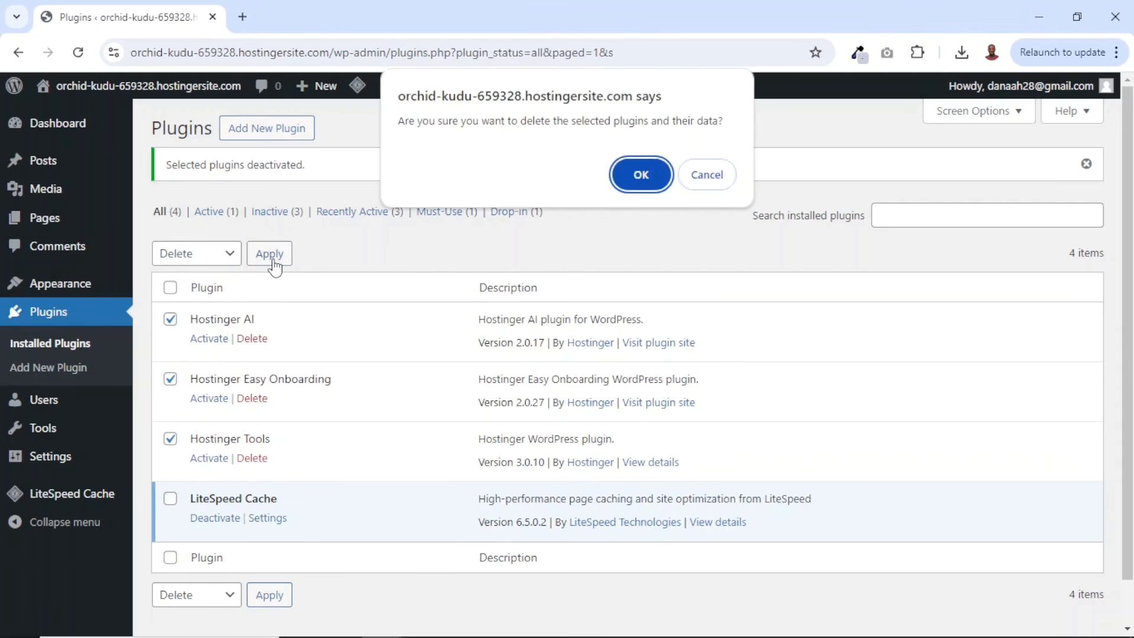
pyautogui.click(651, 173)
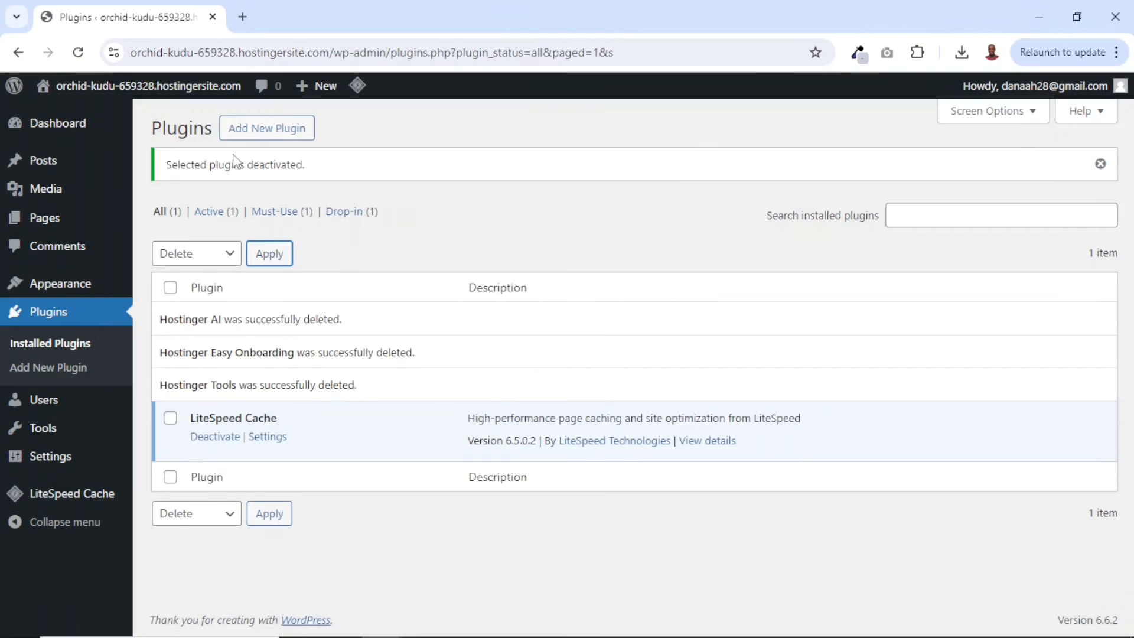
# - Open the live site in a new tab to view its title, then return to the admin tab
pyautogui.moveTo(146, 96)
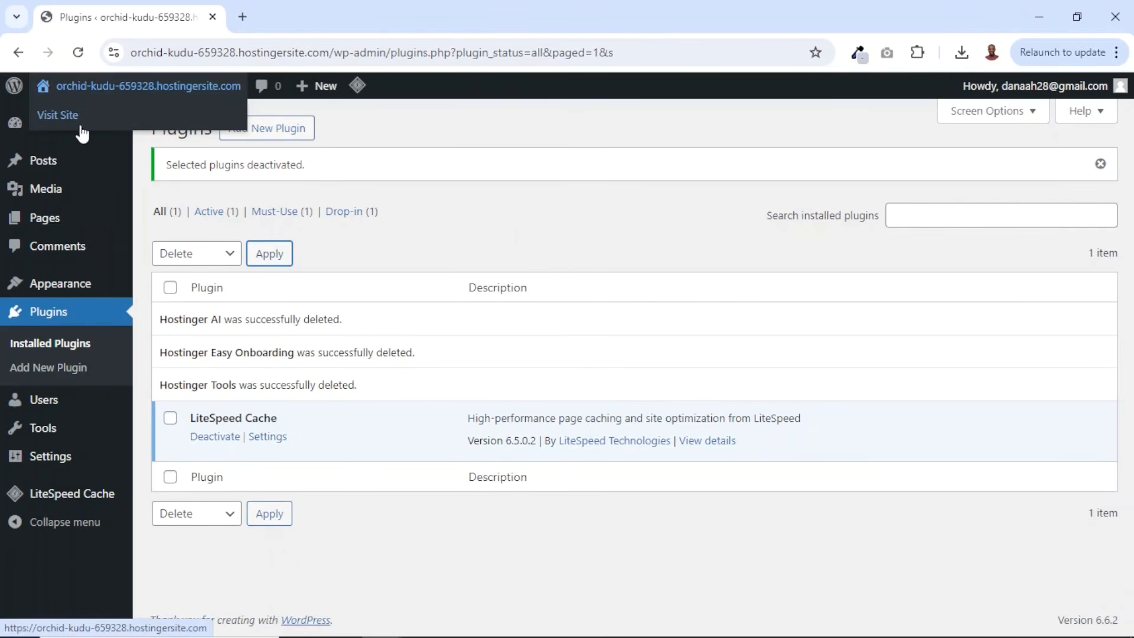
pyautogui.rightClick(58, 124)
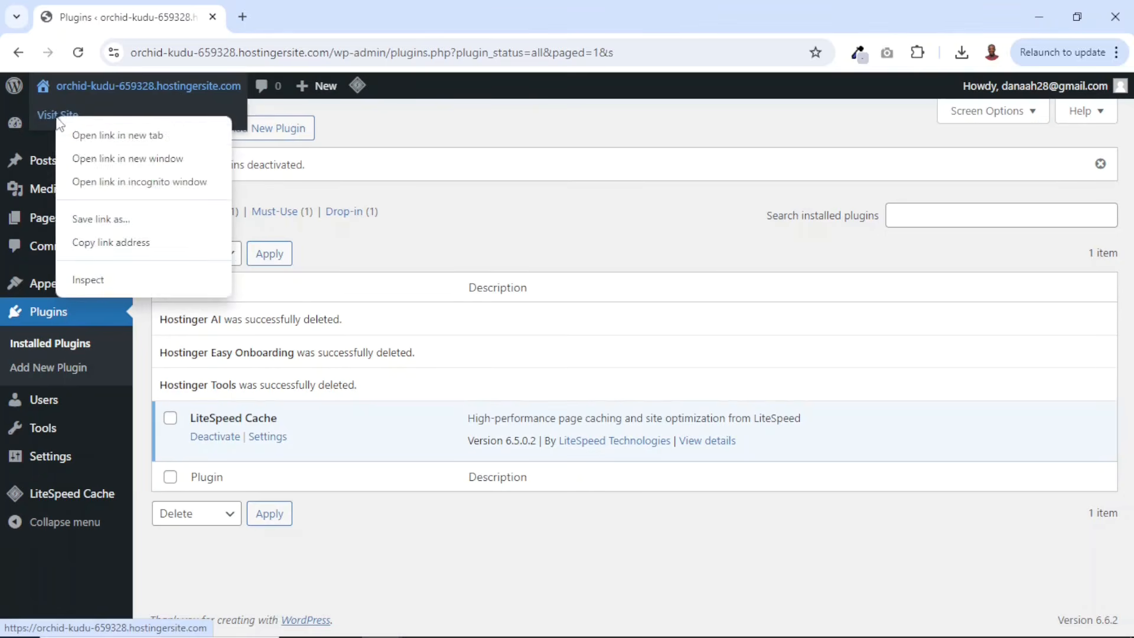
pyautogui.click(97, 141)
pyautogui.click(302, 19)
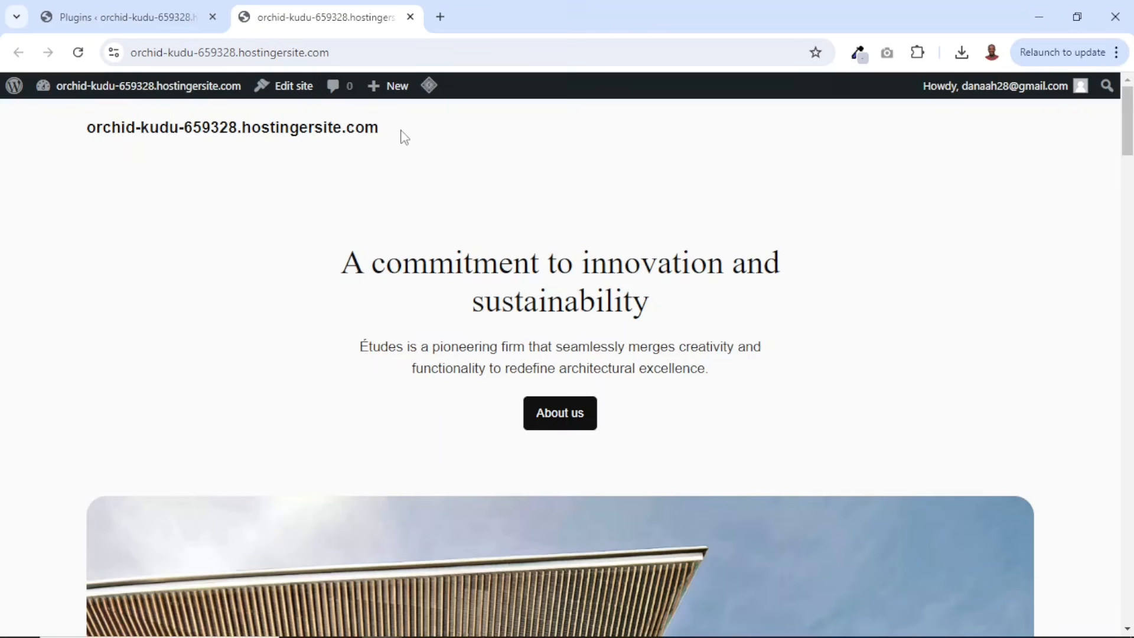
pyautogui.moveTo(364, 125); pyautogui.dragTo(50, 130)
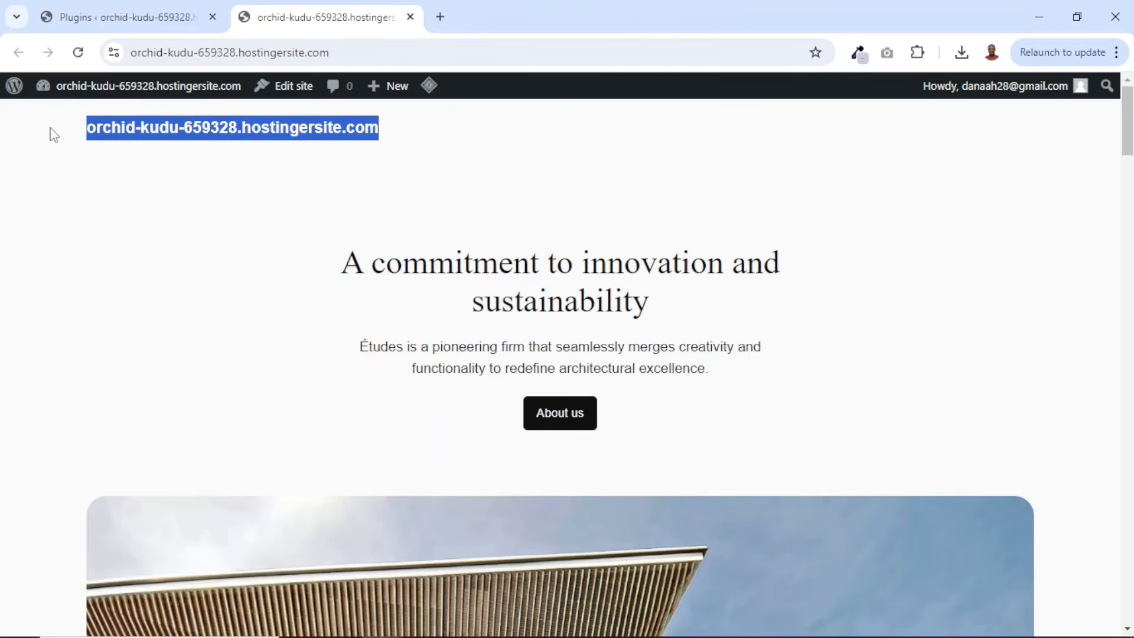
pyautogui.click(104, 19)
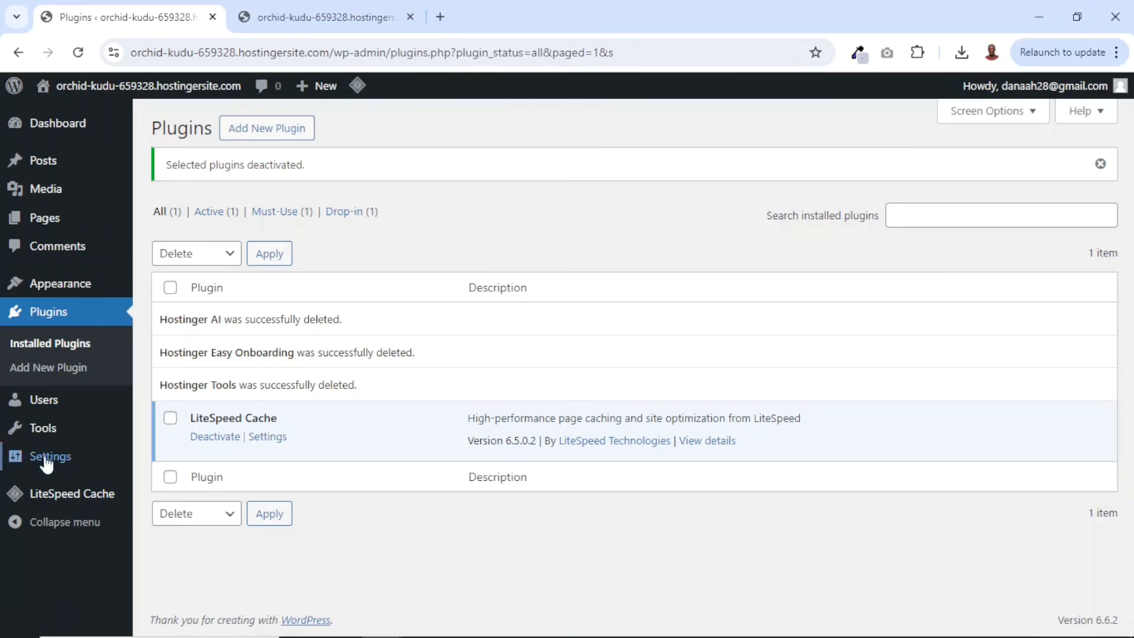
# - Set the site title to TShirts and the tagline to "Premium-quality shirts that combine comfort", then save the general settings
pyautogui.moveTo(21, 462)
pyautogui.click(193, 399)
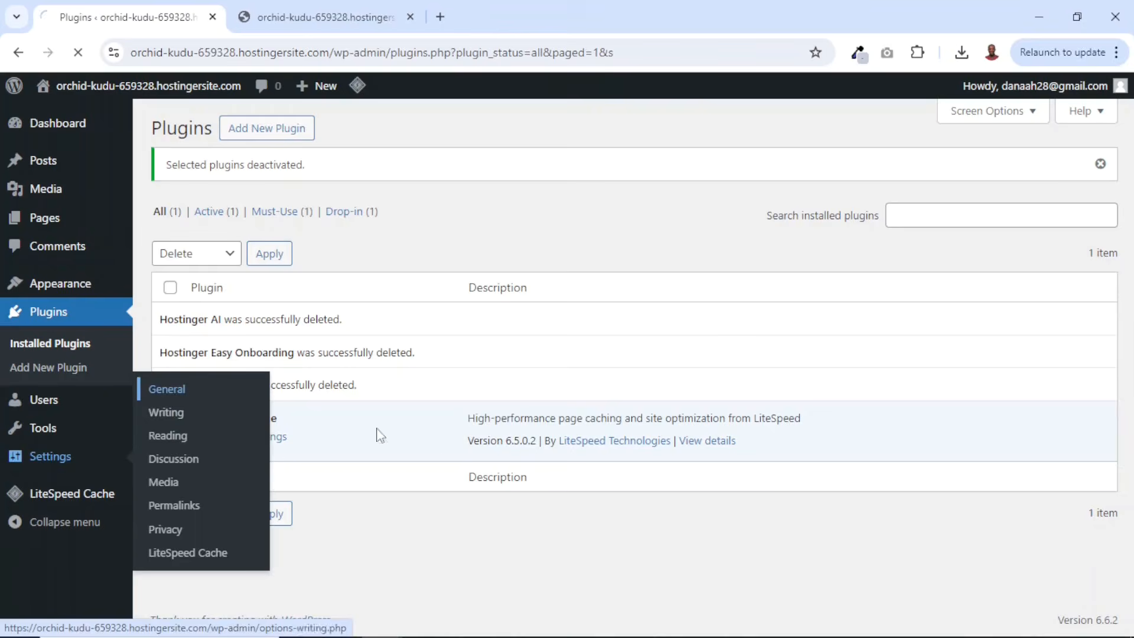
pyautogui.moveTo(584, 171); pyautogui.dragTo(331, 177)
pyautogui.write('TShirts')
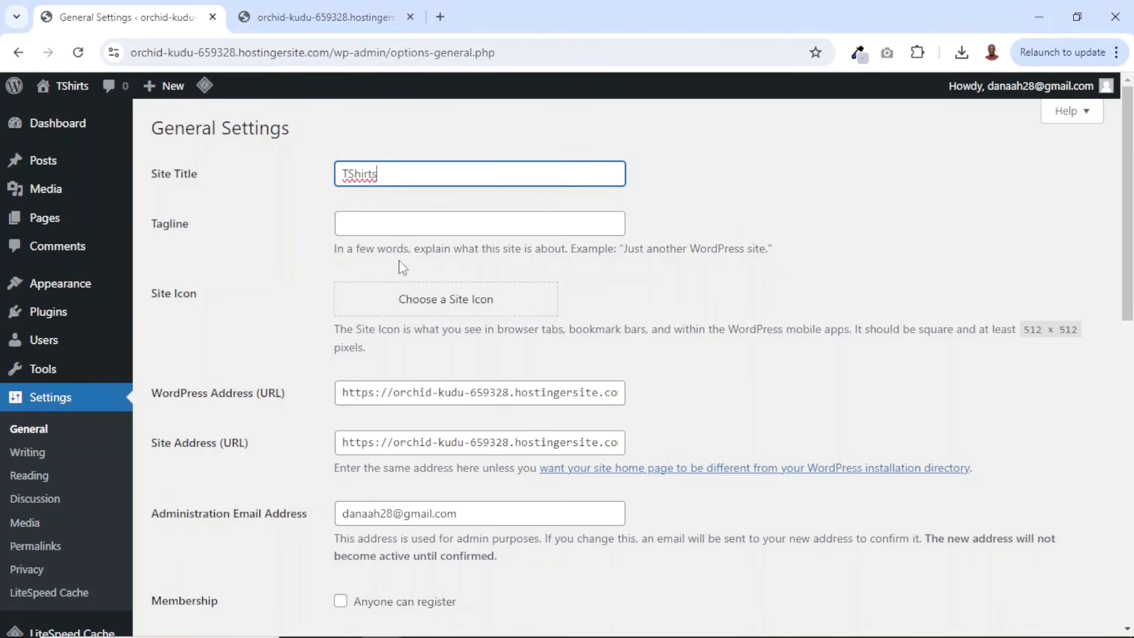
pyautogui.click(435, 225)
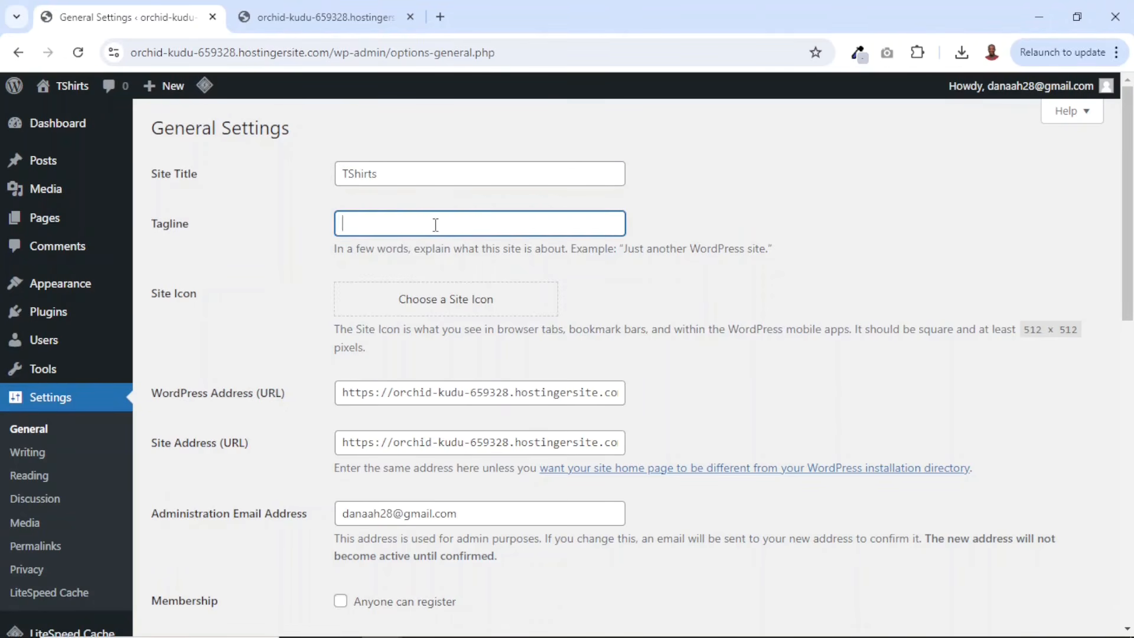
pyautogui.write('Premium-quality shirts that combine comfort')
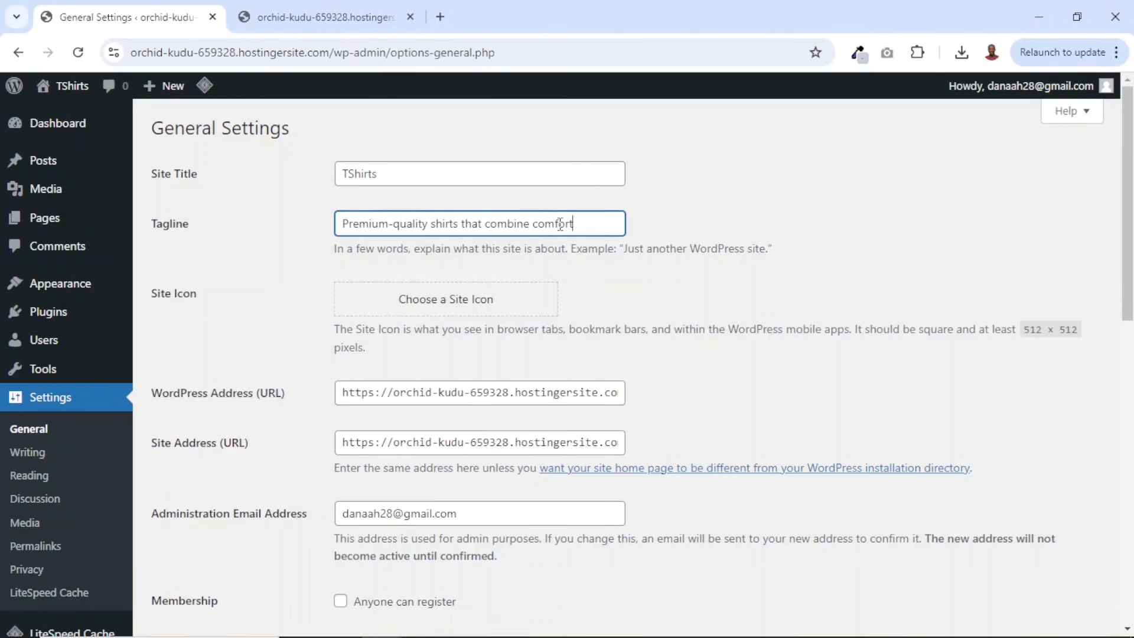
pyautogui.scroll(-5, 762, 317)
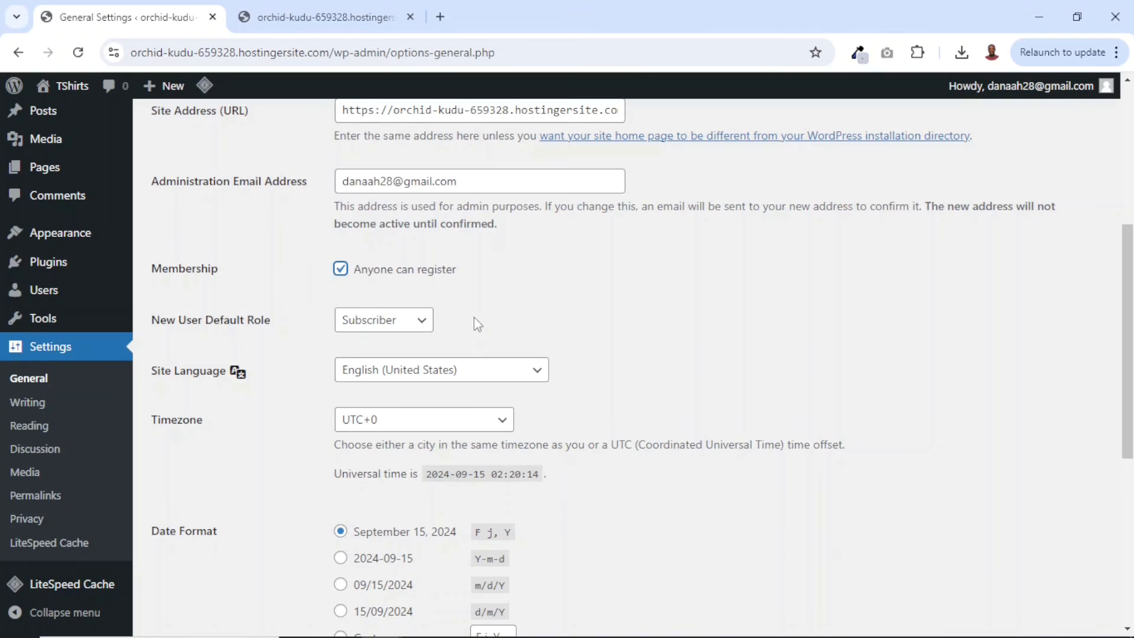
pyautogui.scroll(-6, 478, 325)
pyautogui.click(204, 551)
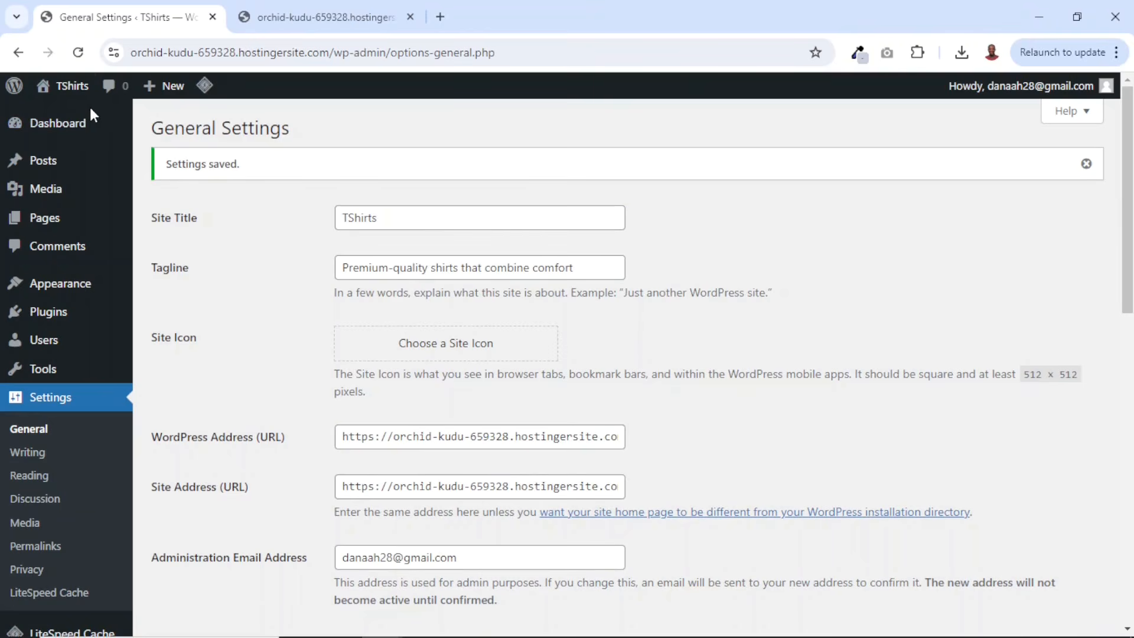
# - Reload the site tab to check the new site title, and review the saved general settings
pyautogui.click(319, 14)
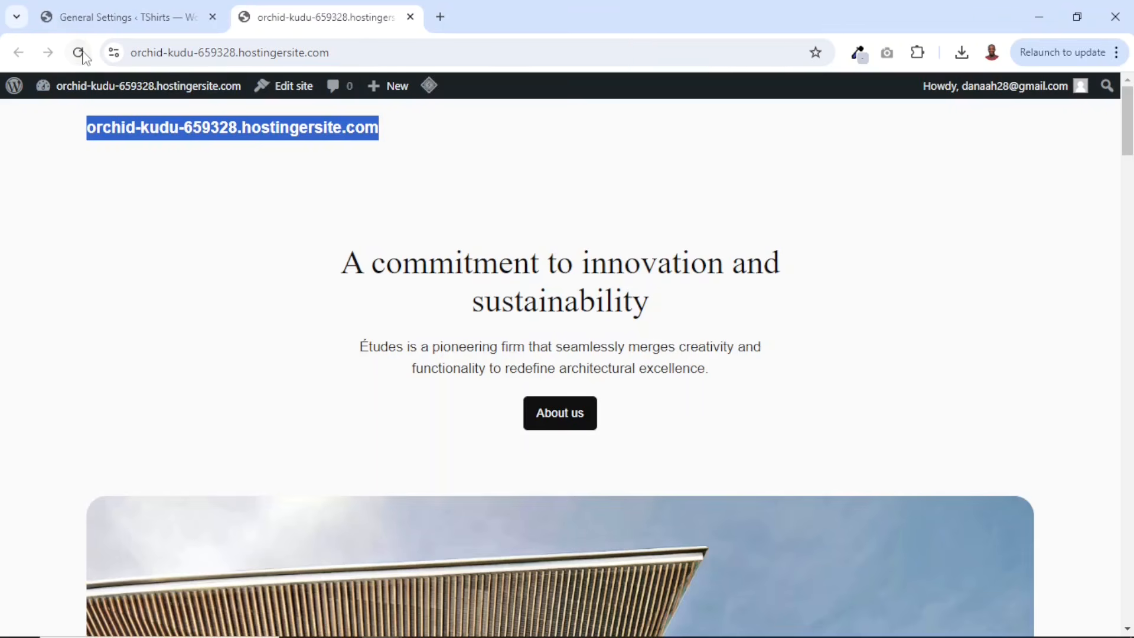
pyautogui.click(78, 52)
pyautogui.moveTo(190, 140); pyautogui.dragTo(62, 133)
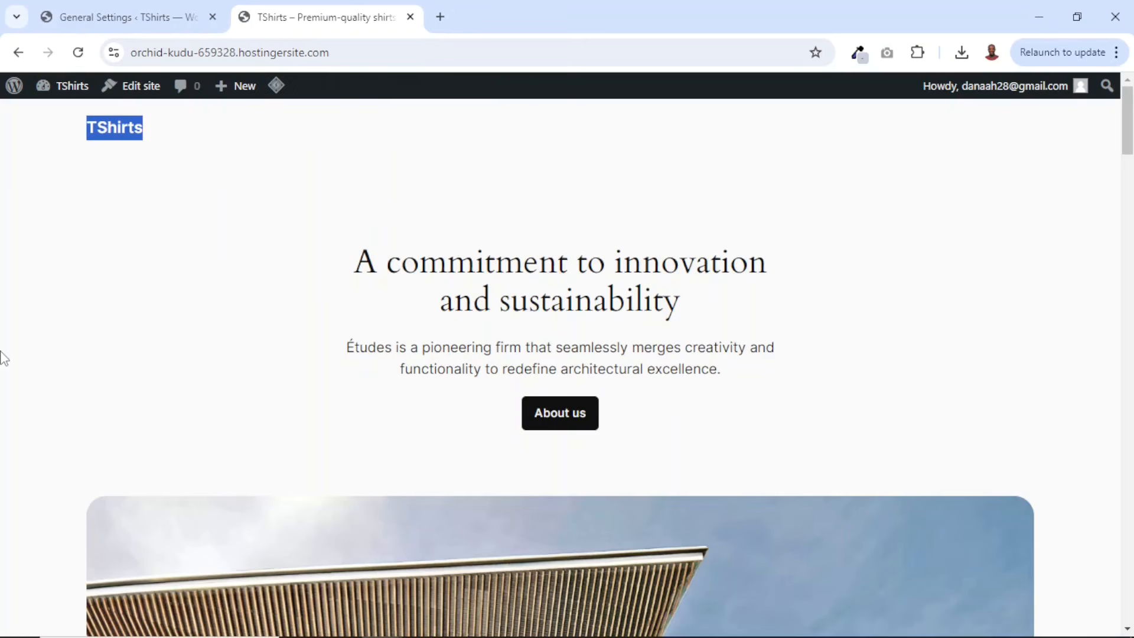
pyautogui.click(128, 18)
pyautogui.scroll(-1, 230, 386)
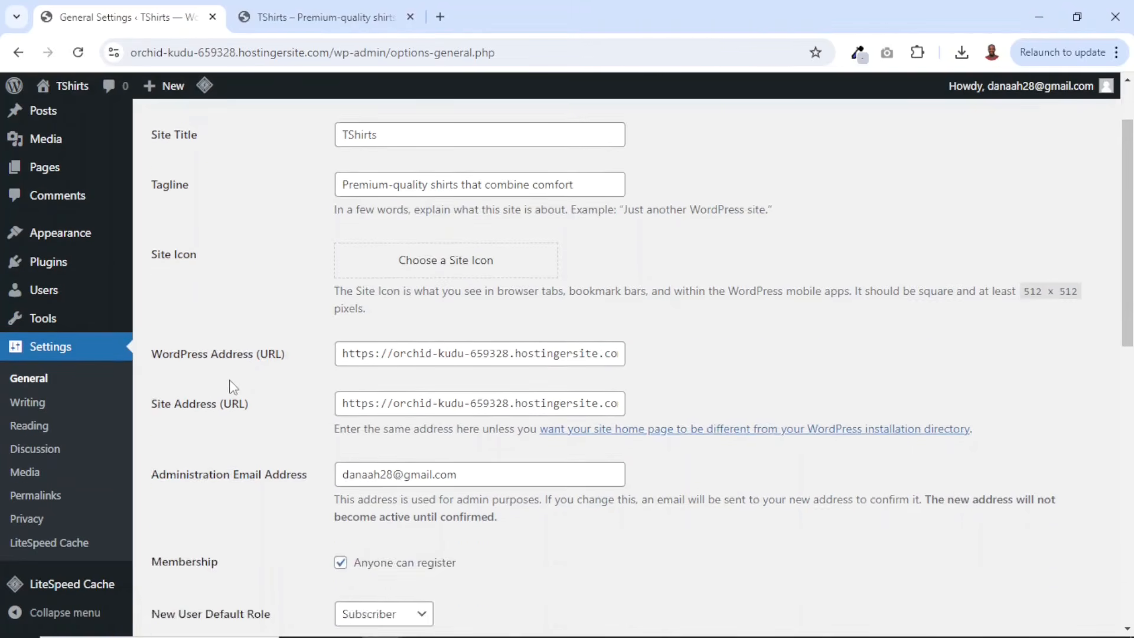
pyautogui.scroll(-1, 233, 388)
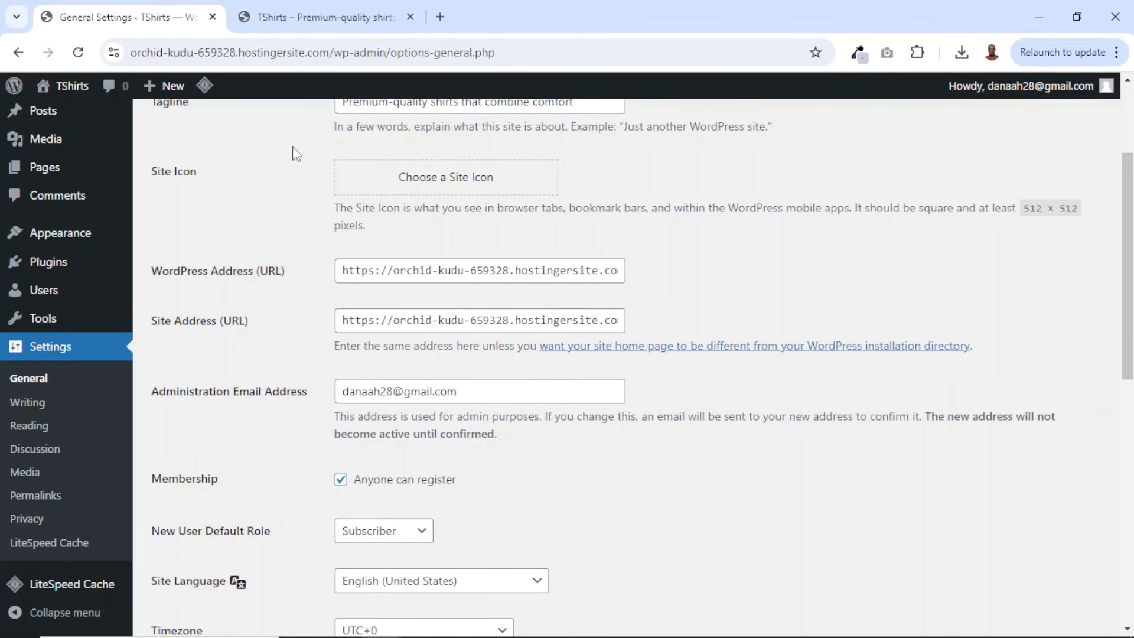
# - Scroll through the site's homepage to review its content
pyautogui.click(328, 18)
pyautogui.scroll(-10, 785, 286)
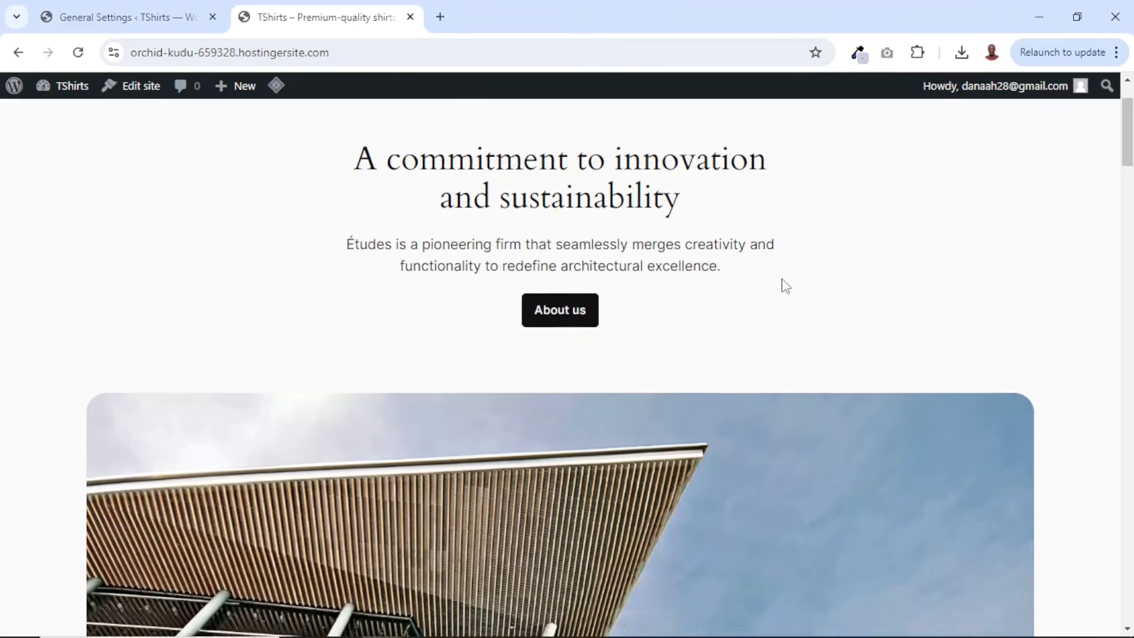
pyautogui.scroll(-12, 790, 285)
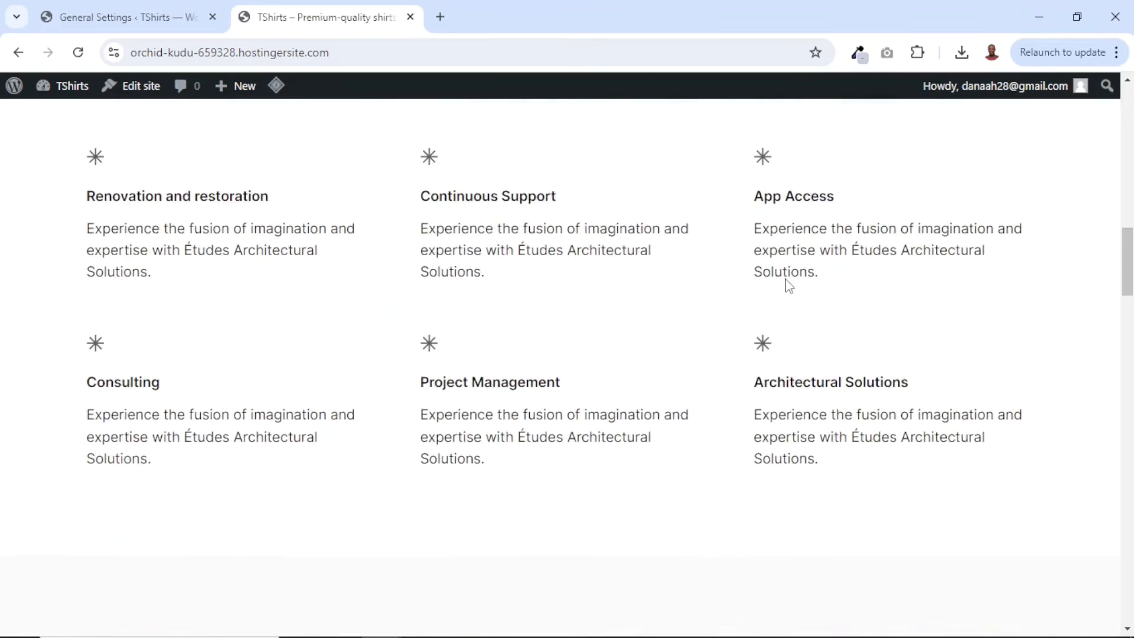
pyautogui.scroll(-15, 789, 285)
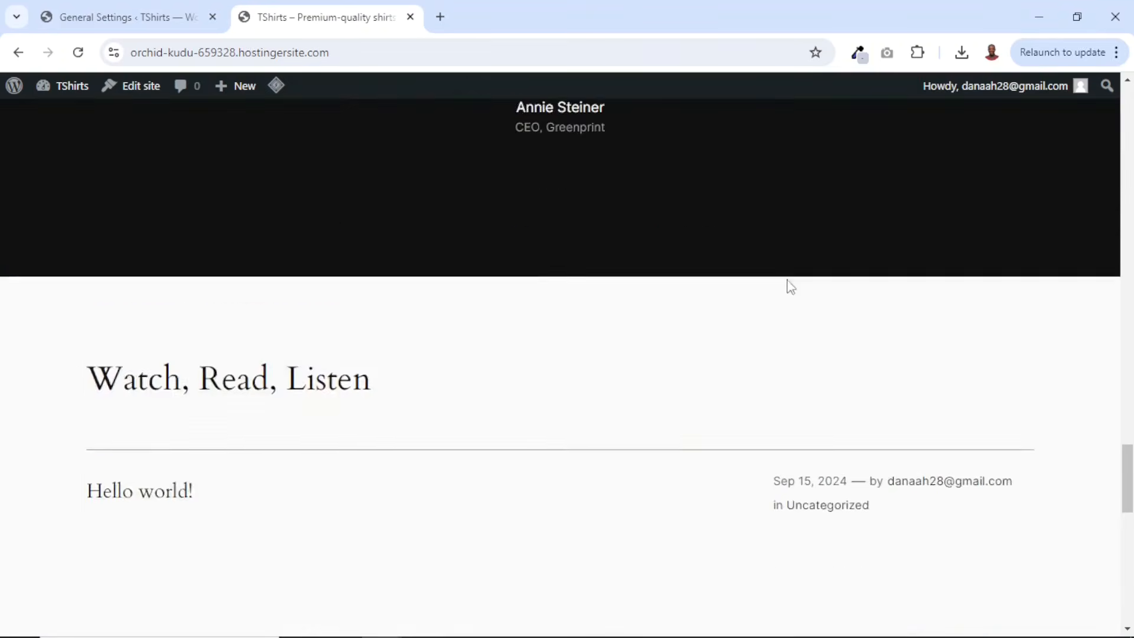
pyautogui.scroll(13, 795, 290)
pyautogui.scroll(20, 795, 280)
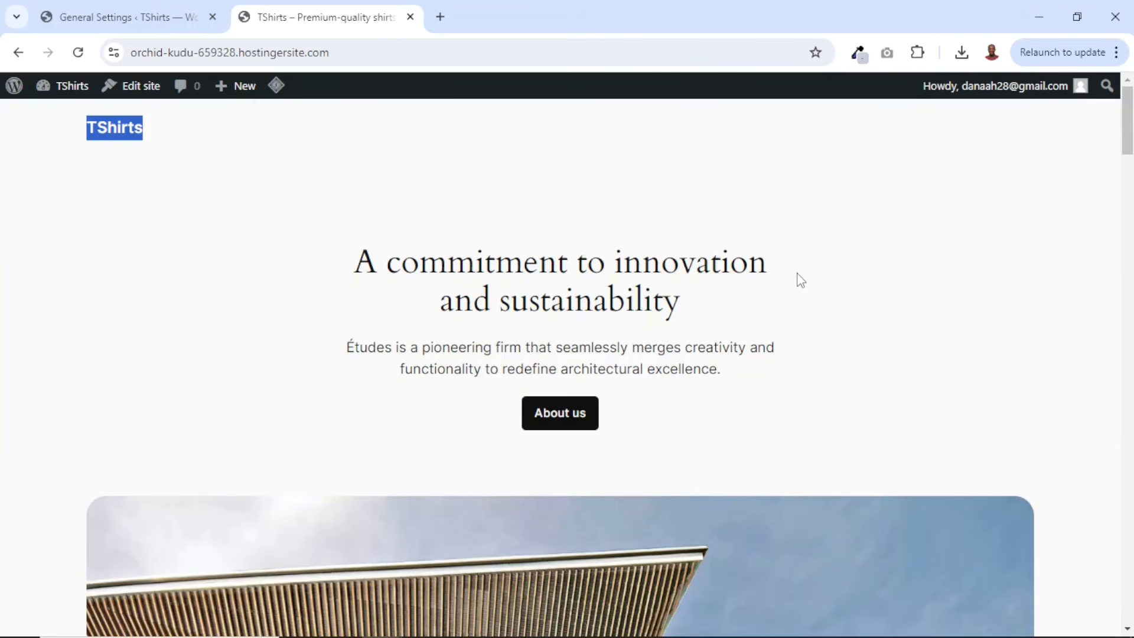
# - Go to adding a new theme and browse the popular themes
pyautogui.click(120, 23)
pyautogui.moveTo(59, 243)
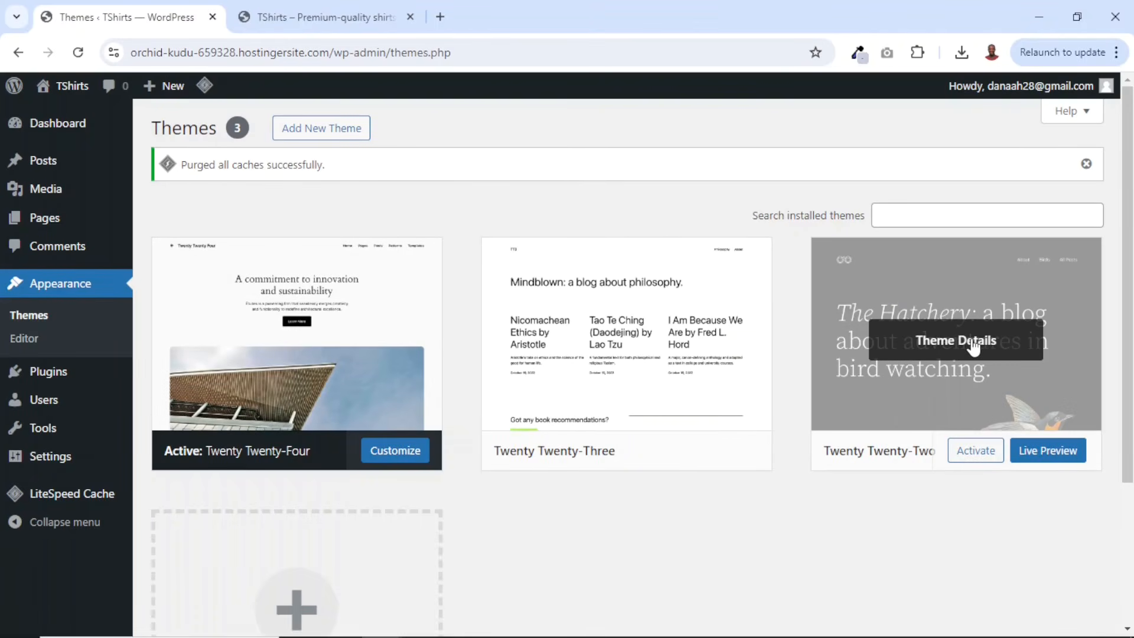
pyautogui.click(346, 137)
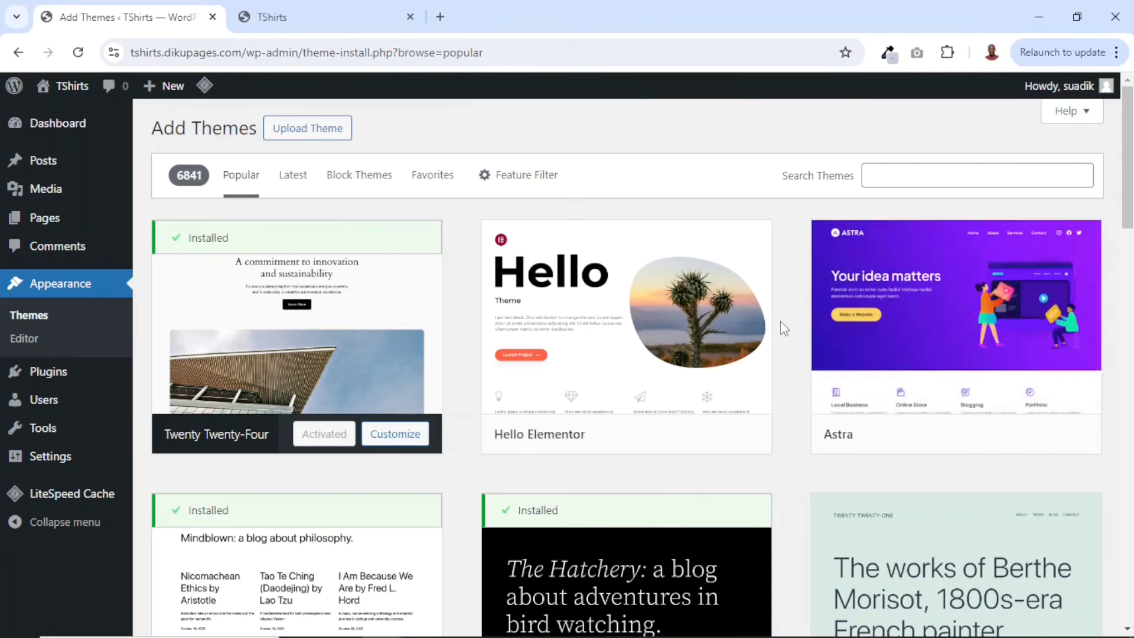
pyautogui.scroll(-5, 861, 324)
pyautogui.scroll(-8, 876, 360)
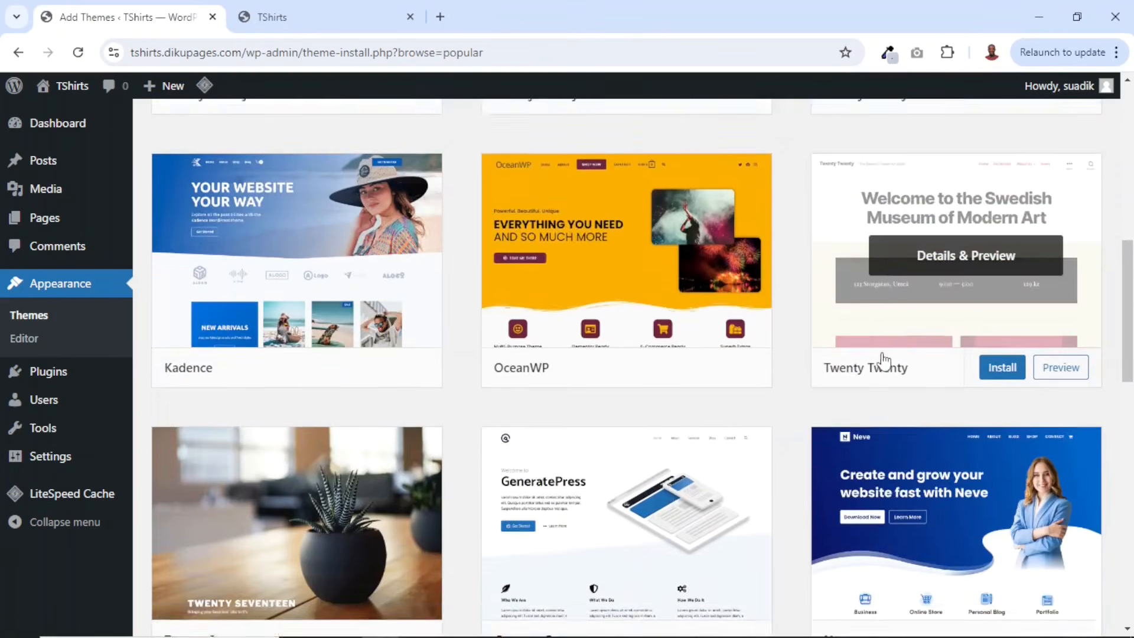
pyautogui.scroll(15, 720, 260)
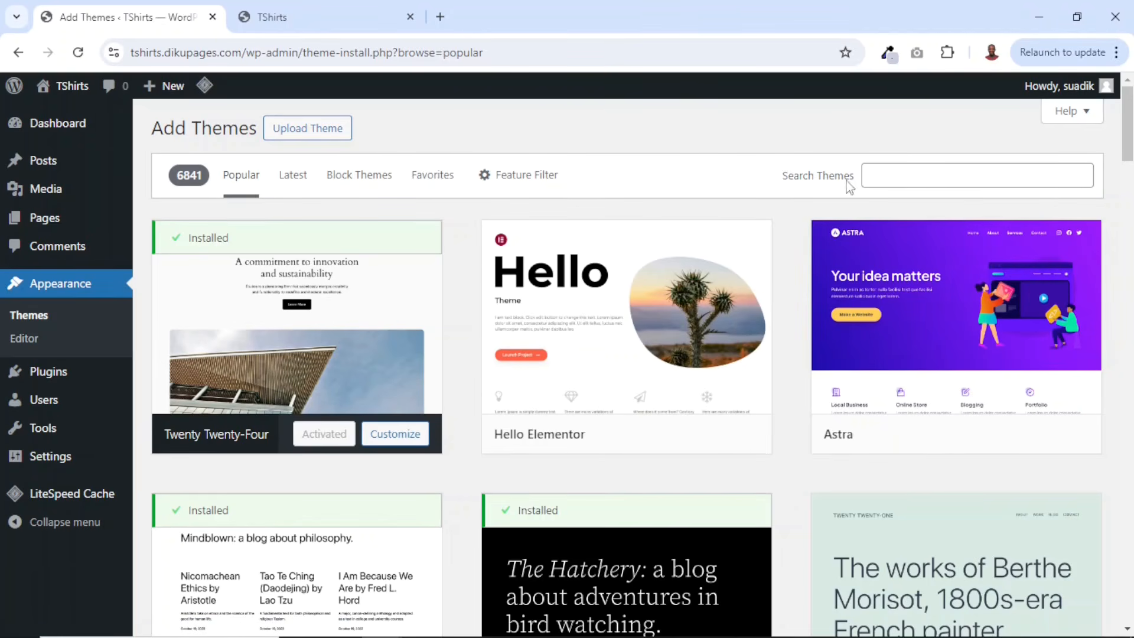
# - Search for the Blocksy theme, install it and activate it
pyautogui.click(911, 170)
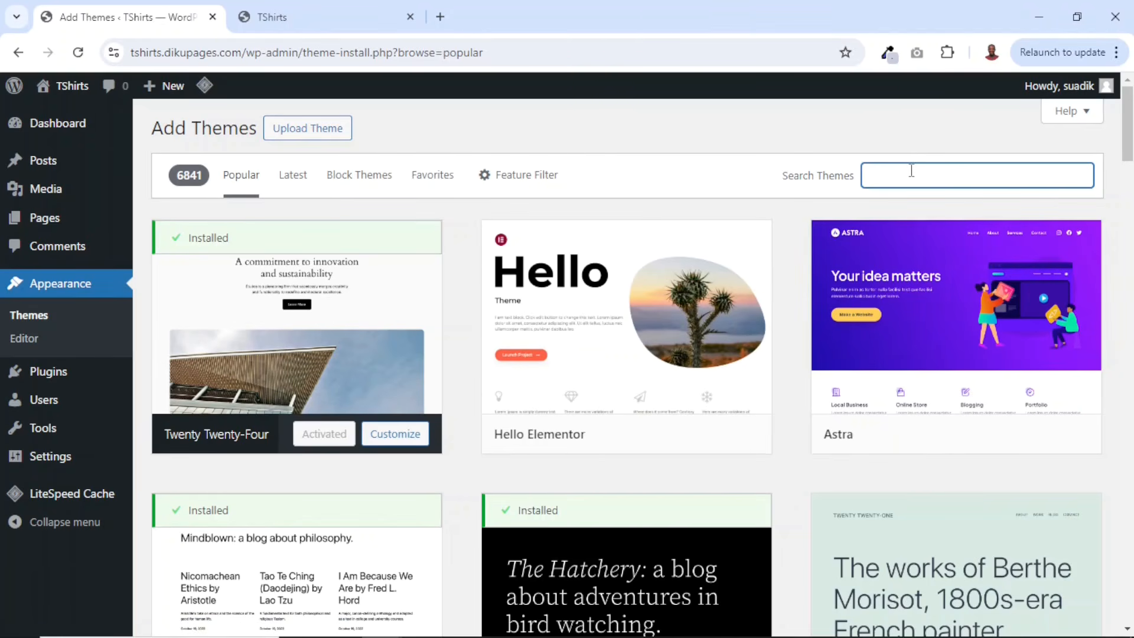
pyautogui.write('blocksy')
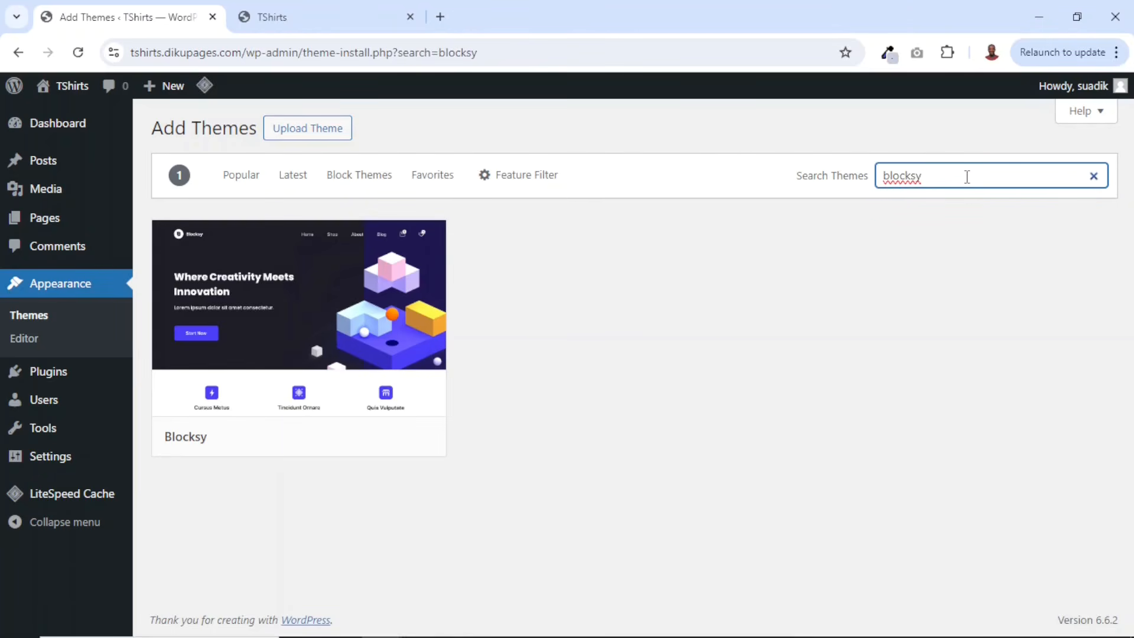
pyautogui.moveTo(261, 387)
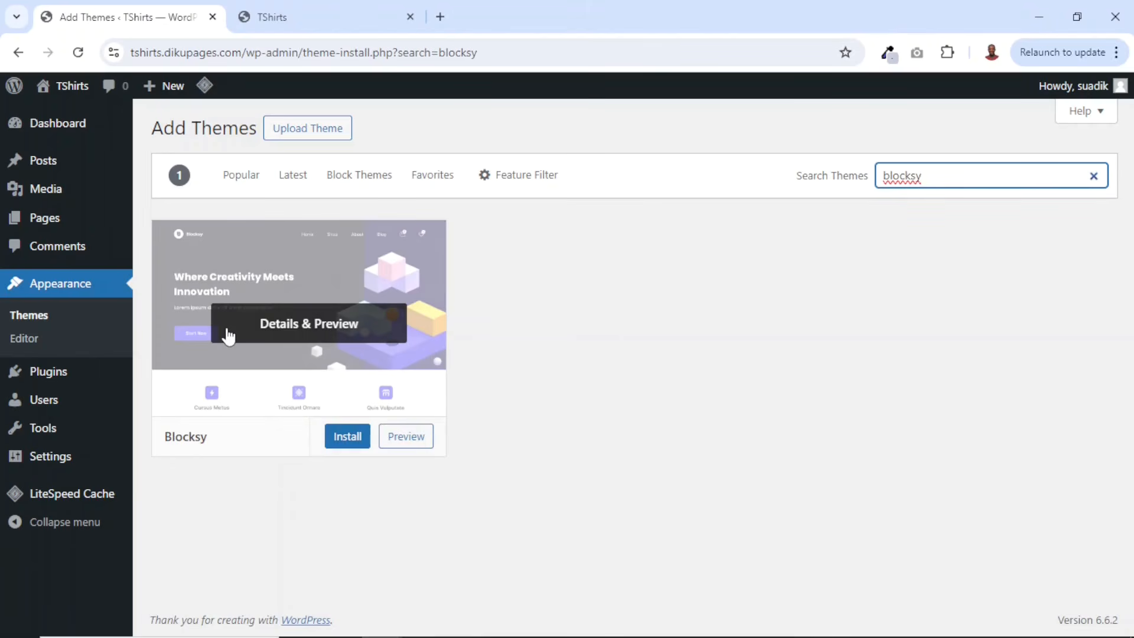
pyautogui.click(349, 445)
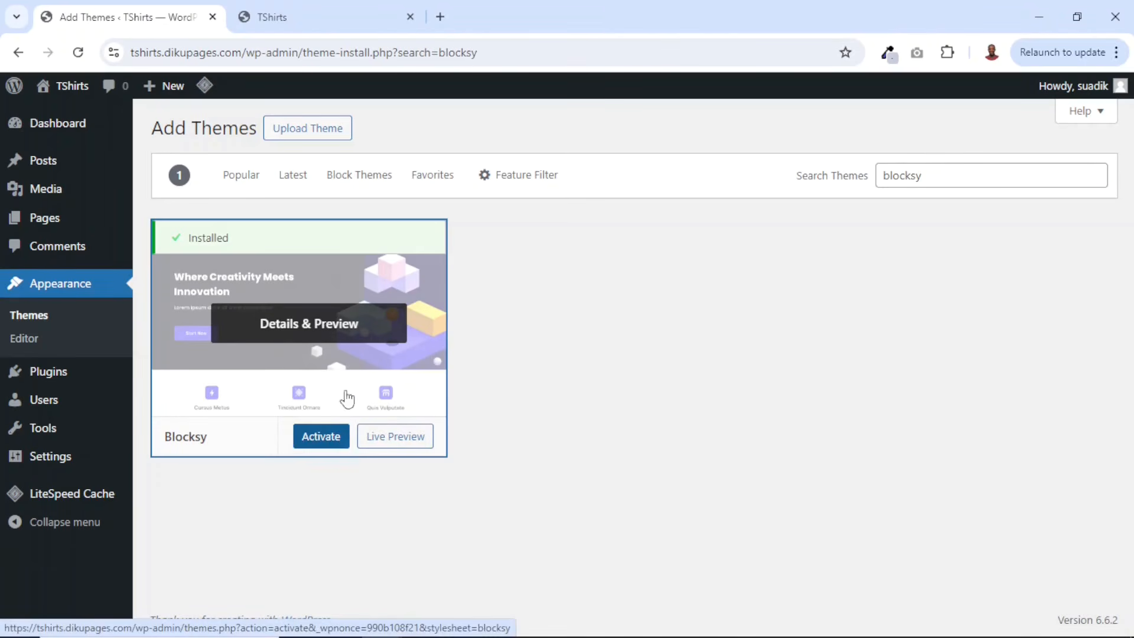
pyautogui.click(313, 439)
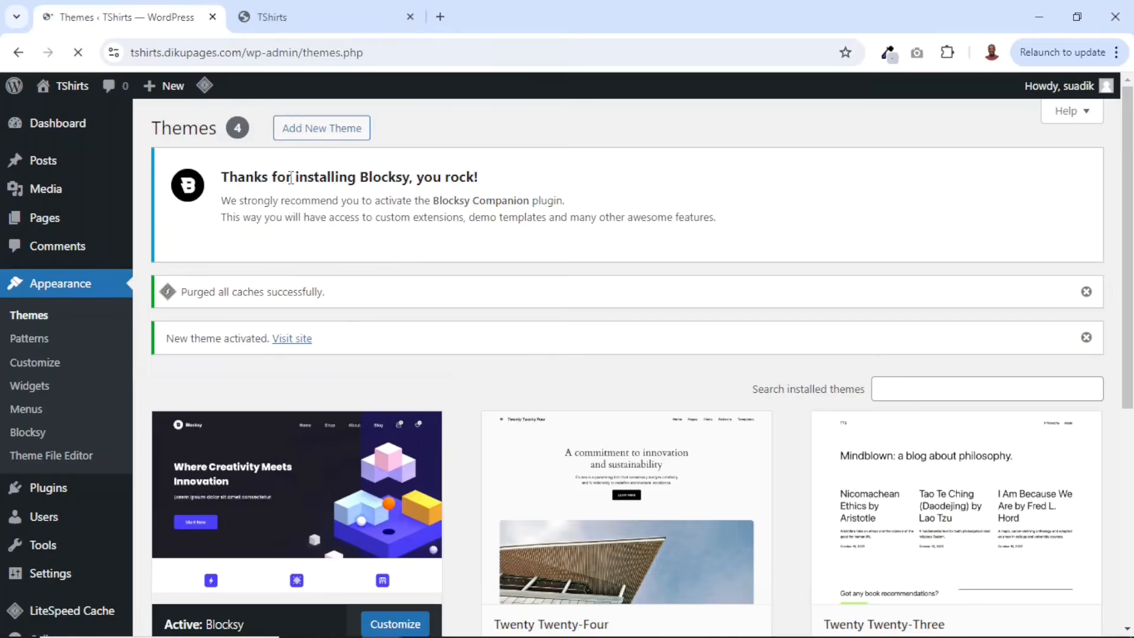
# - Reload the site tab to view the activated Blocksy theme, then return to the Themes page
pyautogui.click(317, 9)
pyautogui.click(78, 52)
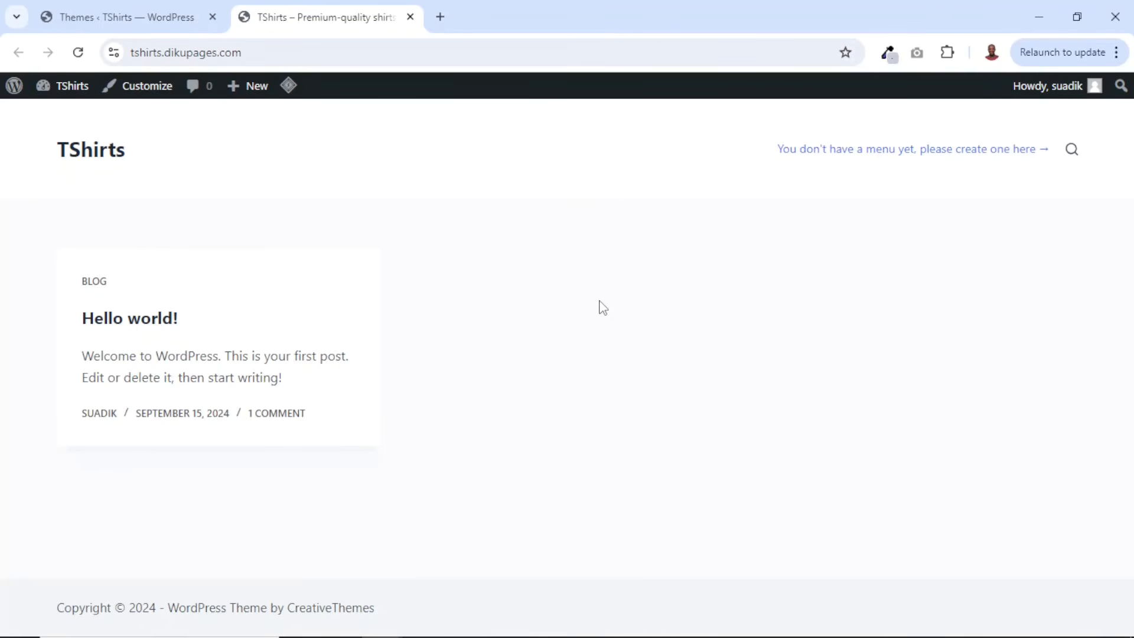
pyautogui.click(120, 11)
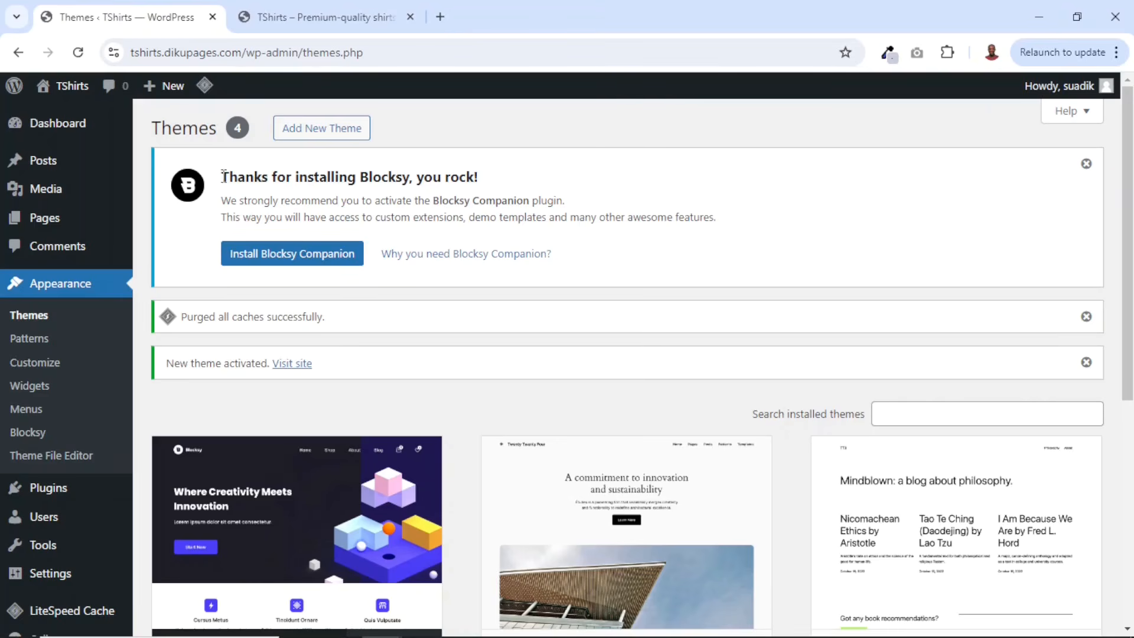
# - Install the recommended Blocksy Companion plugin, searching the plugin directory for blocksy along the way
pyautogui.moveTo(222, 176); pyautogui.dragTo(494, 188)
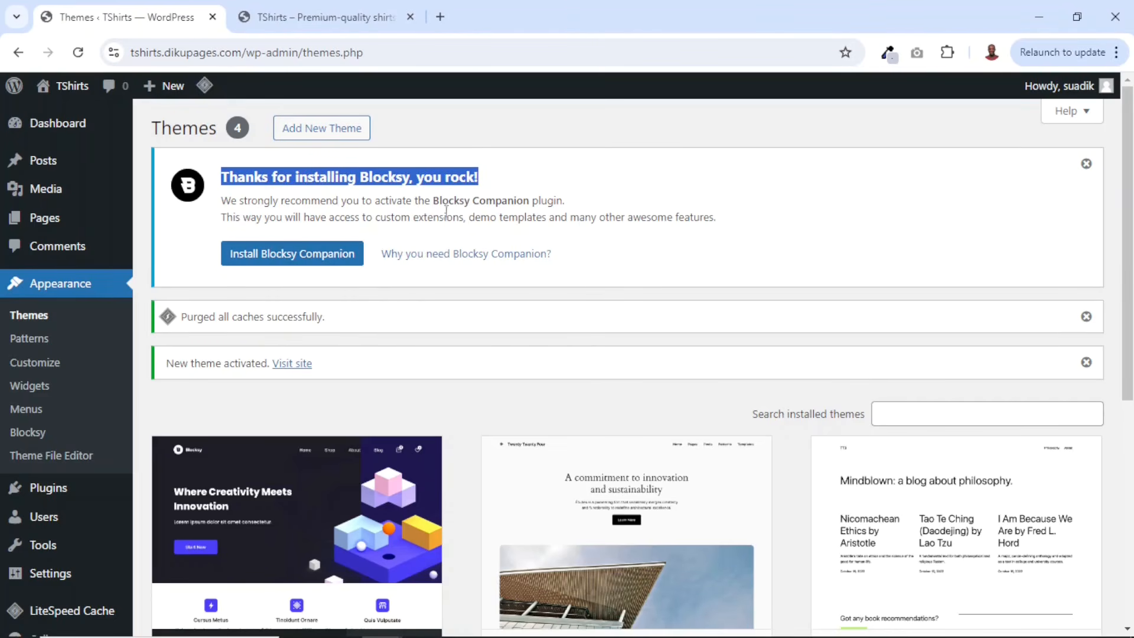
pyautogui.moveTo(434, 201); pyautogui.dragTo(527, 206)
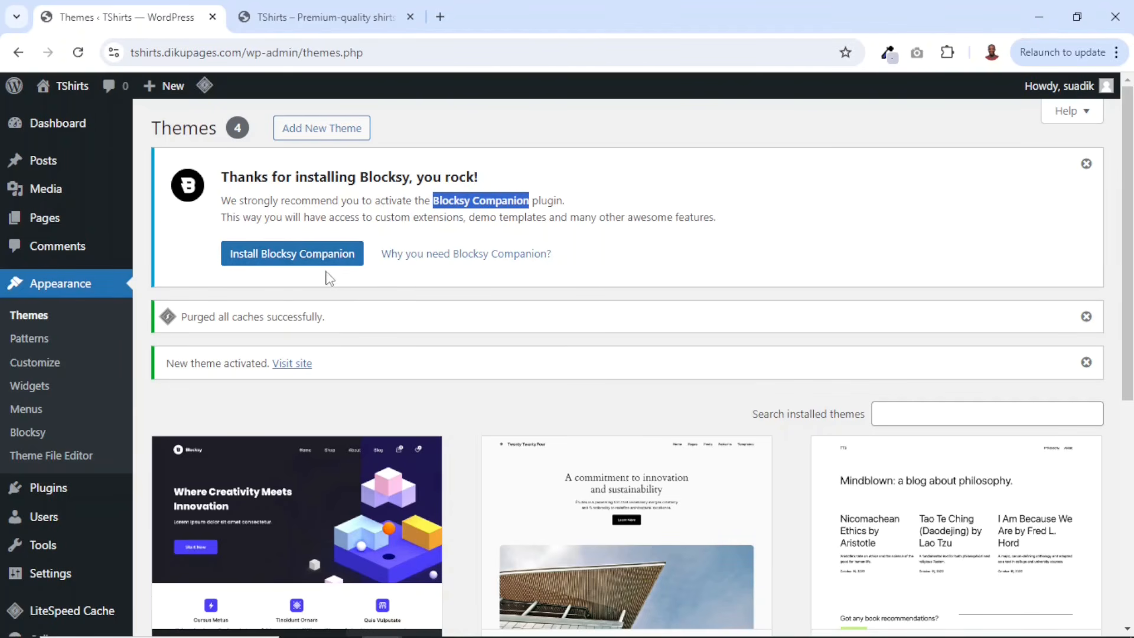
pyautogui.moveTo(36, 498)
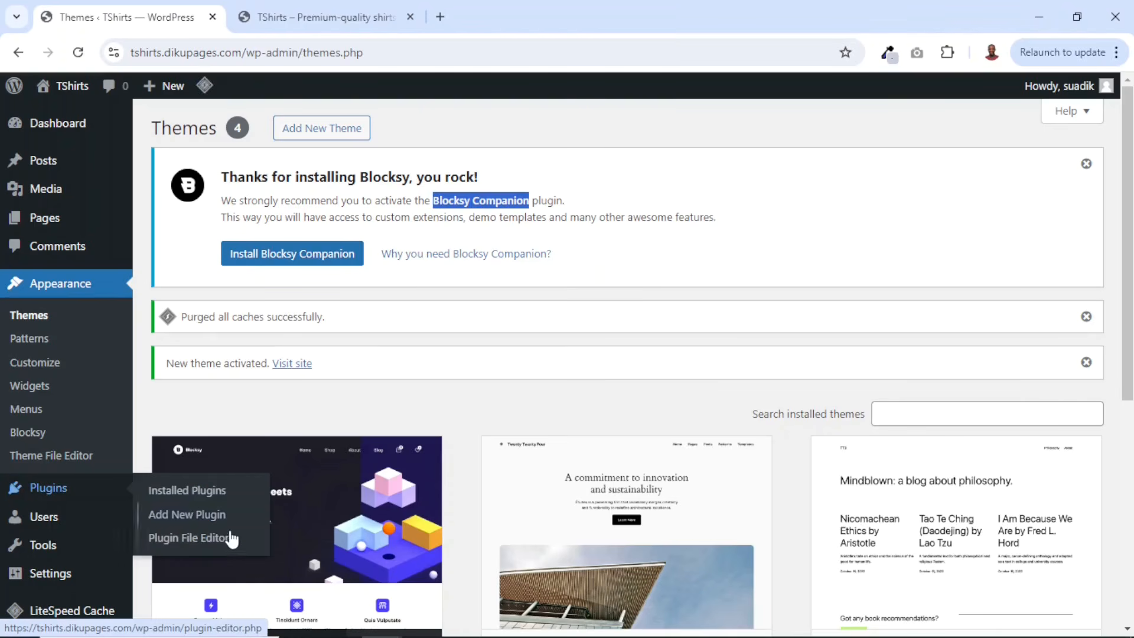
pyautogui.click(169, 519)
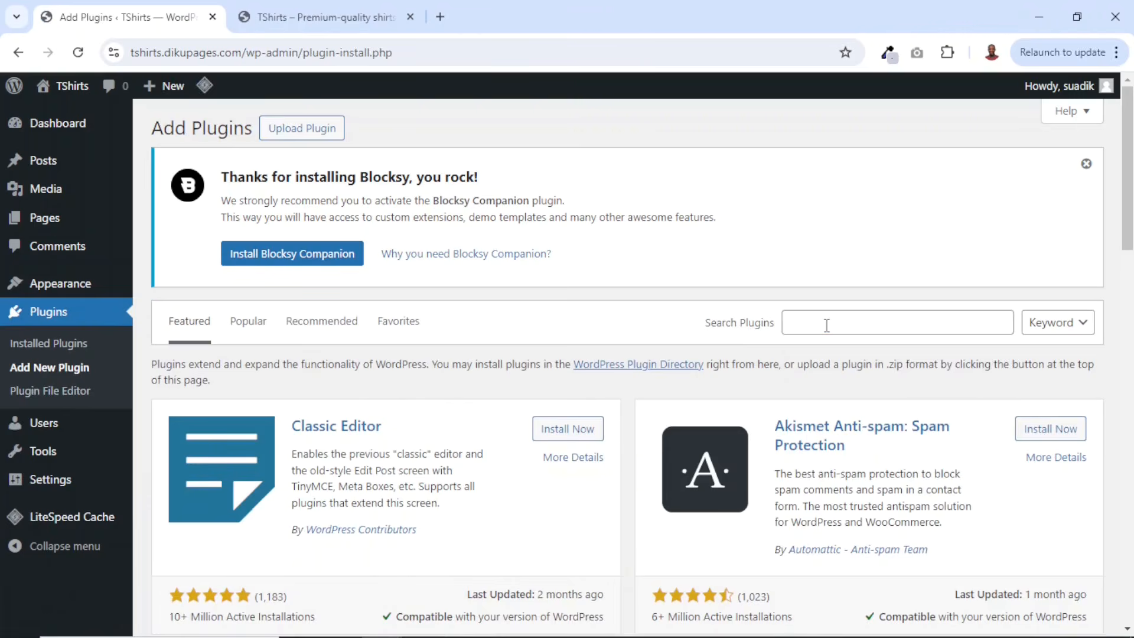
pyautogui.click(826, 324)
pyautogui.write('bloc')
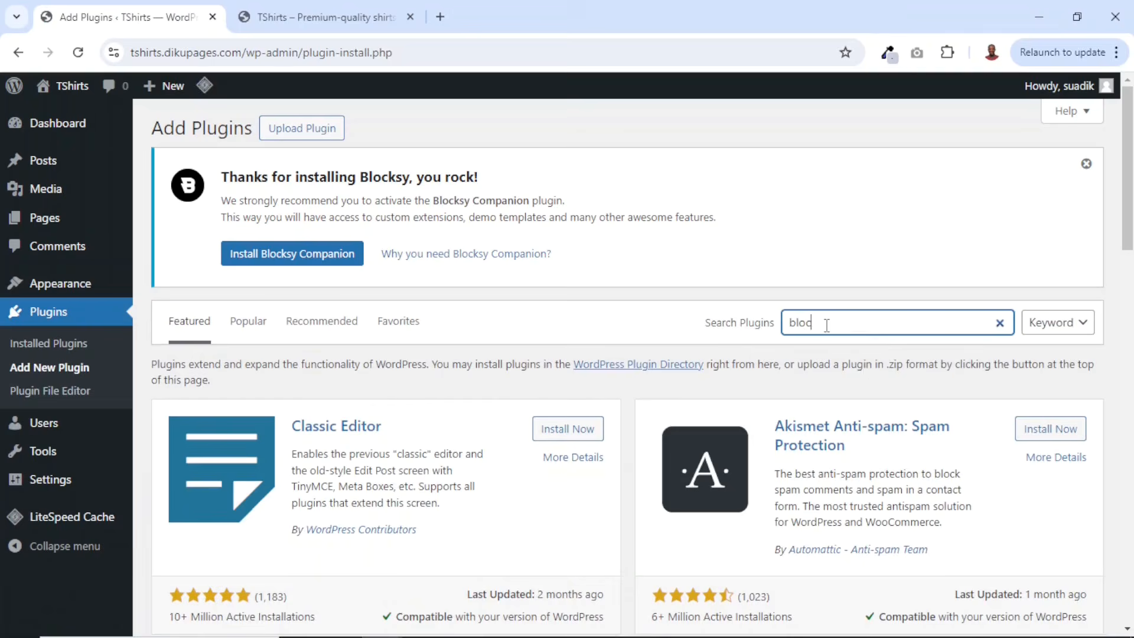
pyautogui.write('ksy')
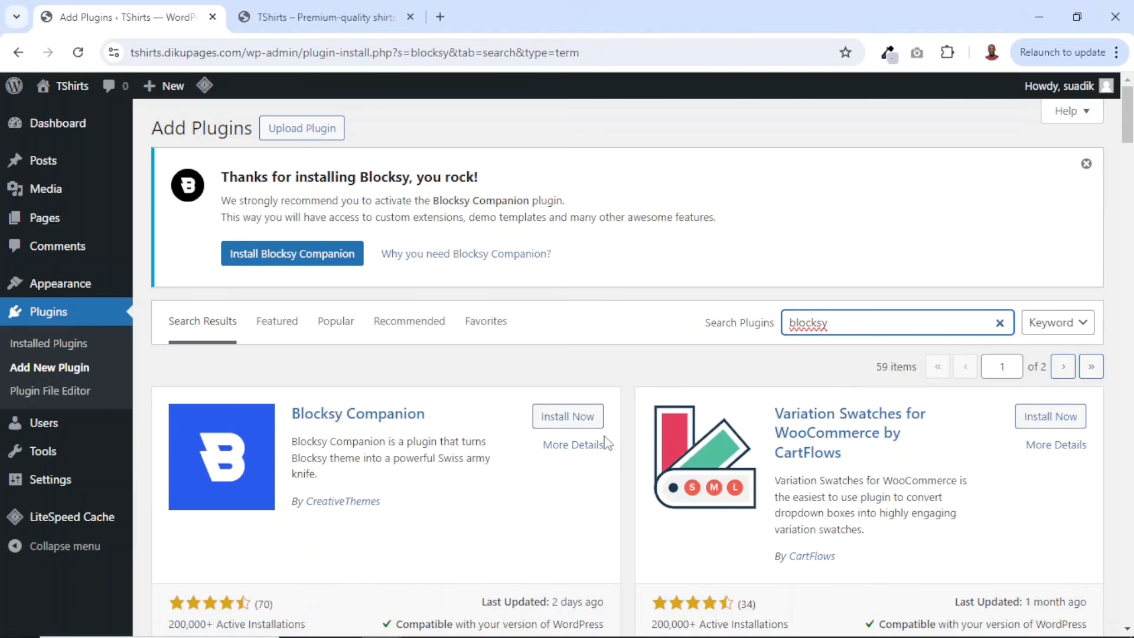
pyautogui.click(281, 260)
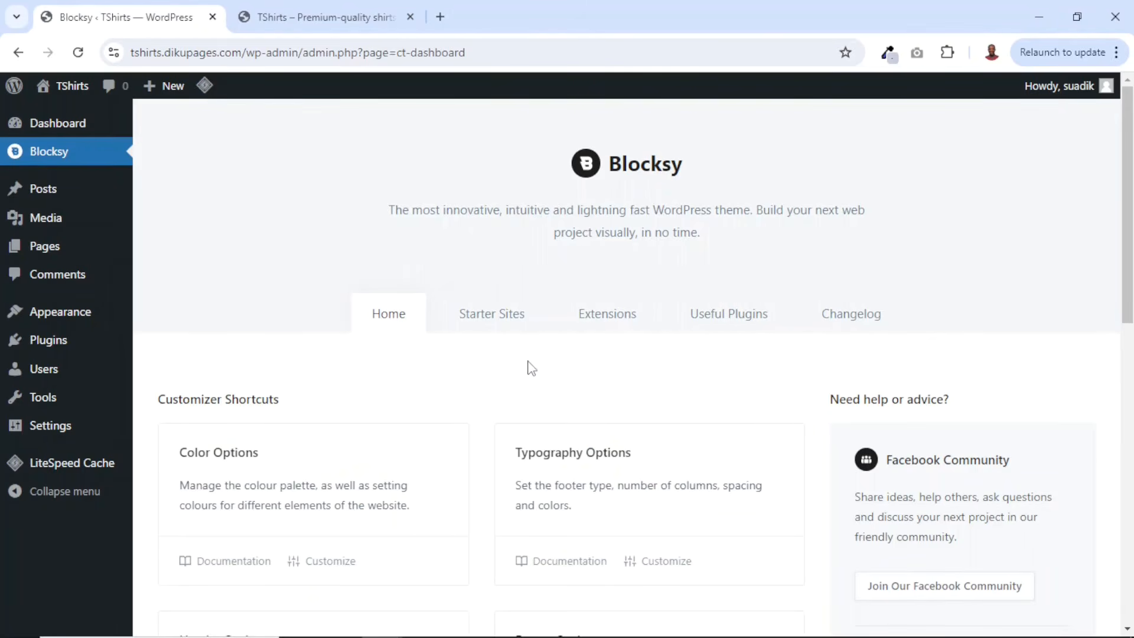
# - Open the Blocksy starter sites and scroll through the available templates
pyautogui.click(494, 328)
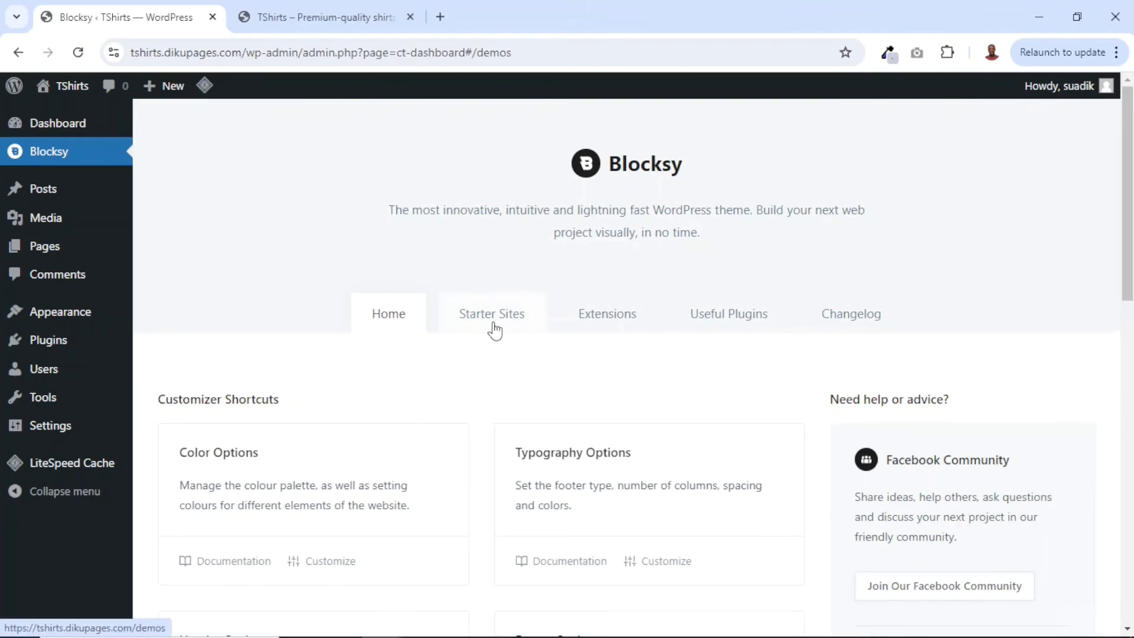
pyautogui.scroll(-7, 904, 393)
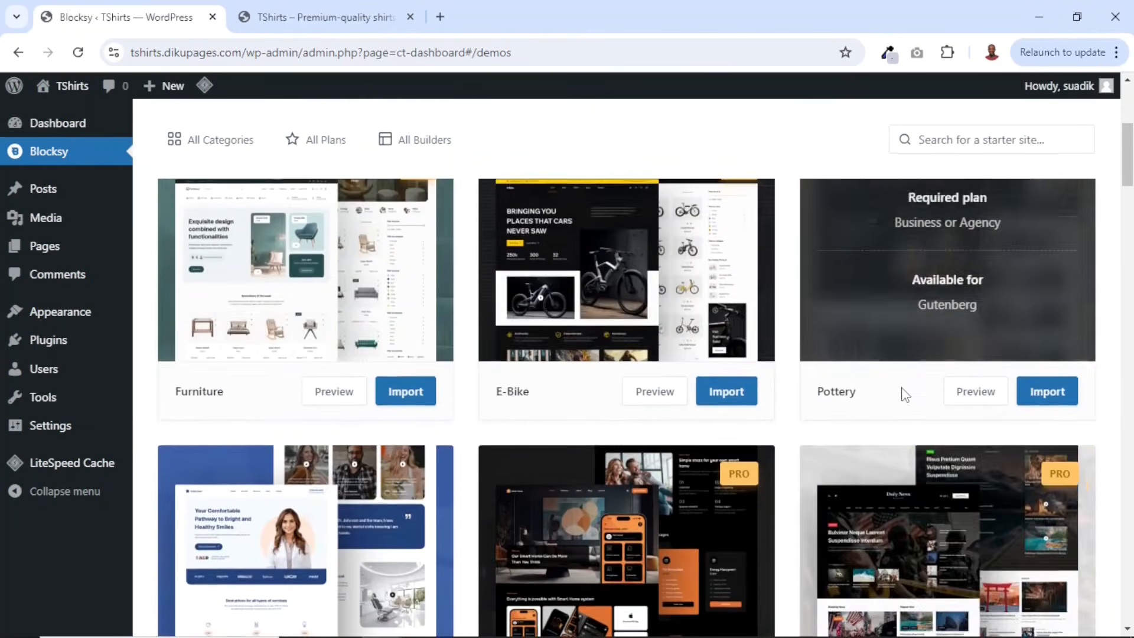
pyautogui.scroll(-10, 901, 384)
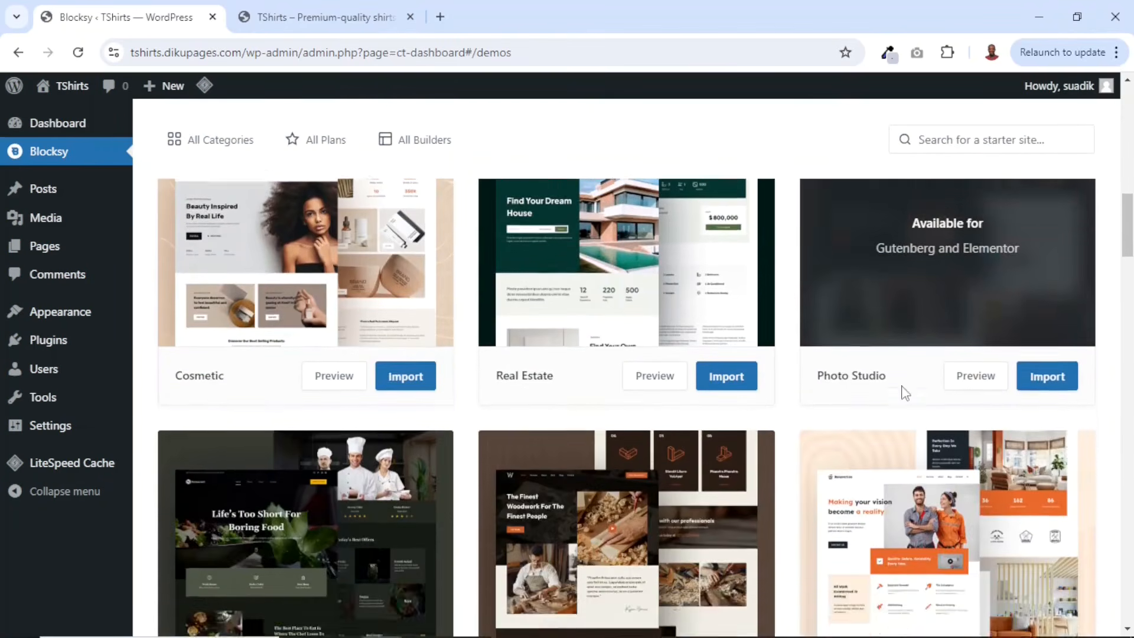
pyautogui.scroll(-20, 902, 388)
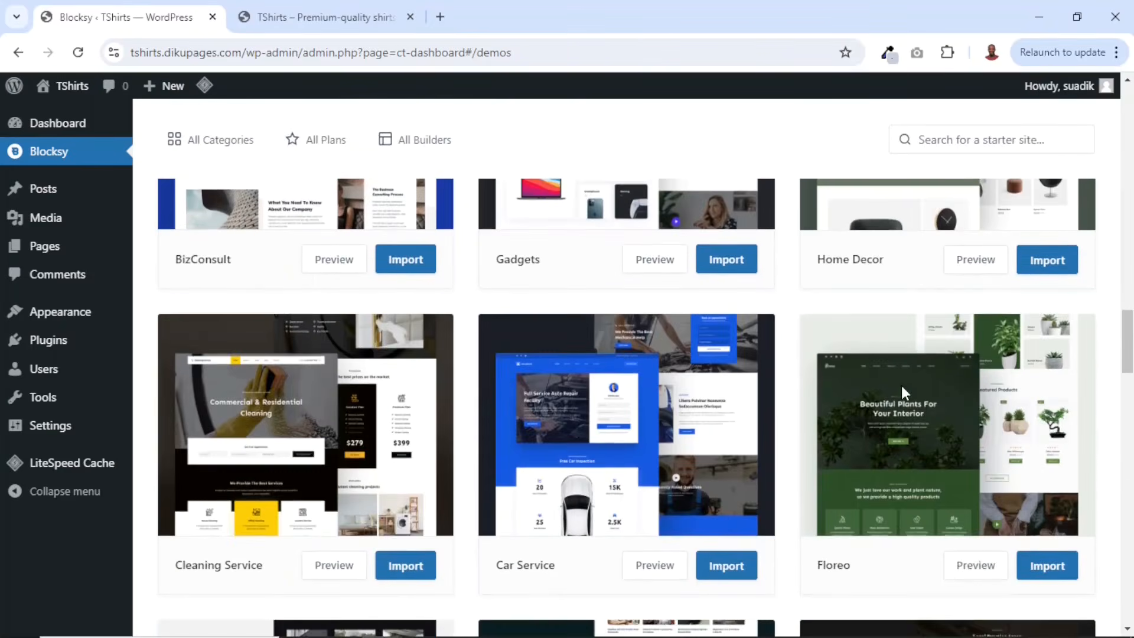
pyautogui.scroll(-15, 902, 384)
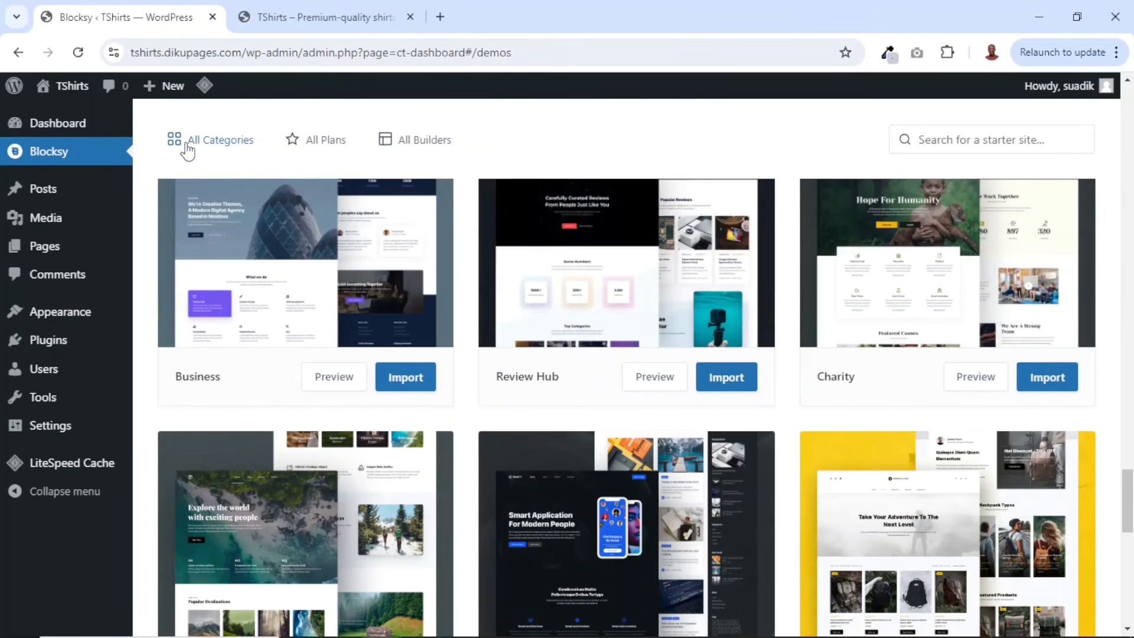
# - Filter the starter sites to the Ecommerce category and the Free plan
pyautogui.click(210, 141)
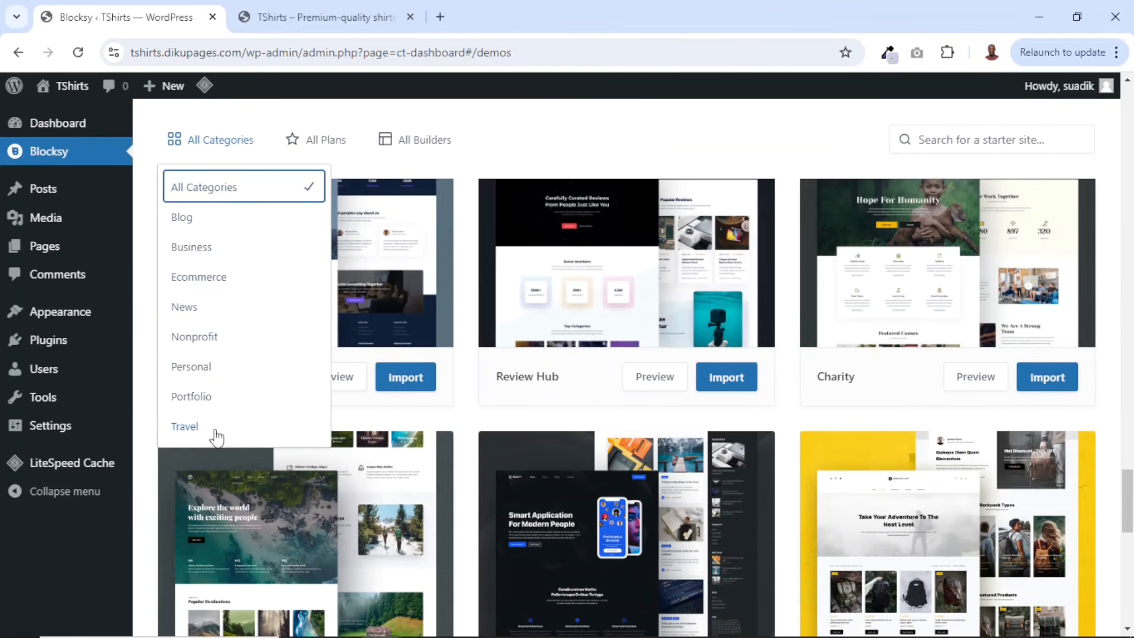
pyautogui.click(194, 279)
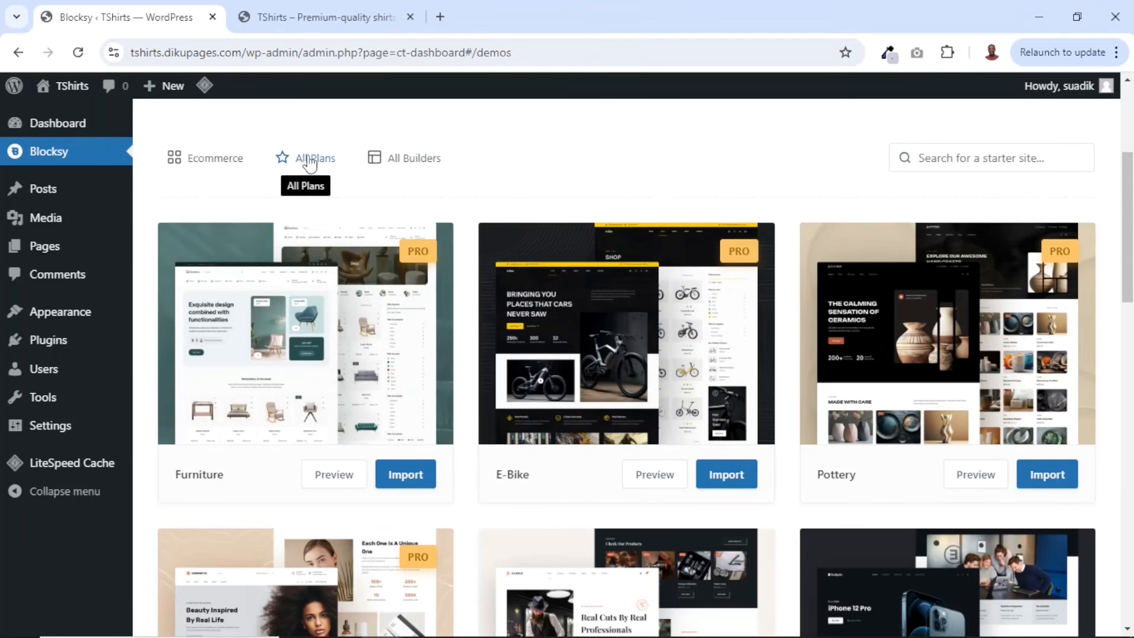
pyautogui.click(307, 161)
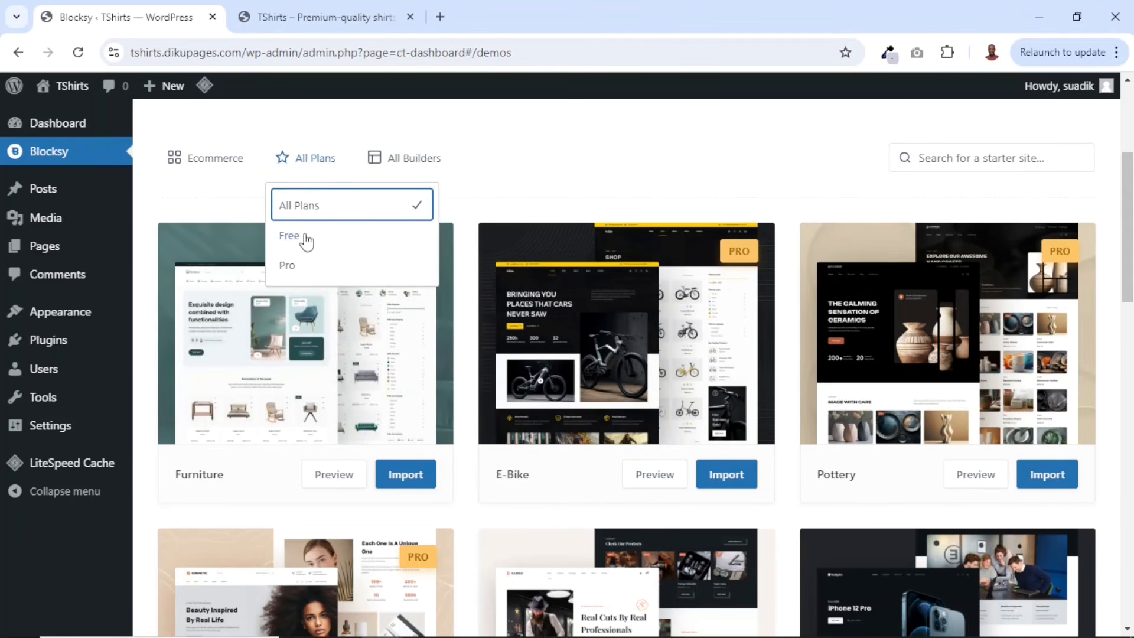
pyautogui.click(309, 238)
pyautogui.click(486, 442)
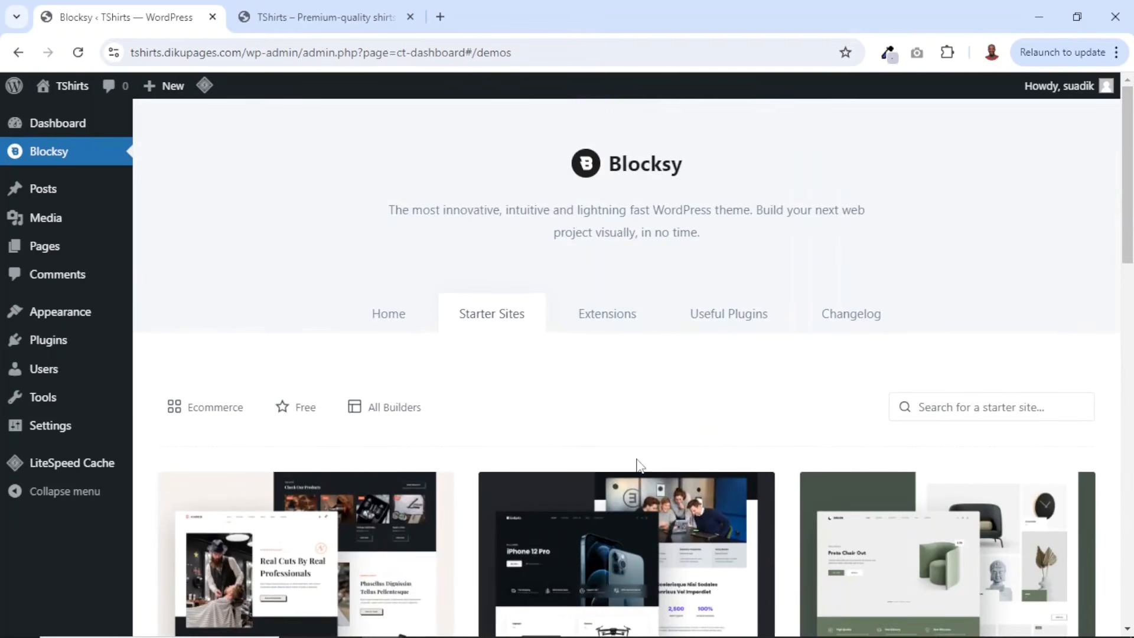
# - Start importing the Homi starter site and skip the child theme installation
pyautogui.scroll(-15, 638, 465)
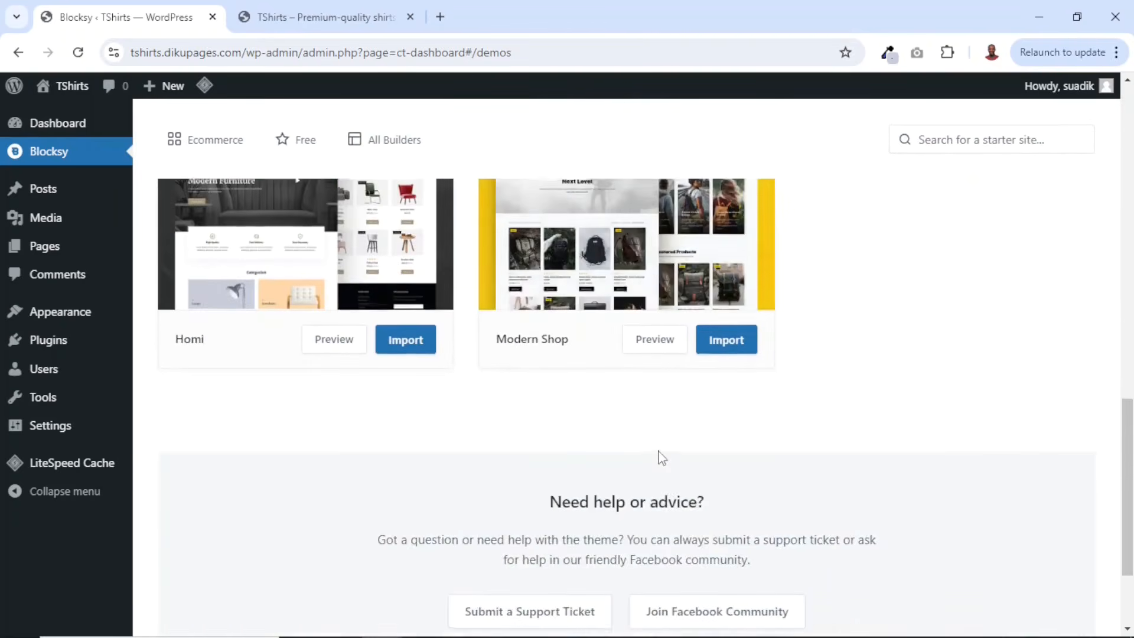
pyautogui.scroll(11, 667, 439)
pyautogui.scroll(-10, 669, 438)
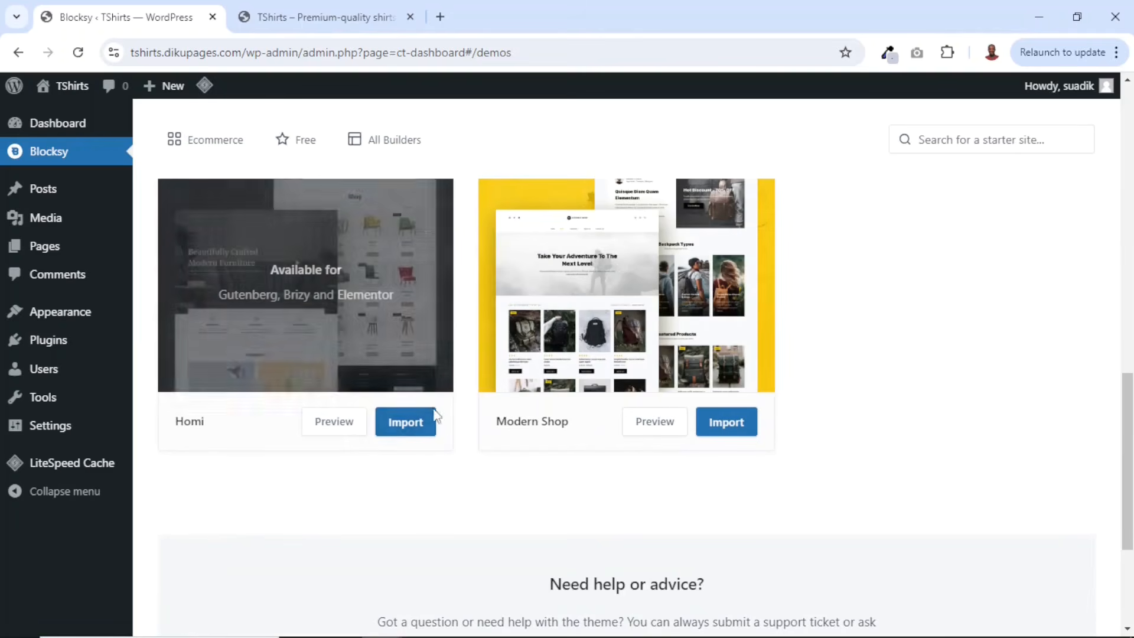
pyautogui.click(405, 441)
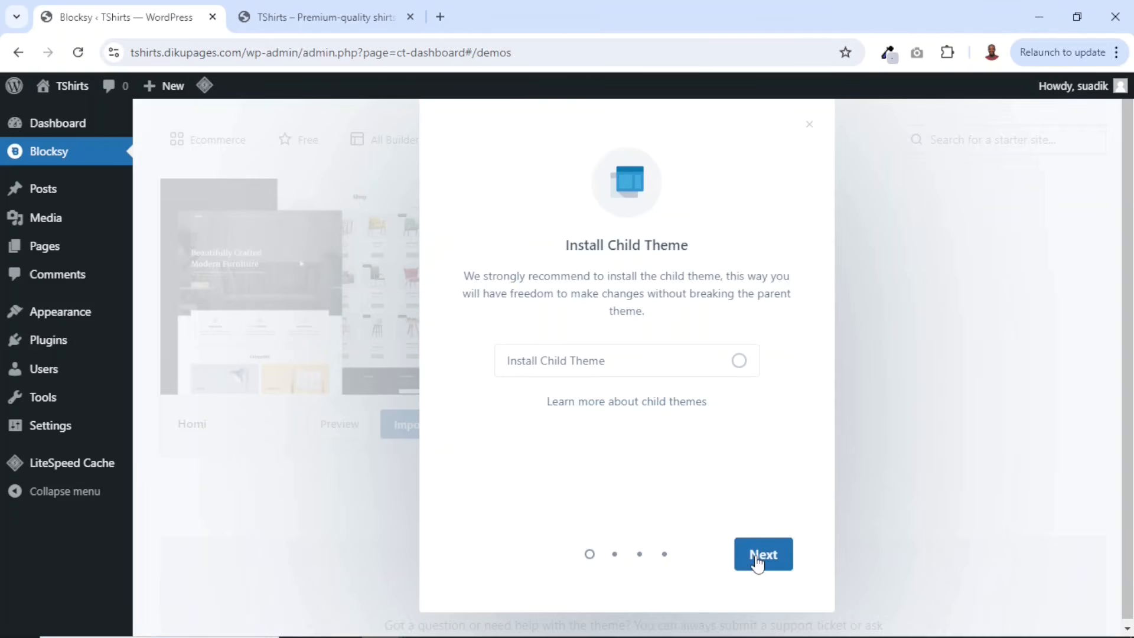
pyautogui.click(754, 562)
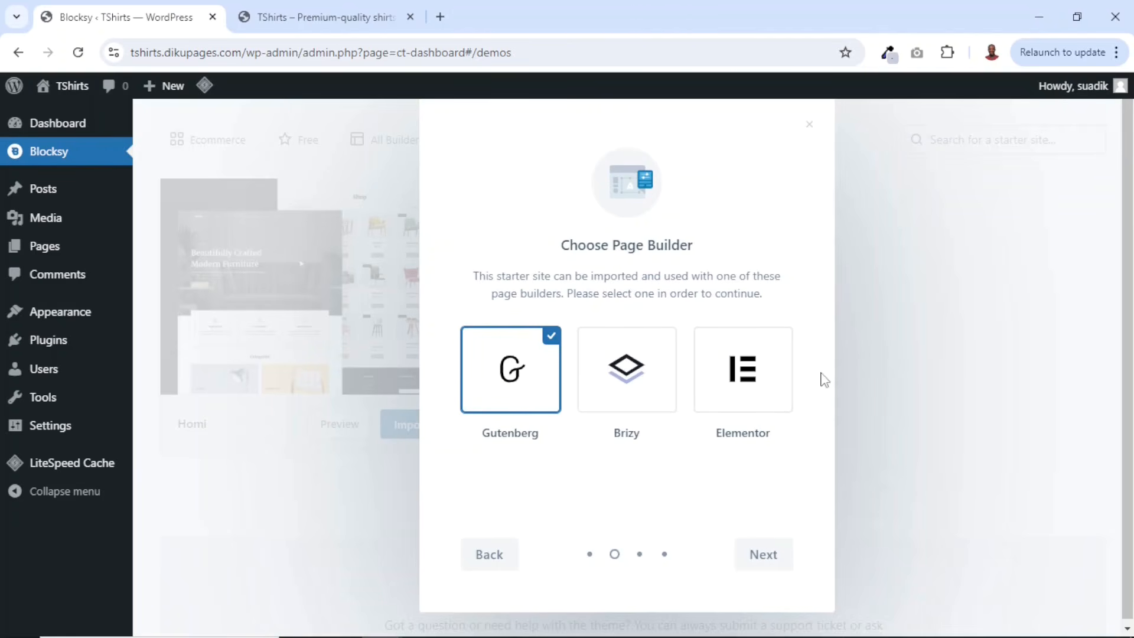
# - Choose Elementor as the page builder, accept the required plugins, and install the starter content
pyautogui.click(740, 385)
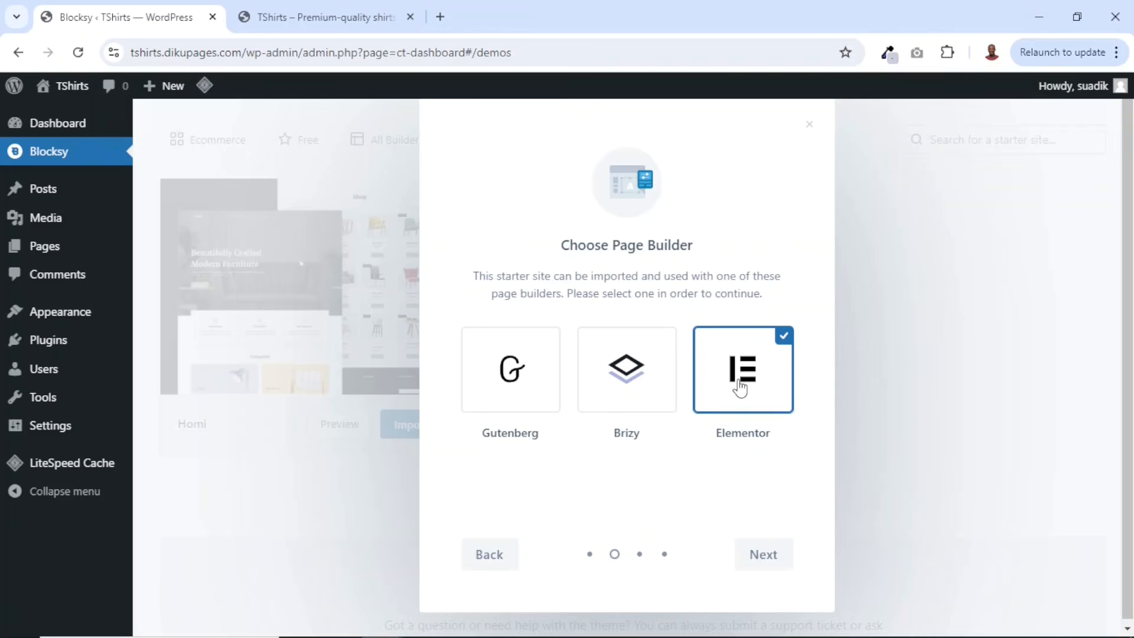
pyautogui.click(741, 557)
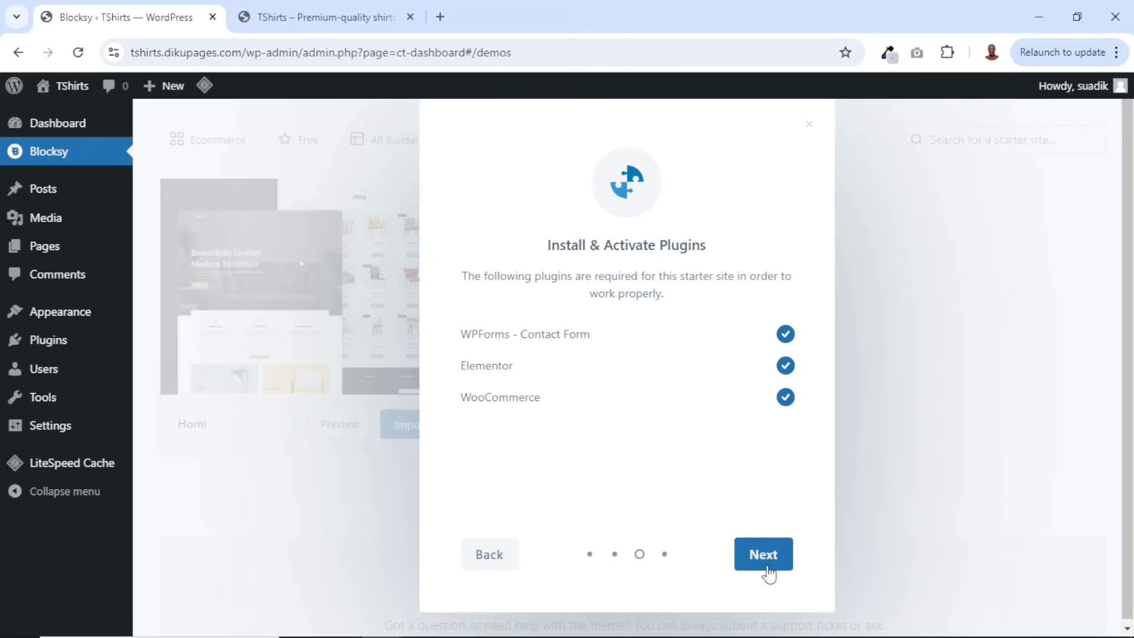
pyautogui.click(765, 560)
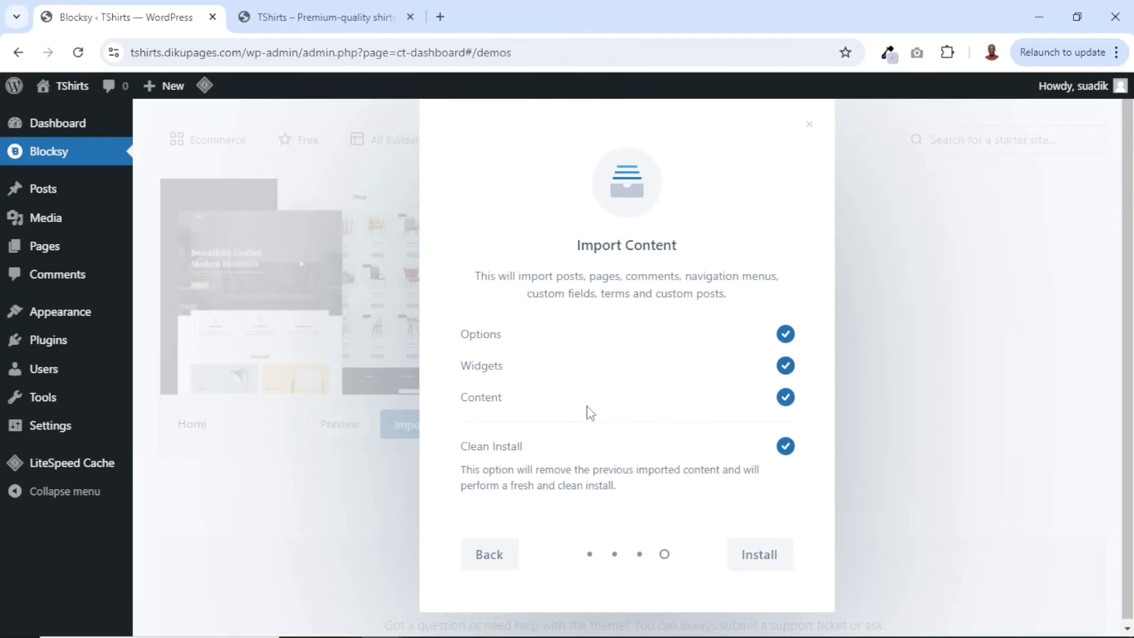
pyautogui.click(759, 560)
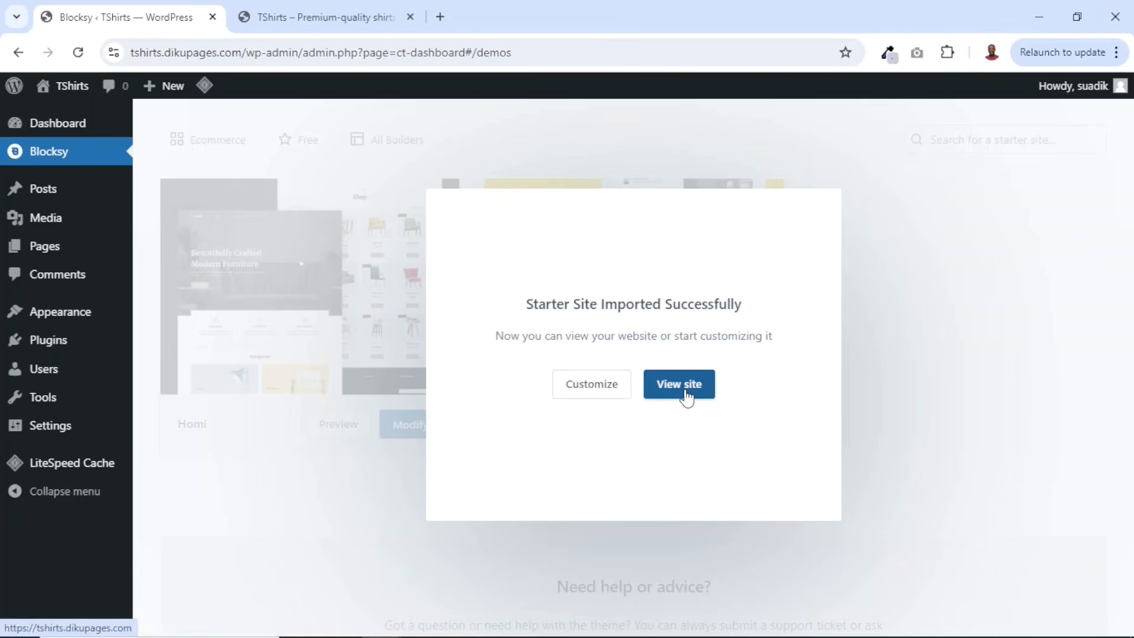
# - Reload the site tab and scroll through the imported Homi homepage
pyautogui.click(331, 24)
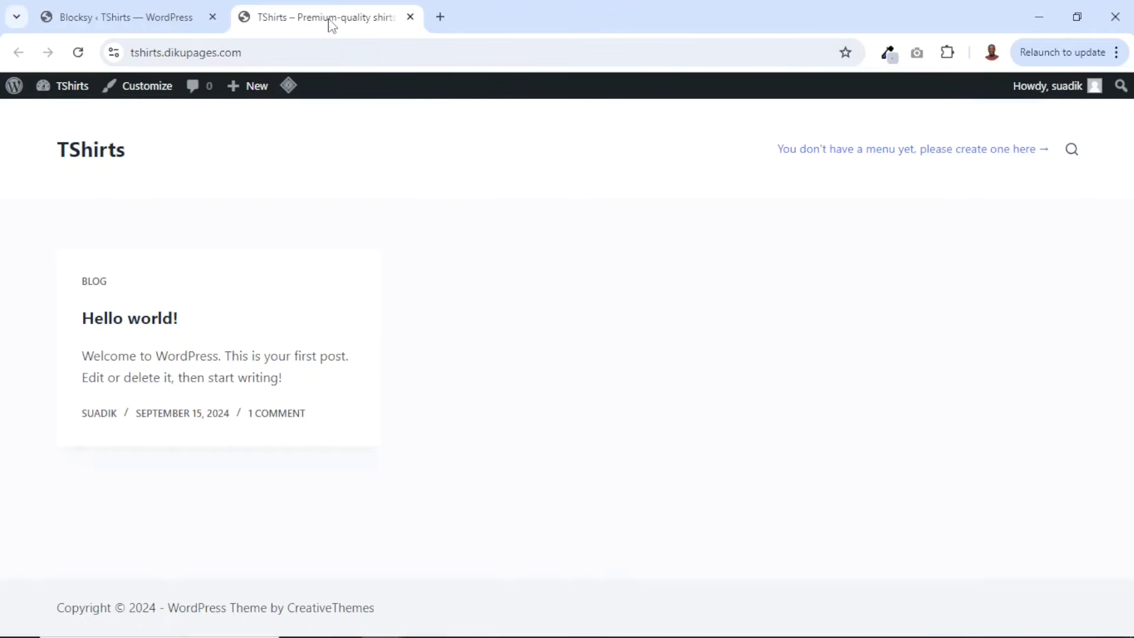
pyautogui.click(77, 52)
pyautogui.scroll(-10, 559, 260)
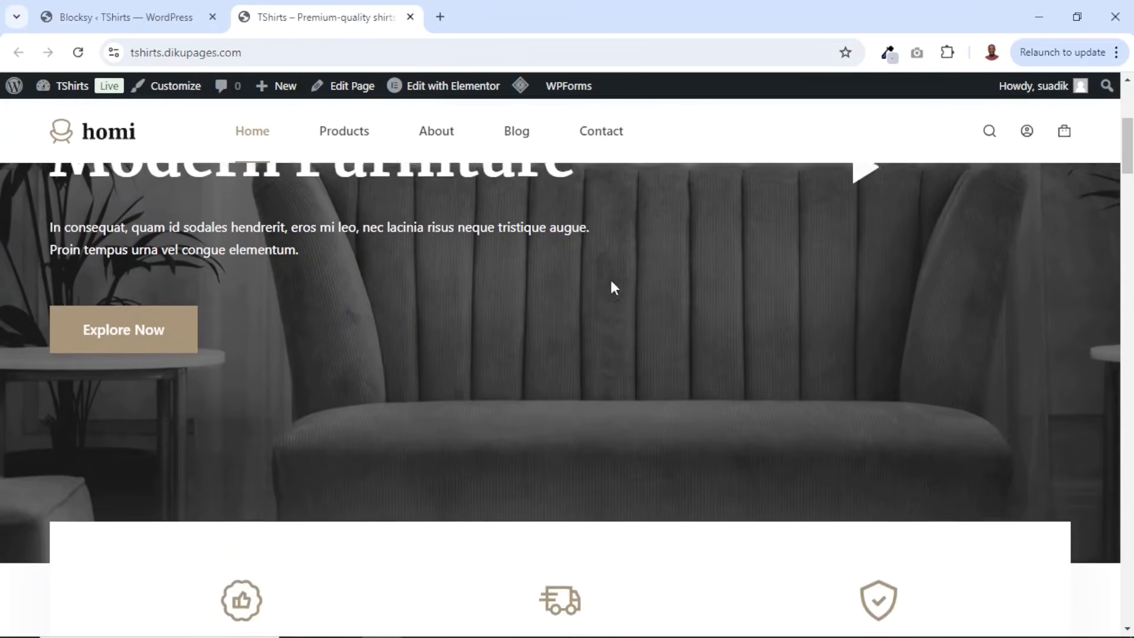
pyautogui.scroll(-8, 684, 309)
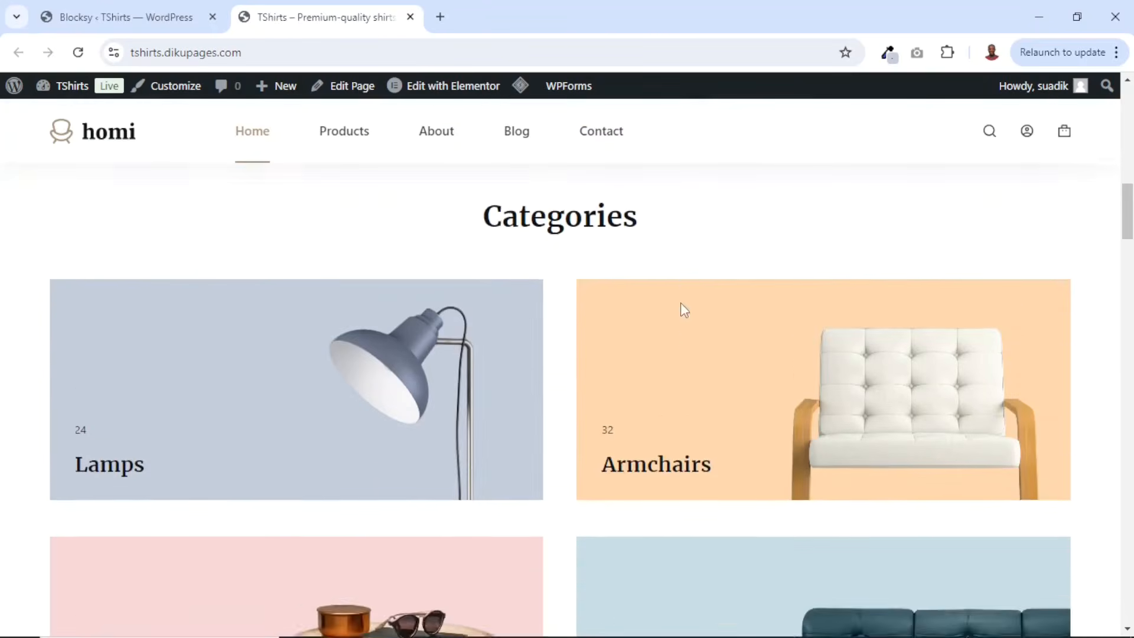
pyautogui.scroll(-15, 289, 291)
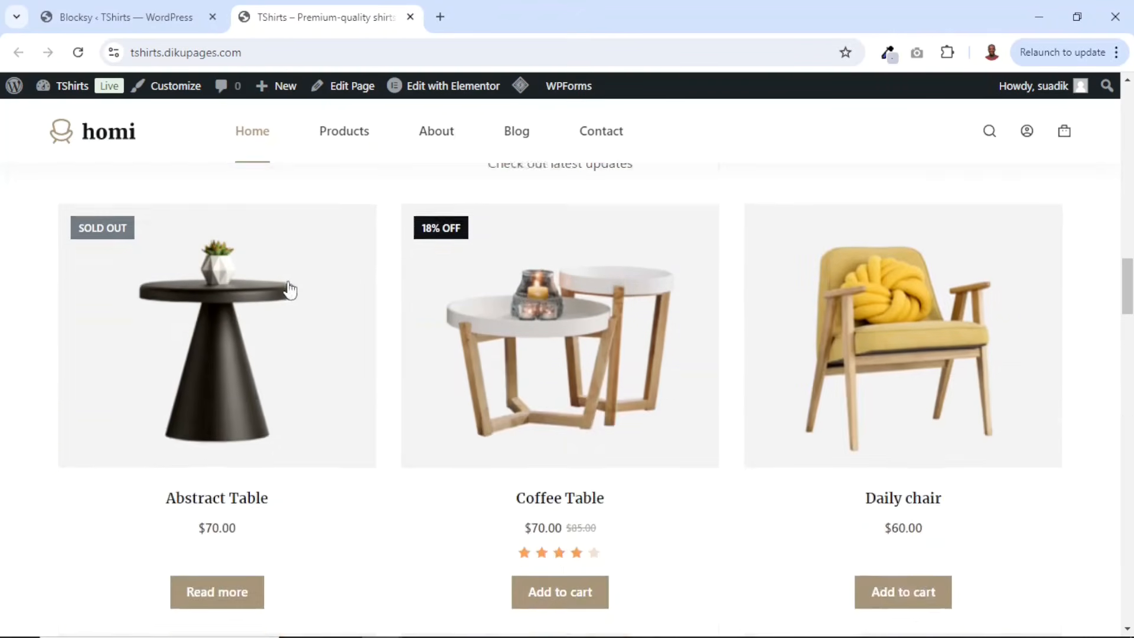
pyautogui.scroll(-15, 294, 289)
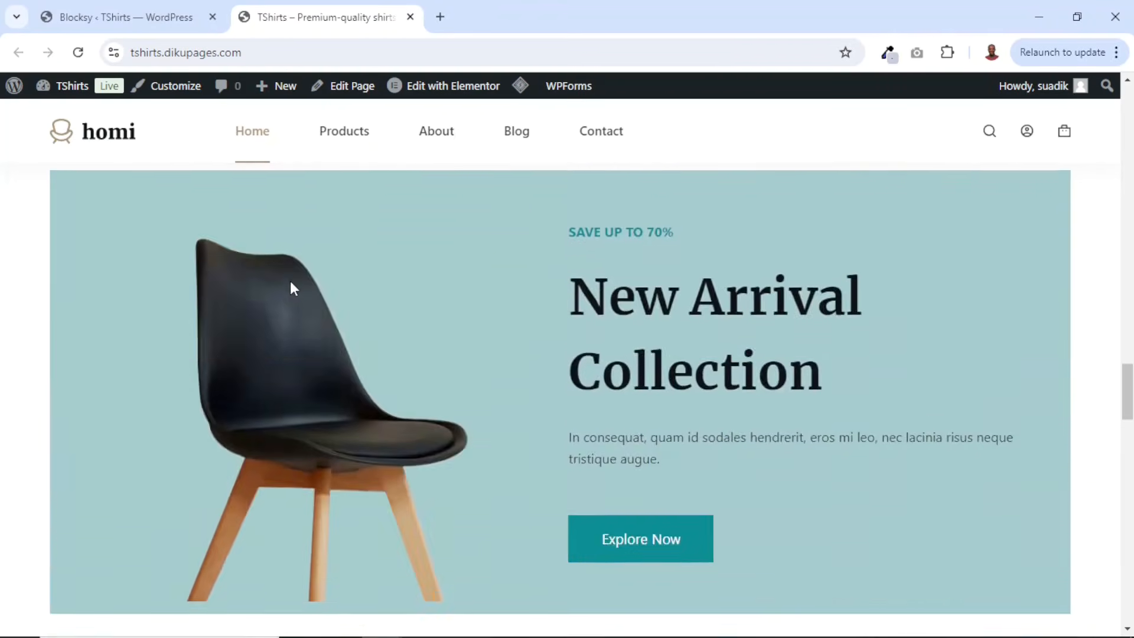
pyautogui.scroll(-10, 293, 289)
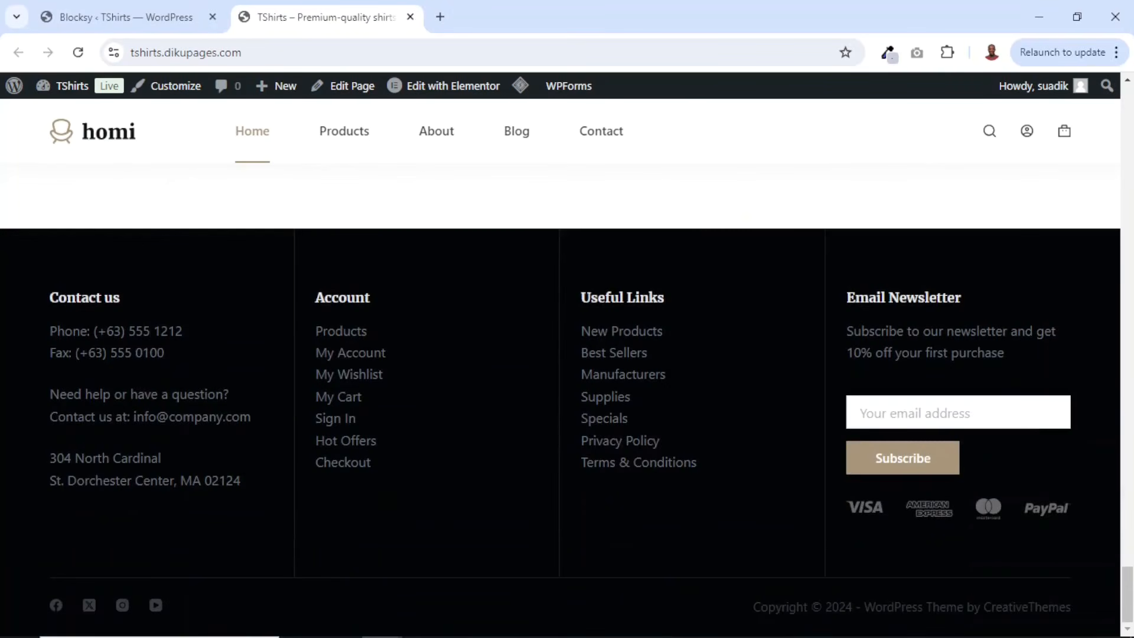
pyautogui.moveTo(1127, 595); pyautogui.dragTo(1106, 100)
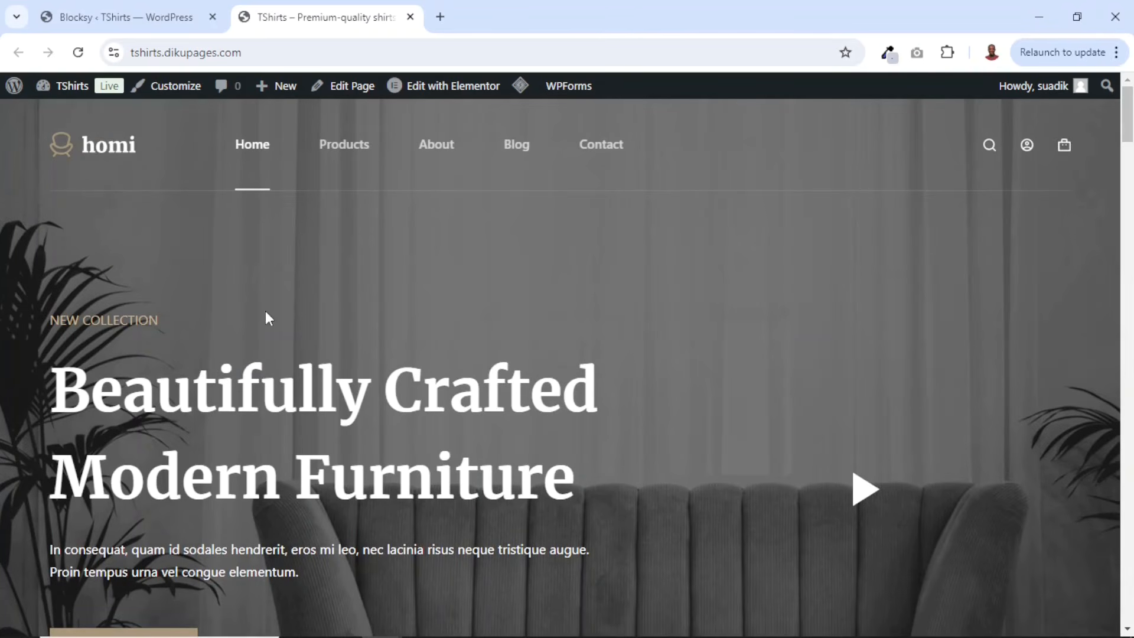
pyautogui.scroll(-15, 788, 365)
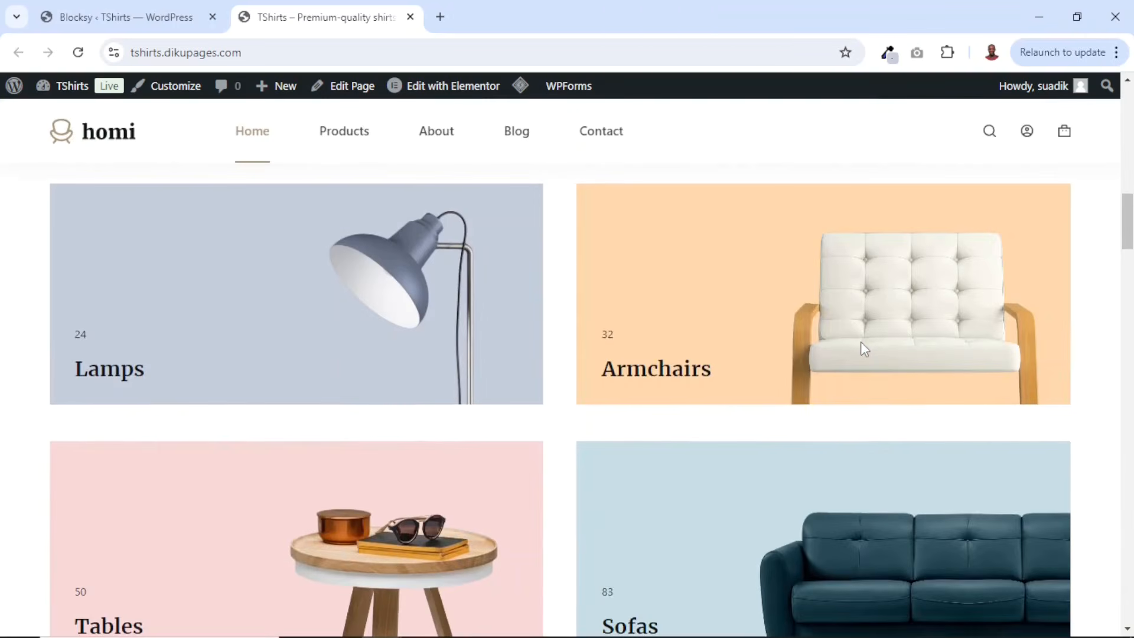
pyautogui.scroll(10, 860, 339)
pyautogui.scroll(5, 860, 337)
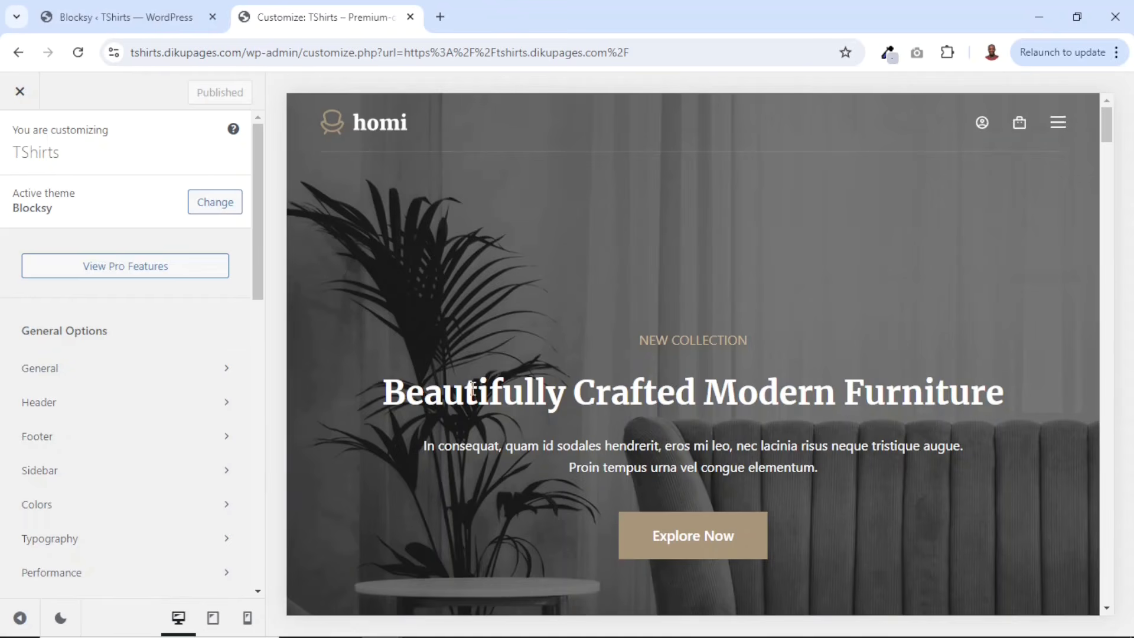
# - Open the Colors settings and apply Color Palette preset Palette #1, scrolling the preview to check it
pyautogui.click(36, 505)
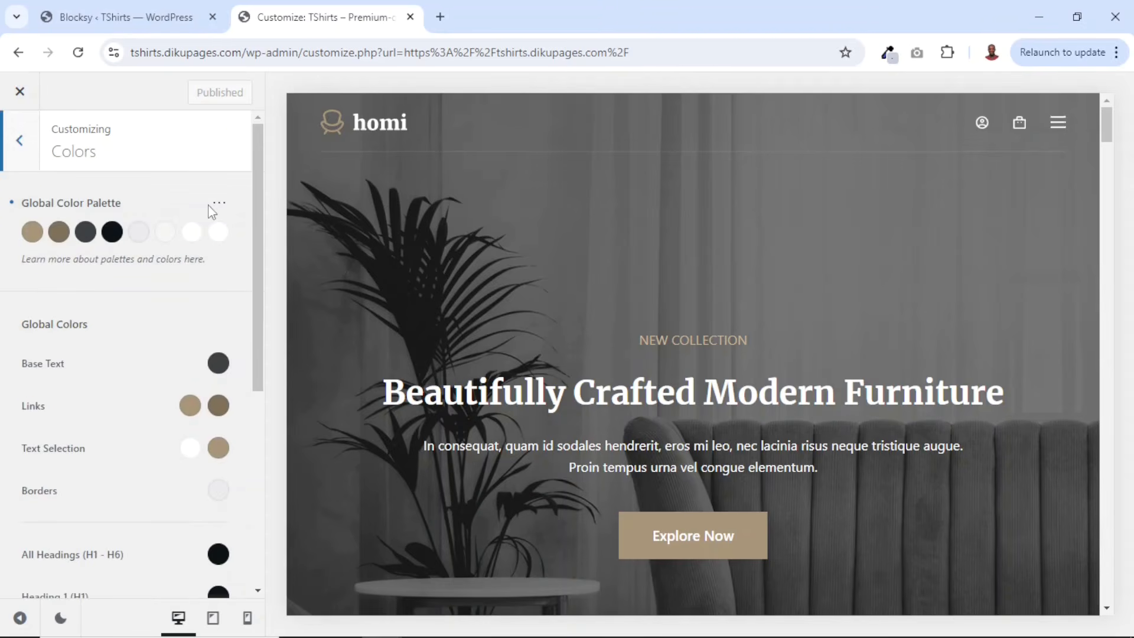
pyautogui.click(220, 208)
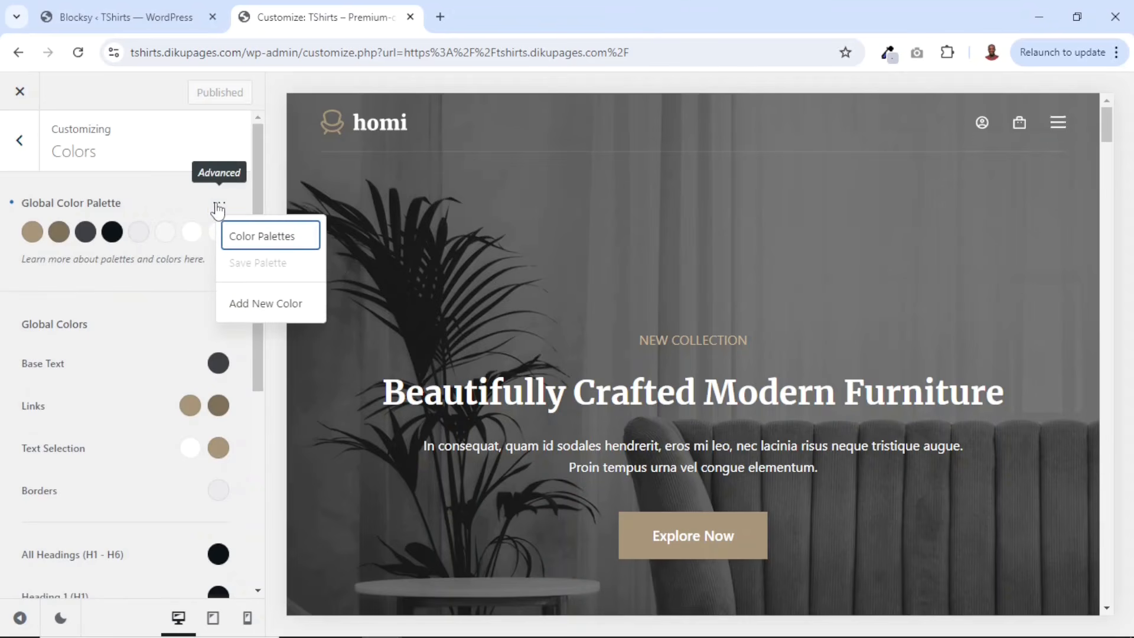
pyautogui.click(275, 240)
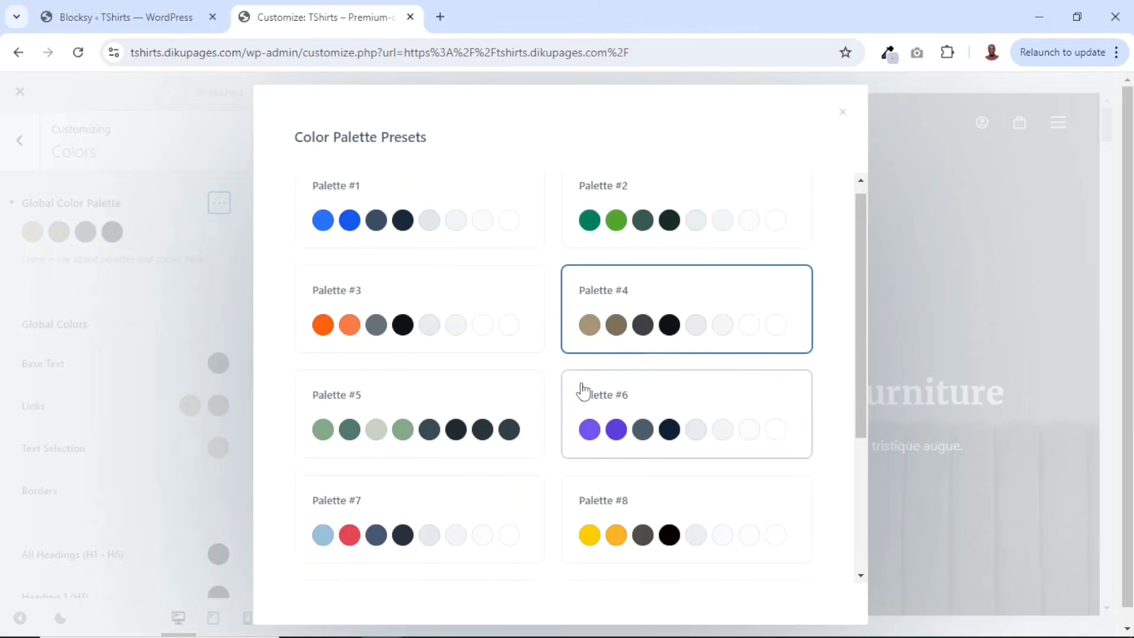
pyautogui.scroll(-4, 582, 387)
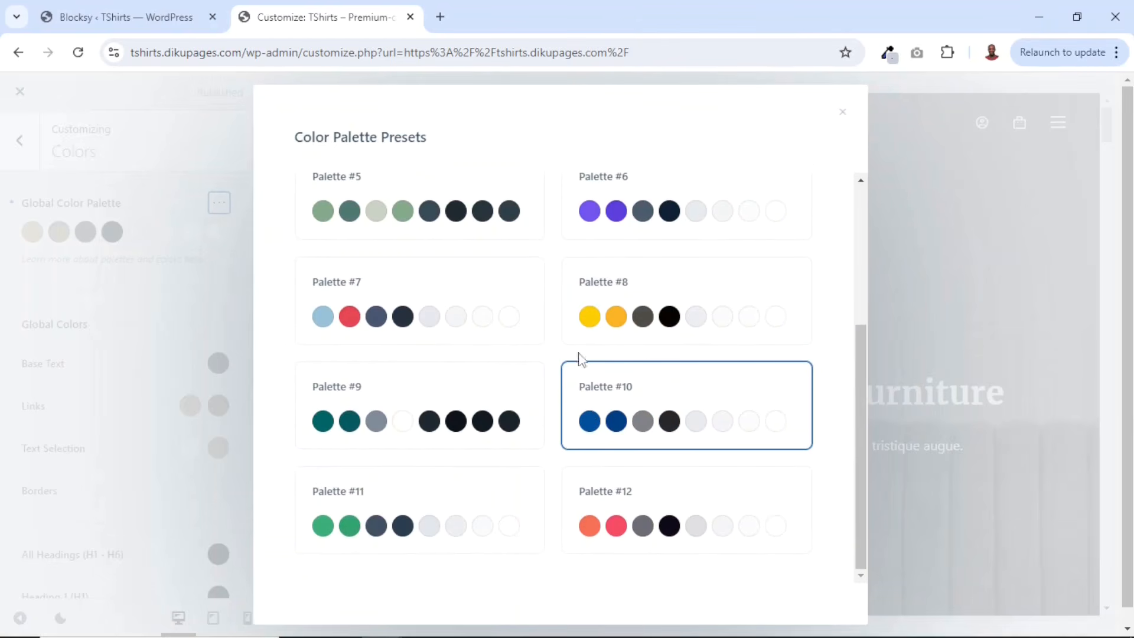
pyautogui.scroll(4, 555, 297)
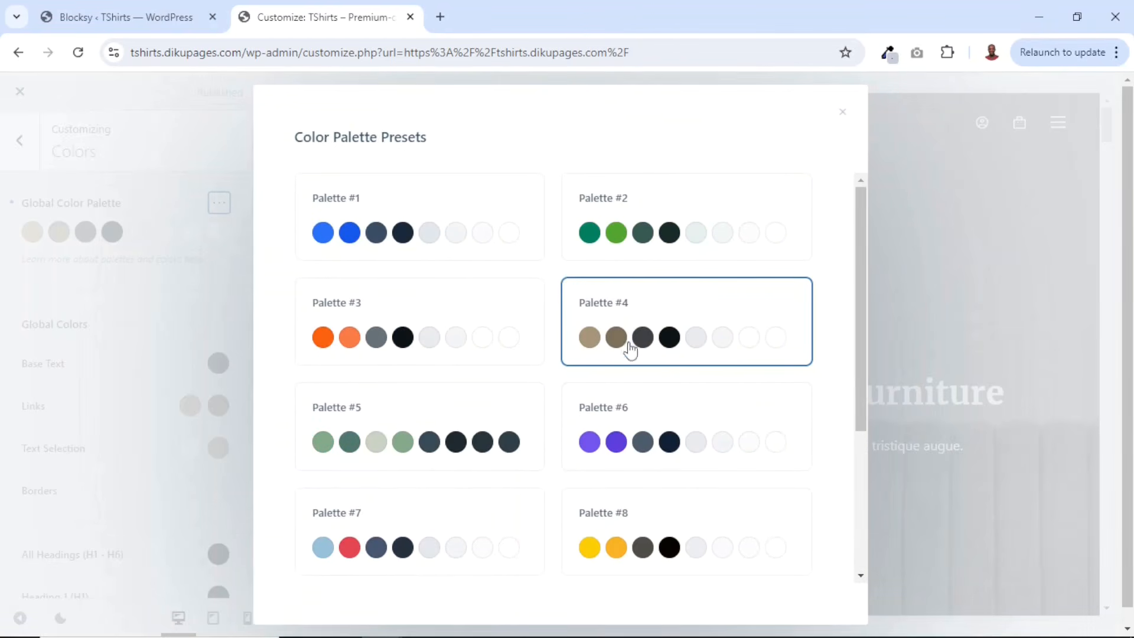
pyautogui.click(382, 238)
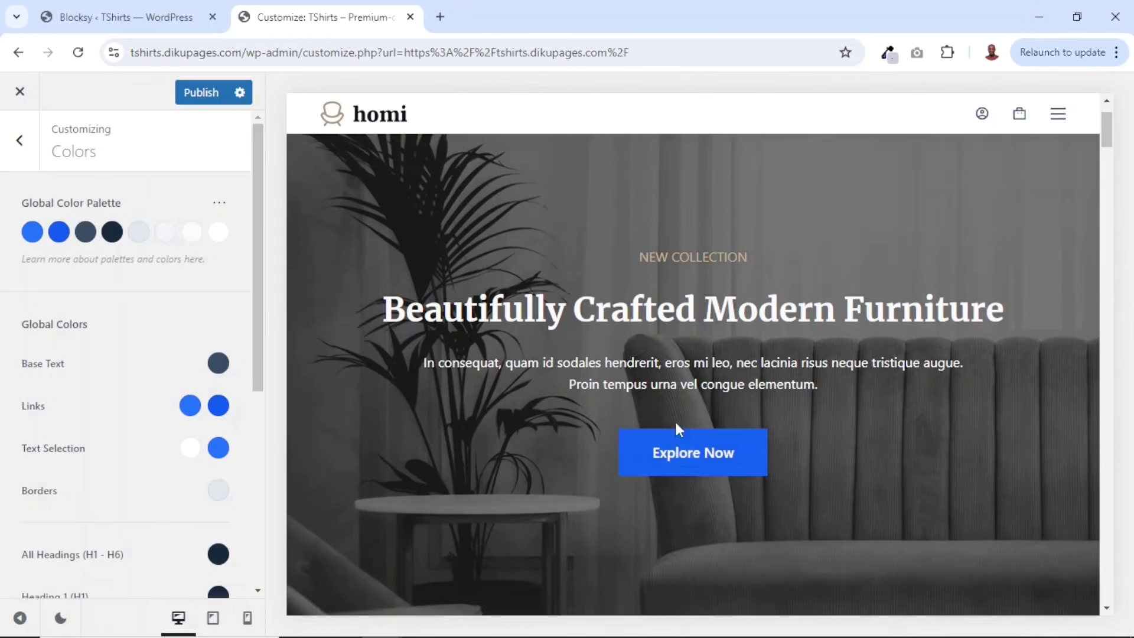
pyautogui.scroll(-3, 681, 449)
pyautogui.scroll(-20, 683, 450)
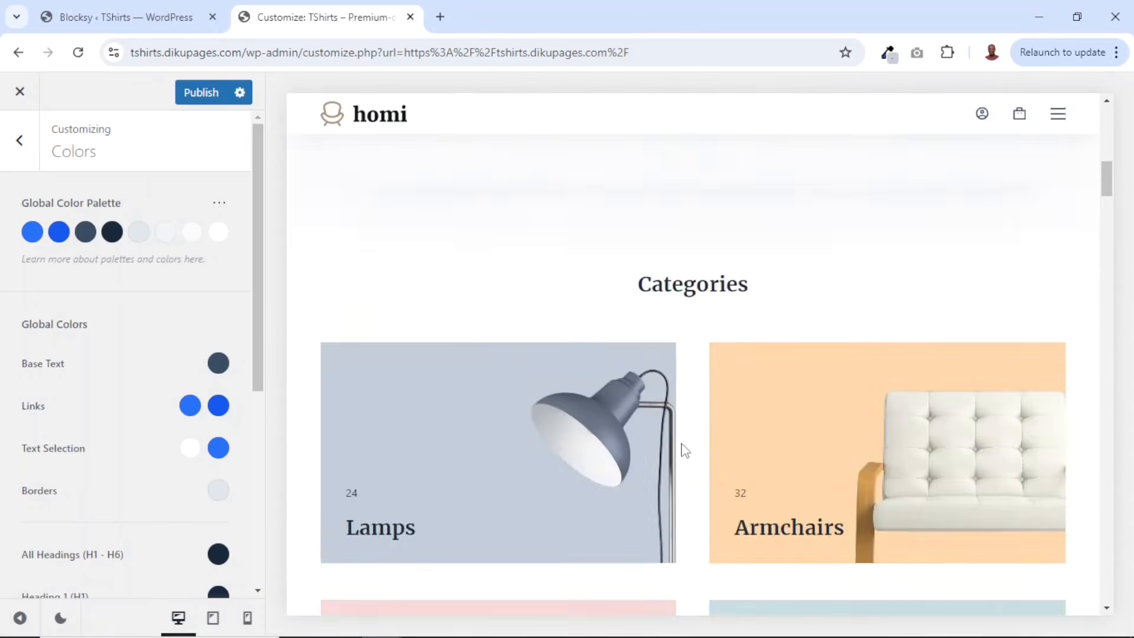
pyautogui.scroll(-5, 591, 360)
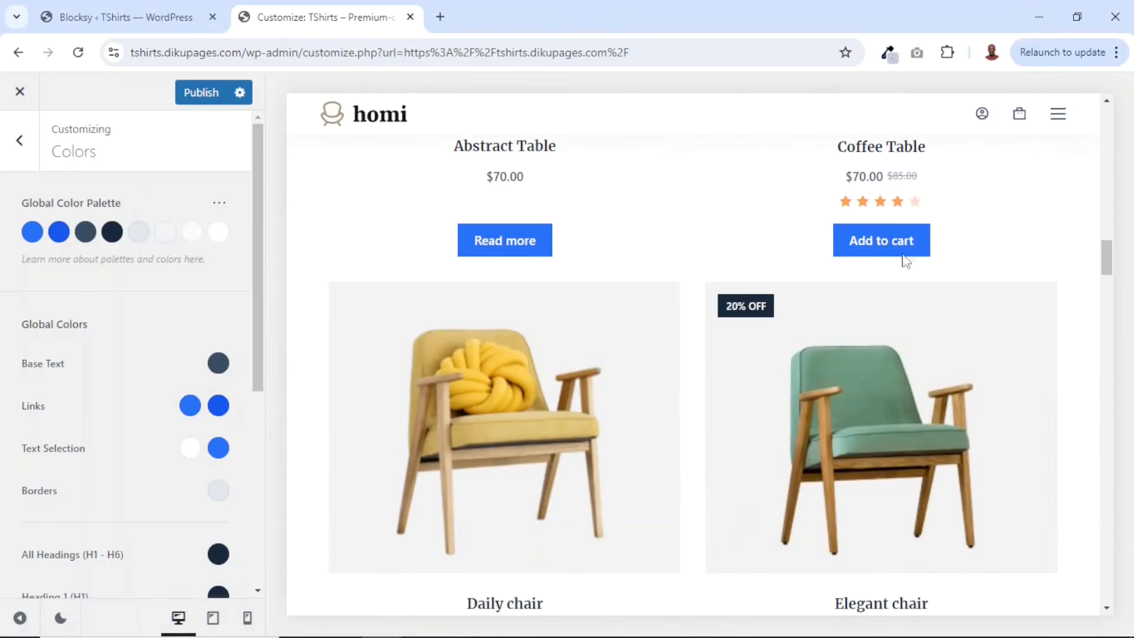
pyautogui.scroll(-6, 910, 263)
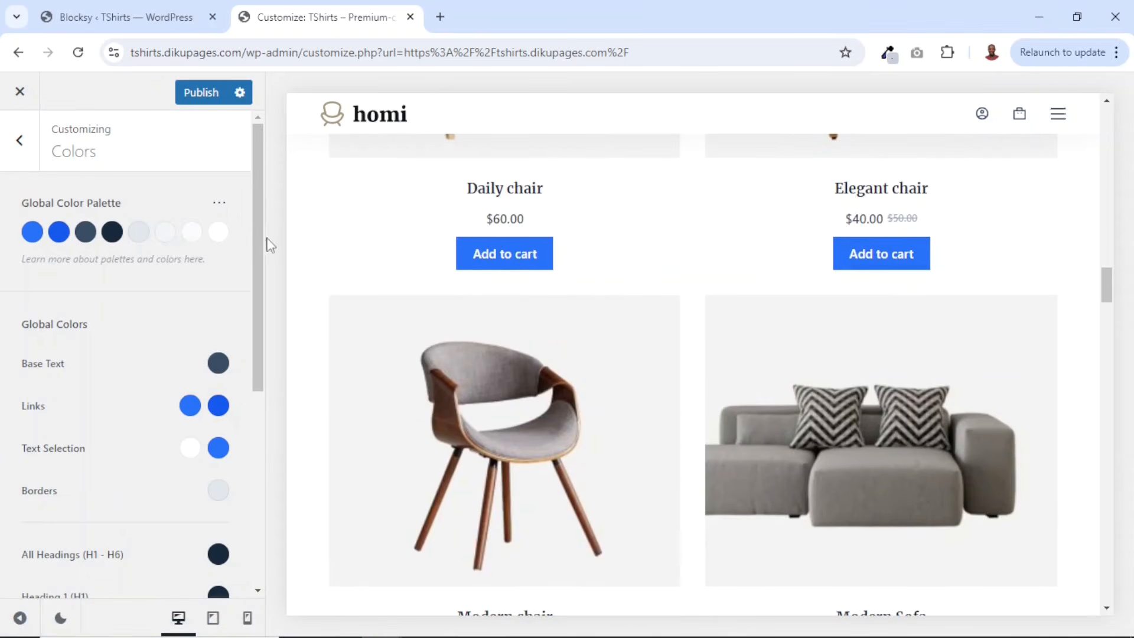
# - Switch the global color palette to the Palette #3 preset and review the homepage preview
pyautogui.click(219, 207)
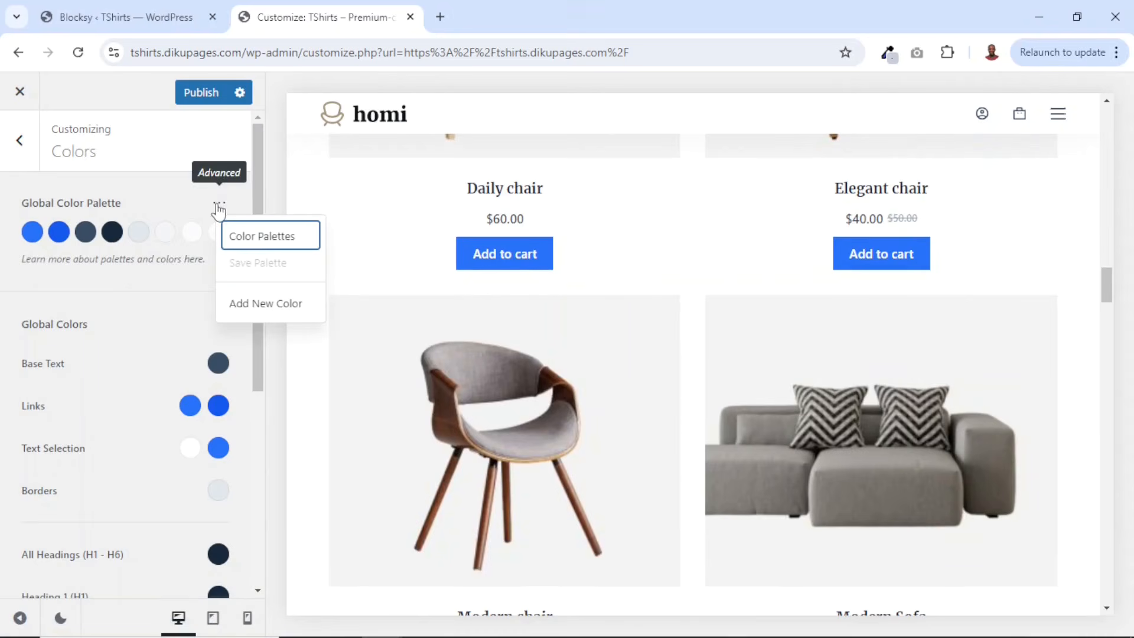
pyautogui.click(288, 245)
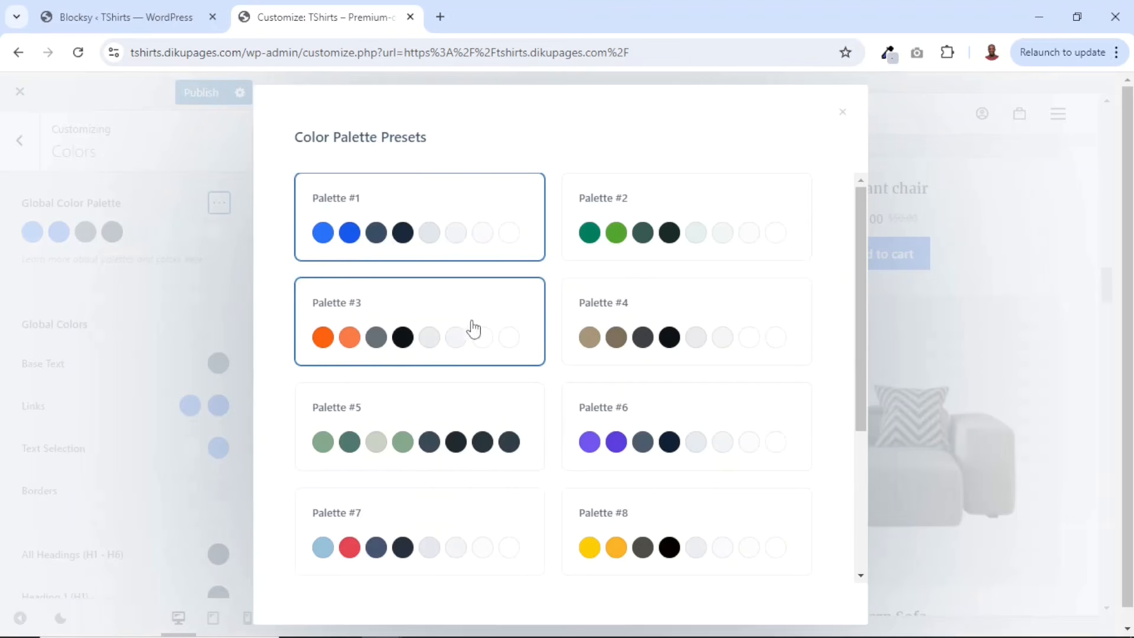
pyautogui.click(360, 342)
pyautogui.scroll(10, 825, 385)
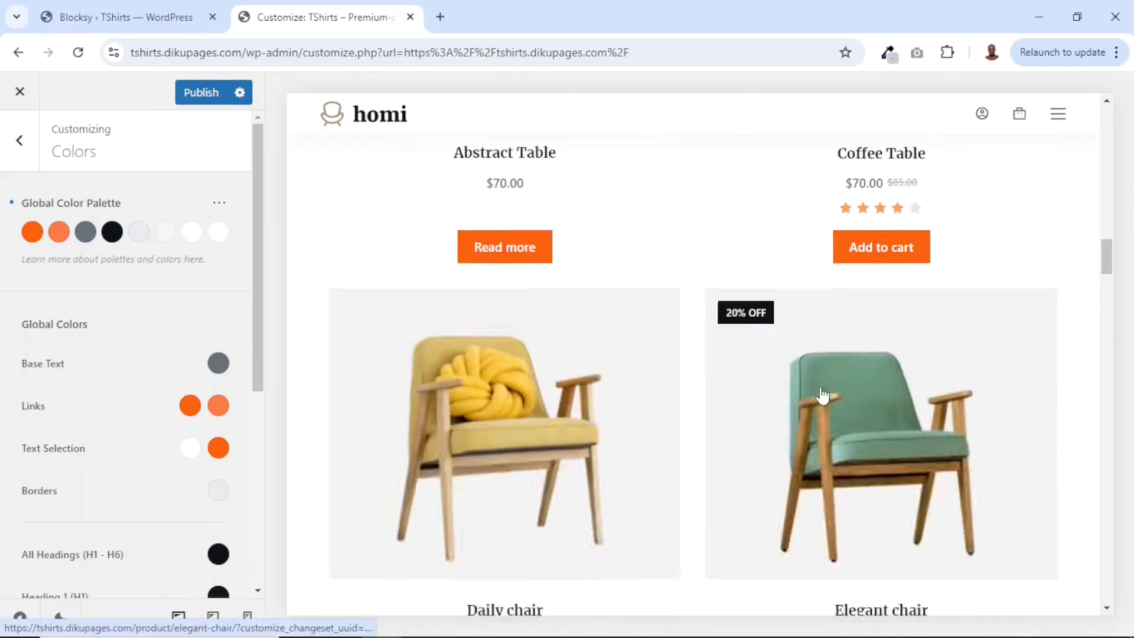
pyautogui.scroll(8, 826, 385)
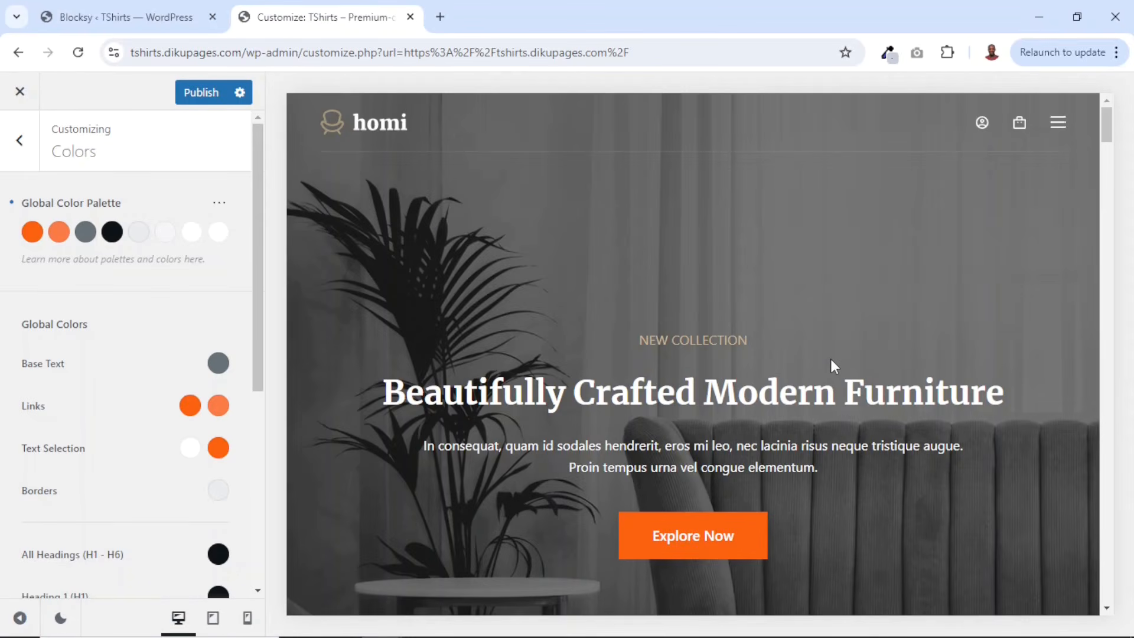
# - Reapply the Palette #4 preset as the global color palette
pyautogui.click(219, 204)
pyautogui.click(264, 236)
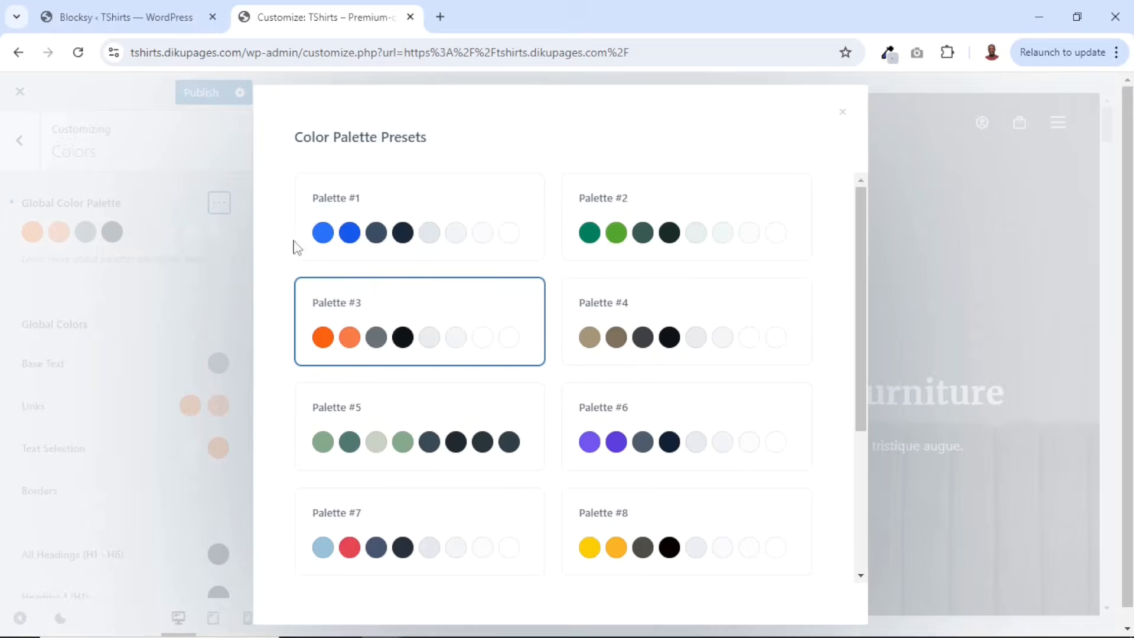
pyautogui.click(586, 321)
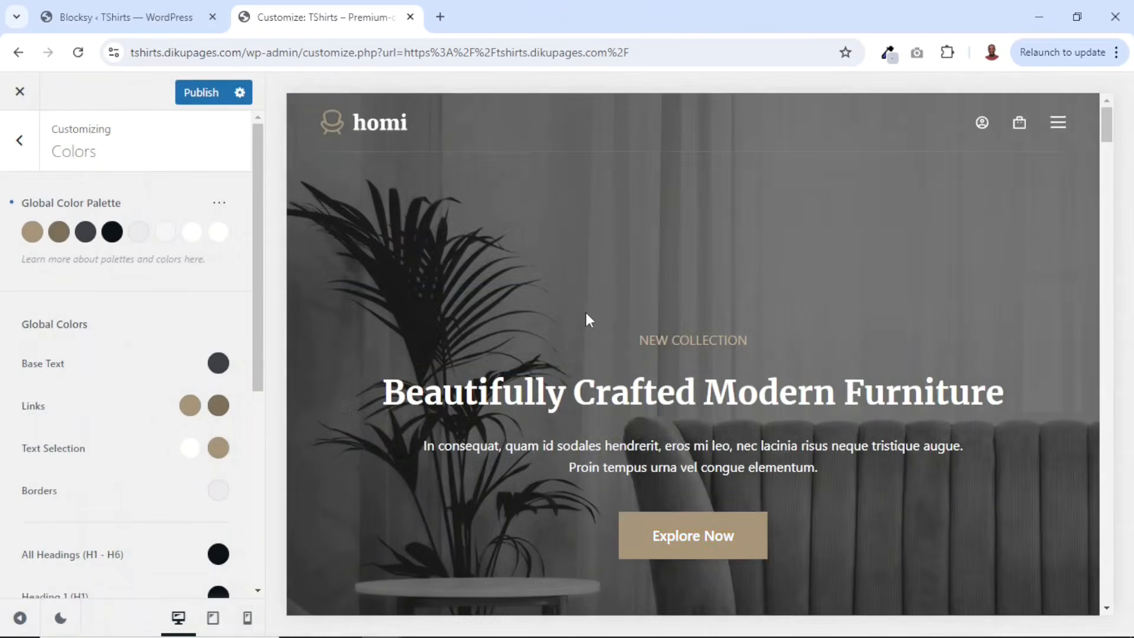
# - Open the header logo settings and remove the default homi logo
pyautogui.hotkey('ctrl', '-')
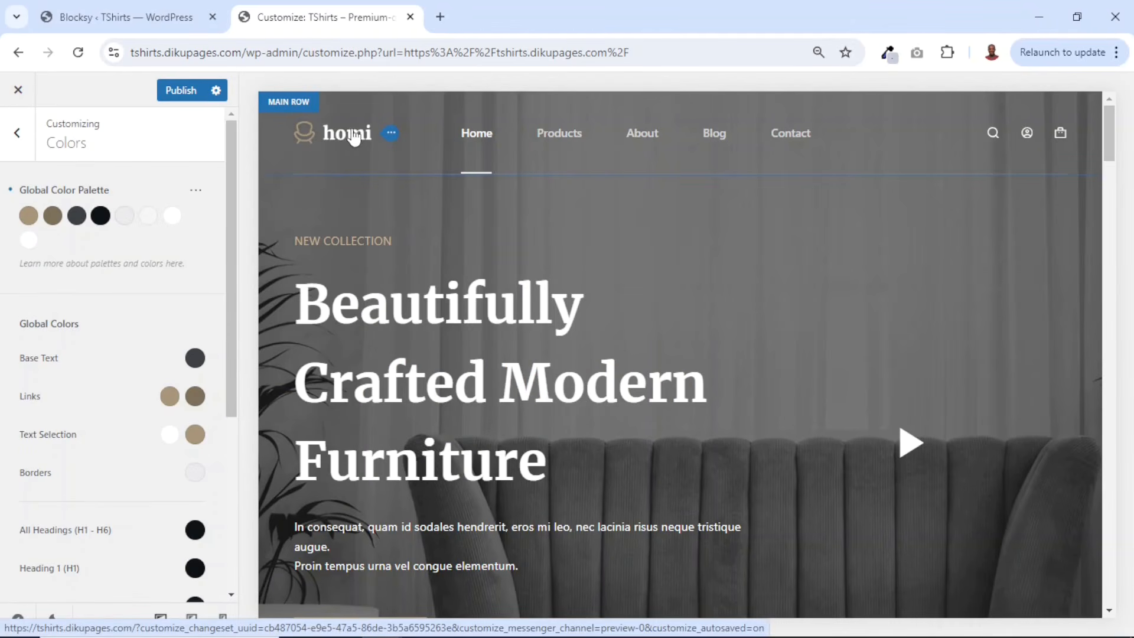
pyautogui.click(390, 140)
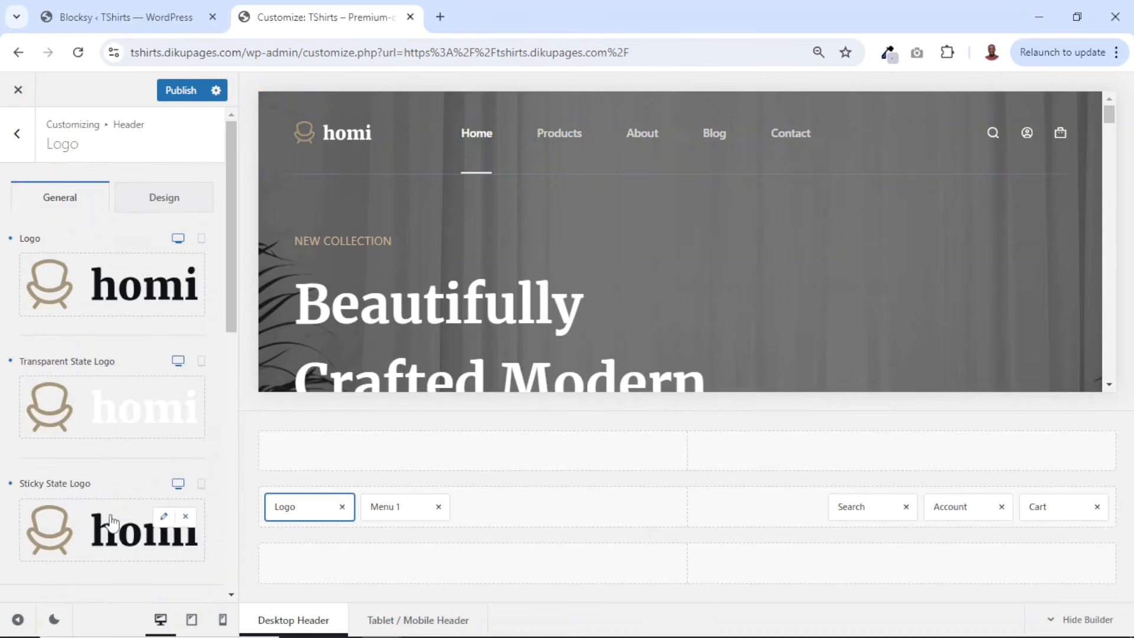
pyautogui.scroll(-3, 115, 511)
pyautogui.scroll(3, 118, 498)
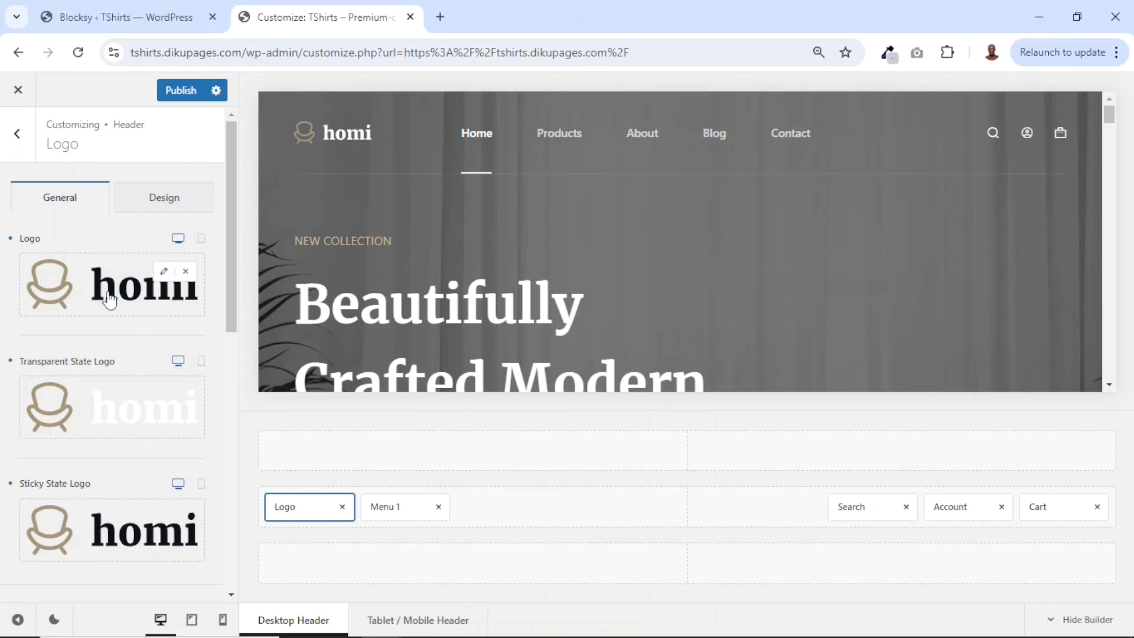
pyautogui.click(185, 271)
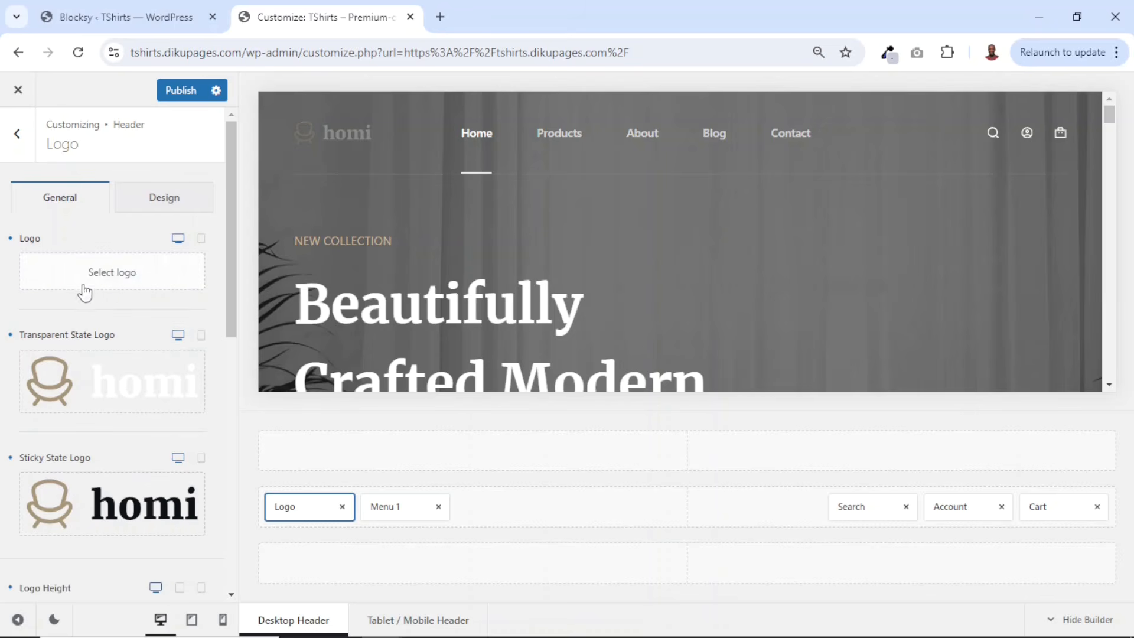
# - Upload the logo-black image from the tshirts folder and set it as the main header logo
pyautogui.click(116, 282)
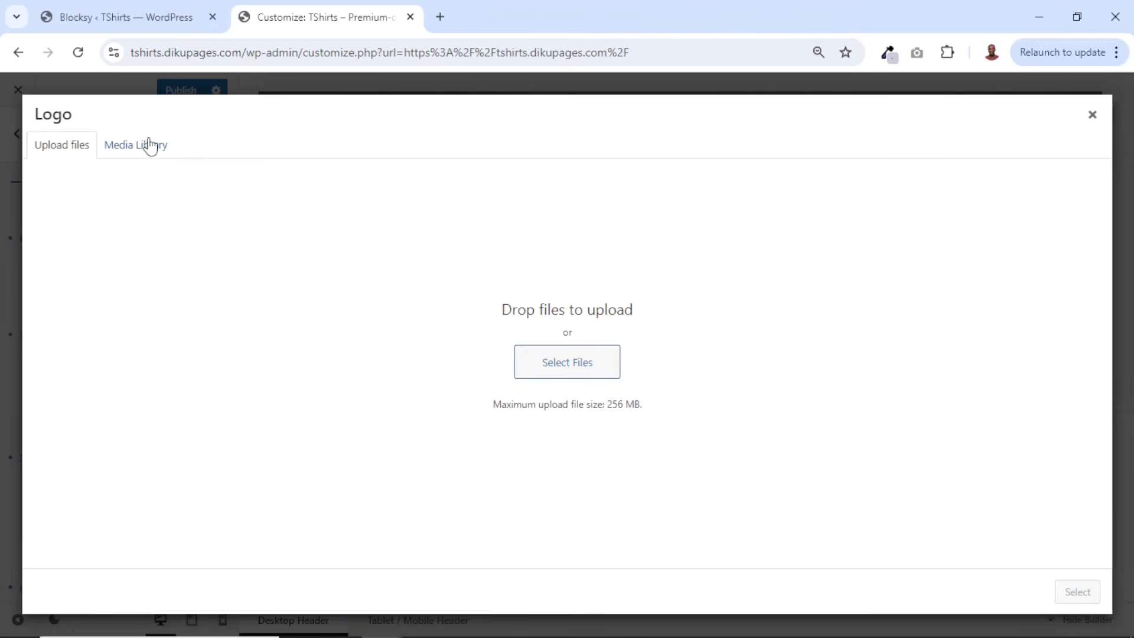
pyautogui.click(124, 154)
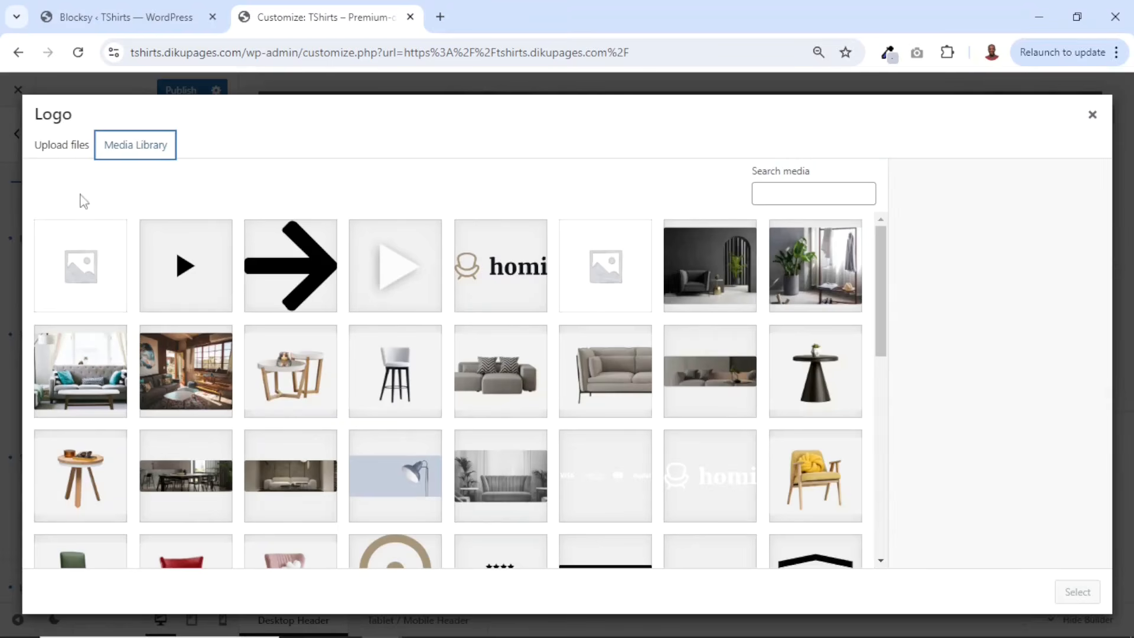
pyautogui.click(64, 148)
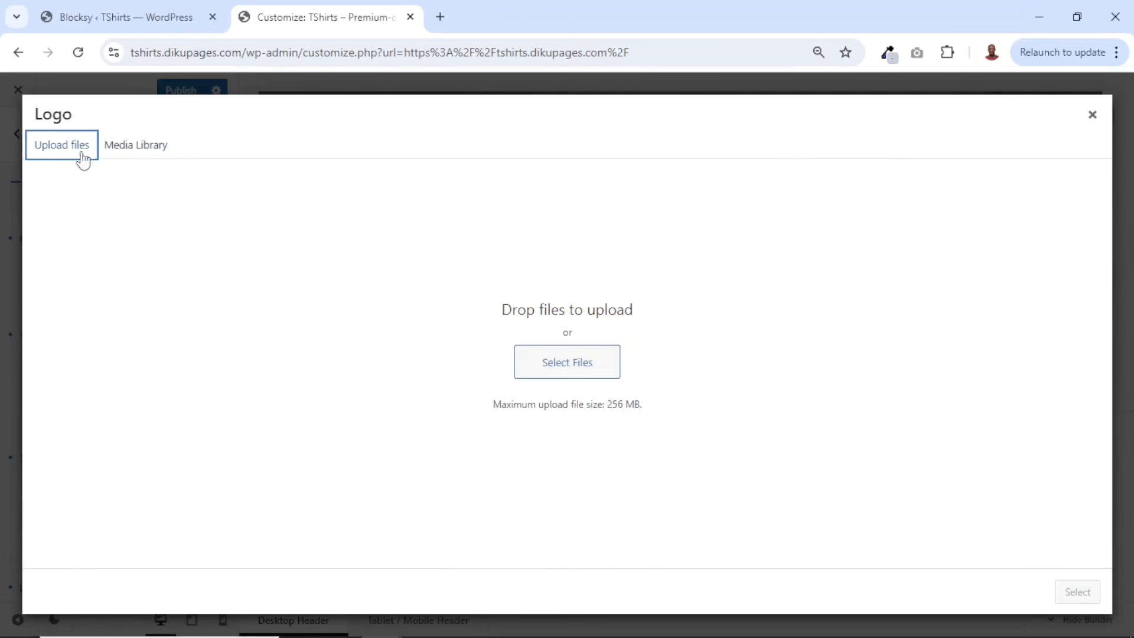
pyautogui.click(580, 376)
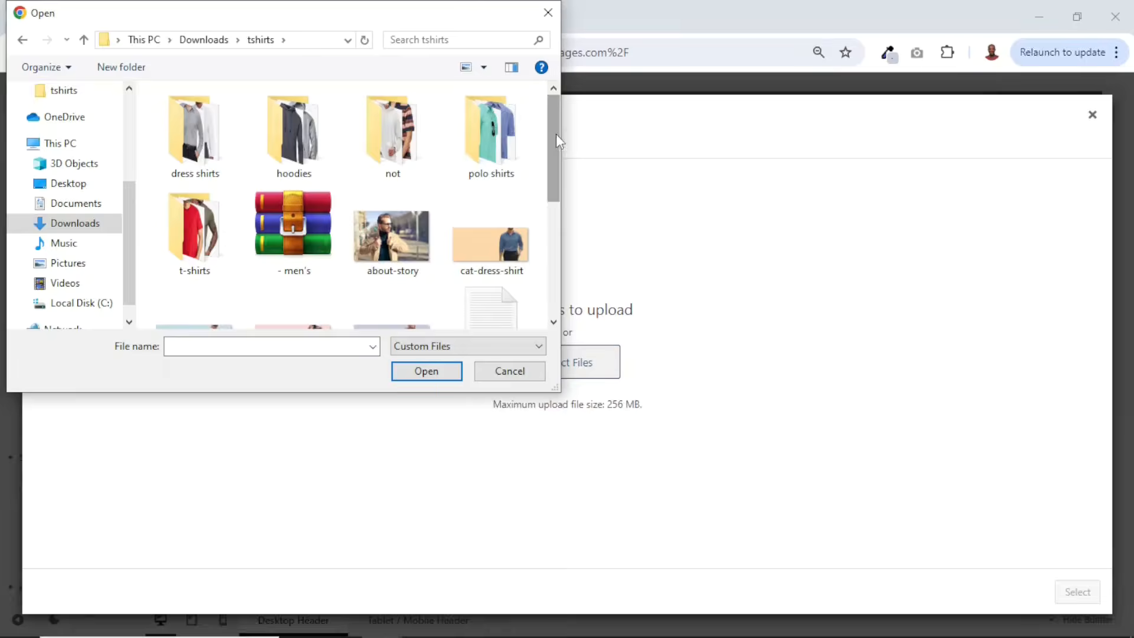
pyautogui.moveTo(556, 133); pyautogui.dragTo(552, 101)
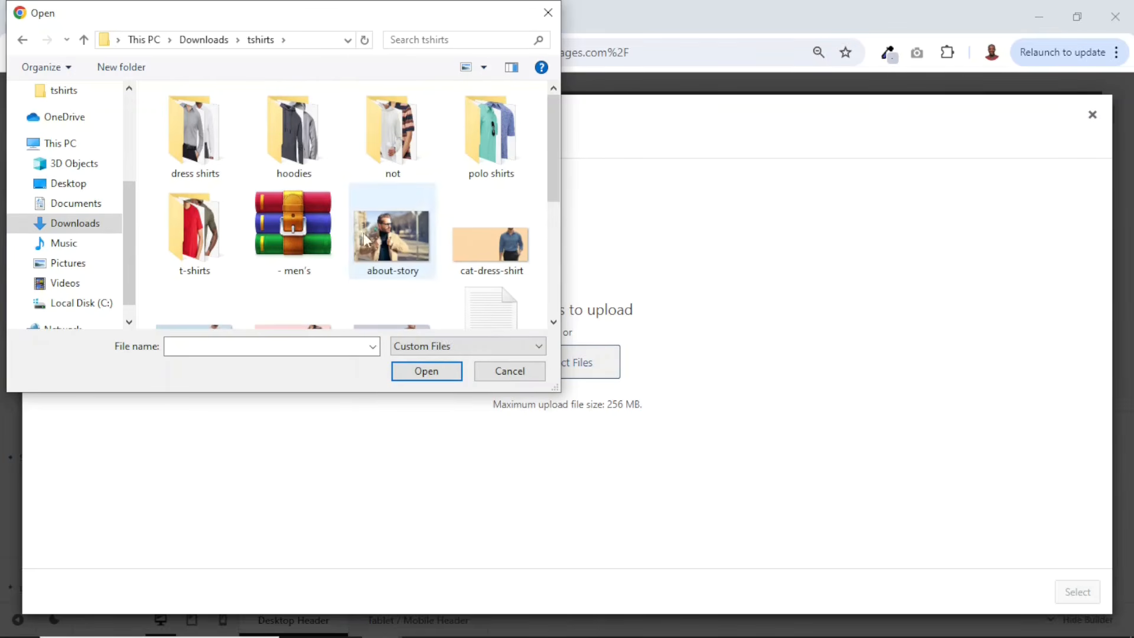
pyautogui.scroll(-4, 363, 239)
pyautogui.click(496, 192)
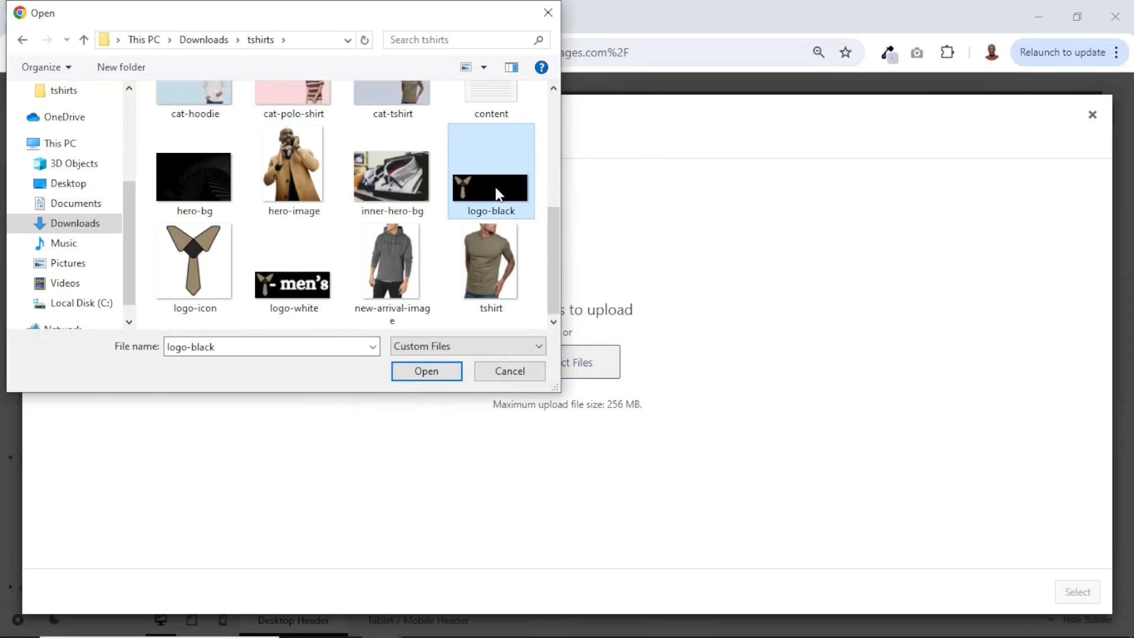
pyautogui.click(426, 371)
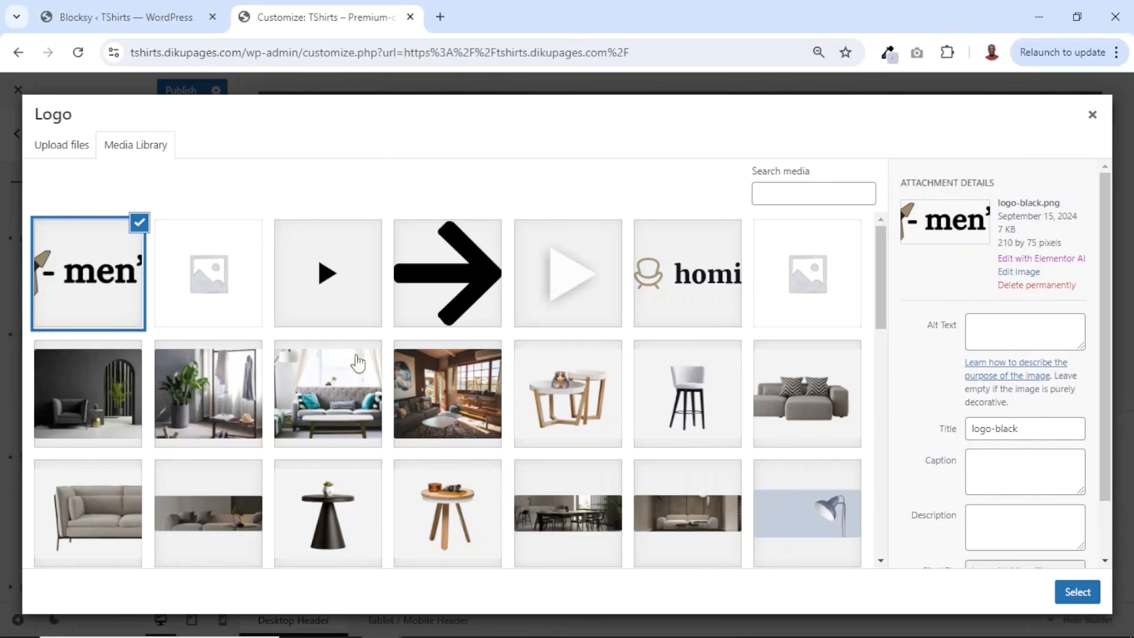
pyautogui.click(1077, 592)
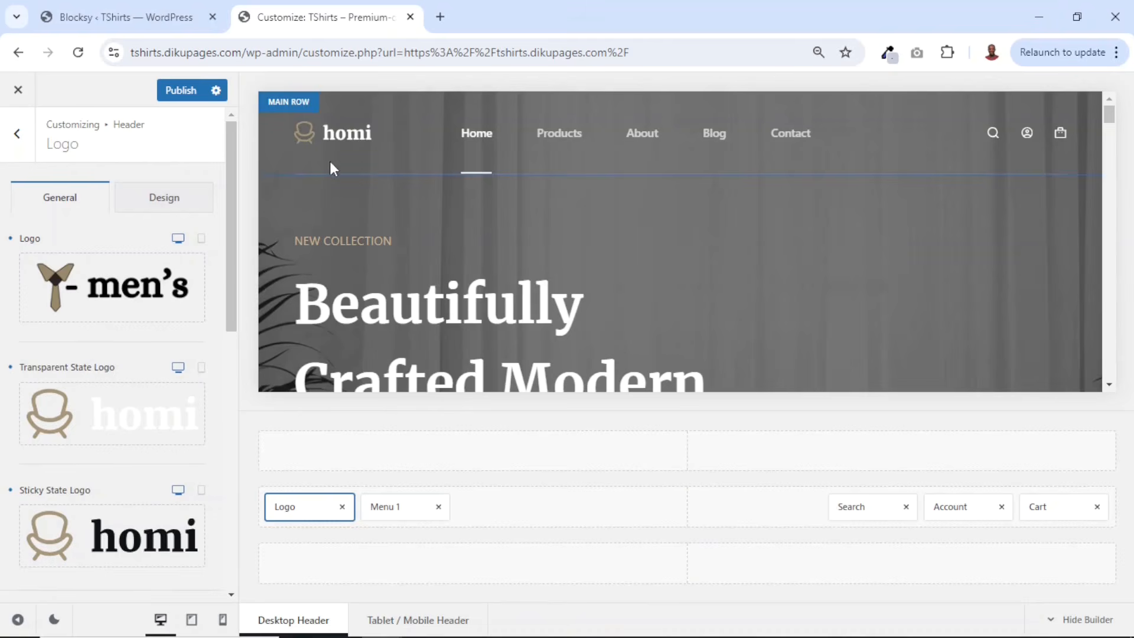
# - Replace the transparent state logo with the uploaded logo-white image from the tshirts folder
pyautogui.moveTo(68, 404)
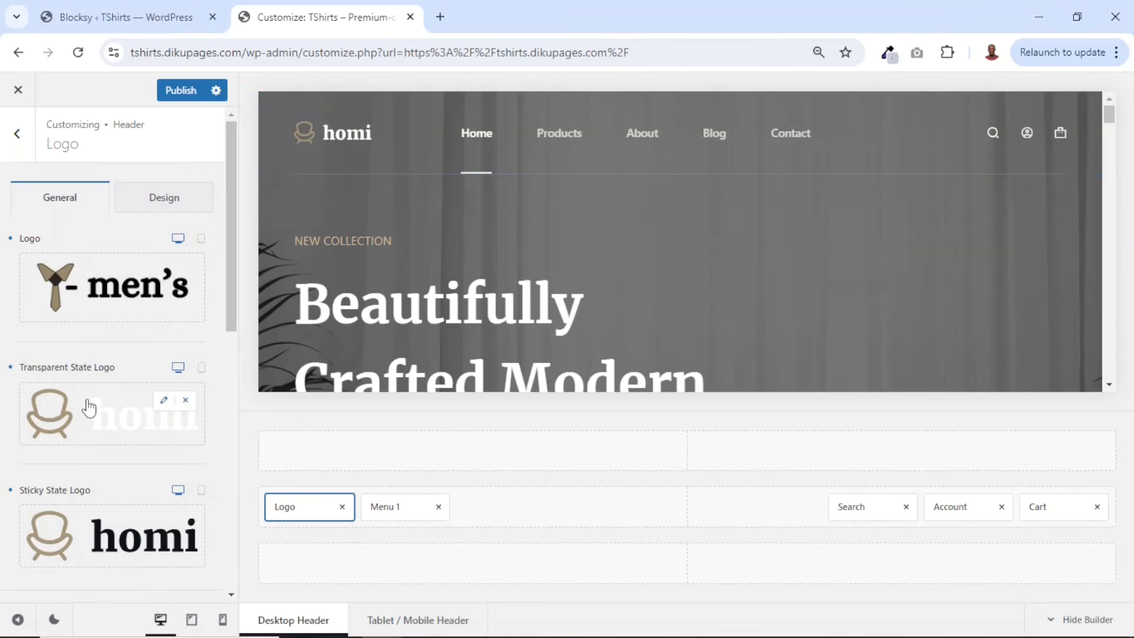
pyautogui.click(165, 402)
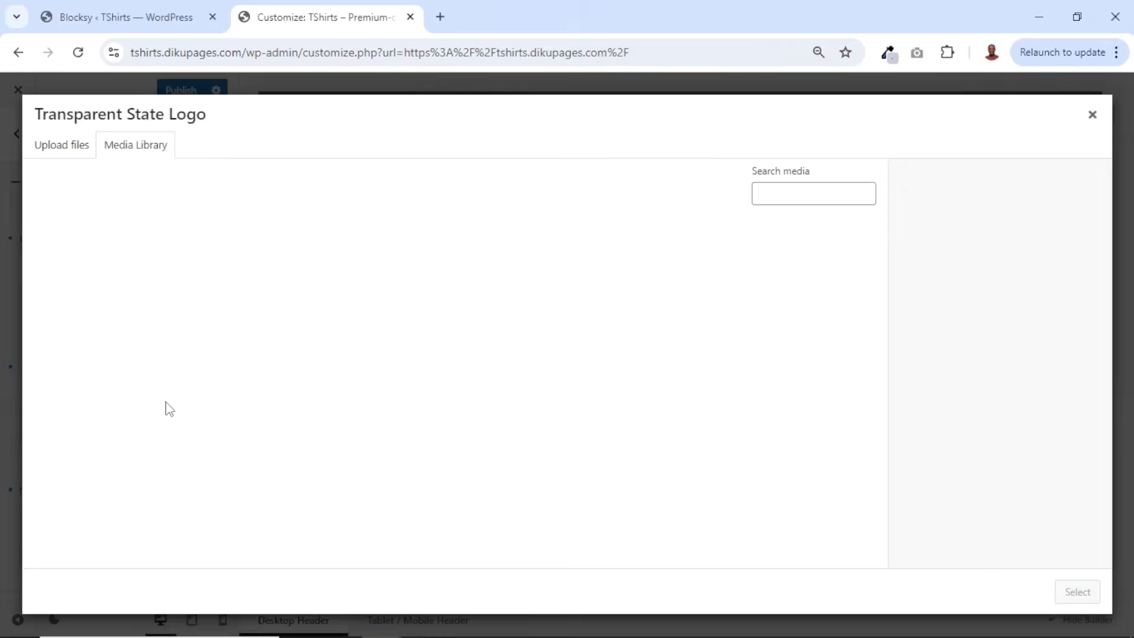
pyautogui.click(62, 155)
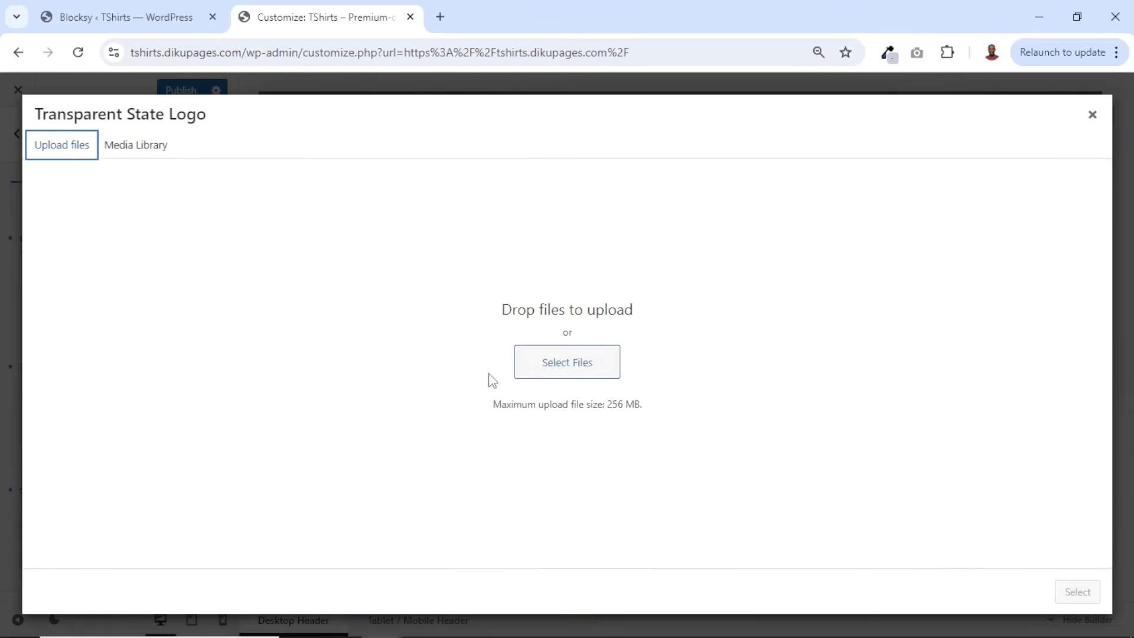
pyautogui.click(544, 375)
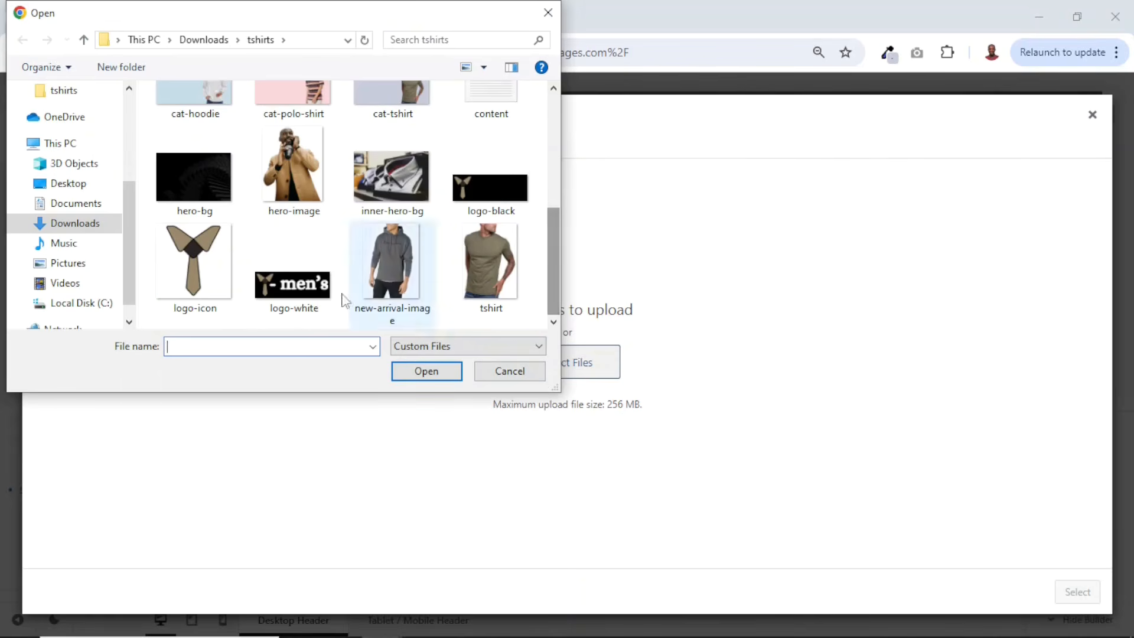
pyautogui.click(301, 300)
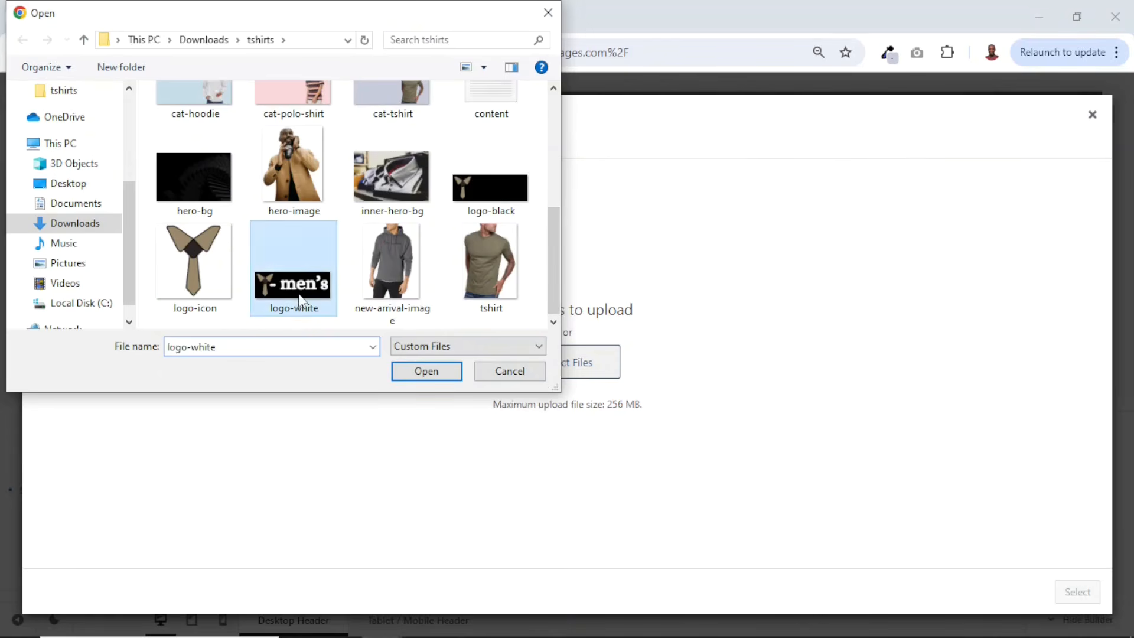
pyautogui.click(423, 373)
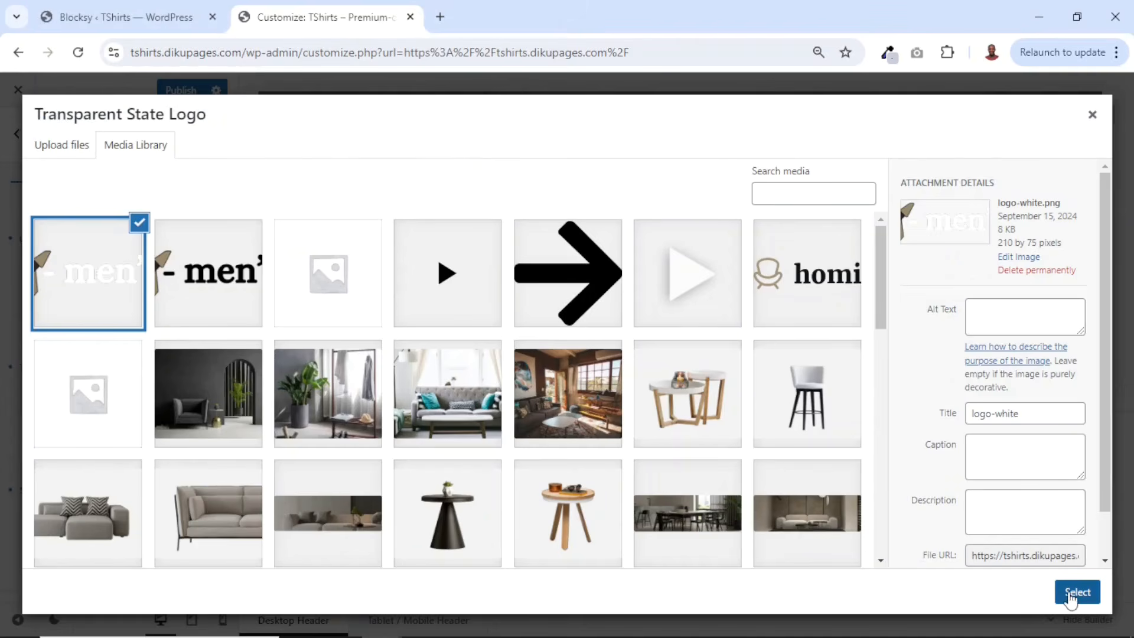
pyautogui.click(1070, 599)
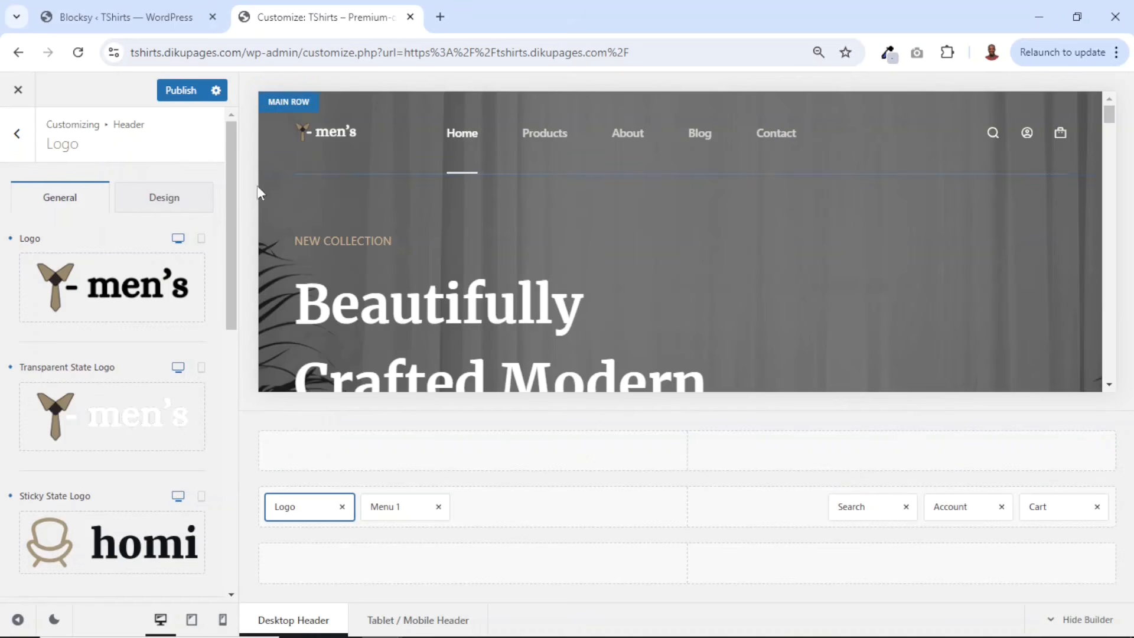
pyautogui.scroll(-3, 451, 221)
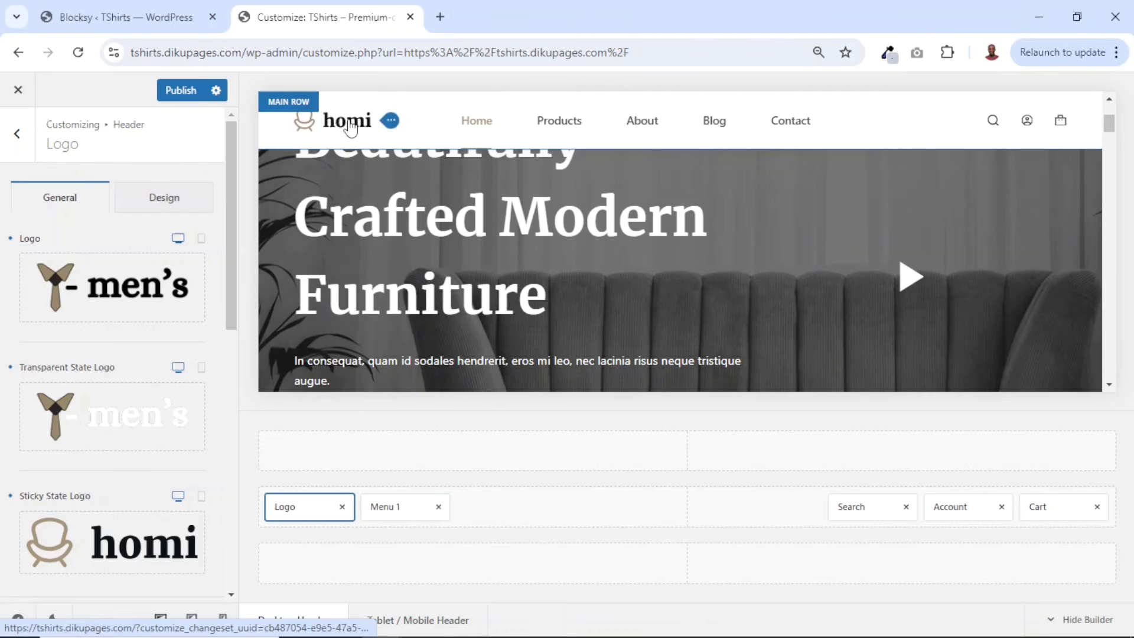
# - Set the sticky state logo to the uploaded black men's logo image from the media library
pyautogui.moveTo(79, 573)
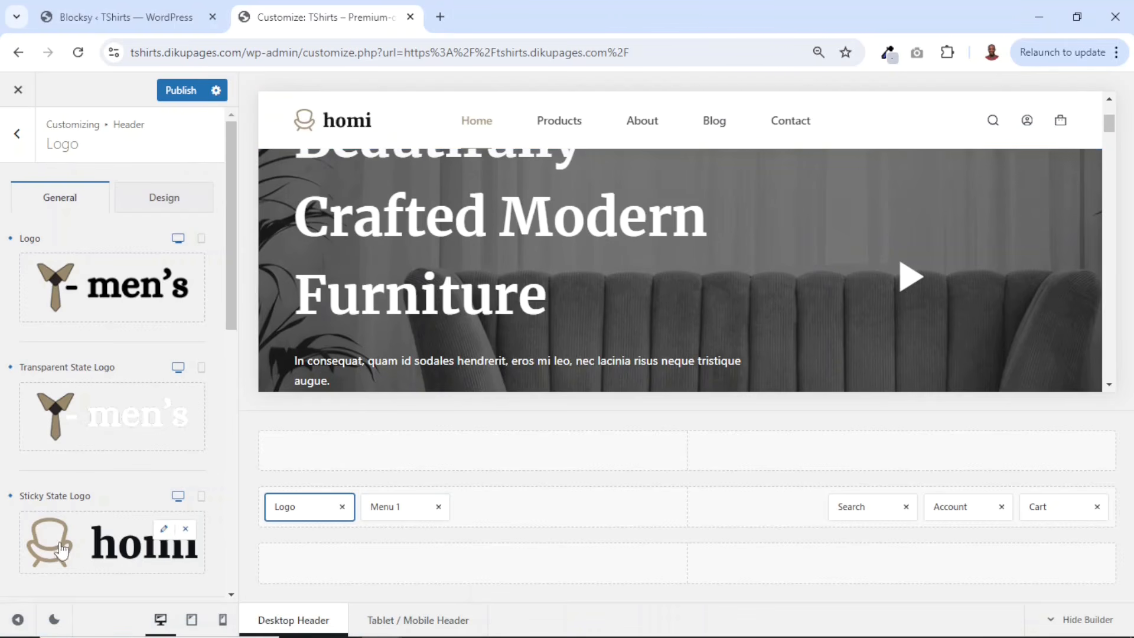
pyautogui.click(164, 530)
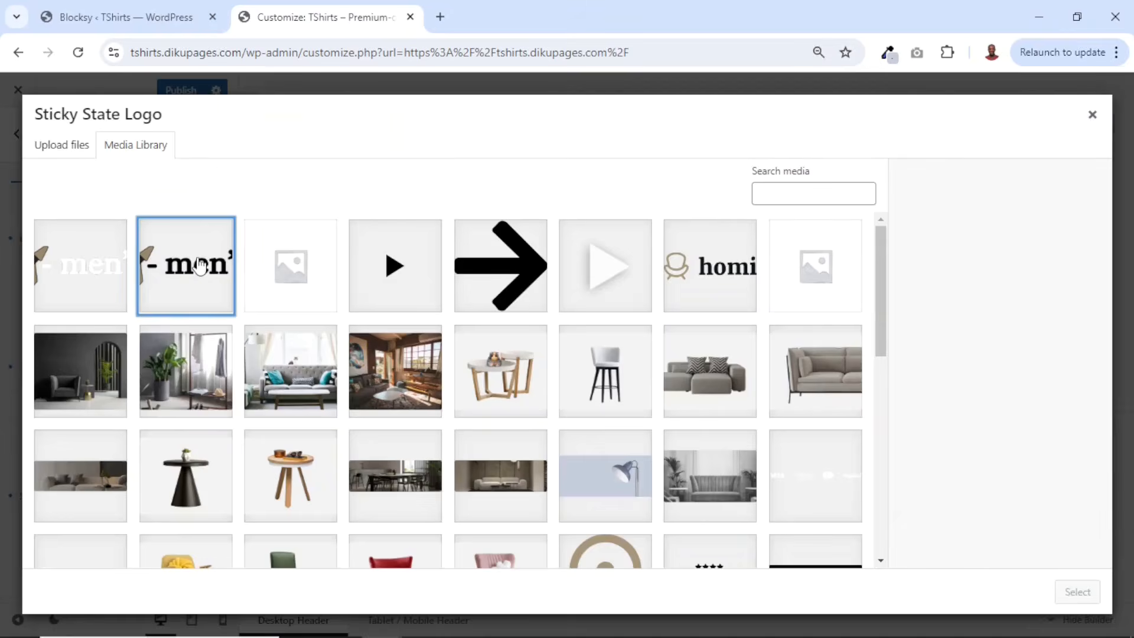
pyautogui.click(186, 266)
pyautogui.click(1084, 591)
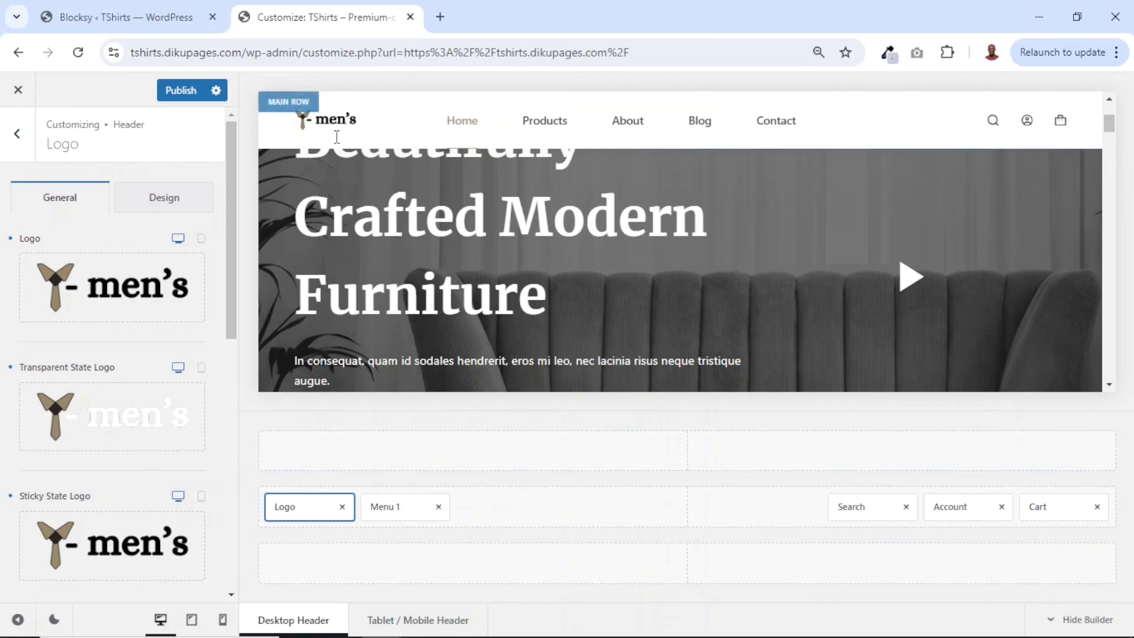
# - Set the logo height to 50 px
pyautogui.scroll(3, 440, 255)
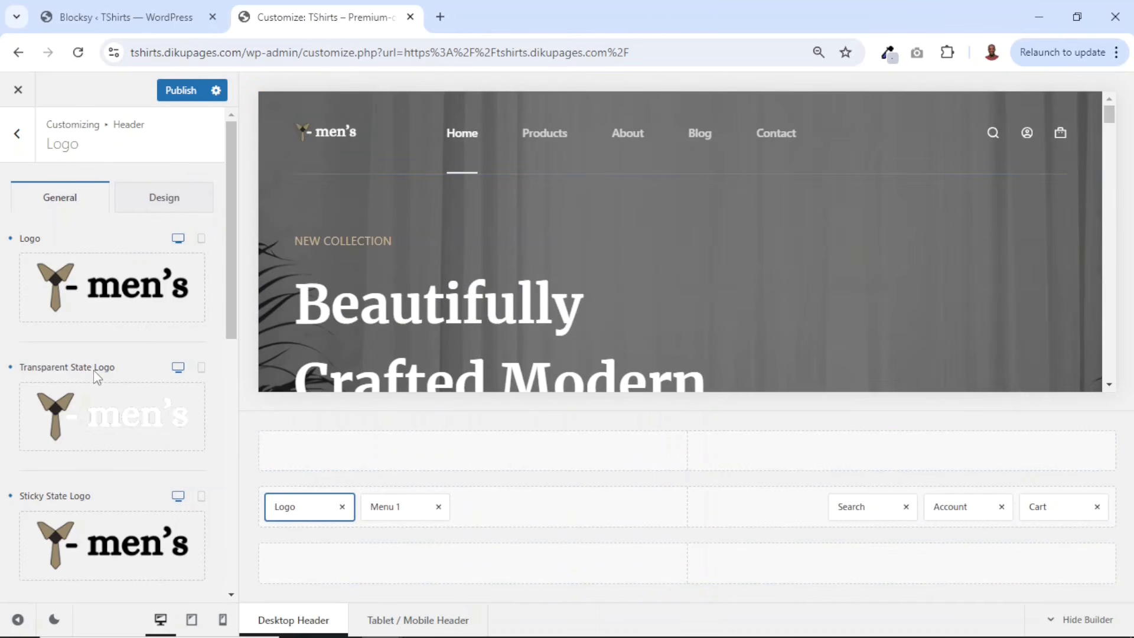
pyautogui.scroll(-5, 93, 370)
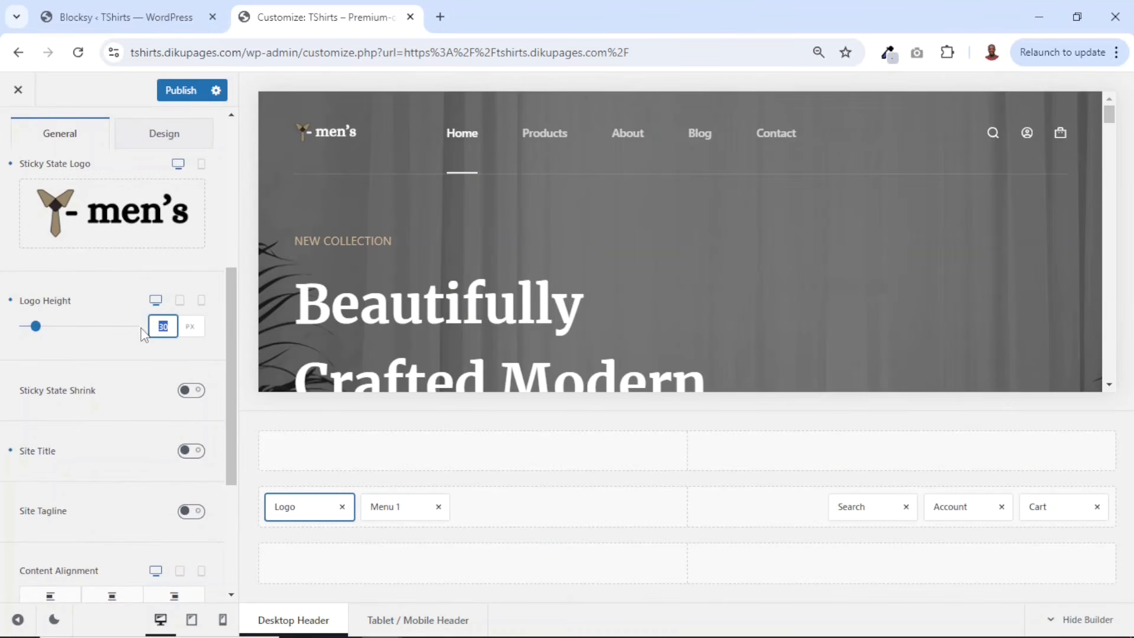
pyautogui.write('50')
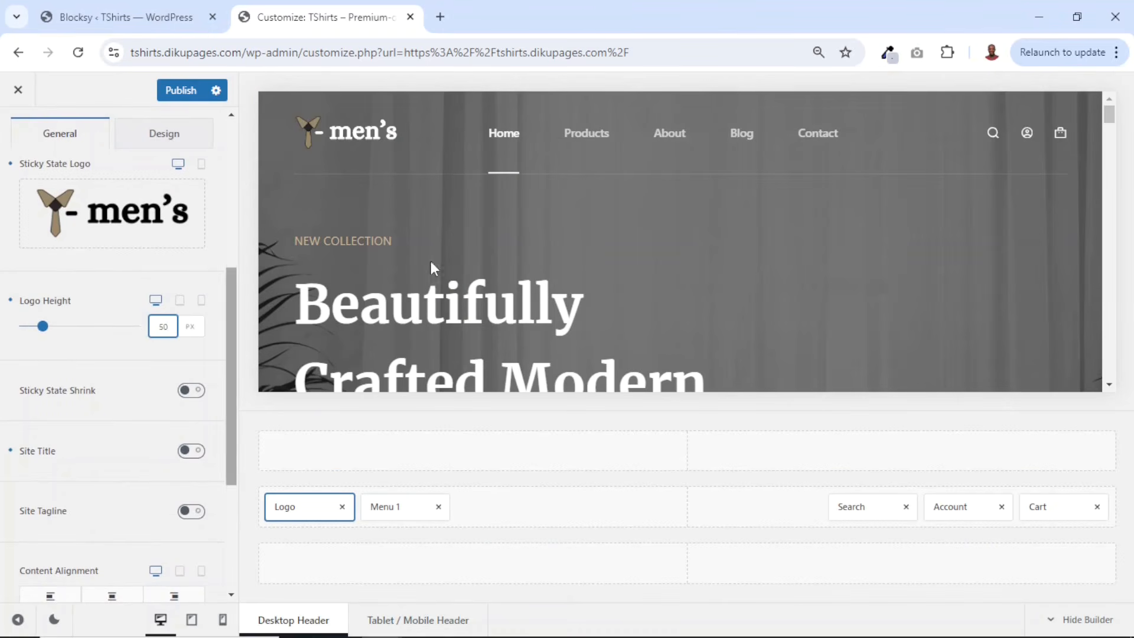
pyautogui.scroll(-3, 455, 248)
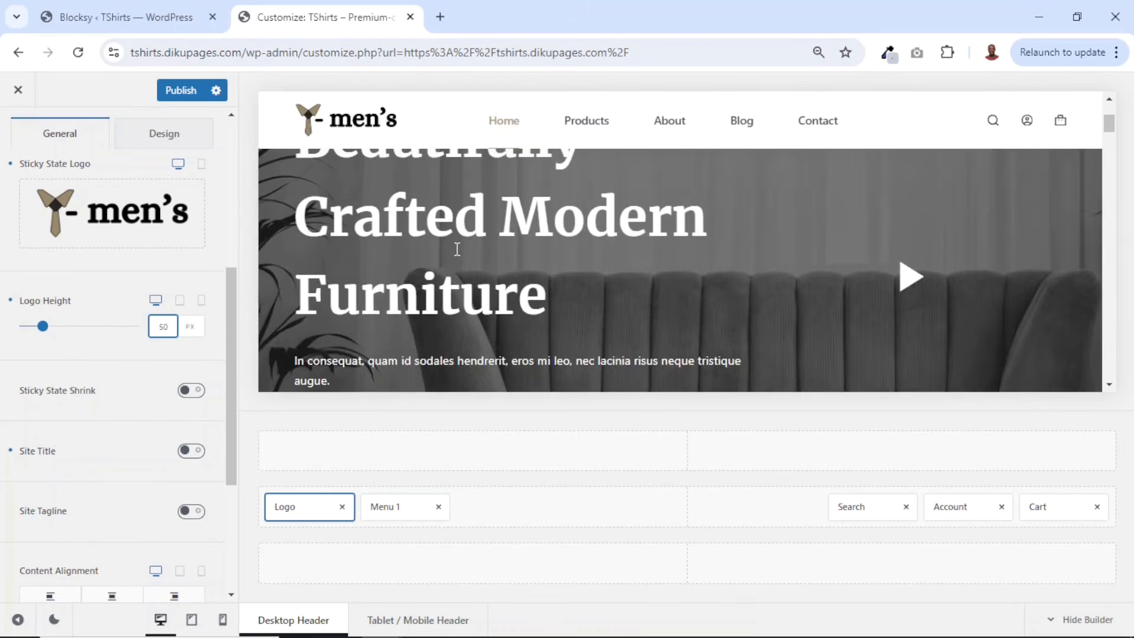
pyautogui.scroll(3, 455, 250)
pyautogui.scroll(-1, 456, 250)
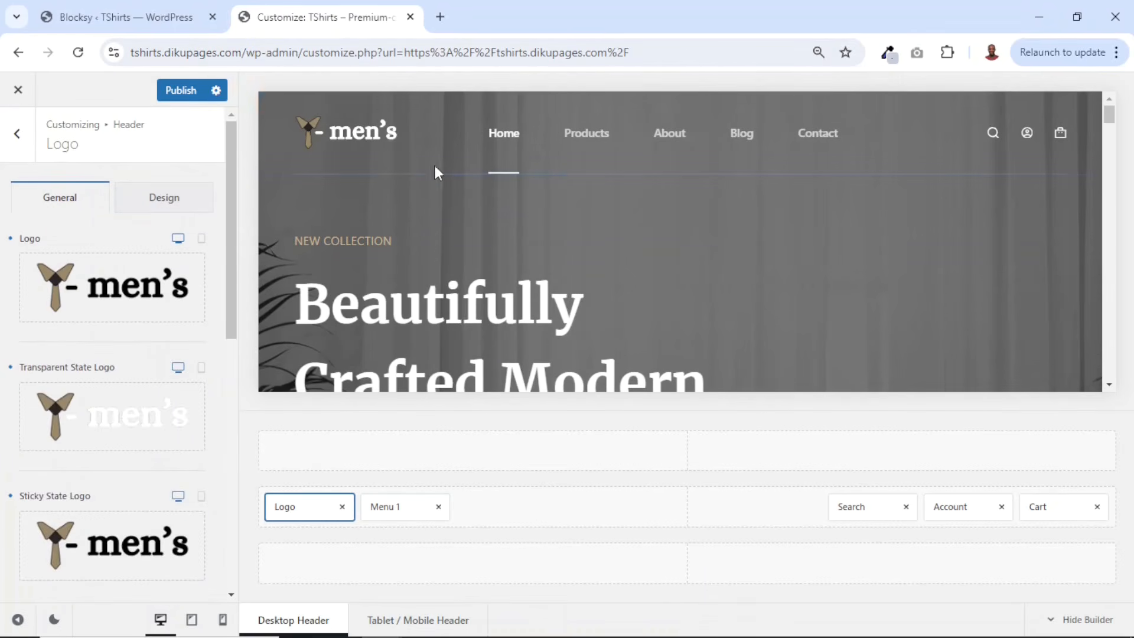
# - Open the footer's Copyright element and delete the word Copyright from its text
pyautogui.click(23, 145)
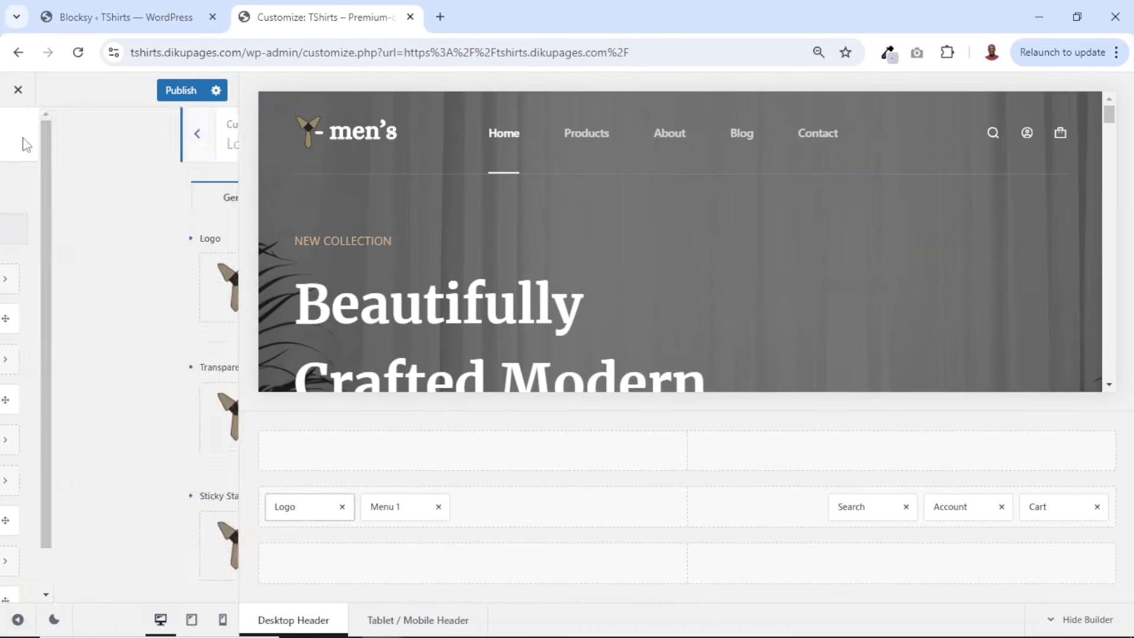
pyautogui.click(21, 142)
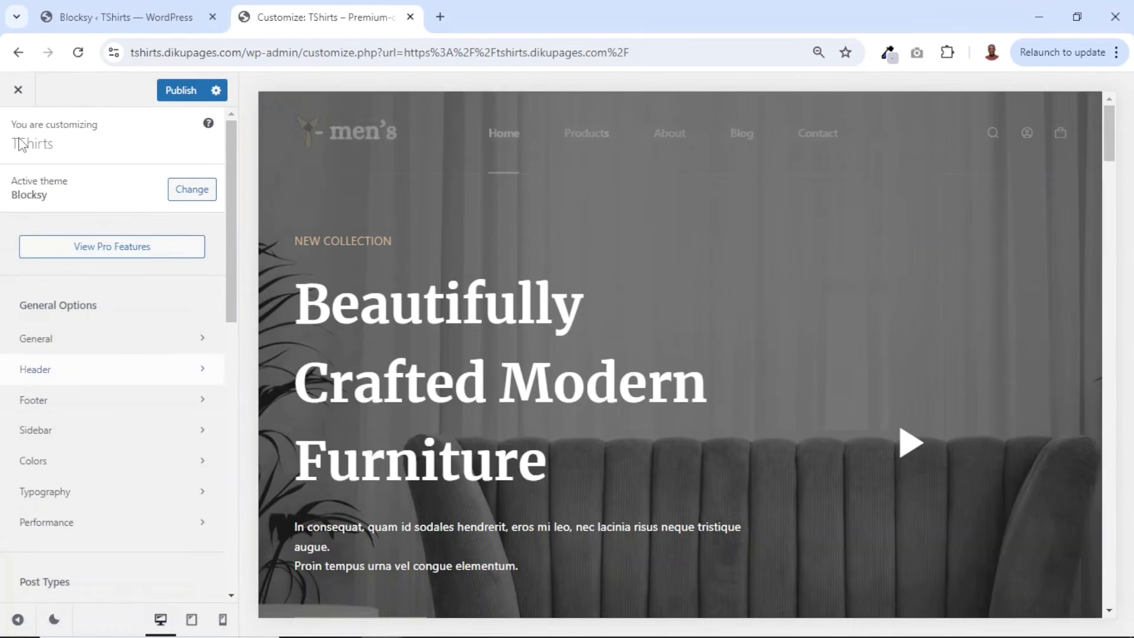
pyautogui.click(43, 408)
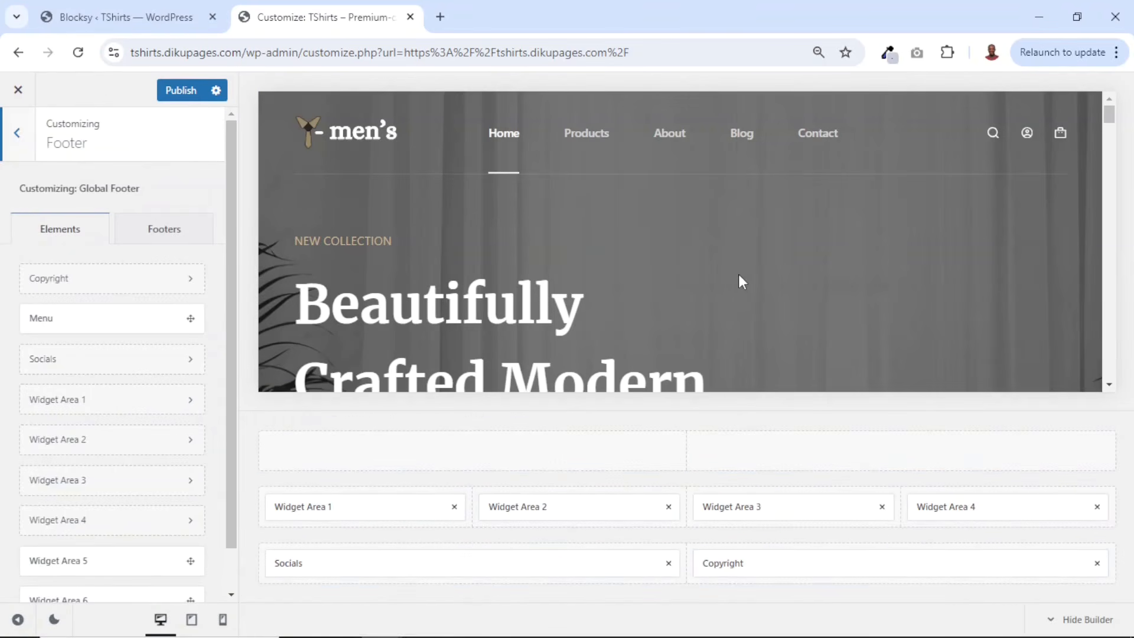
pyautogui.scroll(-15, 738, 278)
pyautogui.scroll(1, 717, 286)
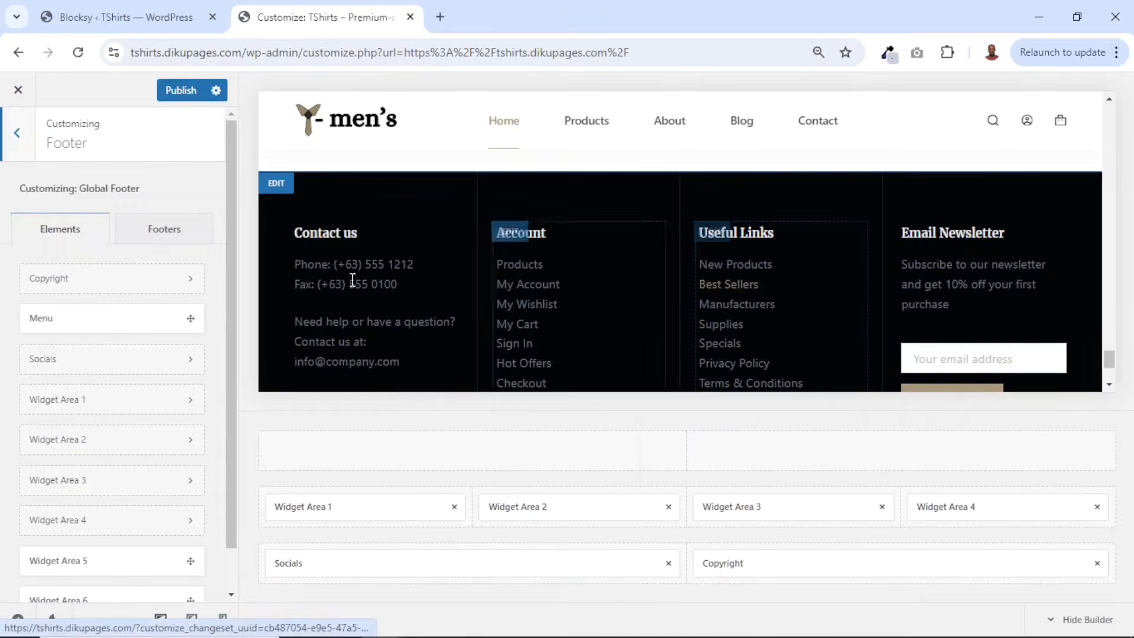
pyautogui.scroll(-2, 734, 299)
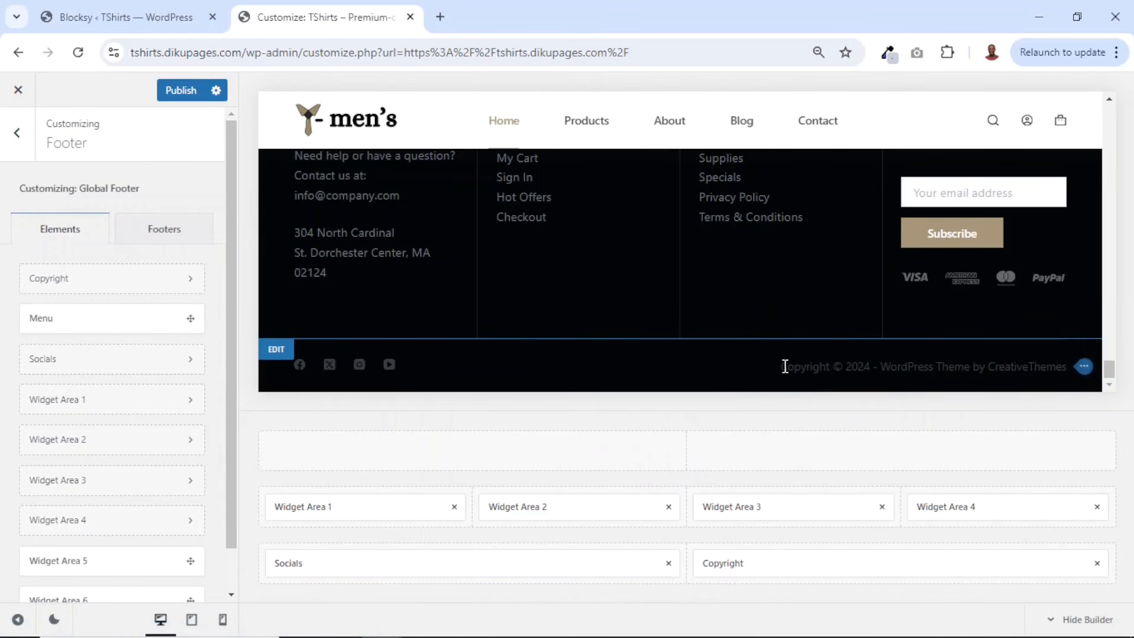
pyautogui.moveTo(788, 366); pyautogui.dragTo(1092, 384)
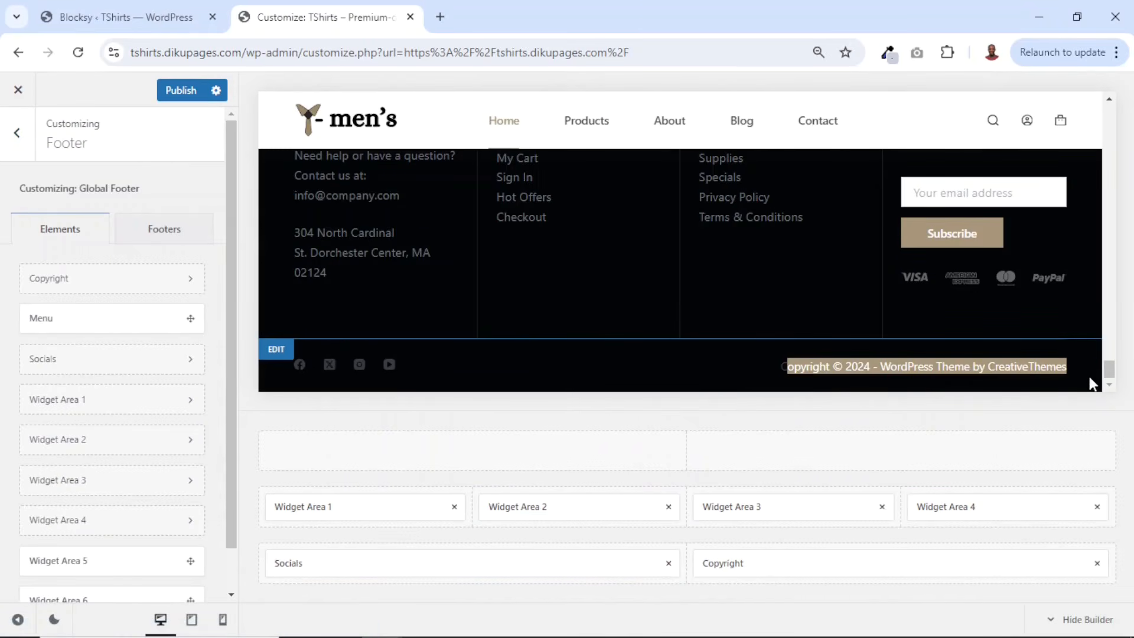
pyautogui.click(731, 567)
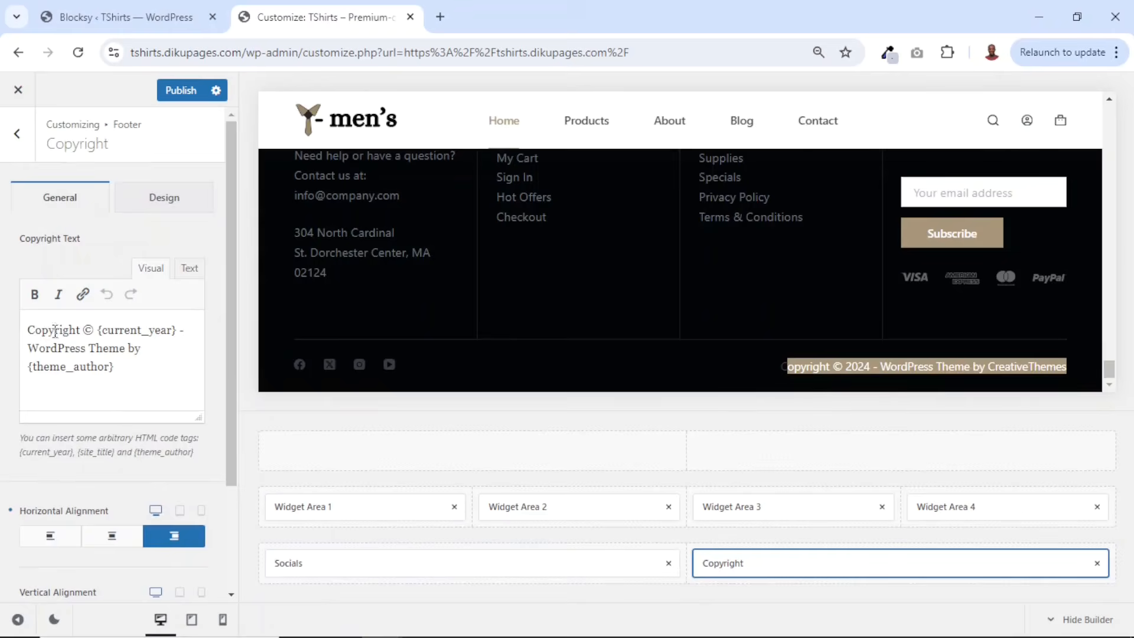
pyautogui.doubleClick(52, 330)
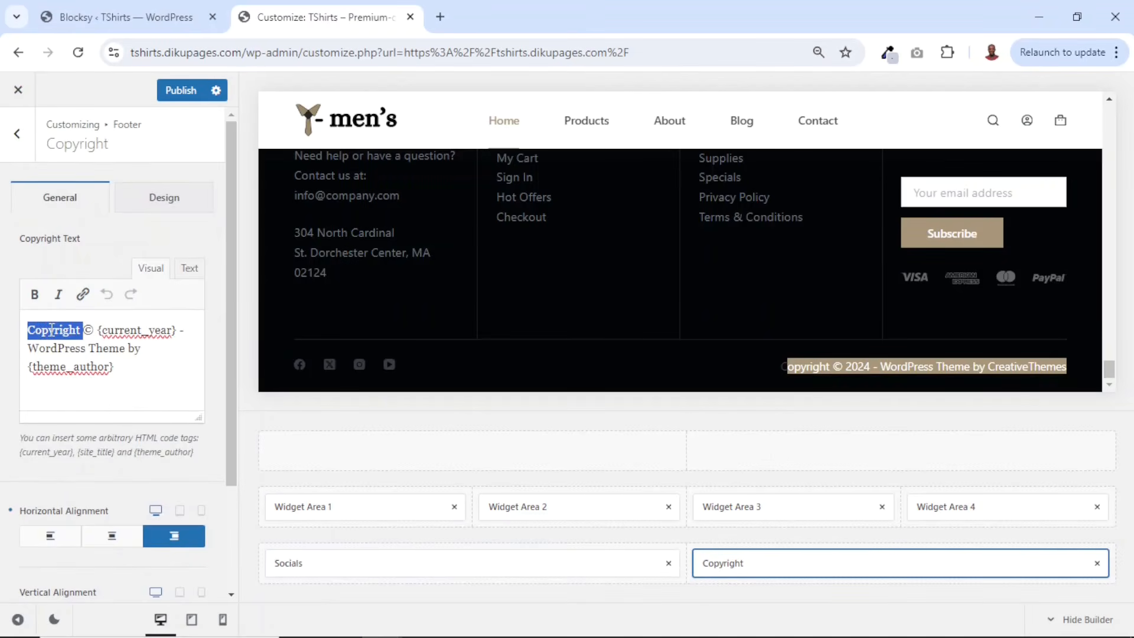
pyautogui.press('BackSpace')
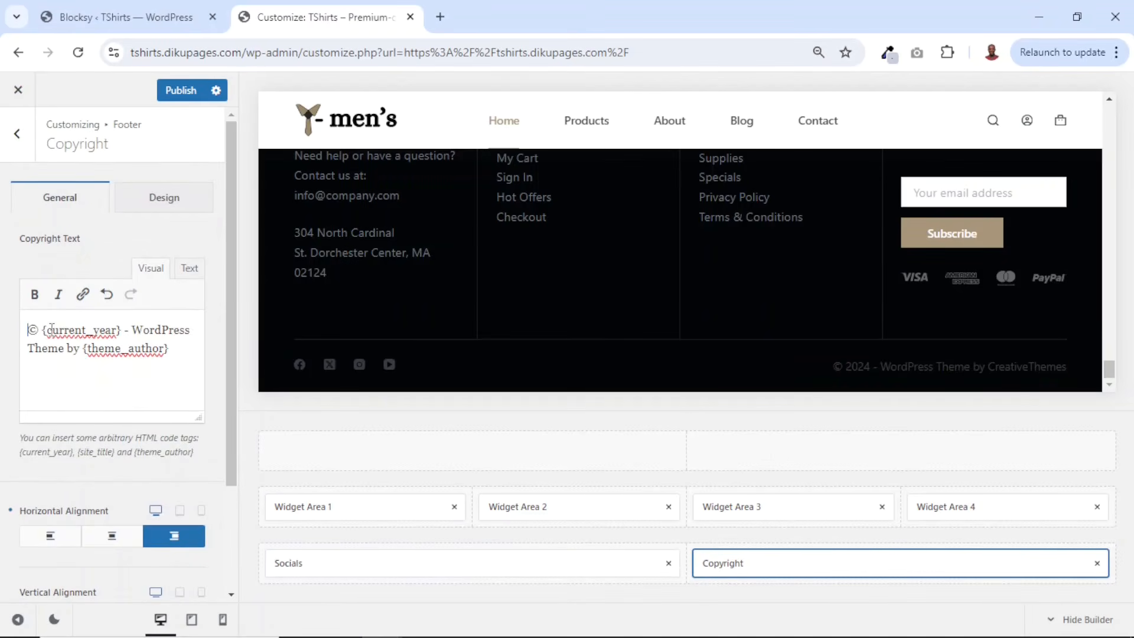
# - Replace the theme credit after {current_year} in the copyright text with 'TShirts | By: Dikupages'
pyautogui.moveTo(39, 325); pyautogui.dragTo(120, 334)
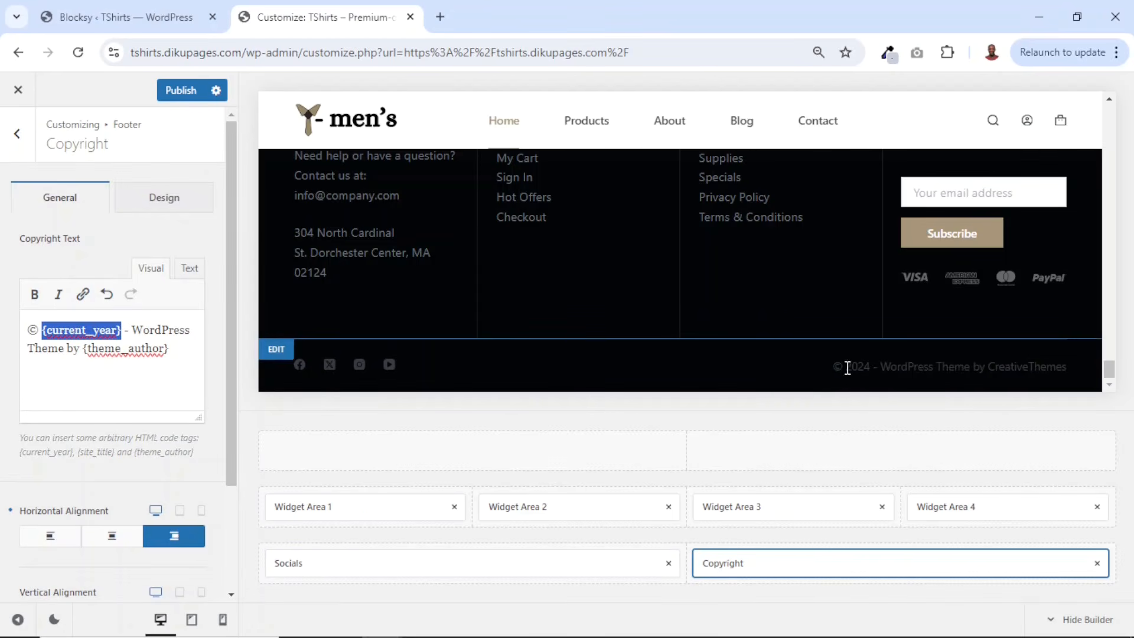
pyautogui.moveTo(132, 329); pyautogui.dragTo(181, 350)
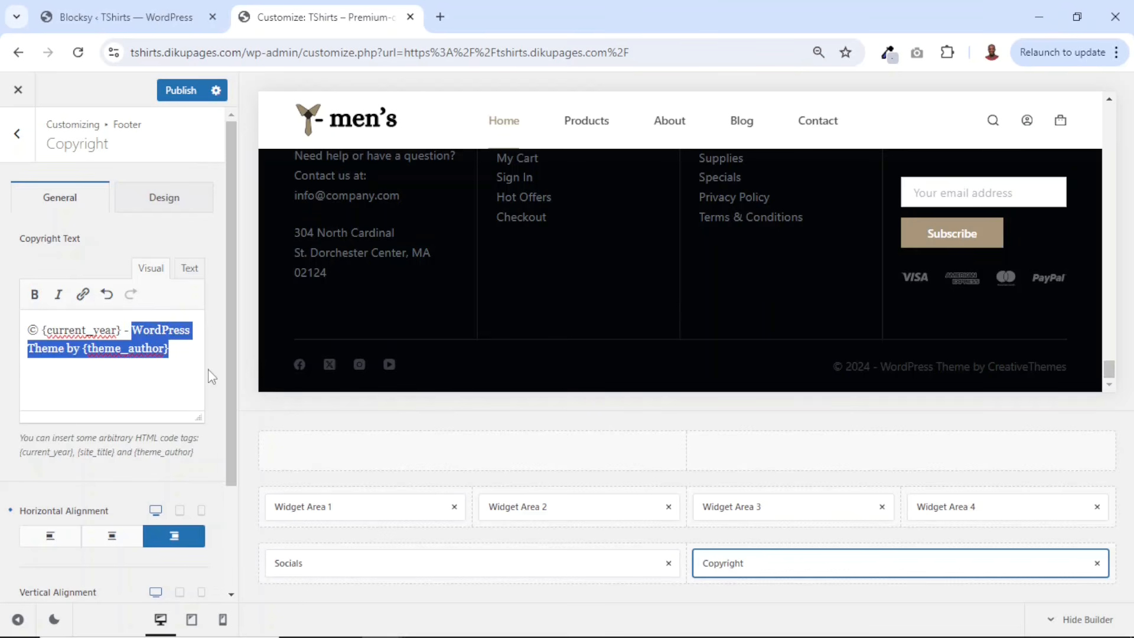
pyautogui.press('BackSpace')
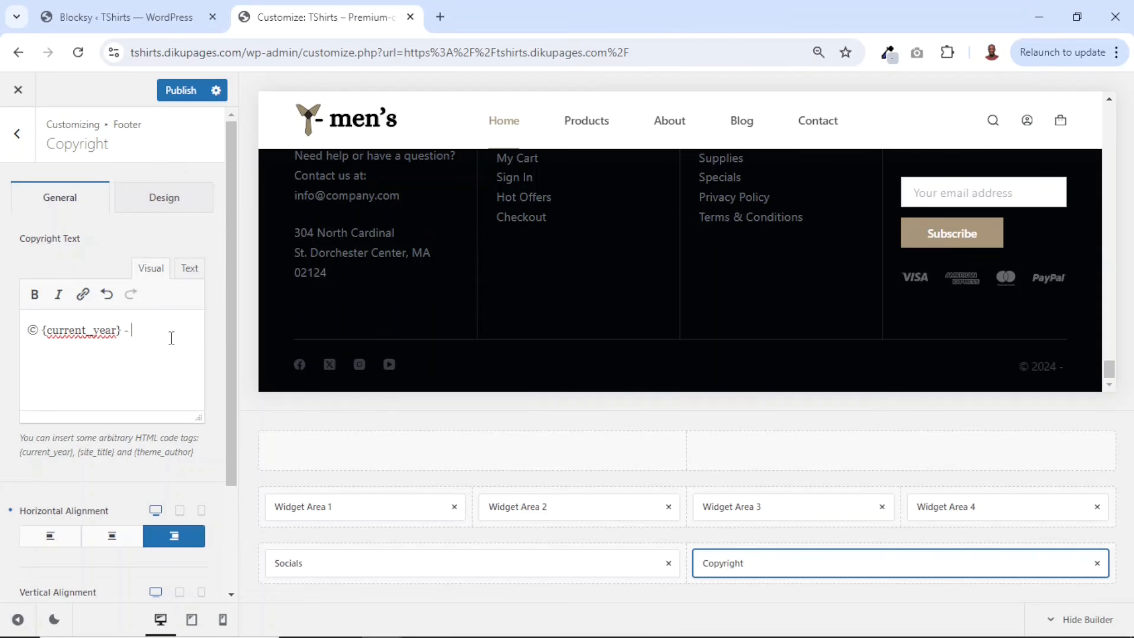
pyautogui.write('TShirts')
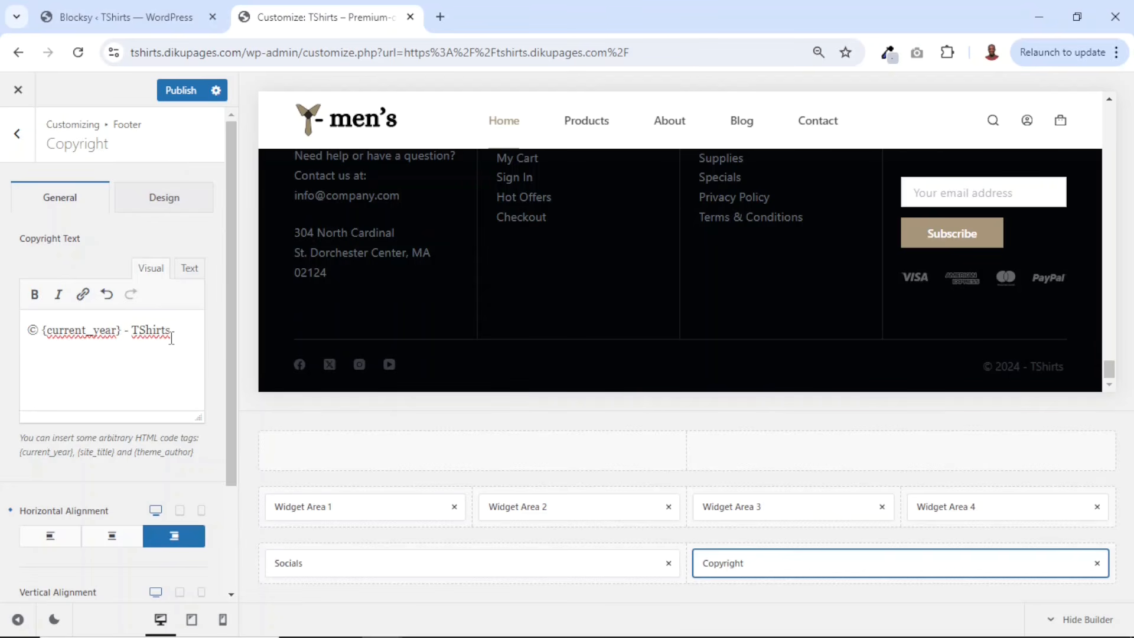
pyautogui.write(' | By: Dikupa')
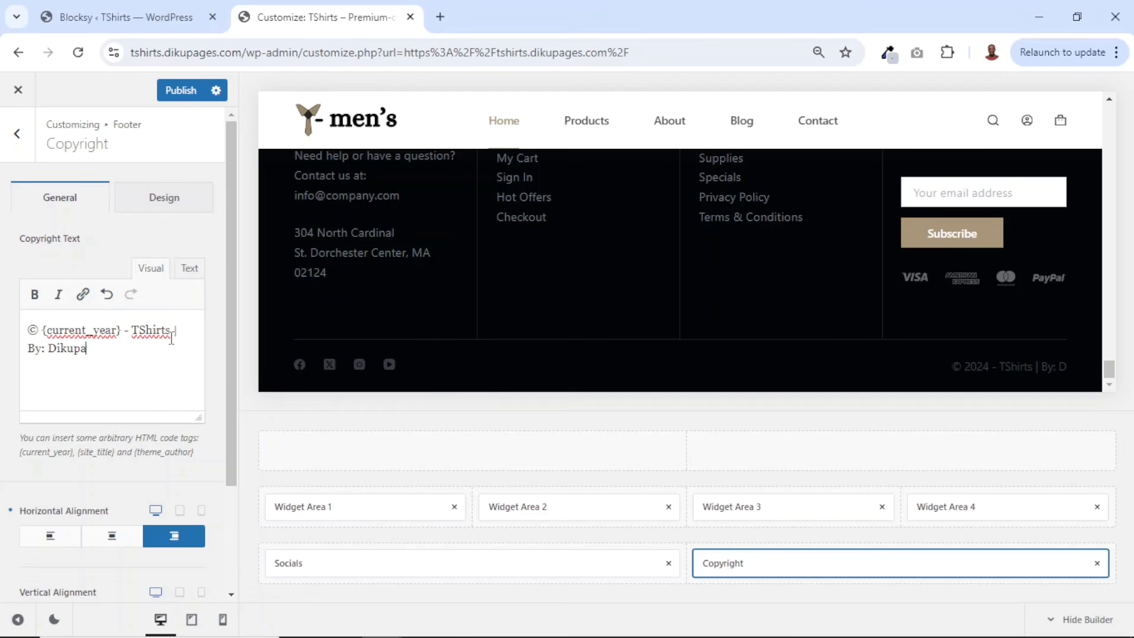
pyautogui.write('ges')
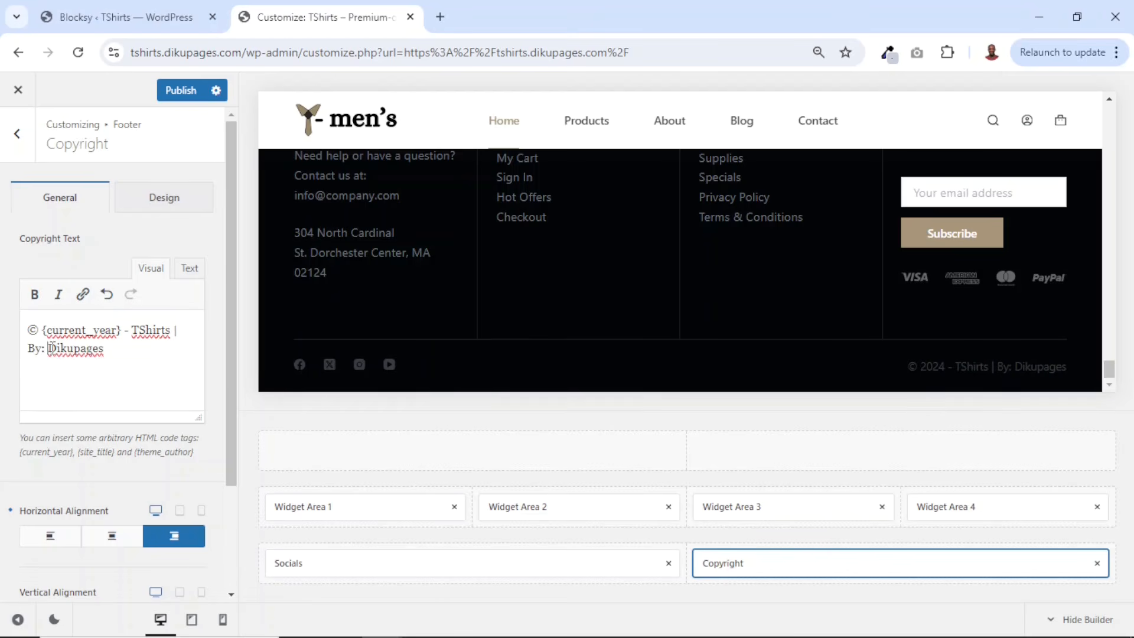
pyautogui.moveTo(48, 348); pyautogui.dragTo(104, 355)
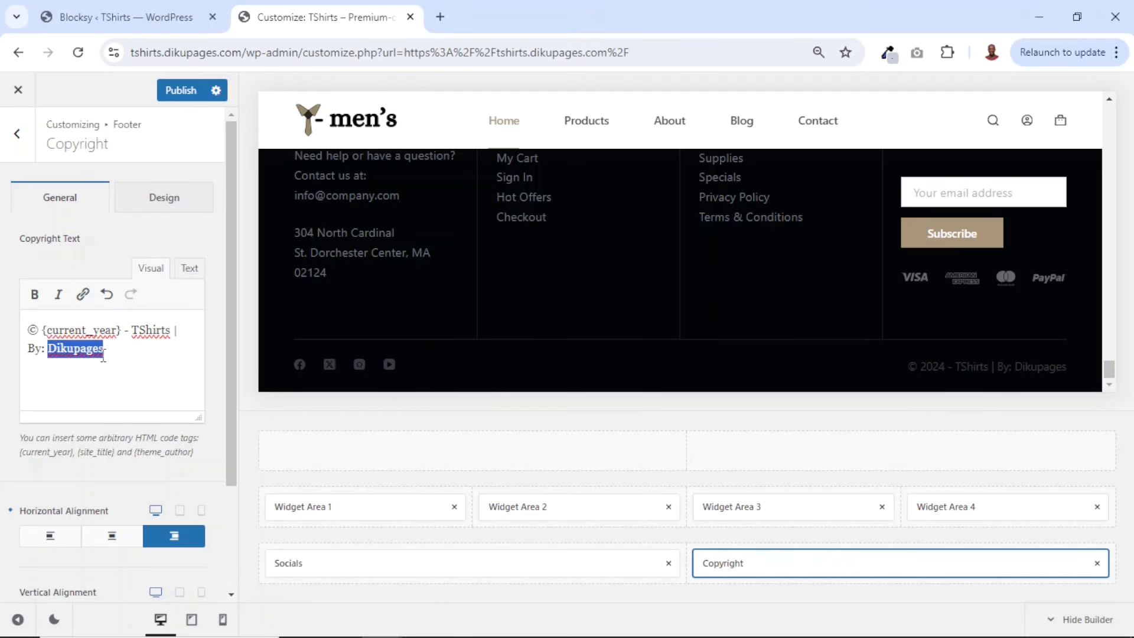
pyautogui.click(83, 295)
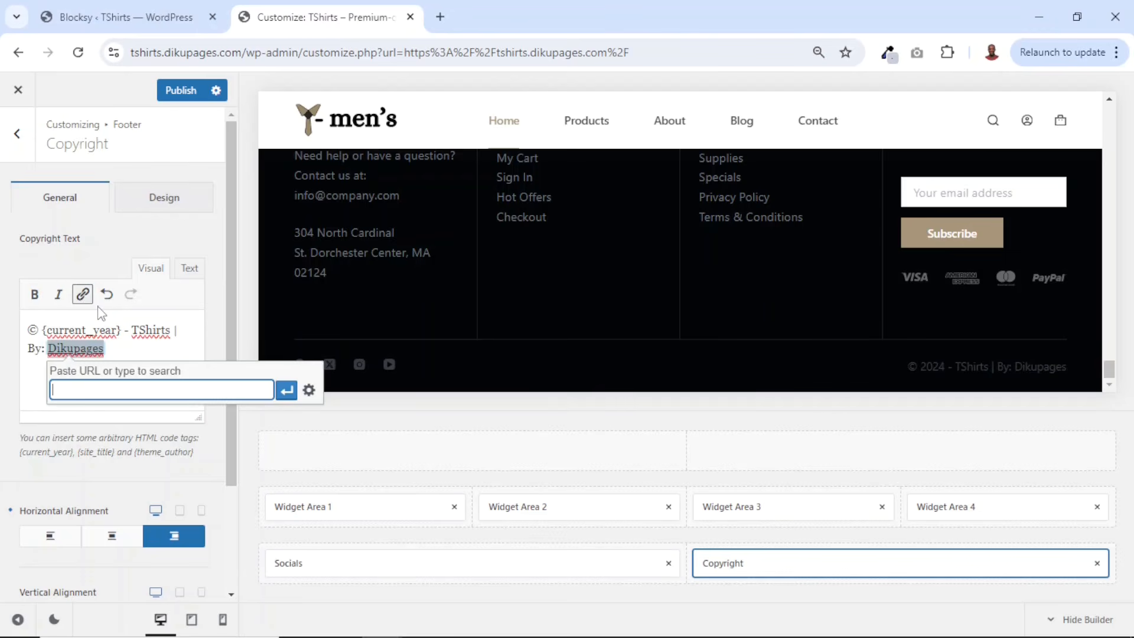
pyautogui.write('httpss')
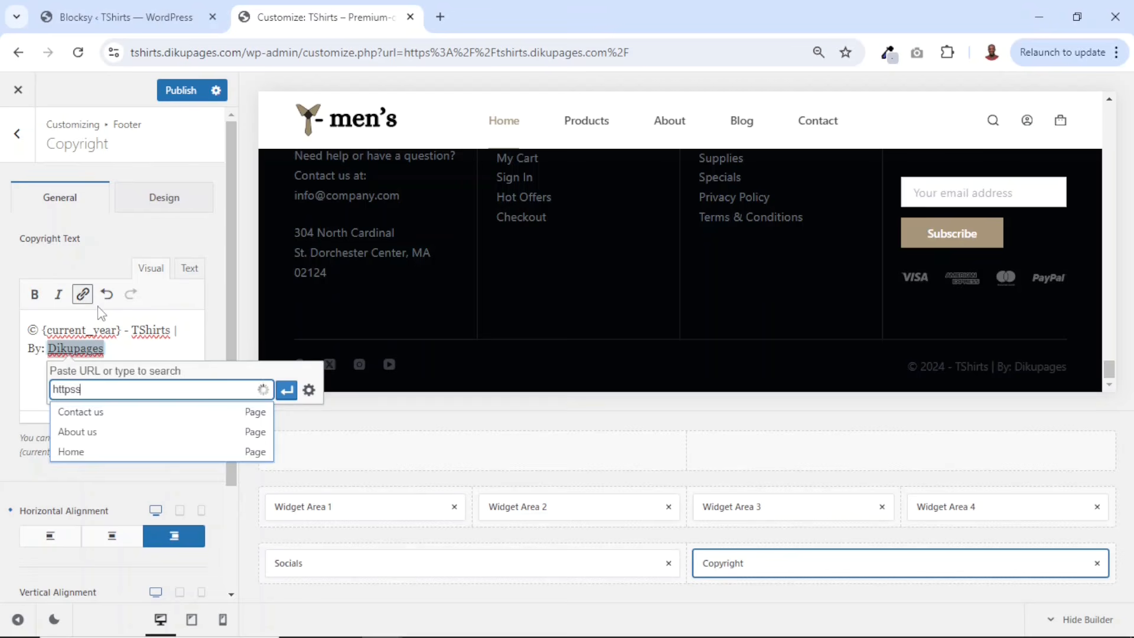
pyautogui.press('BackSpace')
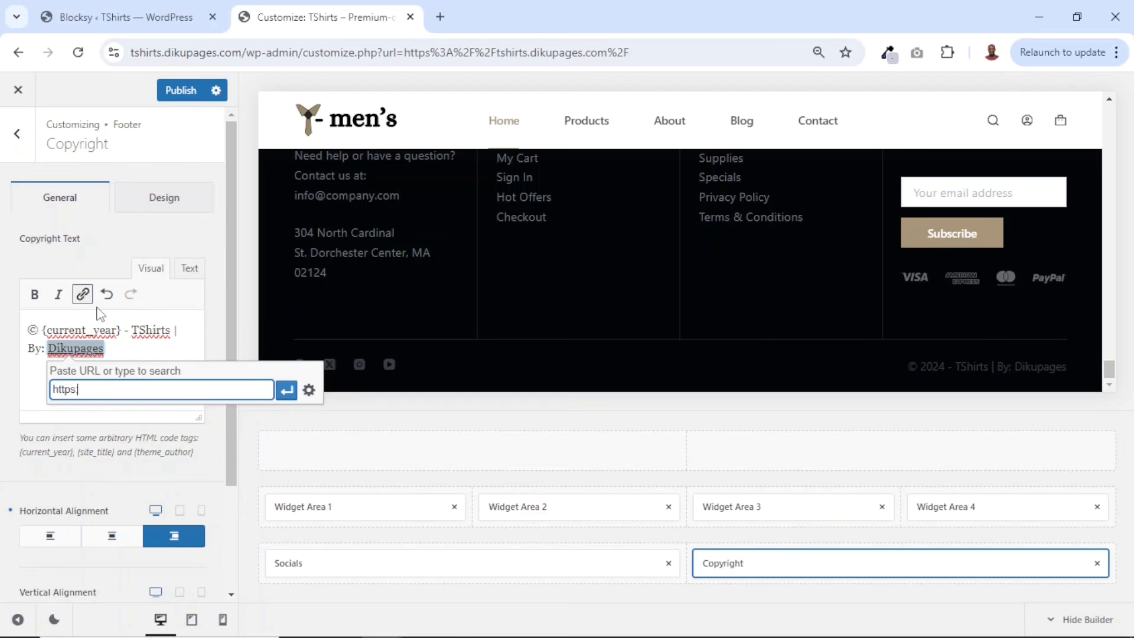
pyautogui.write('://dikupages.com')
pyautogui.click(308, 390)
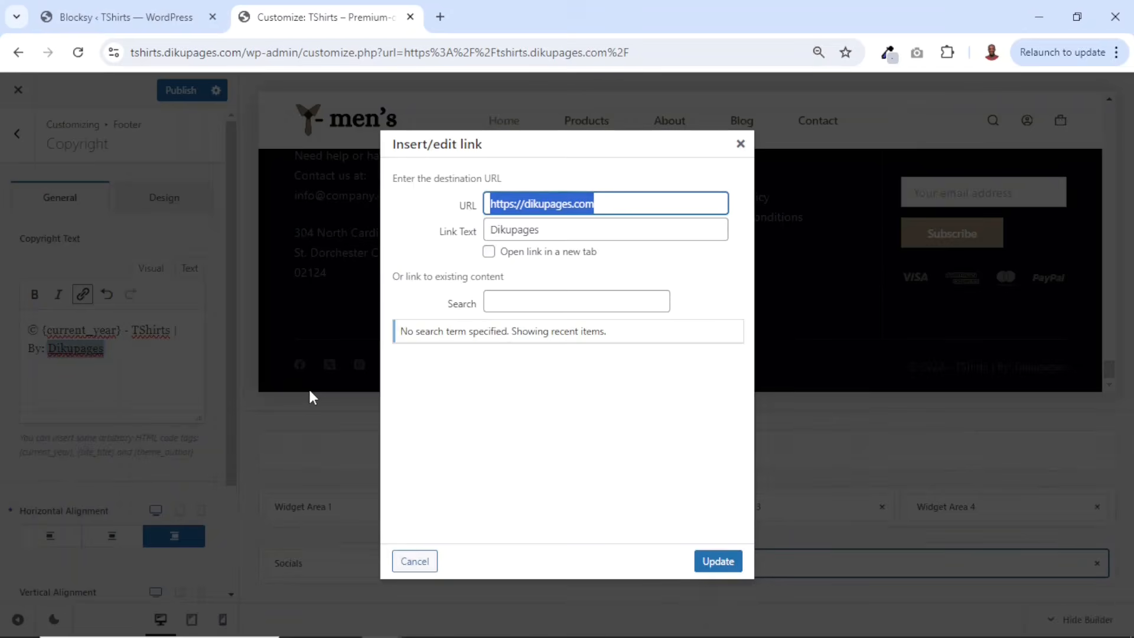
pyautogui.click(489, 253)
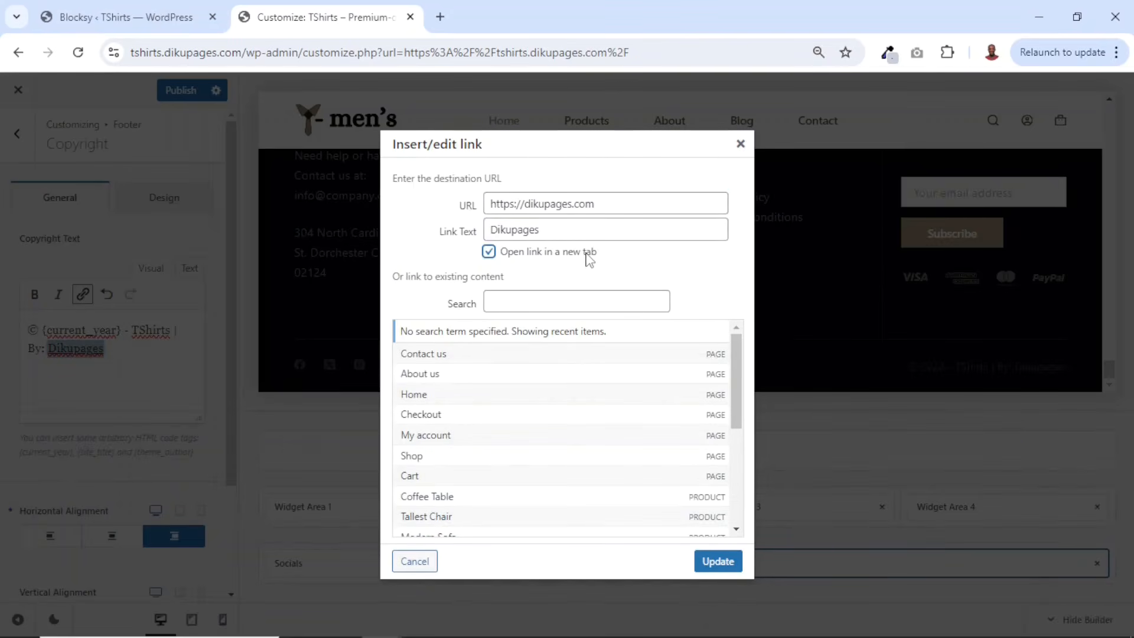
pyautogui.click(715, 563)
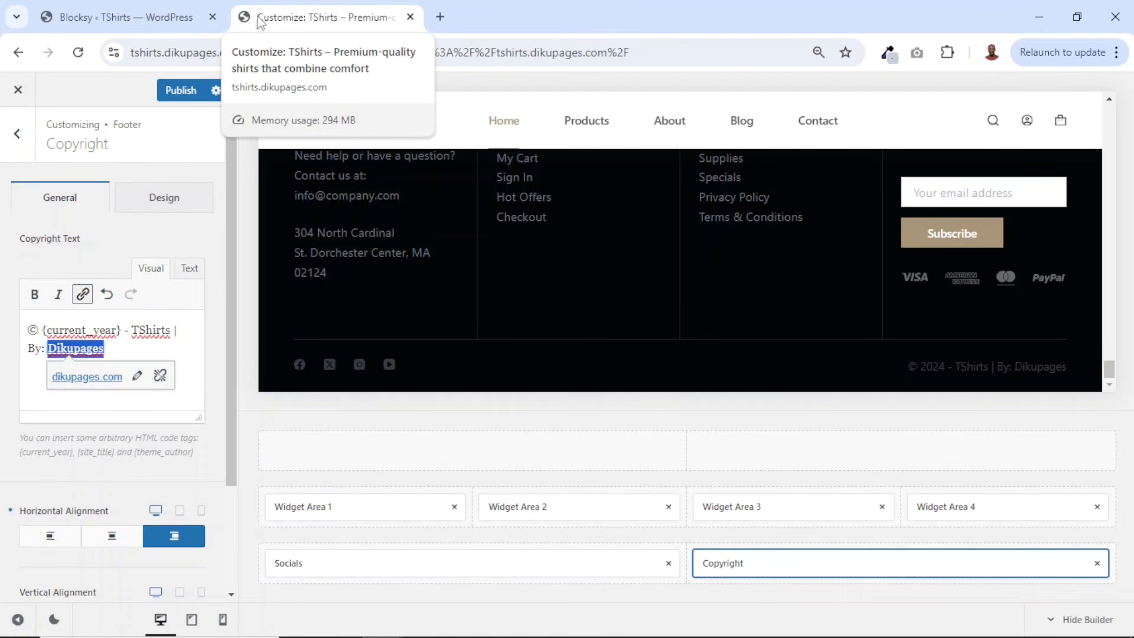
# - Set the site icon by uploading and selecting the logo-icon image in Site Identity
pyautogui.click(17, 135)
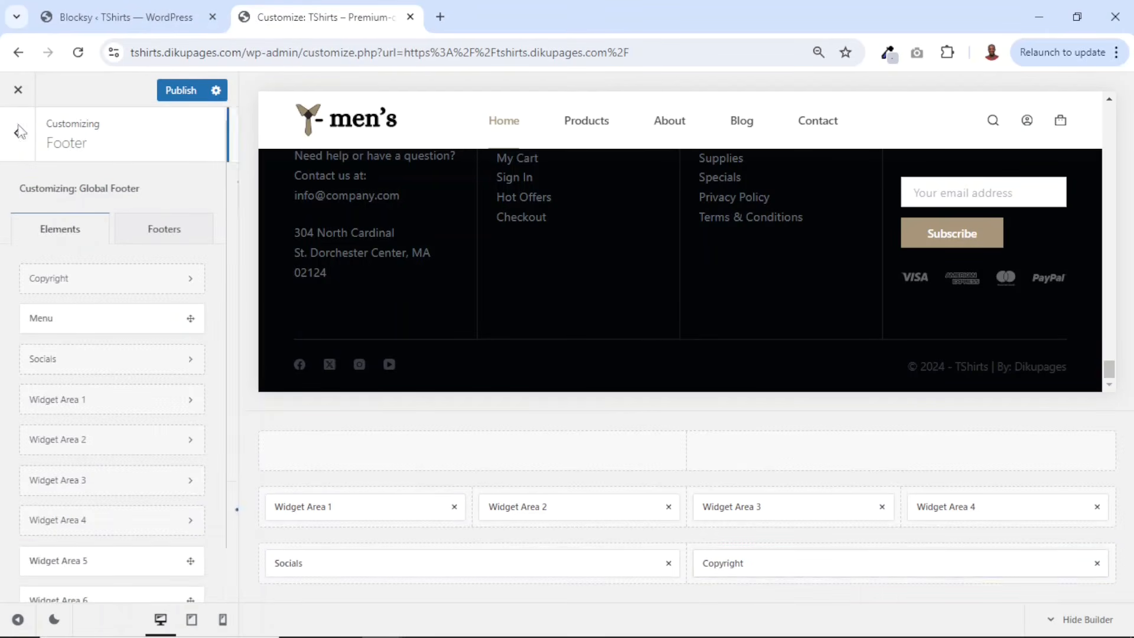
pyautogui.click(18, 137)
pyautogui.scroll(-5, 55, 405)
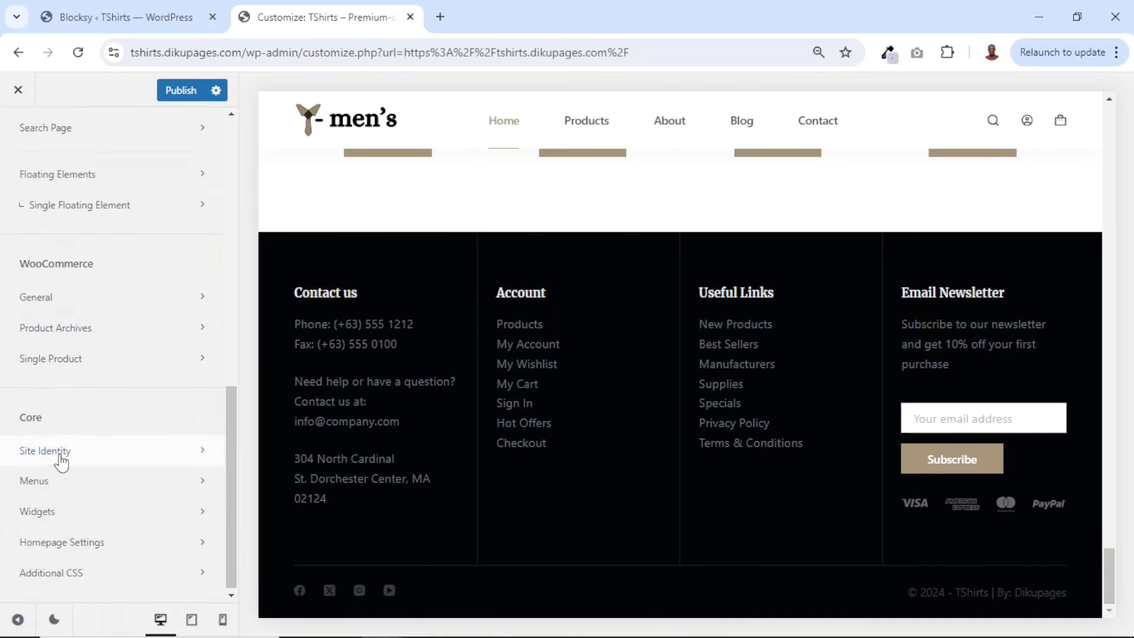
pyautogui.click(60, 456)
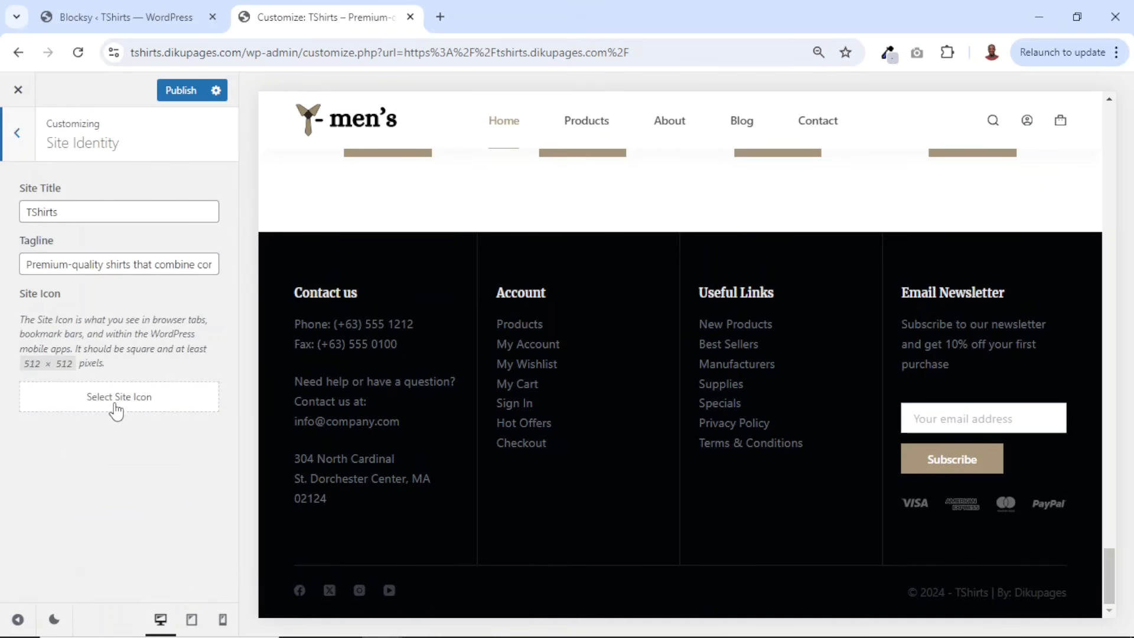
pyautogui.click(121, 407)
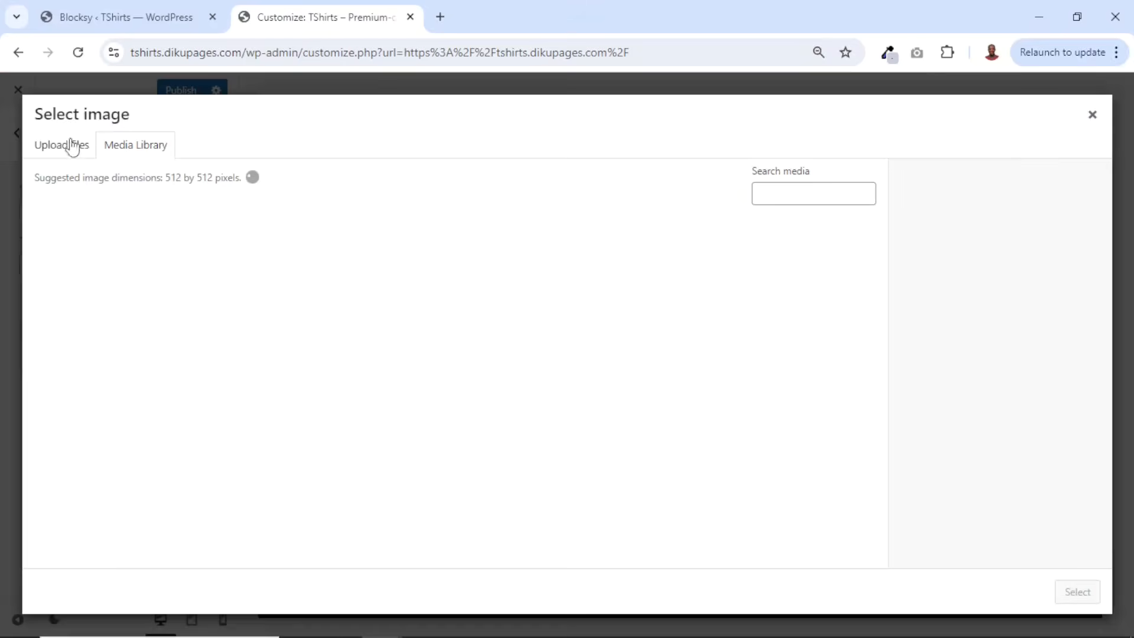
pyautogui.click(72, 146)
pyautogui.click(584, 372)
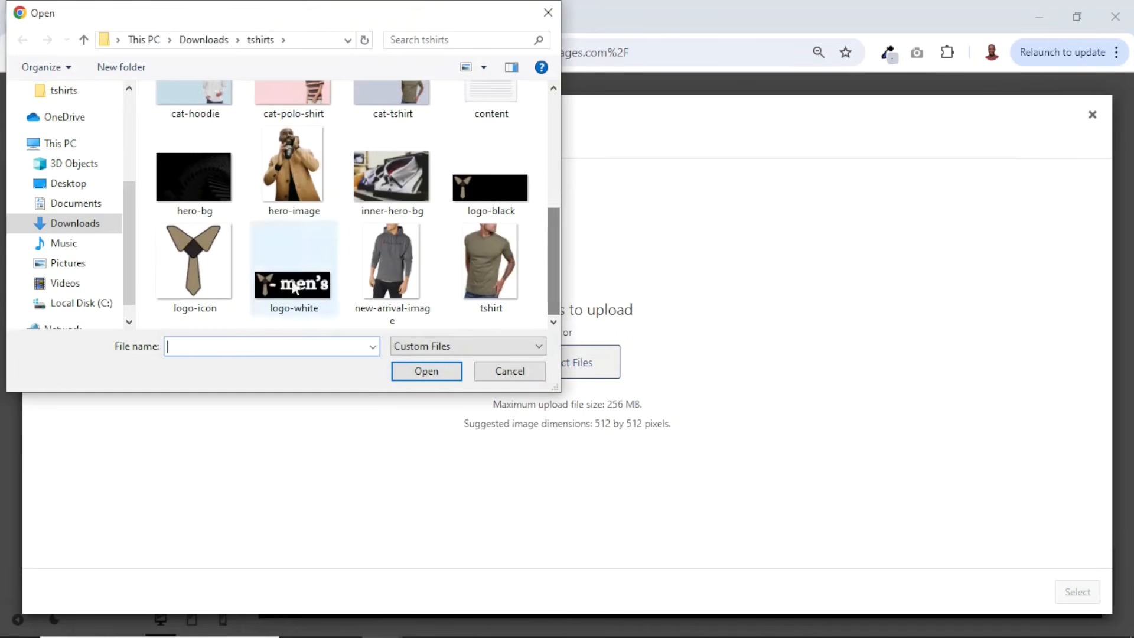
pyautogui.click(206, 266)
pyautogui.click(418, 370)
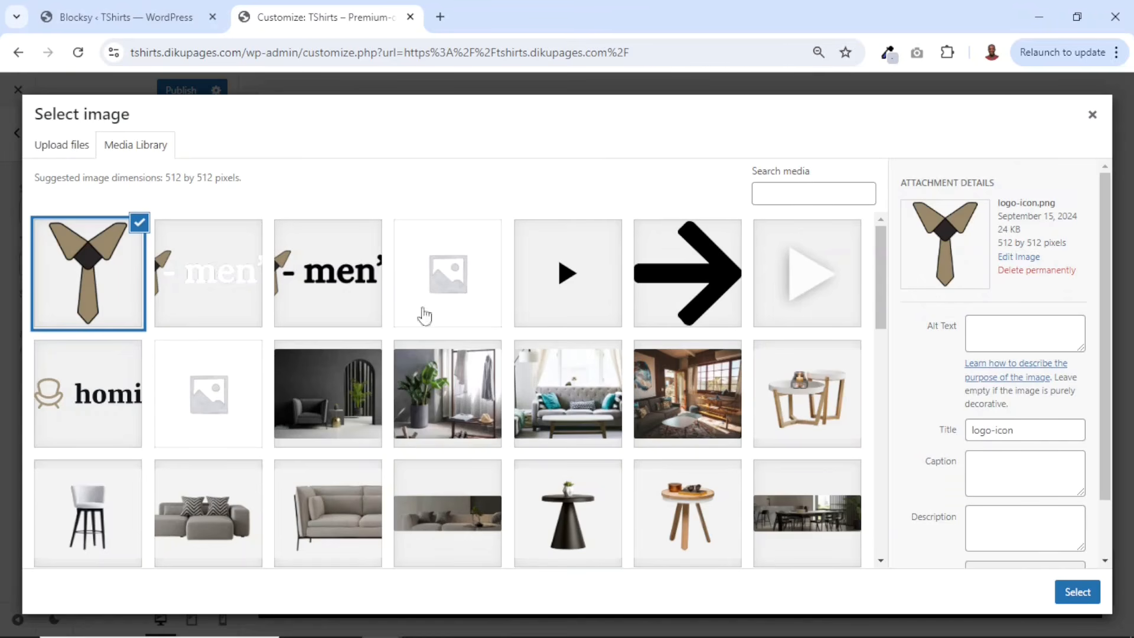
pyautogui.click(1077, 592)
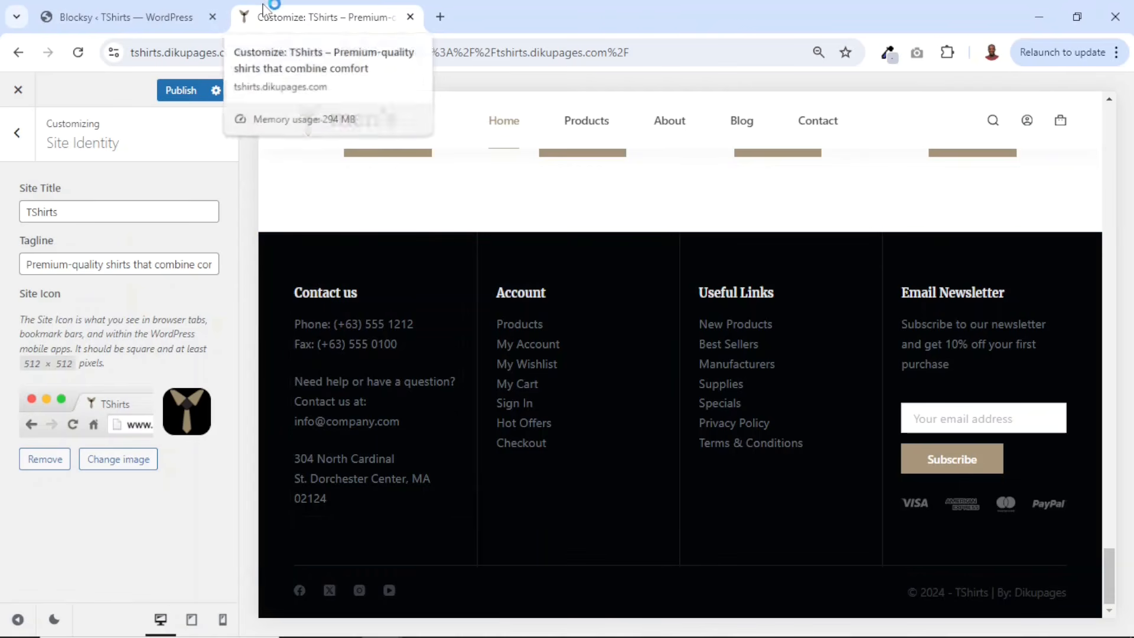
# - Publish the customizer changes and exit the customizer
pyautogui.scroll(20, 743, 531)
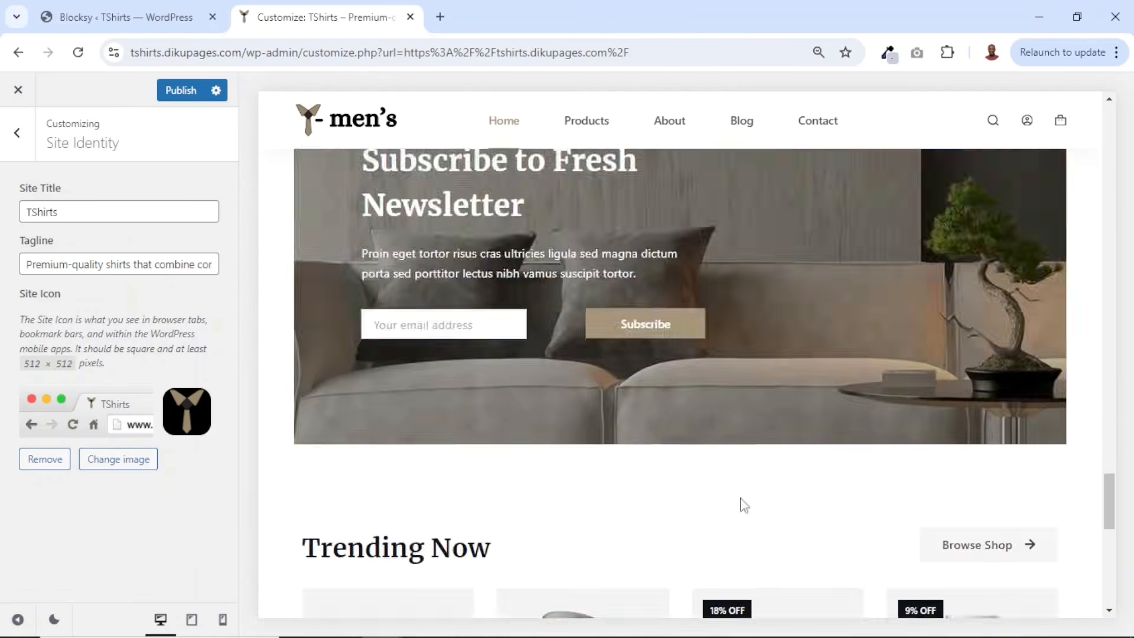
pyautogui.scroll(5, 752, 319)
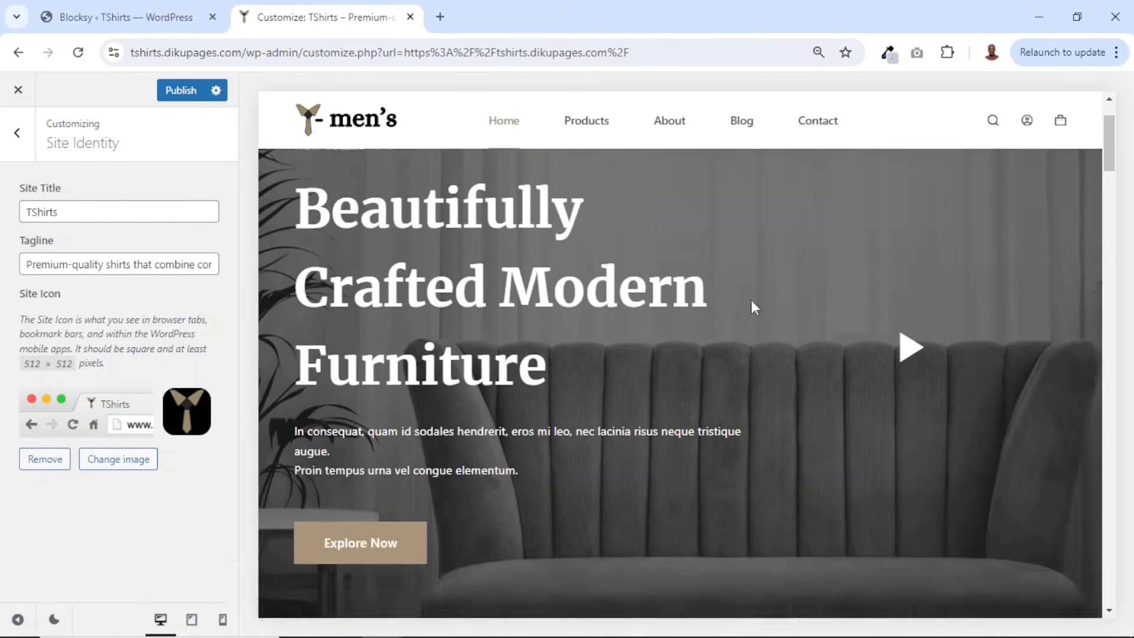
pyautogui.click(174, 92)
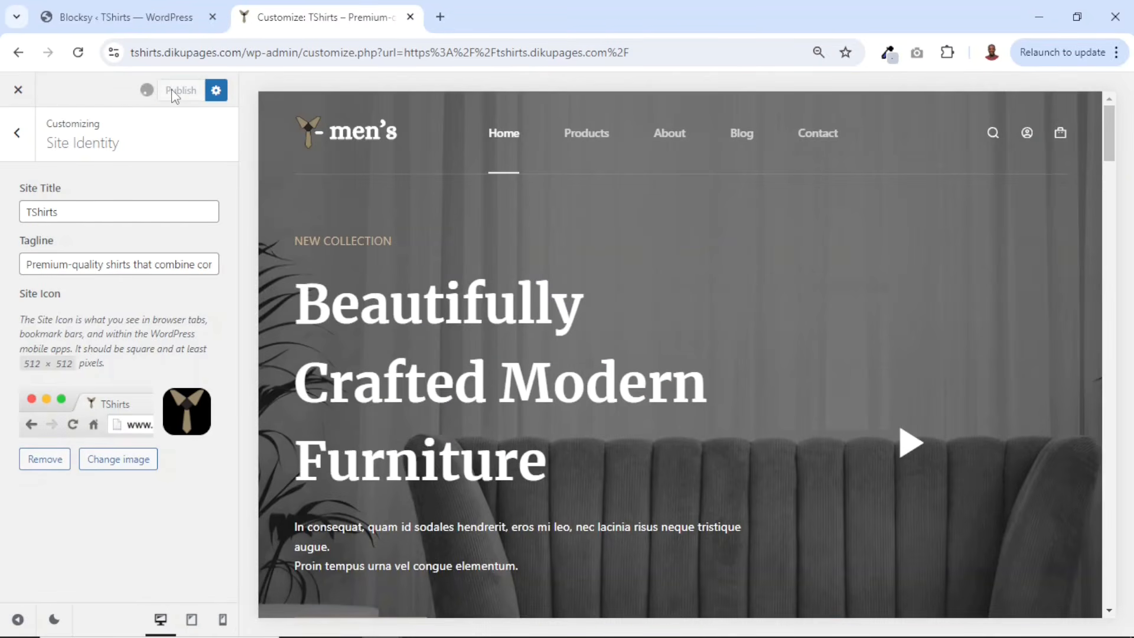
pyautogui.click(18, 94)
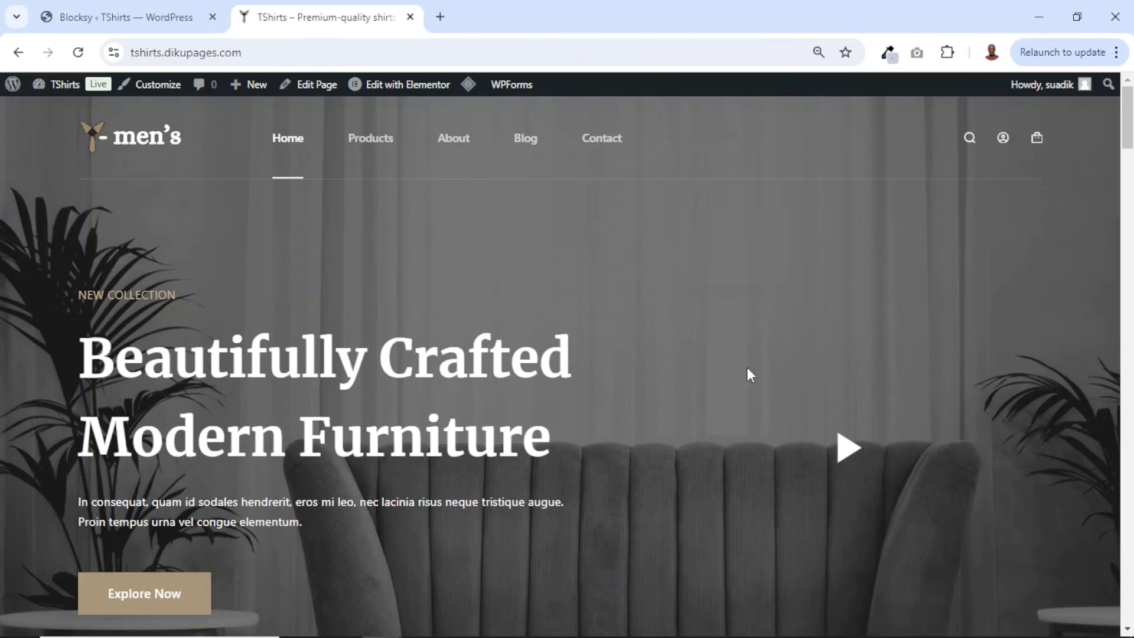
# - Review the live homepage, including the footer copyright line
pyautogui.scroll(-20, 747, 375)
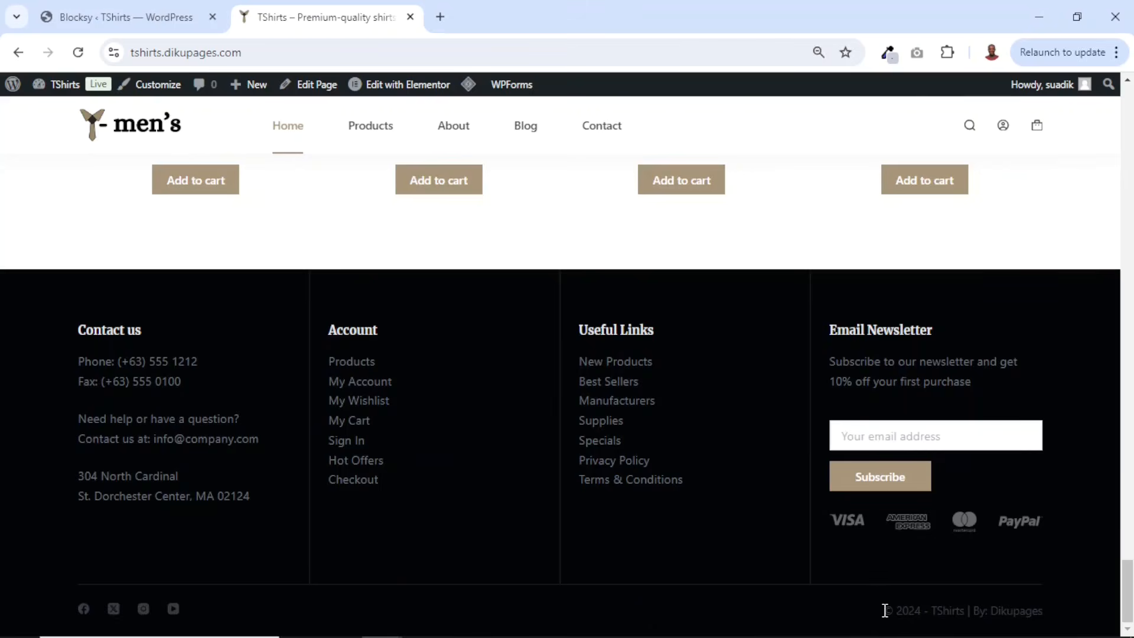
pyautogui.moveTo(885, 610); pyautogui.dragTo(1049, 628)
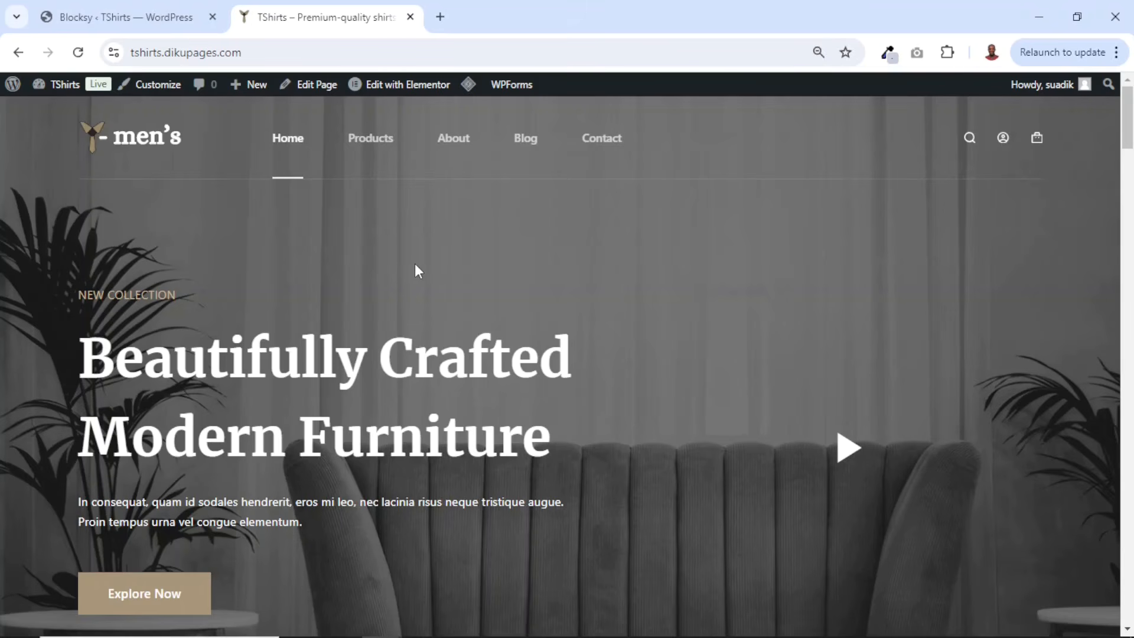
pyautogui.scroll(-15, 877, 319)
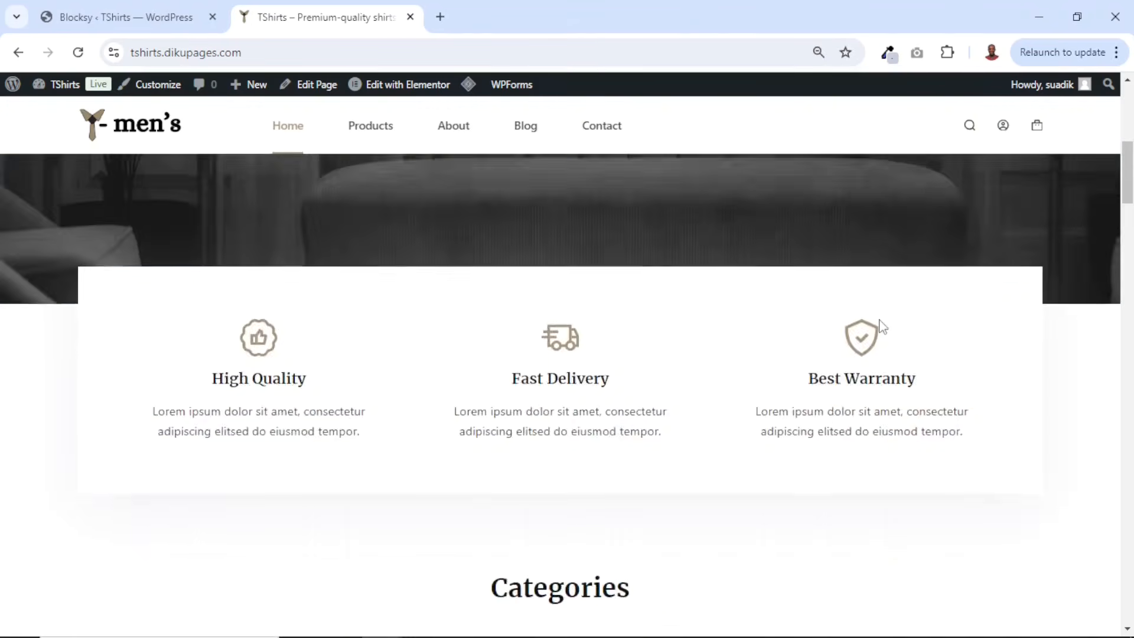
pyautogui.scroll(15, 882, 322)
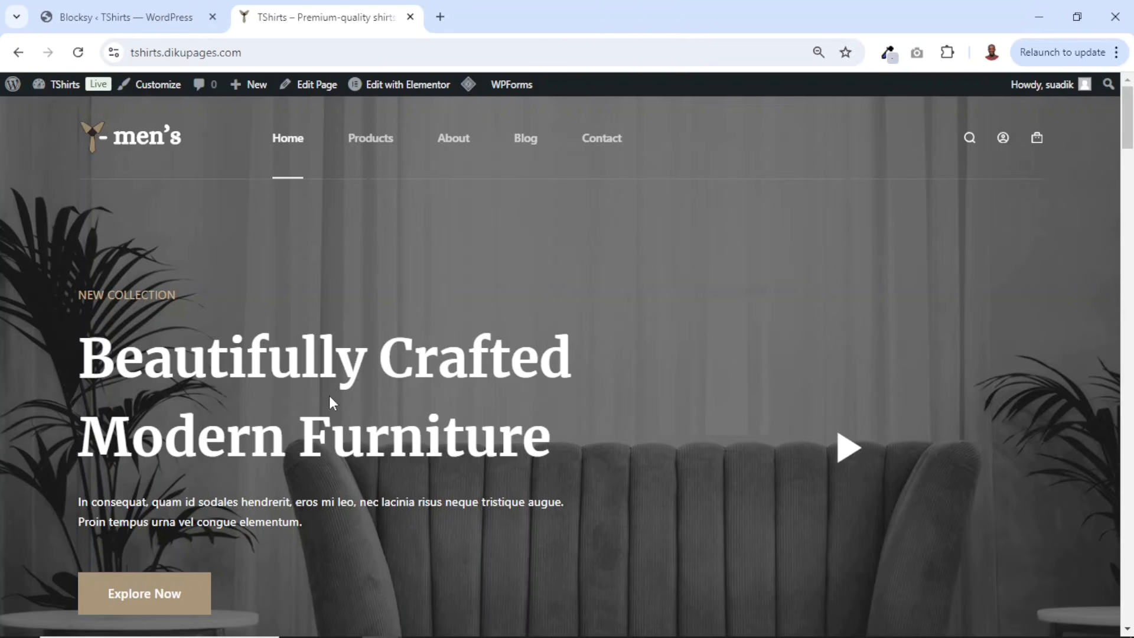
# - Recreate the missing Elementor default kit from Elementor Tools, save the changes, and return to the site
pyautogui.click(416, 88)
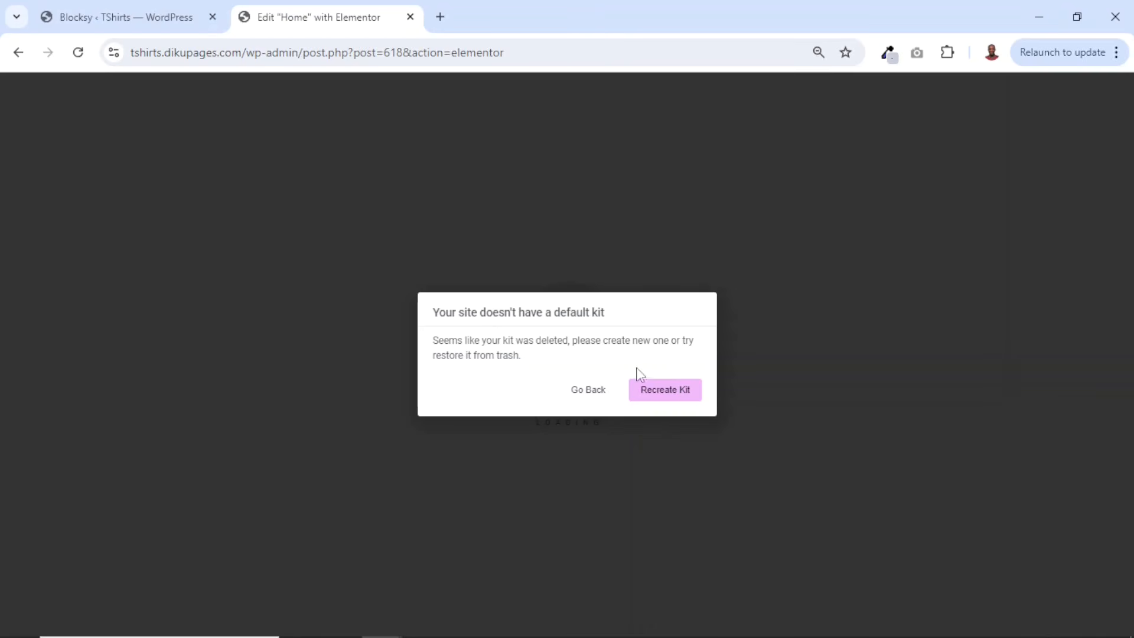
pyautogui.click(660, 397)
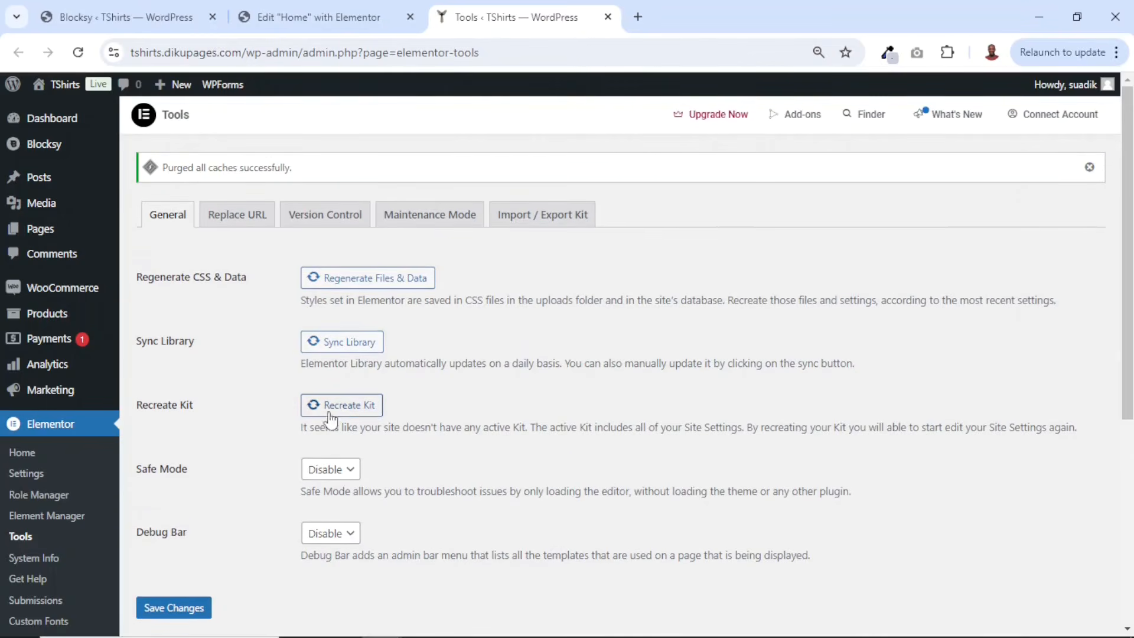
pyautogui.click(354, 406)
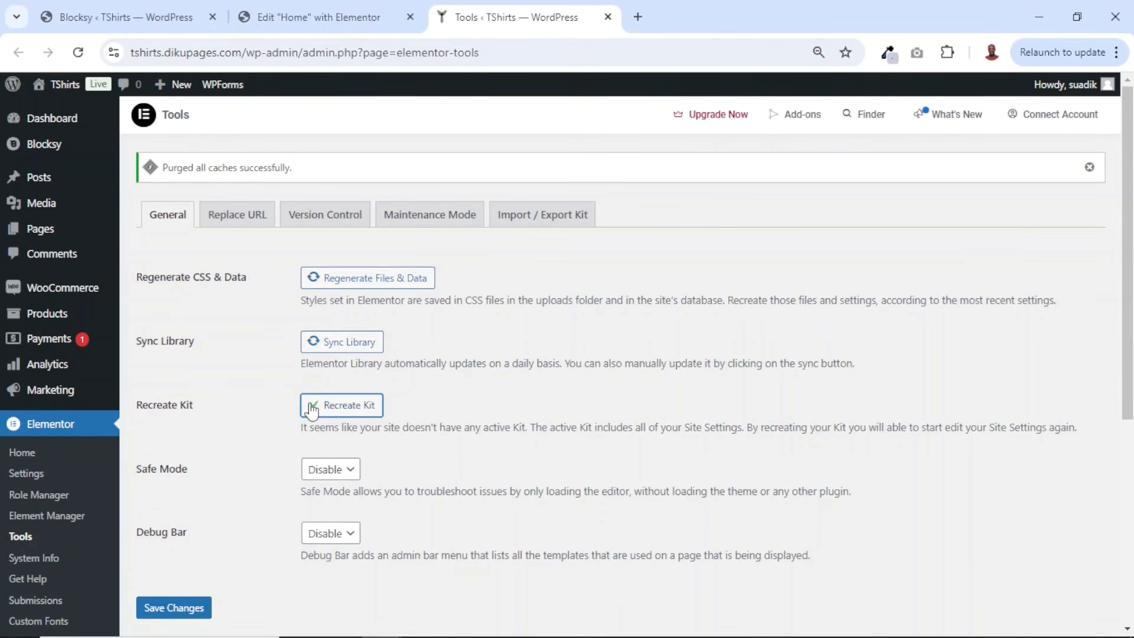
pyautogui.click(171, 614)
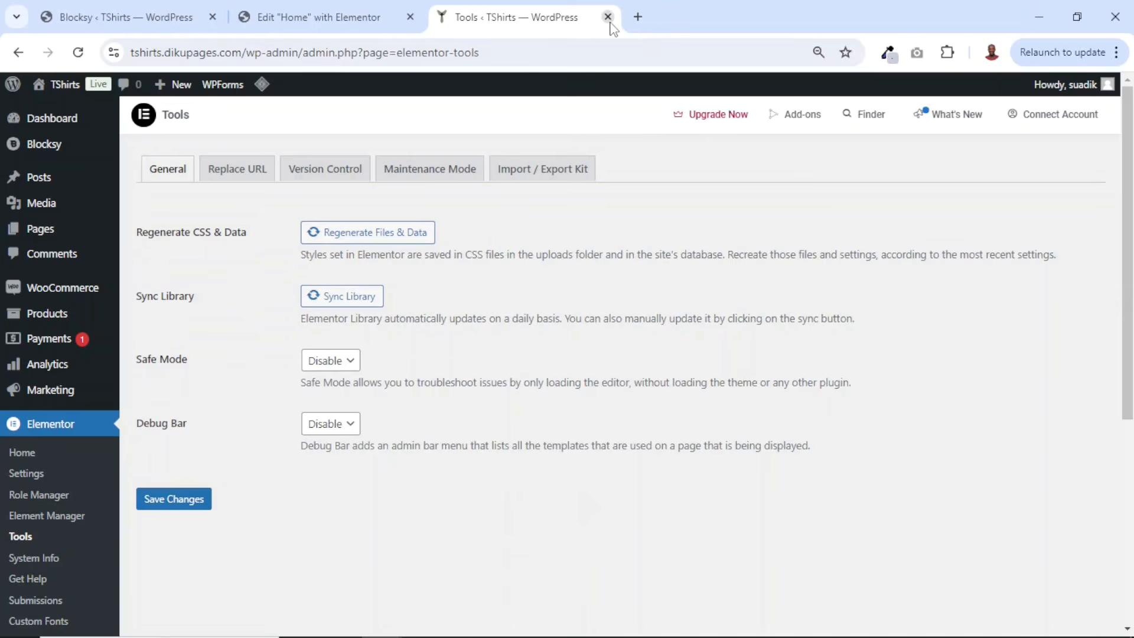
pyautogui.click(609, 20)
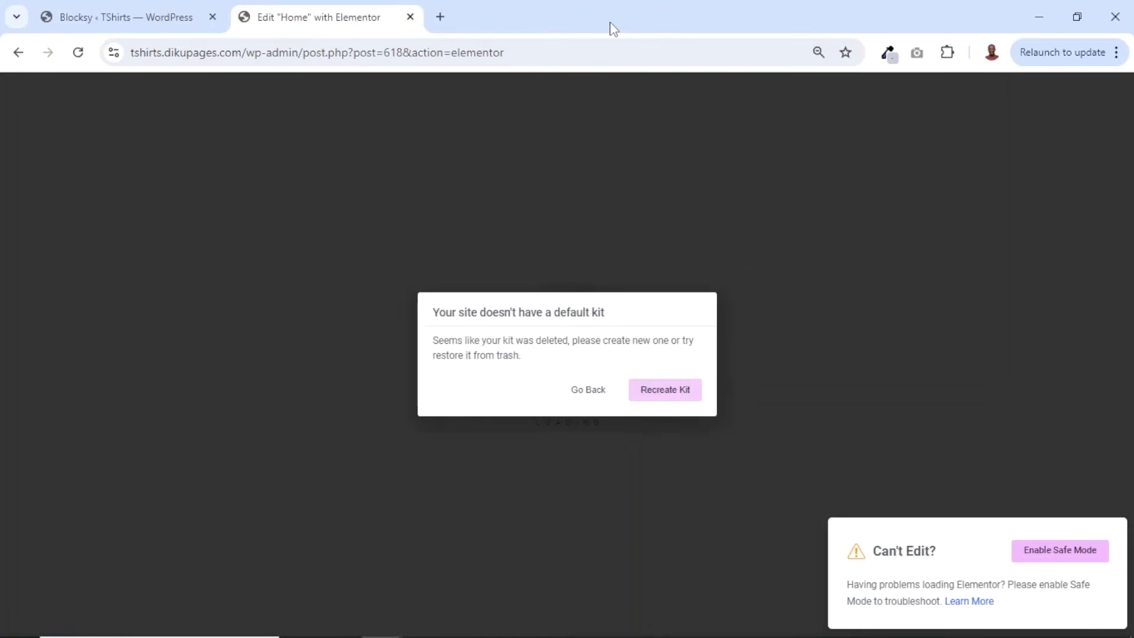
pyautogui.click(585, 390)
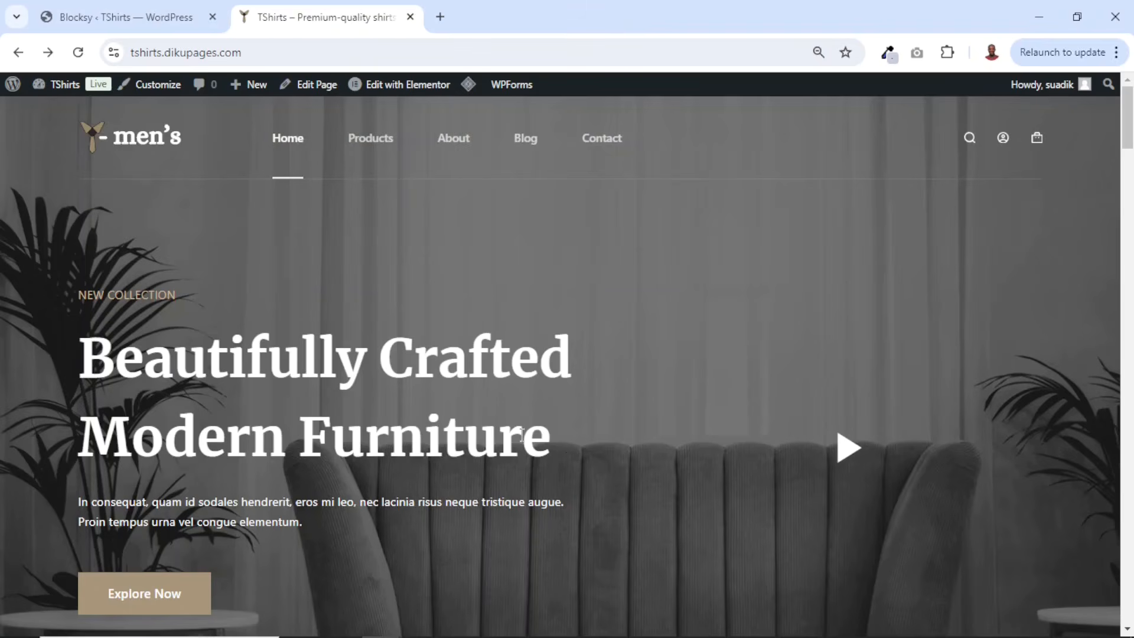
# - Open the homepage in Elementor and close the Structure panel
pyautogui.moveTo(410, 118)
pyautogui.click(413, 85)
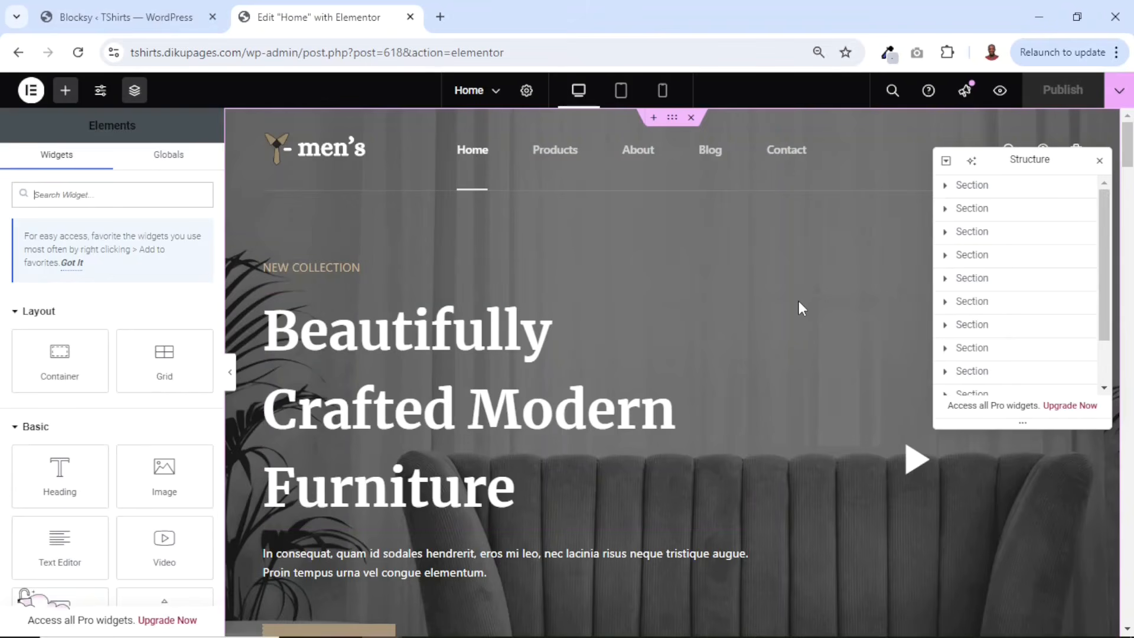
pyautogui.scroll(-15, 799, 303)
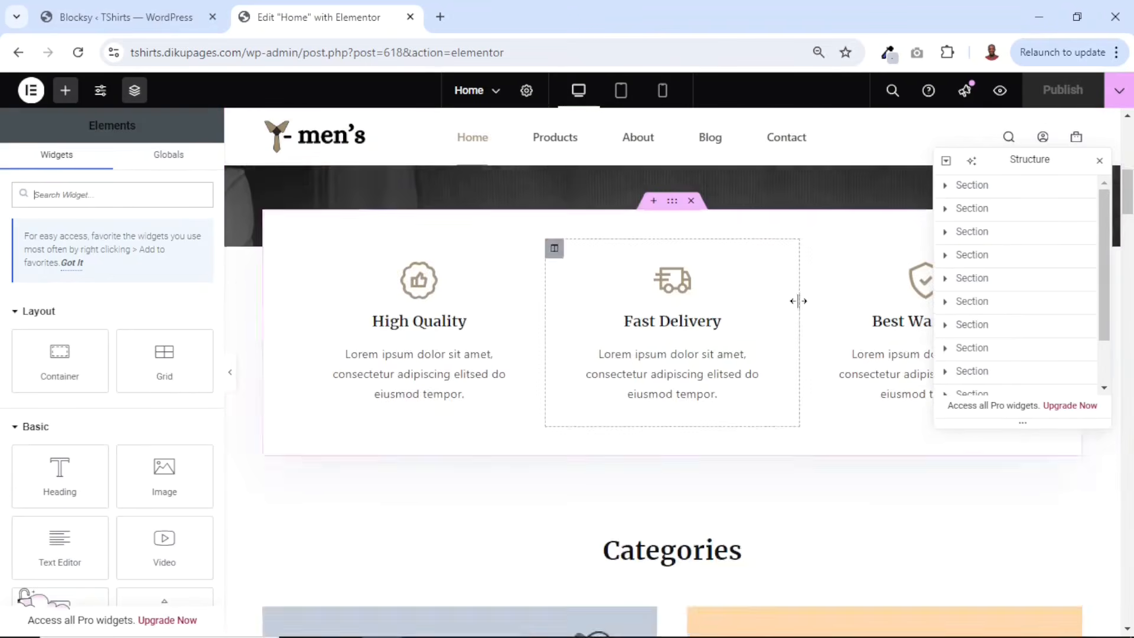
pyautogui.scroll(15, 801, 305)
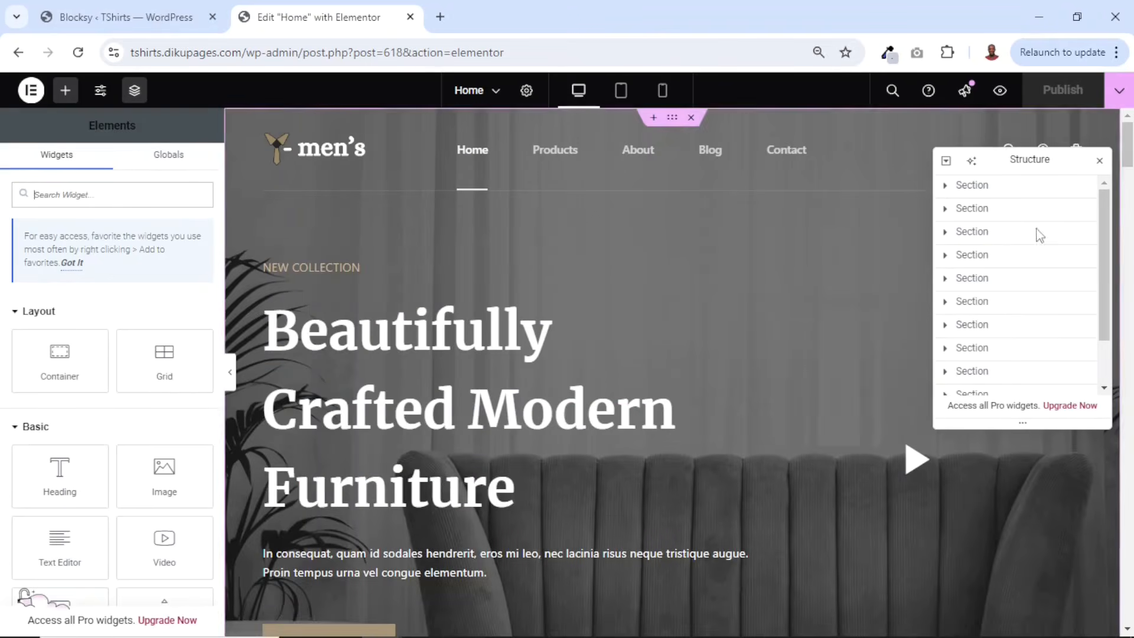
pyautogui.click(1099, 161)
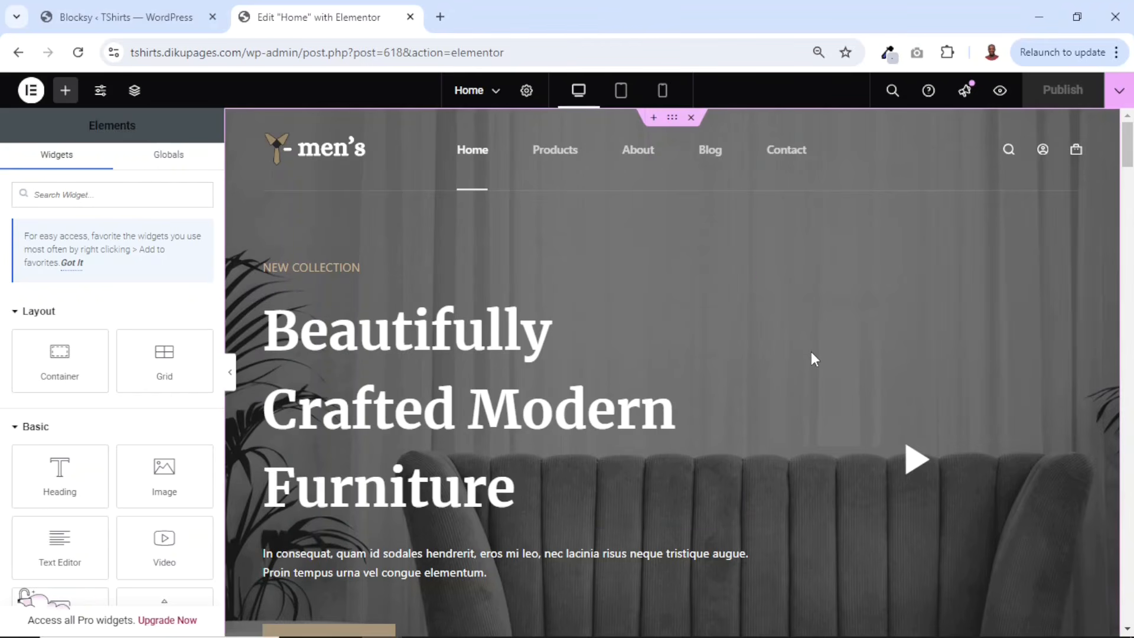
# - Add a Heading widget below the hero text and set its title to 'My New Text'
pyautogui.scroll(-7, 810, 354)
pyautogui.scroll(3, 521, 400)
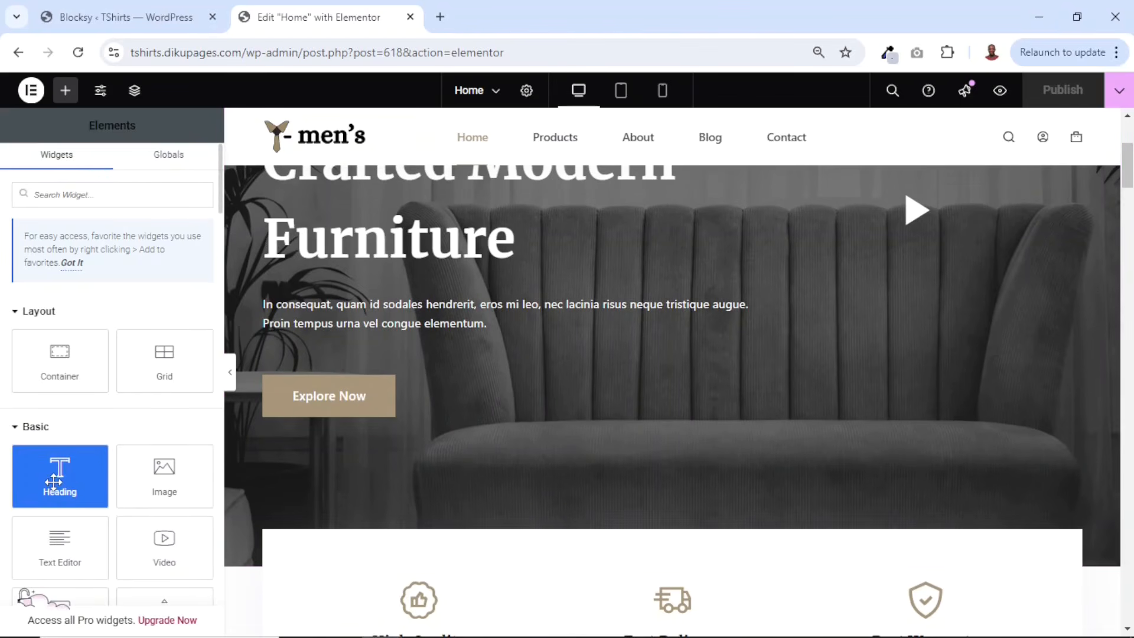
pyautogui.moveTo(61, 481); pyautogui.dragTo(474, 332)
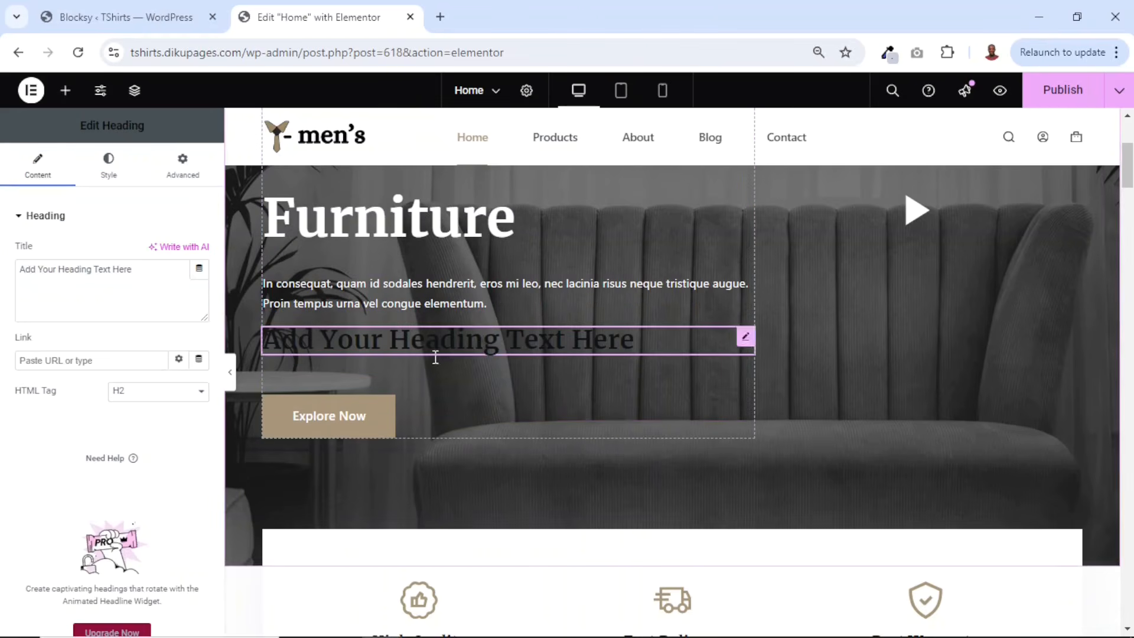
pyautogui.moveTo(167, 271); pyautogui.dragTo(3, 302)
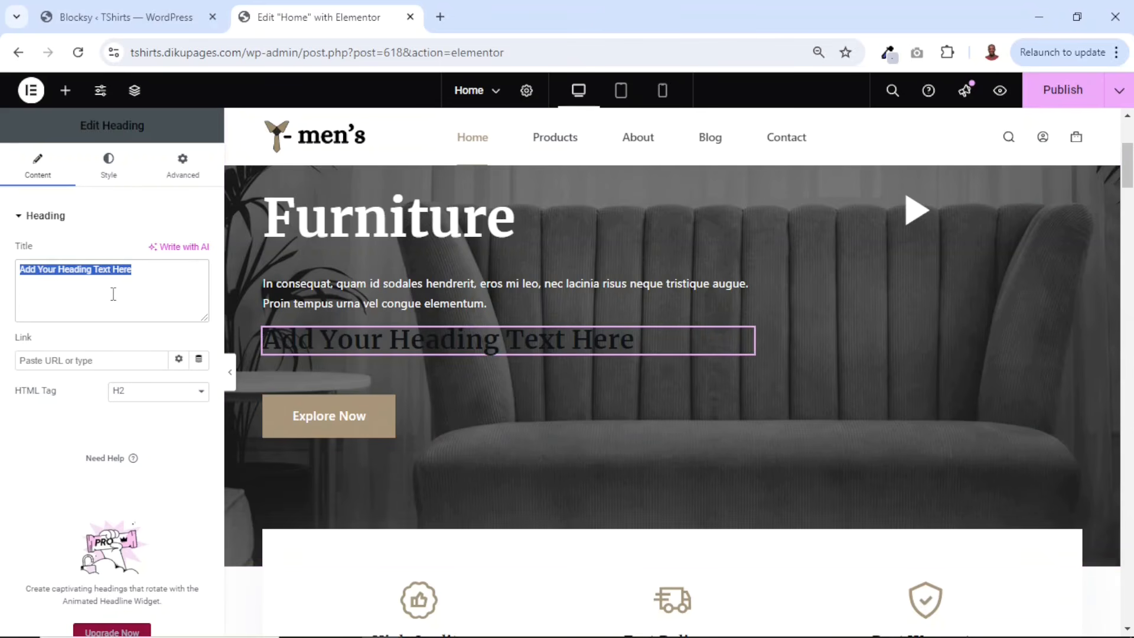
pyautogui.write('My New TEx')
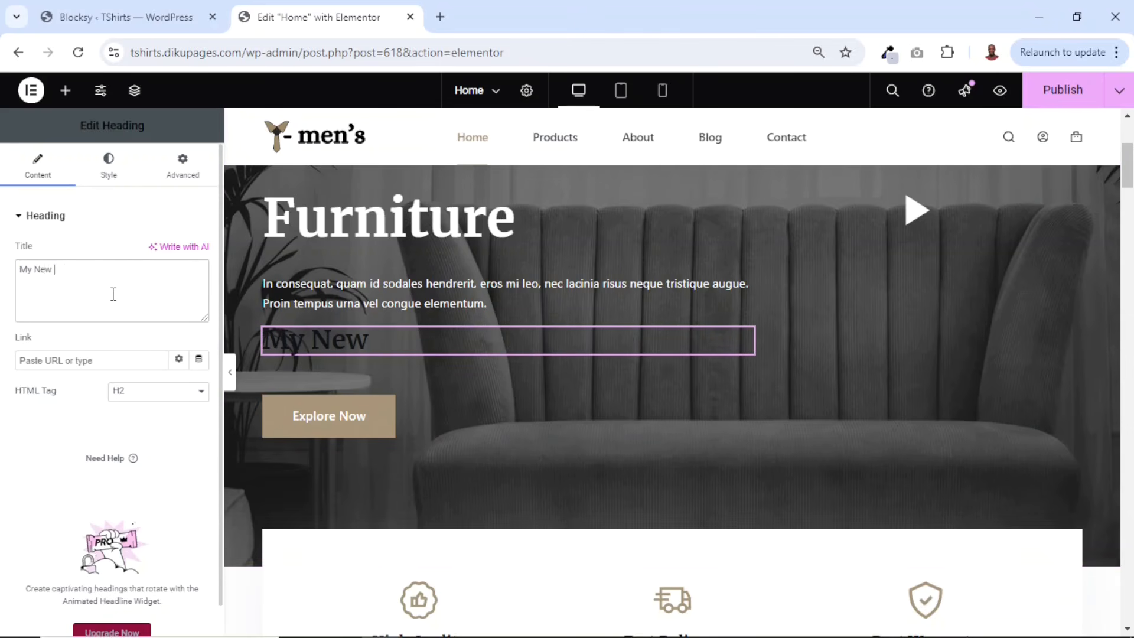
pyautogui.press('BackSpace')
pyautogui.write('ext')
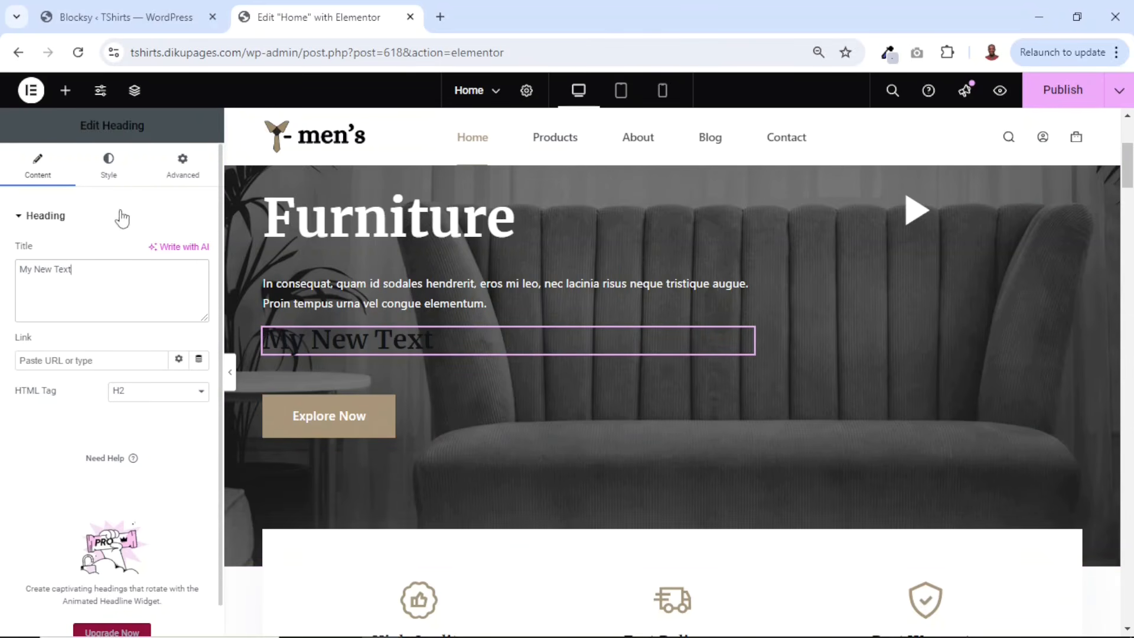
# - Set the heading's text color to Theme Palette Color 8 and its font size to 96 px
pyautogui.click(108, 172)
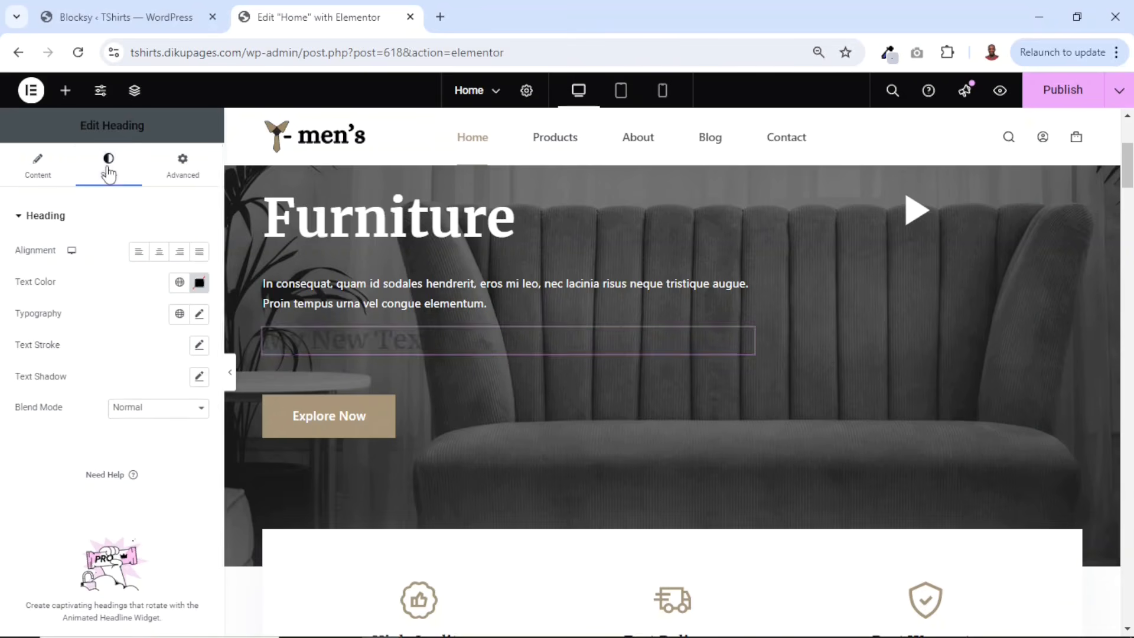
pyautogui.click(180, 282)
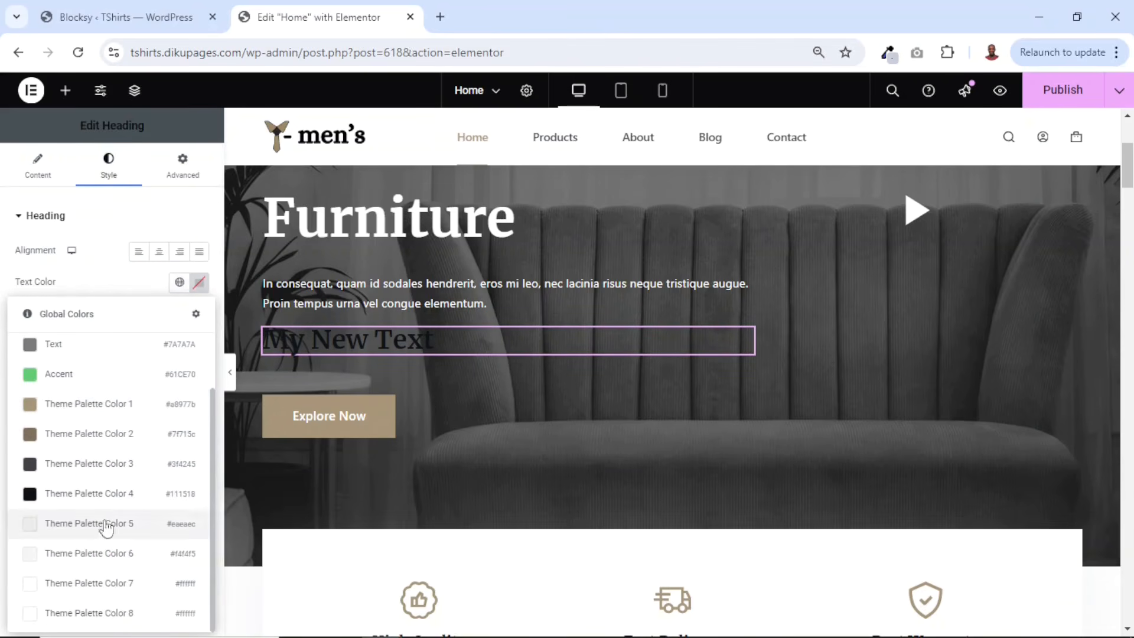
pyautogui.click(75, 614)
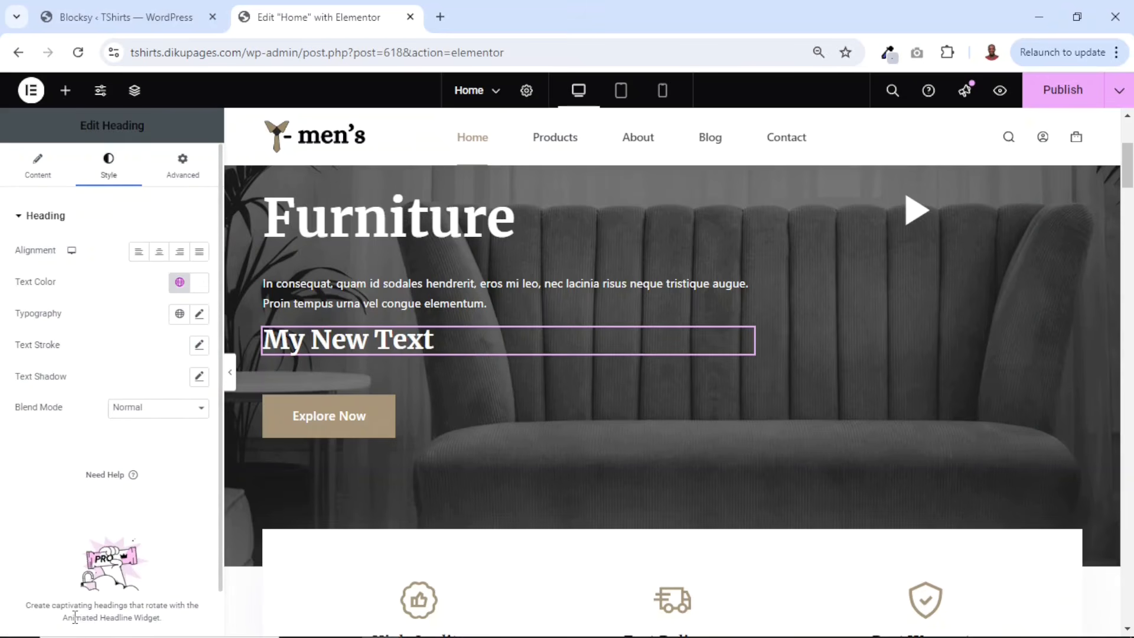
pyautogui.click(199, 313)
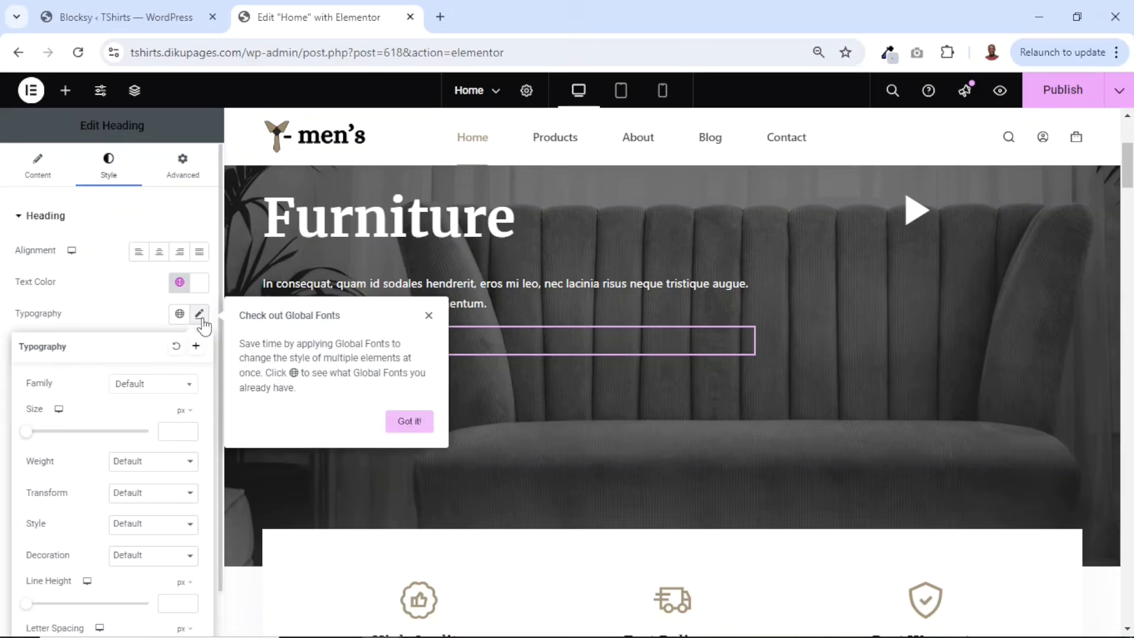
pyautogui.click(44, 431)
pyautogui.moveTo(36, 434); pyautogui.dragTo(81, 446)
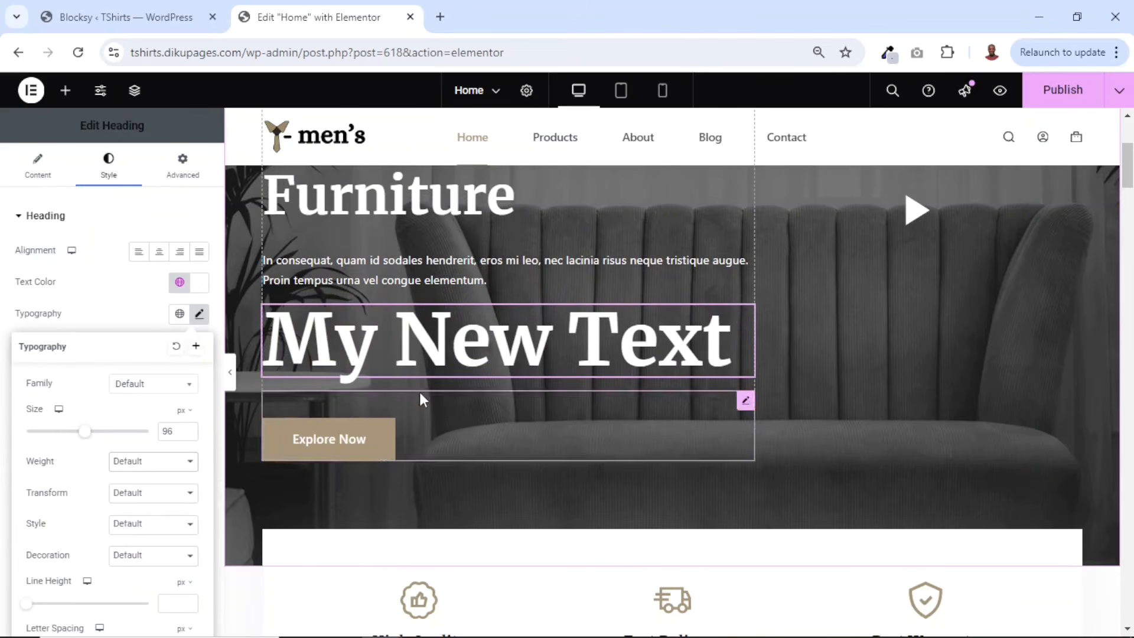
pyautogui.click(65, 93)
pyautogui.scroll(-3, 171, 501)
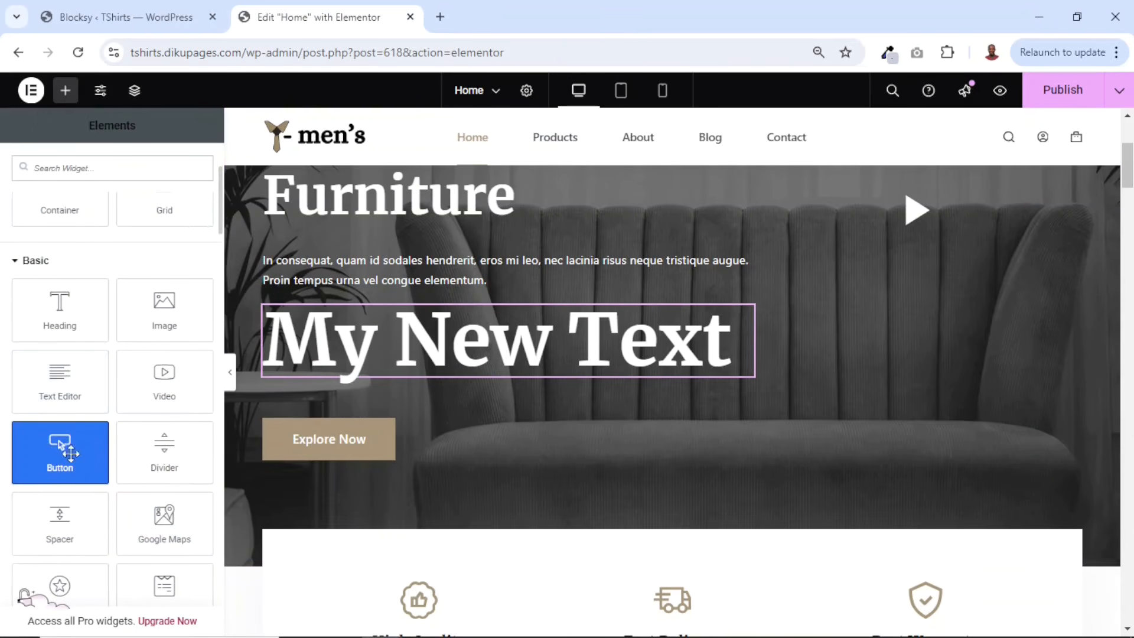
pyautogui.moveTo(69, 453); pyautogui.dragTo(443, 367)
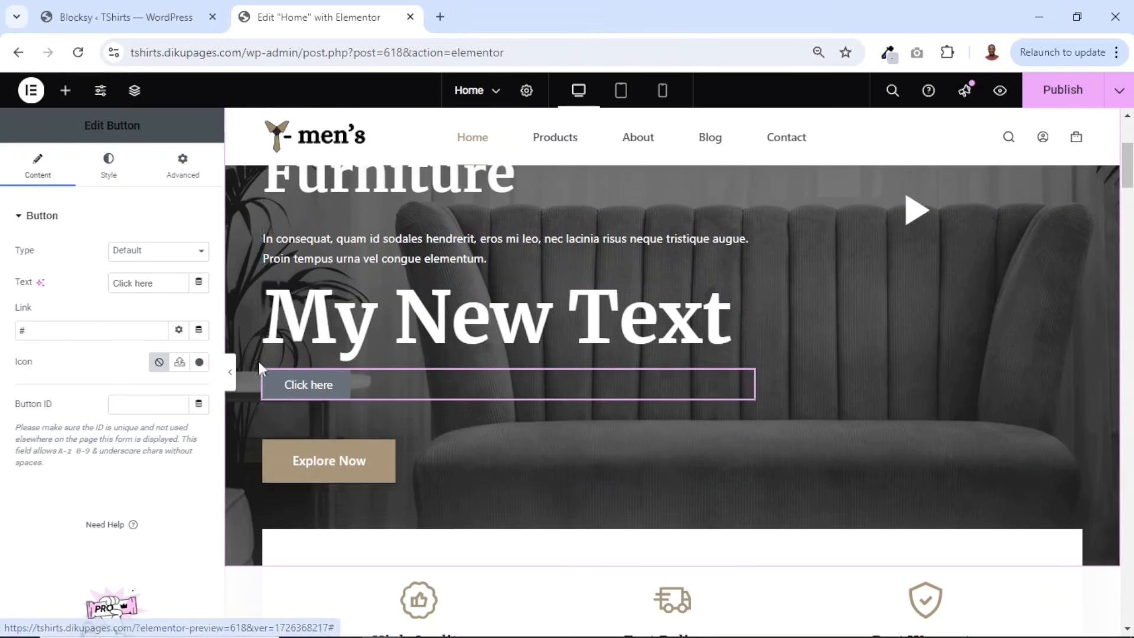
pyautogui.rightClick(311, 386)
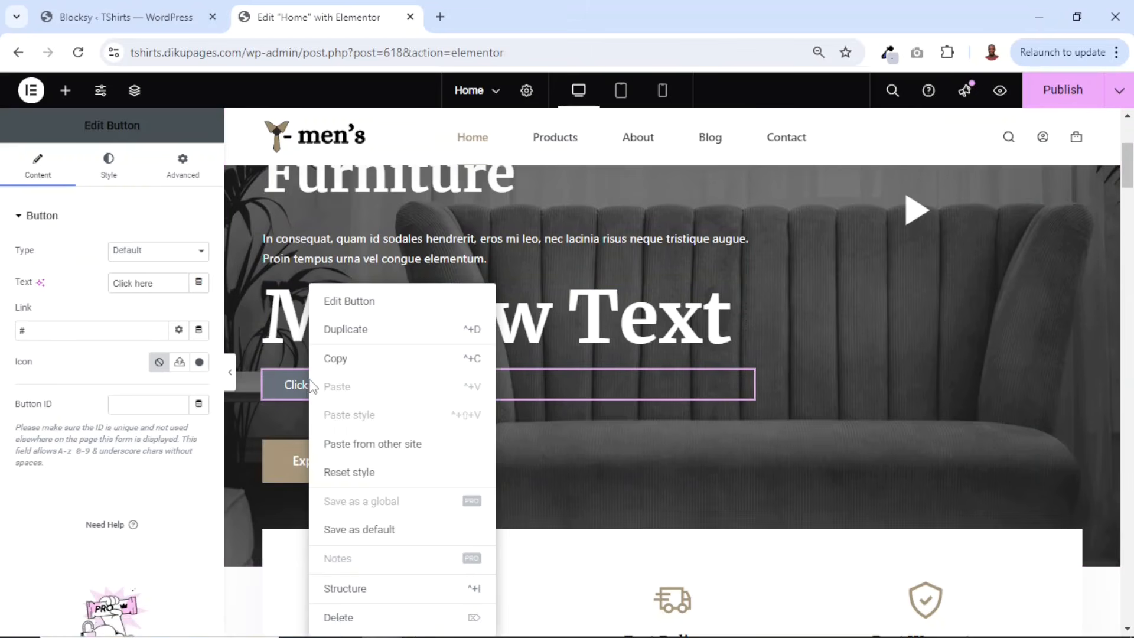
pyautogui.press('Delete')
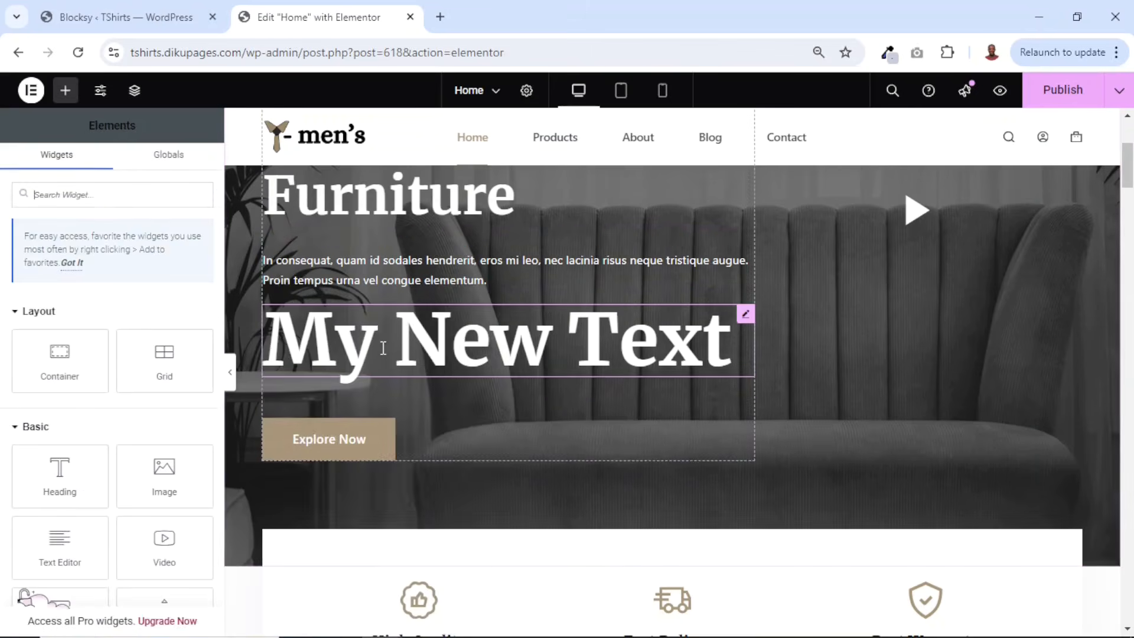
# - Delete the 'My New Text' heading from the hero section
pyautogui.rightClick(387, 342)
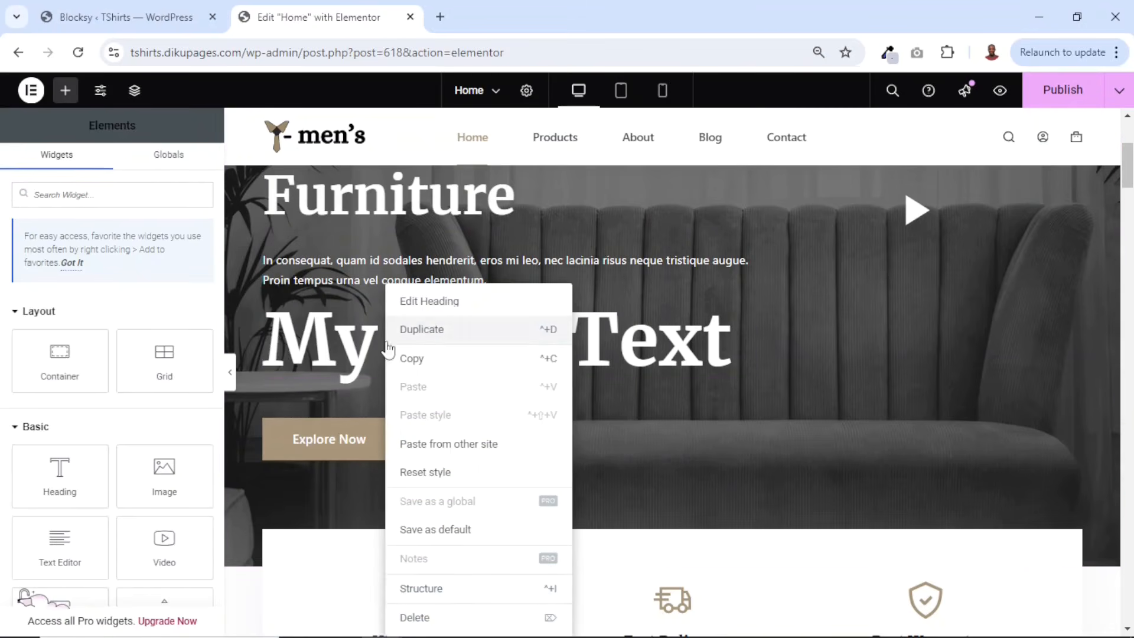
pyautogui.click(419, 617)
pyautogui.scroll(4, 493, 299)
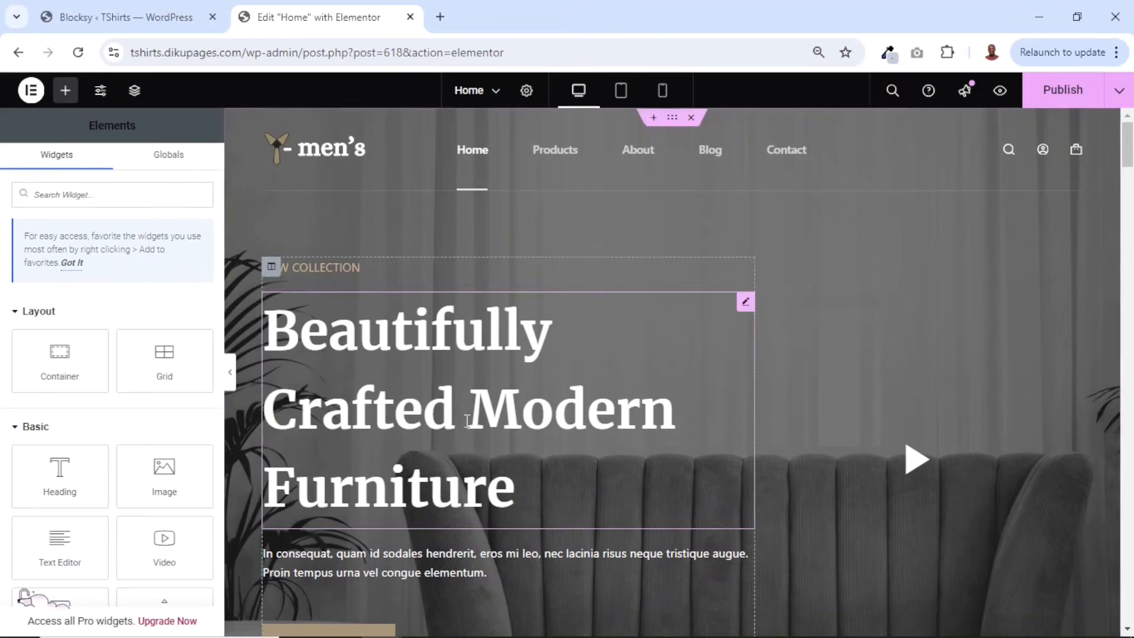
pyautogui.scroll(-10, 871, 373)
pyautogui.scroll(10, 871, 373)
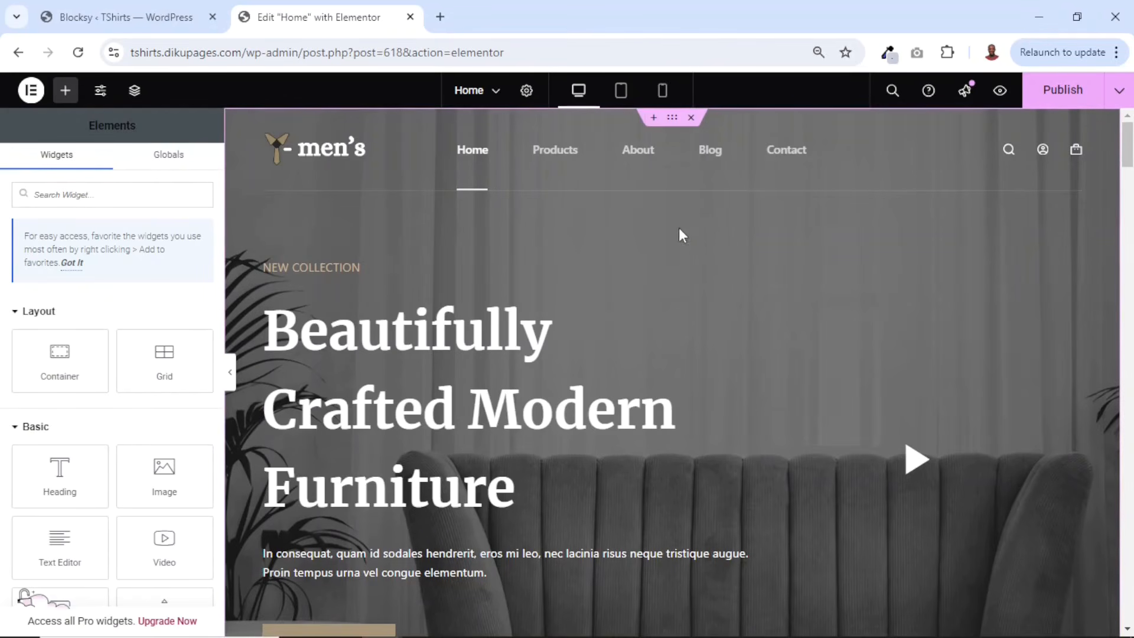
# - Open the Media Library in the WordPress dashboard tab and browse the existing images
pyautogui.click(126, 28)
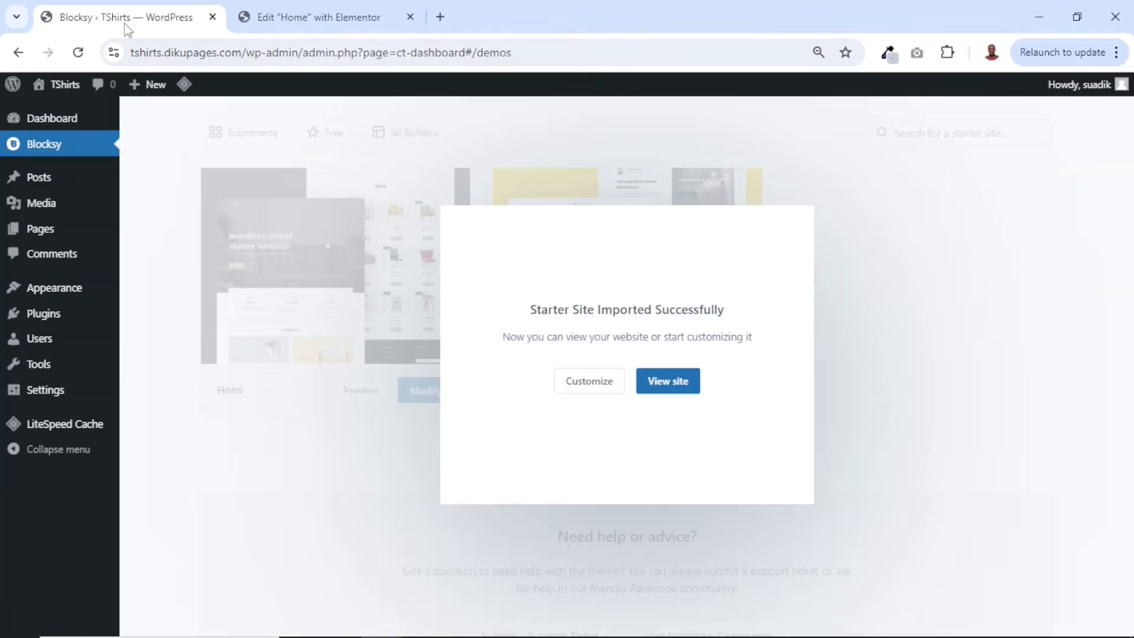
pyautogui.click(36, 202)
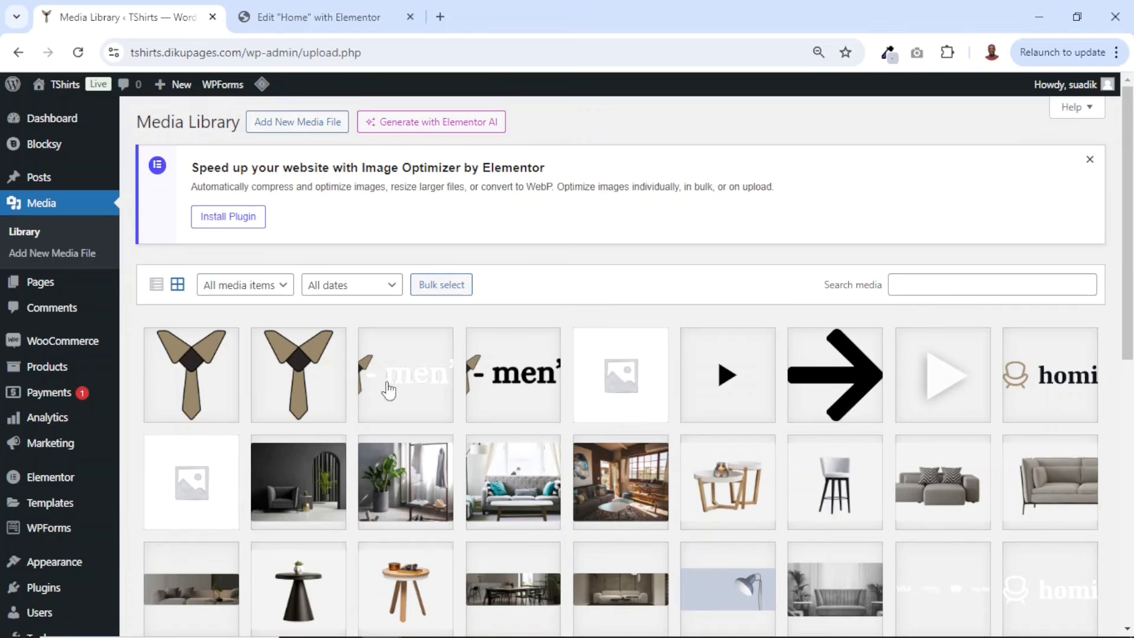
pyautogui.scroll(-10, 668, 435)
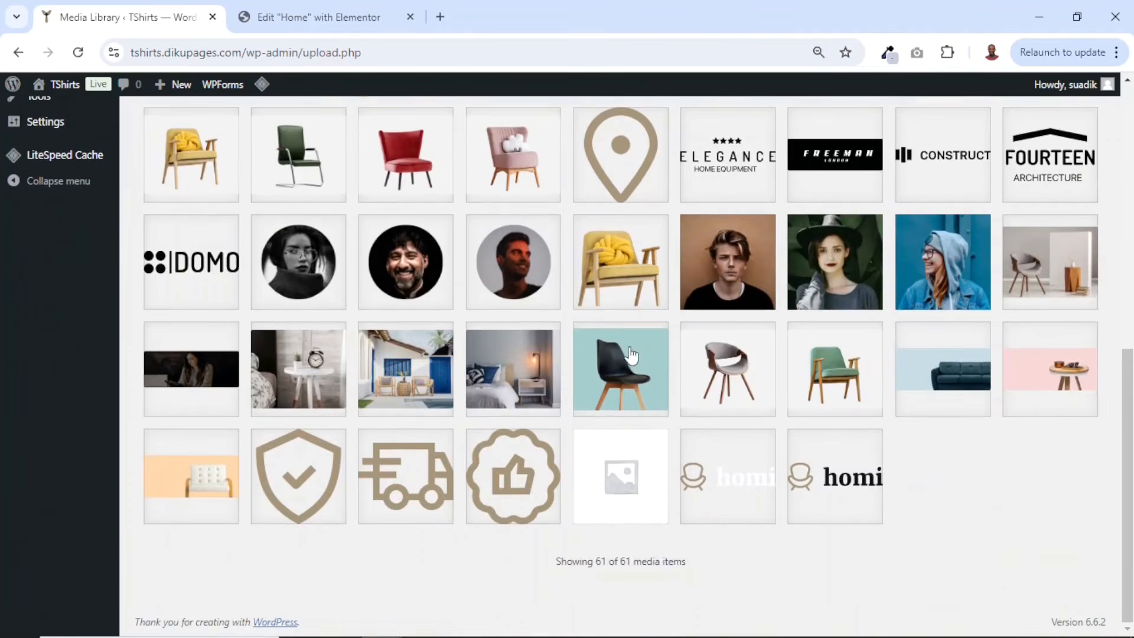
pyautogui.scroll(10, 789, 334)
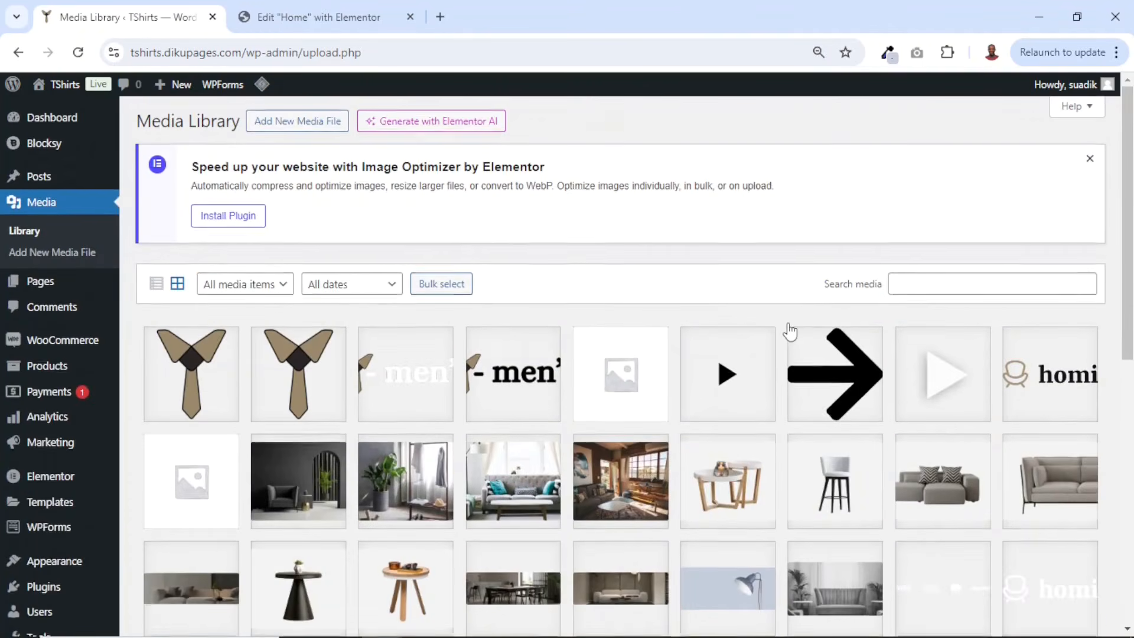
pyautogui.scroll(-9, 789, 332)
pyautogui.scroll(10, 789, 331)
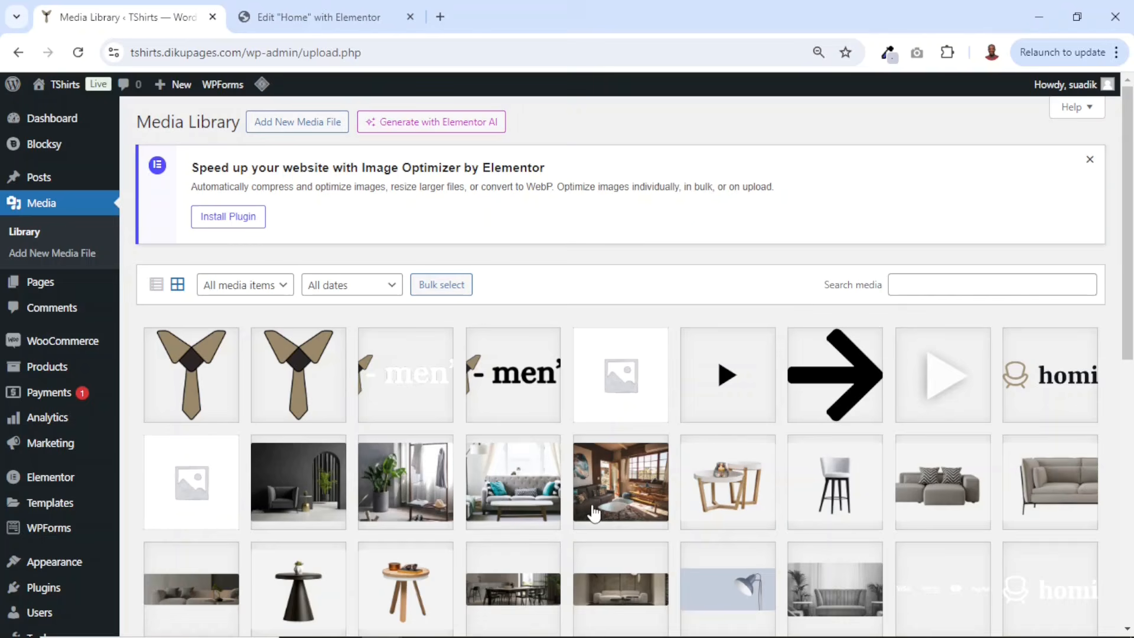
# - Upload the cat-dress-shirt, cat-hoodie, cat-polo-shirt, cat-tshirt, hero, inner-hero-bg, new-arrival-image and tshirt images from Downloads\tshirts, then return to Elementor
pyautogui.hotkey('alt', 'Tab')
pyautogui.click(596, 353)
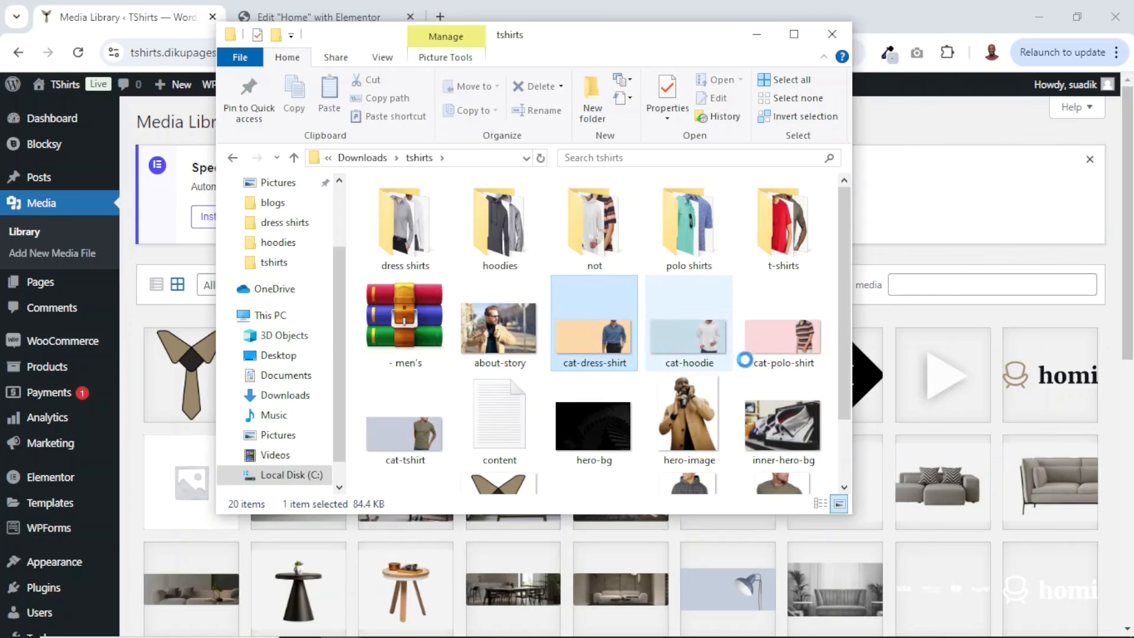
pyautogui.keyDown('ctrl'); pyautogui.click(779, 361); pyautogui.keyUp('ctrl')
pyautogui.keyDown('ctrl'); pyautogui.click(792, 423); pyautogui.keyUp('ctrl')
pyautogui.keyDown('ctrl'); pyautogui.click(690, 427); pyautogui.keyUp('ctrl')
pyautogui.keyDown('ctrl'); pyautogui.click(590, 427); pyautogui.keyUp('ctrl')
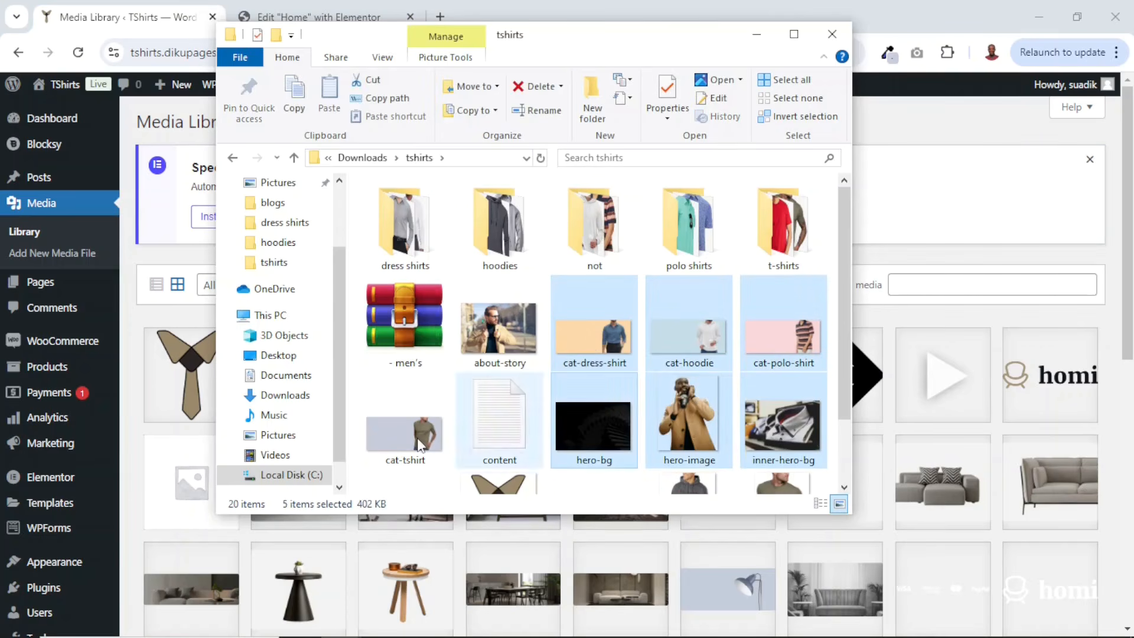
pyautogui.keyDown('ctrl'); pyautogui.click(414, 431); pyautogui.keyUp('ctrl')
pyautogui.scroll(-2, 688, 429)
pyautogui.keyDown('ctrl'); pyautogui.click(690, 426); pyautogui.keyUp('ctrl')
pyautogui.keyDown('ctrl'); pyautogui.click(798, 421); pyautogui.keyUp('ctrl')
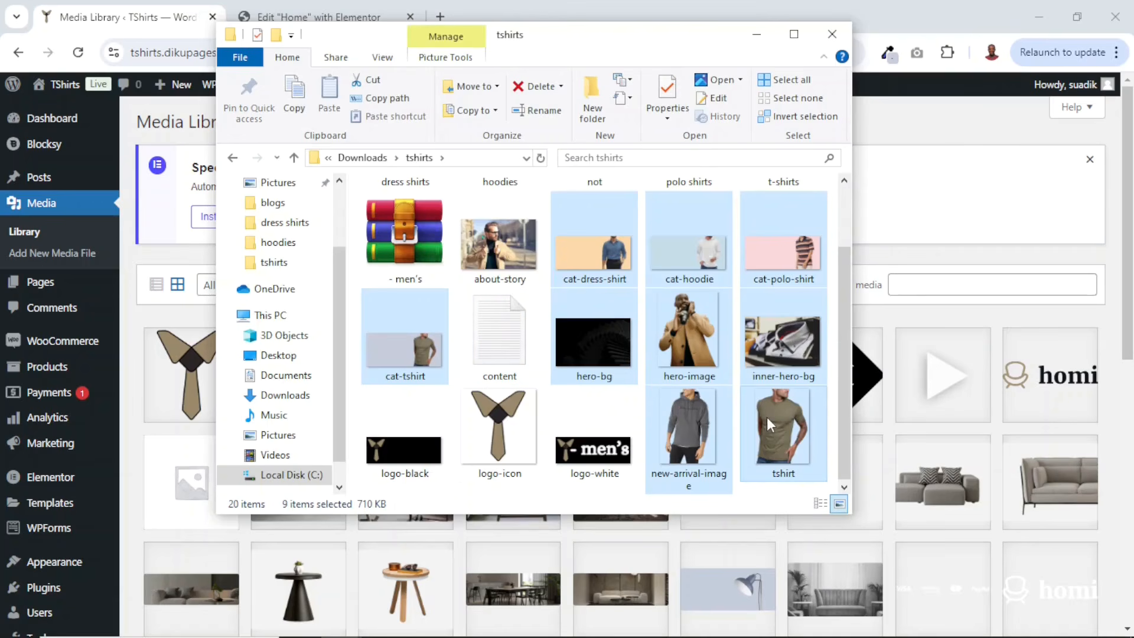
pyautogui.moveTo(767, 417); pyautogui.dragTo(1010, 488)
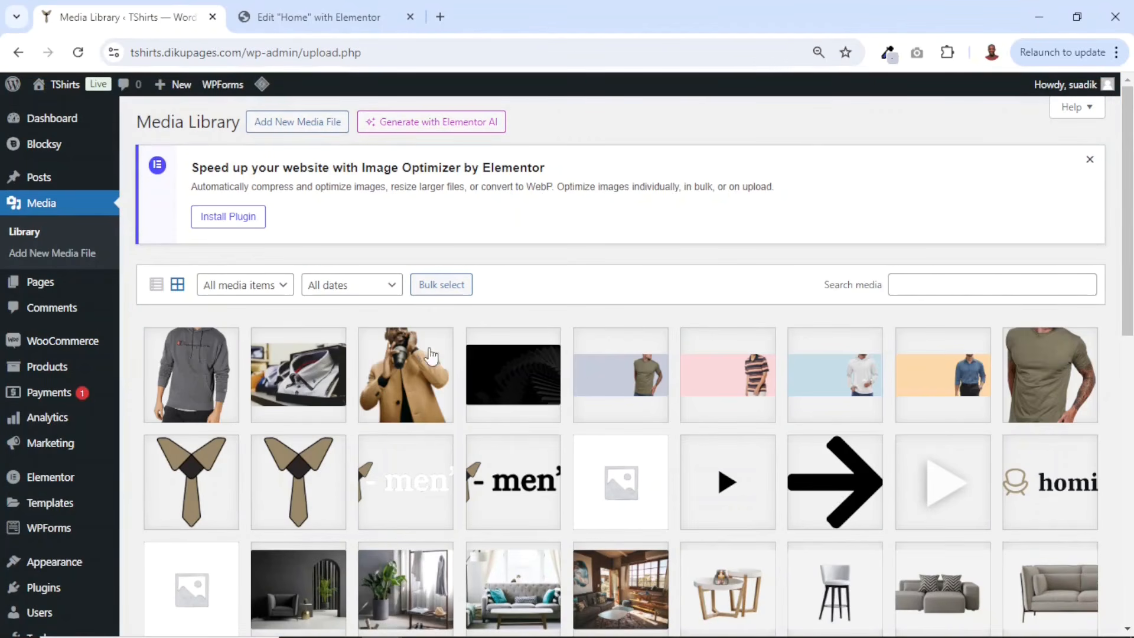
pyautogui.click(307, 18)
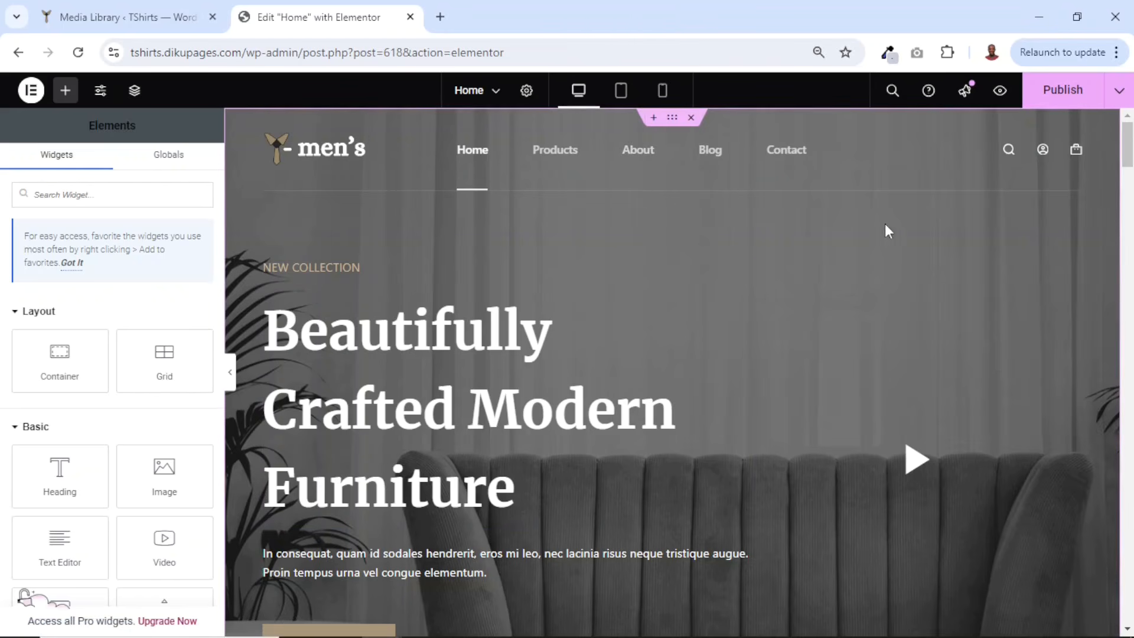
# - Set the hero section's background image to hero-bg from the media library
pyautogui.rightClick(835, 226)
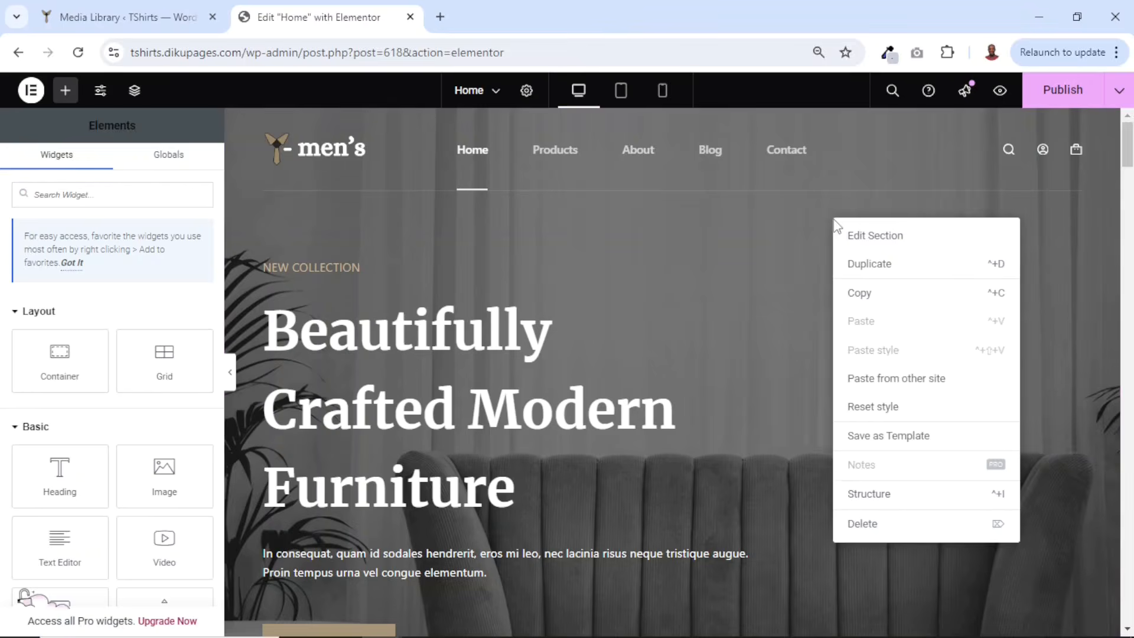
pyautogui.click(889, 237)
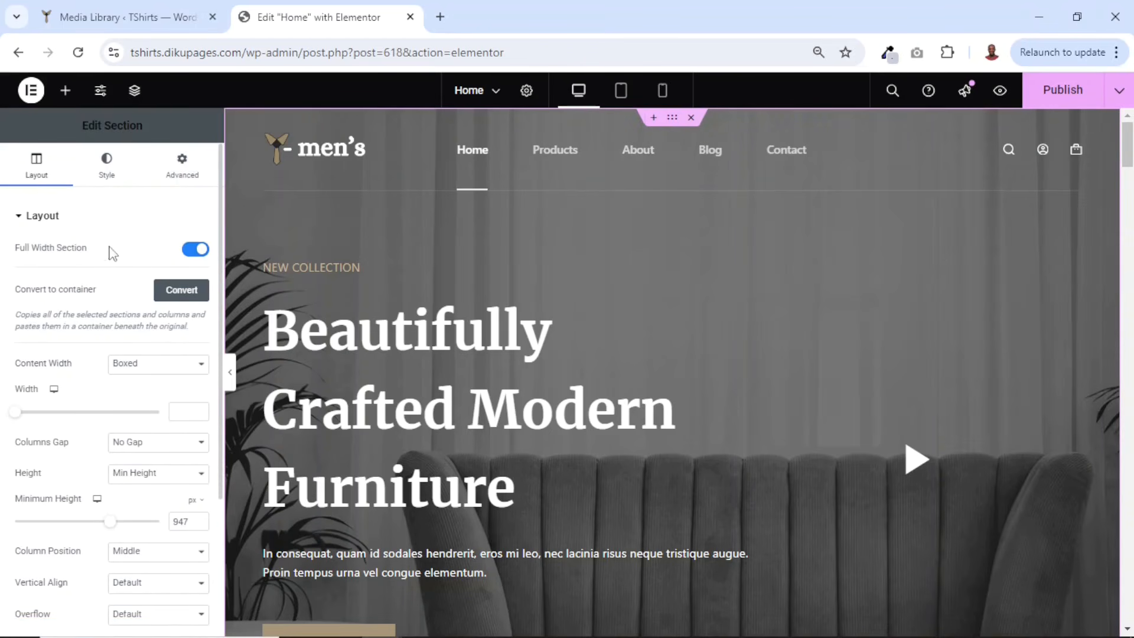
pyautogui.click(114, 176)
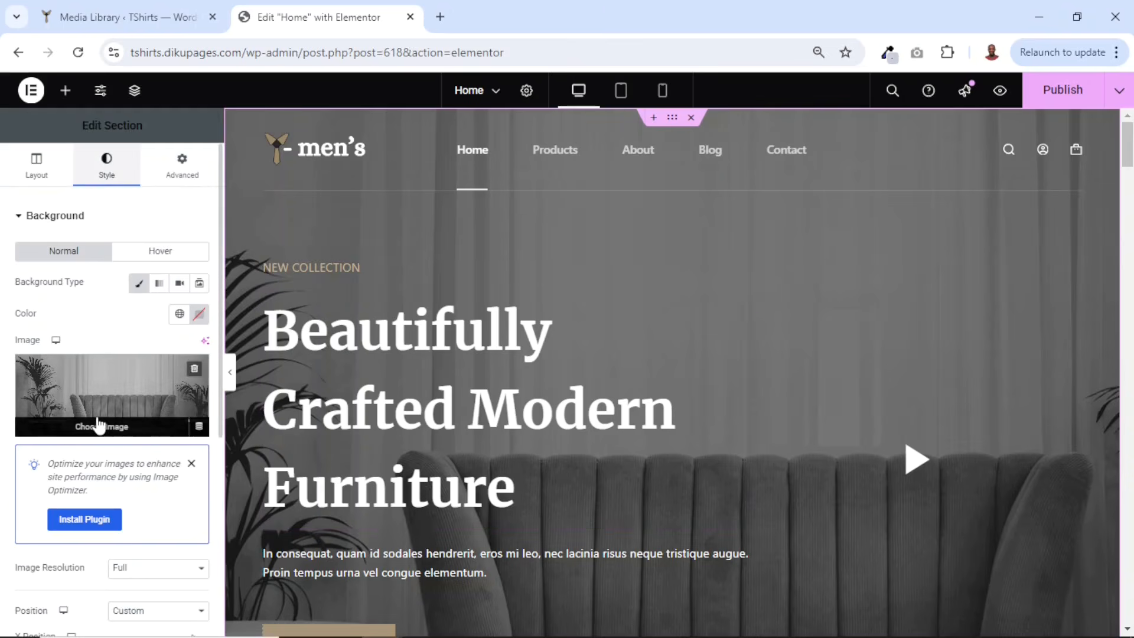
pyautogui.click(98, 433)
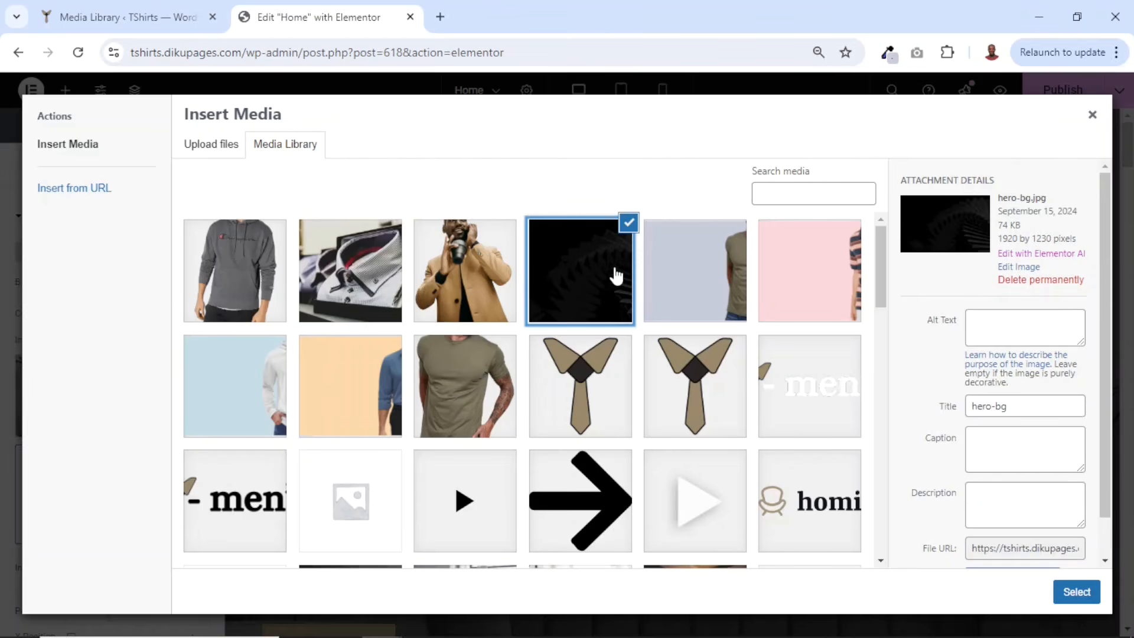
pyautogui.click(1080, 600)
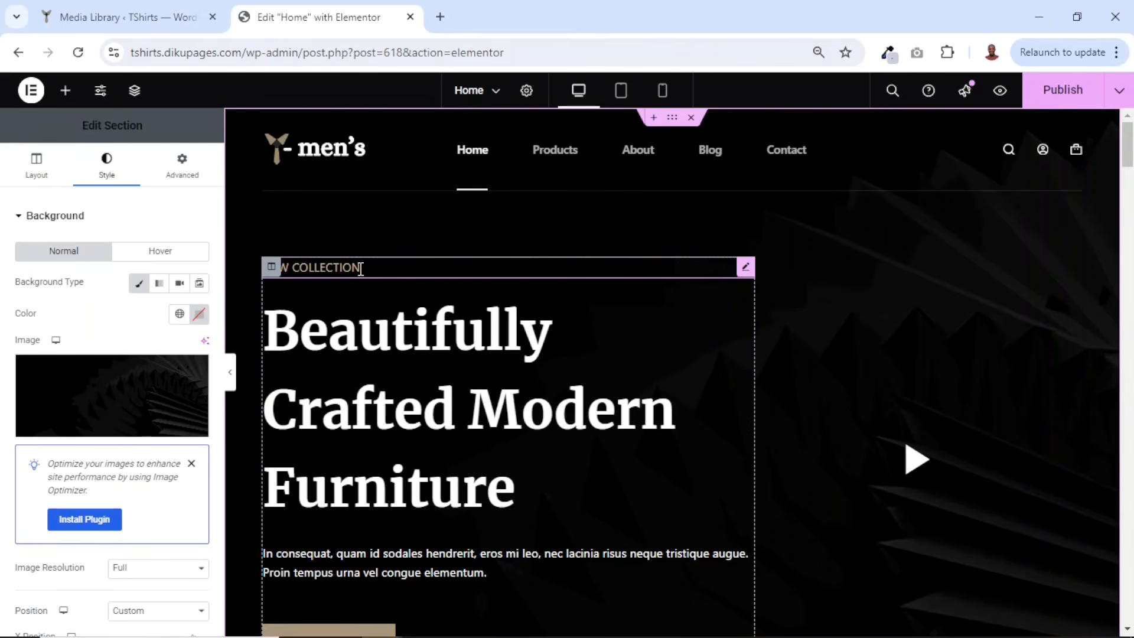
# - Change the hero's small label text from NEW COLLECTION to WELCOME TO Y-MEN'S
pyautogui.click(325, 269)
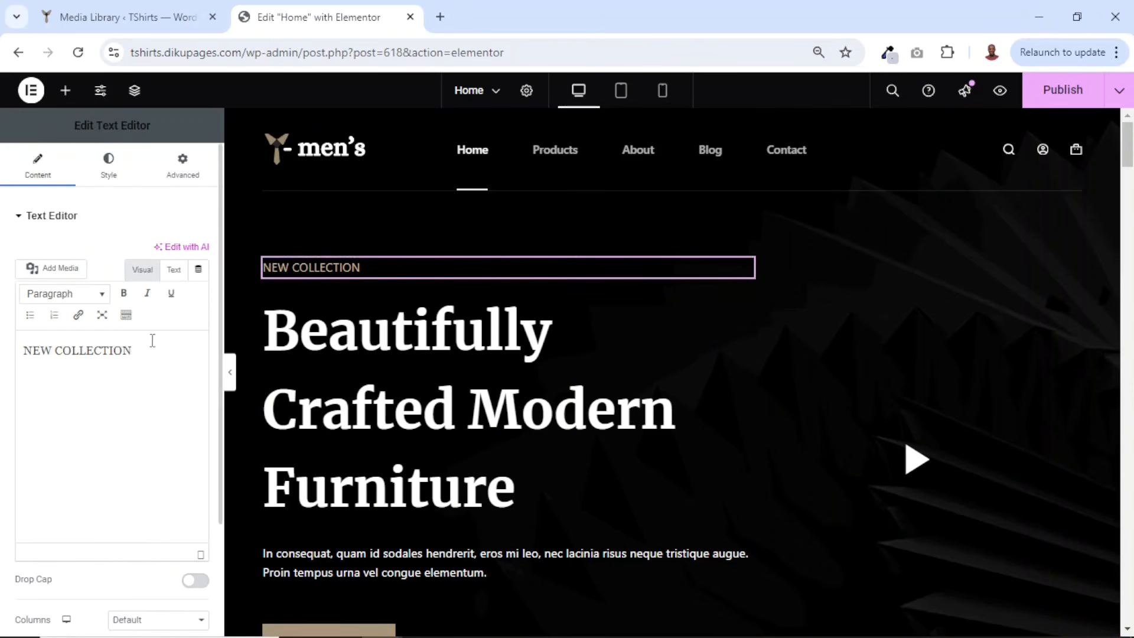
pyautogui.moveTo(147, 349); pyautogui.dragTo(1, 362)
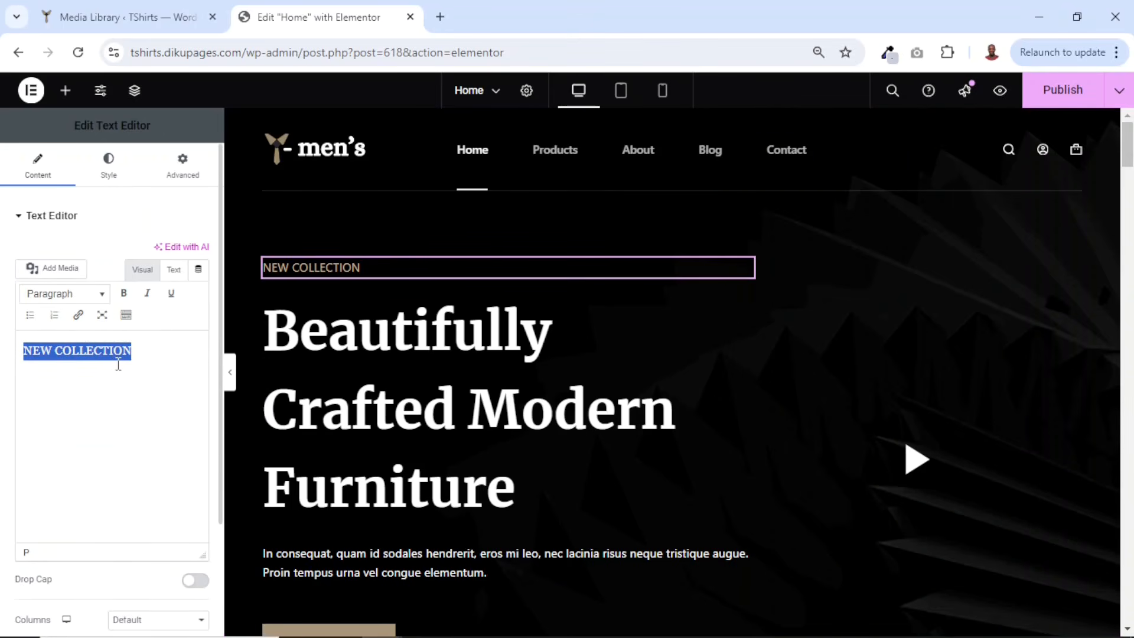
pyautogui.write('WELCOME')
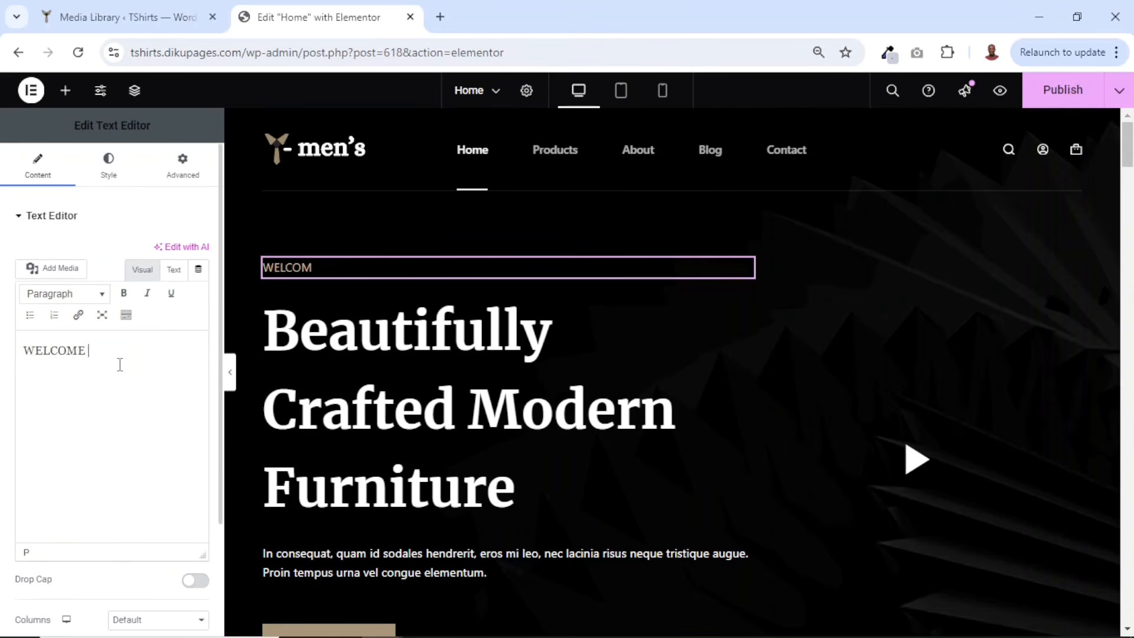
pyautogui.write(" TO Y-MEN'S")
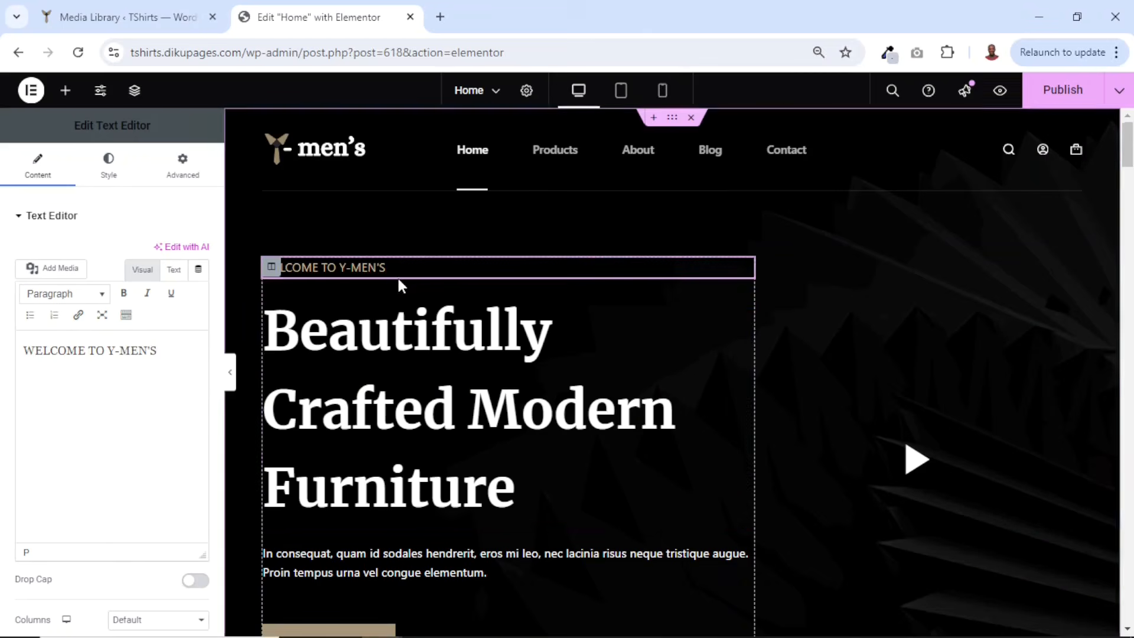
# - Replace the hero heading with 'Premium-Quality Shirts that Combine Comfort'
pyautogui.click(401, 416)
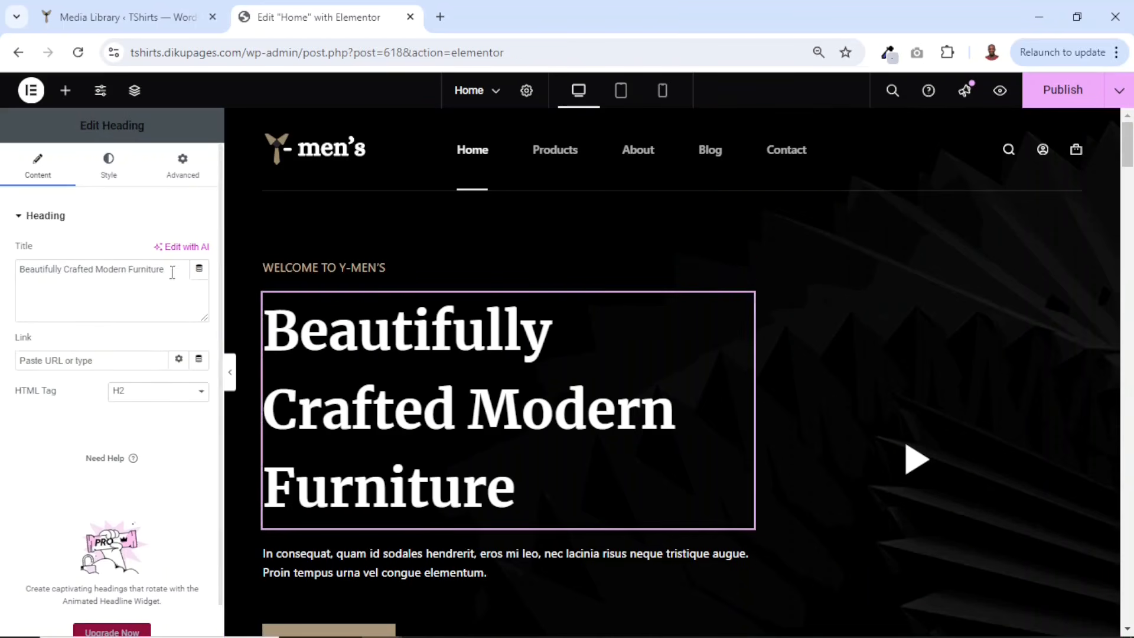
pyautogui.moveTo(167, 269); pyautogui.dragTo(3, 284)
pyautogui.write('Premium-Quality Shirts that Combine Comfort')
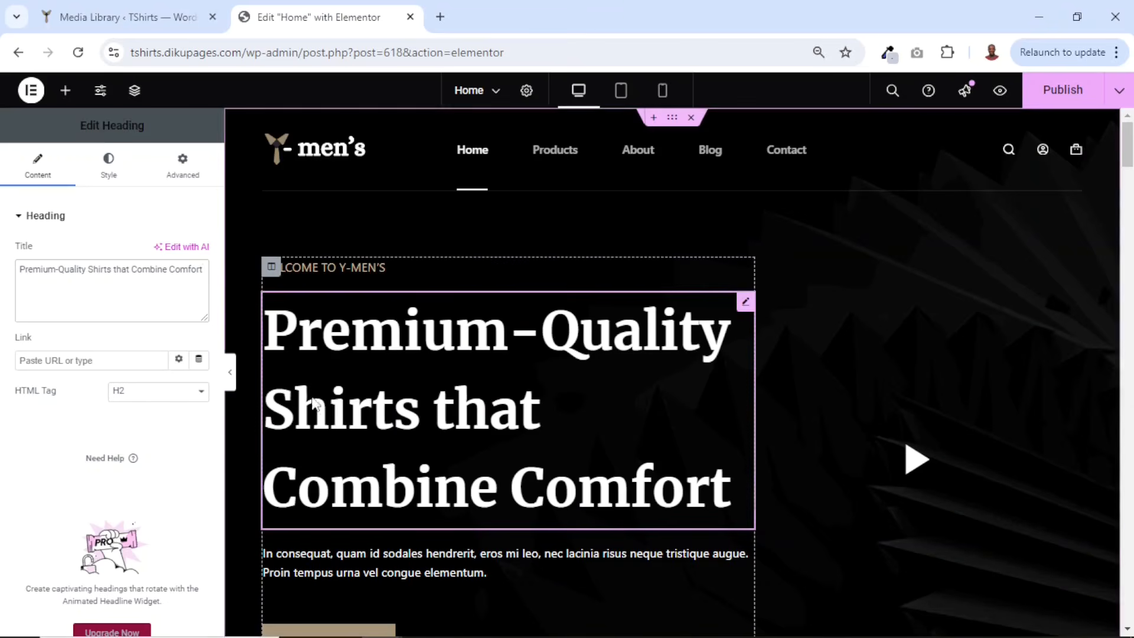
# - Replace the hero paragraph with 'Elevate your wardrobe with our wide range of premium-quality shirts that combine comfort, durability, and timeless fashion.!'
pyautogui.scroll(-1, 470, 413)
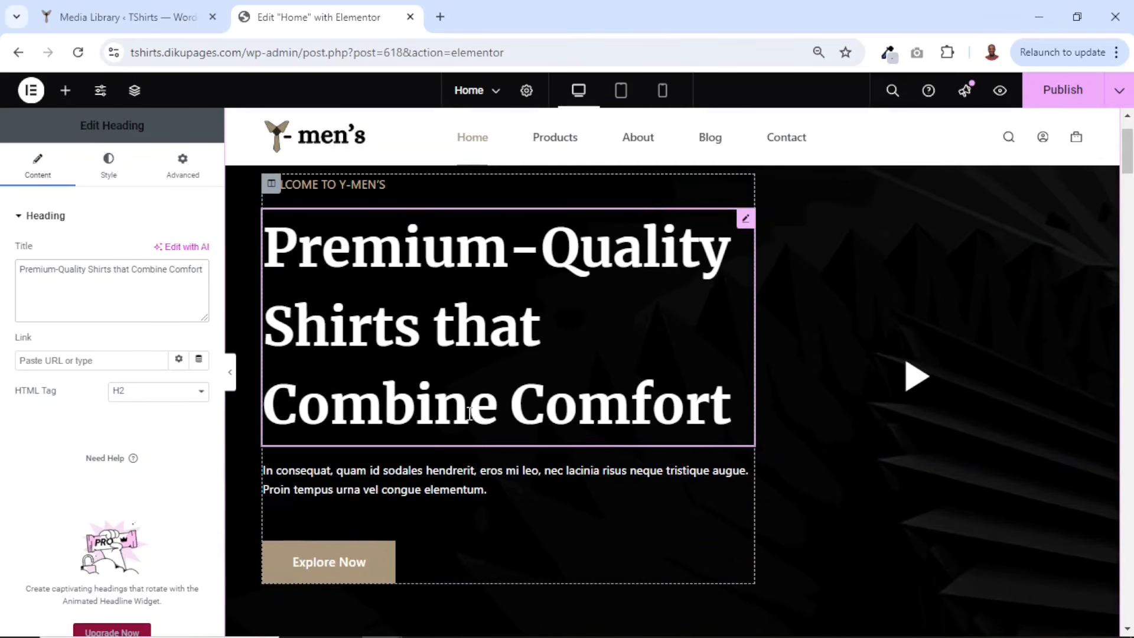
pyautogui.click(367, 478)
pyautogui.moveTo(116, 431); pyautogui.dragTo(2, 295)
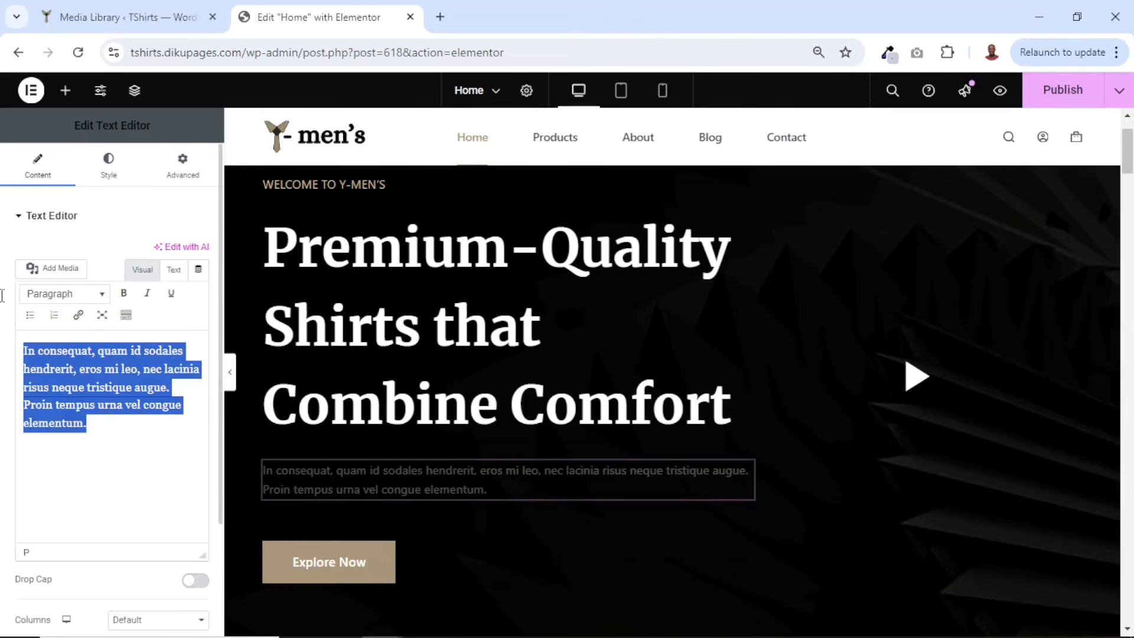
pyautogui.press('BackSpace')
pyautogui.write('Elevate your wardrobe with our wide range of premium-quality shirts that combine comfort, durability, and timeless fashion.!')
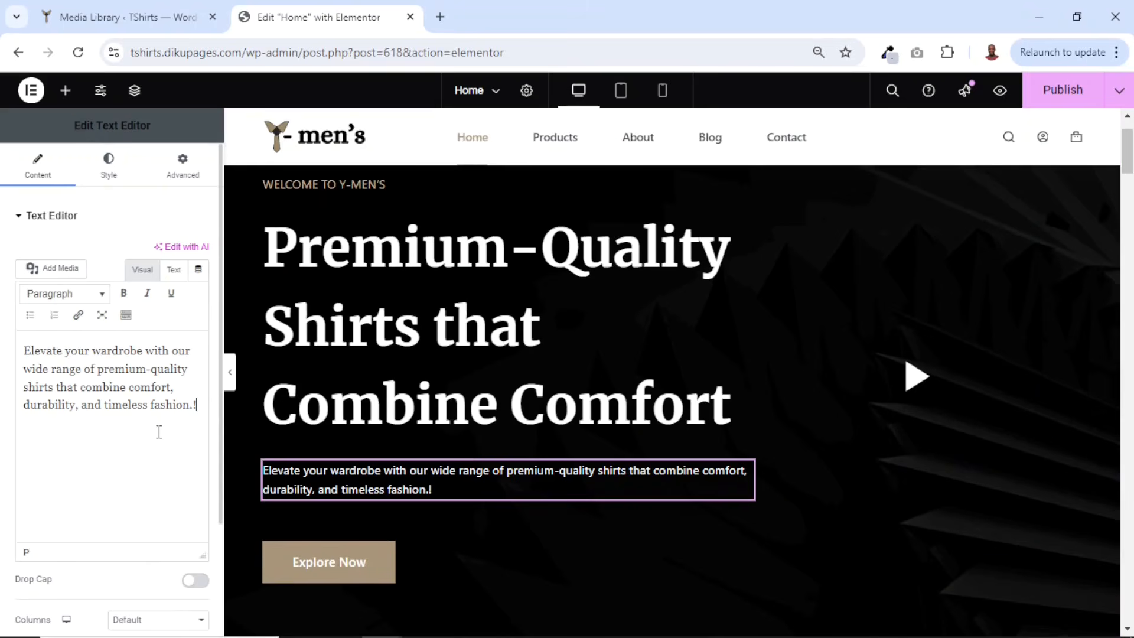
# - Change the hero button text to Shop Now and link the button to the Shop page
pyautogui.click(334, 566)
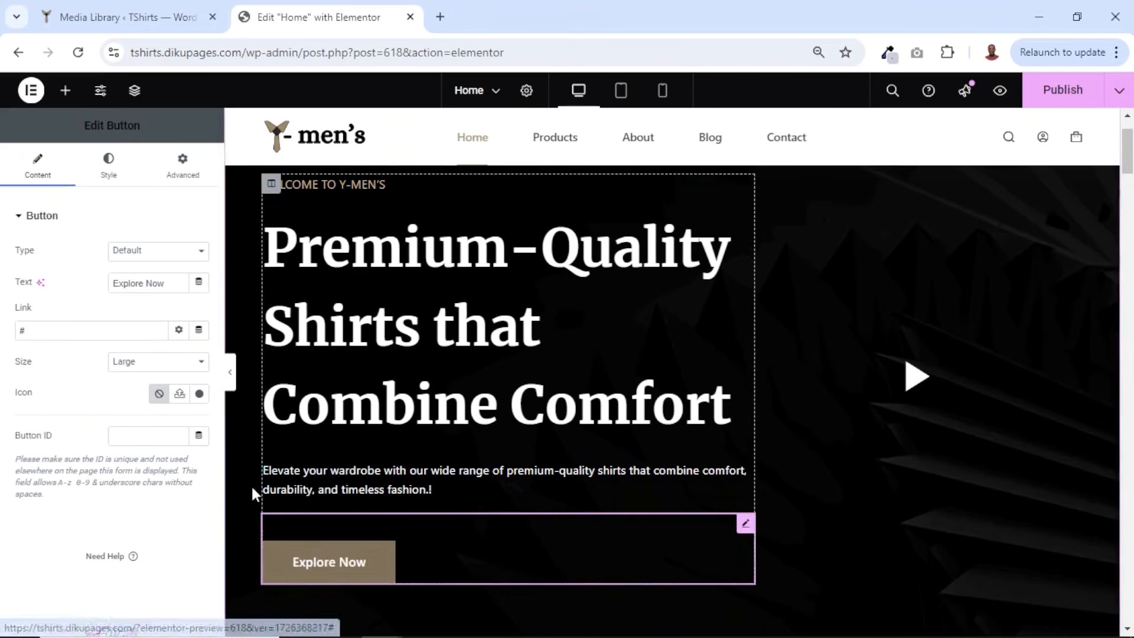
pyautogui.moveTo(172, 282); pyautogui.dragTo(44, 286)
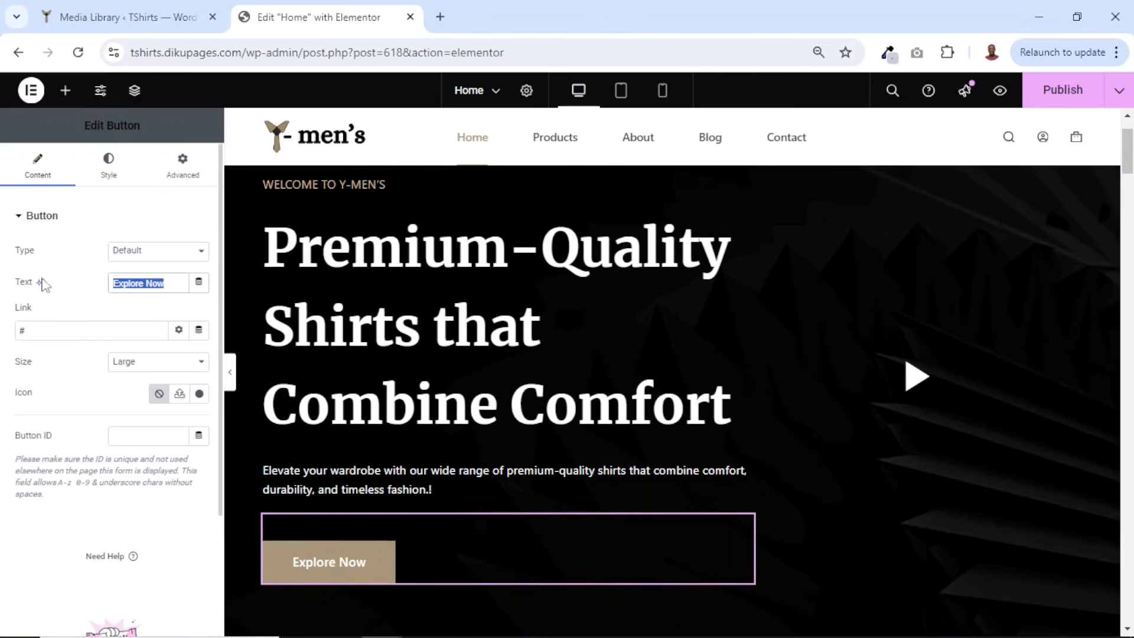
pyautogui.write('Sho')
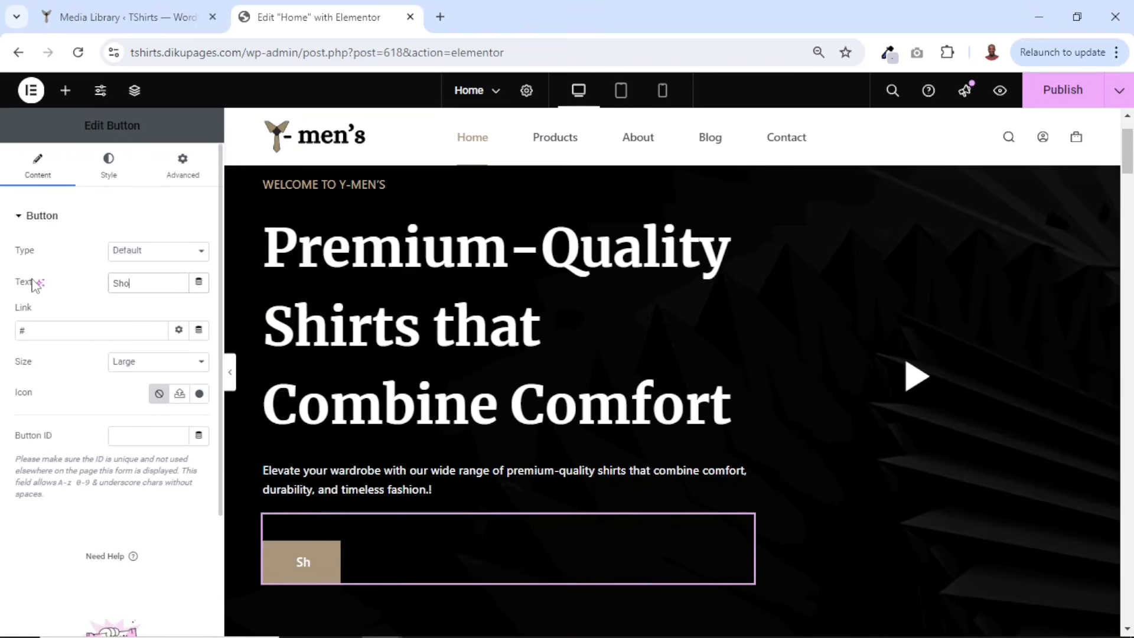
pyautogui.write('p Now')
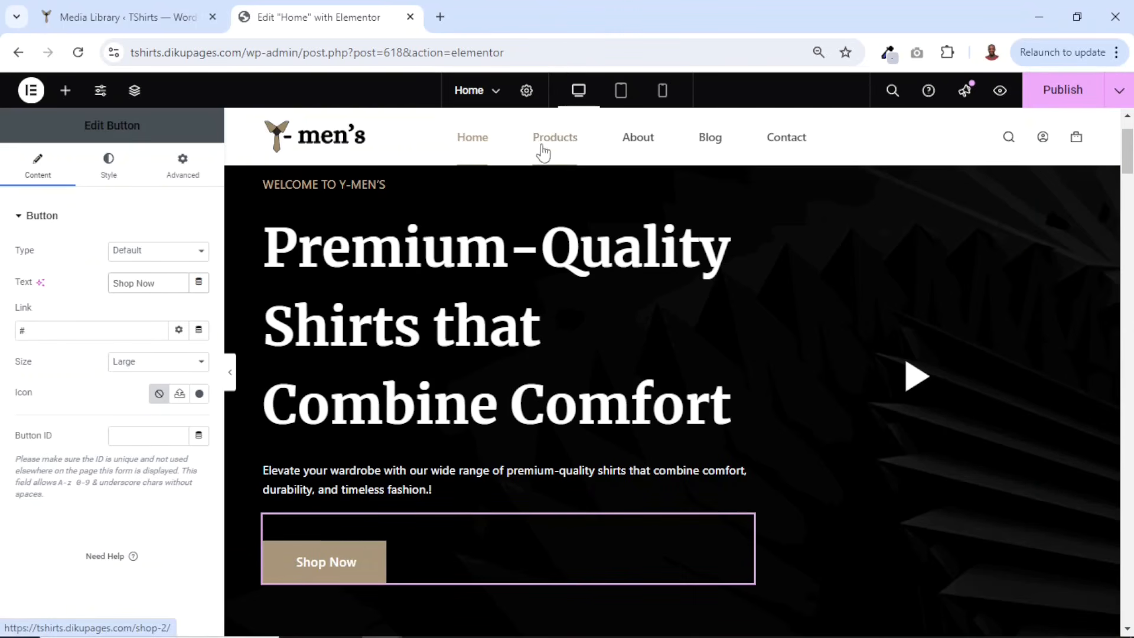
pyautogui.click(43, 331)
pyautogui.press('BackSpace')
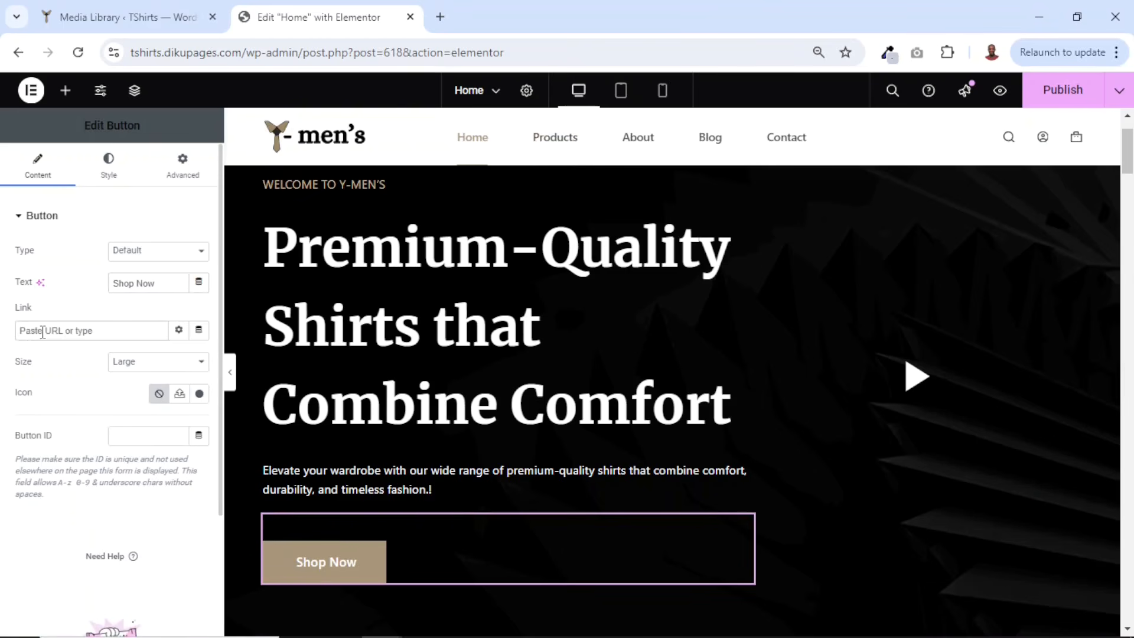
pyautogui.write('shop')
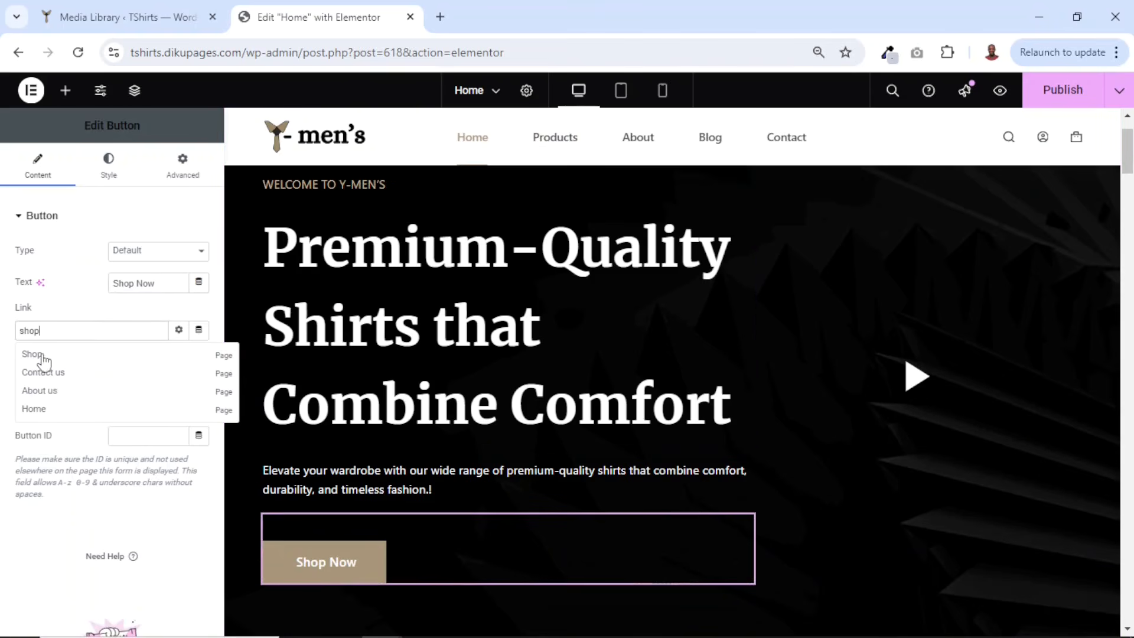
pyautogui.click(37, 357)
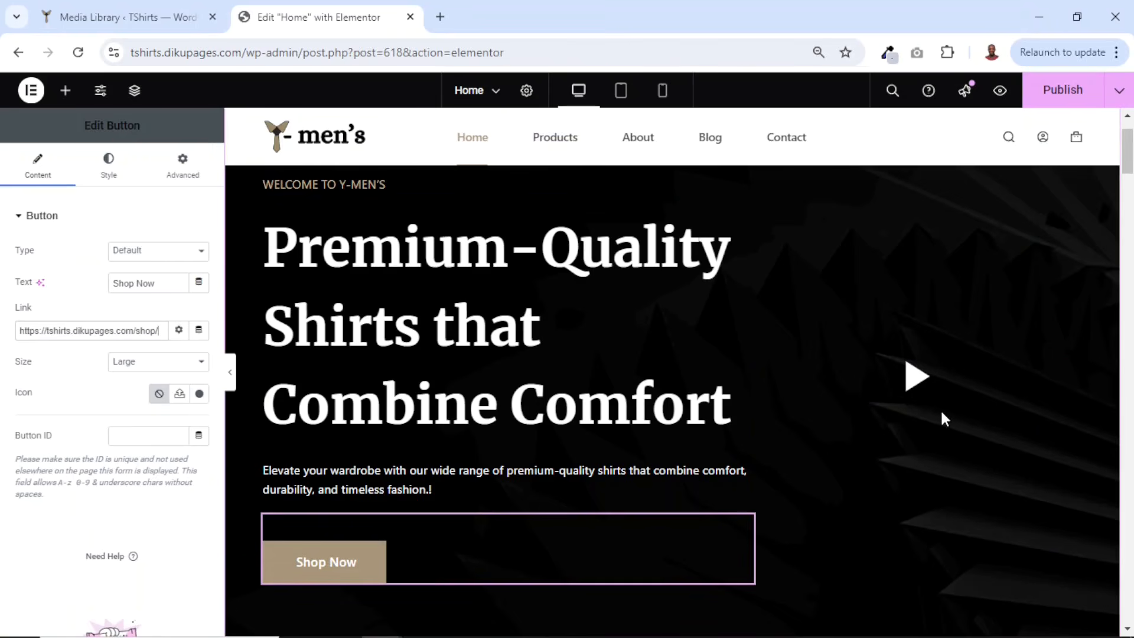
# - Add an Image widget to the hero's right column and delete the play icon above it
pyautogui.click(65, 91)
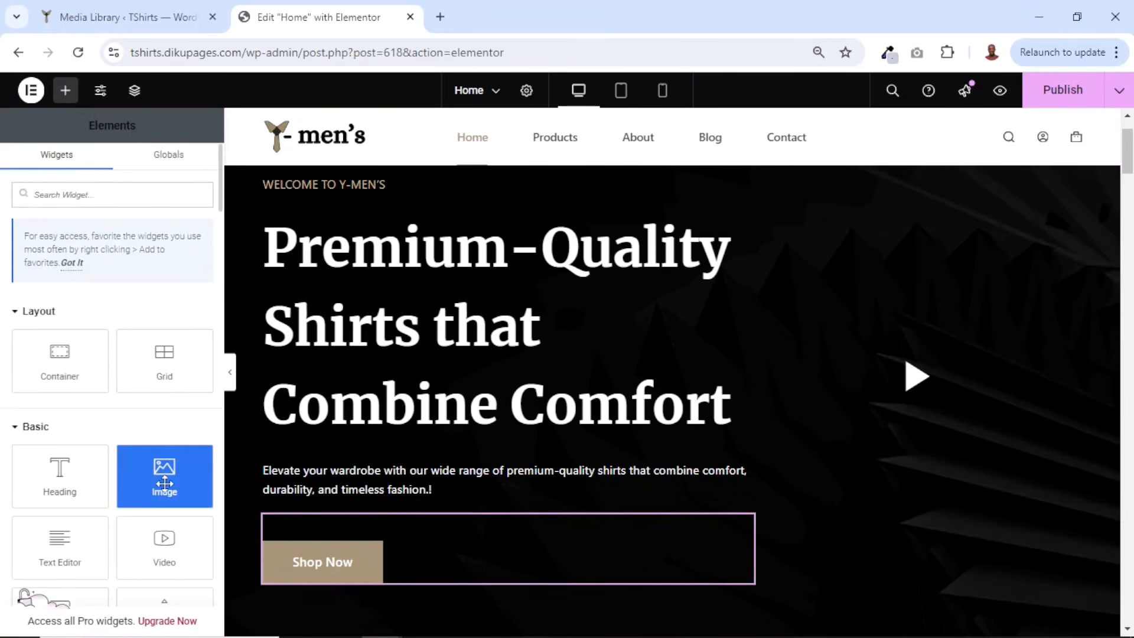
pyautogui.moveTo(159, 474); pyautogui.dragTo(932, 384)
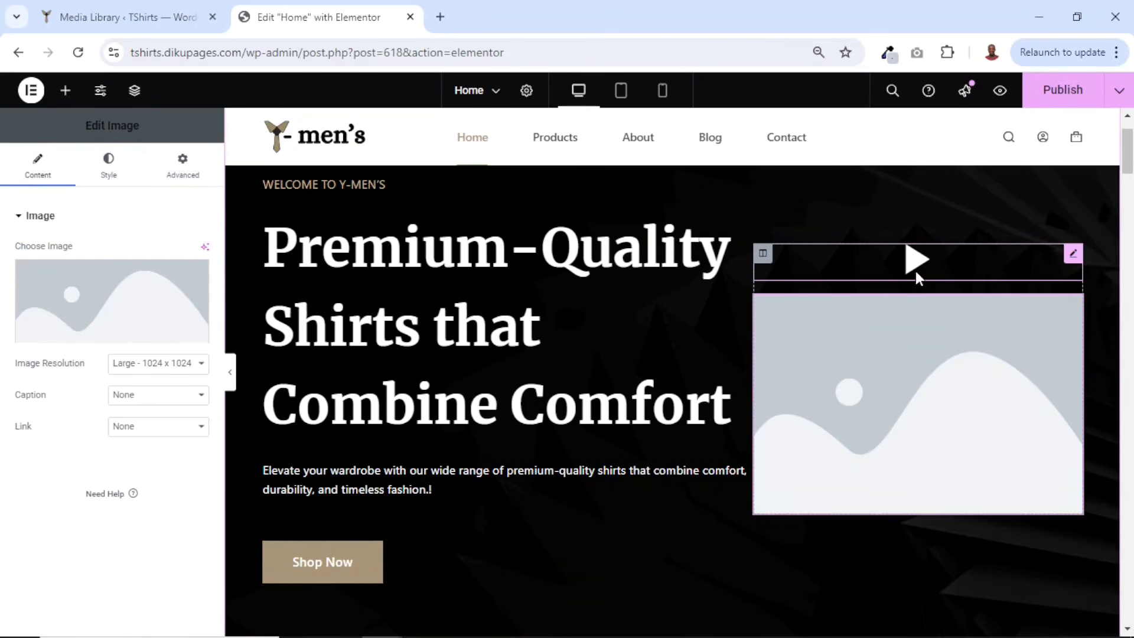
pyautogui.rightClick(947, 260)
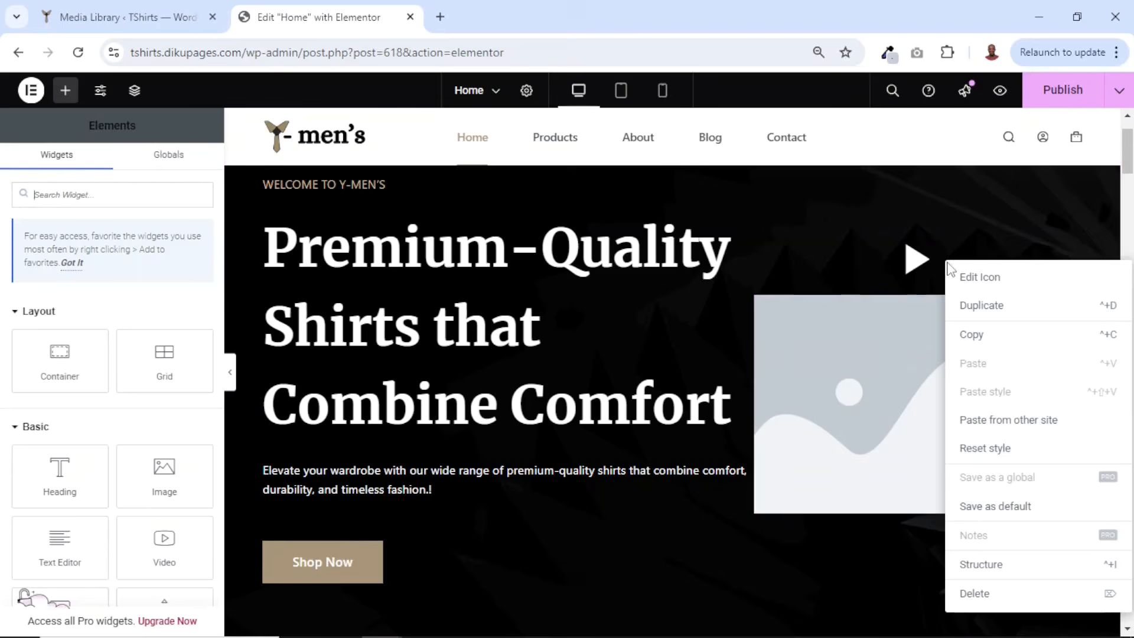
pyautogui.click(975, 594)
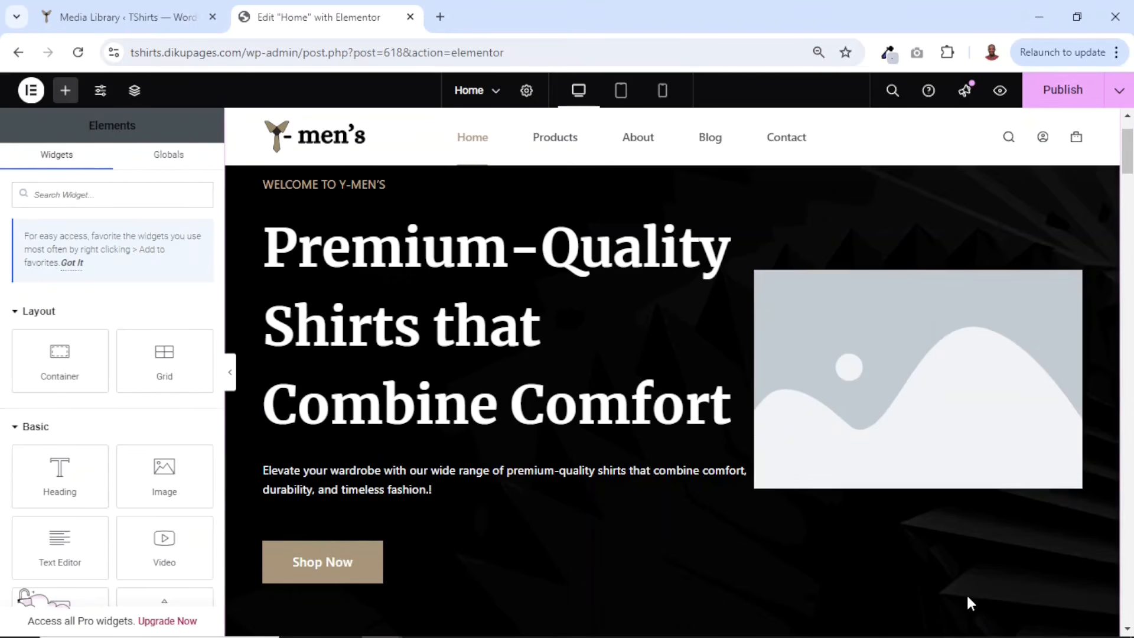
# - Set the new image widget's picture to hero-image from the media library
pyautogui.click(972, 365)
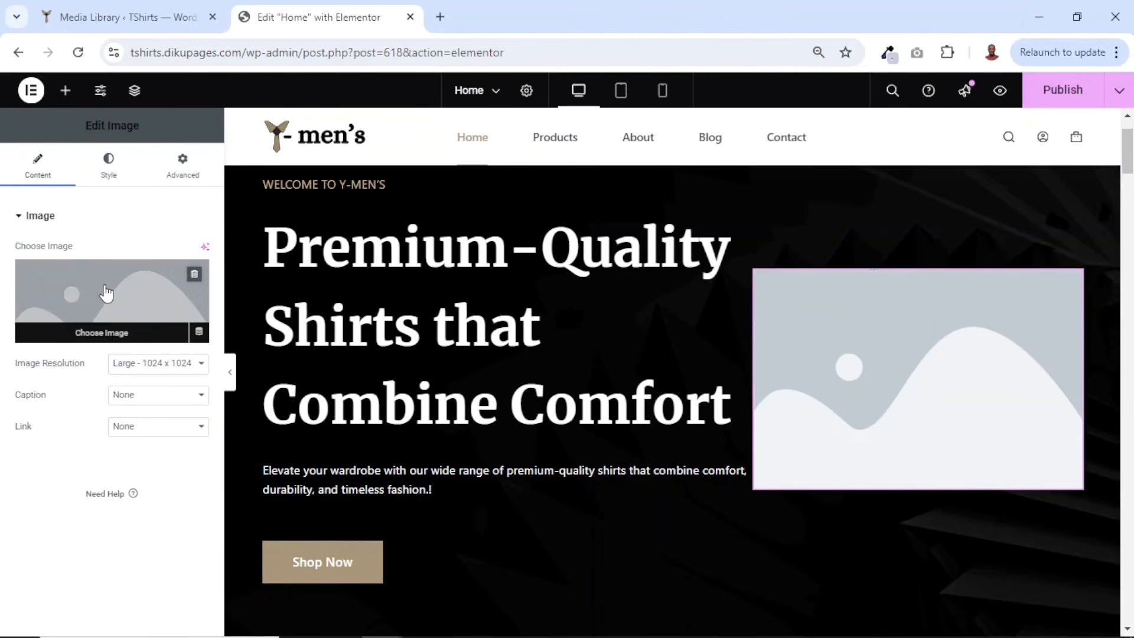
pyautogui.click(88, 335)
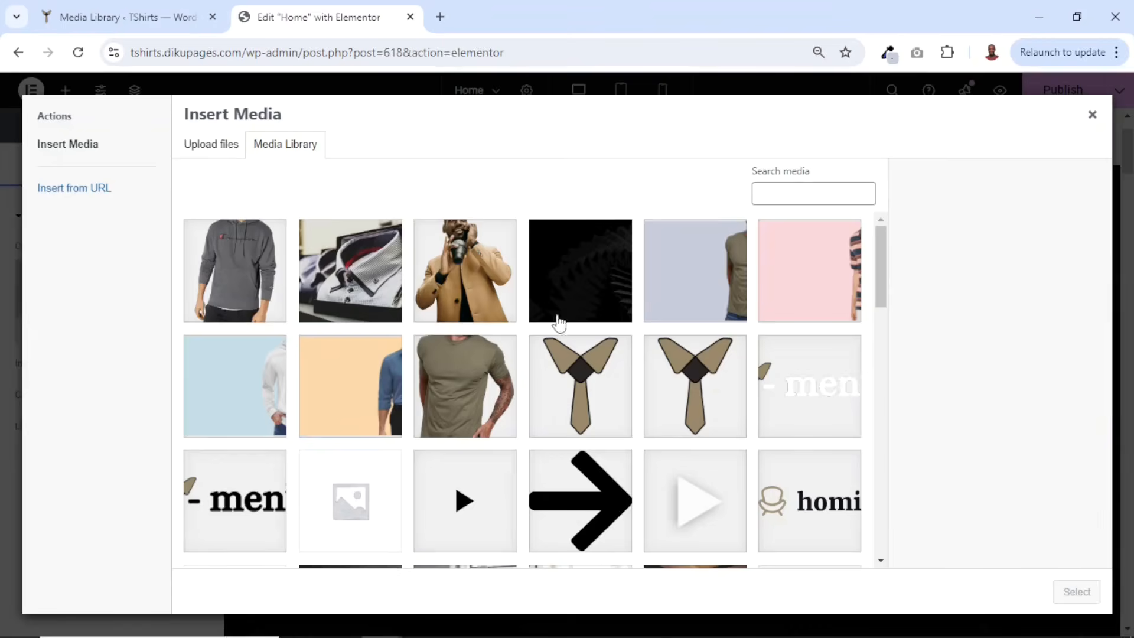
pyautogui.click(453, 260)
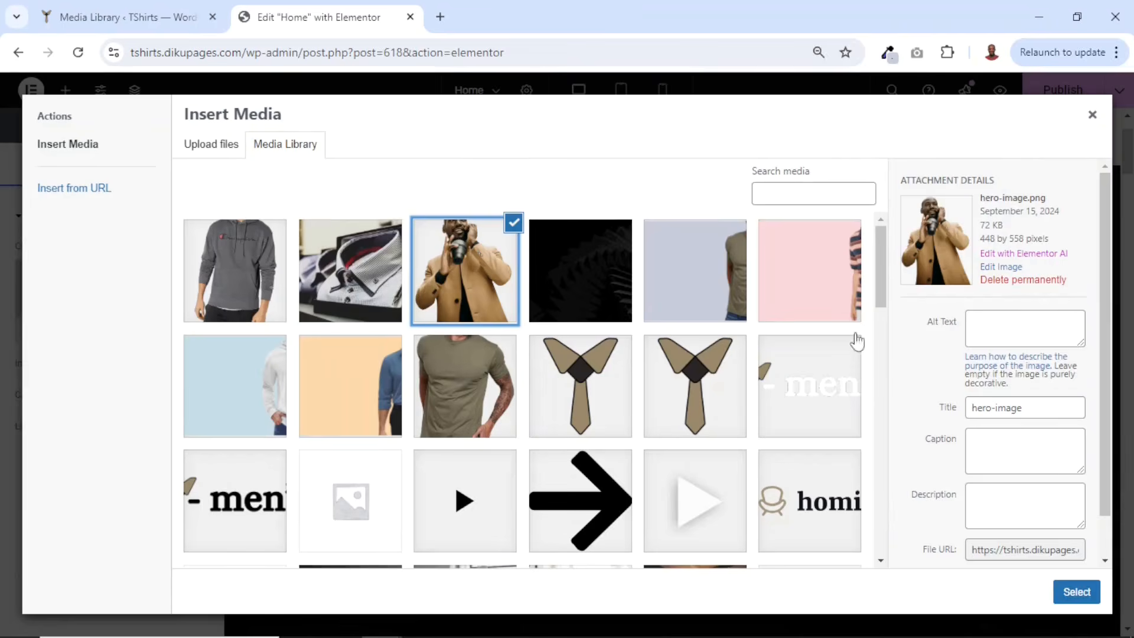
pyautogui.click(1061, 585)
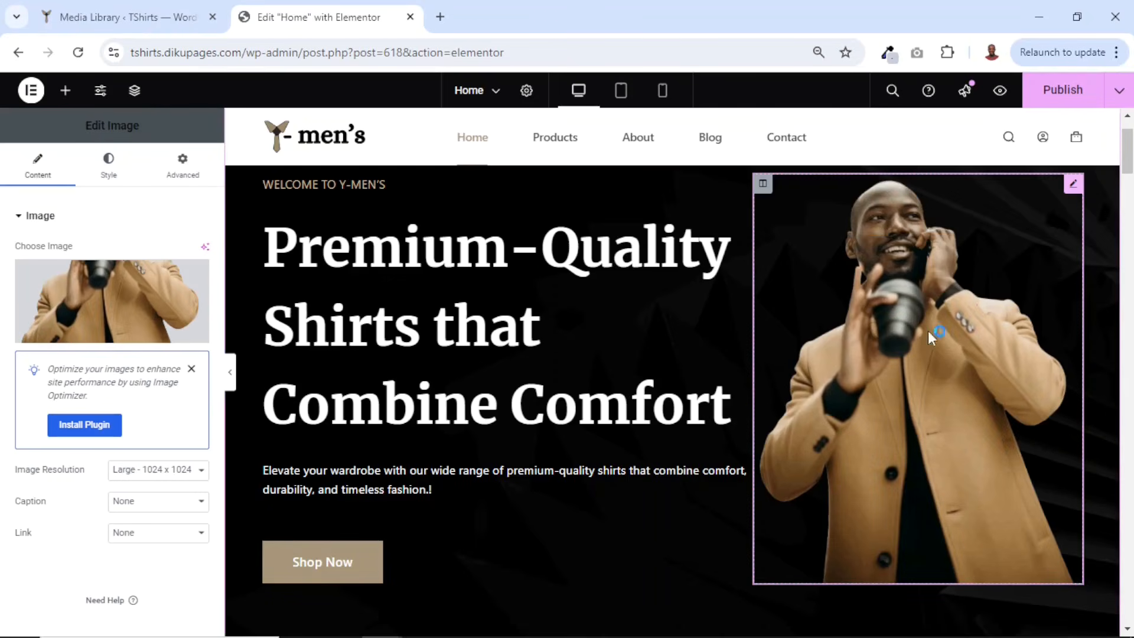
# - Review the updated hero section and the features section below it
pyautogui.scroll(1, 927, 360)
pyautogui.scroll(-3, 964, 369)
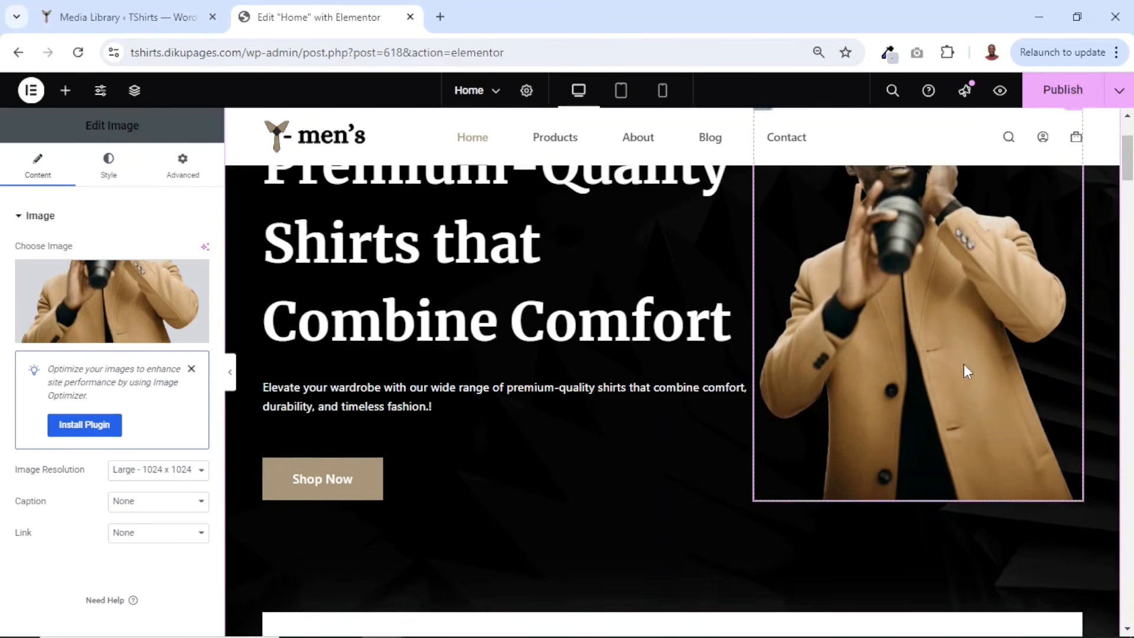
pyautogui.scroll(3, 964, 370)
pyautogui.scroll(-4, 564, 413)
pyautogui.scroll(-4, 565, 417)
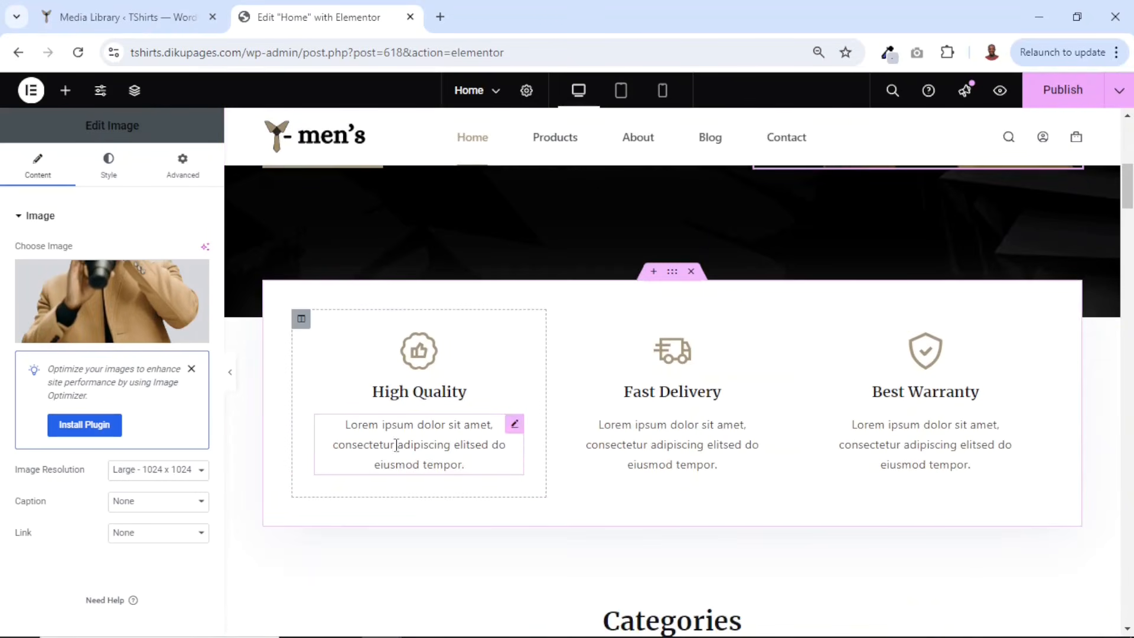
pyautogui.scroll(4, 593, 410)
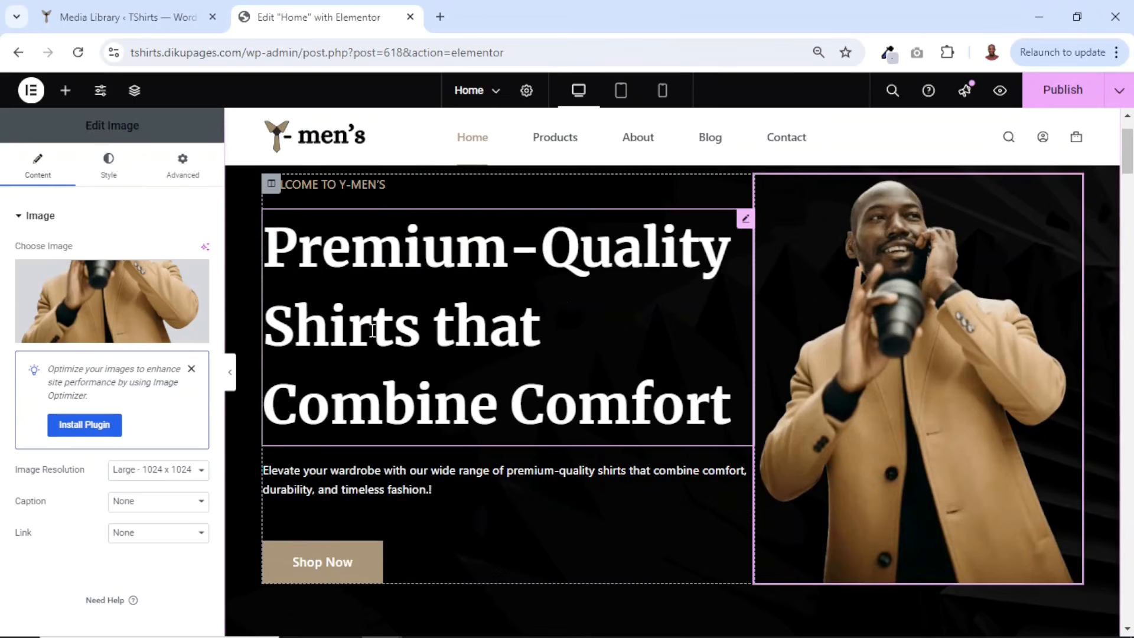
pyautogui.scroll(-5, 565, 306)
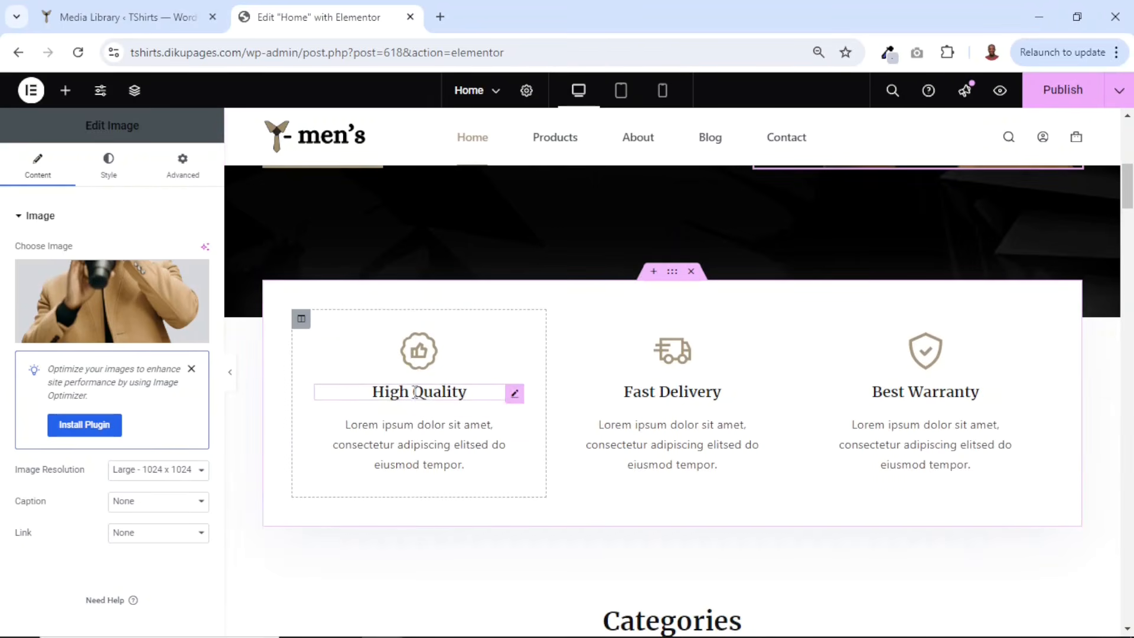
pyautogui.click(460, 396)
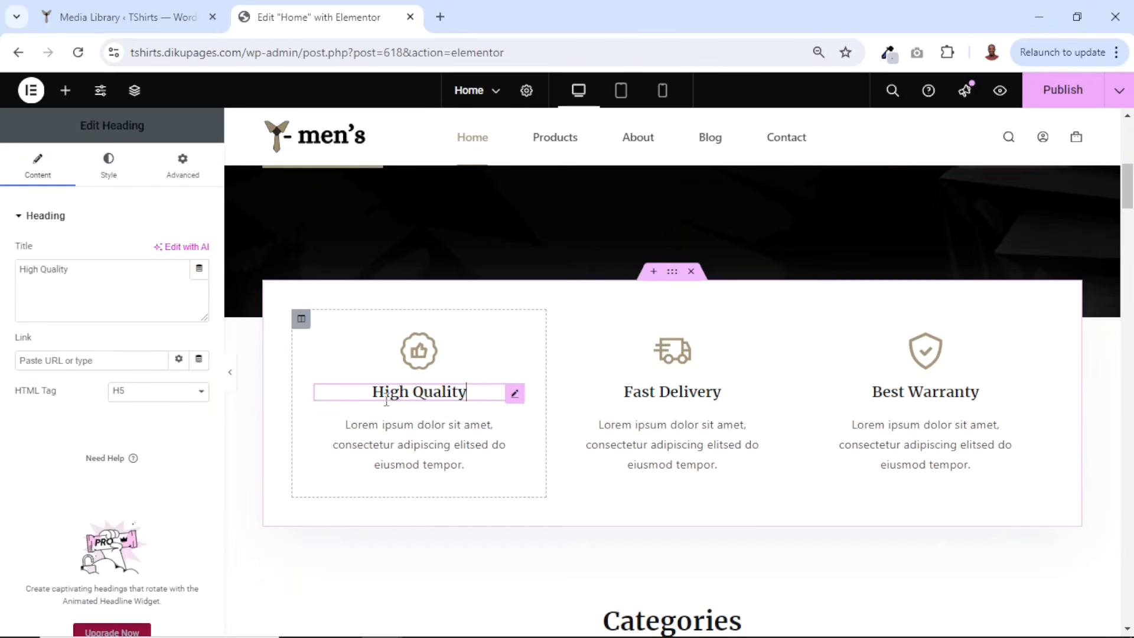
pyautogui.moveTo(101, 271); pyautogui.dragTo(3, 291)
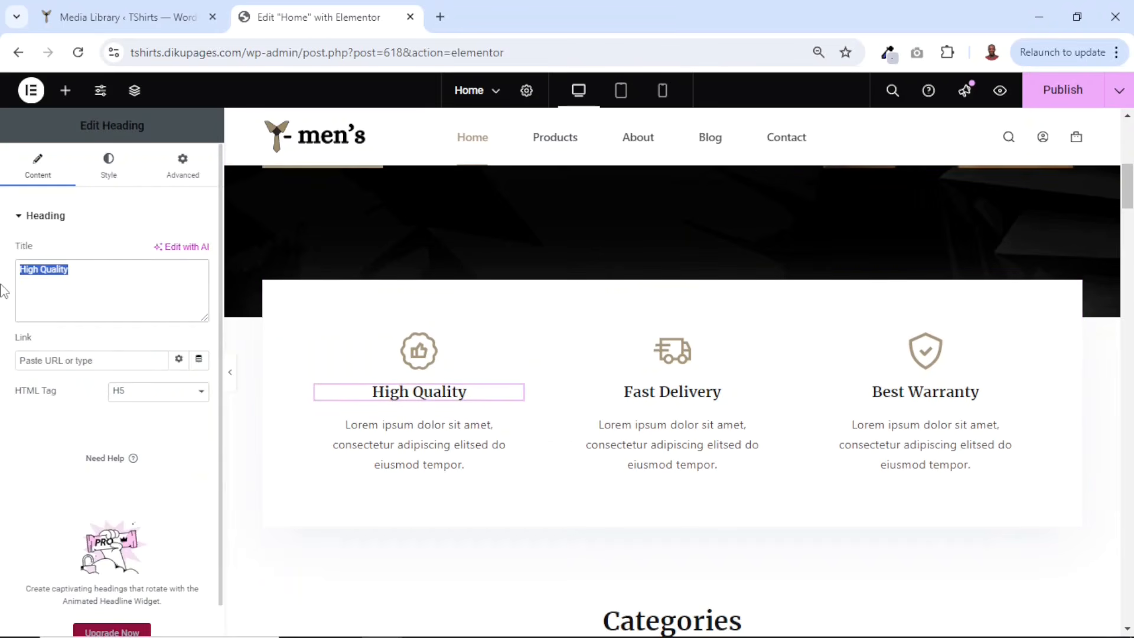
pyautogui.click(406, 444)
pyautogui.moveTo(147, 398); pyautogui.dragTo(3, 342)
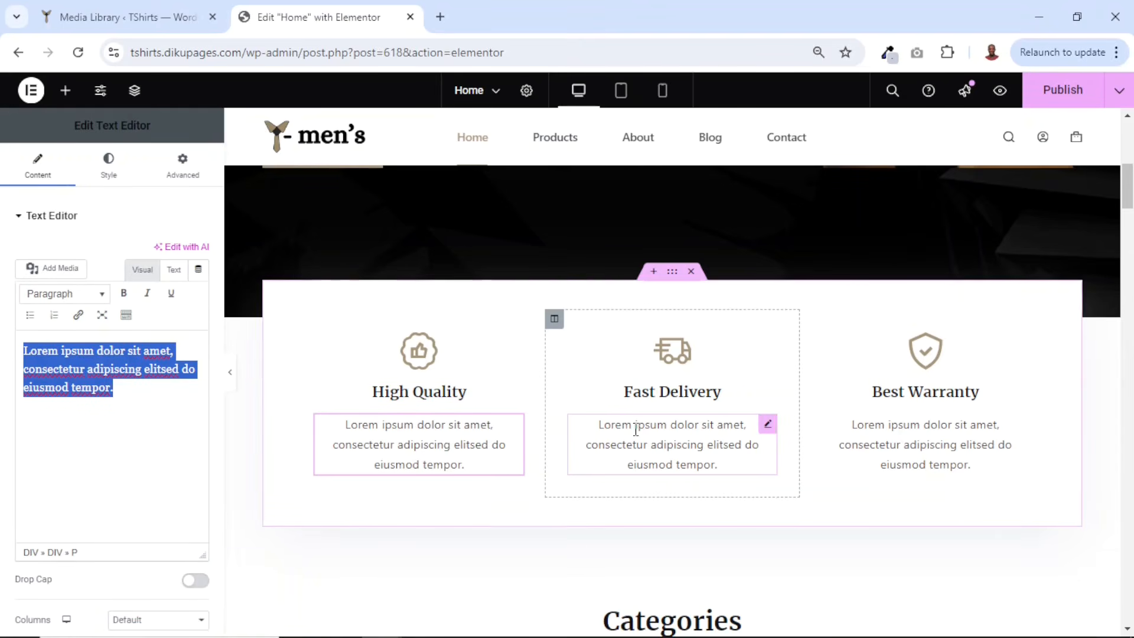
# - Set the first category column's background image to cat-tshirt from the media library
pyautogui.scroll(-5, 638, 430)
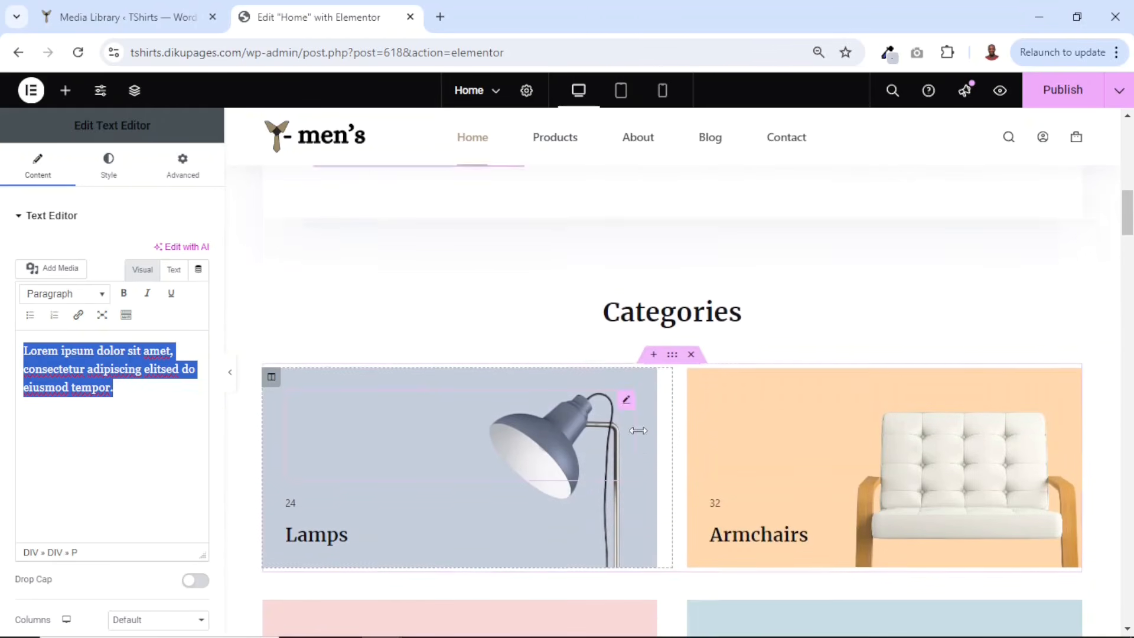
pyautogui.scroll(-3, 452, 282)
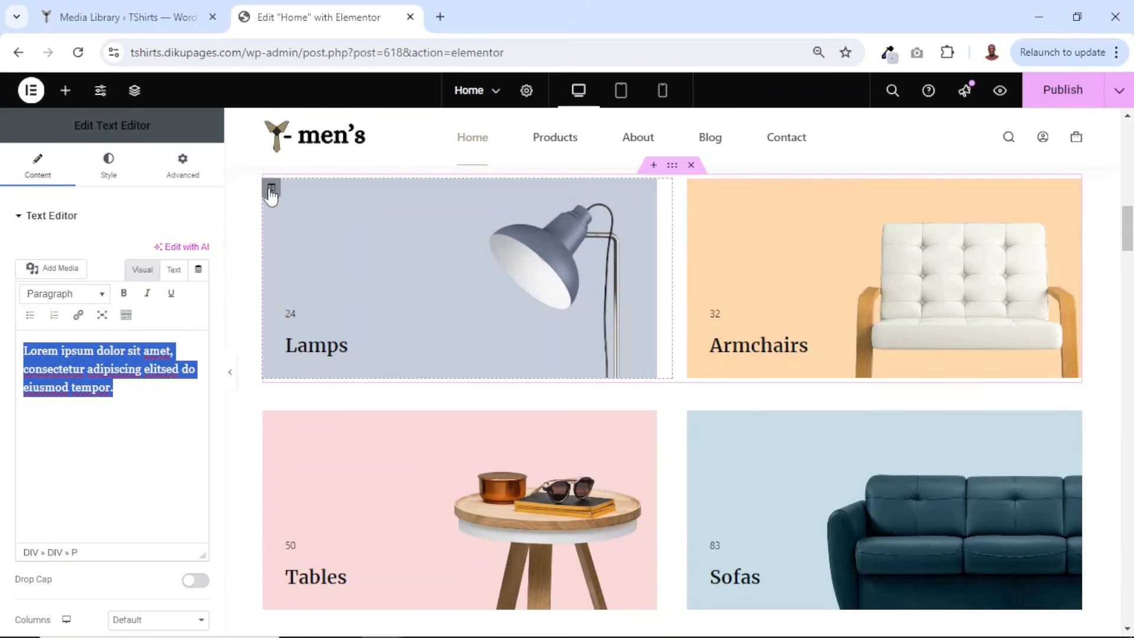
pyautogui.click(271, 192)
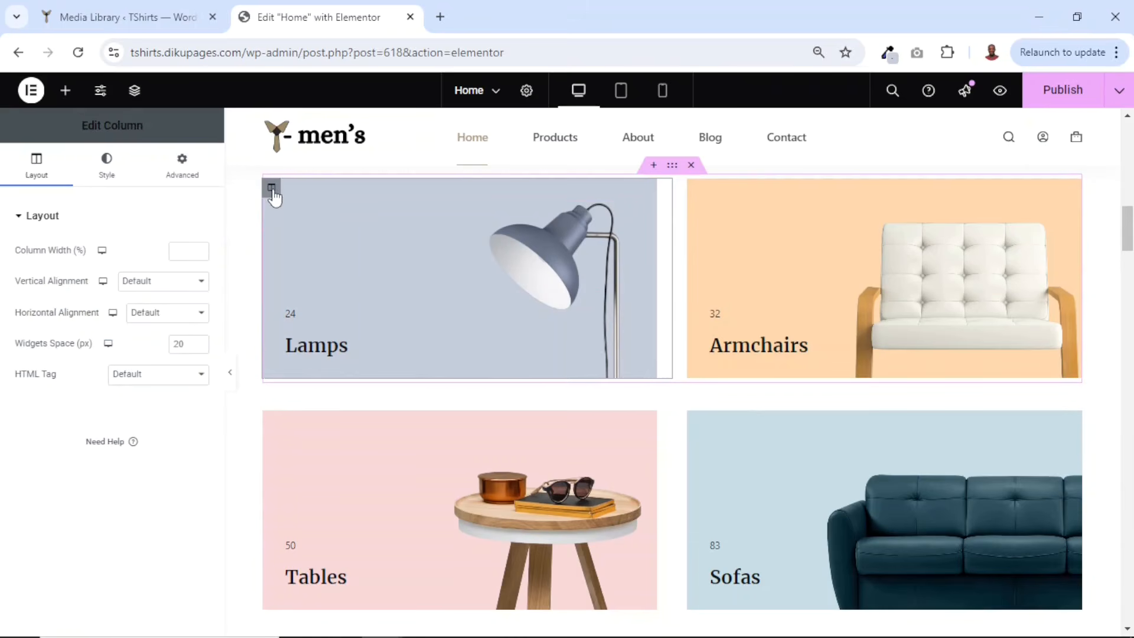
pyautogui.click(107, 172)
pyautogui.moveTo(119, 407)
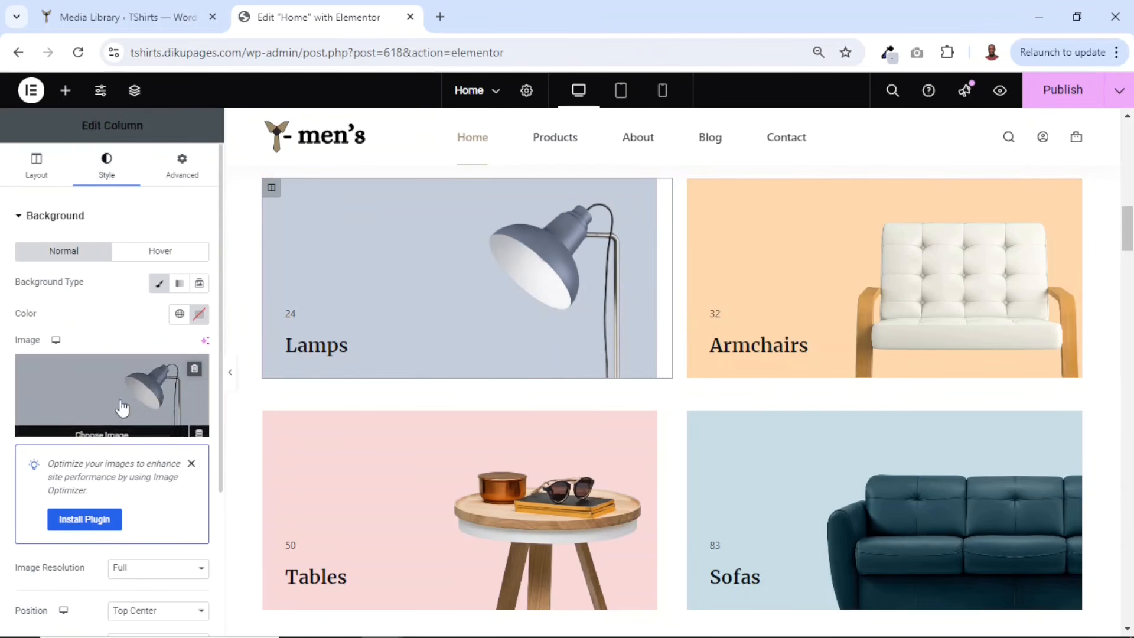
pyautogui.click(113, 435)
pyautogui.click(697, 255)
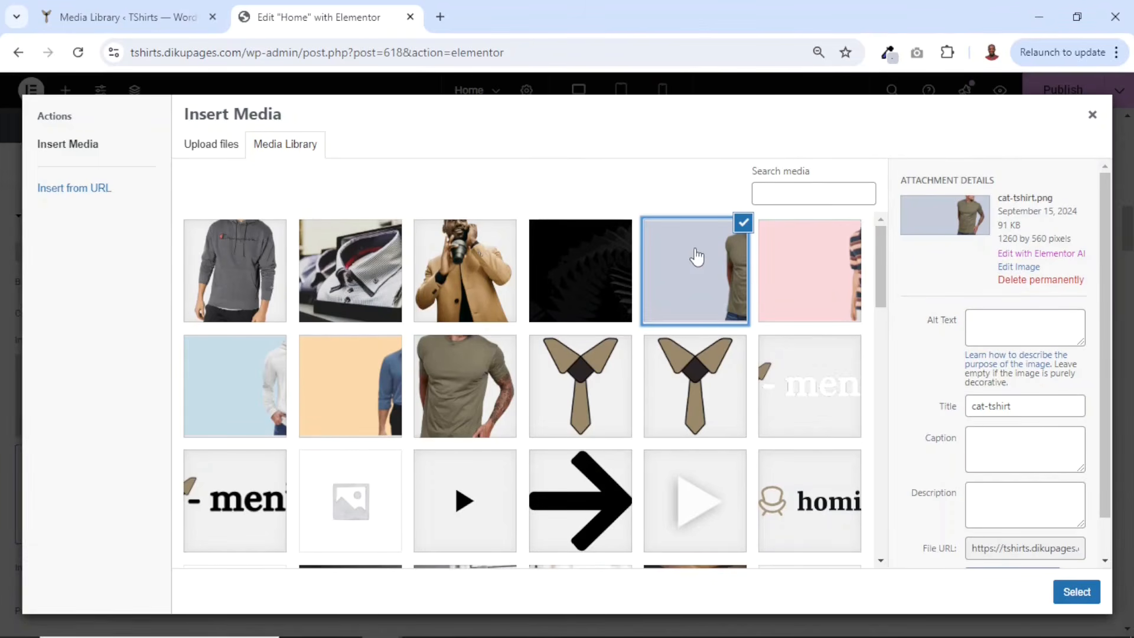
pyautogui.click(1070, 591)
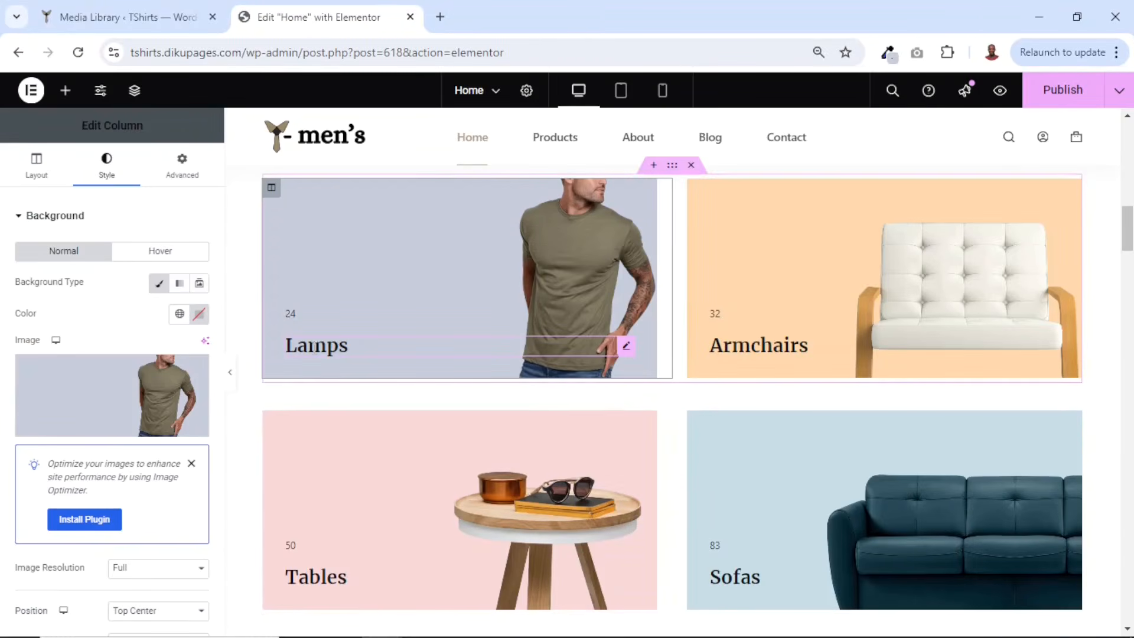
# - Rename the first category heading to T-Shirts
pyautogui.click(314, 346)
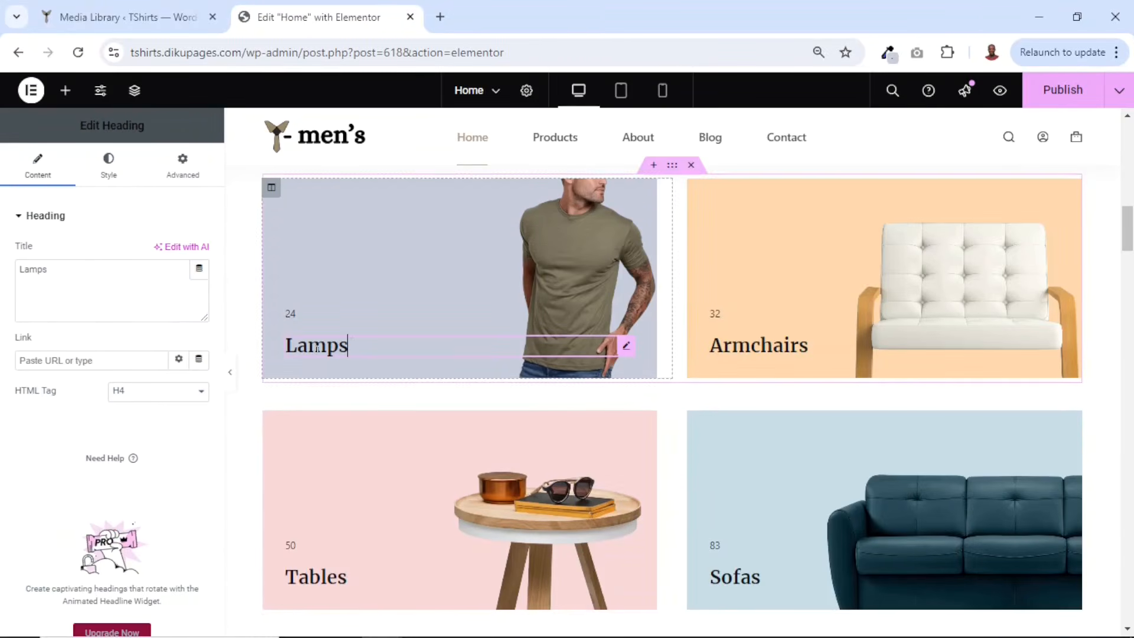
pyautogui.moveTo(84, 267); pyautogui.dragTo(3, 275)
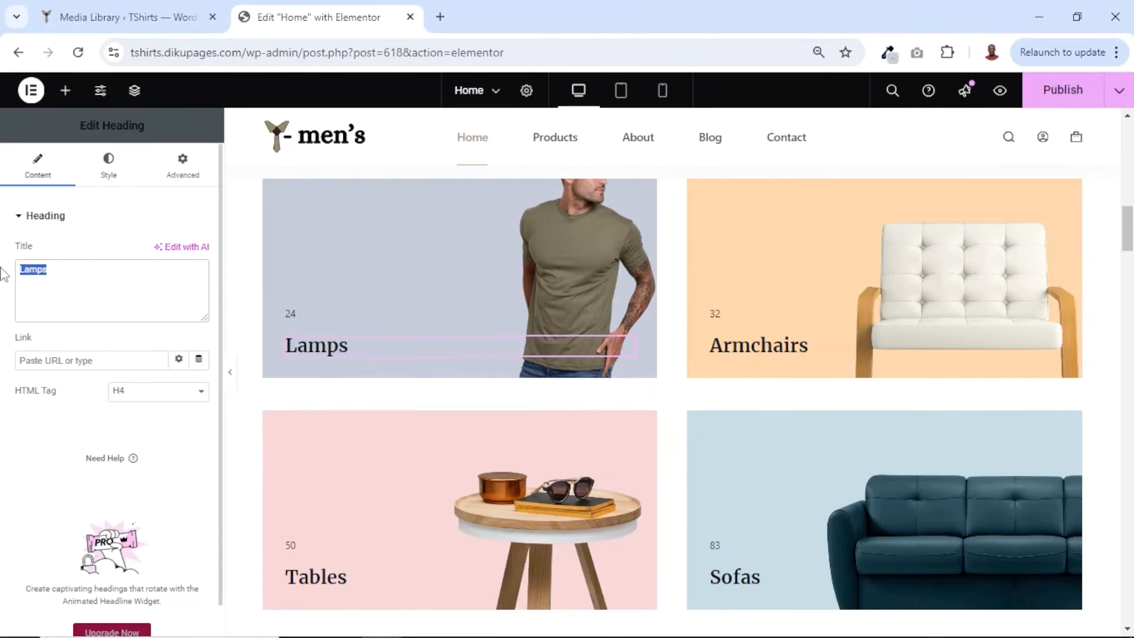
pyautogui.write('T-Shirts')
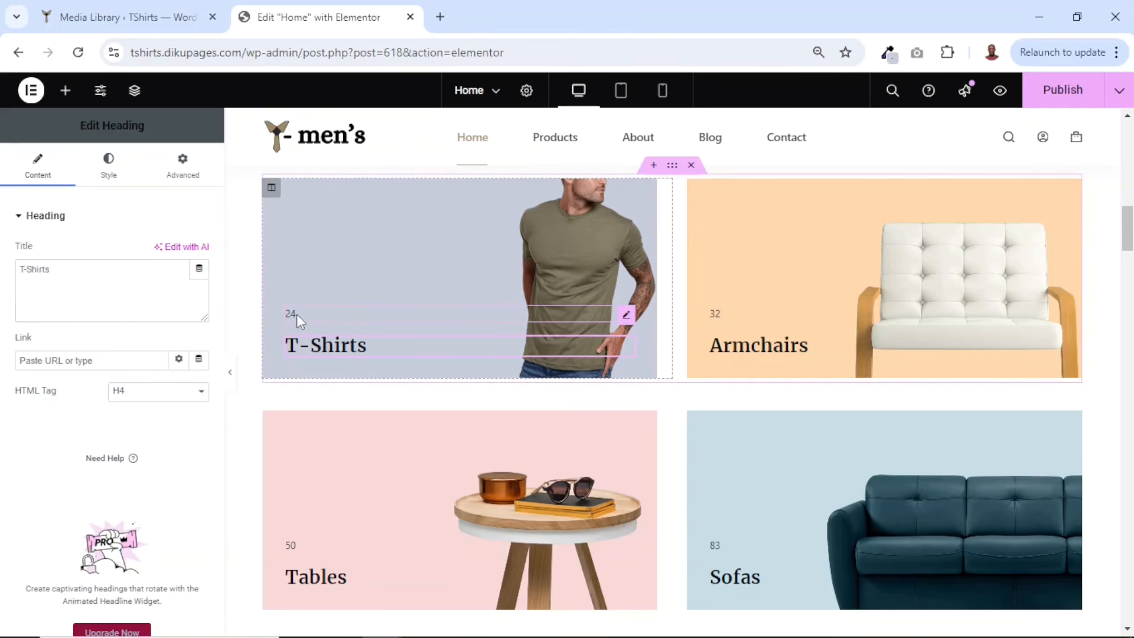
pyautogui.click(297, 314)
pyautogui.moveTo(59, 373); pyautogui.dragTo(5, 371)
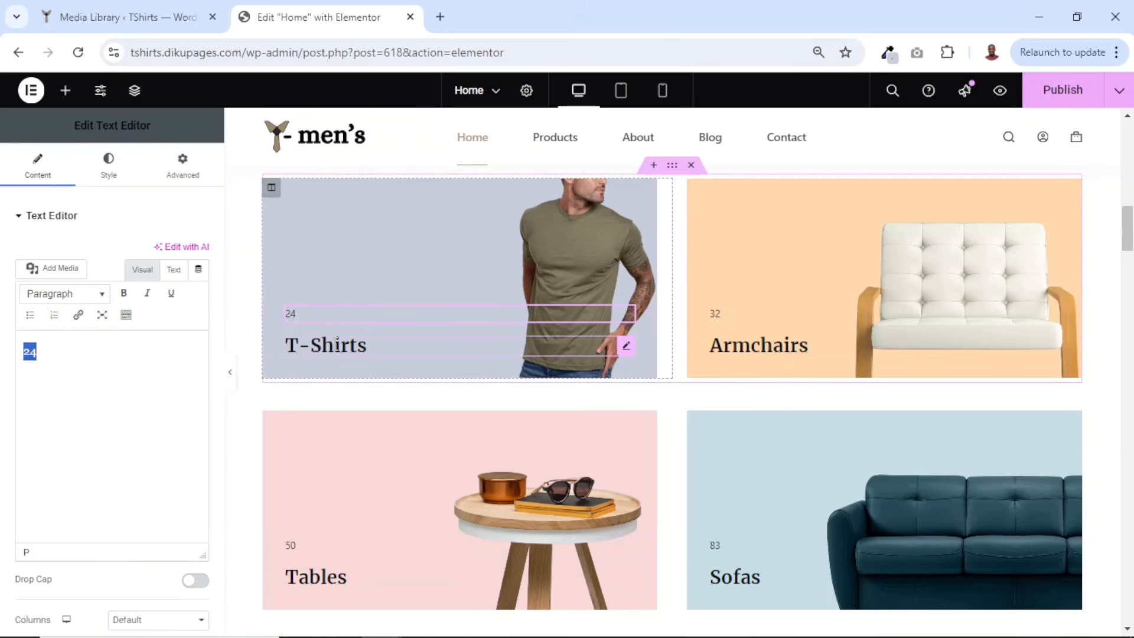
pyautogui.click(400, 343)
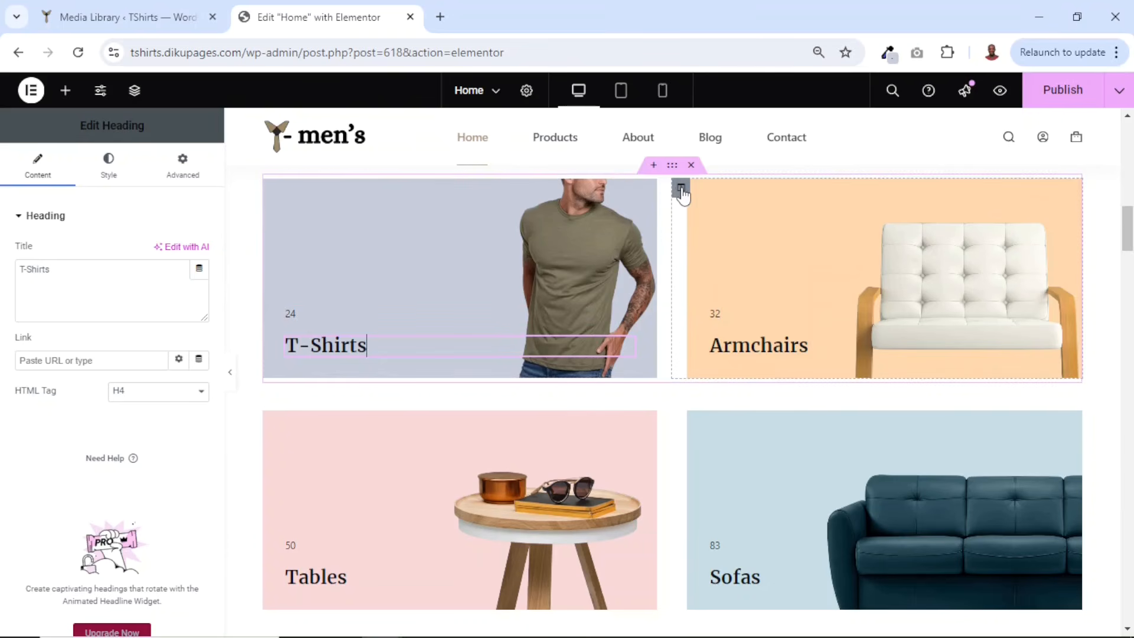
# - Set the second category column's background image to cat-dress-shirt from the media library
pyautogui.click(681, 189)
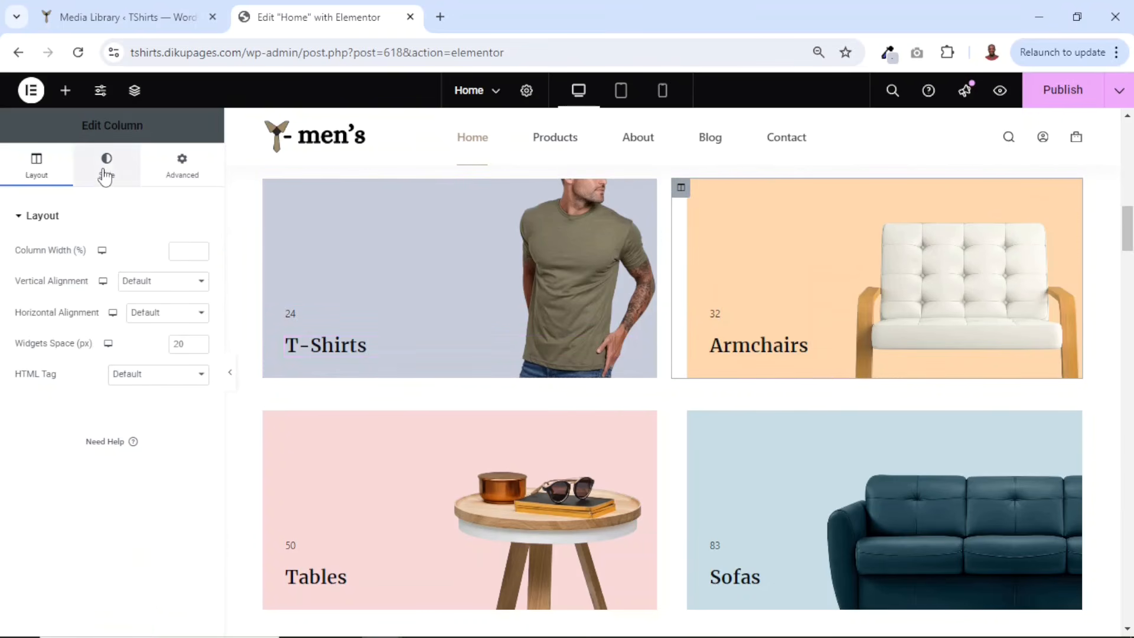
pyautogui.click(105, 175)
pyautogui.click(92, 426)
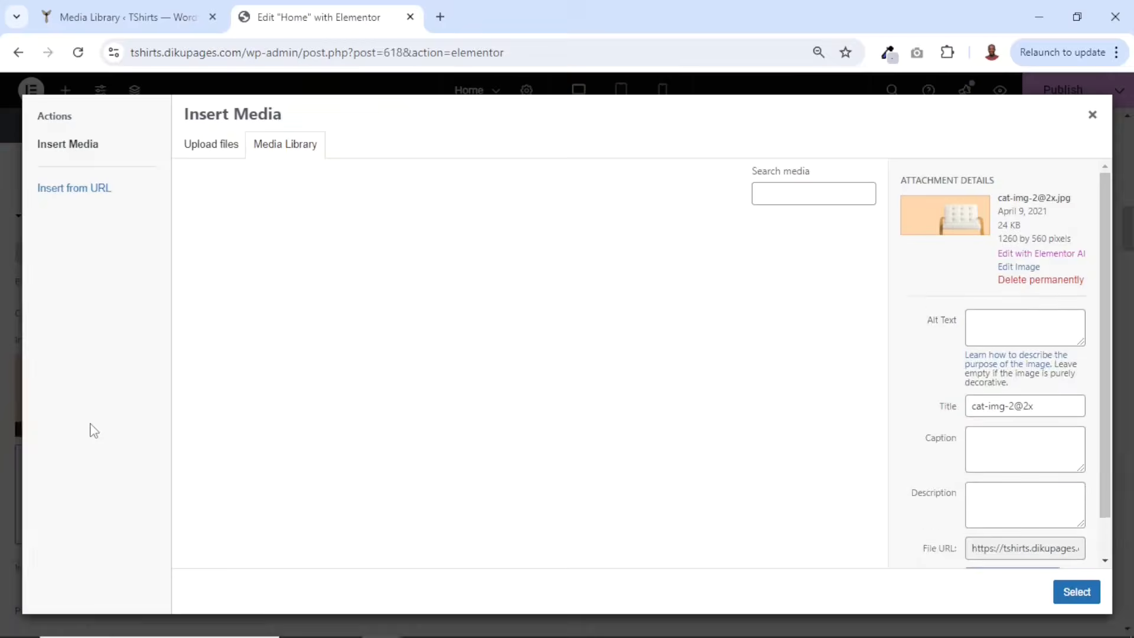
pyautogui.click(352, 390)
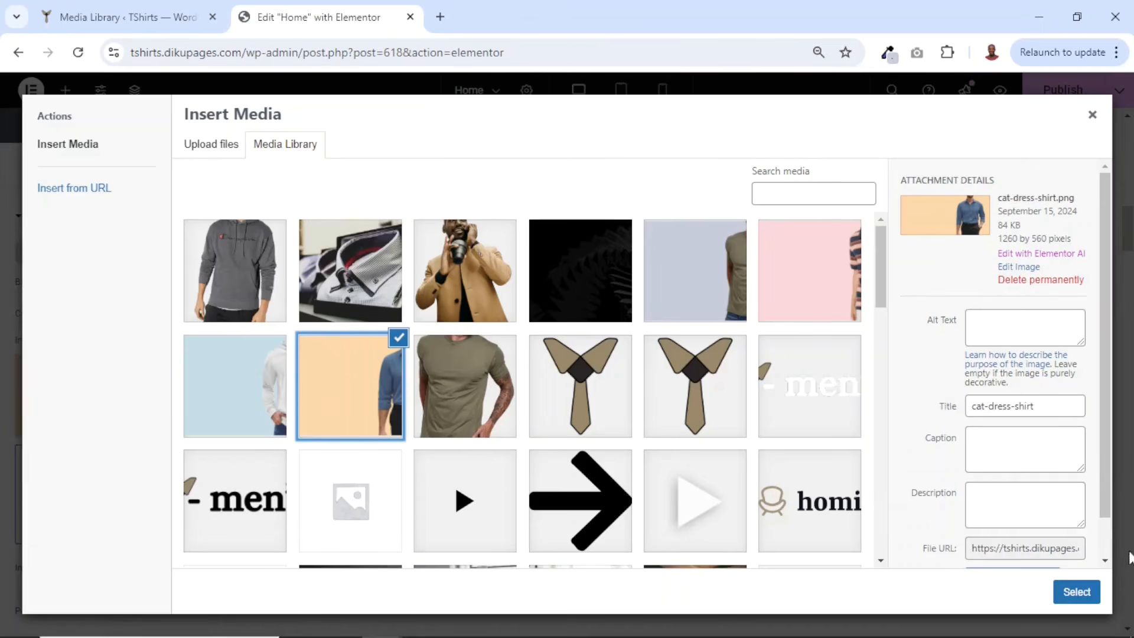
pyautogui.click(1076, 592)
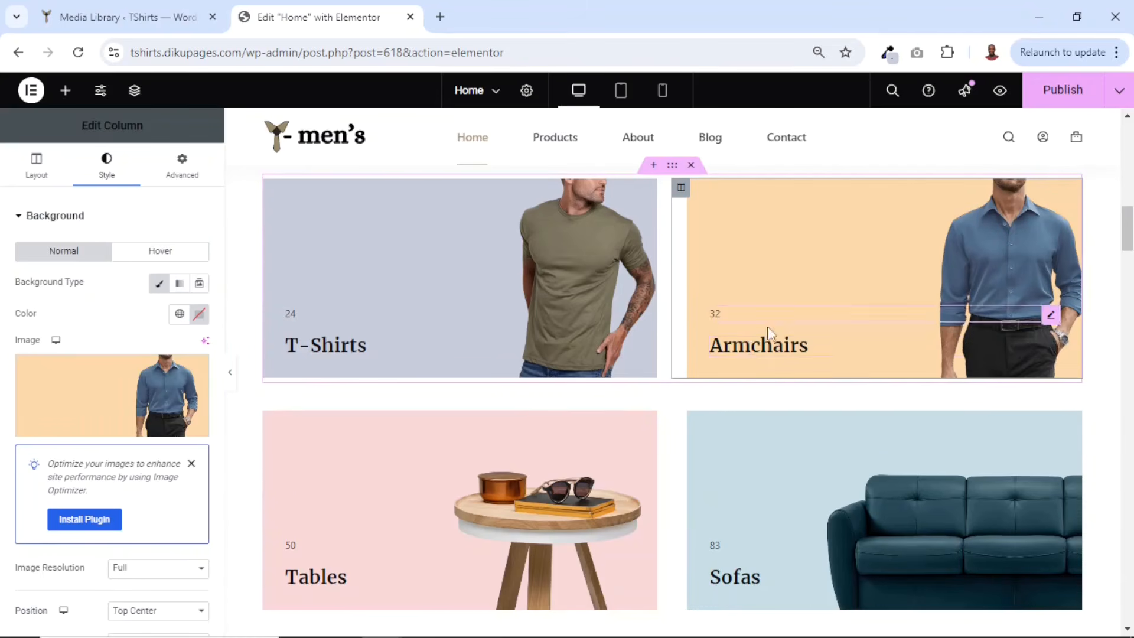
# - Rename the second category heading to Dress Shirts
pyautogui.click(750, 349)
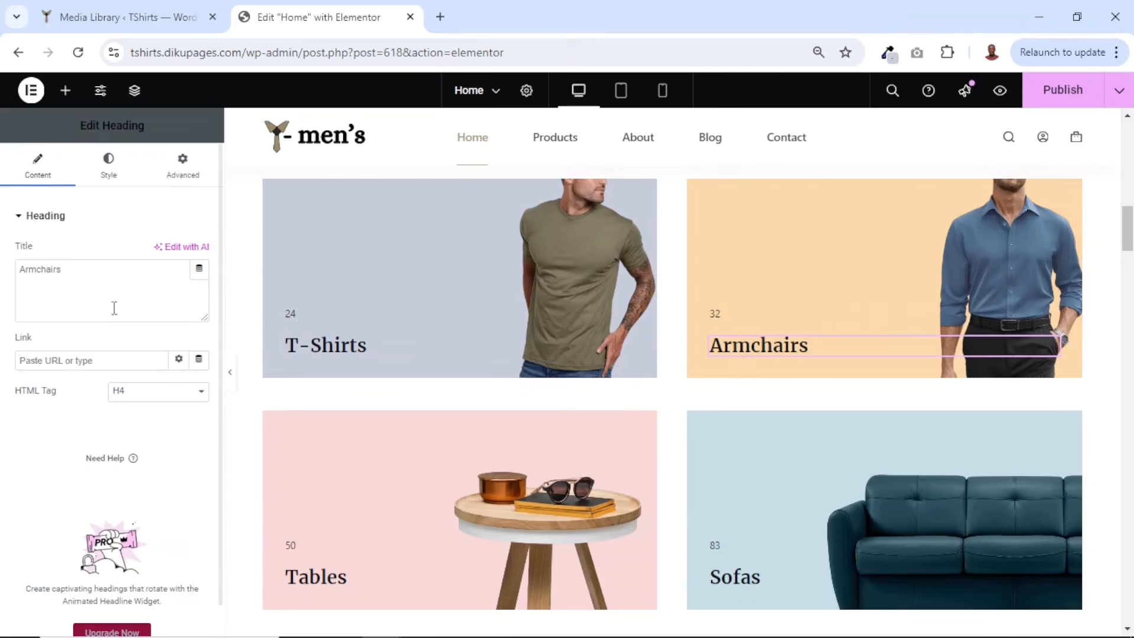
pyautogui.moveTo(114, 309); pyautogui.dragTo(3, 273)
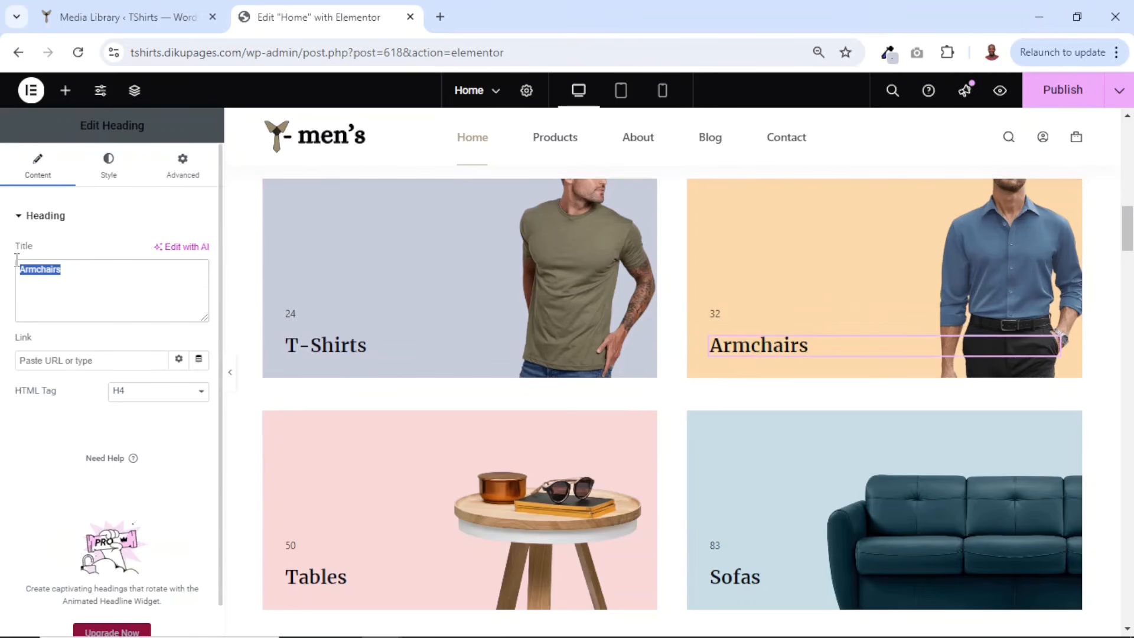
pyautogui.write('Dress ')
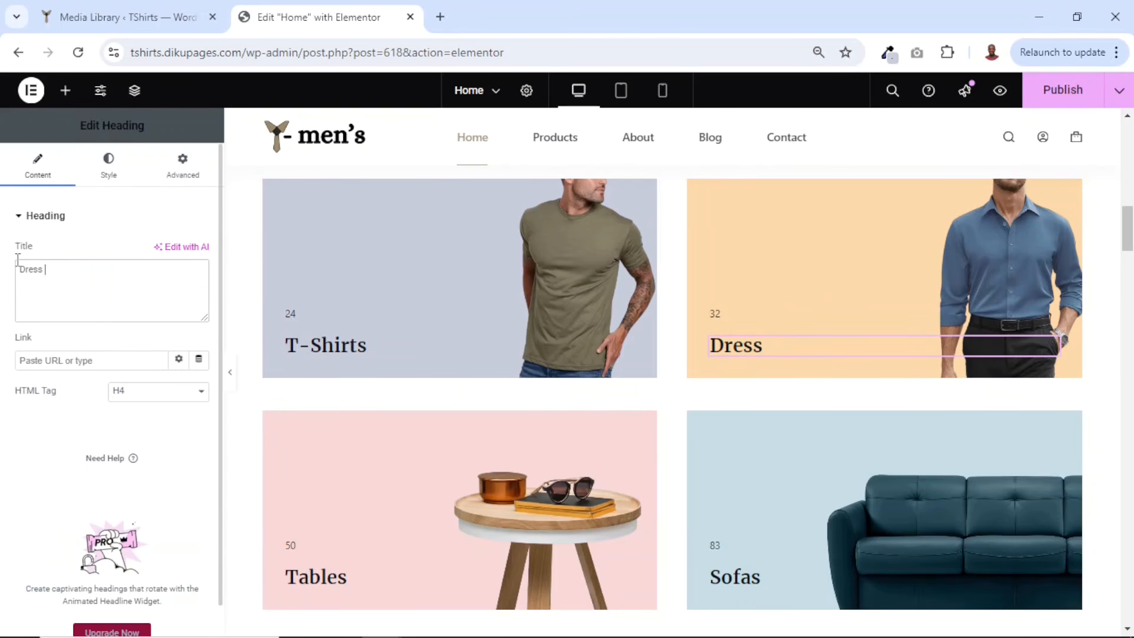
pyautogui.write('Shirts')
# - Browse down through the Featured Products section of the homepage
pyautogui.scroll(-1, 330, 380)
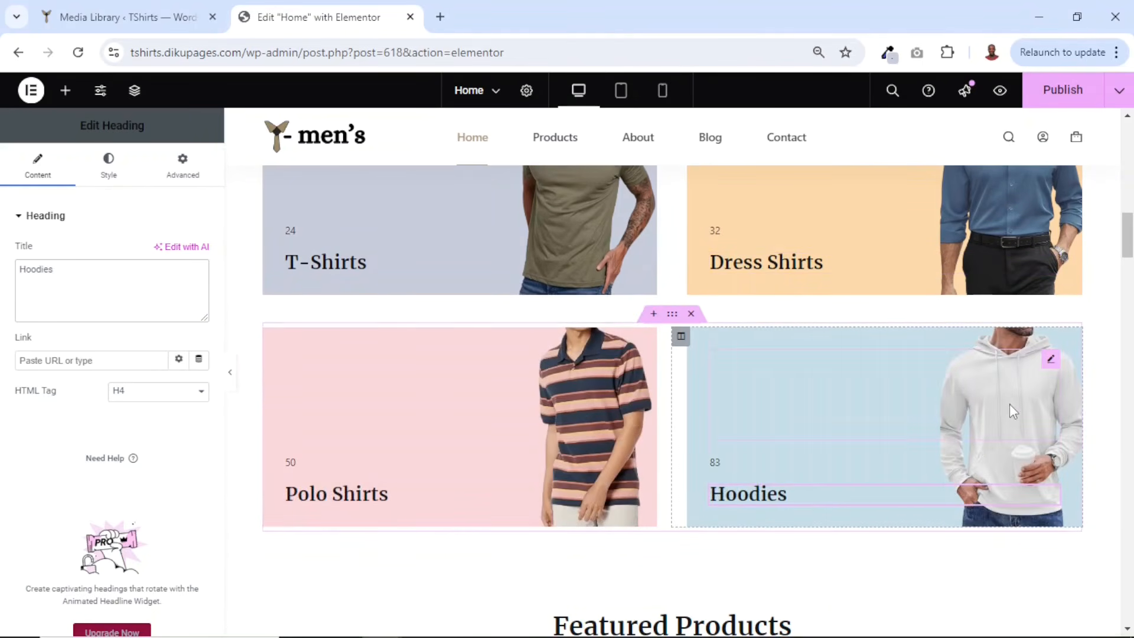
pyautogui.scroll(-5, 1008, 407)
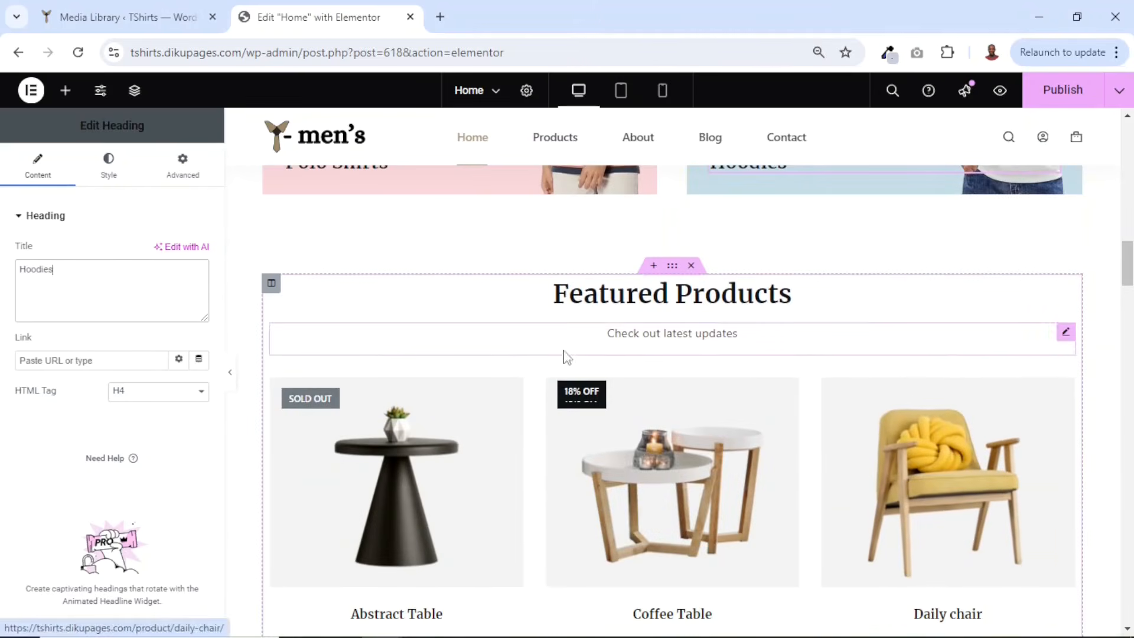
pyautogui.click(727, 300)
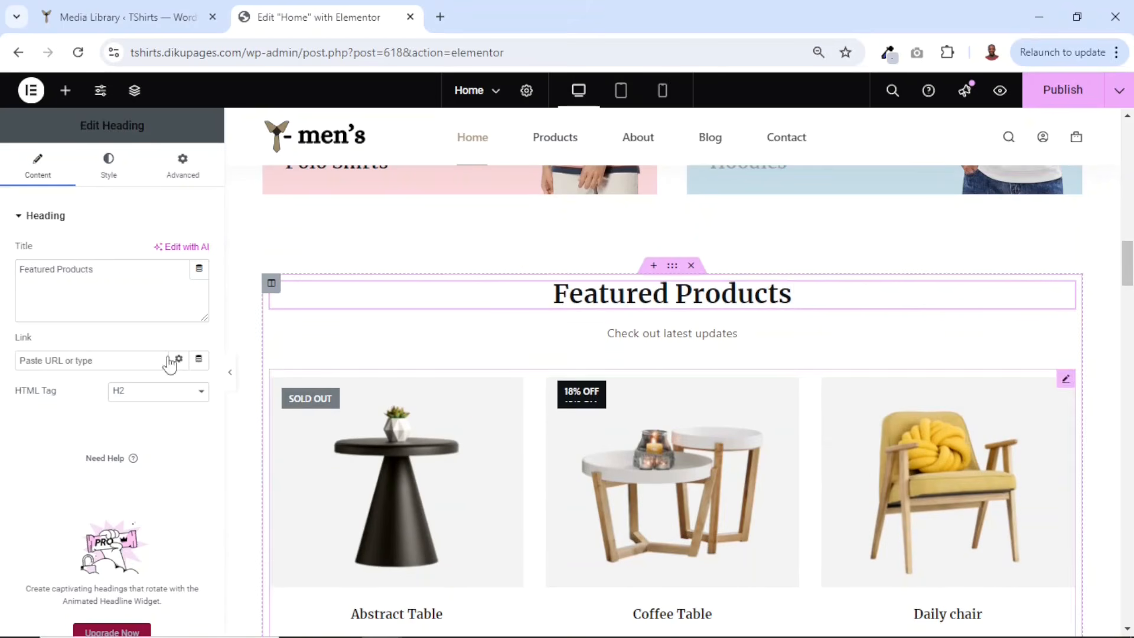
pyautogui.tripleClick(122, 267)
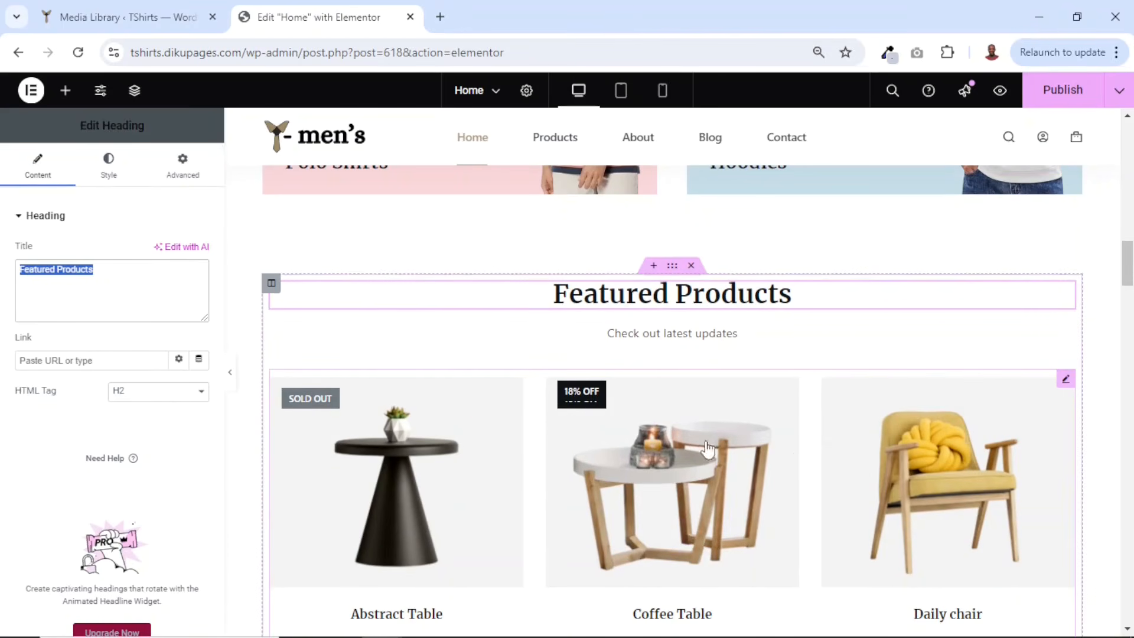
pyautogui.scroll(-1, 821, 449)
pyautogui.scroll(-1, 634, 426)
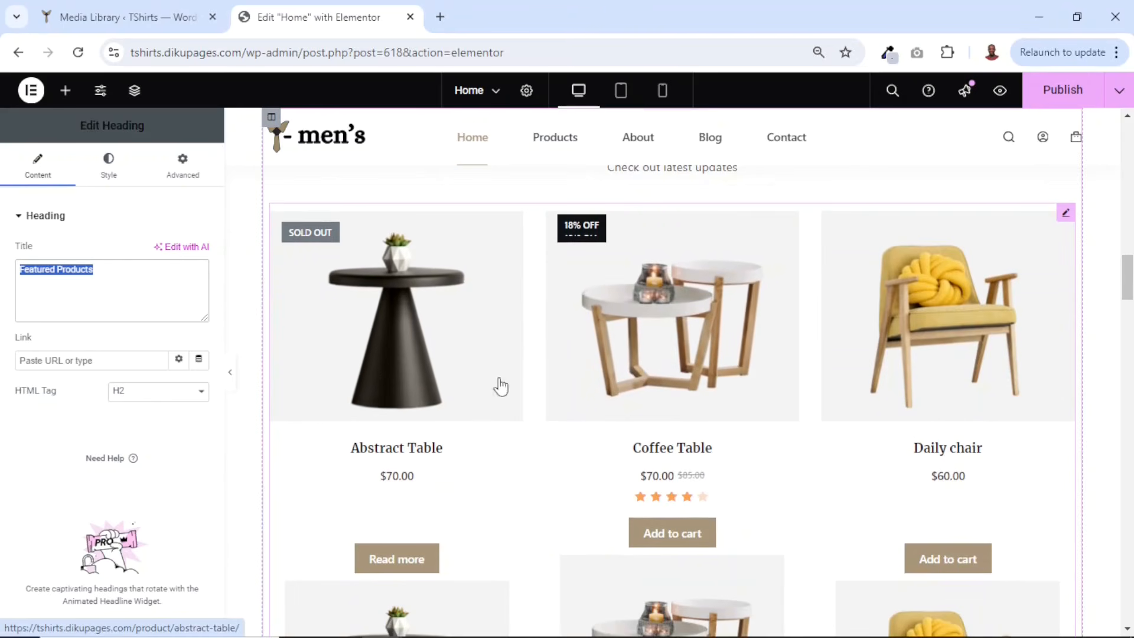
pyautogui.scroll(2, 744, 400)
pyautogui.scroll(-2, 876, 417)
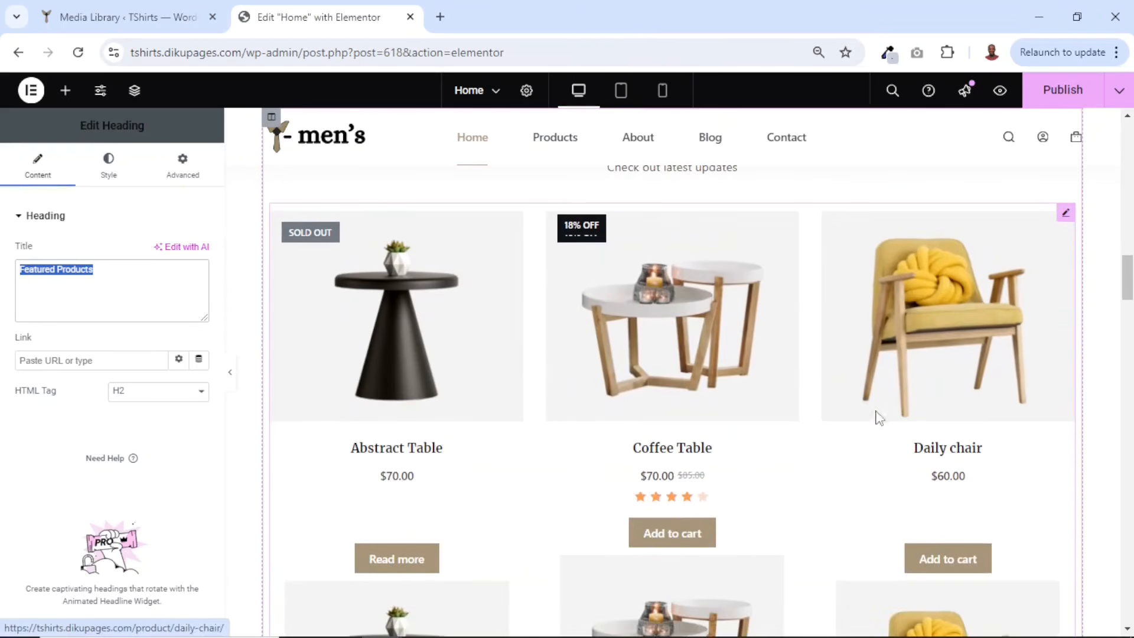
pyautogui.scroll(-2, 778, 418)
pyautogui.scroll(-7, 777, 417)
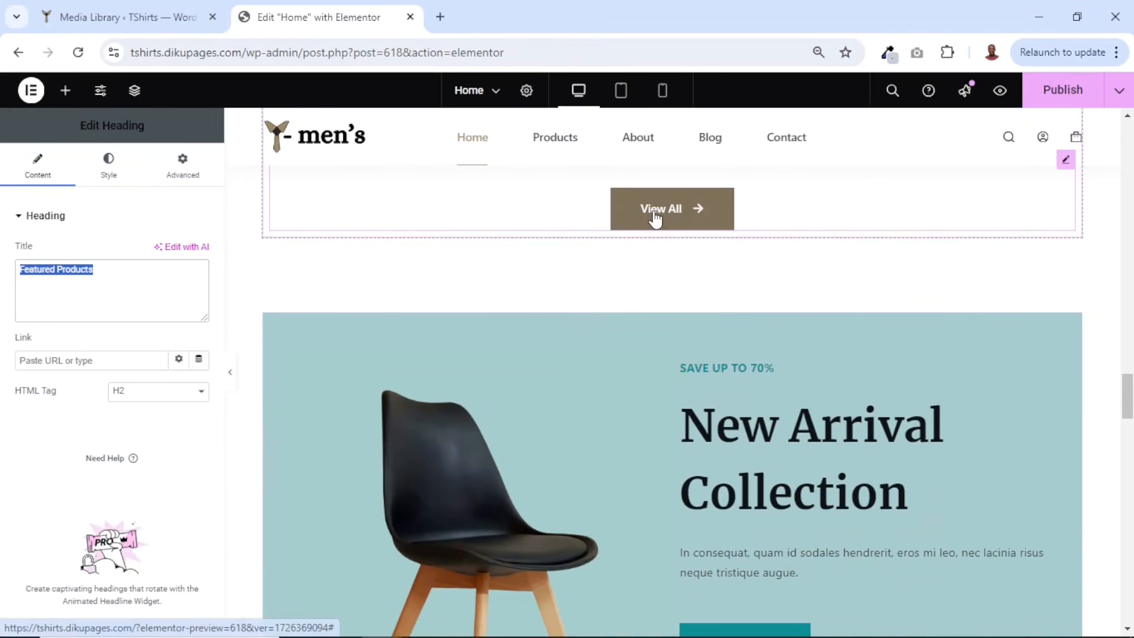
# - Link the View All button below the featured products to the Shop page
pyautogui.click(654, 220)
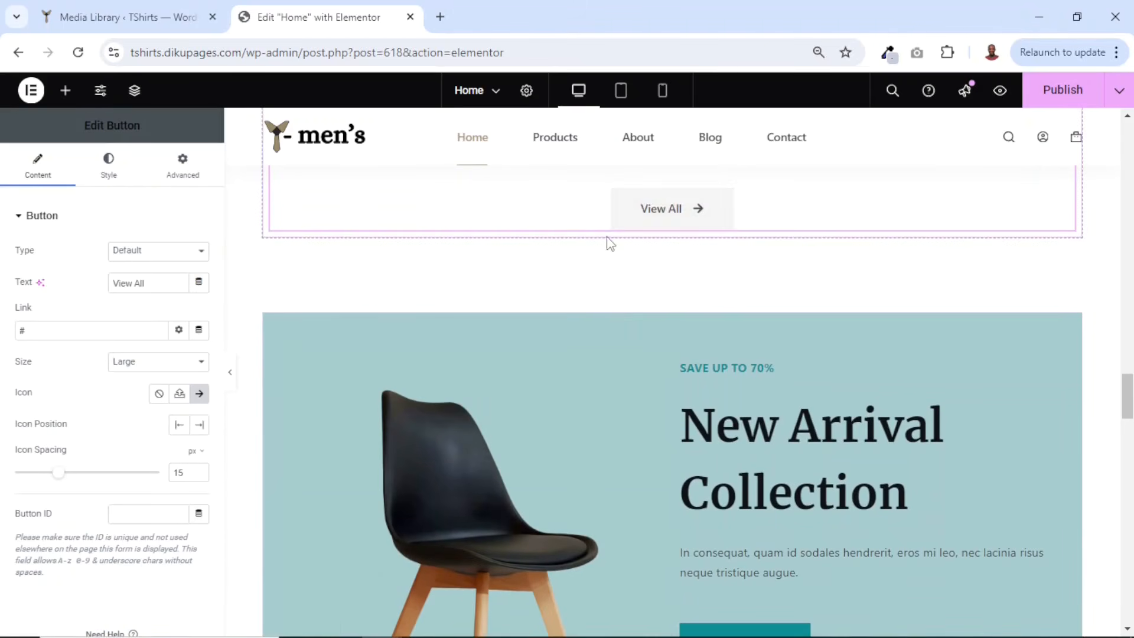
pyautogui.click(32, 330)
pyautogui.press('BackSpace')
pyautogui.write('shop')
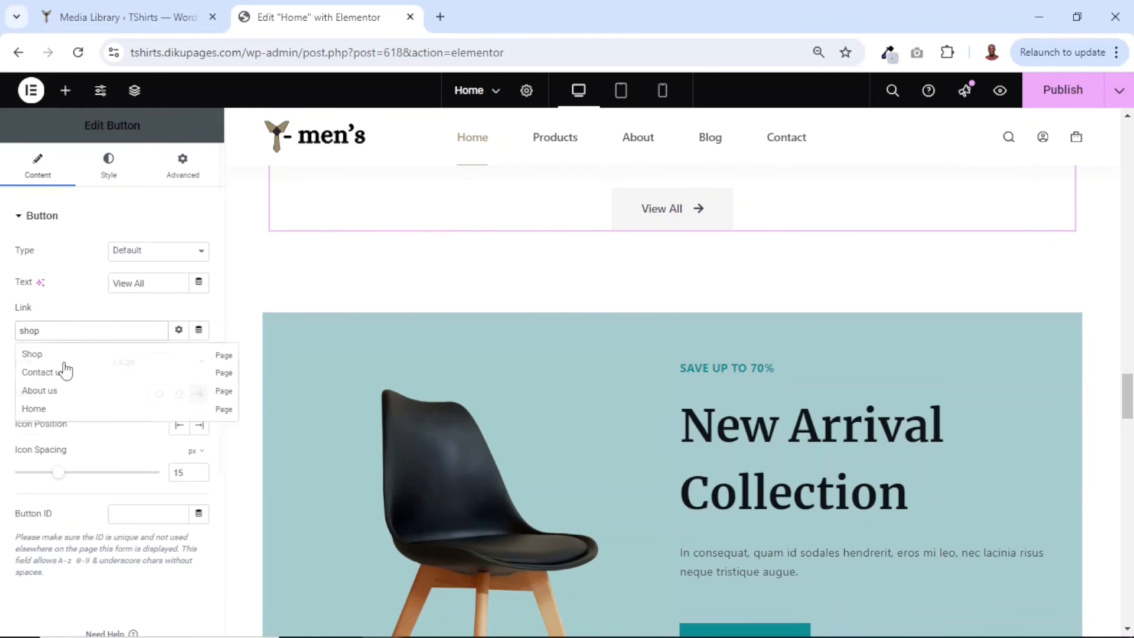
pyautogui.click(32, 353)
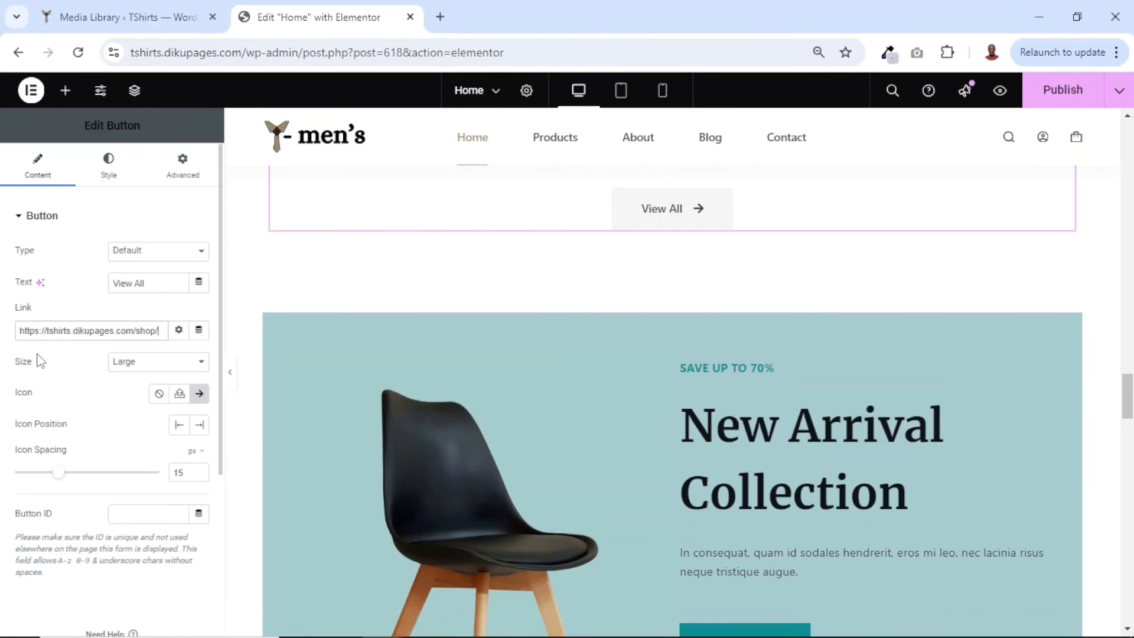
# - Change the New Arrival banner's small label text to GET 20% DISCOUNT ON ALL ORDERS ABOVE $100
pyautogui.scroll(-3, 835, 452)
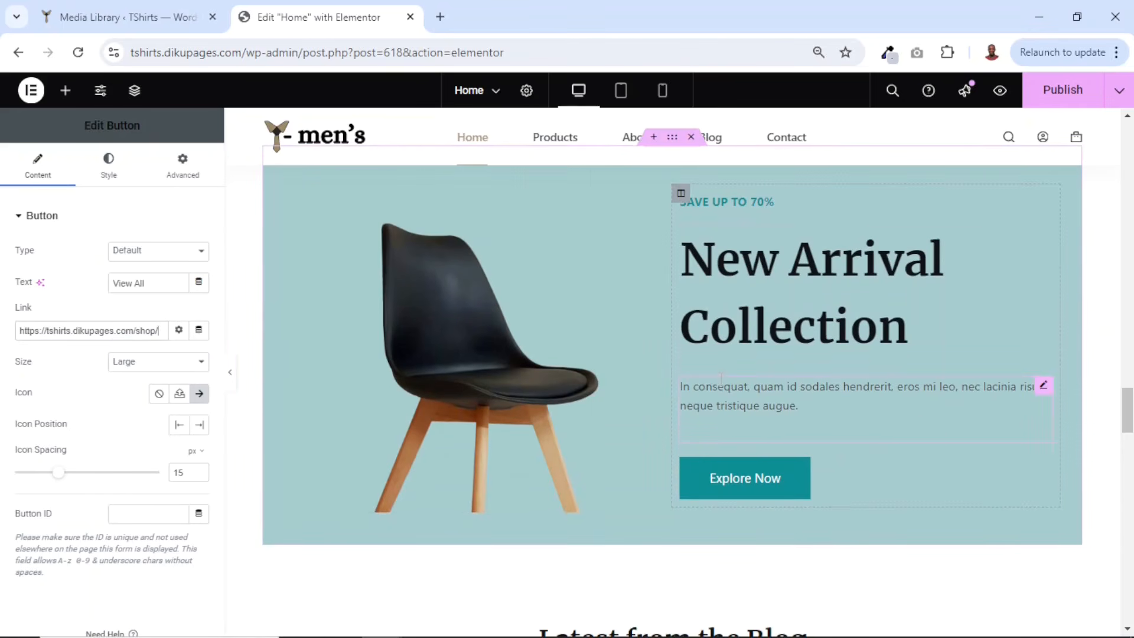
pyautogui.scroll(2, 720, 381)
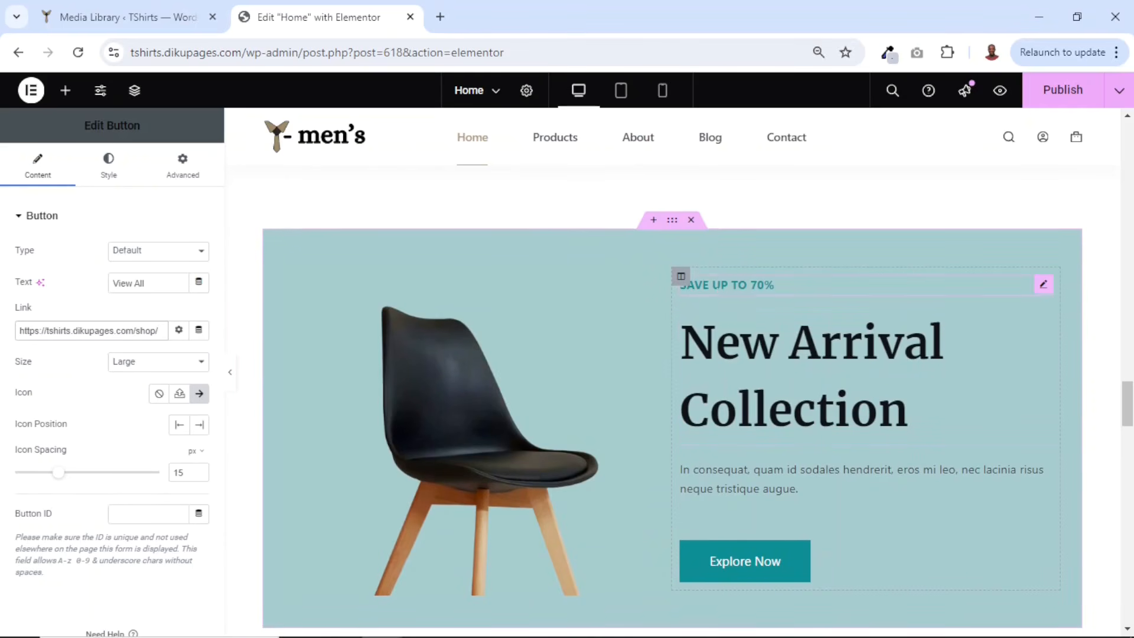
pyautogui.click(756, 285)
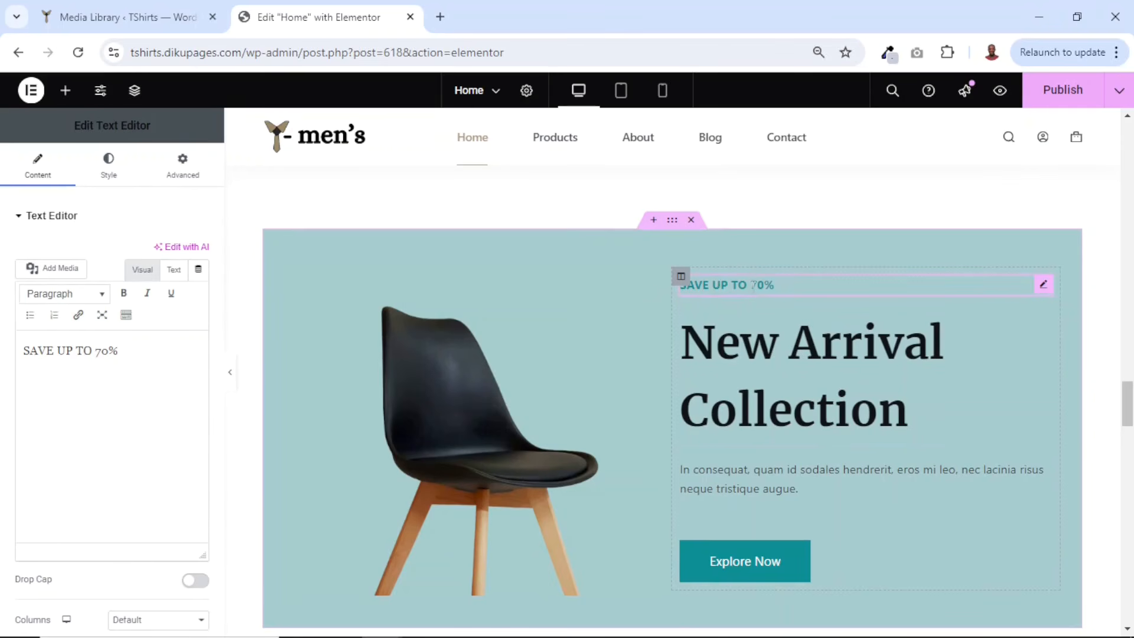
pyautogui.moveTo(120, 351); pyautogui.dragTo(3, 348)
pyautogui.write('GET 20% DISCOUNT ON ALL ORDERS ABOVE $100')
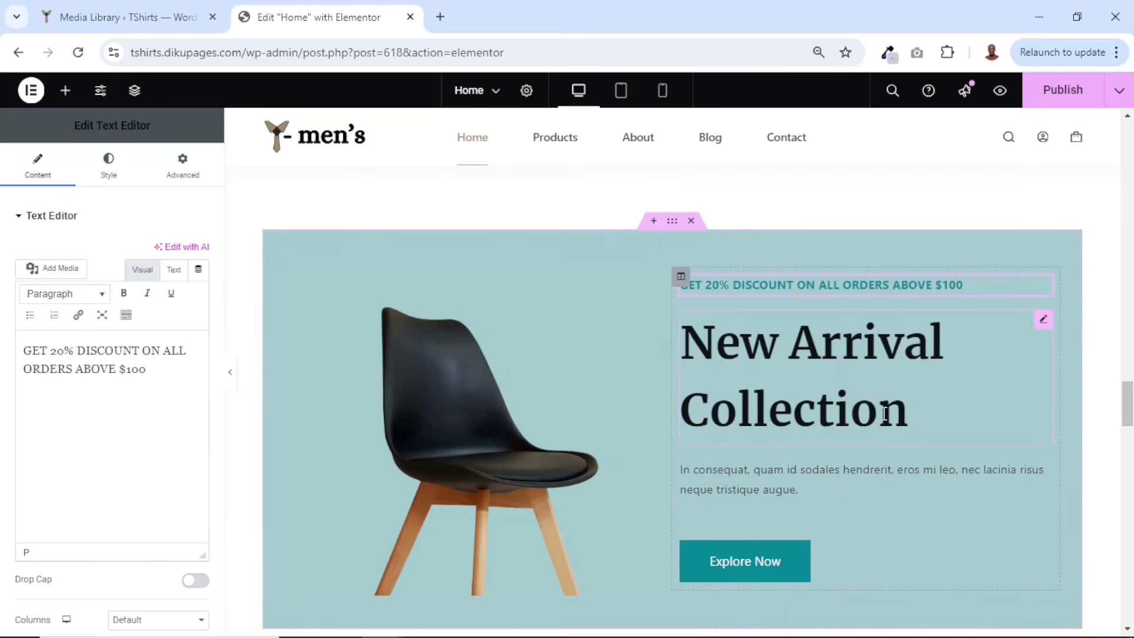
# - Replace the New Arrival banner's description with the pasted text about premium-quality shirts combining comfort, durability, and timeless fashion
pyautogui.click(749, 340)
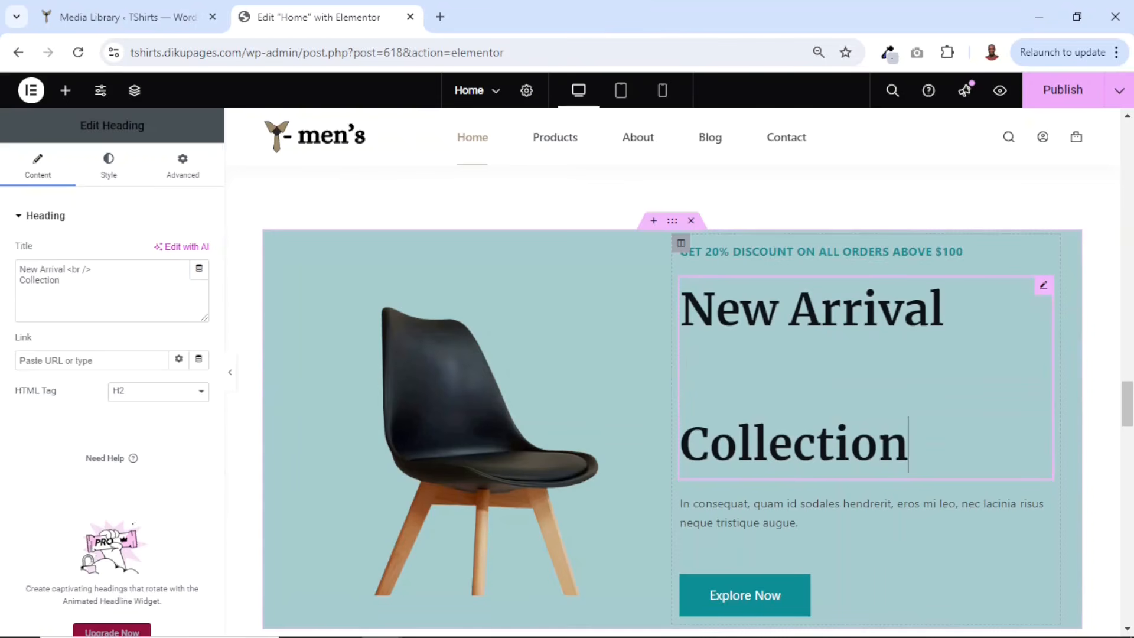
pyautogui.click(754, 514)
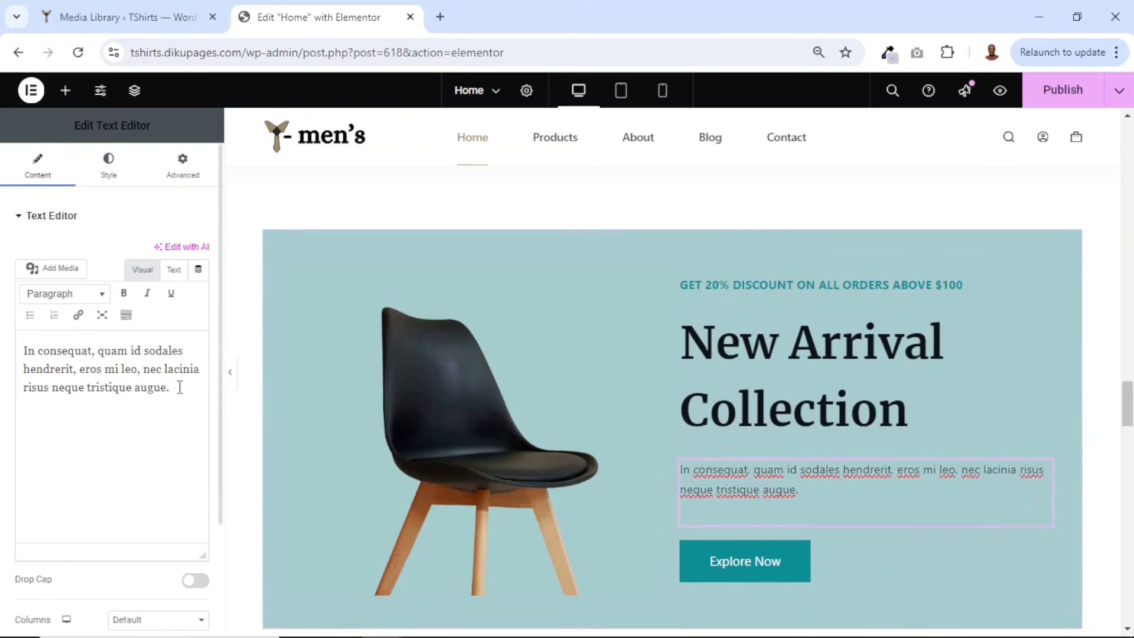
pyautogui.moveTo(179, 387); pyautogui.dragTo(2, 320)
pyautogui.write('Elevate your wardrobe with our wide range of premium-quality shirts that combine comfort, durability, and timeless fashion.!')
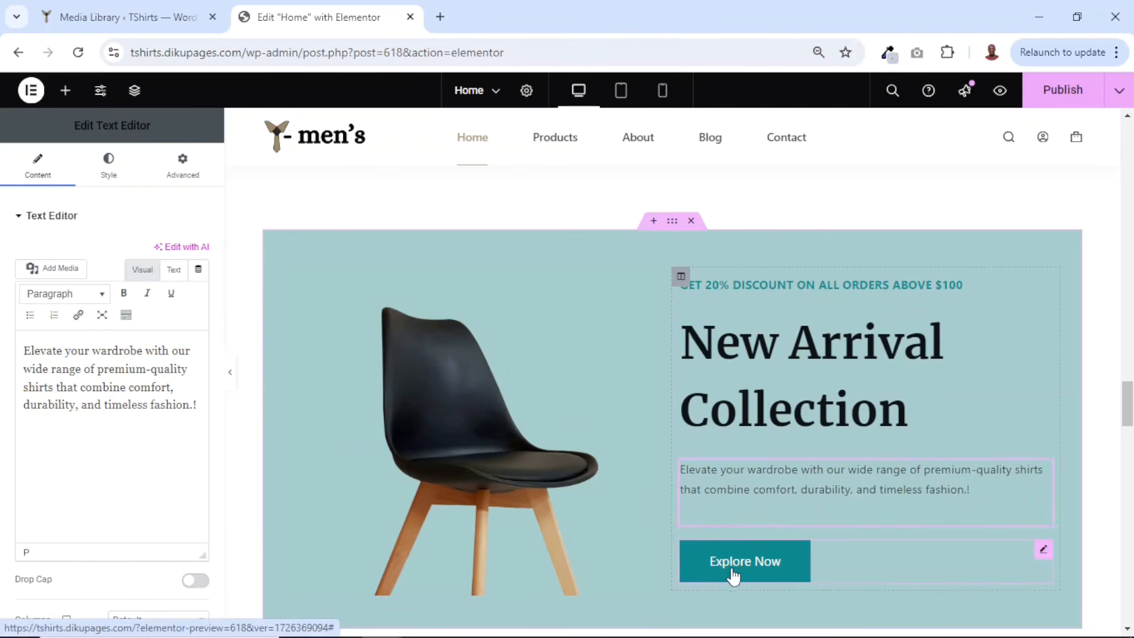
# - Link the banner's Explore Now button to the Shop page
pyautogui.click(774, 575)
pyautogui.click(52, 326)
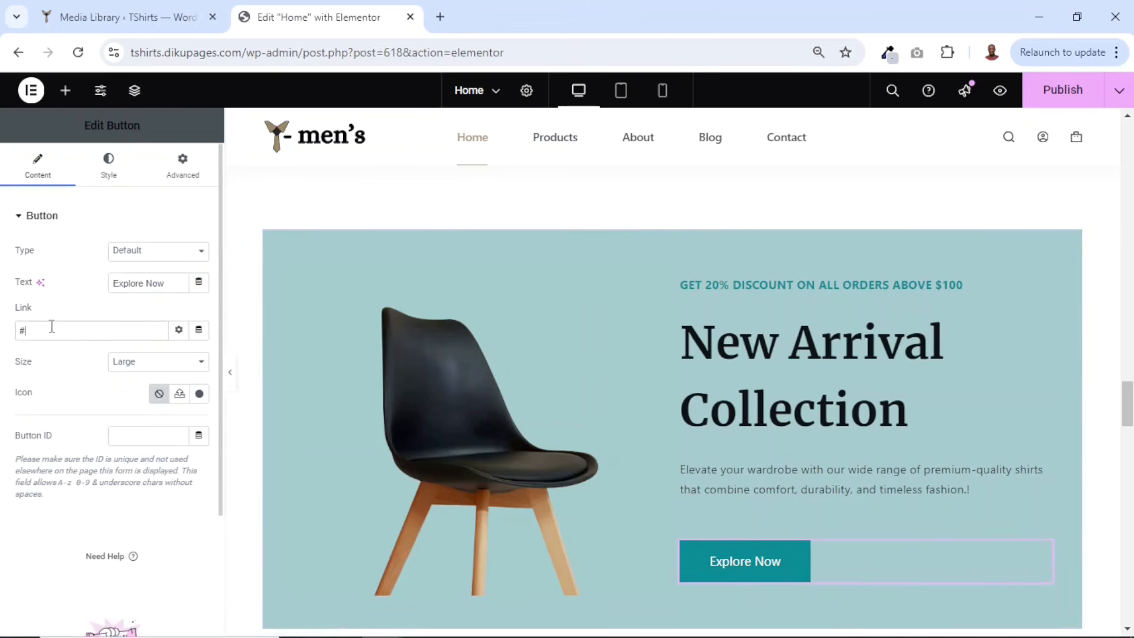
pyautogui.write('SHOP')
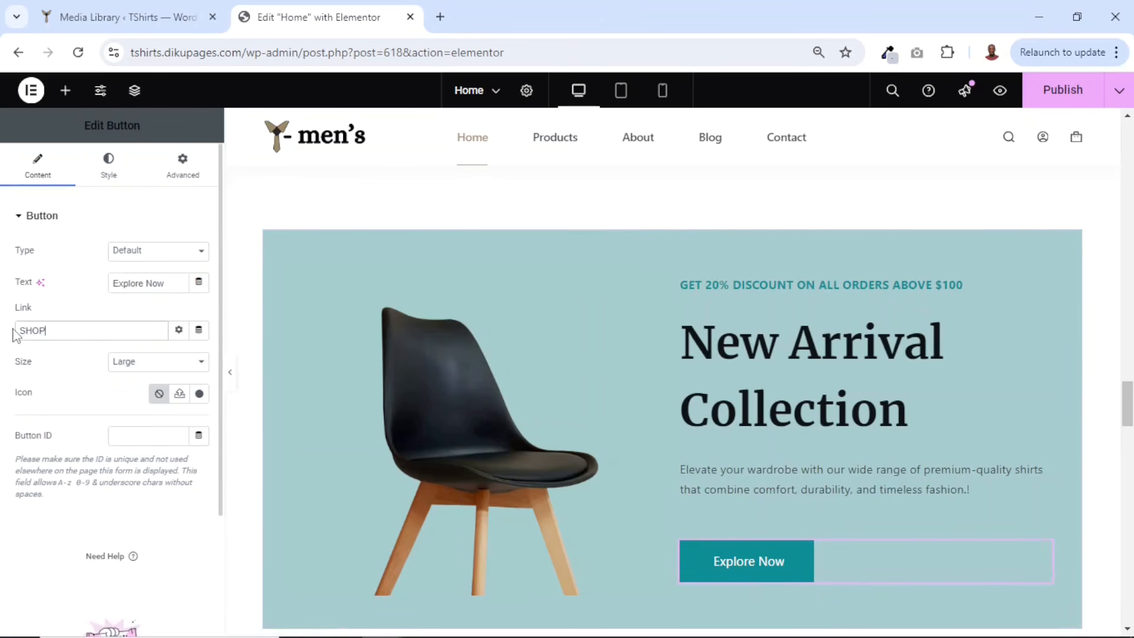
pyautogui.click(31, 355)
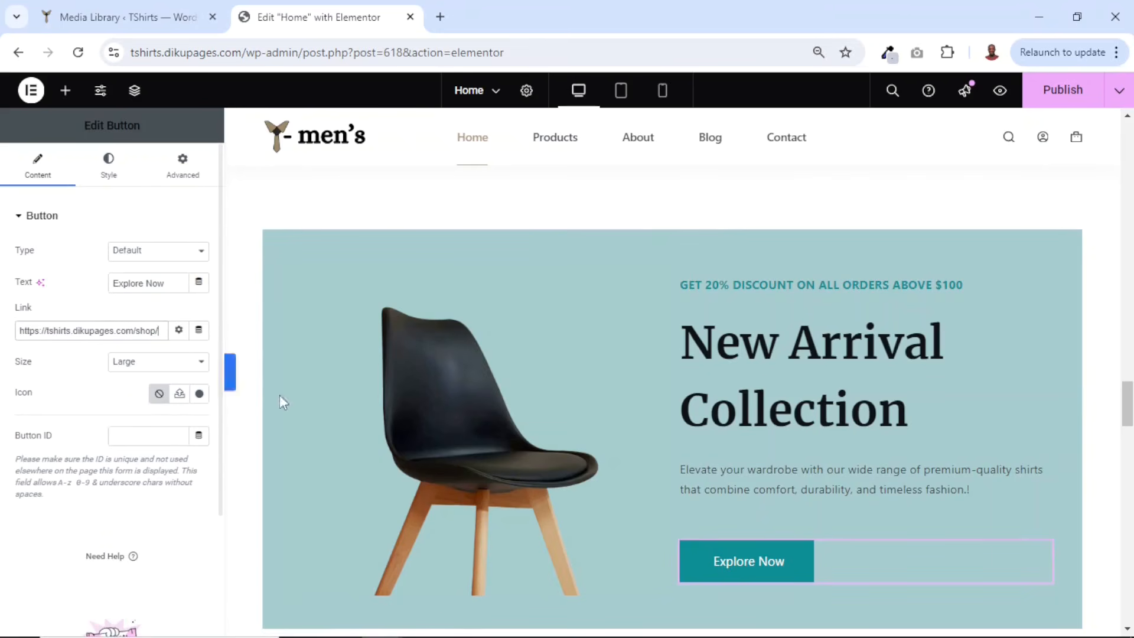
# - Replace the banner's chair image with new-arrival-image from the media library
pyautogui.click(430, 417)
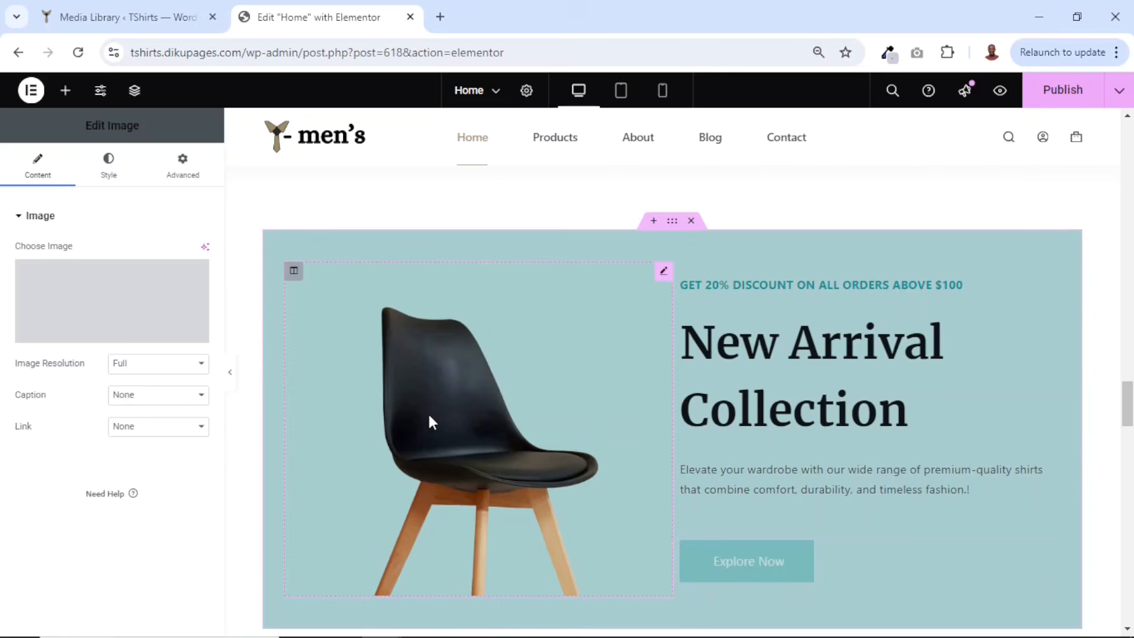
pyautogui.click(116, 304)
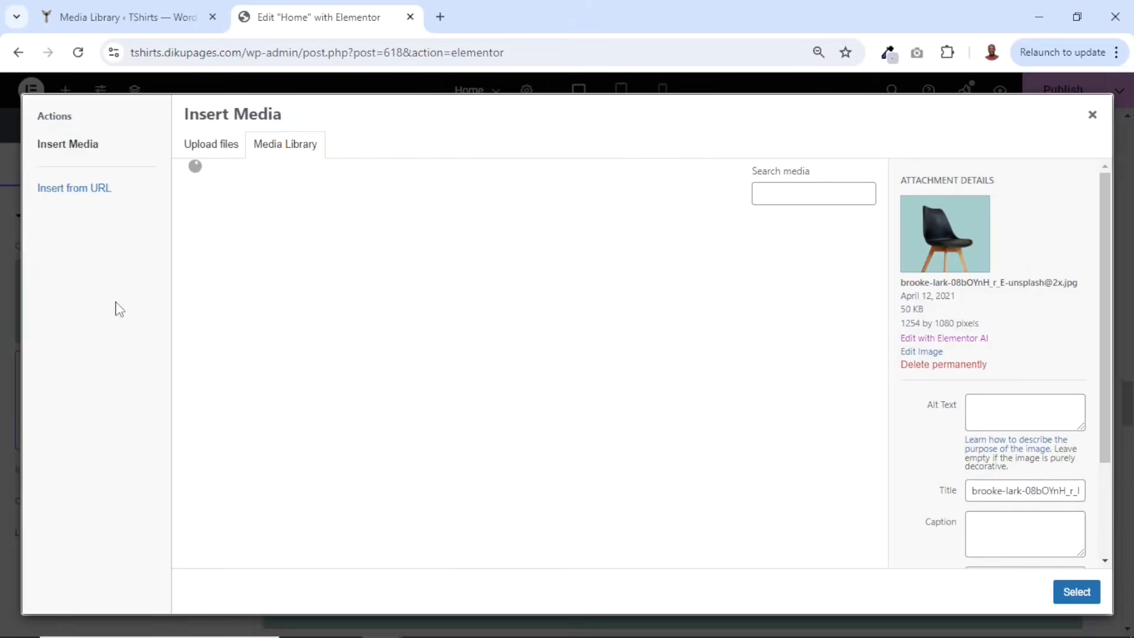
pyautogui.click(237, 270)
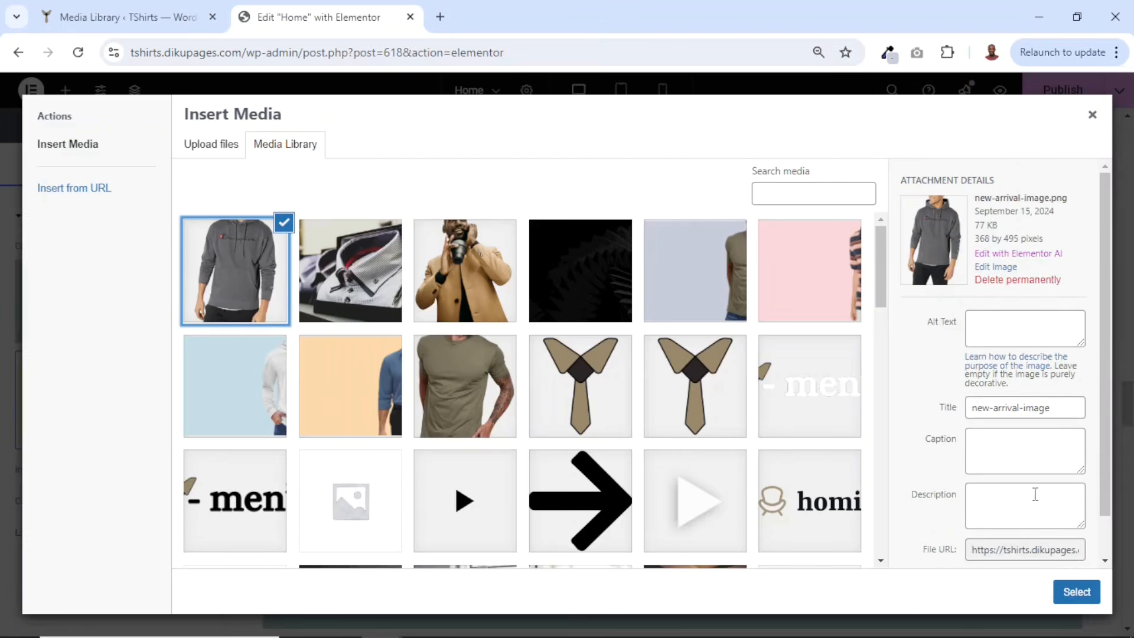
pyautogui.click(1072, 591)
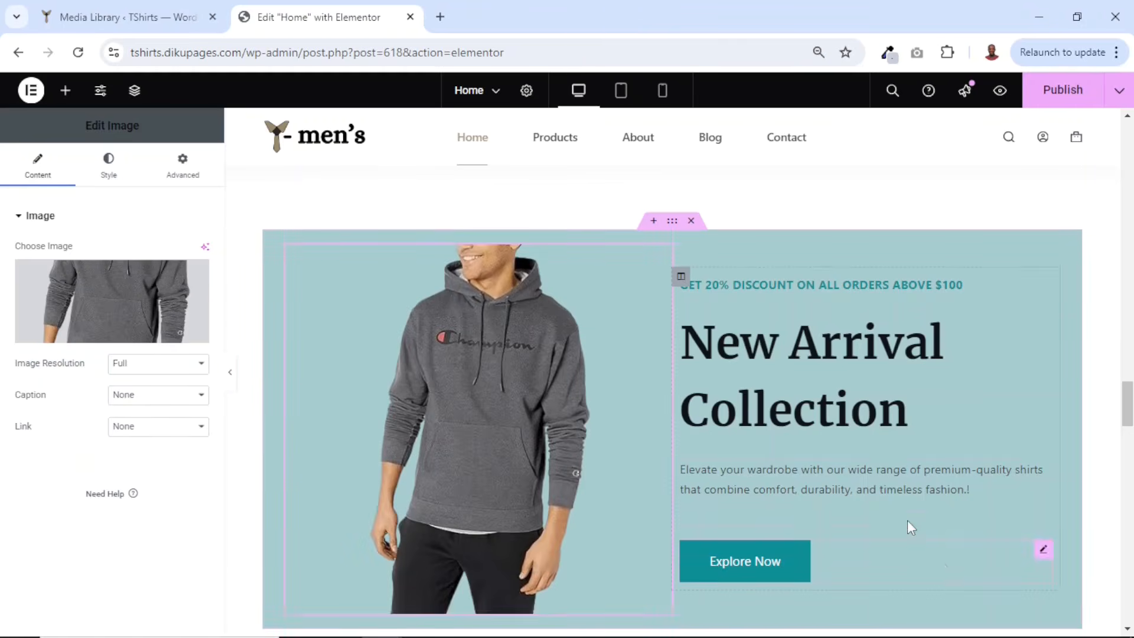
# - Set the newsletter section's background image to inner-hero-bg
pyautogui.scroll(-8, 911, 527)
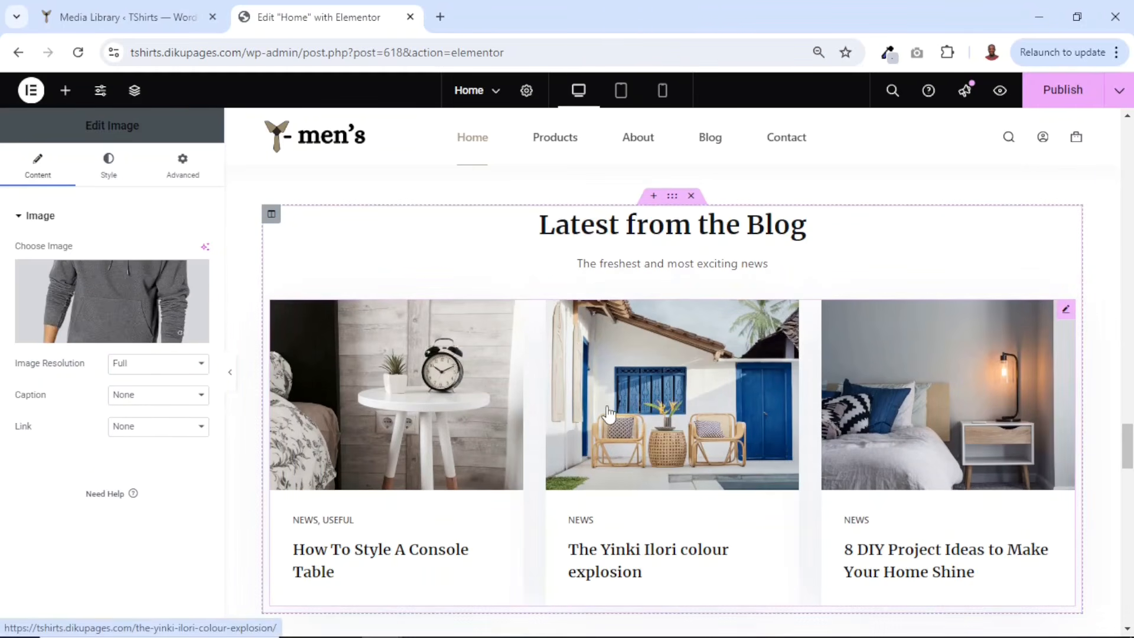
pyautogui.scroll(-2, 610, 412)
pyautogui.scroll(-6, 609, 410)
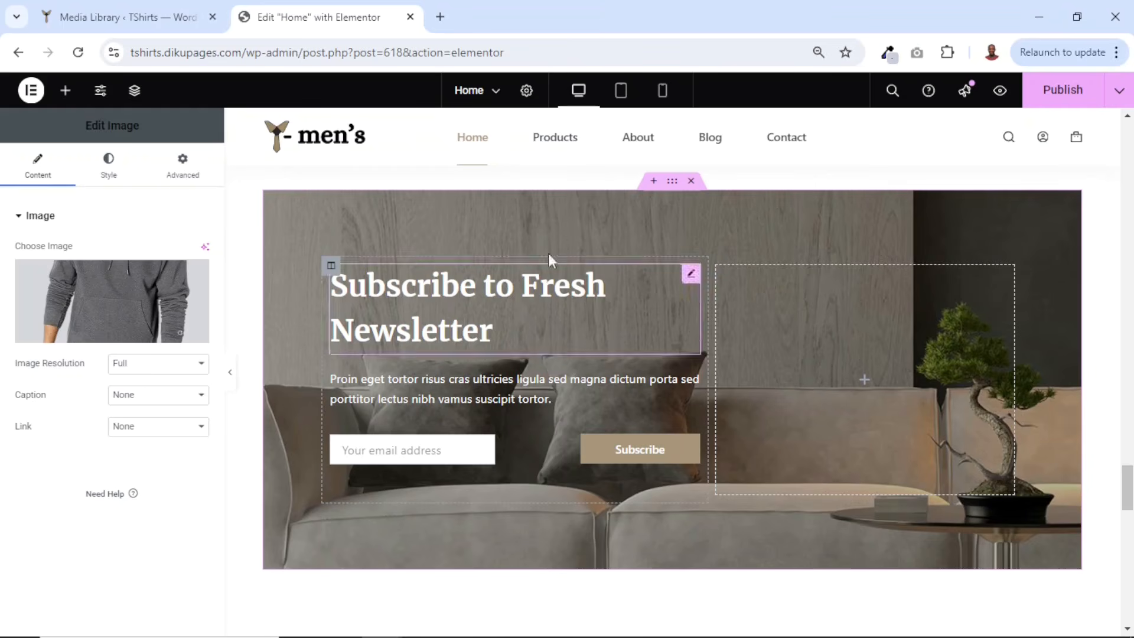
pyautogui.click(672, 185)
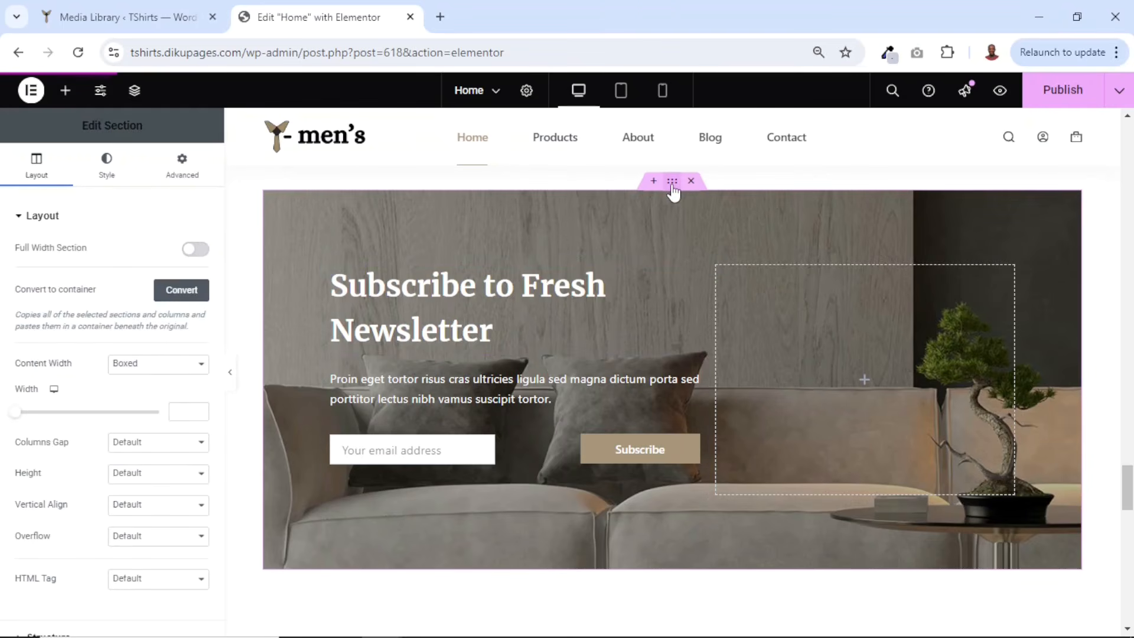
pyautogui.click(108, 175)
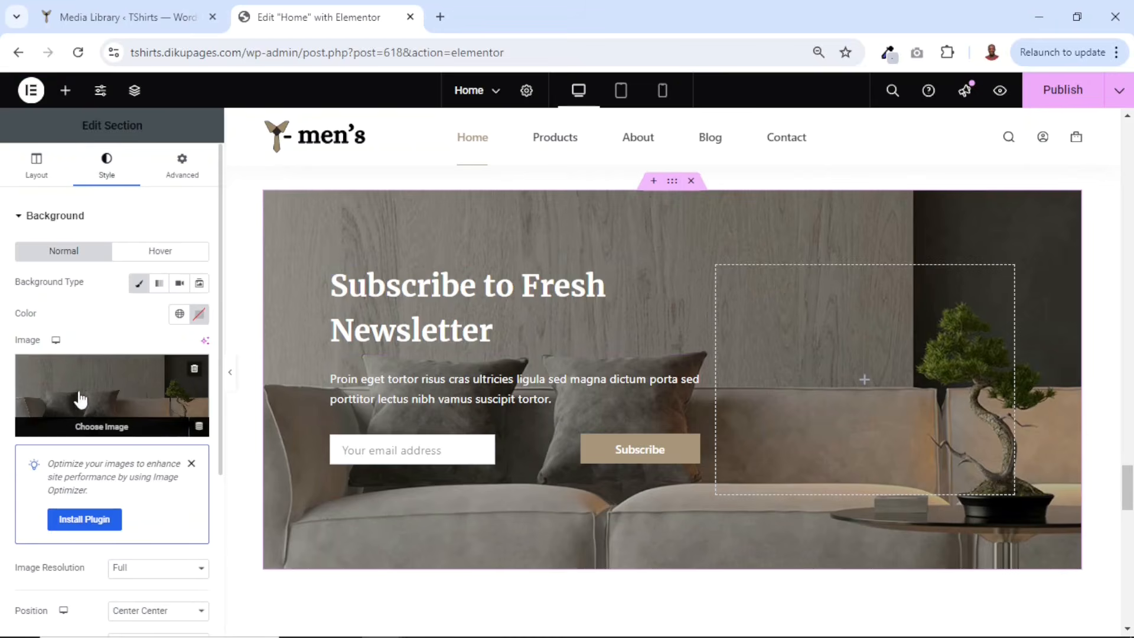
pyautogui.click(119, 395)
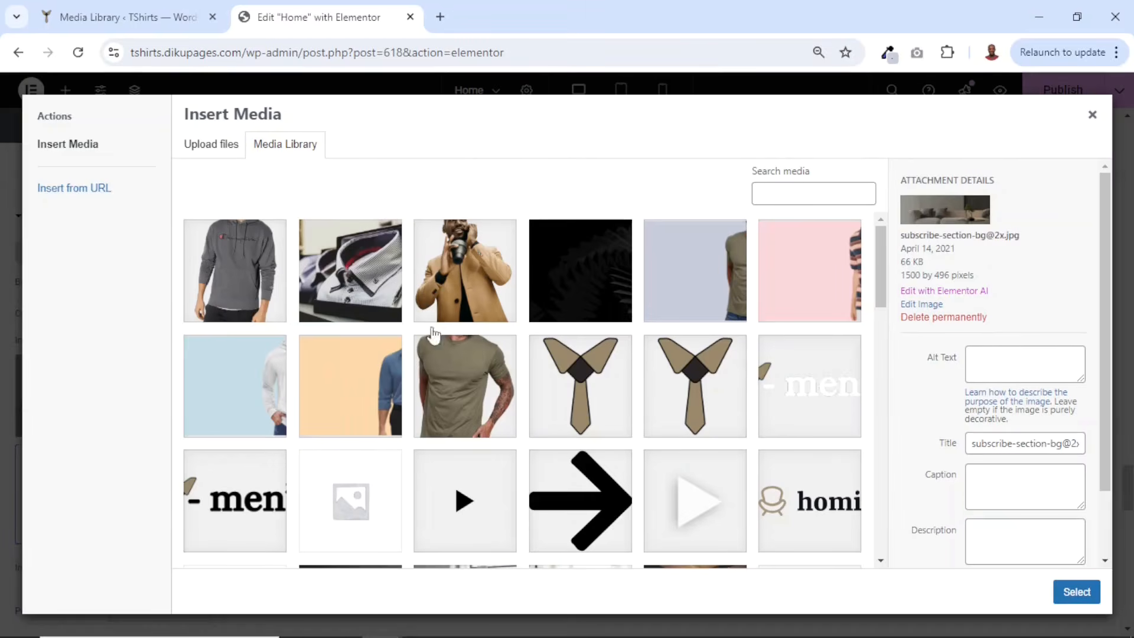
pyautogui.click(371, 277)
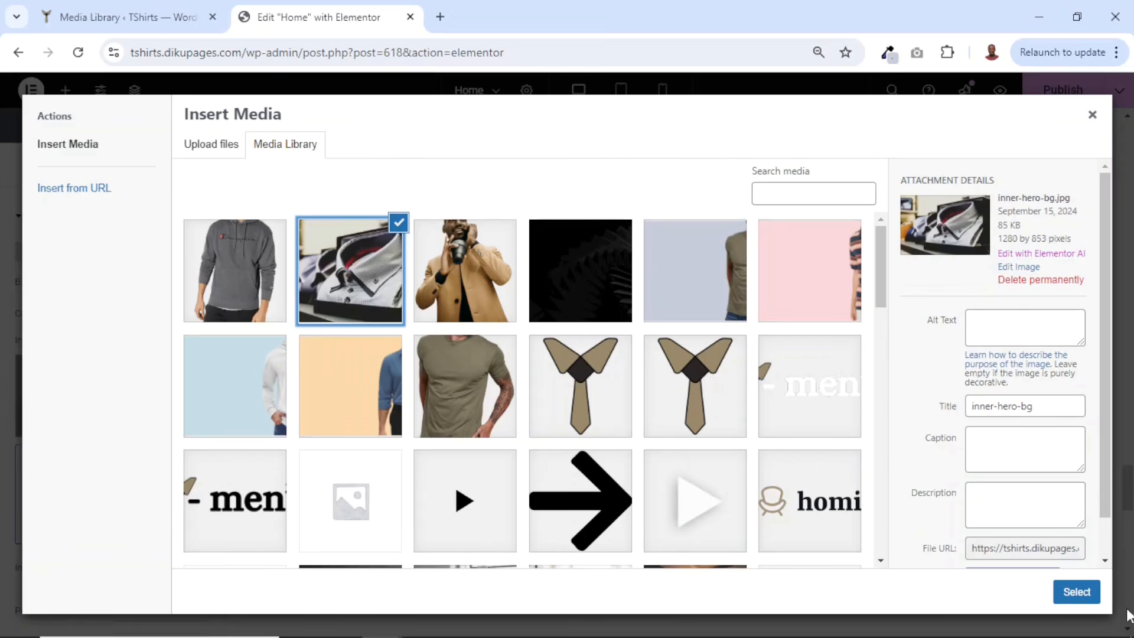
pyautogui.click(1076, 592)
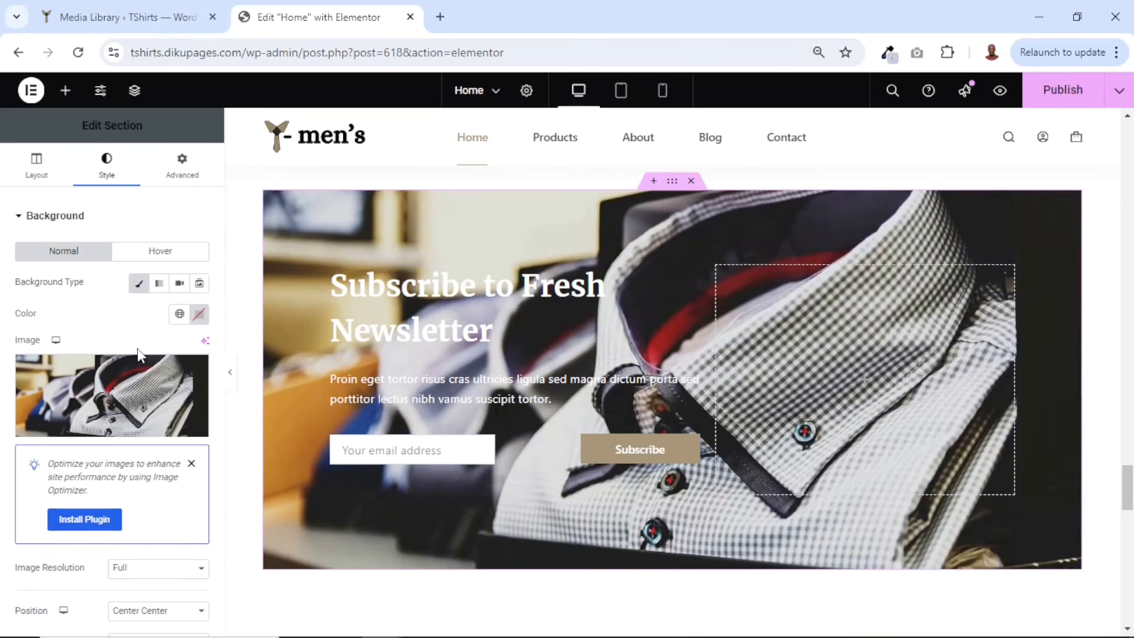
# - Add a classic background overlay with a dark theme palette color to the newsletter section
pyautogui.scroll(-3, 140, 354)
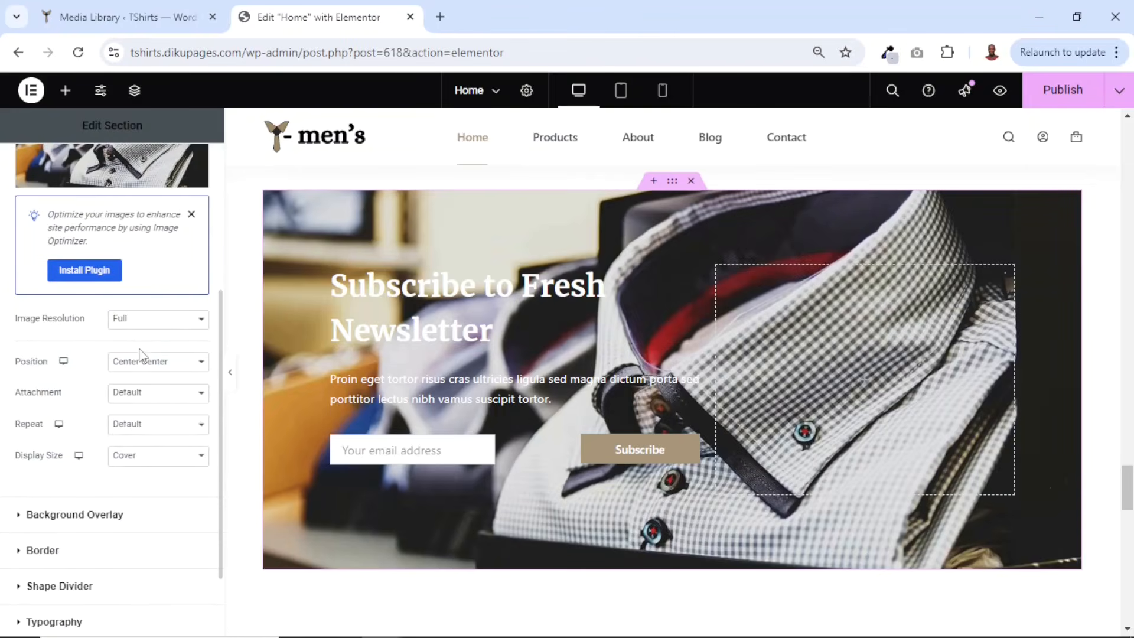
pyautogui.click(72, 516)
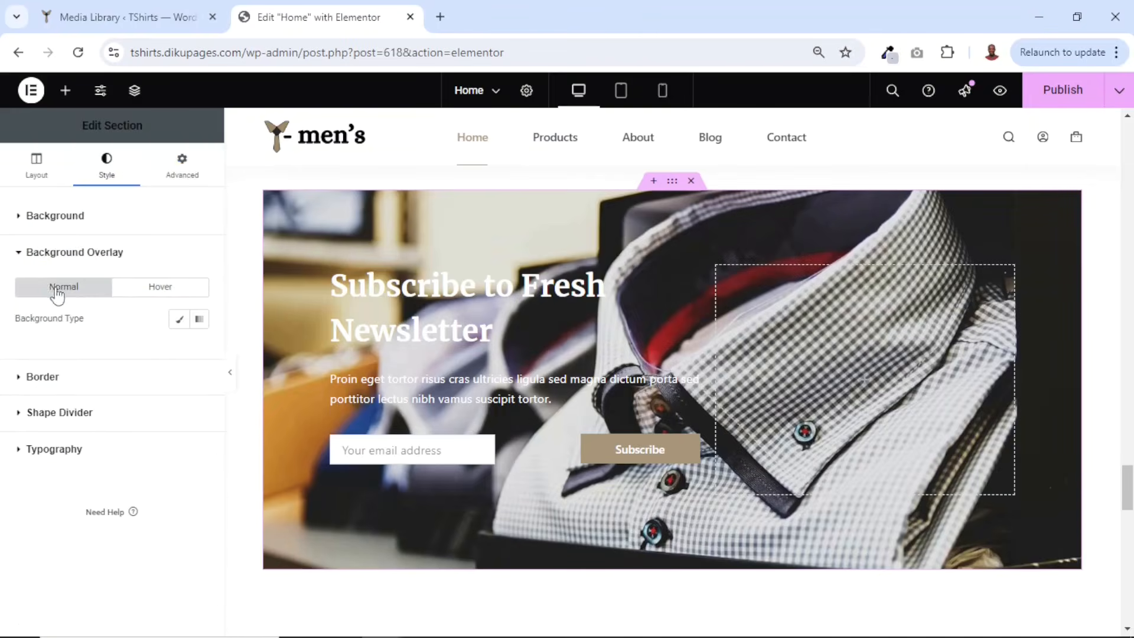
pyautogui.click(178, 320)
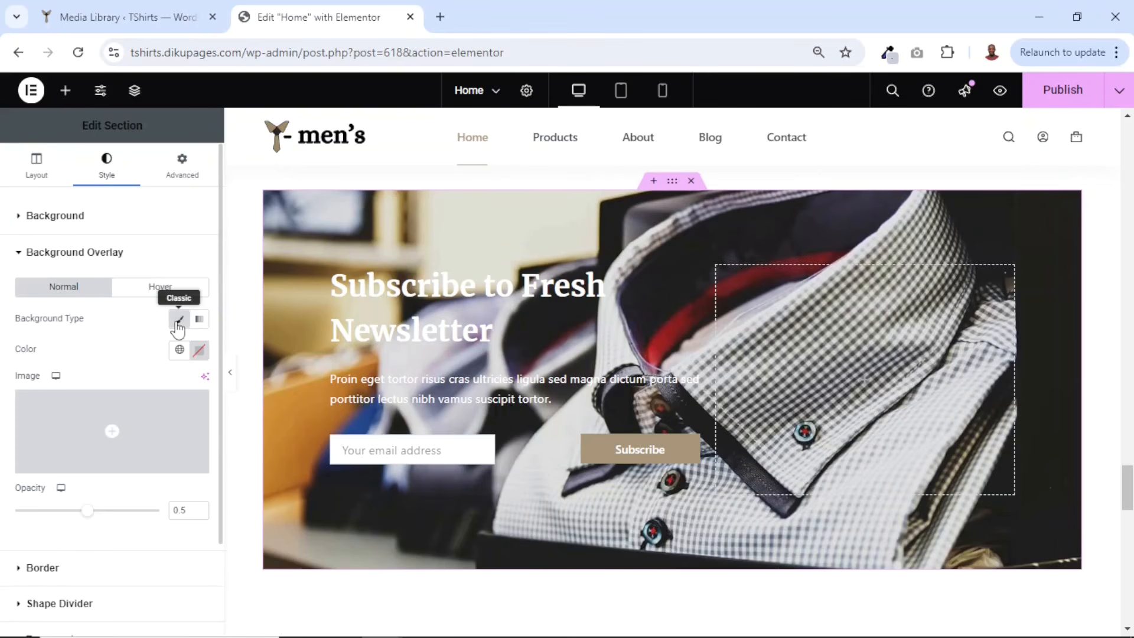
pyautogui.click(180, 349)
pyautogui.scroll(-3, 48, 463)
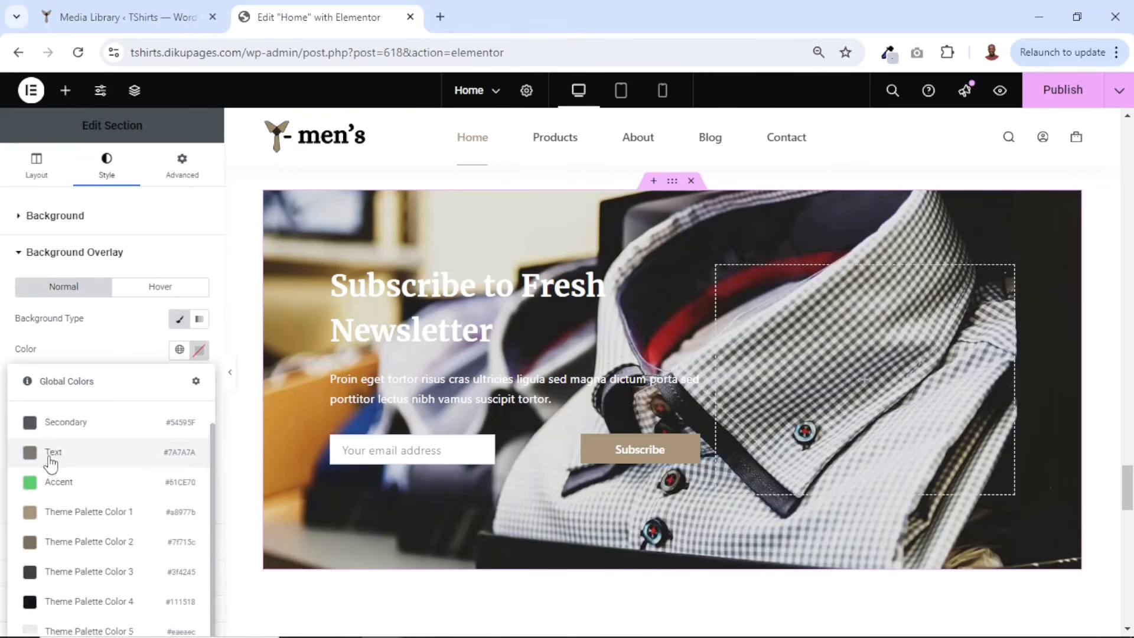
pyautogui.click(108, 562)
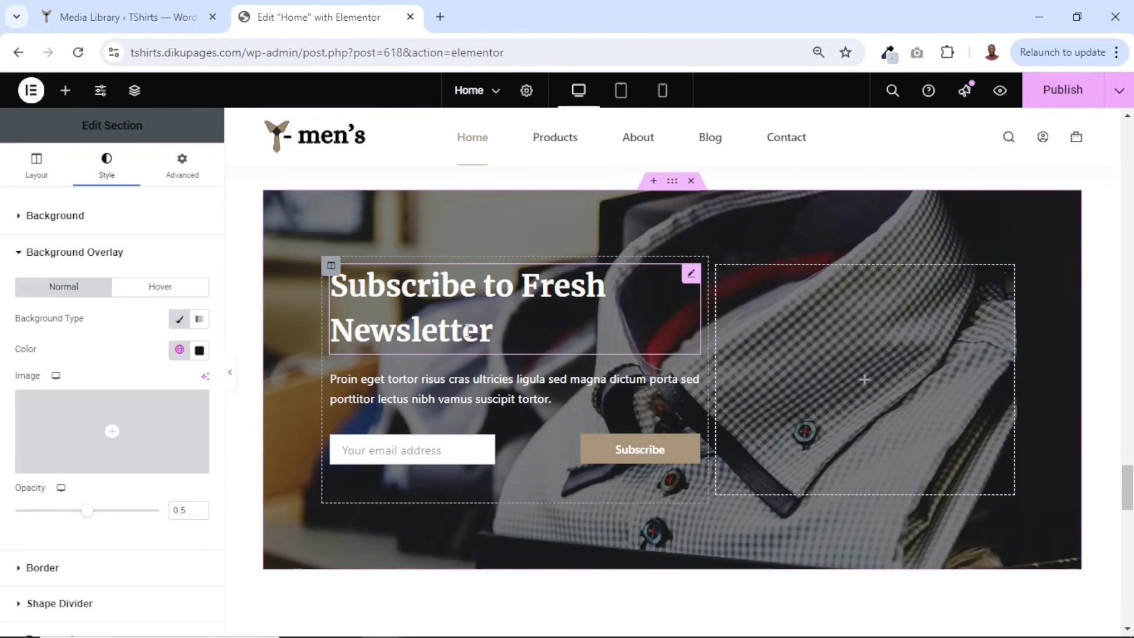
# - Link the Browse Shop button beside Trending Now to the Shop page
pyautogui.scroll(-7, 755, 446)
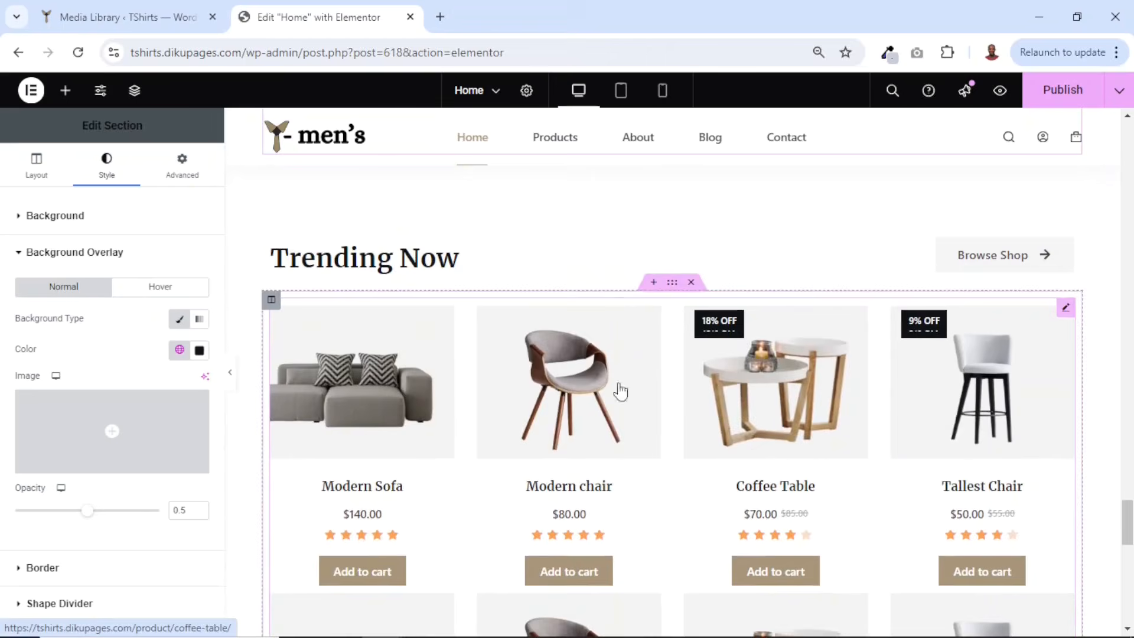
pyautogui.scroll(-2, 679, 413)
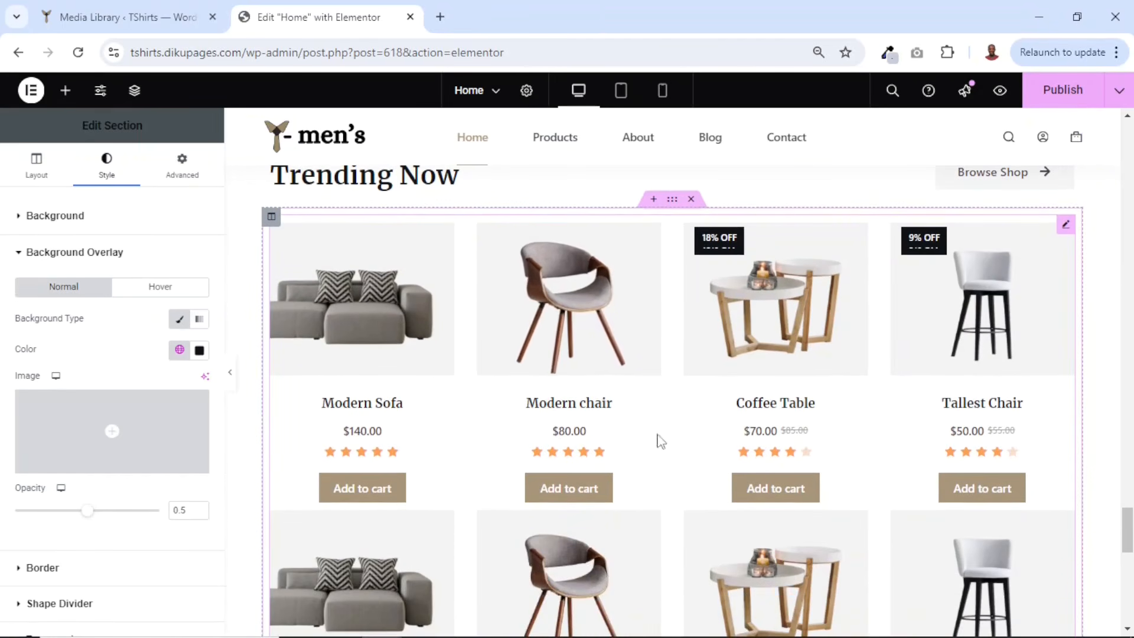
pyautogui.scroll(2, 747, 419)
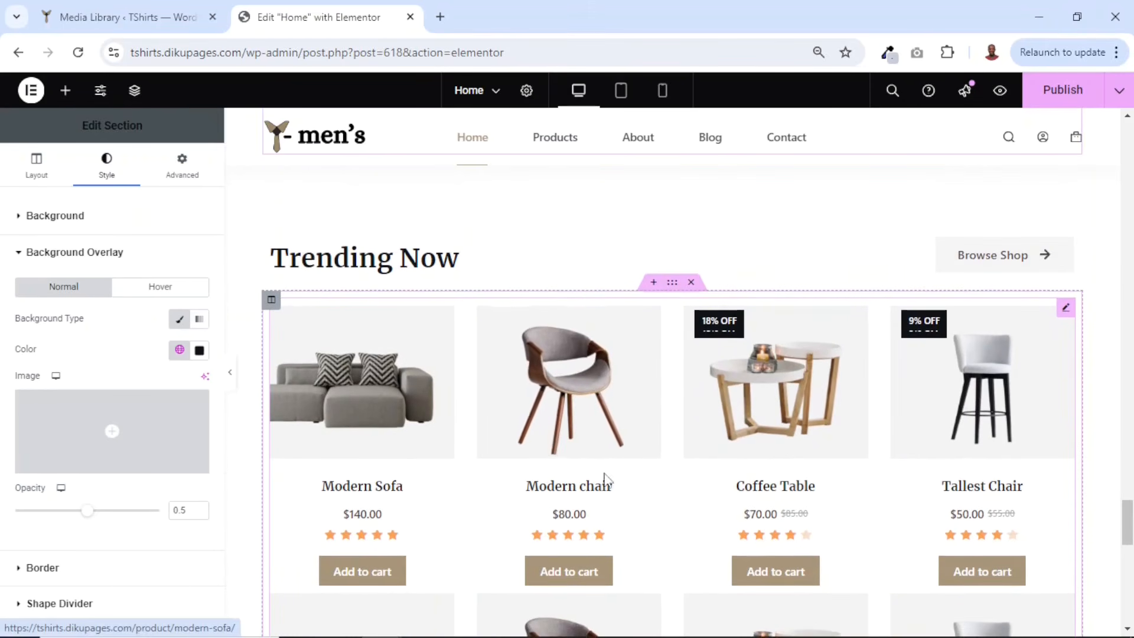
pyautogui.click(985, 255)
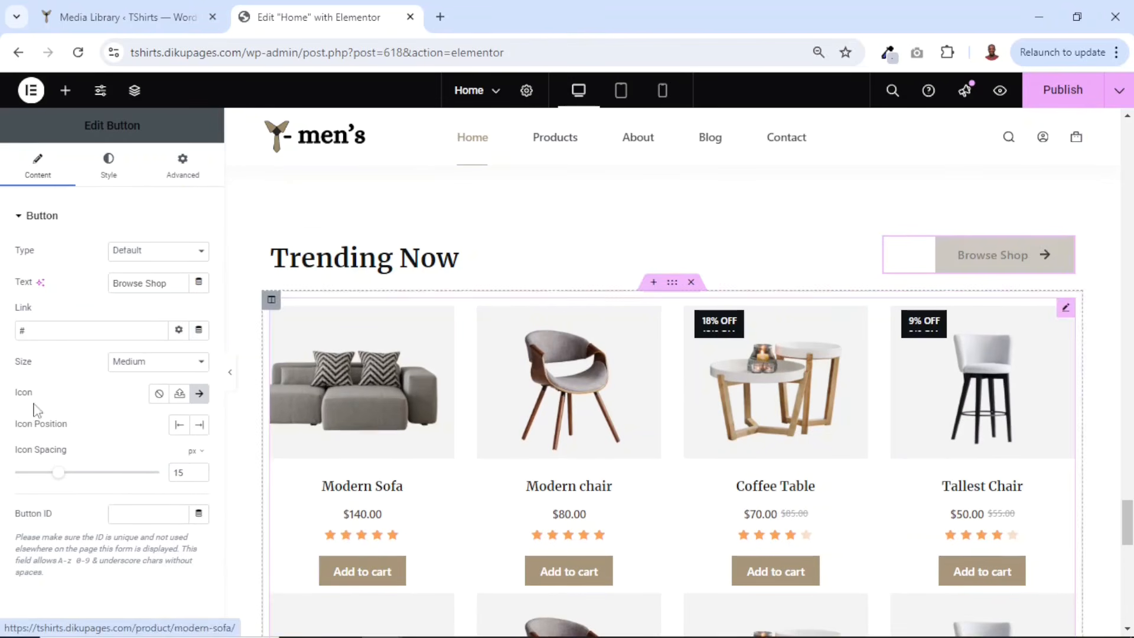
pyautogui.write('SHOP')
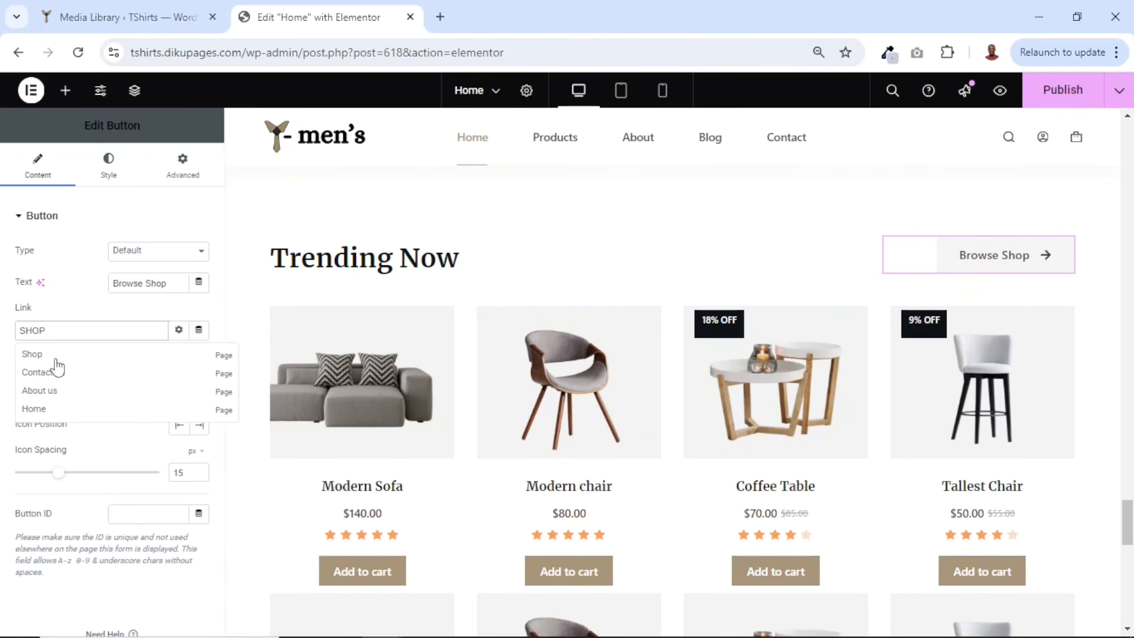
pyautogui.click(55, 357)
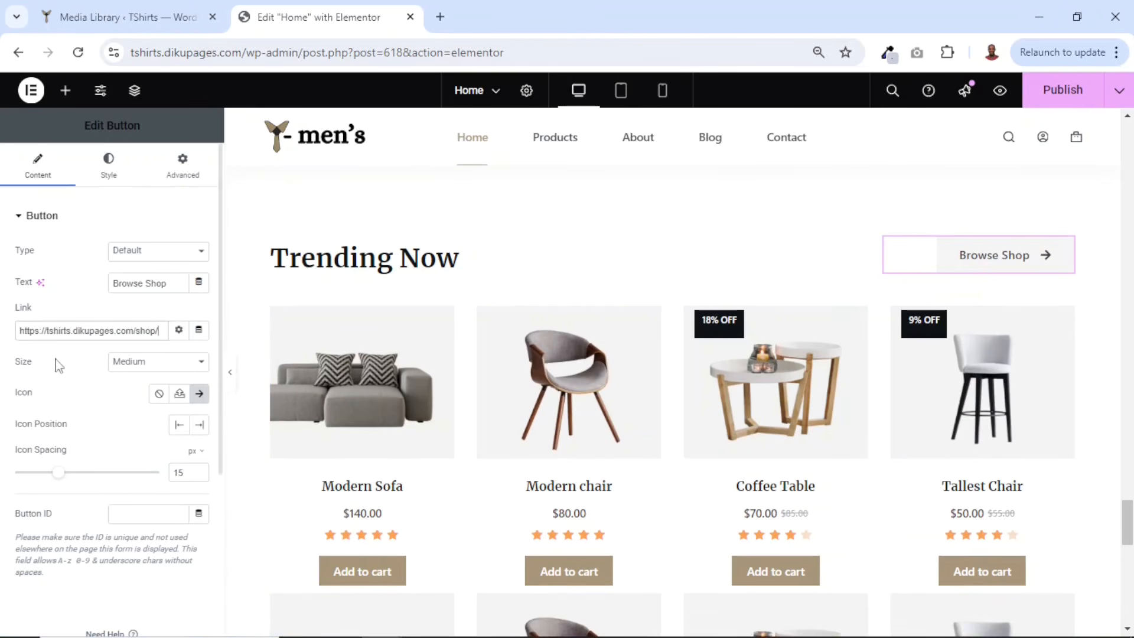
# - Preview the edited homepage in a new tab and scroll through its sections
pyautogui.scroll(-10, 869, 353)
pyautogui.scroll(-3, 868, 353)
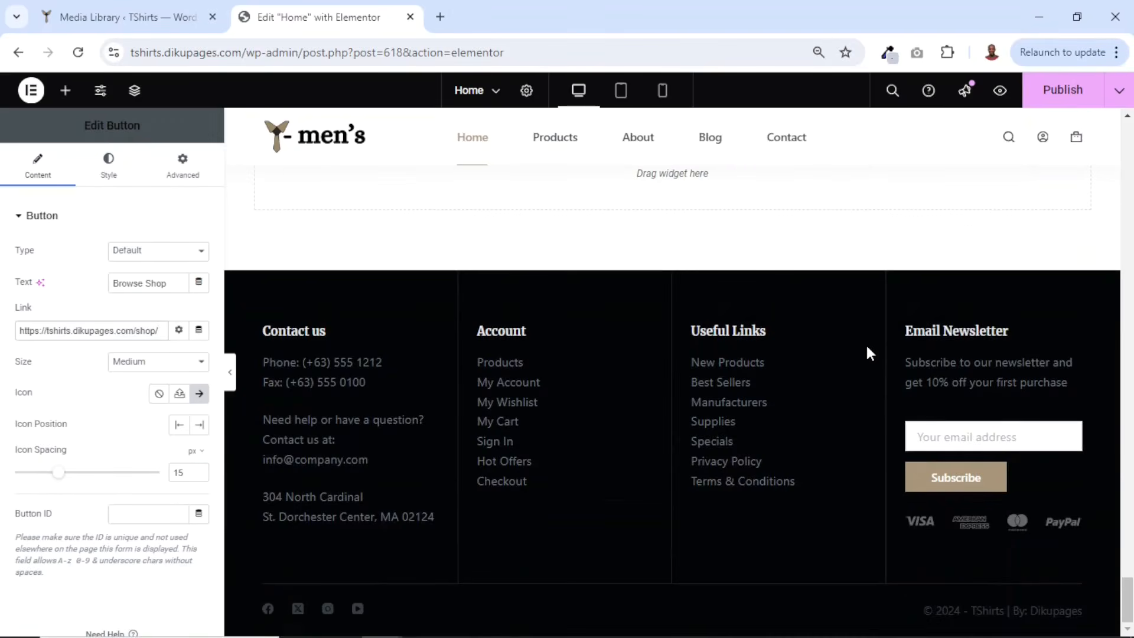
pyautogui.scroll(10, 866, 352)
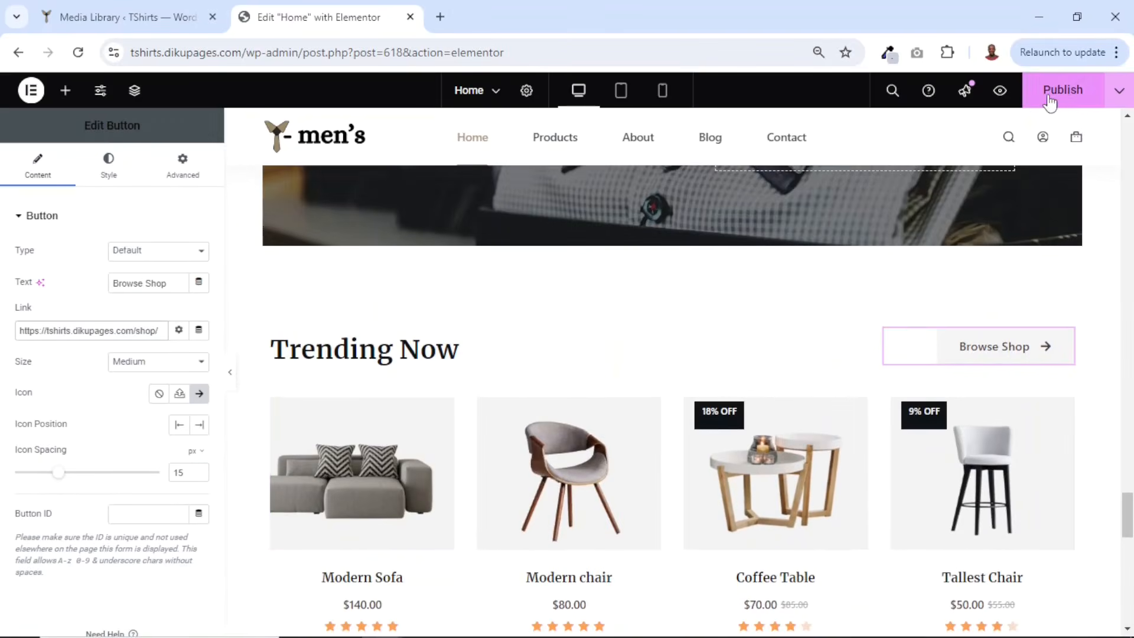
pyautogui.click(1000, 92)
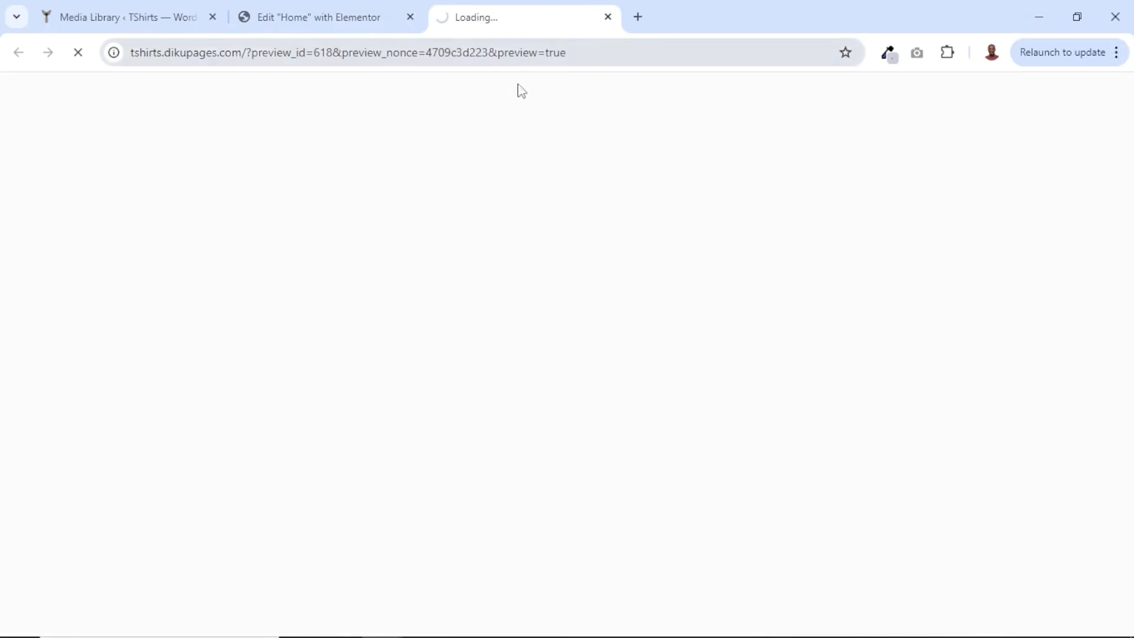
pyautogui.scroll(-3, 858, 248)
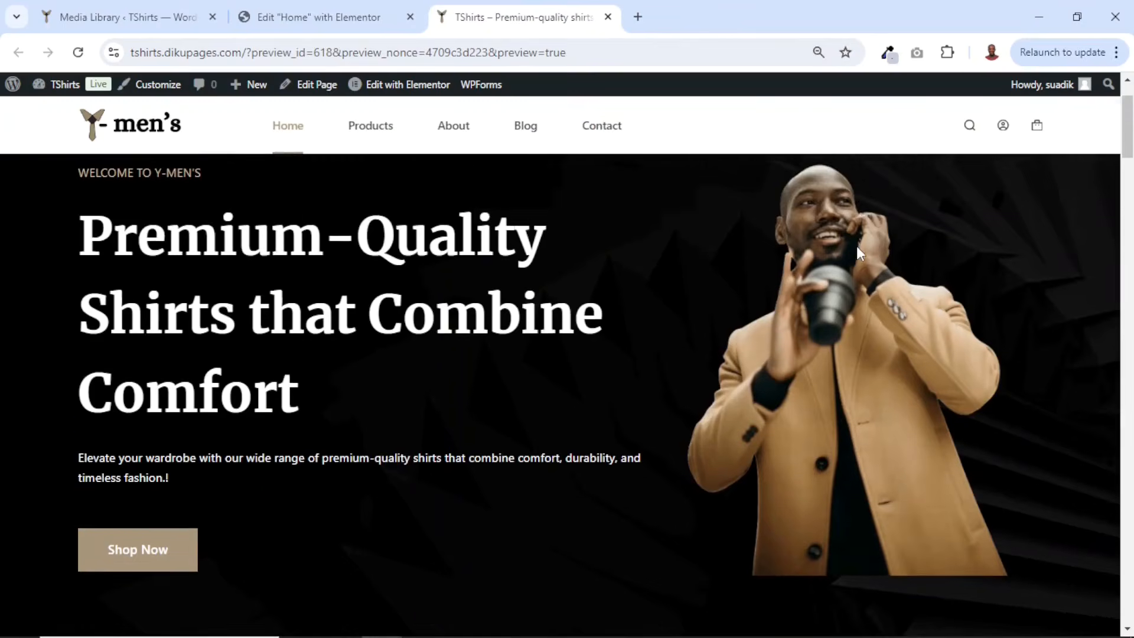
pyautogui.scroll(-15, 858, 251)
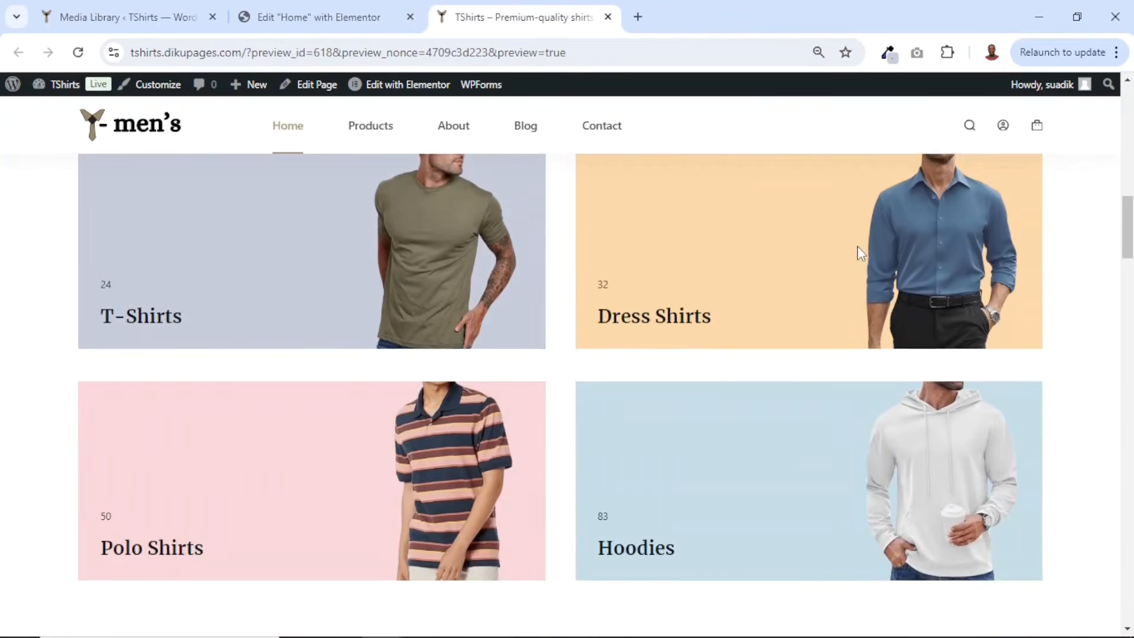
pyautogui.scroll(-12, 857, 253)
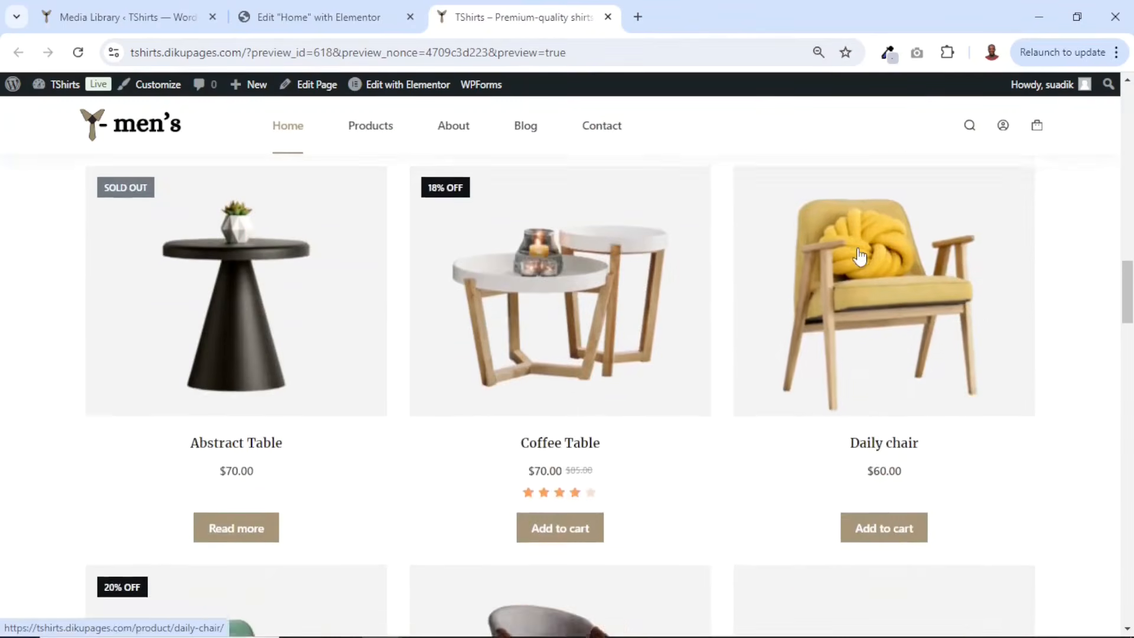
pyautogui.scroll(-10, 859, 248)
pyautogui.scroll(5, 859, 248)
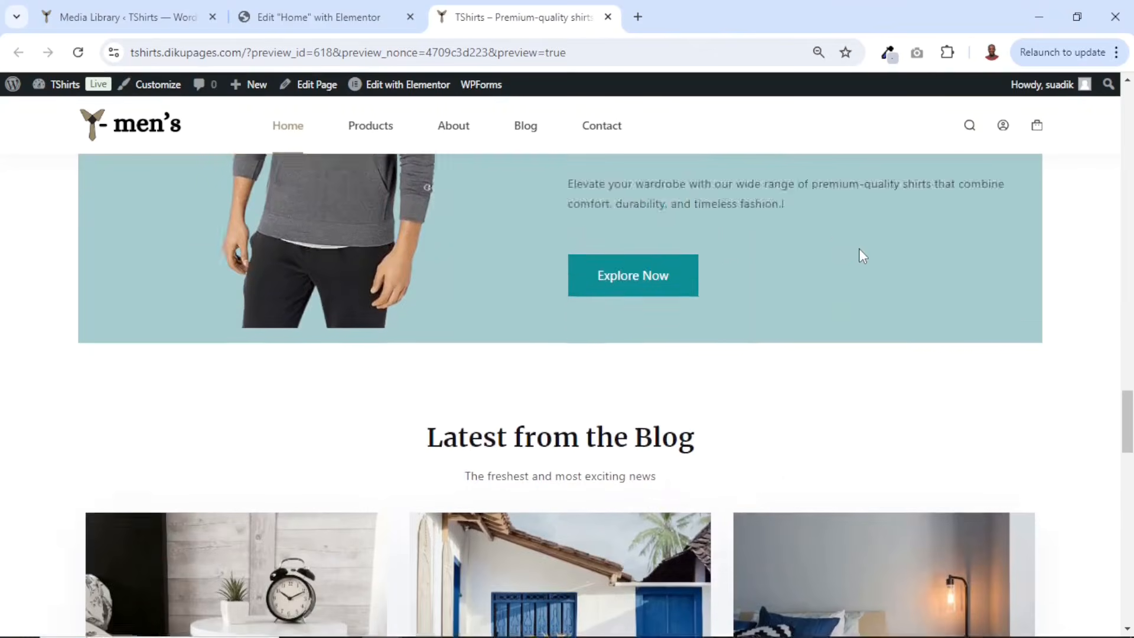
# - Browse the live homepage, Shop page and About us page of the site
pyautogui.scroll(-10, 859, 248)
pyautogui.scroll(14, 762, 290)
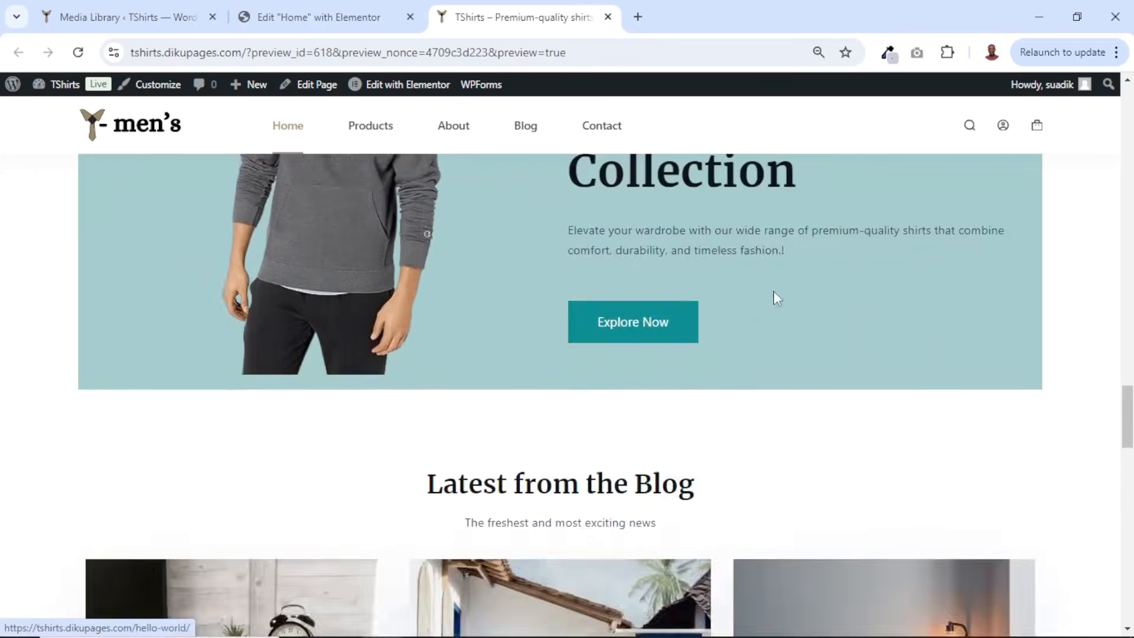
pyautogui.scroll(8, 759, 283)
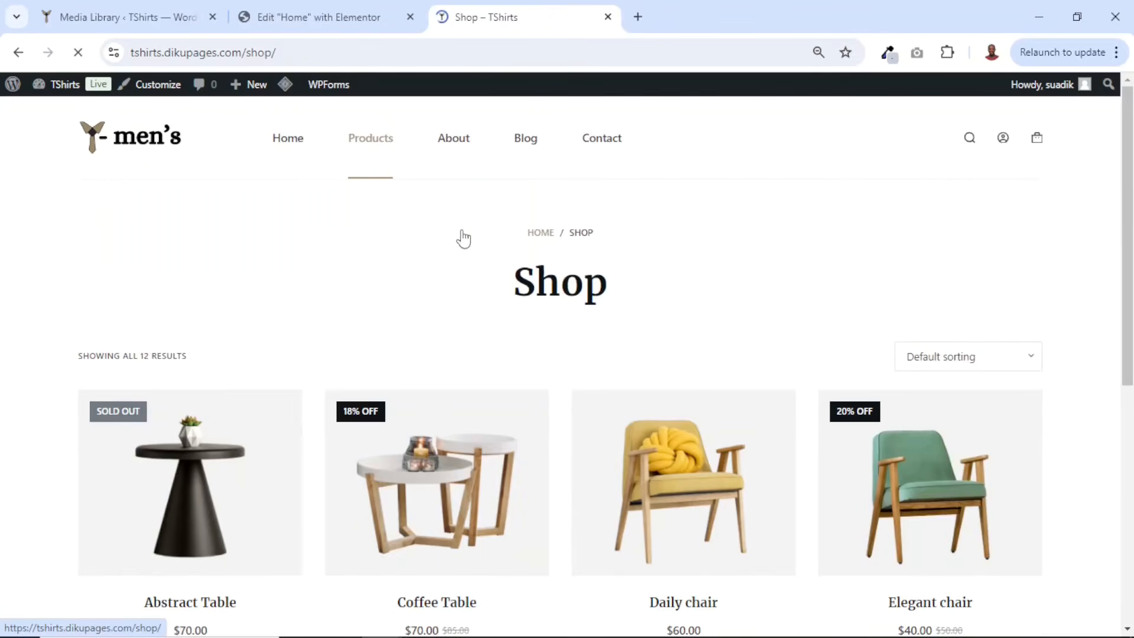
pyautogui.scroll(-9, 707, 304)
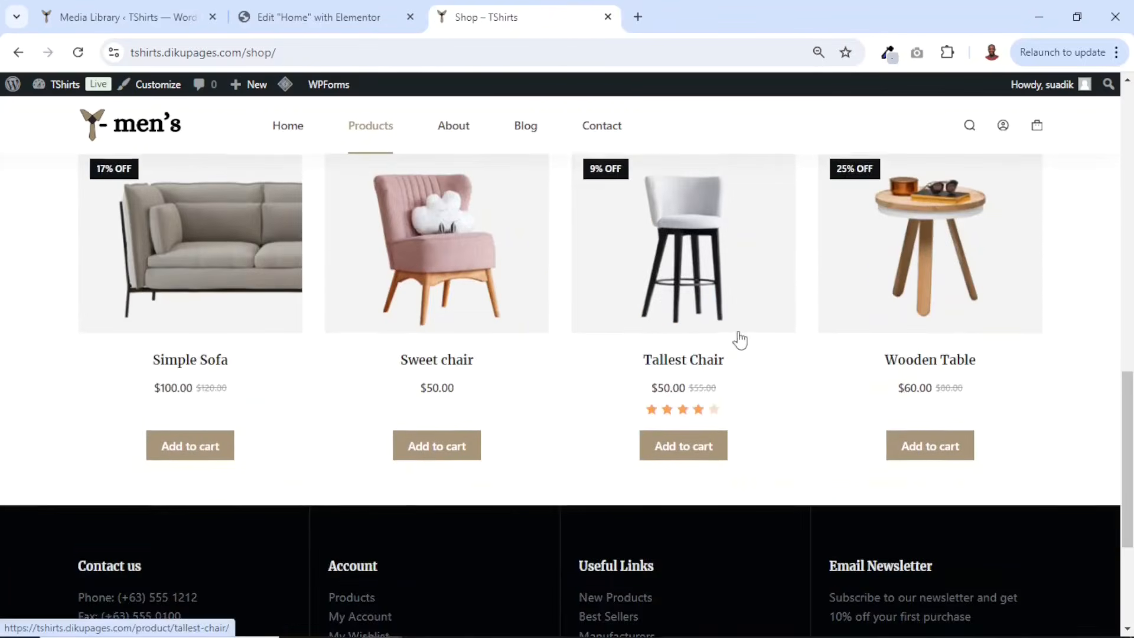
pyautogui.scroll(10, 736, 331)
pyautogui.scroll(-15, 477, 478)
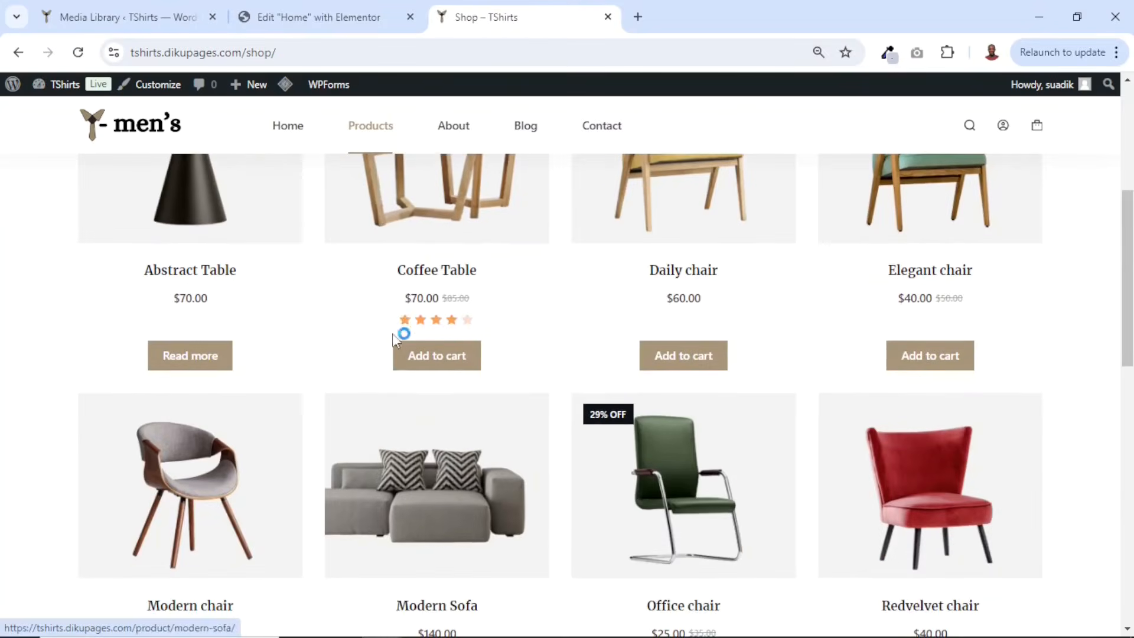
pyautogui.scroll(8, 752, 407)
pyautogui.scroll(8, 720, 396)
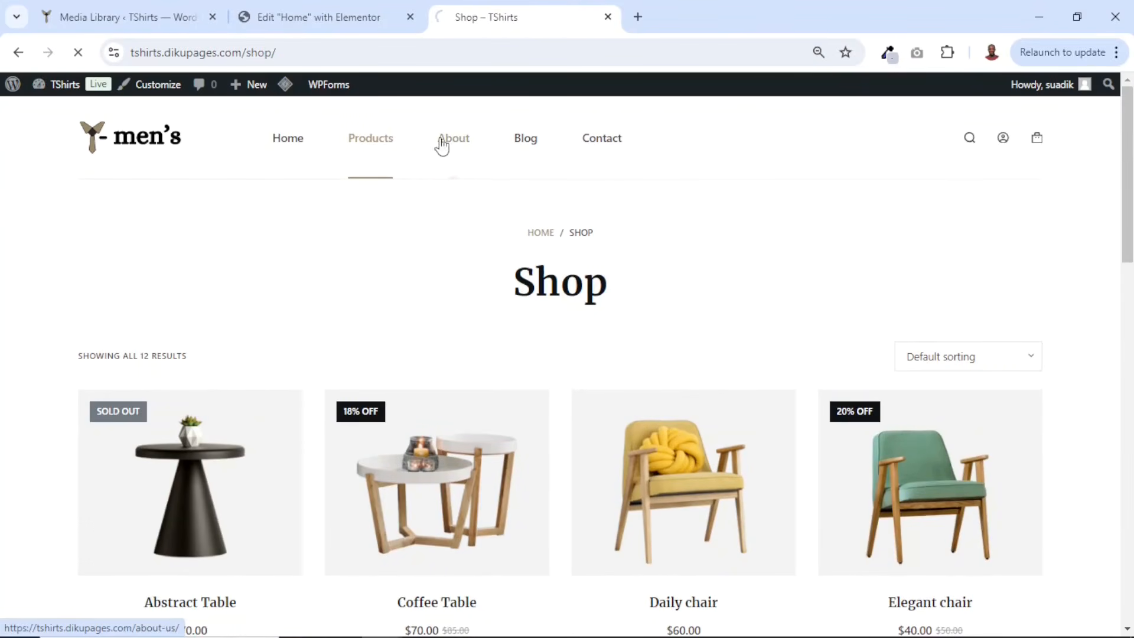
pyautogui.scroll(-10, 823, 400)
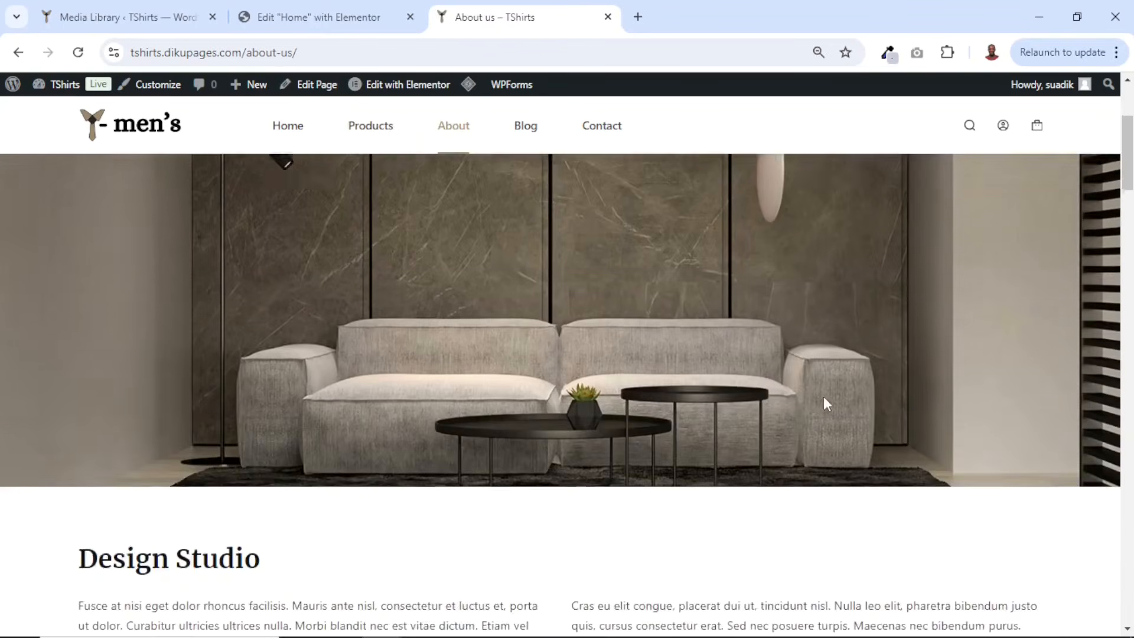
pyautogui.scroll(-5, 825, 406)
pyautogui.scroll(15, 826, 406)
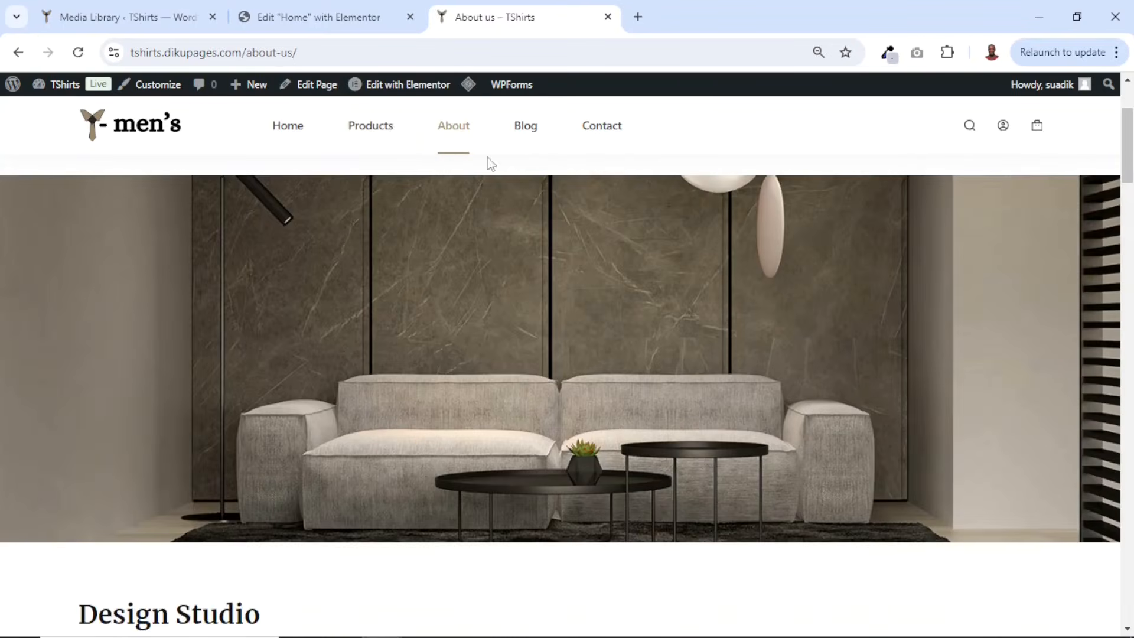
# - Open the About us page in Elementor and delete its Design Studio heading, text columns and video sections
pyautogui.click(402, 86)
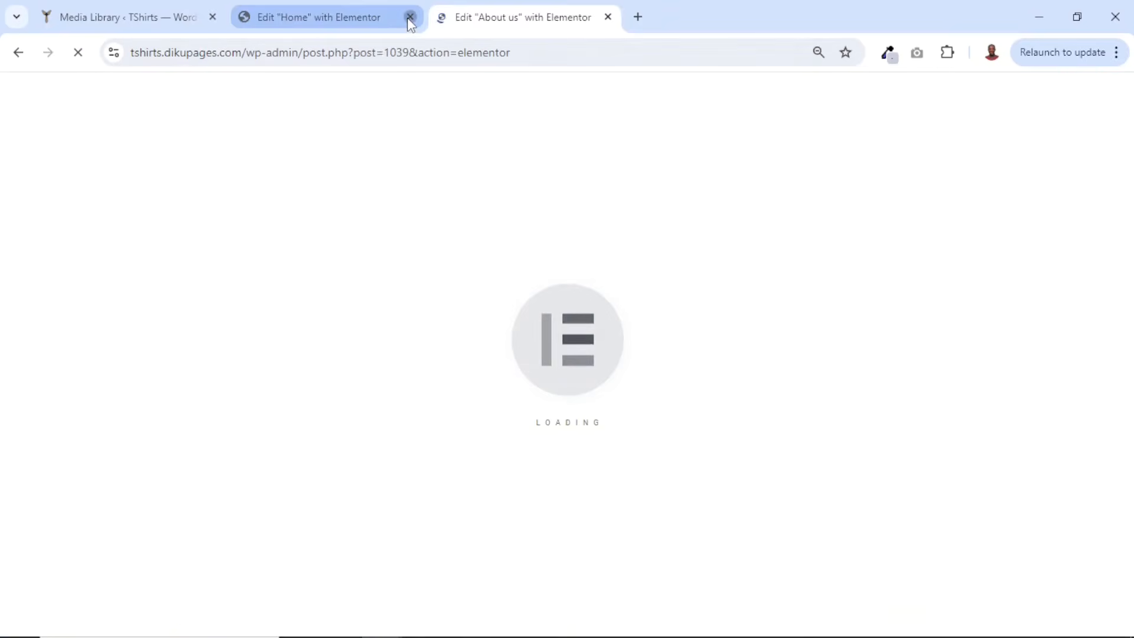
pyautogui.click(410, 18)
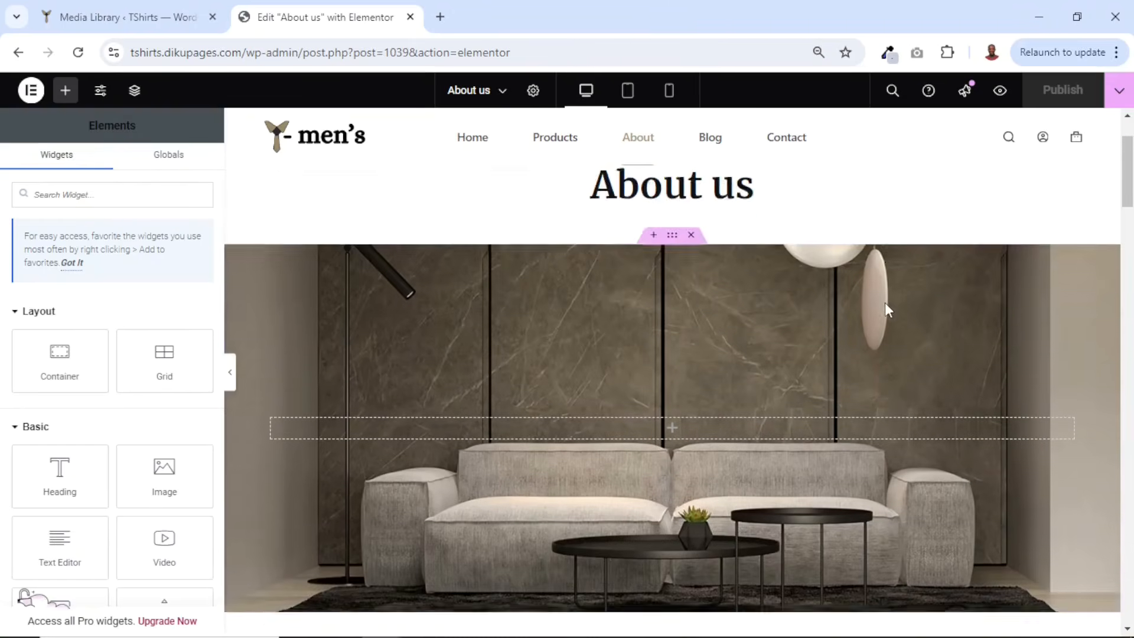
pyautogui.scroll(-7, 886, 302)
pyautogui.scroll(-10, 886, 303)
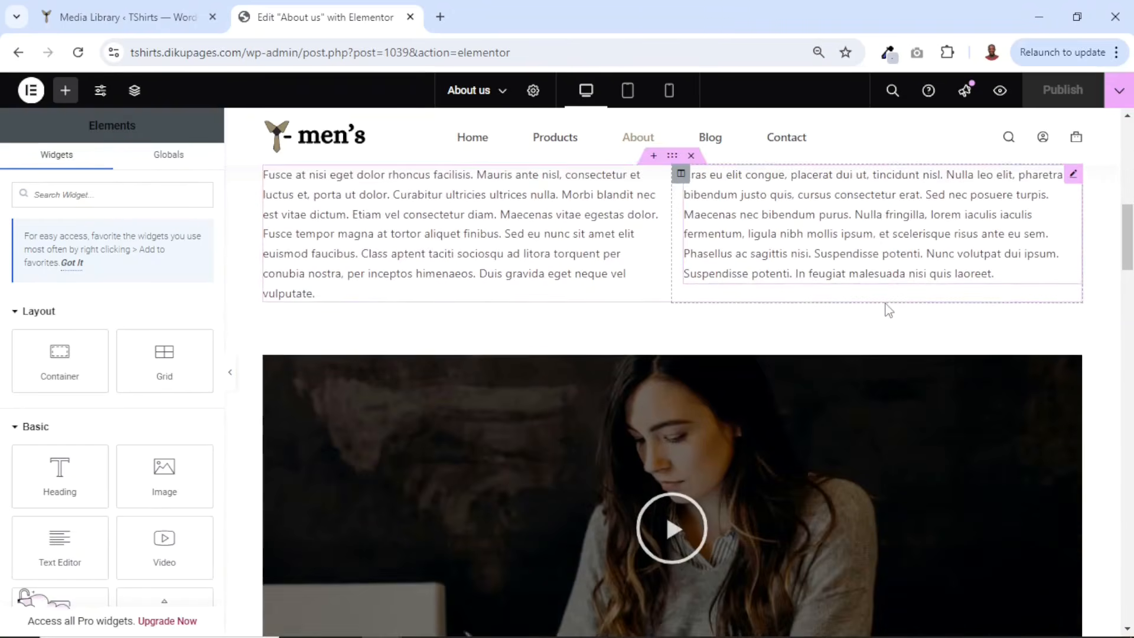
pyautogui.scroll(3, 886, 314)
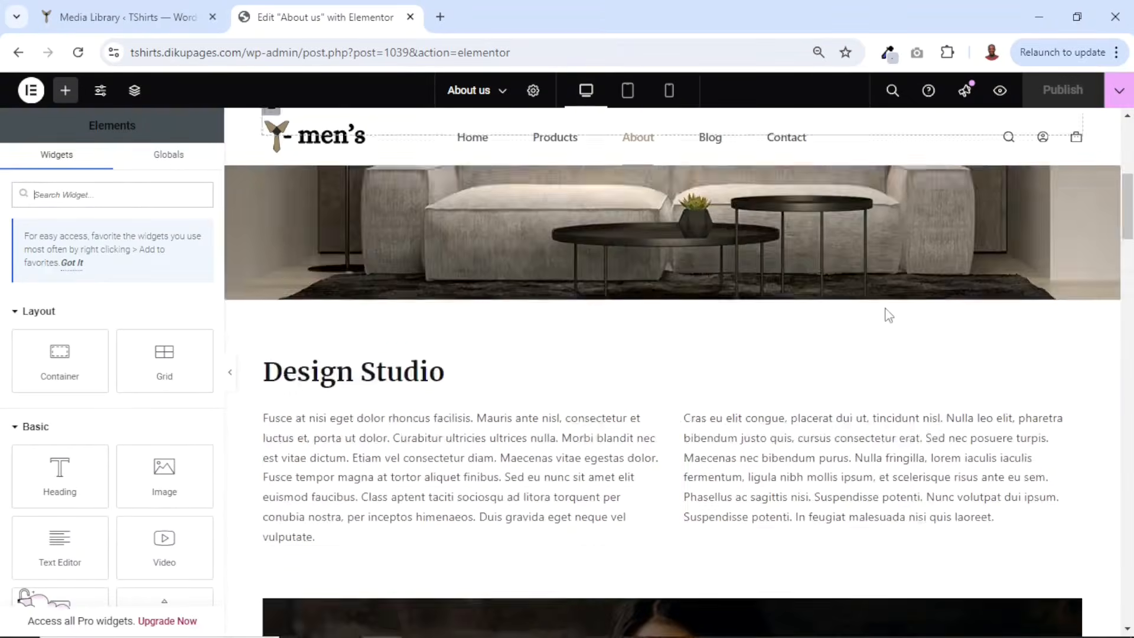
pyautogui.scroll(-10, 891, 324)
pyautogui.scroll(-8, 928, 379)
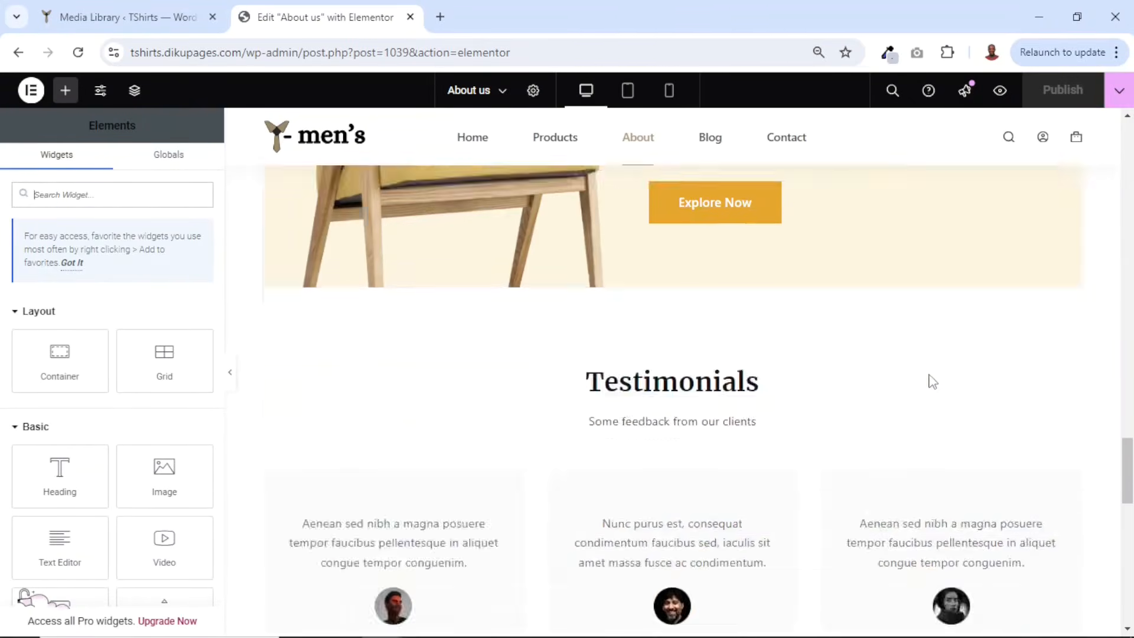
pyautogui.scroll(15, 930, 381)
pyautogui.scroll(5, 644, 291)
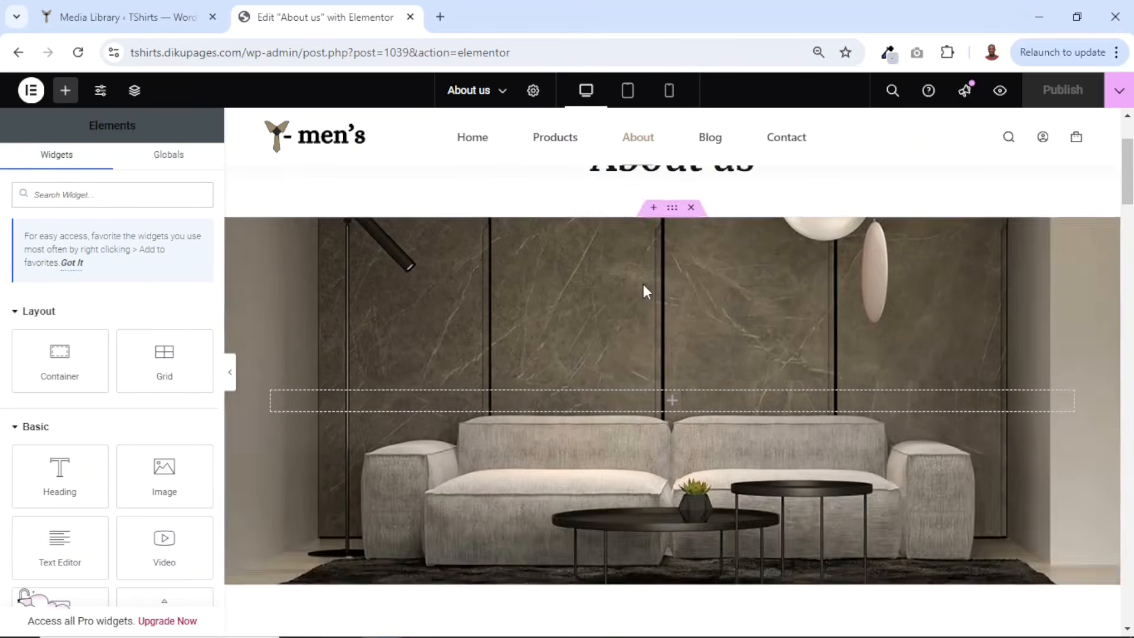
pyautogui.scroll(-5, 644, 292)
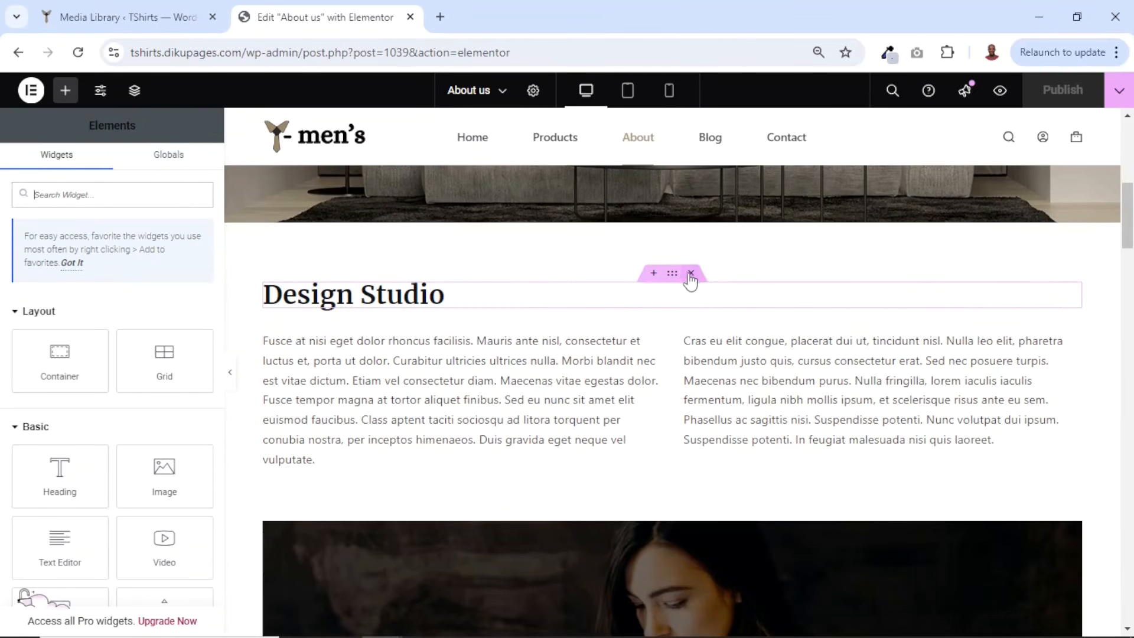
pyautogui.click(690, 274)
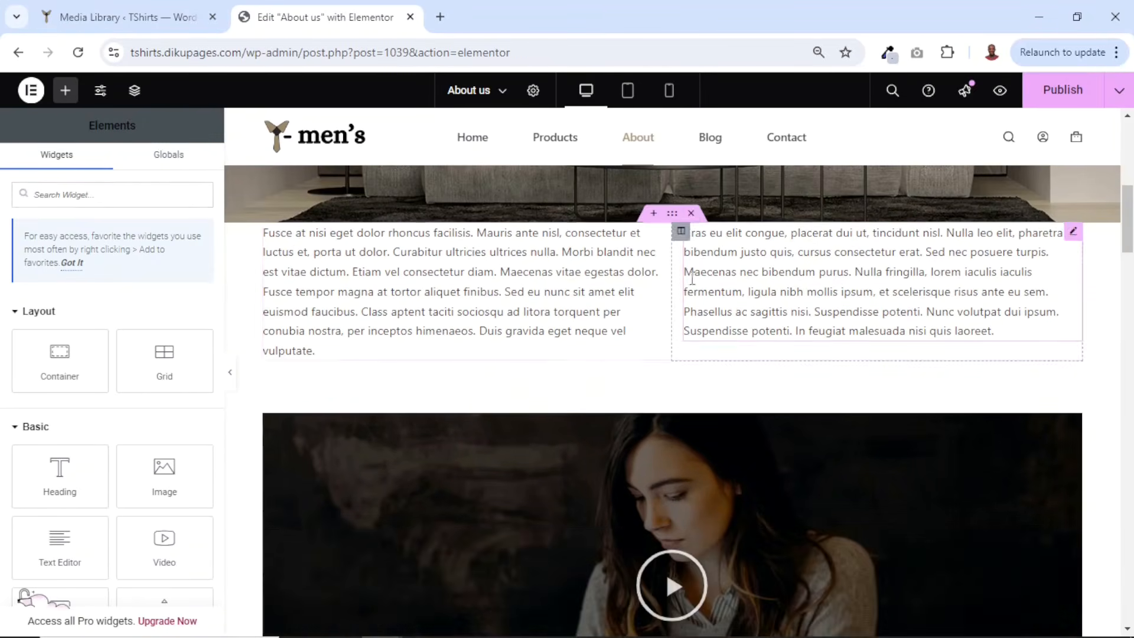
pyautogui.click(690, 214)
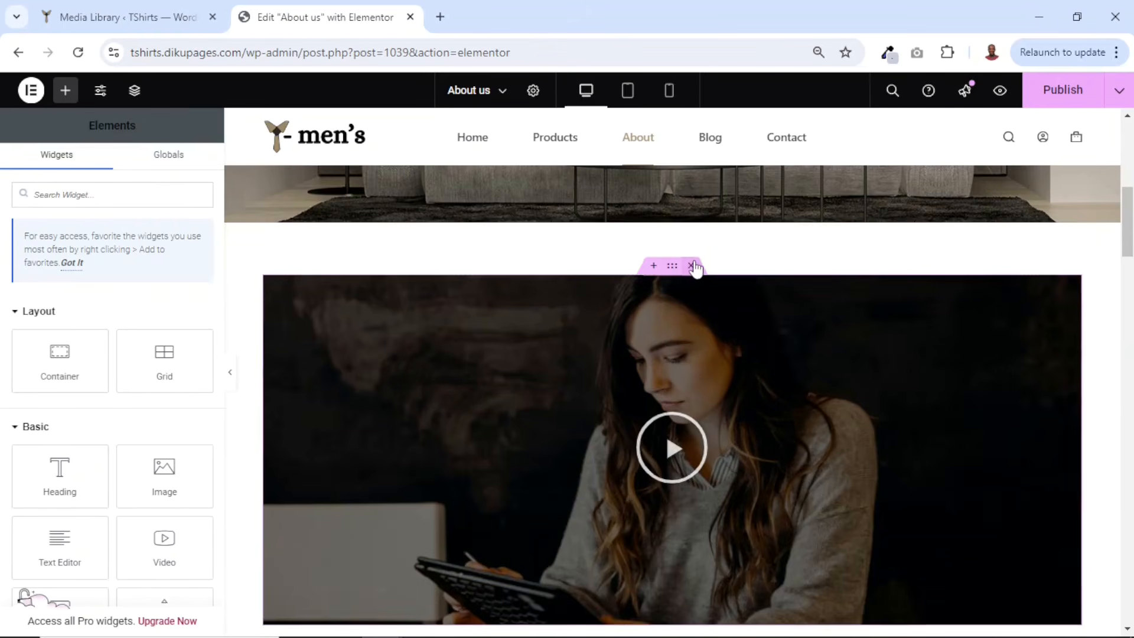
pyautogui.click(691, 266)
# - Delete the Meet our Team heading section and the team members section below it
pyautogui.scroll(1, 735, 394)
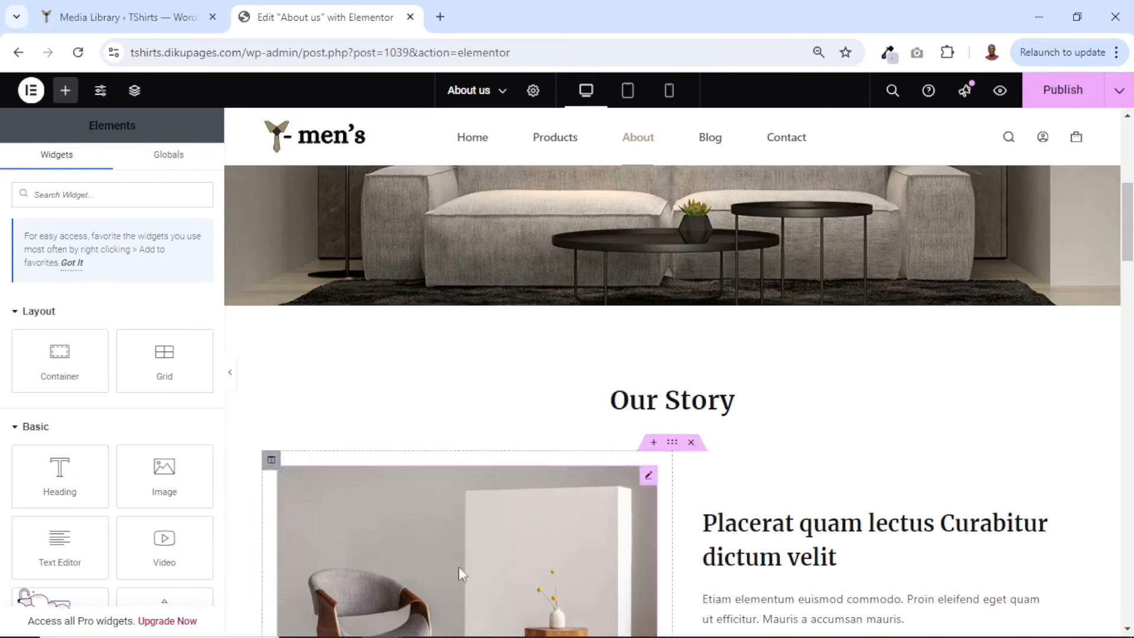
pyautogui.scroll(-10, 671, 430)
pyautogui.scroll(3, 680, 413)
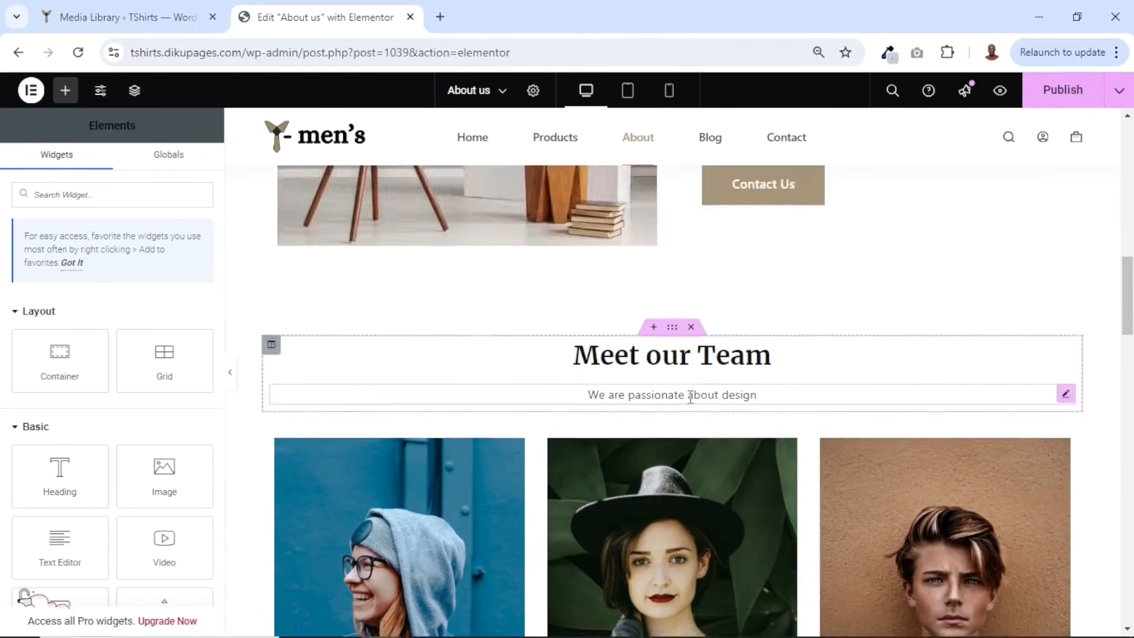
pyautogui.scroll(-1, 736, 410)
pyautogui.scroll(-3, 532, 467)
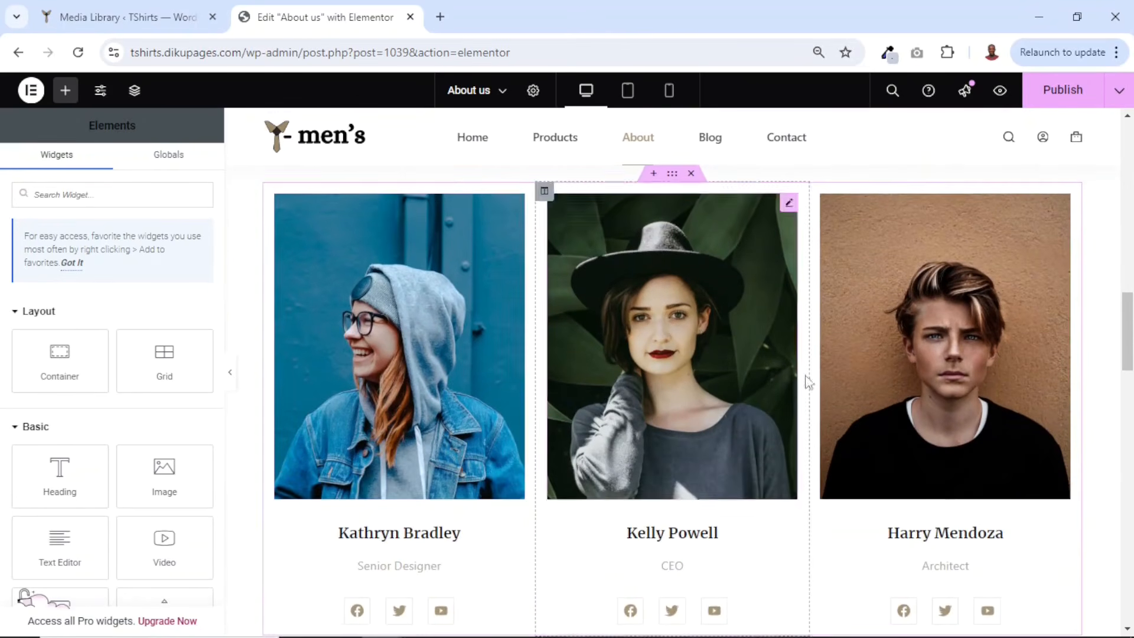
pyautogui.scroll(-3, 747, 409)
pyautogui.scroll(5, 745, 405)
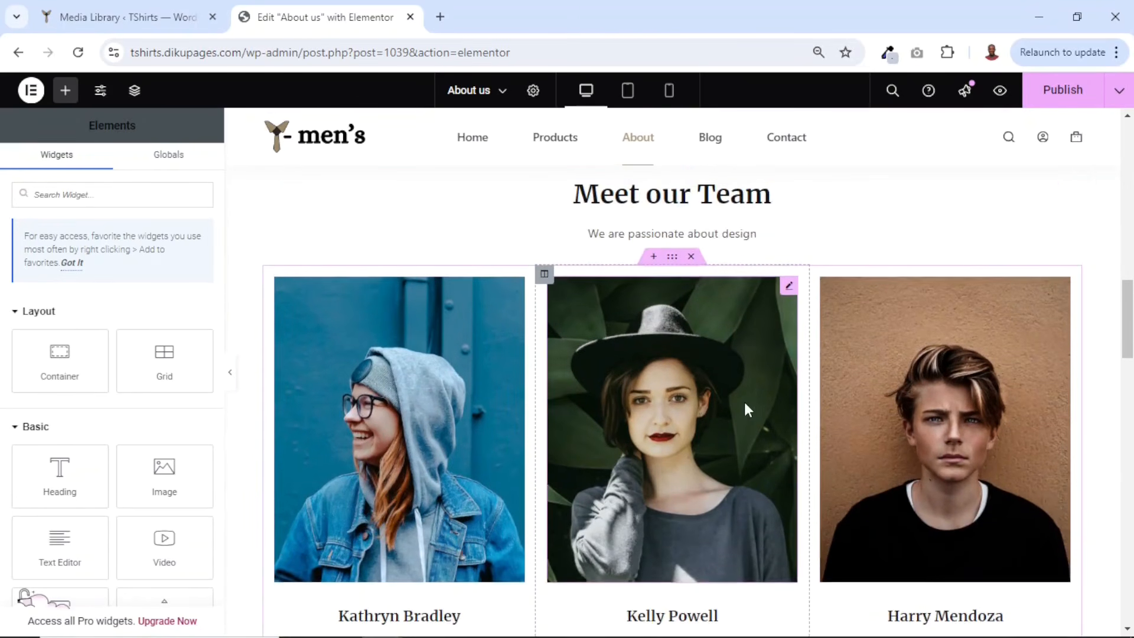
pyautogui.click(691, 333)
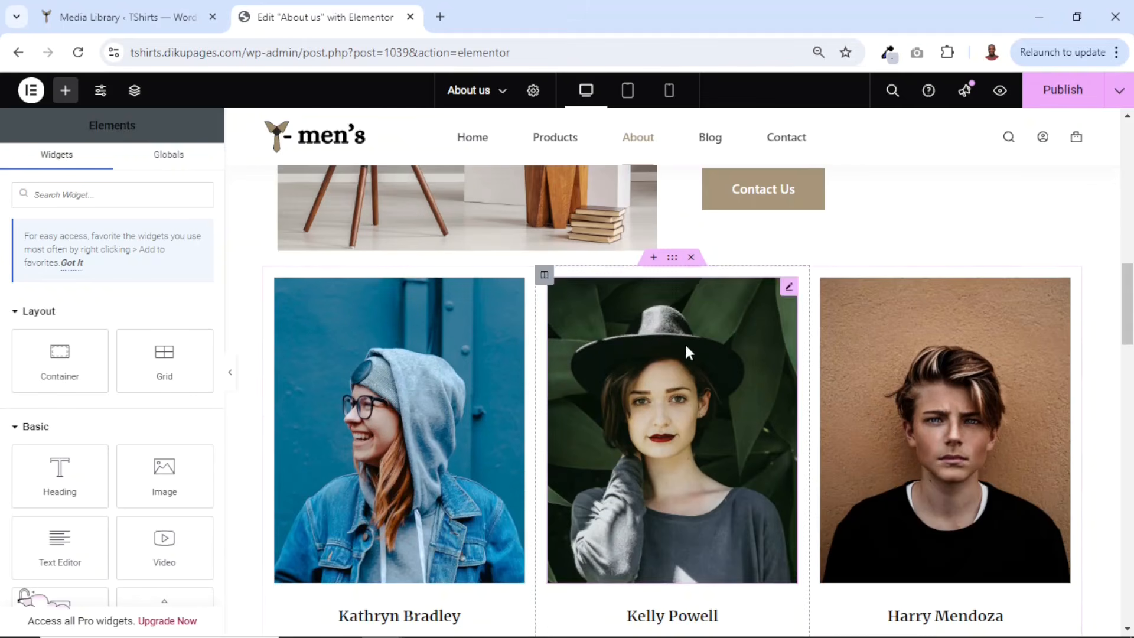
pyautogui.click(700, 261)
# - Set the About us hero section's background image to inner-hero-bg
pyautogui.scroll(-3, 846, 463)
pyautogui.scroll(18, 842, 457)
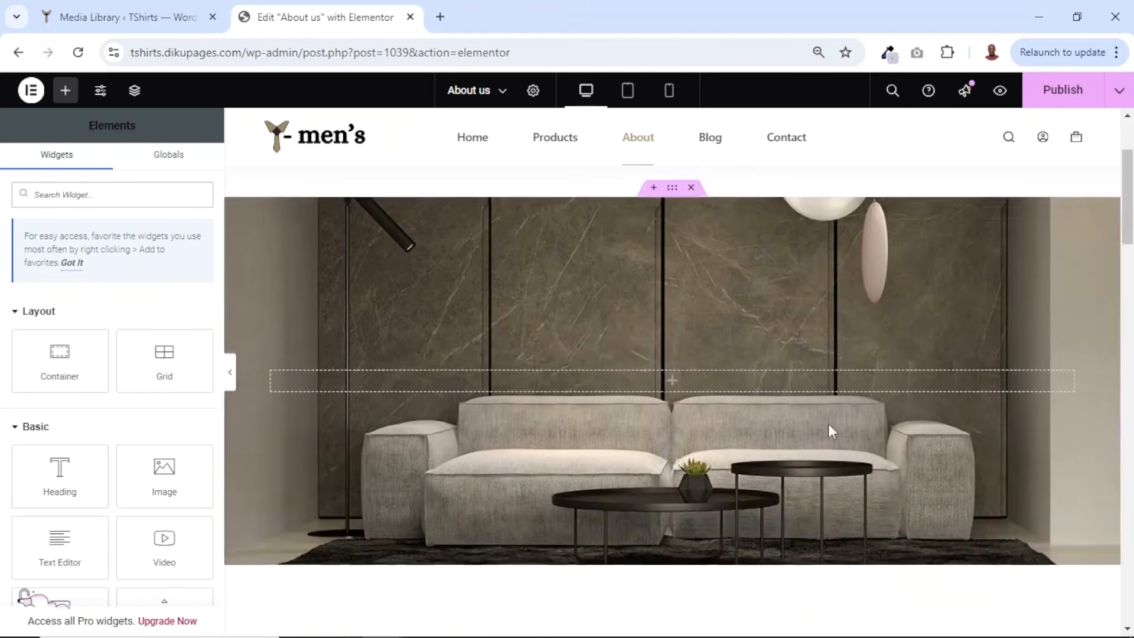
pyautogui.scroll(-3, 810, 410)
pyautogui.scroll(3, 789, 397)
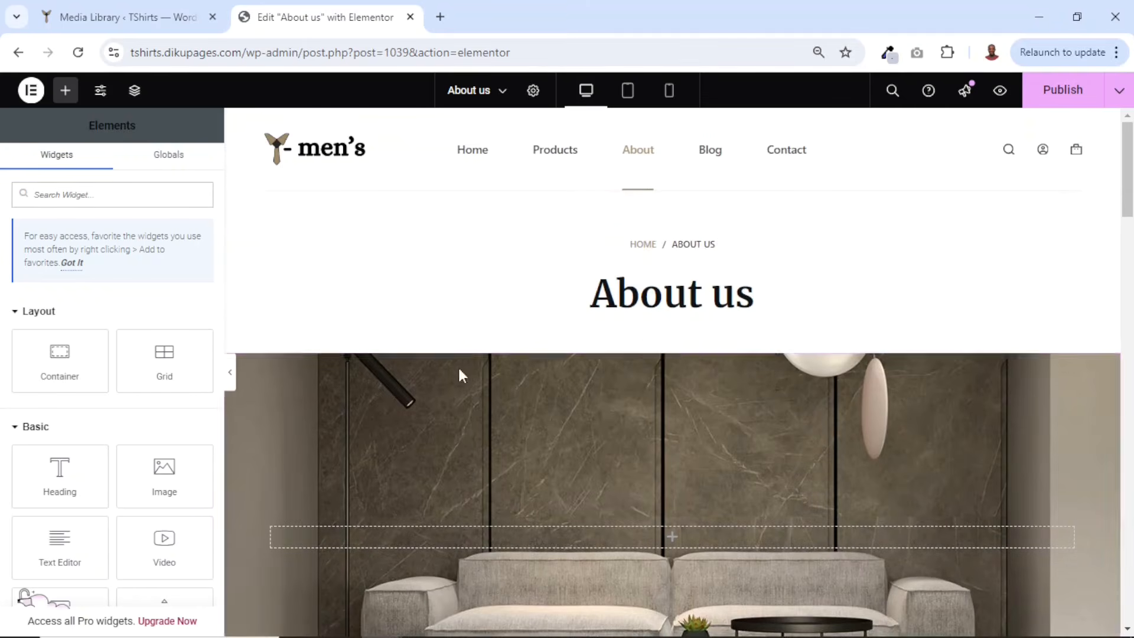
pyautogui.scroll(-3, 643, 458)
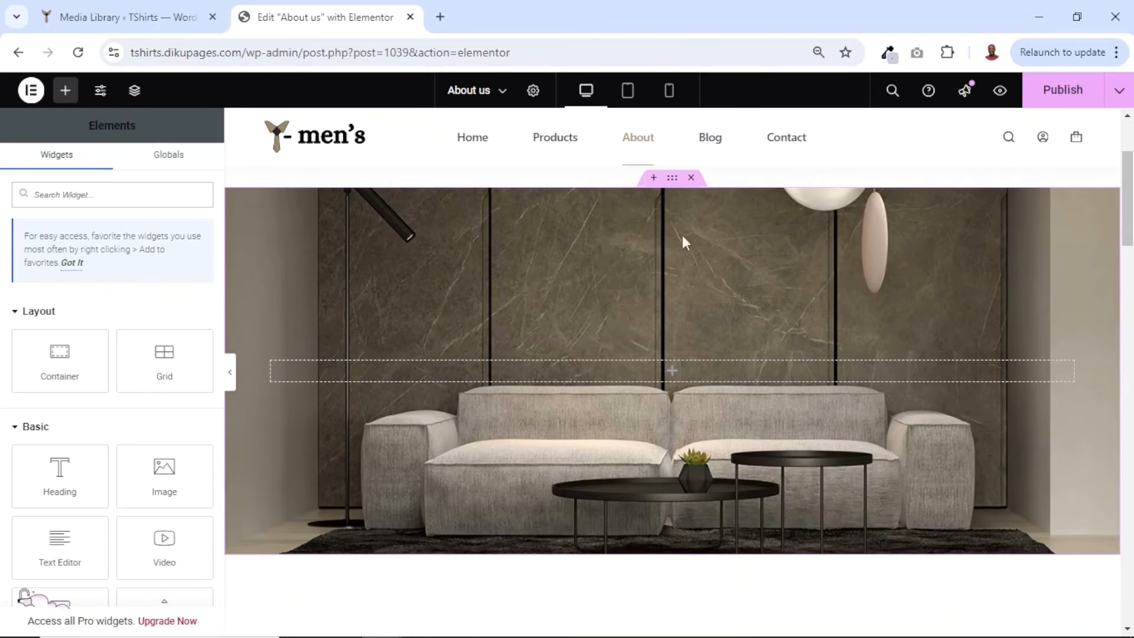
pyautogui.click(672, 180)
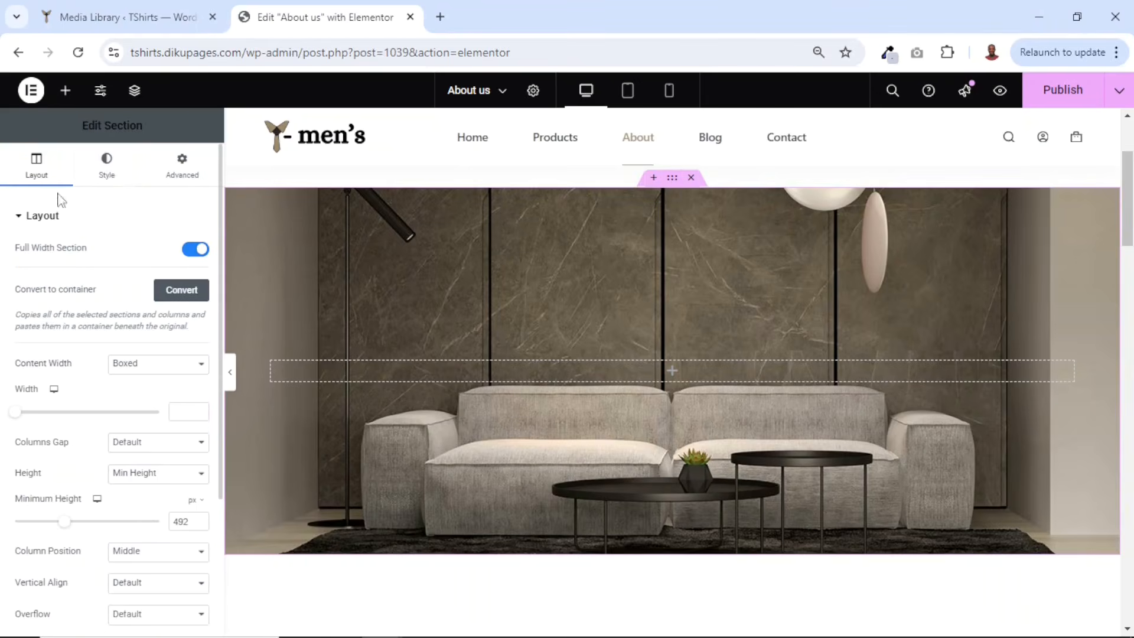
pyautogui.click(107, 171)
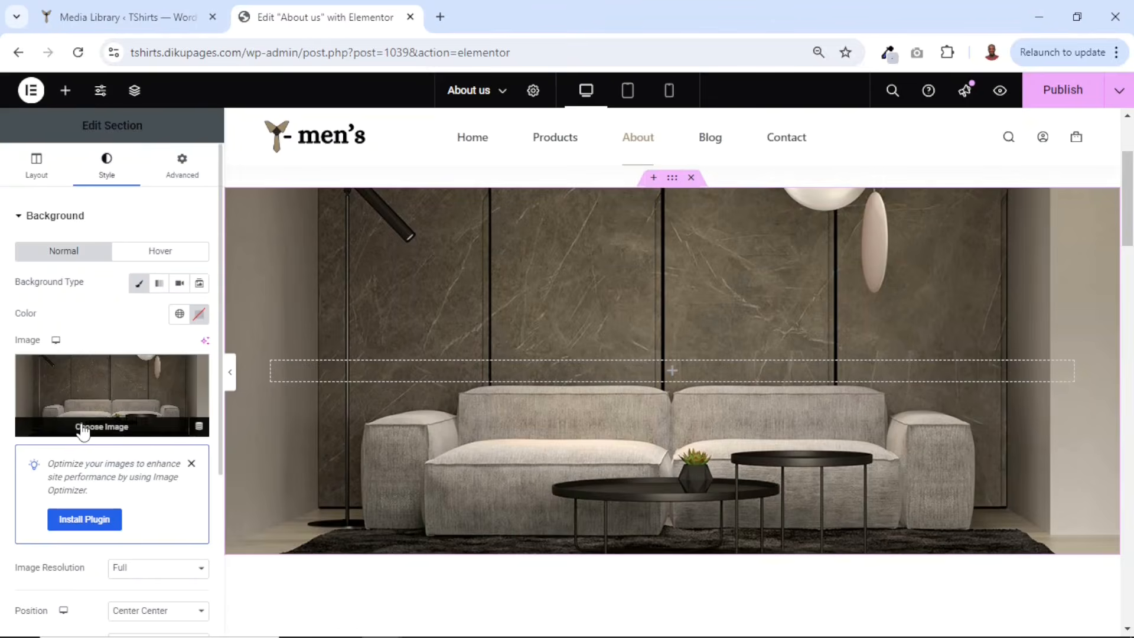
pyautogui.click(83, 432)
pyautogui.click(310, 307)
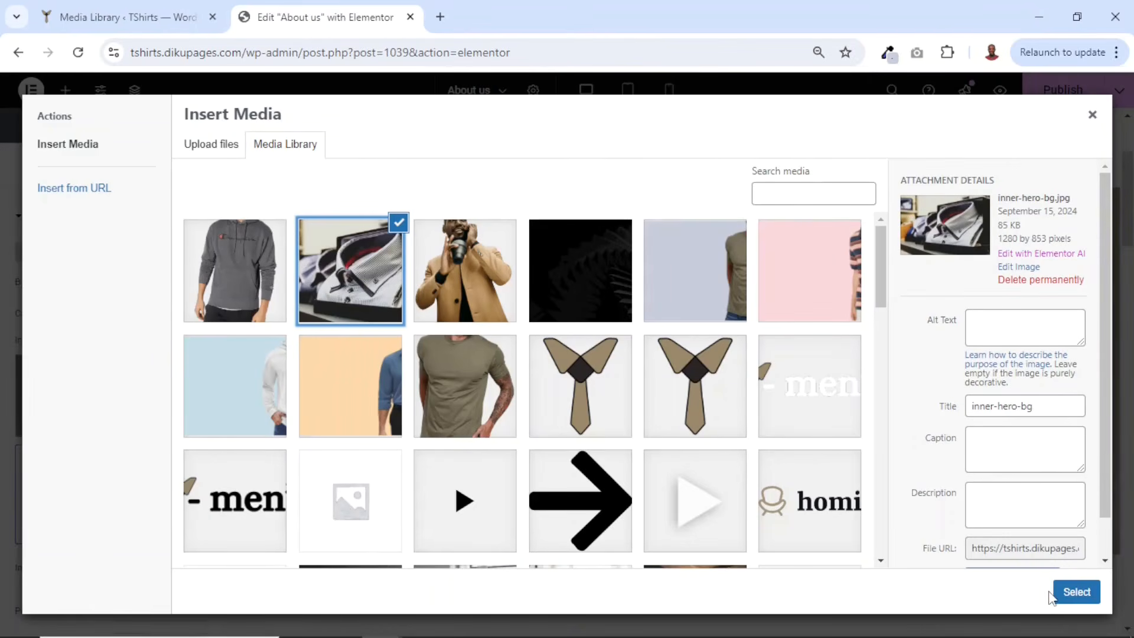
pyautogui.click(1070, 592)
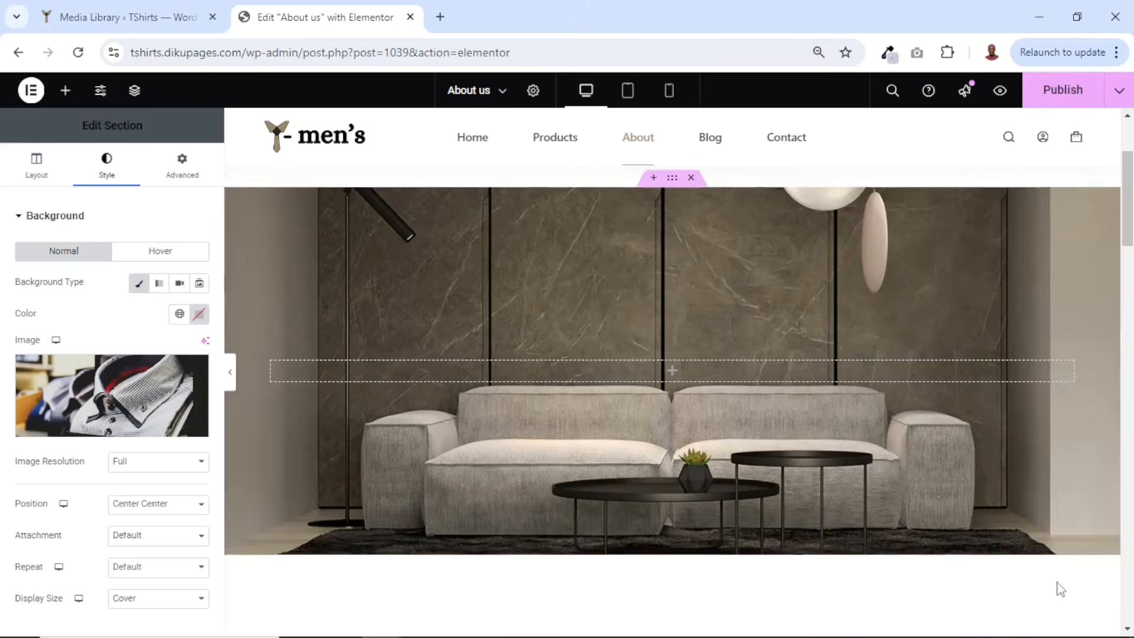
# - Change the Our Story heading text to About Us
pyautogui.scroll(-5, 802, 476)
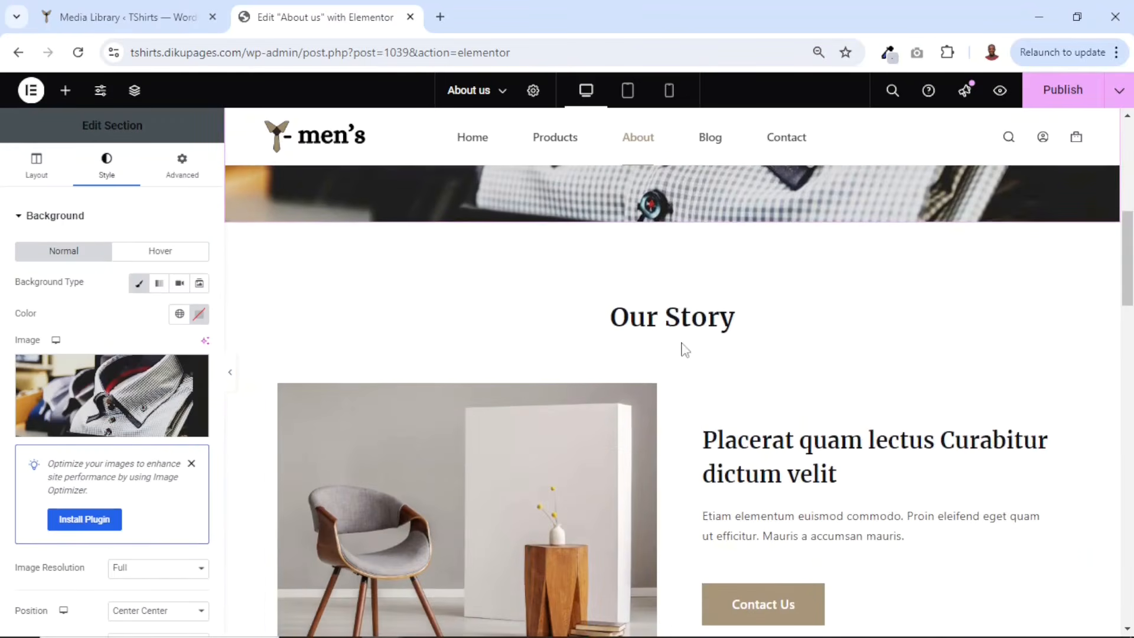
pyautogui.click(682, 321)
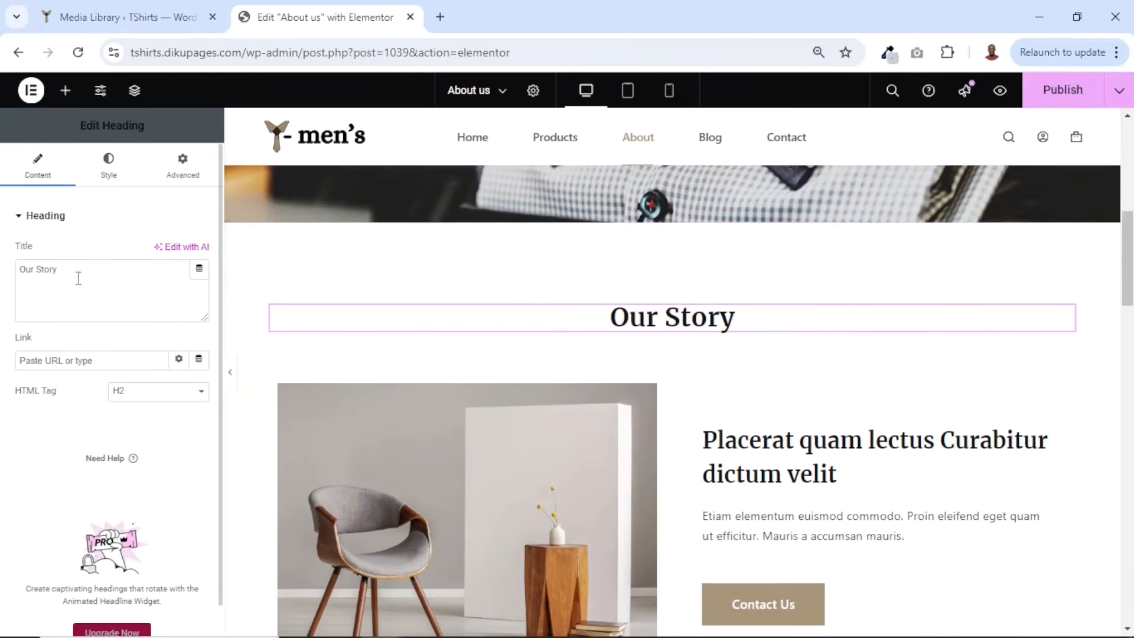
pyautogui.write('About Us')
# - Replace the image beside the About Us text with about-story from the media library
pyautogui.scroll(-1, 464, 432)
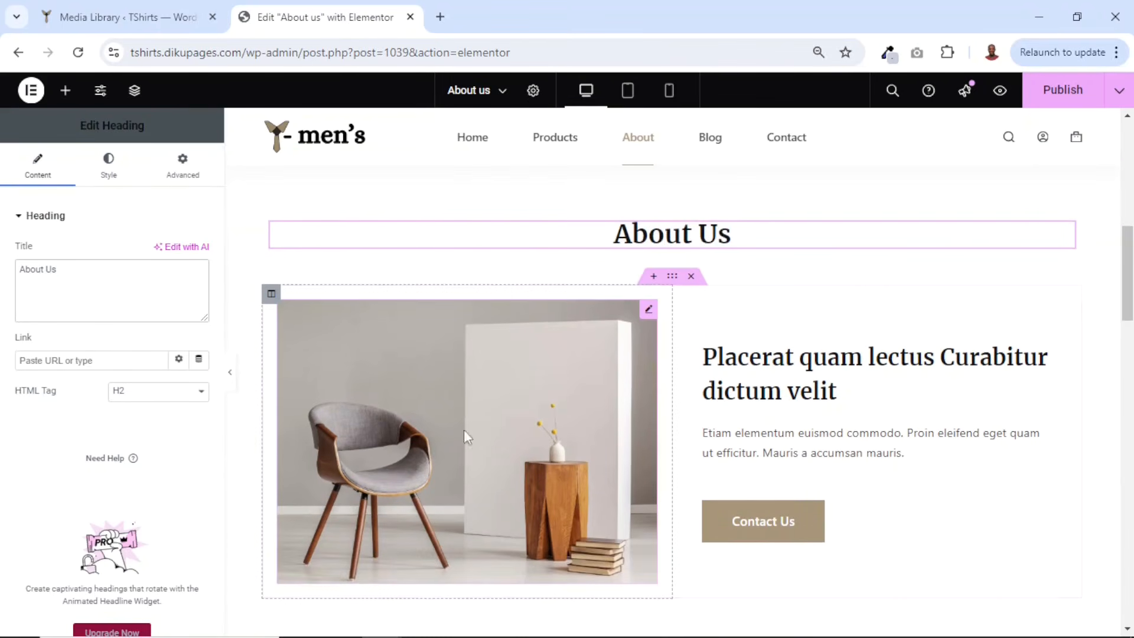
pyautogui.click(466, 389)
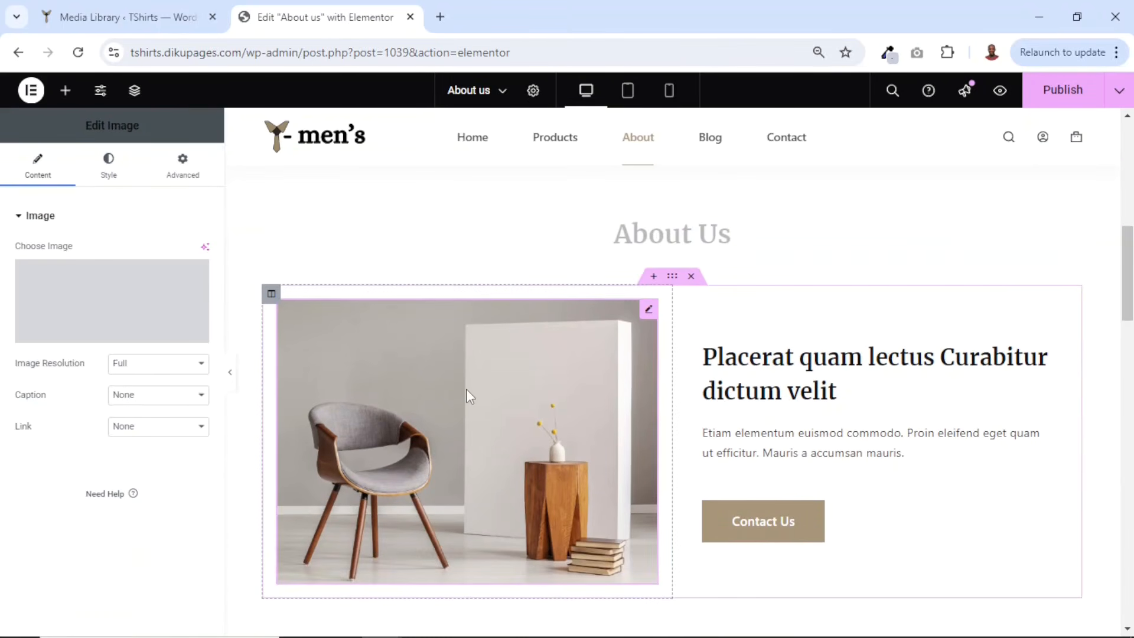
pyautogui.click(93, 334)
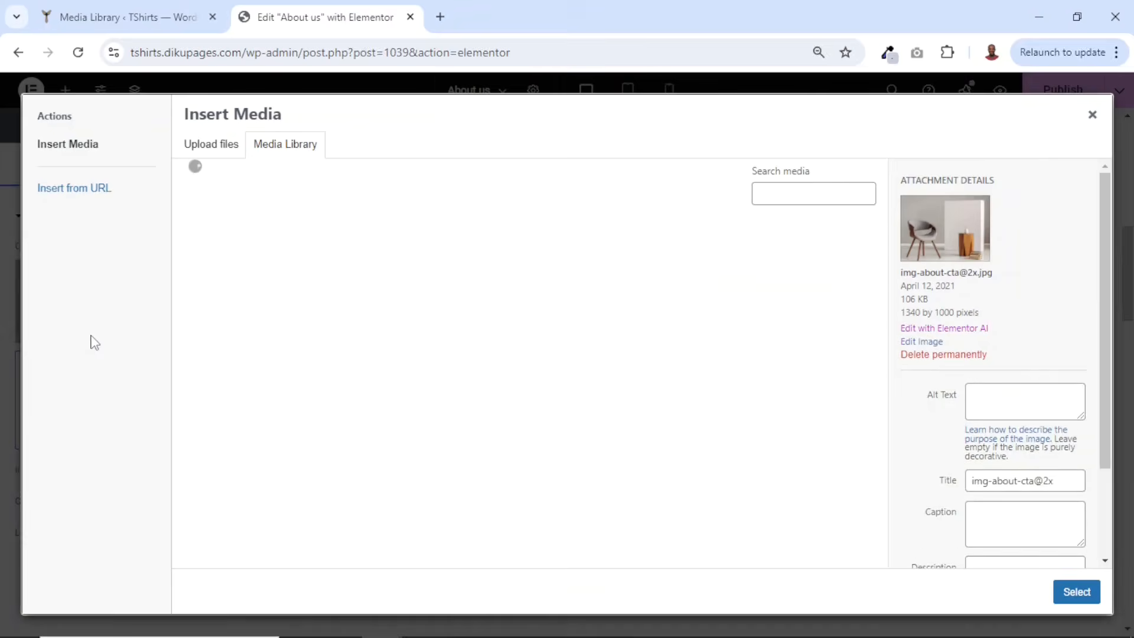
pyautogui.click(234, 270)
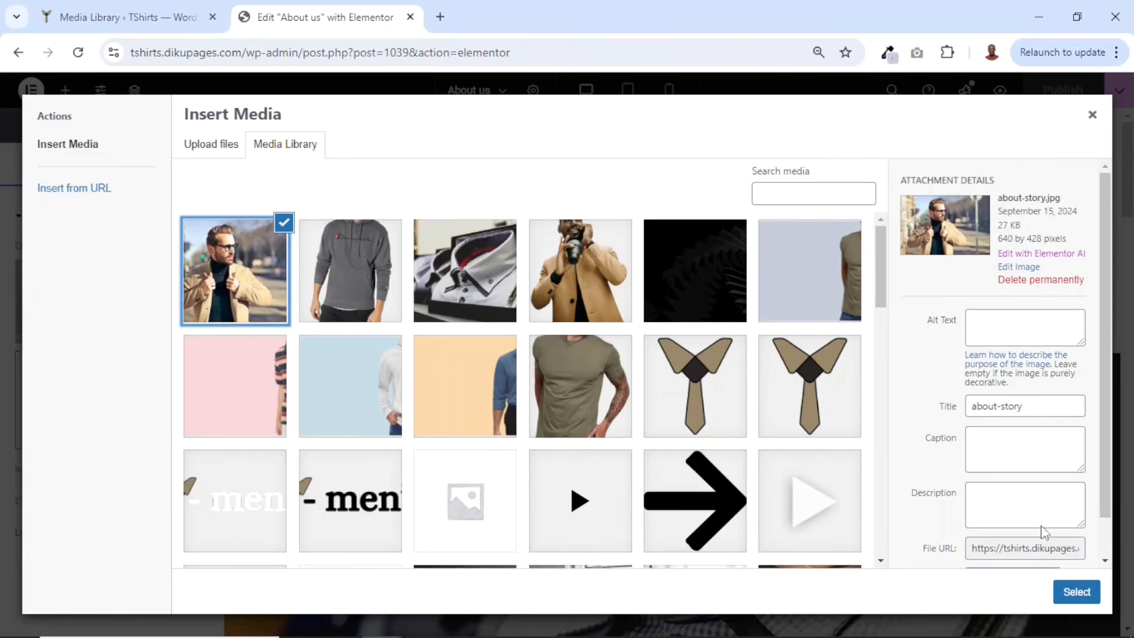
pyautogui.click(1076, 592)
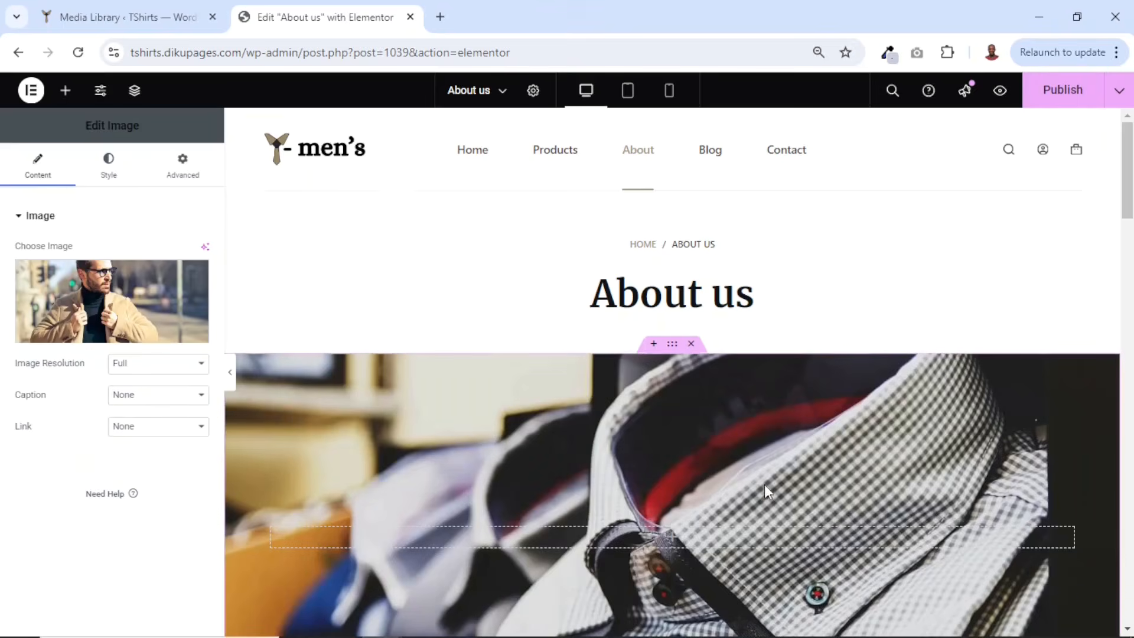
# - Replace the heading beside the About Us image with the pasted text Welcome to Y-Men's
pyautogui.scroll(-10, 766, 488)
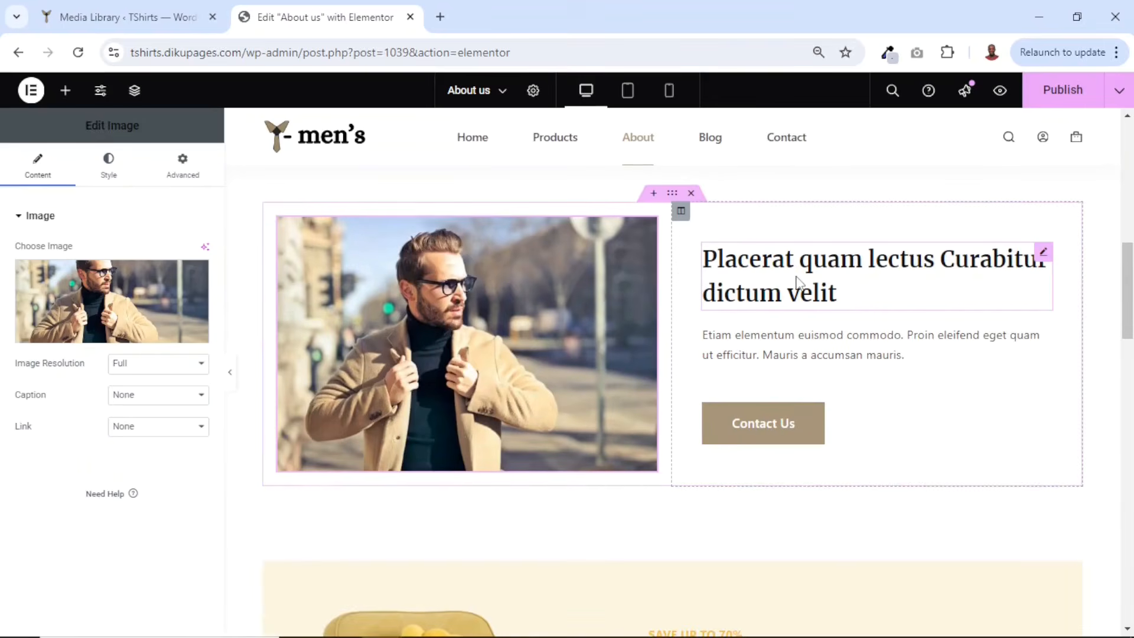
pyautogui.click(774, 294)
pyautogui.doubleClick(139, 272)
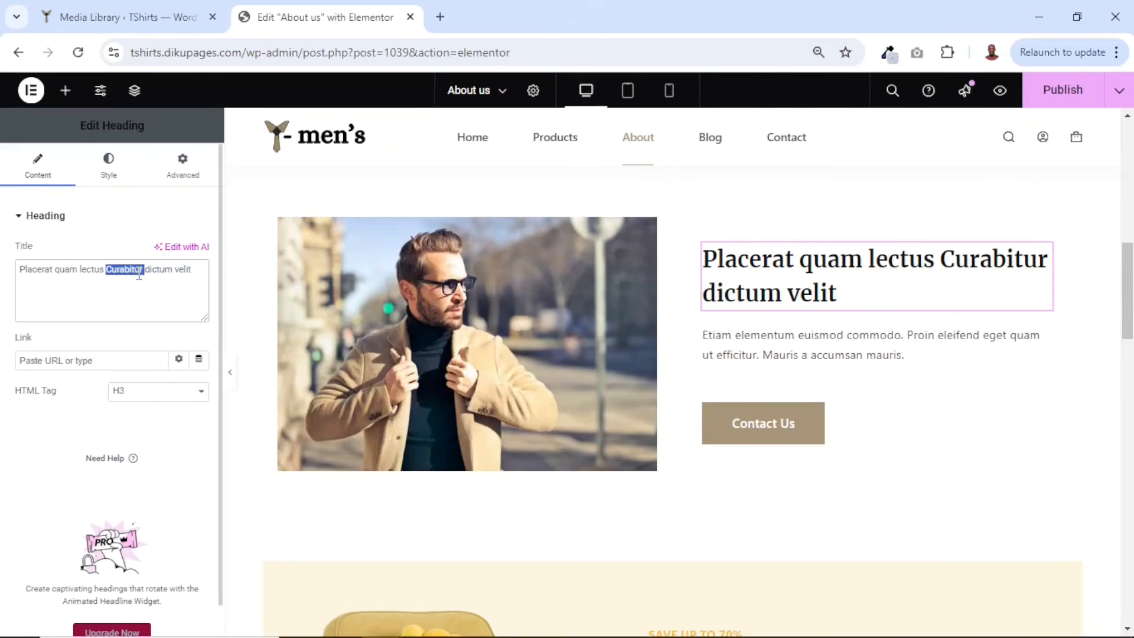
pyautogui.press('BackSpace')
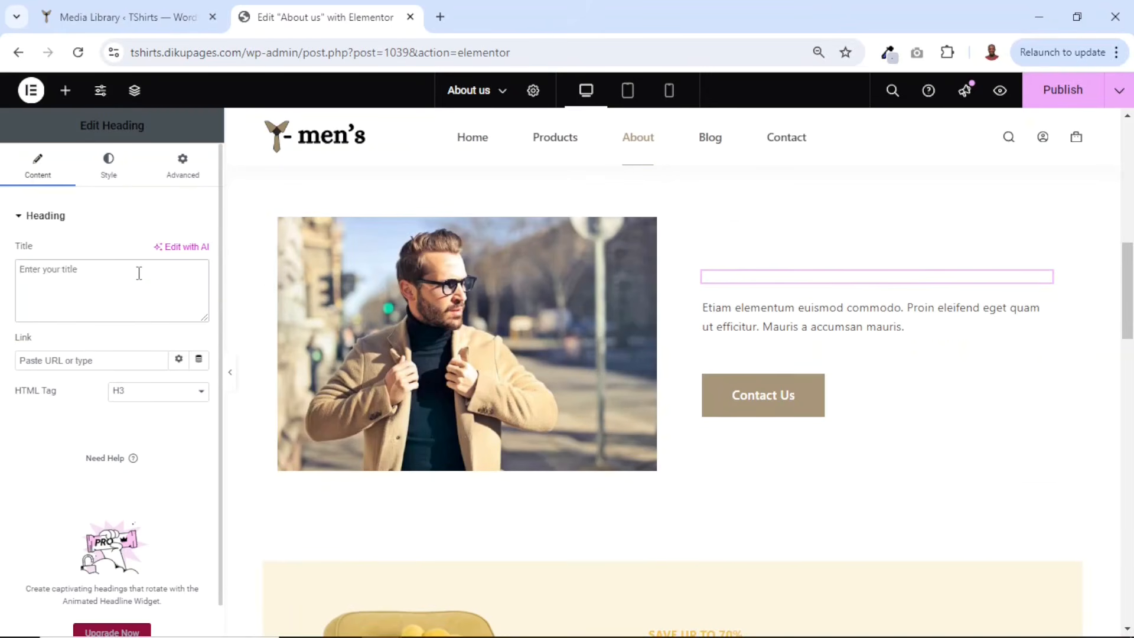
pyautogui.write("Welcome to Y-Men's")
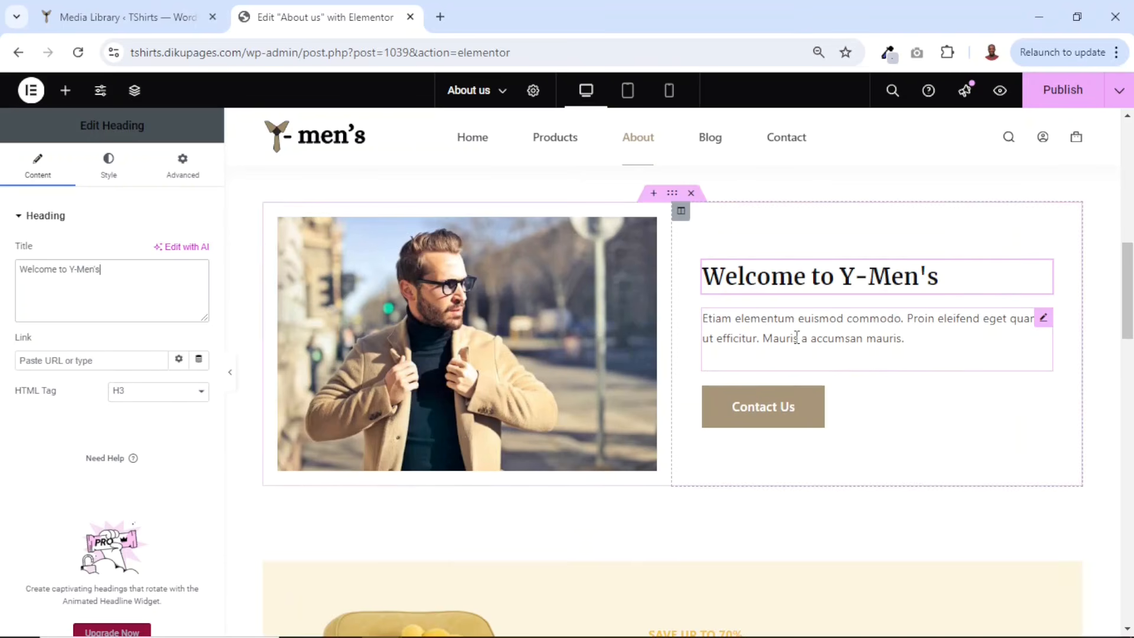
# - Replace the paragraph below that heading with the pasted description beginning At Y-Men's, we believe that every man deserves
pyautogui.click(851, 328)
pyautogui.moveTo(133, 407); pyautogui.dragTo(4, 300)
pyautogui.press('BackSpace')
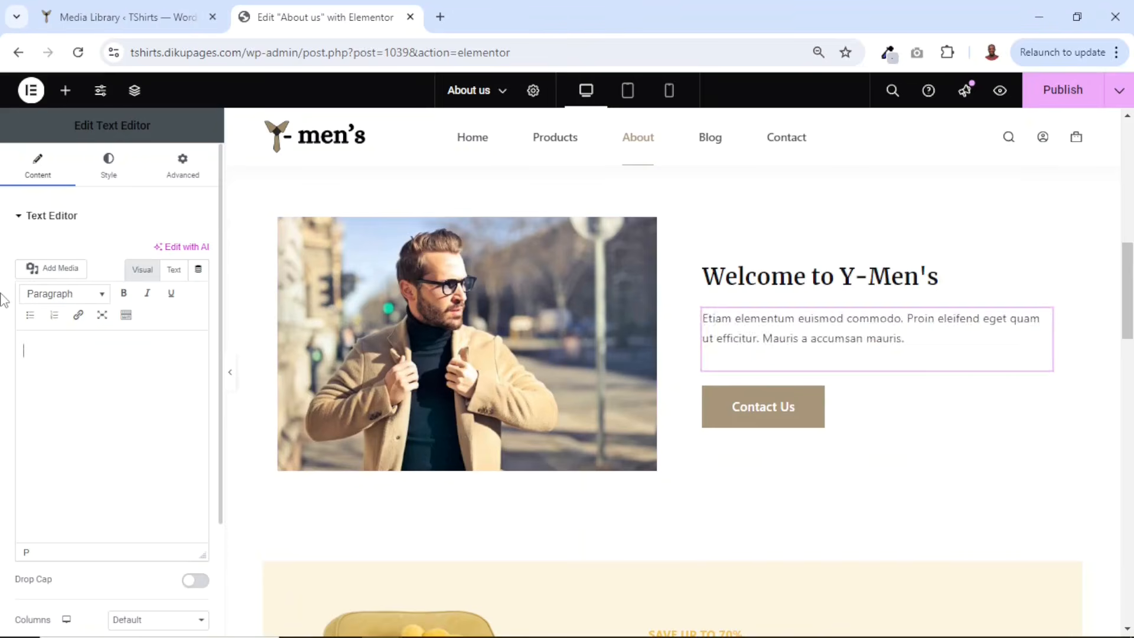
pyautogui.write("At Y-Men's, we believe that every man deserves to feel confident and stylish, no matter the occasion. Our collection of premium shirts is designed to bring out the best in you, whether you're dressing for a business meeting, a night out, or a casual weekend.")
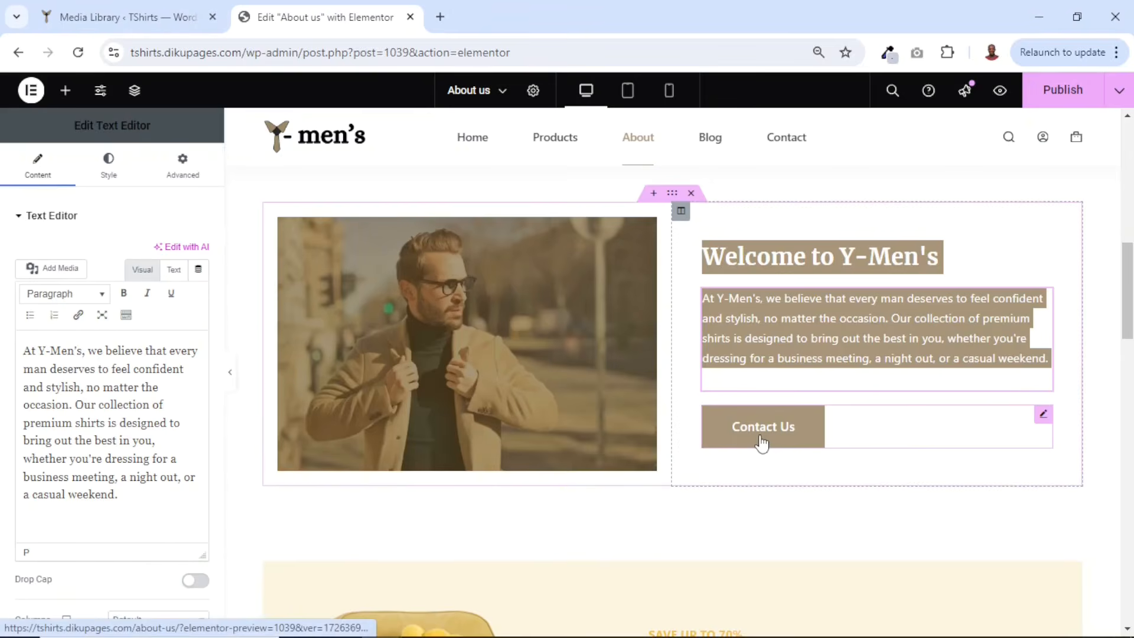
# - Link the Contact Us button to the Contact us page
pyautogui.click(762, 442)
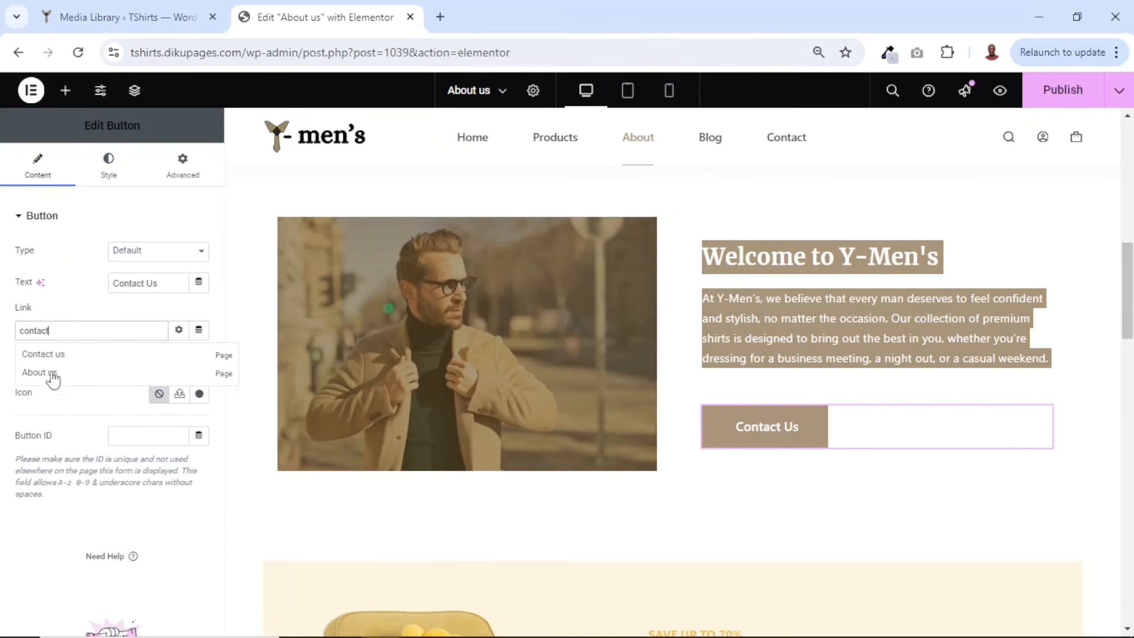
pyautogui.click(49, 356)
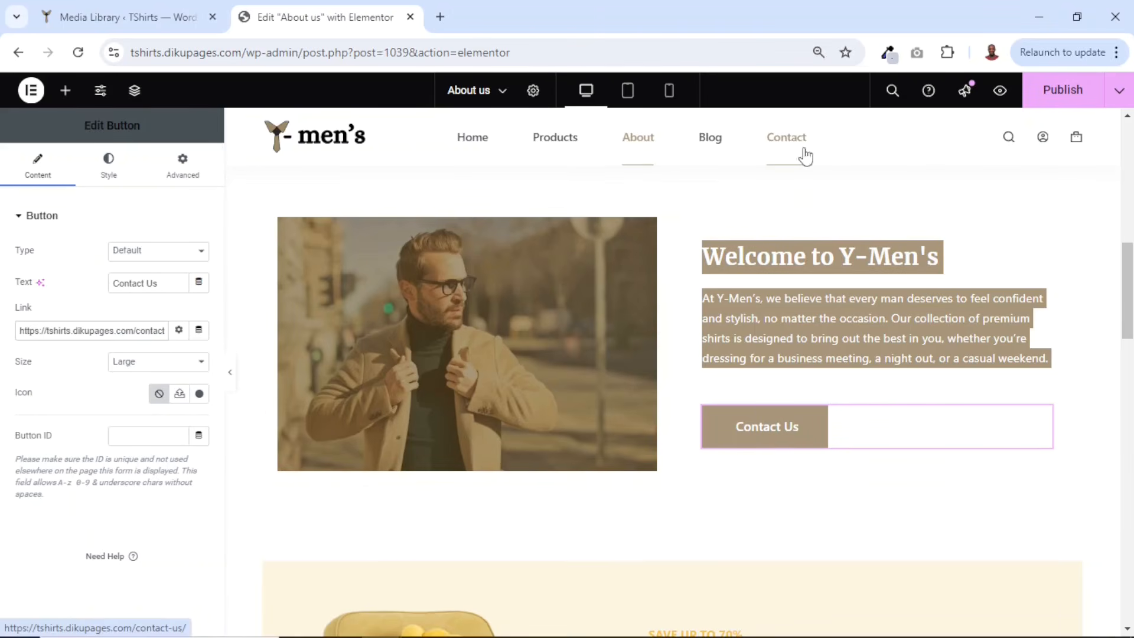
# - Replace the chair image in the New Collection section with the tshirt image from the media library
pyautogui.scroll(-5, 889, 549)
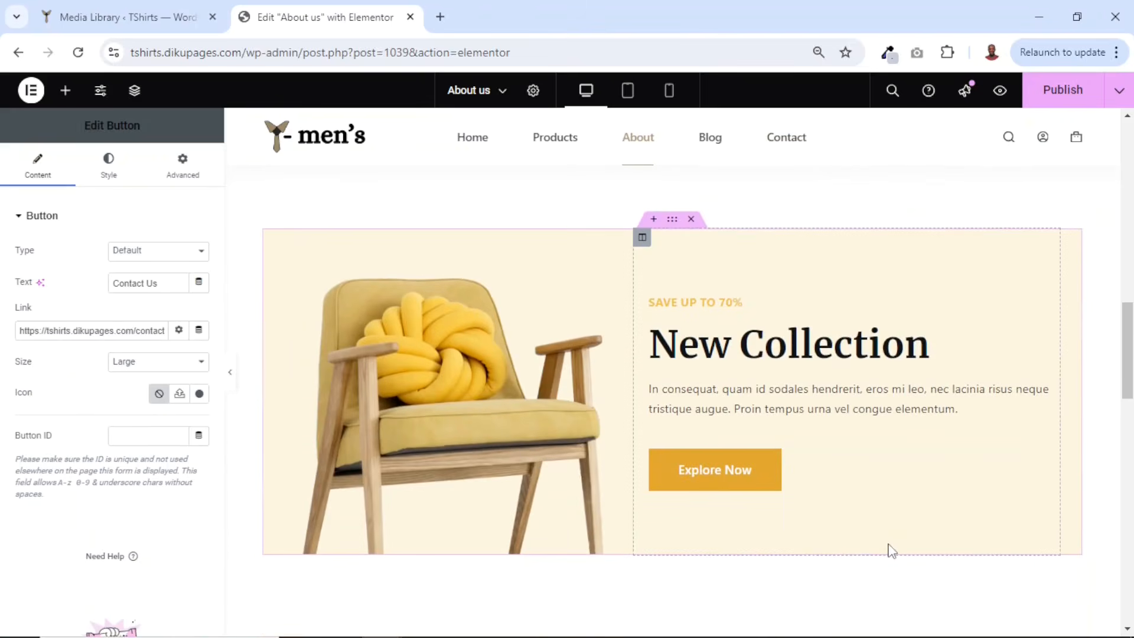
pyautogui.click(437, 409)
pyautogui.click(118, 340)
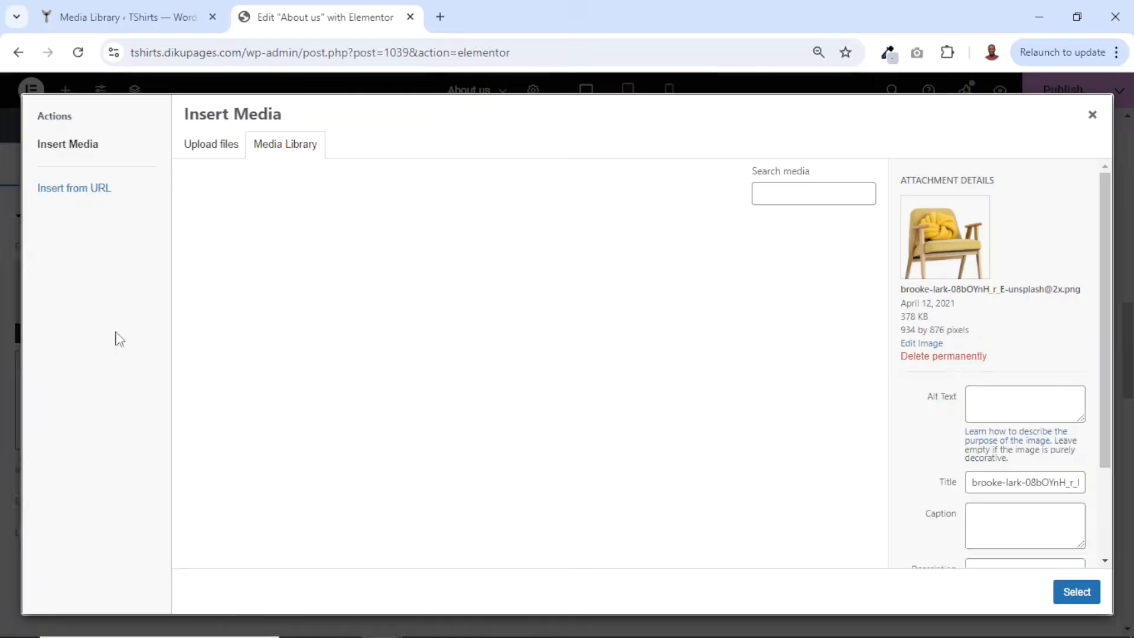
pyautogui.click(597, 400)
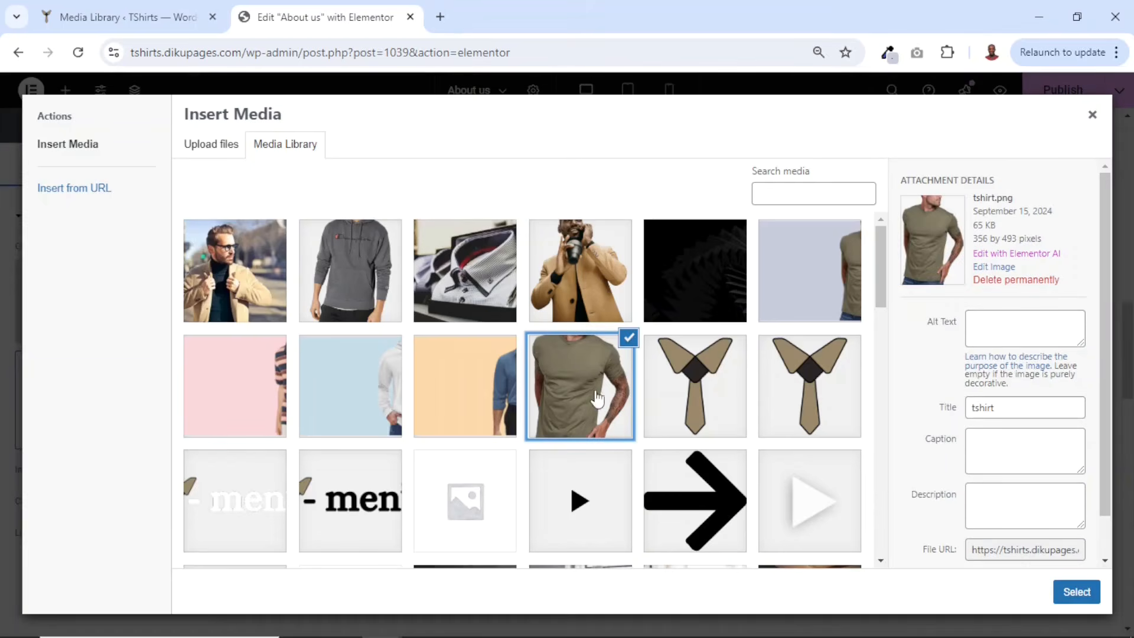
pyautogui.click(1076, 592)
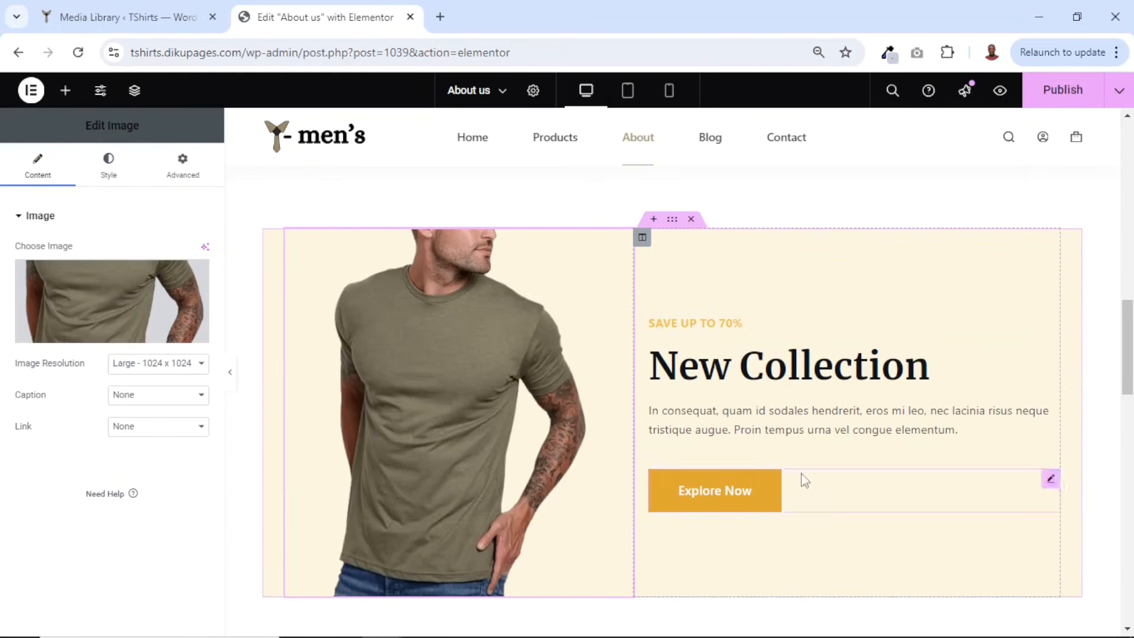
# - Link the Explore Now button to the shop page
pyautogui.click(725, 505)
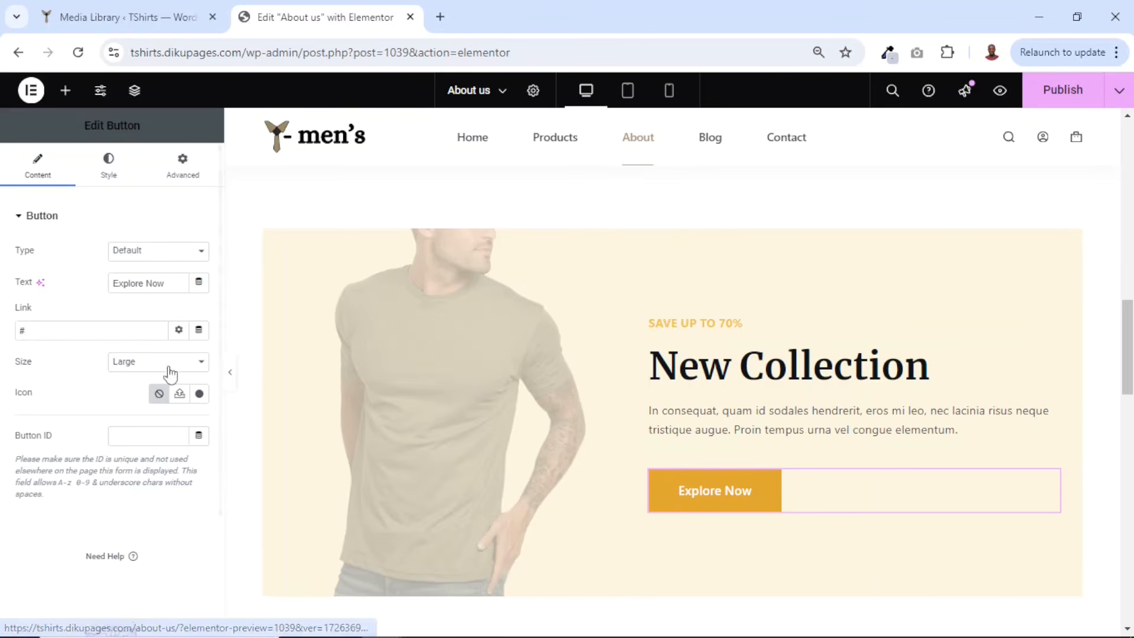
pyautogui.click(64, 336)
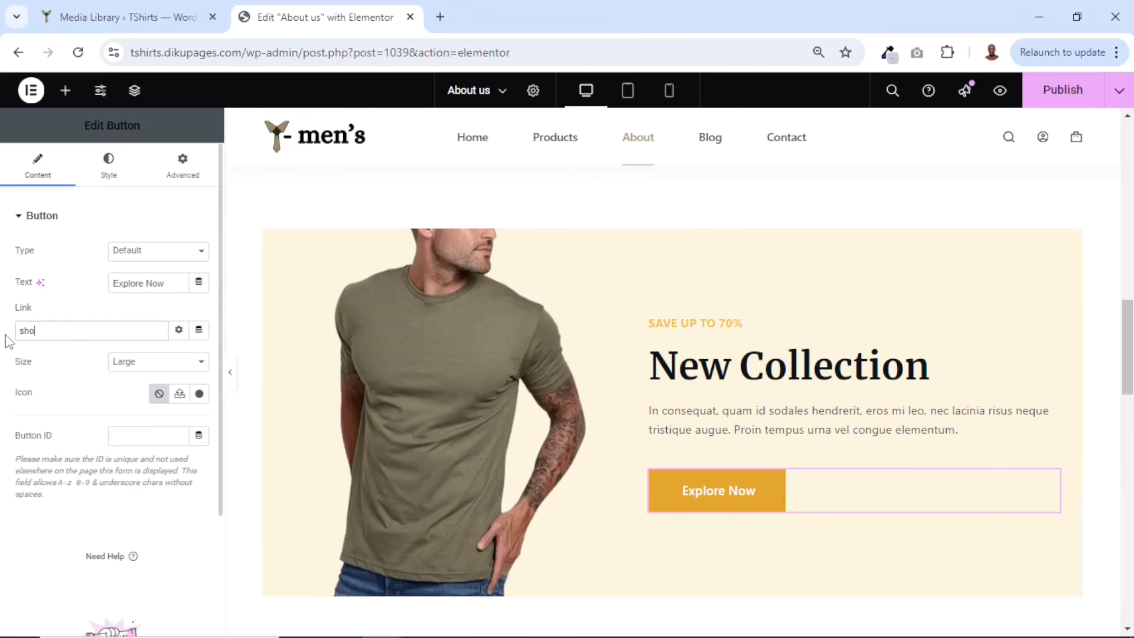
pyautogui.click(44, 356)
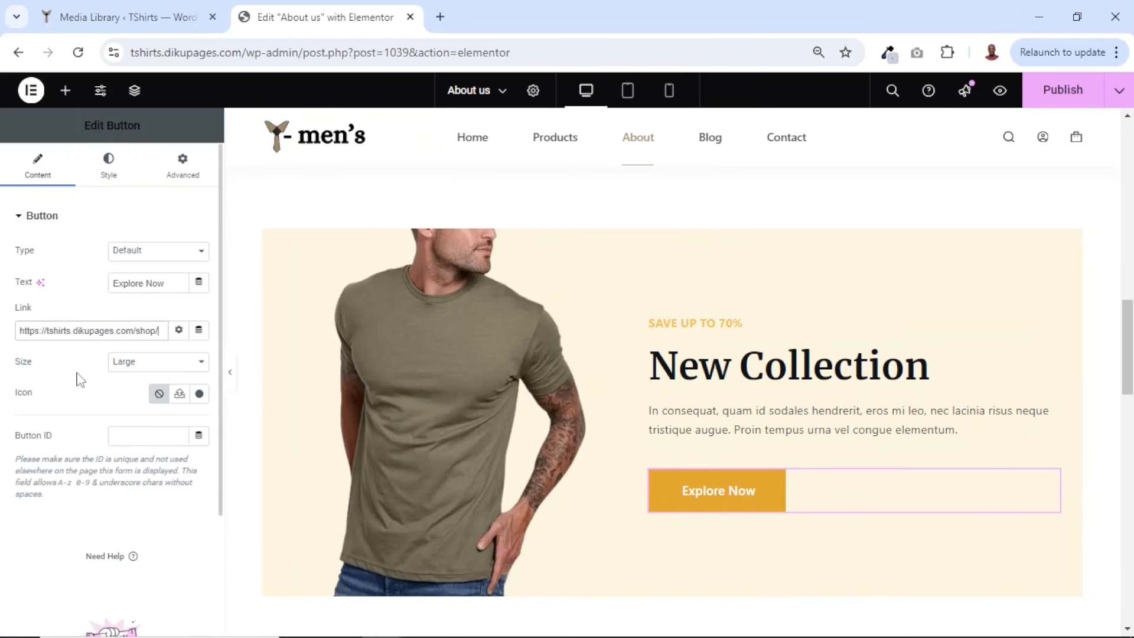
# - Inspect the testimonials and client logo sections further down the About us page
pyautogui.scroll(-7, 779, 451)
pyautogui.scroll(-3, 782, 455)
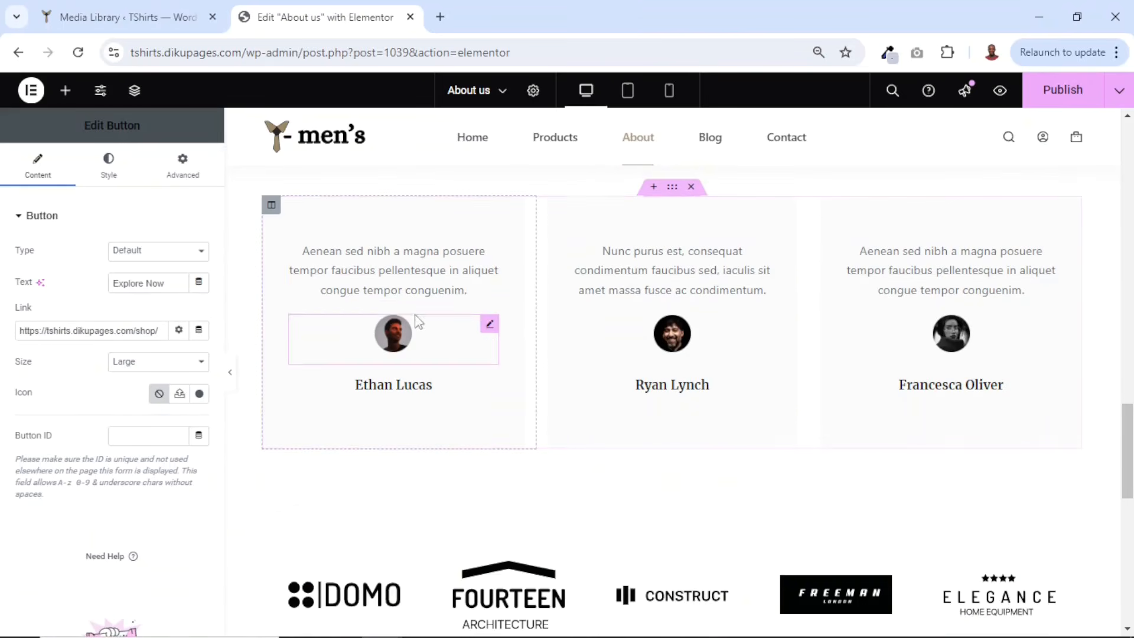
pyautogui.click(383, 274)
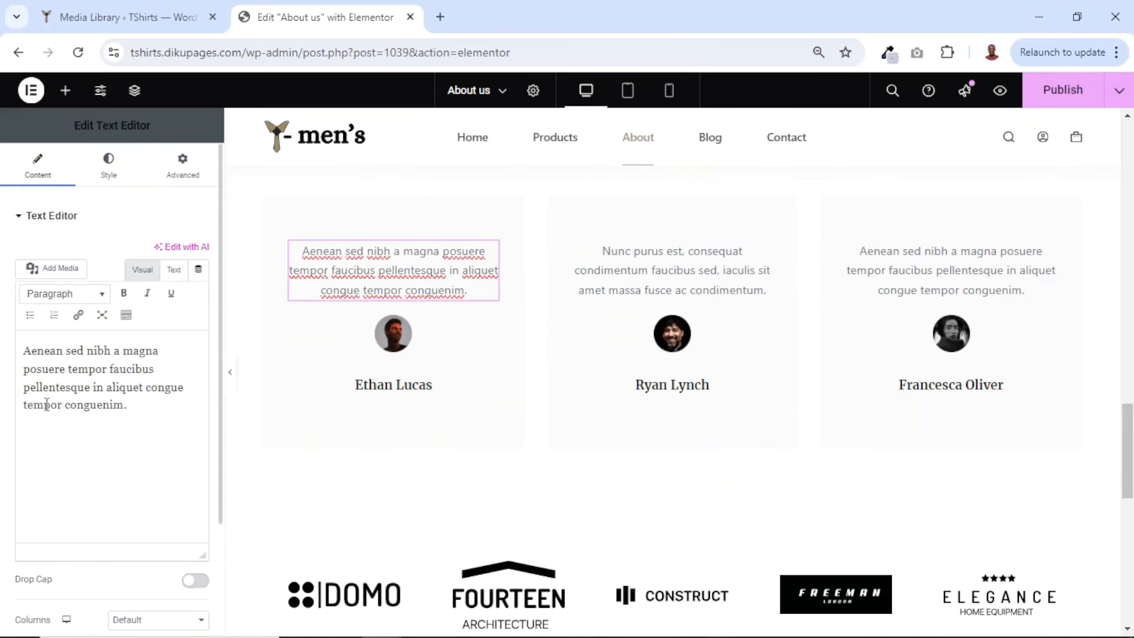
pyautogui.moveTo(151, 411); pyautogui.dragTo(23, 348)
pyautogui.click(395, 339)
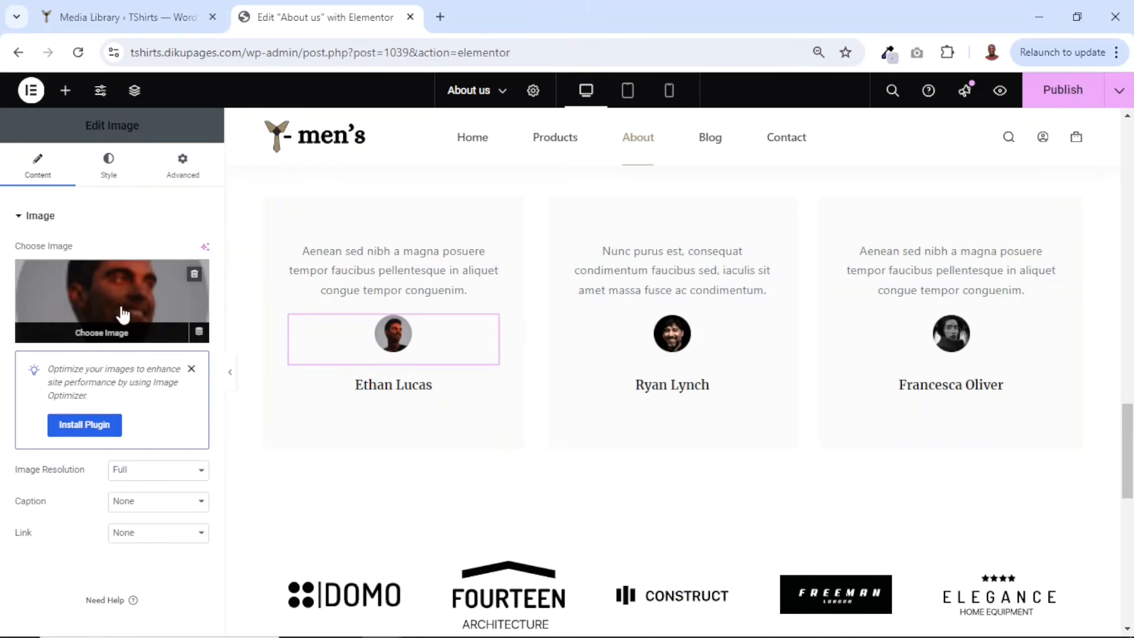
pyautogui.click(395, 388)
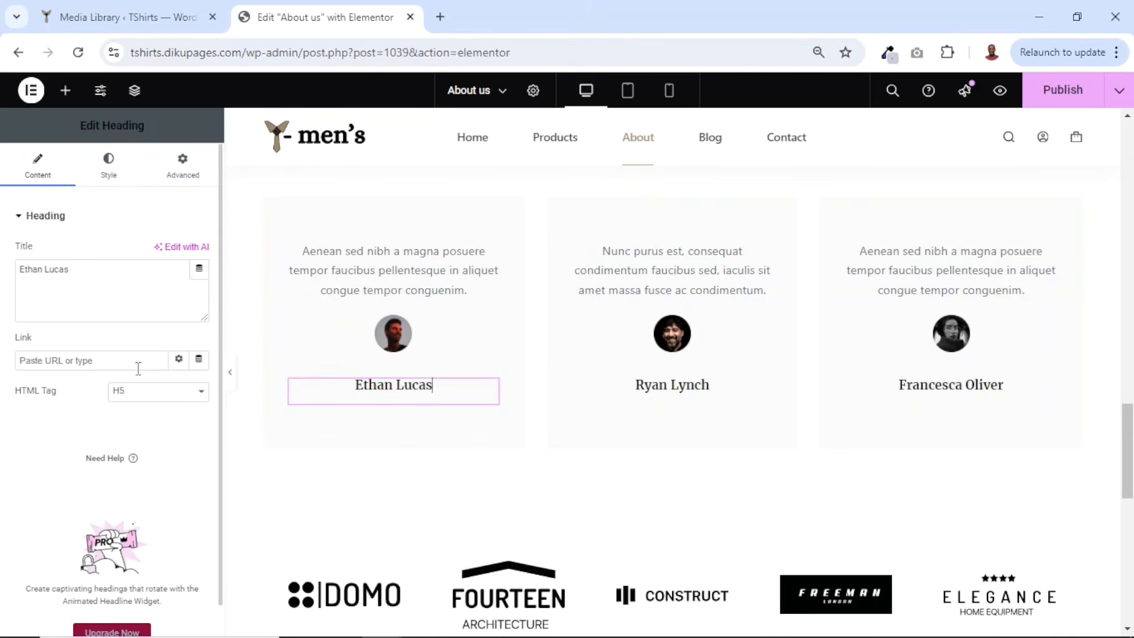
pyautogui.scroll(-3, 812, 434)
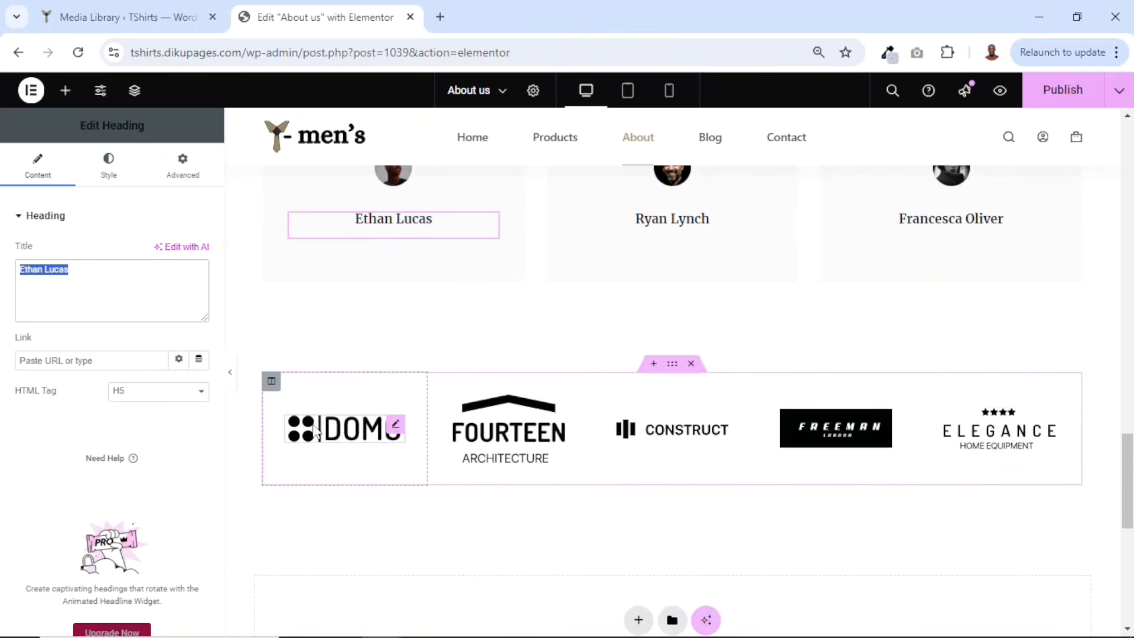
pyautogui.click(363, 437)
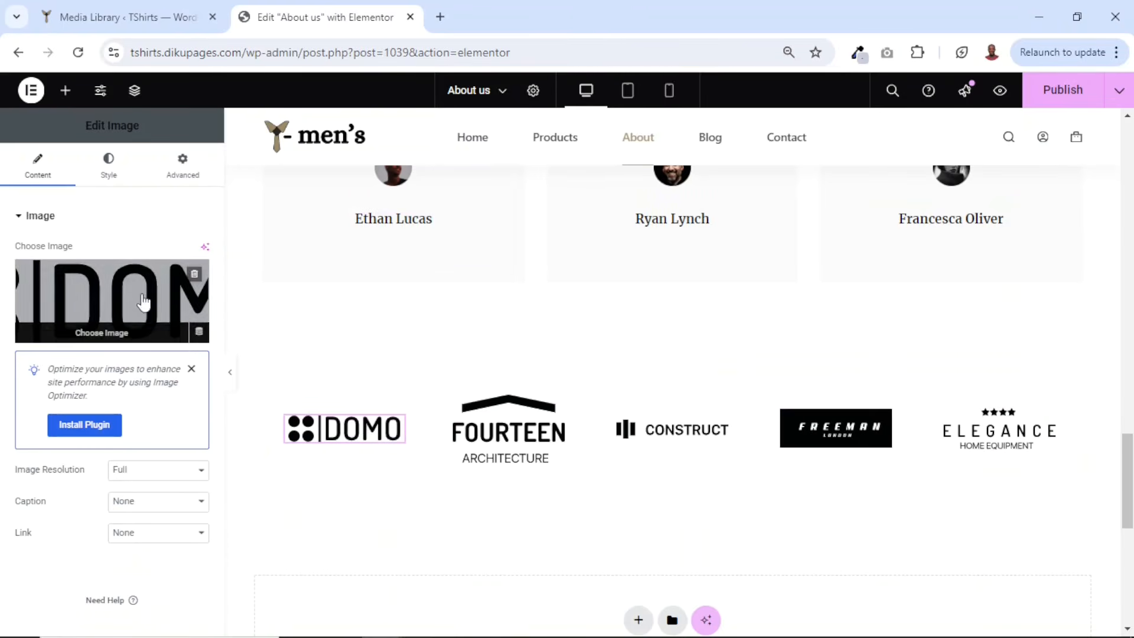
pyautogui.scroll(3, 691, 367)
pyautogui.scroll(2, 694, 366)
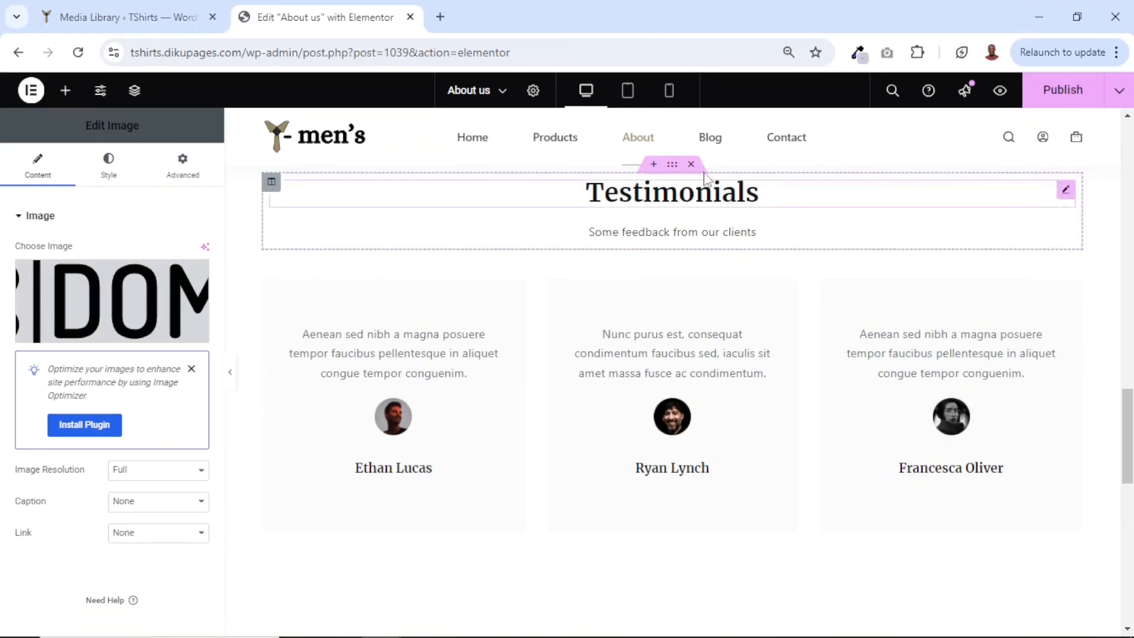
pyautogui.scroll(3, 689, 196)
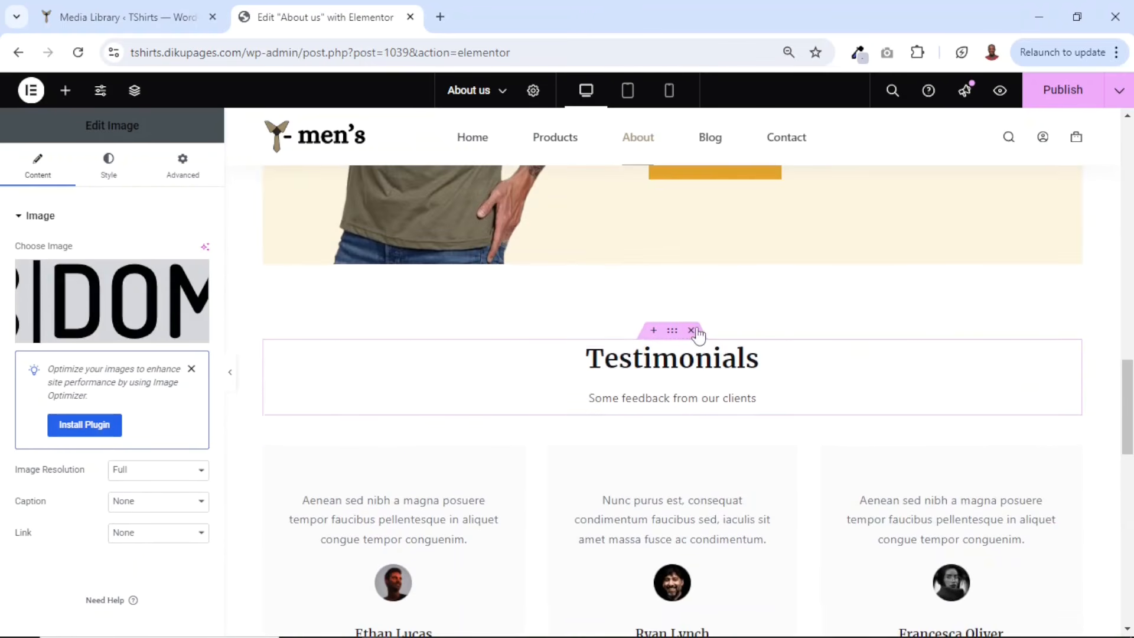
pyautogui.scroll(-15, 696, 354)
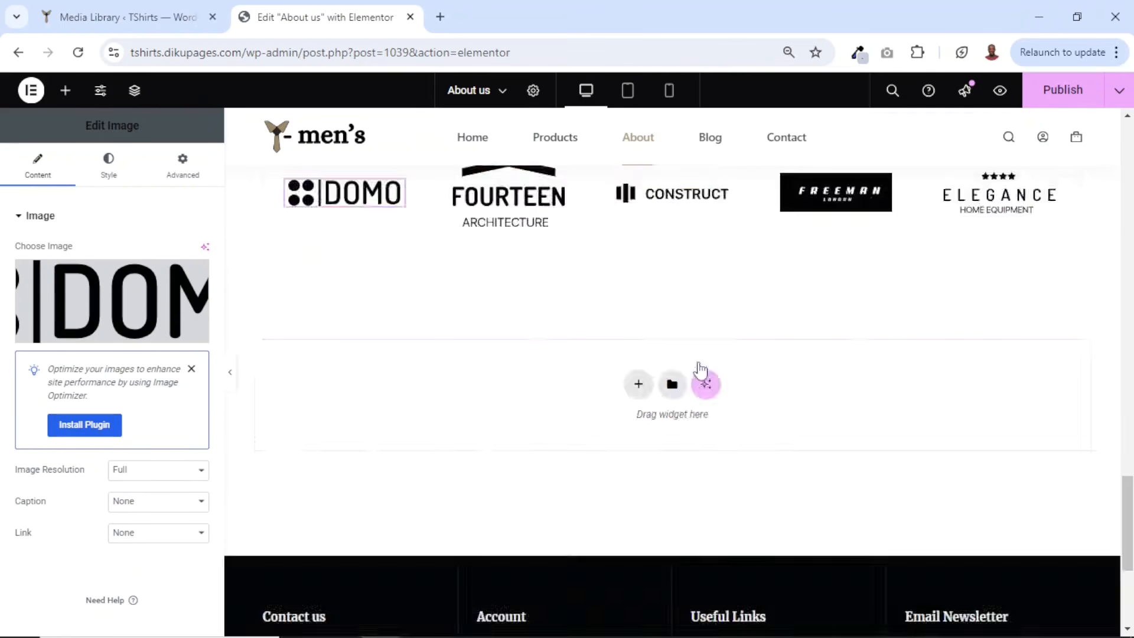
pyautogui.scroll(20, 702, 370)
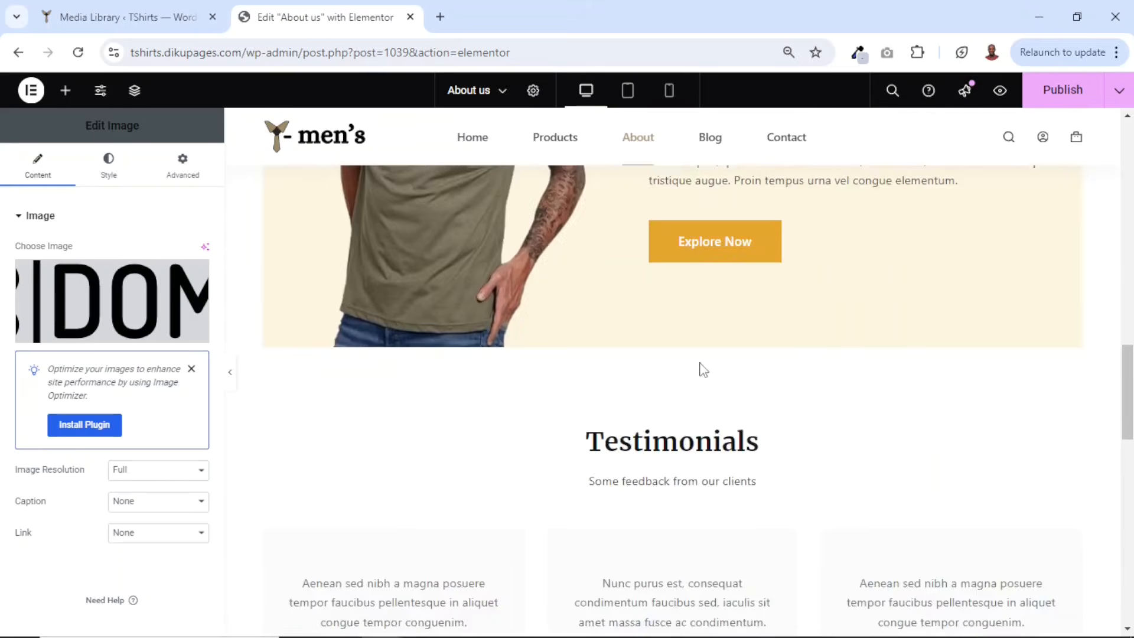
pyautogui.scroll(3, 703, 369)
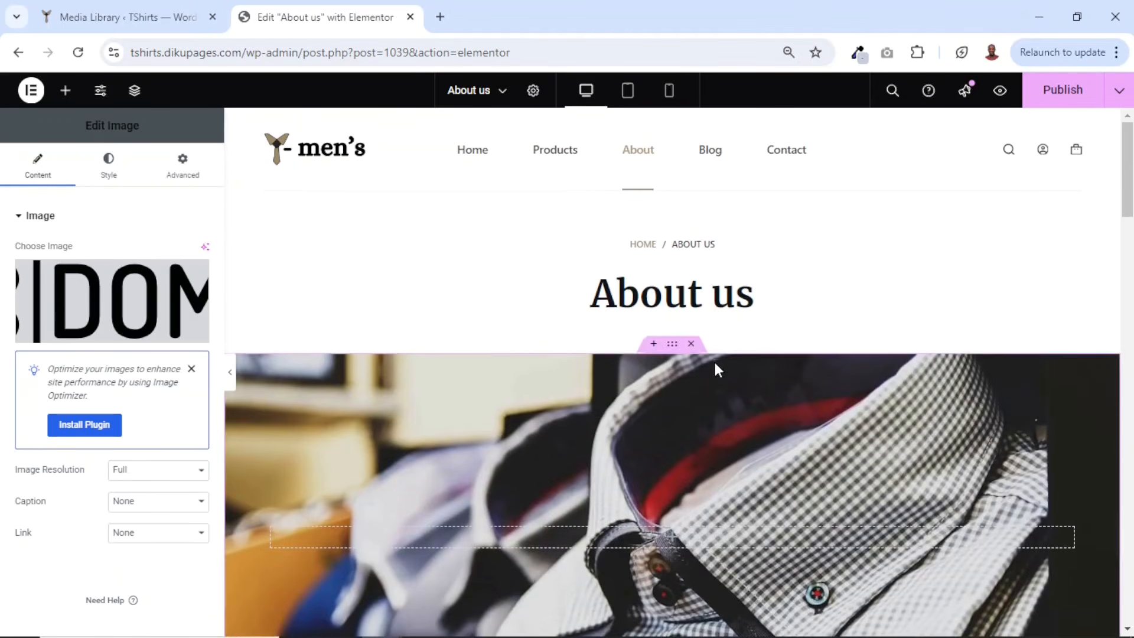
# - Publish the About us page and open a preview of it in a new tab
pyautogui.click(1062, 98)
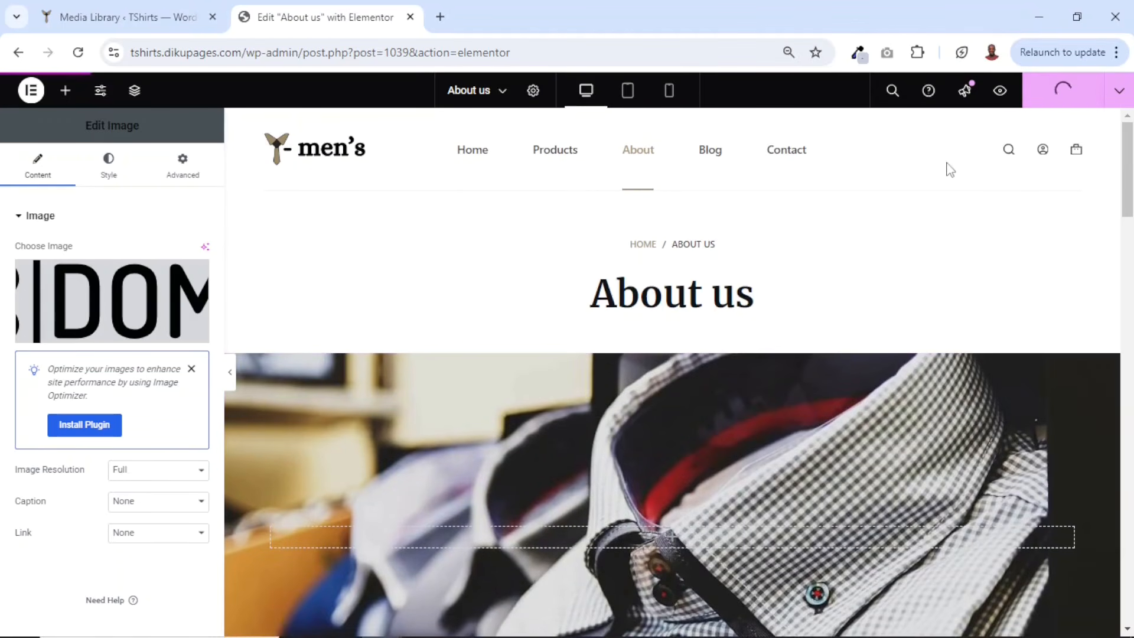
pyautogui.click(999, 91)
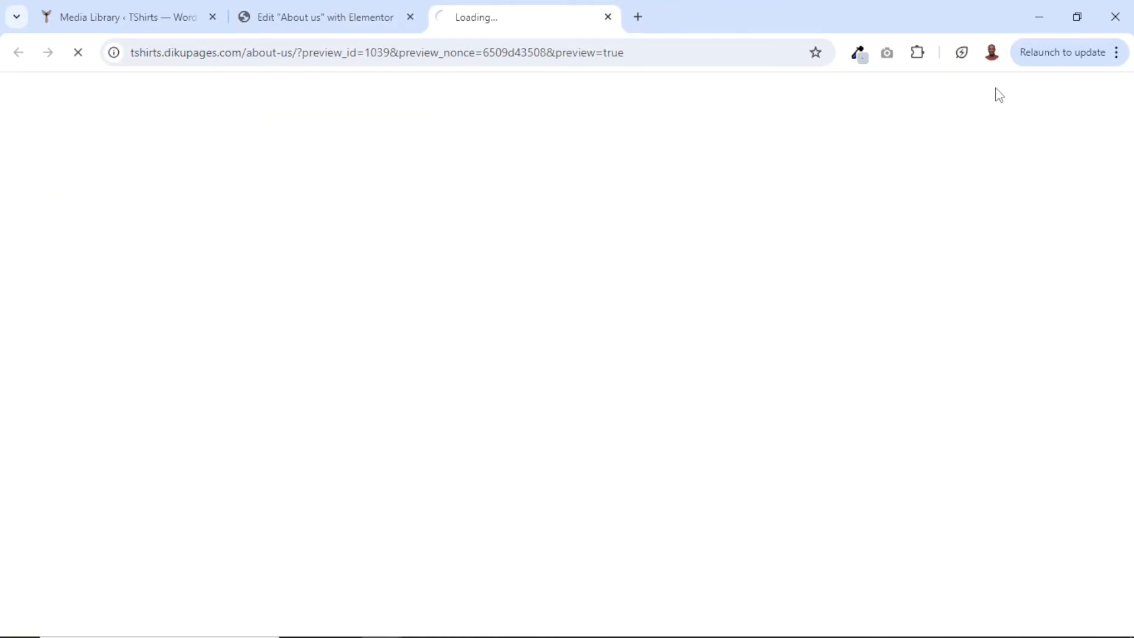
pyautogui.scroll(-5, 785, 333)
pyautogui.scroll(-15, 789, 341)
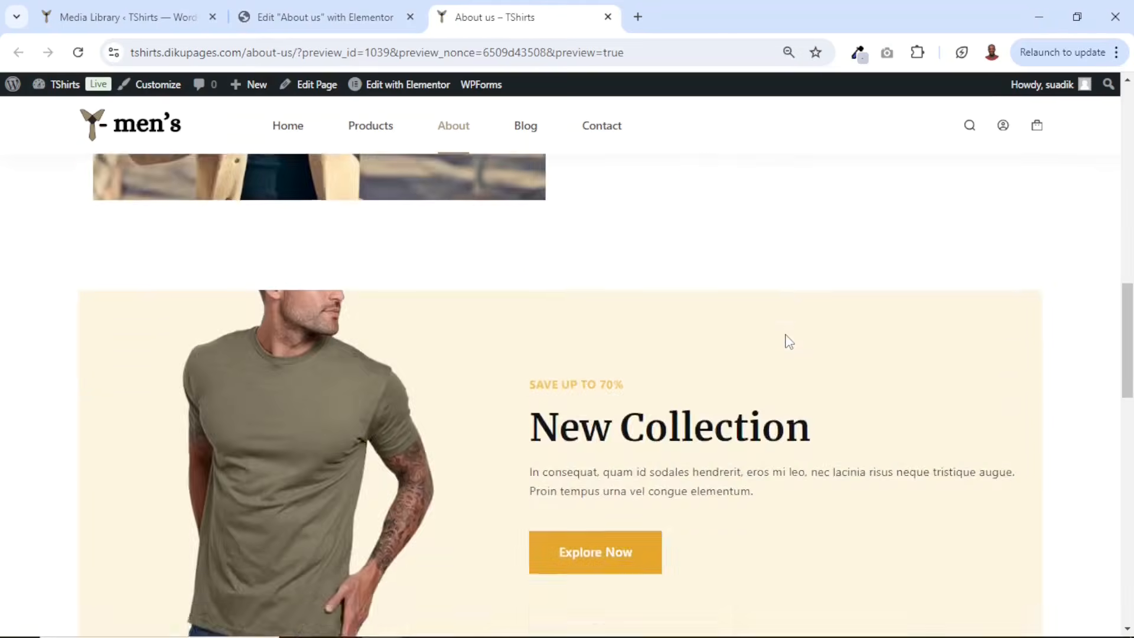
pyautogui.scroll(20, 790, 334)
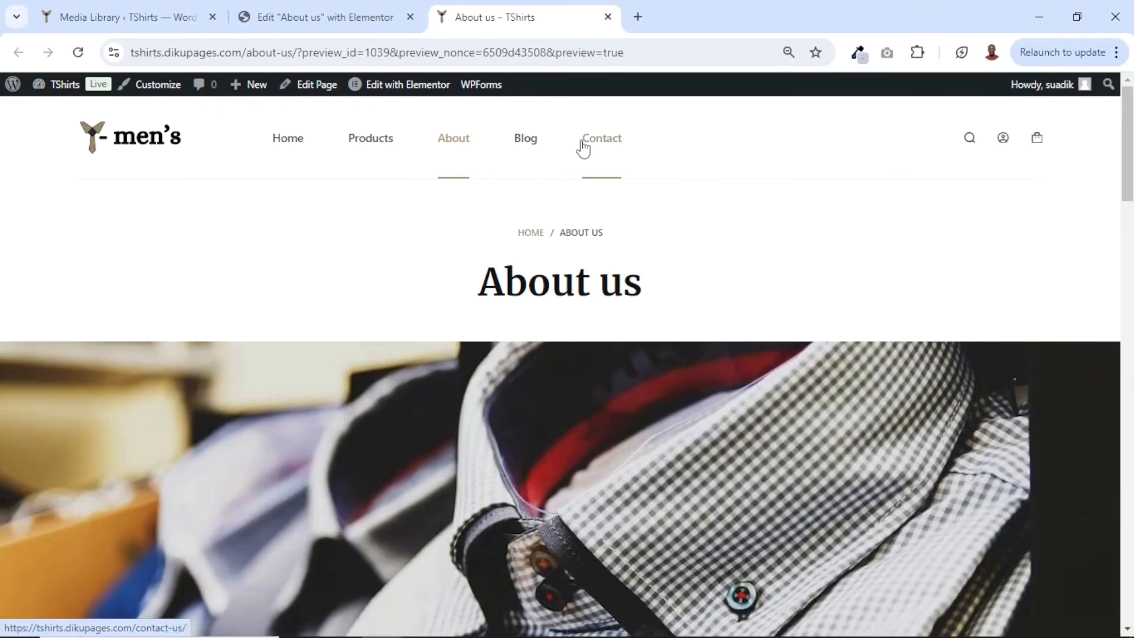
# - Open the Blog page from the site menu and browse its posts
pyautogui.click(531, 147)
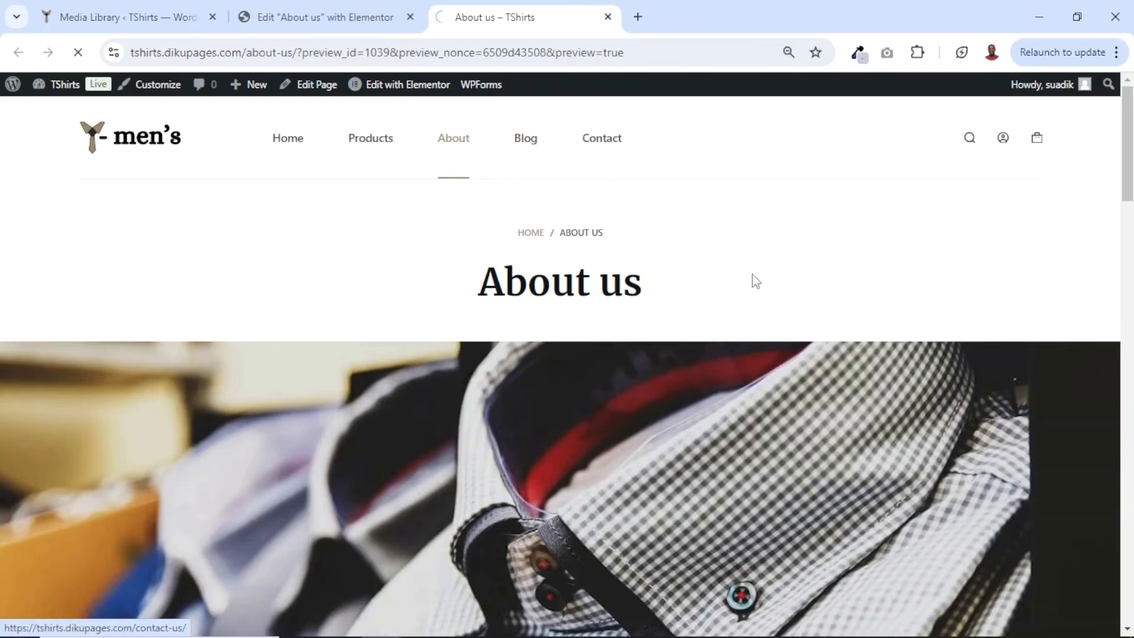
pyautogui.scroll(-5, 511, 364)
pyautogui.scroll(-10, 511, 363)
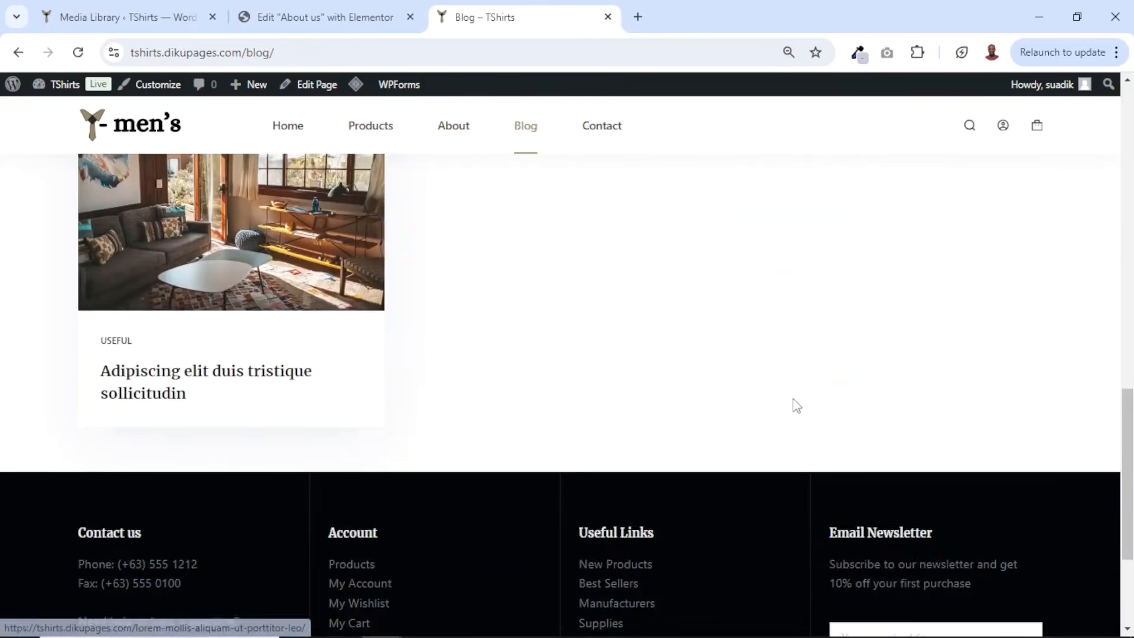
pyautogui.scroll(15, 792, 405)
pyautogui.scroll(-3, 826, 430)
pyautogui.scroll(3, 779, 396)
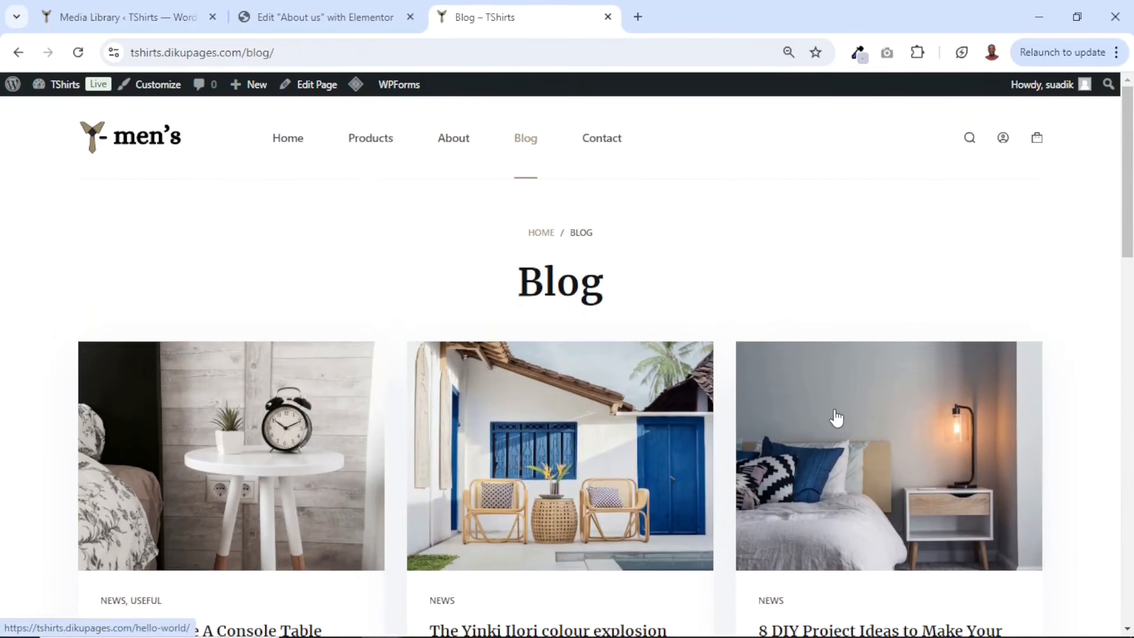
pyautogui.scroll(-3, 602, 419)
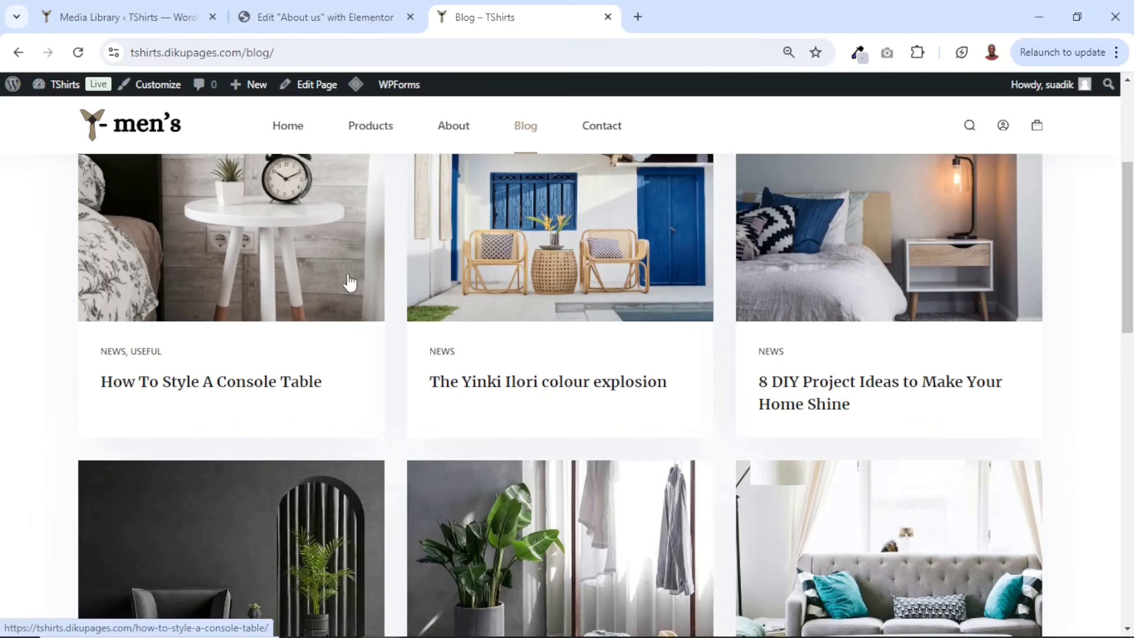
pyautogui.scroll(3, 749, 392)
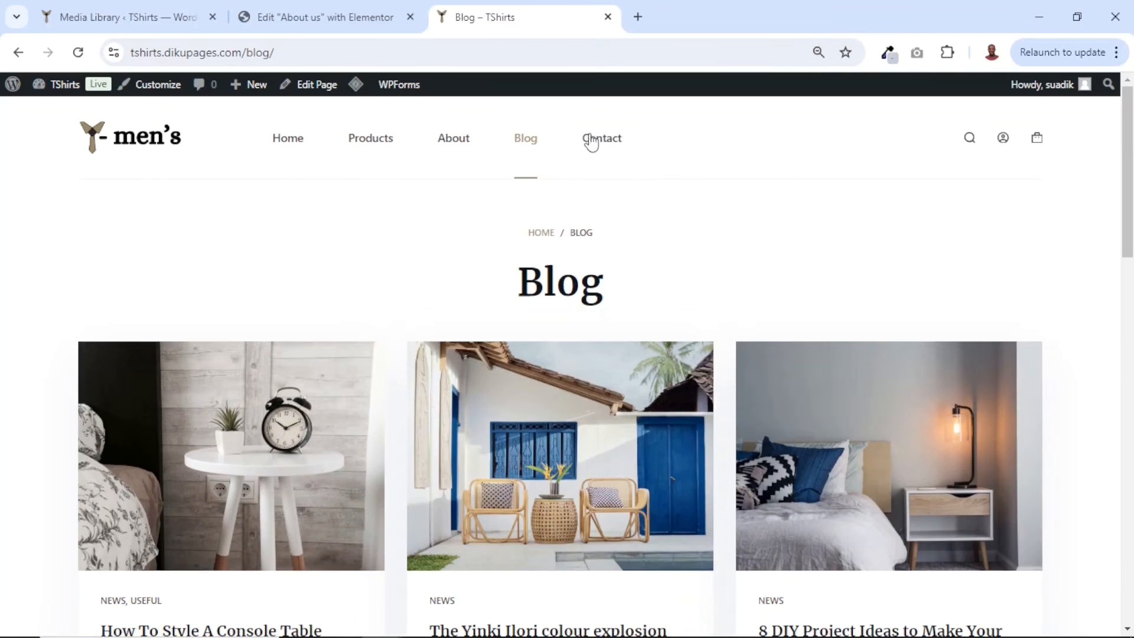
# - Open the Contact us page in Elementor and replace the Physical Address box's description with the business street address
pyautogui.click(599, 140)
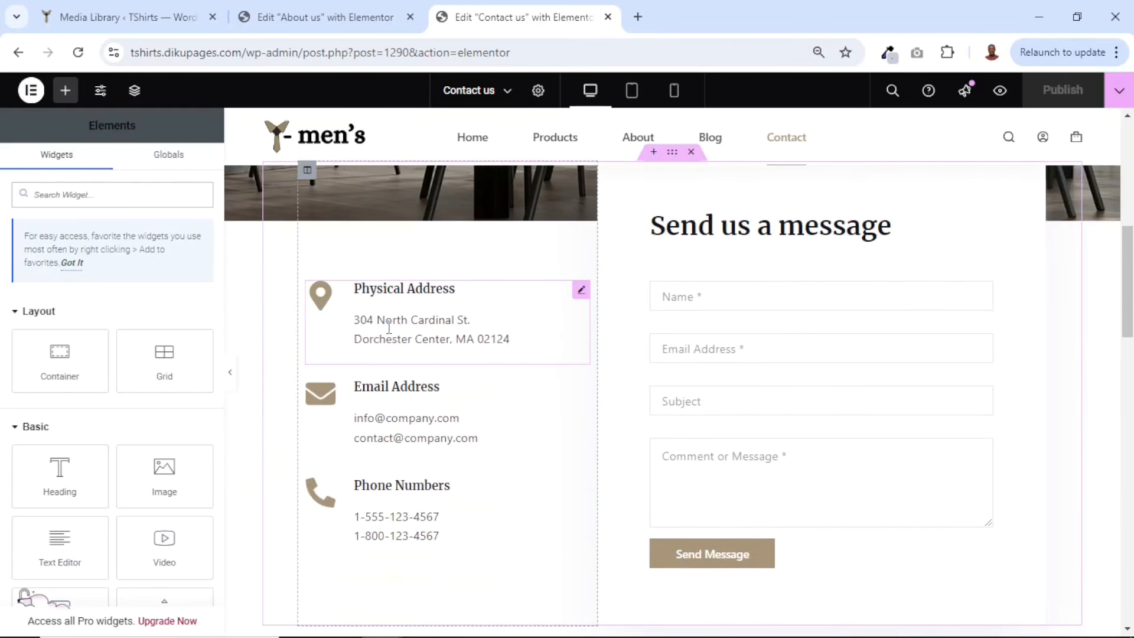
pyautogui.click(389, 329)
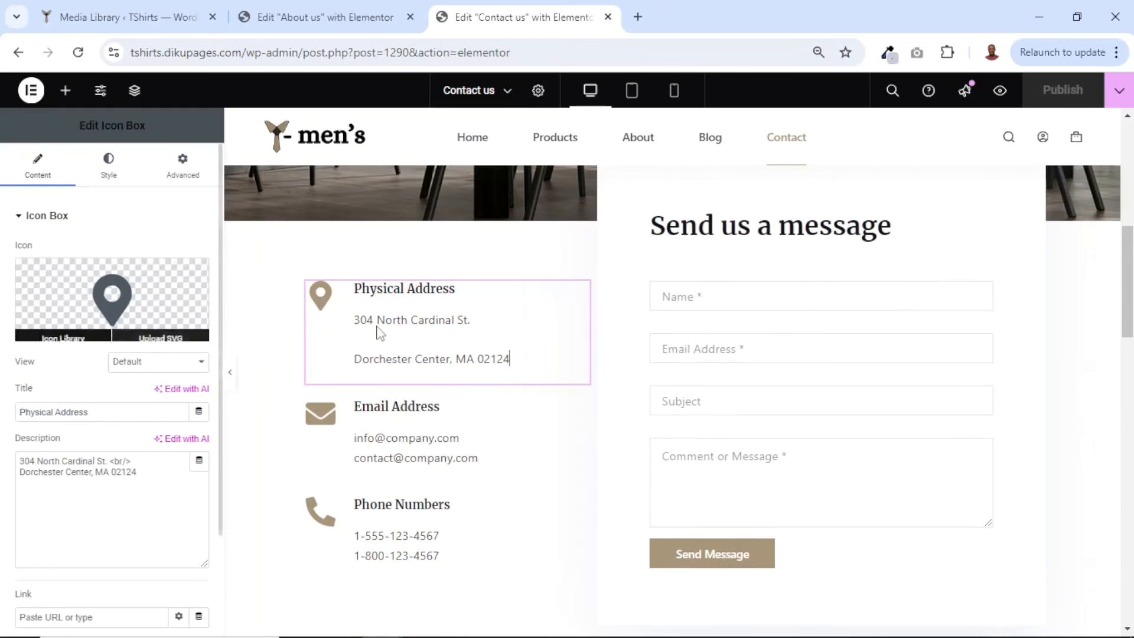
pyautogui.click(159, 468)
pyautogui.hotkey('ctrl', 'a')
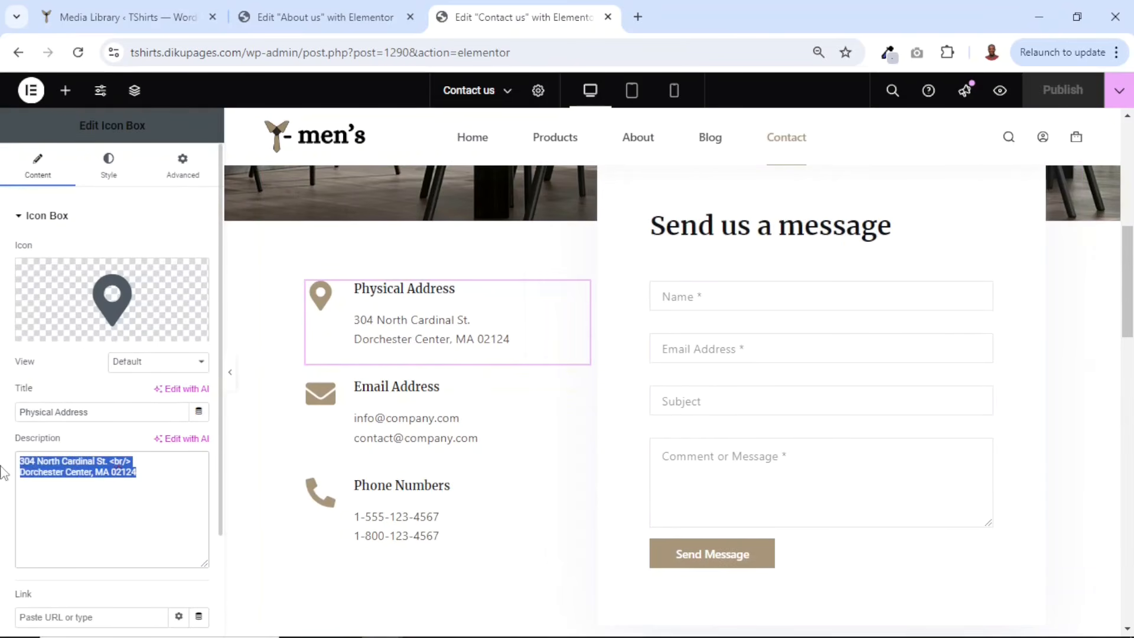
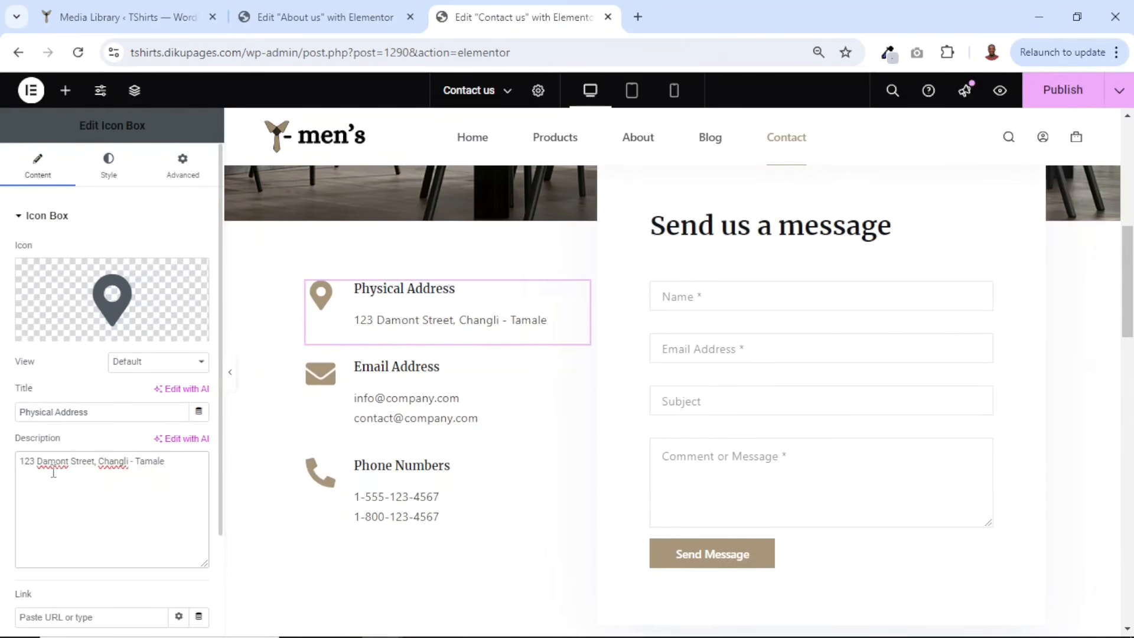
# - Replace the Email Address box's description with the site's contact e-mail address
pyautogui.click(389, 412)
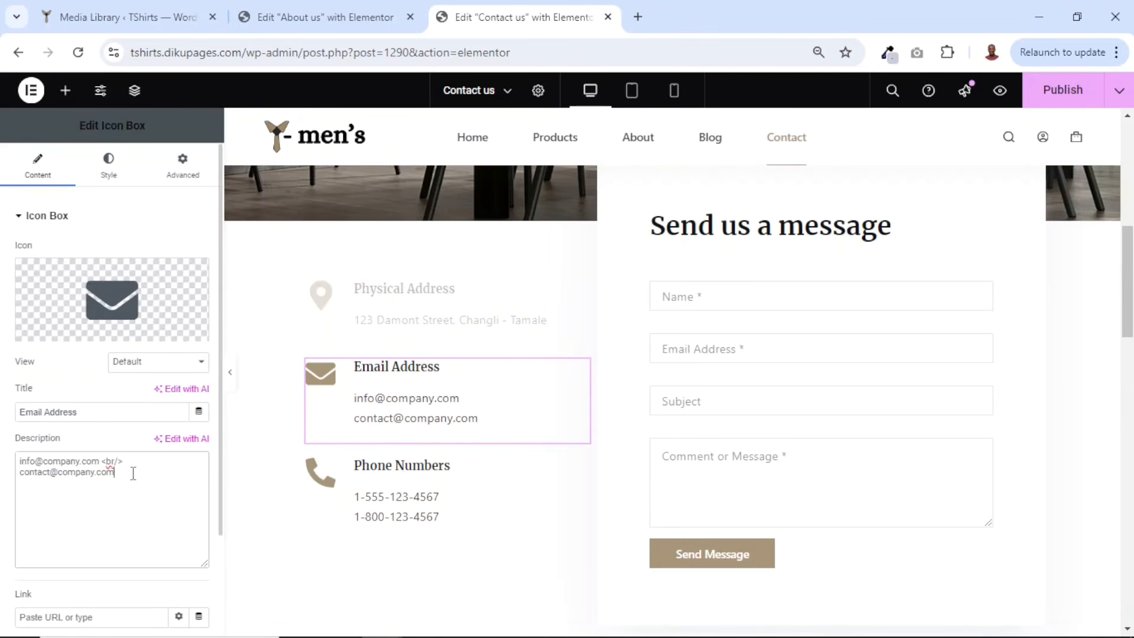
pyautogui.moveTo(130, 472); pyautogui.dragTo(3, 447)
pyautogui.hotkey('ctrl', 'v')
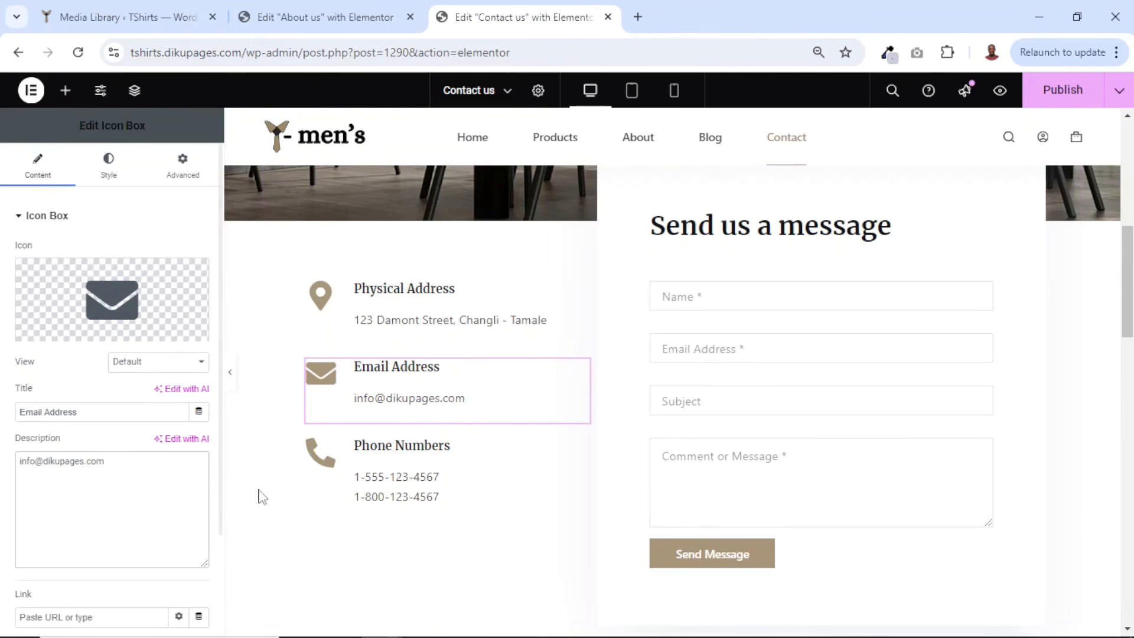
# - Replace the Phone Numbers box's description with the business contact phone number
pyautogui.click(437, 487)
pyautogui.click(130, 486)
pyautogui.hotkey('ctrl', 'a')
pyautogui.hotkey('ctrl', 'v')
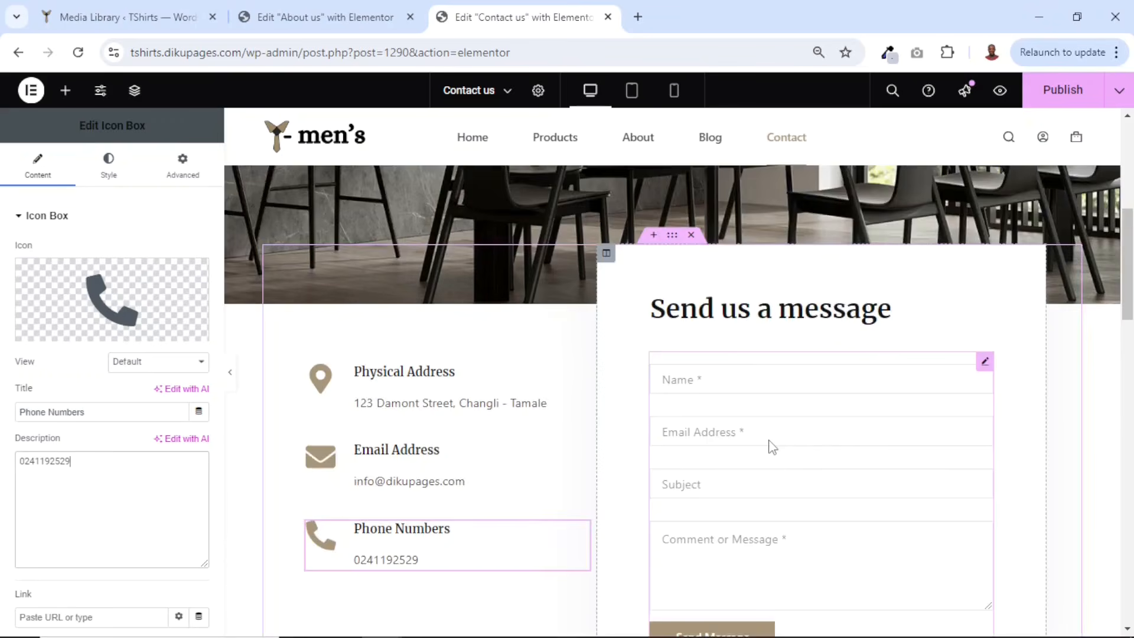
# - Link the Trending Now section's Browse Shop button to the shop page
pyautogui.scroll(-8, 769, 445)
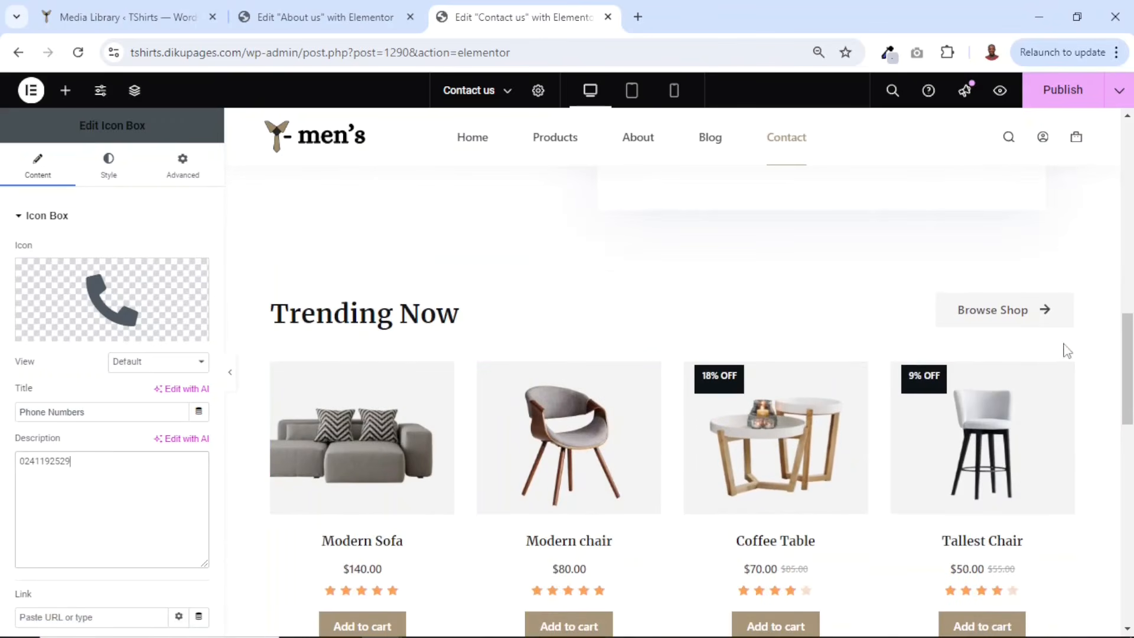
pyautogui.scroll(-6, 1063, 366)
pyautogui.scroll(5, 1063, 378)
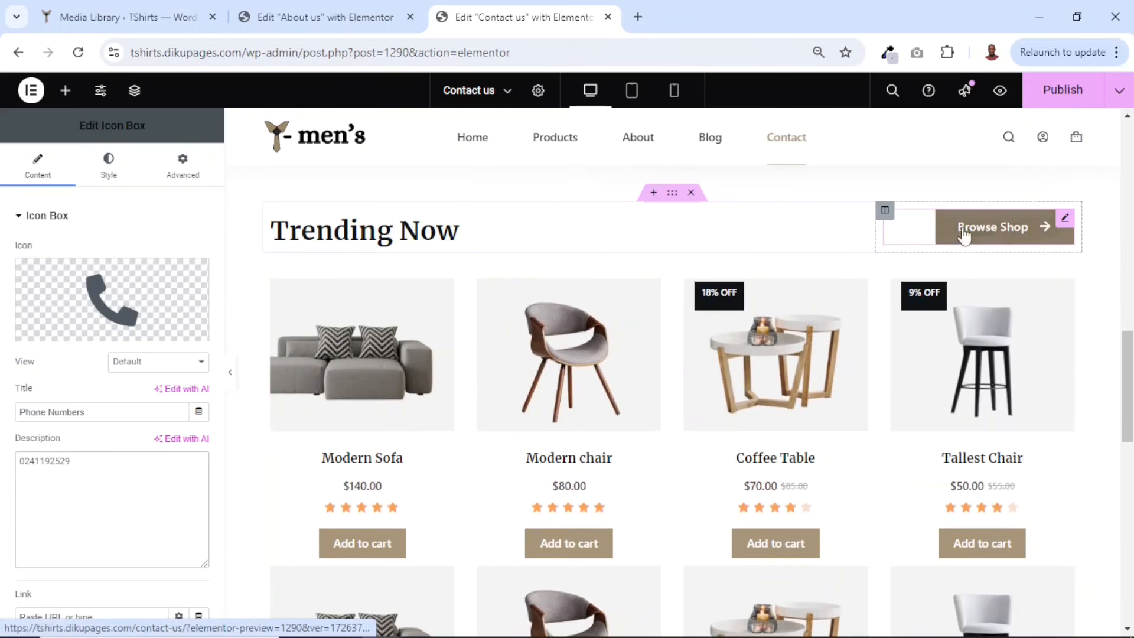
pyautogui.click(985, 235)
pyautogui.moveTo(47, 331); pyautogui.dragTo(3, 333)
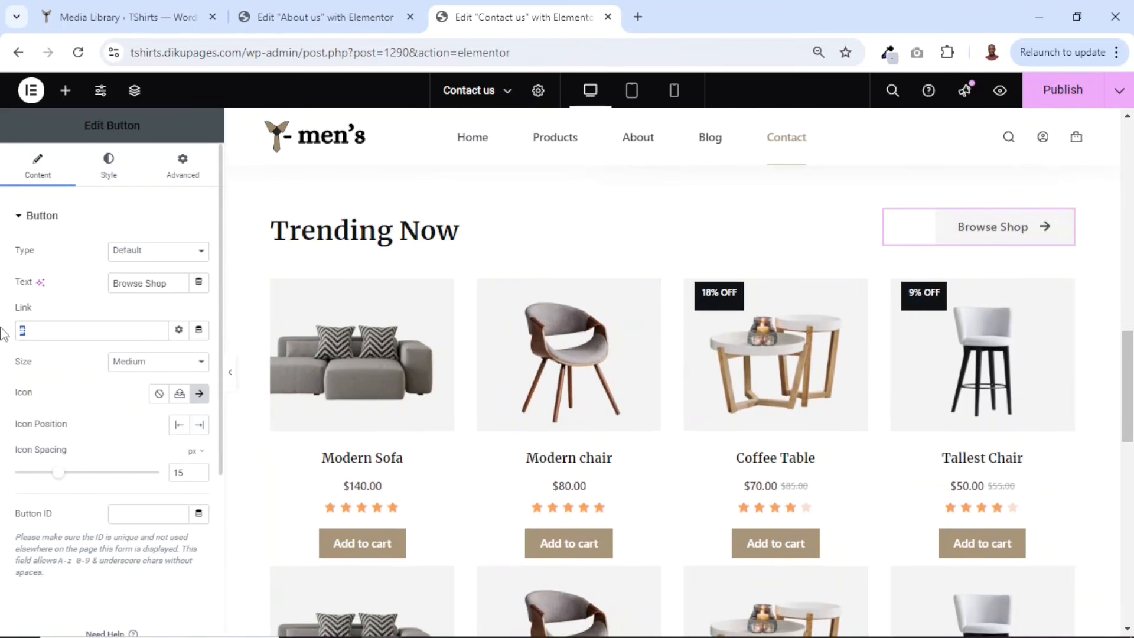
pyautogui.write('shop')
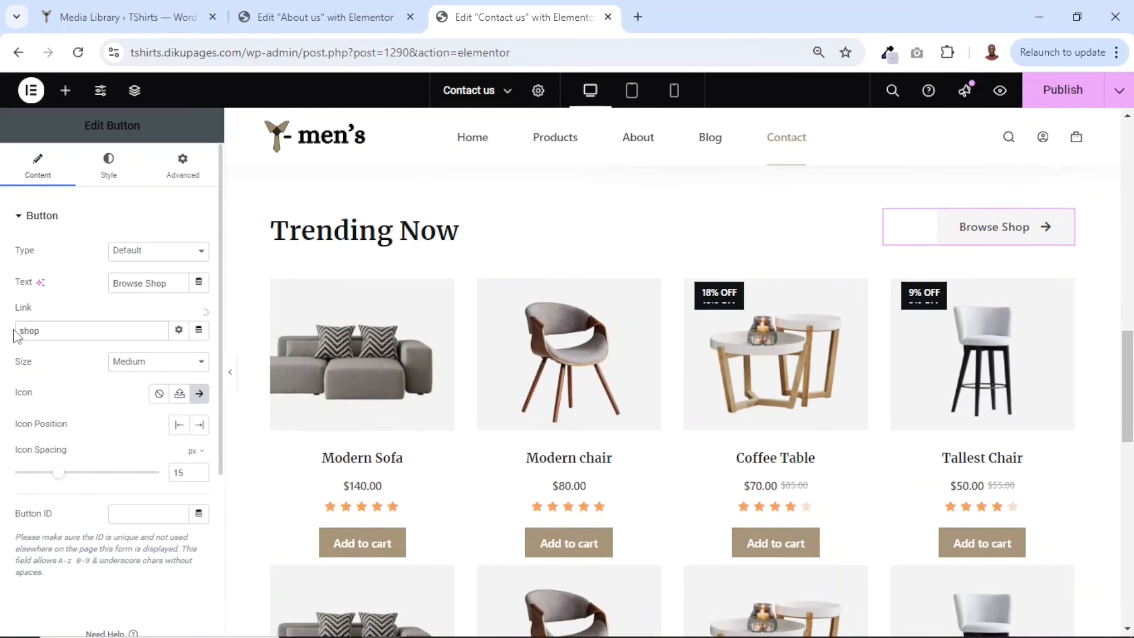
pyautogui.click(39, 354)
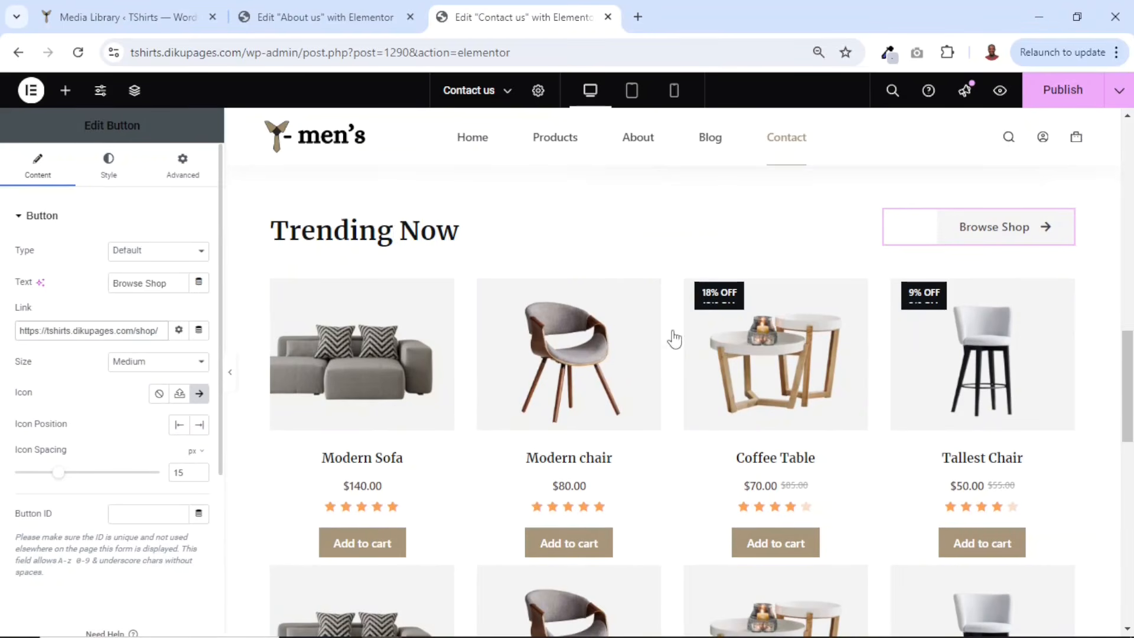
# - Set the Contact us hero section's background image to inner-hero-bg from the media library
pyautogui.scroll(-2, 674, 339)
pyautogui.scroll(10, 815, 463)
pyautogui.scroll(-1, 791, 442)
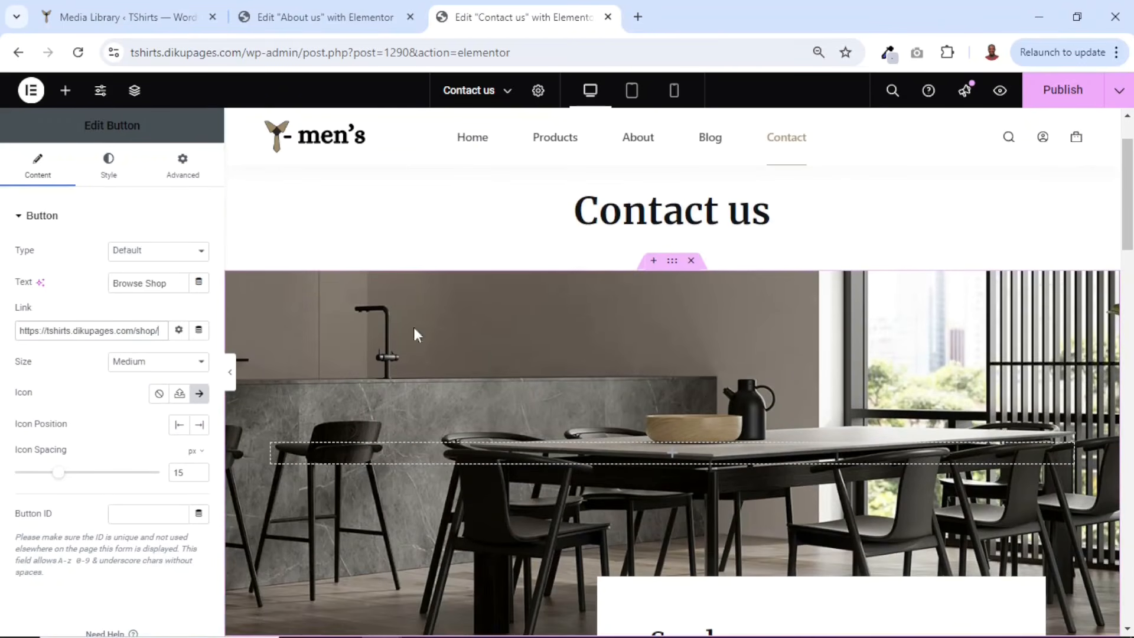
pyautogui.click(677, 262)
pyautogui.click(102, 171)
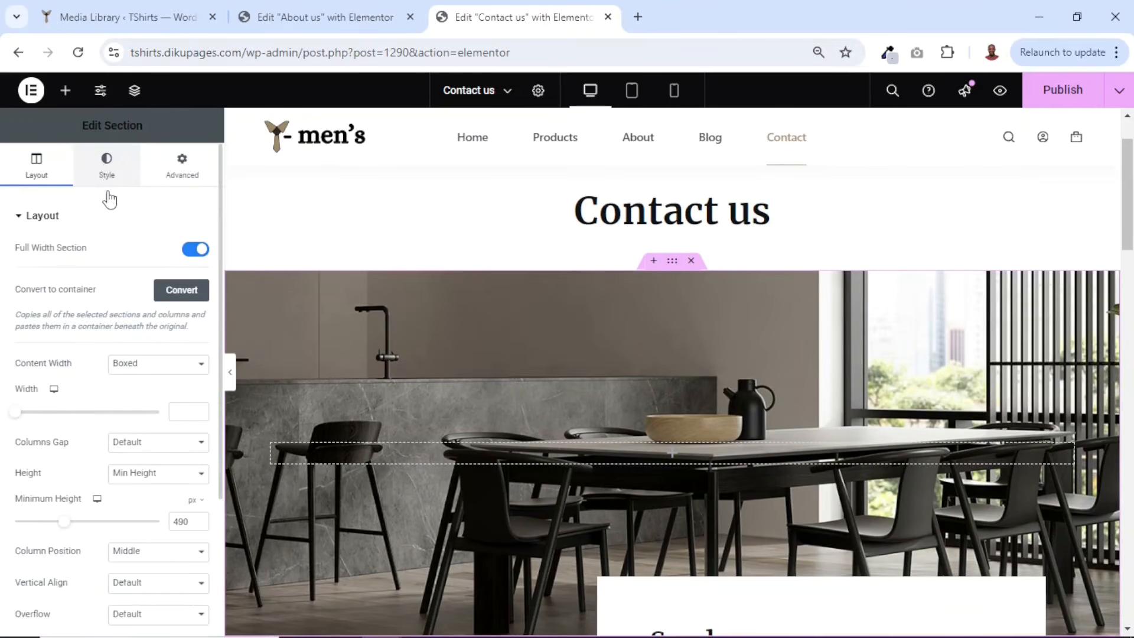
pyautogui.click(91, 408)
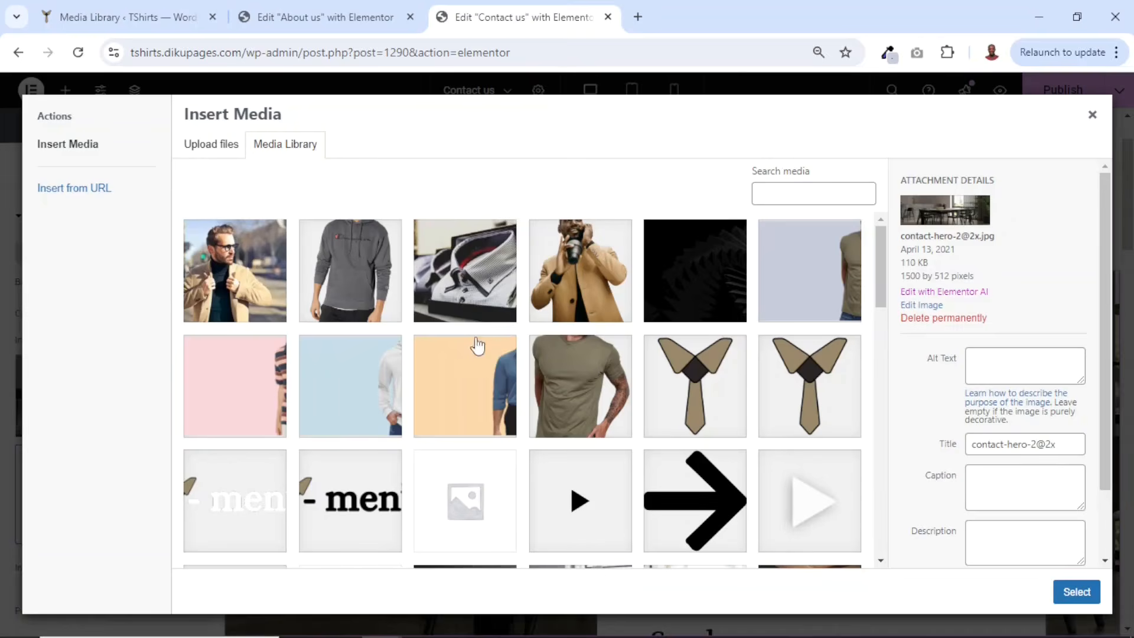
pyautogui.click(468, 296)
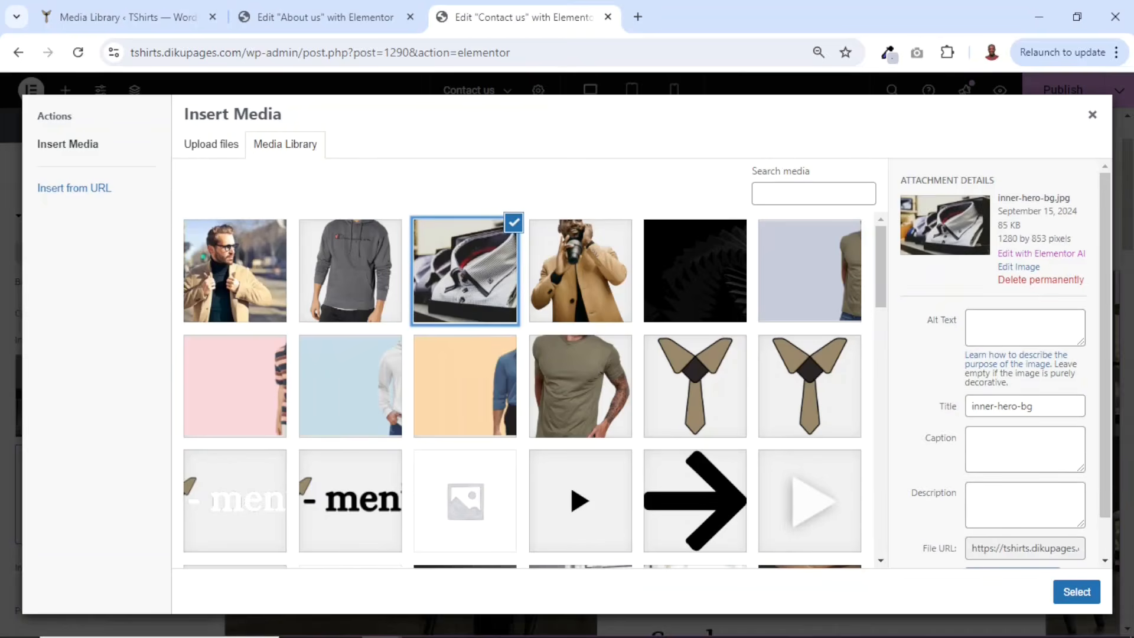
pyautogui.click(1063, 588)
# - Publish the Contact us page and open its preview in a new tab
pyautogui.scroll(-10, 935, 331)
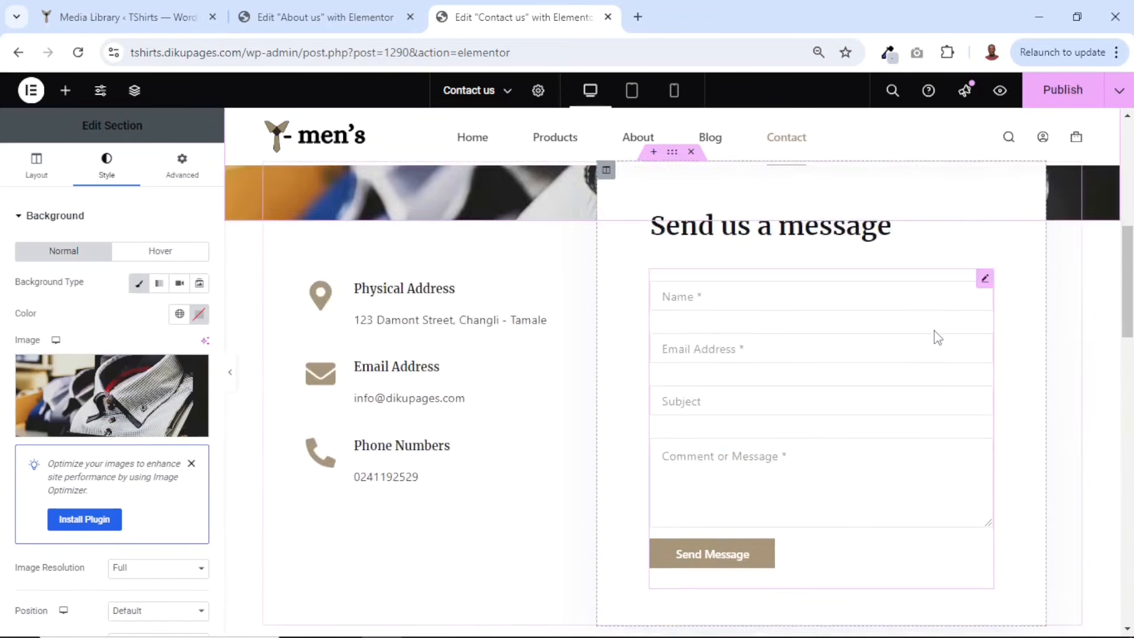
pyautogui.scroll(-10, 941, 335)
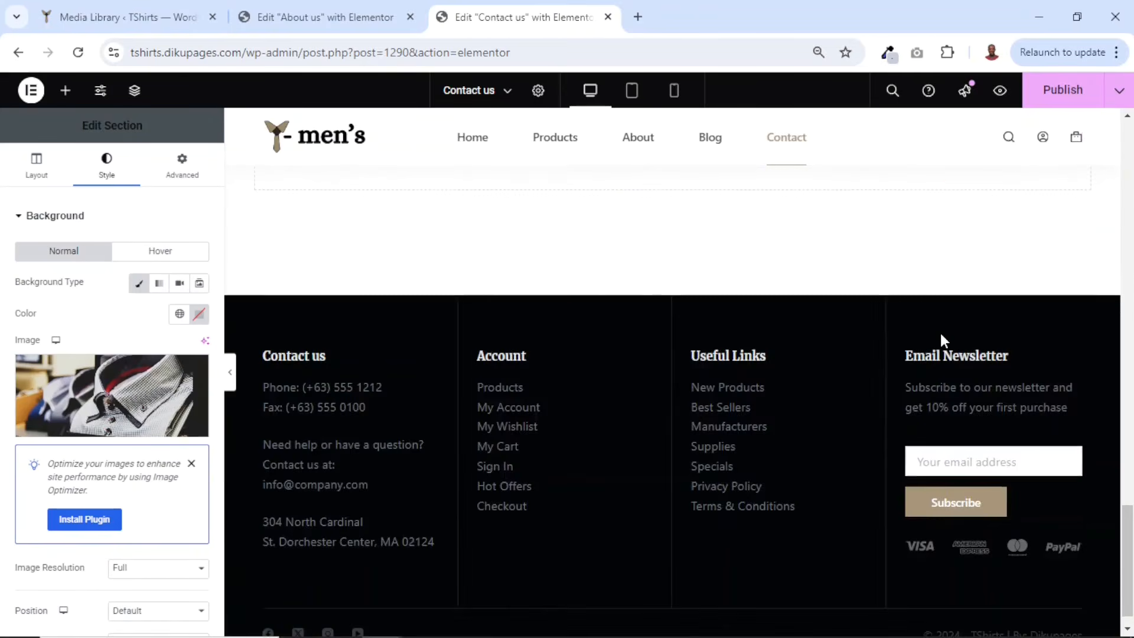
pyautogui.scroll(15, 940, 336)
pyautogui.scroll(-3, 837, 419)
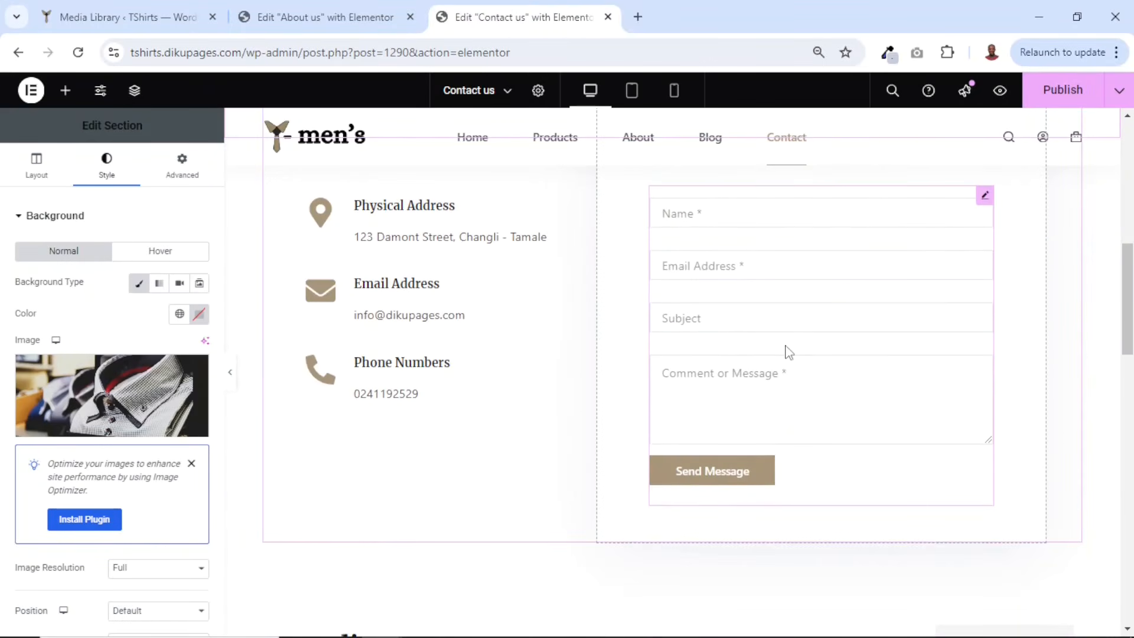
pyautogui.scroll(4, 792, 348)
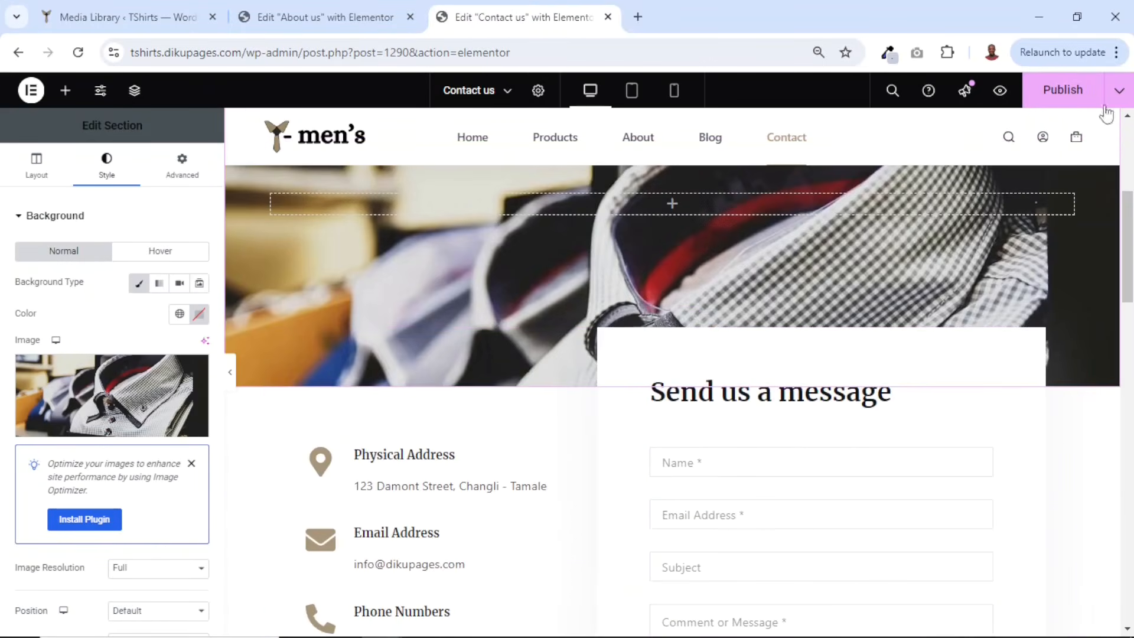
pyautogui.click(1063, 89)
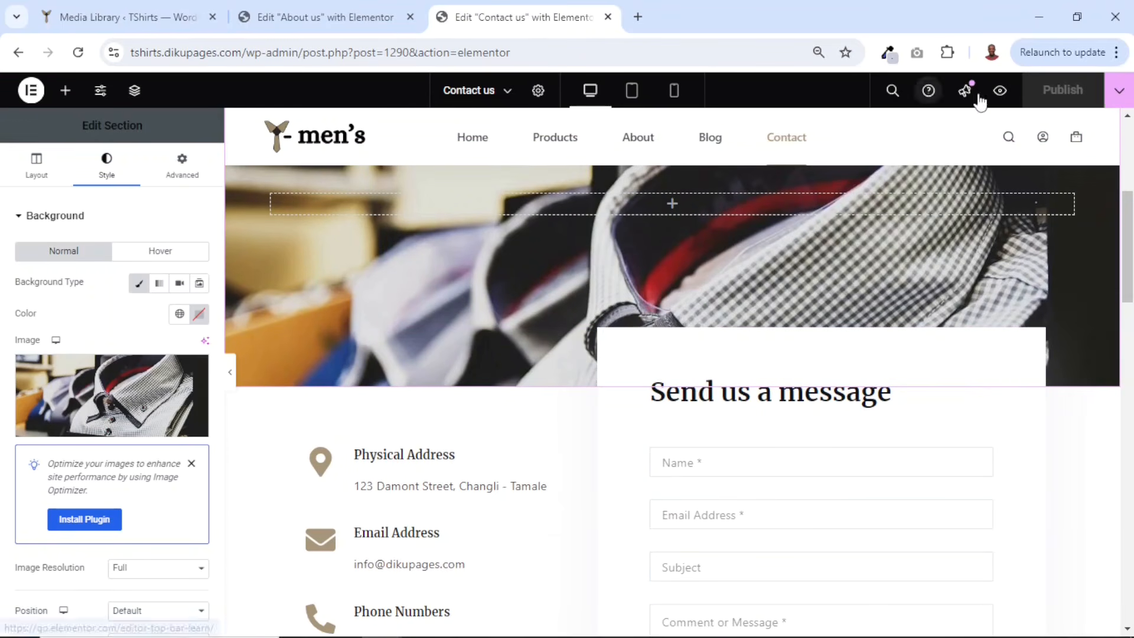
pyautogui.click(1000, 90)
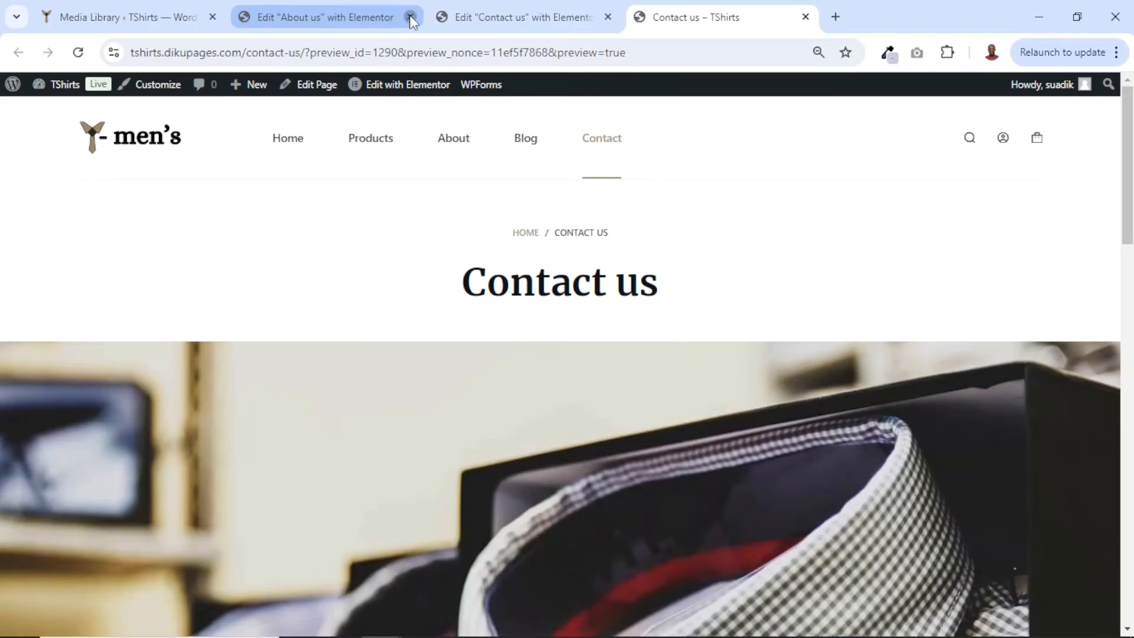
# - Close the Elementor editor tab and review the updated contact details on the preview page
pyautogui.click(410, 17)
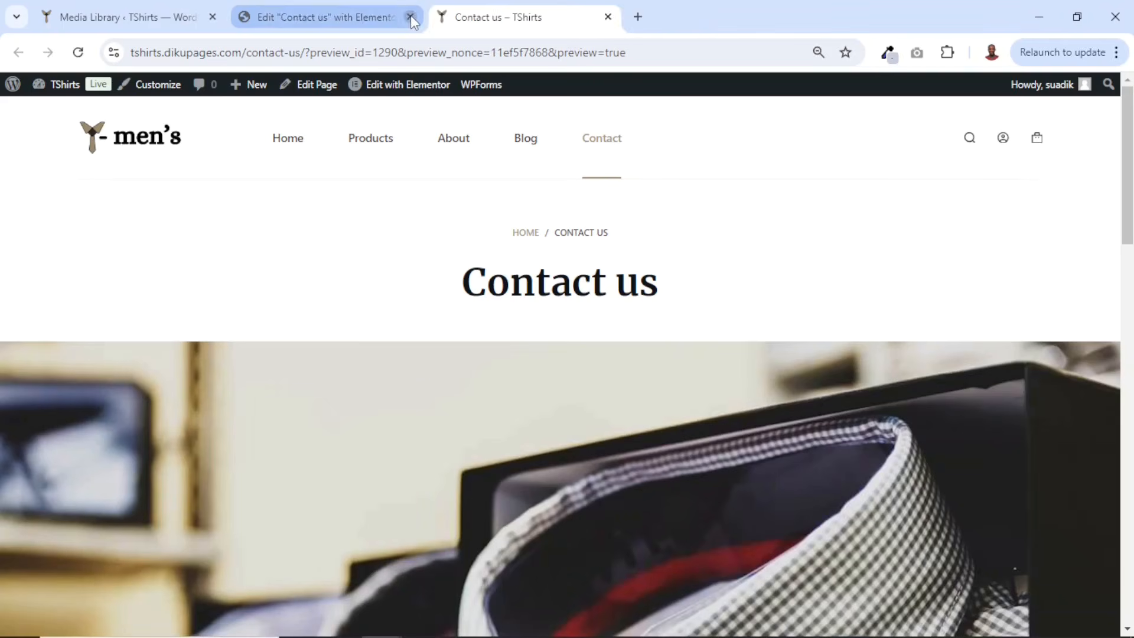
pyautogui.click(411, 17)
pyautogui.scroll(-20, 820, 312)
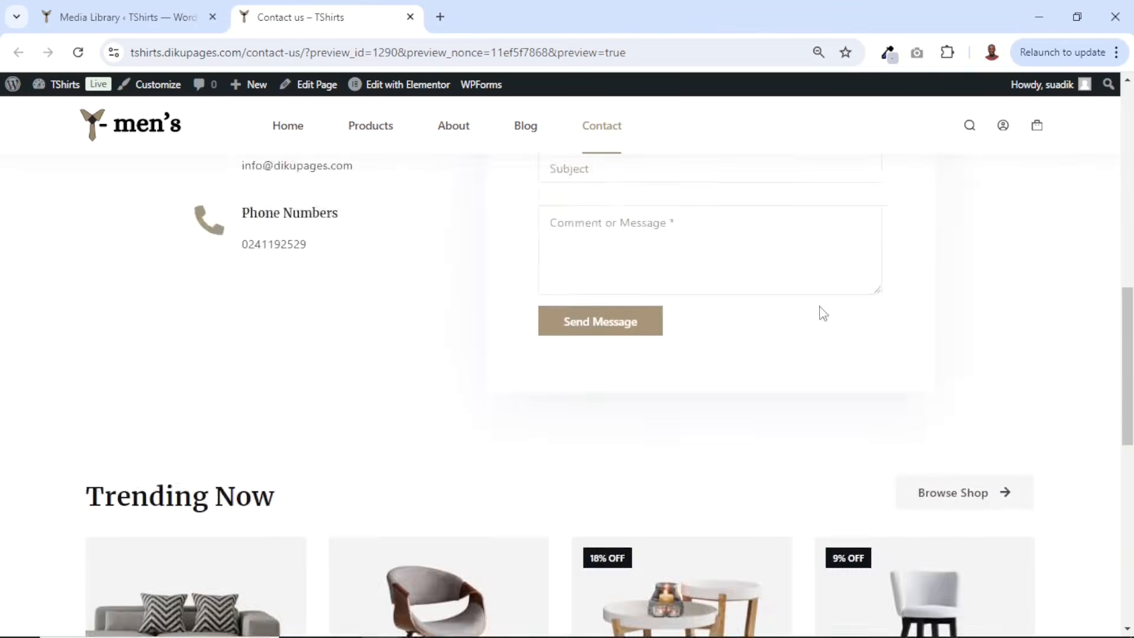
pyautogui.scroll(10, 821, 312)
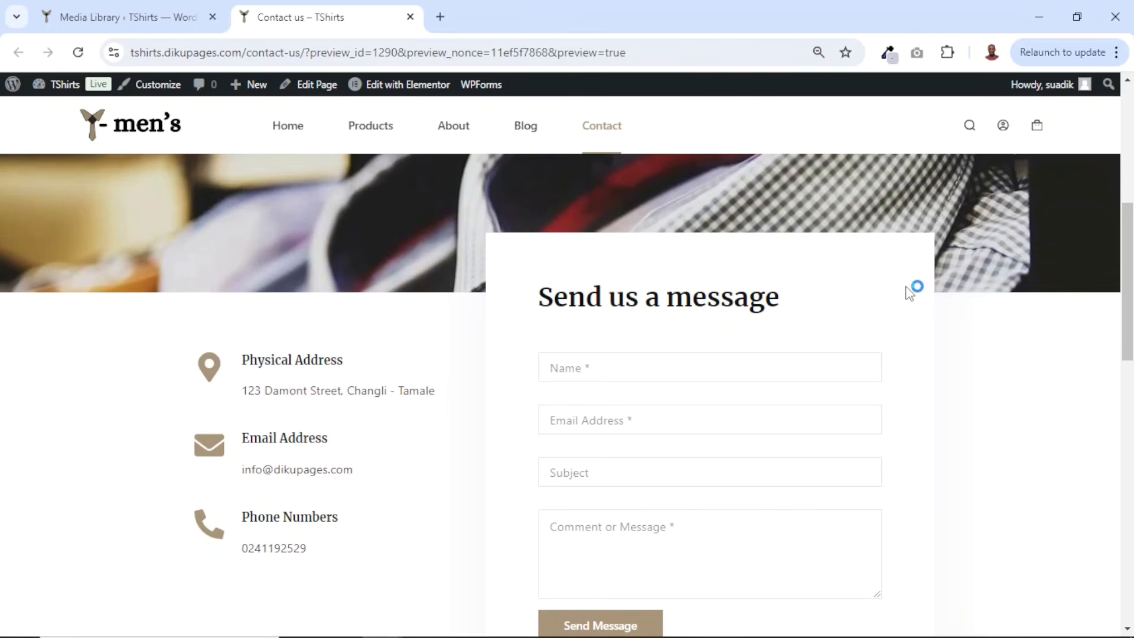
# - Open the WooCommerce settings from the dashboard
pyautogui.click(143, 30)
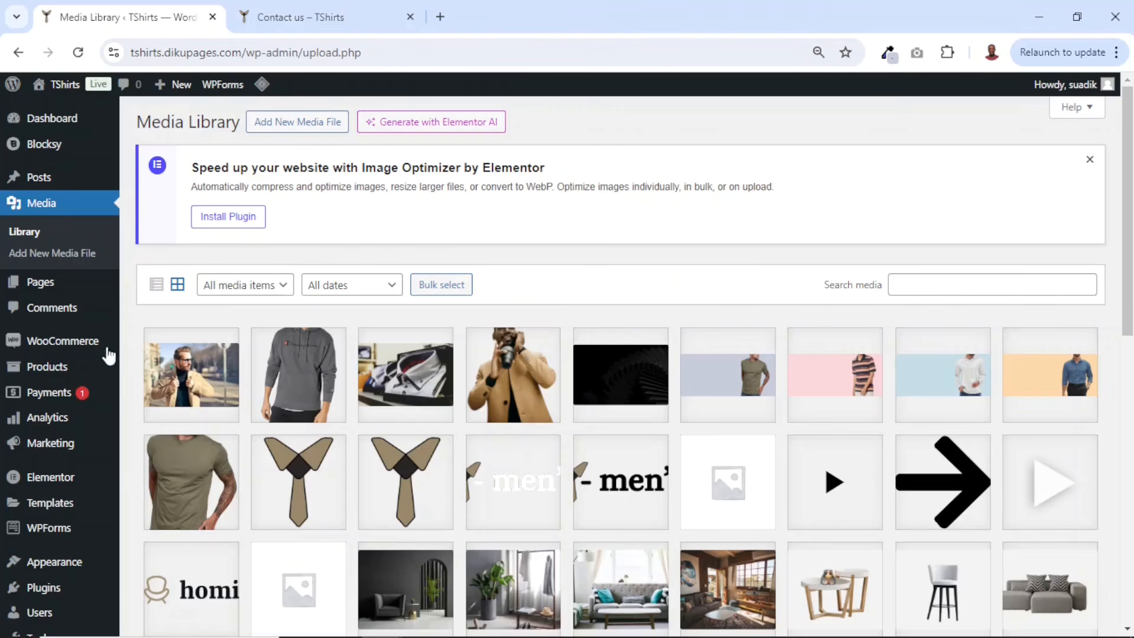
pyautogui.moveTo(64, 353)
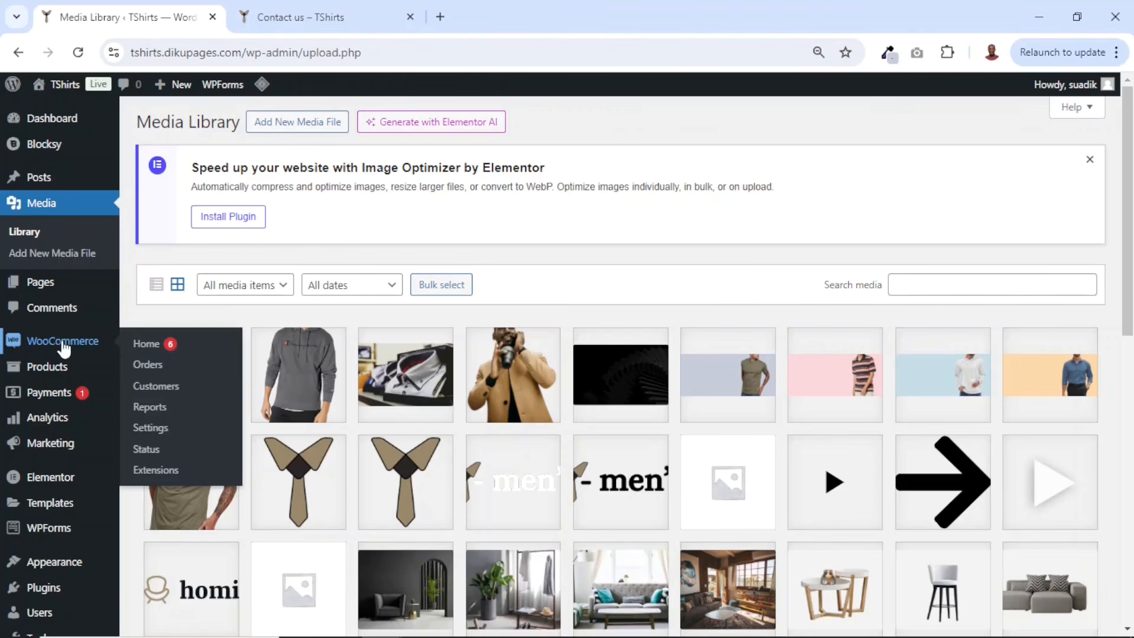
pyautogui.click(152, 429)
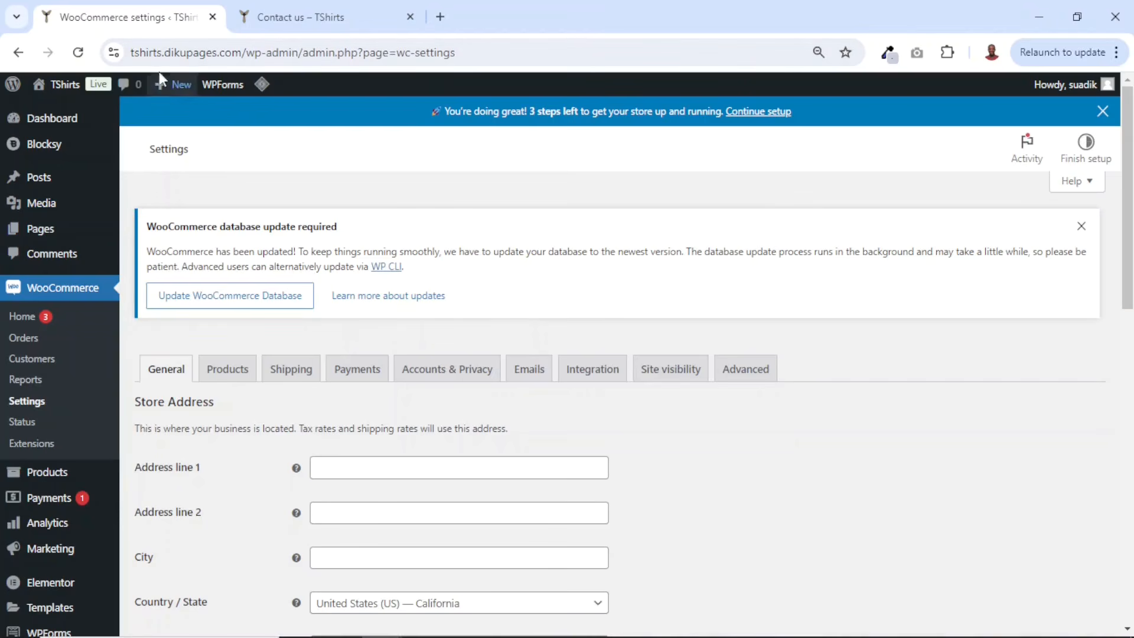
# - Open the Pages list in a new tab and review the site's existing pages
pyautogui.rightClick(39, 231)
pyautogui.click(131, 254)
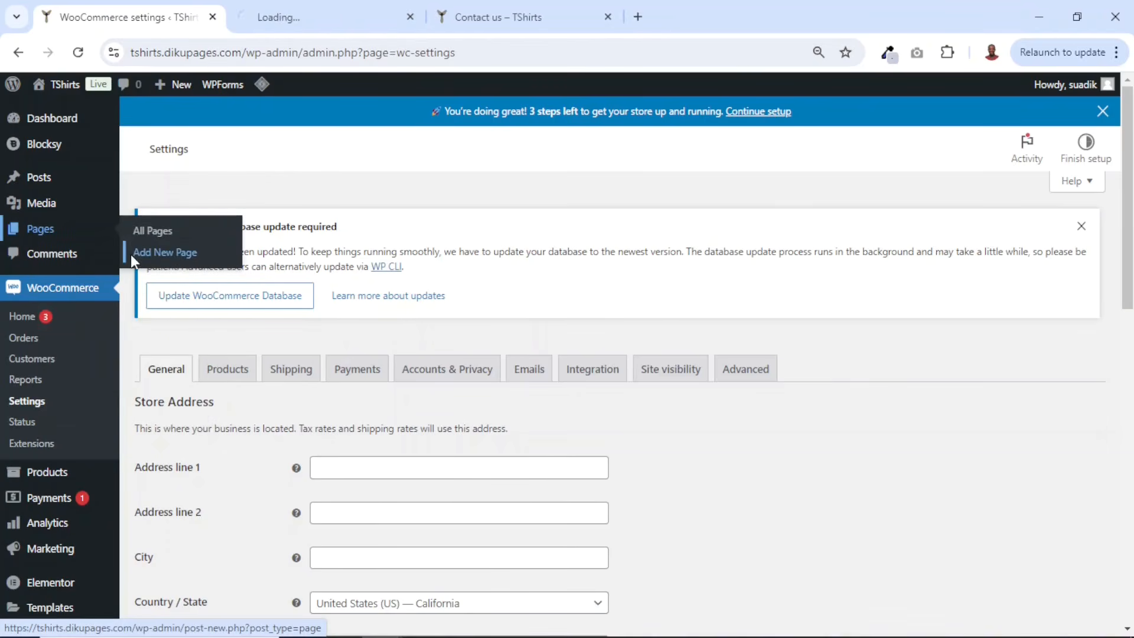
pyautogui.click(284, 17)
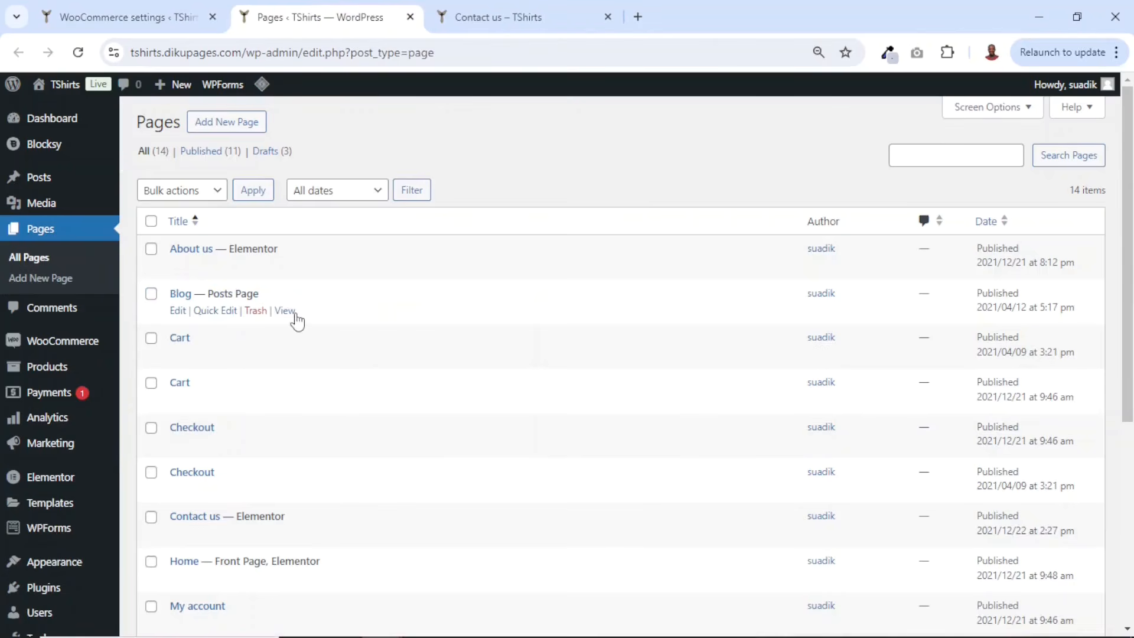
pyautogui.scroll(-1, 295, 313)
pyautogui.scroll(-1, 313, 255)
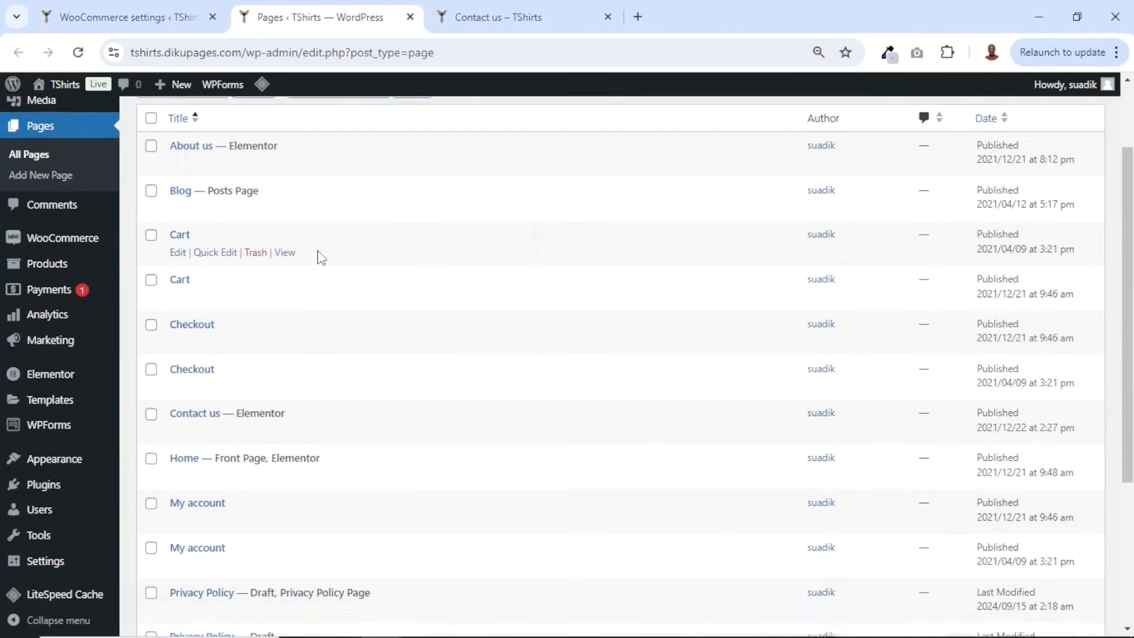
pyautogui.scroll(1, 316, 254)
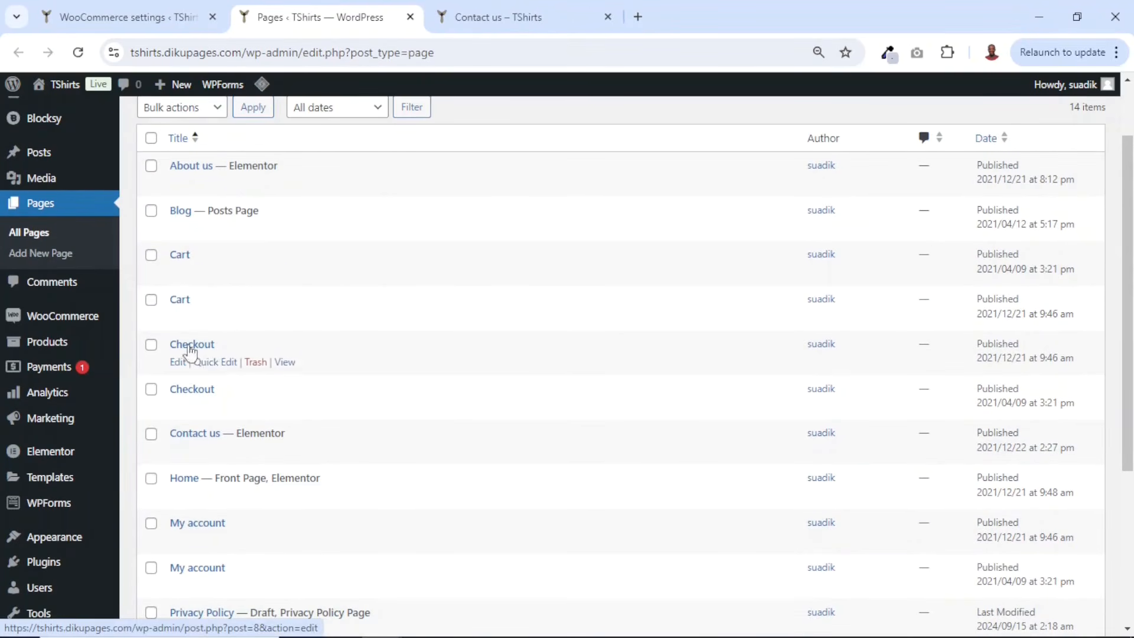
pyautogui.scroll(-1, 193, 371)
pyautogui.scroll(-1, 194, 371)
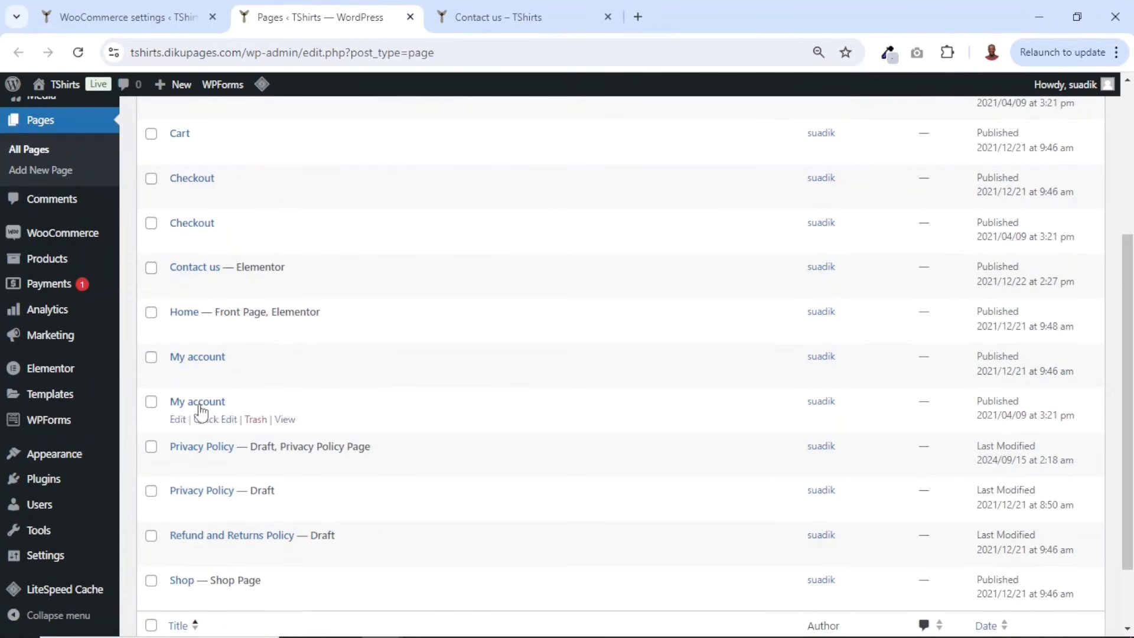
pyautogui.scroll(-1, 201, 379)
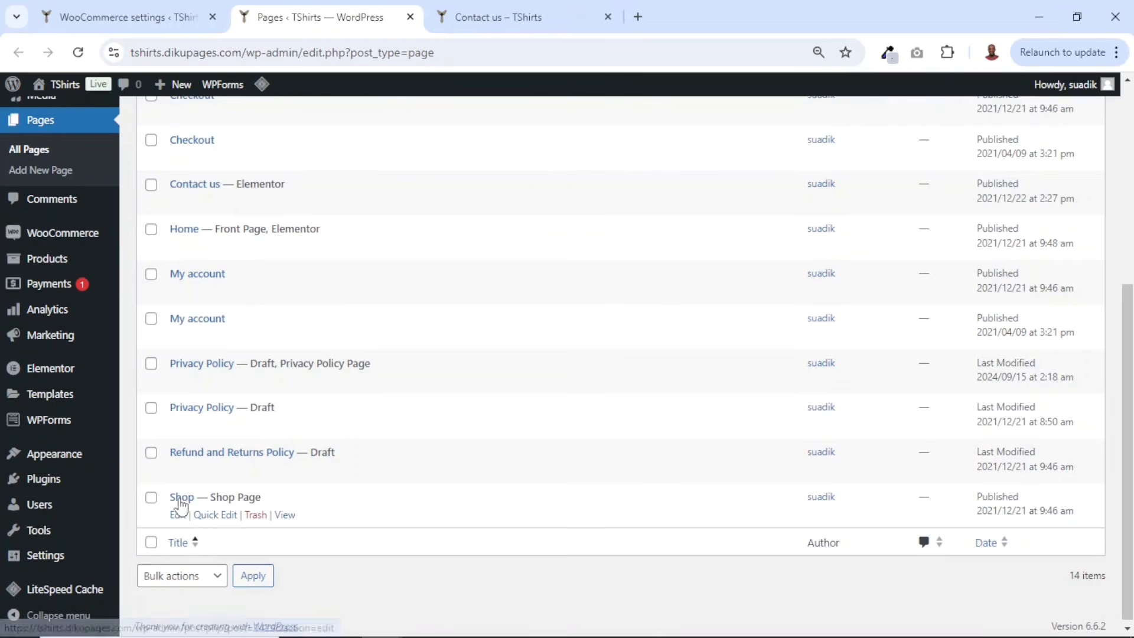
pyautogui.scroll(3, 332, 369)
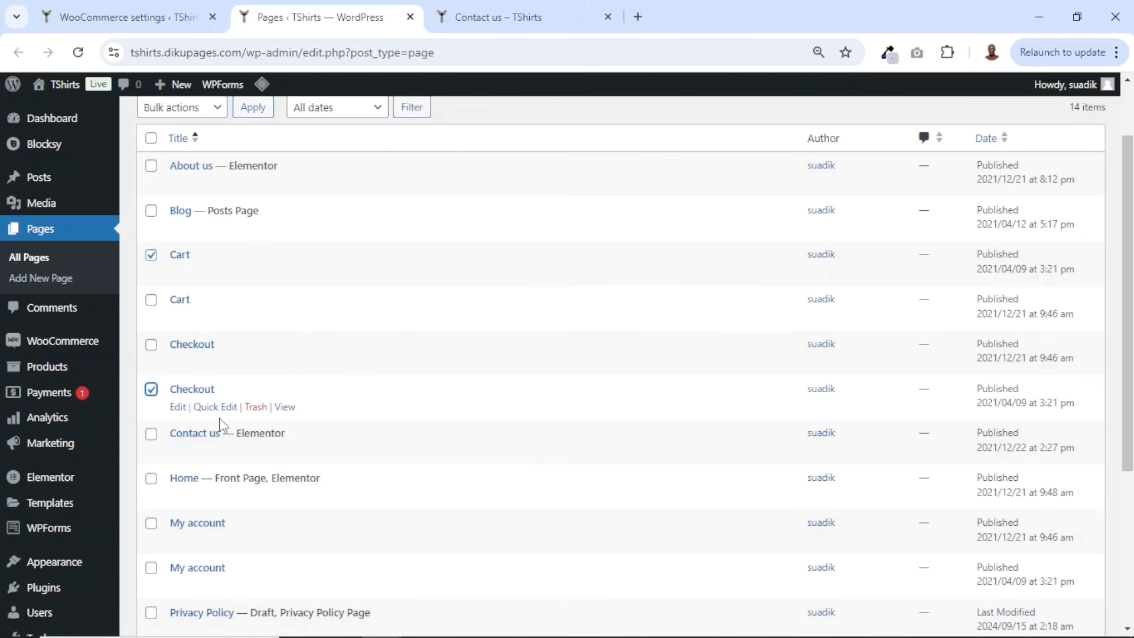
# - Move the duplicate Cart, Checkout and My account pages and the draft Privacy Policy and Refund and Returns Policy pages to the Trash
pyautogui.scroll(-1, 220, 424)
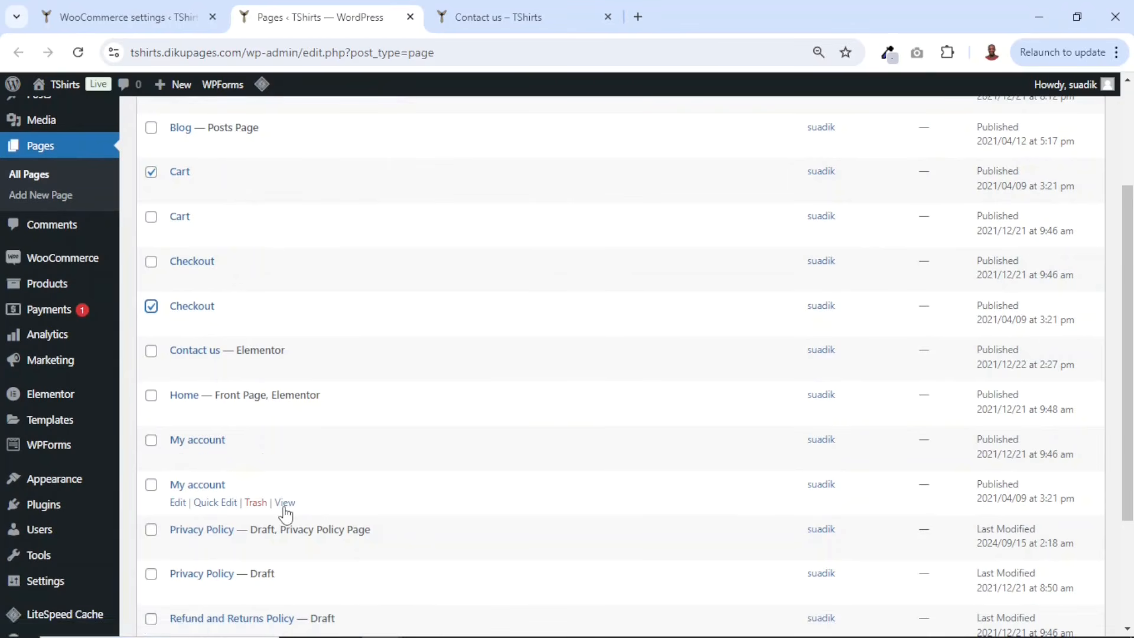
pyautogui.click(151, 484)
pyautogui.scroll(-2, 236, 469)
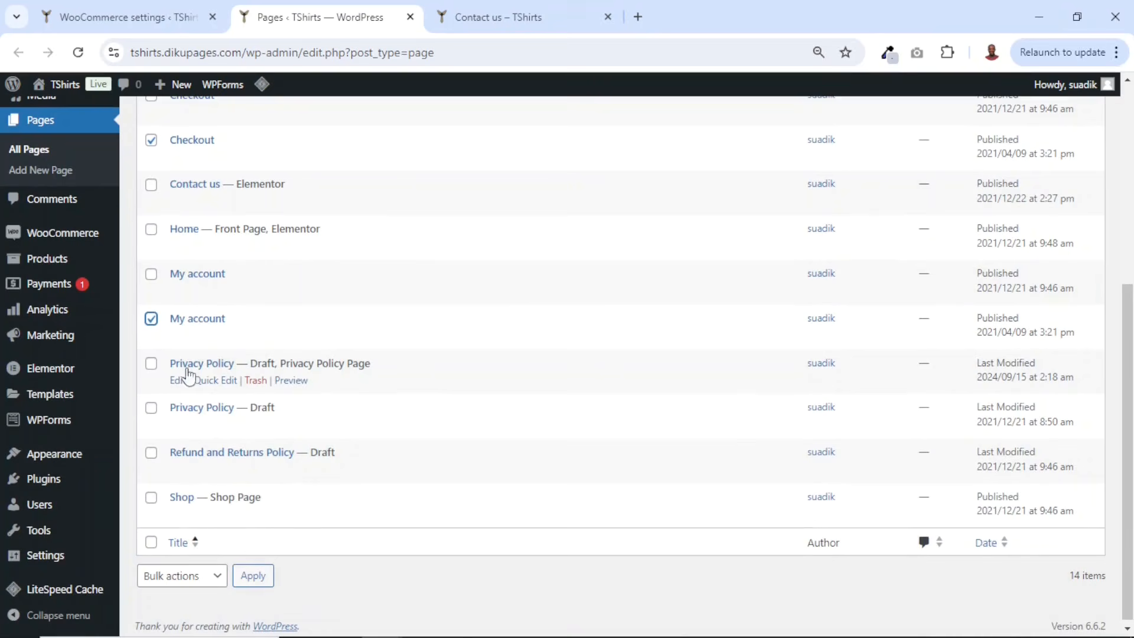
pyautogui.click(151, 363)
pyautogui.click(152, 408)
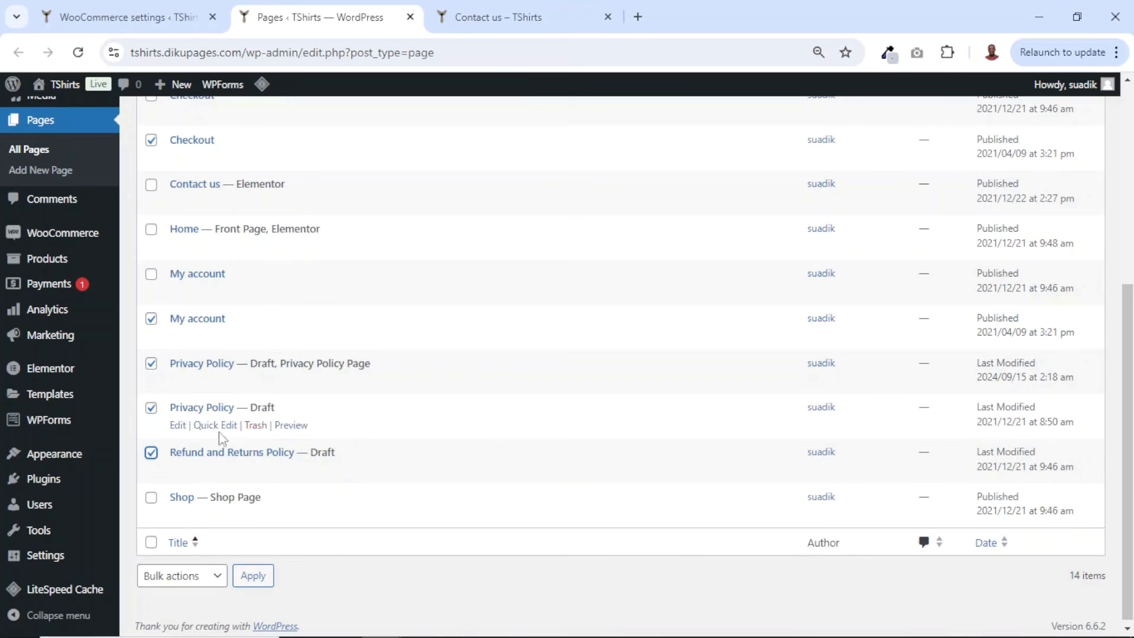
pyautogui.scroll(4, 276, 484)
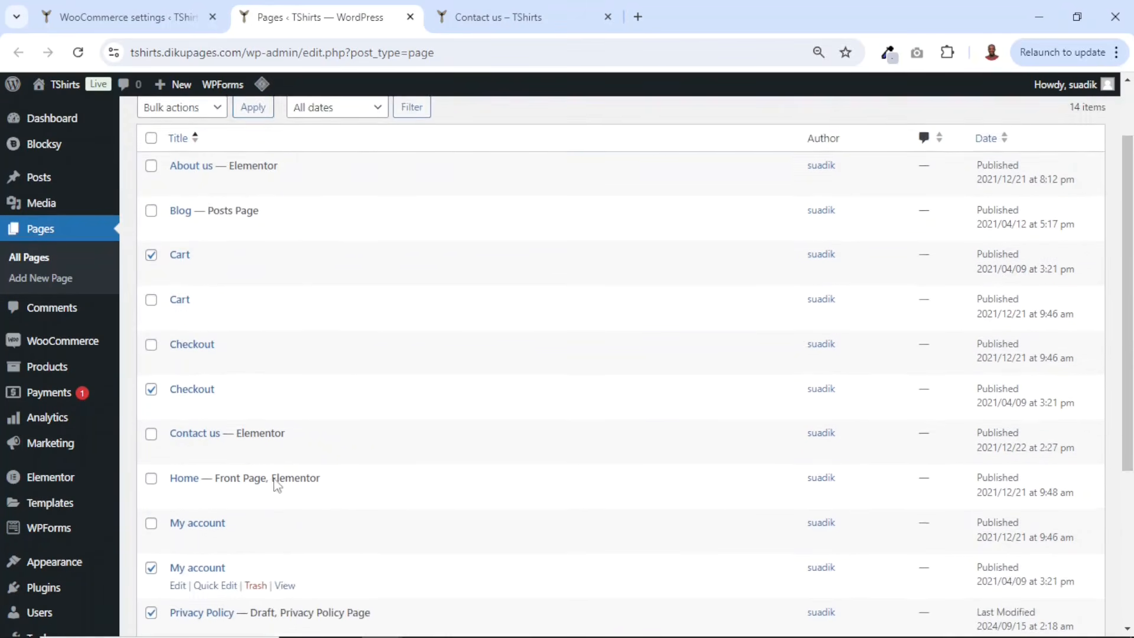
pyautogui.scroll(2, 276, 484)
pyautogui.click(172, 191)
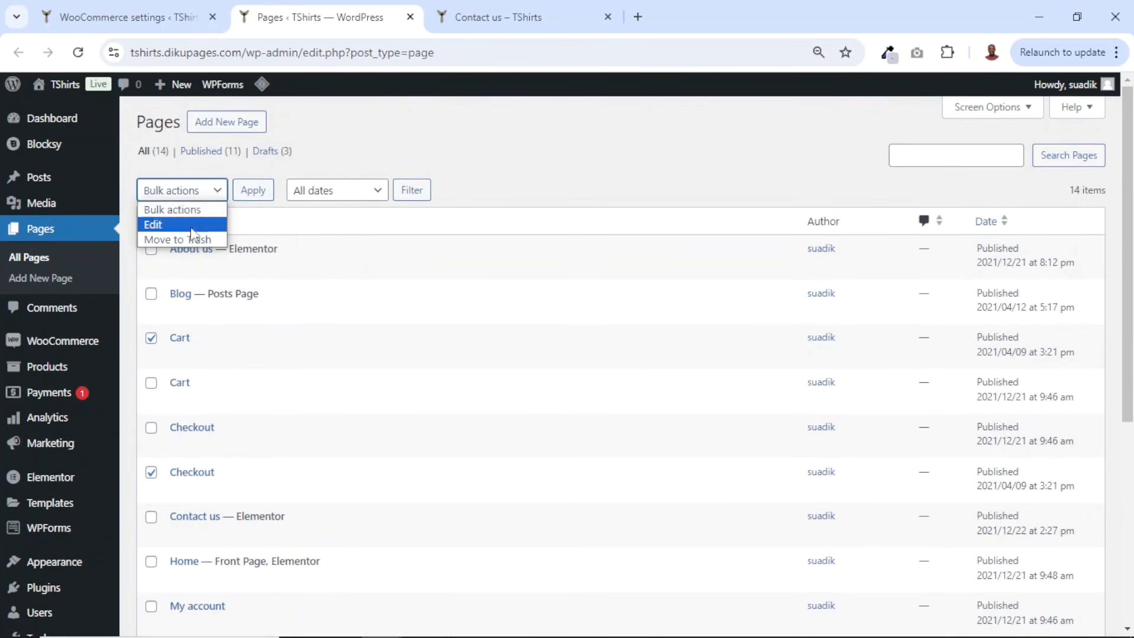
pyautogui.click(192, 239)
pyautogui.click(250, 191)
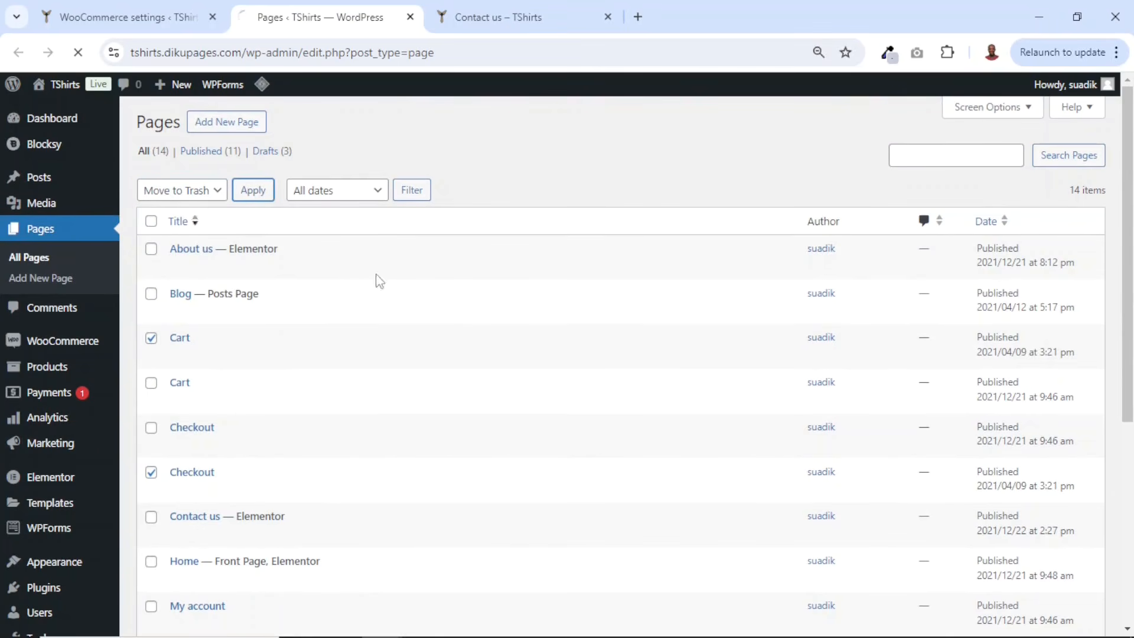
pyautogui.scroll(-2, 470, 367)
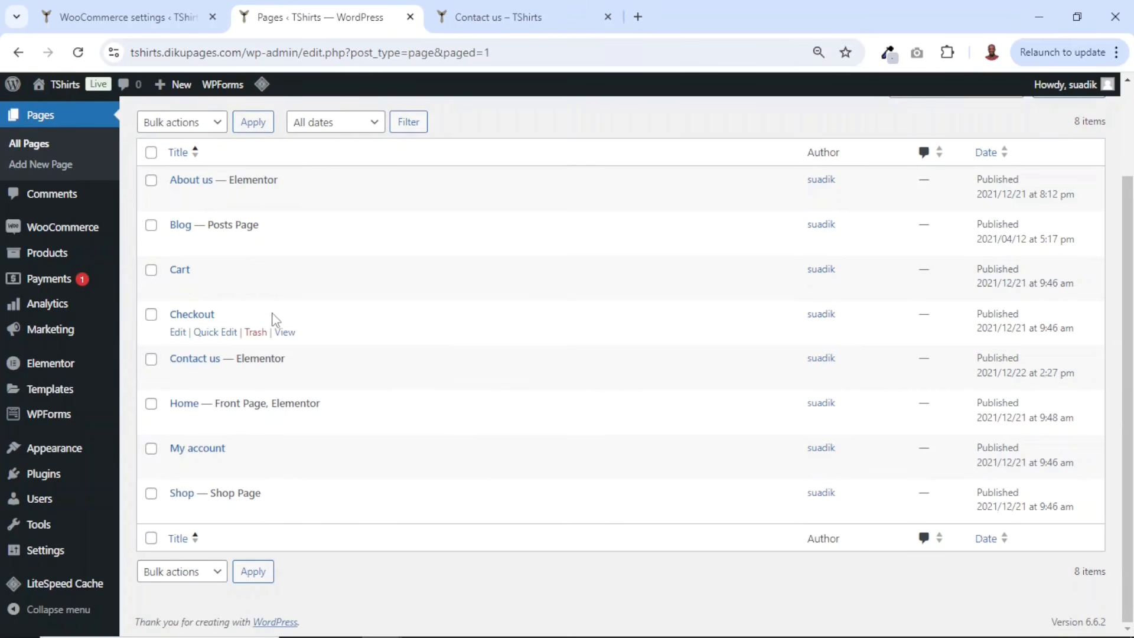
pyautogui.scroll(2, 272, 319)
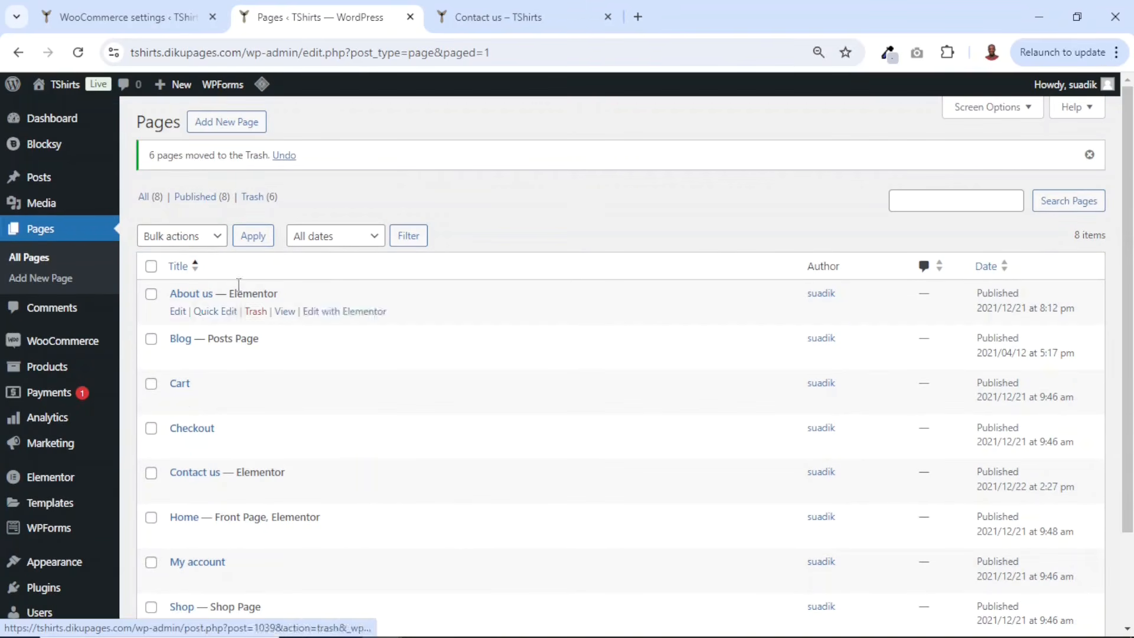
# - Add a new page and switch off the editor's fullscreen mode
pyautogui.click(37, 280)
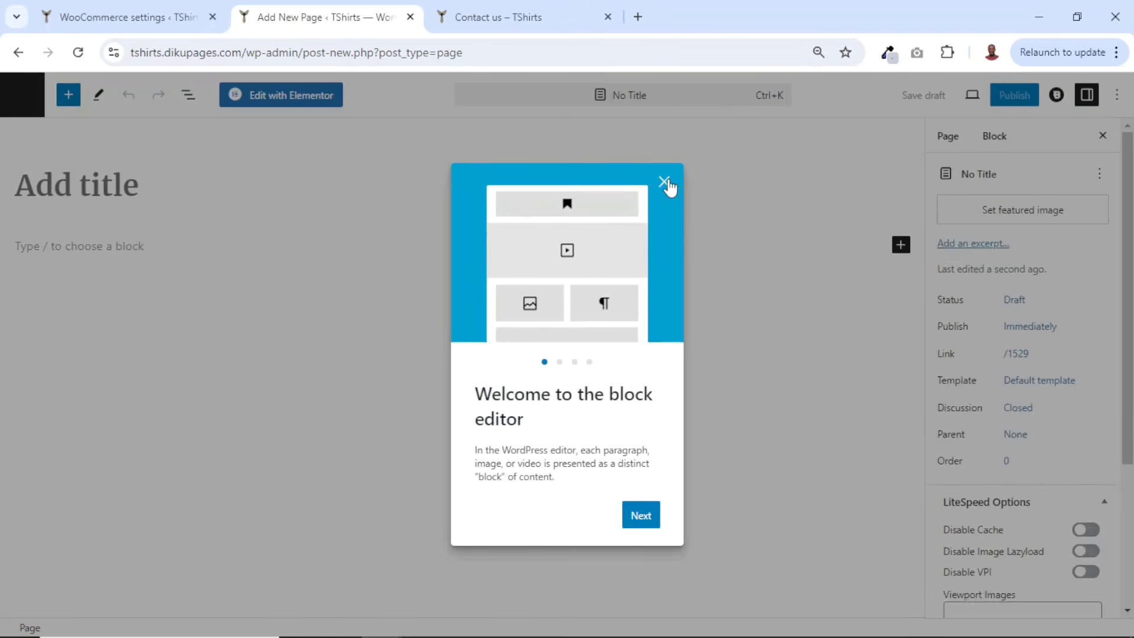
pyautogui.click(665, 182)
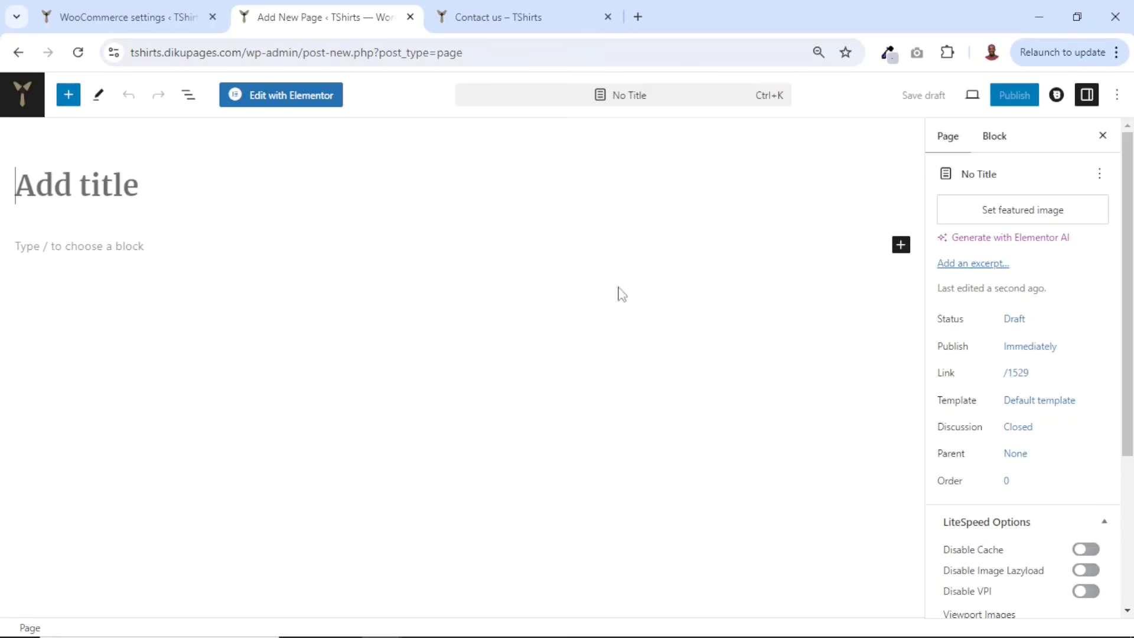
pyautogui.click(72, 193)
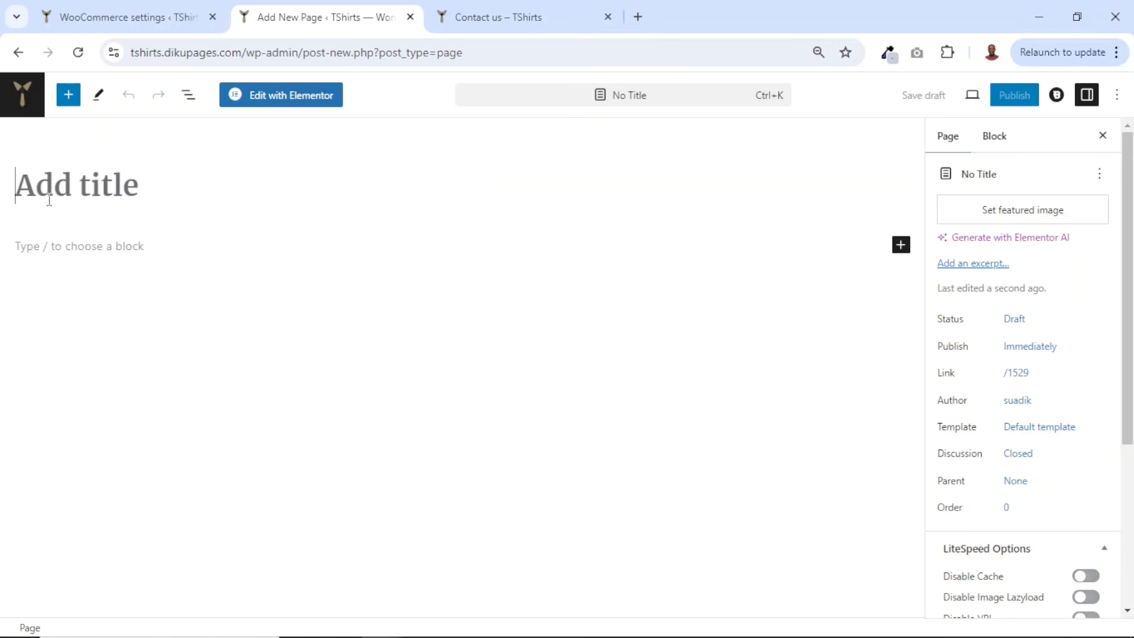
pyautogui.click(1118, 97)
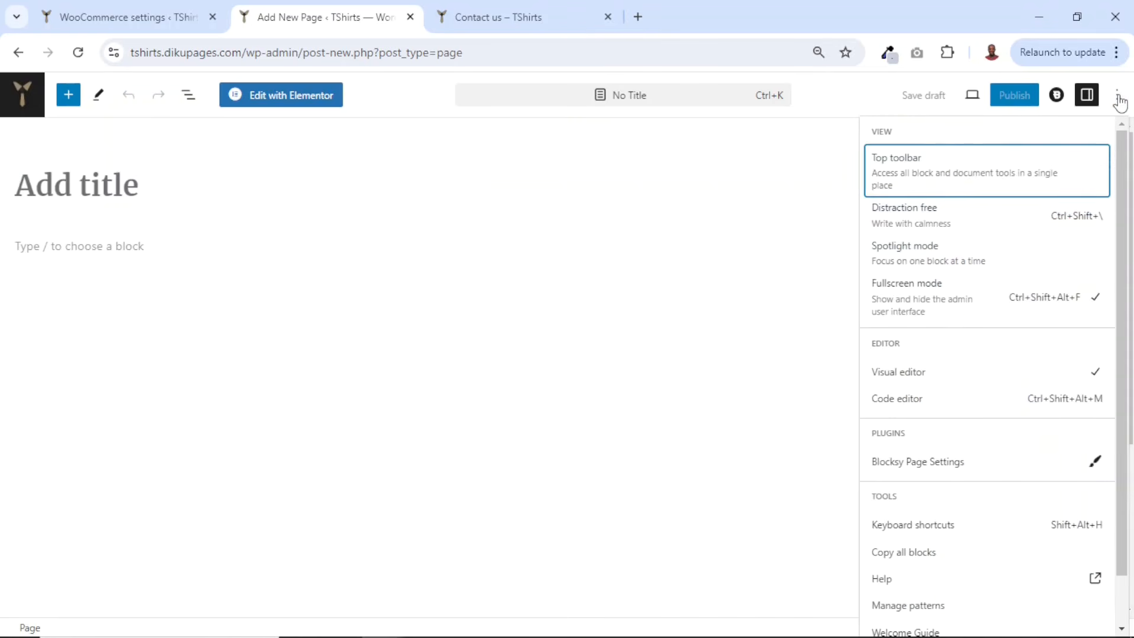
pyautogui.click(925, 298)
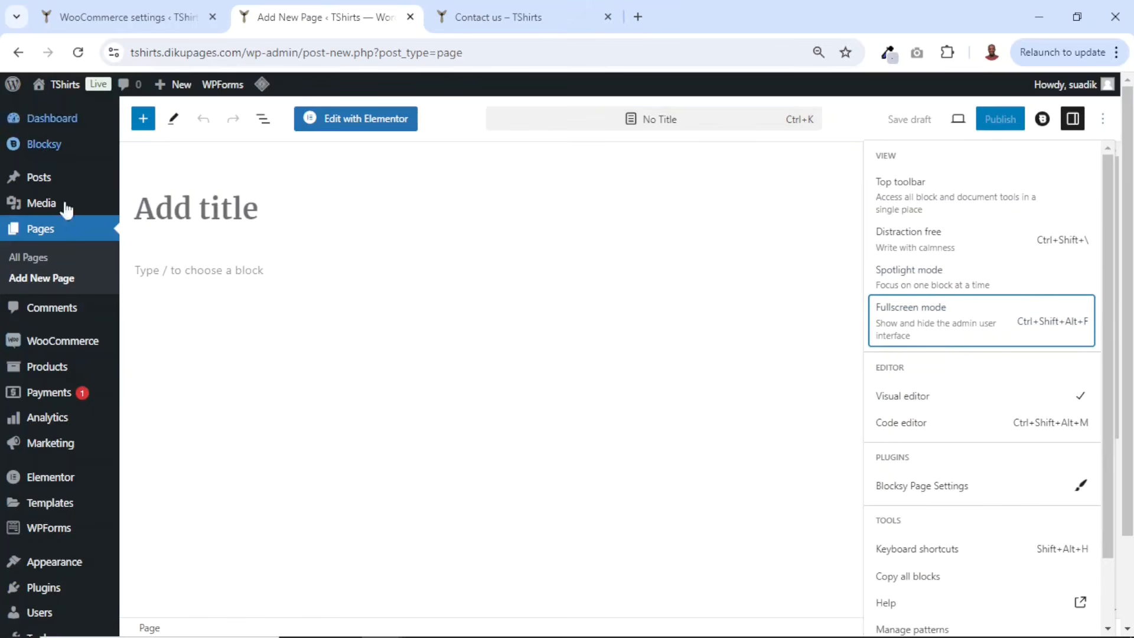
# - Title the new page Terms and Conditions and publish it
pyautogui.click(240, 214)
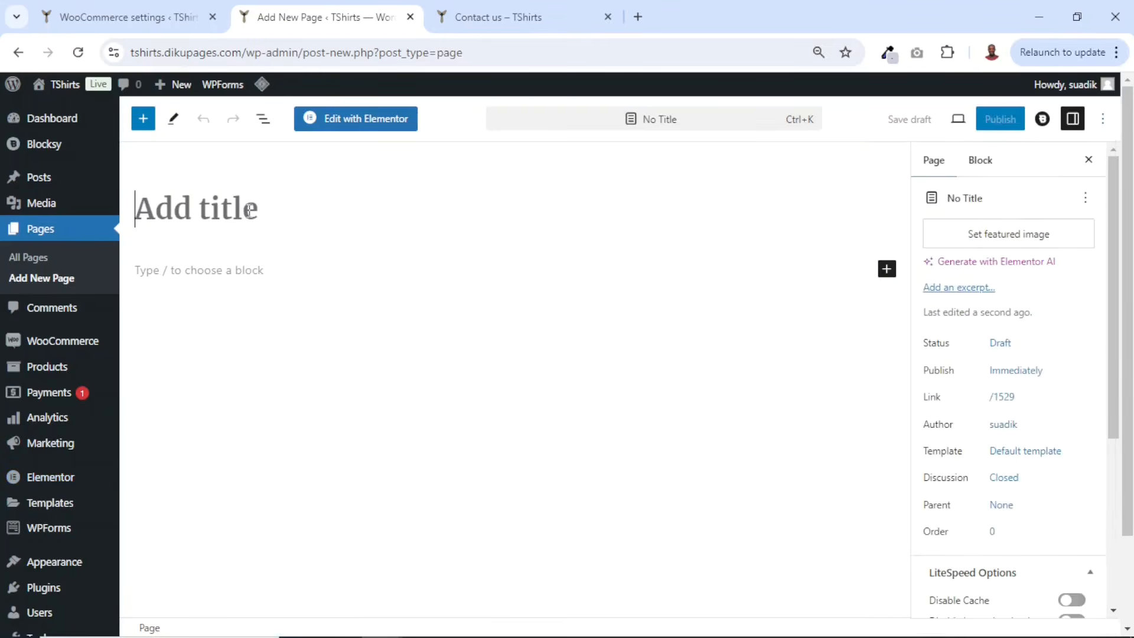
pyautogui.write('Terms and ')
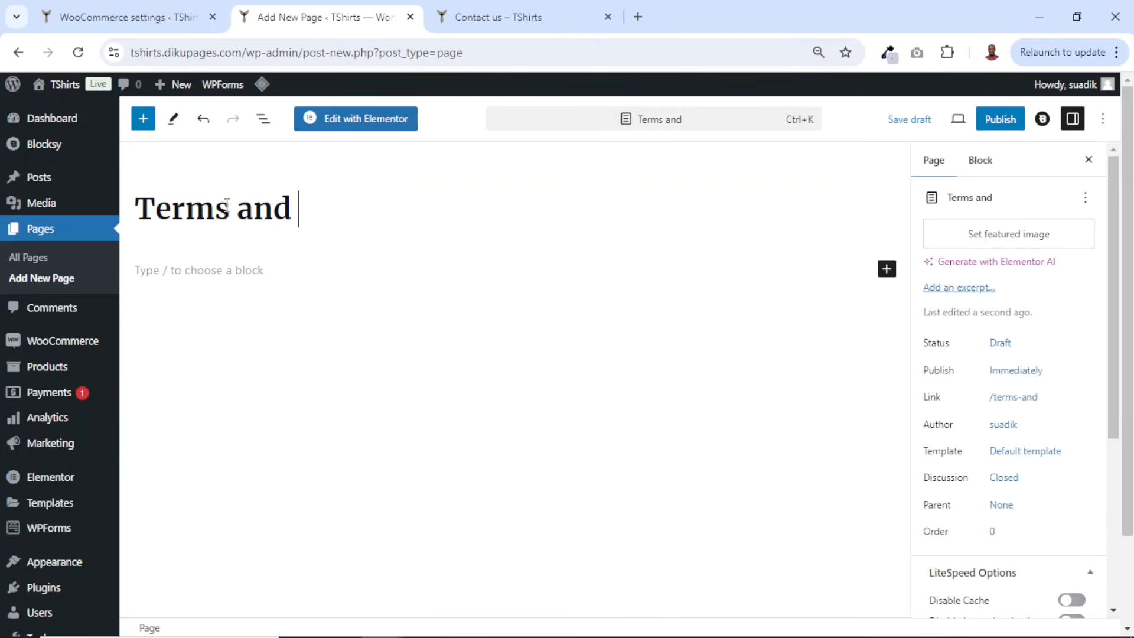
pyautogui.write('Conditions')
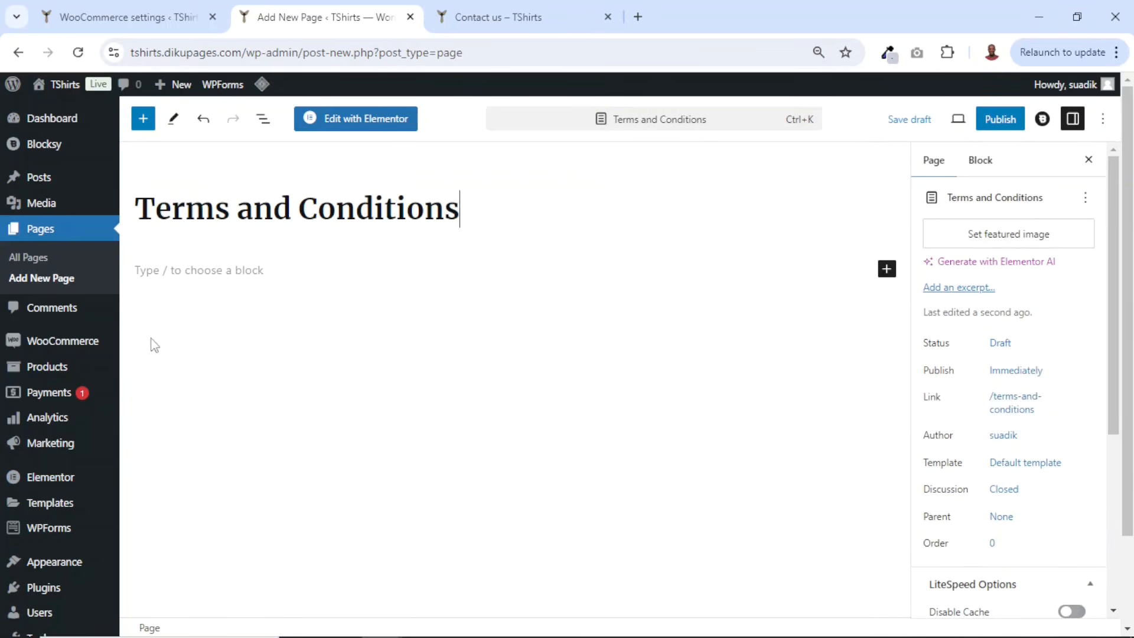
pyautogui.click(221, 276)
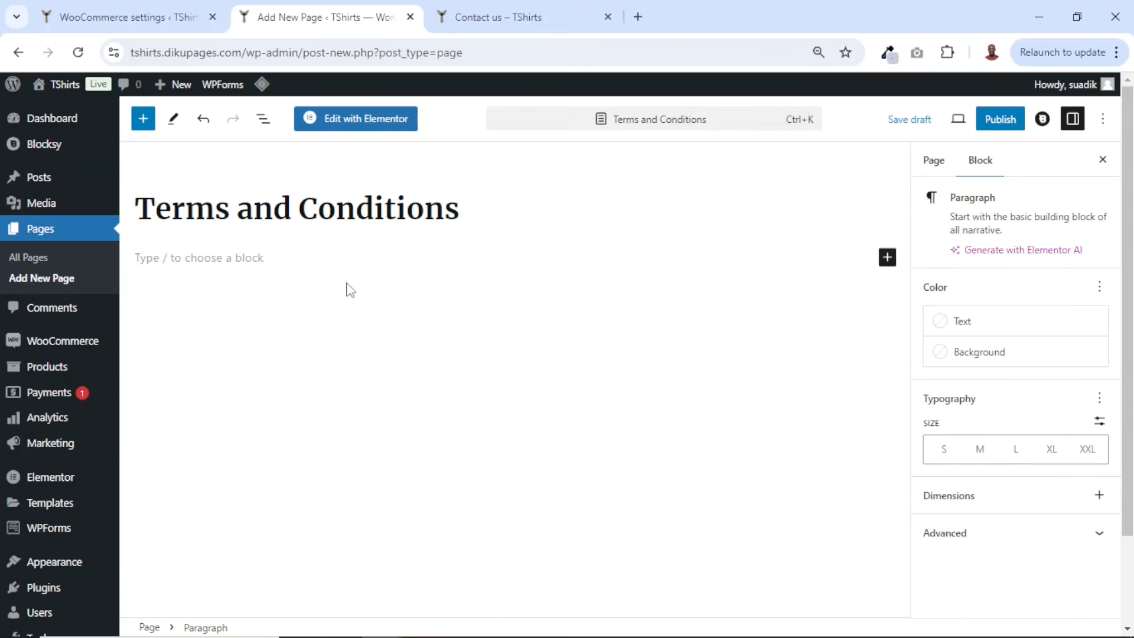
pyautogui.click(987, 131)
pyautogui.click(985, 130)
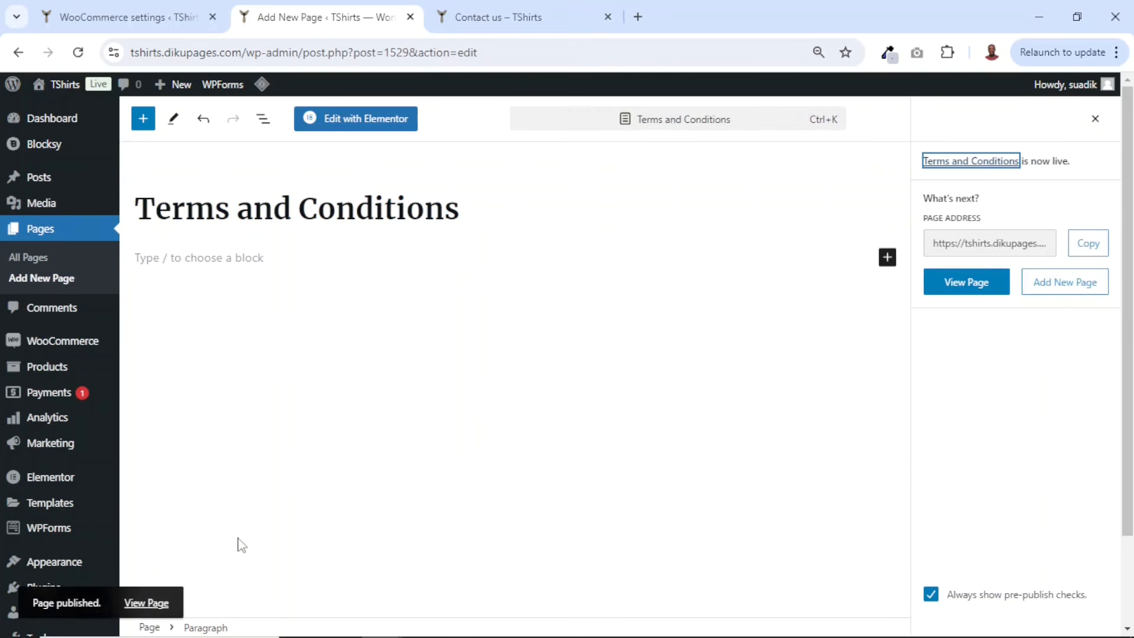
# - Open the published Terms and Conditions page in a new tab, review it, and close that tab
pyautogui.rightClick(147, 603)
pyautogui.click(215, 444)
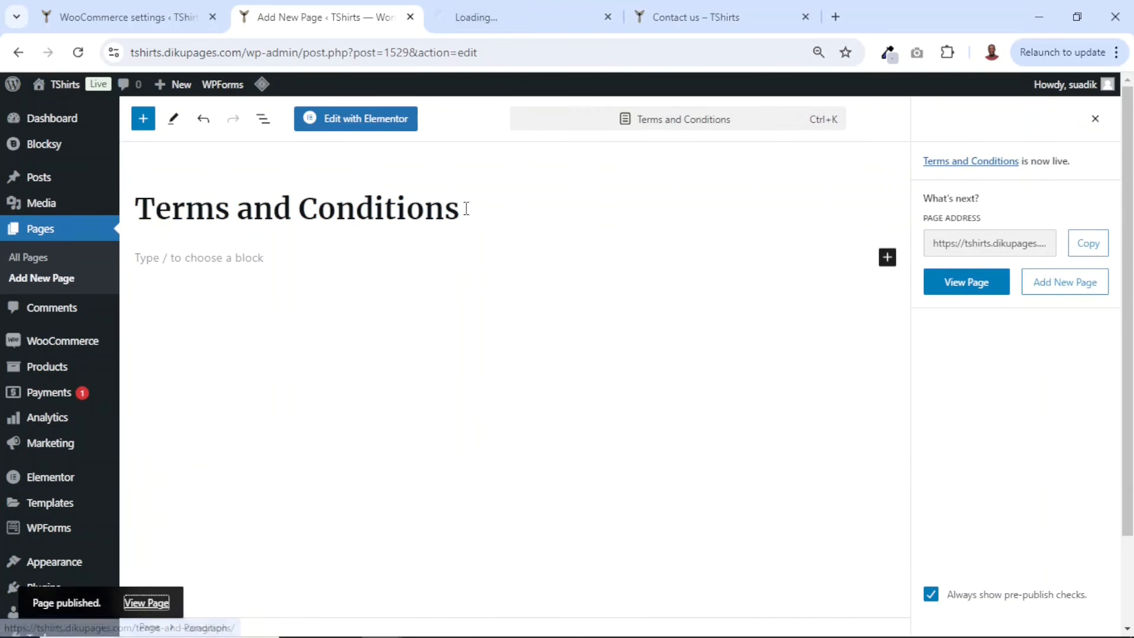
pyautogui.click(501, 4)
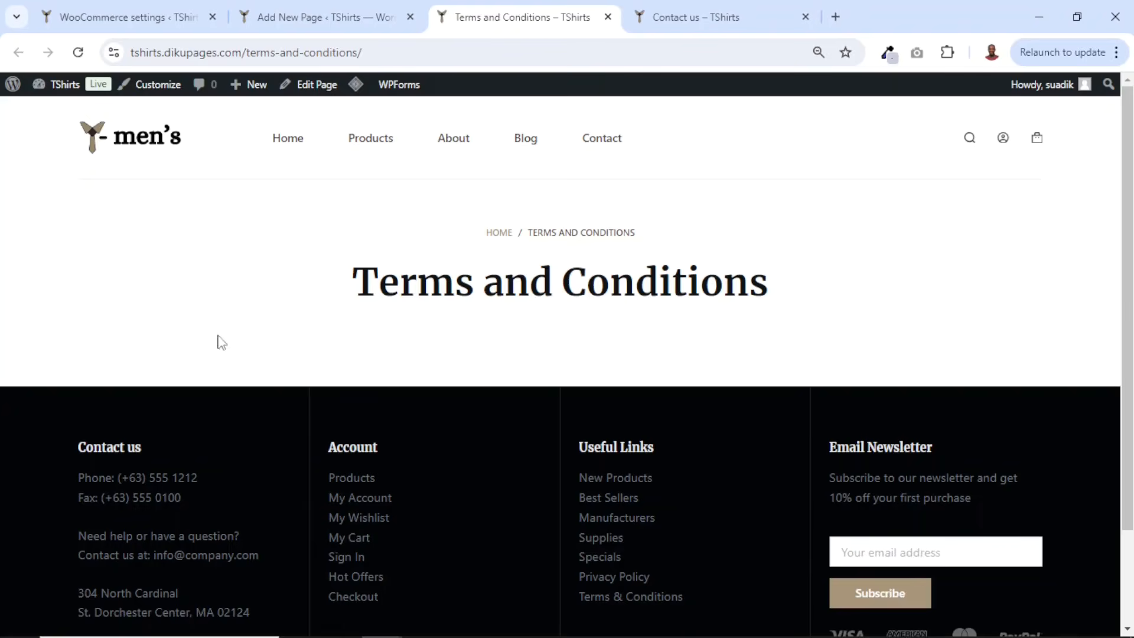
pyautogui.click(608, 17)
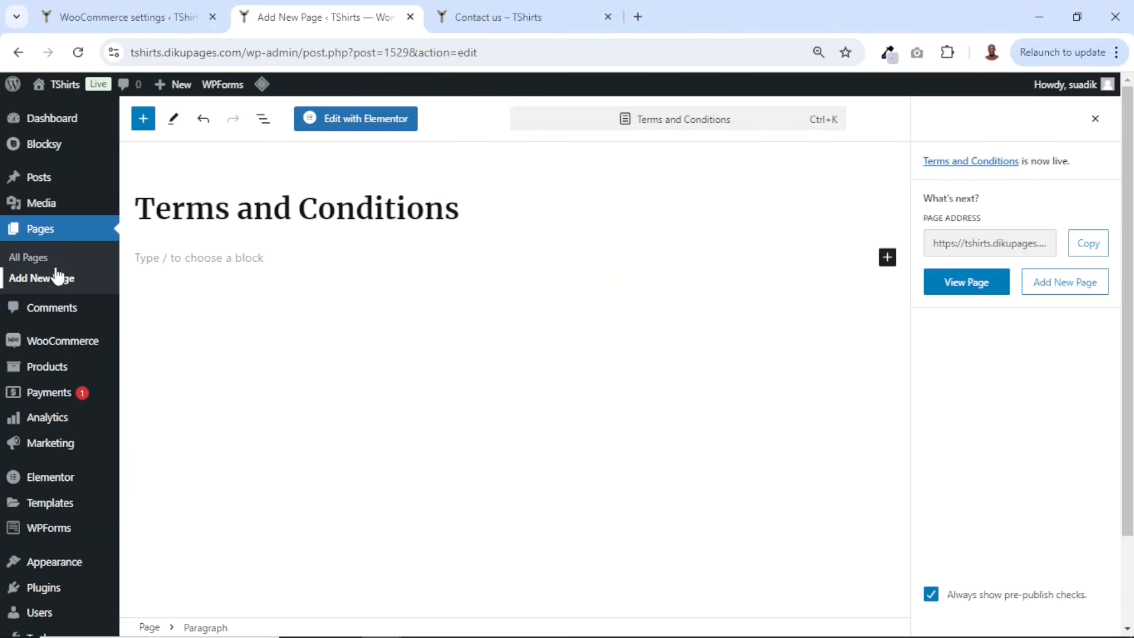
# - Add another new page titled Privacy Policy and publish it
pyautogui.click(31, 279)
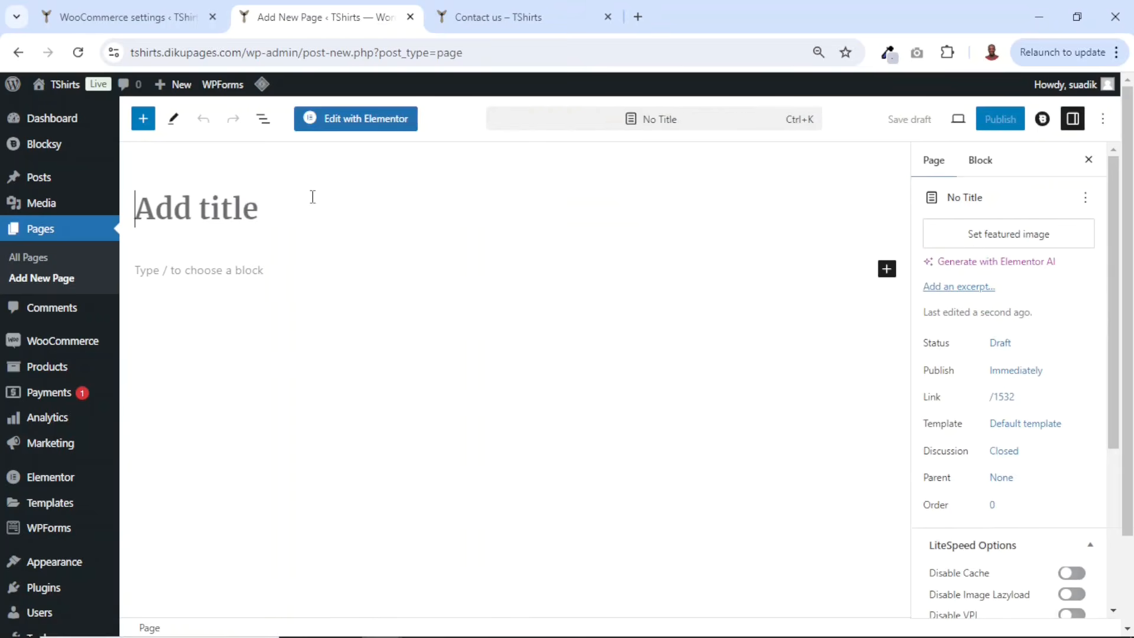
pyautogui.write('Privacy Policy')
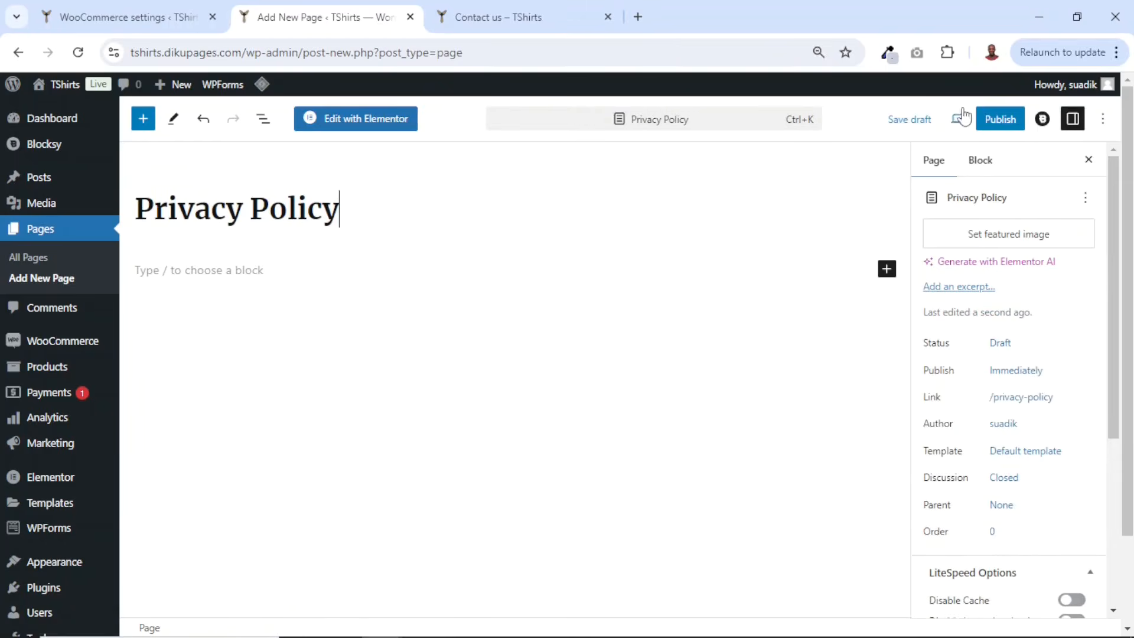
pyautogui.click(1001, 120)
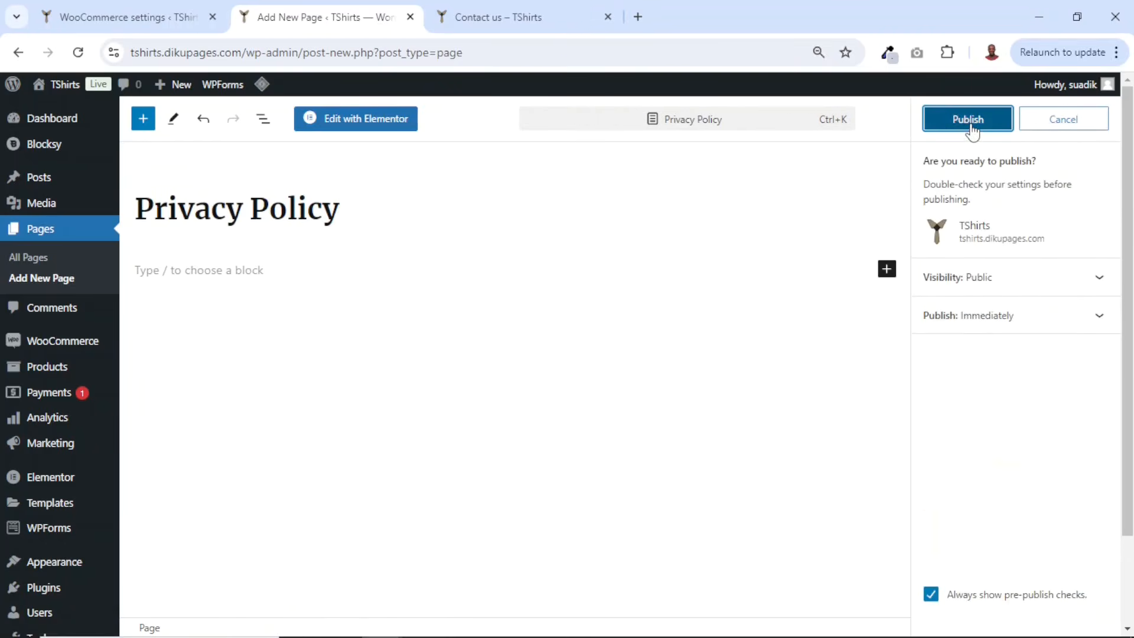
pyautogui.click(964, 118)
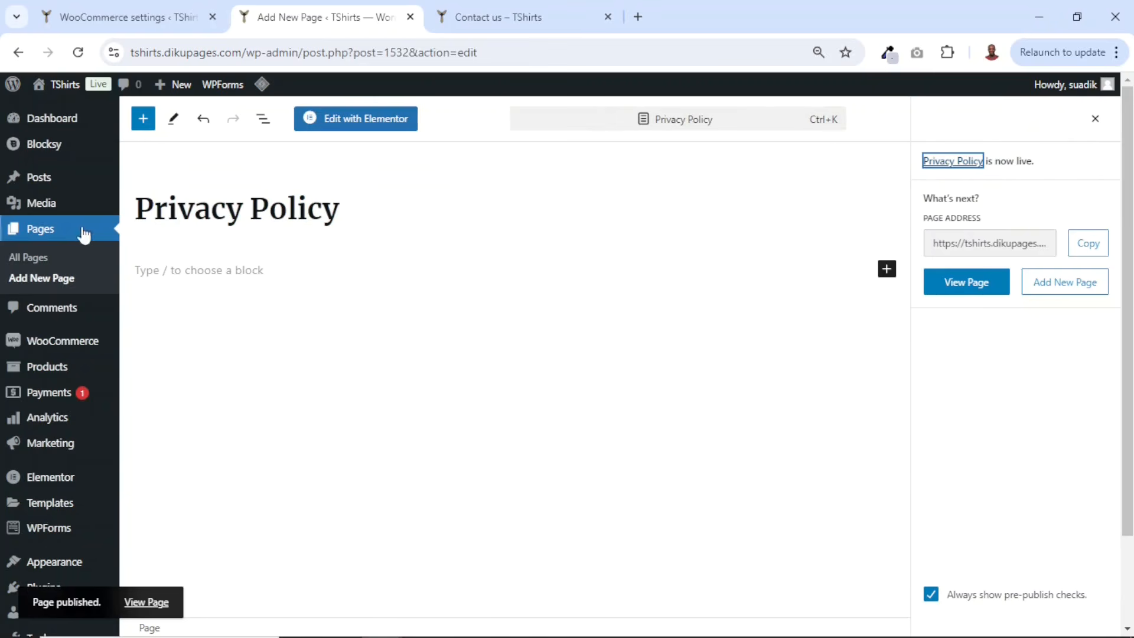
# - Return to the Pages list and review the new Privacy Policy and Terms and Conditions pages
pyautogui.click(53, 233)
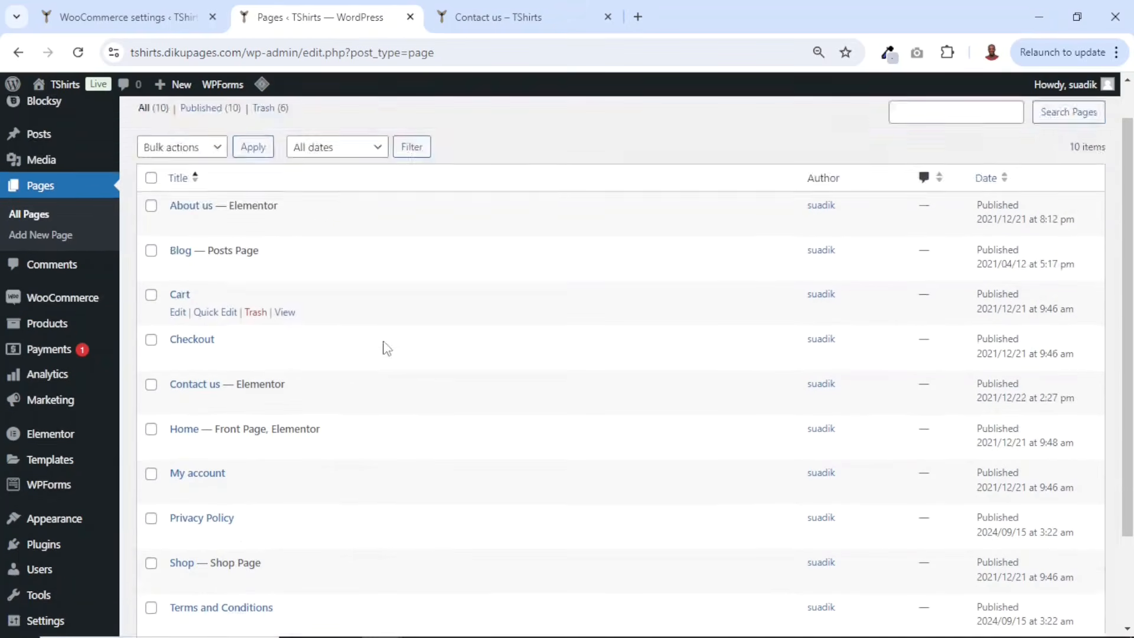
pyautogui.scroll(-2, 386, 349)
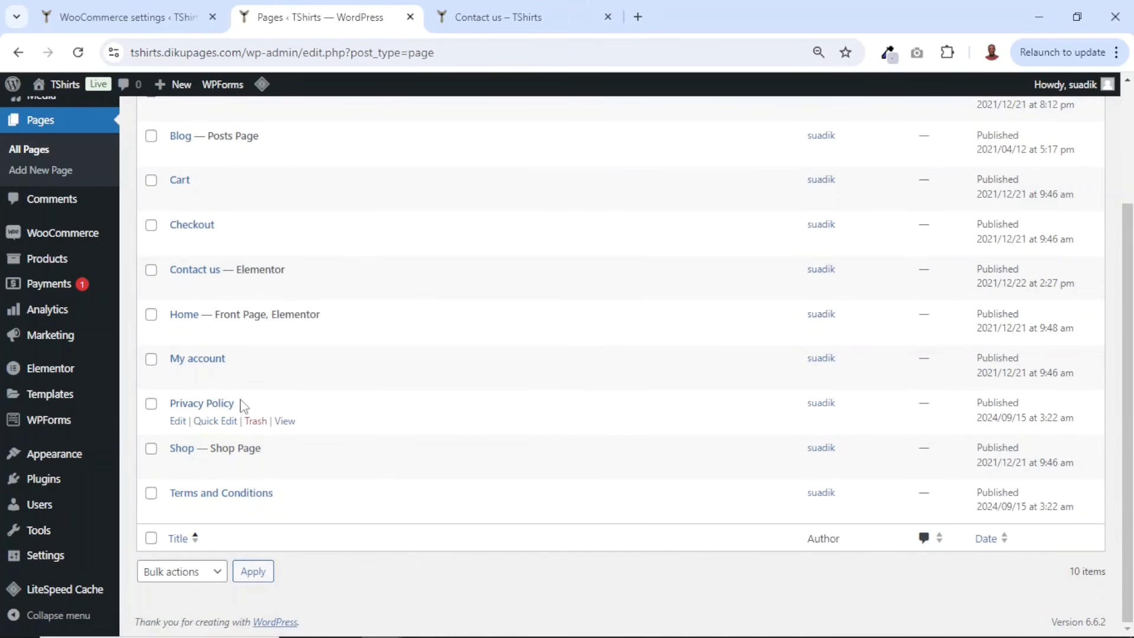
pyautogui.moveTo(242, 404); pyautogui.dragTo(154, 415)
pyautogui.moveTo(273, 494); pyautogui.dragTo(192, 493)
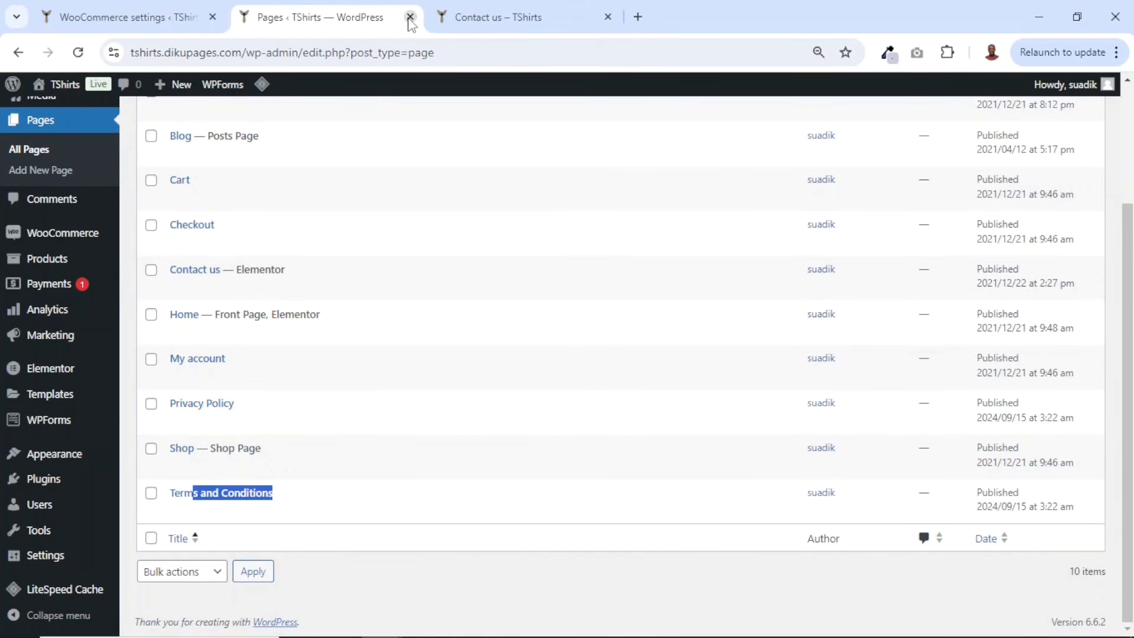
# - Close the Pages tab and, in WooCommerce settings, paste the store's street address into Address line 1 and set the city to Tamale
pyautogui.click(410, 17)
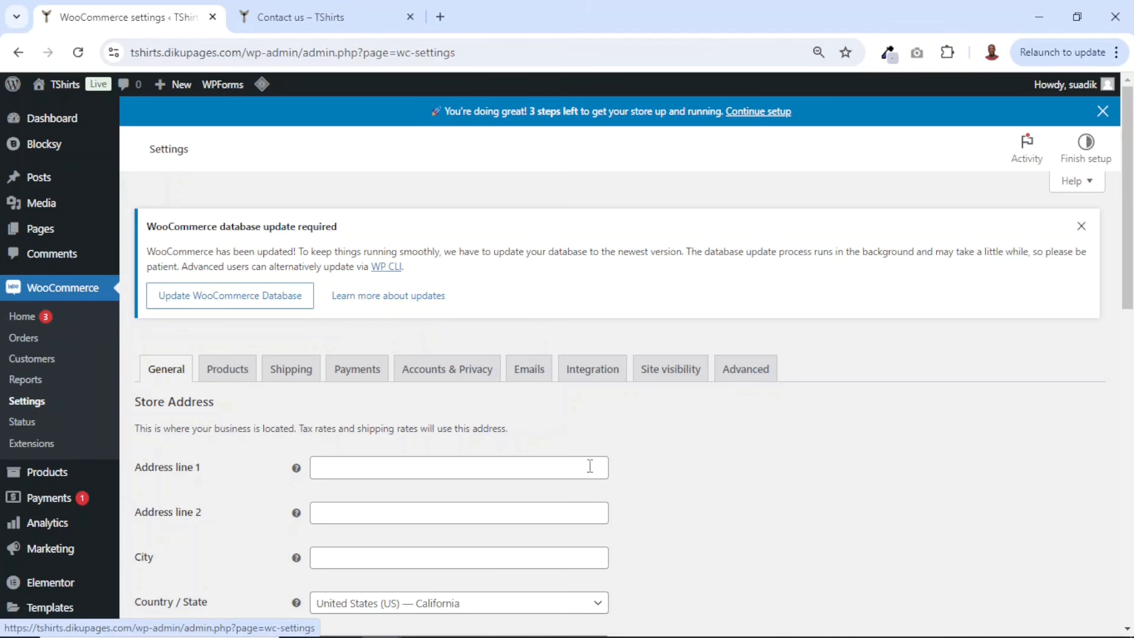
pyautogui.scroll(-3, 540, 389)
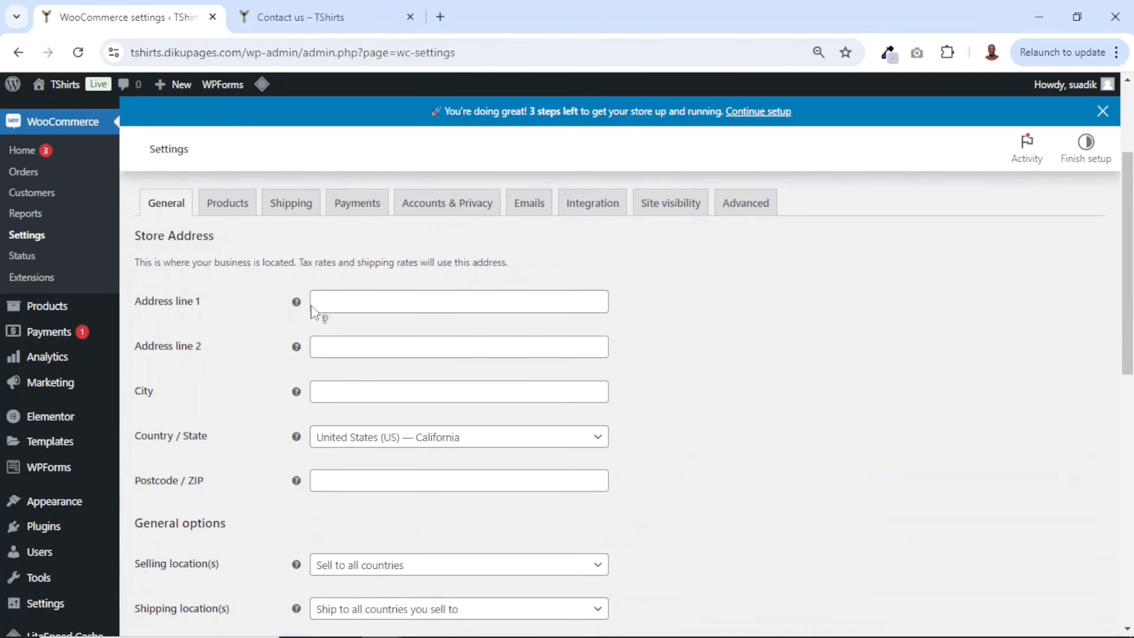
pyautogui.click(379, 303)
pyautogui.click(374, 393)
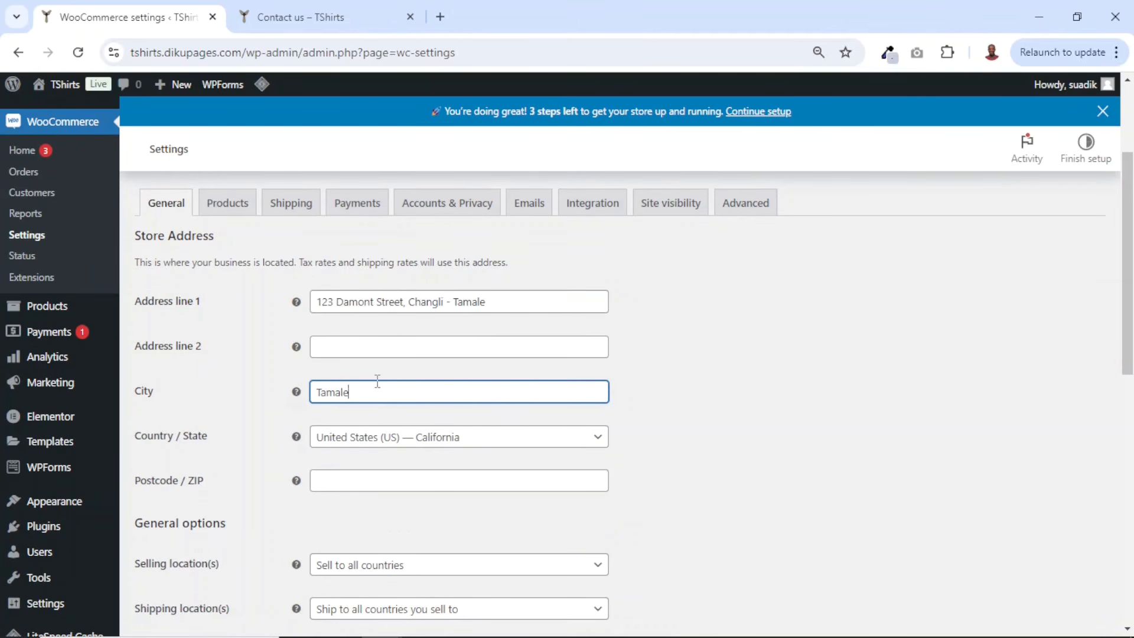
# - Set the store's country/state to Ghana — Northern
pyautogui.click(381, 449)
pyautogui.write('gha')
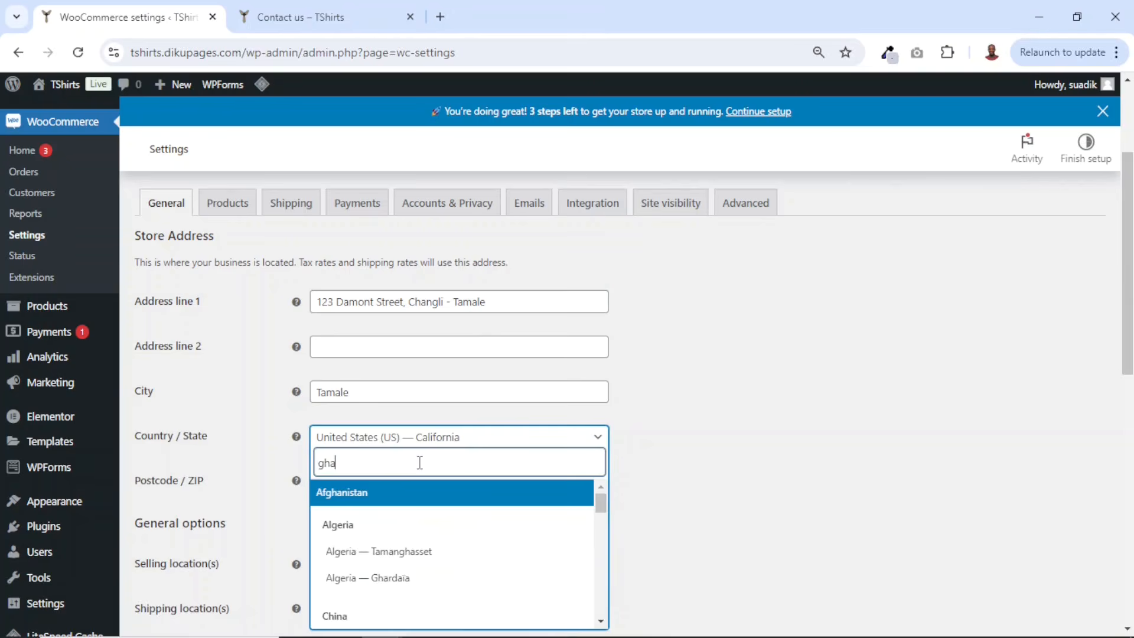
pyautogui.click(401, 597)
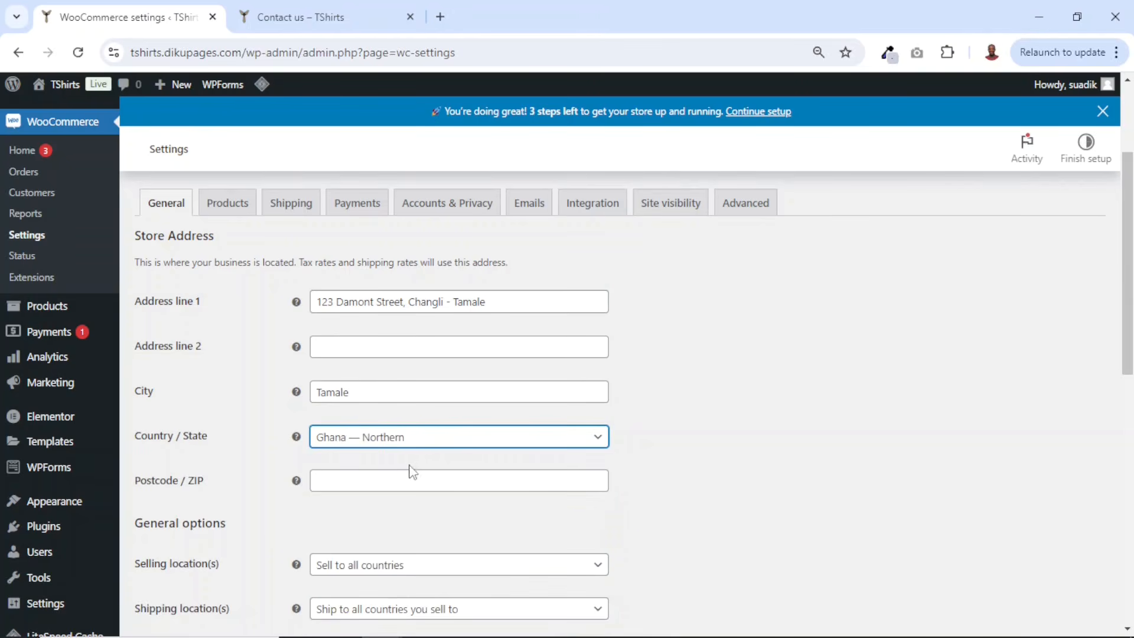
# - Set the selling locations to specific countries and add Ghana and Nigeria to the list
pyautogui.scroll(-3, 443, 441)
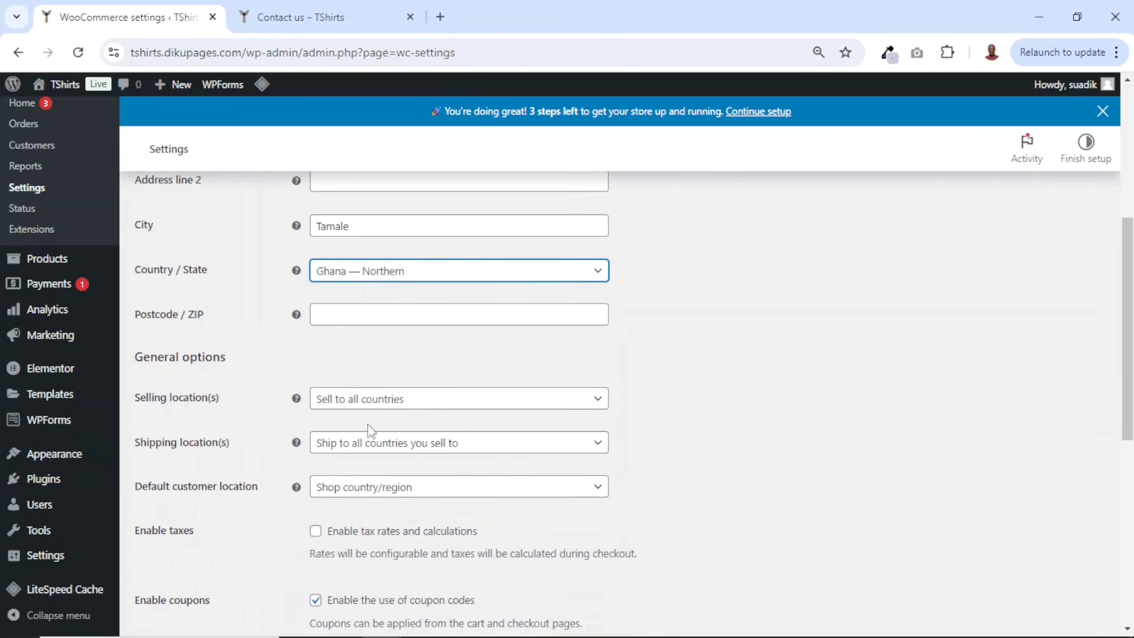
pyautogui.moveTo(137, 399); pyautogui.dragTo(232, 411)
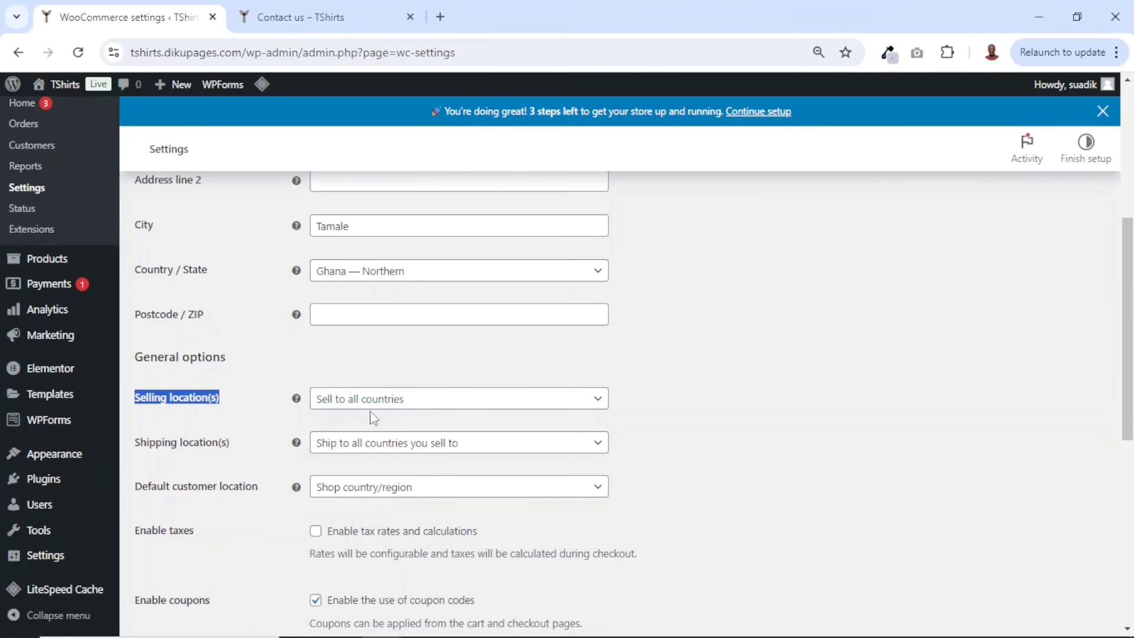
pyautogui.click(432, 409)
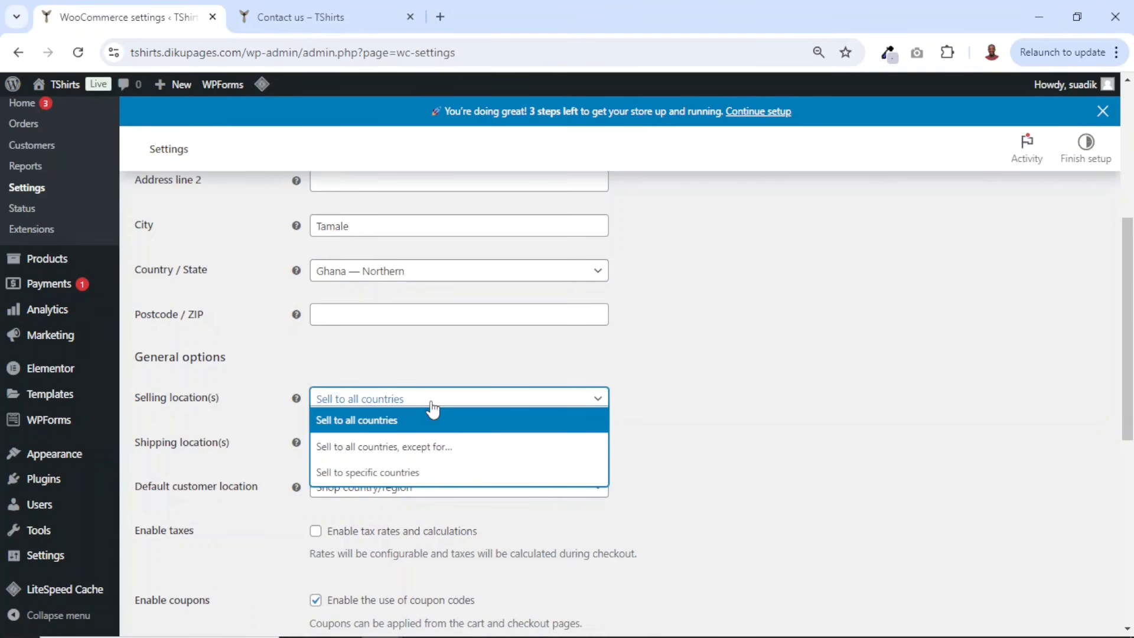
pyautogui.click(391, 480)
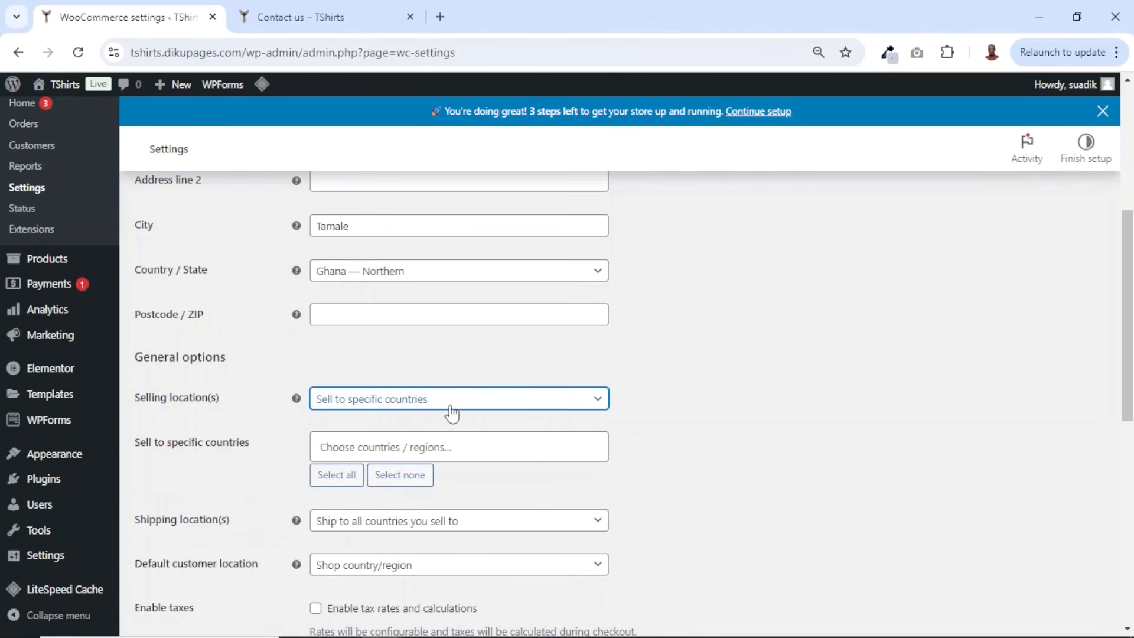
pyautogui.click(333, 444)
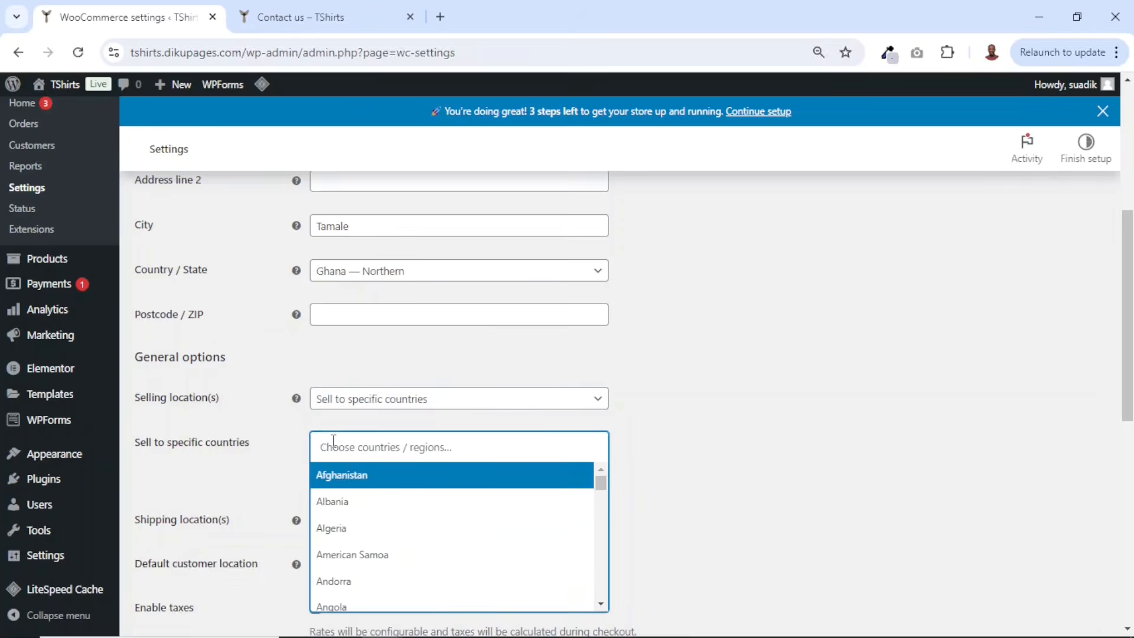
pyautogui.write('ghad')
pyautogui.press('BackSpace')
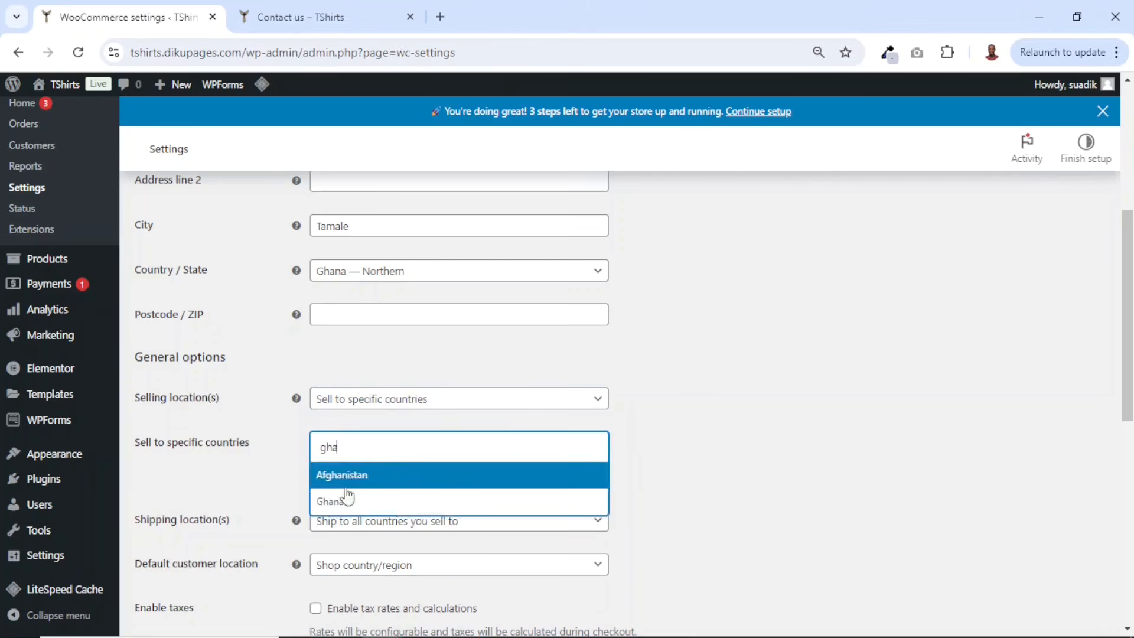
pyautogui.click(366, 514)
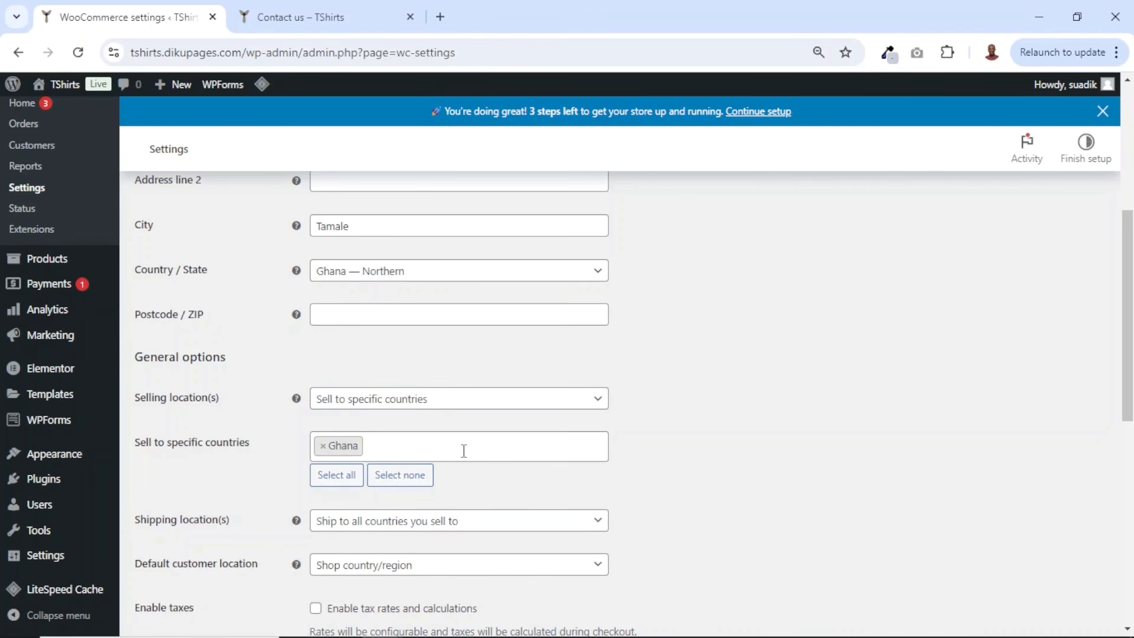
pyautogui.write('niger')
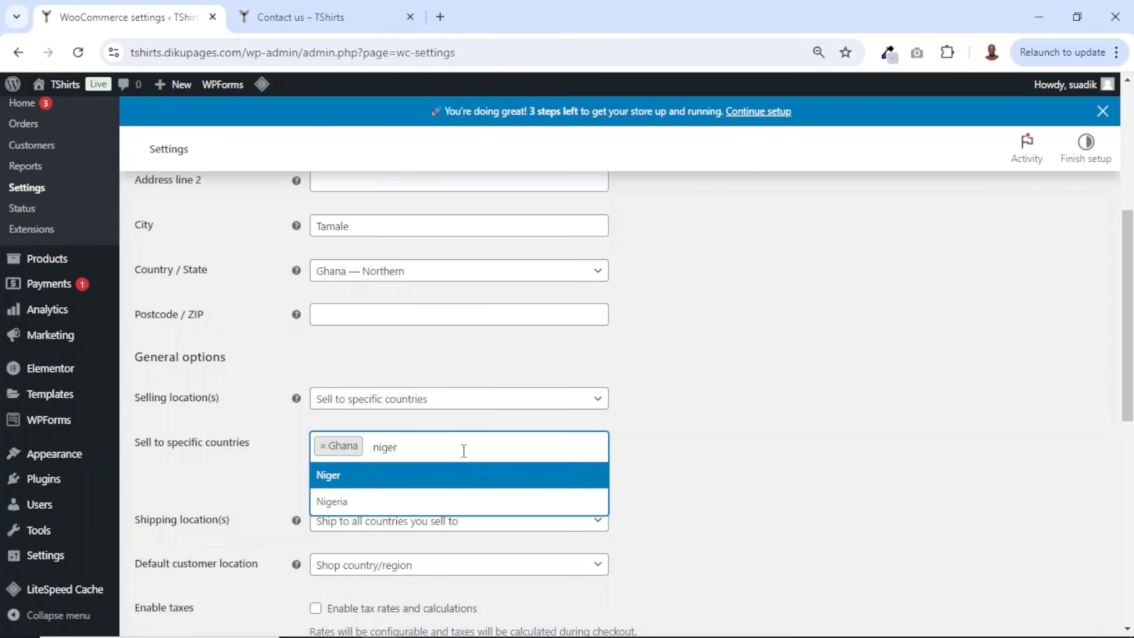
pyautogui.click(365, 502)
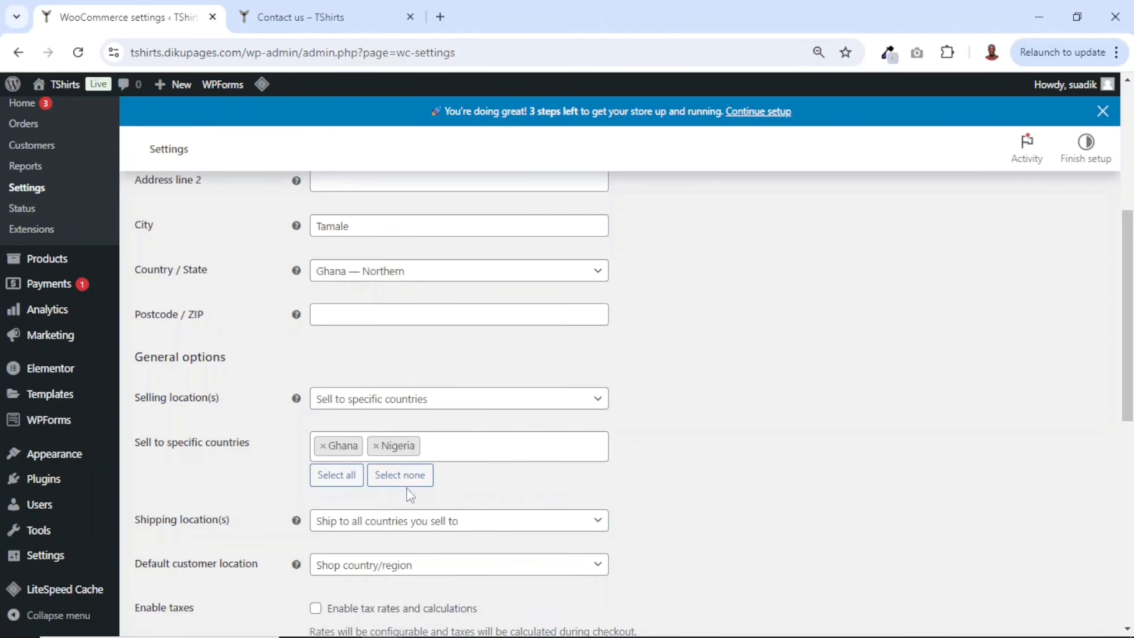
pyautogui.write('south a')
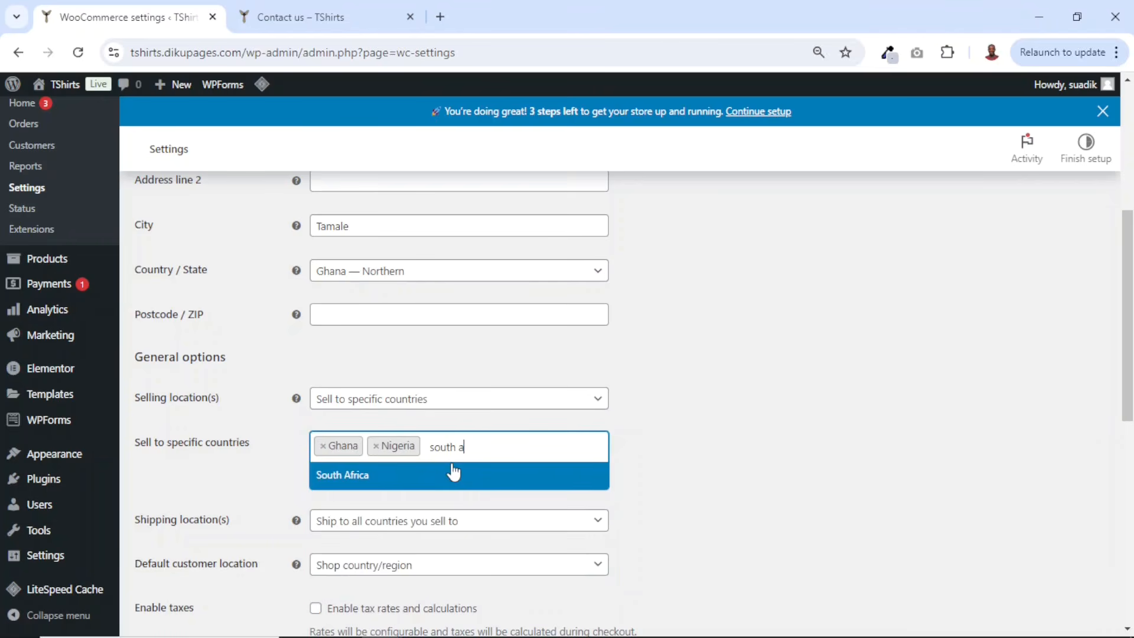
pyautogui.click(415, 473)
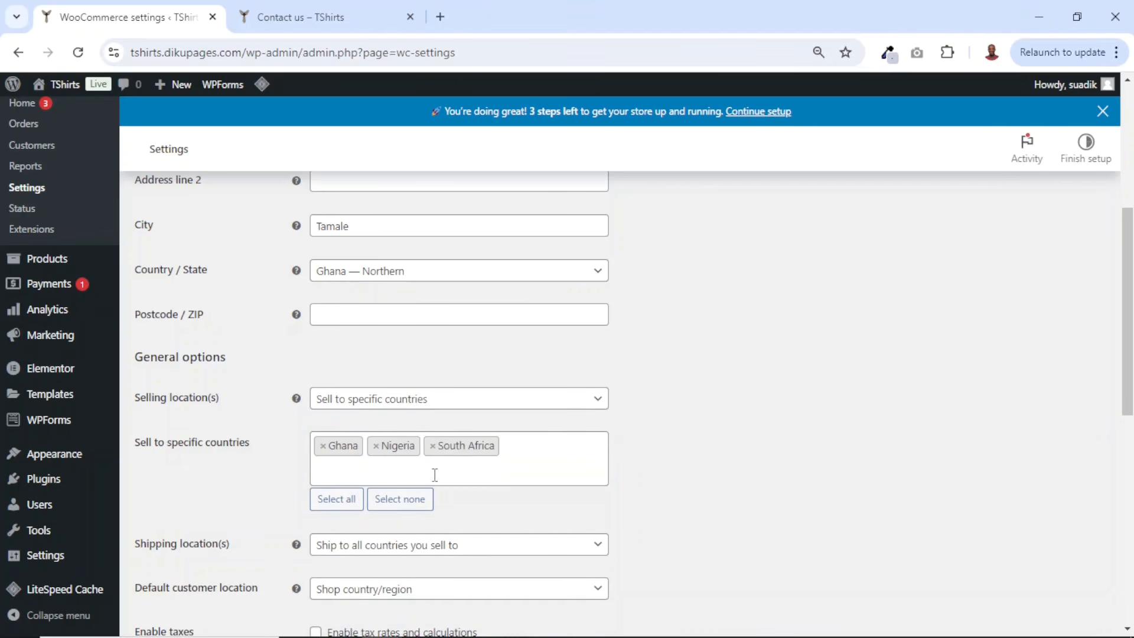
pyautogui.click(432, 446)
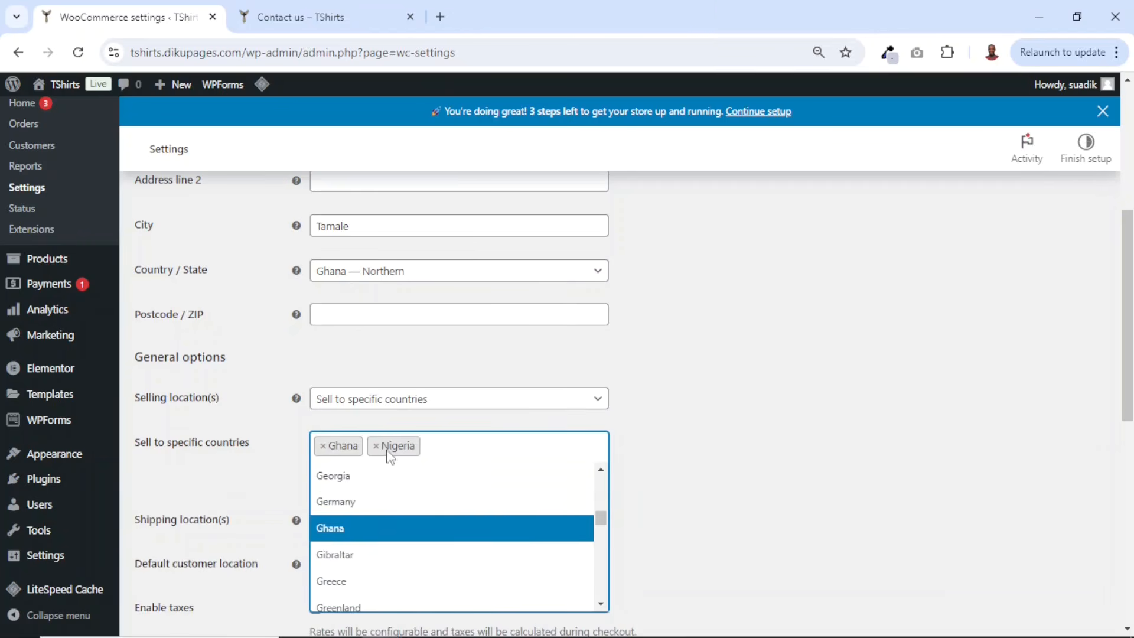
# - Remove Nigeria from the specific selling countries
pyautogui.click(376, 446)
pyautogui.click(709, 495)
# - Set the store currency to Ghana cedi (₵) — GHS and save the general settings
pyautogui.scroll(-5, 719, 473)
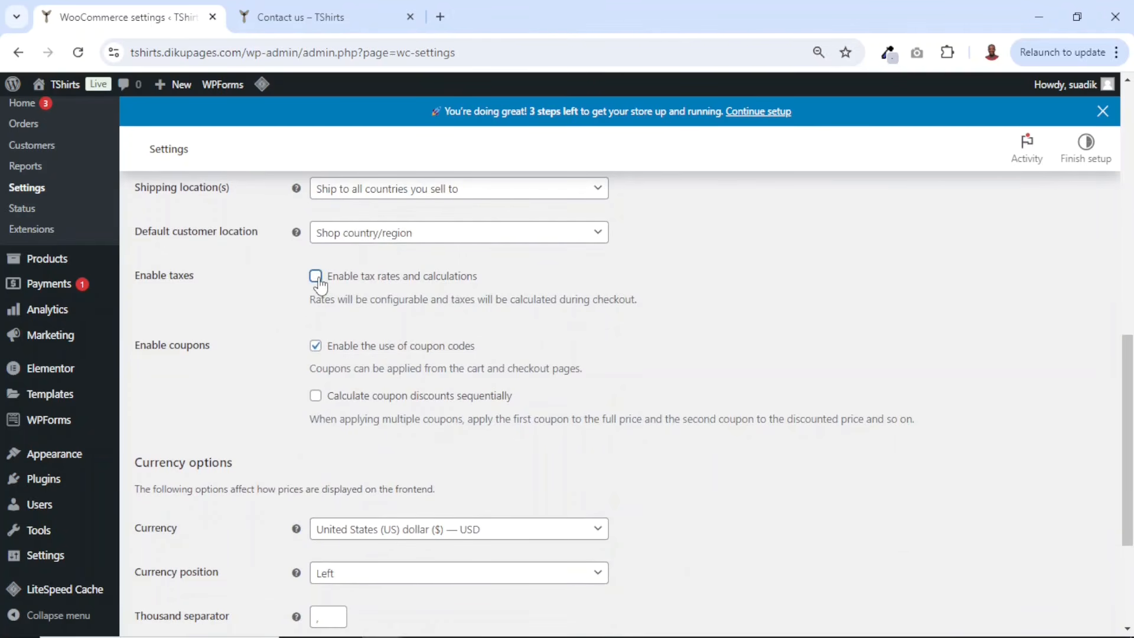
pyautogui.scroll(-3, 476, 354)
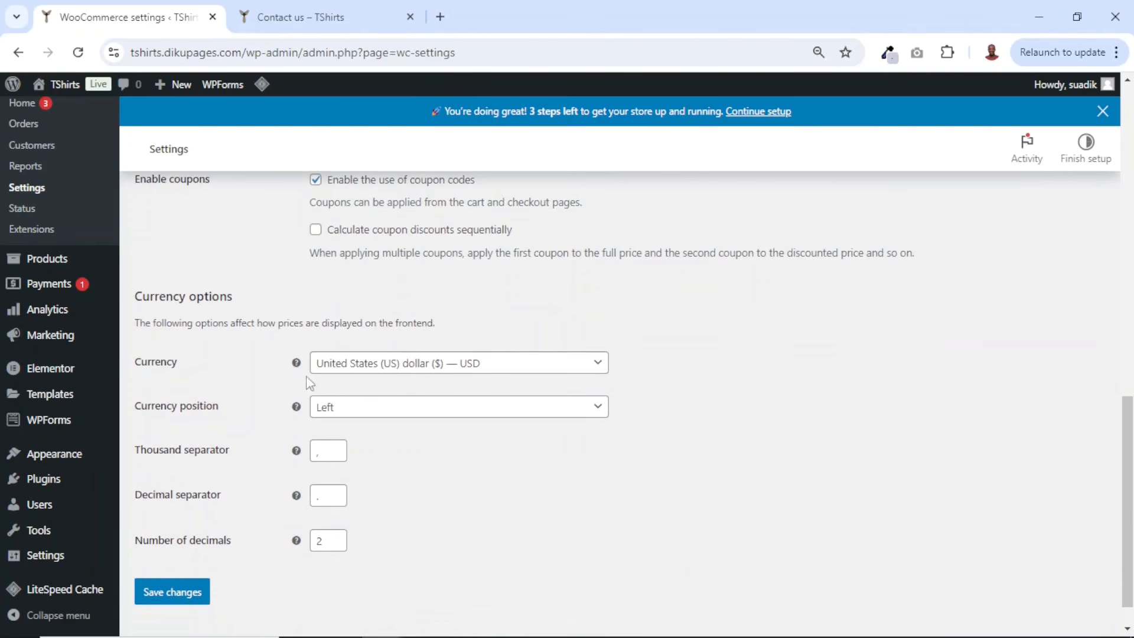
pyautogui.click(476, 371)
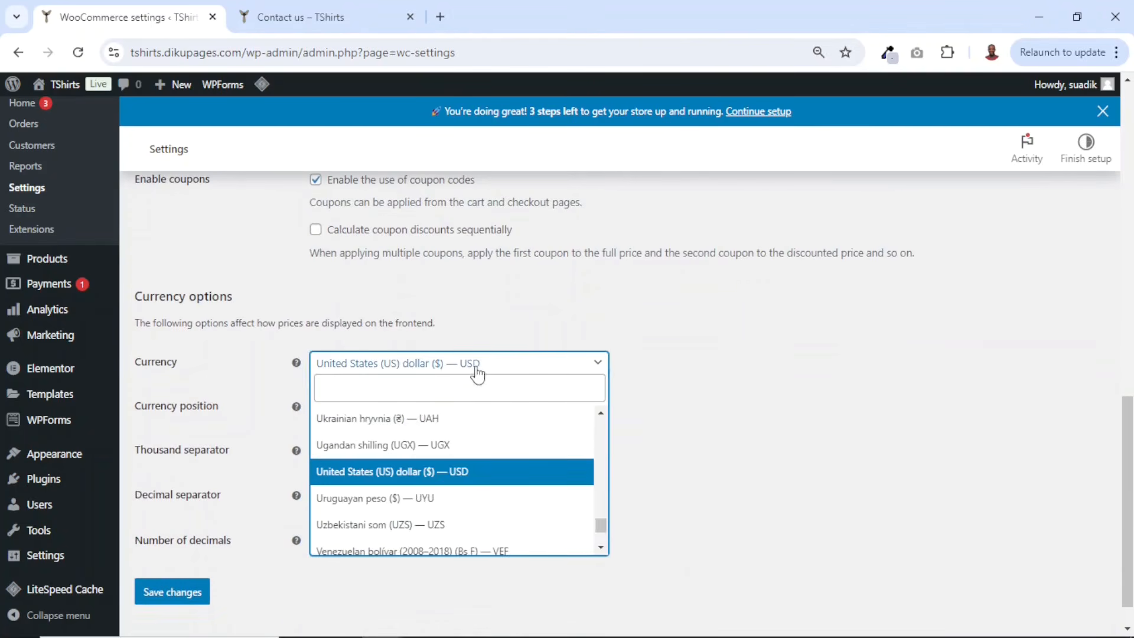
pyautogui.click(412, 396)
pyautogui.write('ghana')
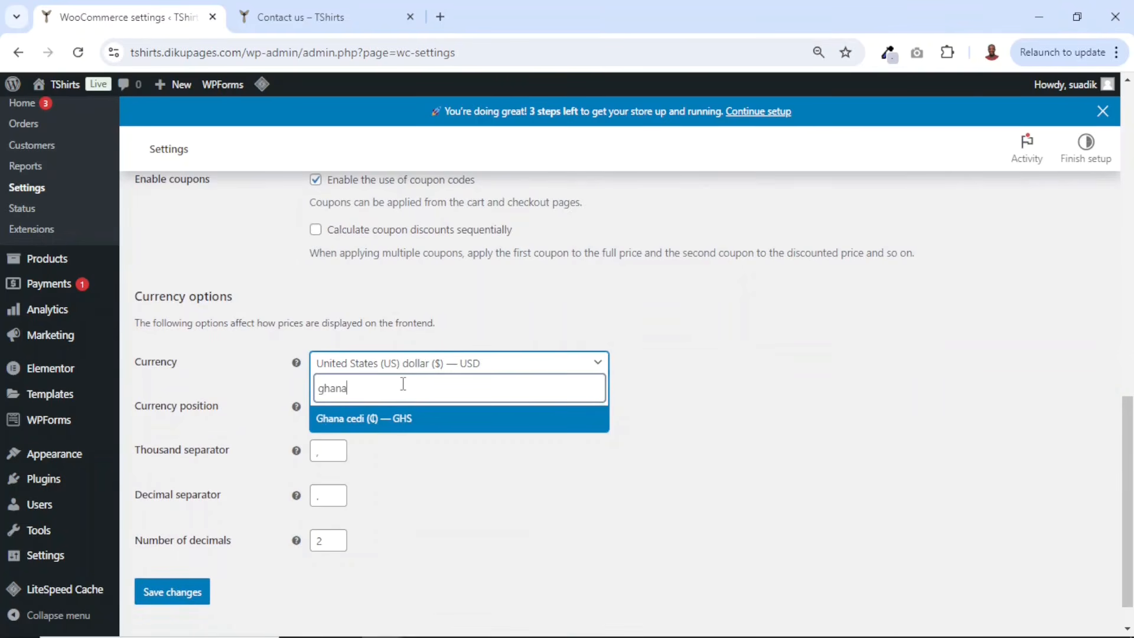
pyautogui.click(380, 419)
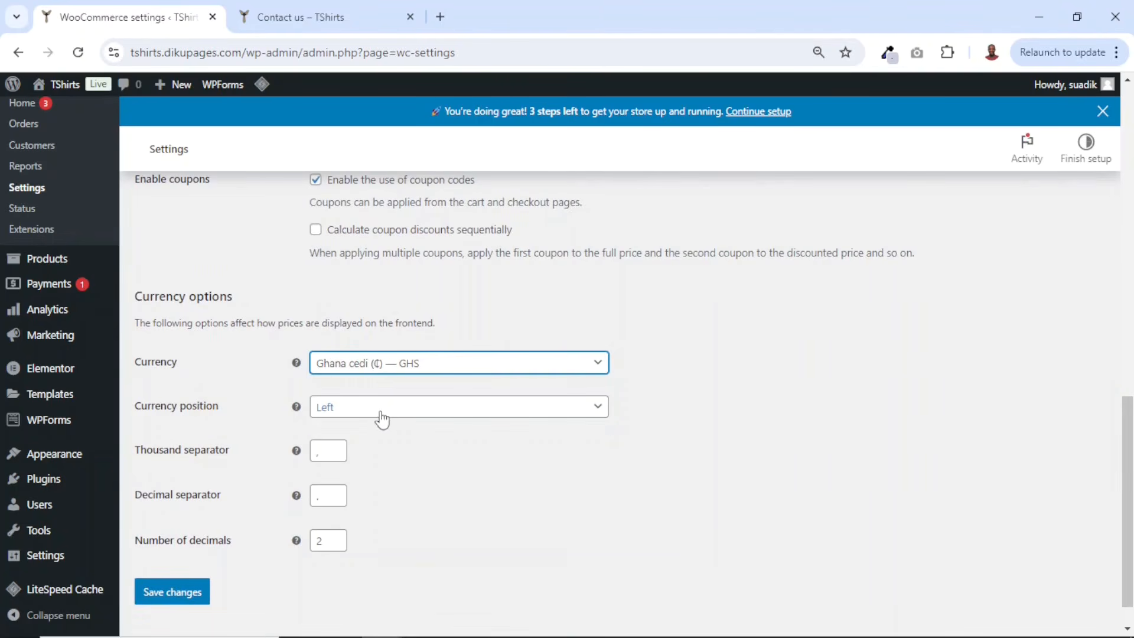
pyautogui.click(186, 593)
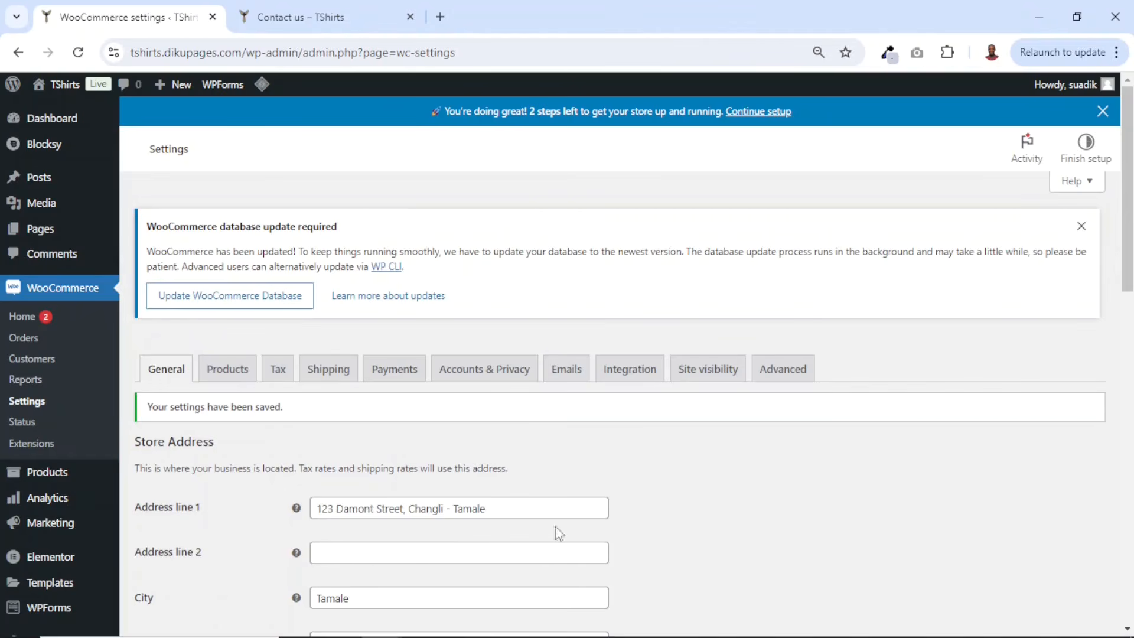
# - Open the Products settings and review the shop page, measurement and review options
pyautogui.click(218, 377)
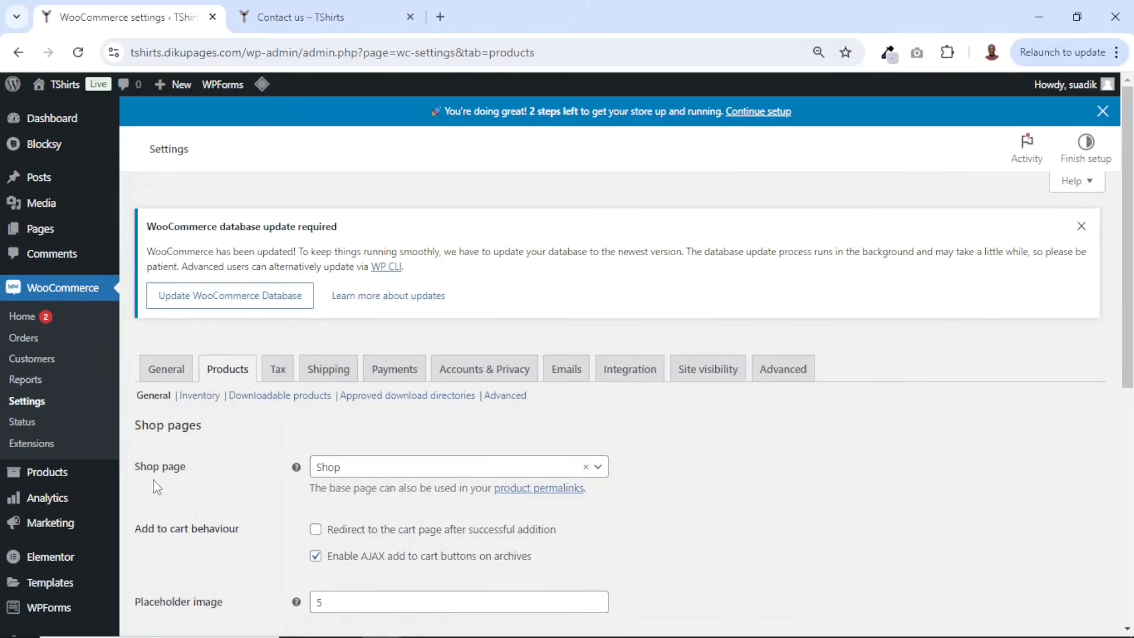
pyautogui.click(383, 475)
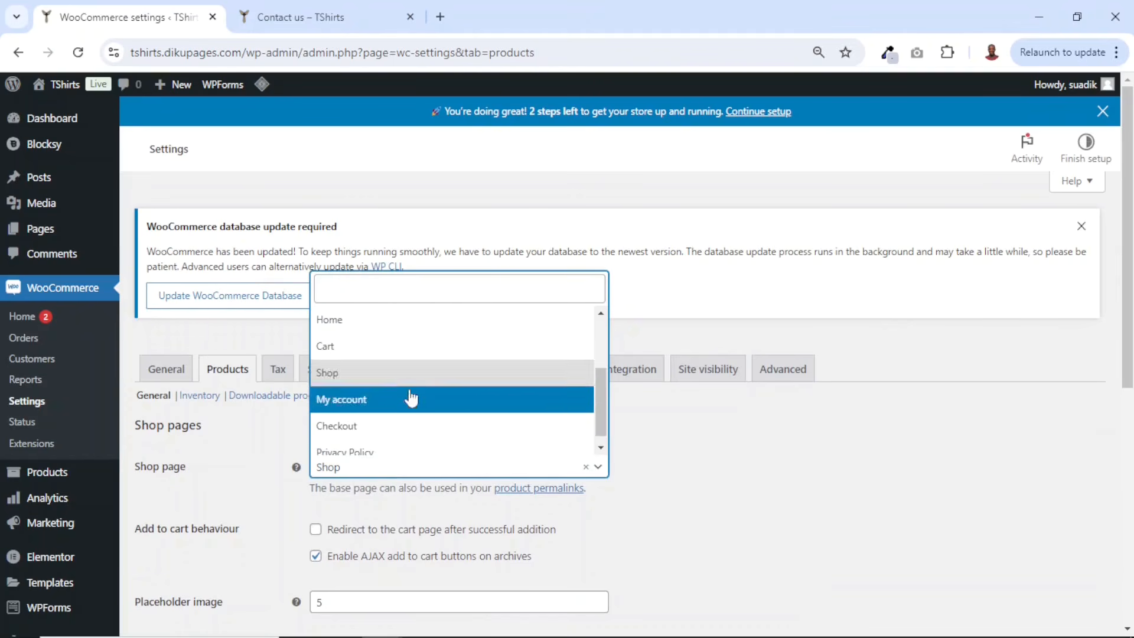
pyautogui.click(332, 378)
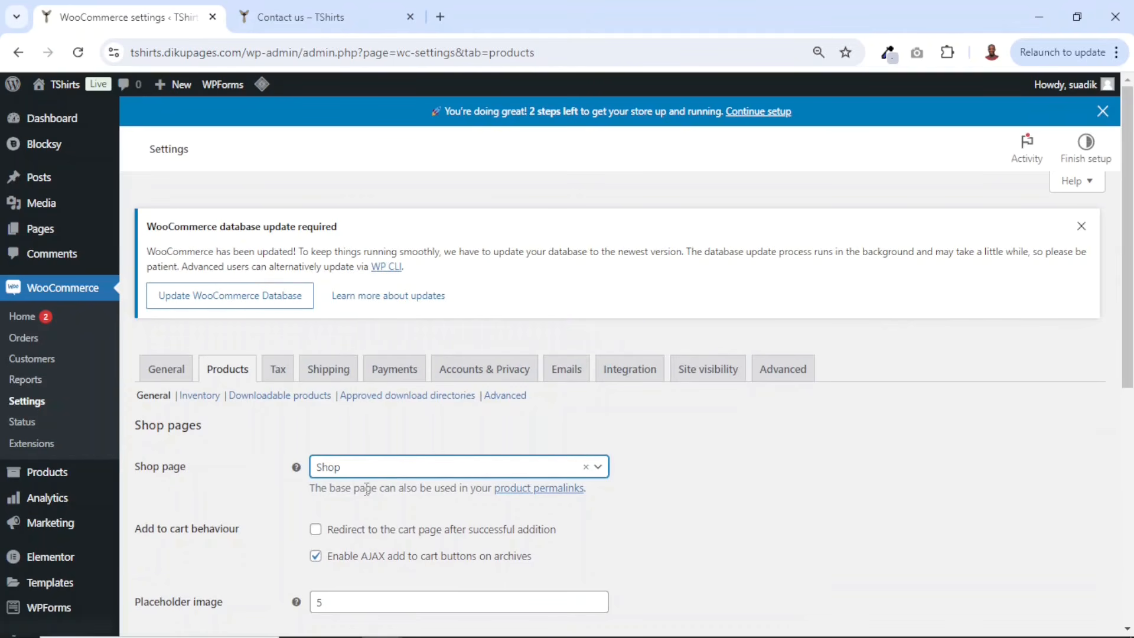
pyautogui.scroll(-7, 703, 425)
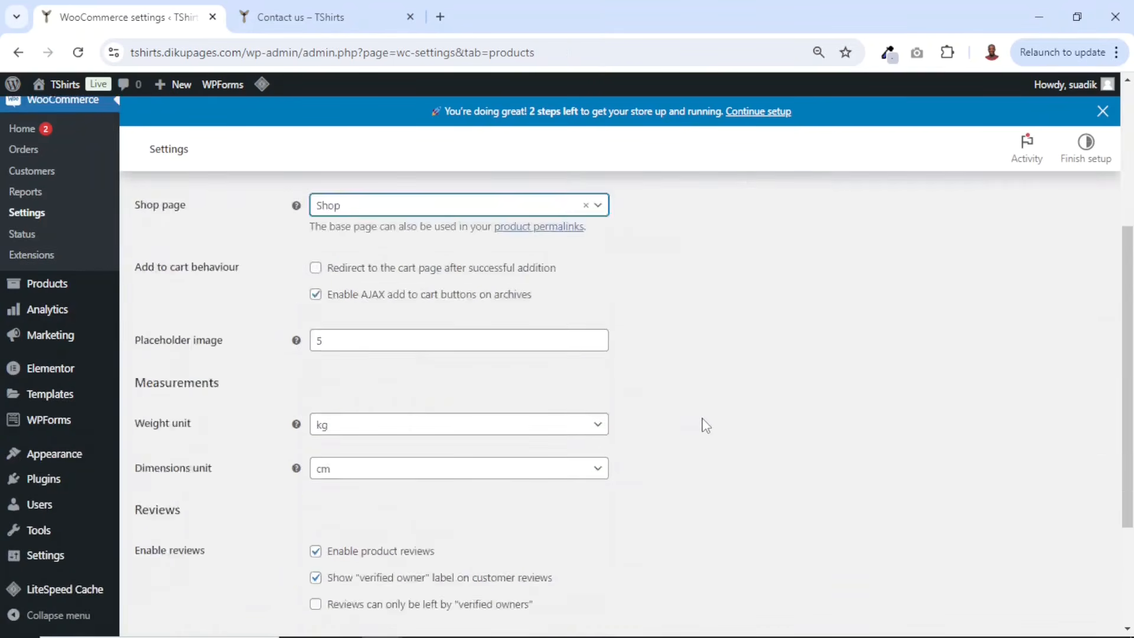
pyautogui.scroll(7, 706, 426)
pyautogui.scroll(-7, 703, 426)
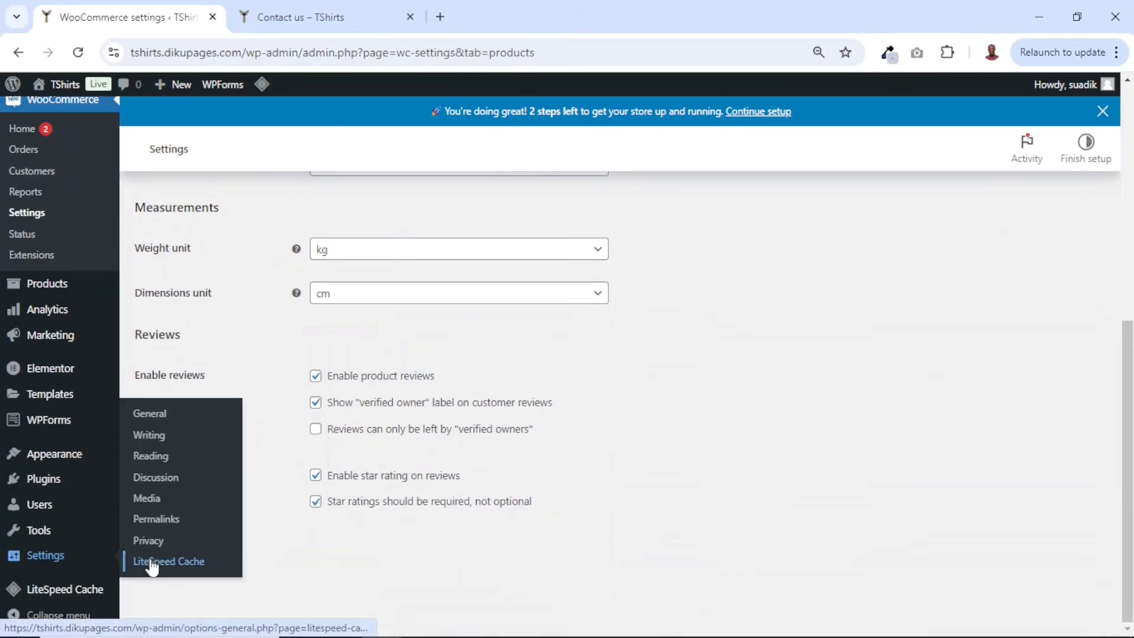
pyautogui.scroll(10, 340, 465)
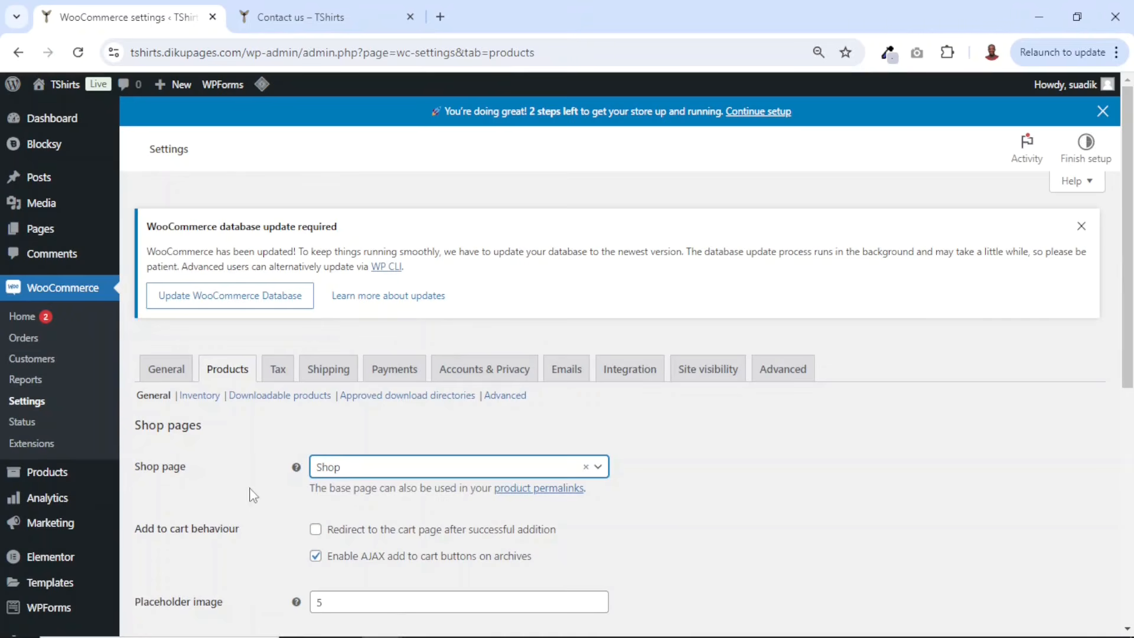
# - In the Tax settings, add a VAT class to the additional tax classes and save
pyautogui.click(276, 369)
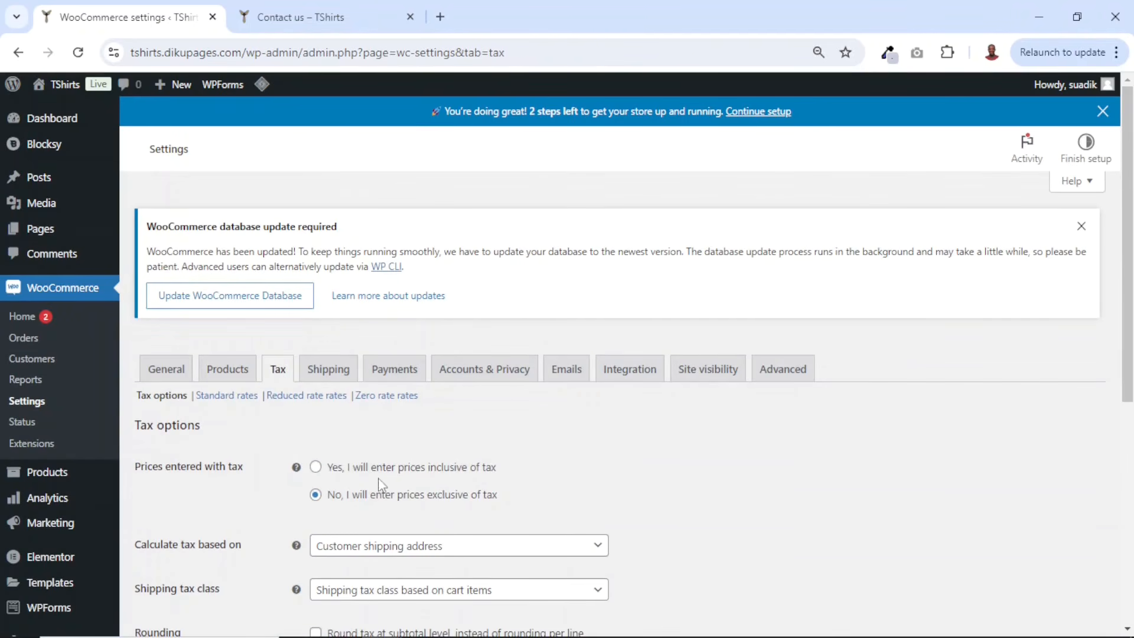
pyautogui.scroll(-1, 282, 376)
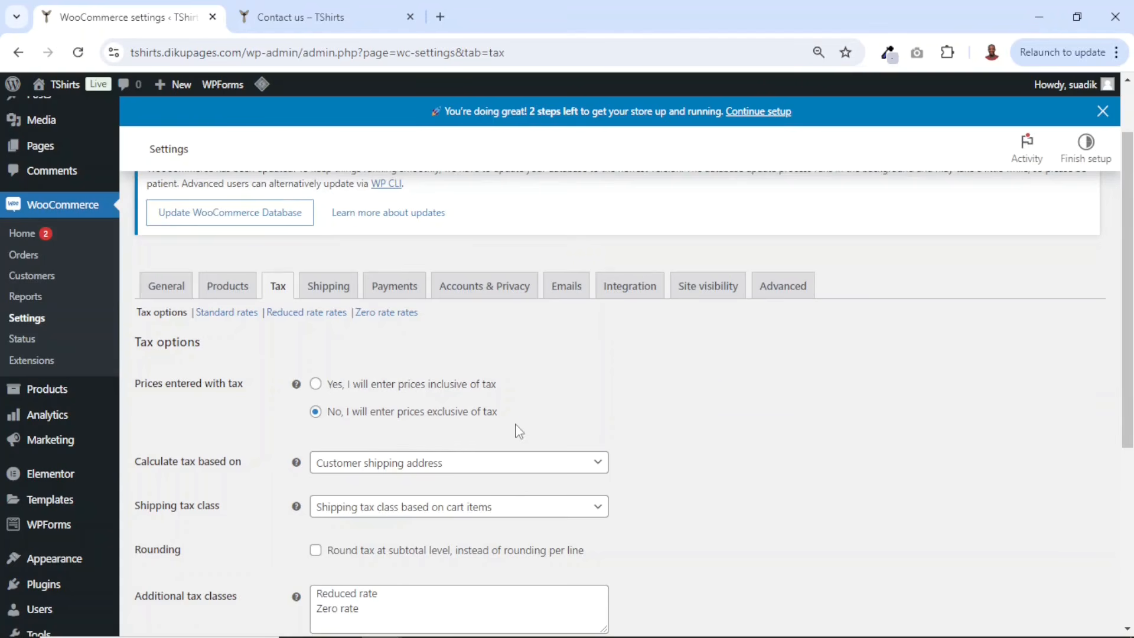
pyautogui.moveTo(497, 388); pyautogui.dragTo(327, 393)
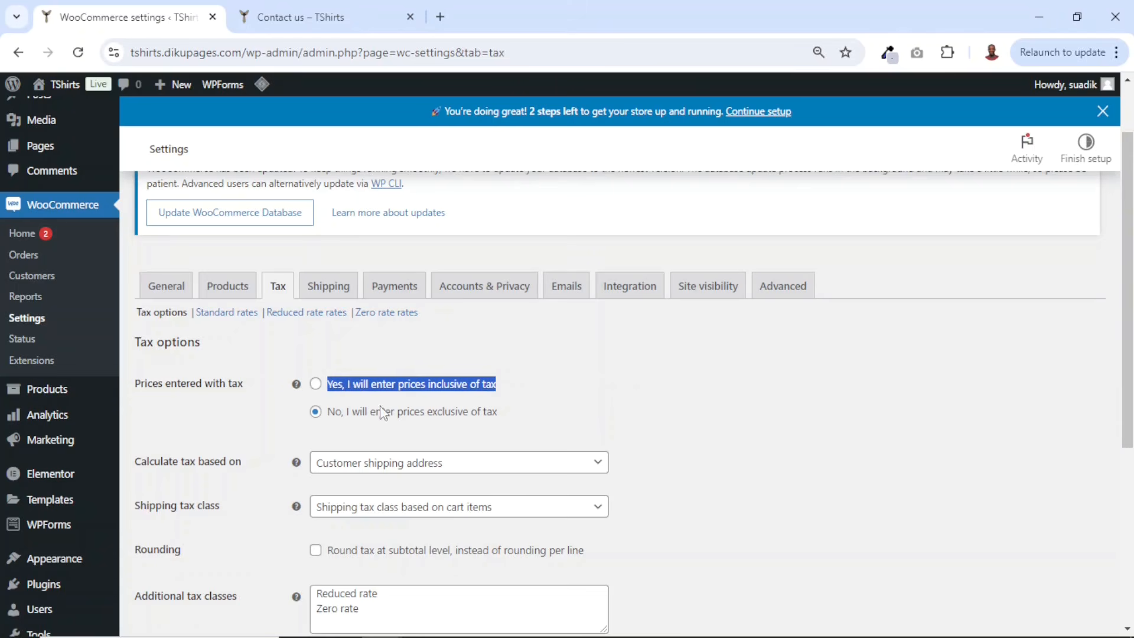
pyautogui.moveTo(498, 414); pyautogui.dragTo(329, 412)
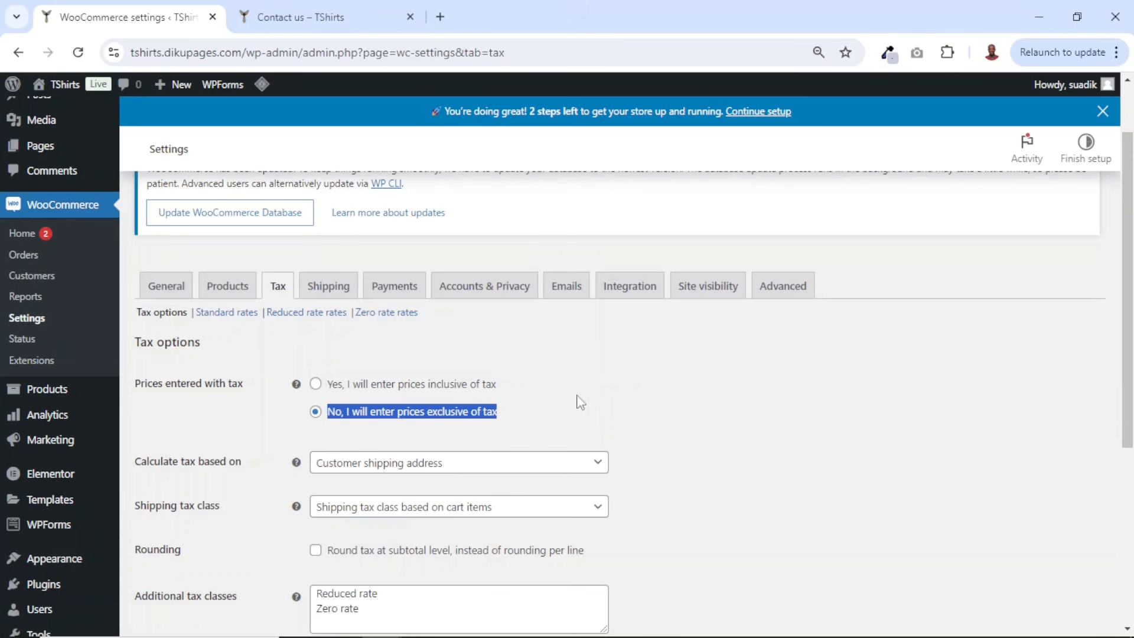
pyautogui.scroll(-3, 596, 395)
pyautogui.click(393, 443)
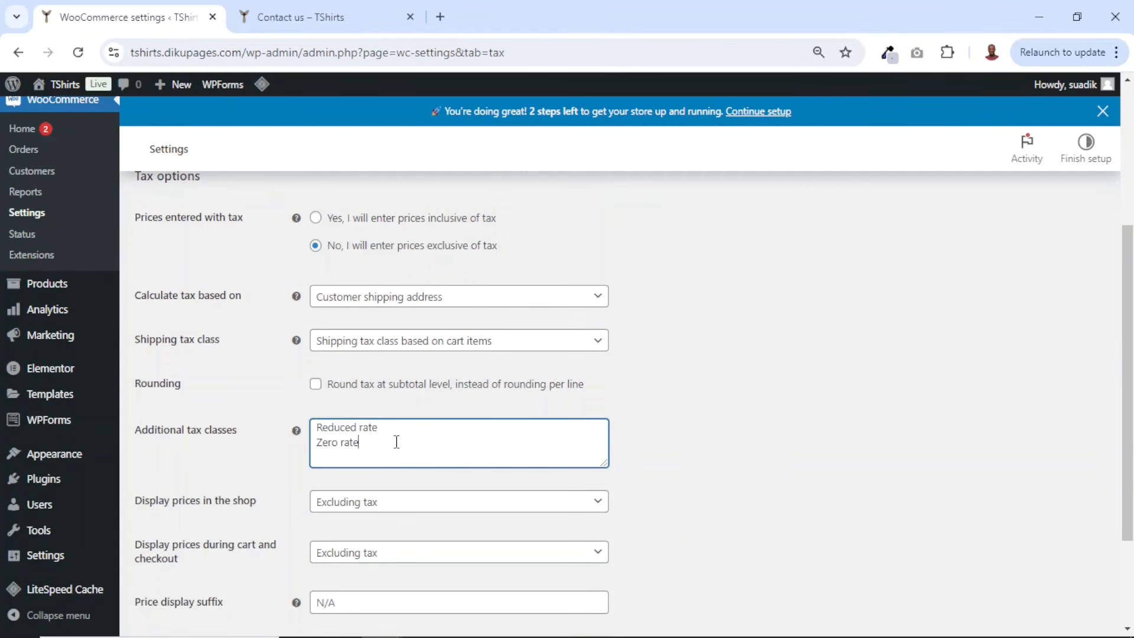
pyautogui.moveTo(362, 442); pyautogui.dragTo(300, 430)
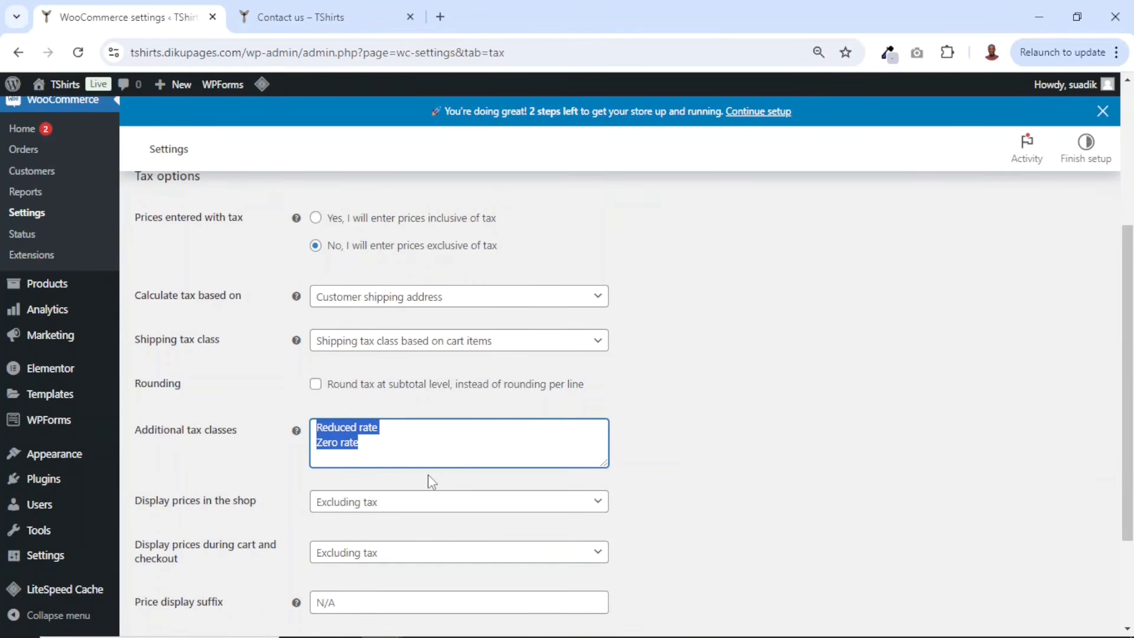
pyautogui.click(377, 446)
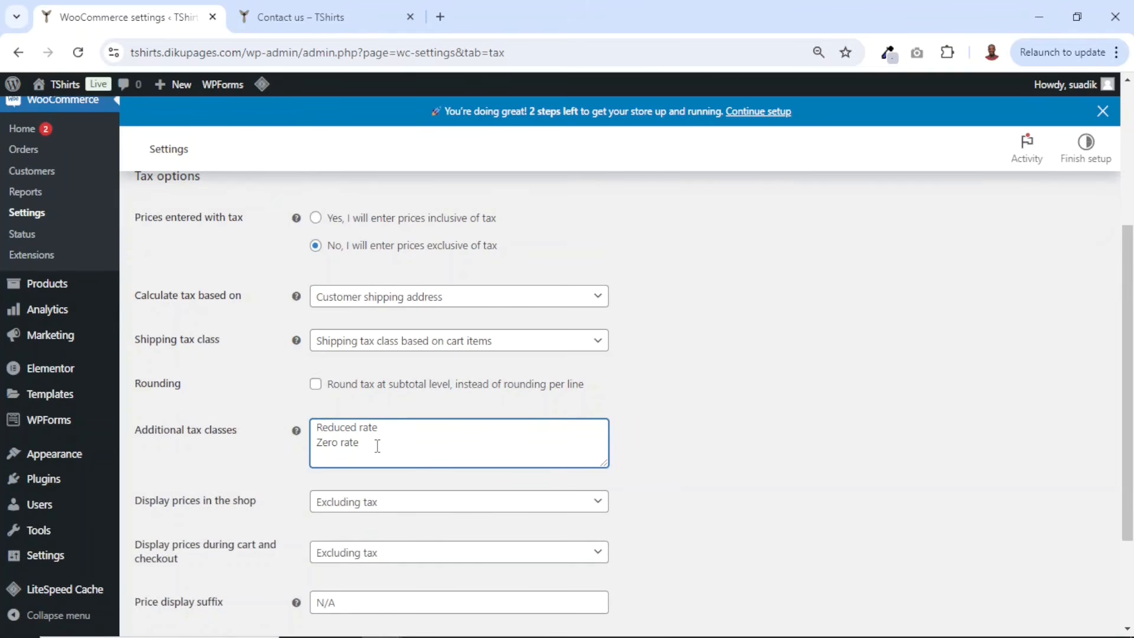
pyautogui.scroll(-3, 377, 446)
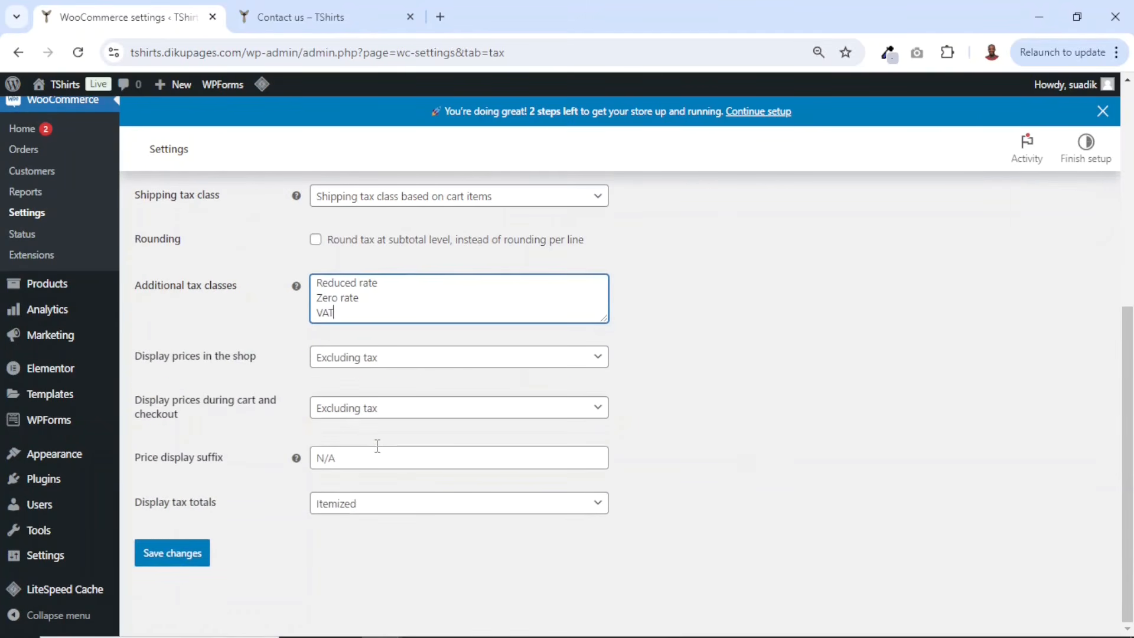
pyautogui.click(172, 558)
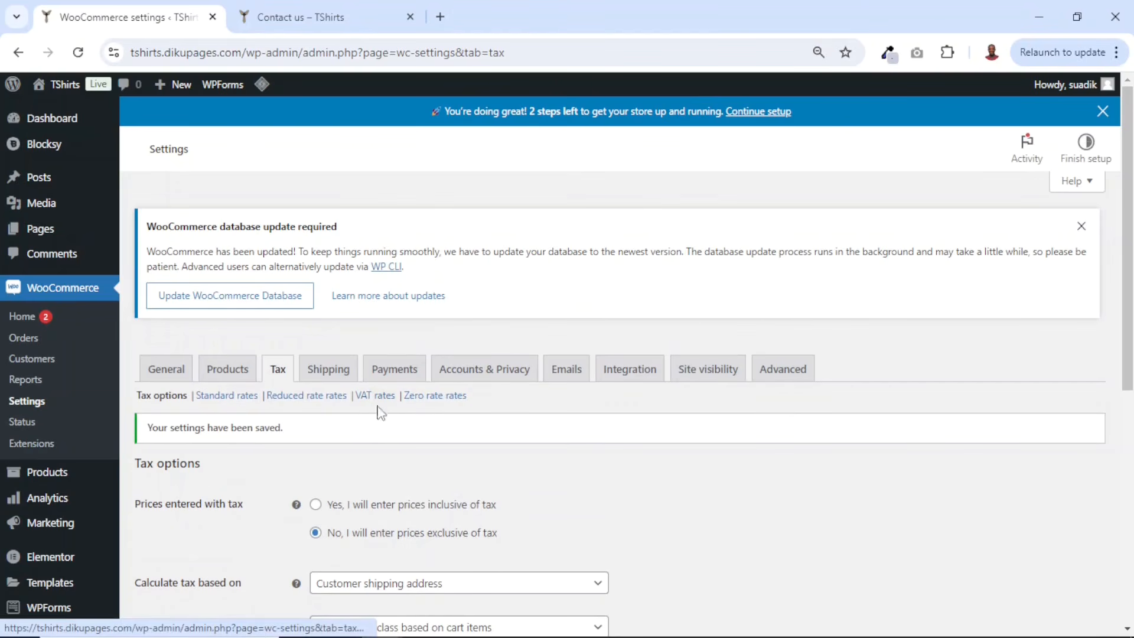
# - Open the VAT rates, insert a new rate row, and set its country code to GH (Ghana)
pyautogui.click(374, 396)
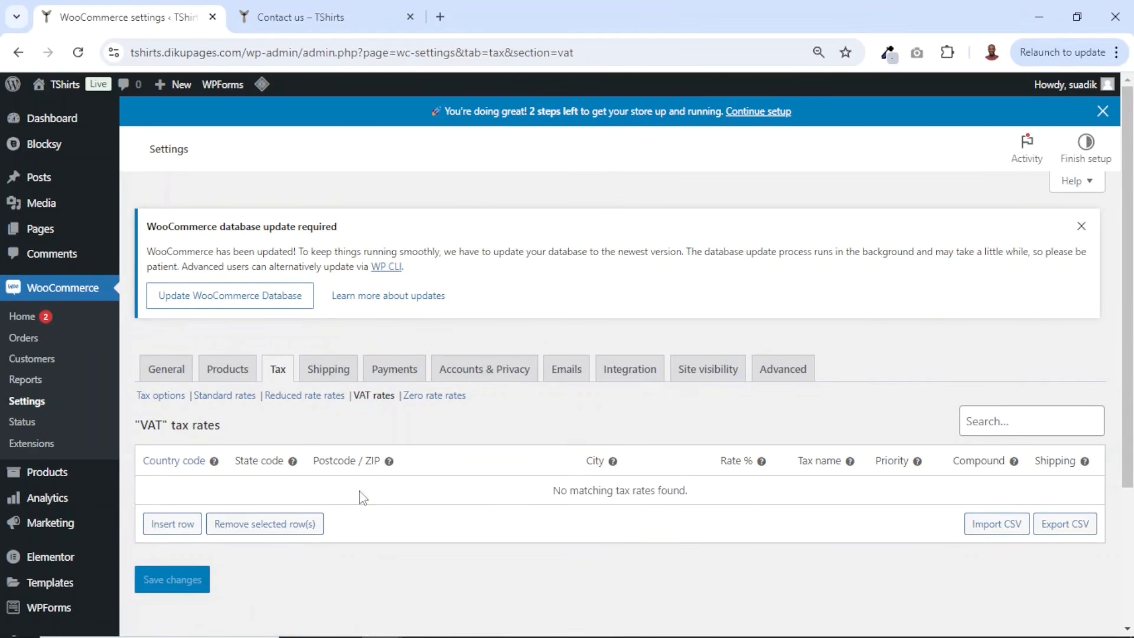
pyautogui.click(169, 524)
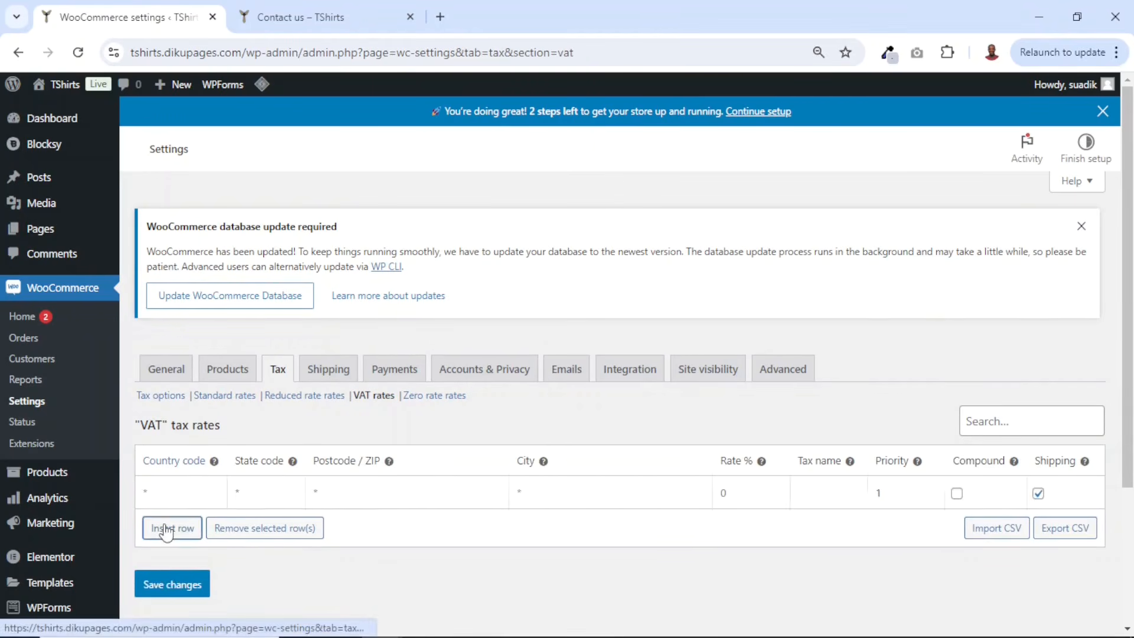
pyautogui.click(177, 496)
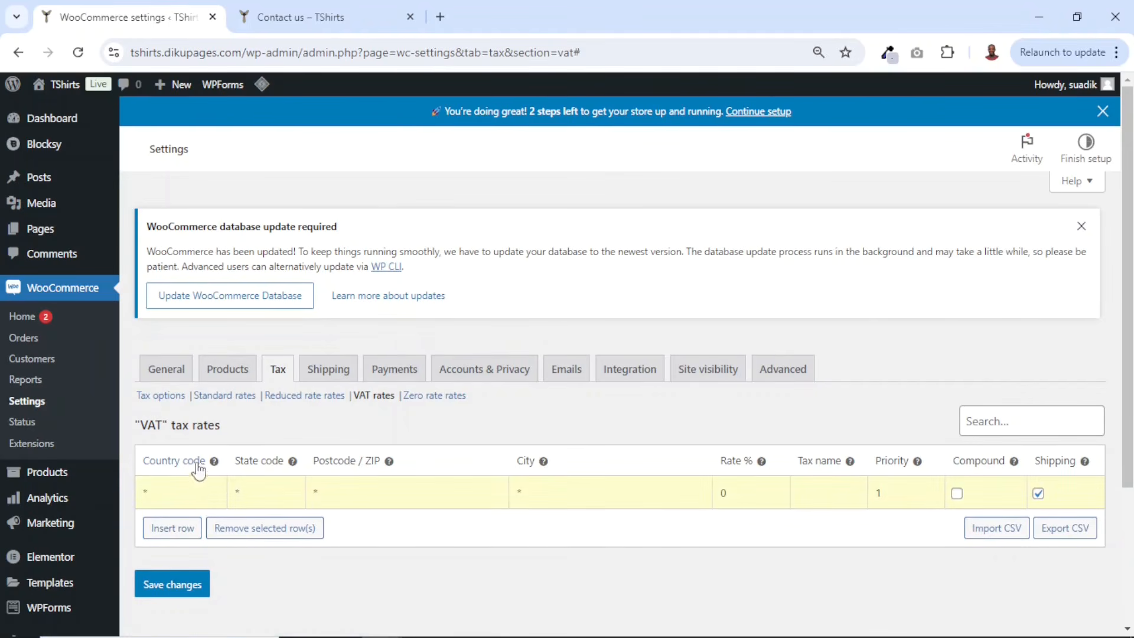
pyautogui.write('GH')
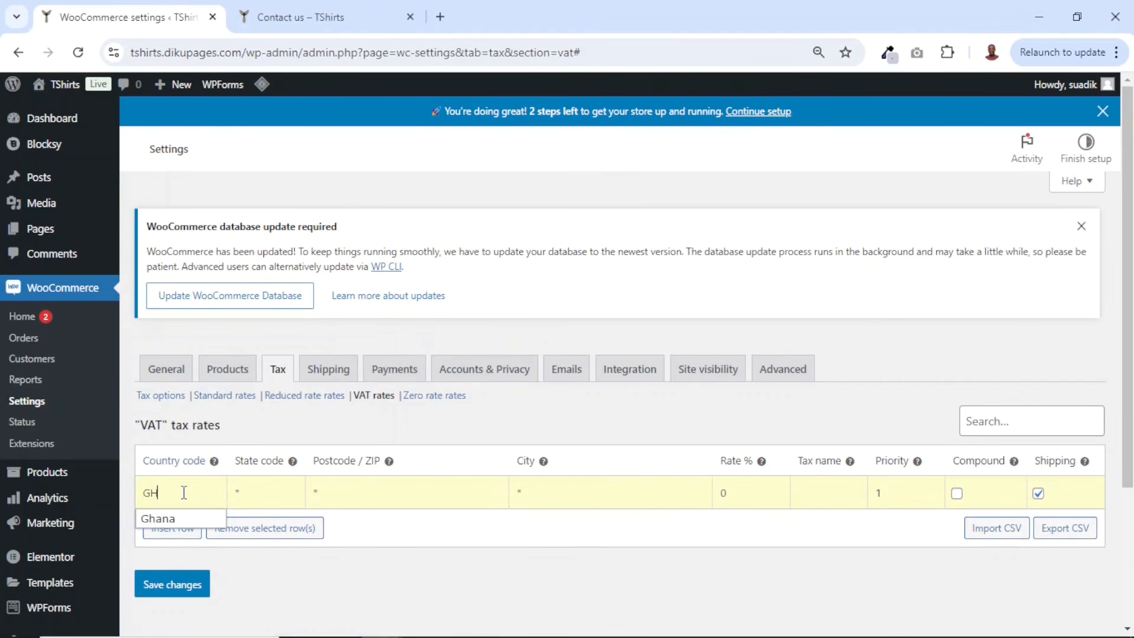
pyautogui.click(159, 518)
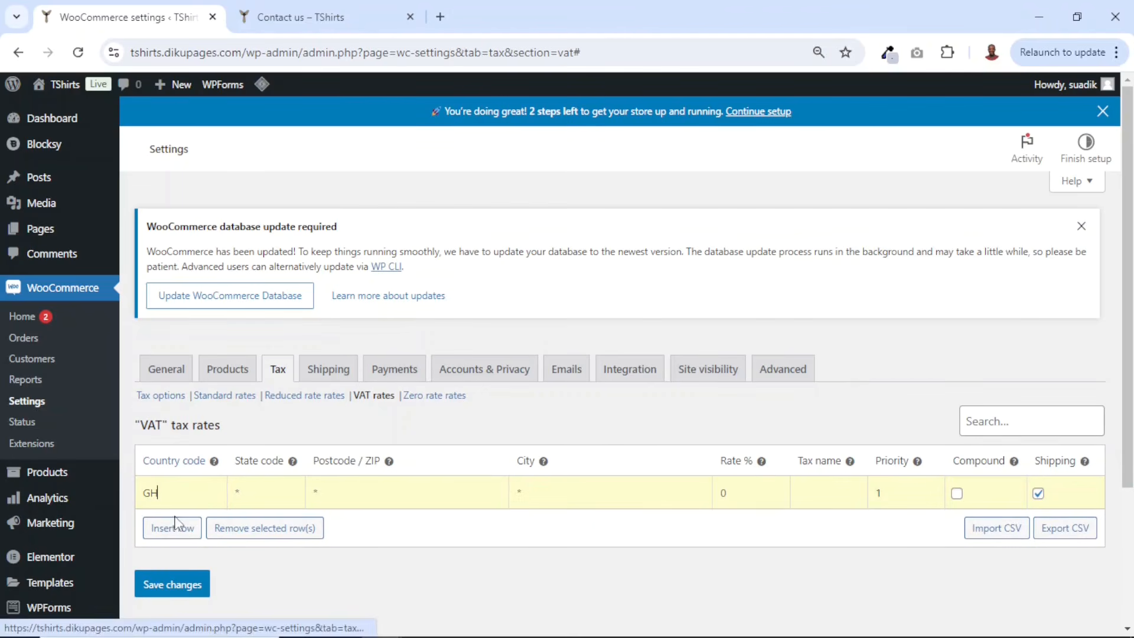
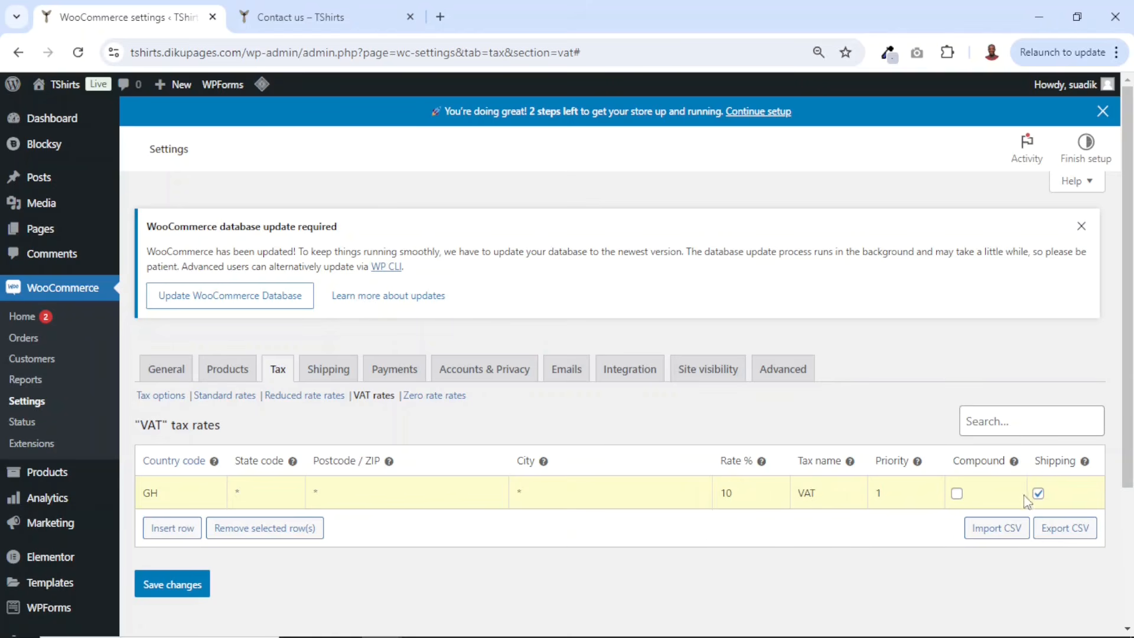
# - Turn off shipping tax for the GH VAT rate and save the rates
pyautogui.click(1039, 494)
pyautogui.click(173, 586)
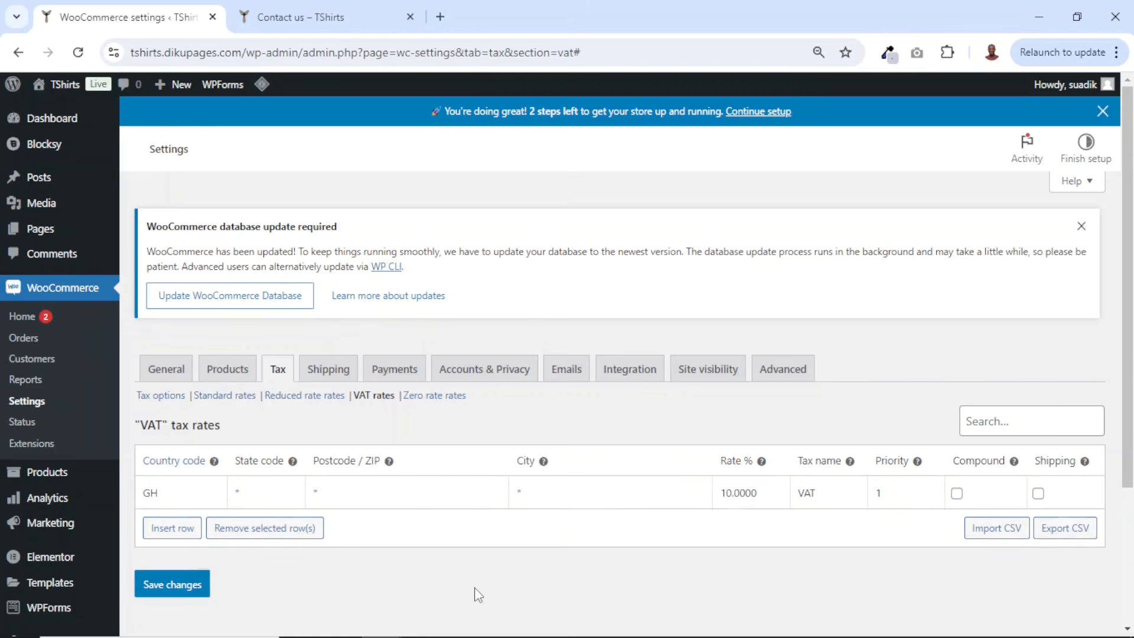
# - Open the Shipping settings, add a new shipping zone and name it Free Shipping
pyautogui.click(330, 372)
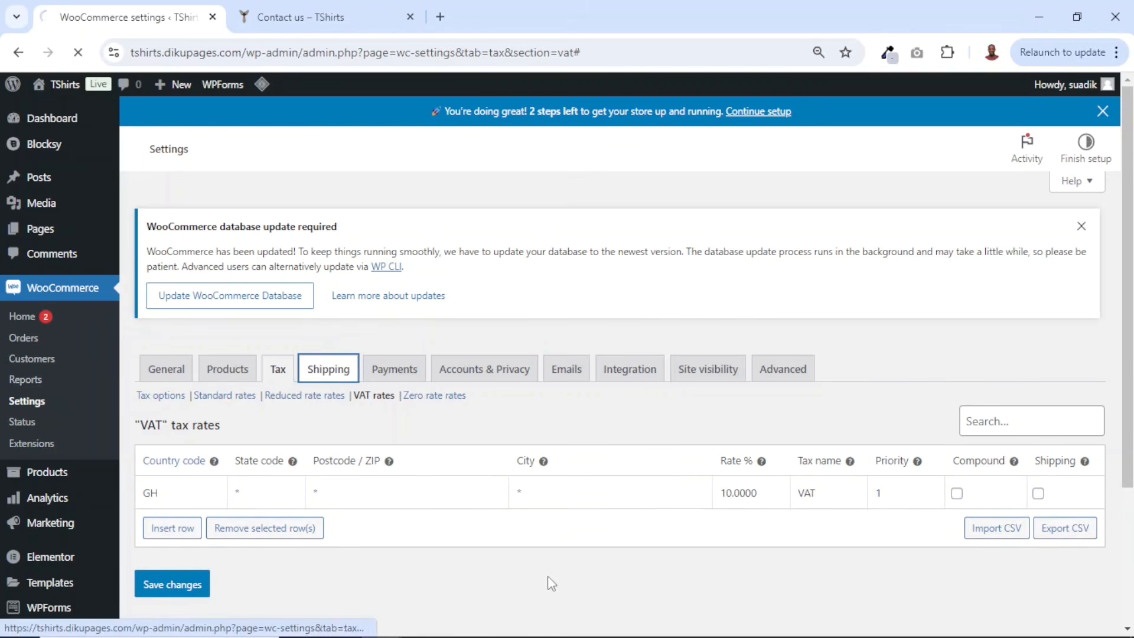
pyautogui.click(278, 443)
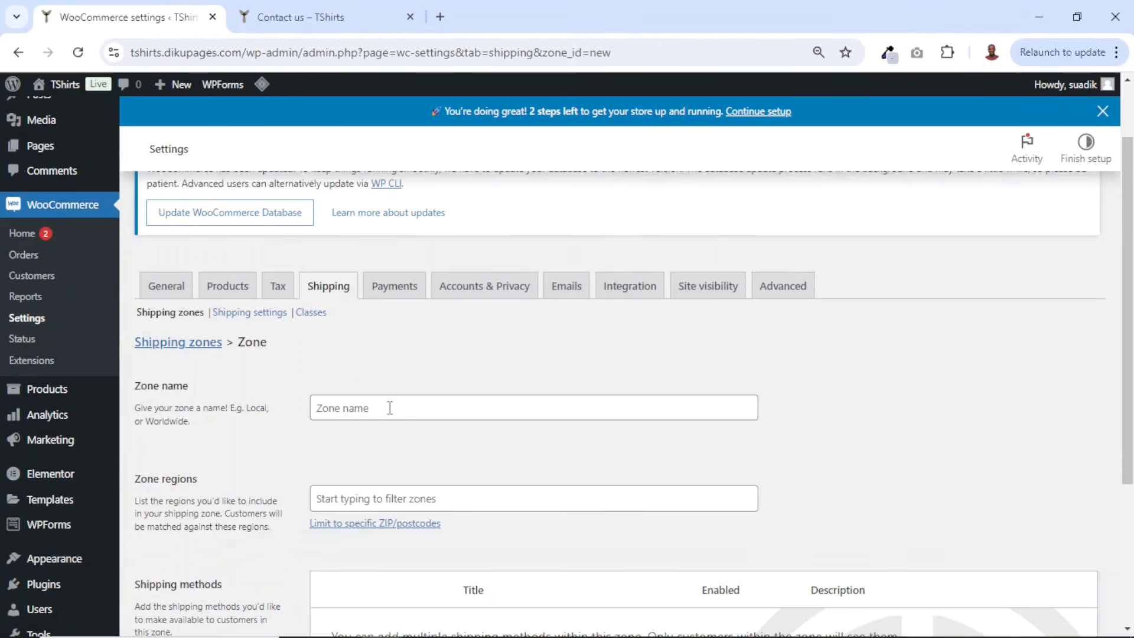
pyautogui.click(390, 408)
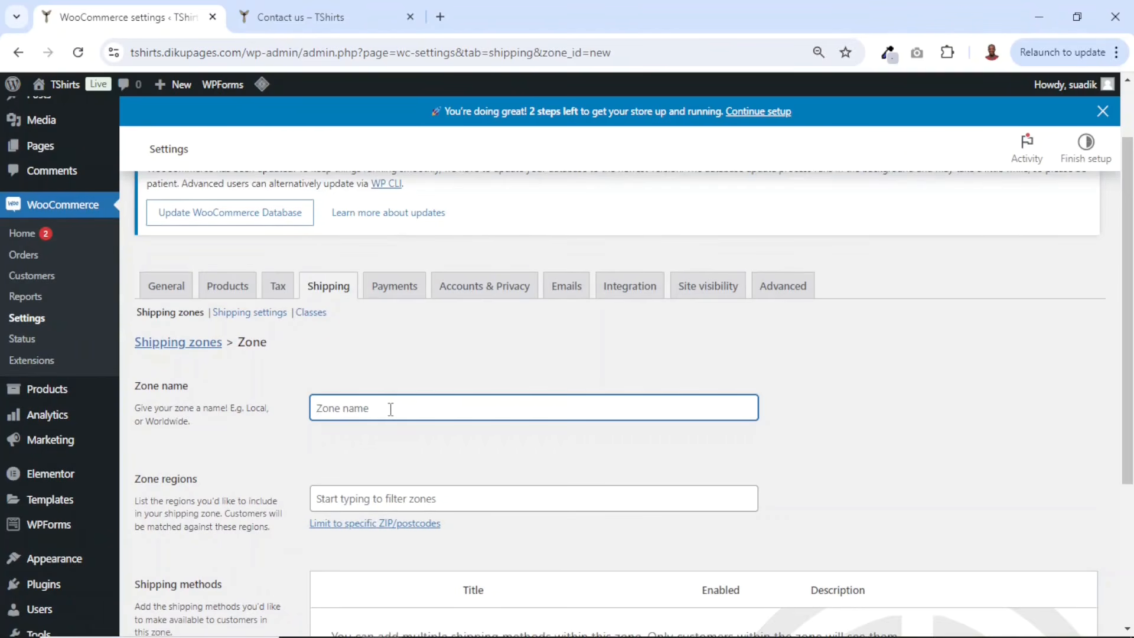
pyautogui.write('Free Shippi')
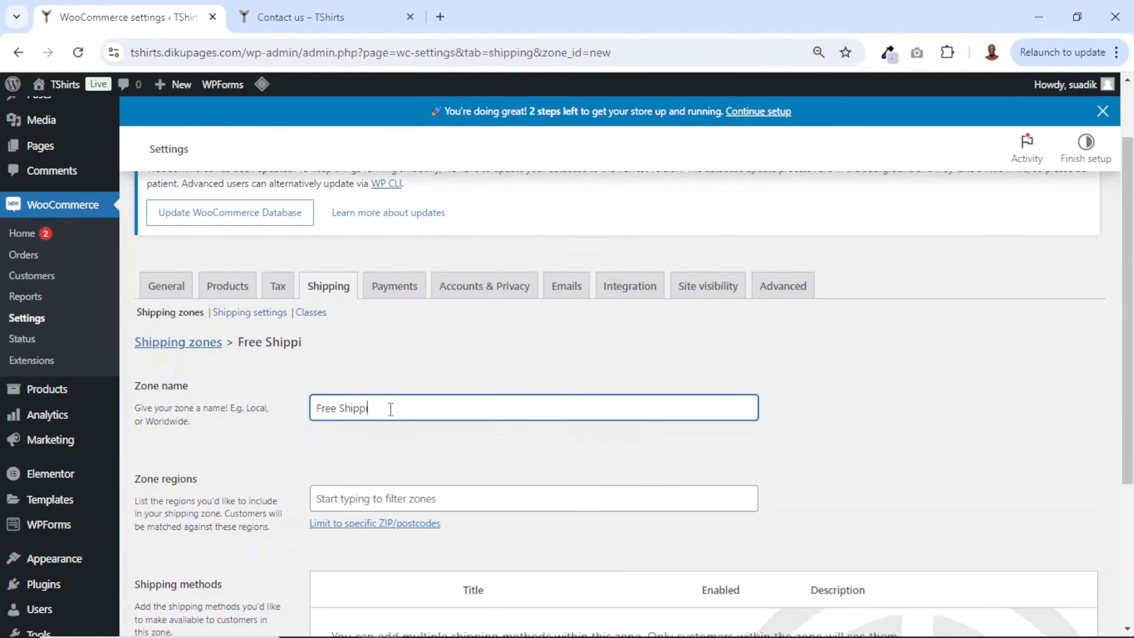
pyautogui.write('ng')
# - Search the zone regions for ghana and select Northern, Ghana as the zone region
pyautogui.click(426, 503)
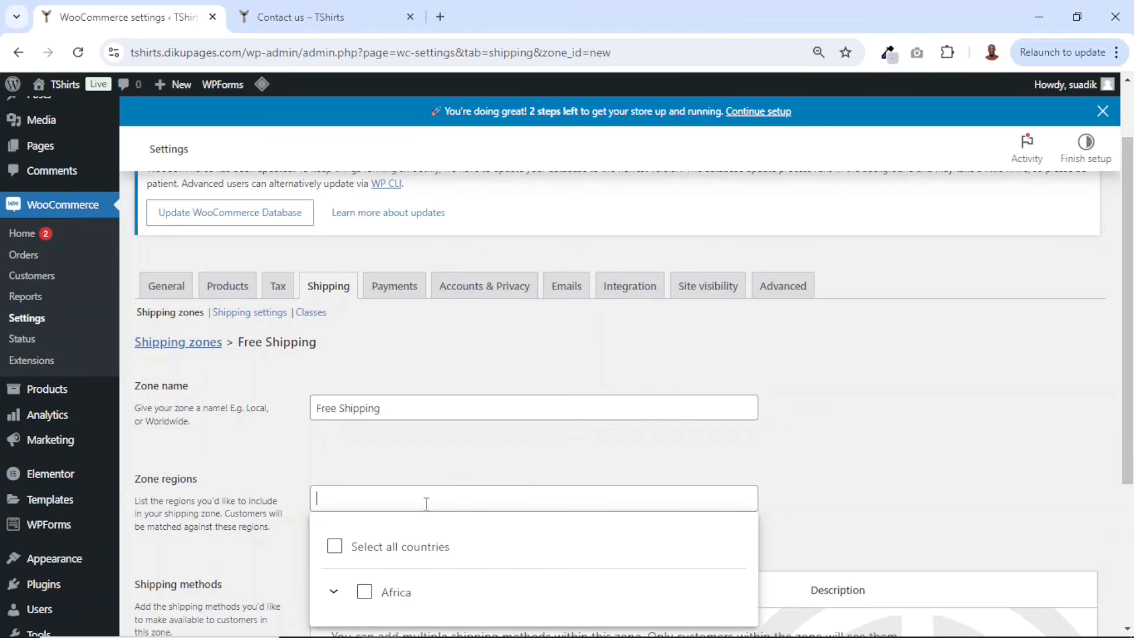
pyautogui.write('ghana')
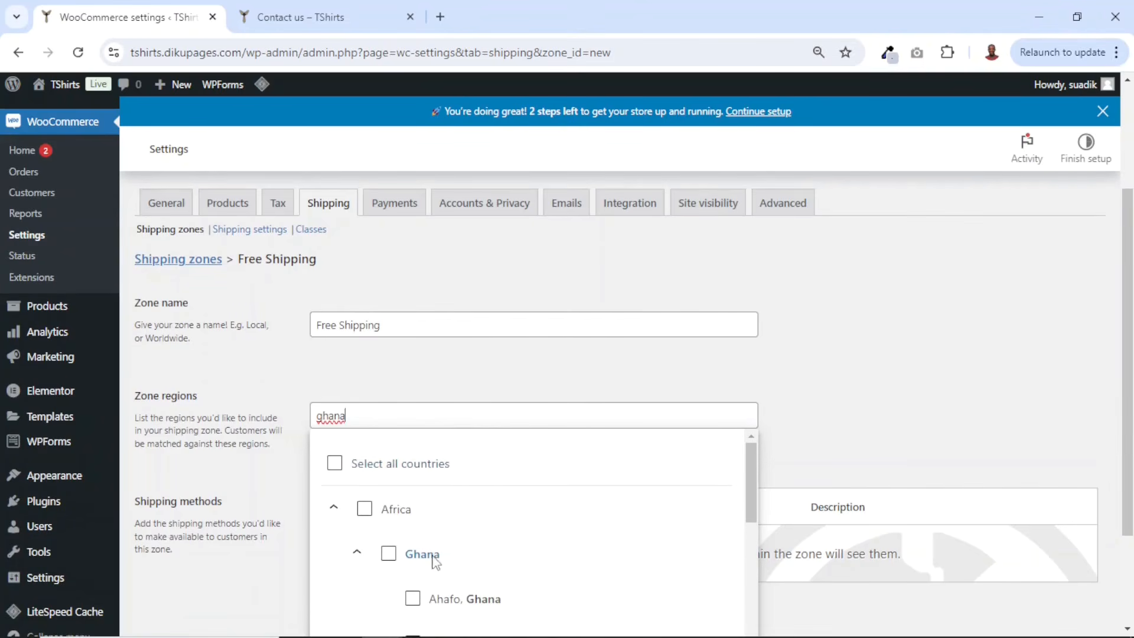
pyautogui.scroll(-5, 437, 556)
pyautogui.scroll(-3, 452, 553)
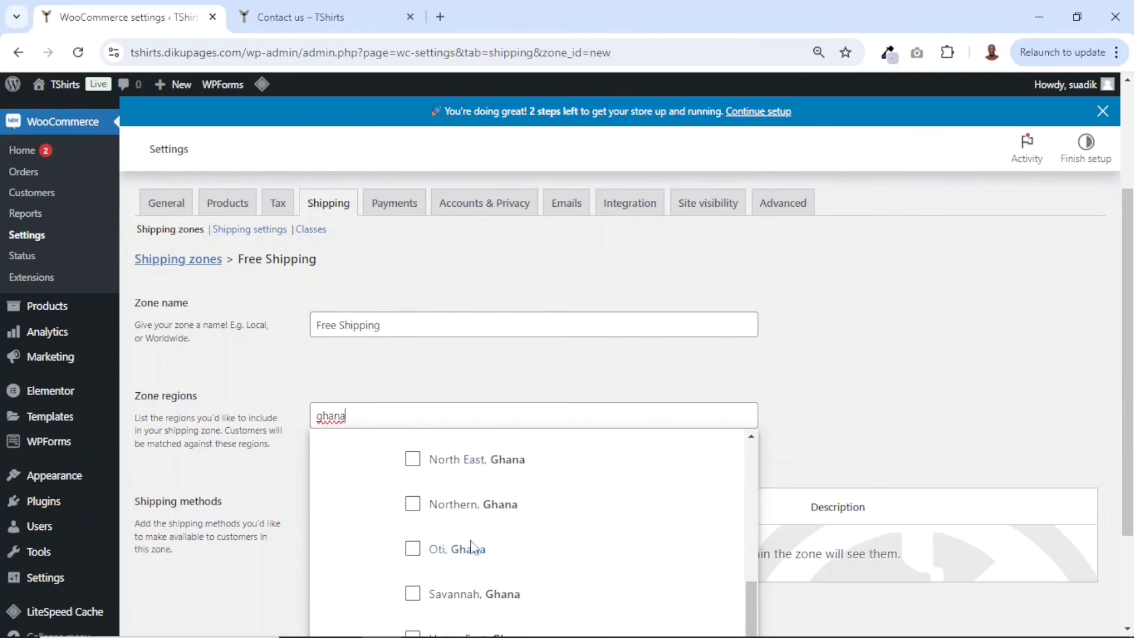
pyautogui.click(413, 504)
pyautogui.click(544, 370)
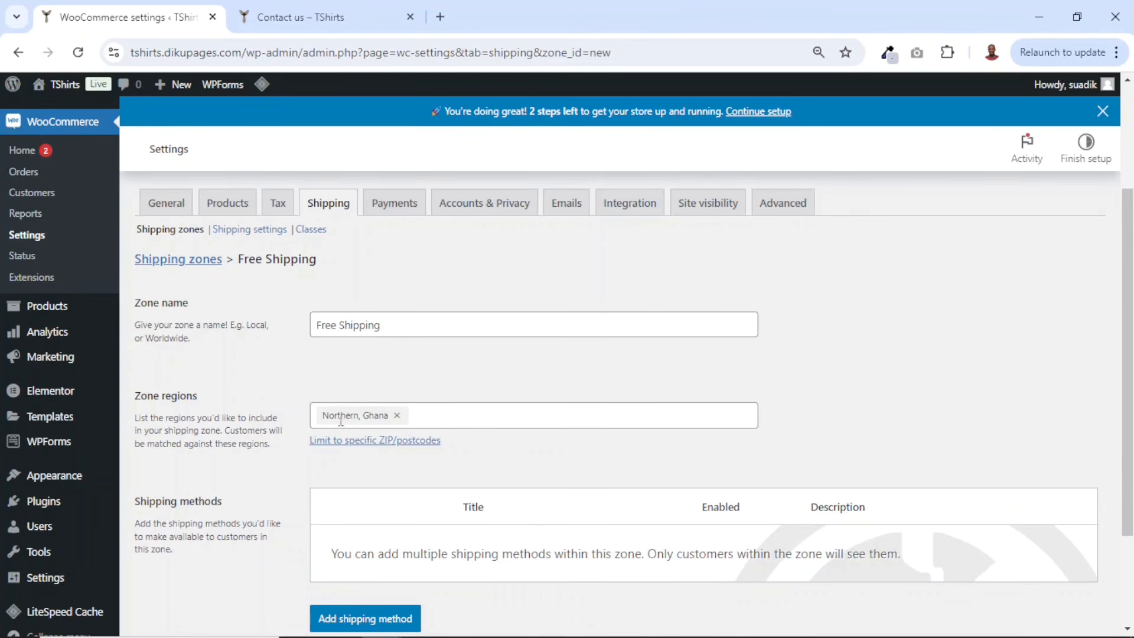
# - Save the Free Shipping zone
pyautogui.moveTo(420, 323); pyautogui.dragTo(270, 343)
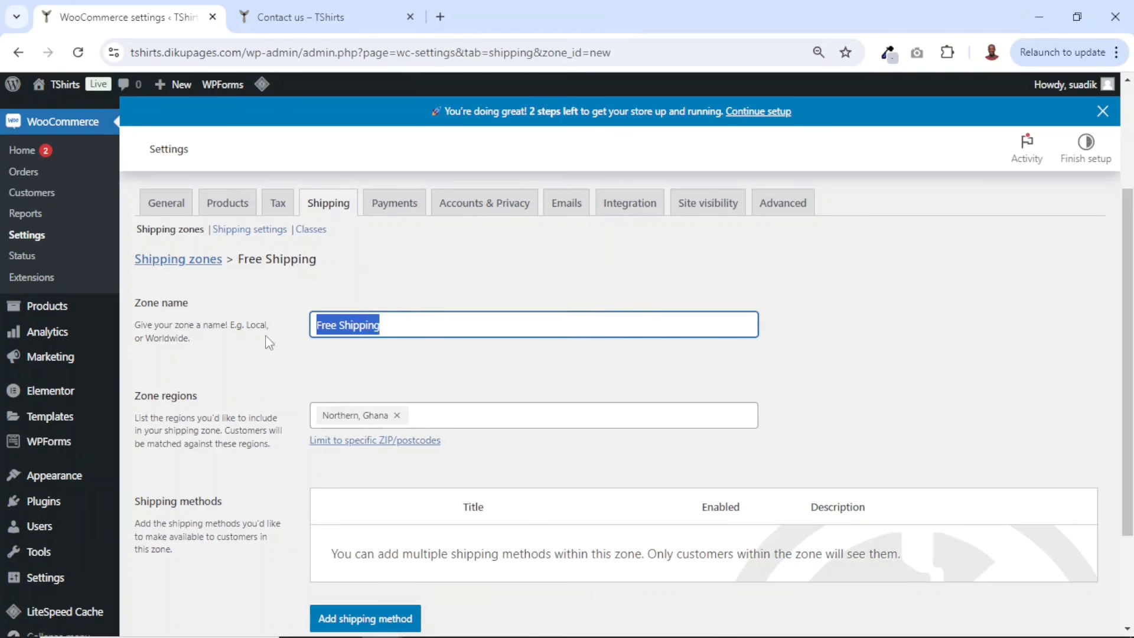
pyautogui.scroll(-2, 462, 384)
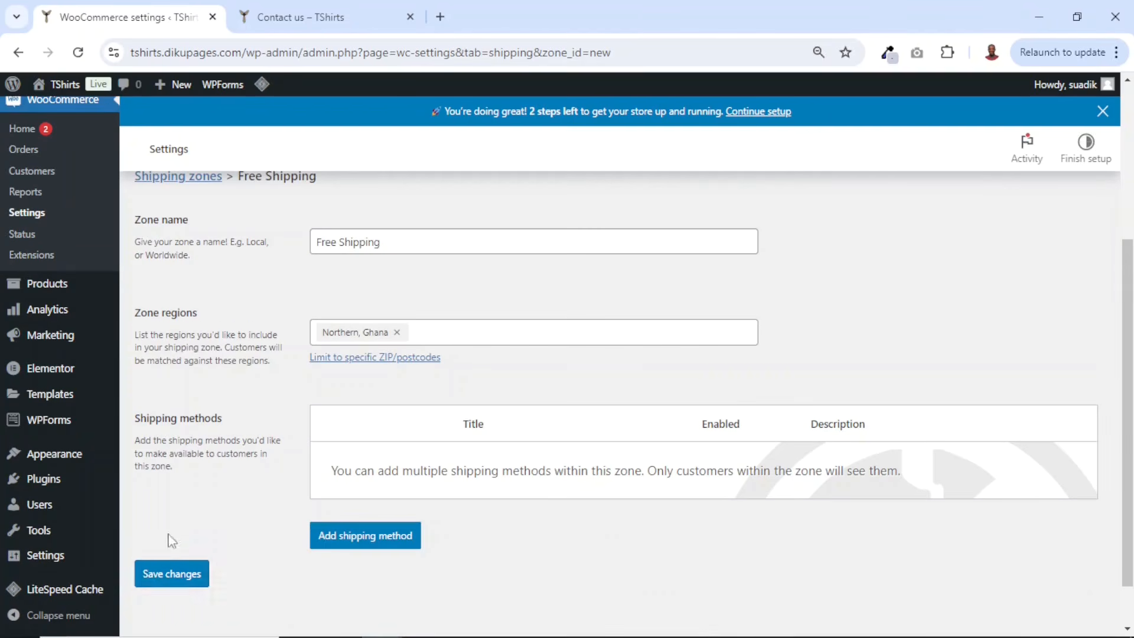
pyautogui.click(155, 578)
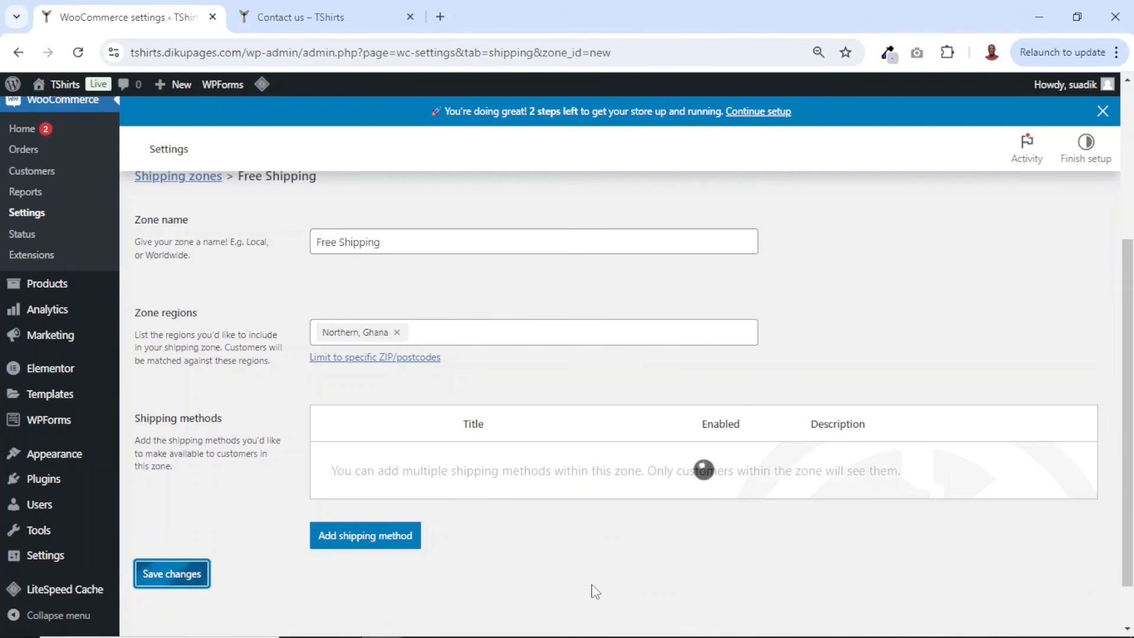
# - Add a Free shipping method to the zone with no requirement and create it
pyautogui.click(356, 541)
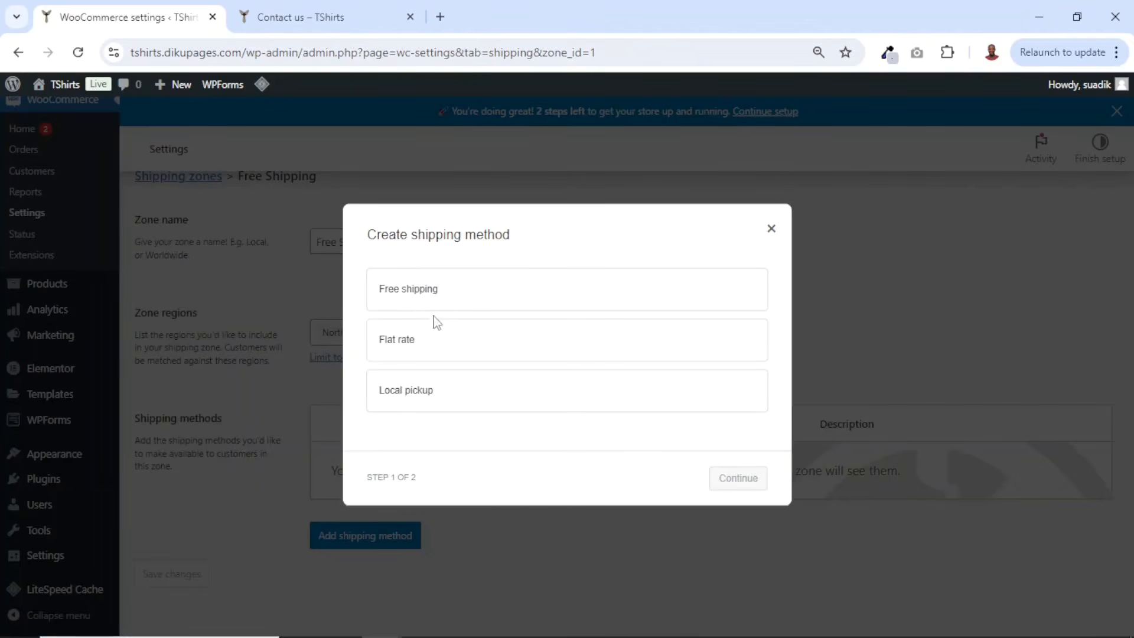
pyautogui.click(419, 288)
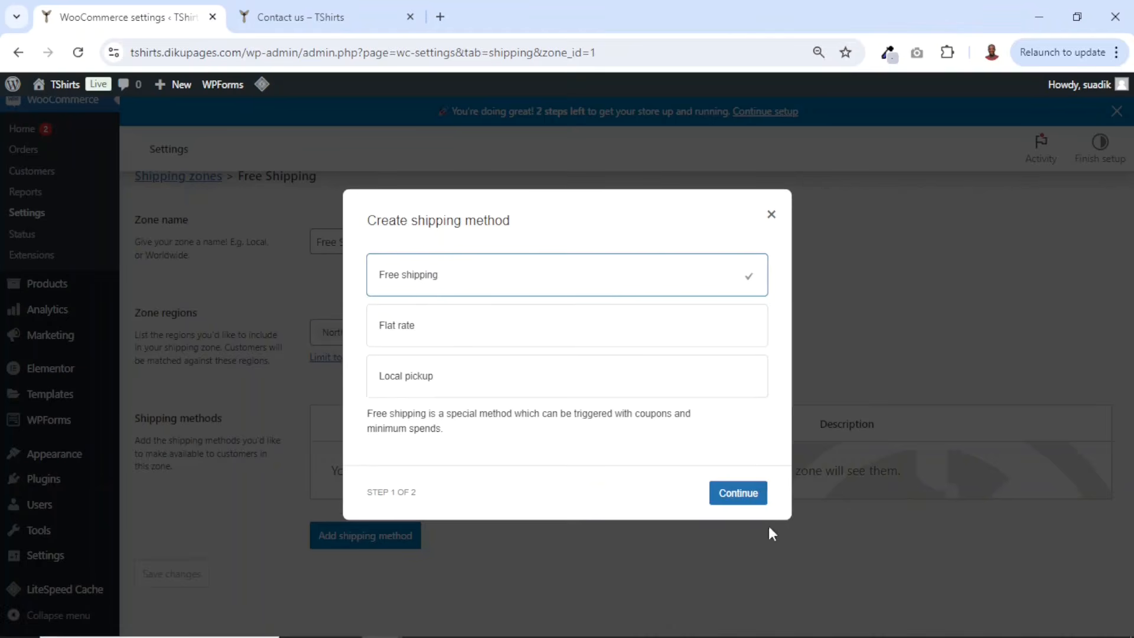
pyautogui.click(738, 493)
pyautogui.click(495, 387)
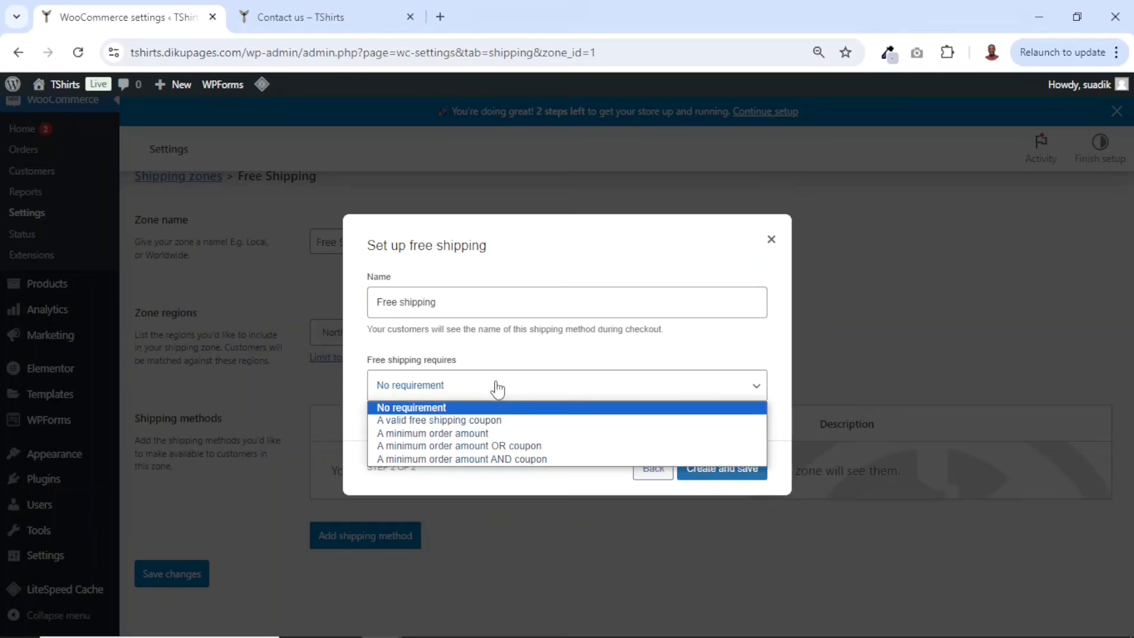
pyautogui.click(496, 390)
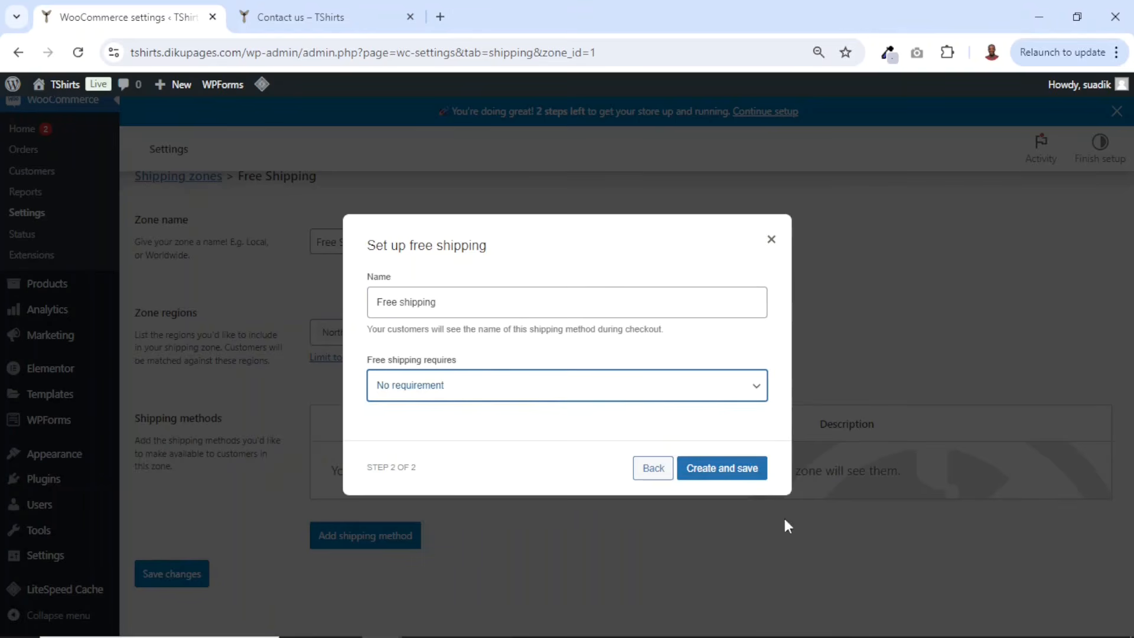
pyautogui.click(729, 471)
# - Return to the shipping zones list and add another zone named Shipping
pyautogui.scroll(1, 688, 540)
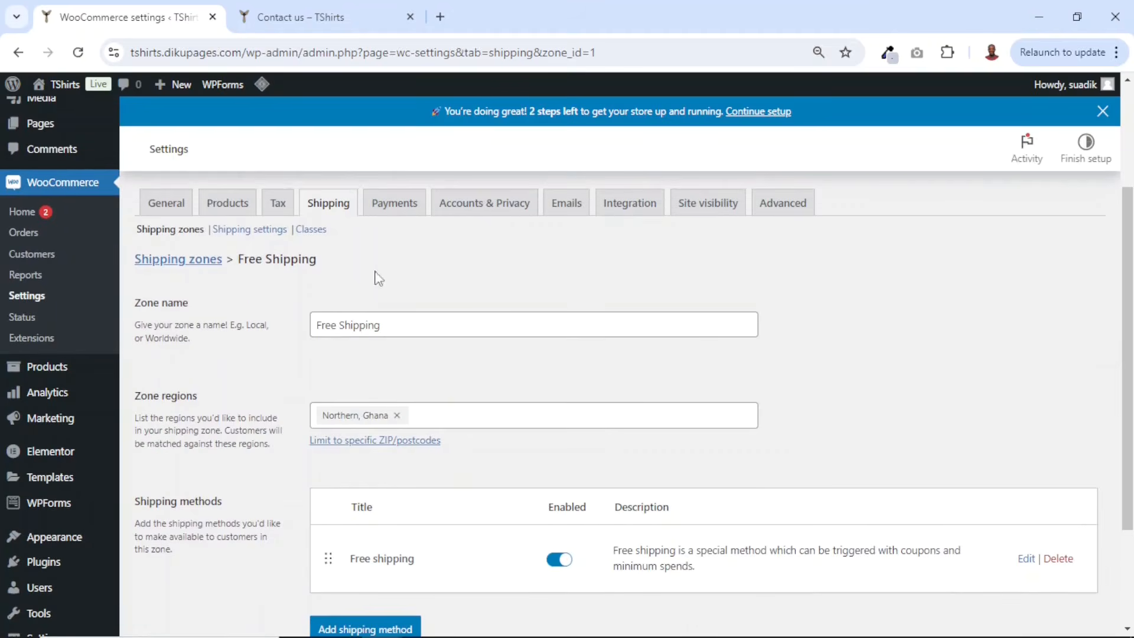
pyautogui.click(178, 263)
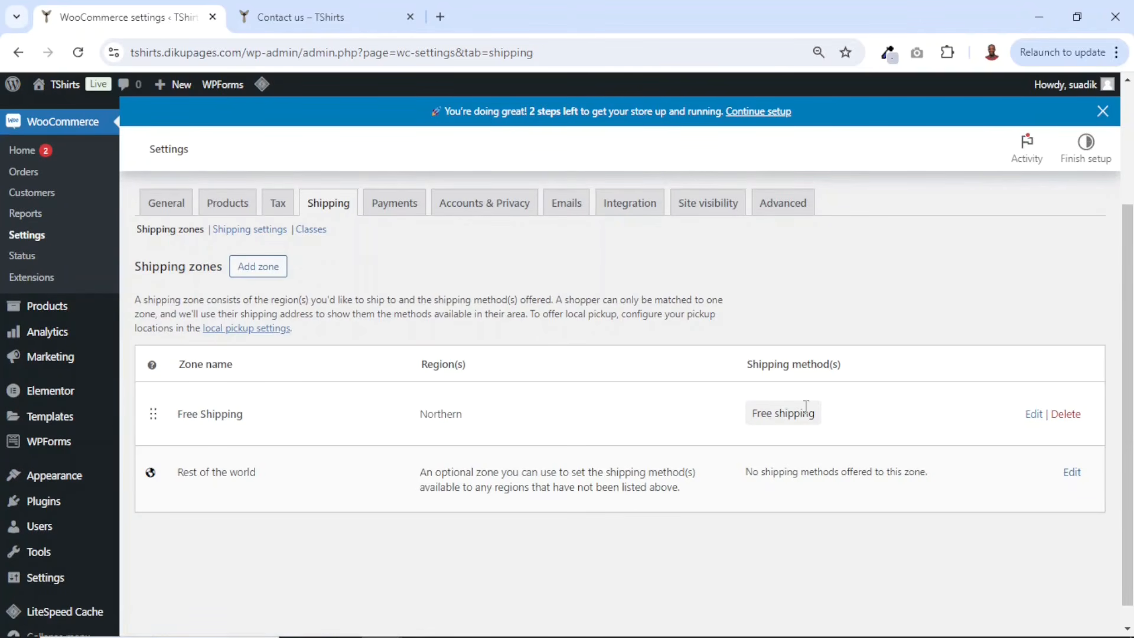
pyautogui.click(267, 267)
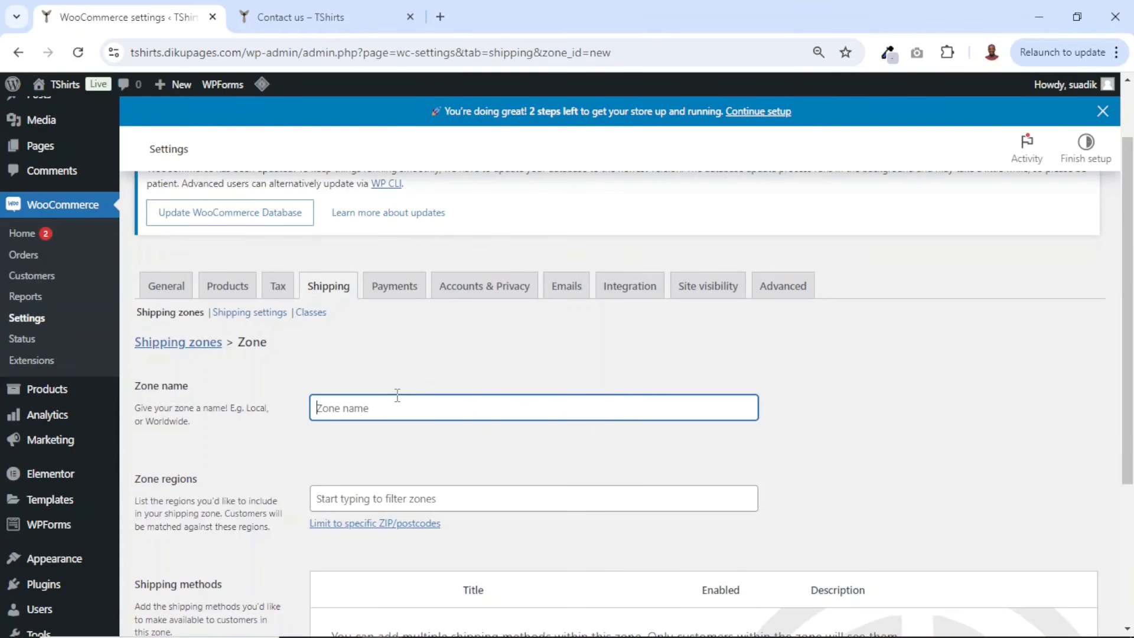
pyautogui.write('Shipping')
# - Set the Shipping zone's region to Ghana and save the zone
pyautogui.scroll(-3, 146, 324)
pyautogui.click(383, 332)
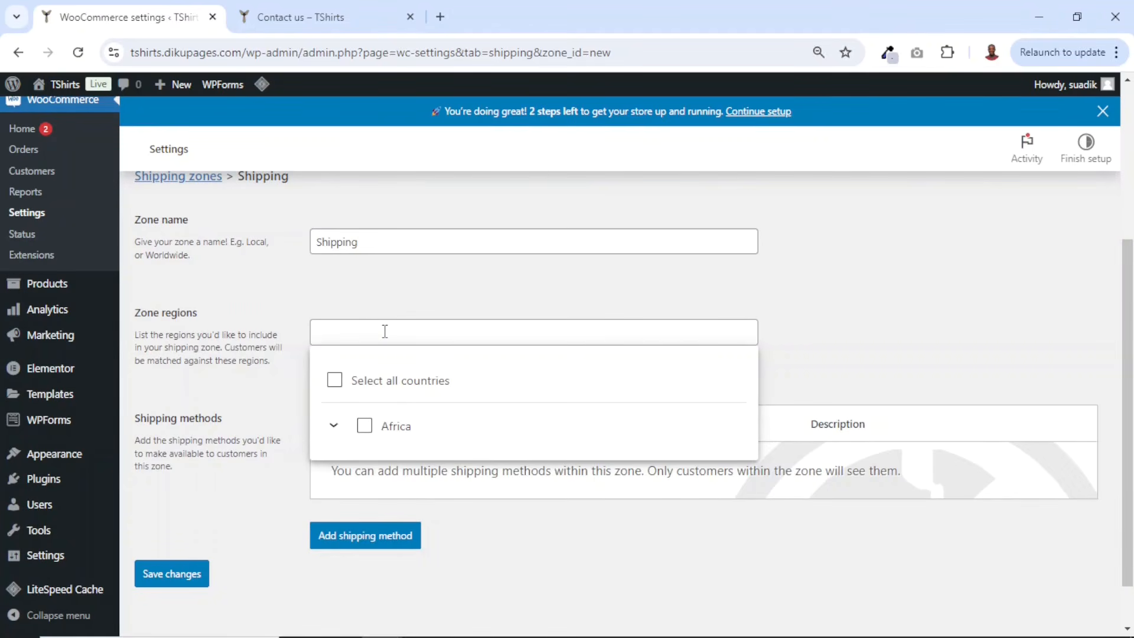
pyautogui.write('ghana')
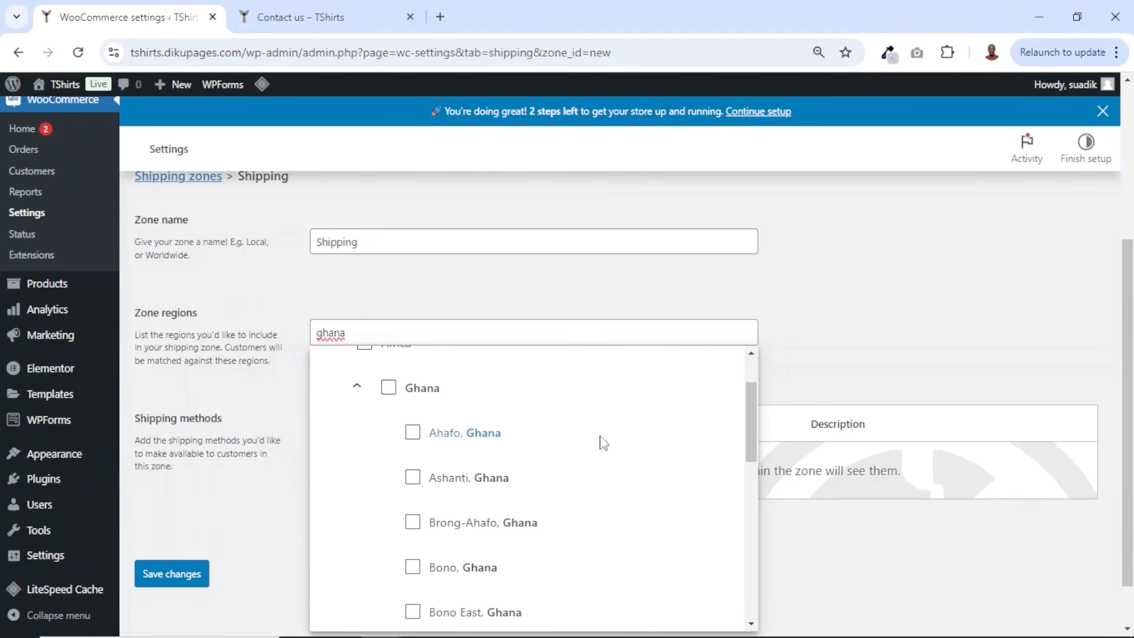
pyautogui.click(389, 388)
pyautogui.click(396, 311)
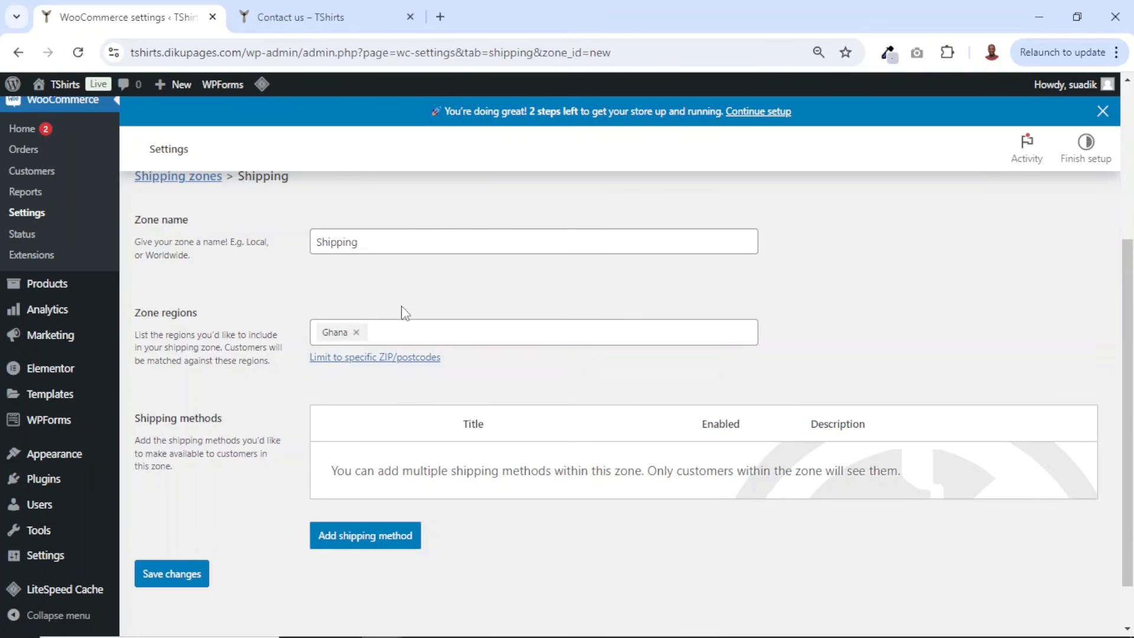
pyautogui.click(169, 576)
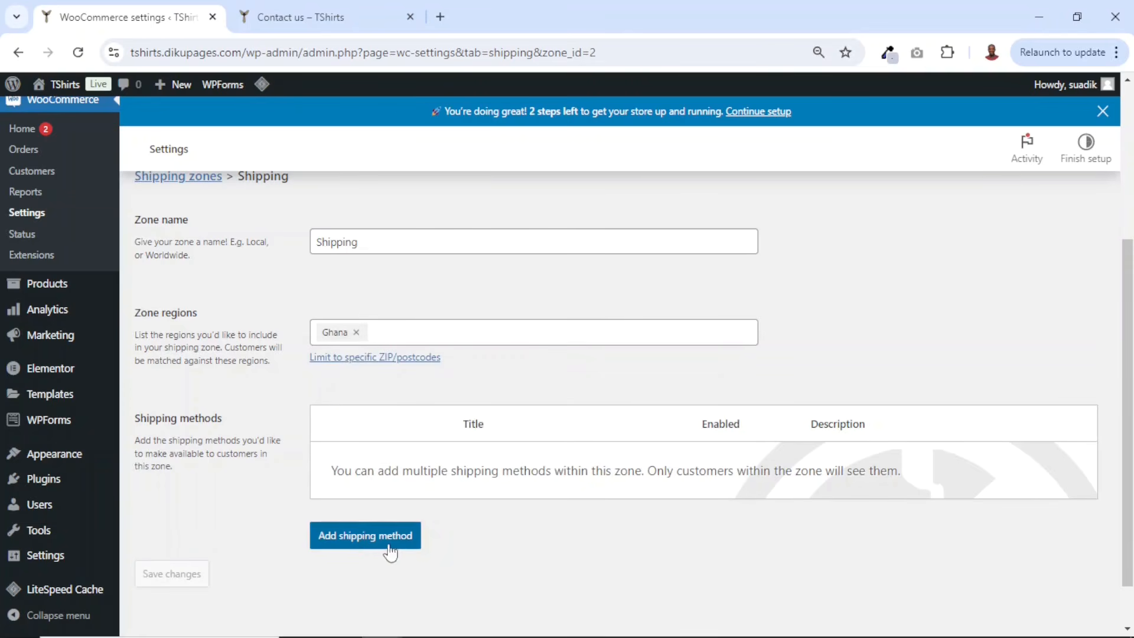
# - Add a Flat rate shipping method with tax status None and a cost of 15
pyautogui.click(363, 541)
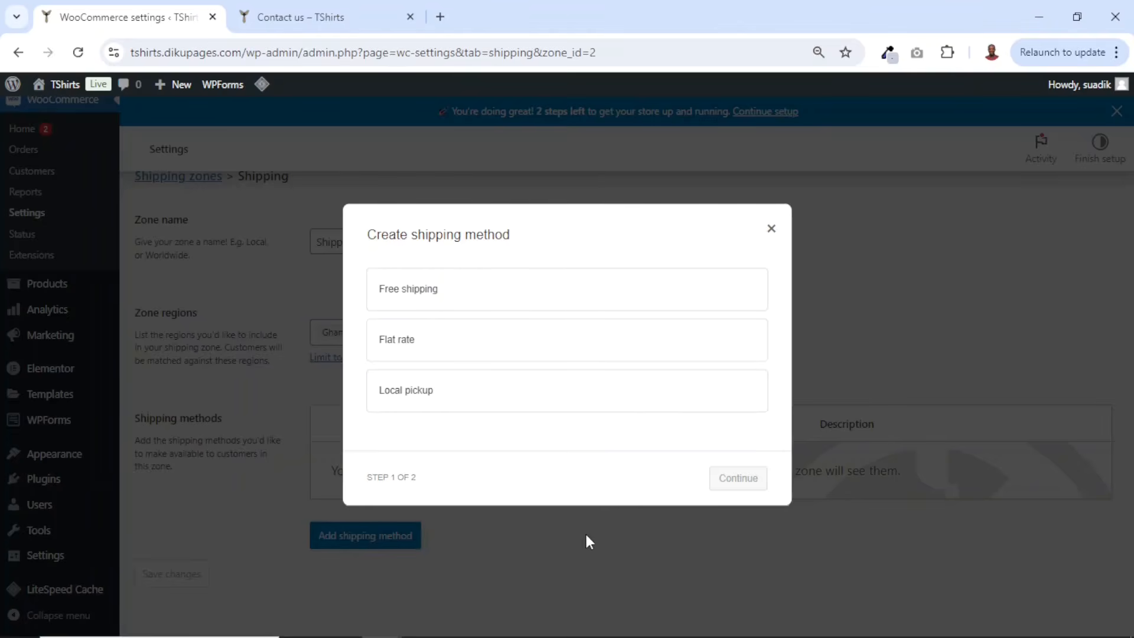
pyautogui.click(408, 347)
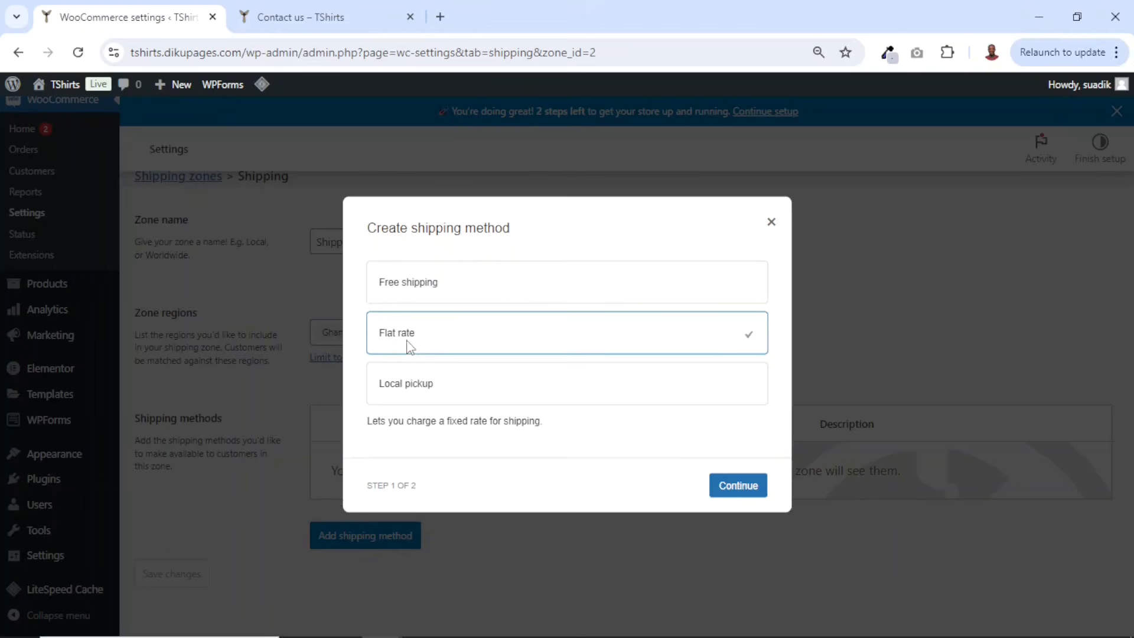
pyautogui.click(737, 488)
pyautogui.click(417, 354)
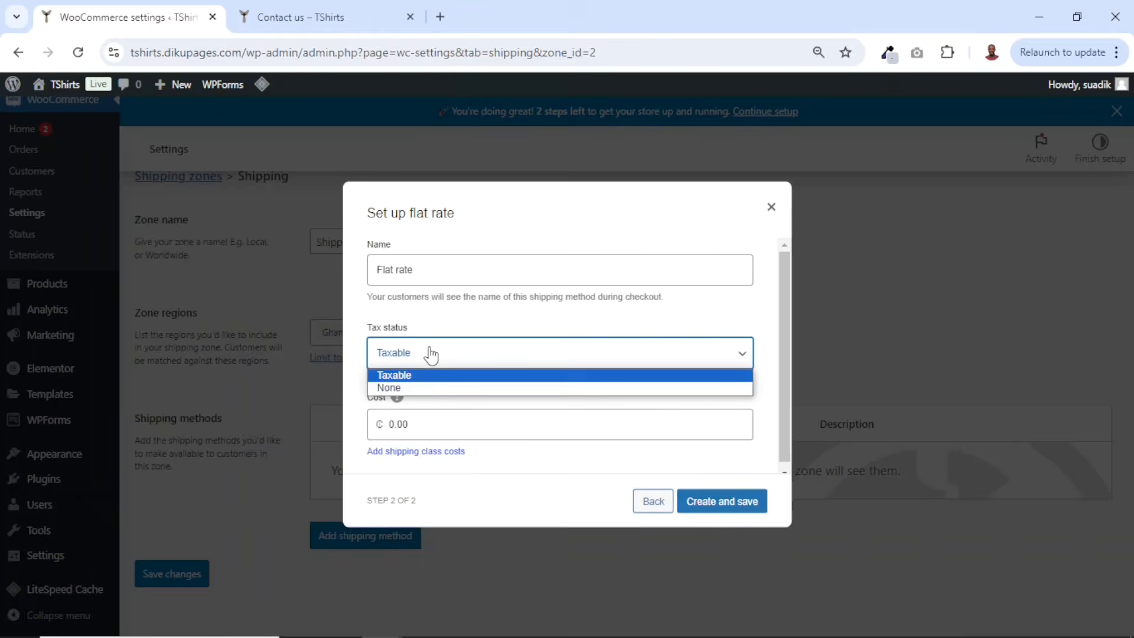
pyautogui.click(423, 395)
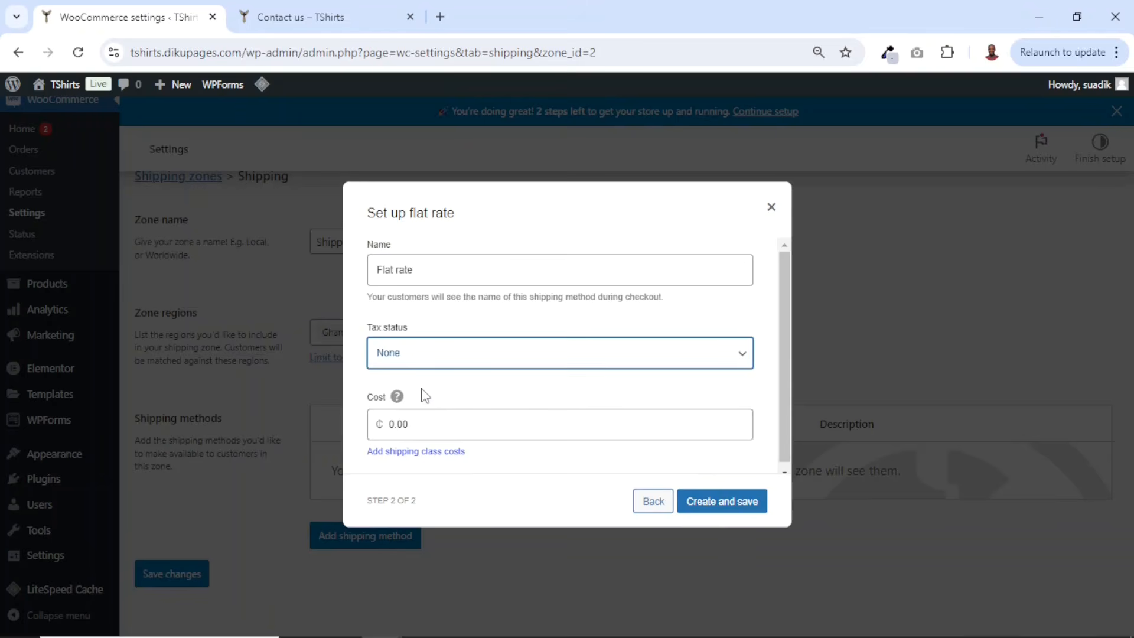
pyautogui.doubleClick(390, 425)
pyautogui.write('15')
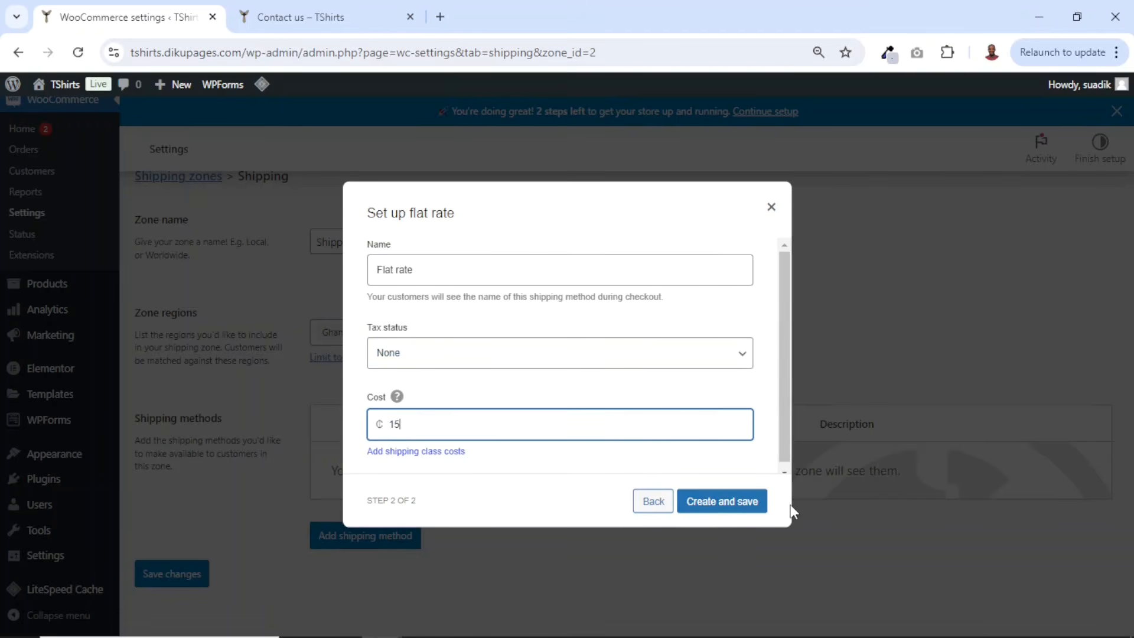
pyautogui.click(724, 502)
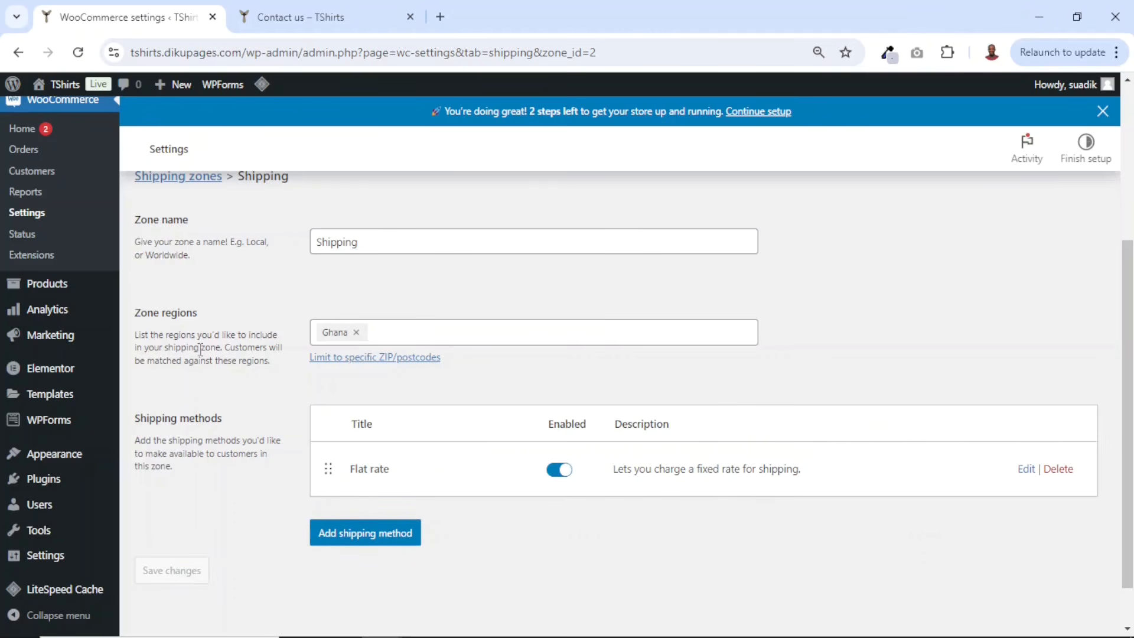
# - Review the shipping zones list and open the Payments settings
pyautogui.scroll(3, 201, 348)
pyautogui.click(178, 259)
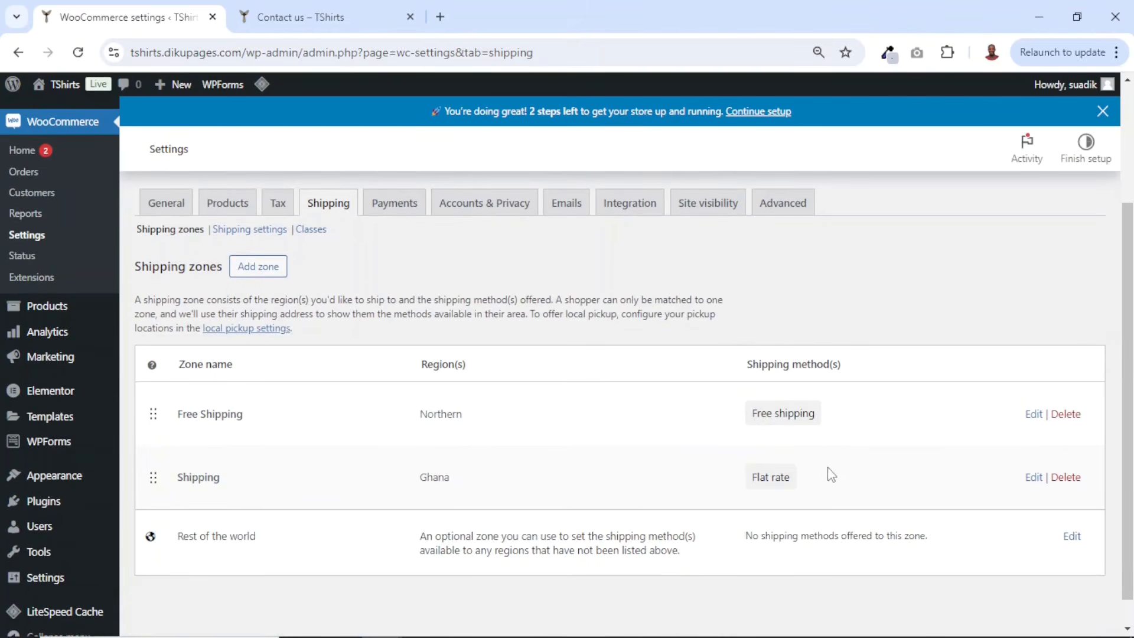
pyautogui.scroll(2, 830, 476)
pyautogui.click(396, 290)
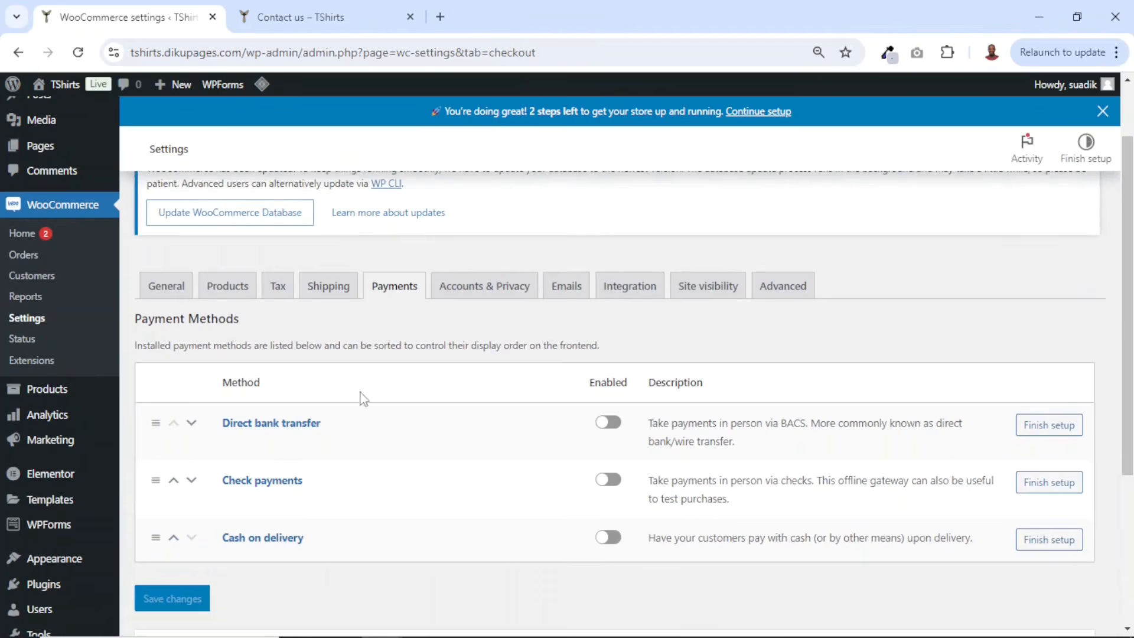
# - Enable the Cash on delivery and Direct bank transfer payment methods
pyautogui.scroll(-1, 423, 474)
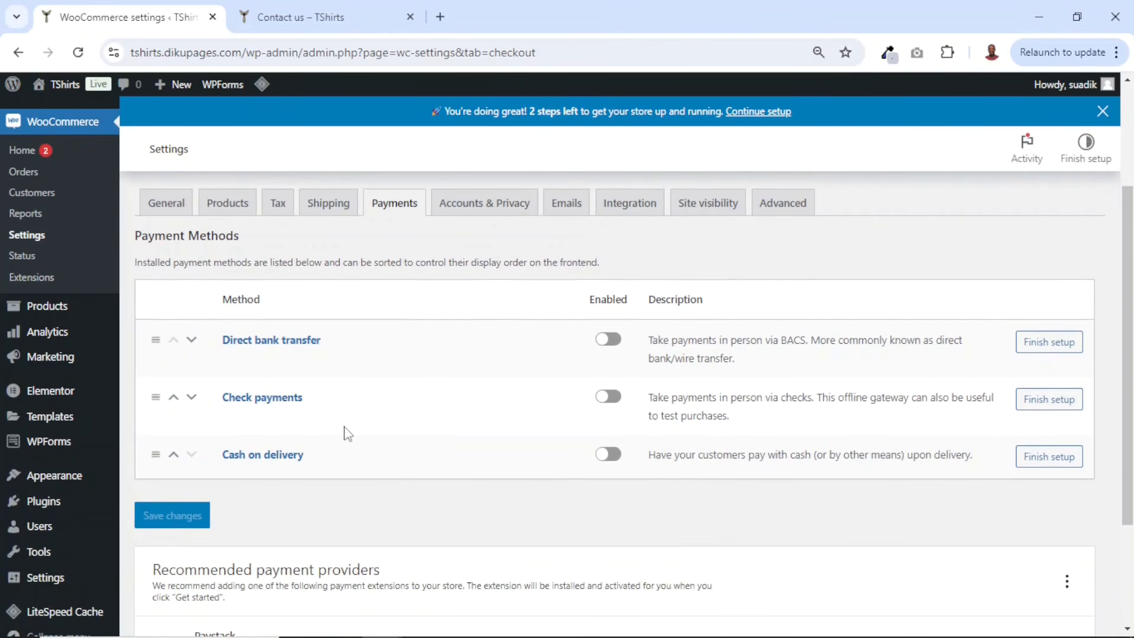
pyautogui.click(610, 456)
pyautogui.scroll(-3, 466, 555)
pyautogui.scroll(5, 466, 555)
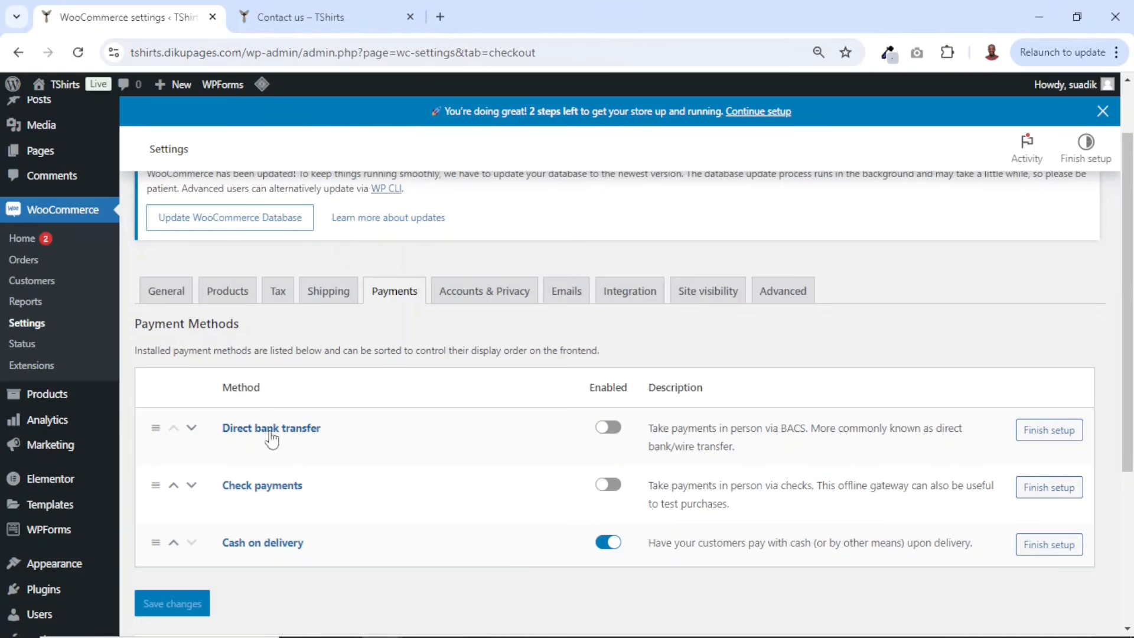
pyautogui.click(608, 428)
# - Open the Cash on delivery setup and review its settings
pyautogui.click(1038, 549)
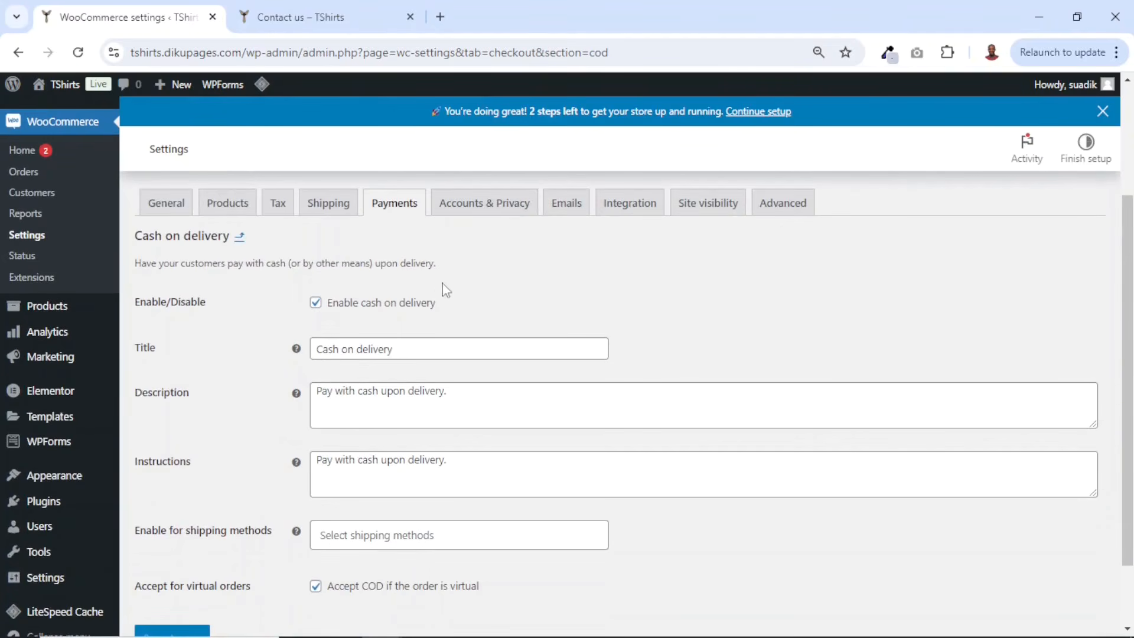
pyautogui.scroll(-1, 440, 478)
pyautogui.scroll(2, 439, 476)
pyautogui.scroll(-1, 414, 449)
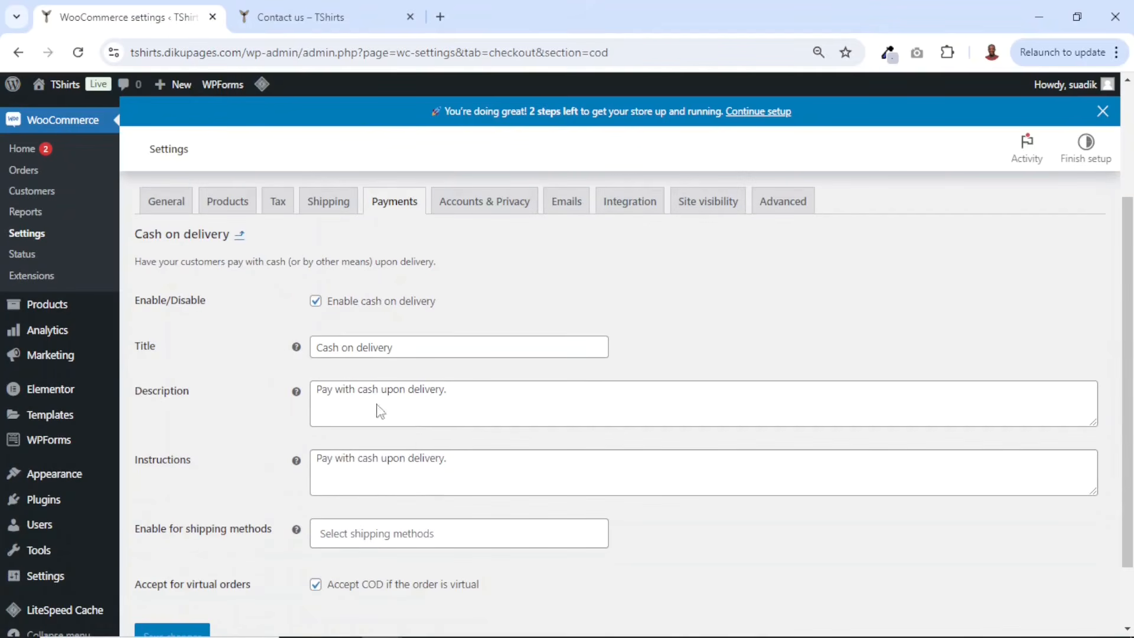
# - Allow customers to create an account during checkout and on the My account page, then save the Accounts & Privacy settings
pyautogui.click(489, 205)
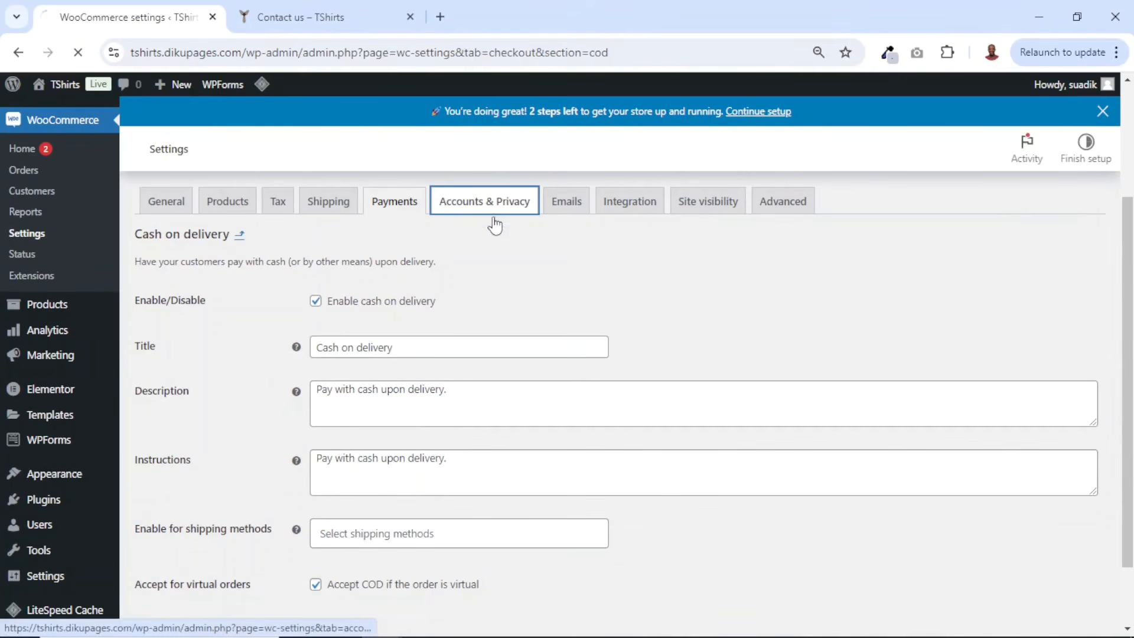
pyautogui.scroll(-1, 701, 366)
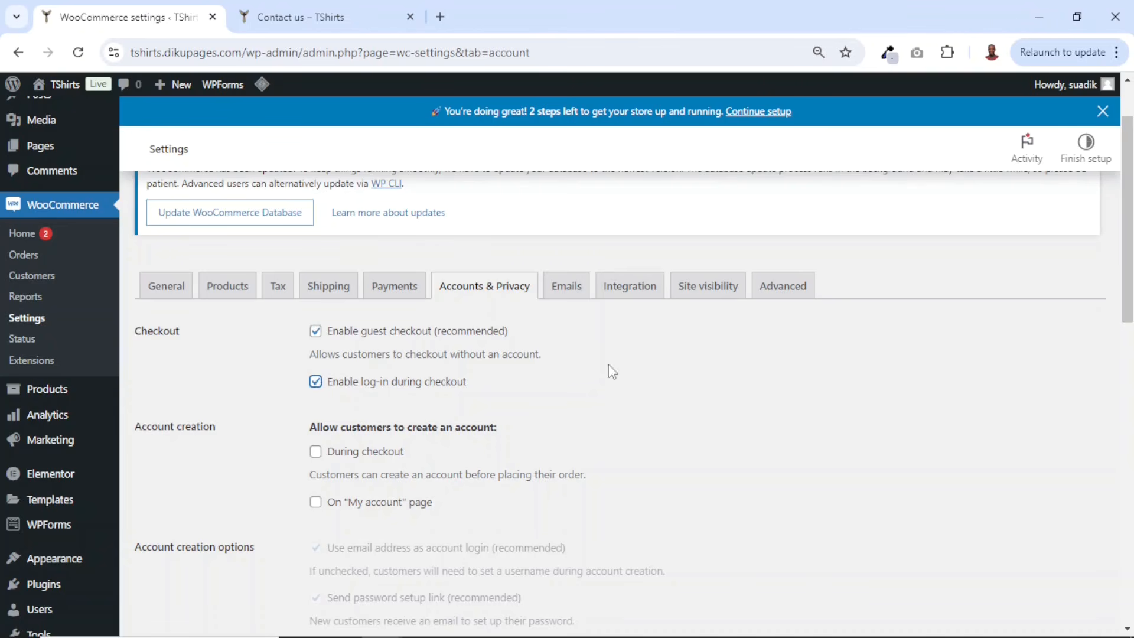
pyautogui.scroll(-1, 605, 398)
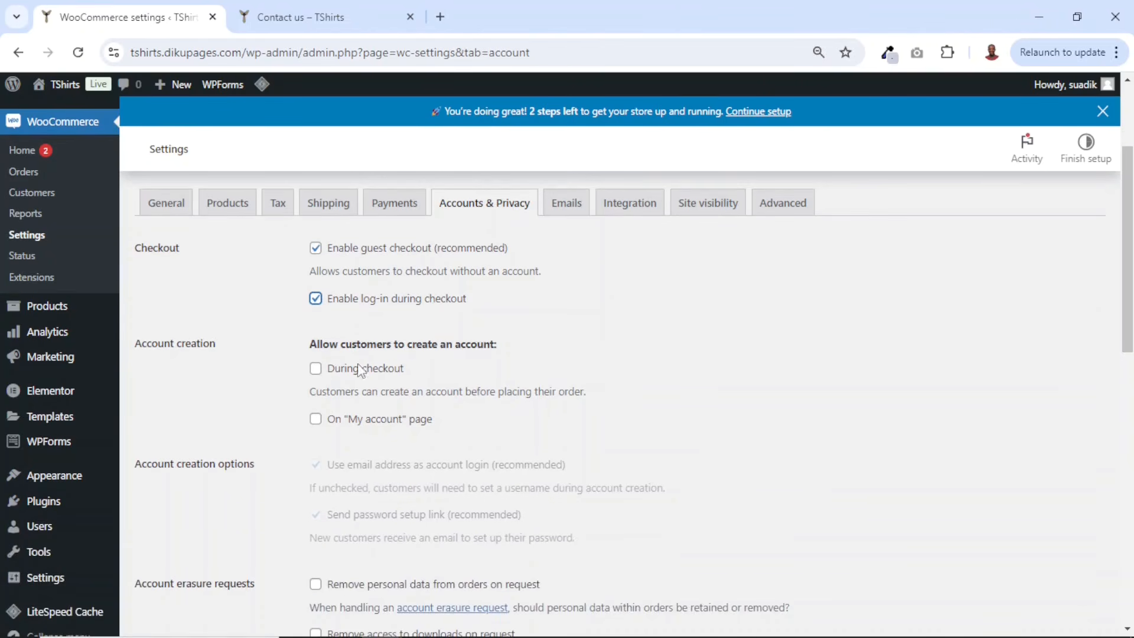
pyautogui.click(315, 369)
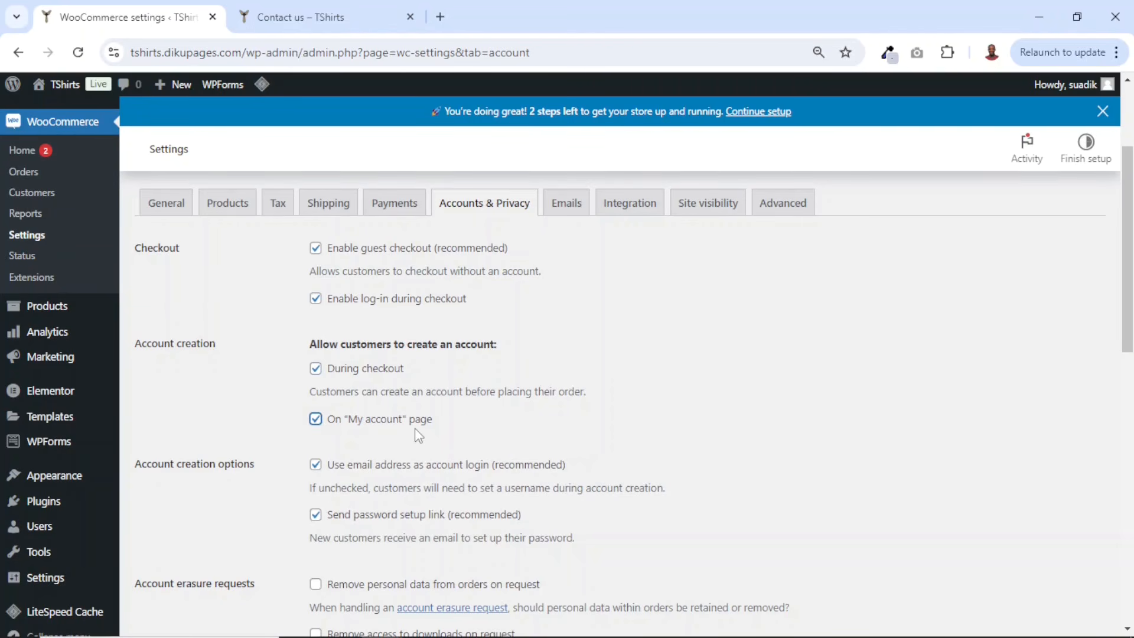
pyautogui.scroll(-2, 418, 435)
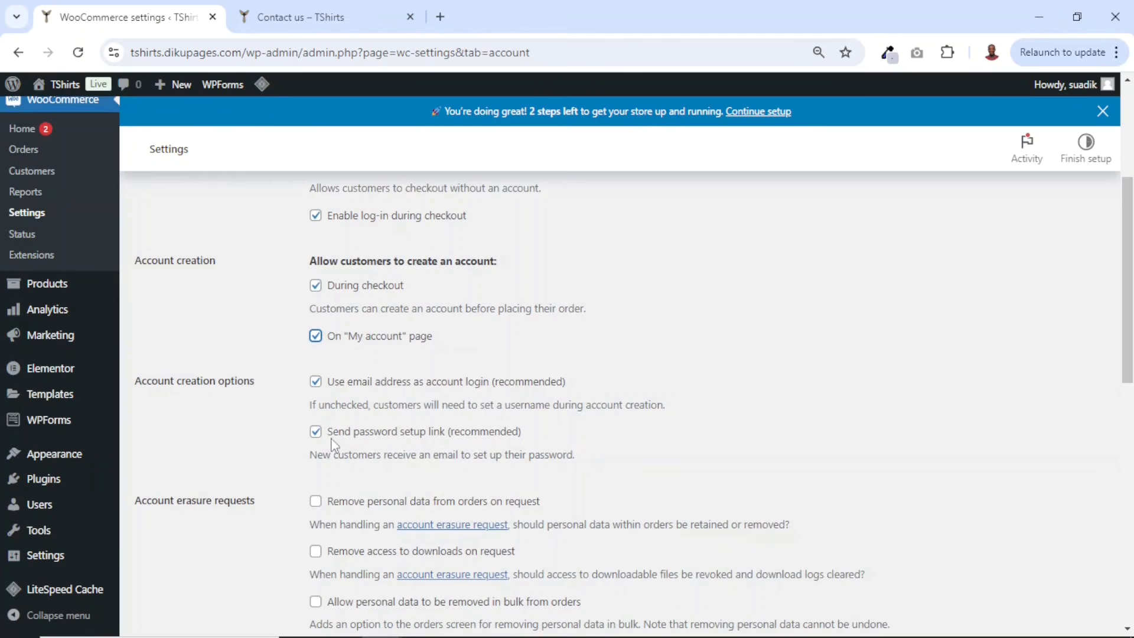
pyautogui.click(316, 432)
pyautogui.scroll(-10, 440, 447)
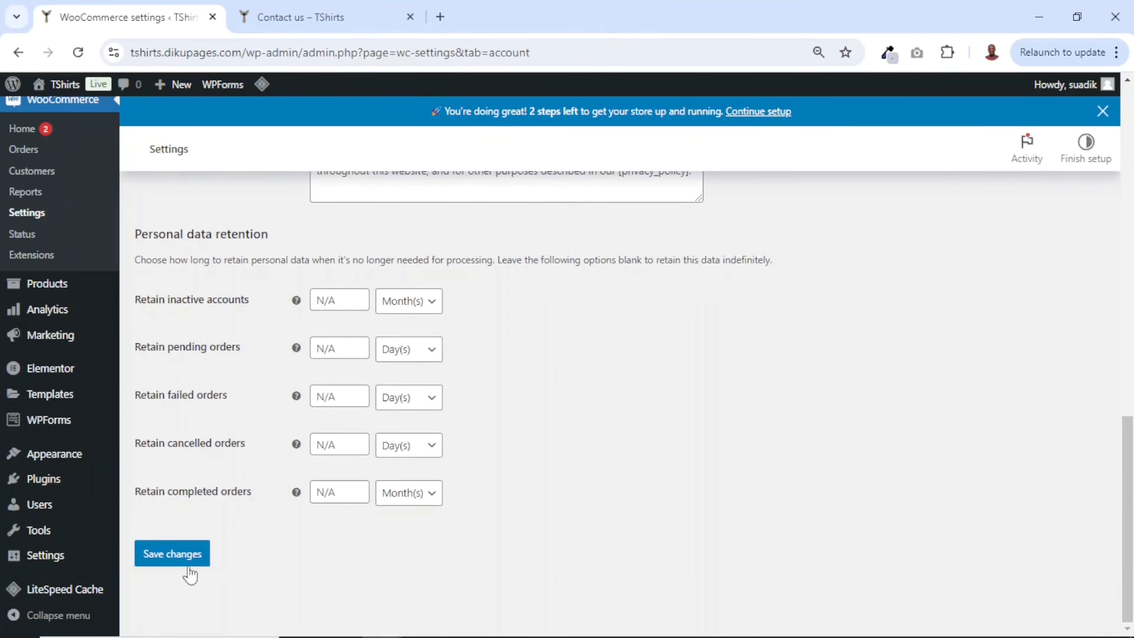
pyautogui.click(178, 559)
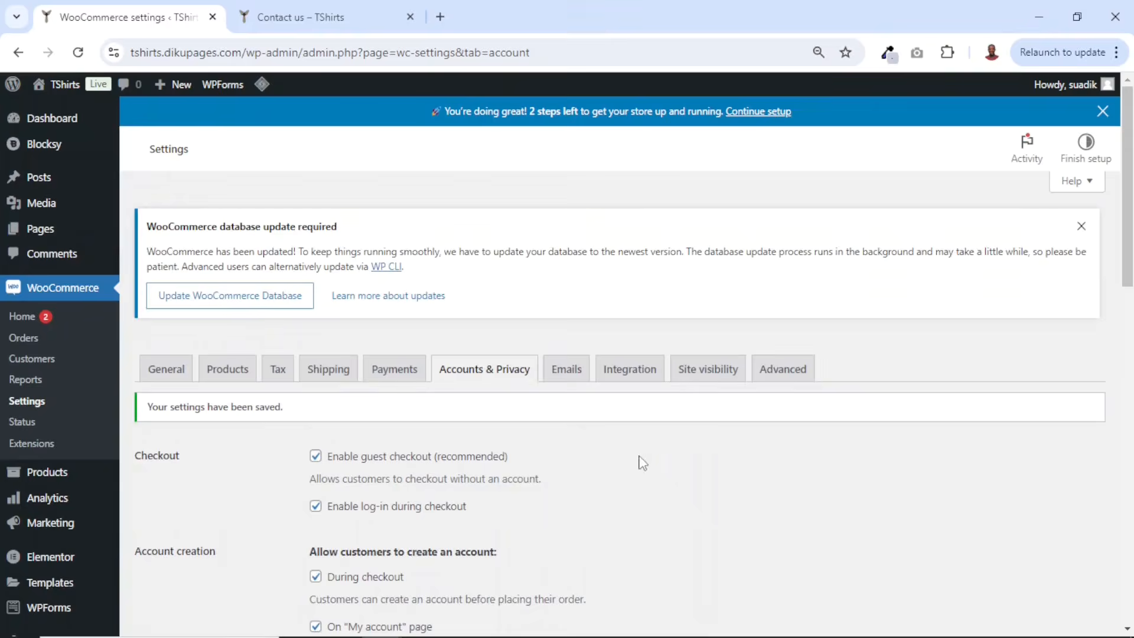
# - Set the email sender "From" name to Y-Men's in the Emails settings
pyautogui.click(568, 376)
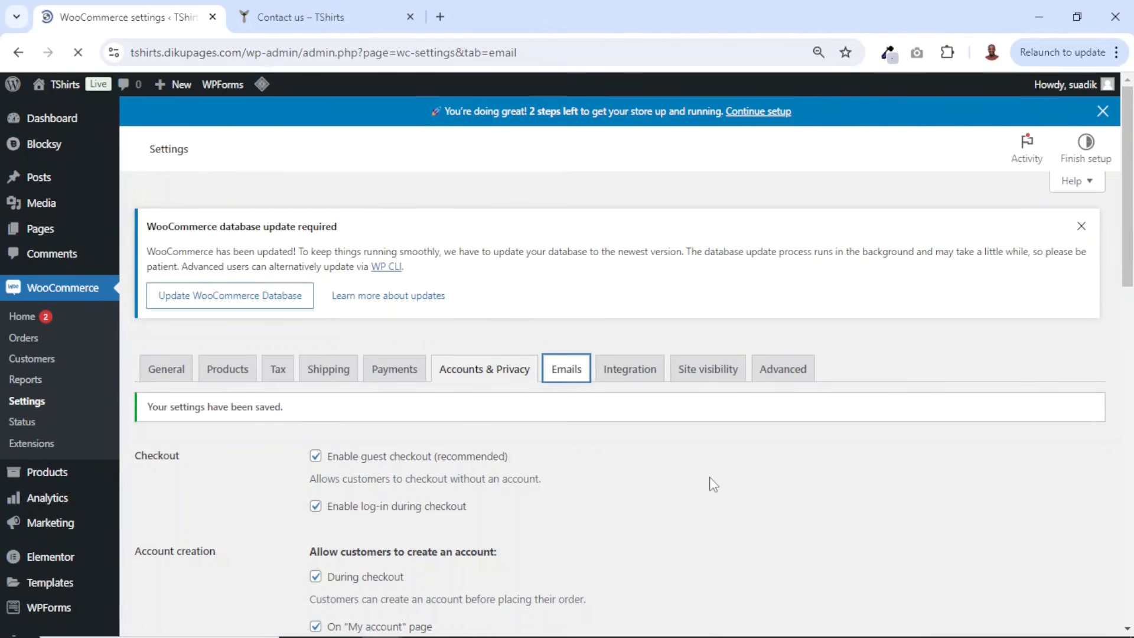
pyautogui.scroll(-10, 711, 496)
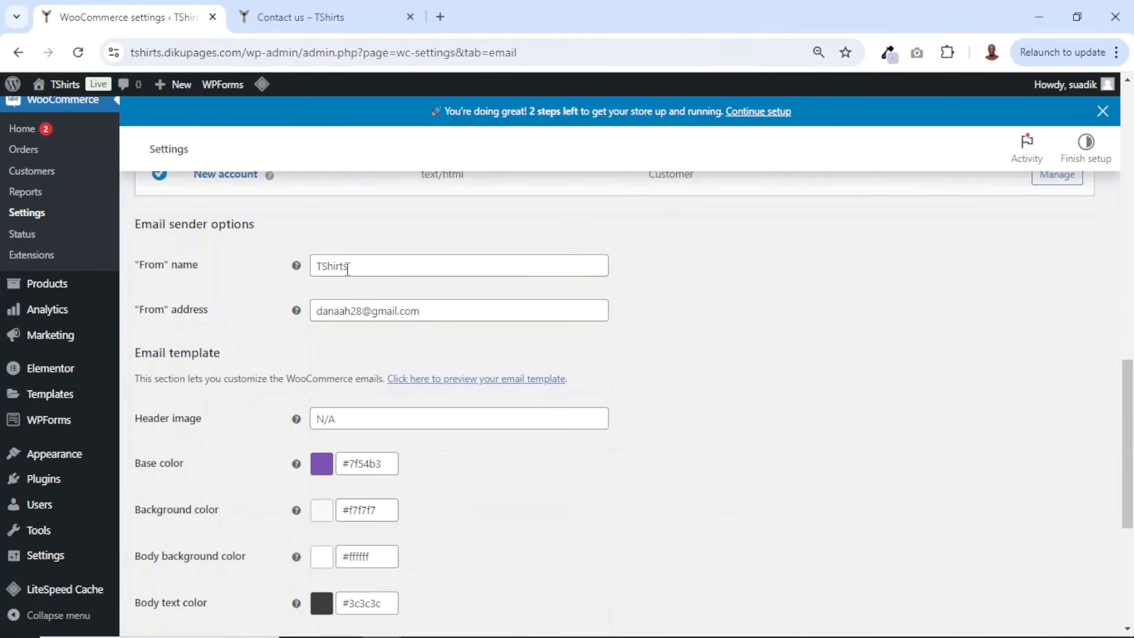
pyautogui.moveTo(377, 264); pyautogui.dragTo(300, 265)
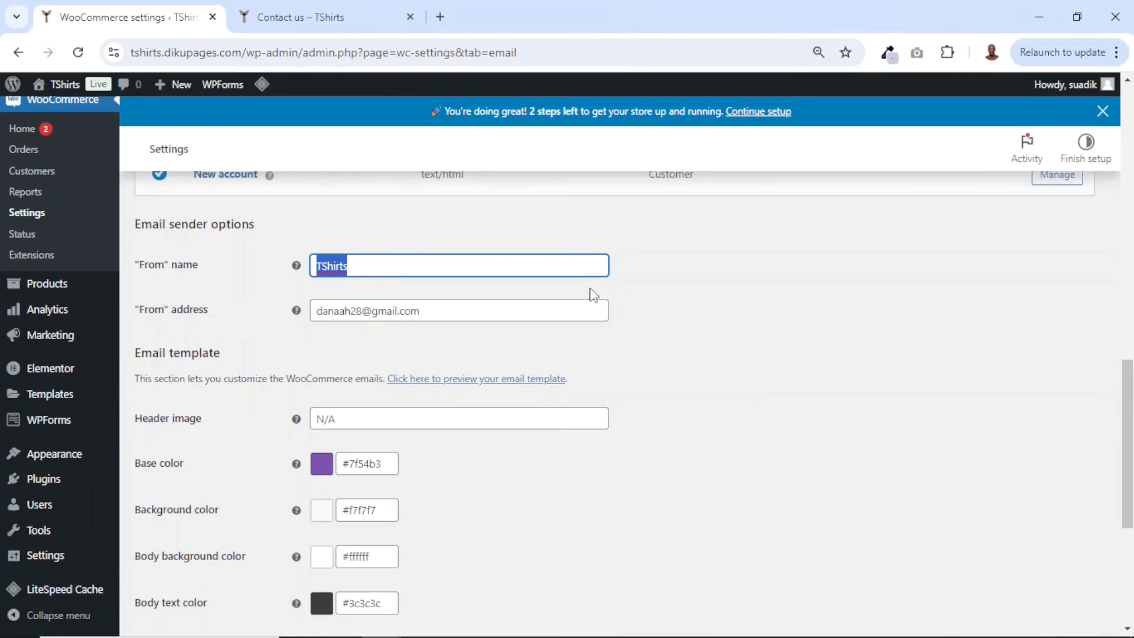
pyautogui.write("Y-Men's")
pyautogui.moveTo(478, 307); pyautogui.dragTo(287, 313)
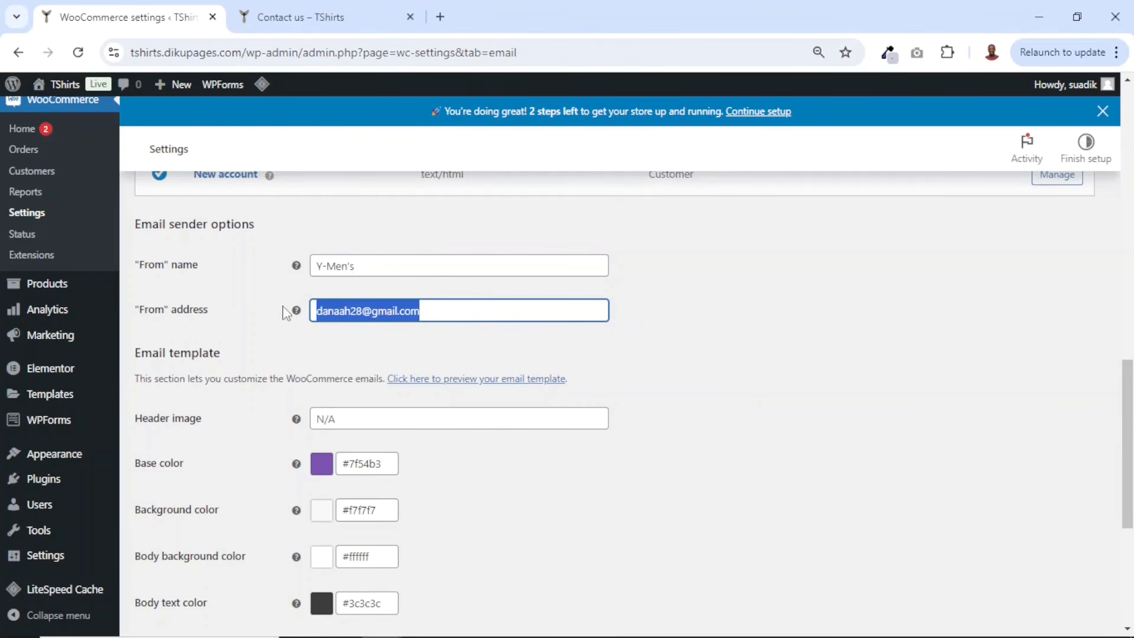
pyautogui.scroll(-1, 299, 329)
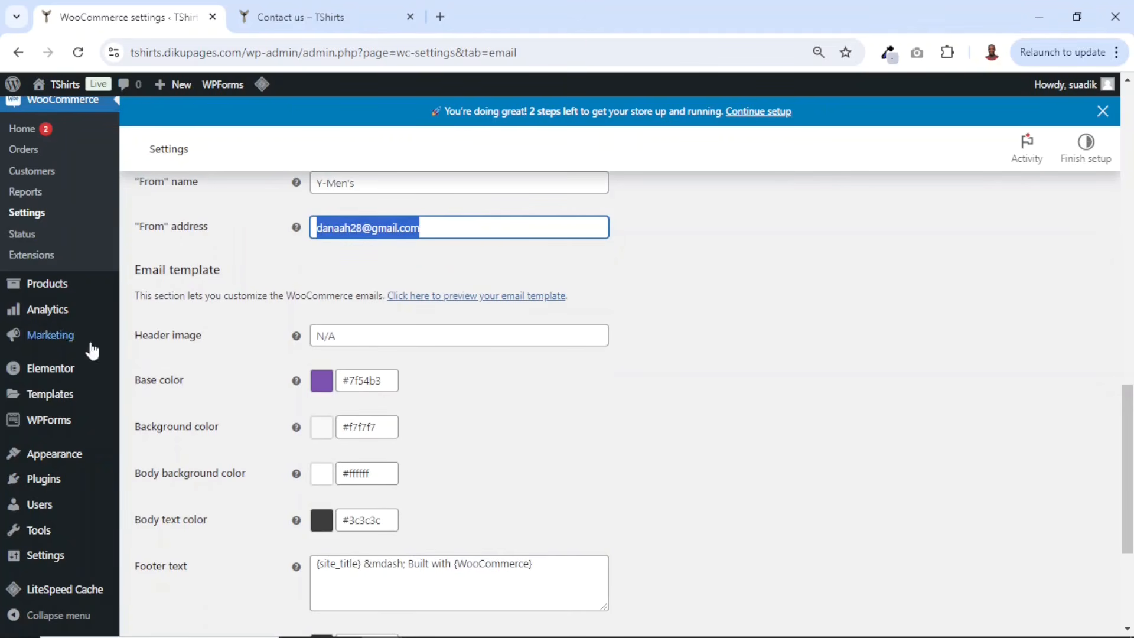
pyautogui.scroll(2, 74, 319)
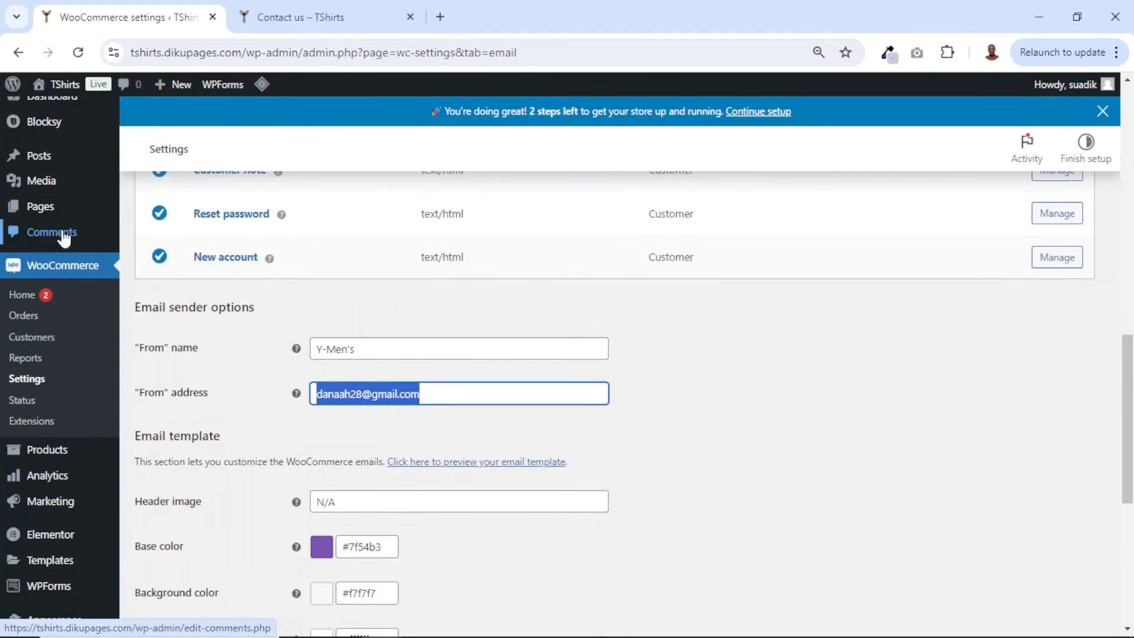
# - Open the Media Library in a new tab and copy the logo-black image's file URL
pyautogui.rightClick(45, 192)
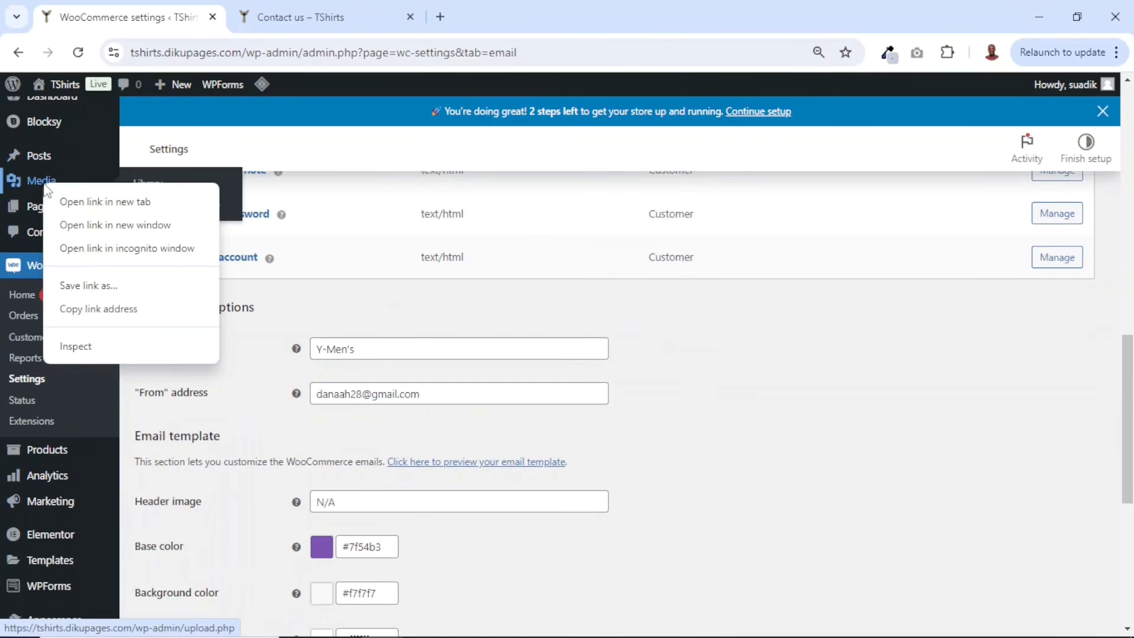
pyautogui.click(68, 203)
pyautogui.click(282, 16)
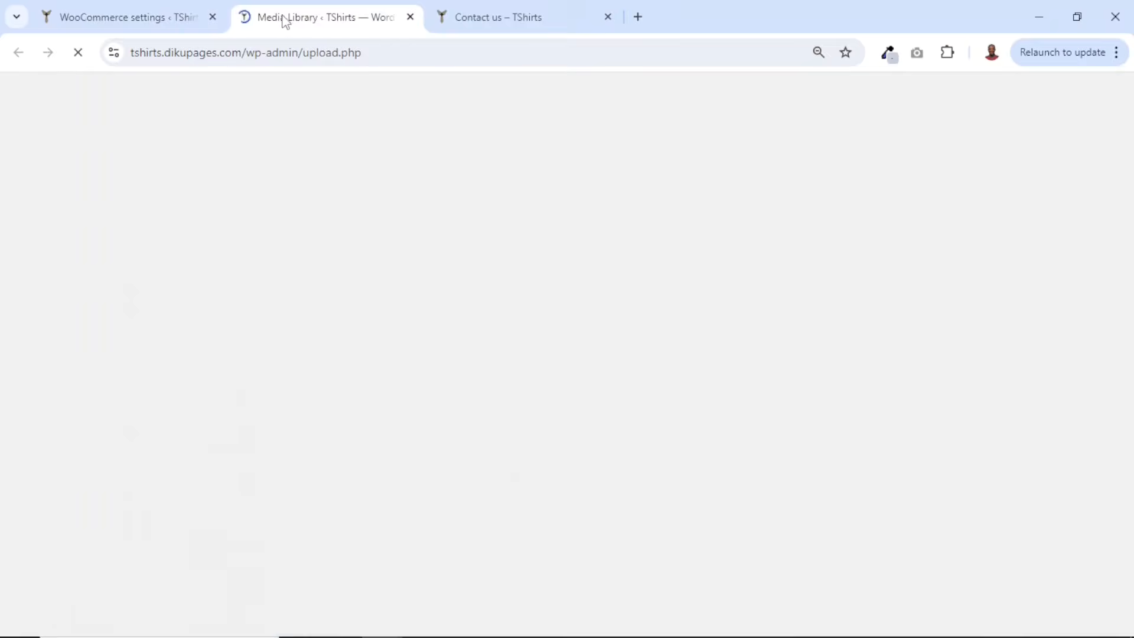
pyautogui.click(613, 402)
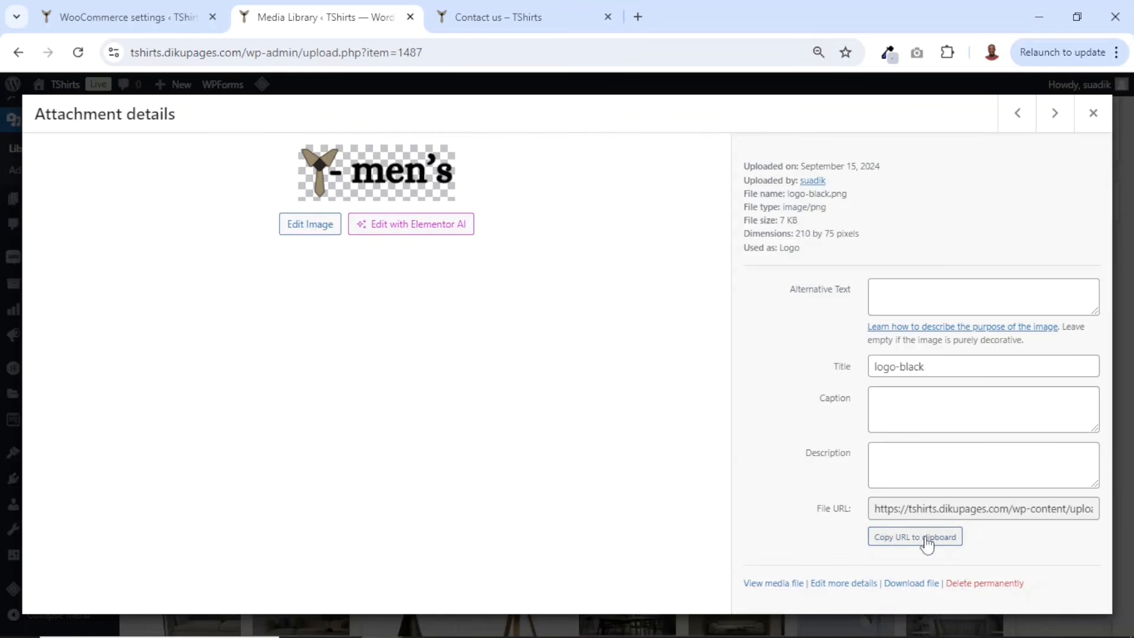
pyautogui.click(900, 547)
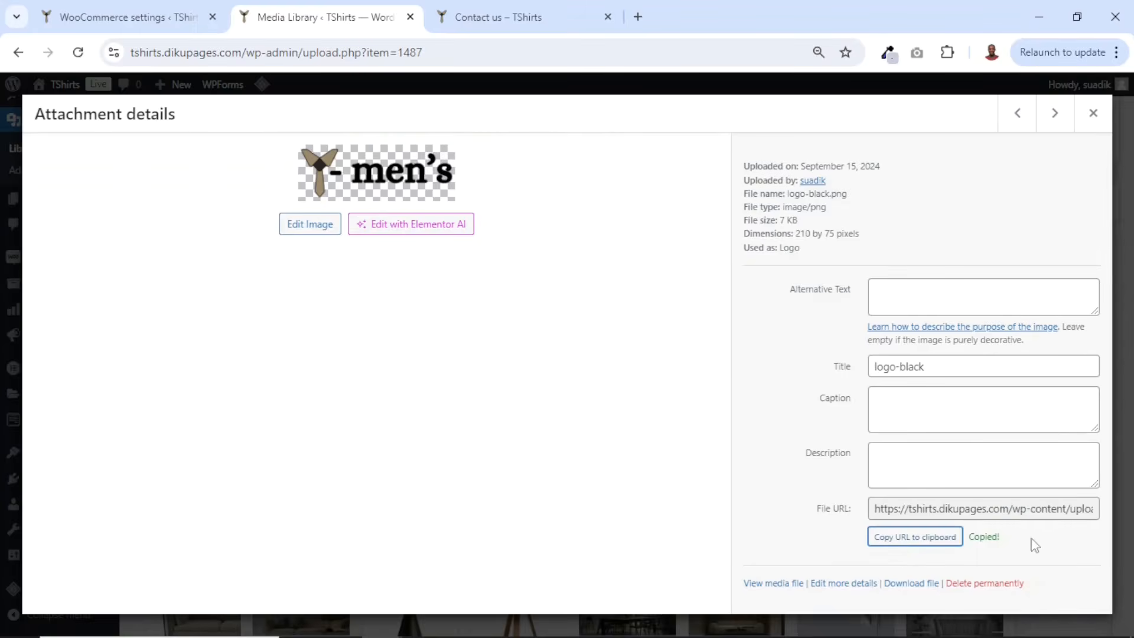
# - Paste the logo image URL into the email template's Header image field
pyautogui.click(410, 17)
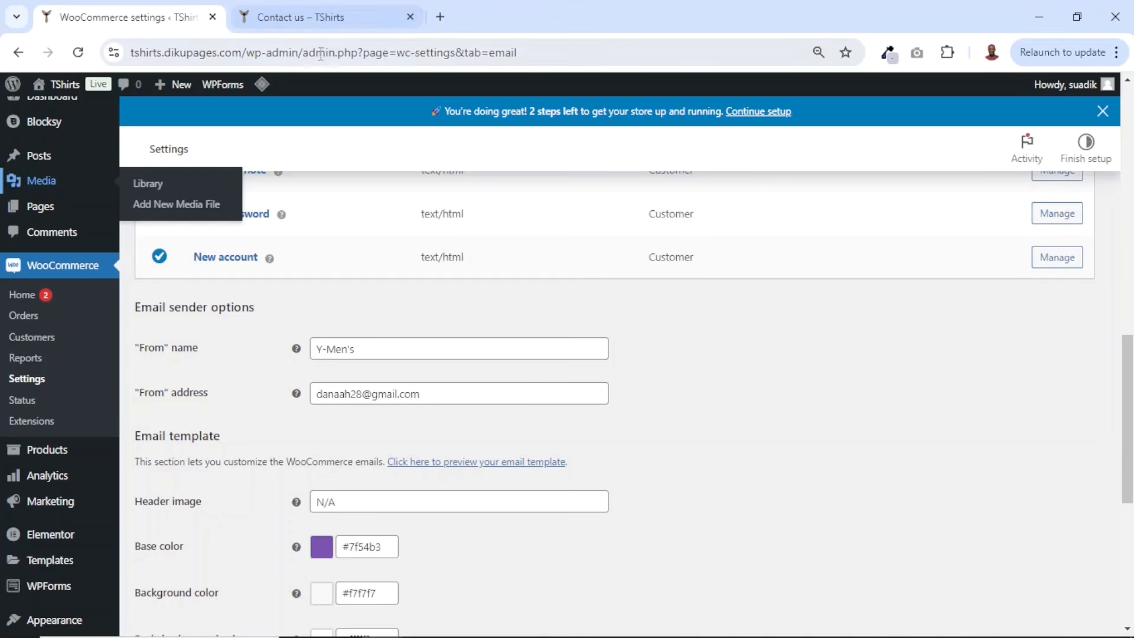
pyautogui.scroll(-2, 390, 551)
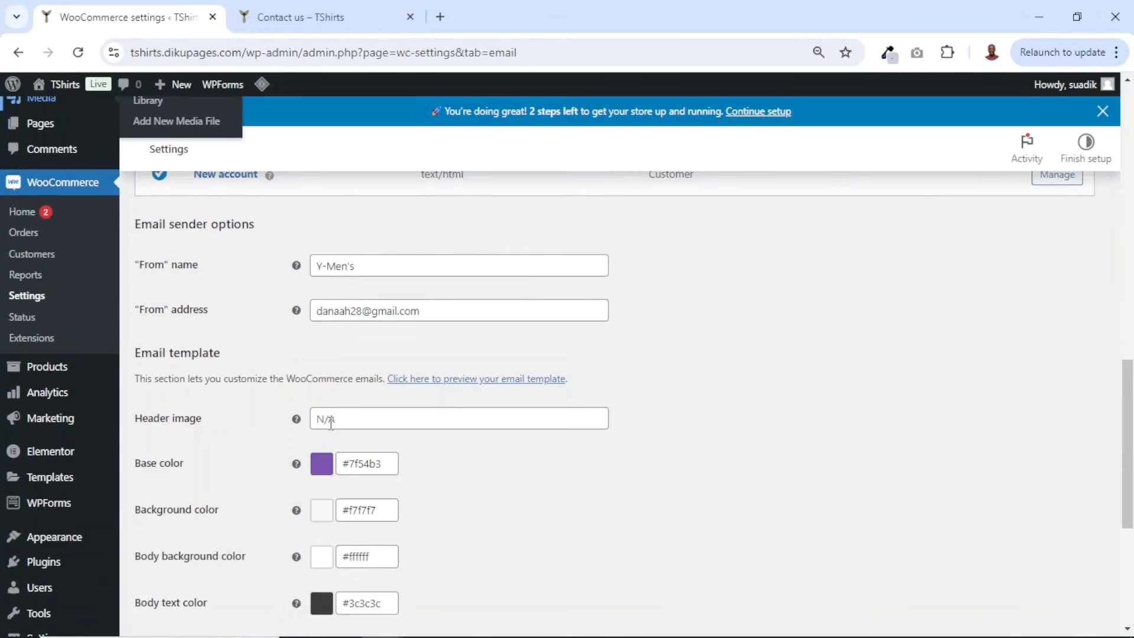
pyautogui.rightClick(331, 422)
pyautogui.click(378, 248)
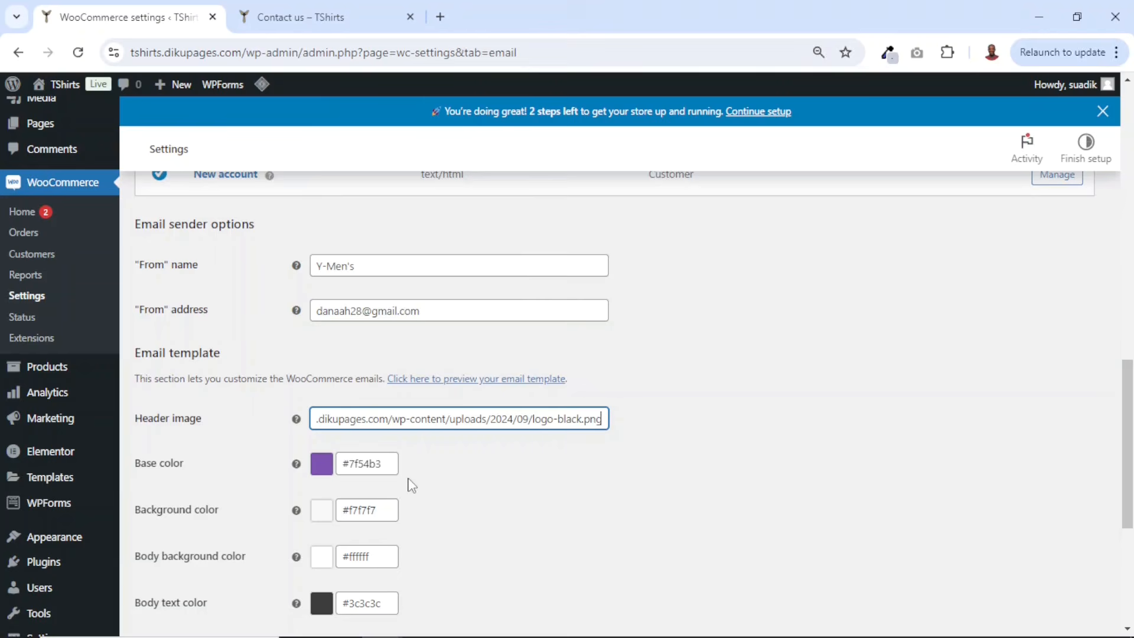
# - Copy the hex code #7f715c of Color 2 from the Blocksy Customizer's global color palette
pyautogui.scroll(-1, 437, 483)
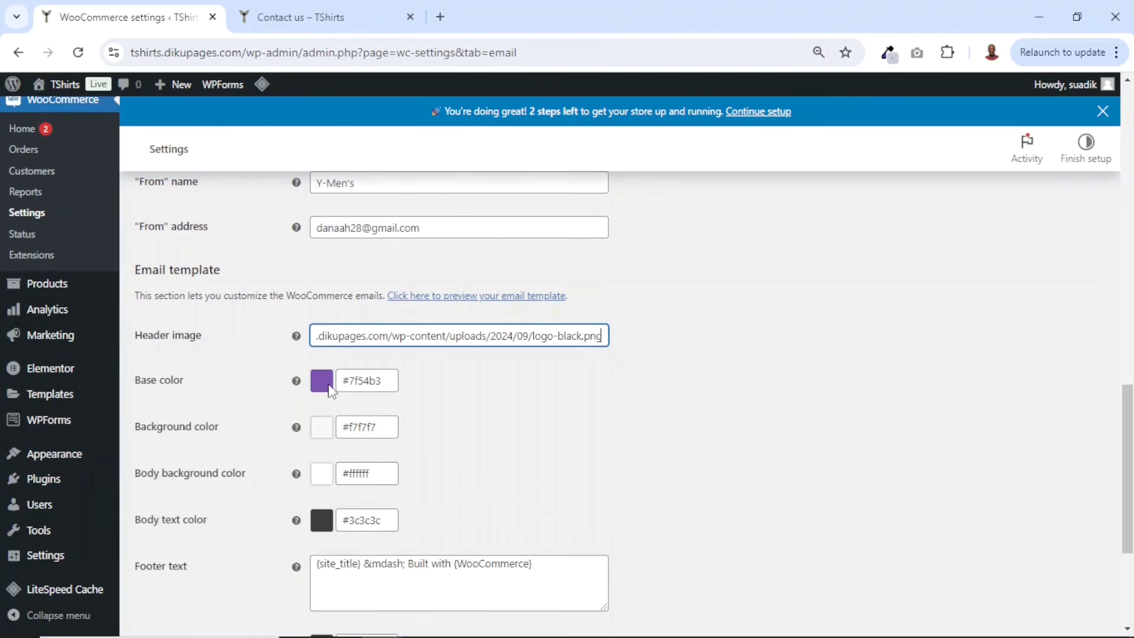
pyautogui.click(310, 18)
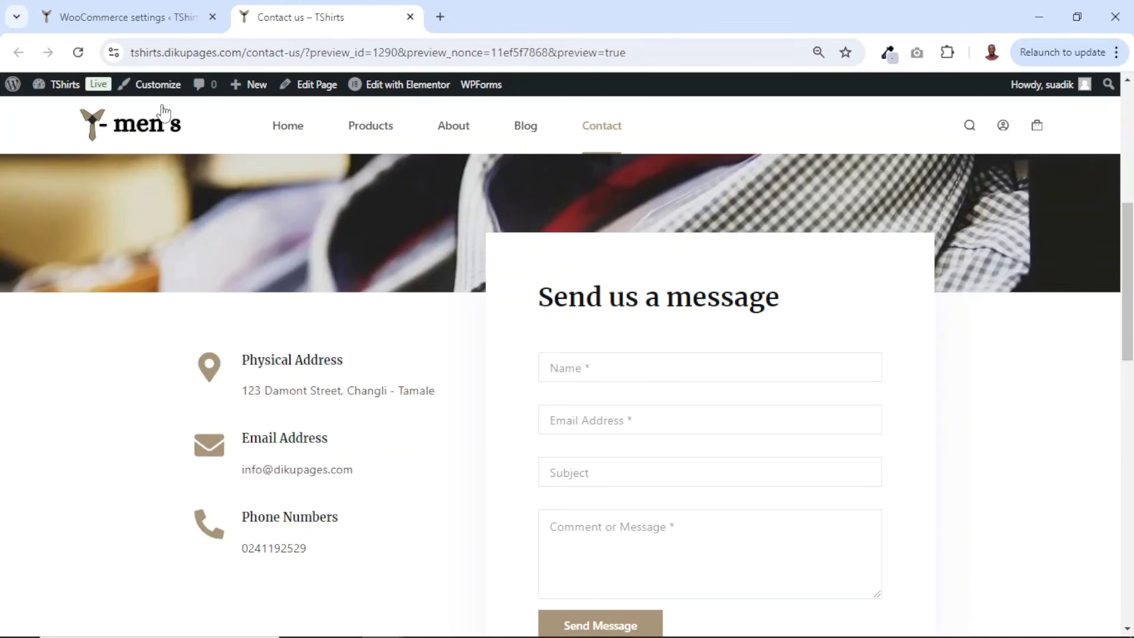
pyautogui.click(157, 86)
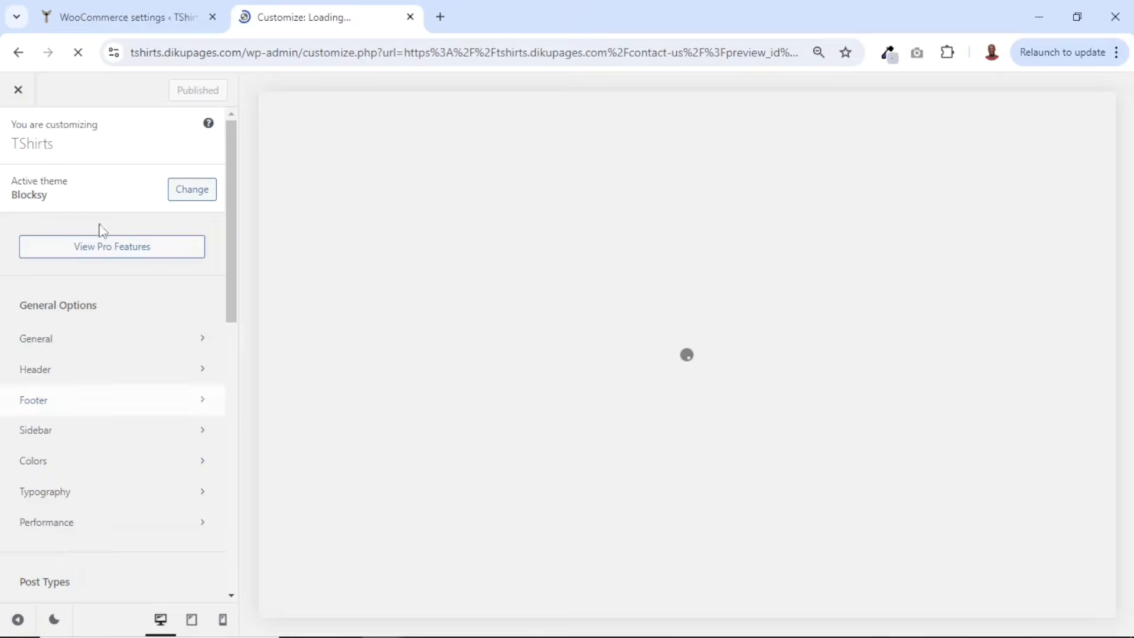
pyautogui.click(45, 466)
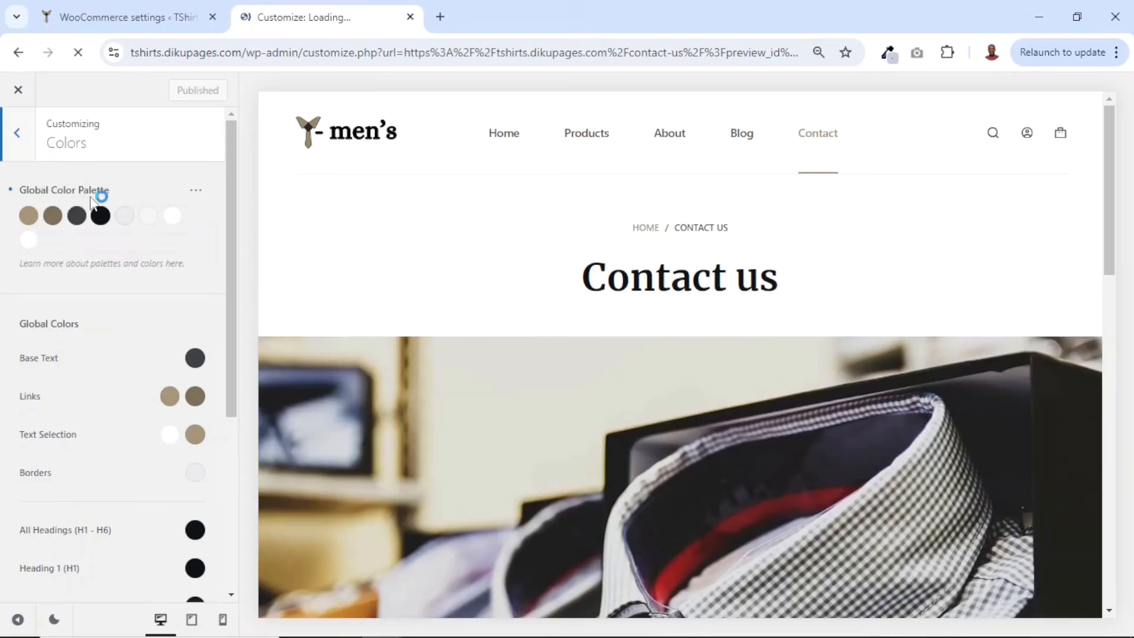
pyautogui.click(52, 217)
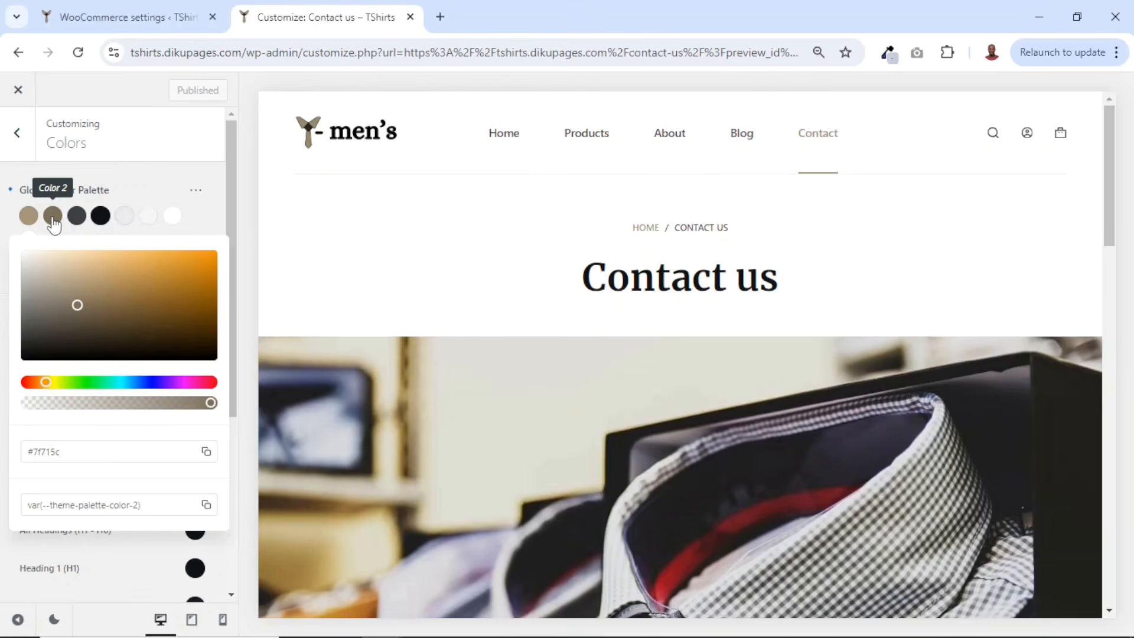
pyautogui.moveTo(92, 451); pyautogui.dragTo(9, 455)
pyautogui.hotkey('ctrl', 'c')
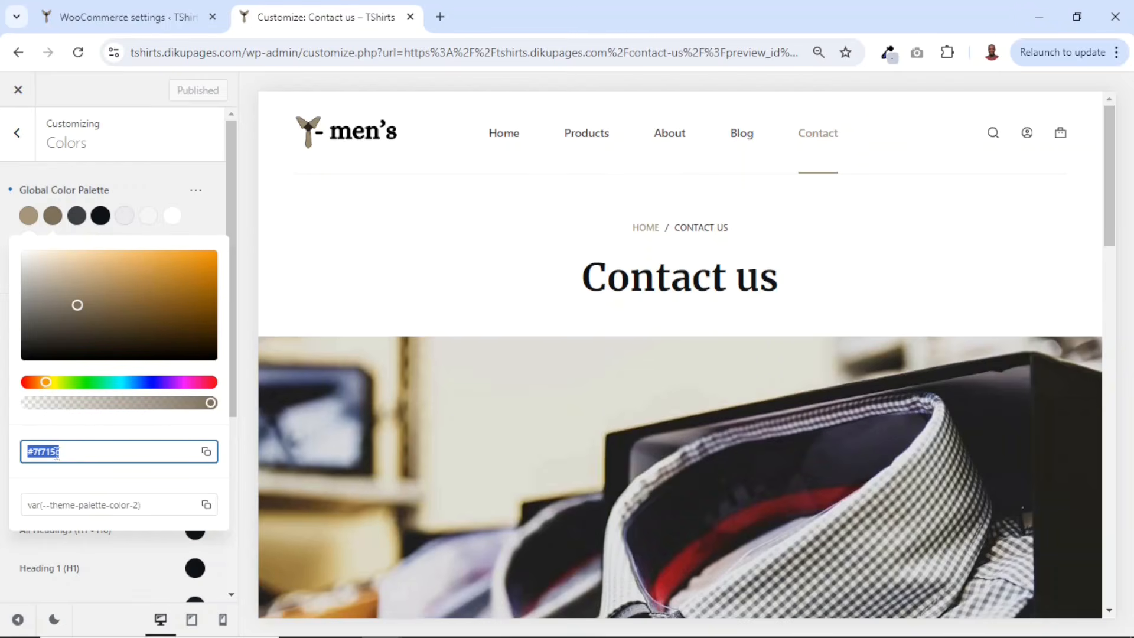
pyautogui.click(17, 91)
pyautogui.click(139, 23)
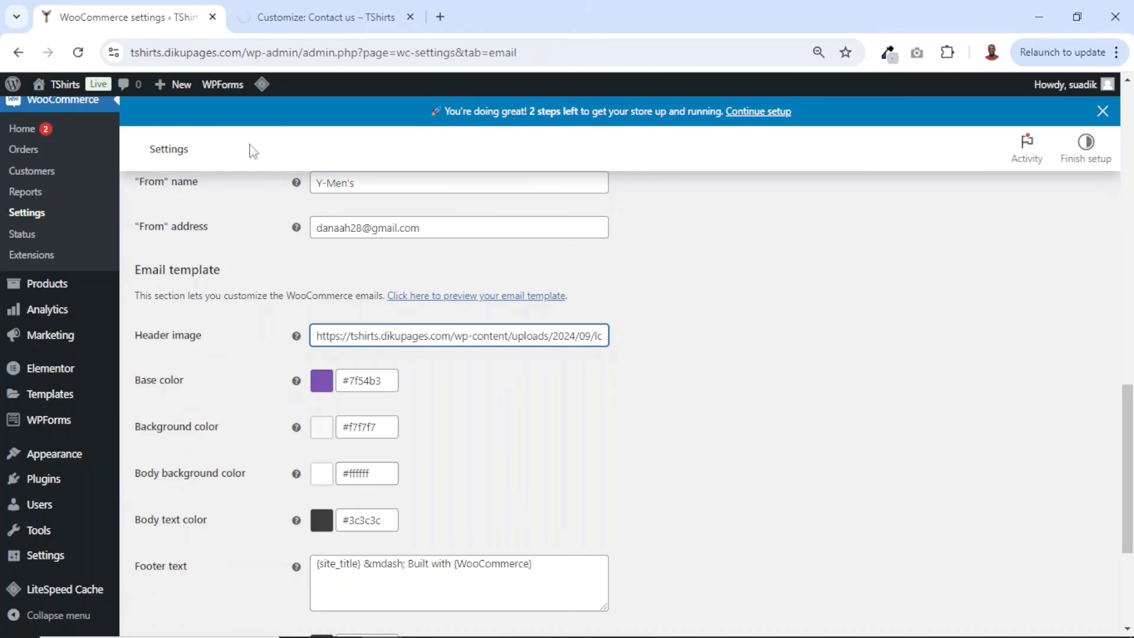
# - Set the email Base color to #7f715c
pyautogui.doubleClick(362, 381)
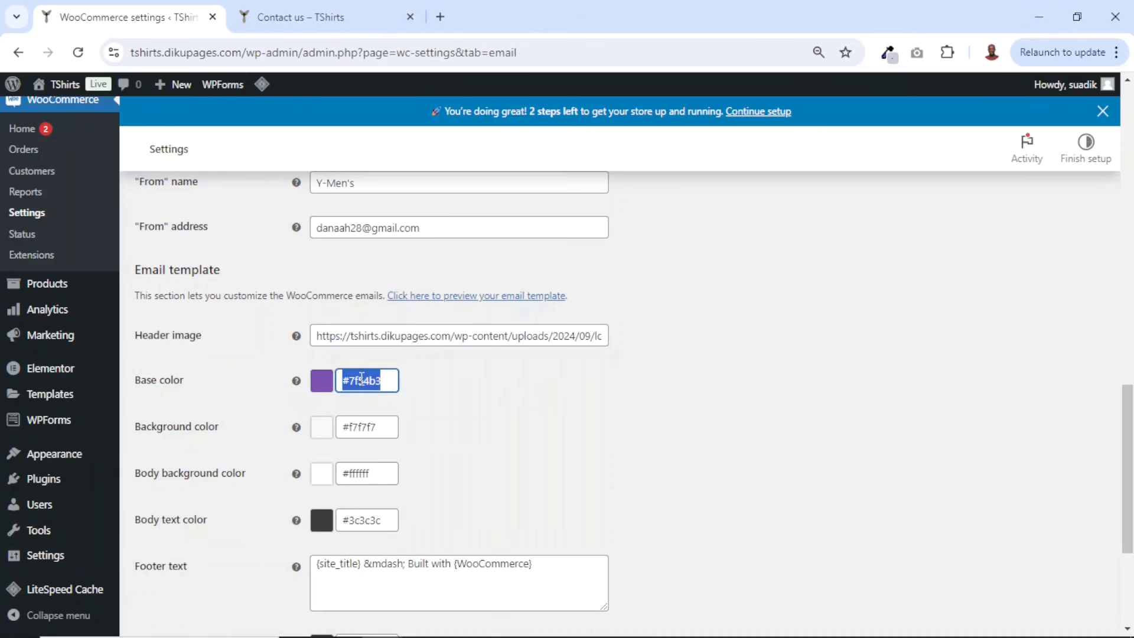
pyautogui.hotkey('ctrl', 'v')
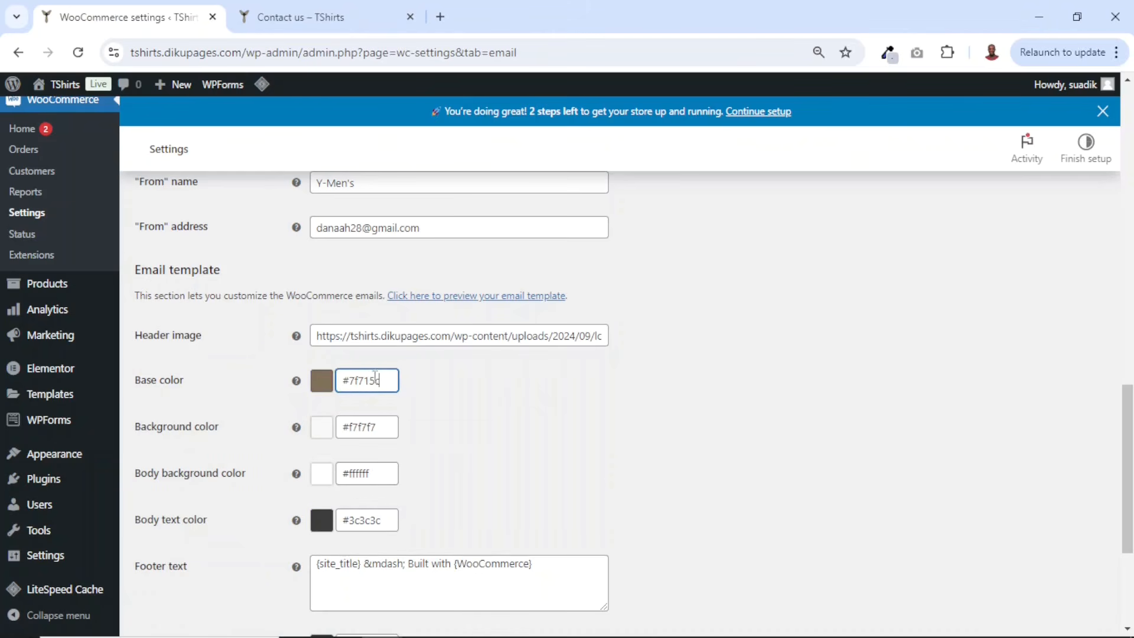
pyautogui.click(490, 412)
# - Replace the email footer text with "Enjoy your product" and save the email settings
pyautogui.scroll(-3, 295, 381)
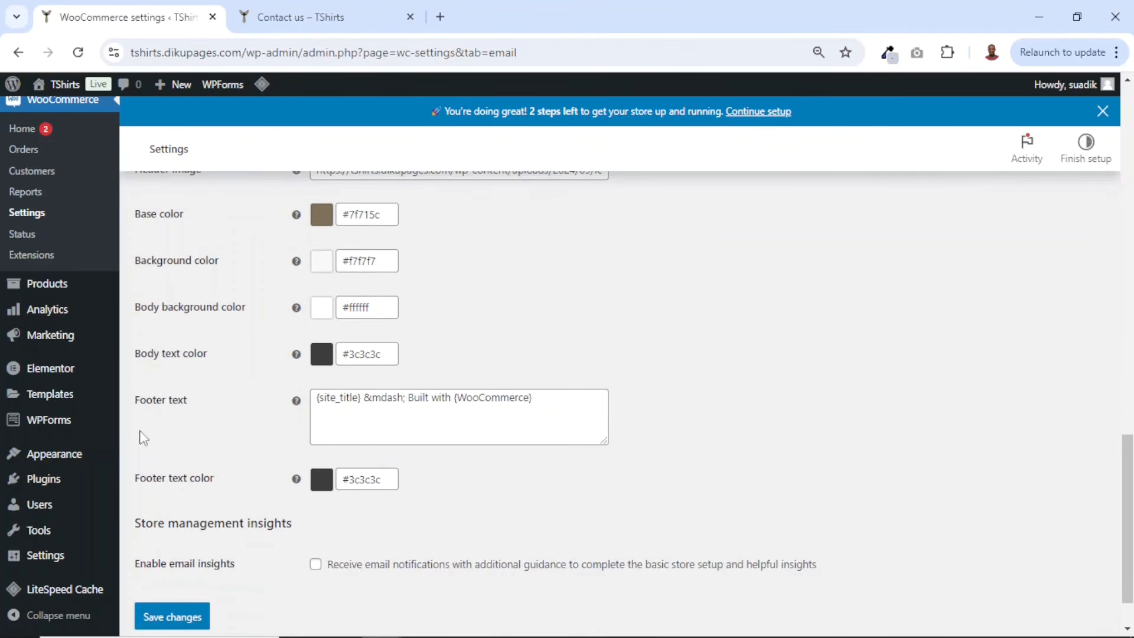
pyautogui.moveTo(588, 401); pyautogui.dragTo(260, 391)
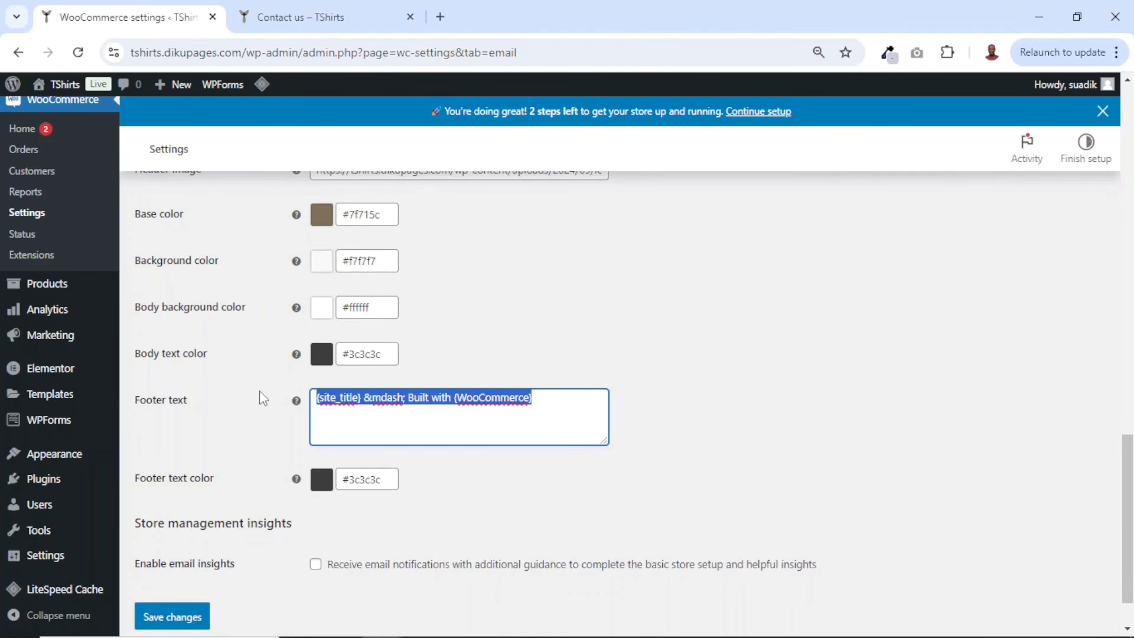
pyautogui.write('Enjoy your product')
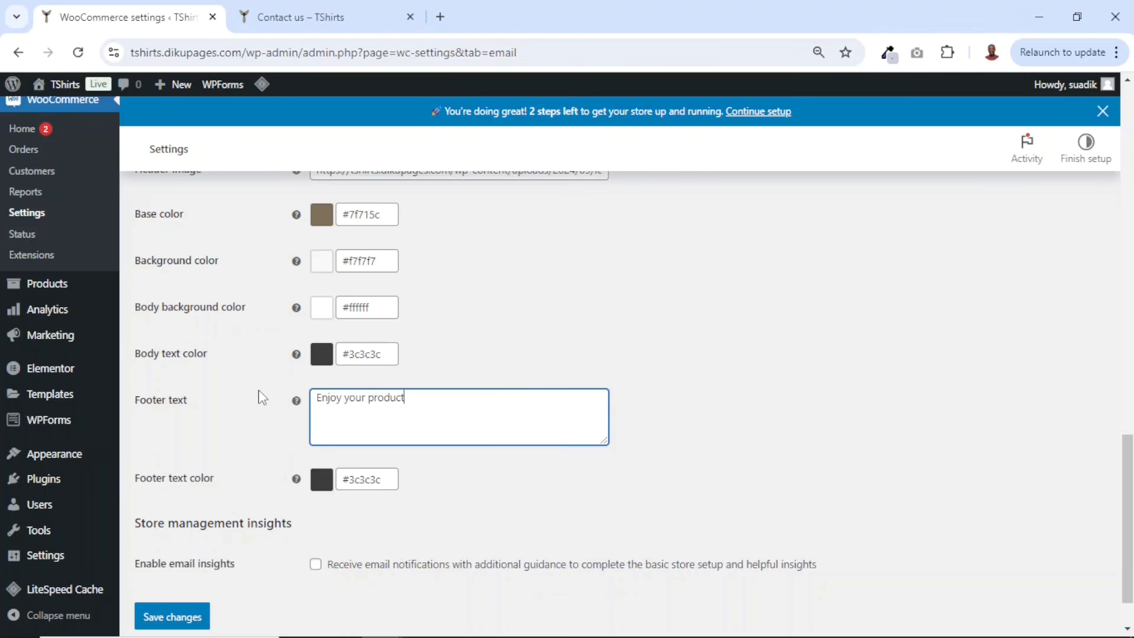
pyautogui.scroll(-1, 254, 425)
pyautogui.click(170, 553)
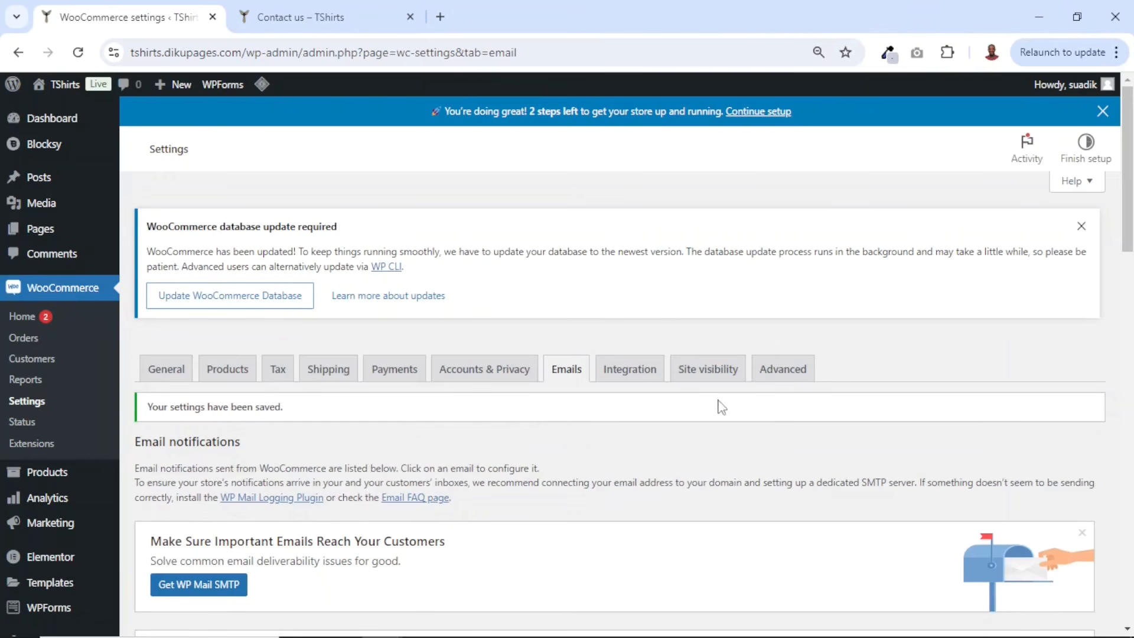
# - In WooCommerce advanced page setup, assign the Cart page to Cart and the Checkout page to Checkout
pyautogui.click(790, 376)
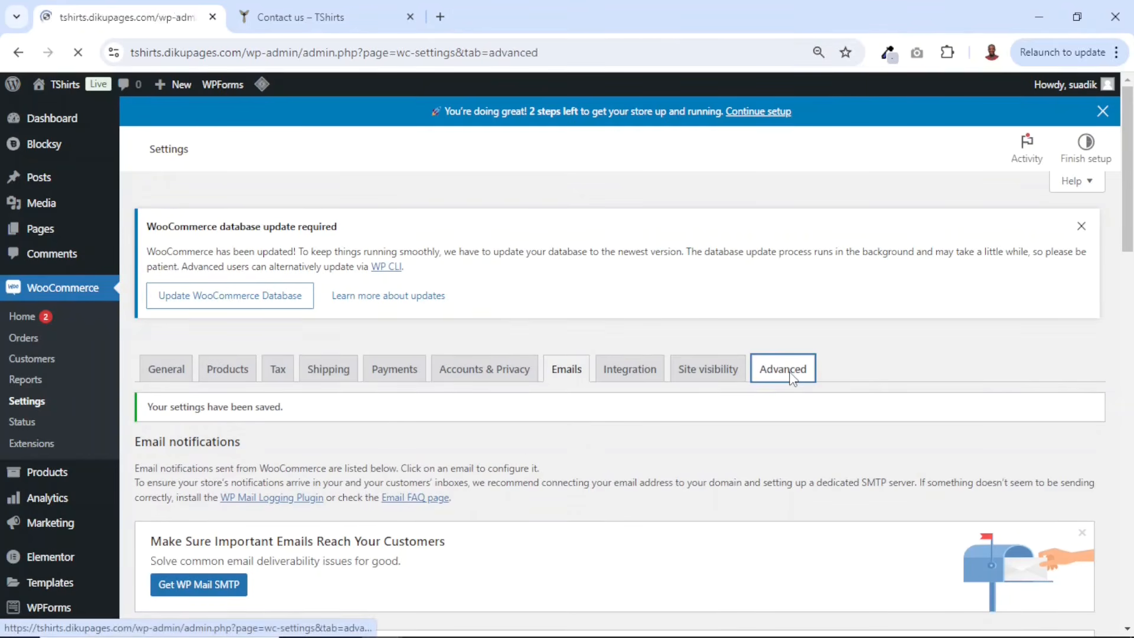
pyautogui.scroll(-3, 782, 374)
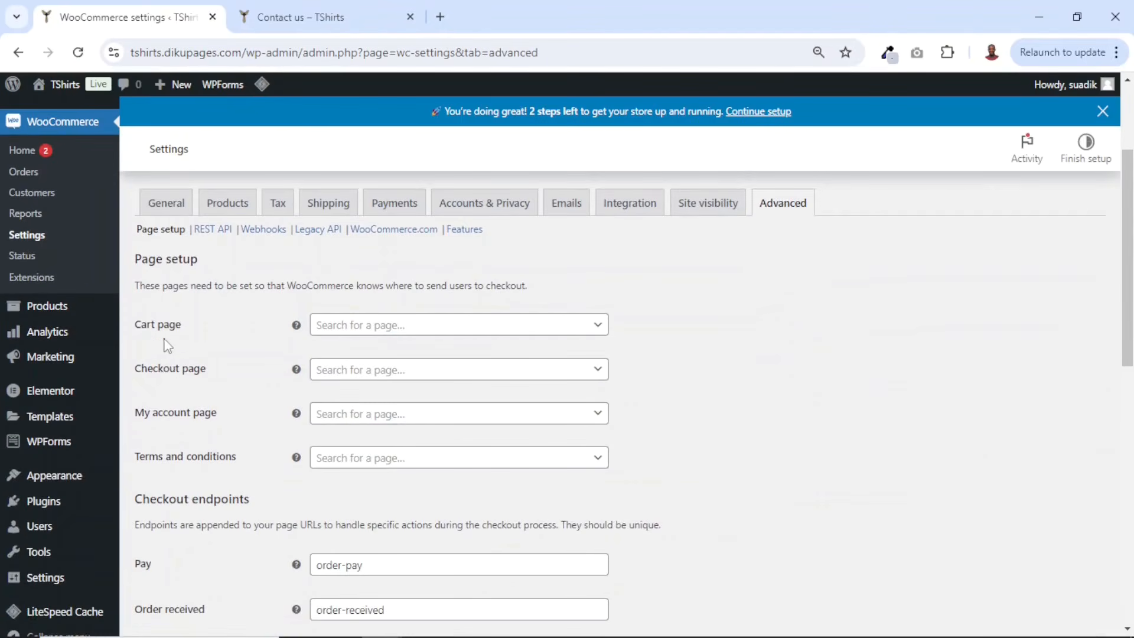
pyautogui.click(397, 331)
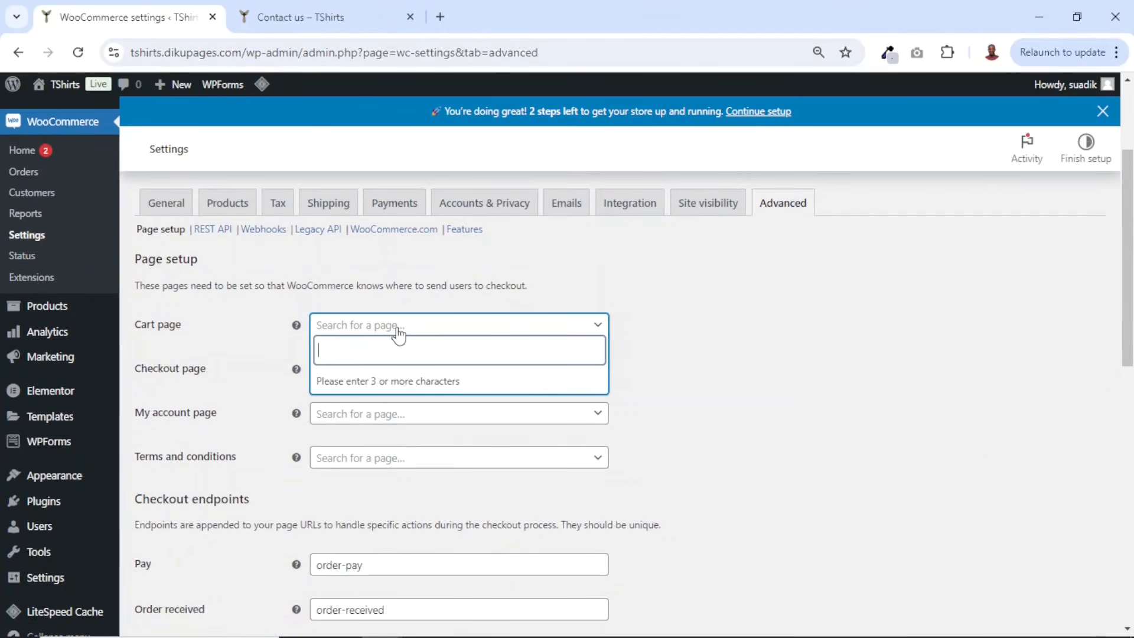
pyautogui.write('cart')
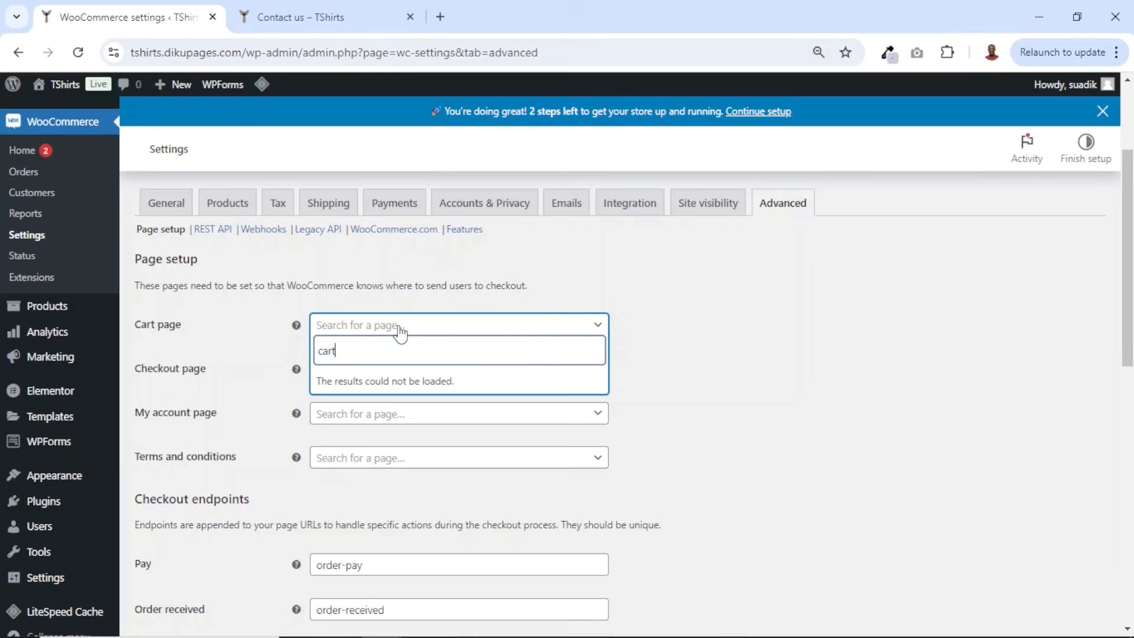
pyautogui.click(367, 388)
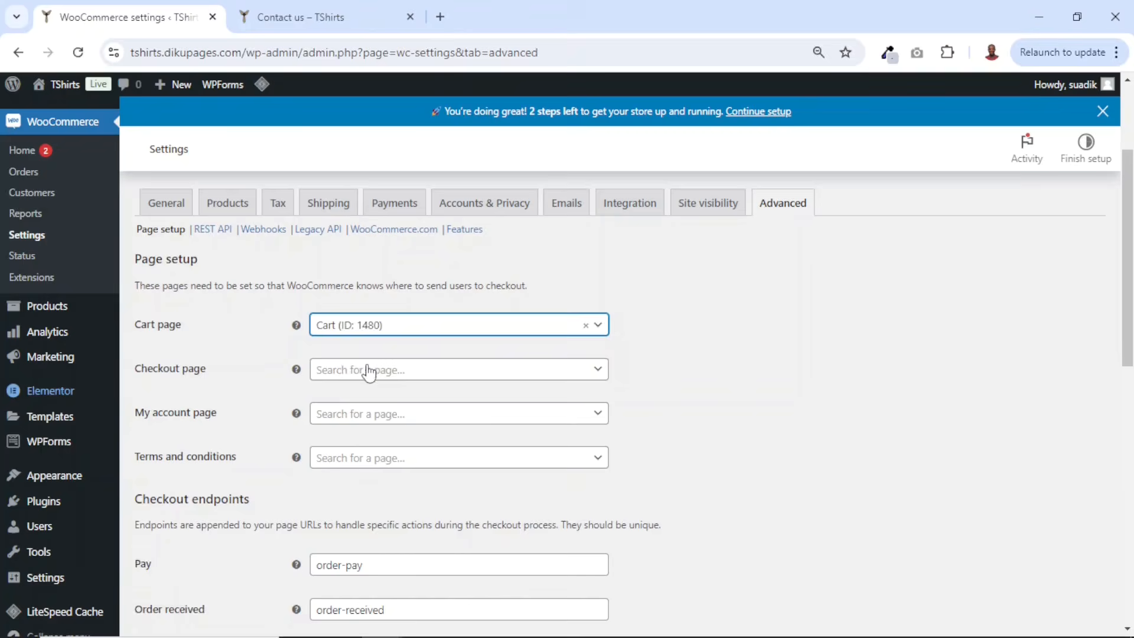
pyautogui.click(383, 370)
pyautogui.write('ch')
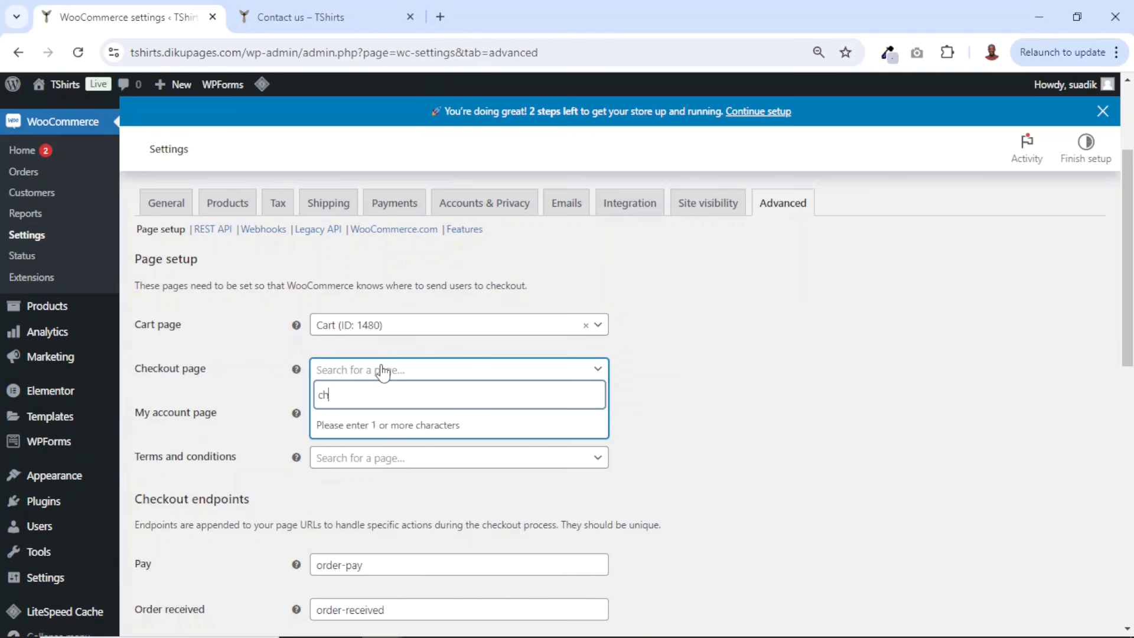
pyautogui.write('eck')
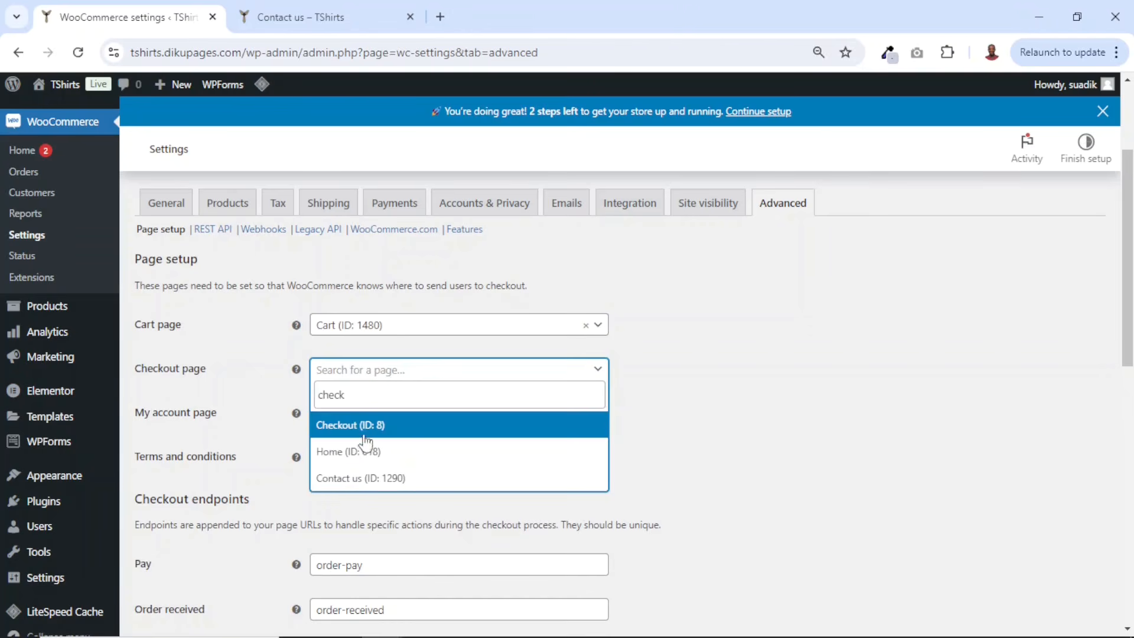
pyautogui.click(369, 432)
# - Assign My account page to My account and Terms and conditions to Terms and Conditions, then save the changes
pyautogui.click(349, 417)
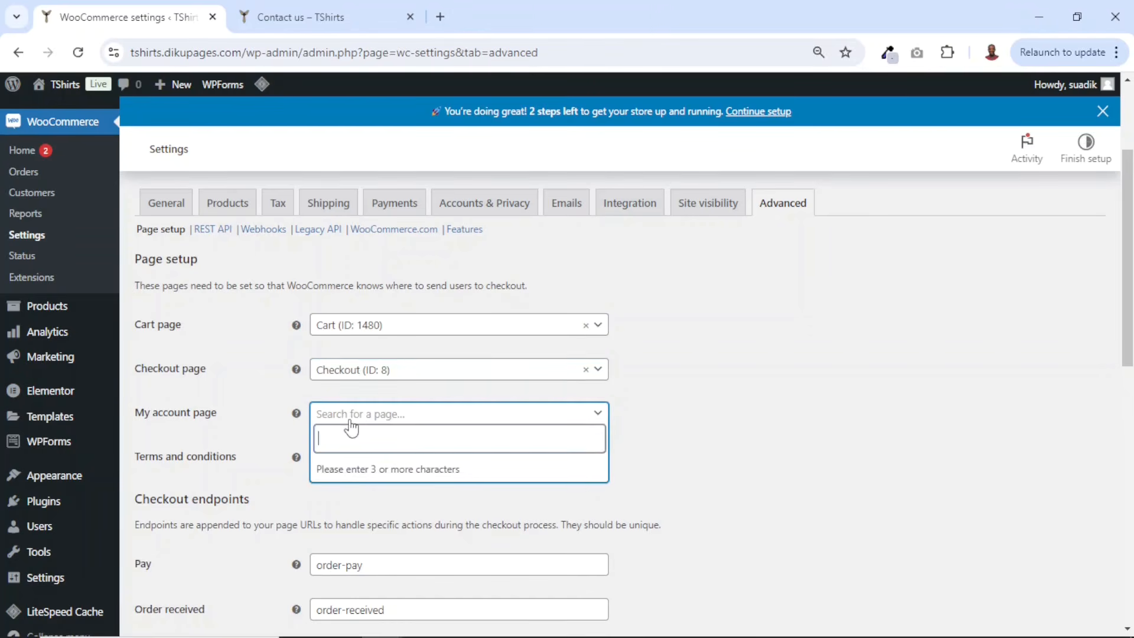
pyautogui.write('my acc')
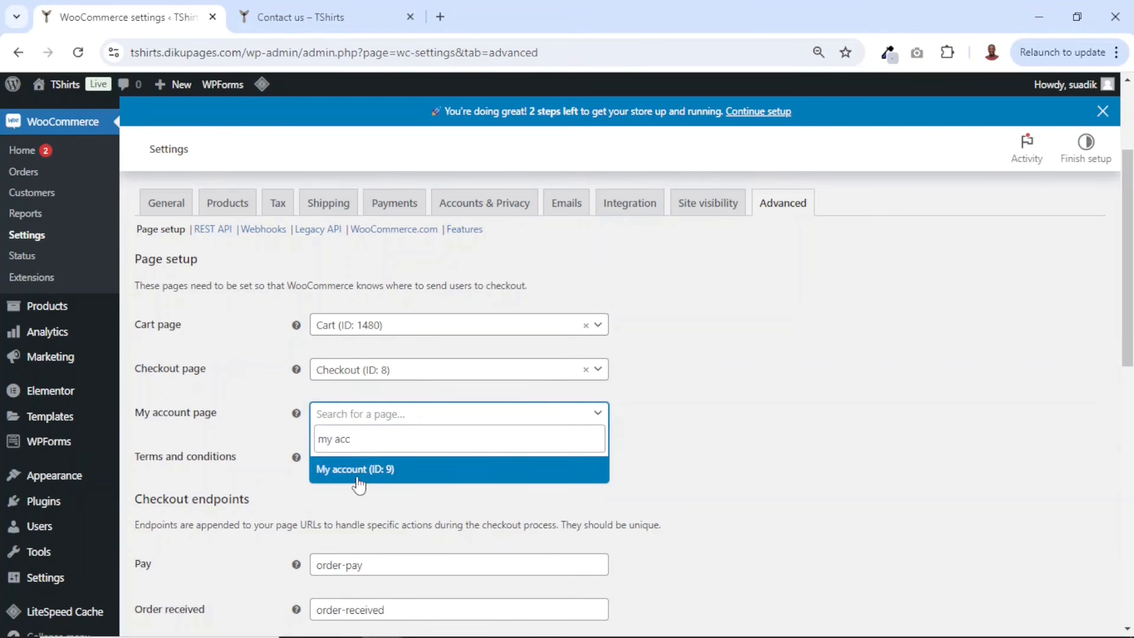
pyautogui.click(361, 472)
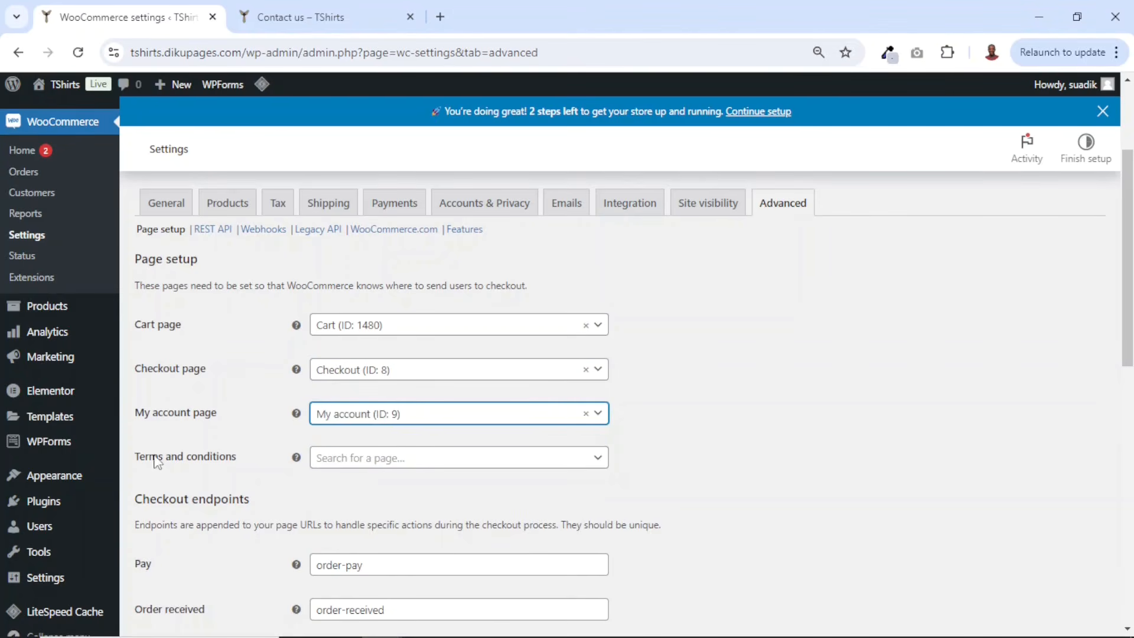
pyautogui.click(403, 462)
pyautogui.write('term')
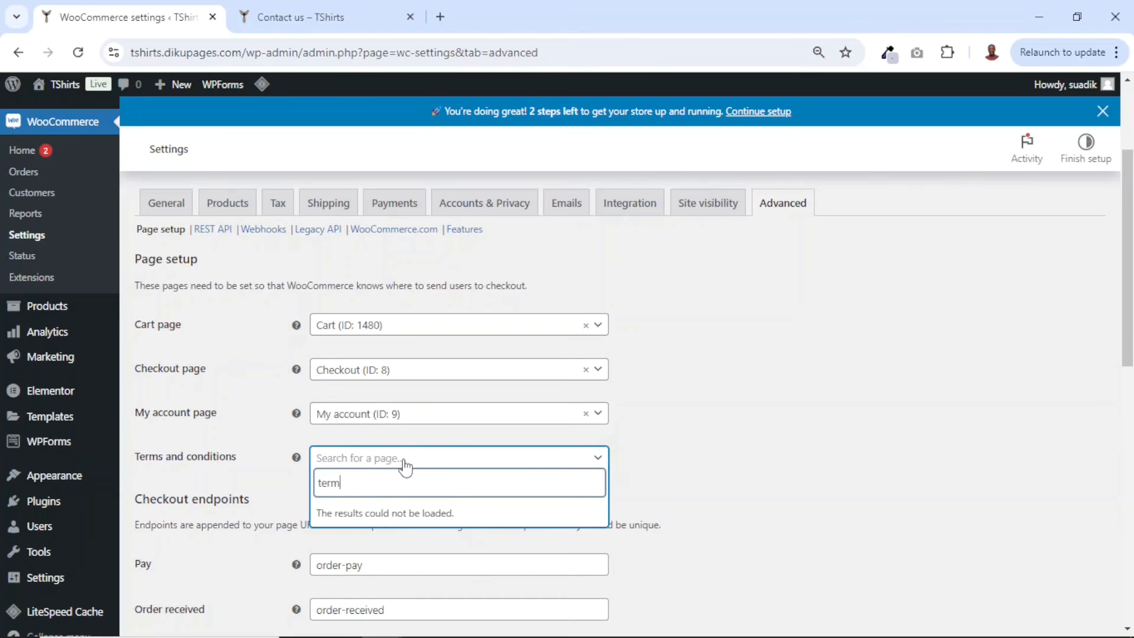
pyautogui.click(378, 519)
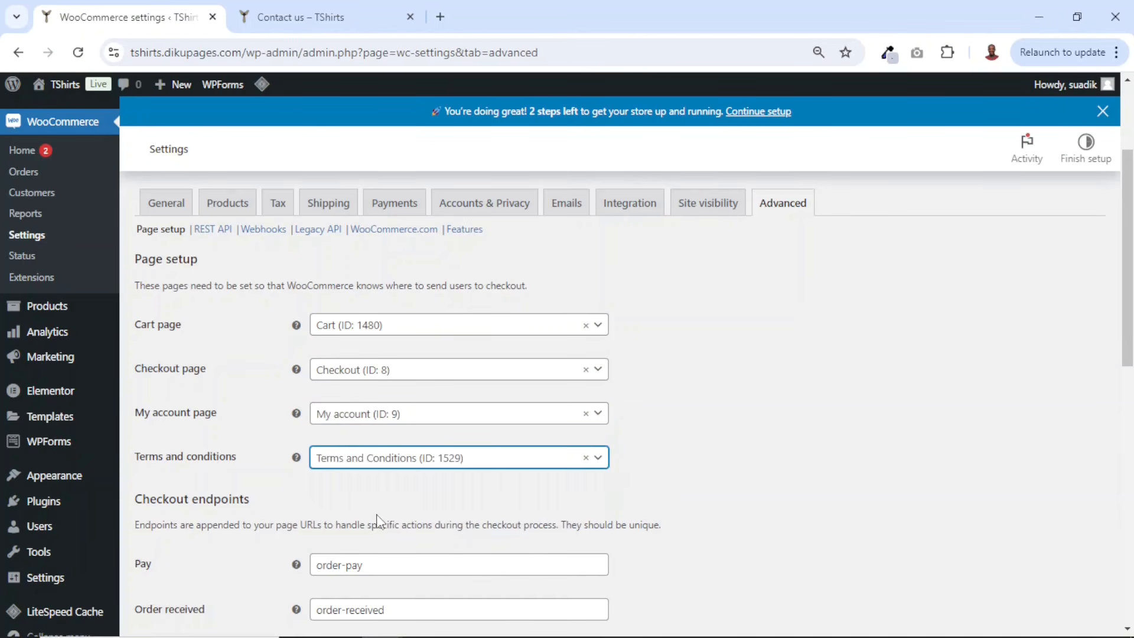
pyautogui.scroll(-10, 383, 512)
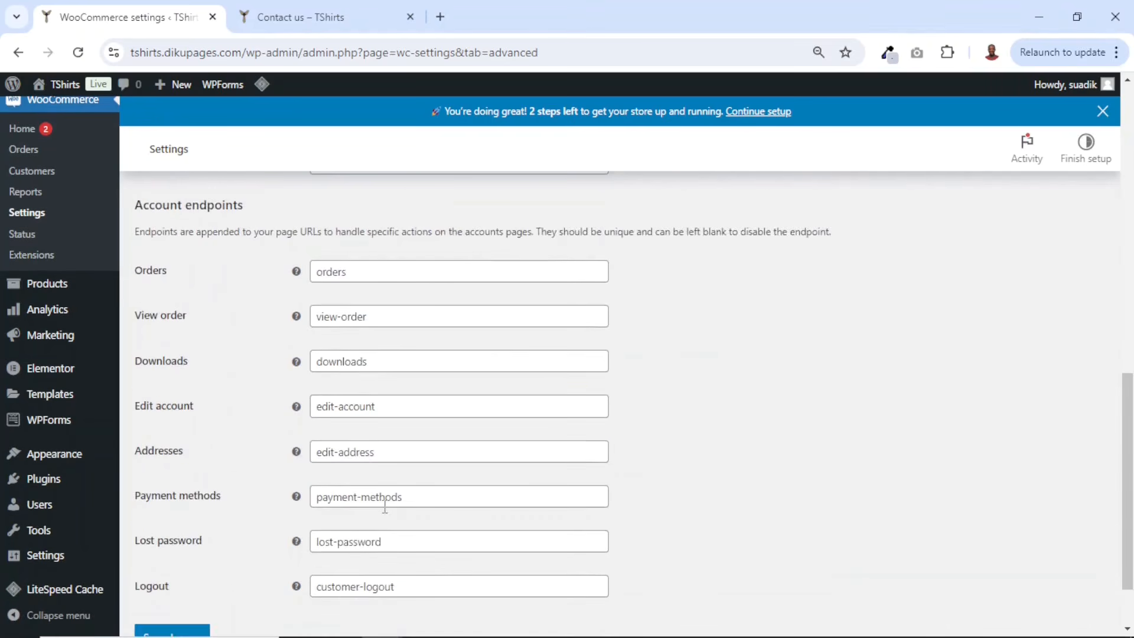
pyautogui.click(172, 554)
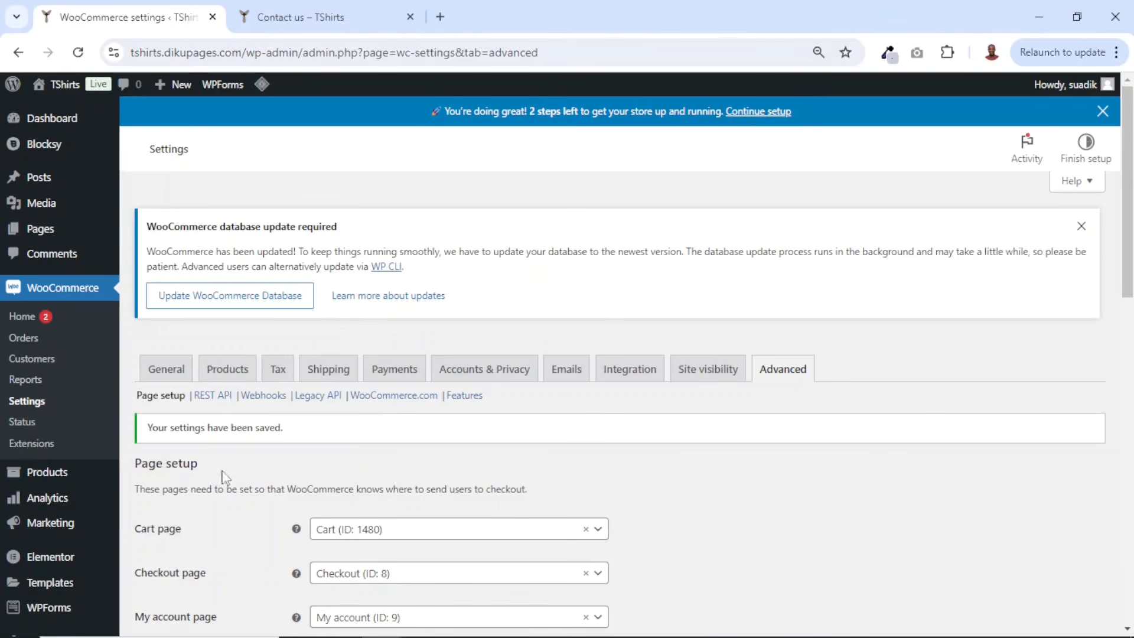
# - Set the site's Privacy Policy page to the existing Privacy Policy page in WordPress privacy settings
pyautogui.scroll(-3, 281, 485)
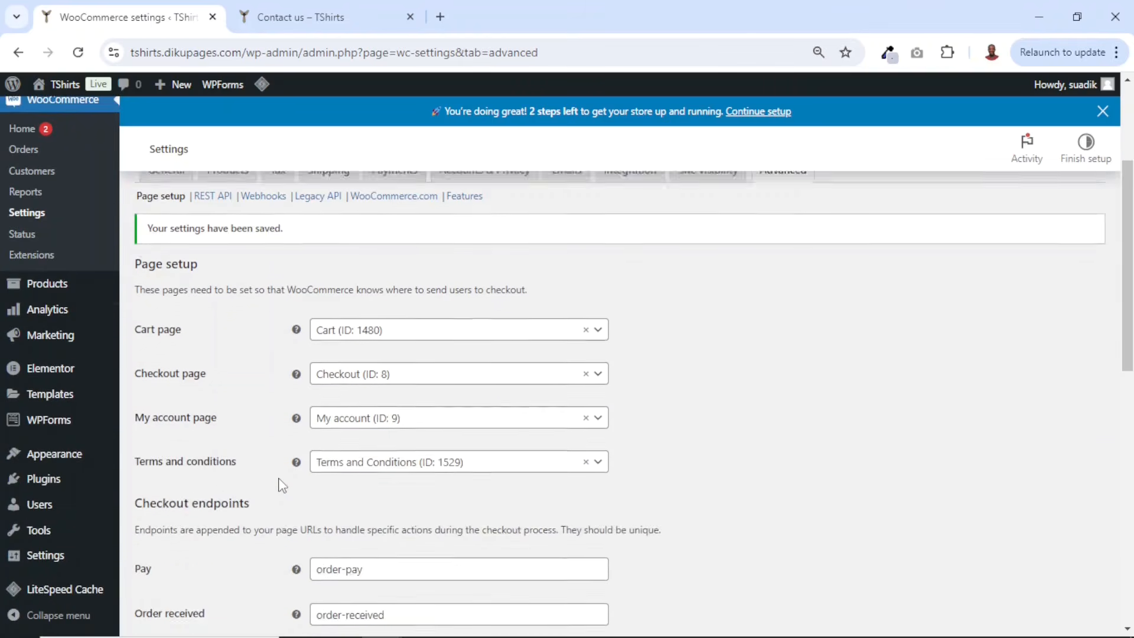
pyautogui.moveTo(47, 561)
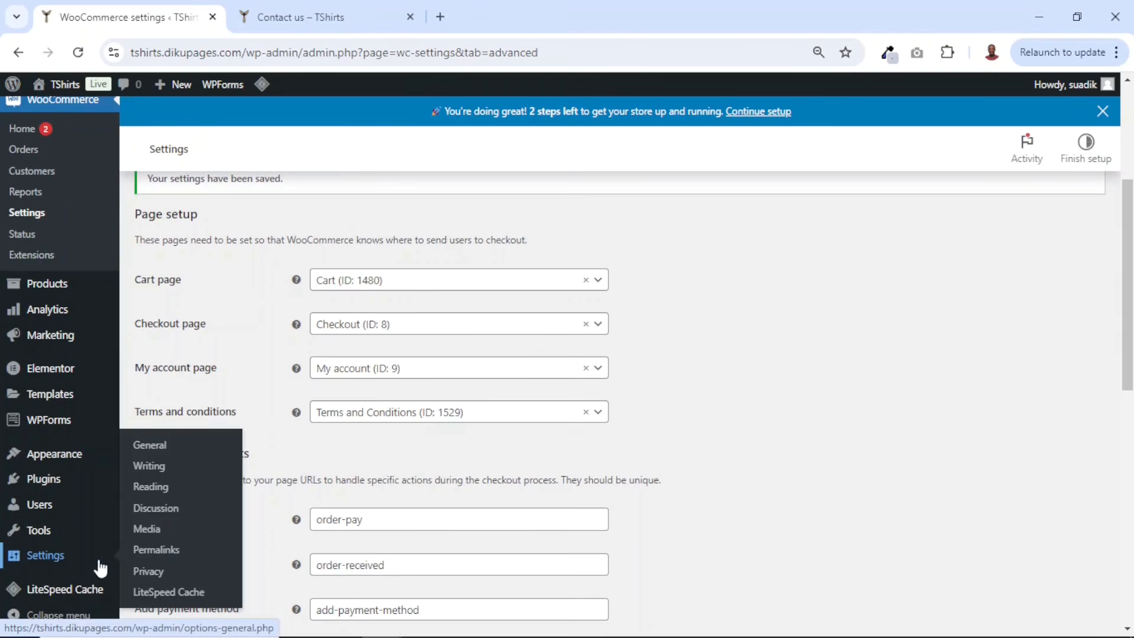
pyautogui.click(159, 576)
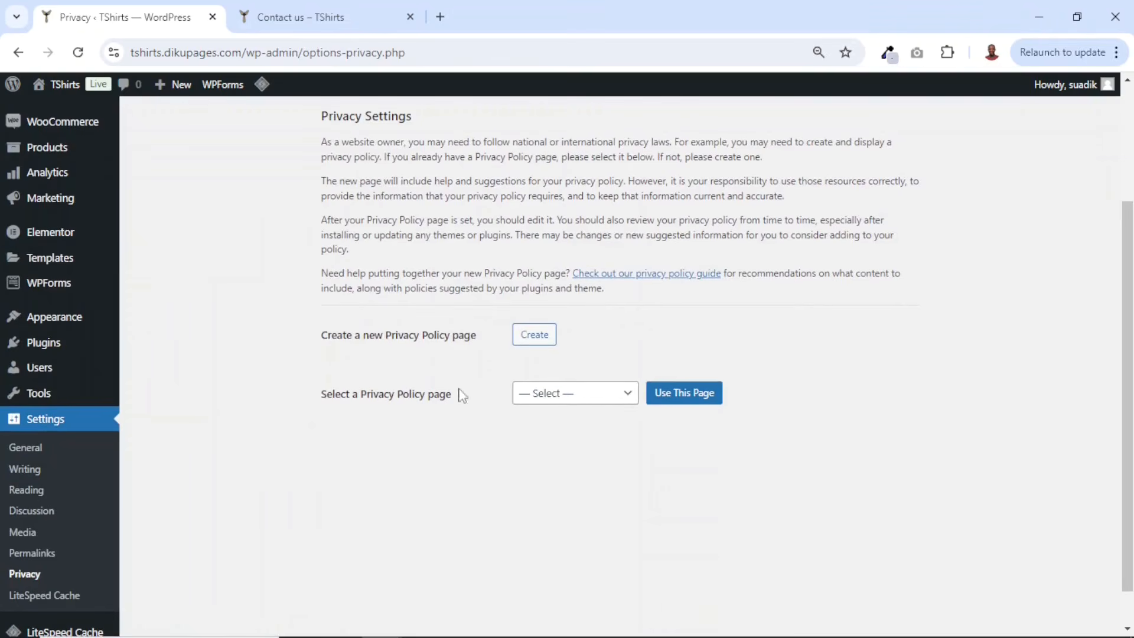
pyautogui.click(560, 393)
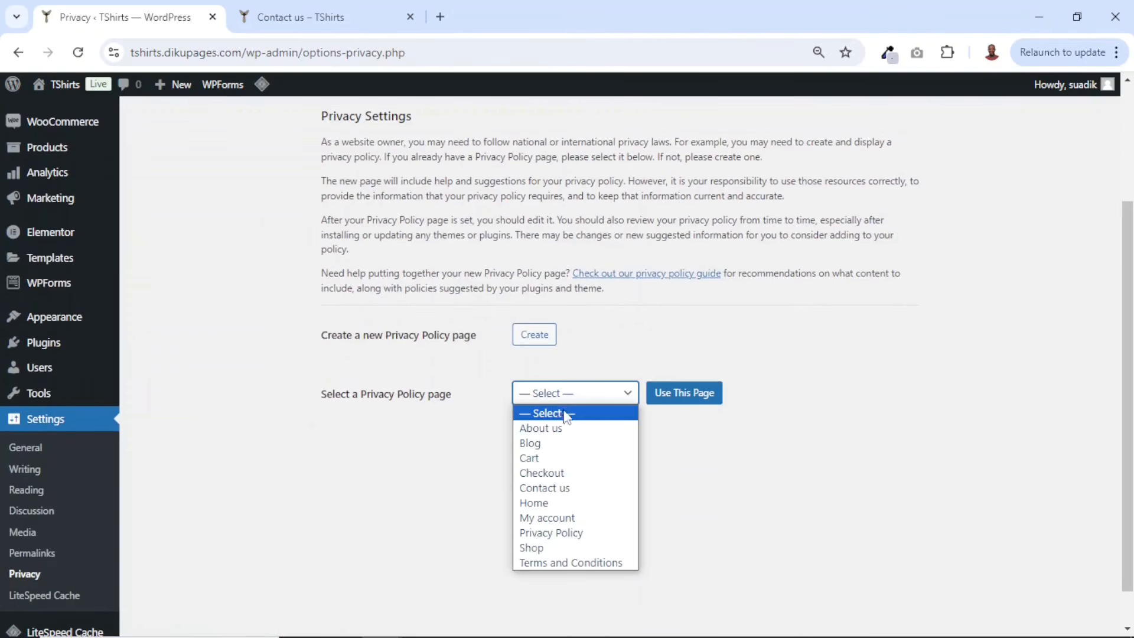
pyautogui.click(579, 533)
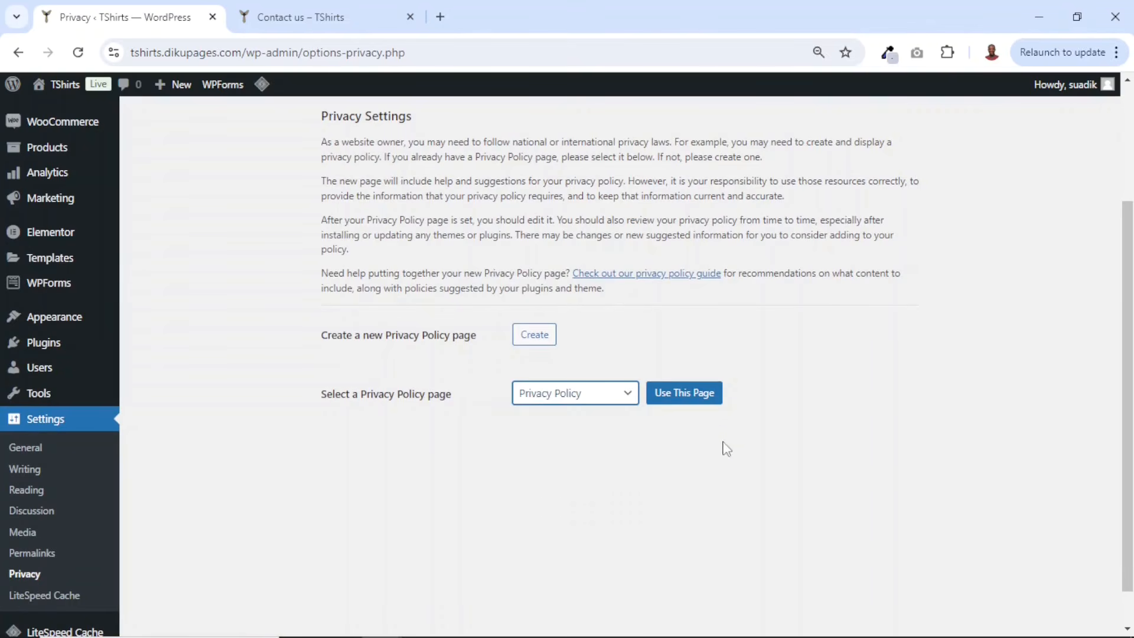
pyautogui.click(688, 399)
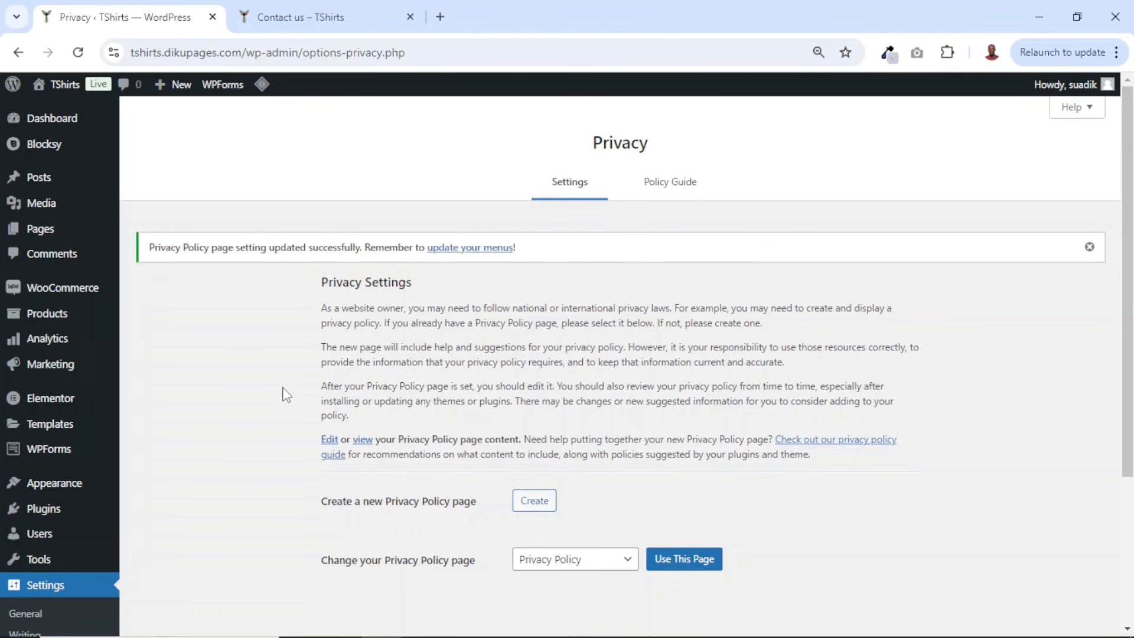
# - Bulk delete the Chairs, Sofas and Tables product categories
pyautogui.moveTo(23, 324)
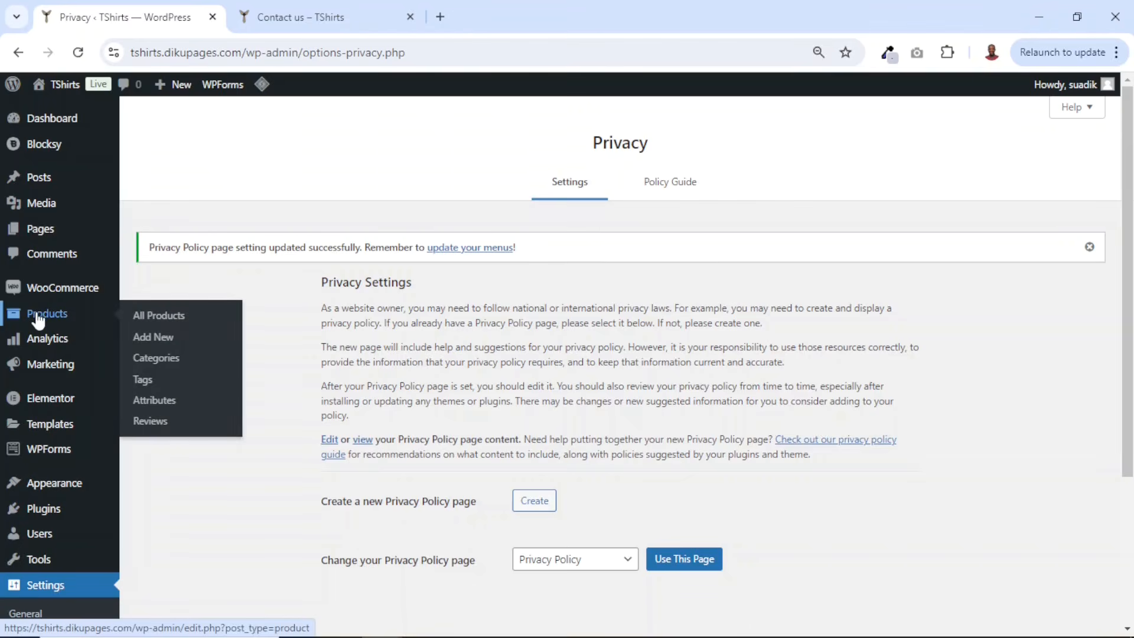
pyautogui.click(160, 360)
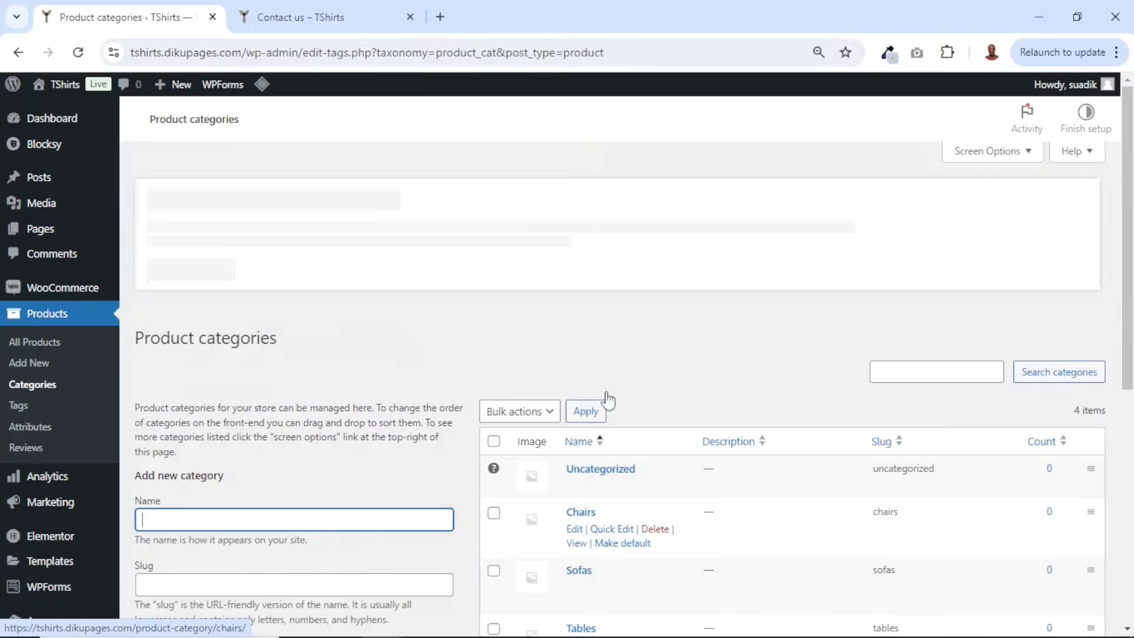
pyautogui.scroll(-3, 603, 499)
pyautogui.click(784, 592)
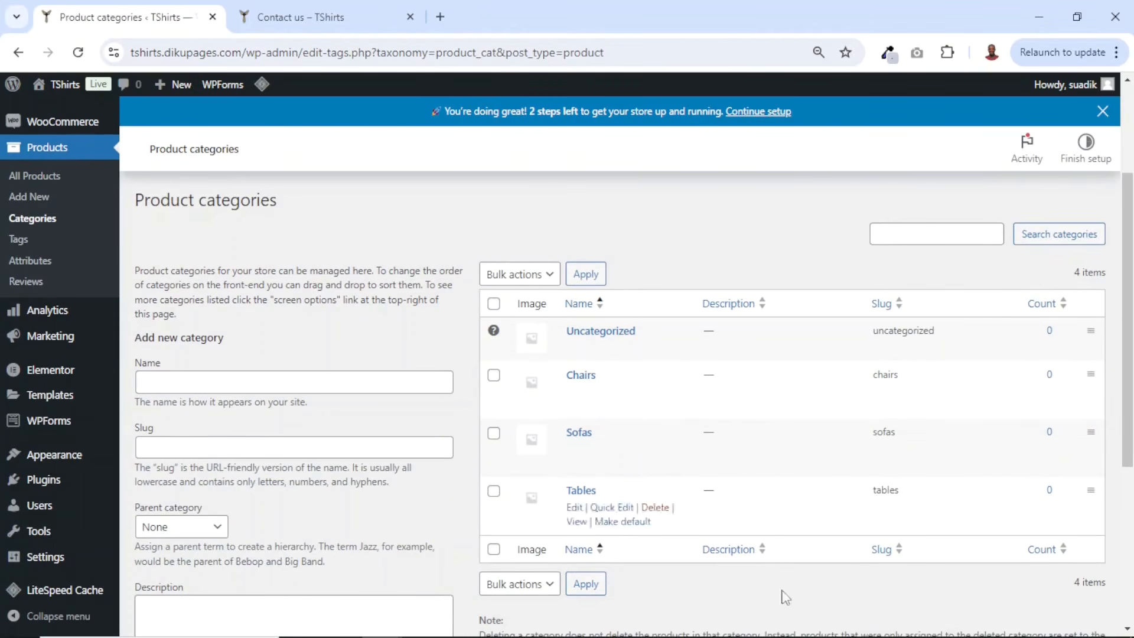
pyautogui.click(520, 274)
pyautogui.click(510, 309)
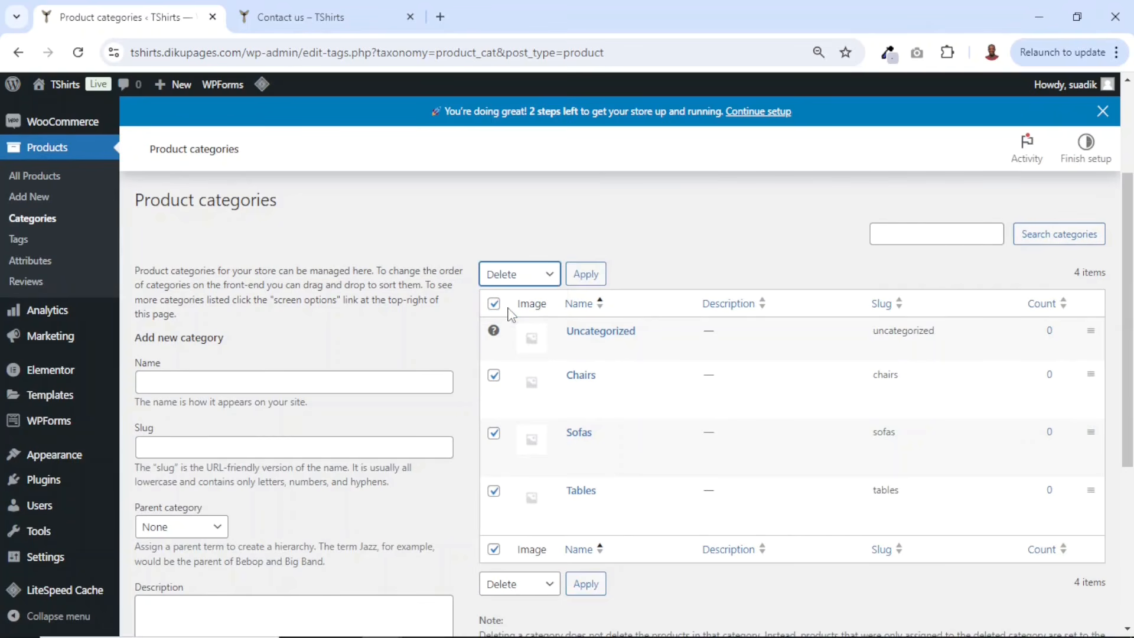
pyautogui.click(586, 275)
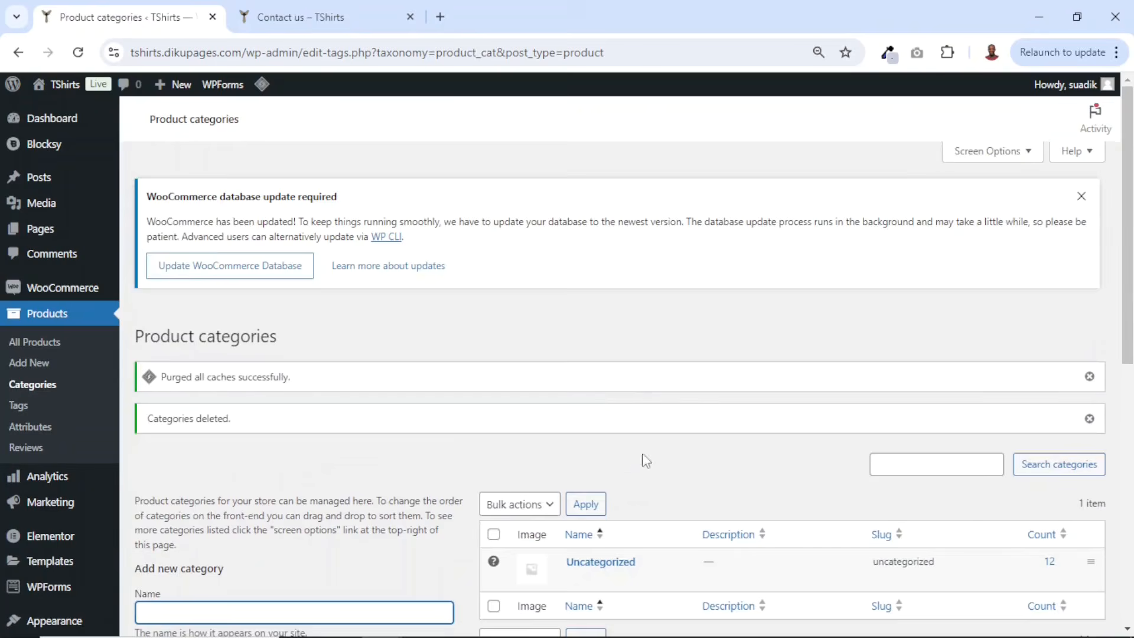
# - Add a new product category named T-Shirts
pyautogui.scroll(-1, 609, 496)
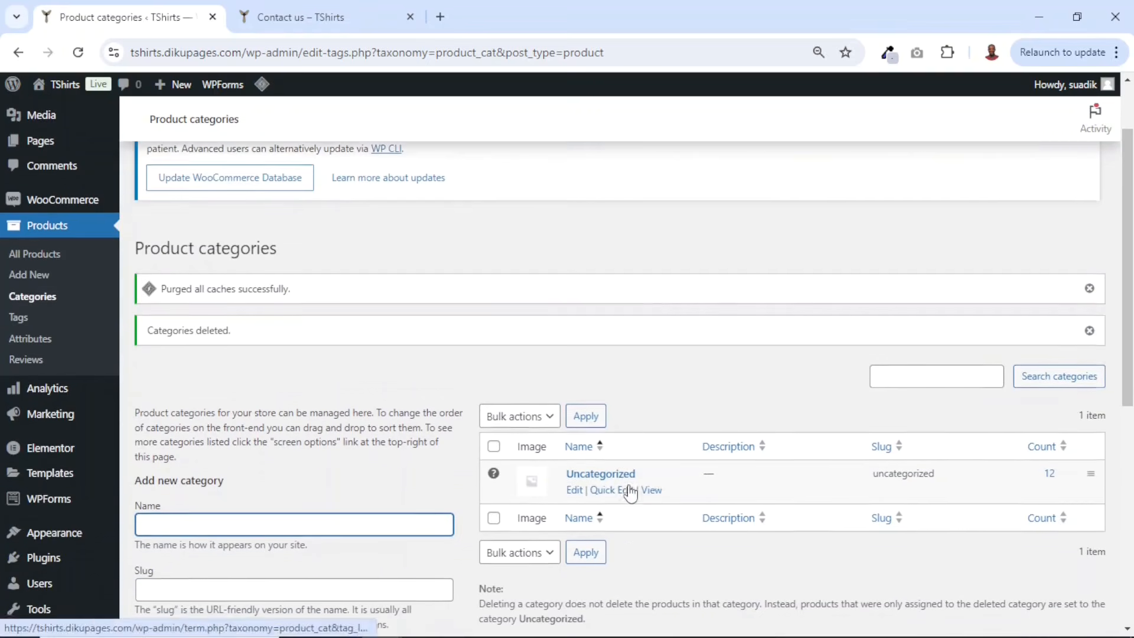
pyautogui.scroll(-2, 630, 494)
pyautogui.scroll(-3, 390, 414)
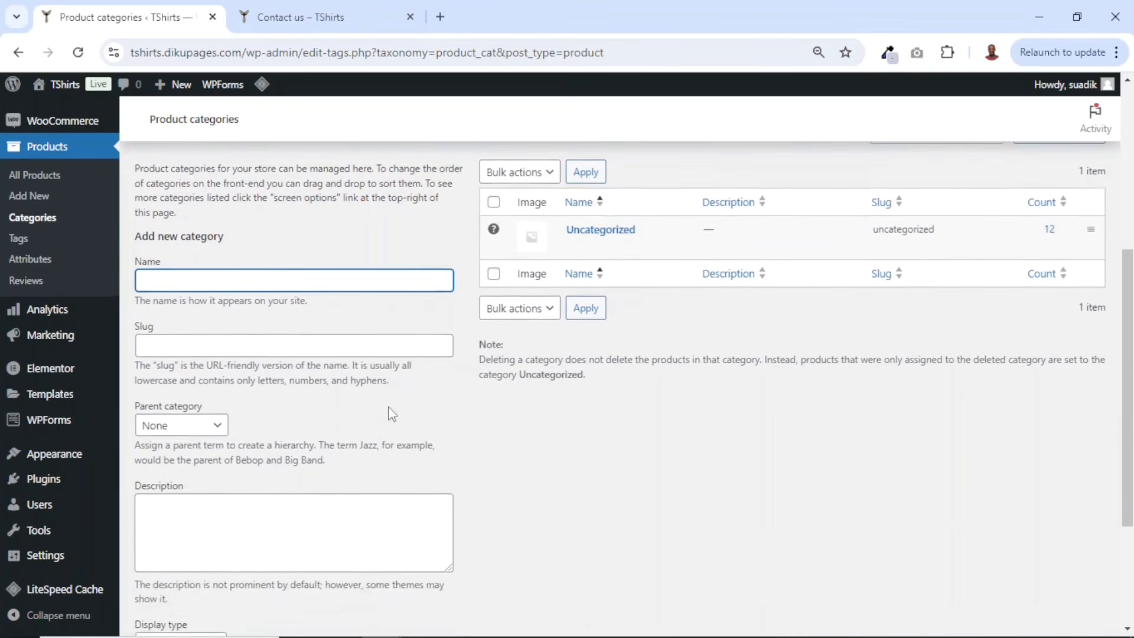
pyautogui.scroll(3, 319, 378)
pyautogui.click(190, 330)
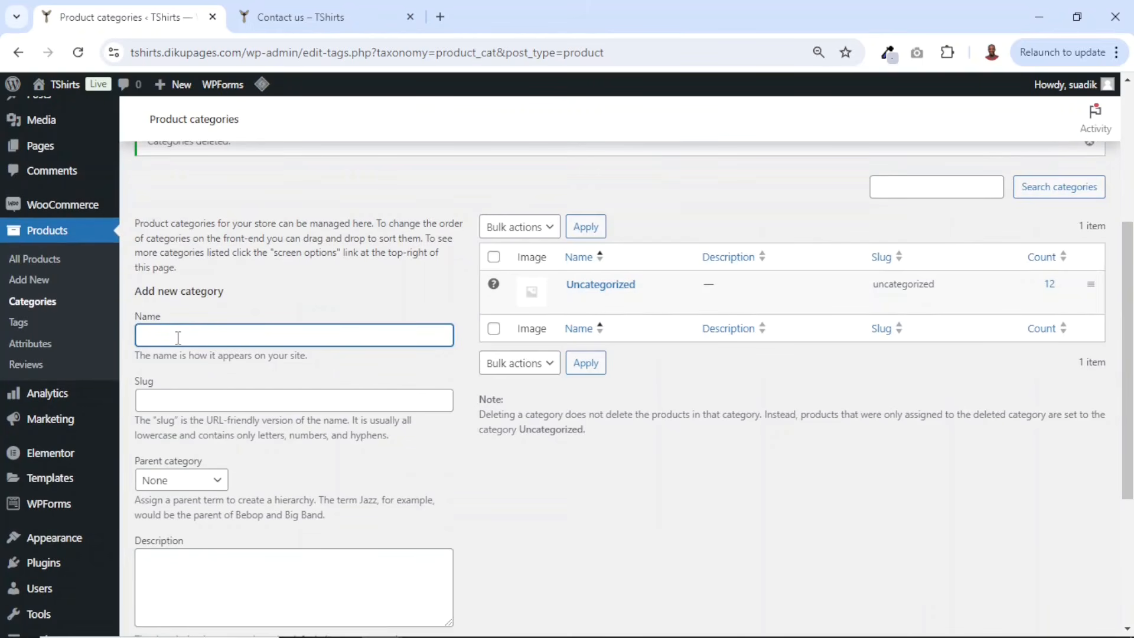
pyautogui.write('T-Shirts')
pyautogui.scroll(-2, 222, 392)
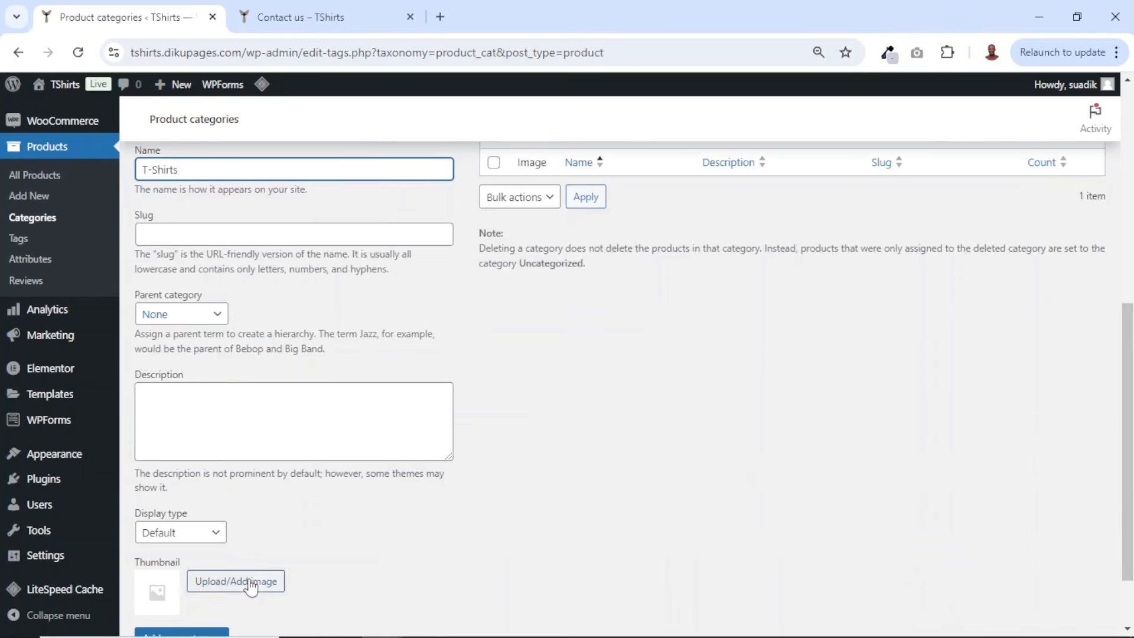
pyautogui.scroll(-1, 237, 582)
pyautogui.click(184, 566)
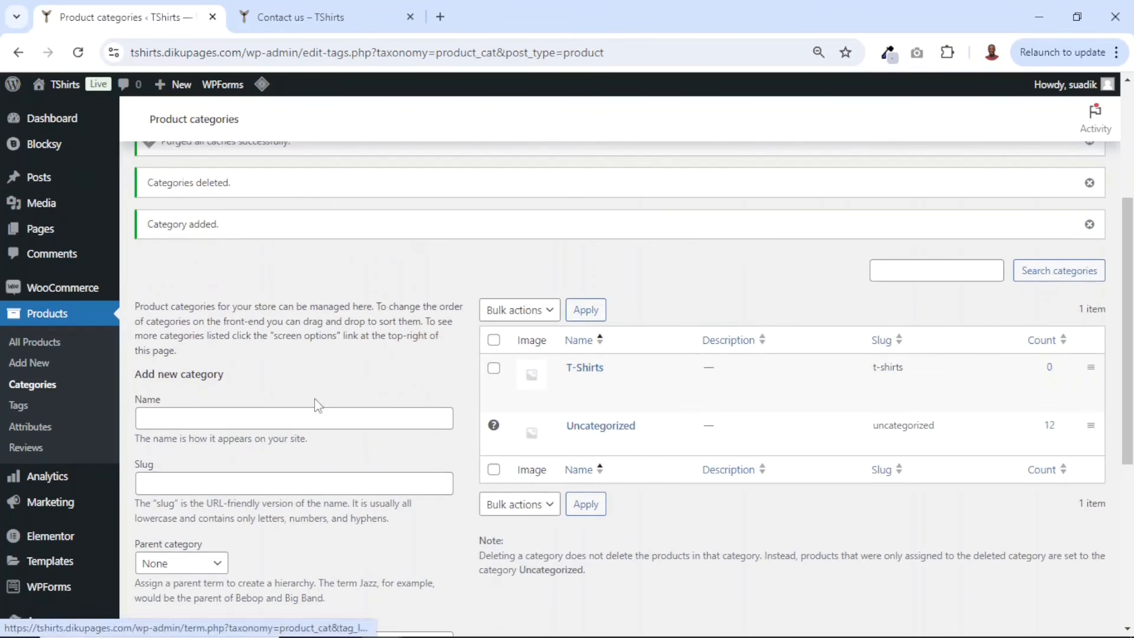
# - Add product categories named Hoodies, Polo Shirts and Dress Shirts
pyautogui.click(173, 420)
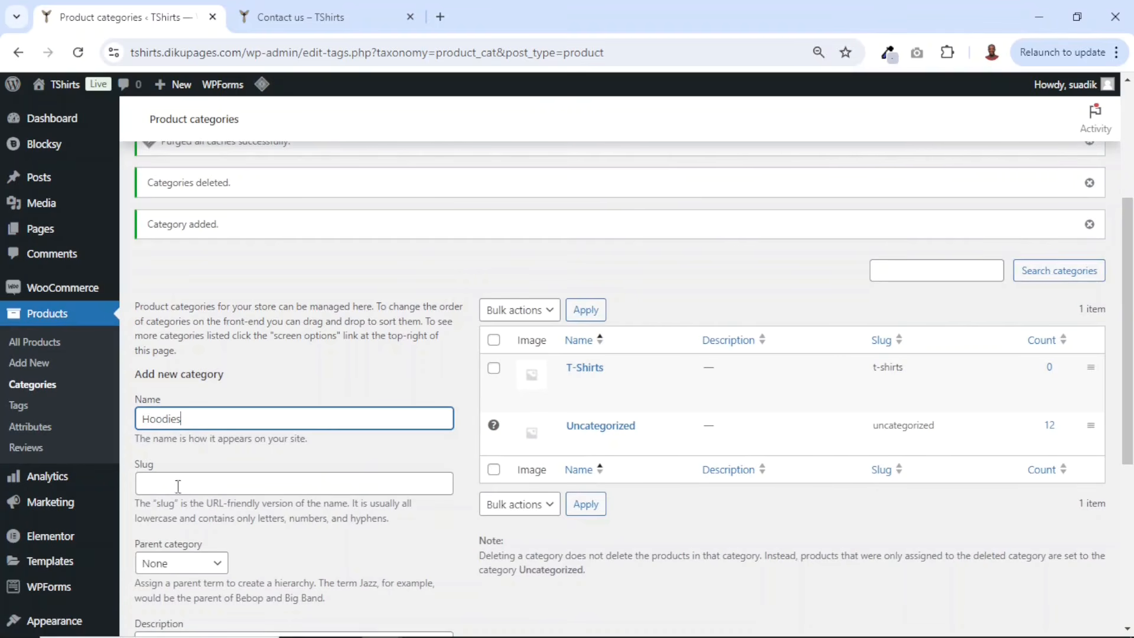
pyautogui.press('Return')
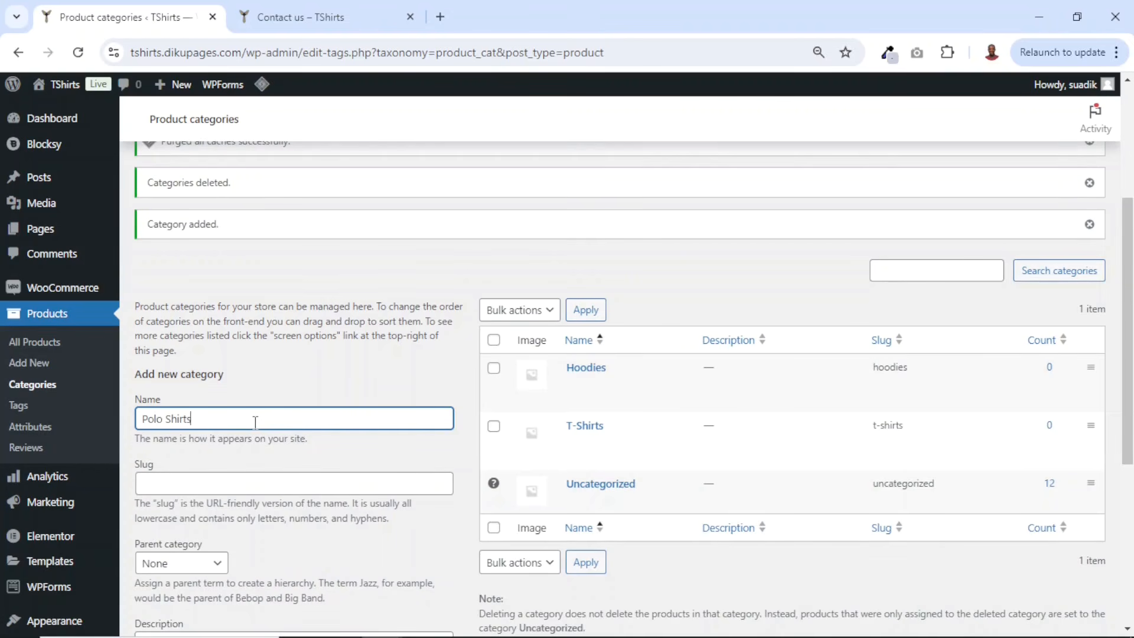
pyautogui.press('Return')
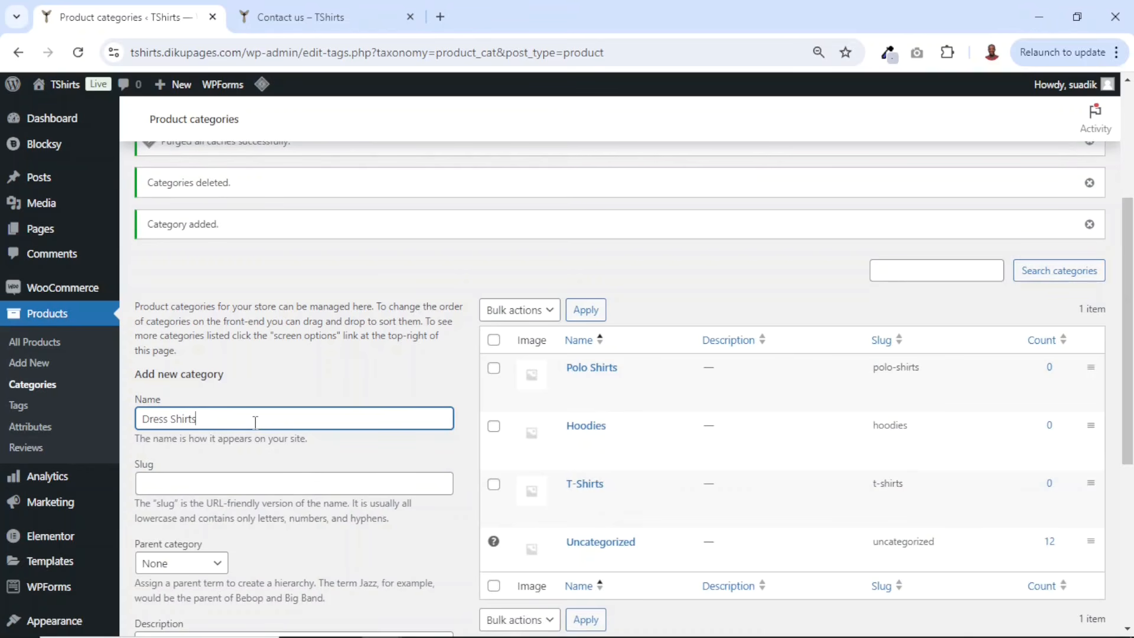
pyautogui.press('Return')
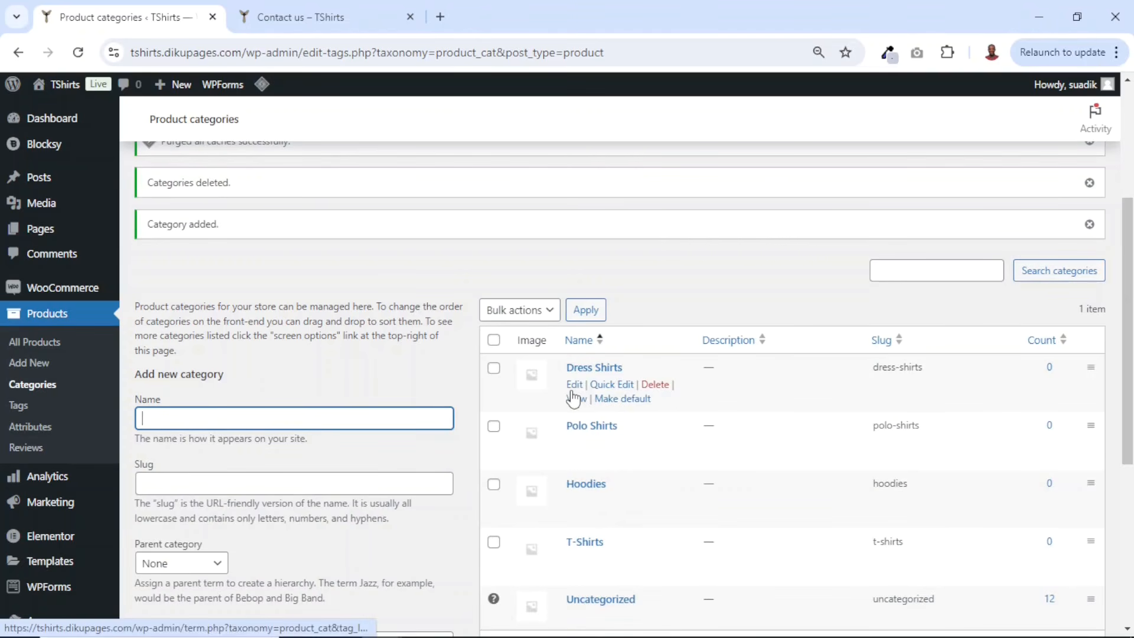
pyautogui.click(424, 294)
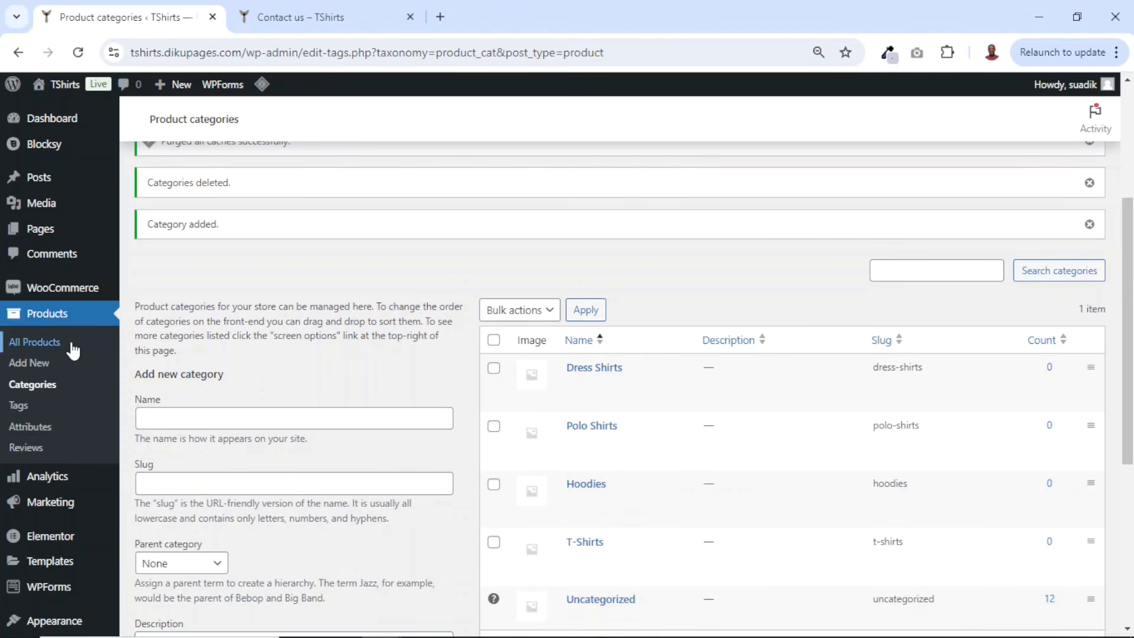
# - Move all demo products to the trash and permanently delete them by emptying the trash
pyautogui.click(37, 348)
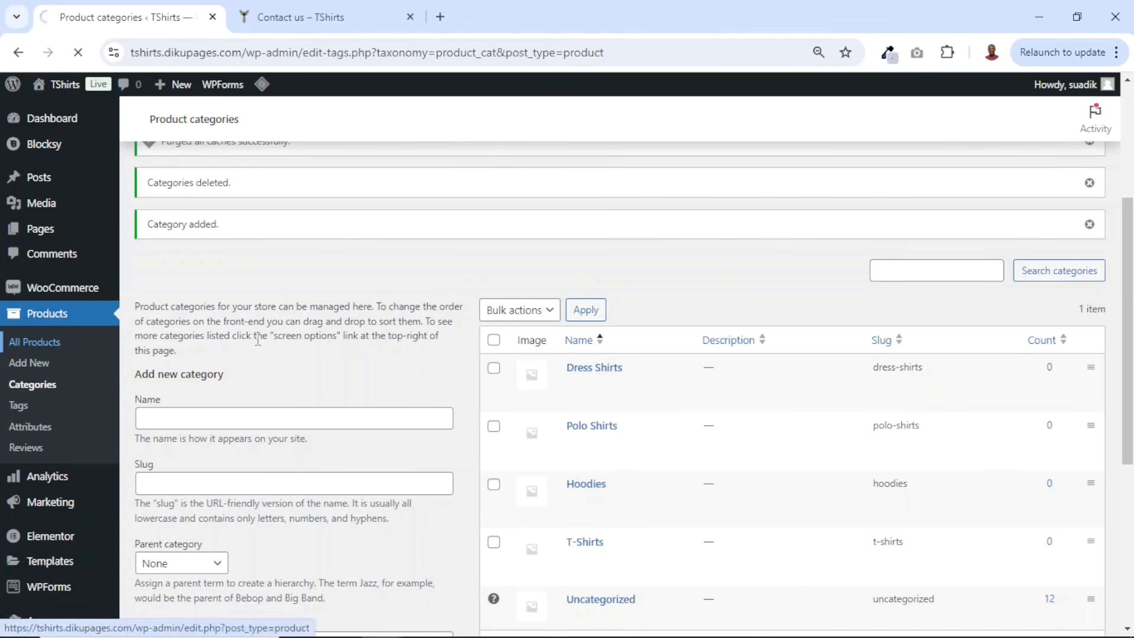
pyautogui.scroll(-8, 428, 317)
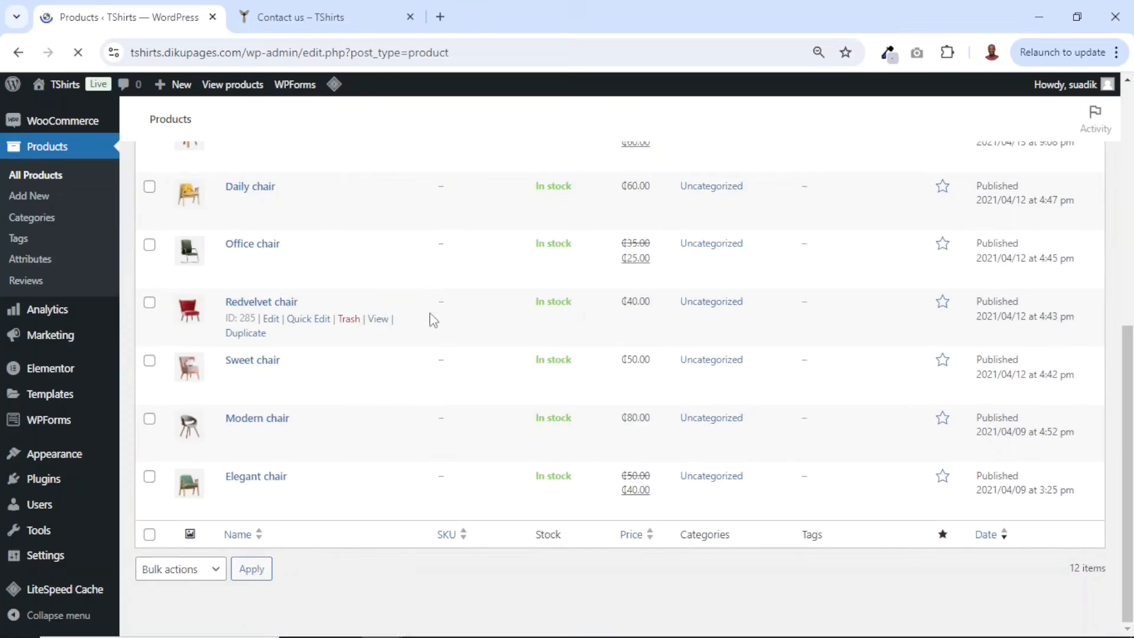
pyautogui.scroll(8, 455, 341)
pyautogui.scroll(-4, 458, 343)
pyautogui.scroll(-5, 457, 341)
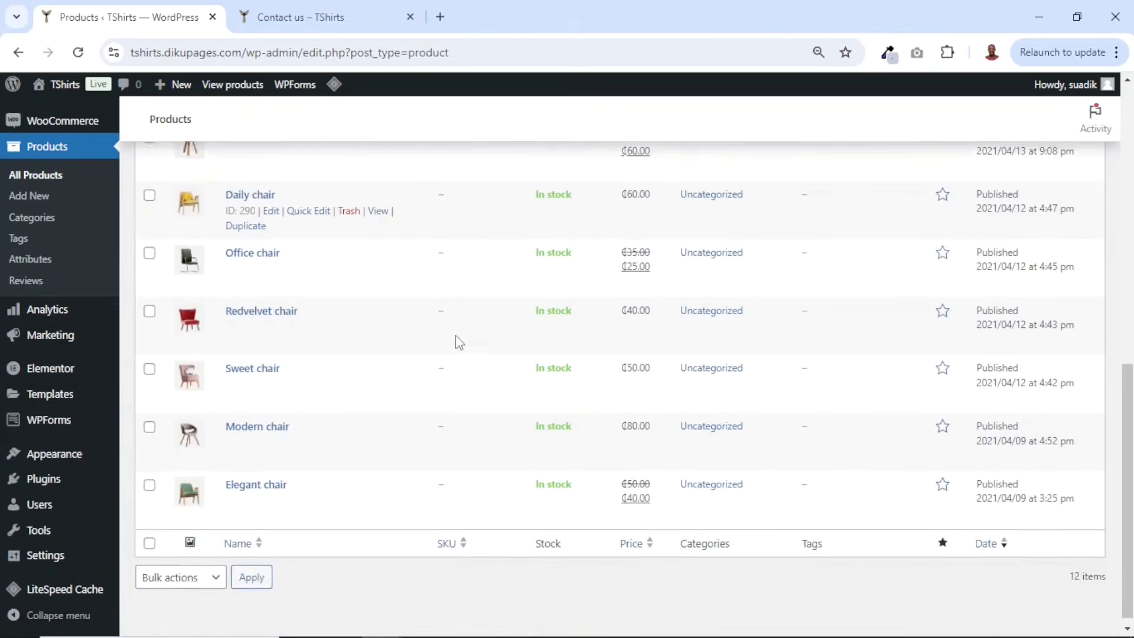
pyautogui.scroll(10, 457, 340)
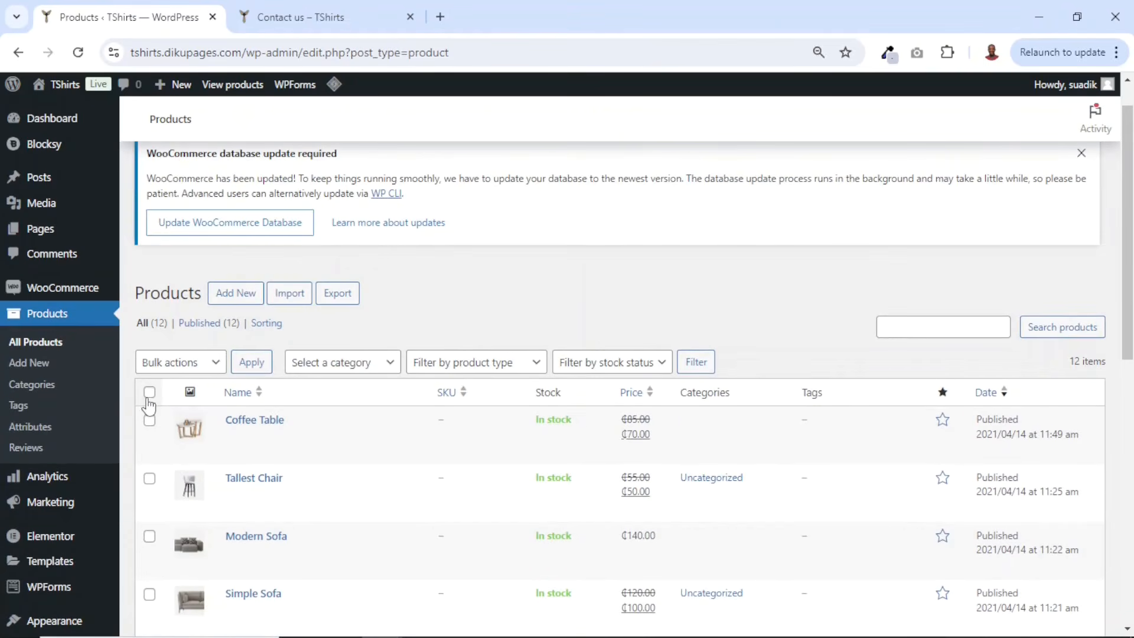
pyautogui.click(150, 394)
pyautogui.click(180, 363)
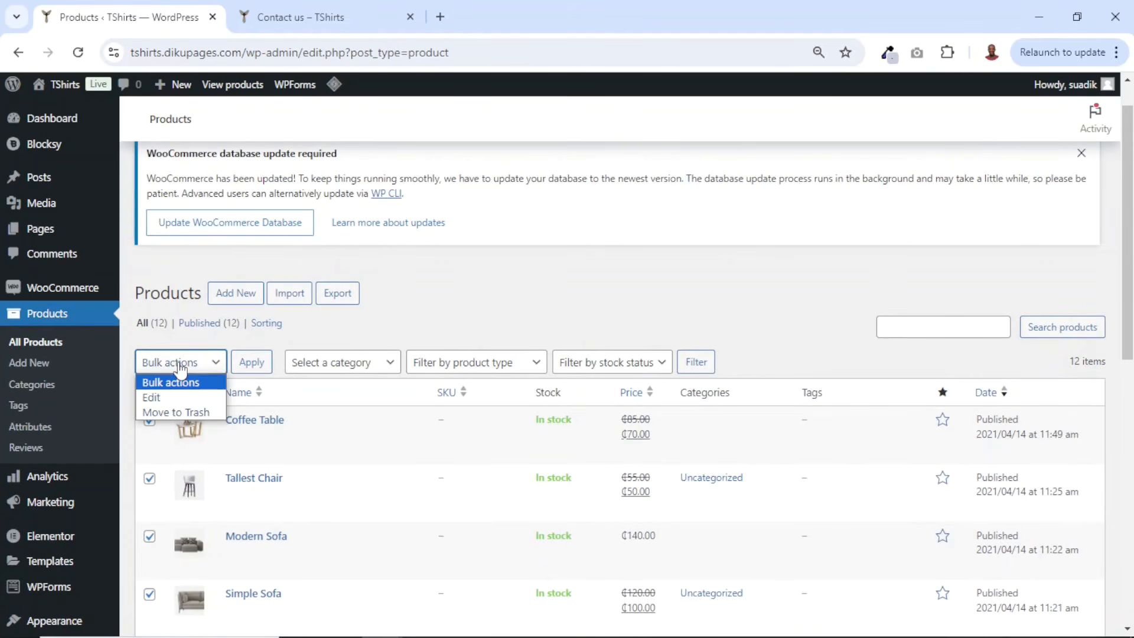
pyautogui.click(177, 413)
pyautogui.click(251, 362)
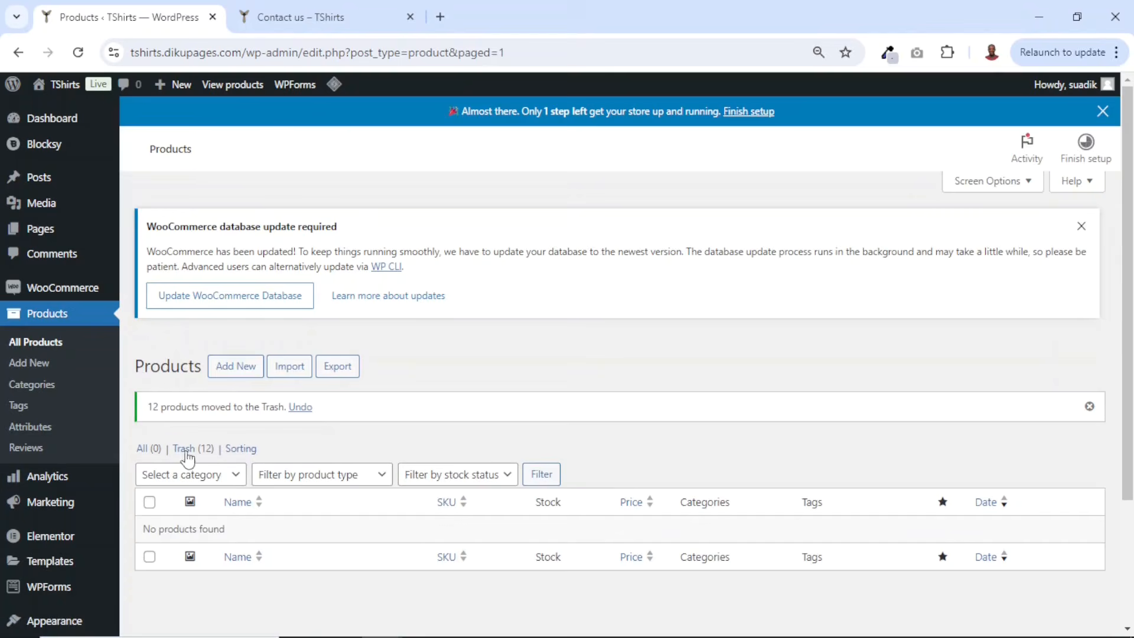
pyautogui.click(185, 452)
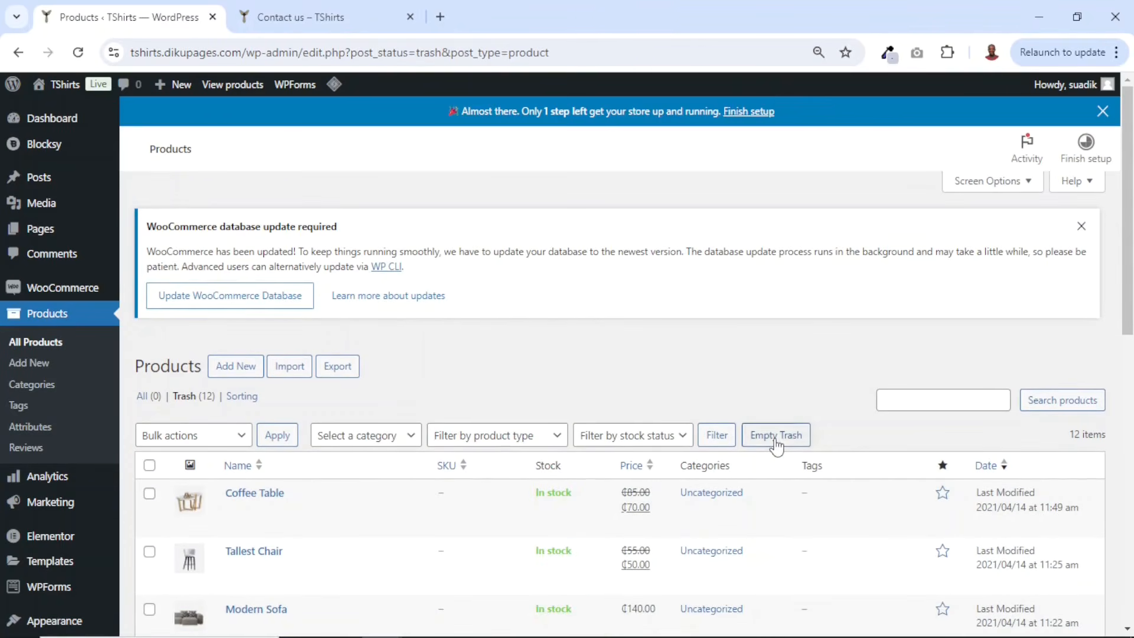
pyautogui.click(776, 435)
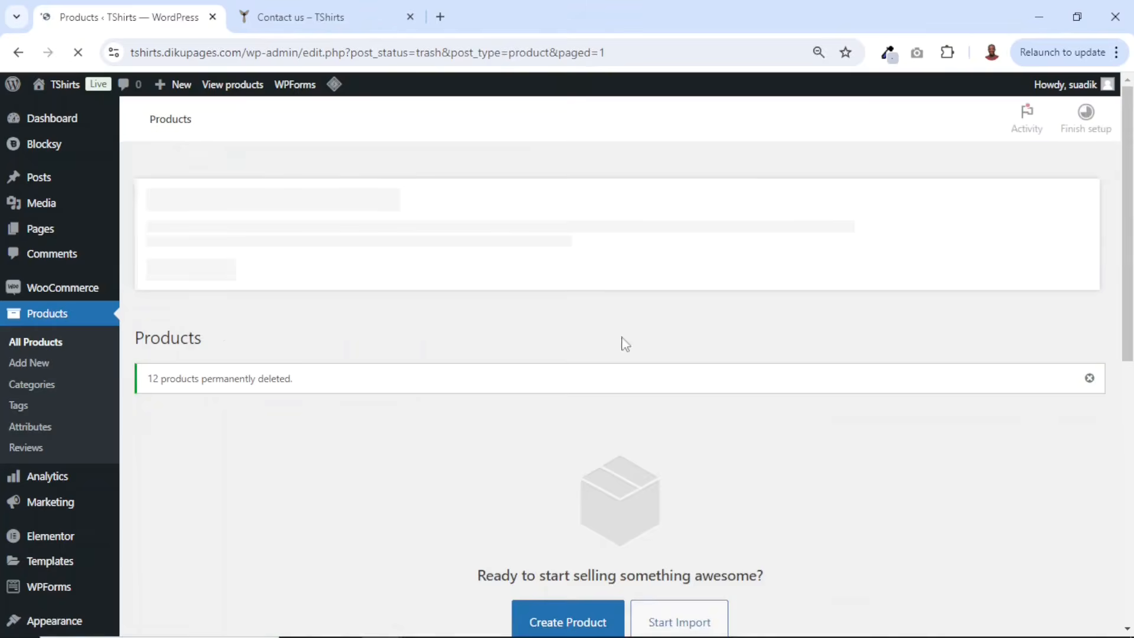
# - Browse the storefront home page and the shop page to review the site without products
pyautogui.scroll(-5, 384, 390)
pyautogui.click(318, 15)
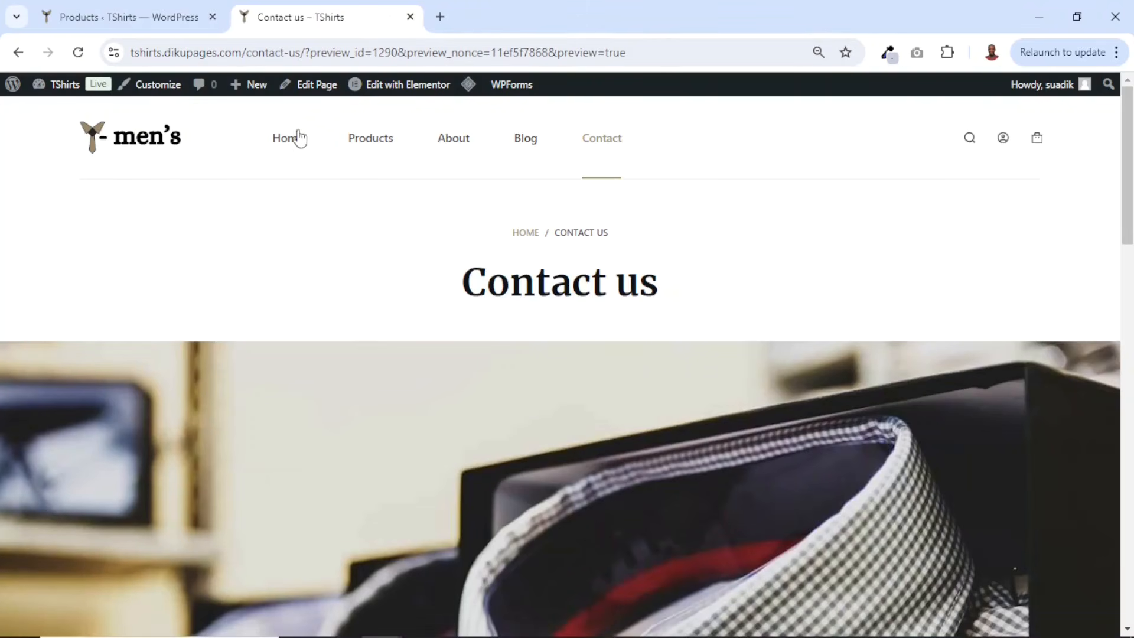
pyautogui.click(141, 144)
pyautogui.scroll(-15, 662, 361)
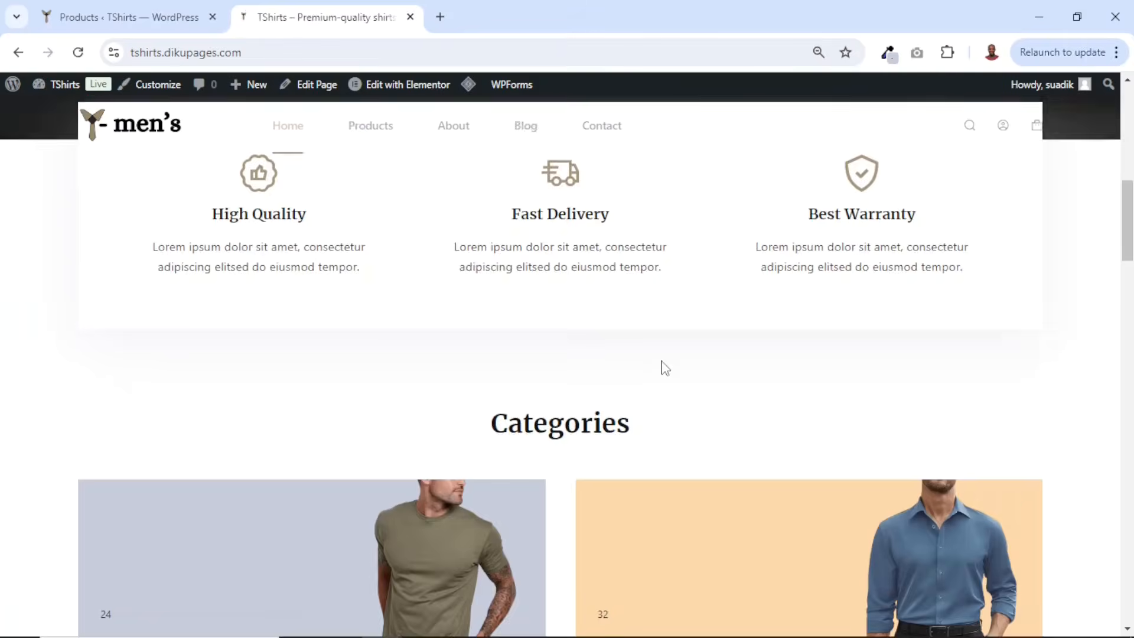
pyautogui.scroll(7, 675, 366)
pyautogui.scroll(-9, 675, 367)
pyautogui.scroll(-4, 675, 372)
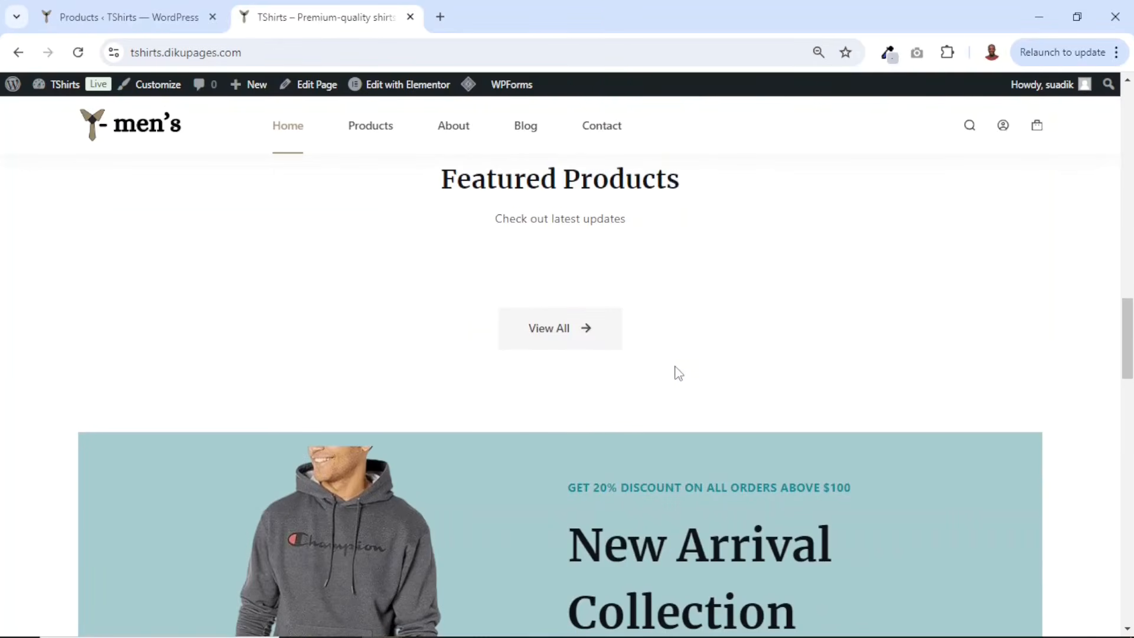
pyautogui.scroll(-20, 591, 254)
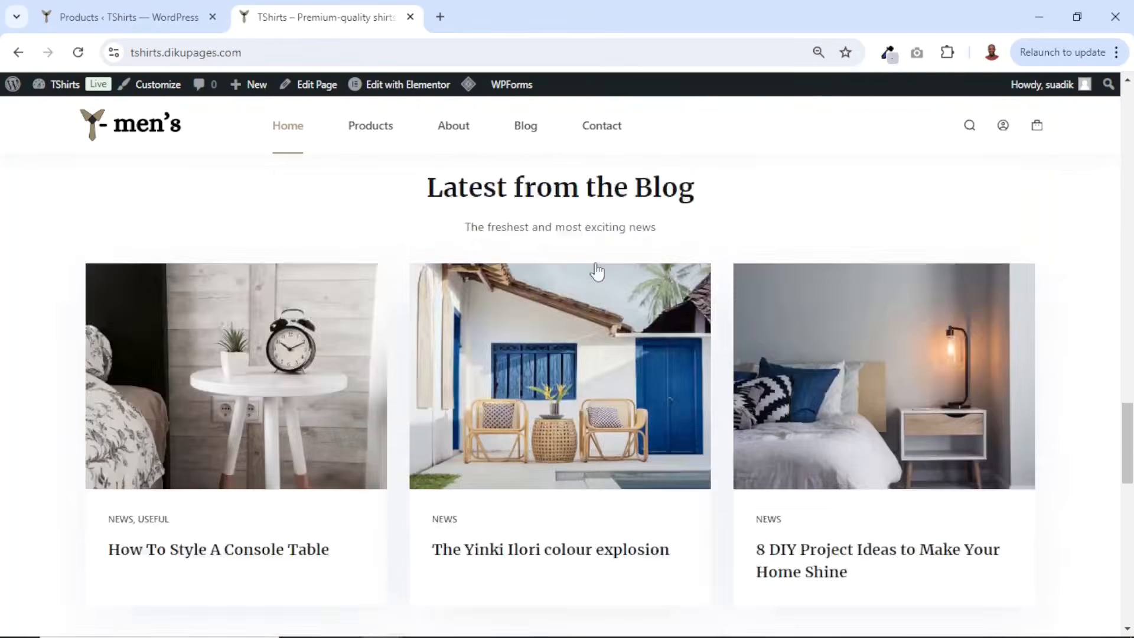
pyautogui.scroll(7, 767, 234)
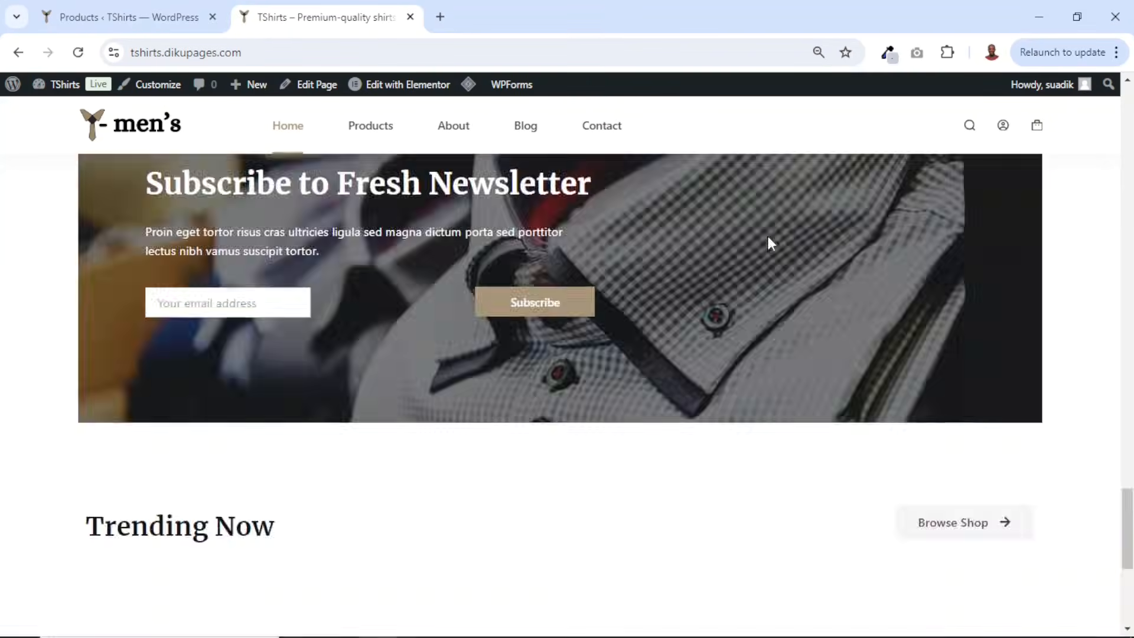
pyautogui.click(386, 126)
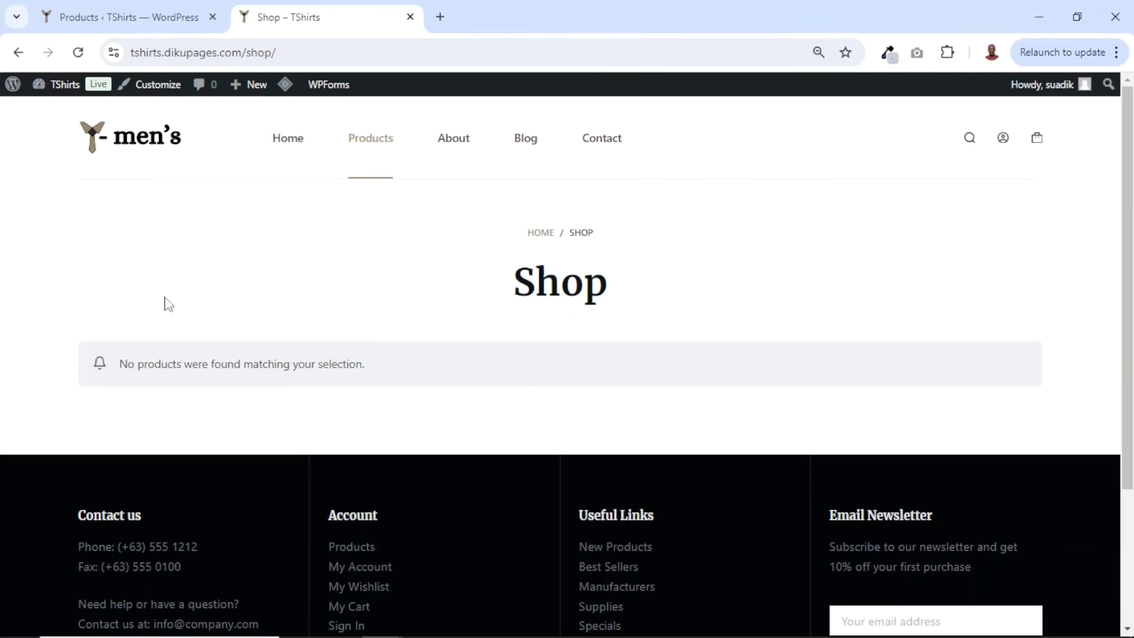
# - Start a new product named Bas Red Men's Shirt
pyautogui.click(118, 13)
pyautogui.scroll(5, 71, 332)
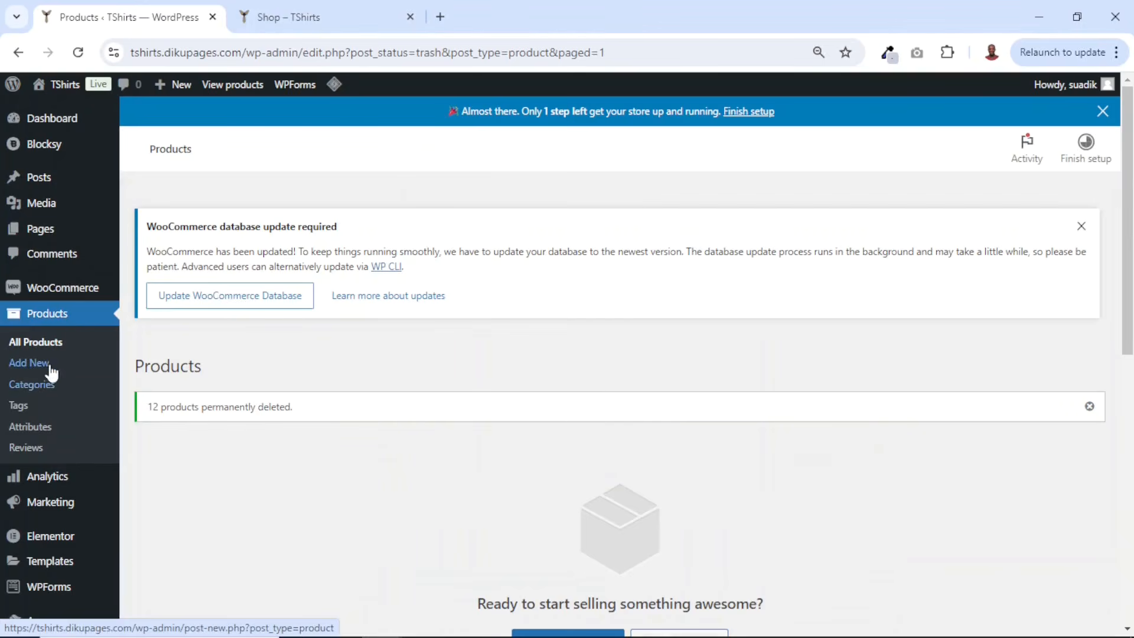
pyautogui.click(24, 364)
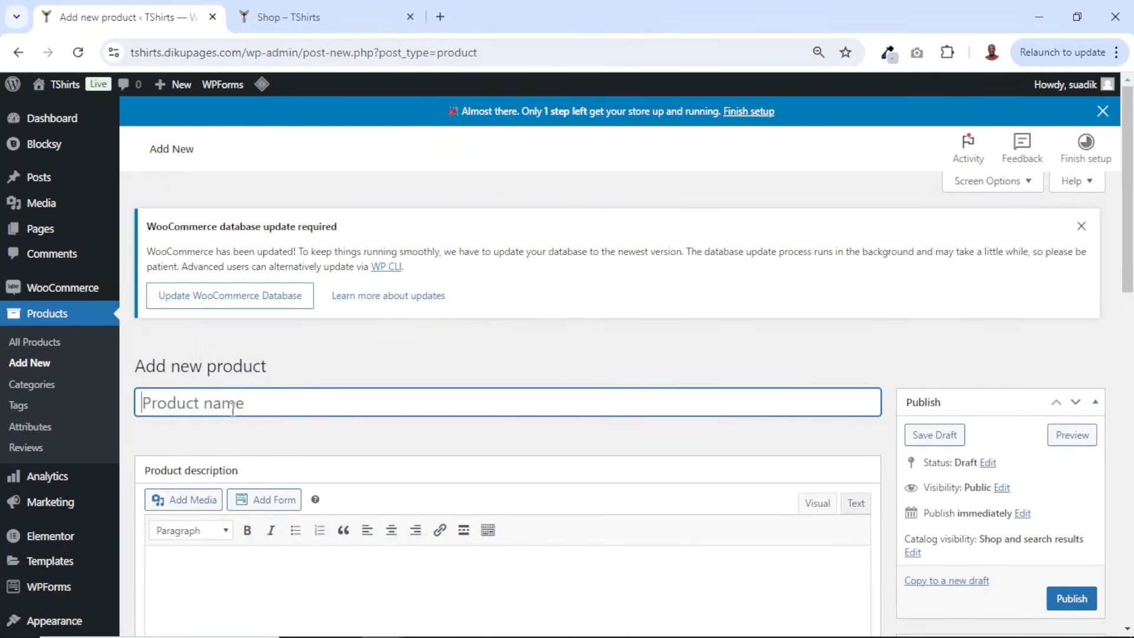
pyautogui.scroll(-3, 232, 408)
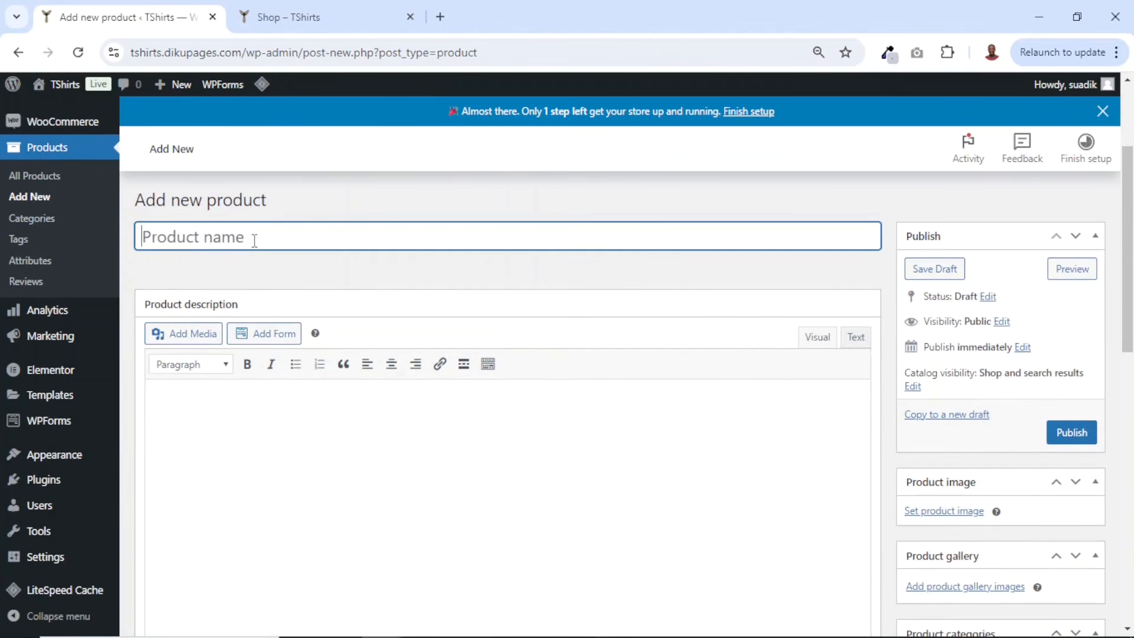
pyautogui.write("Bas Red Men's Shirt")
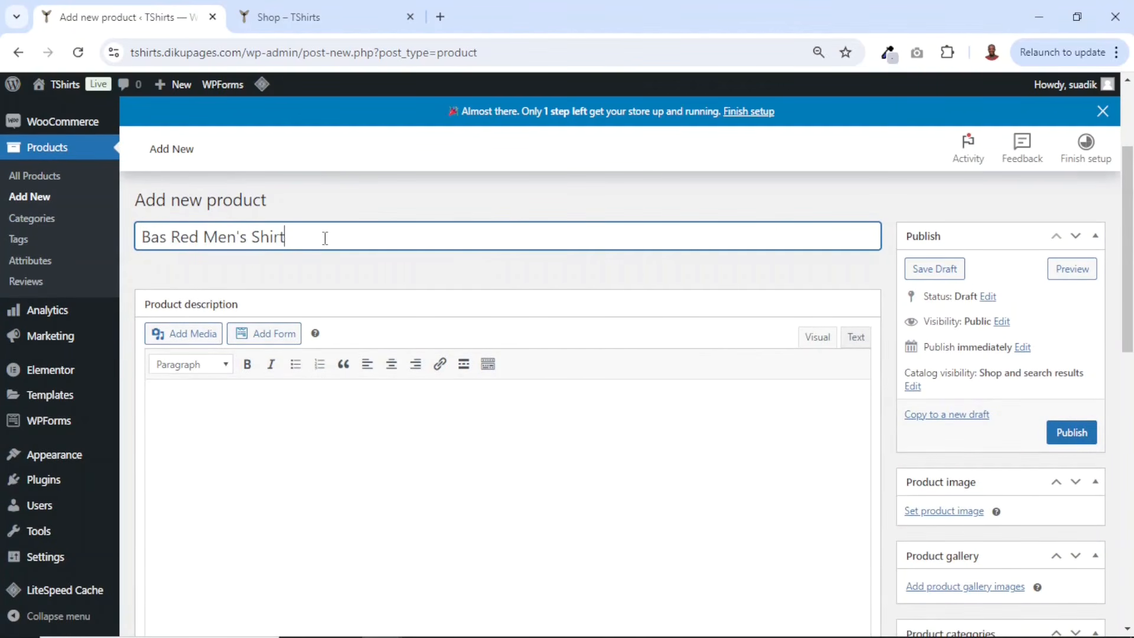
# - Paste the full product description and reuse its opening two sentences as the product short description
pyautogui.scroll(-1, 337, 405)
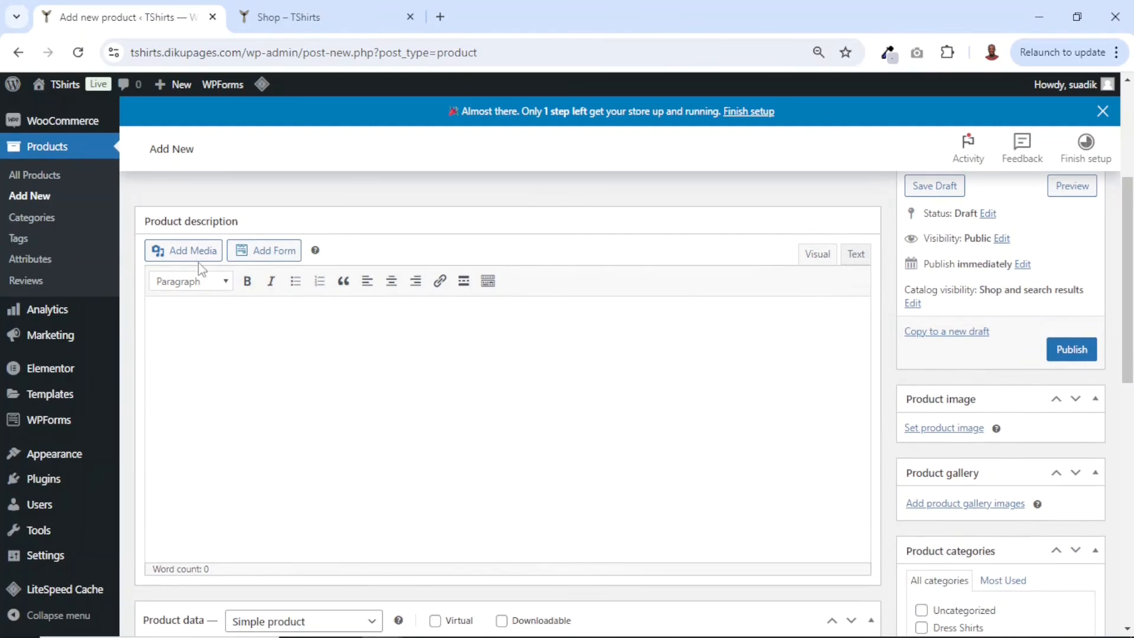
pyautogui.click(294, 318)
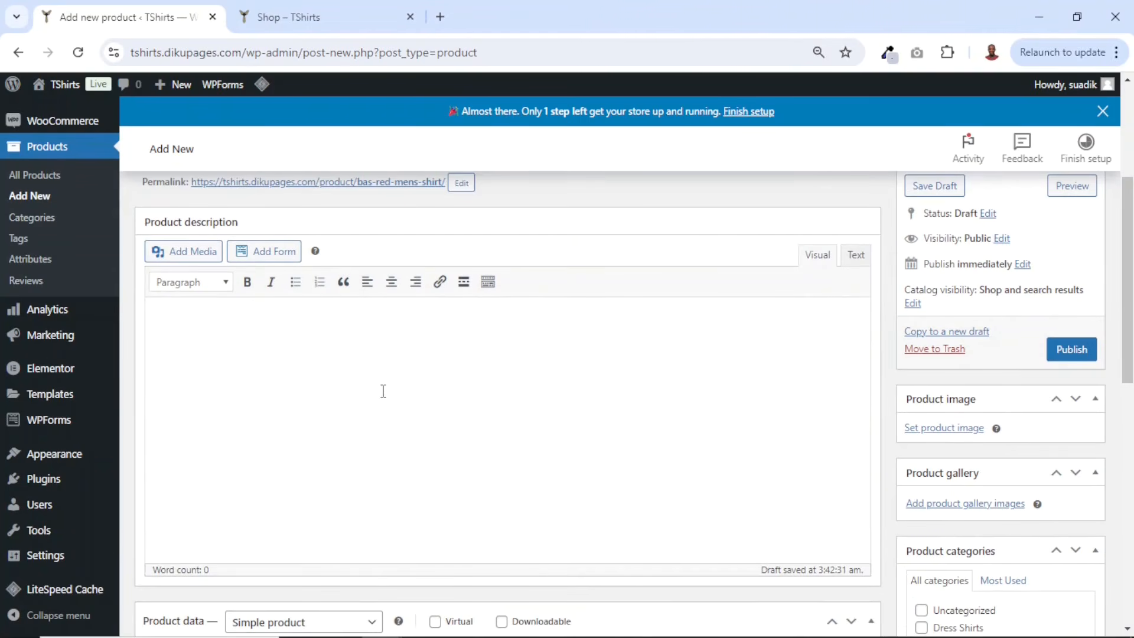
pyautogui.write("Make a statement with the Bas Red Men's Shirt. Designed for the modern man who values style and confidence, this shirt combines bold color with sleek lines, perfect for any occasion. Whether you're dressing it up for a night out or keeping it casual, the vibrant red hue stands out while offering timeless versatility. Crafted from premium, breathable fabric, the Bas Red Men's Shirt ensures all-day comfort without compromising on sharp looks. Its tailored fit provides a flattering silhouette, while the durable stitching guarantees long-lasting wear. Pair it with jeans or trousers, and you're ready to own every room you walk into. Key Features: Bold and vibrant red color for standout style Premium, soft fabric for maximum comfort Tailored fit that complements all body types Durable and versatile – perfect for both casual and formal wear Step up your wardrobe game with the Bas Red Men's Shirt. Unleash your confidence and leave a lasting impression.")
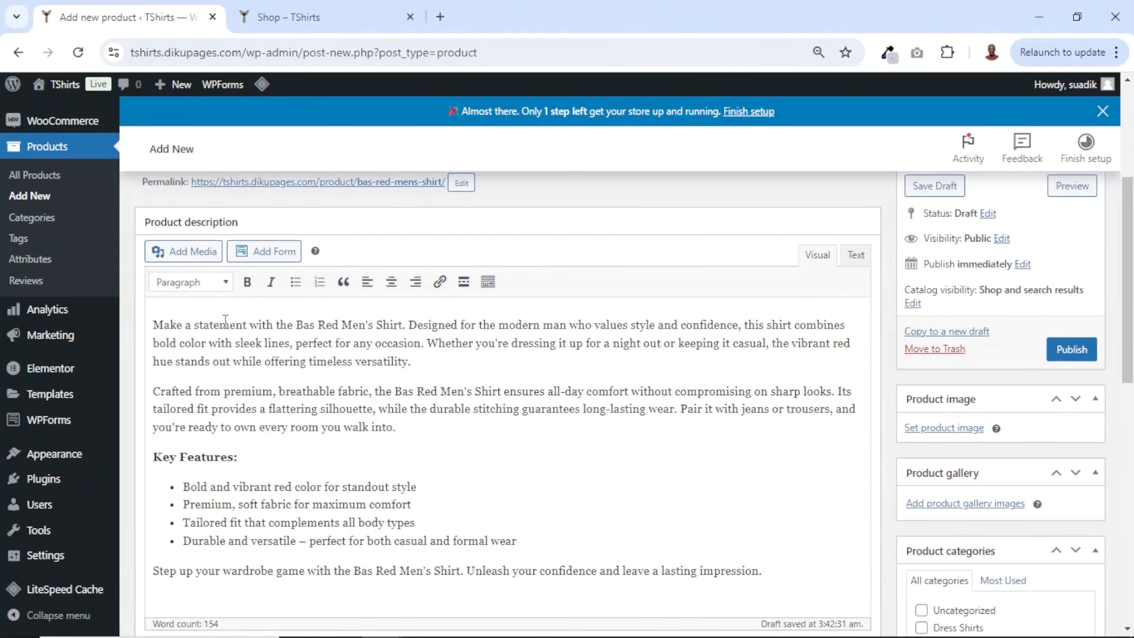
pyautogui.moveTo(155, 324); pyautogui.dragTo(429, 348)
pyautogui.hotkey('ctrl', 'c')
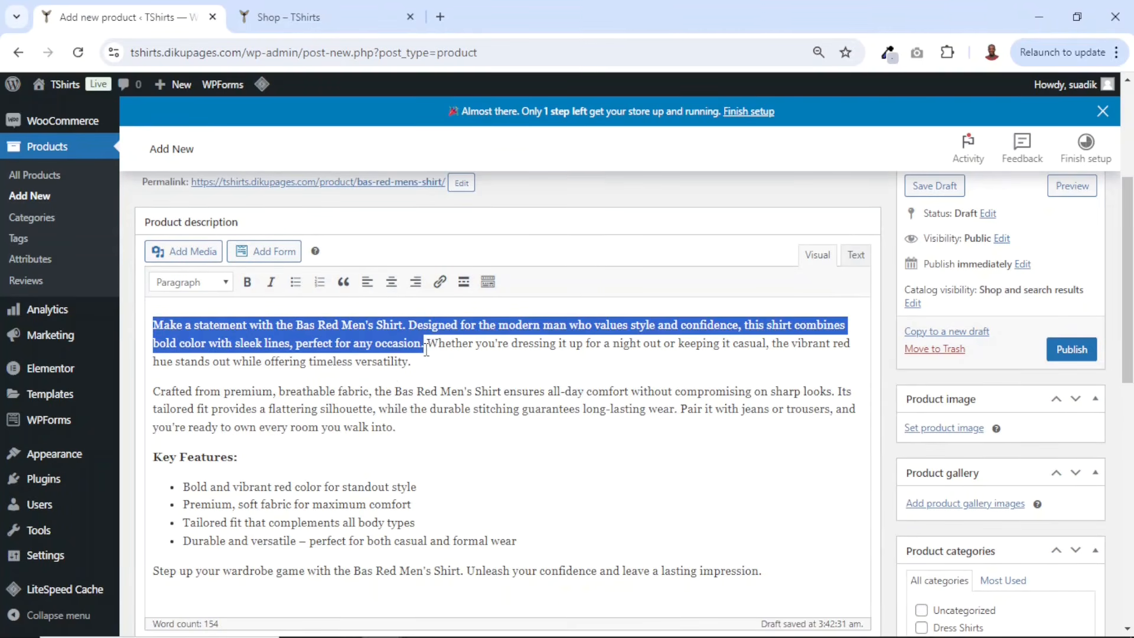
pyautogui.scroll(-10, 549, 400)
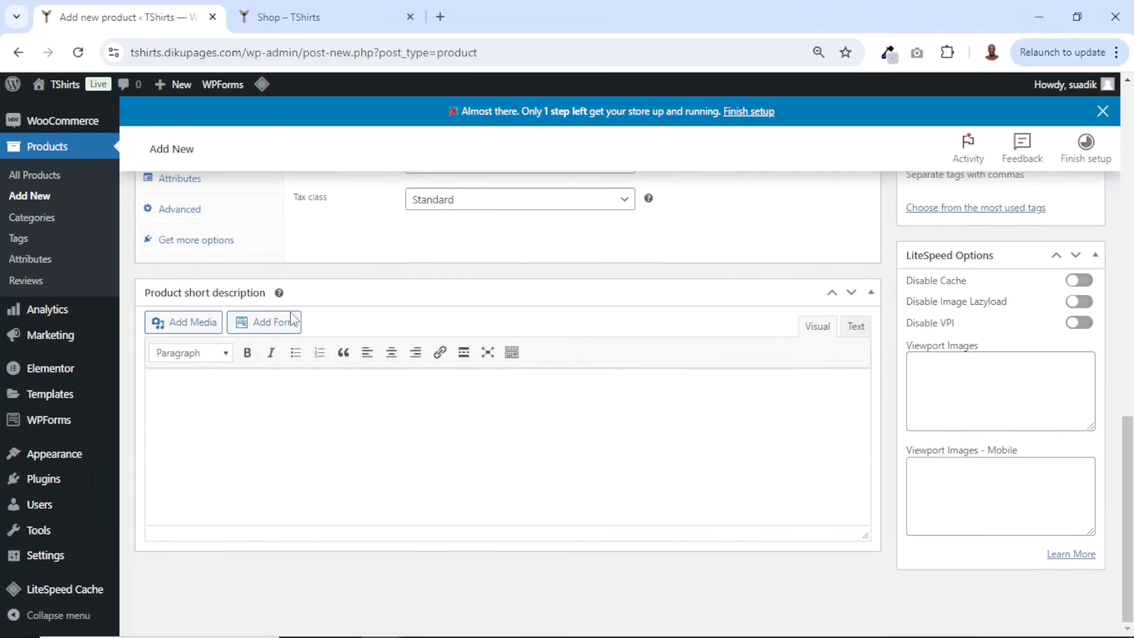
pyautogui.hotkey('ctrl', 'v')
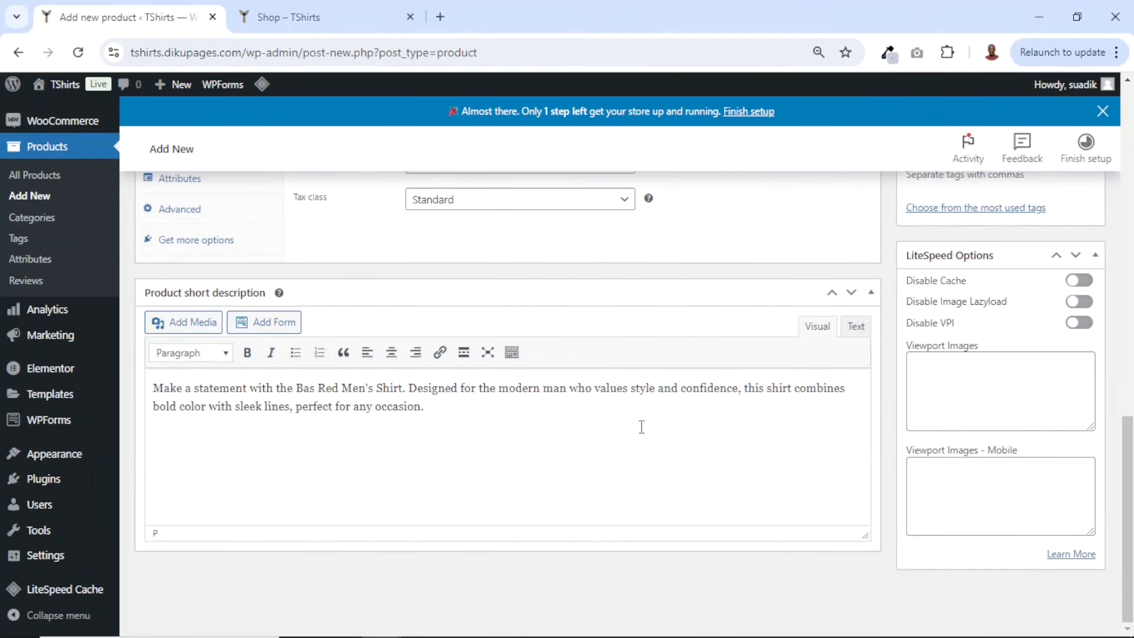
# - Set the product's regular price to 120 and the sale price to 89
pyautogui.scroll(2, 642, 427)
pyautogui.scroll(-2, 643, 427)
pyautogui.scroll(10, 544, 463)
pyautogui.scroll(-5, 527, 453)
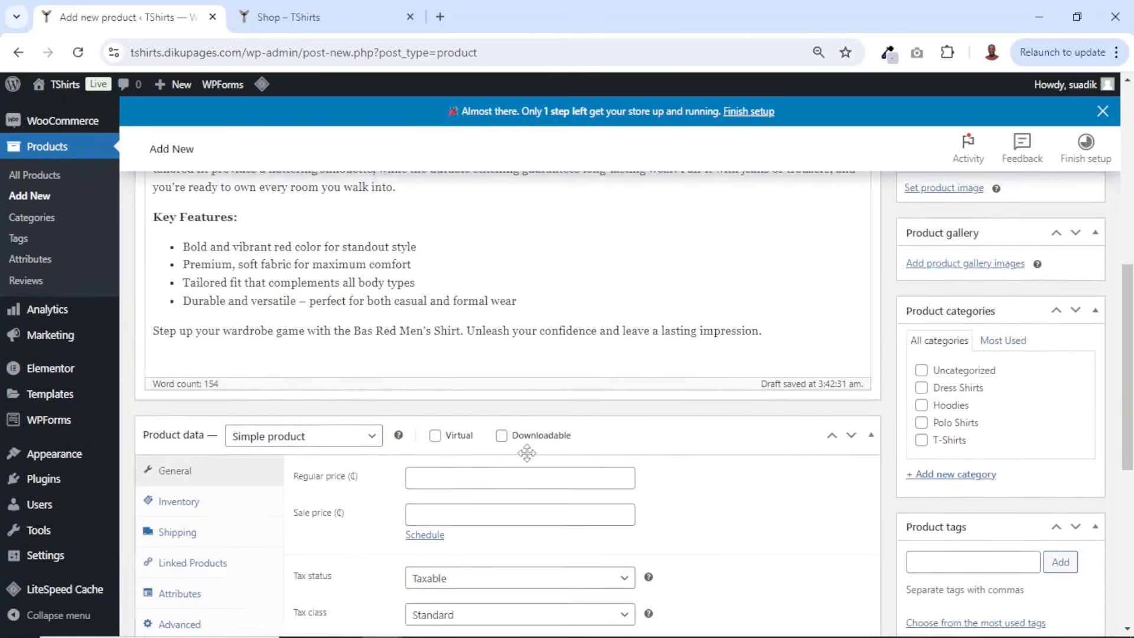
pyautogui.scroll(-1, 527, 453)
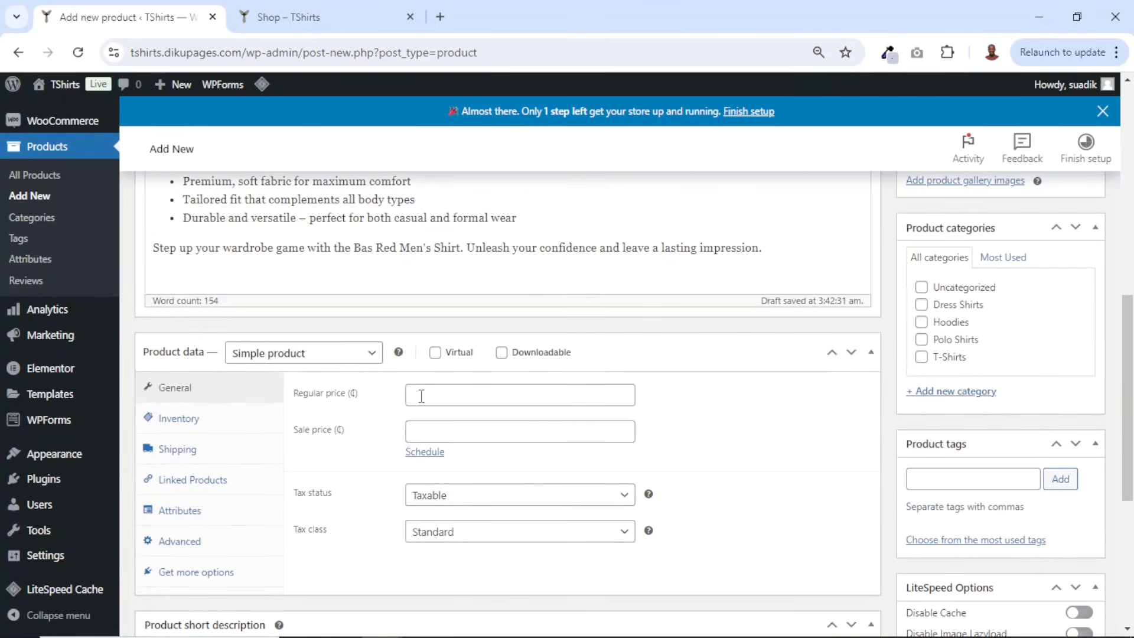
pyautogui.click(474, 392)
pyautogui.write('120')
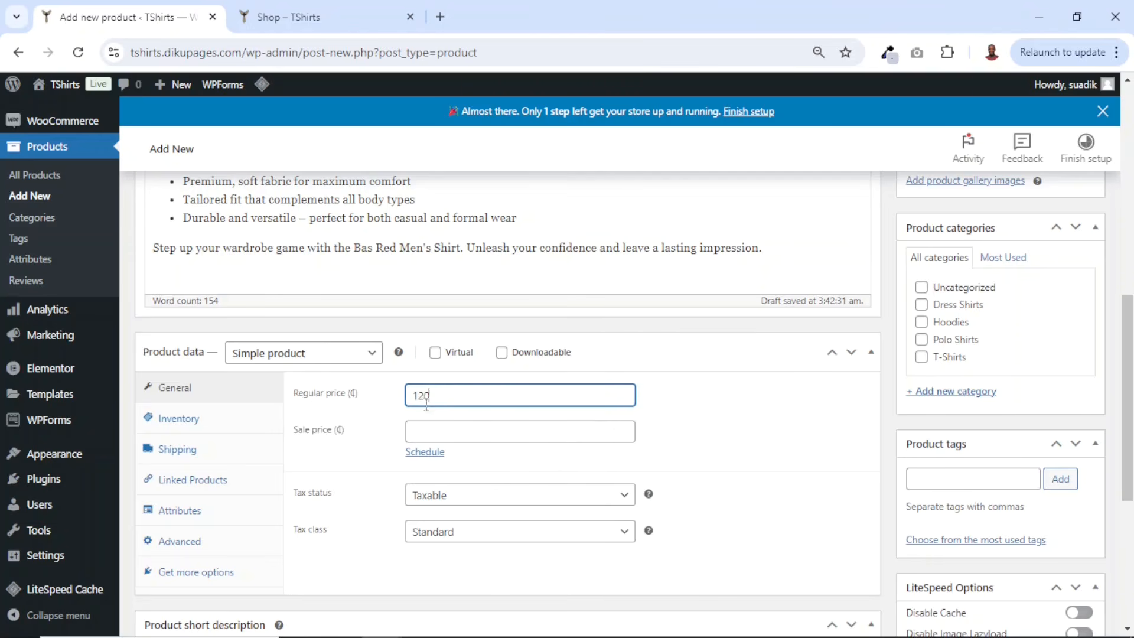
pyautogui.click(461, 432)
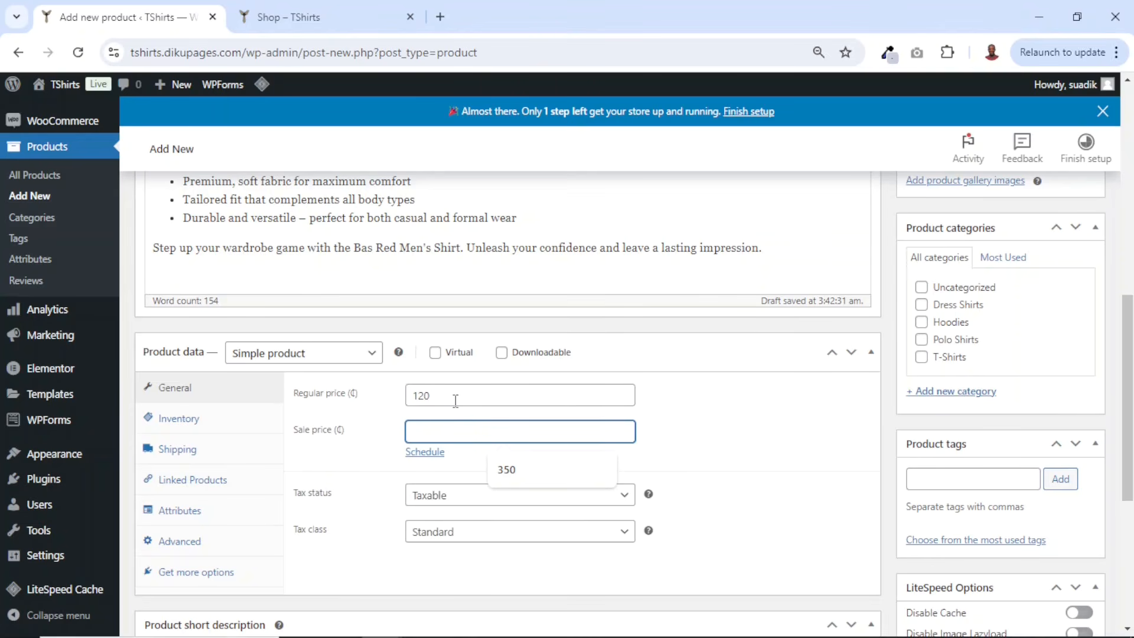
pyautogui.write('89')
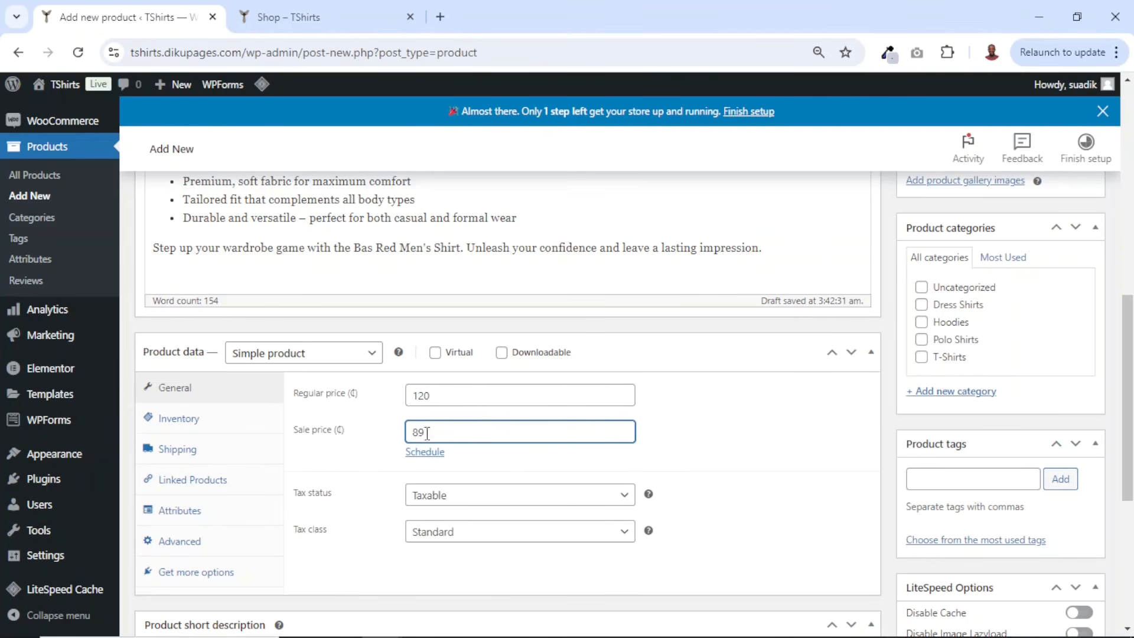
pyautogui.click(423, 452)
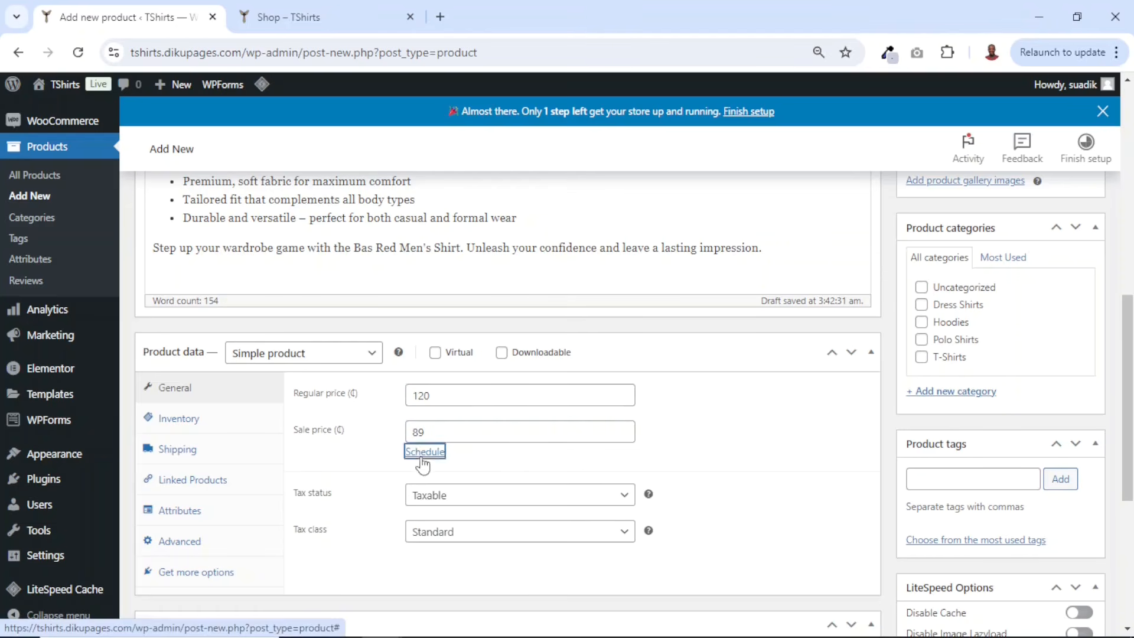
pyautogui.moveTo(440, 431); pyautogui.dragTo(396, 436)
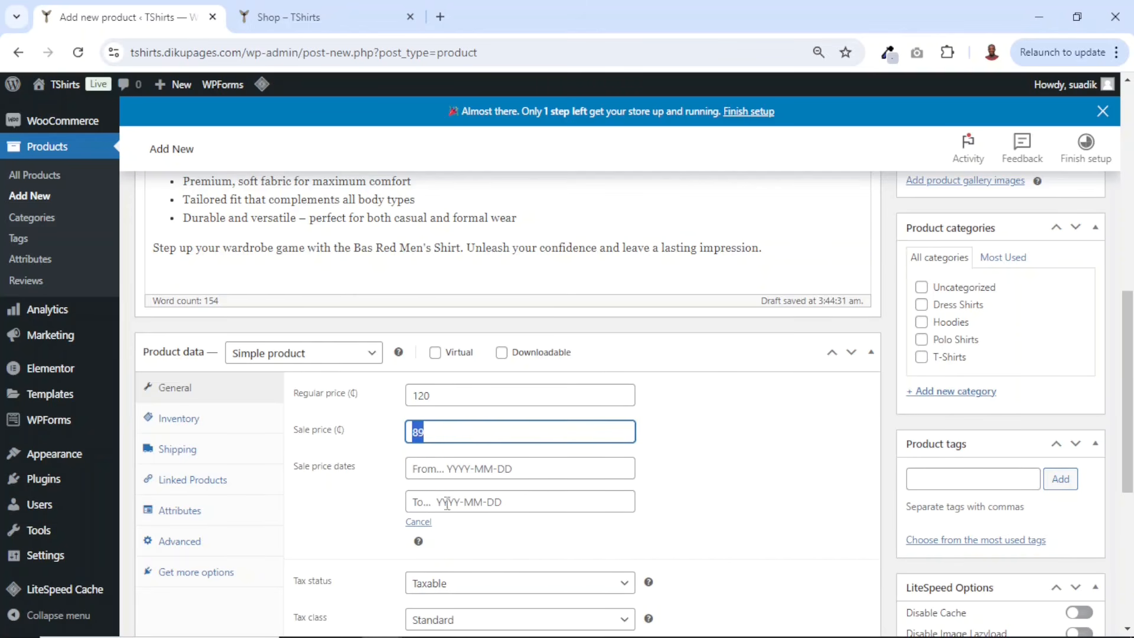
pyautogui.click(420, 522)
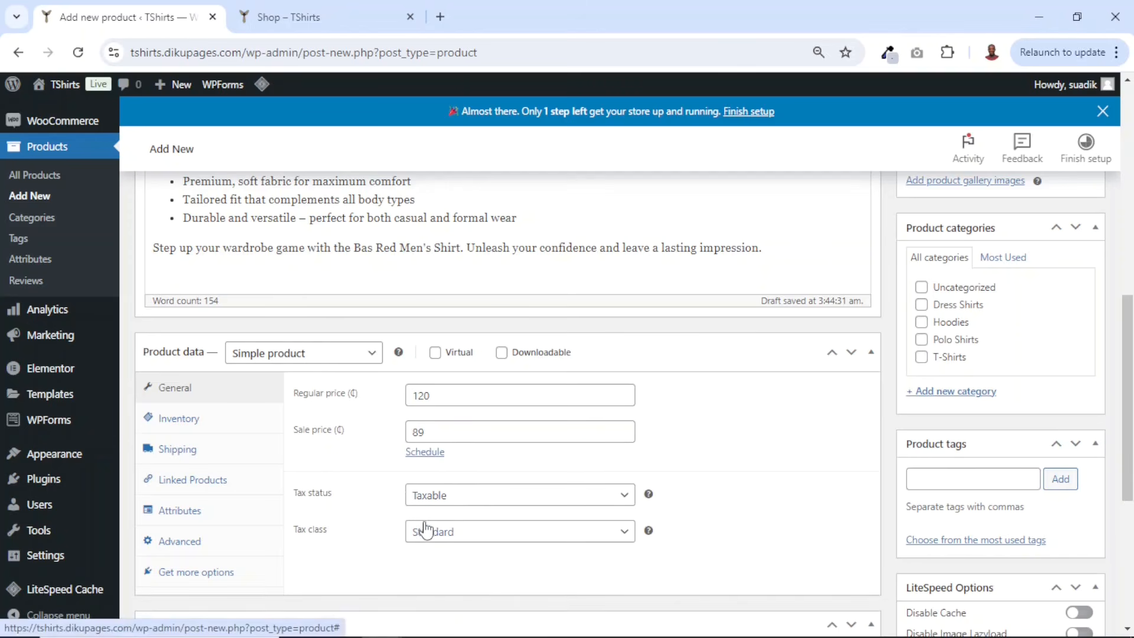
# - Set the product's tax class to VAT, keeping the tax status Taxable
pyautogui.scroll(-1, 527, 405)
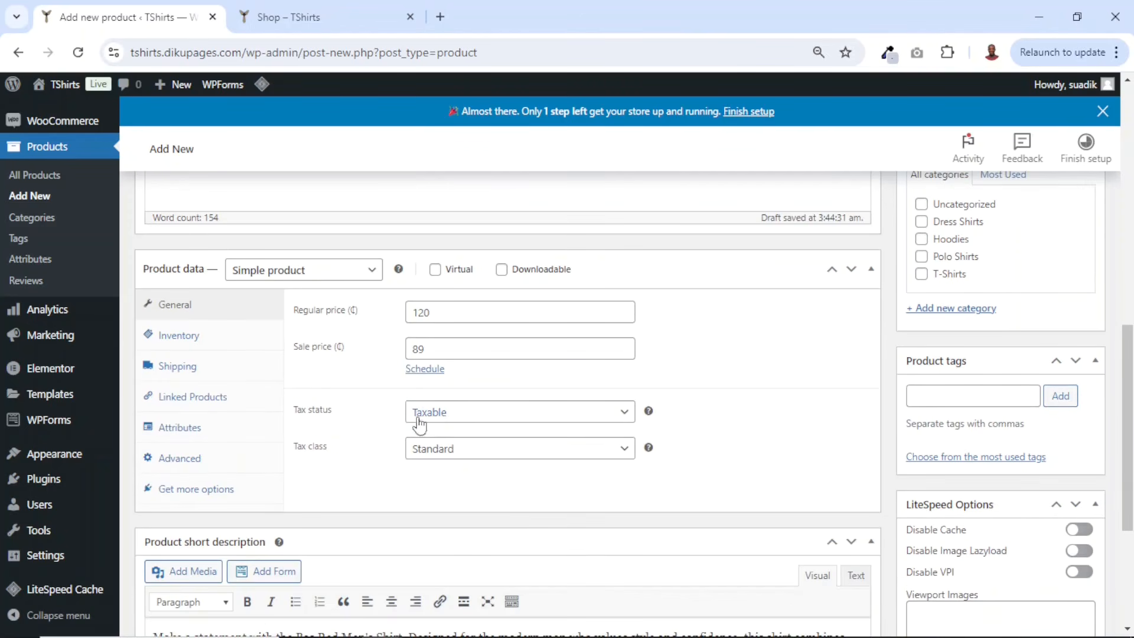
pyautogui.click(451, 413)
pyautogui.click(452, 417)
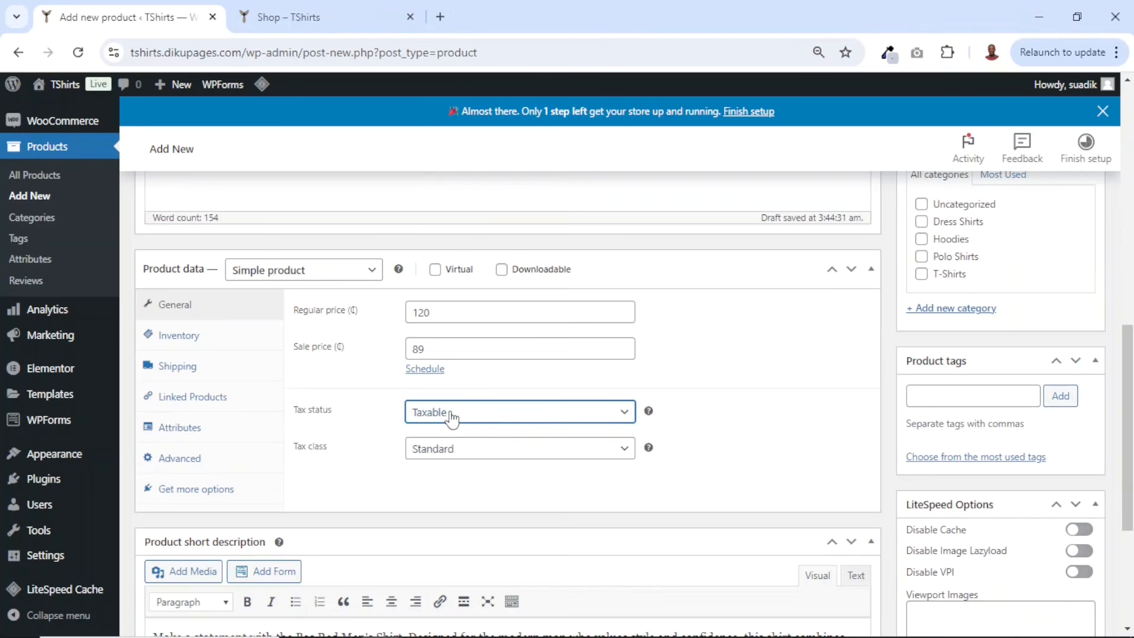
pyautogui.click(469, 455)
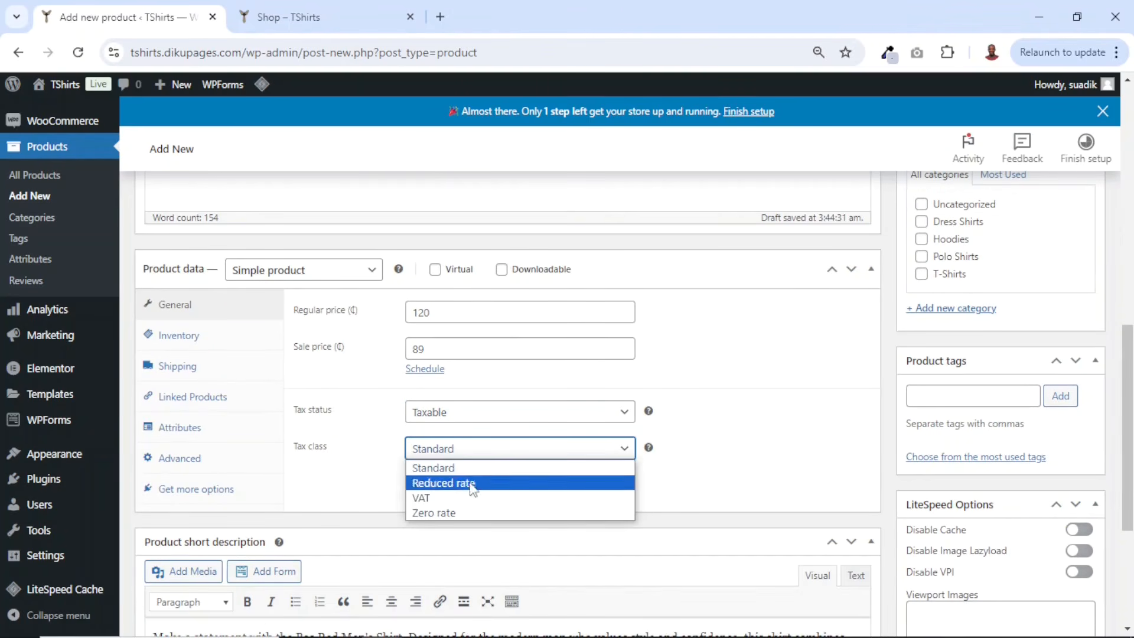
pyautogui.click(422, 498)
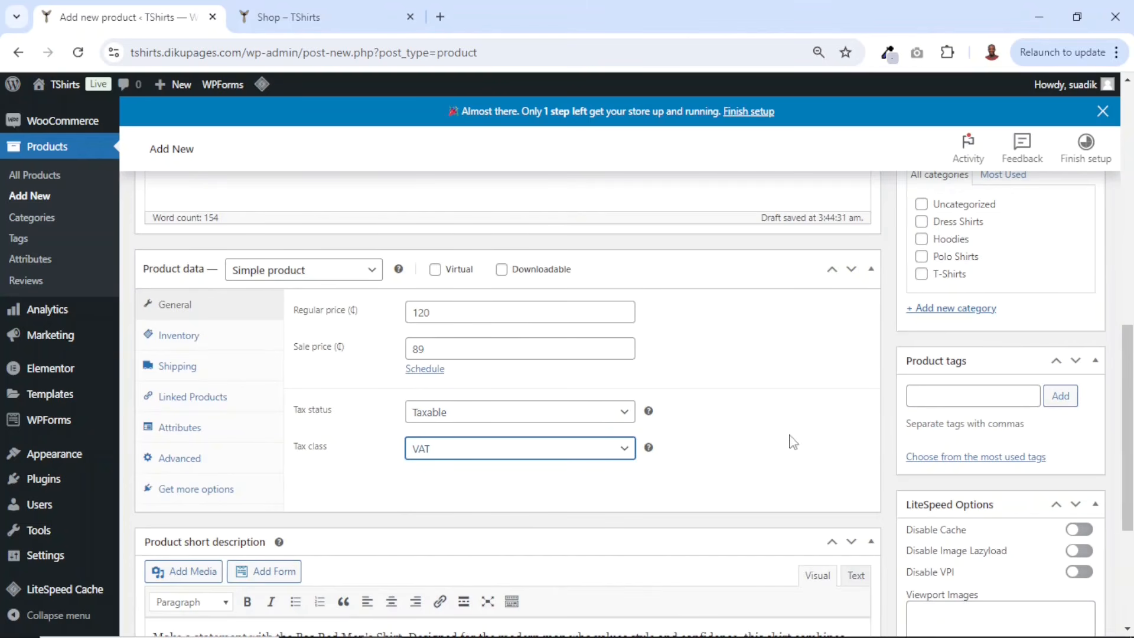
# - Set the product's SKU to 0001 and enable stock quantity tracking
pyautogui.click(176, 340)
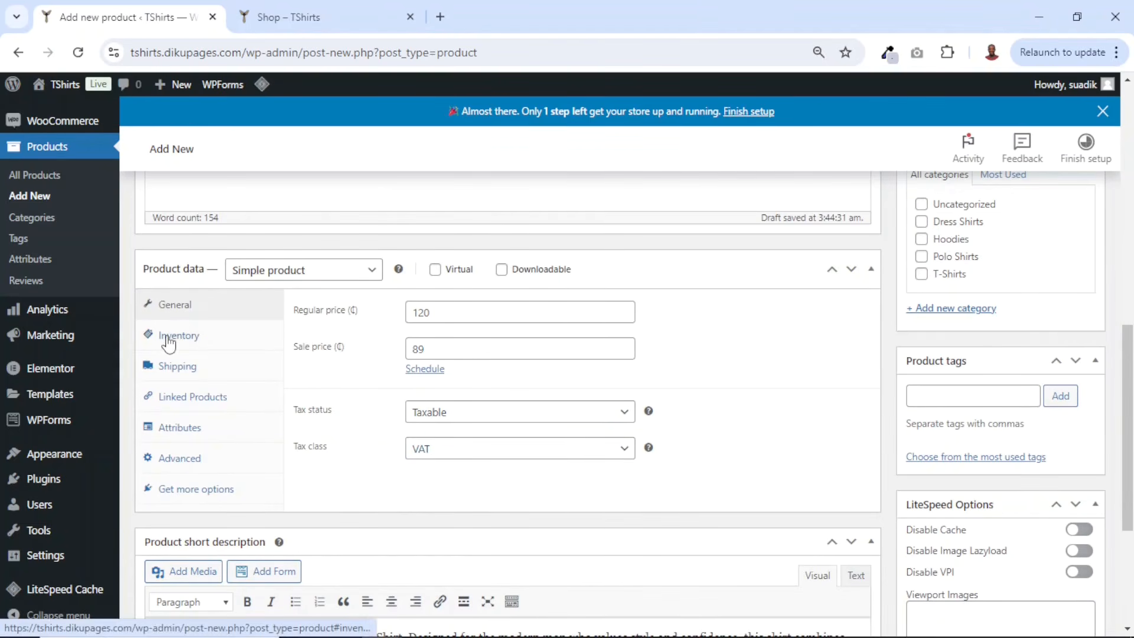
pyautogui.click(469, 314)
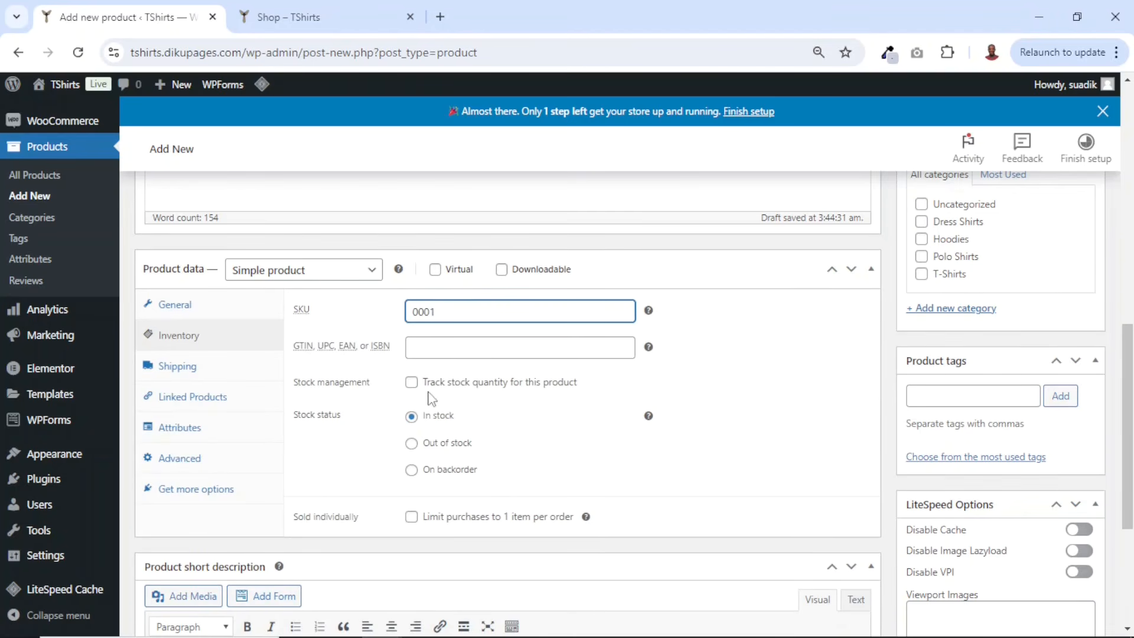
pyautogui.click(411, 382)
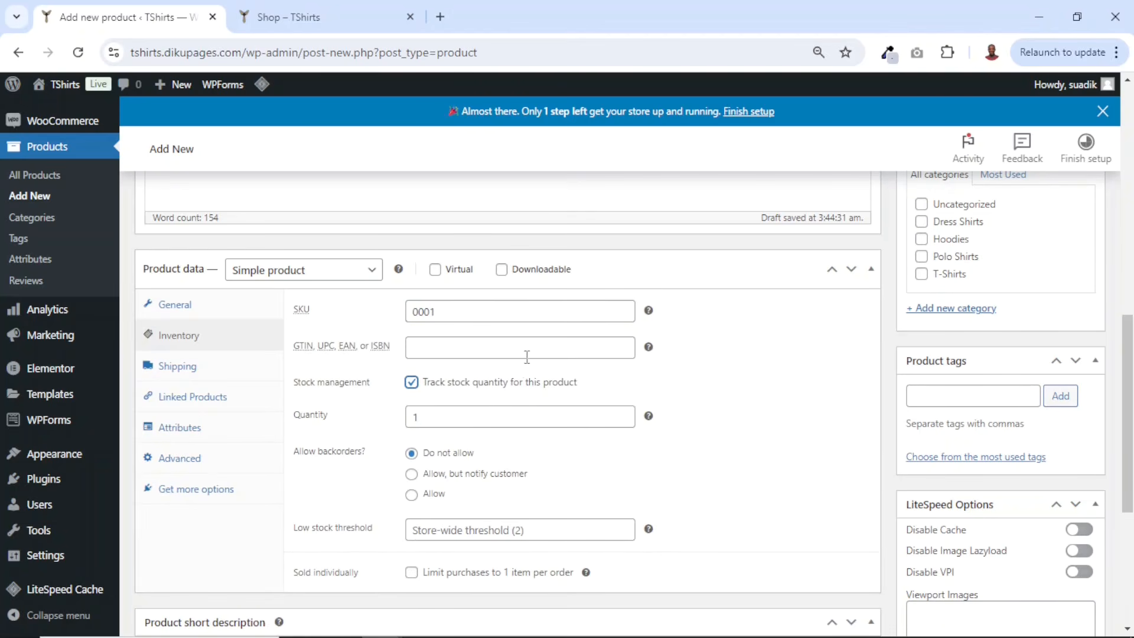
# - Set the stock quantity to 85
pyautogui.doubleClick(447, 417)
pyautogui.write('85')
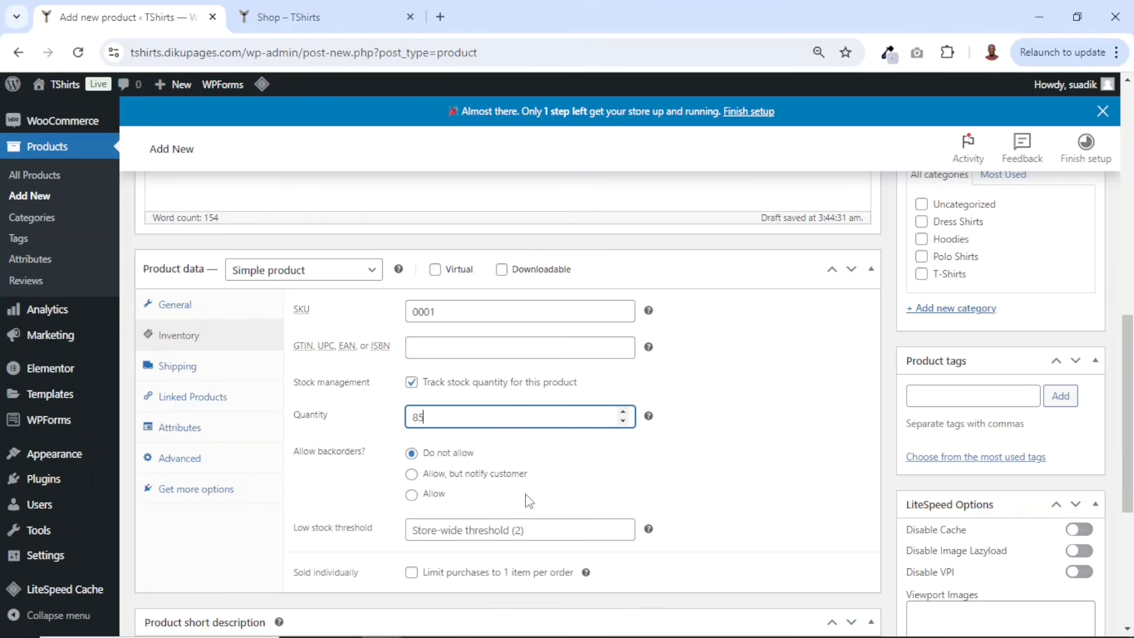
# - Upload the Bas Red Men's Shirt image file from the t-shirts downloads folder for the product image
pyautogui.scroll(-1, 532, 482)
pyautogui.scroll(1, 574, 440)
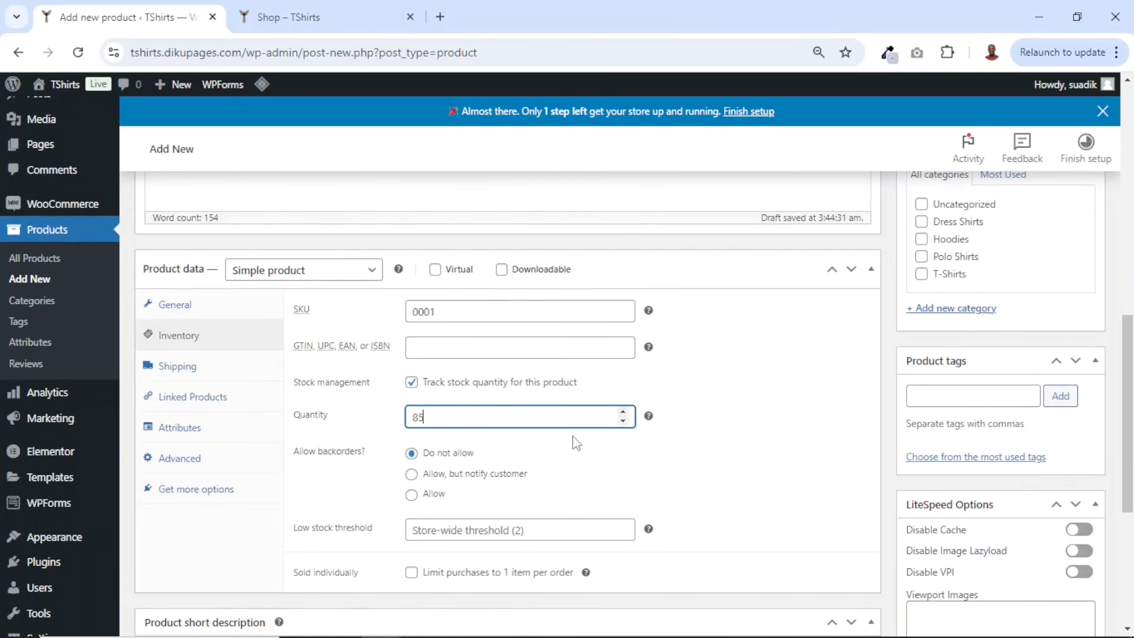
pyautogui.scroll(2, 738, 449)
pyautogui.scroll(5, 727, 454)
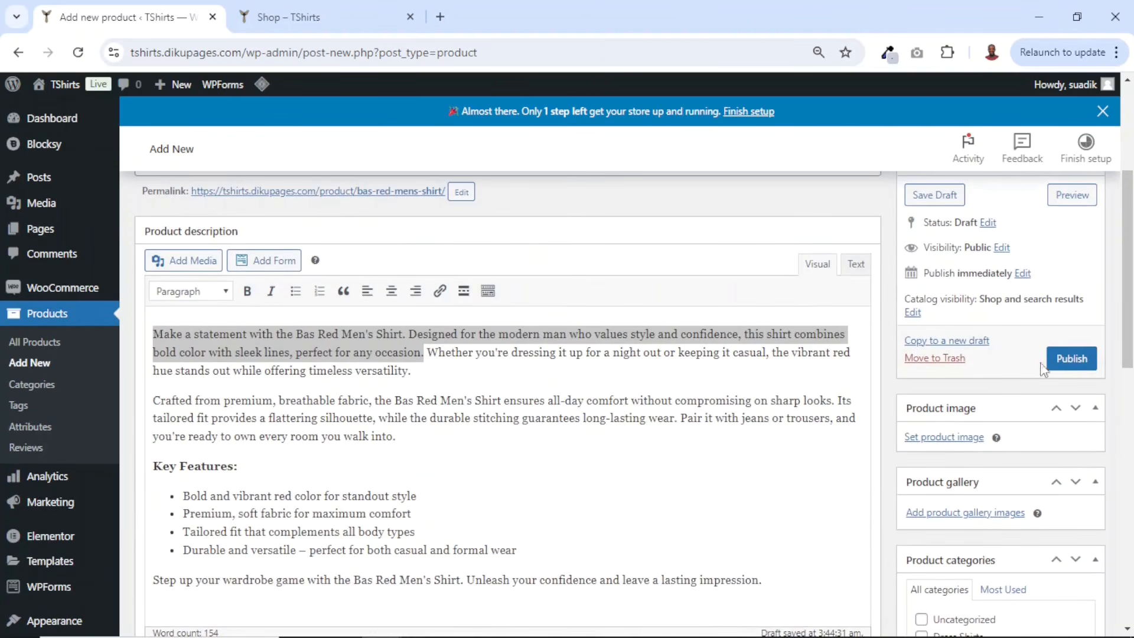
pyautogui.click(938, 440)
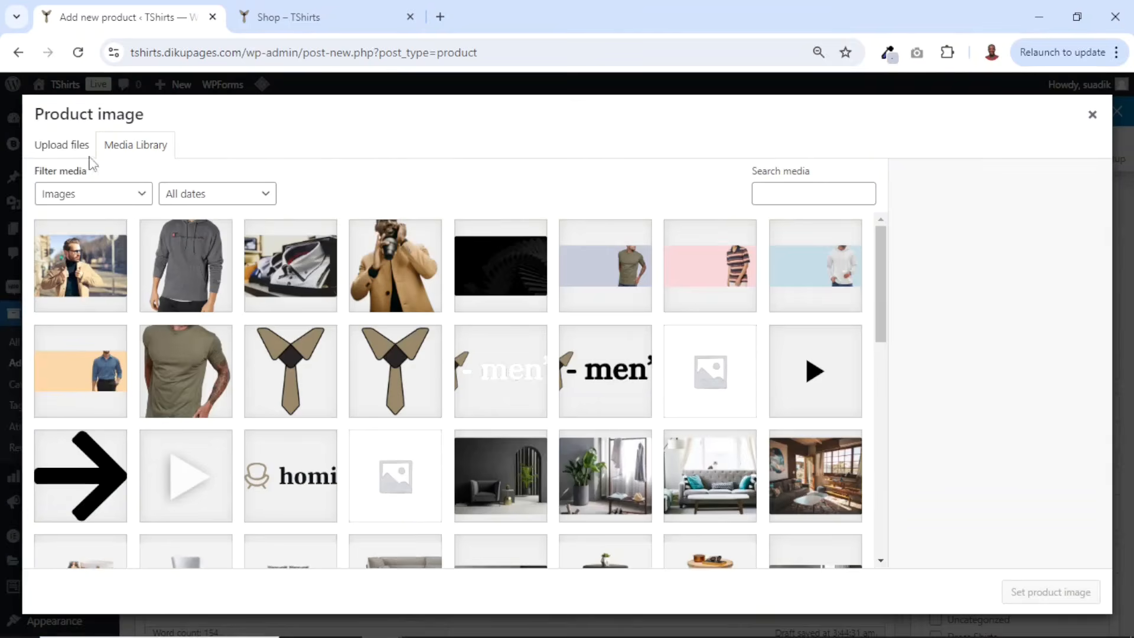
pyautogui.click(61, 149)
pyautogui.click(534, 363)
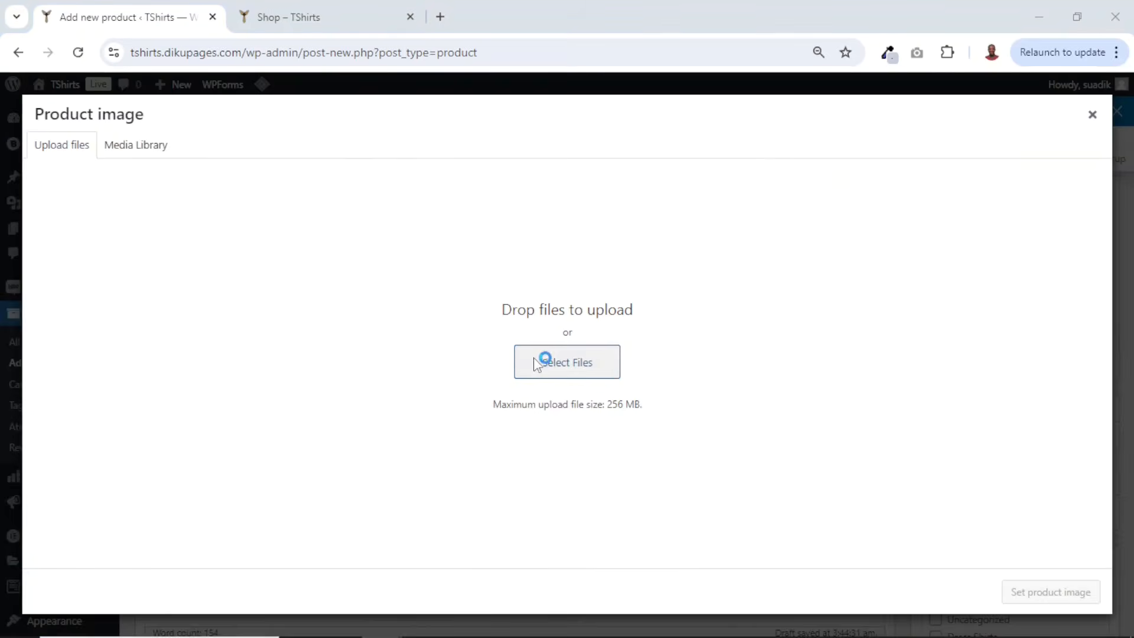
pyautogui.doubleClick(210, 256)
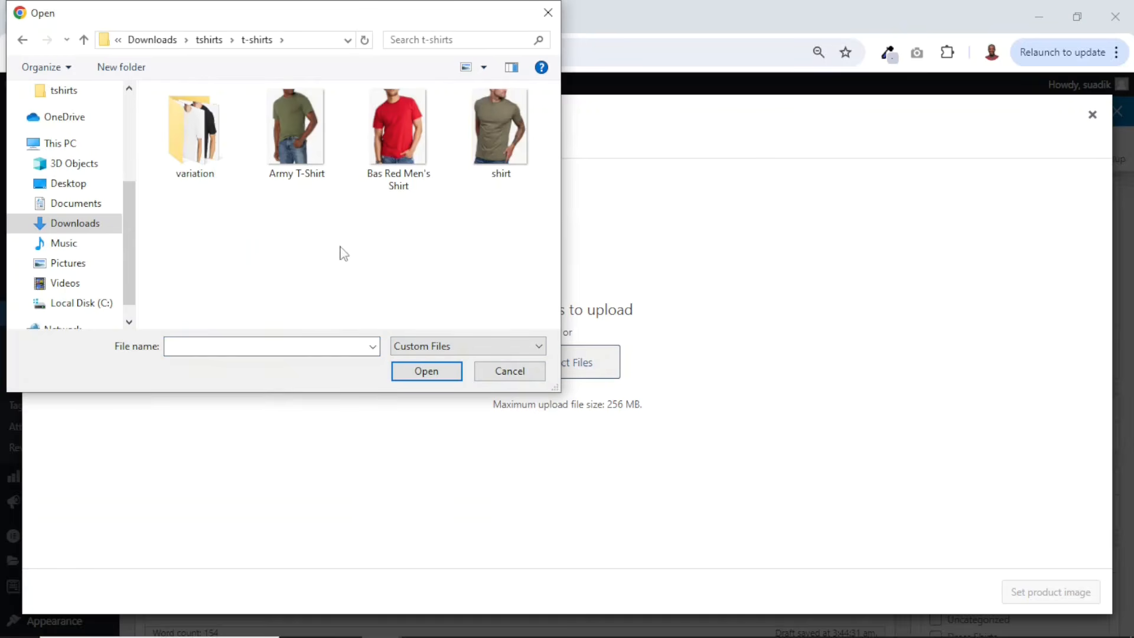
pyautogui.click(399, 130)
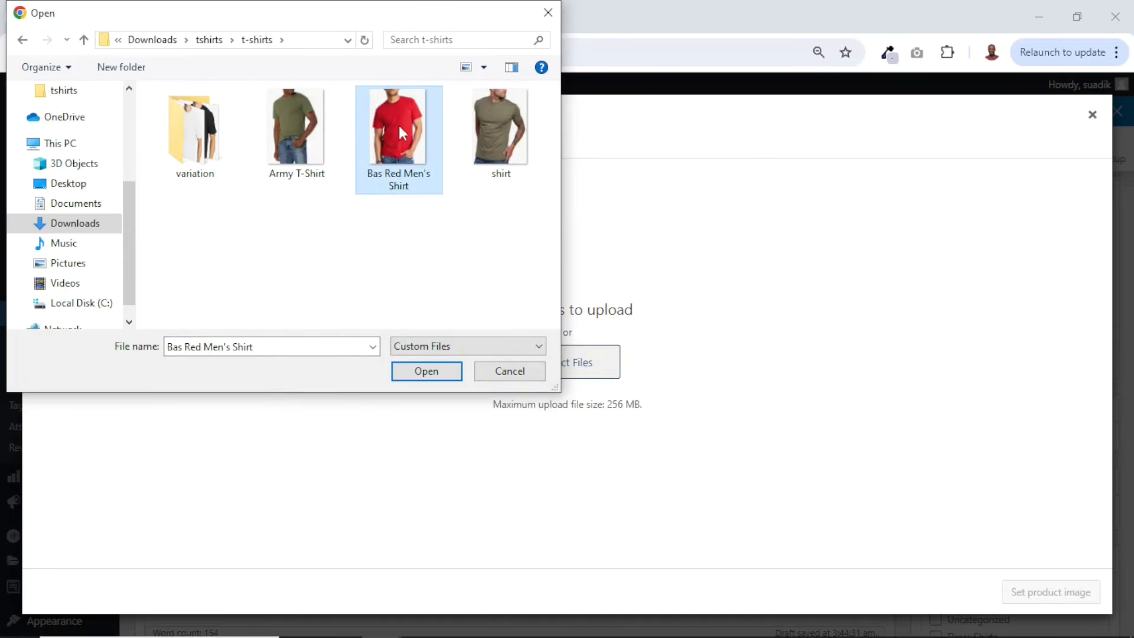
pyautogui.click(426, 372)
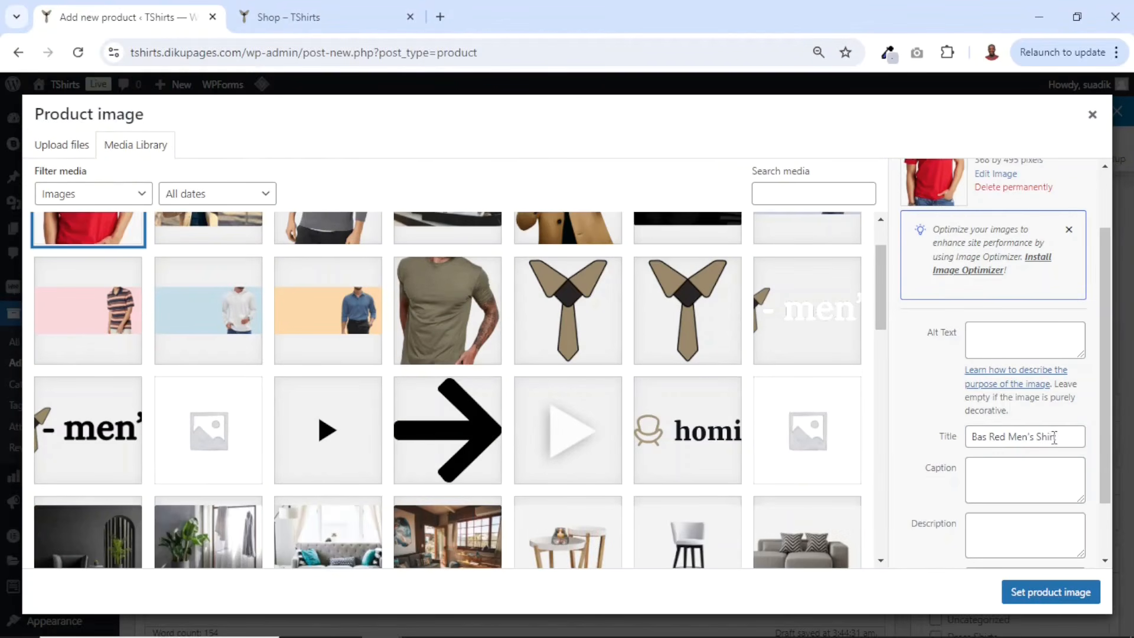
# - Copy the image title into its alt text, caption and description, and set it as the product image
pyautogui.moveTo(1055, 437); pyautogui.dragTo(947, 449)
pyautogui.hotkey('ctrl', 'c')
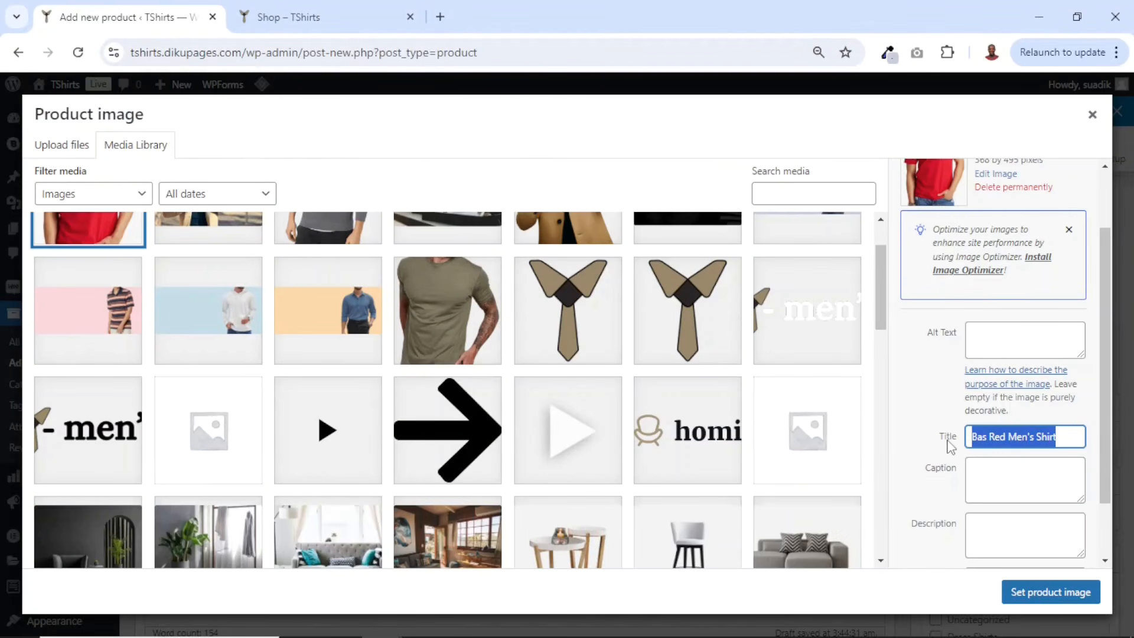
pyautogui.click(1017, 338)
pyautogui.hotkey('ctrl', 'v')
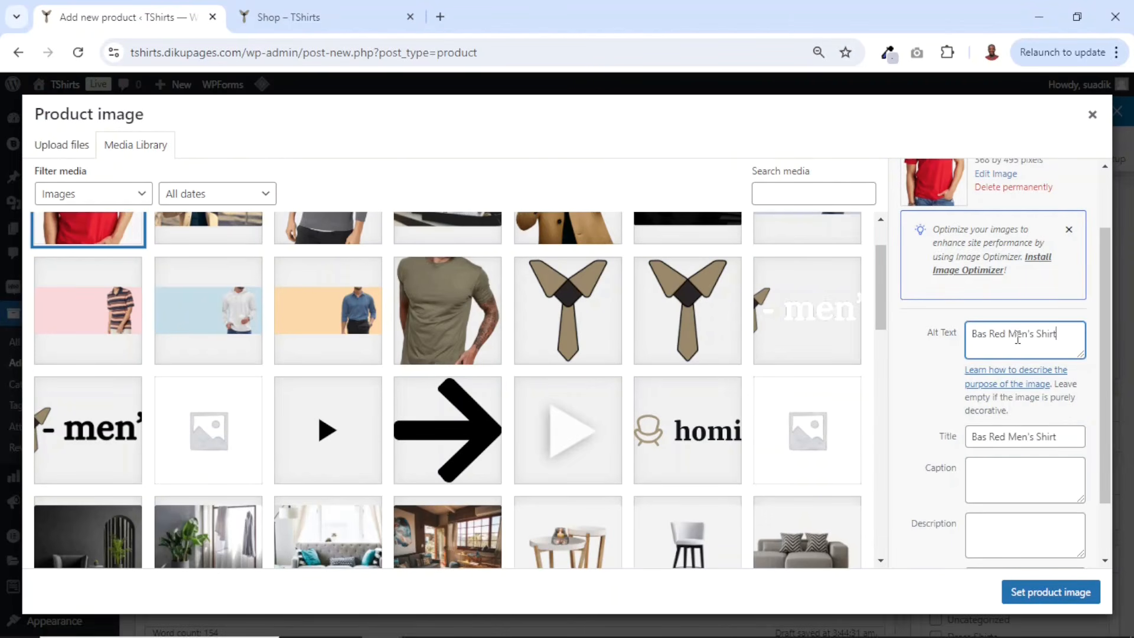
pyautogui.click(1036, 493)
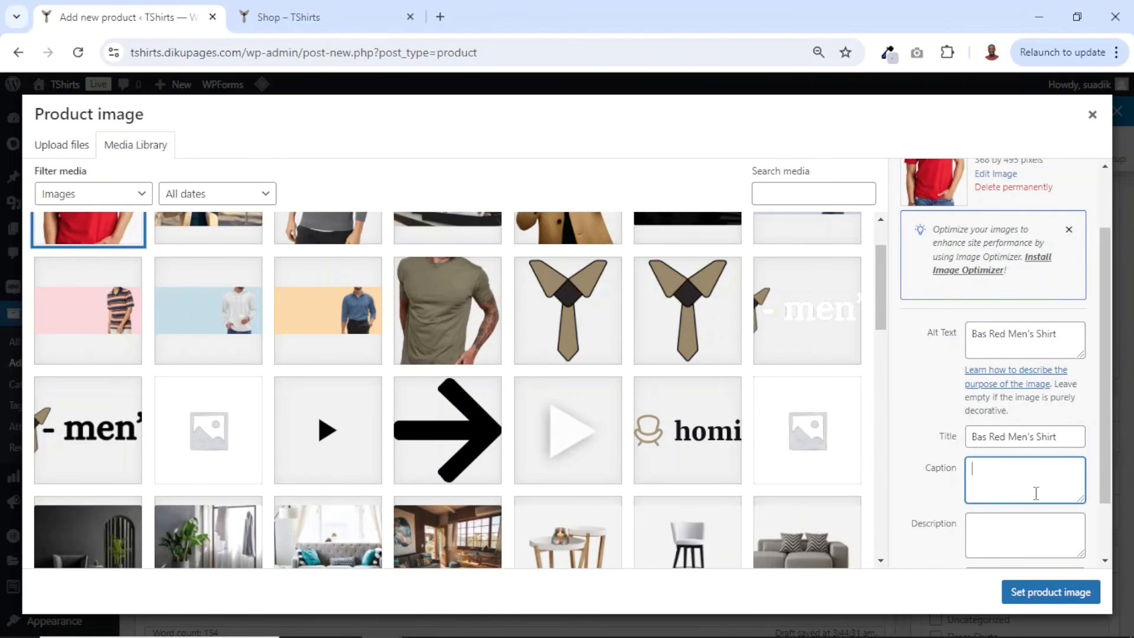
pyautogui.hotkey('ctrl', 'v')
pyautogui.click(1031, 532)
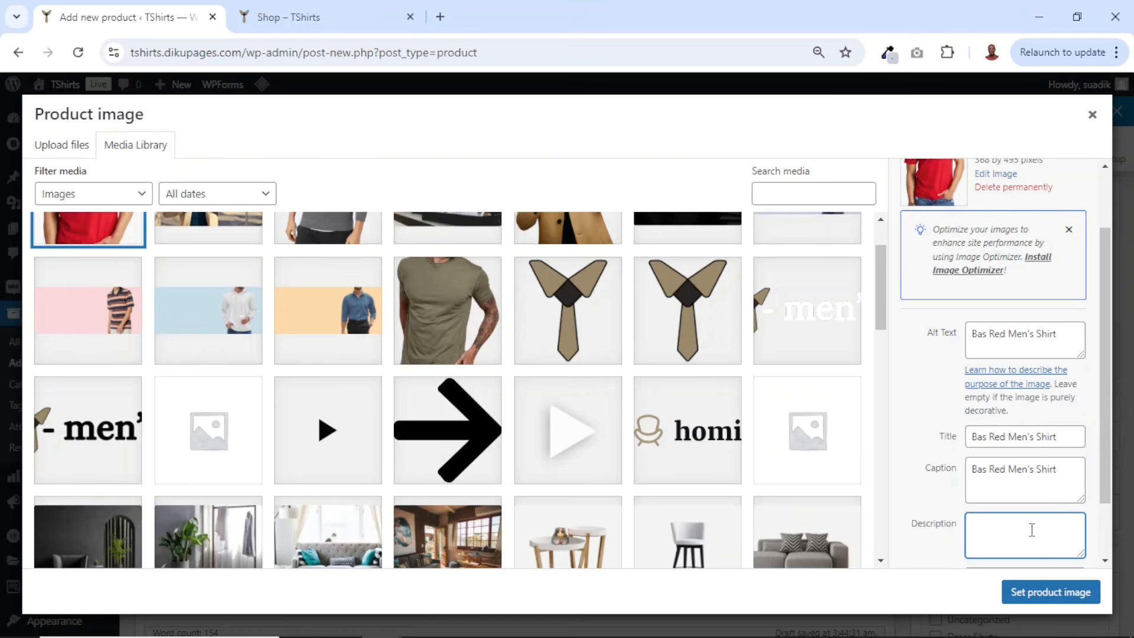
pyautogui.hotkey('ctrl', 'v')
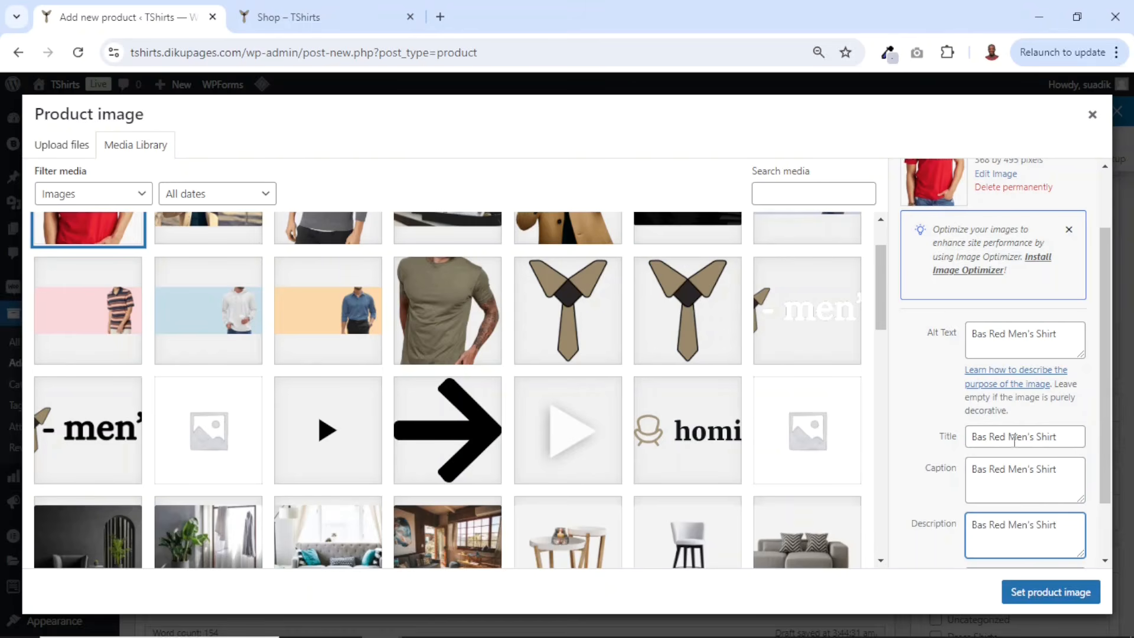
pyautogui.click(1058, 603)
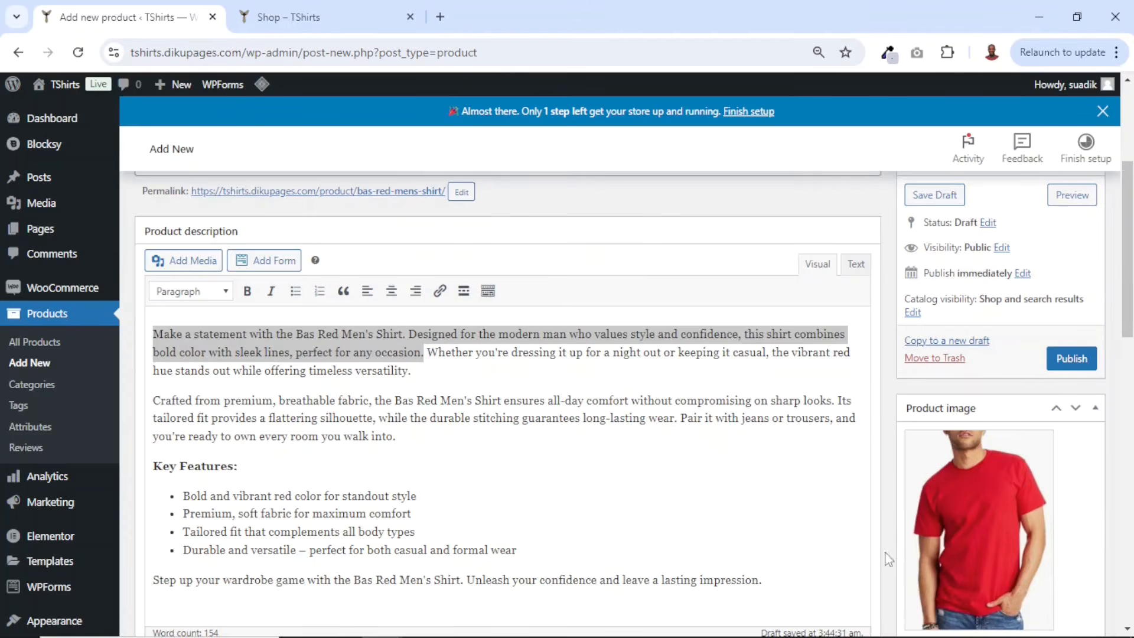
# - Assign the product to the T-Shirts category
pyautogui.scroll(-3, 1006, 502)
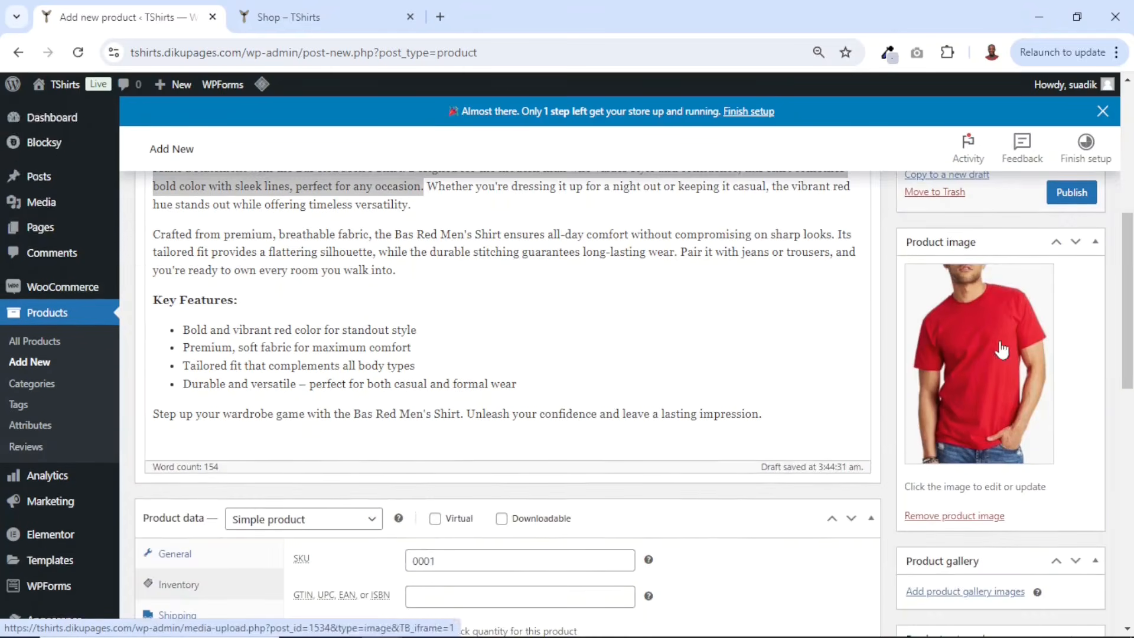
pyautogui.scroll(-3, 984, 460)
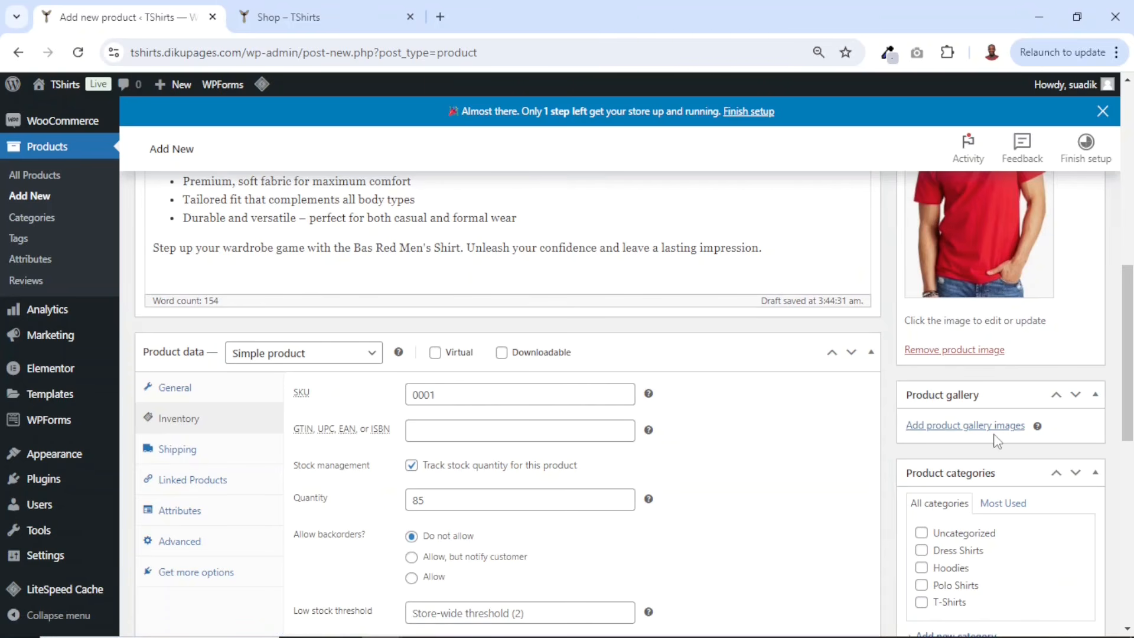
pyautogui.scroll(5, 922, 437)
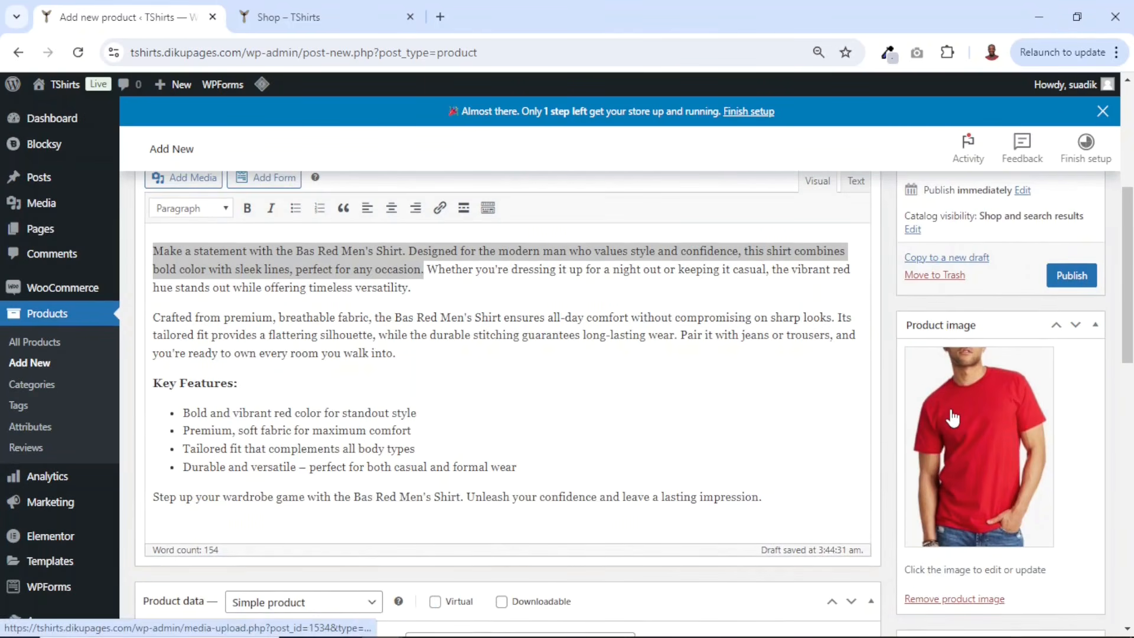
pyautogui.scroll(-7, 969, 429)
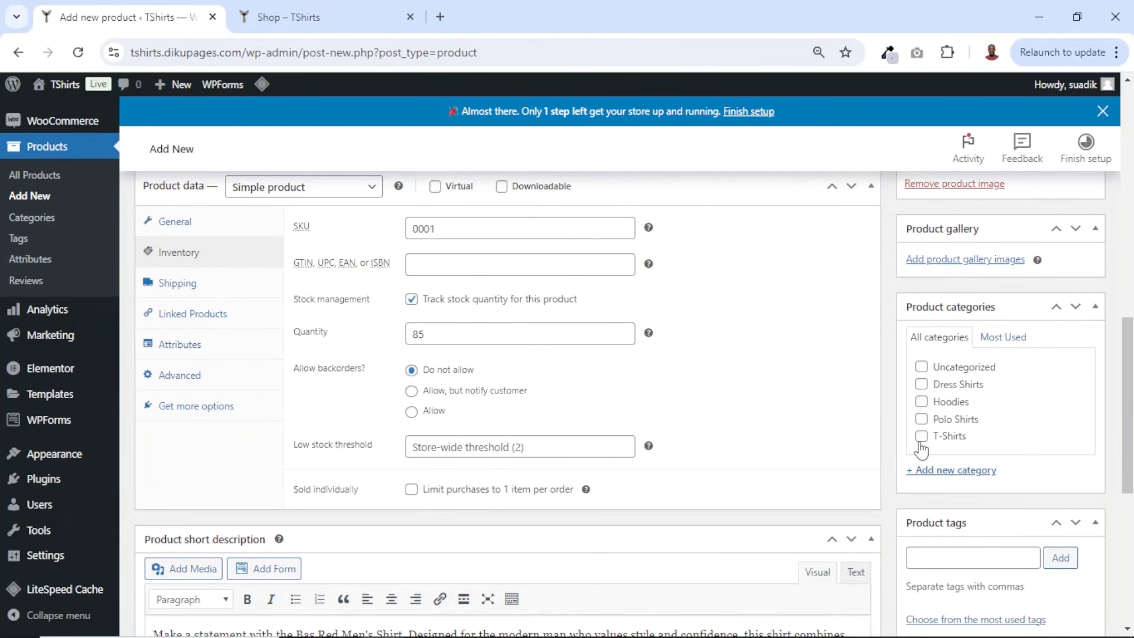
pyautogui.scroll(-1, 921, 449)
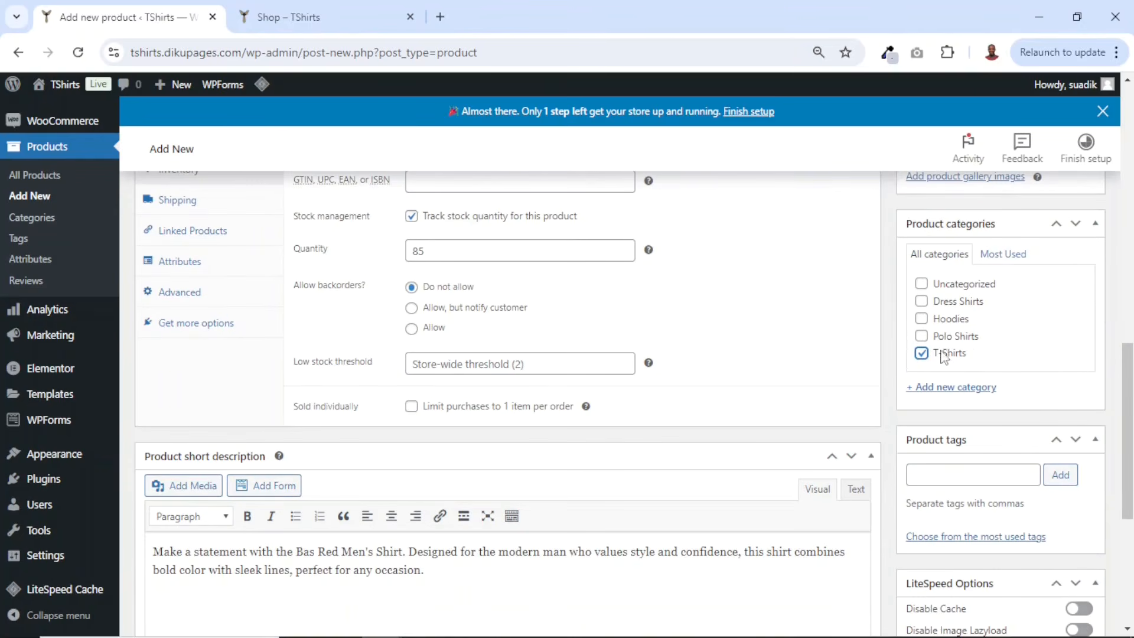
pyautogui.scroll(-2, 1035, 363)
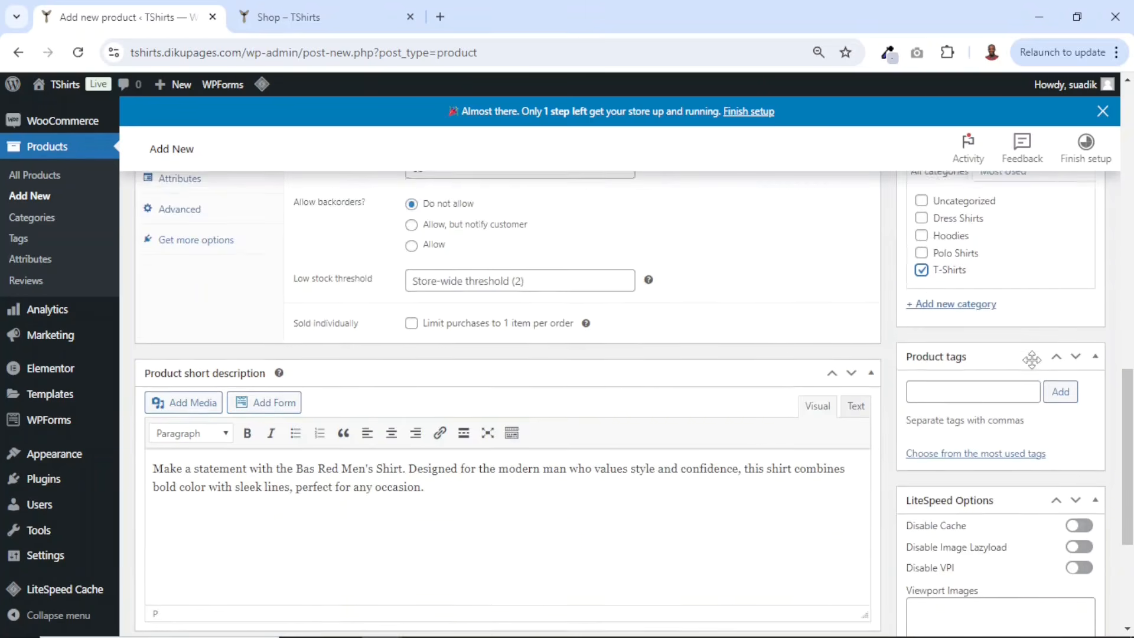
# - Add the product tags tshirt and men shirt
pyautogui.click(954, 308)
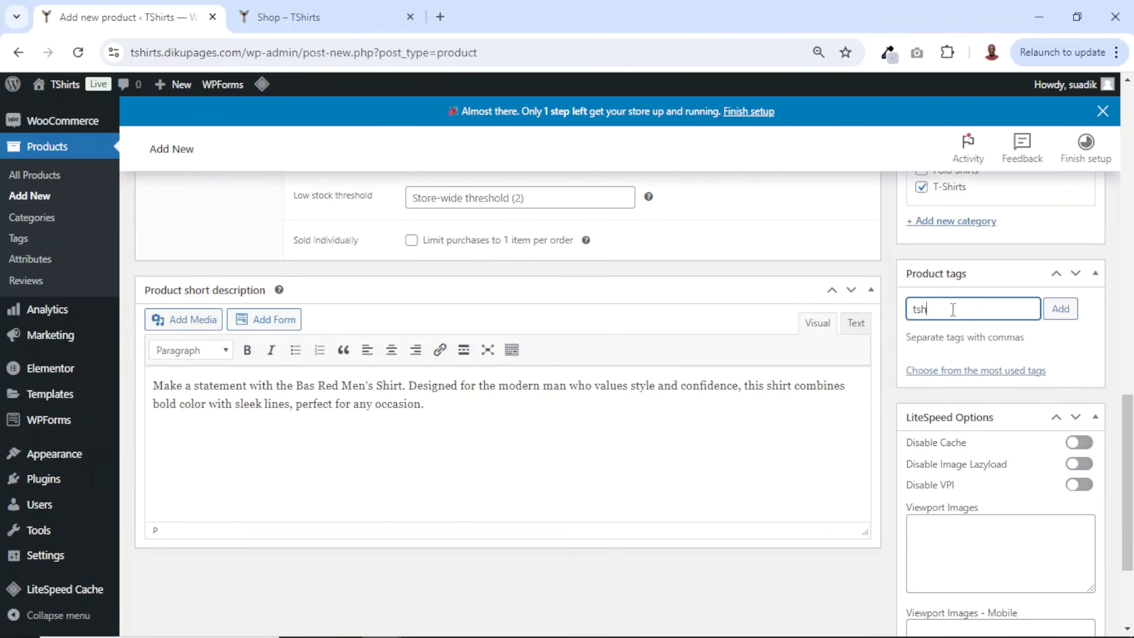
pyautogui.press('BackSpace')
pyautogui.press('Return')
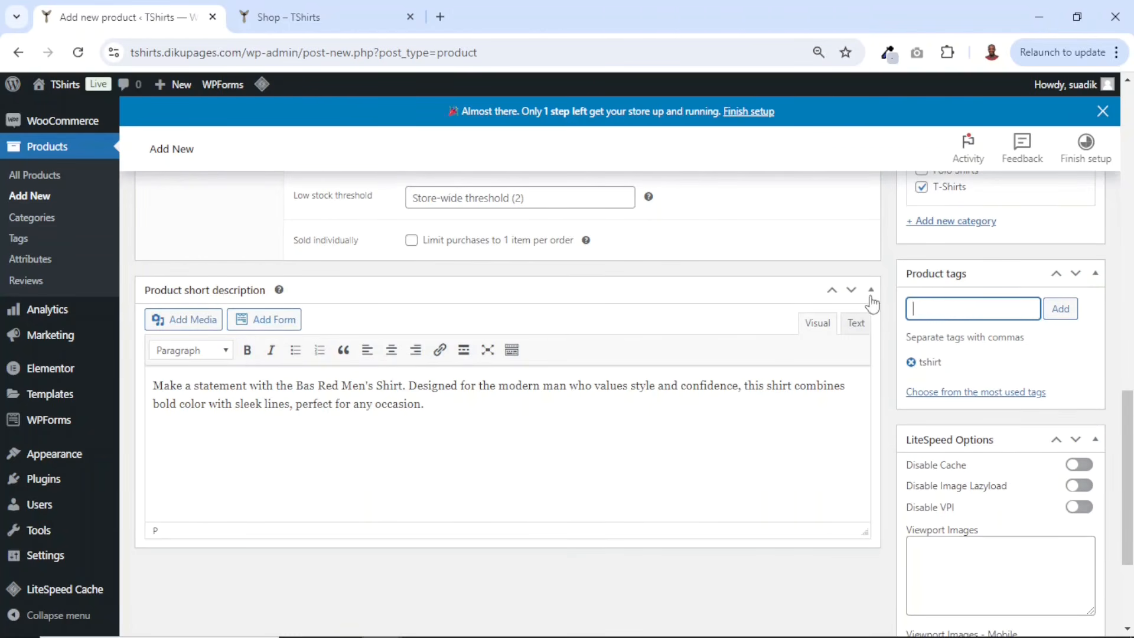
pyautogui.scroll(20, 767, 316)
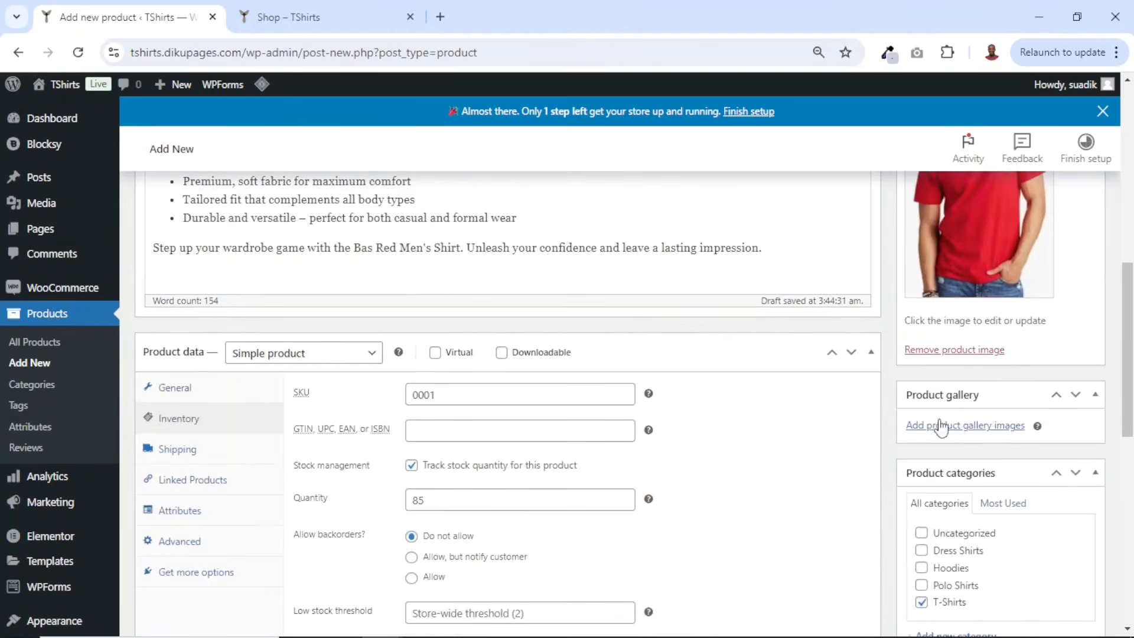
pyautogui.scroll(-4, 968, 417)
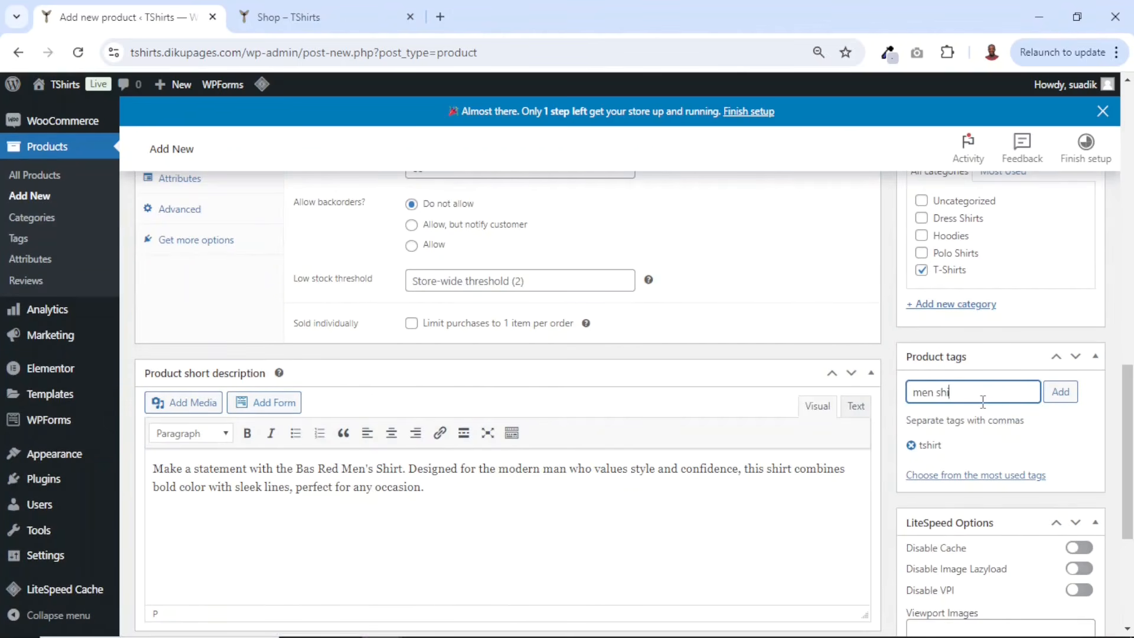
pyautogui.press('Return')
# - Publish the product and open its product page in a new tab
pyautogui.scroll(-4, 992, 387)
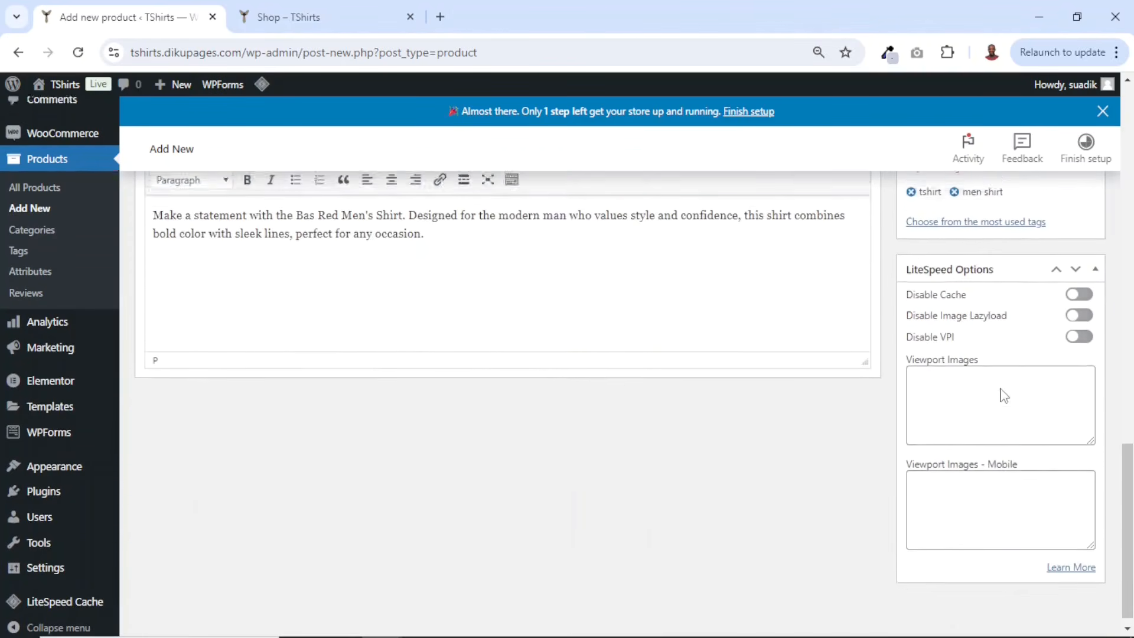
pyautogui.scroll(20, 1004, 396)
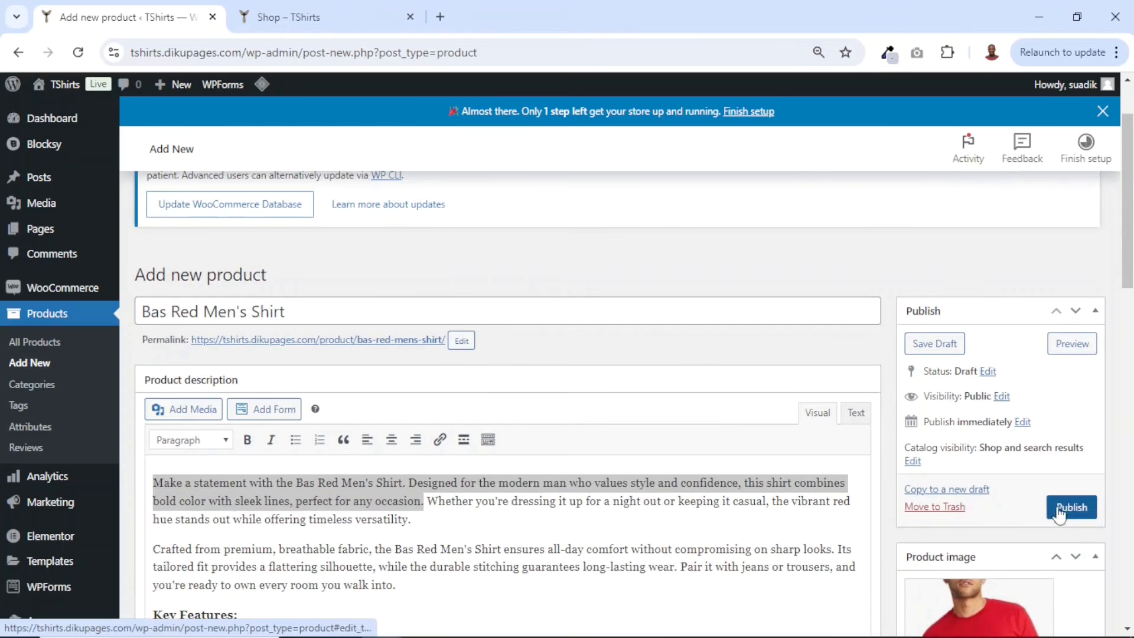
pyautogui.click(1060, 511)
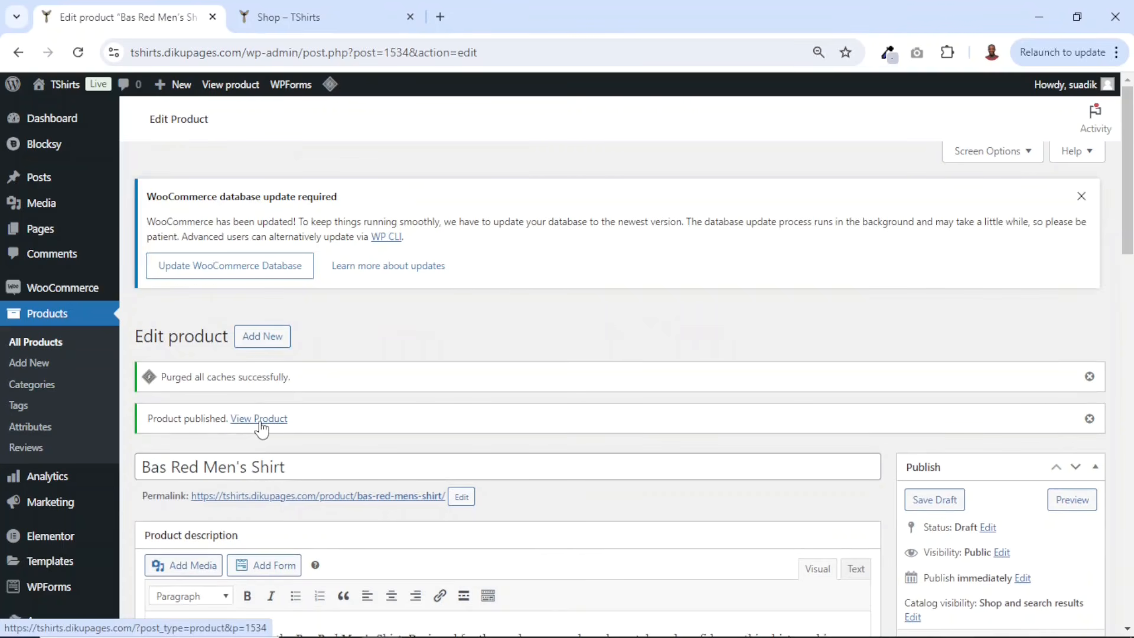
pyautogui.rightClick(261, 429)
pyautogui.click(286, 440)
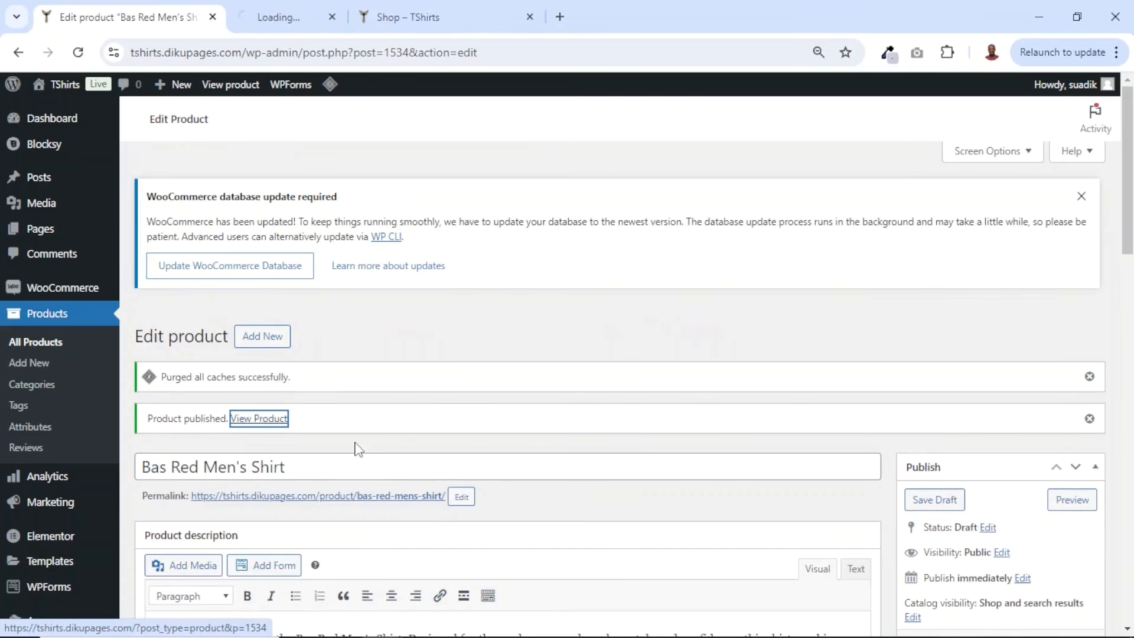
# - Review the published product page's title, prices, stock, quantity selector, SKU, category, tags and description against the edit screen
pyautogui.click(291, 18)
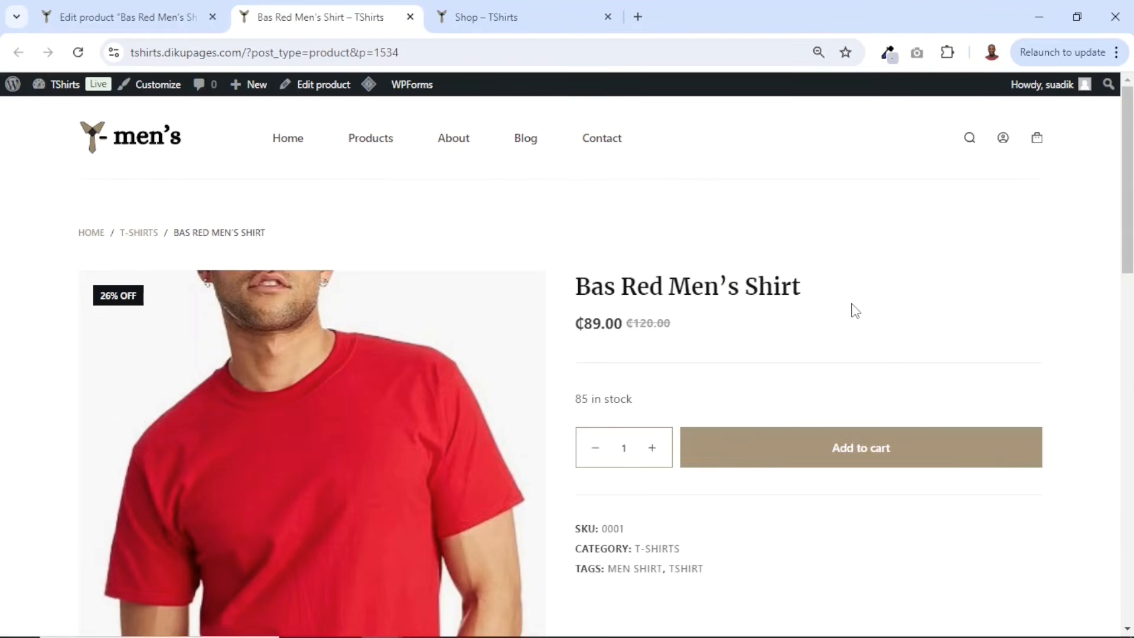
pyautogui.scroll(-2, 855, 311)
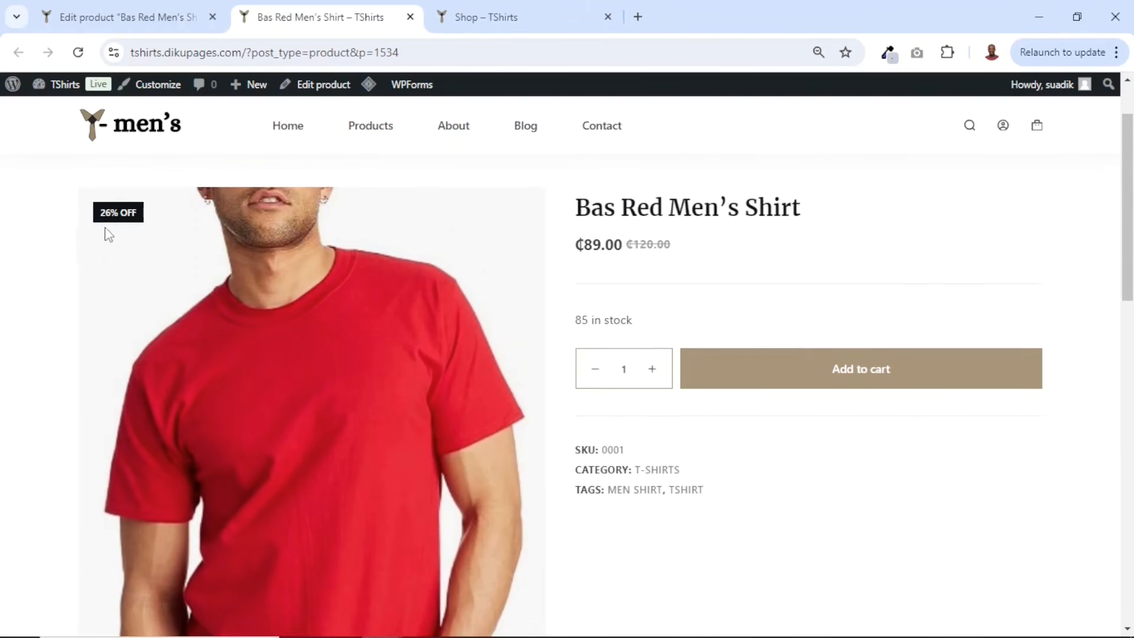
pyautogui.click(129, 17)
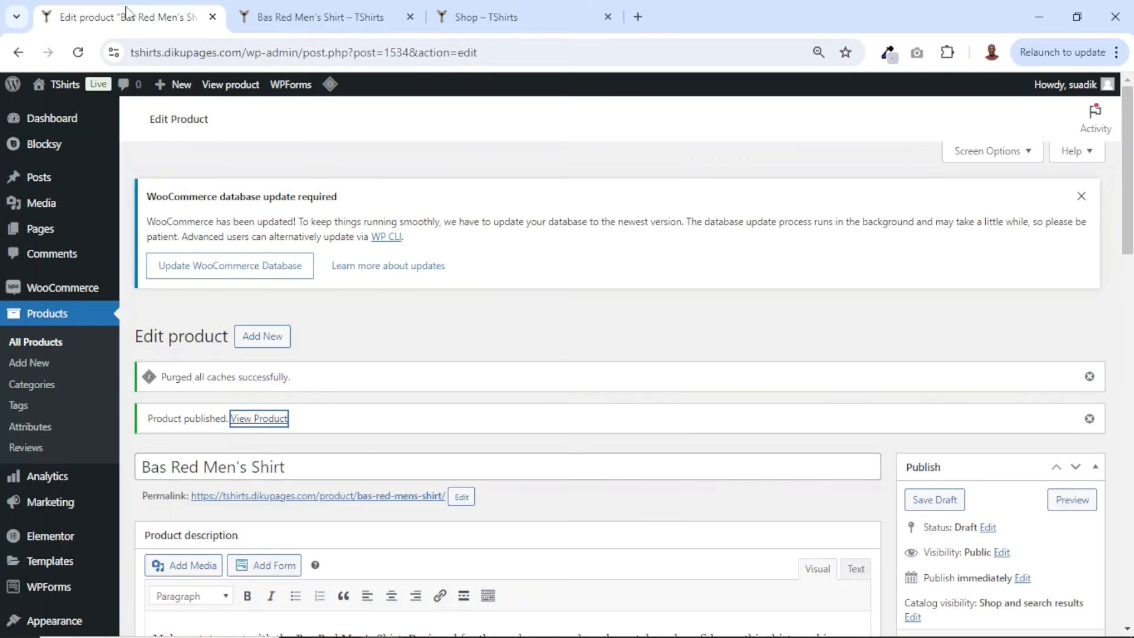
pyautogui.scroll(-6, 459, 337)
pyautogui.scroll(-5, 468, 345)
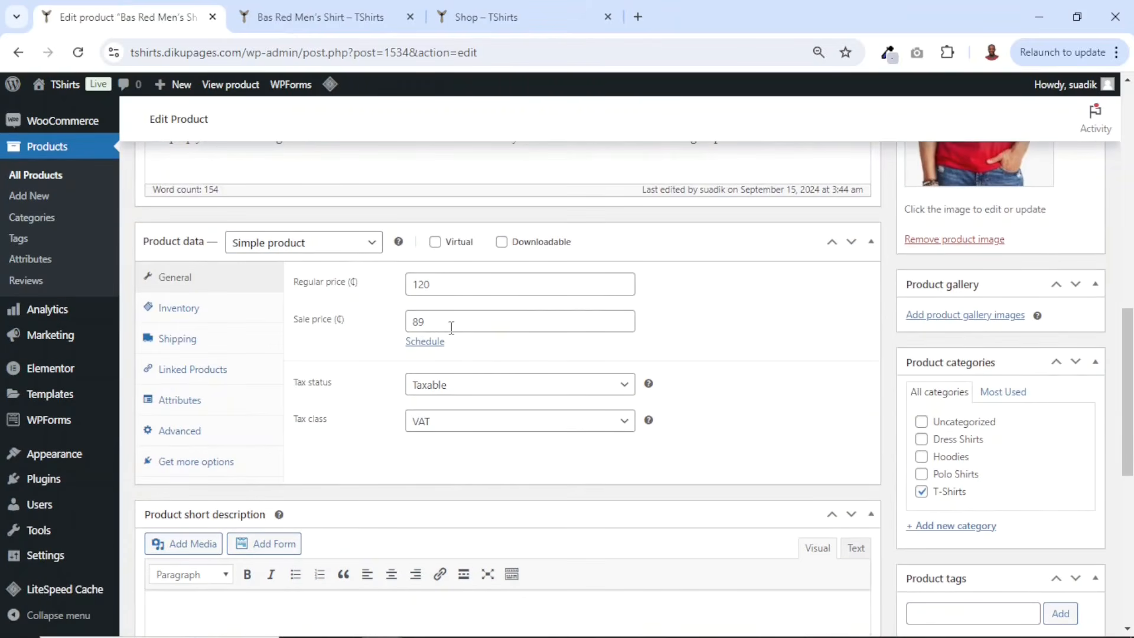
pyautogui.moveTo(451, 325); pyautogui.dragTo(352, 335)
pyautogui.click(310, 27)
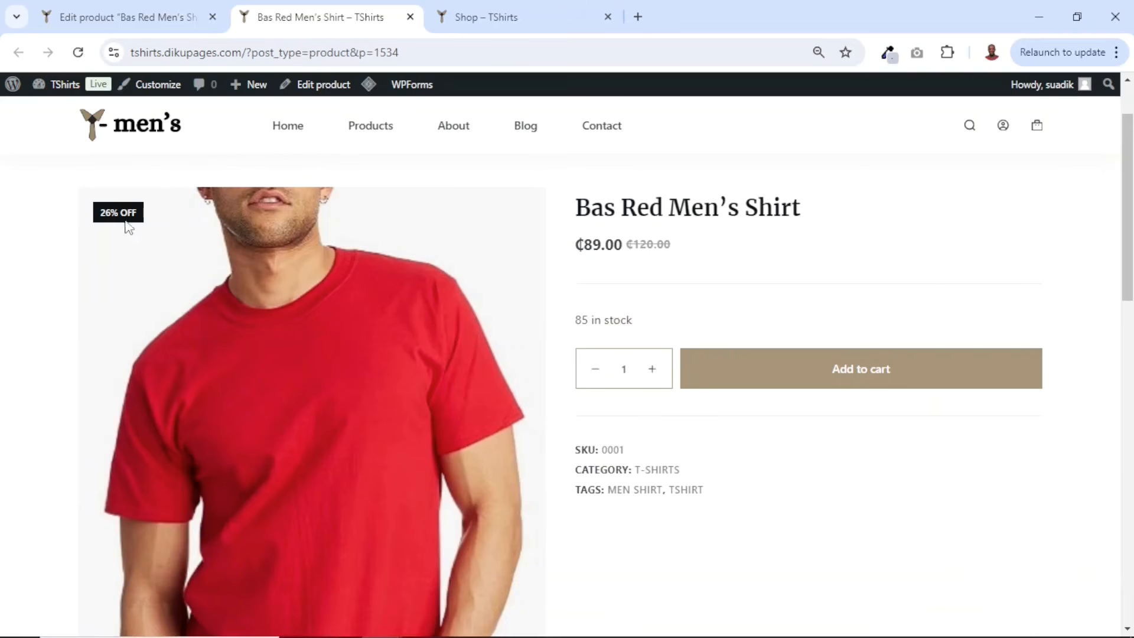
pyautogui.click(127, 19)
pyautogui.click(441, 319)
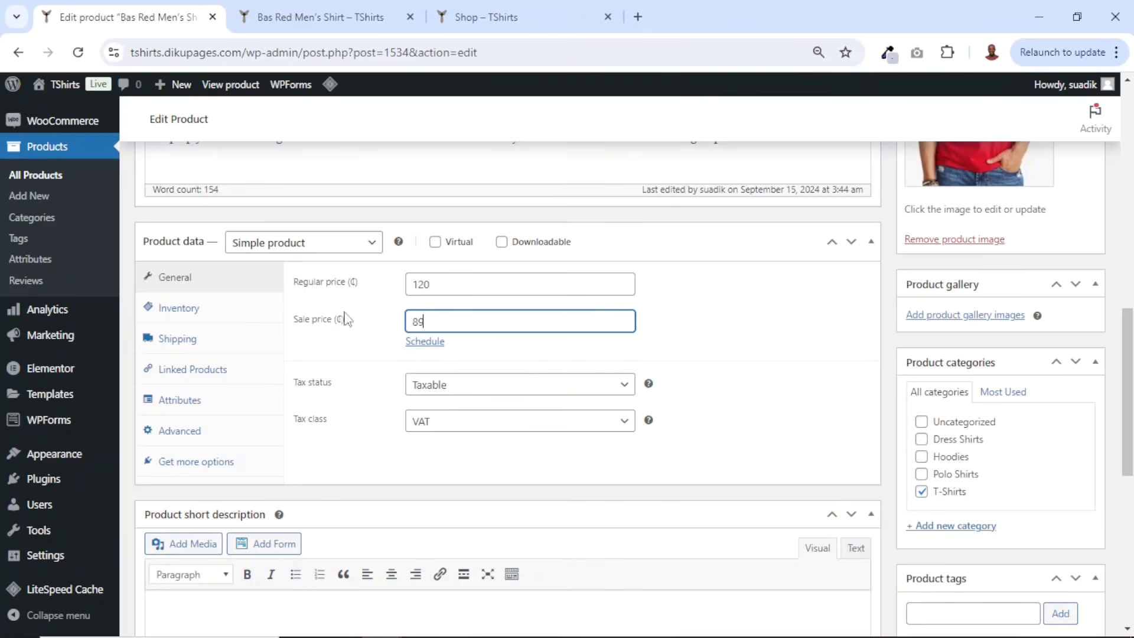
pyautogui.click(319, 16)
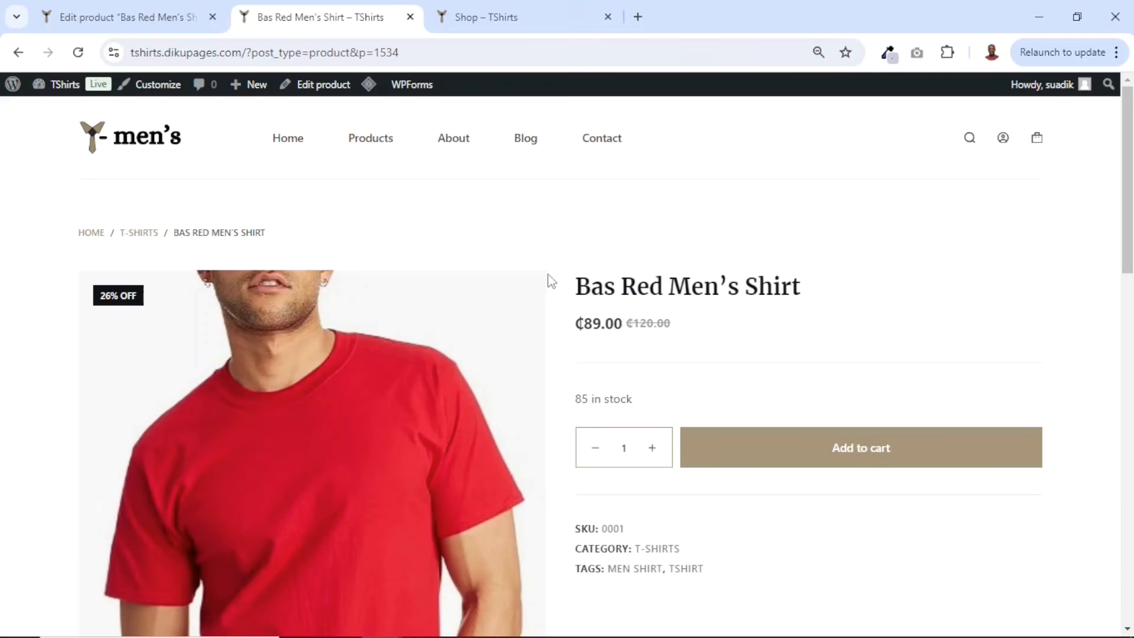
pyautogui.moveTo(590, 279); pyautogui.dragTo(833, 284)
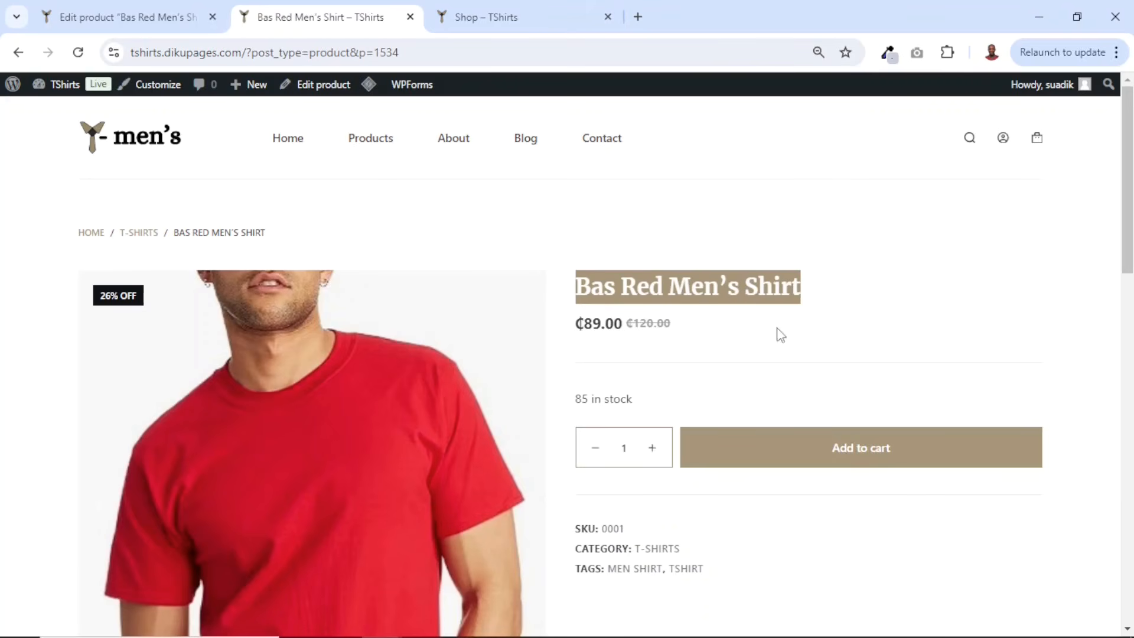
pyautogui.moveTo(573, 331); pyautogui.dragTo(712, 329)
pyautogui.click(625, 327)
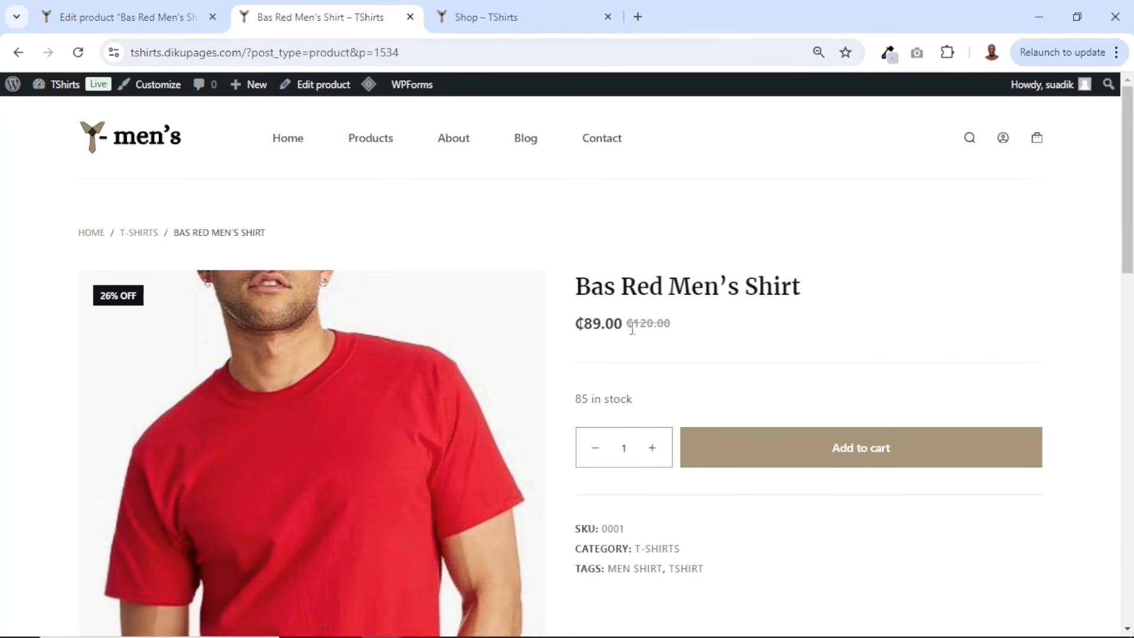
pyautogui.scroll(-1, 827, 458)
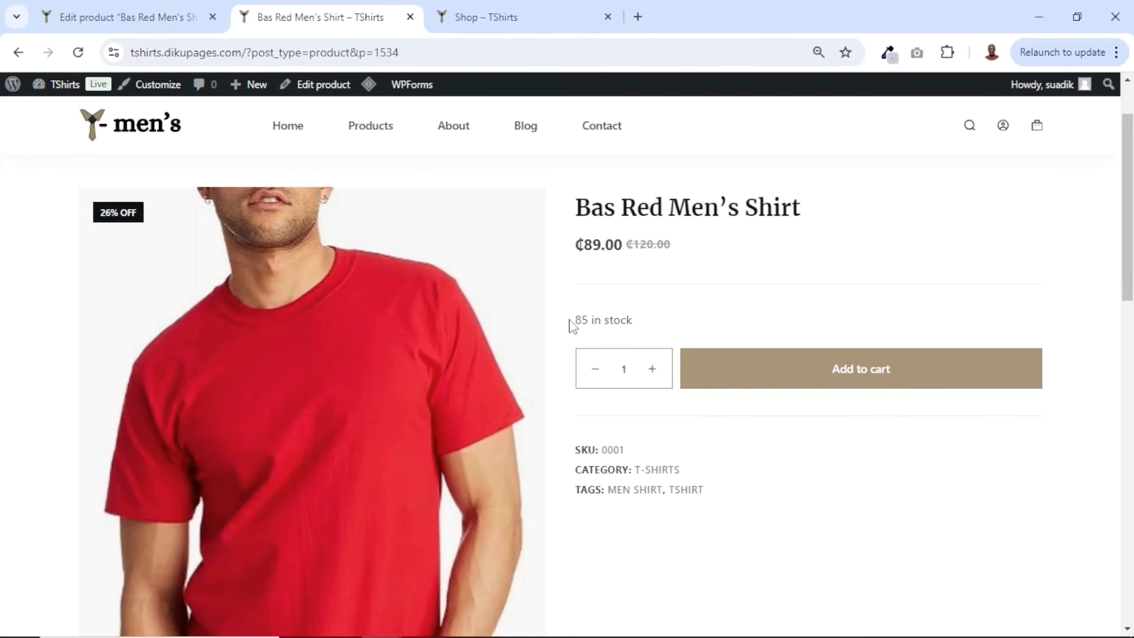
pyautogui.moveTo(572, 326); pyautogui.dragTo(648, 325)
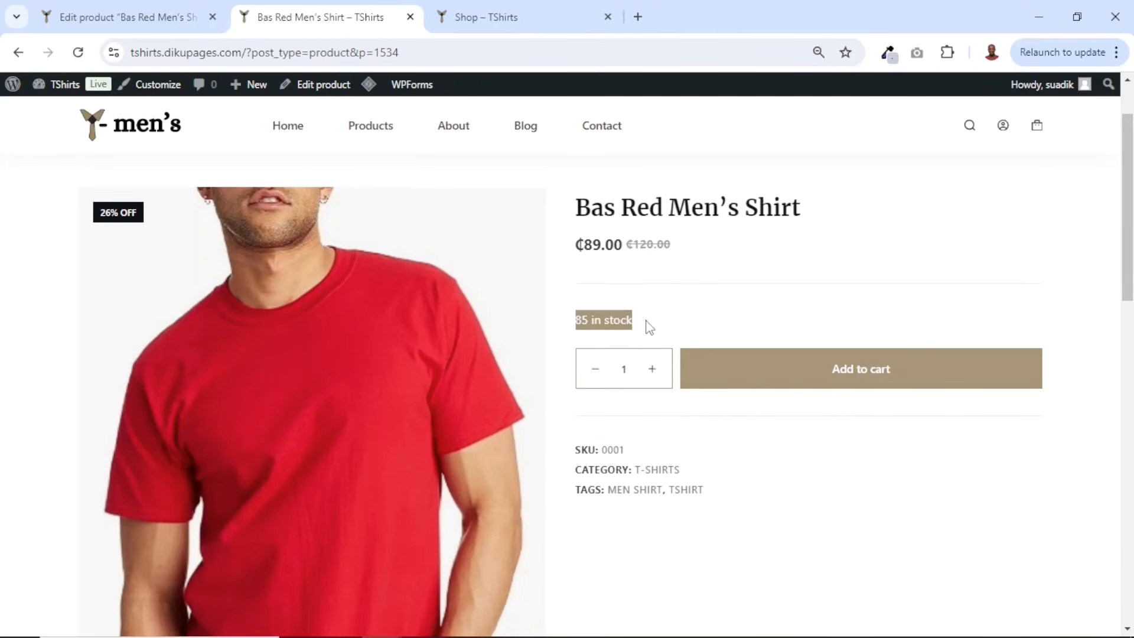
pyautogui.click(651, 371)
pyautogui.scroll(-2, 566, 418)
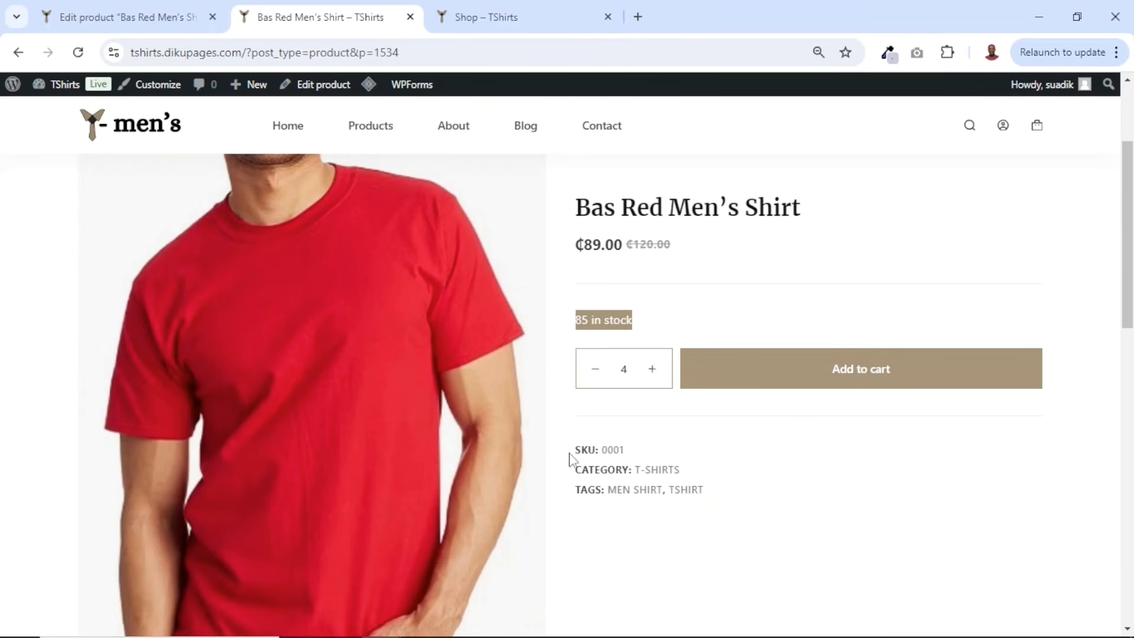
pyautogui.moveTo(571, 456); pyautogui.dragTo(665, 456)
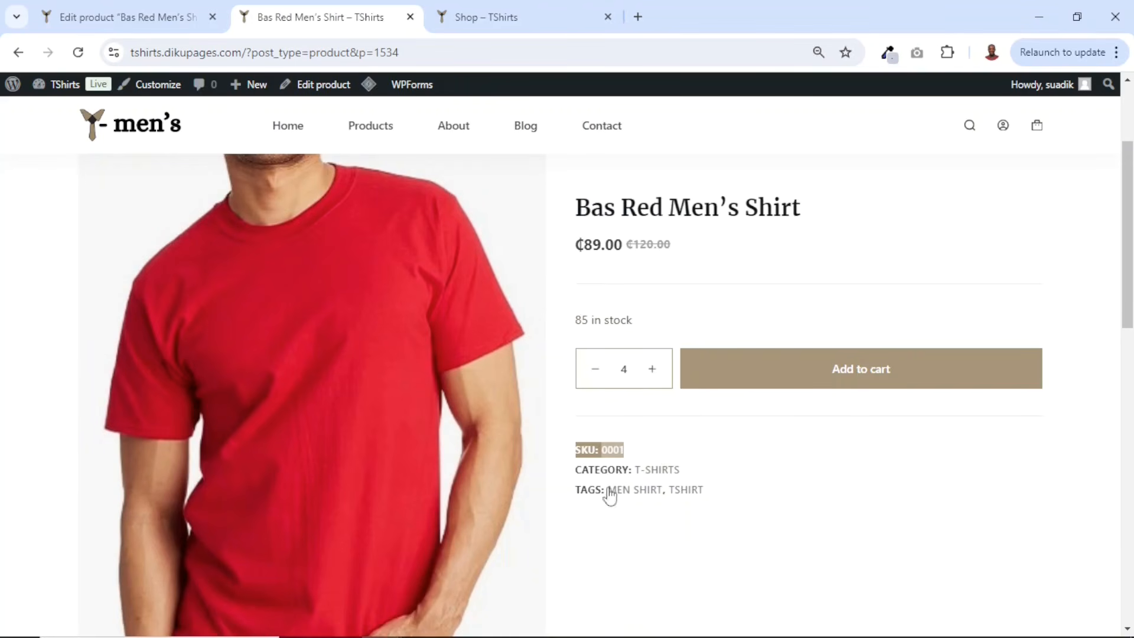
pyautogui.scroll(-6, 753, 510)
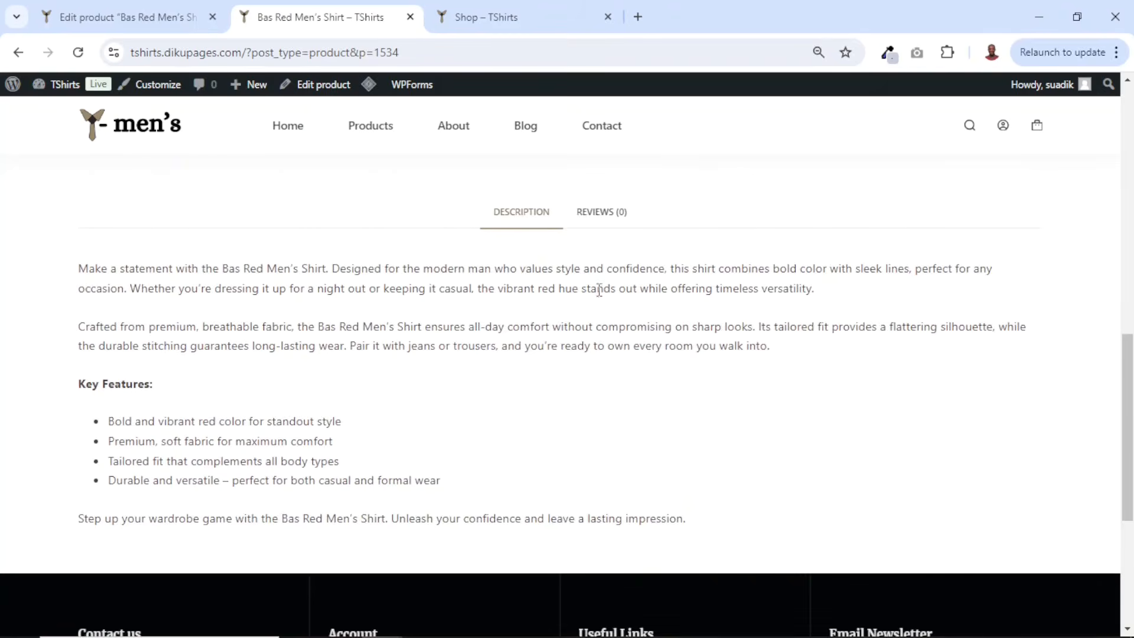
pyautogui.scroll(-4, 603, 348)
pyautogui.scroll(12, 532, 325)
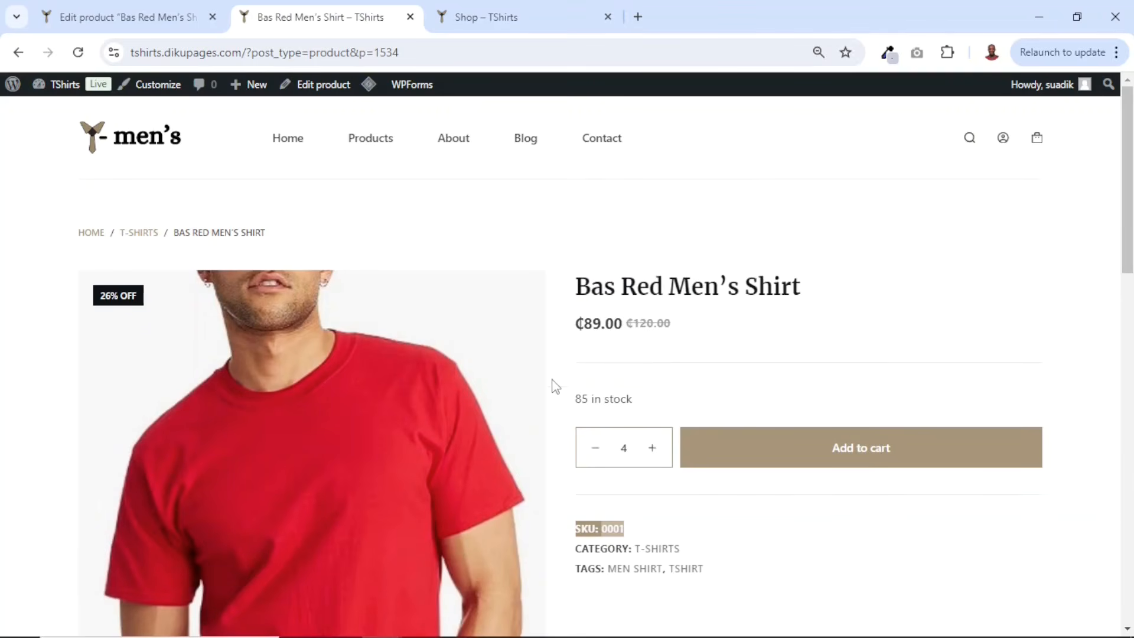
pyautogui.scroll(-2, 600, 361)
pyautogui.scroll(2, 596, 361)
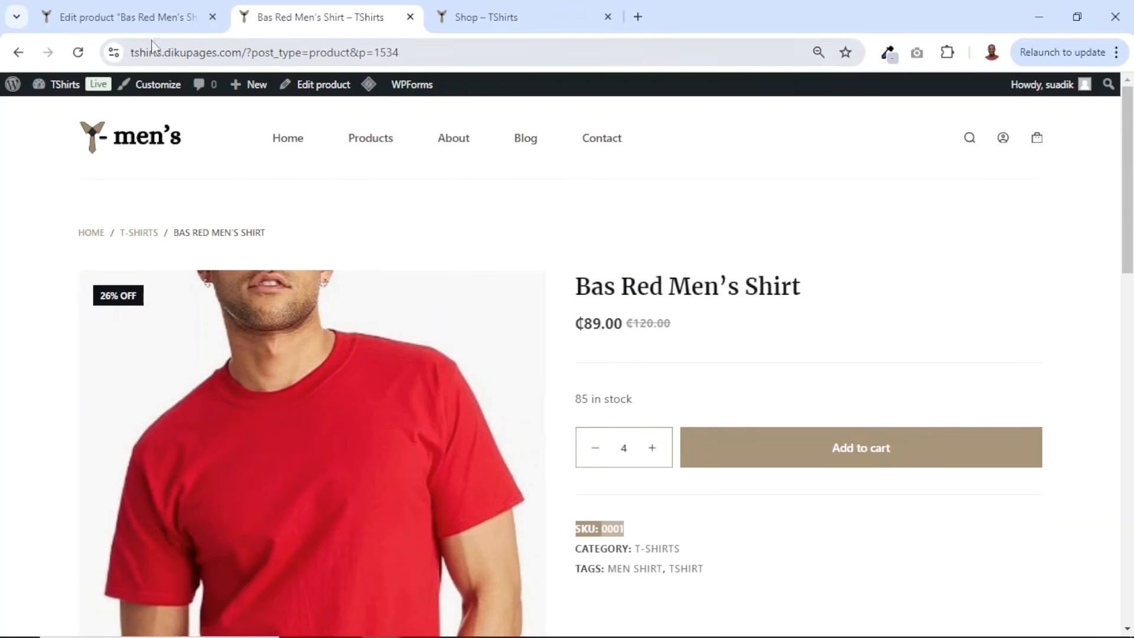
# - Return to the product editor and close the product page and shop tabs
pyautogui.click(142, 27)
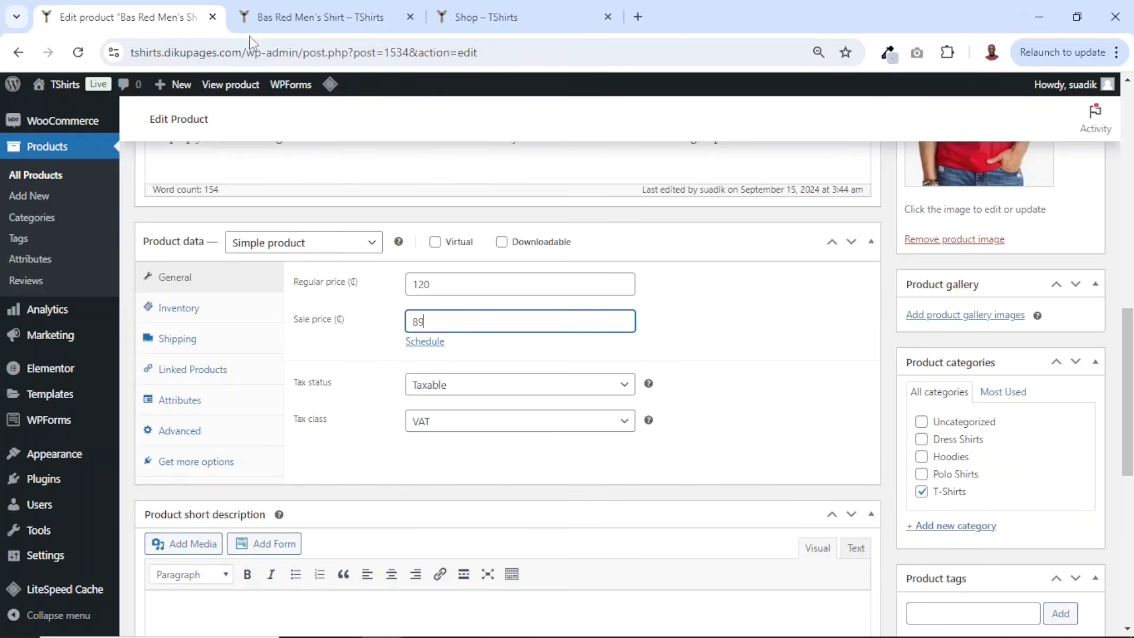
pyautogui.click(410, 18)
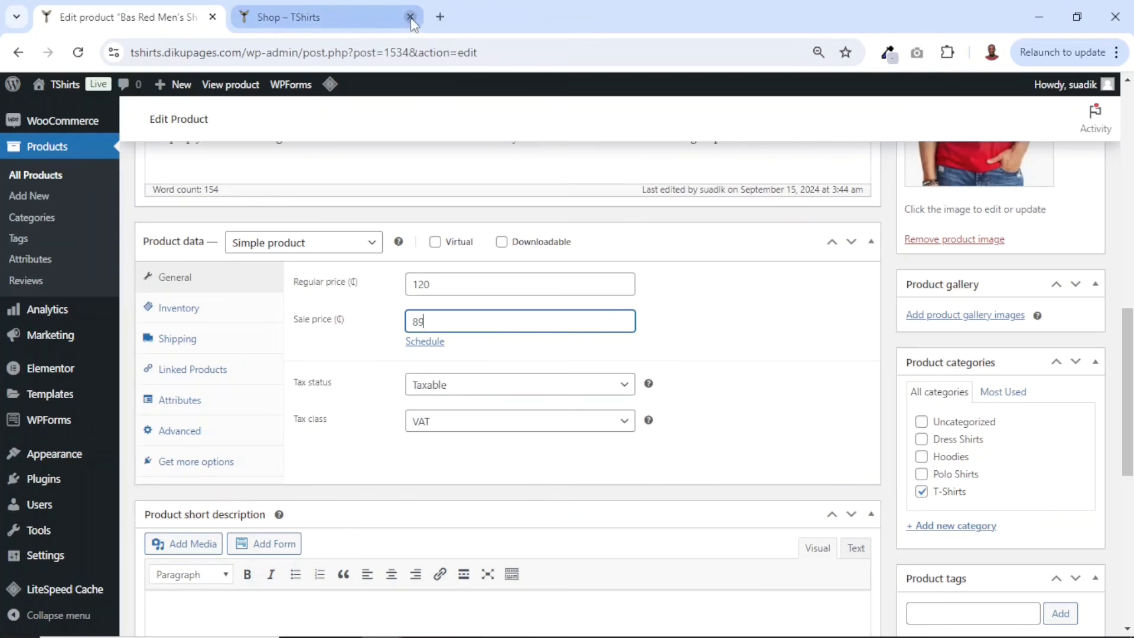
pyautogui.click(410, 17)
pyautogui.scroll(3, 69, 202)
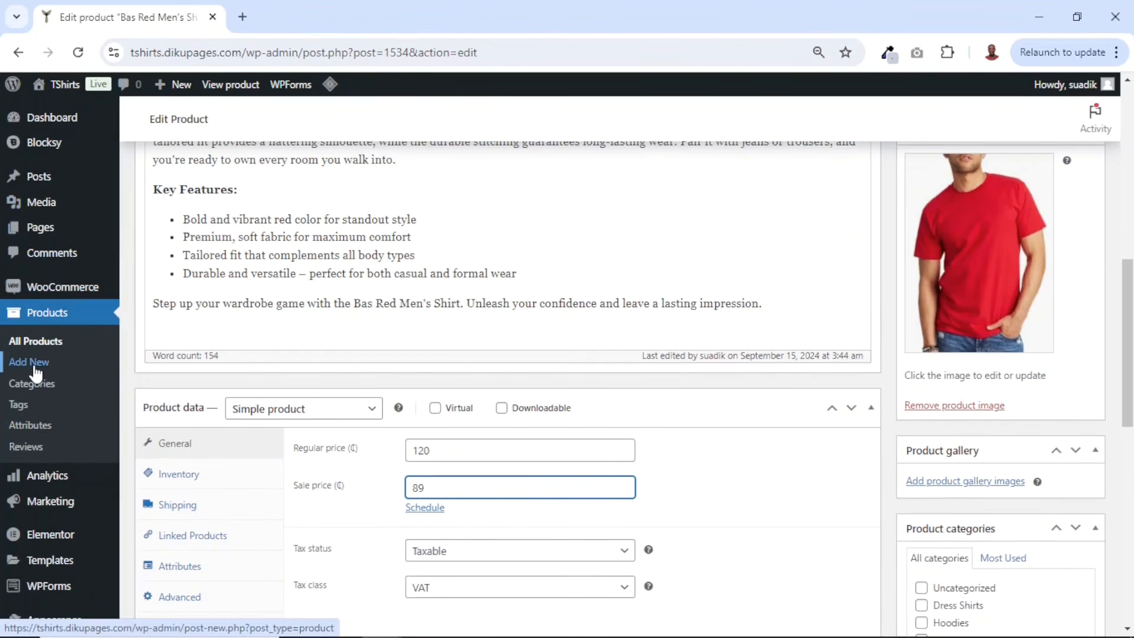
# - Start a new product and paste the name Afa Men's T-Shirt
pyautogui.moveTo(180, 92)
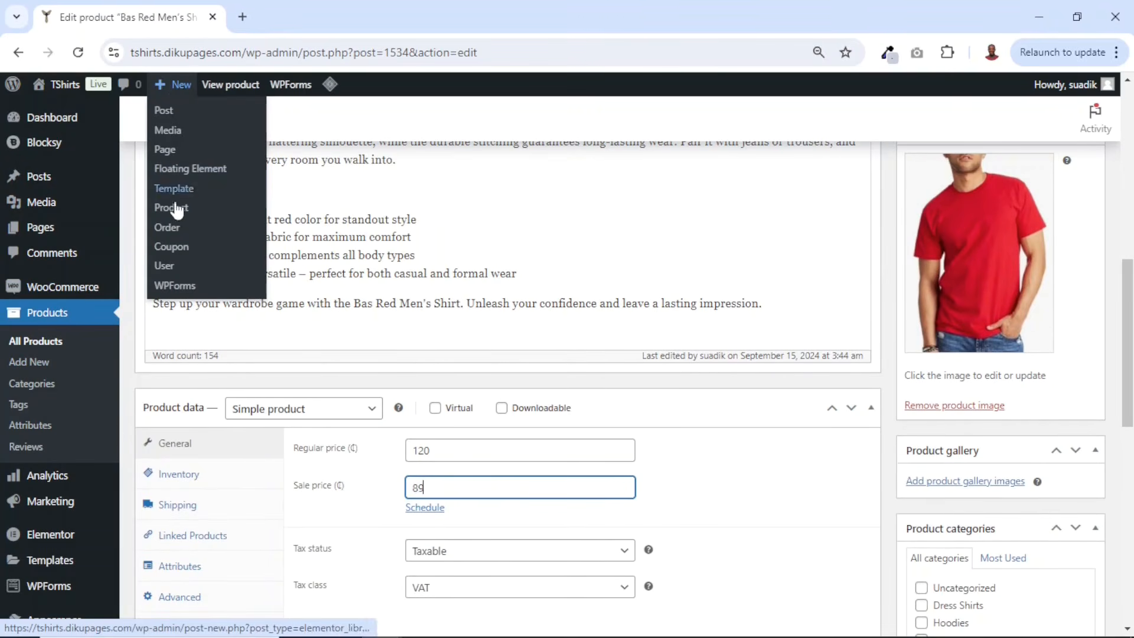
pyautogui.click(178, 213)
pyautogui.click(178, 213)
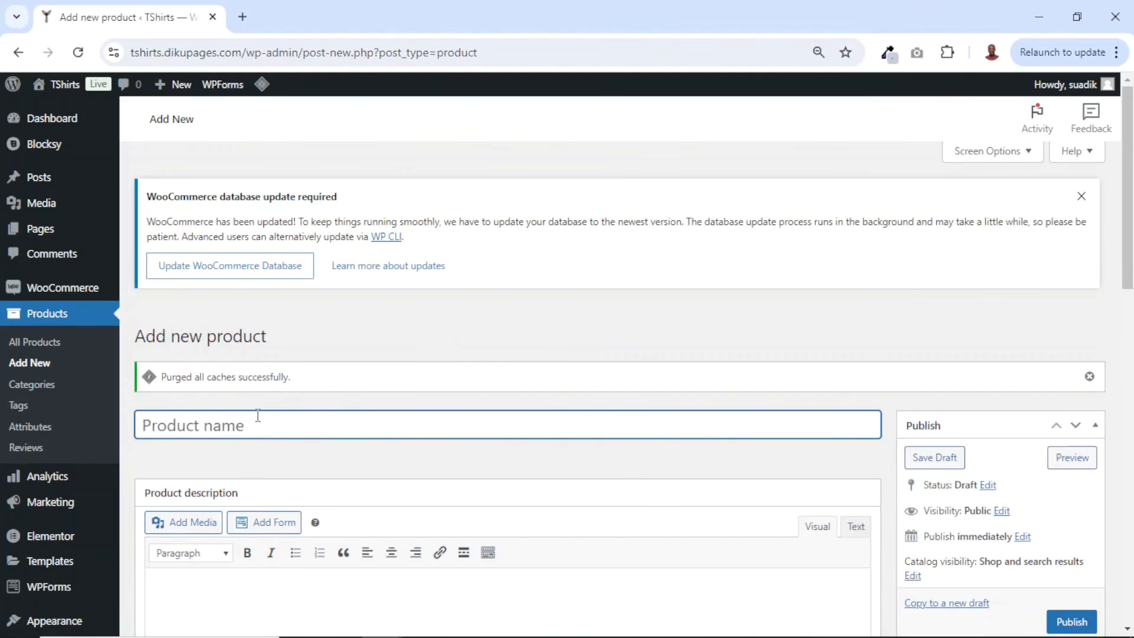
pyautogui.write("Afa Men's T-Shirt")
# - Paste the copied product description into the description editor
pyautogui.scroll(-4, 311, 412)
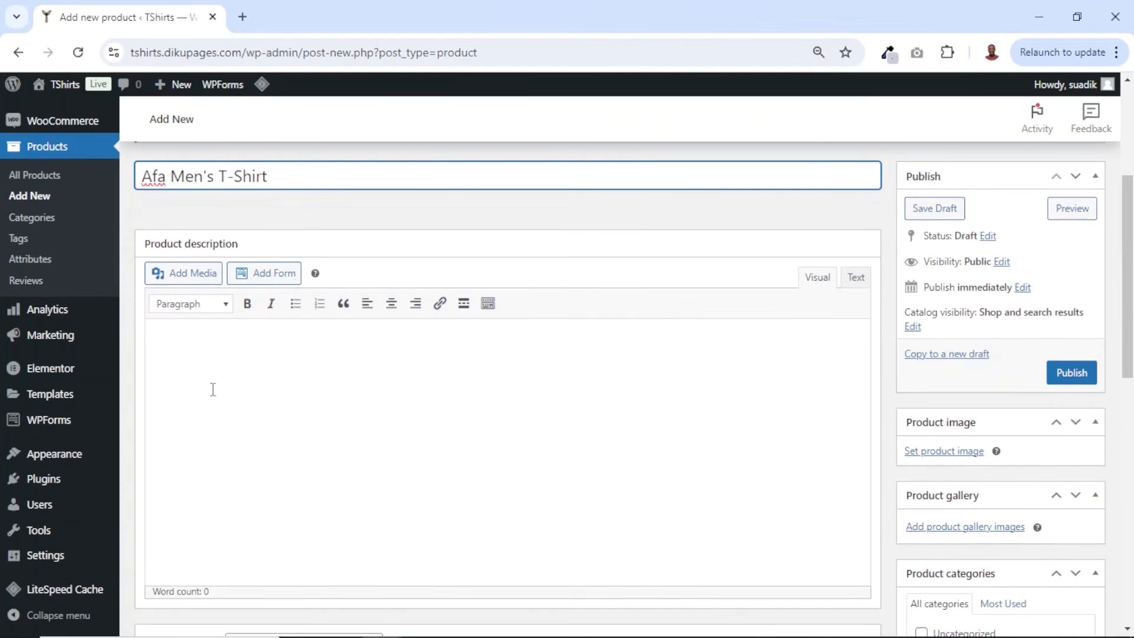
pyautogui.click(224, 351)
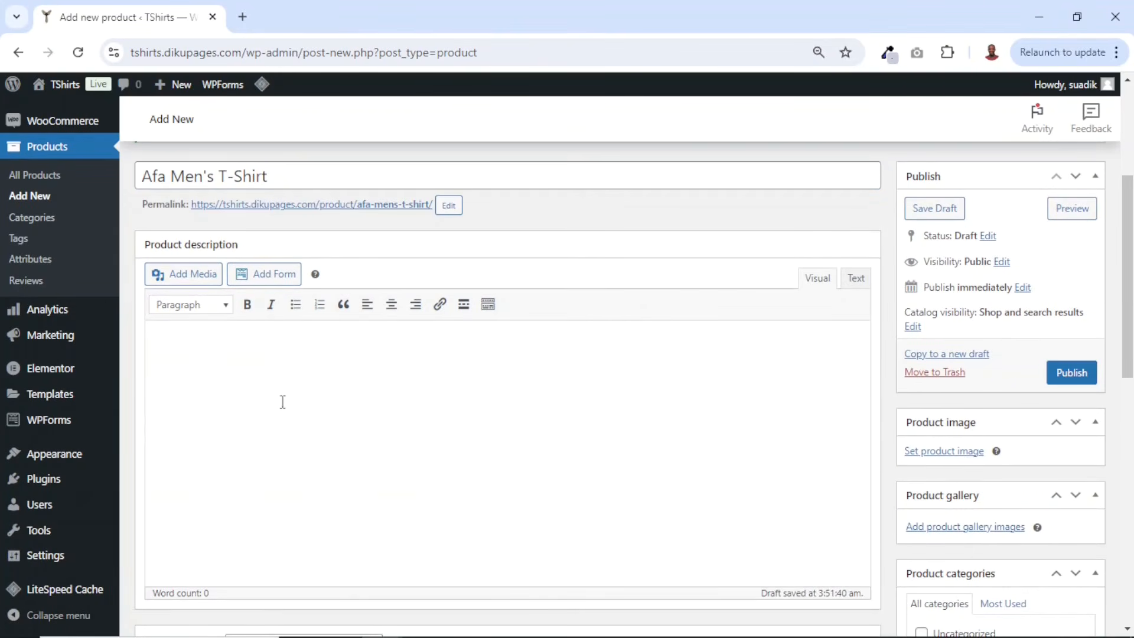
pyautogui.scroll(-10, 452, 440)
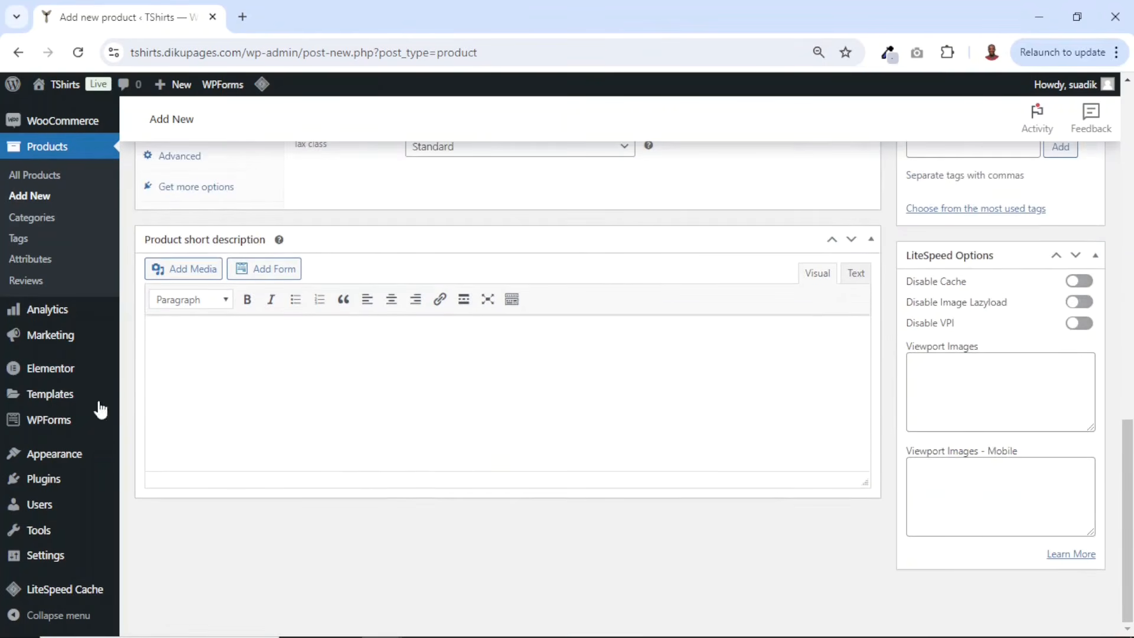
pyautogui.scroll(14, 395, 398)
pyautogui.scroll(-3, 395, 398)
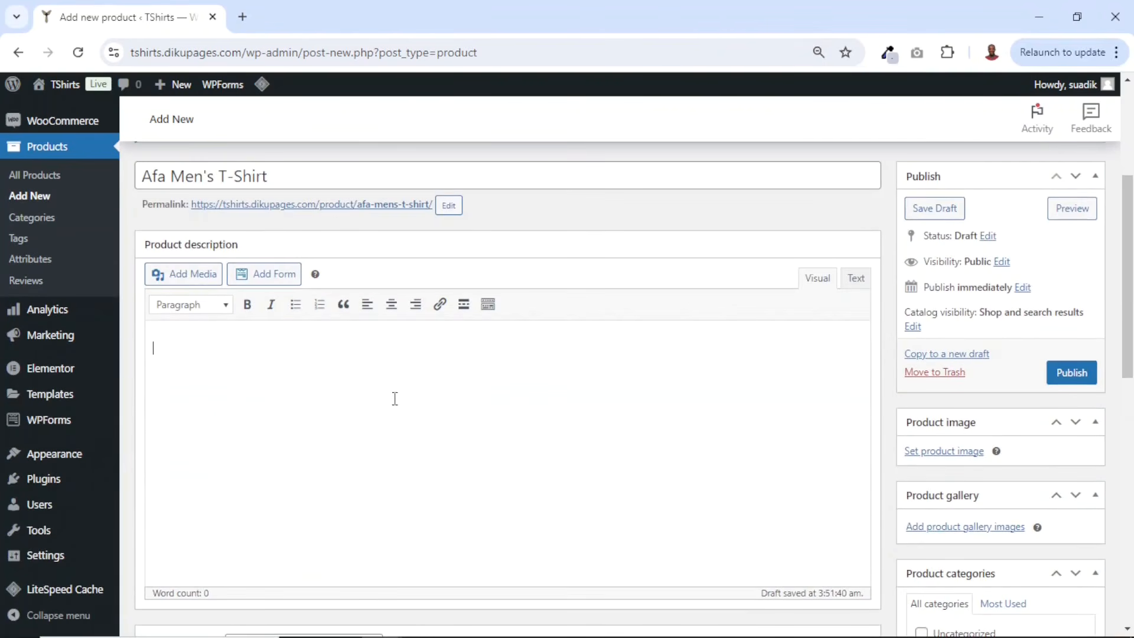
pyautogui.hotkey('ctrl', 'v')
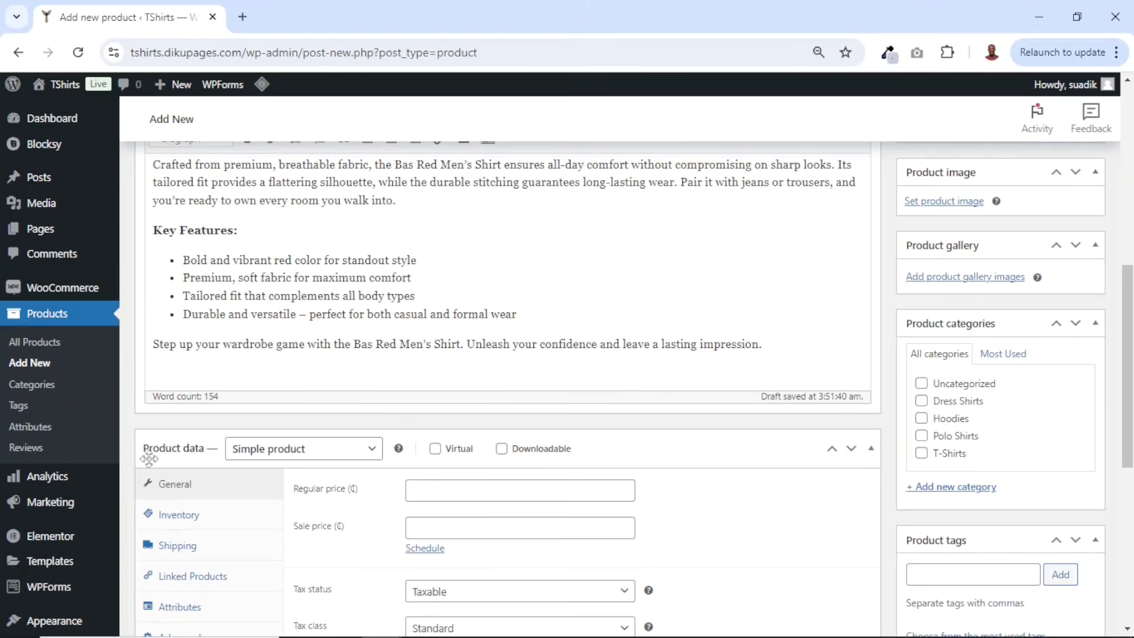
# - Set the product type to Variable product and the tax class to VAT
pyautogui.click(322, 456)
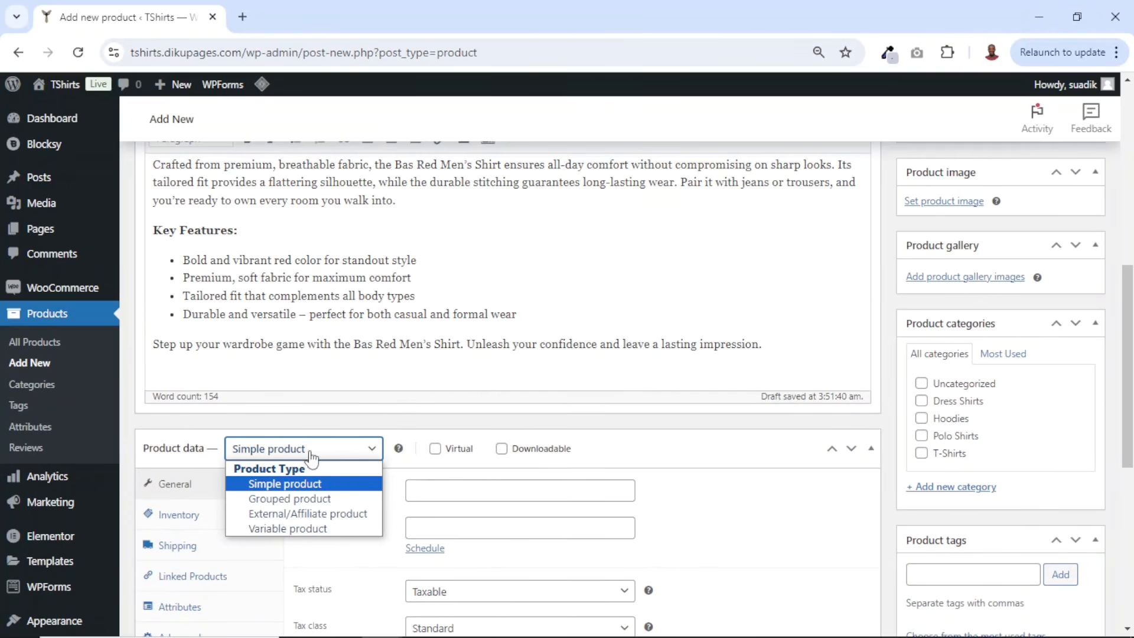
pyautogui.click(288, 529)
pyautogui.click(301, 551)
pyautogui.scroll(-1, 215, 398)
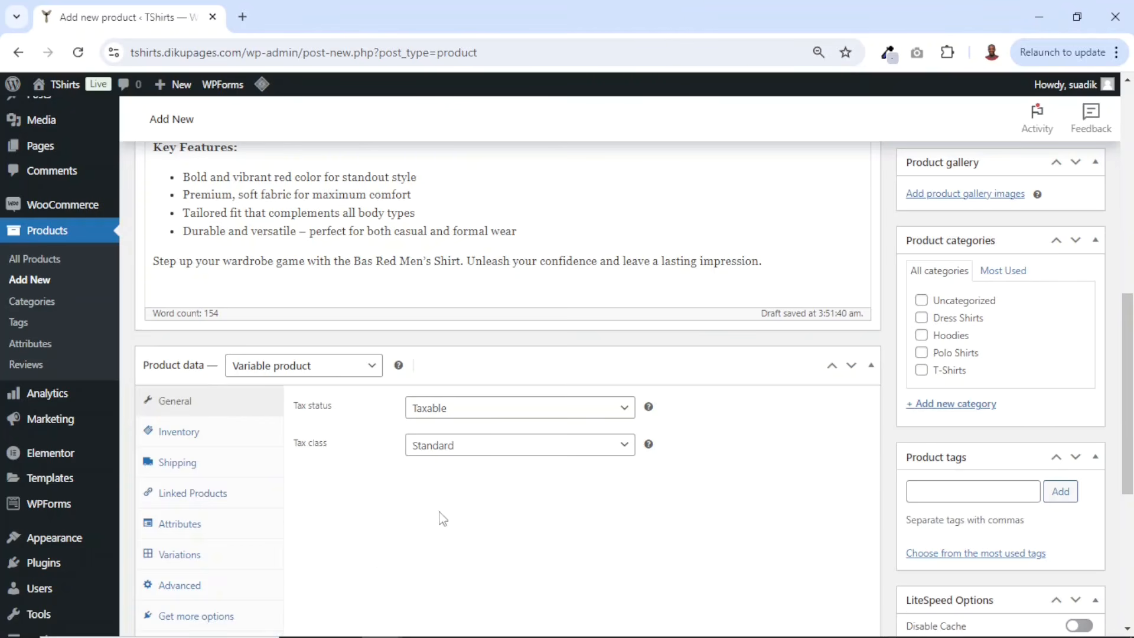
pyautogui.click(472, 459)
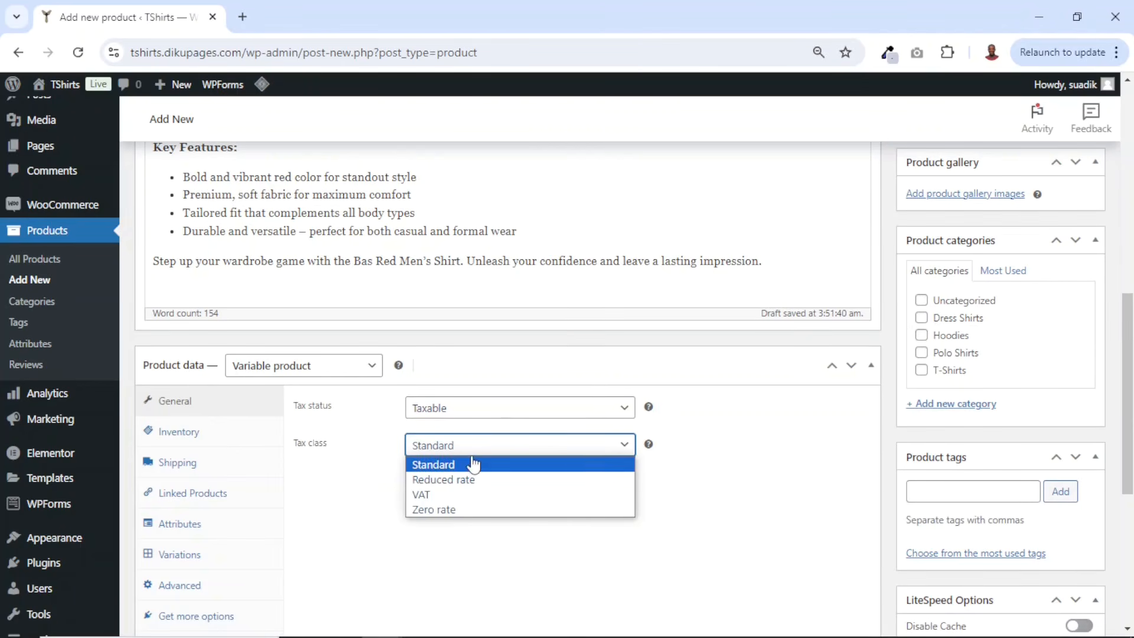
pyautogui.click(455, 494)
# - Add a custom Size attribute with the values Small, Medium and Large, used for variations, and save it
pyautogui.scroll(-2, 425, 496)
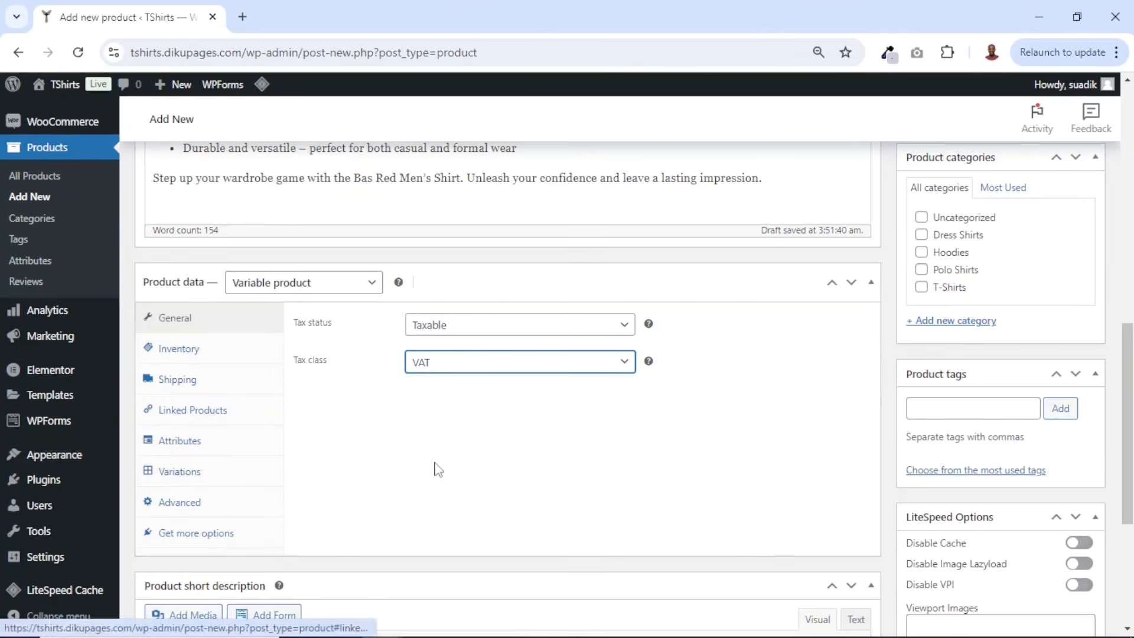
pyautogui.click(179, 442)
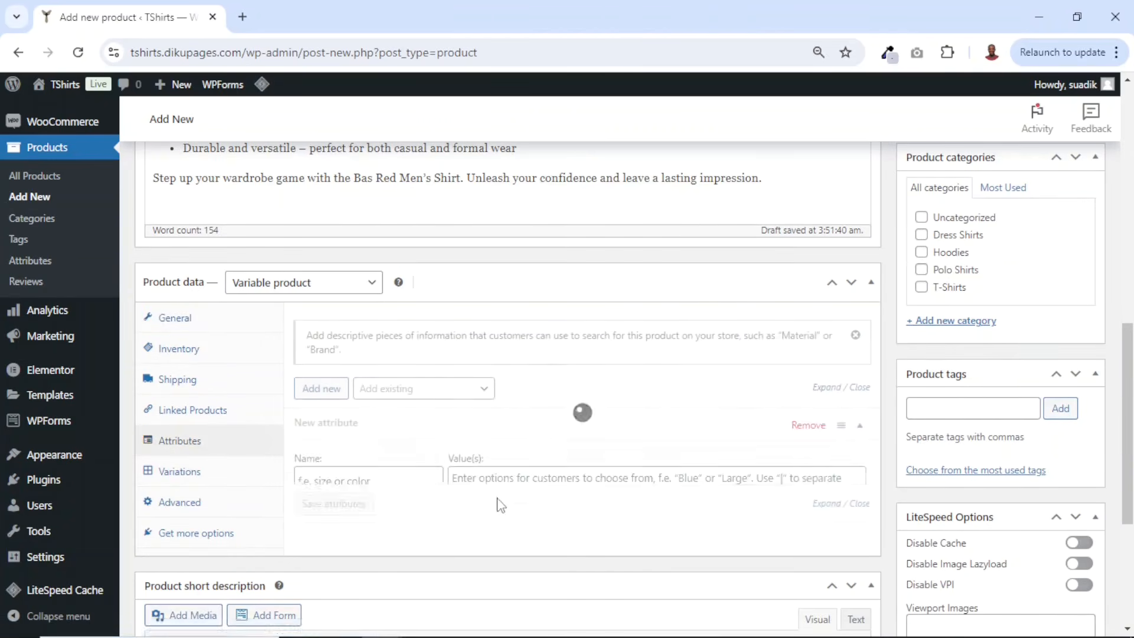
pyautogui.scroll(-2, 440, 493)
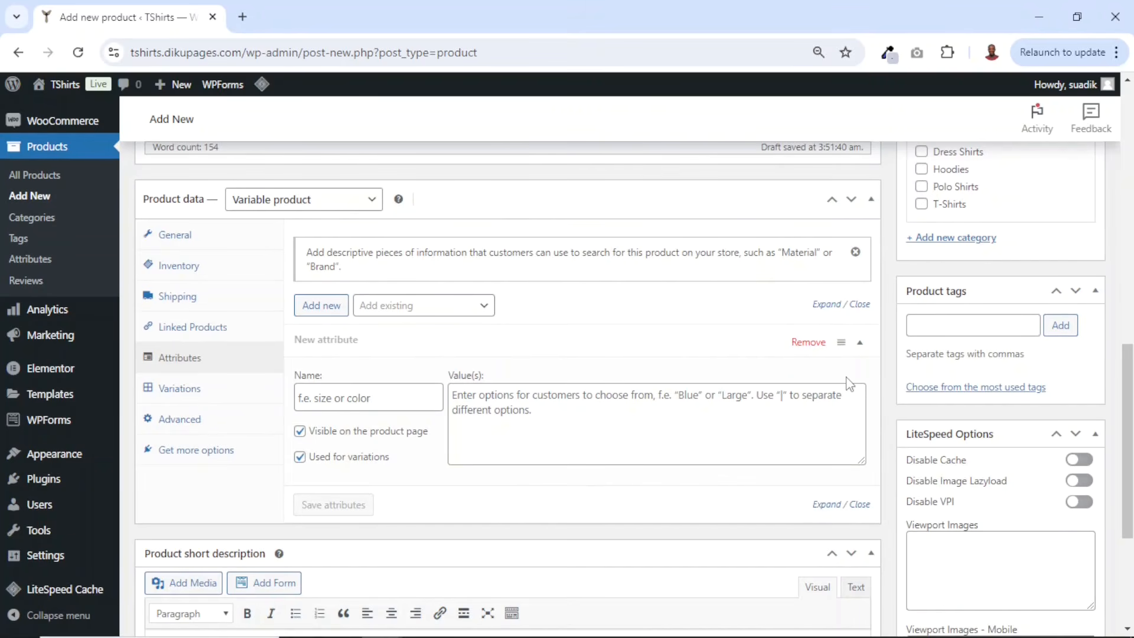
pyautogui.click(361, 399)
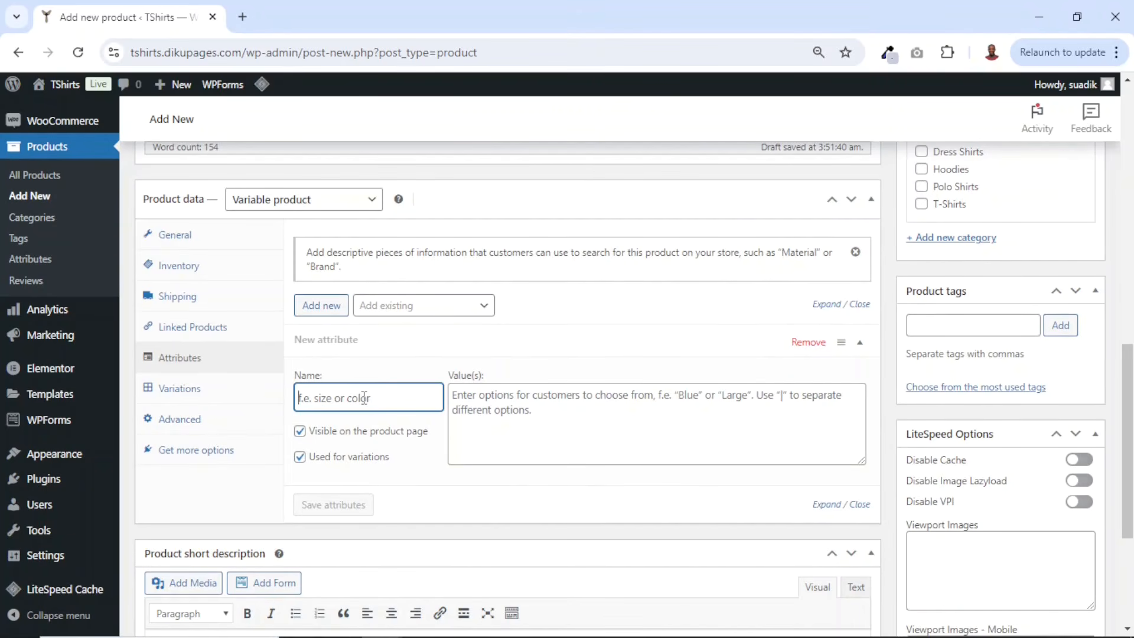
pyautogui.write('Size')
pyautogui.click(559, 405)
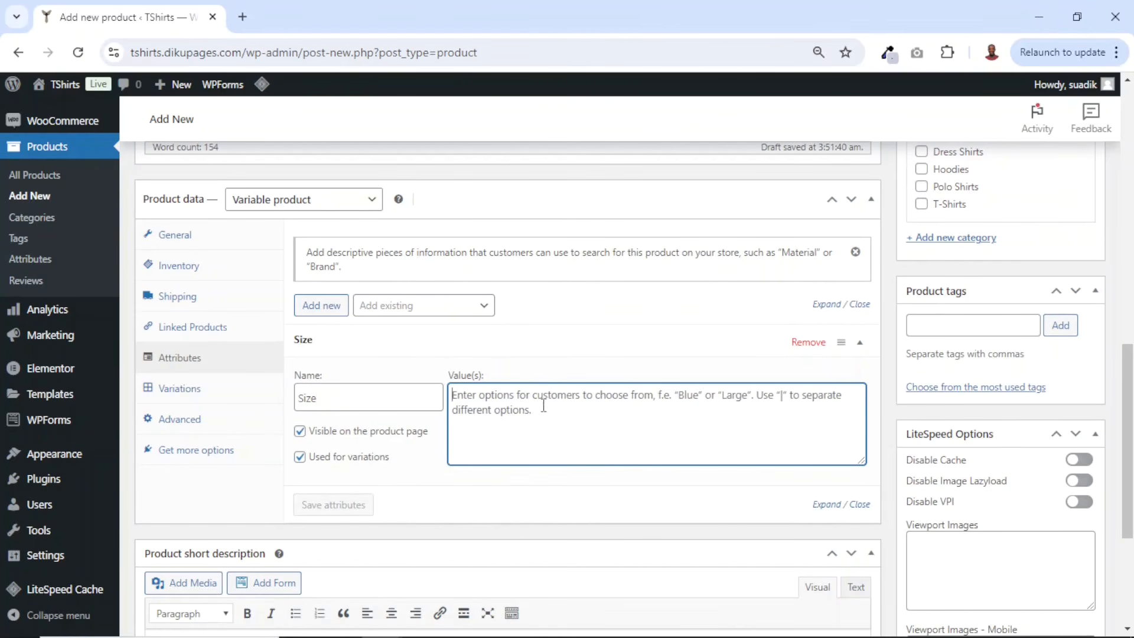
pyautogui.write('S')
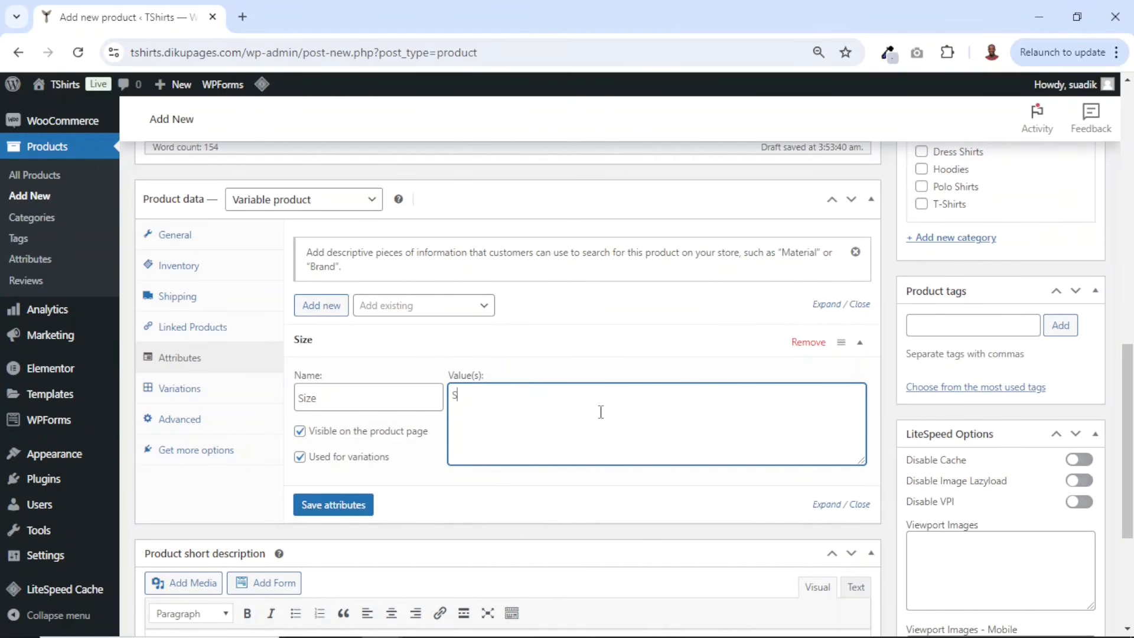
pyautogui.write('mall')
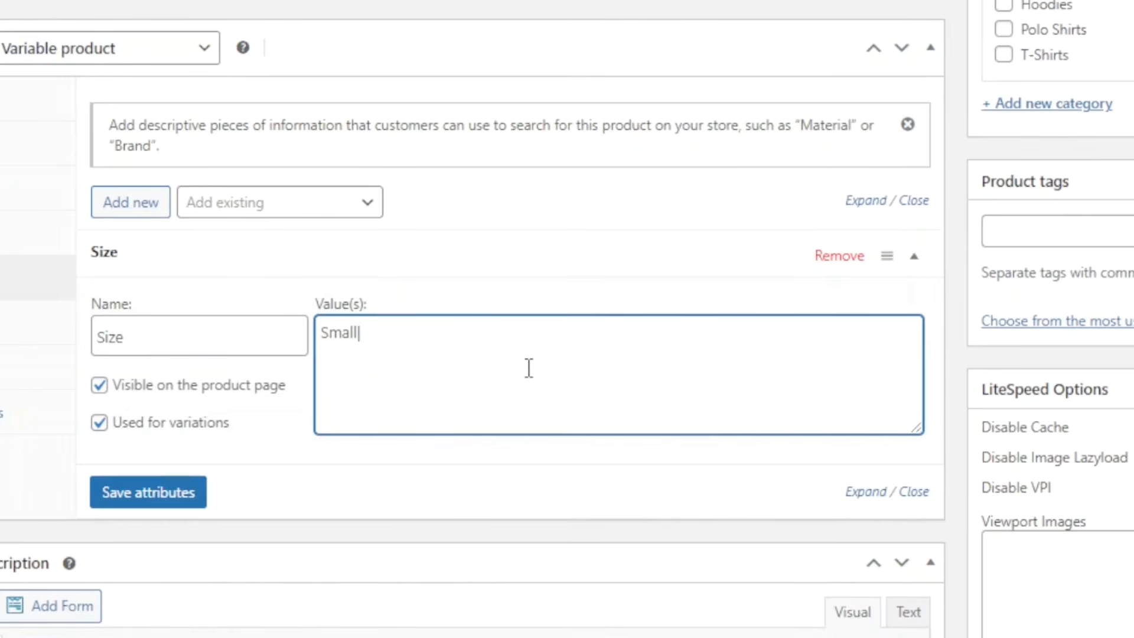
pyautogui.write('|Medium')
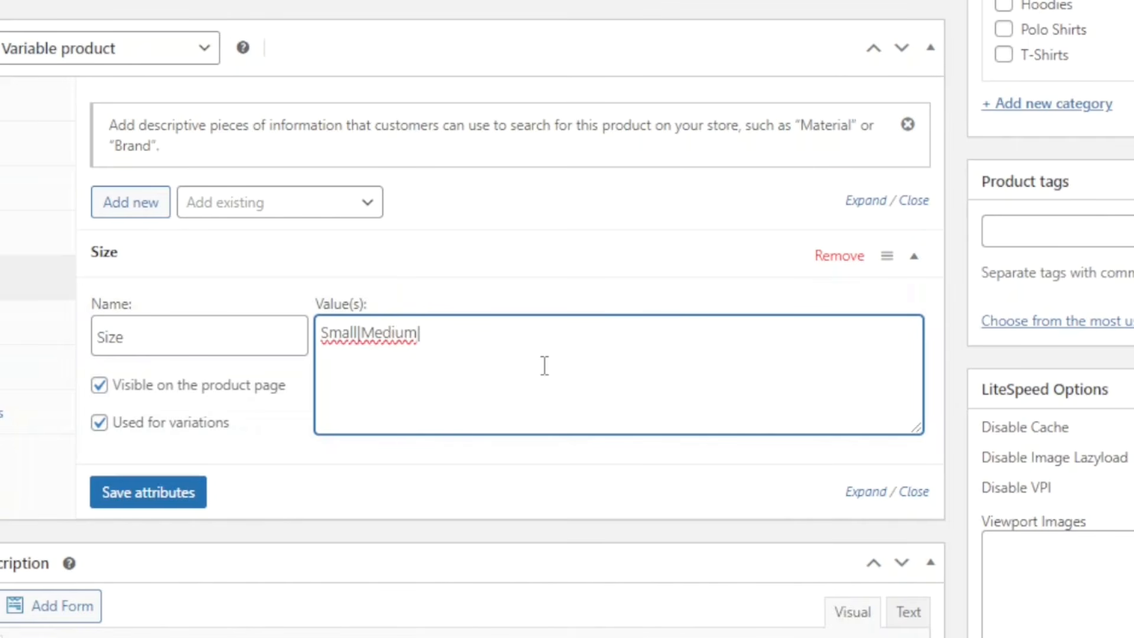
pyautogui.write('|Large')
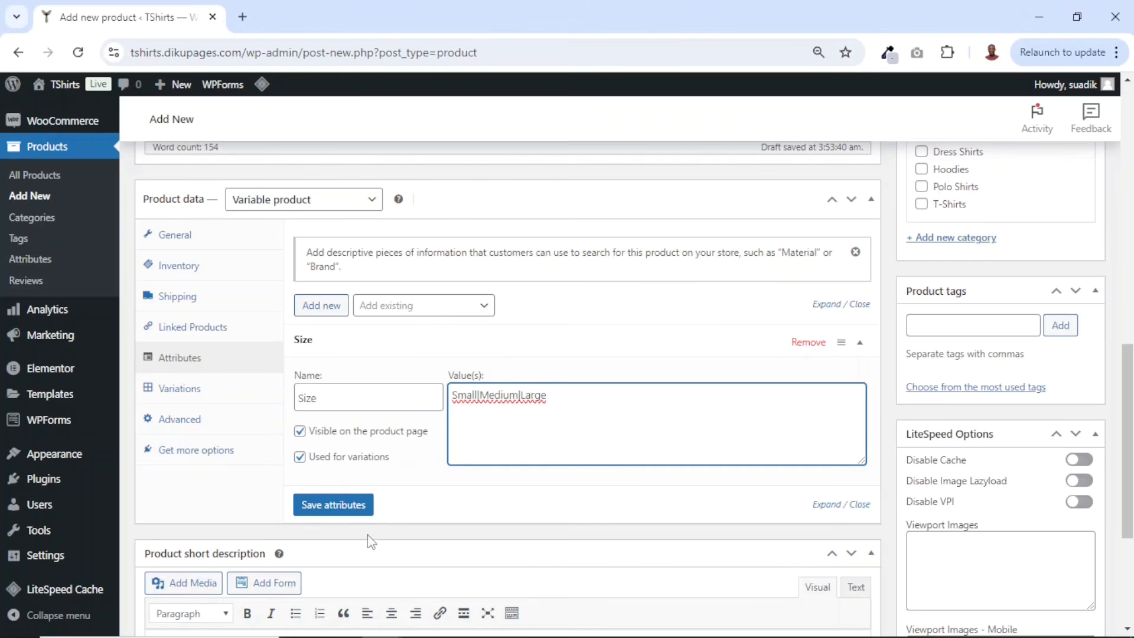
pyautogui.click(344, 510)
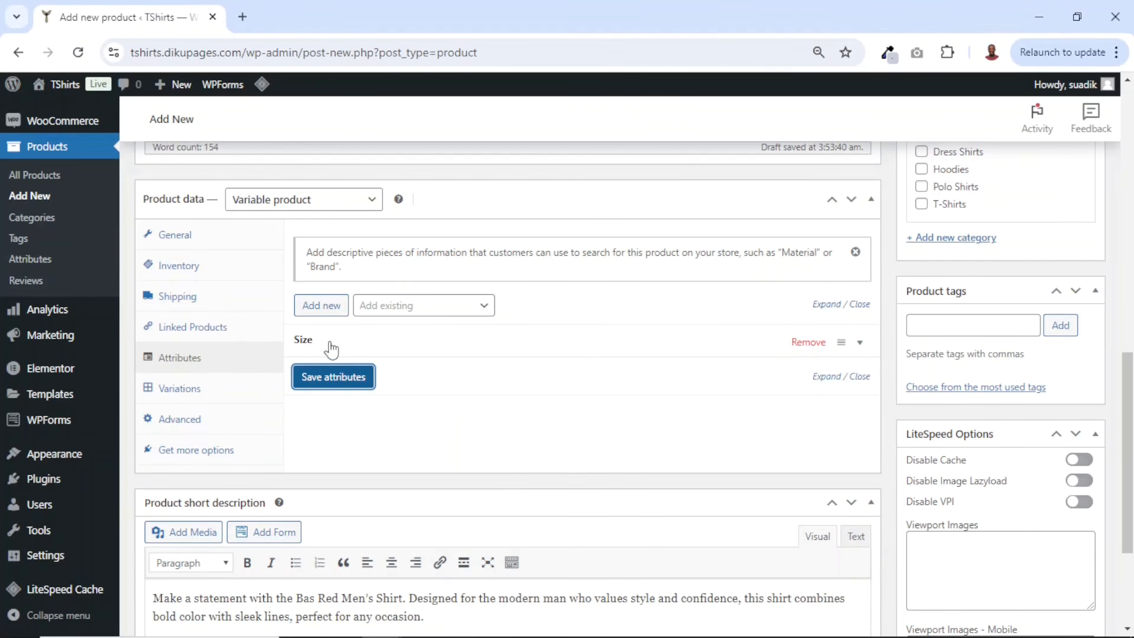
# - Add a second attribute named Color with the values White, Black, Blue and Red, and save the attributes
pyautogui.click(324, 306)
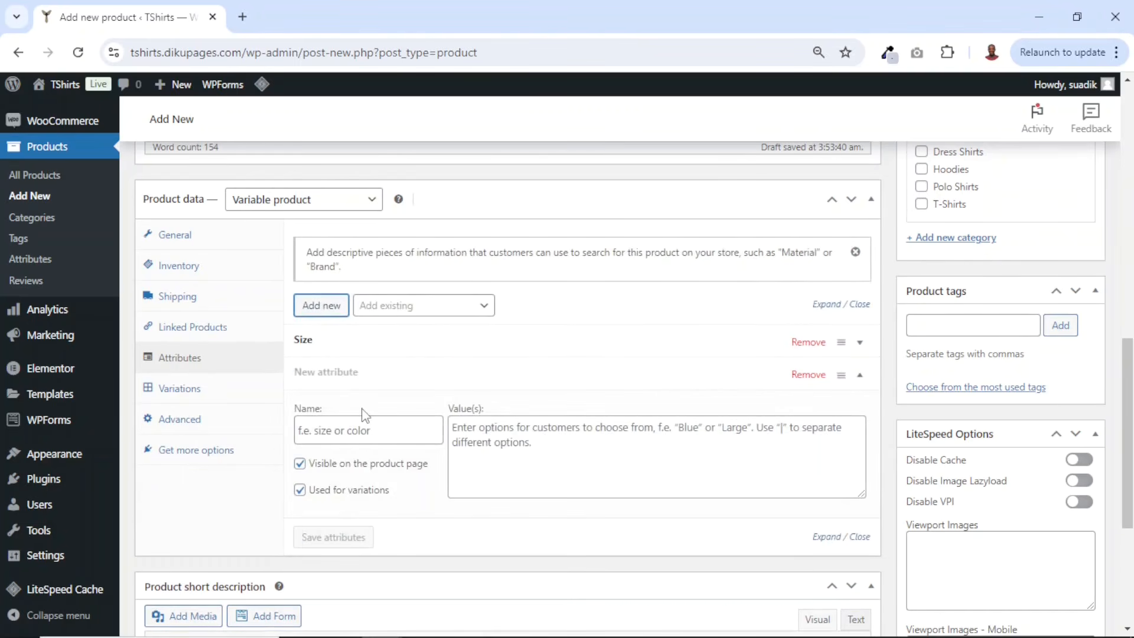
pyautogui.scroll(-1, 363, 415)
pyautogui.click(375, 352)
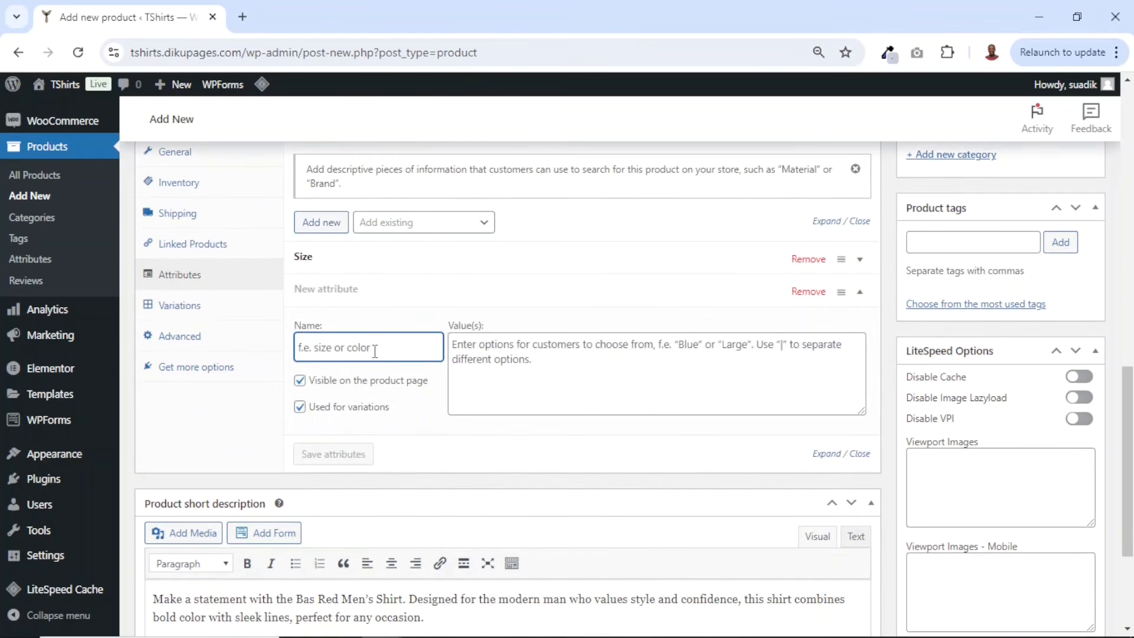
pyautogui.write('Color')
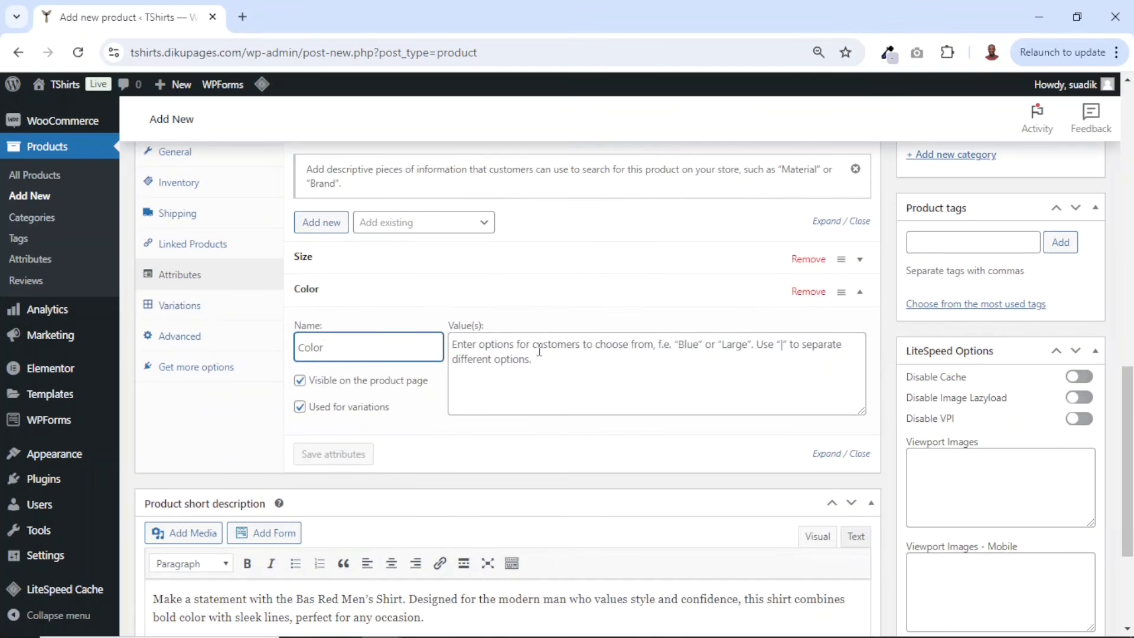
pyautogui.click(539, 352)
pyautogui.write('White|Black|Blue|Red')
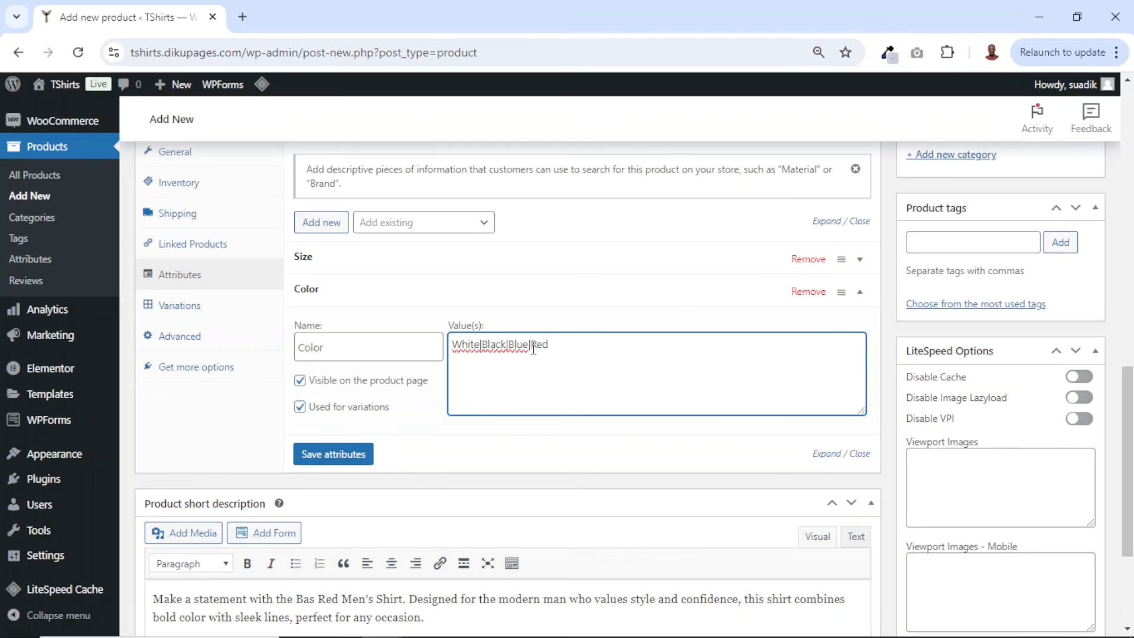
pyautogui.click(334, 455)
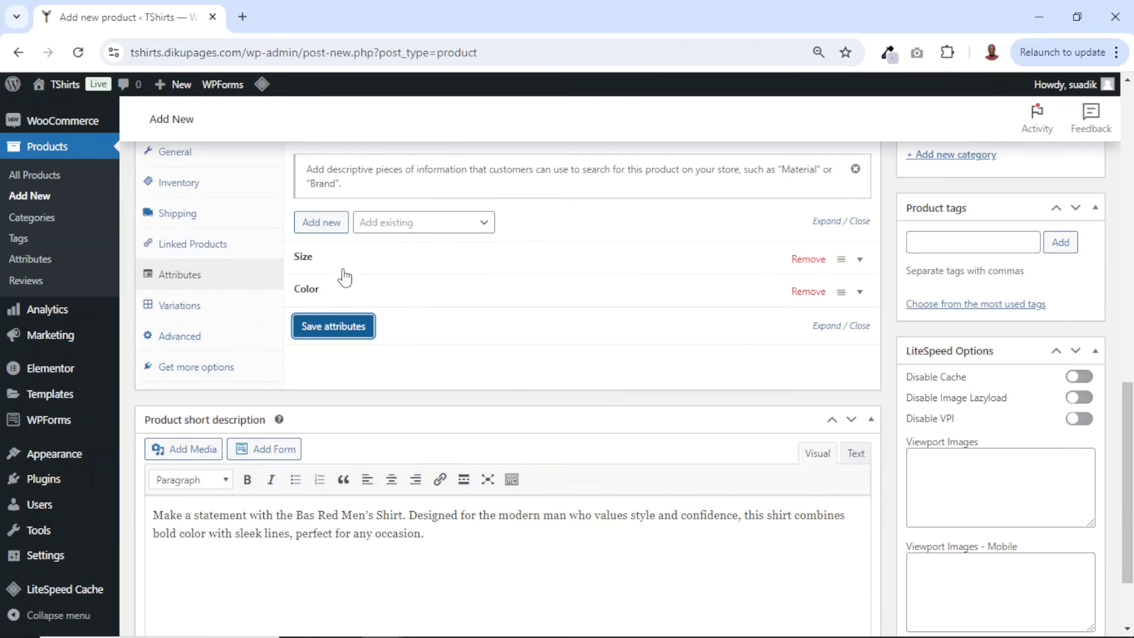
# - Generate all variations from the Size and Color attributes, confirming the generation prompt
pyautogui.click(174, 306)
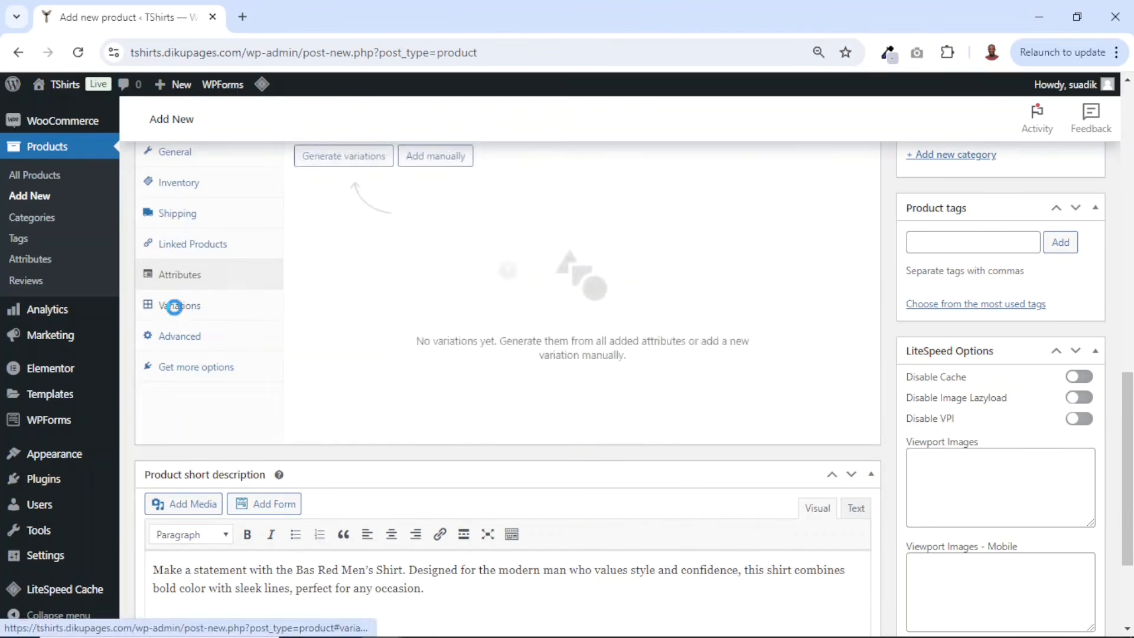
pyautogui.scroll(1, 561, 371)
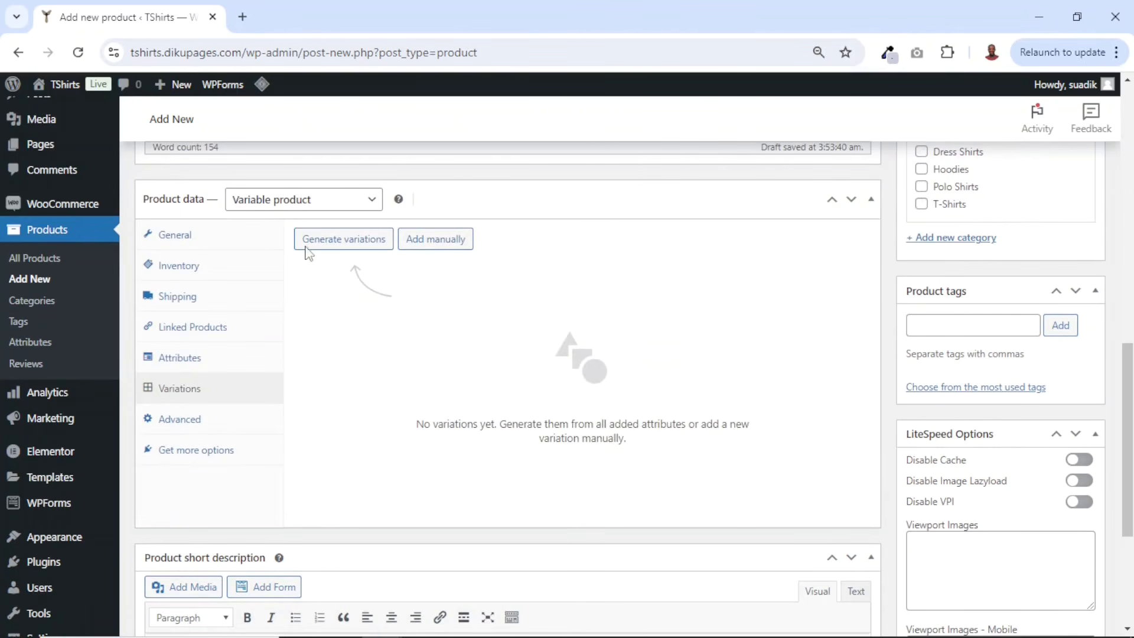
pyautogui.click(343, 242)
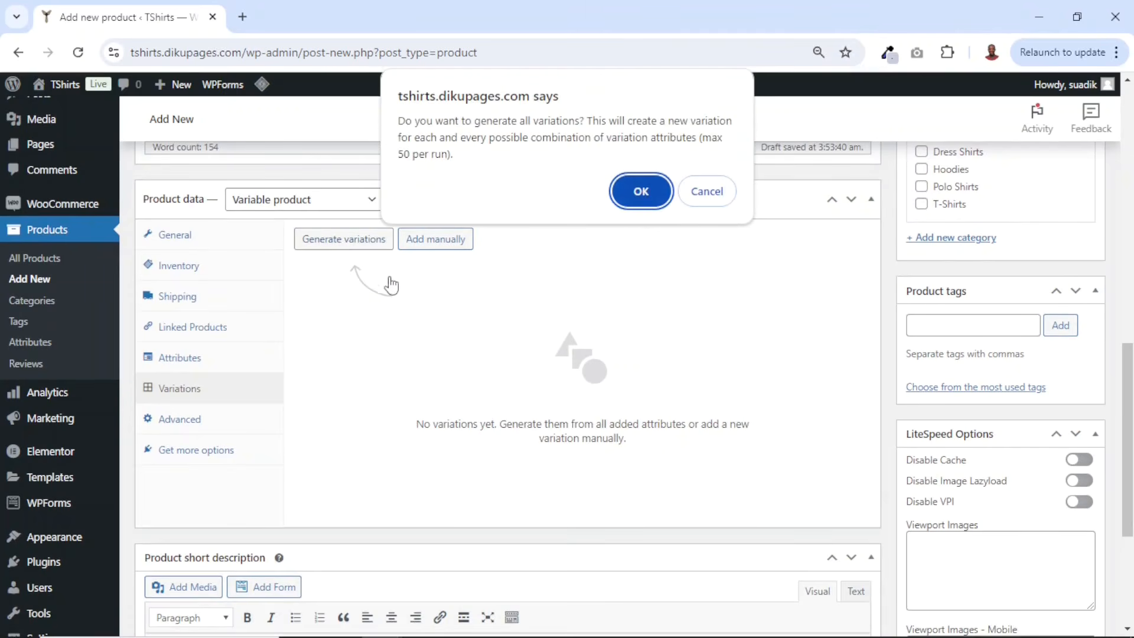
pyautogui.click(642, 192)
# - Review the list of generated size and color variations
pyautogui.scroll(-5, 728, 347)
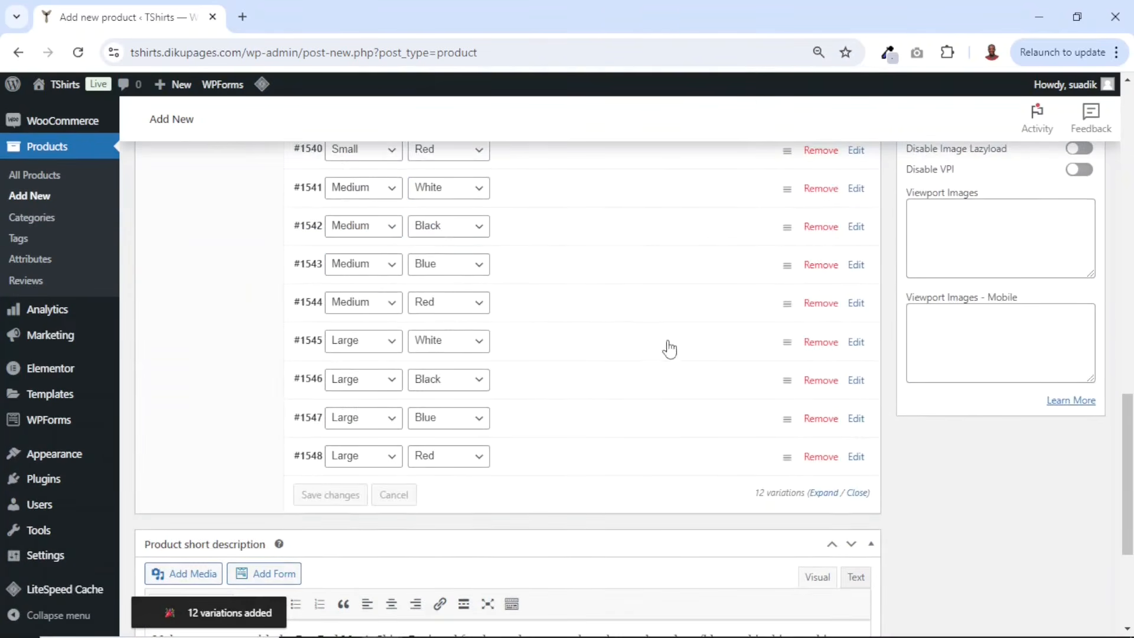
pyautogui.scroll(5, 594, 399)
pyautogui.scroll(-1, 595, 403)
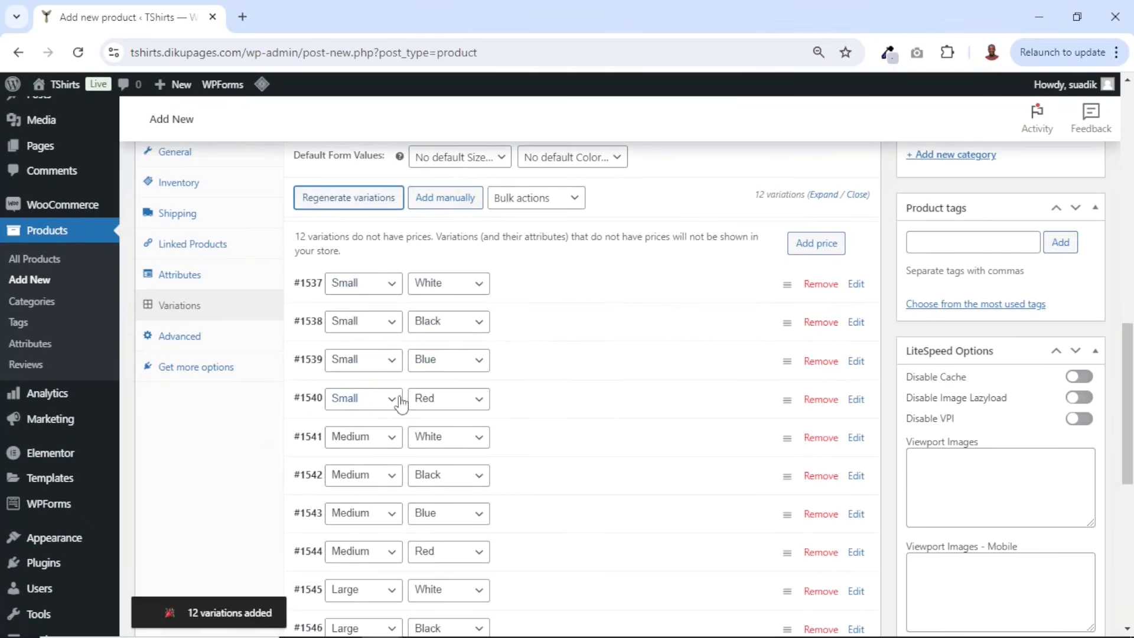
pyautogui.scroll(-1, 443, 398)
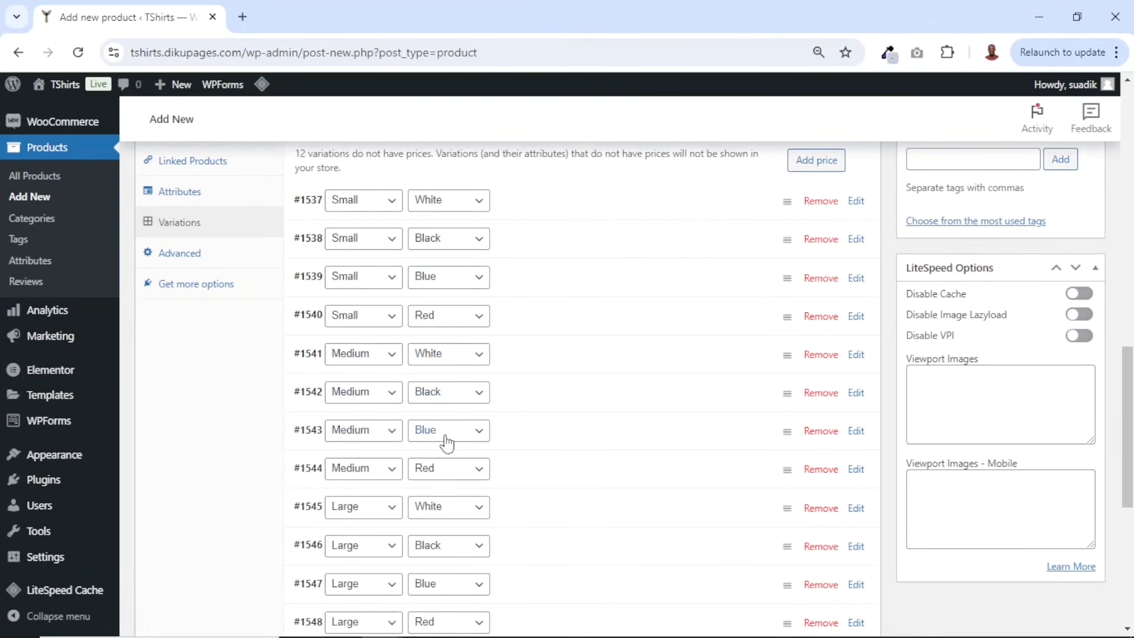
pyautogui.scroll(-1, 452, 480)
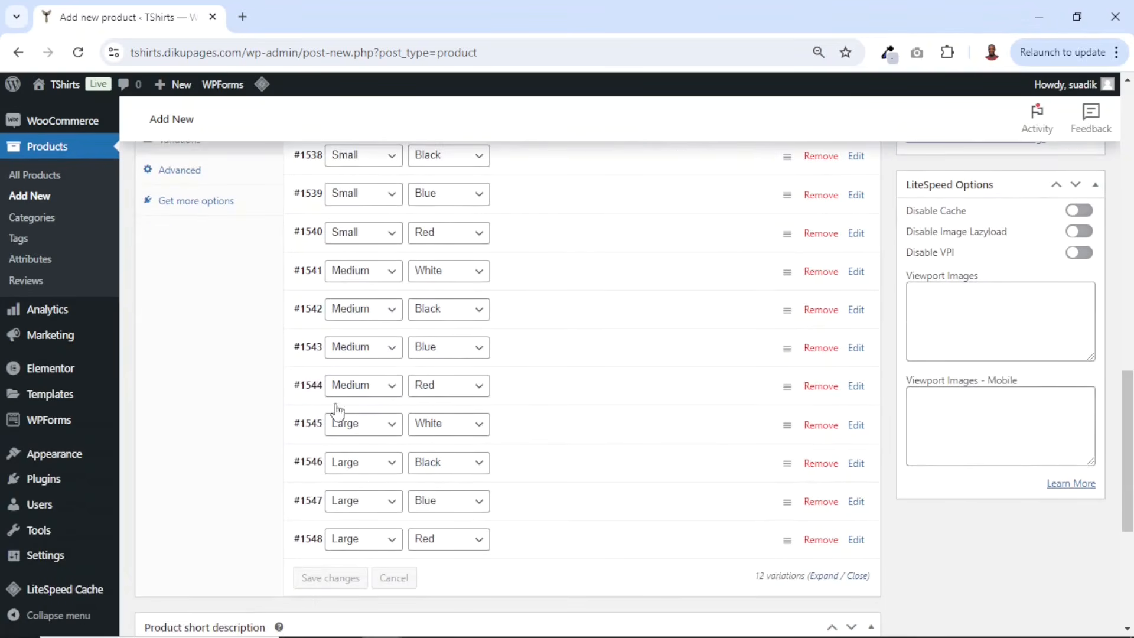
pyautogui.scroll(4, 455, 533)
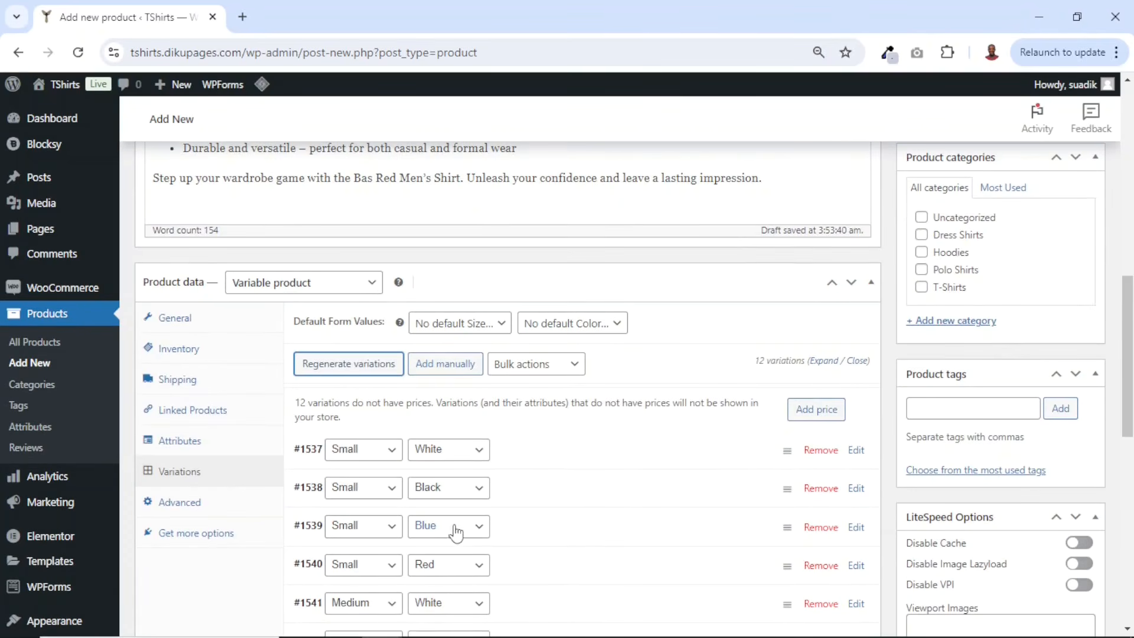
pyautogui.scroll(-1, 417, 455)
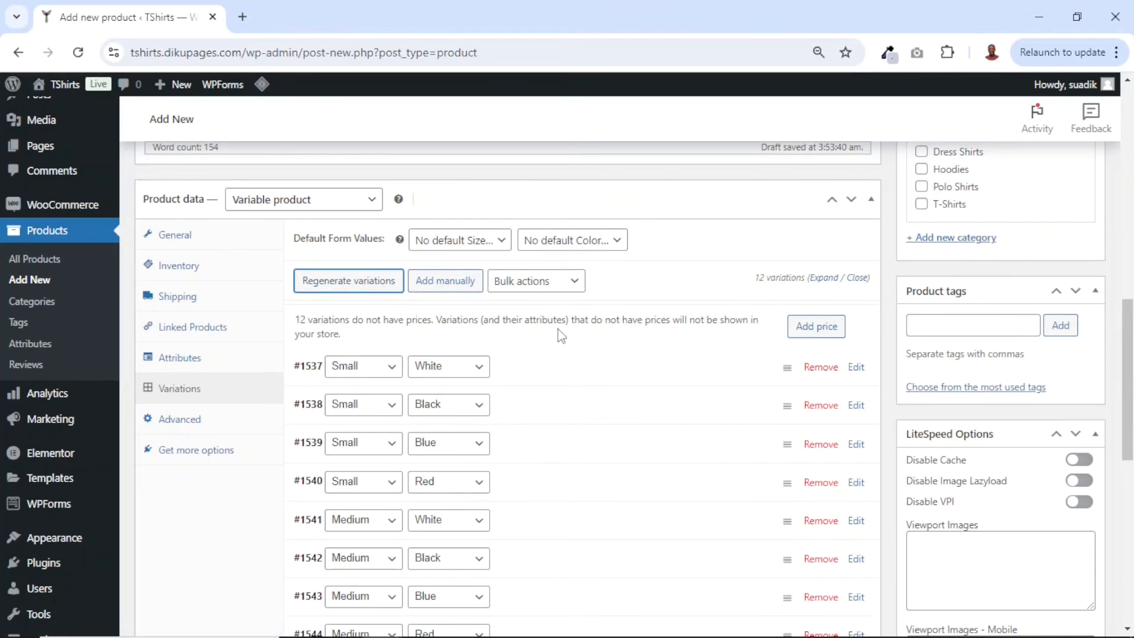
# - Expand all variations, enable stock management for the Small White variation and set its regular price to 20
pyautogui.click(824, 278)
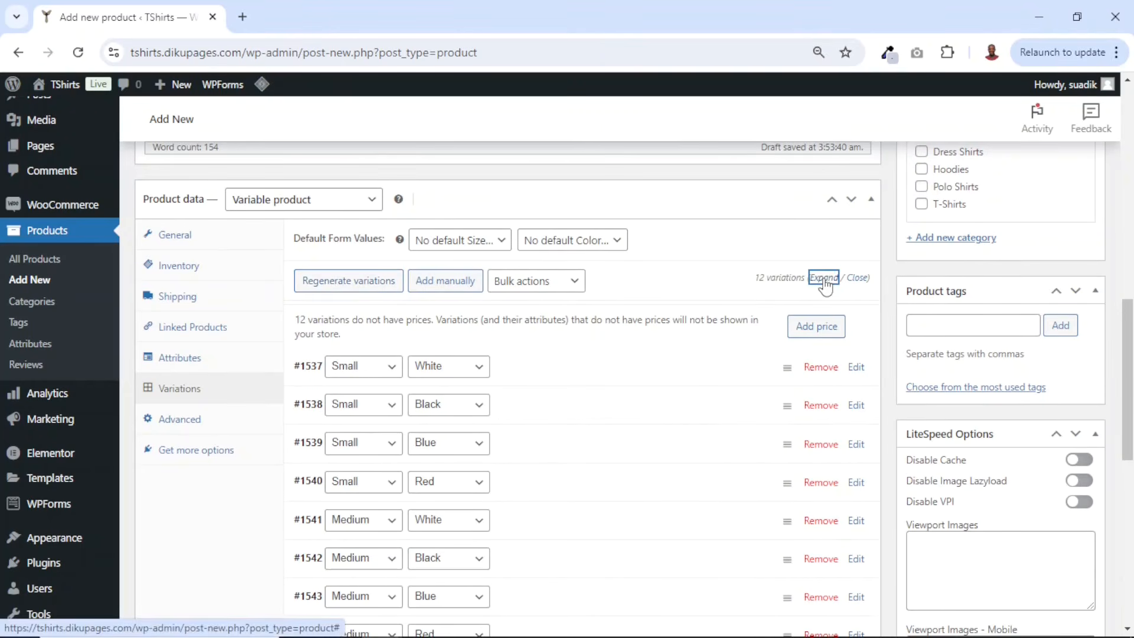
pyautogui.scroll(-3, 610, 271)
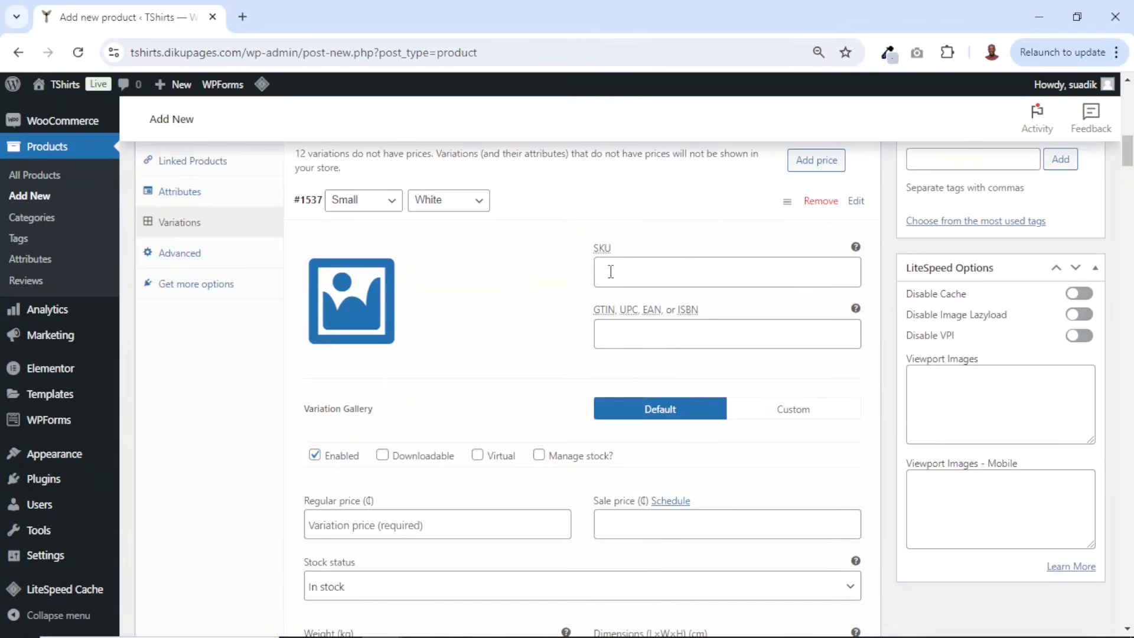
pyautogui.click(614, 272)
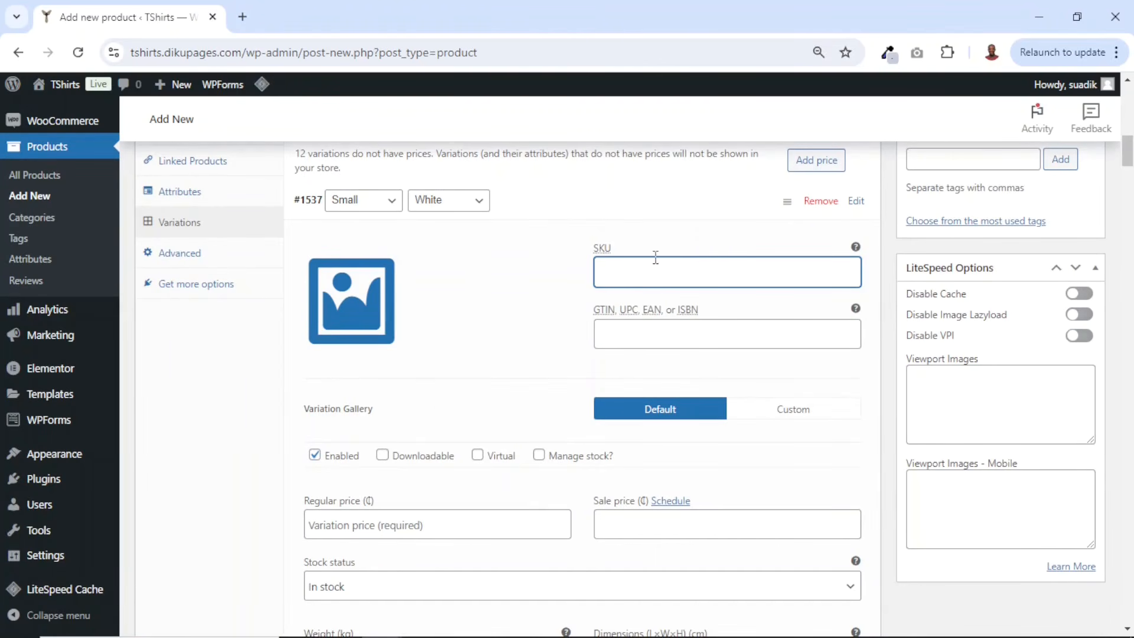
pyautogui.scroll(-3, 535, 310)
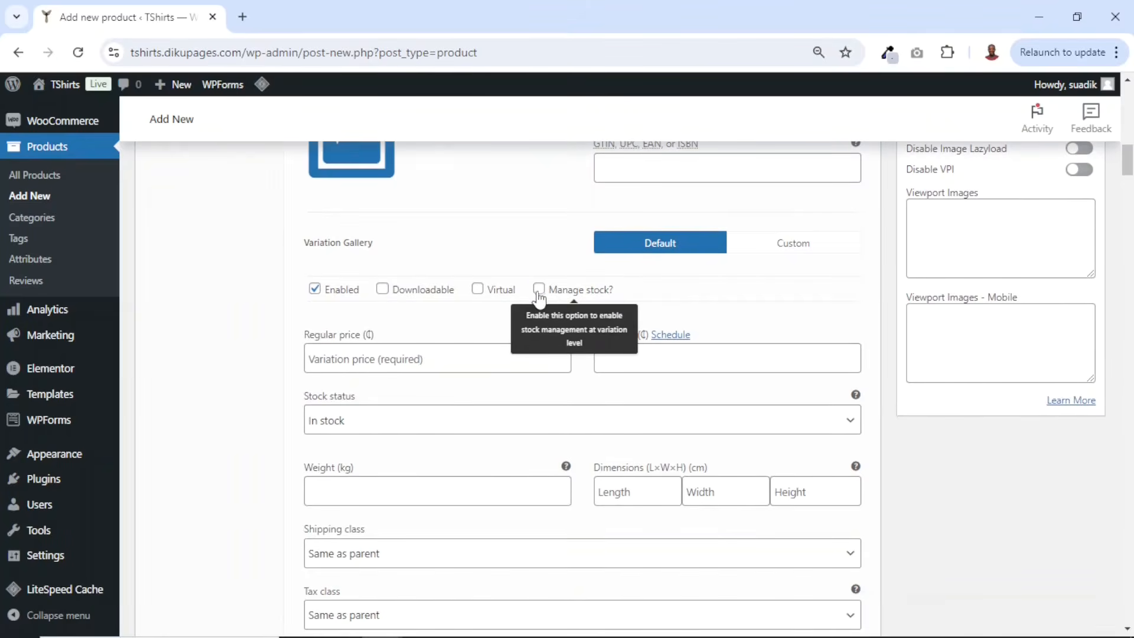
pyautogui.click(538, 290)
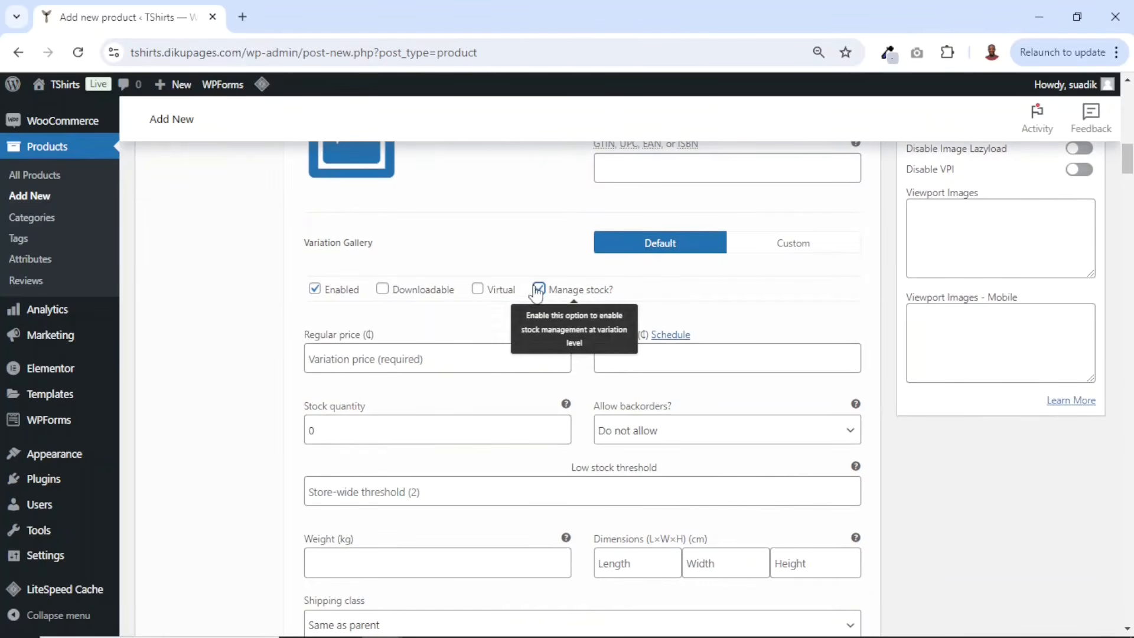
pyautogui.scroll(4, 536, 293)
pyautogui.scroll(-4, 491, 293)
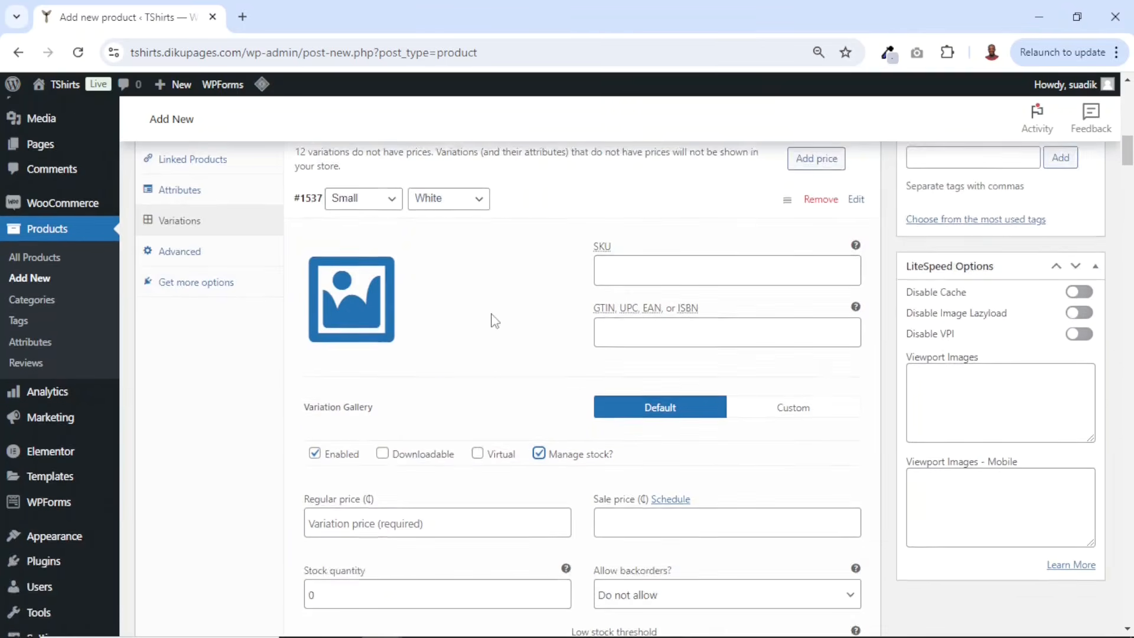
pyautogui.click(450, 359)
pyautogui.write('20')
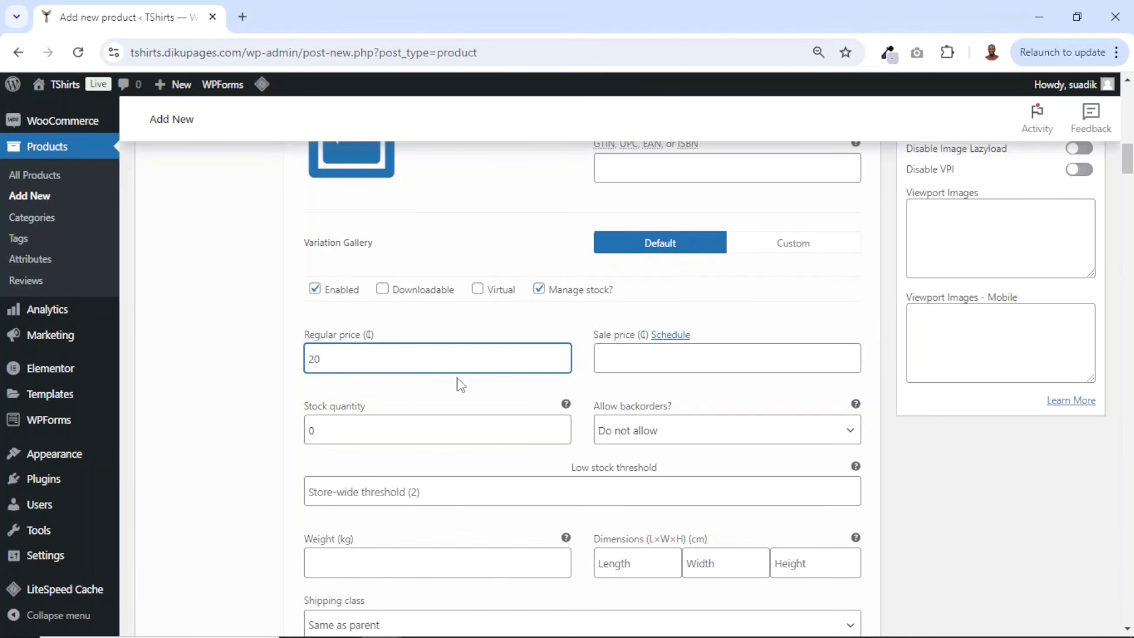
# - Set the Small White variation's stock quantity to 34
pyautogui.scroll(4, 449, 387)
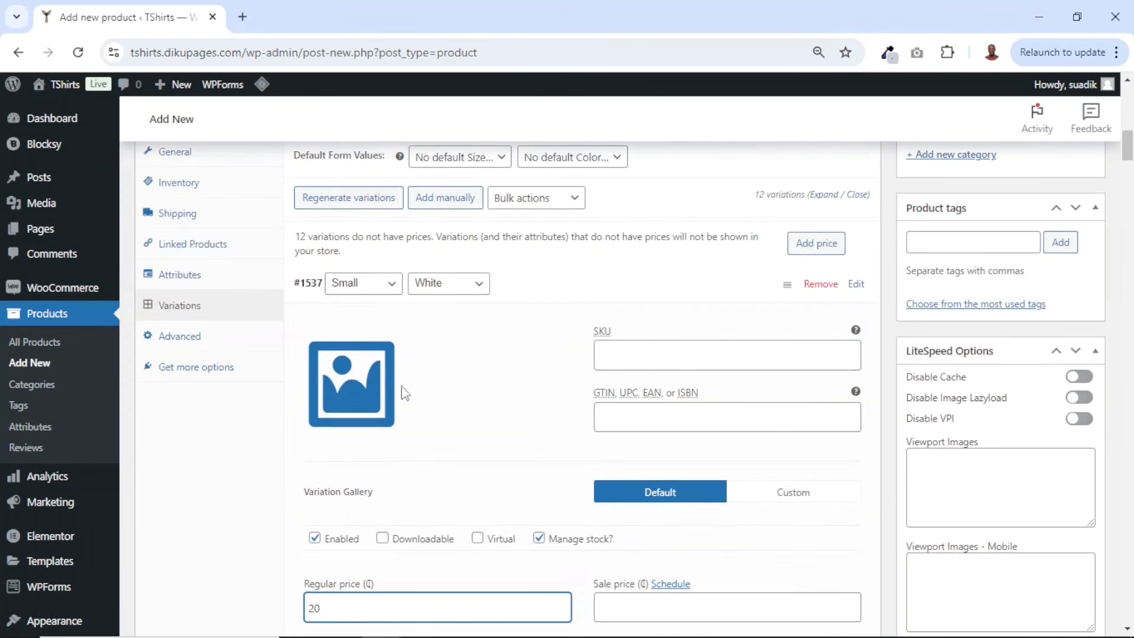
pyautogui.scroll(-4, 420, 306)
pyautogui.moveTo(314, 431); pyautogui.dragTo(298, 432)
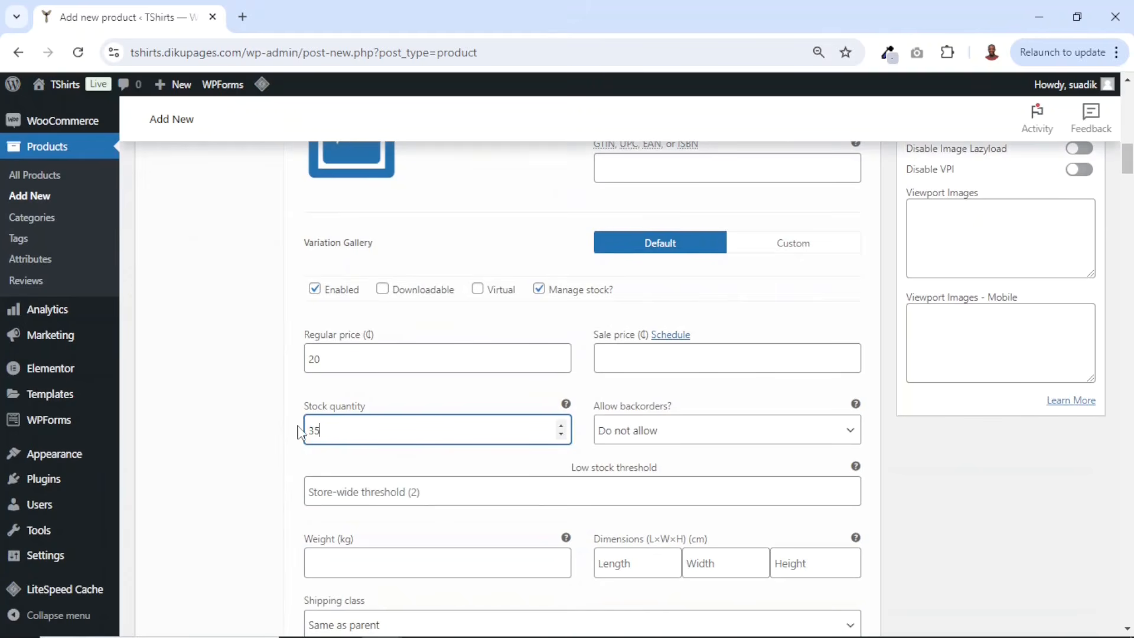
pyautogui.scroll(-3, 429, 430)
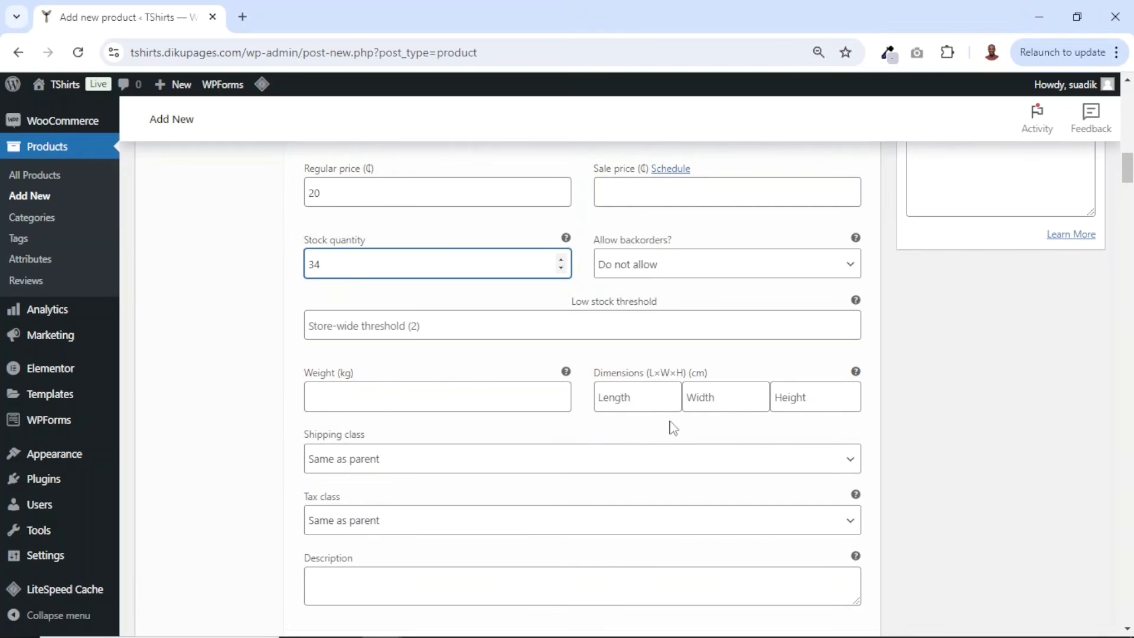
pyautogui.scroll(6, 462, 421)
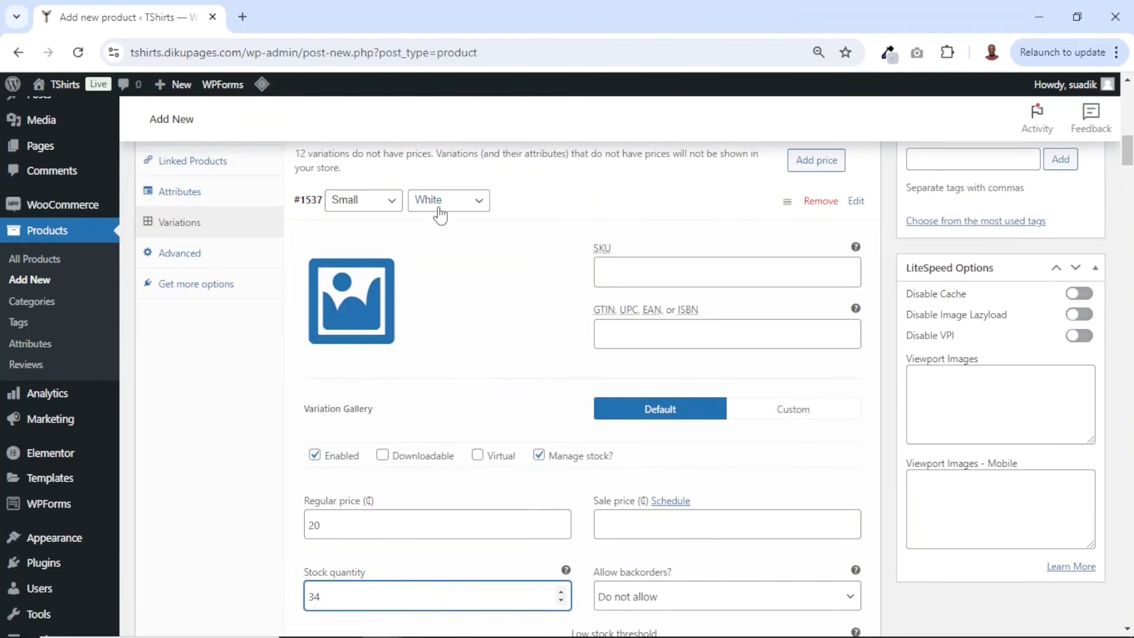
# - Upload the black, blue, maroon and white shirt images and set white.jpg as the Small White variation image
pyautogui.click(365, 305)
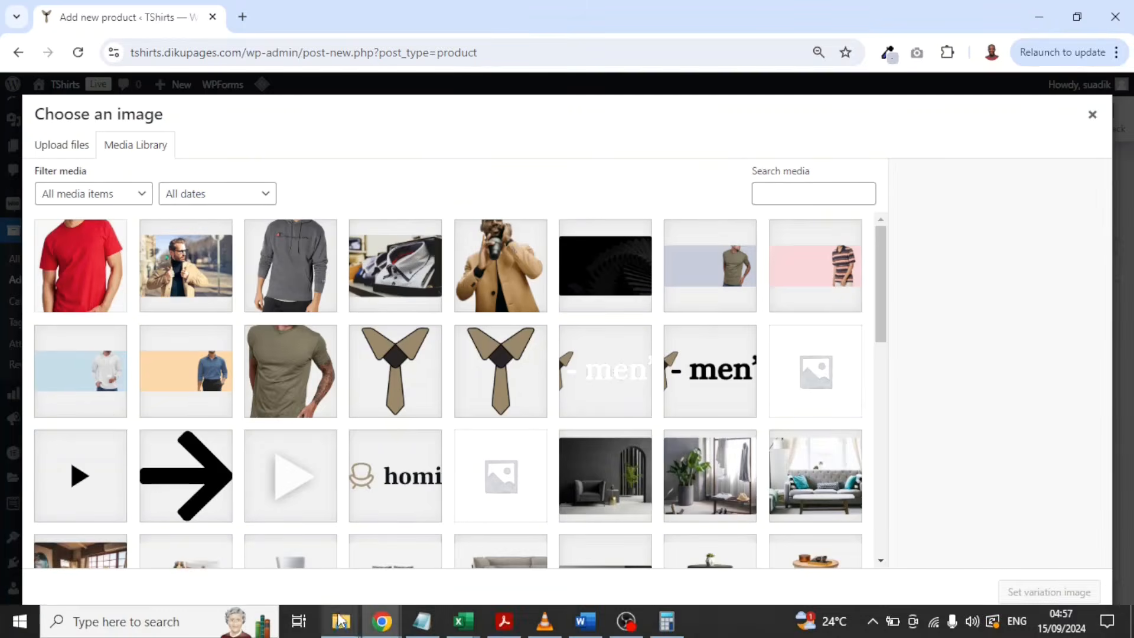
pyautogui.click(341, 621)
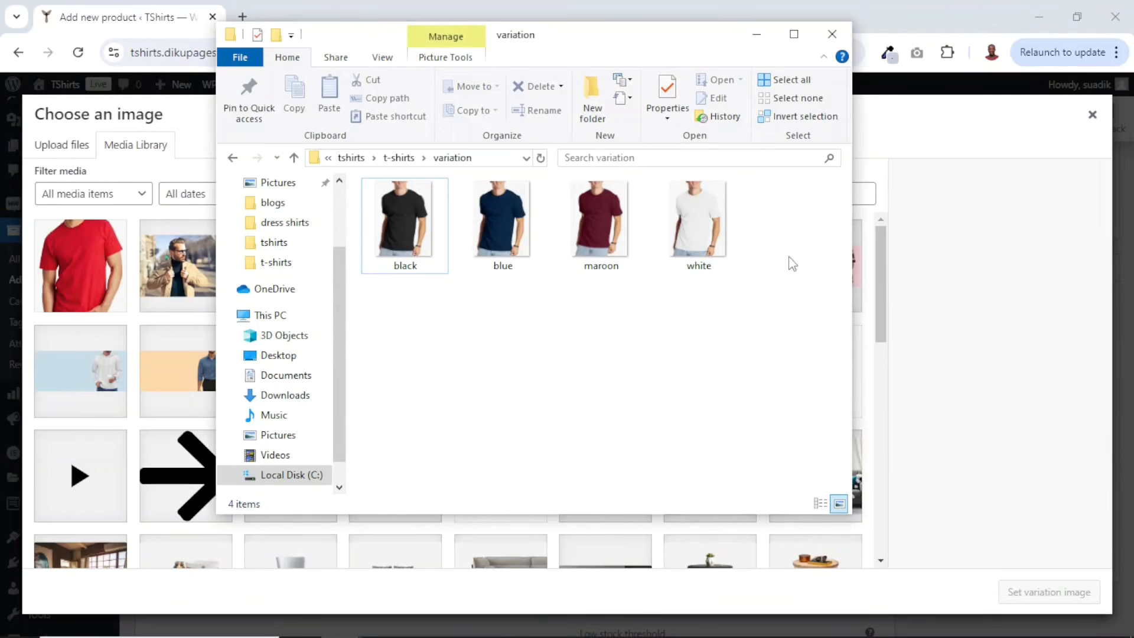
pyautogui.moveTo(787, 228); pyautogui.dragTo(397, 258)
pyautogui.moveTo(99, 419); pyautogui.dragTo(116, 355)
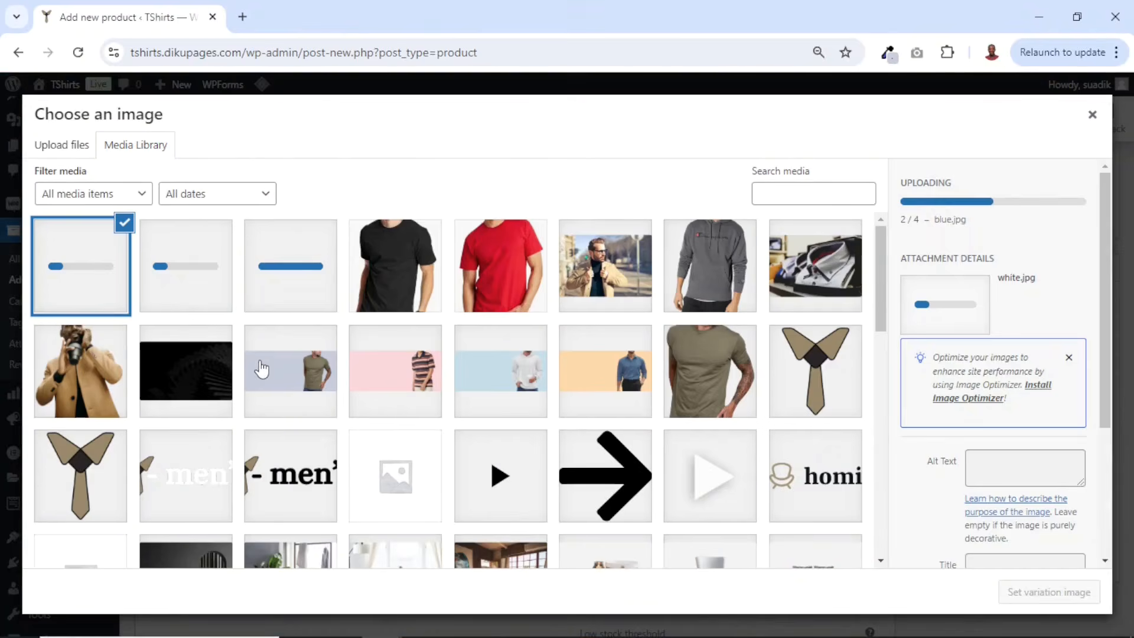
pyautogui.click(261, 369)
pyautogui.click(81, 257)
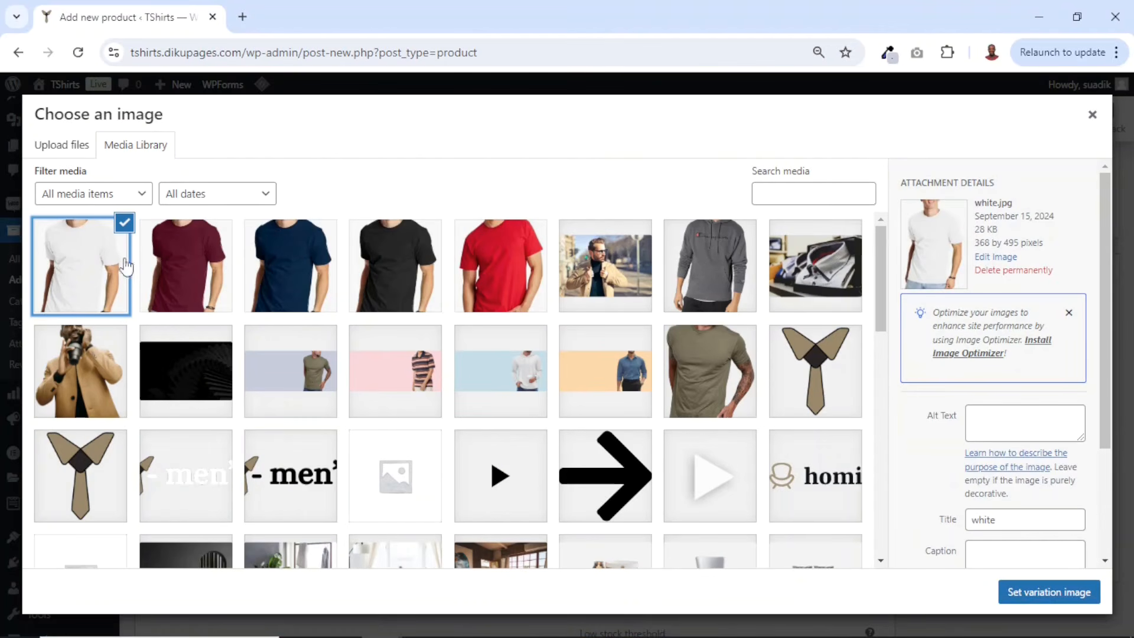
pyautogui.click(1048, 597)
# - Set black.jpg as the Small Black variation image
pyautogui.scroll(-10, 512, 449)
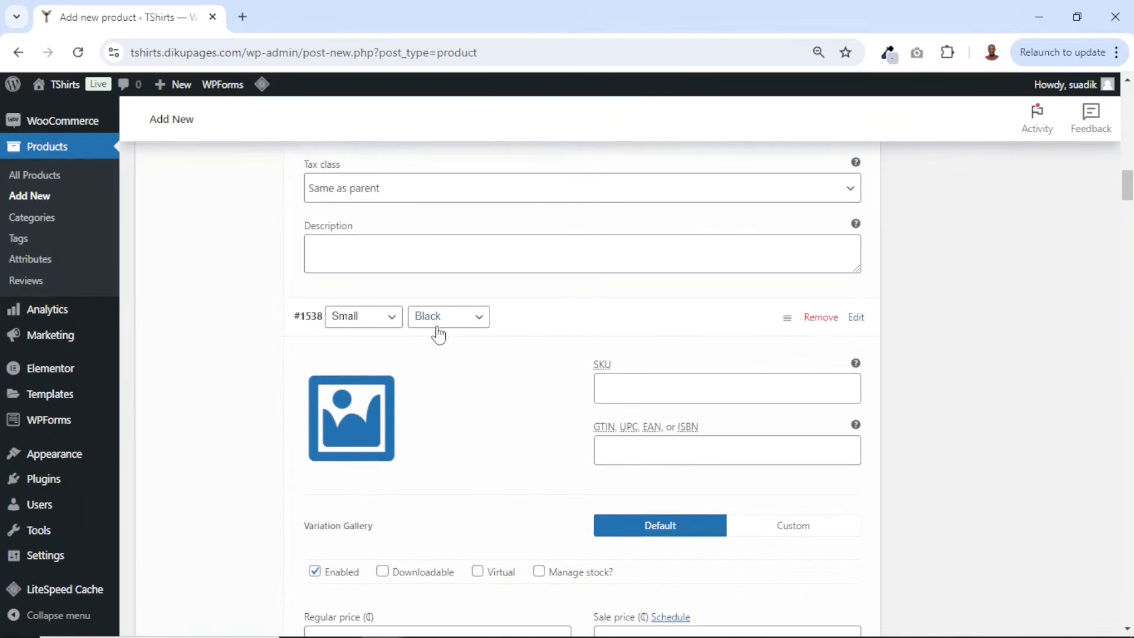
pyautogui.scroll(-1, 470, 355)
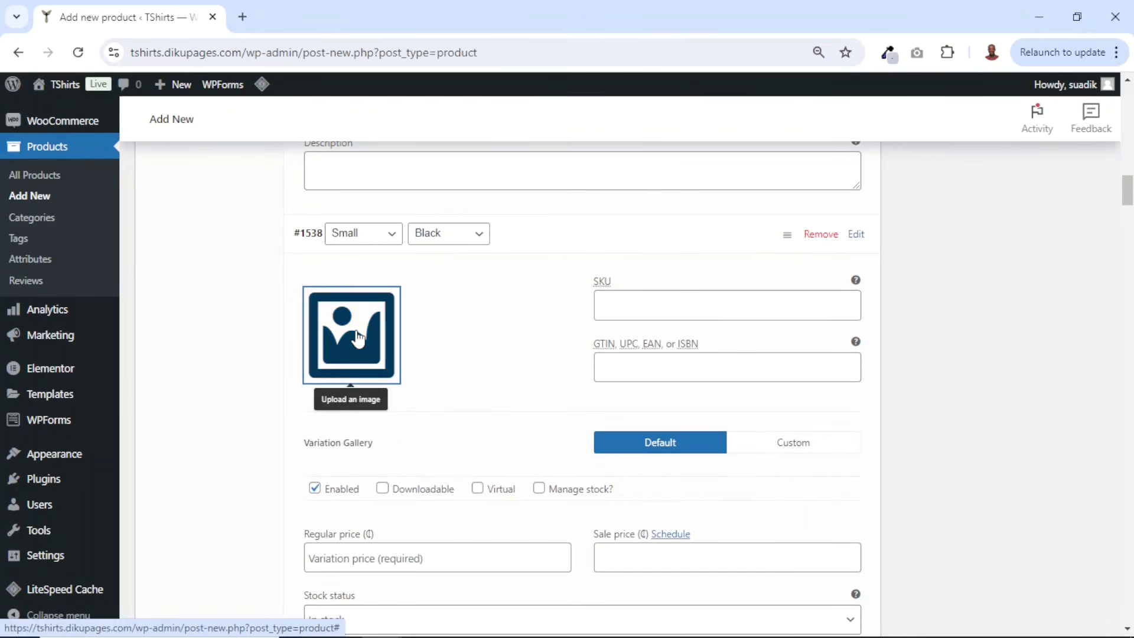
pyautogui.click(358, 338)
pyautogui.click(468, 270)
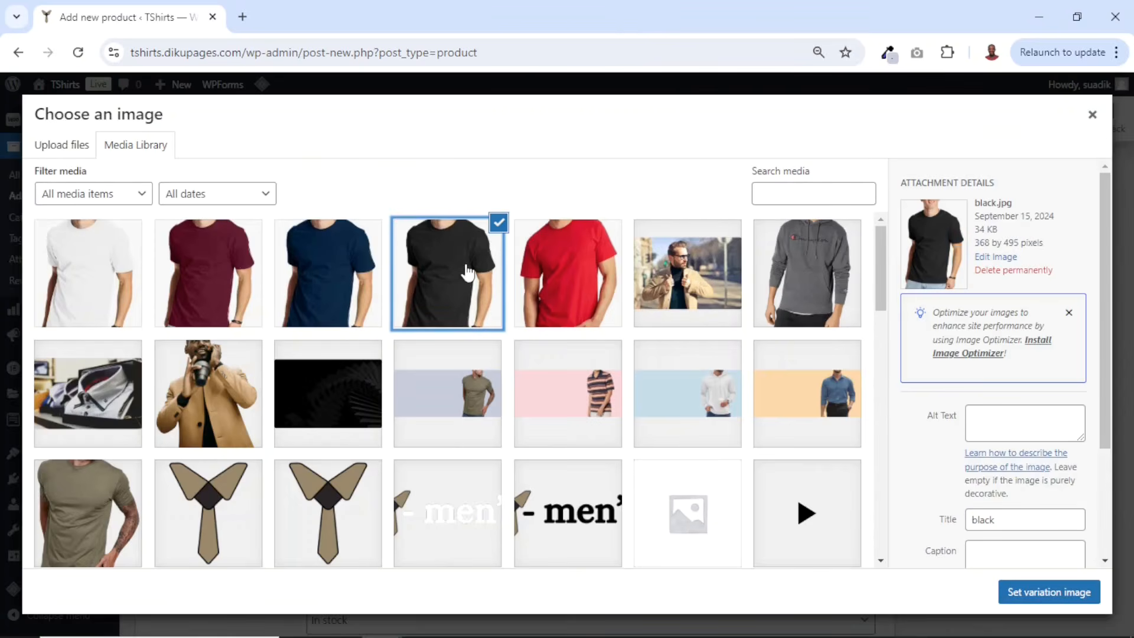
pyautogui.click(1043, 600)
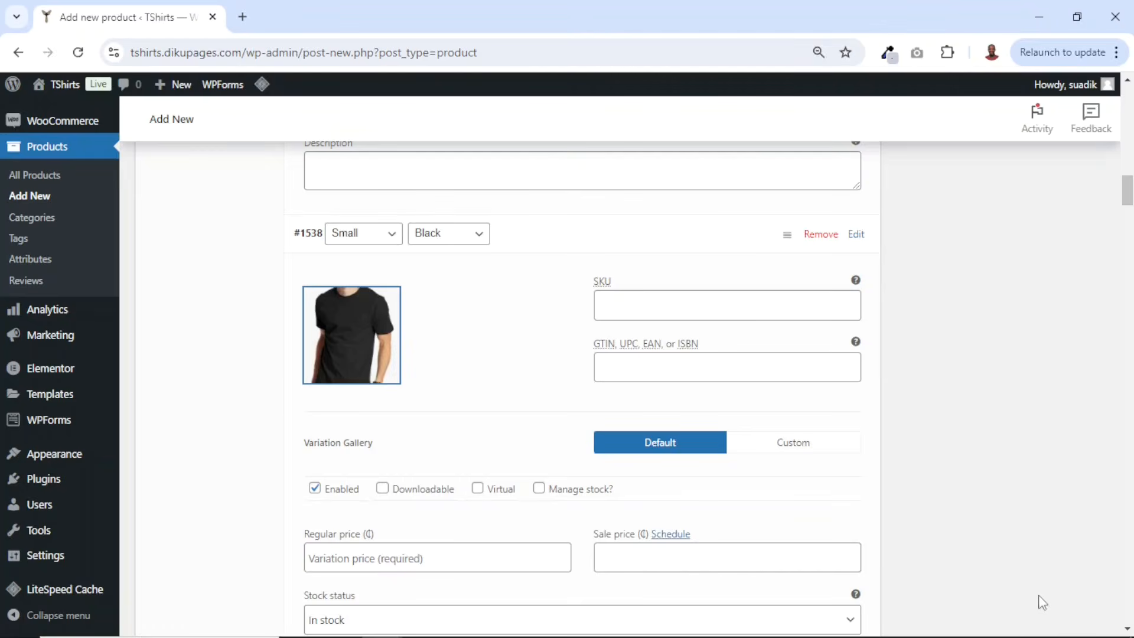
# - Set the Small Black variation's regular price to 20, enable stock management and set stock quantity to 25
pyautogui.scroll(-3, 409, 399)
pyautogui.click(408, 390)
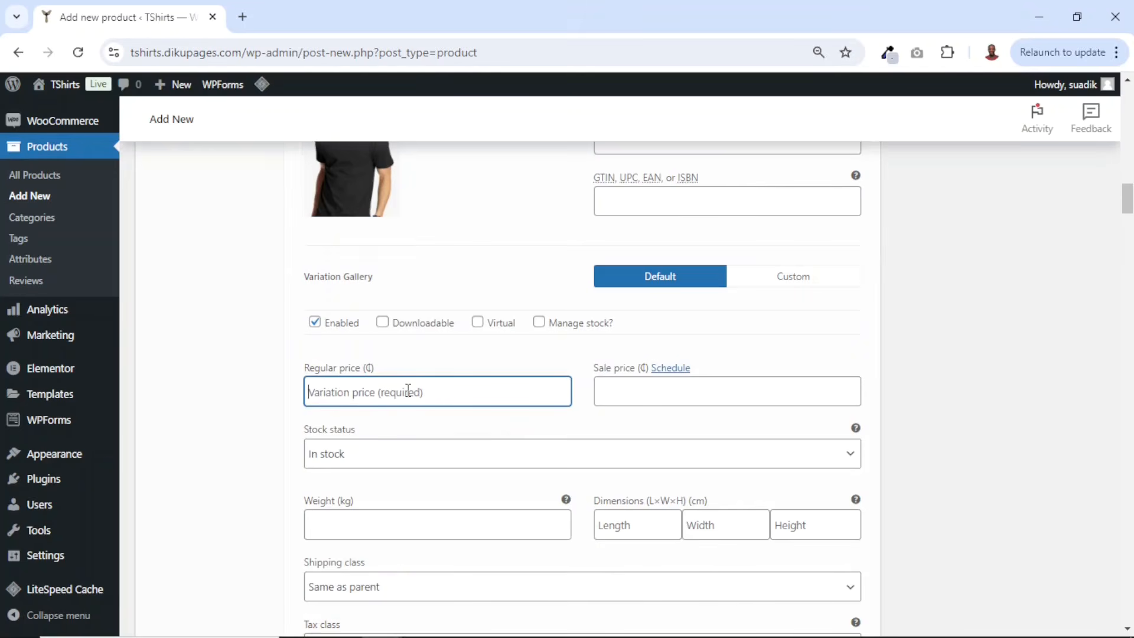
pyautogui.write('20')
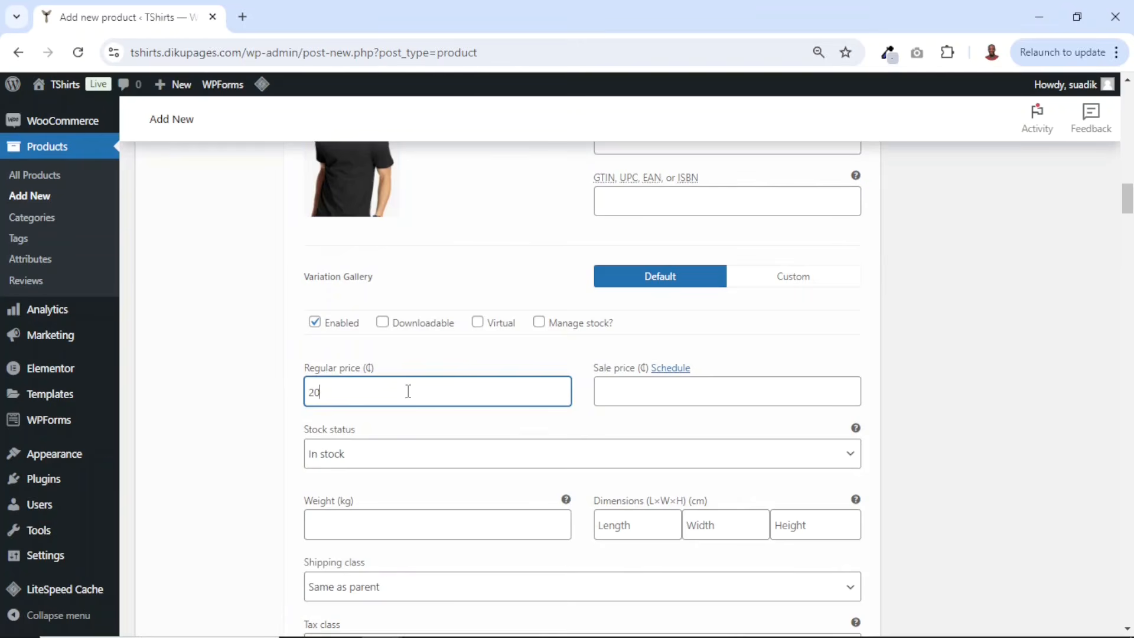
pyautogui.click(540, 323)
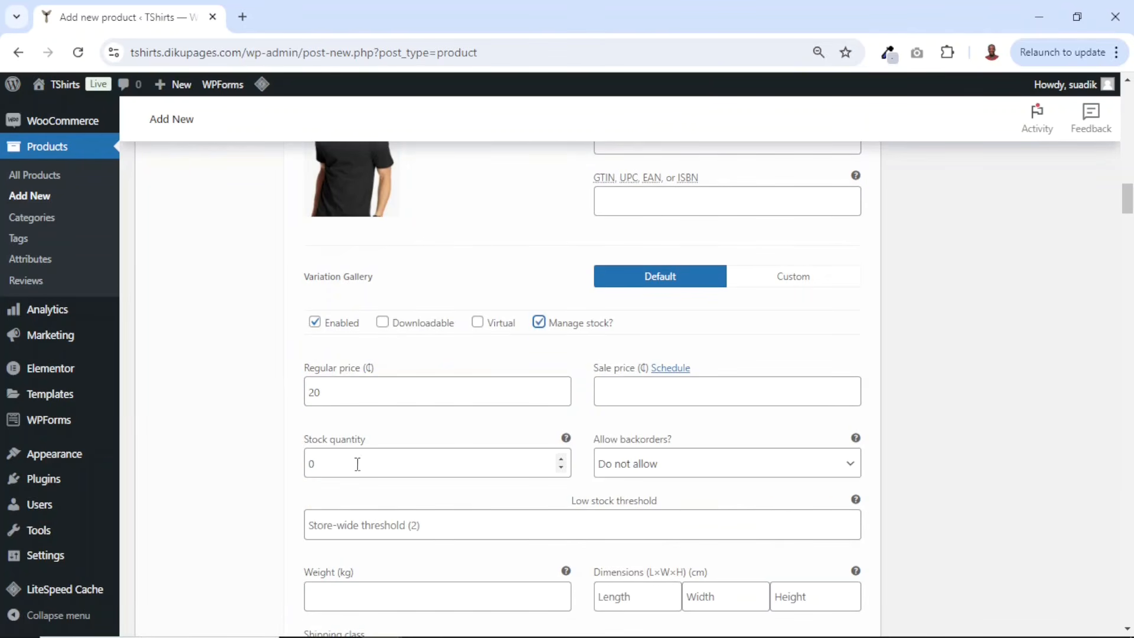
pyautogui.click(326, 459)
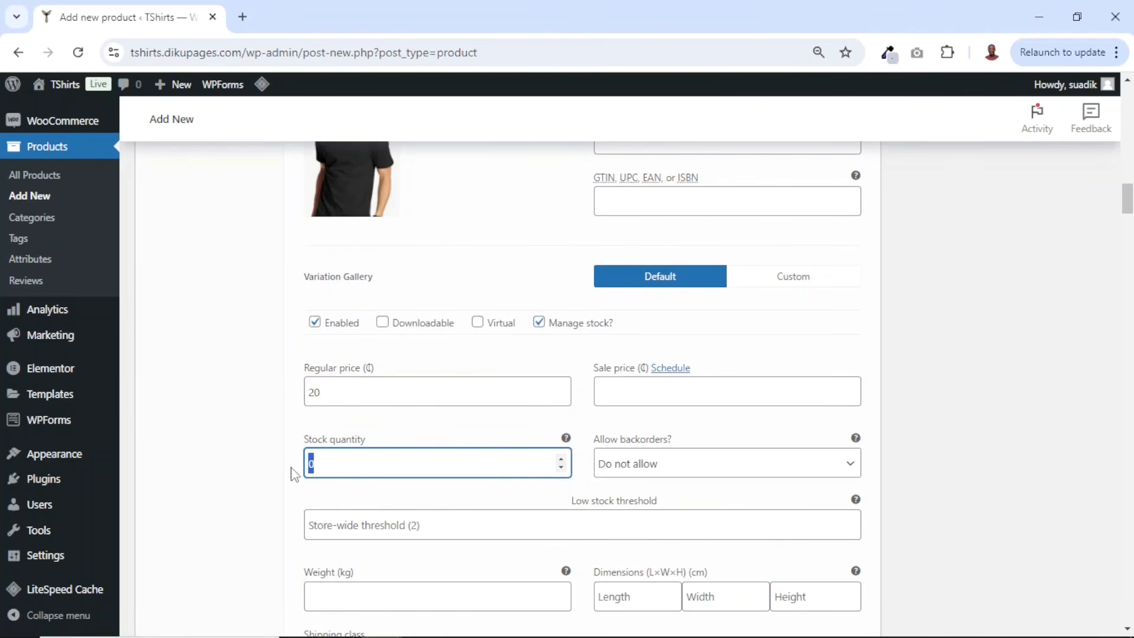
pyautogui.write('25')
# - Set blue.jpg as the Small Blue variation image
pyautogui.scroll(-8, 412, 476)
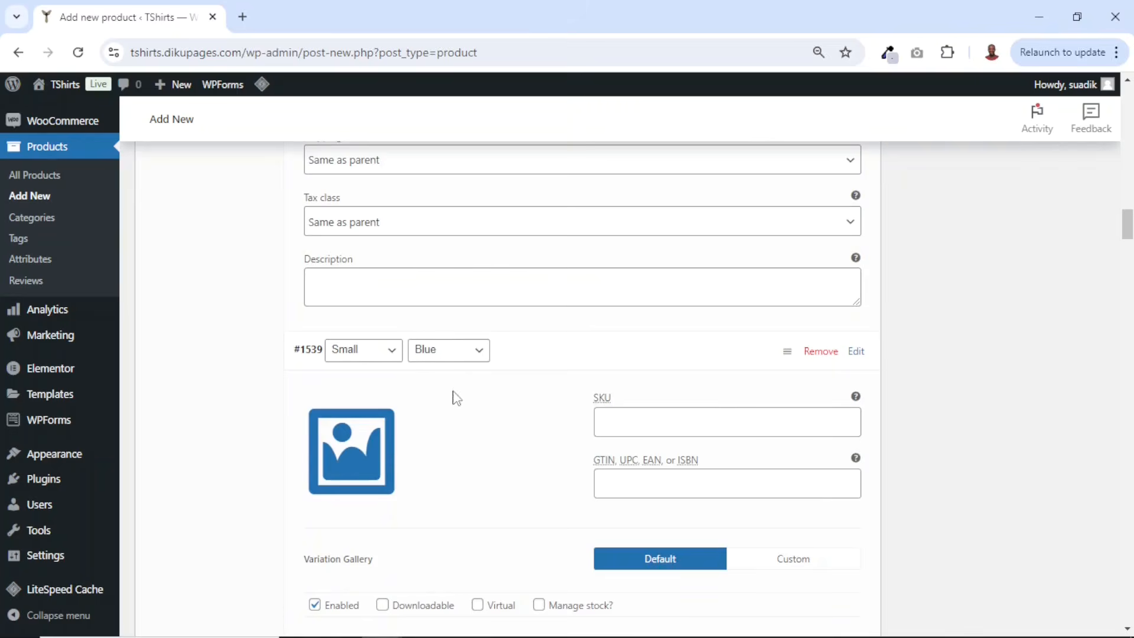
pyautogui.scroll(-3, 413, 448)
pyautogui.click(356, 294)
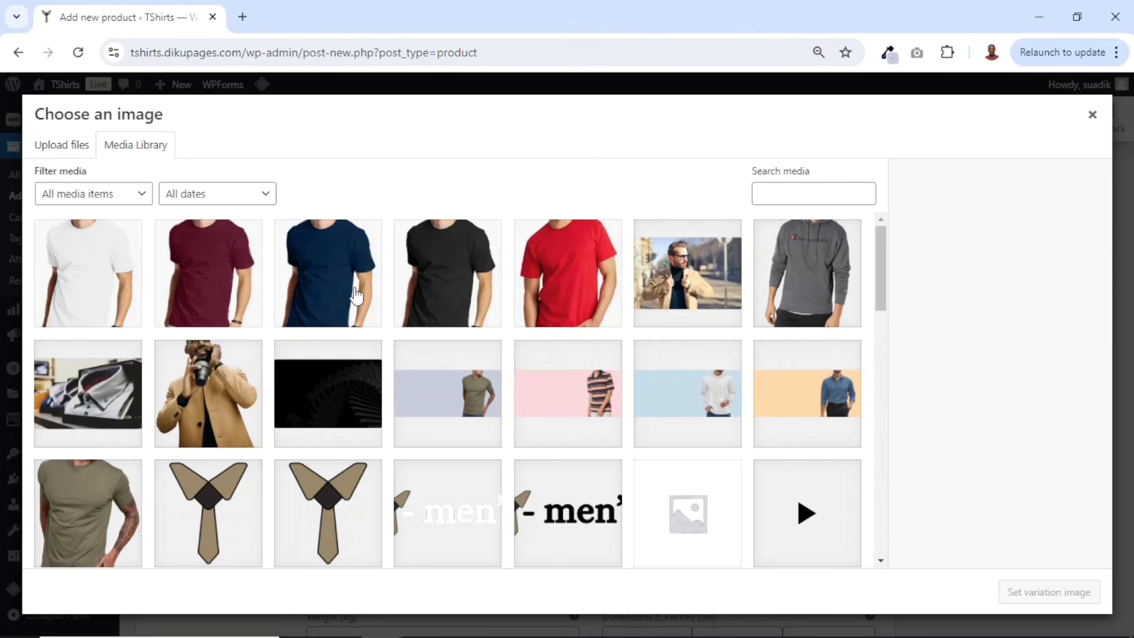
pyautogui.click(334, 256)
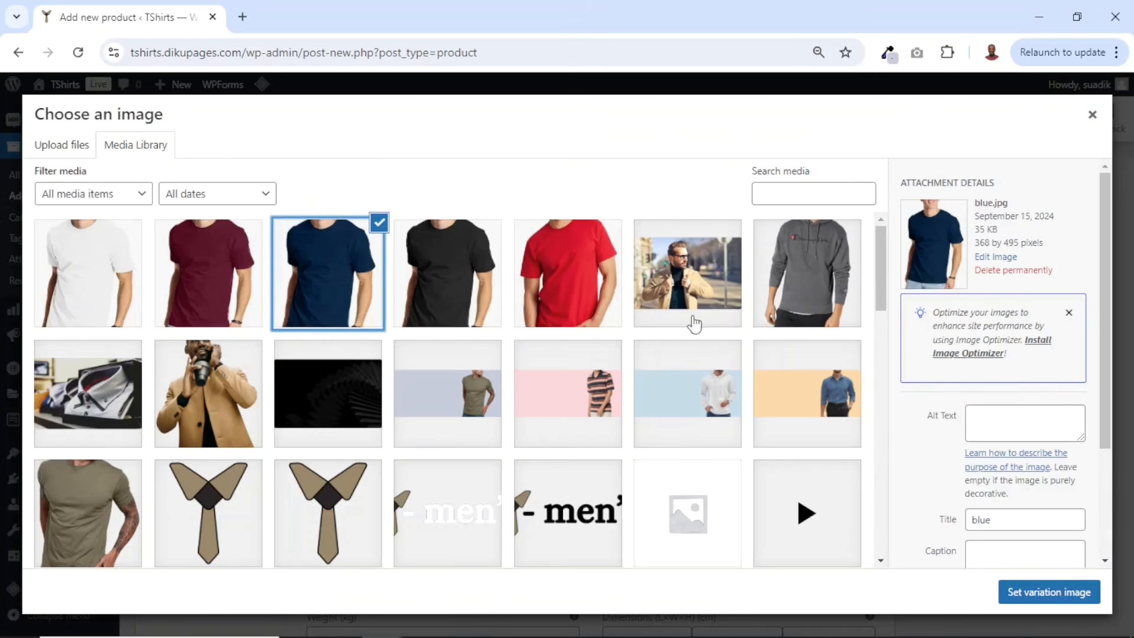
pyautogui.click(1053, 593)
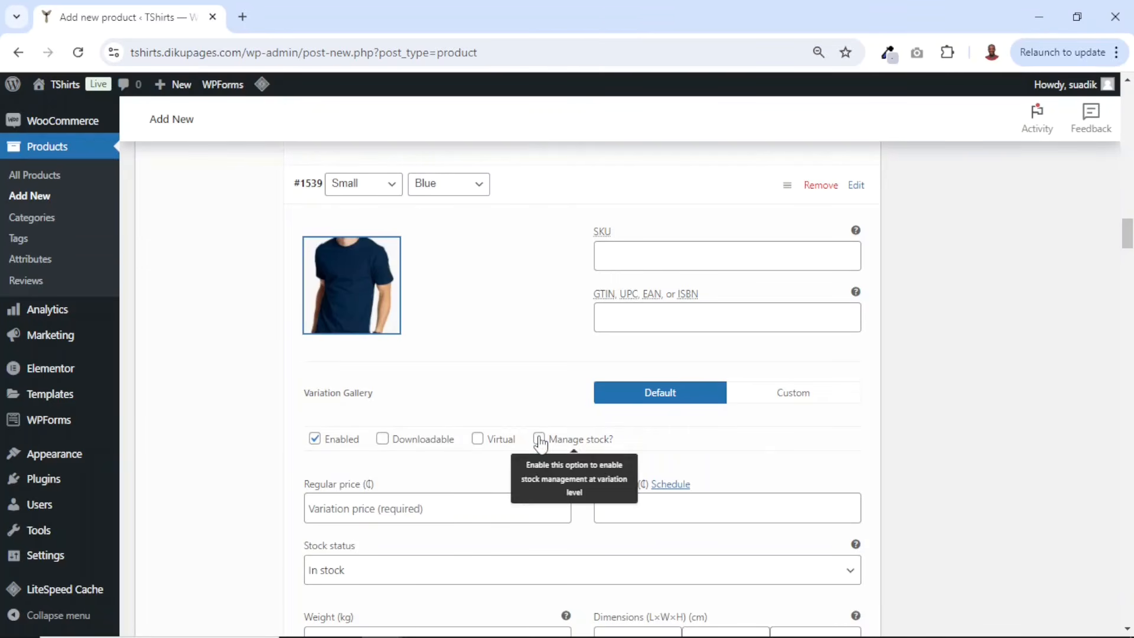
# - Enable stock management for the Small Blue variation and set its regular price to 39
pyautogui.click(539, 438)
pyautogui.scroll(-2, 549, 437)
pyautogui.click(551, 425)
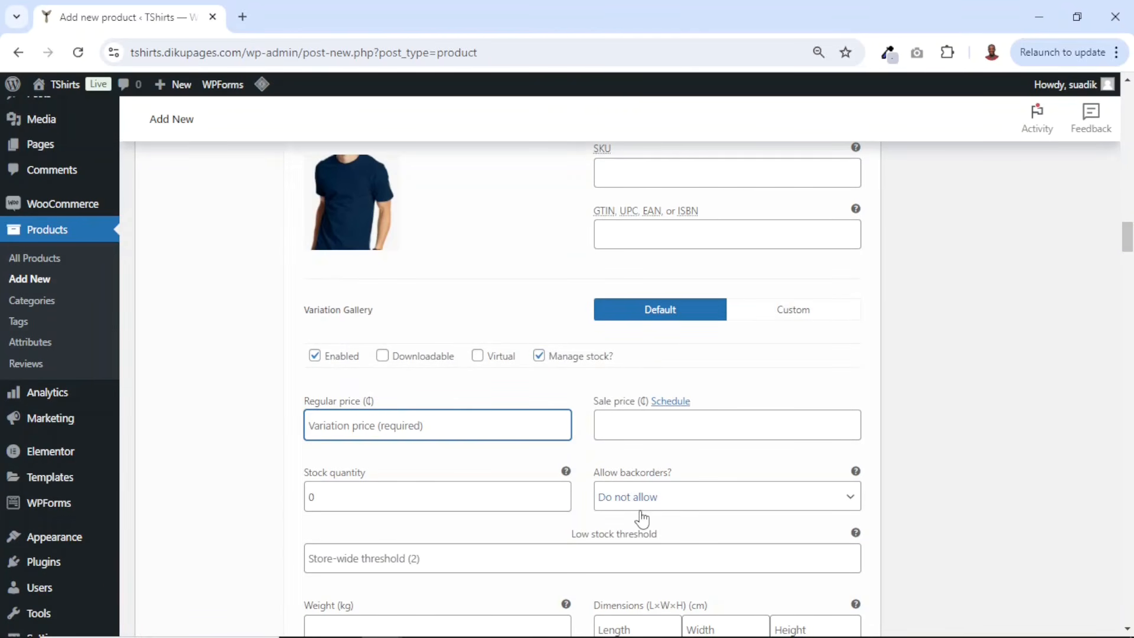
pyautogui.write('39')
pyautogui.click(354, 499)
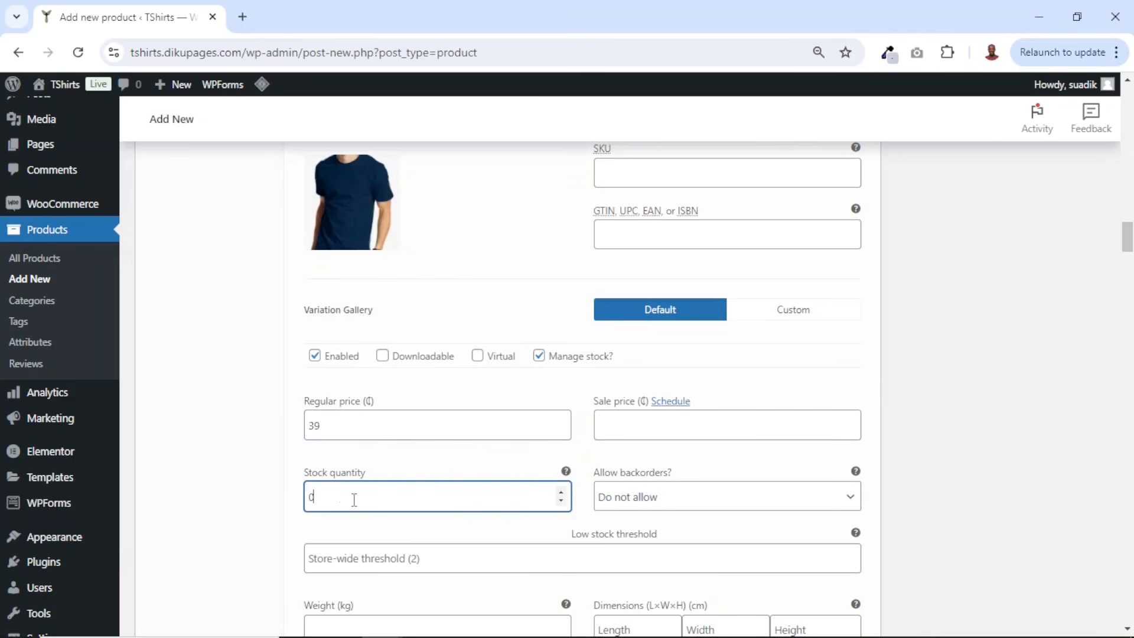
pyautogui.moveTo(355, 499); pyautogui.dragTo(306, 505)
# - Set maroon.jpg as the Small Red variation image
pyautogui.scroll(-10, 463, 519)
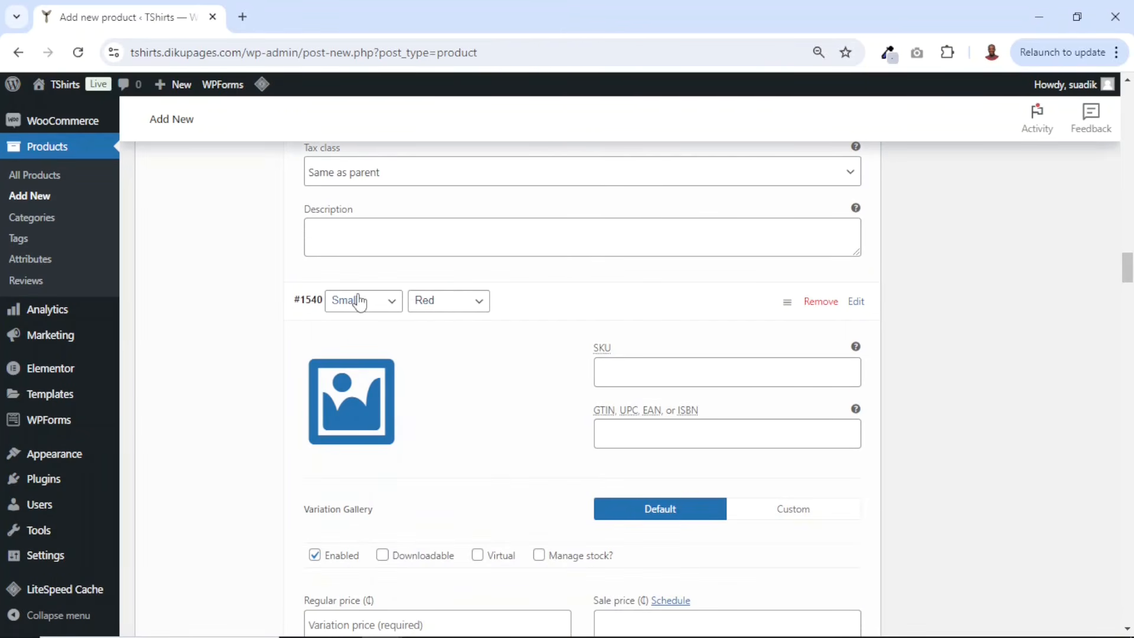
pyautogui.click(347, 406)
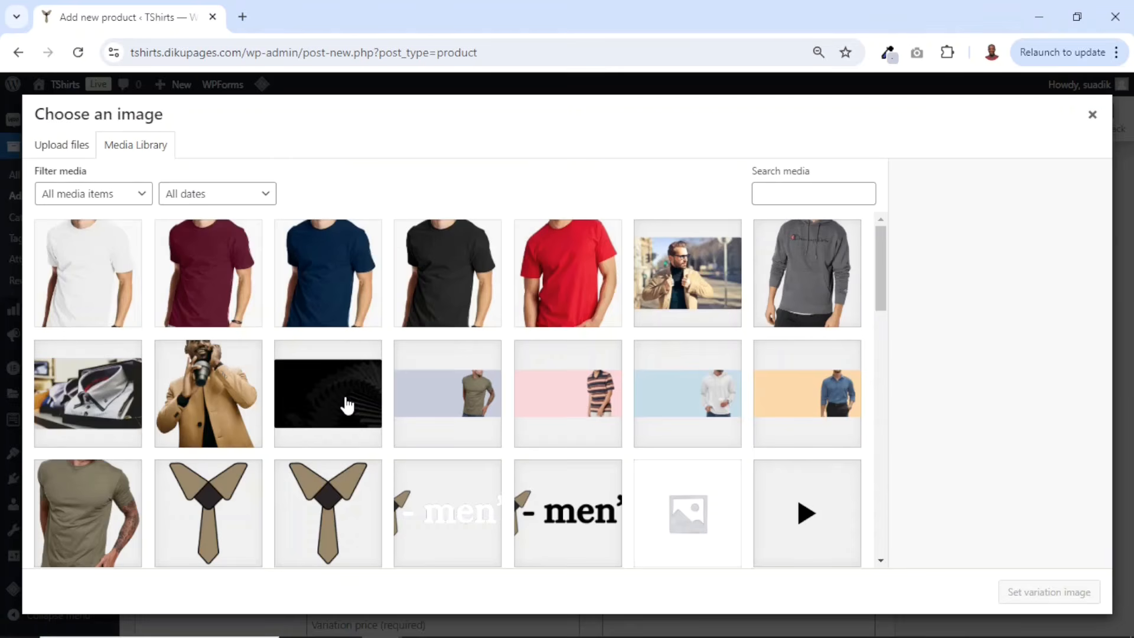
pyautogui.click(212, 260)
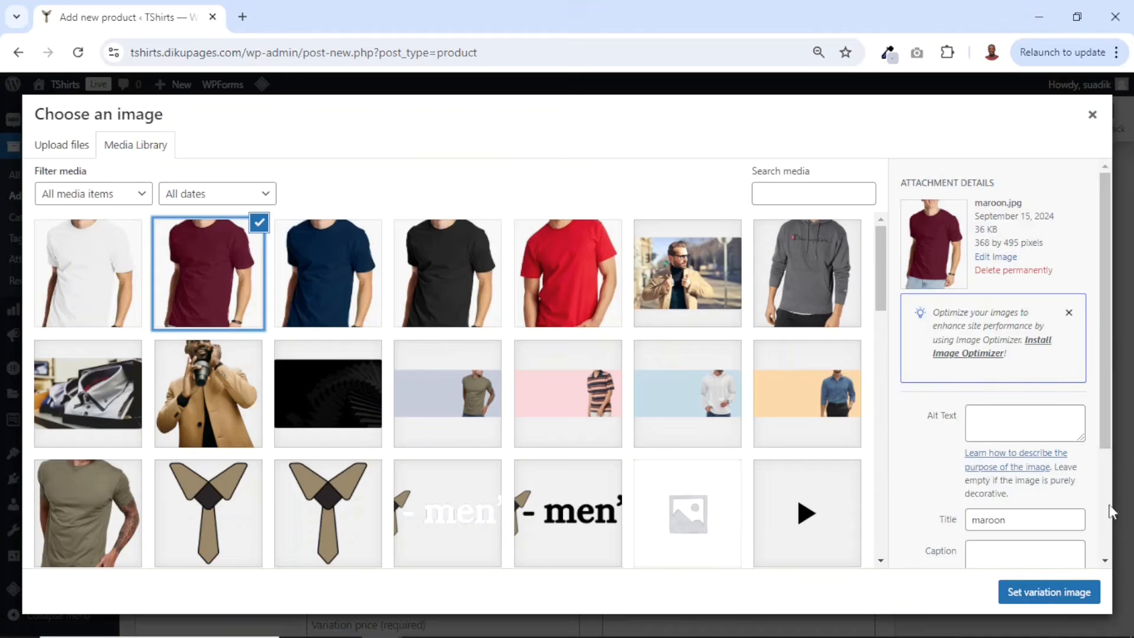
pyautogui.click(1051, 597)
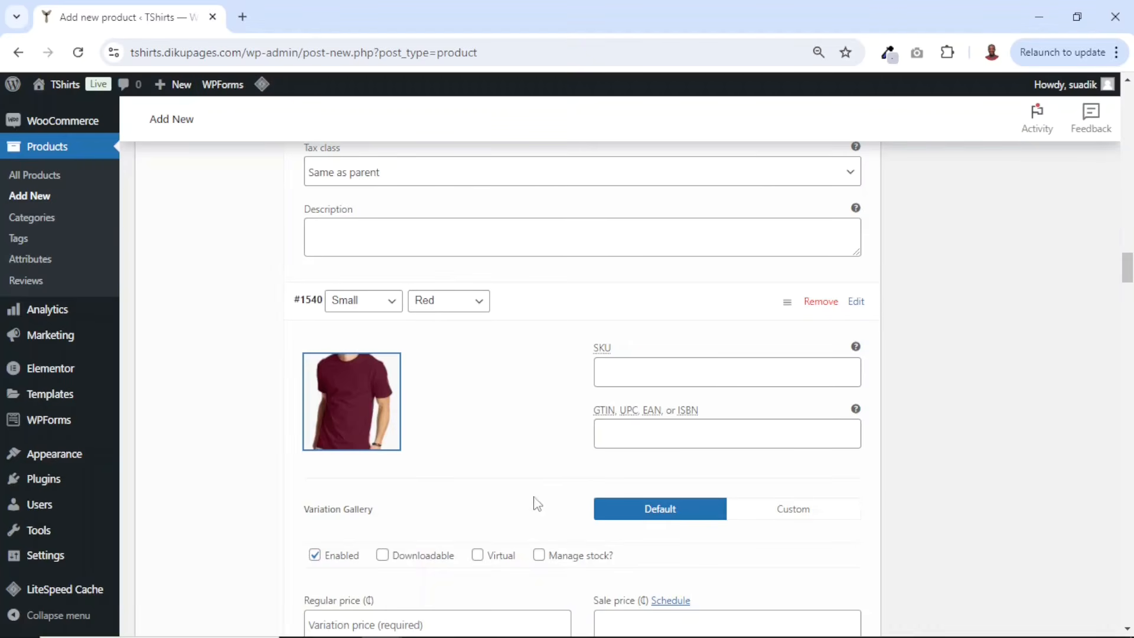
# - Enable stock management for the Small Red variation, set its regular price to 20 and stock quantity to 100
pyautogui.click(542, 558)
pyautogui.scroll(-4, 554, 508)
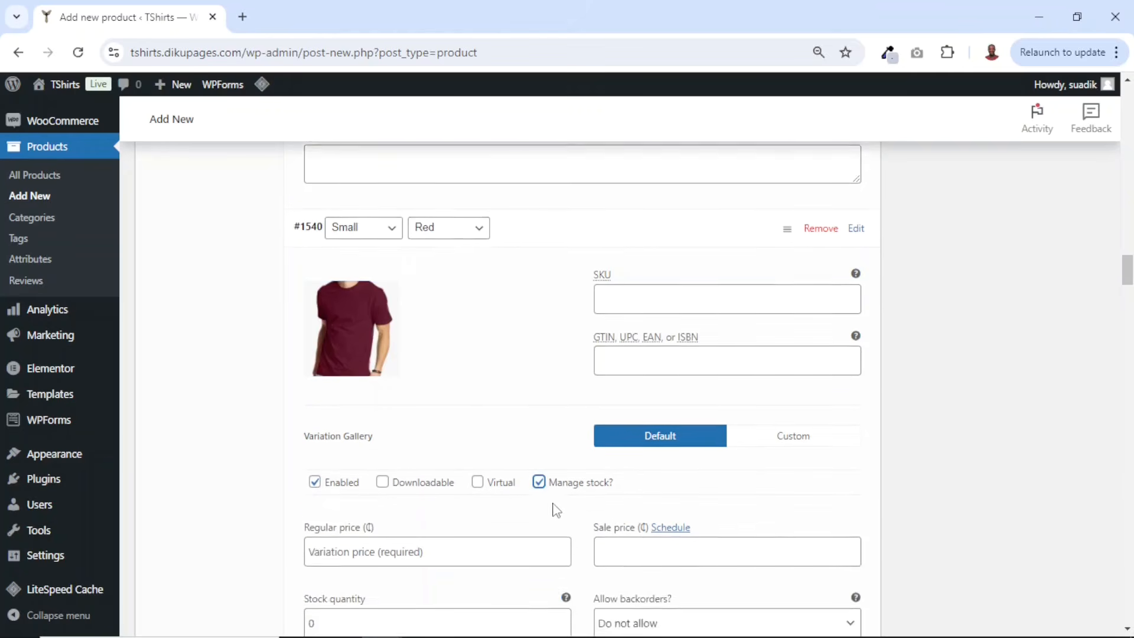
pyautogui.click(432, 375)
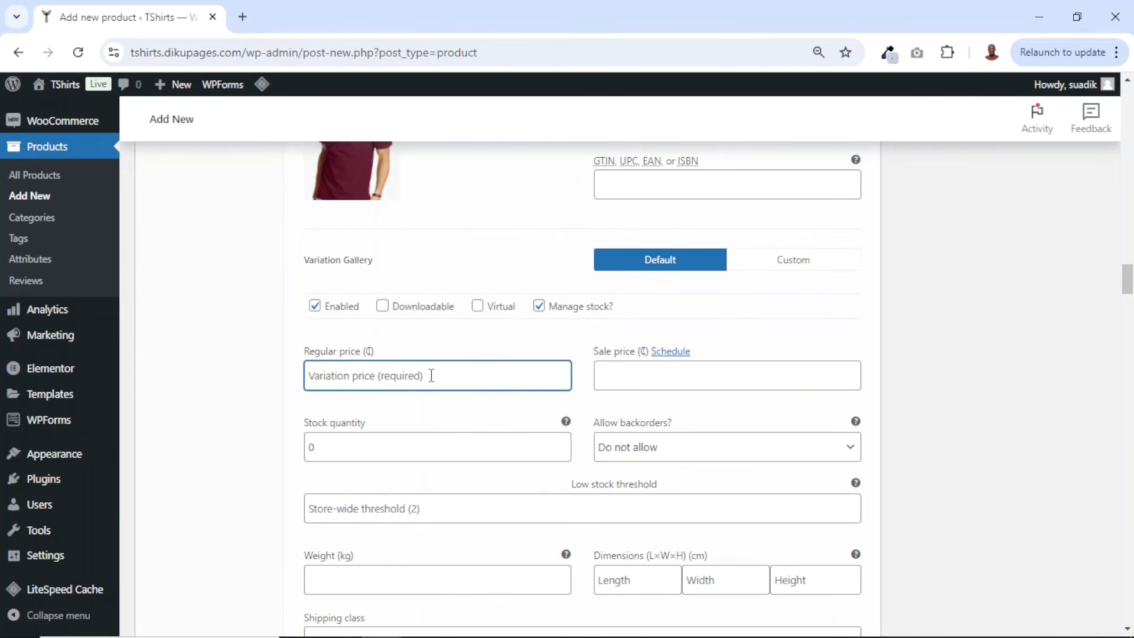
pyautogui.write('20')
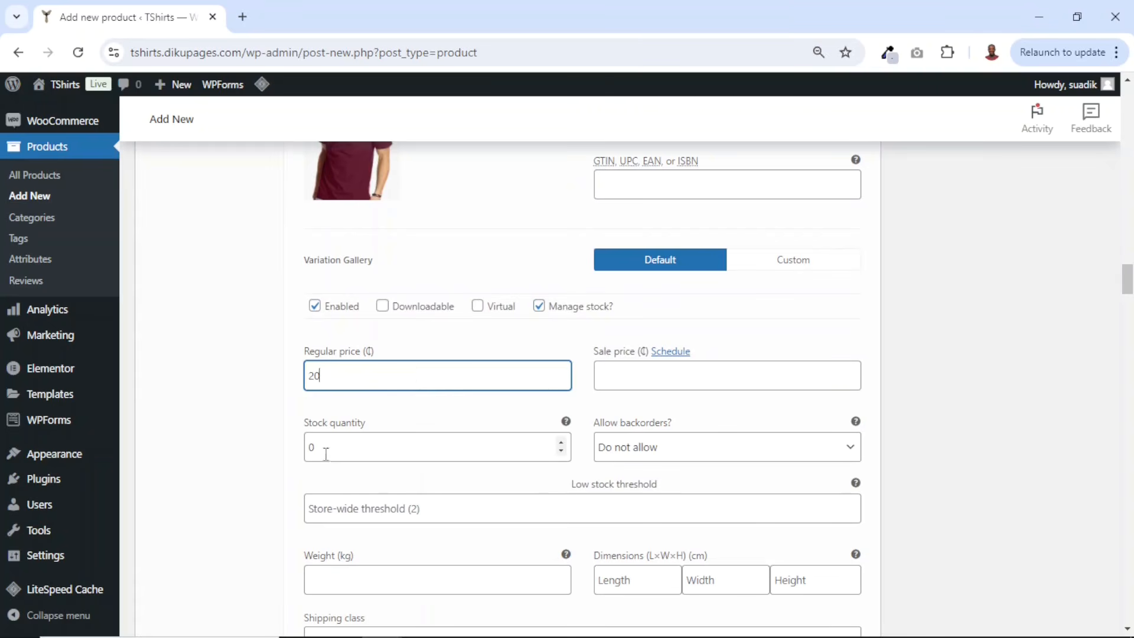
pyautogui.moveTo(325, 455); pyautogui.dragTo(296, 460)
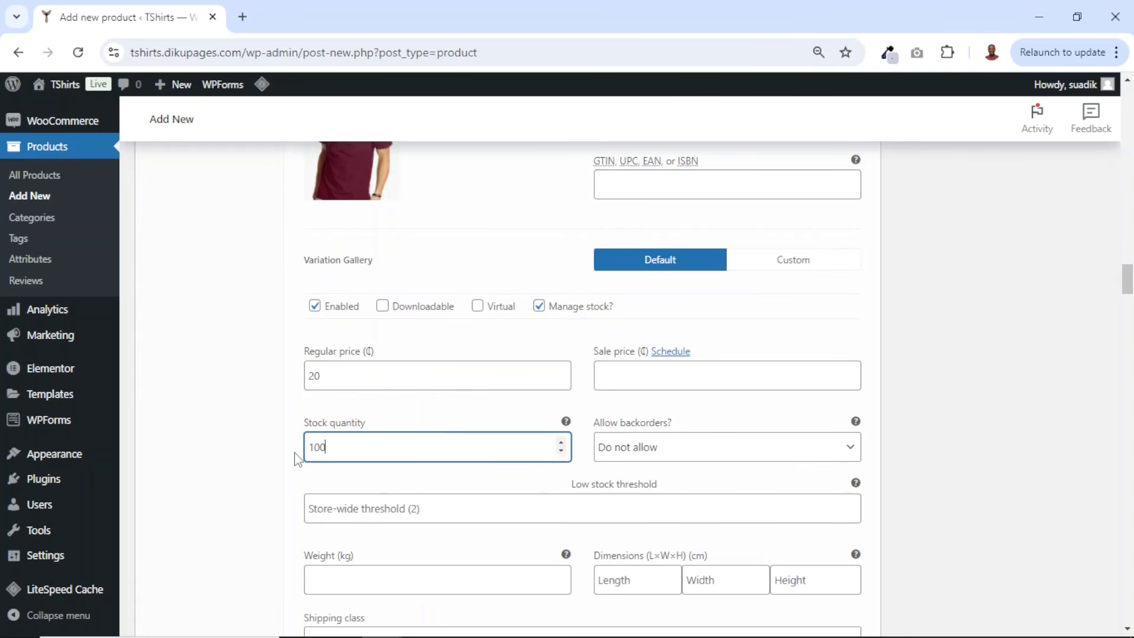
pyautogui.scroll(5, 424, 511)
pyautogui.scroll(-5, 469, 337)
pyautogui.scroll(15, 476, 371)
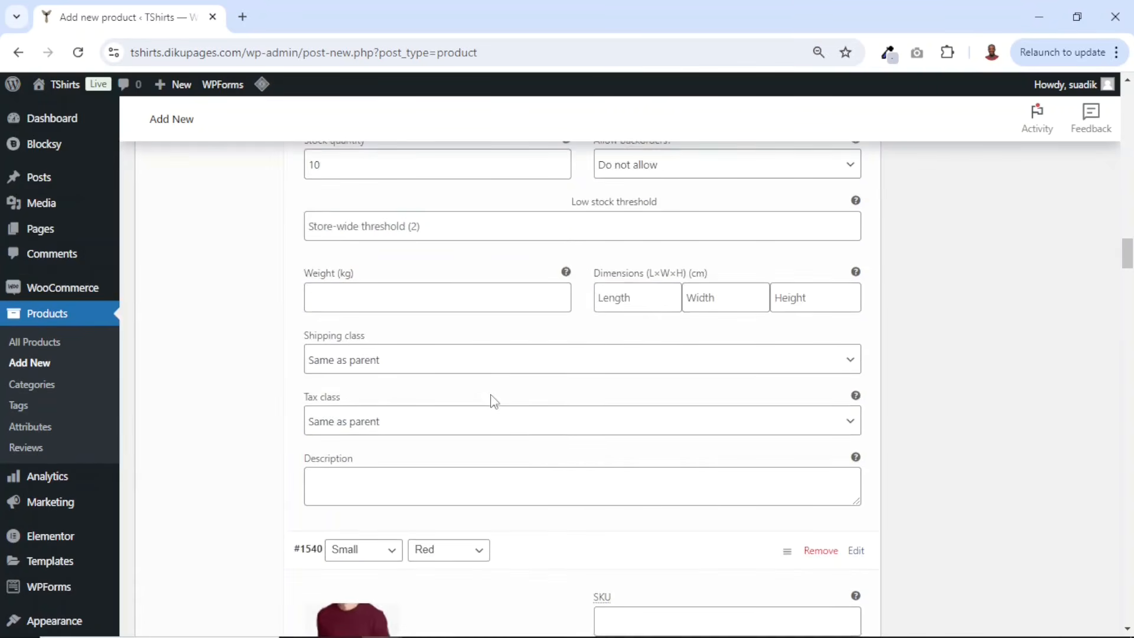
# - Set white.jpg as the Medium White variation image
pyautogui.scroll(-20, 470, 391)
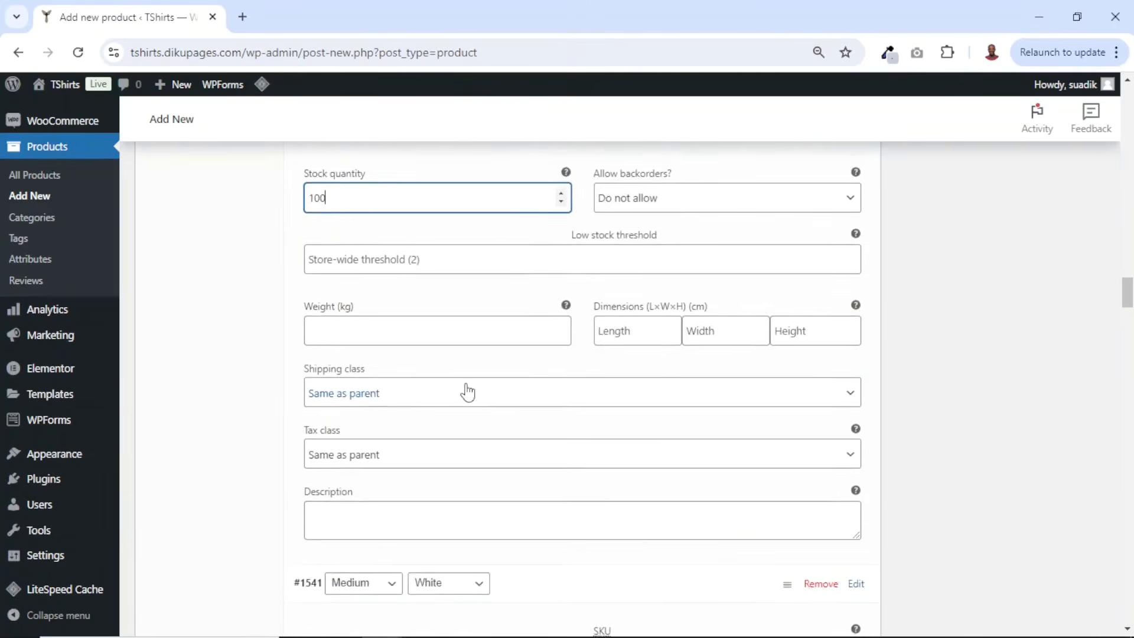
pyautogui.scroll(-1, 470, 391)
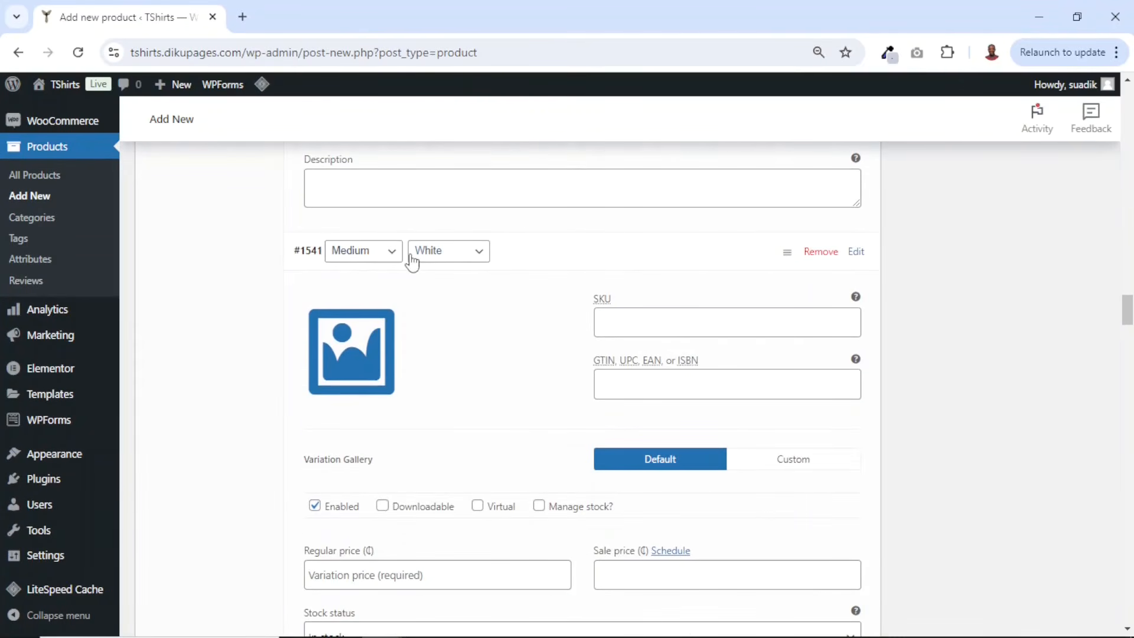
pyautogui.click(351, 355)
pyautogui.click(52, 260)
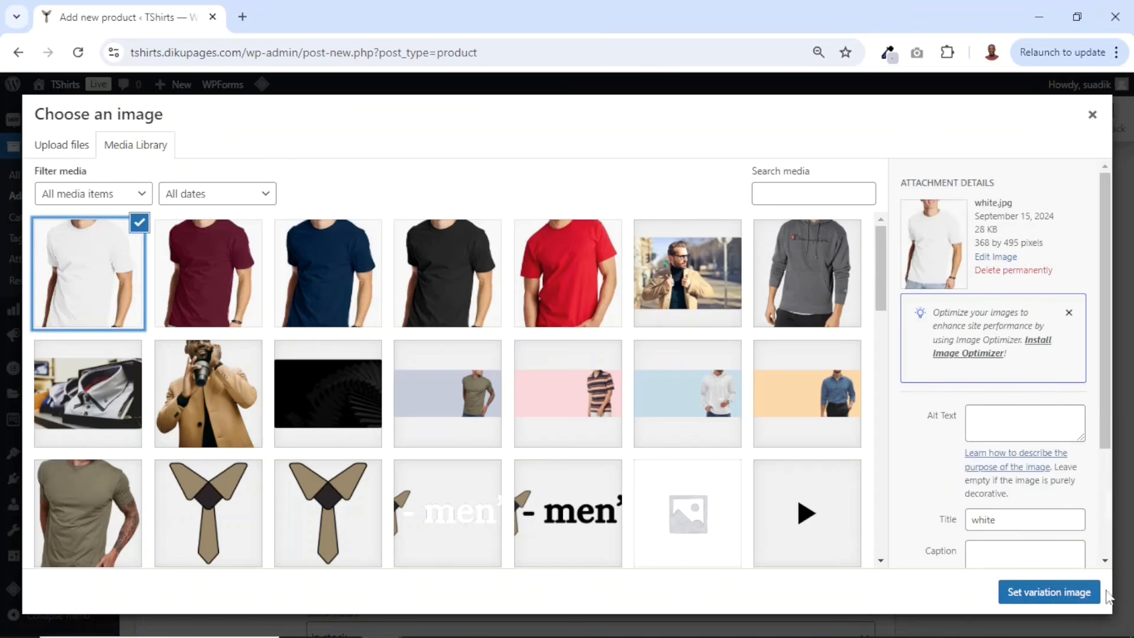
pyautogui.click(1050, 593)
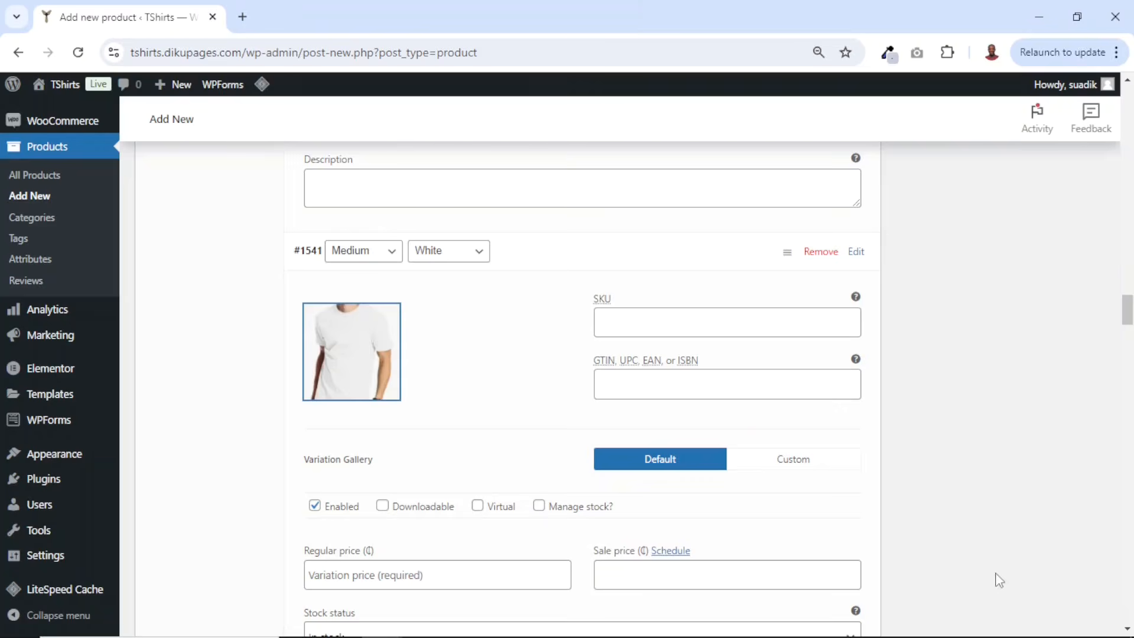
# - Enable stock management for the Medium White variation, set its regular price to 35 and stock quantity to 12
pyautogui.click(539, 506)
pyautogui.scroll(-4, 524, 418)
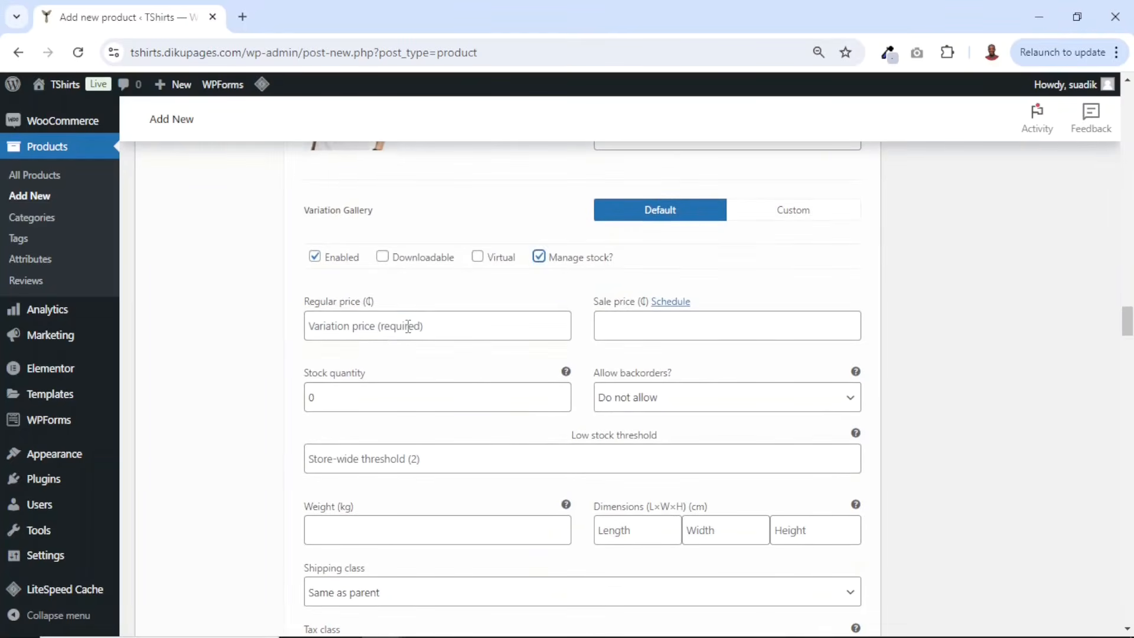
pyautogui.click(407, 326)
pyautogui.scroll(4, 410, 328)
pyautogui.scroll(-3, 462, 367)
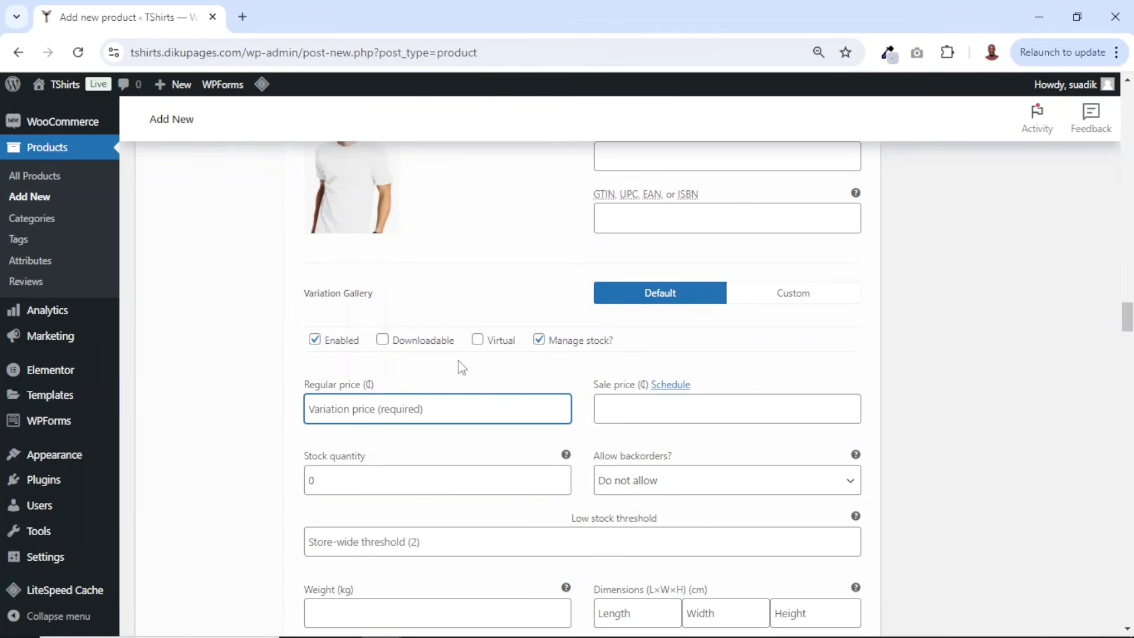
pyautogui.write('35')
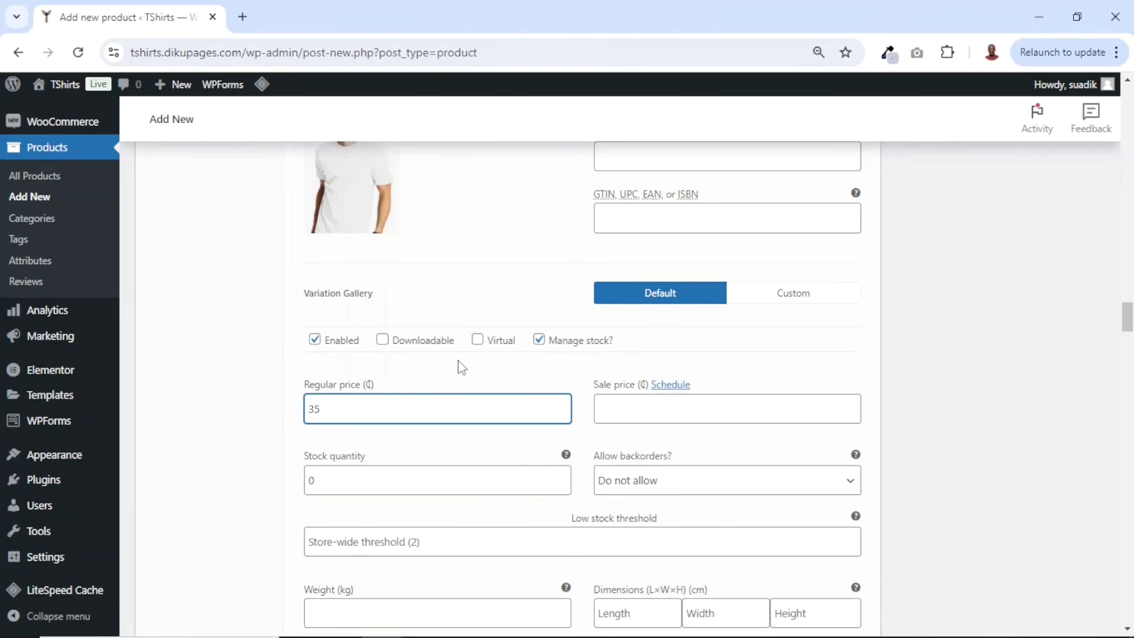
pyautogui.click(306, 481)
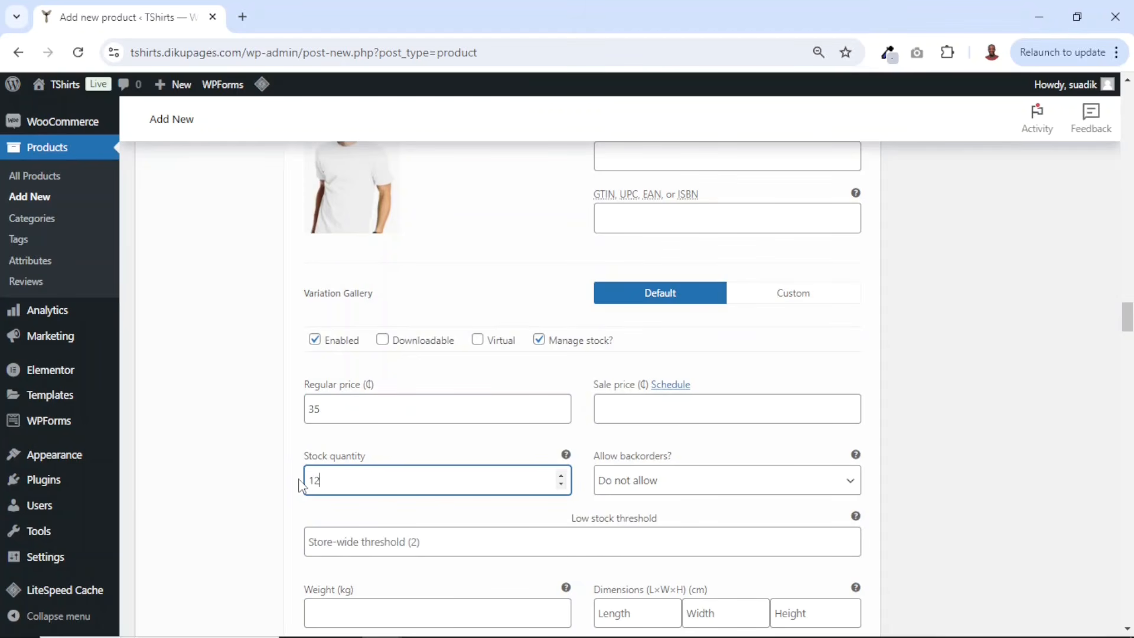
# - Set black.jpg as the Medium Black variation image
pyautogui.scroll(-8, 375, 496)
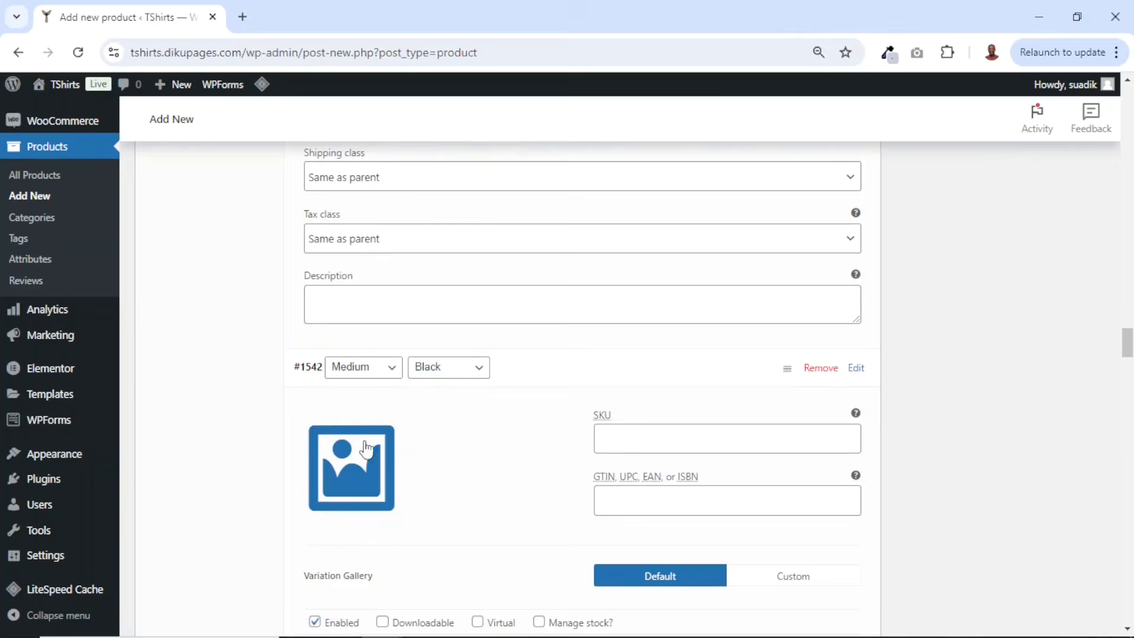
pyautogui.click(366, 449)
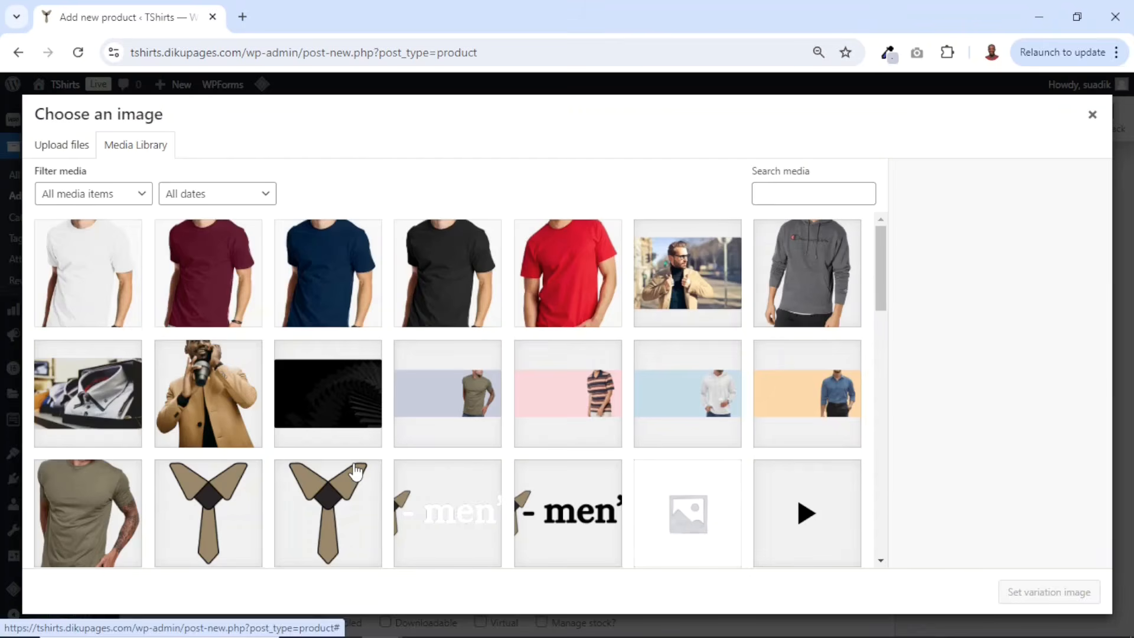
pyautogui.click(468, 259)
pyautogui.click(1029, 593)
# - Enable stock management for the Medium Black variation, set its regular price to 35 and stock quantity to 24
pyautogui.scroll(-4, 560, 400)
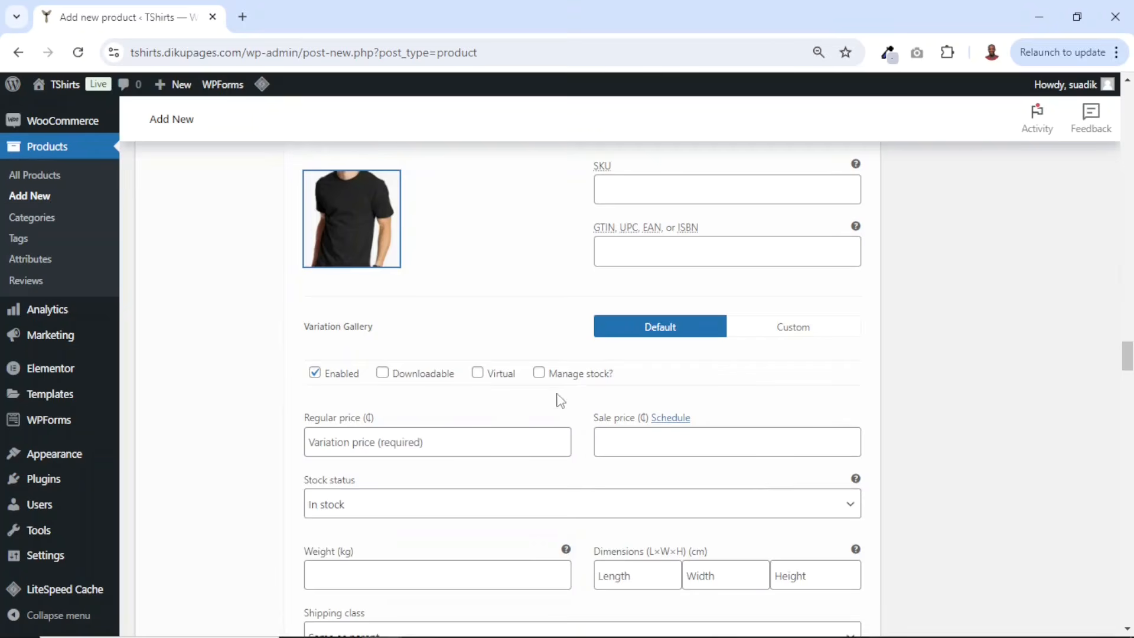
pyautogui.click(540, 374)
pyautogui.click(426, 441)
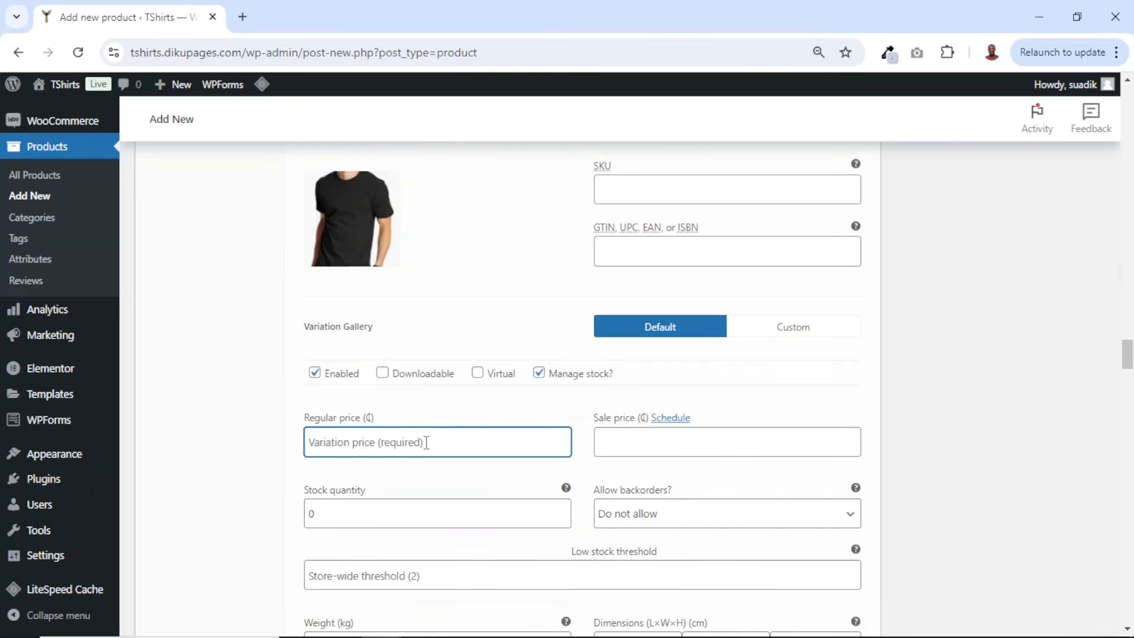
pyautogui.write('35')
pyautogui.scroll(-1, 427, 442)
pyautogui.click(340, 428)
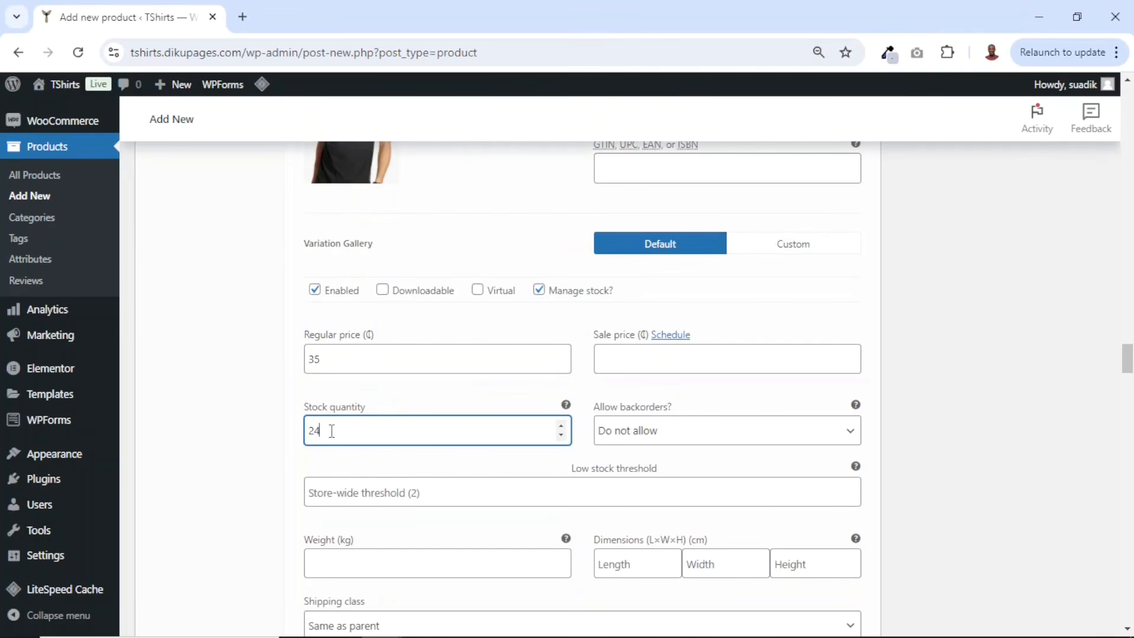
# - Save the changes to all product variations
pyautogui.scroll(-7, 438, 254)
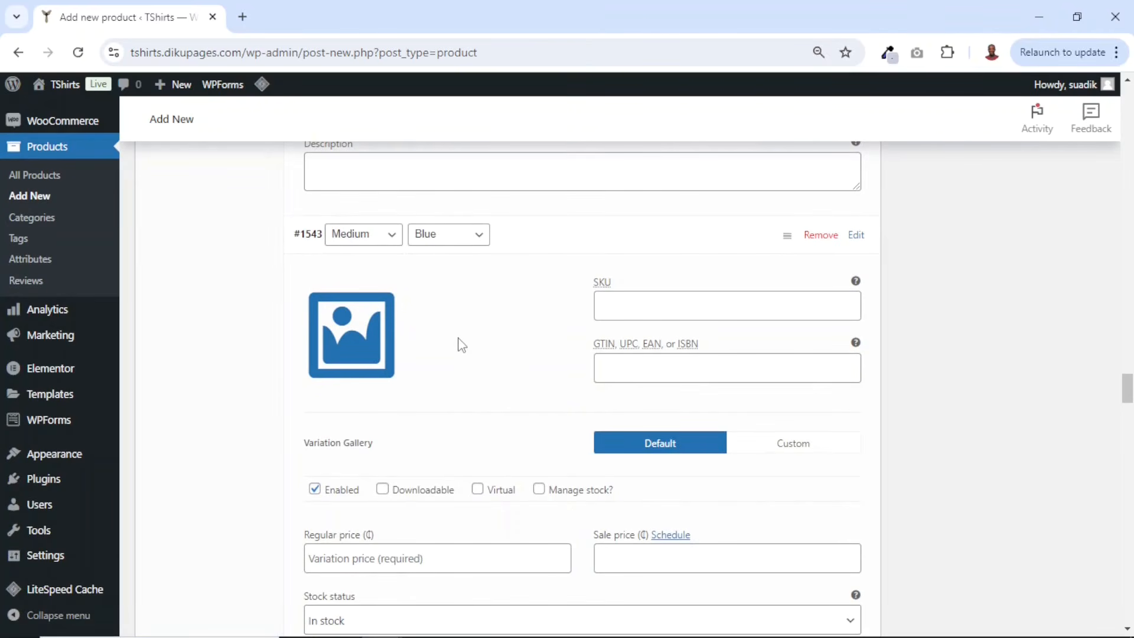
pyautogui.scroll(-1, 458, 344)
pyautogui.scroll(8, 458, 345)
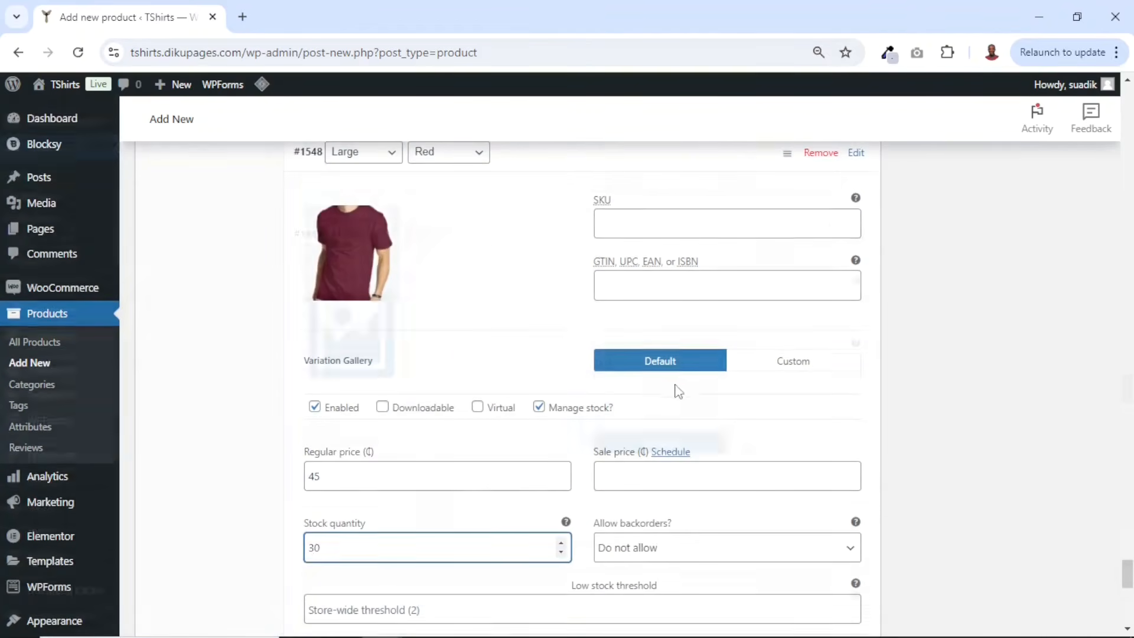
pyautogui.scroll(-9, 561, 314)
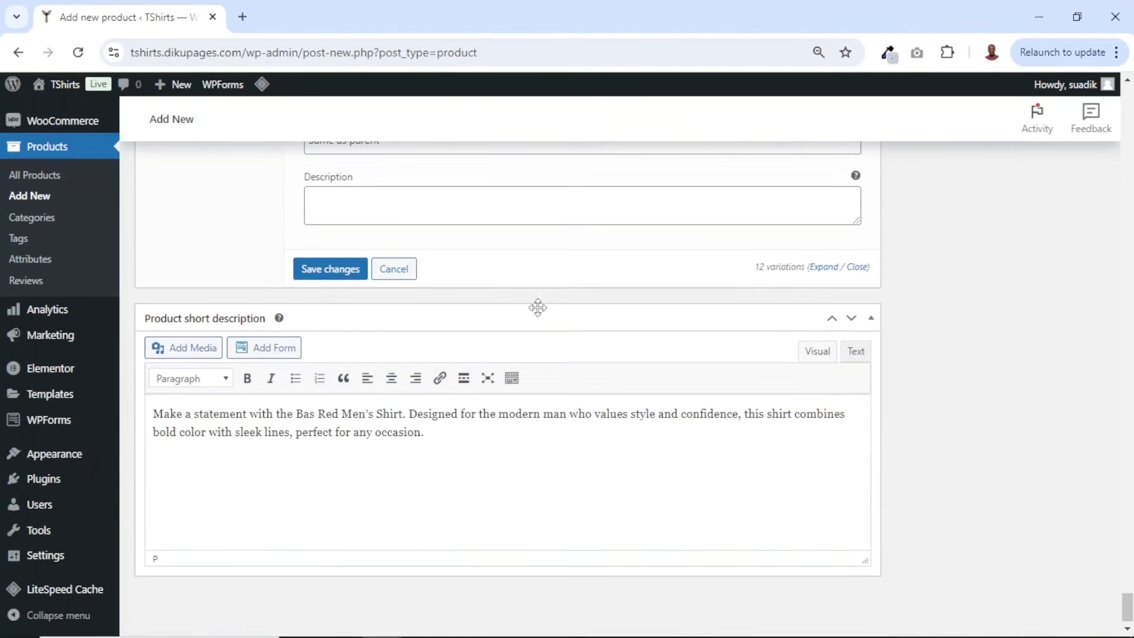
pyautogui.click(325, 273)
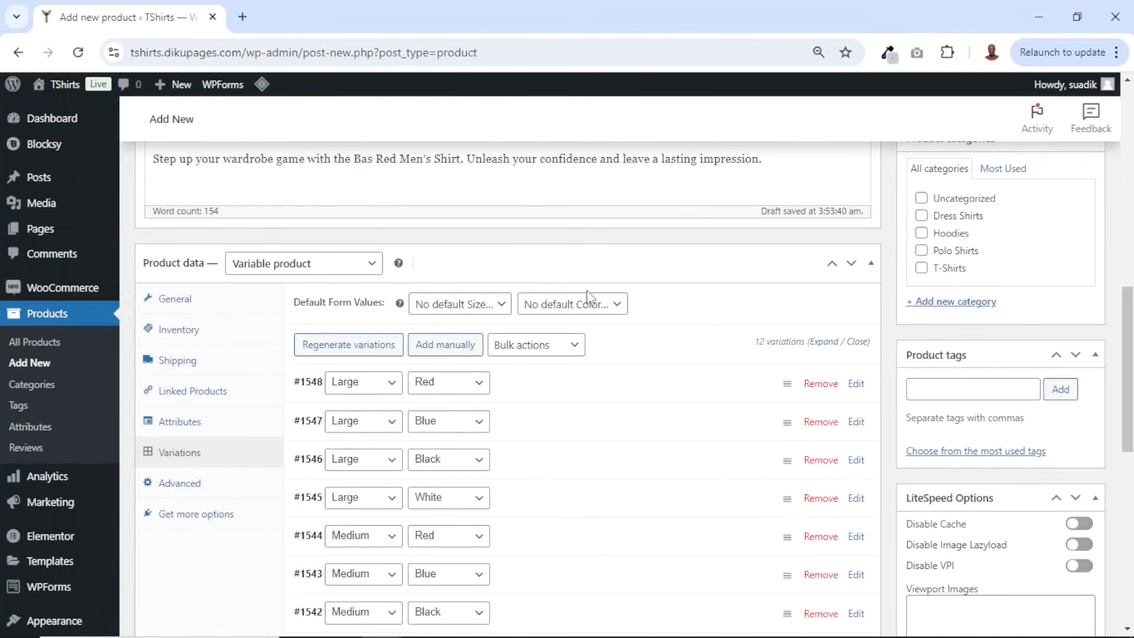
# - Set white.jpg as the main product image
pyautogui.scroll(7, 748, 470)
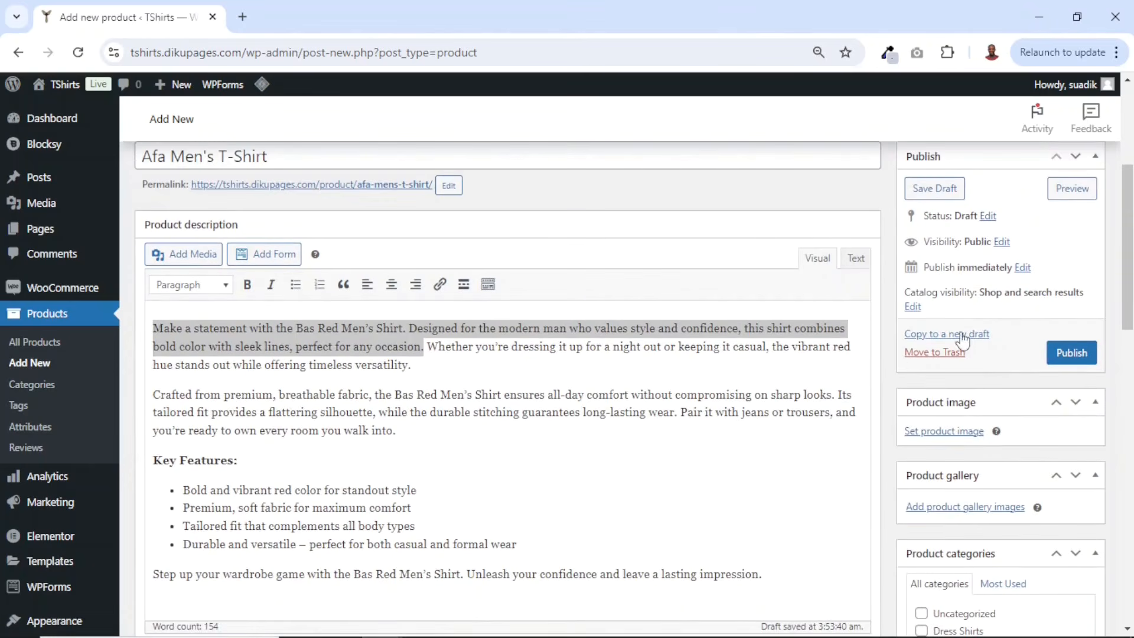
pyautogui.click(937, 434)
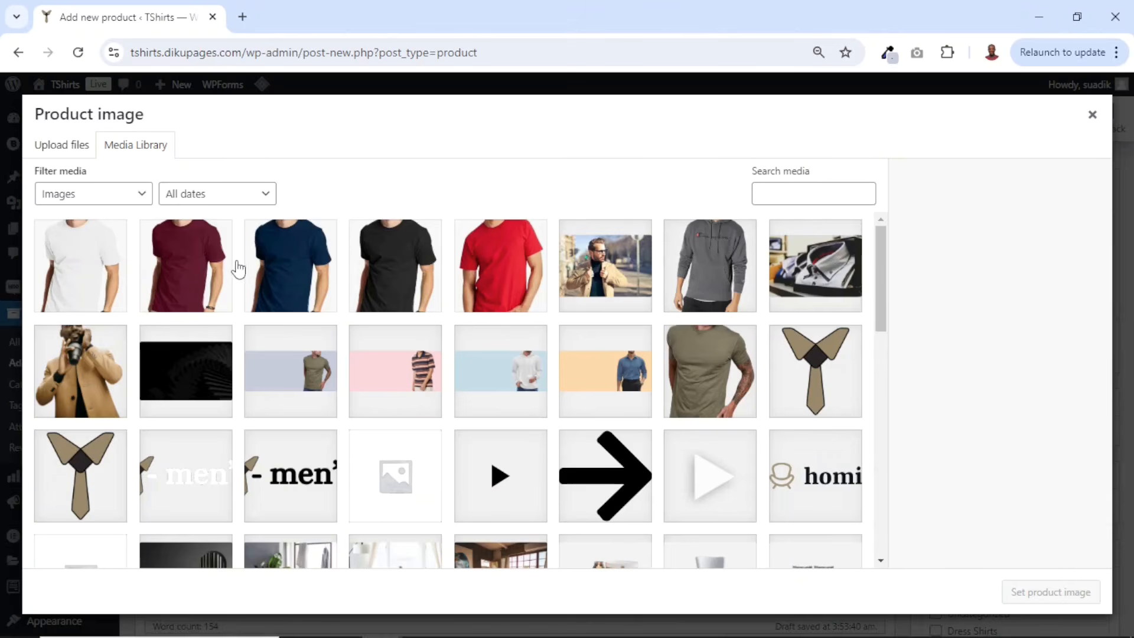
pyautogui.click(108, 266)
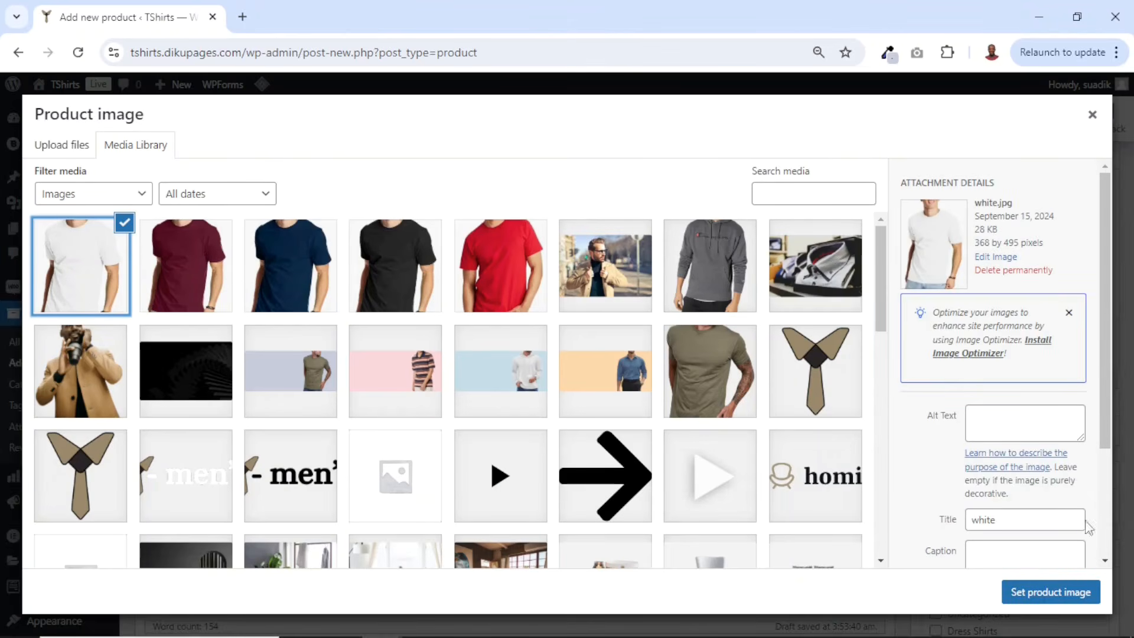
pyautogui.click(1051, 599)
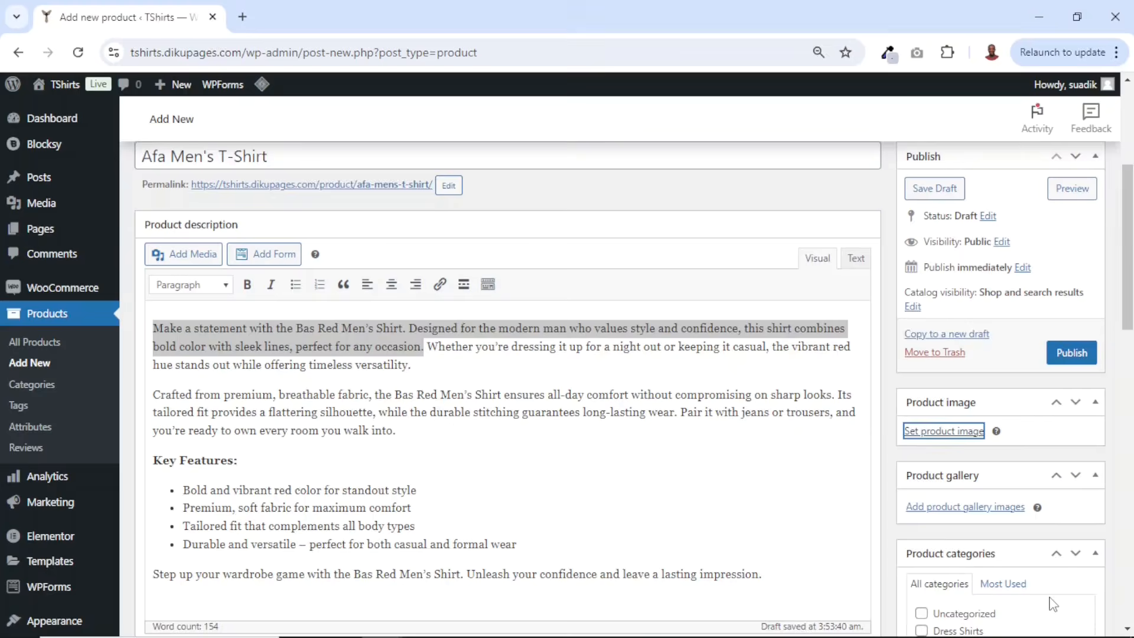
# - Add the white, maroon, blue and black T-shirt images to the product gallery
pyautogui.scroll(-7, 1031, 472)
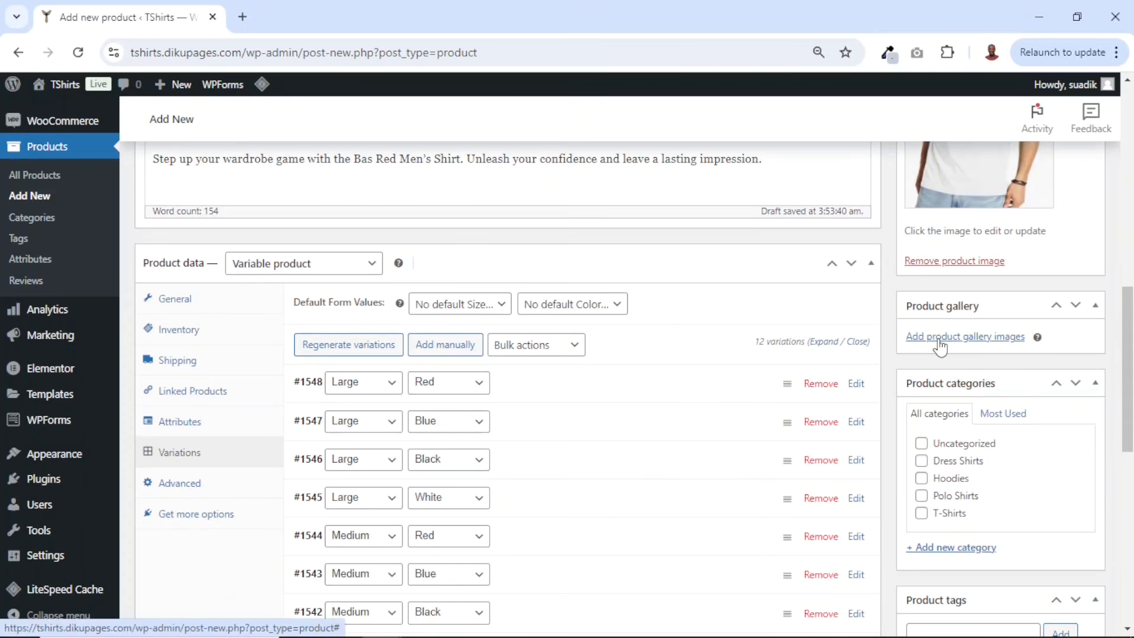
pyautogui.click(940, 345)
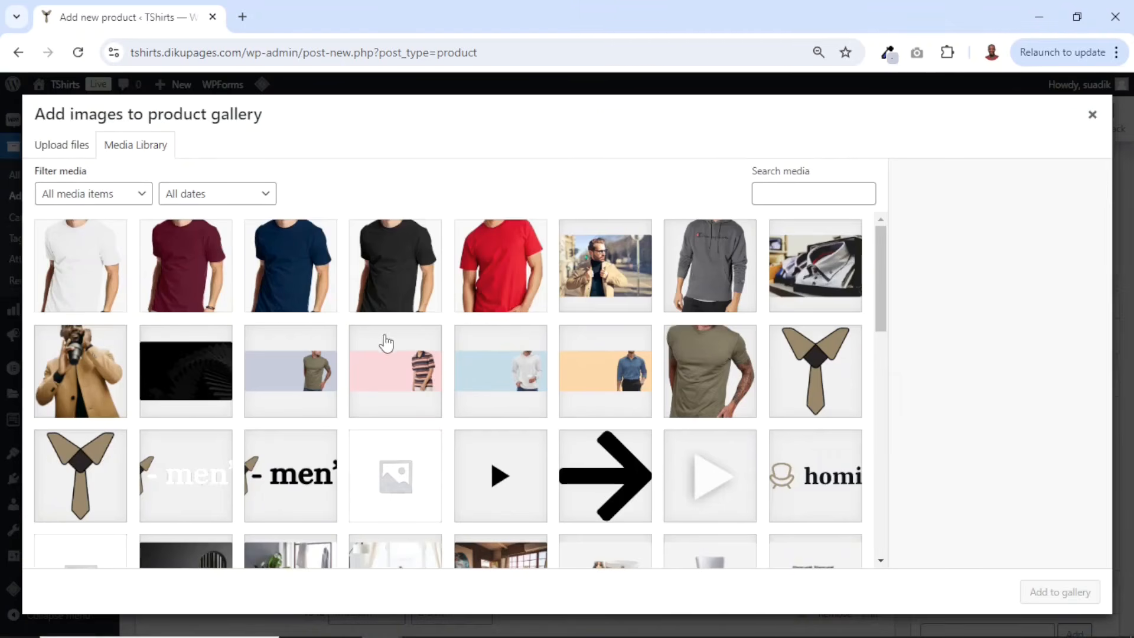
pyautogui.click(87, 275)
pyautogui.click(204, 278)
pyautogui.click(287, 289)
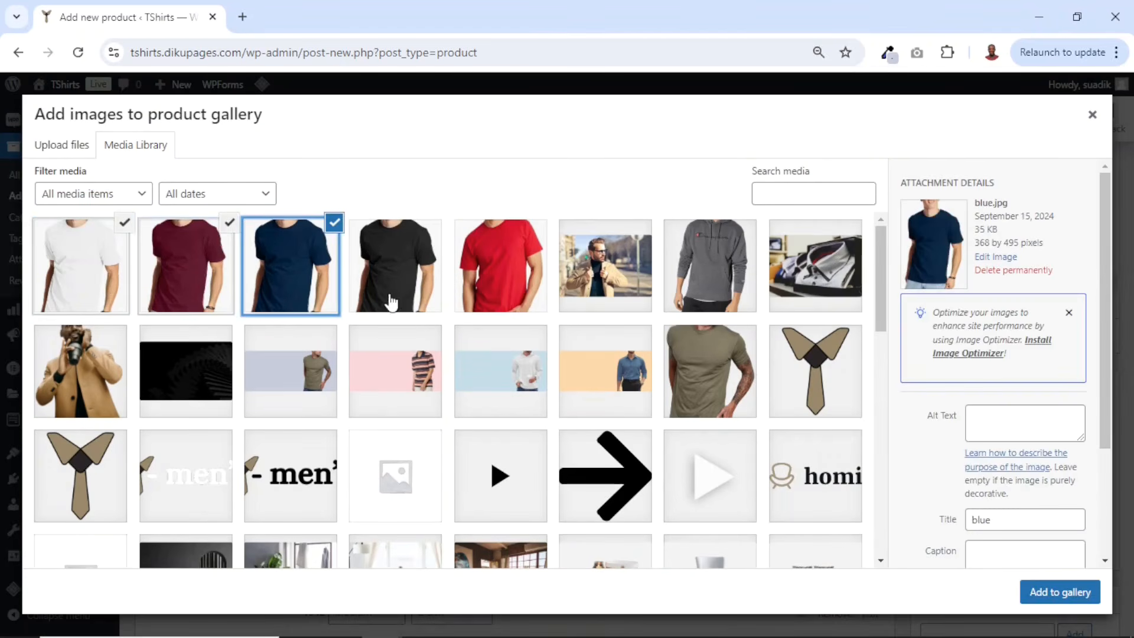
pyautogui.click(399, 299)
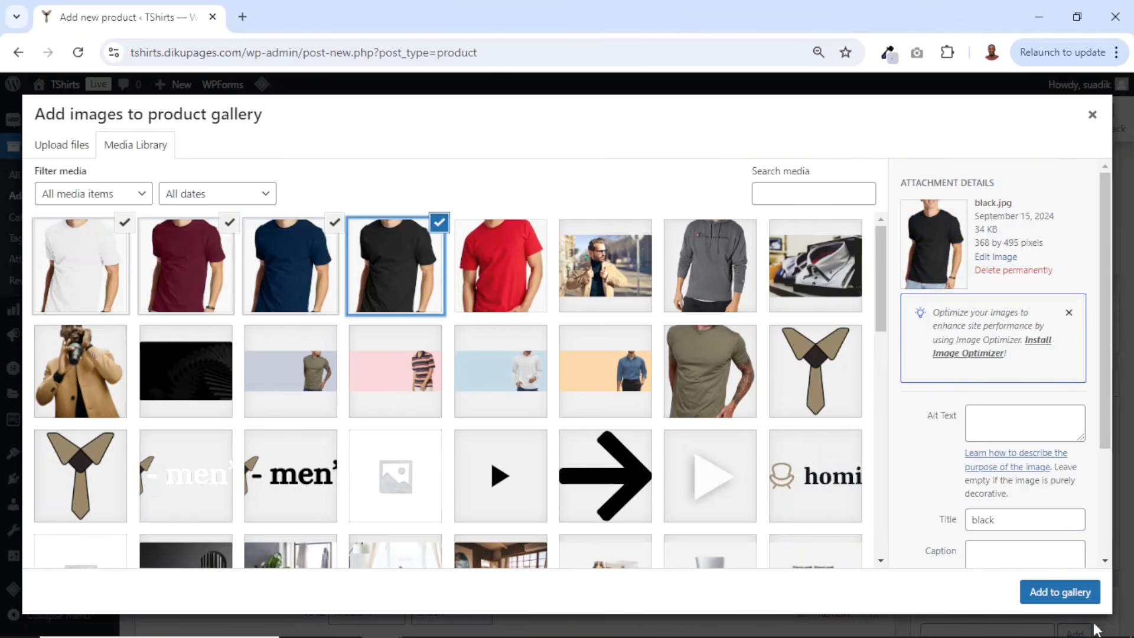
pyautogui.click(1066, 594)
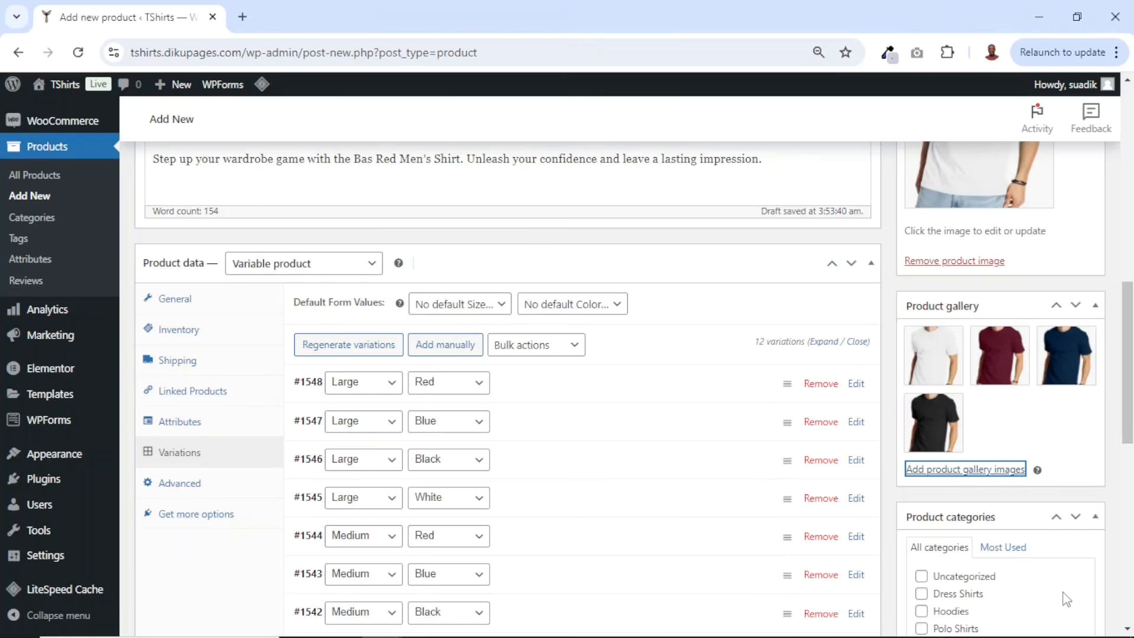
# - Reorder the product gallery so the maroon T-shirt image comes first
pyautogui.moveTo(1000, 355); pyautogui.dragTo(1003, 403)
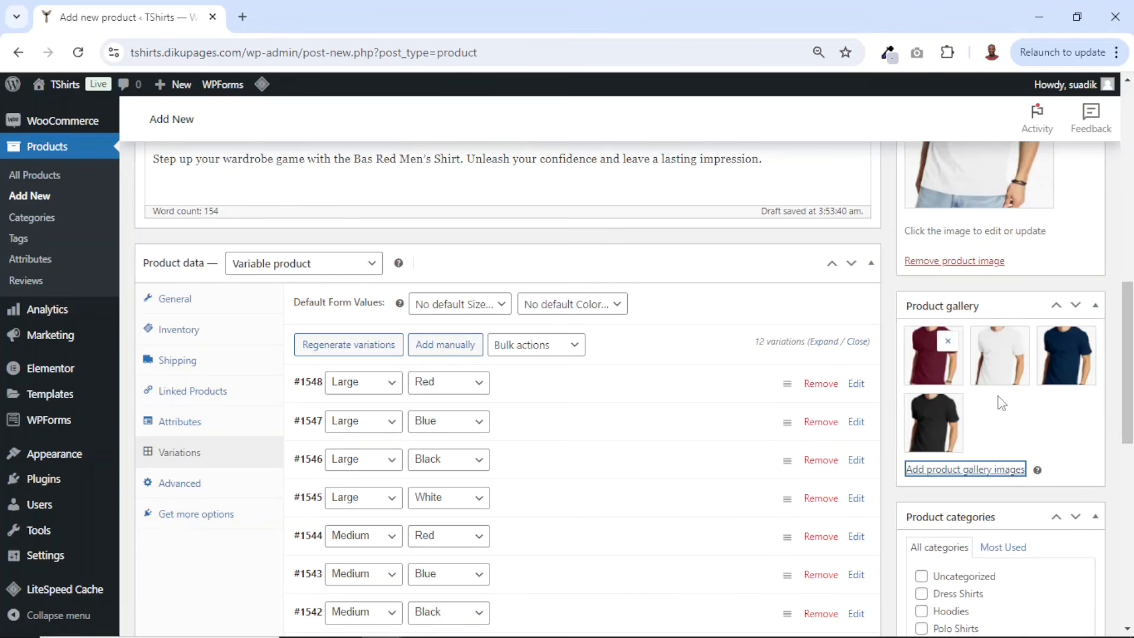
pyautogui.moveTo(1057, 351); pyautogui.dragTo(974, 370)
# - Assign the product to the T-Shirts category
pyautogui.scroll(-3, 1005, 399)
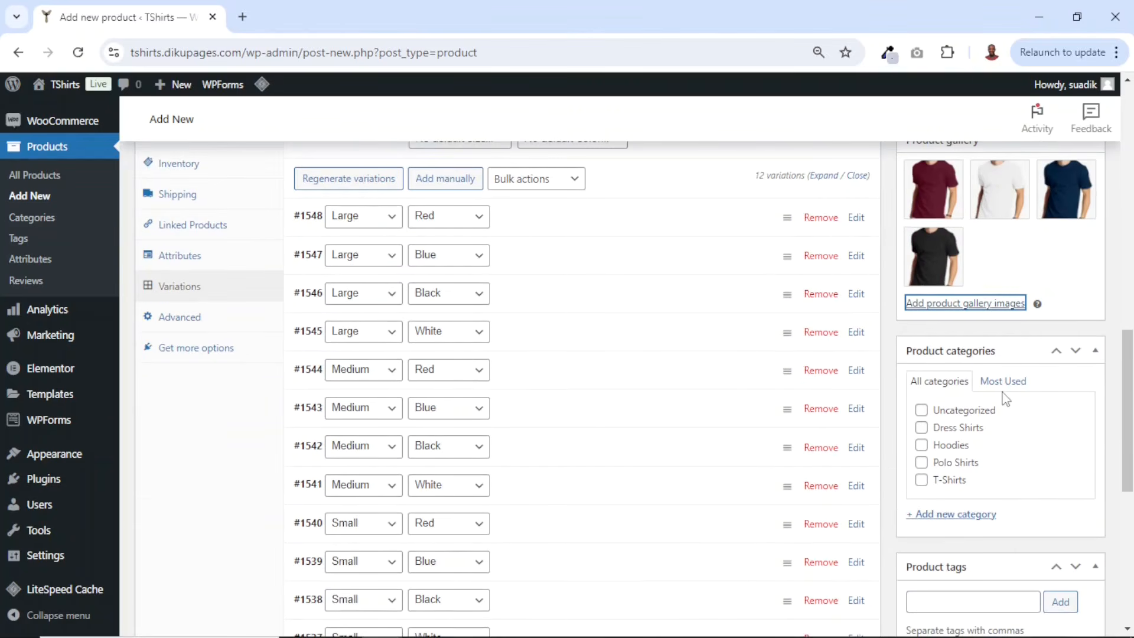
pyautogui.click(923, 481)
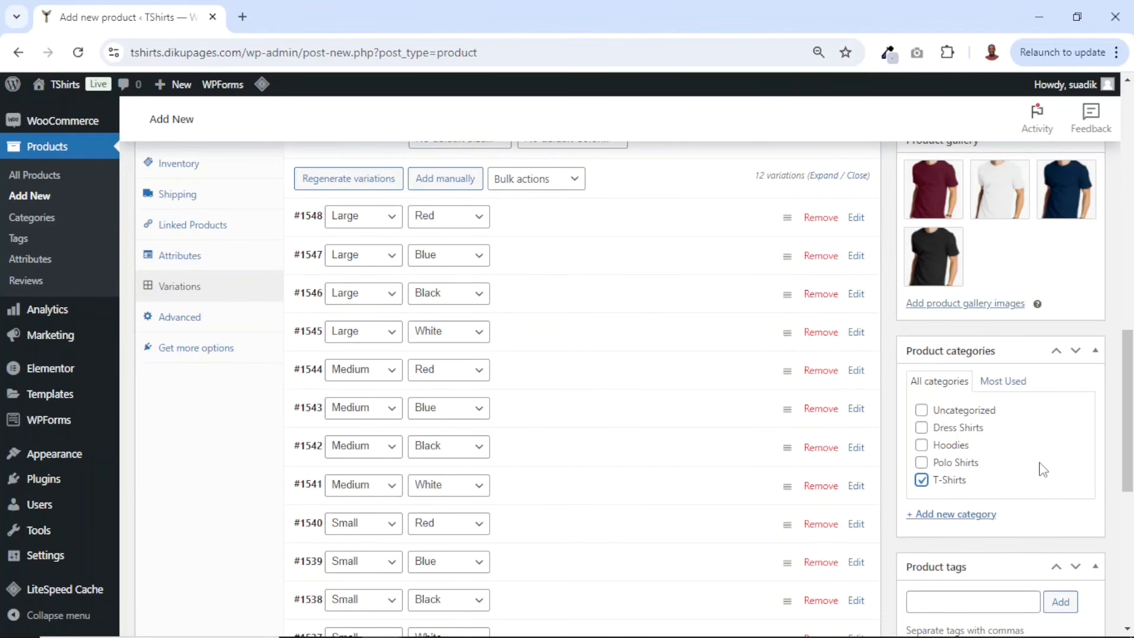
pyautogui.scroll(-3, 1042, 469)
# - Add the product tags tshirt and men shirt
pyautogui.click(985, 437)
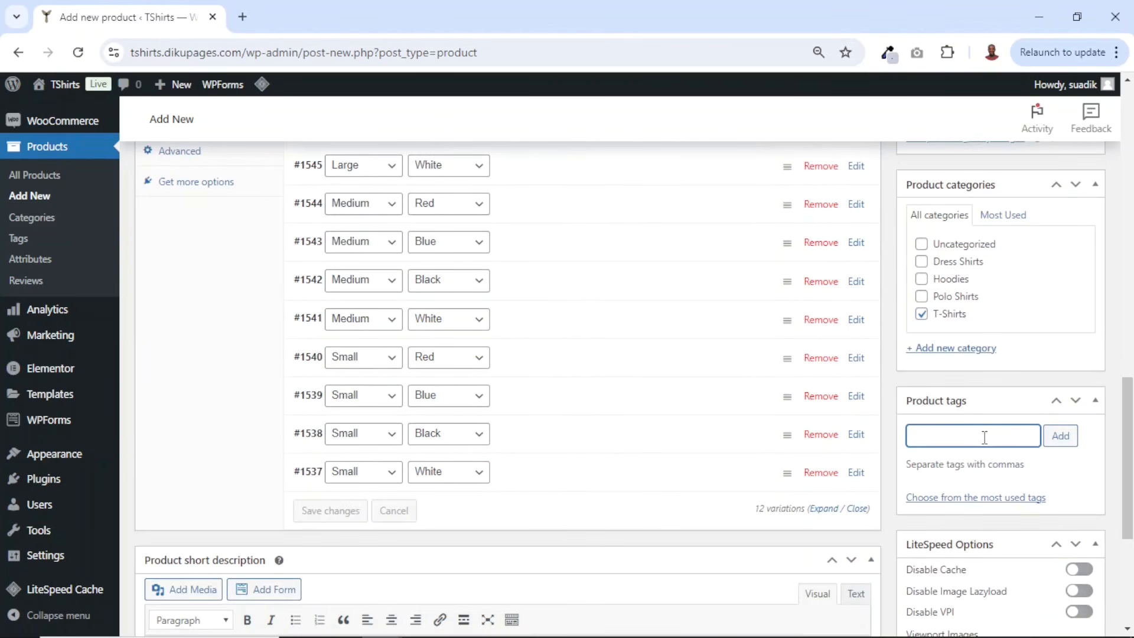
pyautogui.write('tsh')
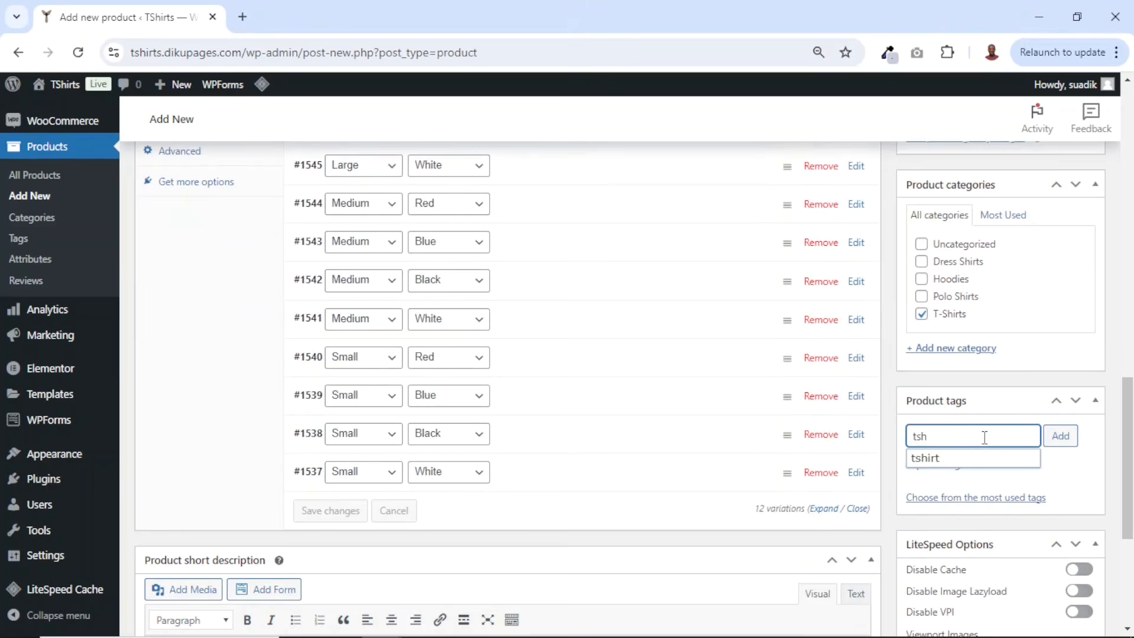
pyautogui.click(930, 459)
pyautogui.click(1061, 435)
pyautogui.write('men')
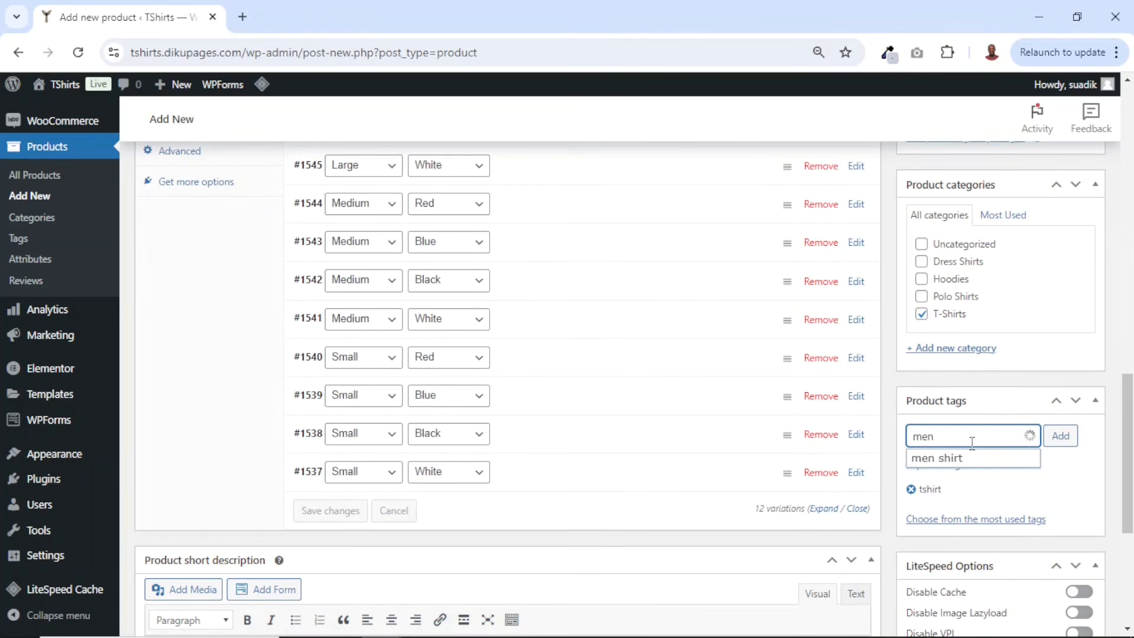
pyautogui.click(962, 456)
pyautogui.click(1059, 438)
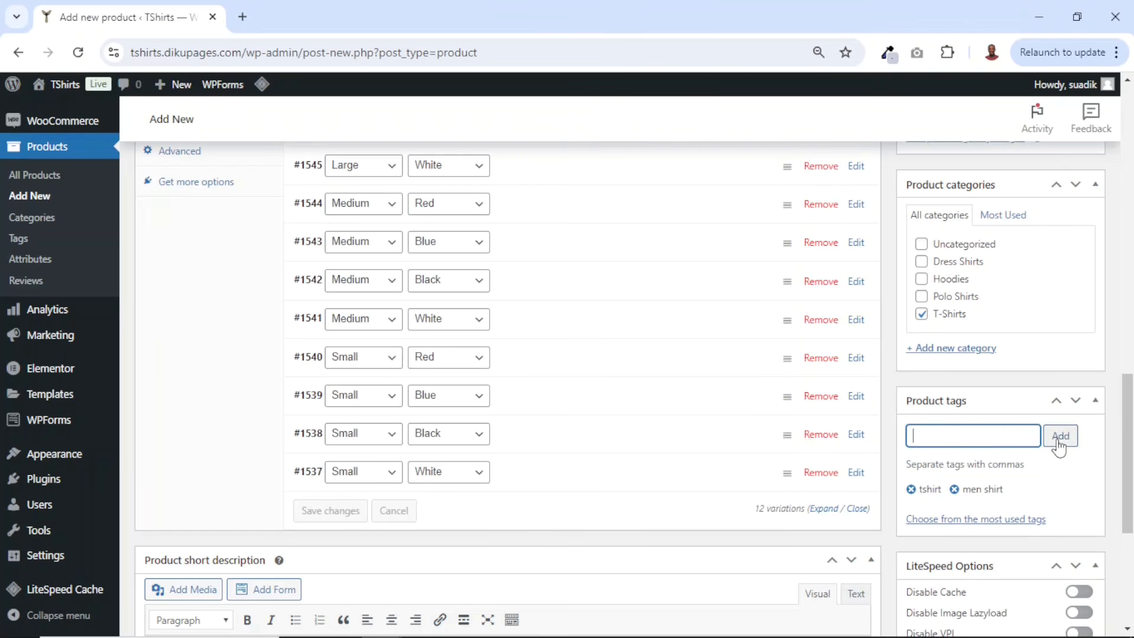
# - Publish the variable T-shirt product
pyautogui.scroll(-5, 1058, 440)
pyautogui.scroll(12, 1054, 434)
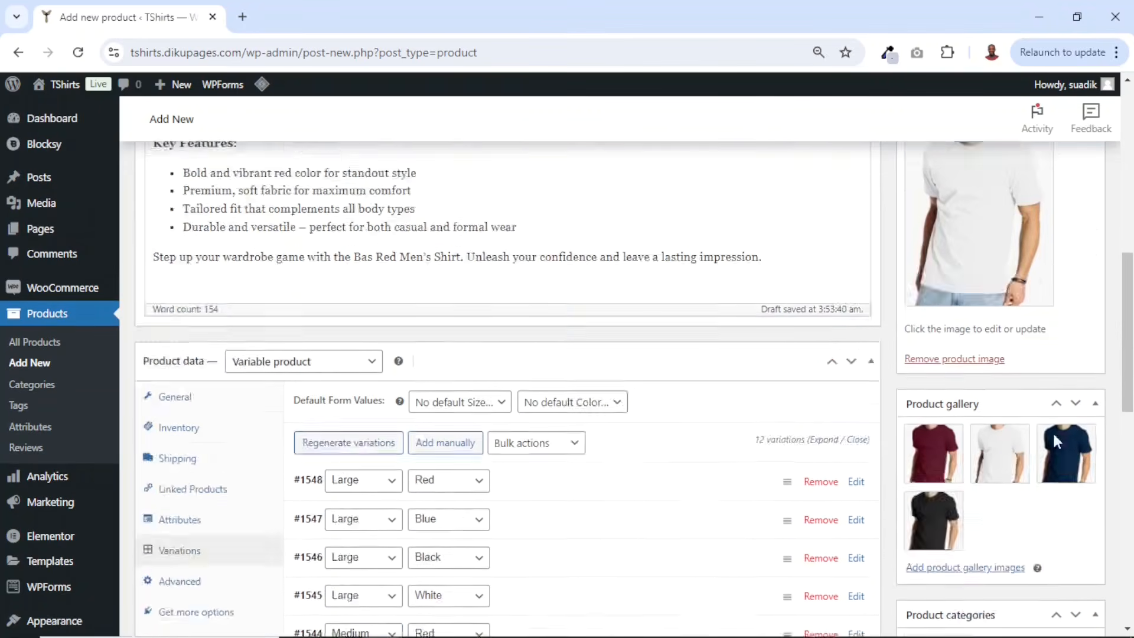
pyautogui.click(1072, 210)
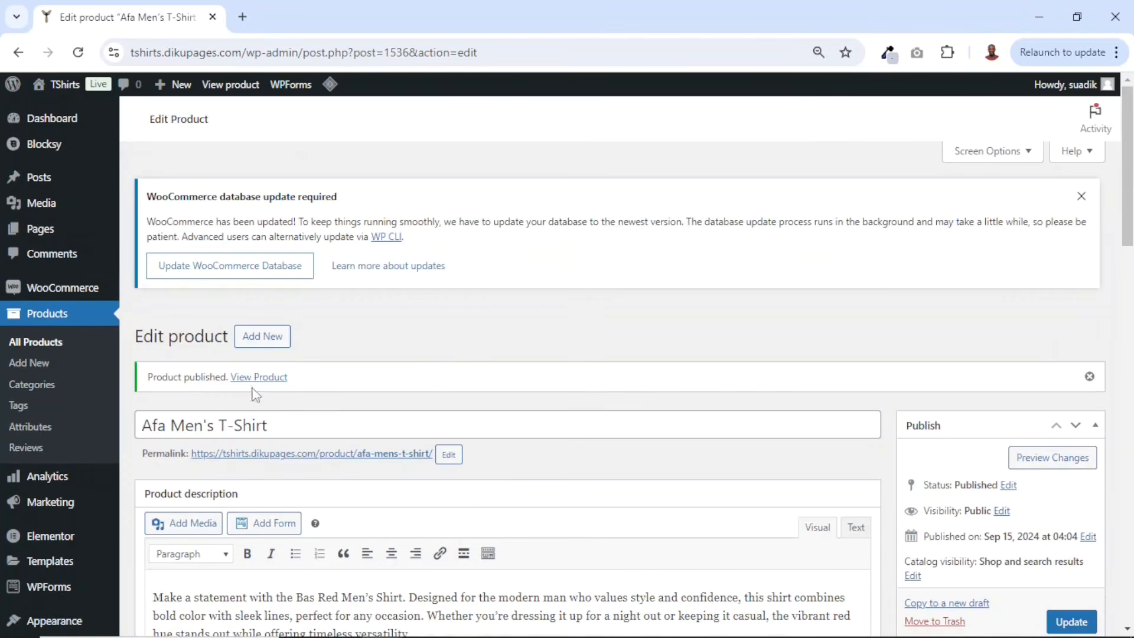
# - Open the published product page in a new tab and review its images, category and tags
pyautogui.rightClick(254, 381)
pyautogui.click(327, 394)
pyautogui.click(280, 15)
pyautogui.scroll(-2, 825, 283)
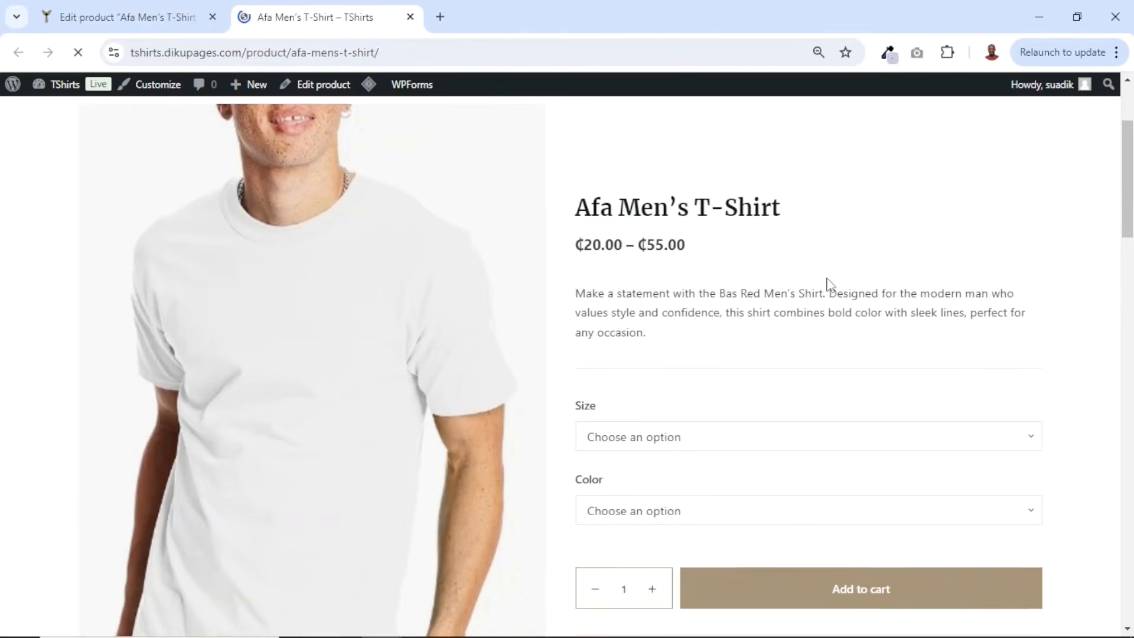
pyautogui.scroll(-5, 827, 282)
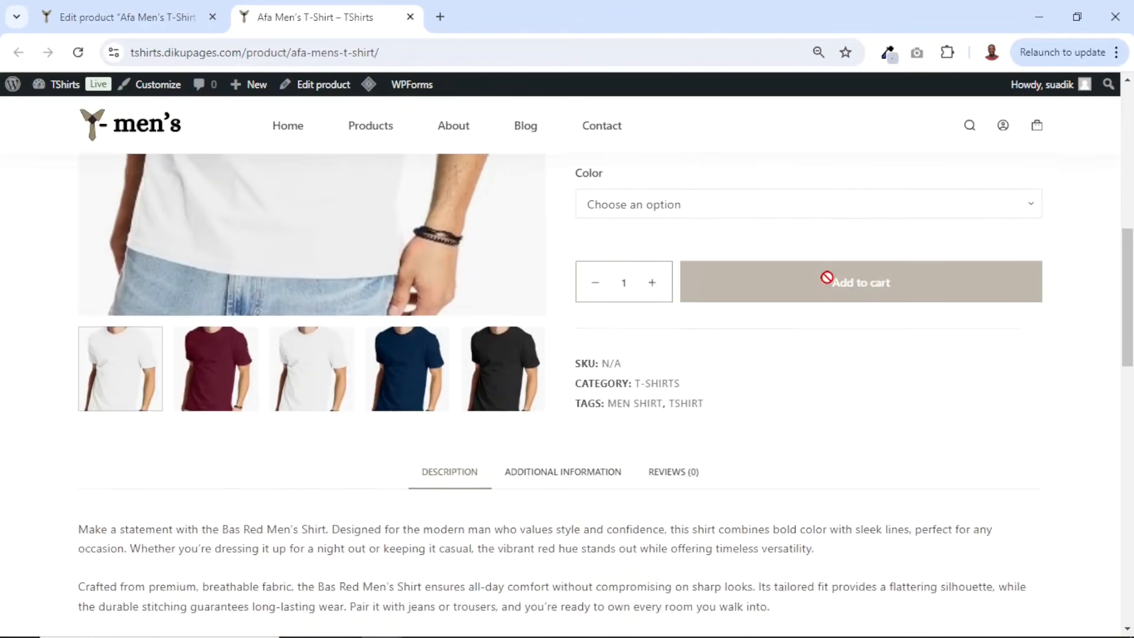
pyautogui.scroll(3, 827, 277)
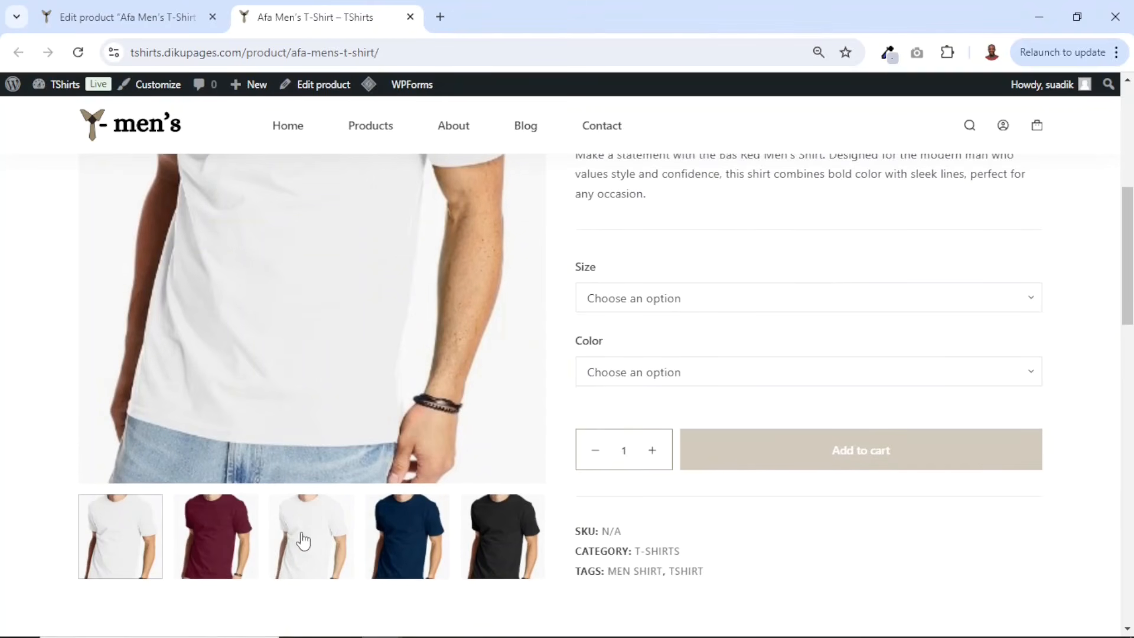
# - Remove the white T-shirt image from the product gallery and update the product
pyautogui.click(119, 22)
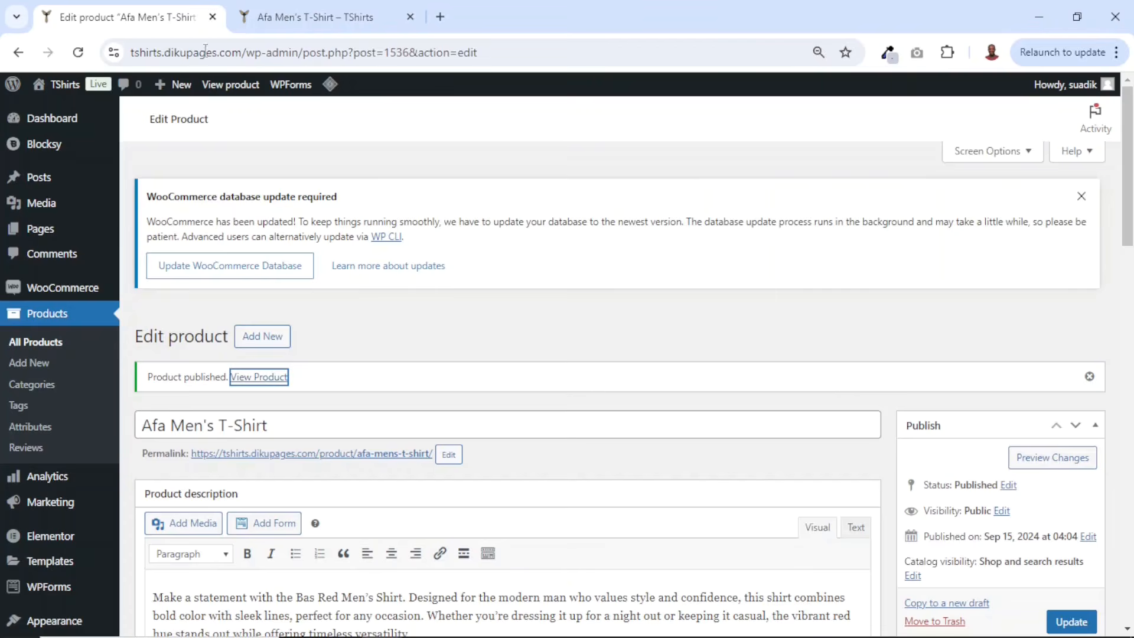
pyautogui.scroll(-4, 899, 342)
pyautogui.scroll(-6, 899, 343)
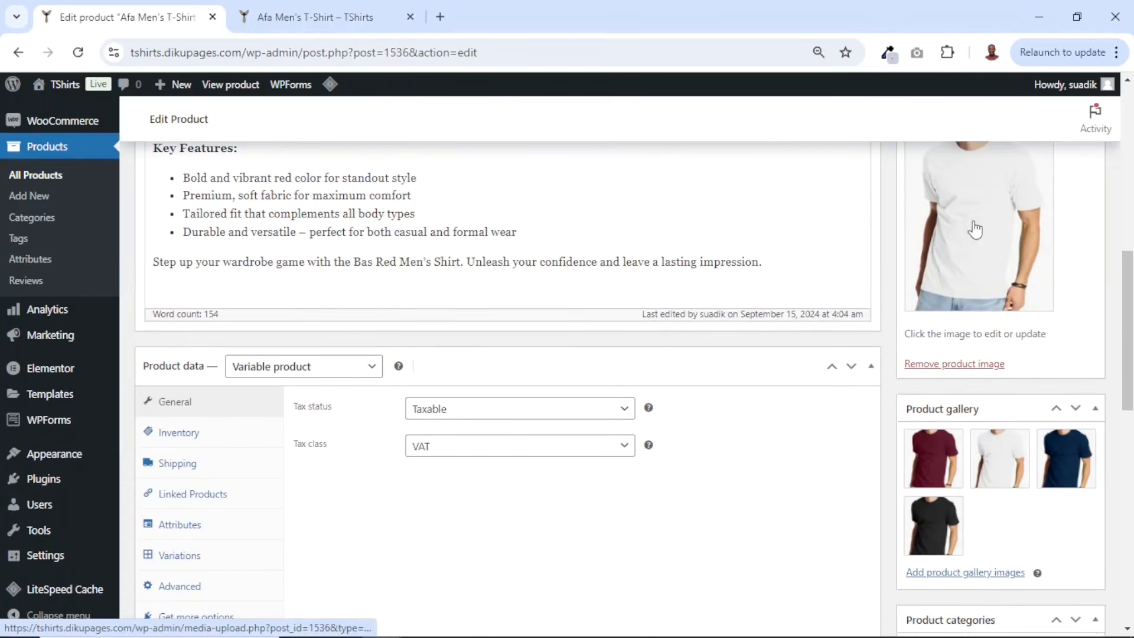
pyautogui.click(1025, 438)
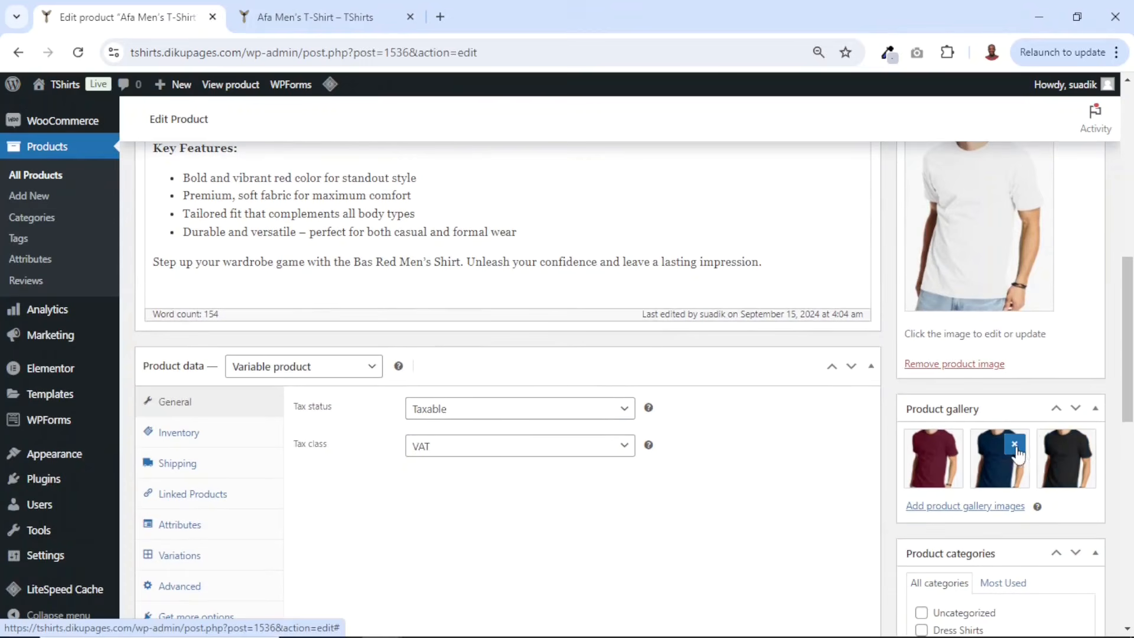
pyautogui.scroll(10, 1035, 433)
pyautogui.click(1071, 539)
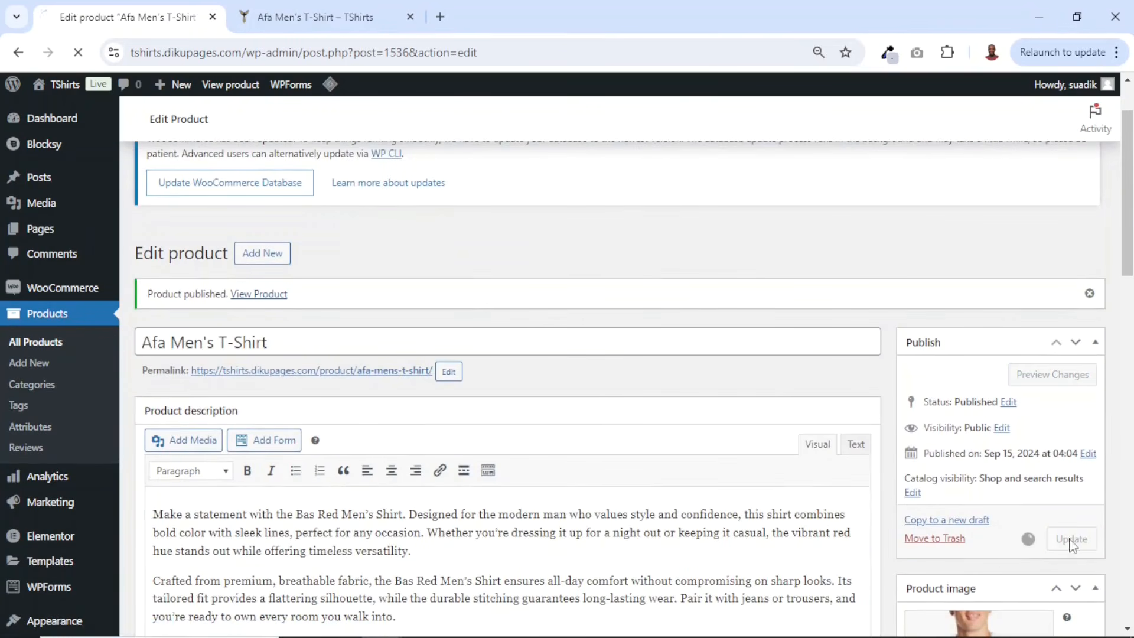
# - Reload the storefront product page and examine its gallery and price range
pyautogui.click(297, 24)
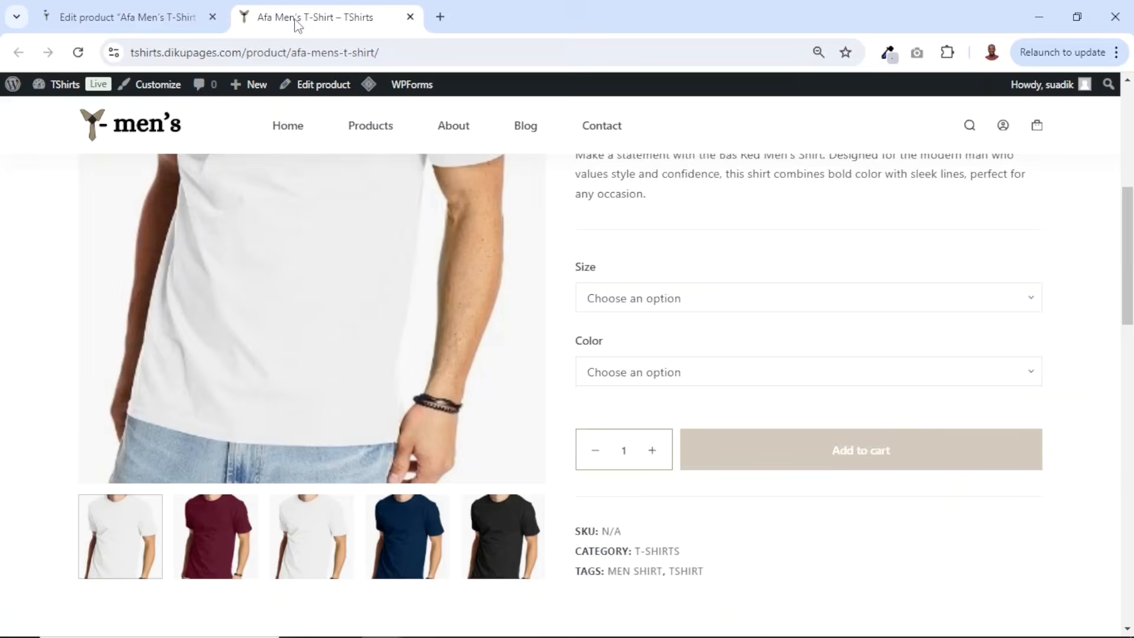
pyautogui.click(78, 52)
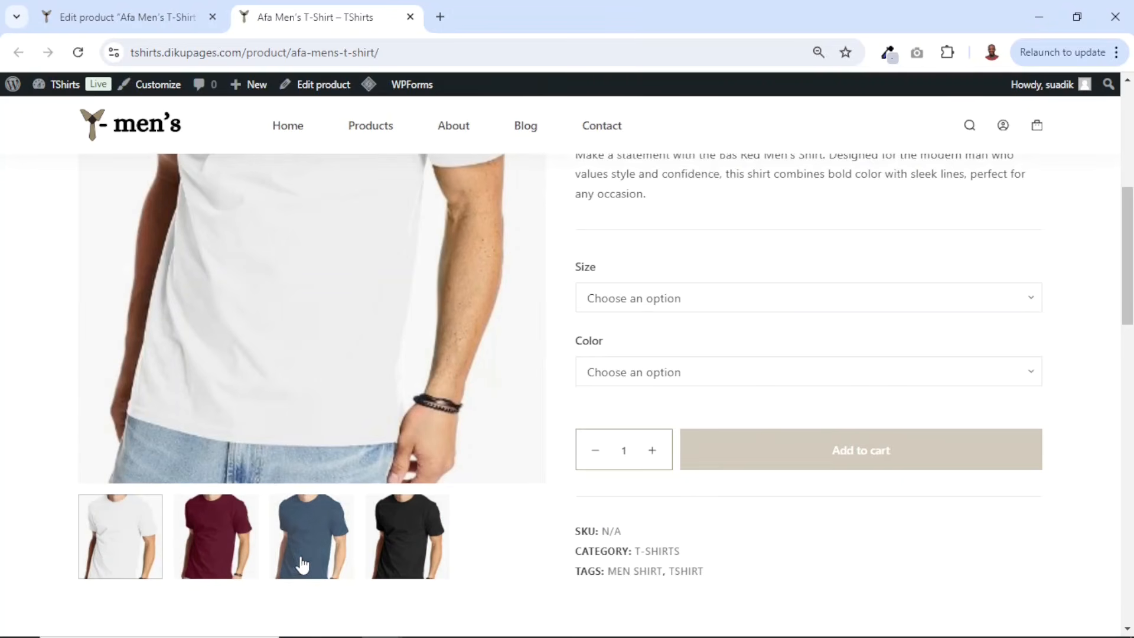
pyautogui.scroll(2, 870, 366)
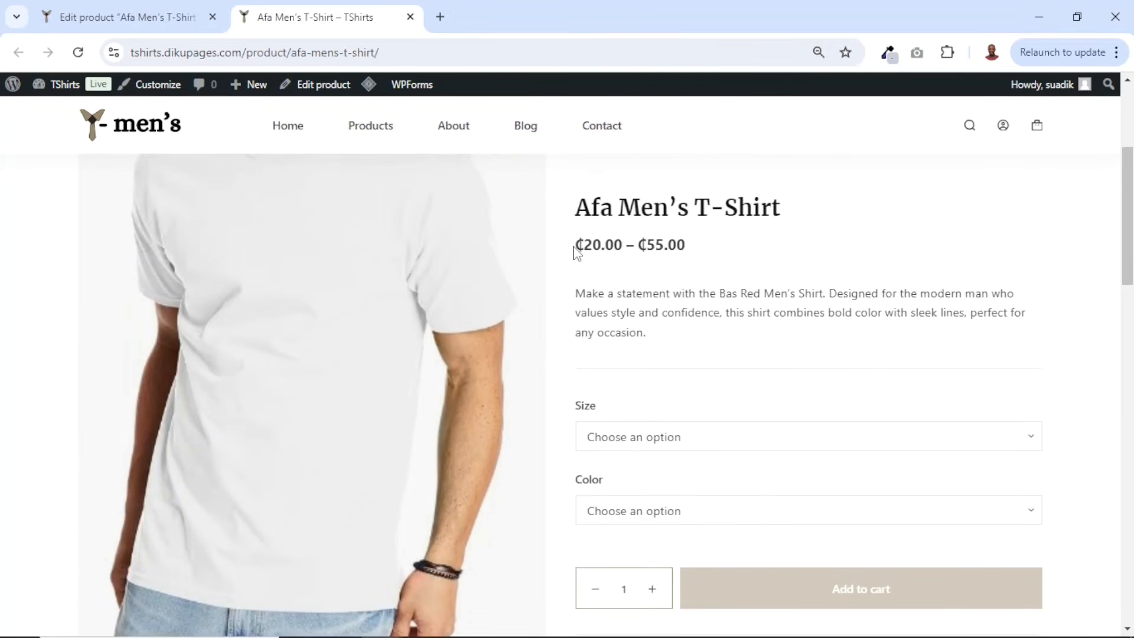
pyautogui.moveTo(573, 247); pyautogui.dragTo(595, 246)
pyautogui.click(718, 265)
pyautogui.scroll(-1, 732, 259)
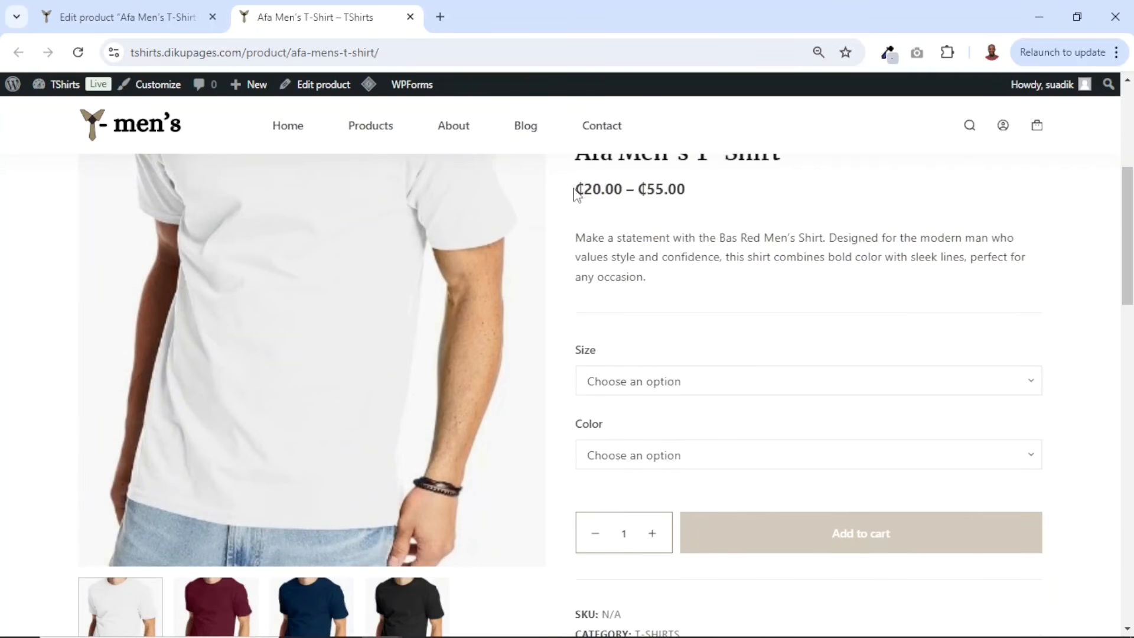
pyautogui.moveTo(579, 189); pyautogui.dragTo(710, 191)
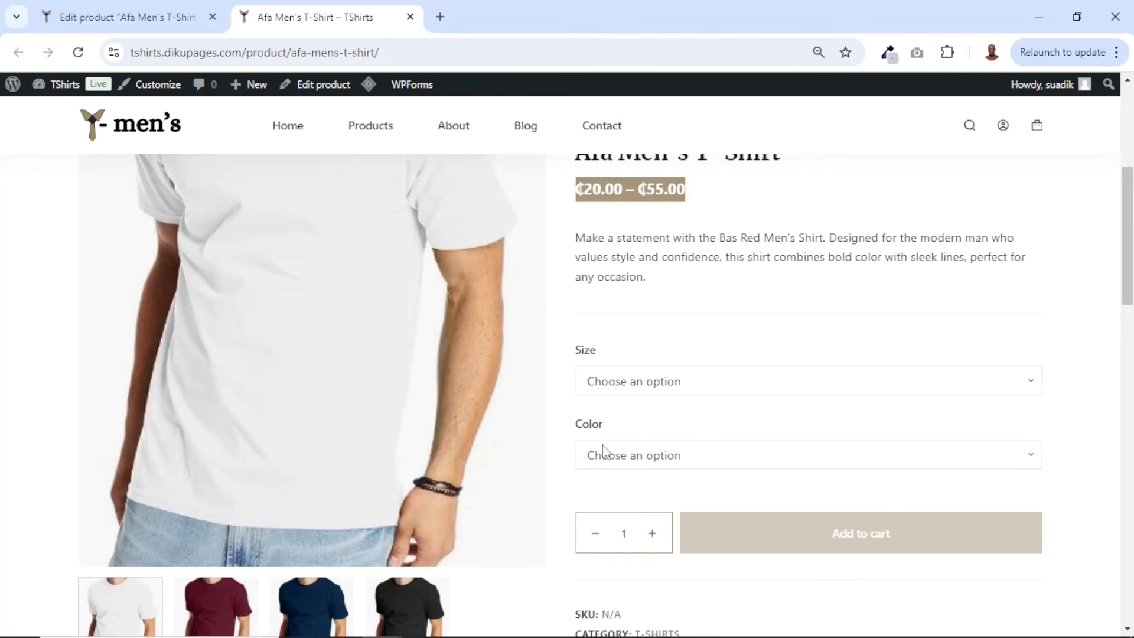
# - Choose size Medium and color Blue on the product page to check that variation's price and stock
pyautogui.click(666, 390)
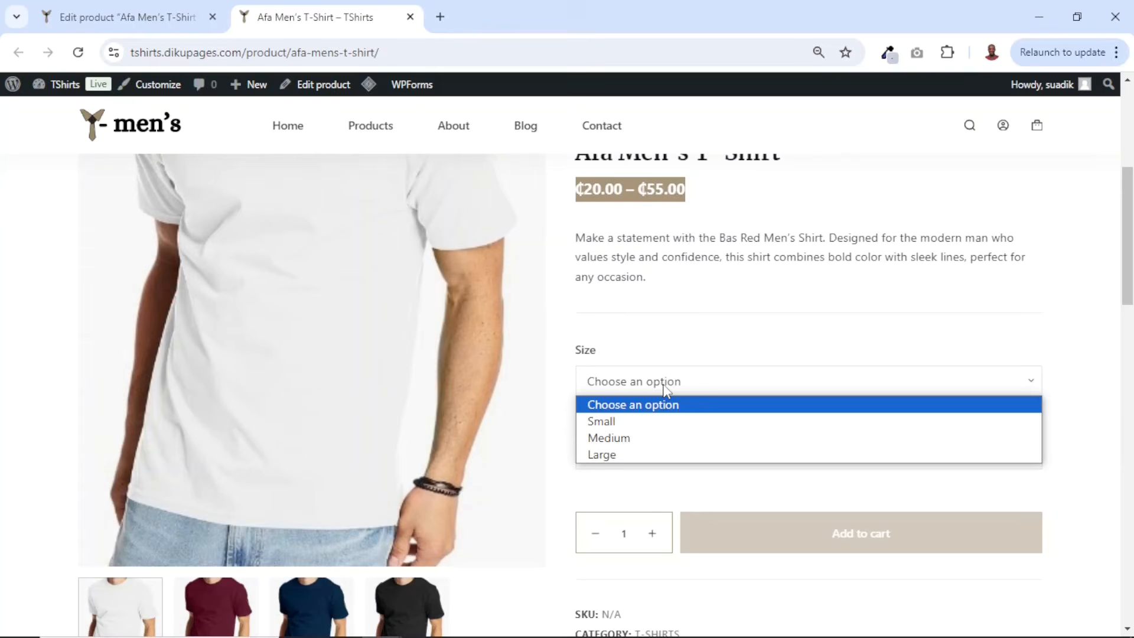
pyautogui.click(643, 439)
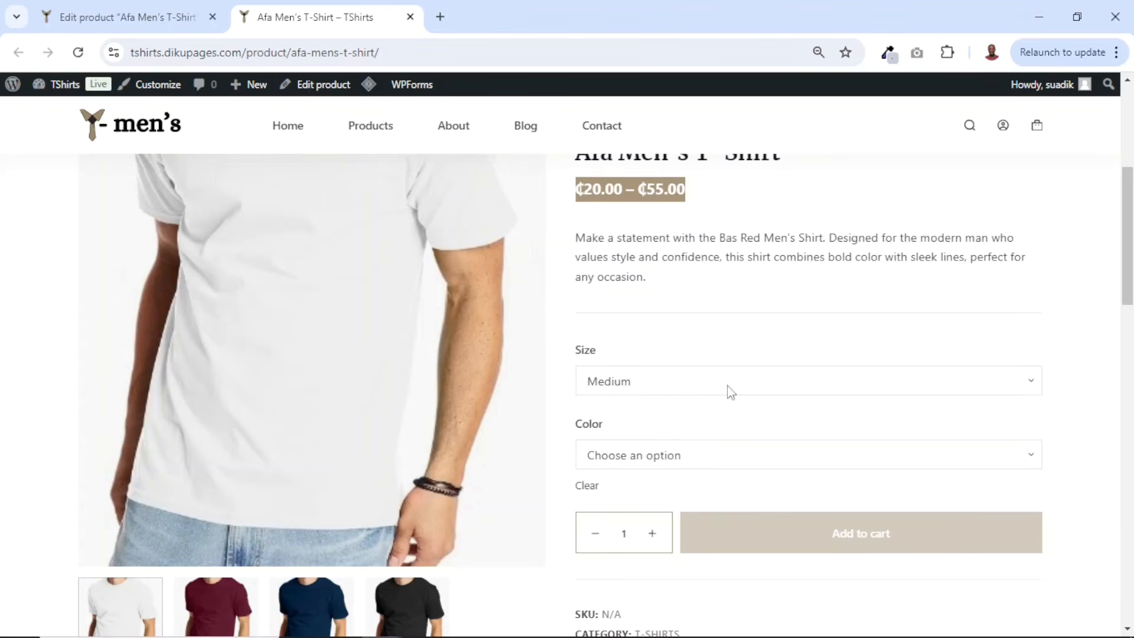
pyautogui.click(680, 466)
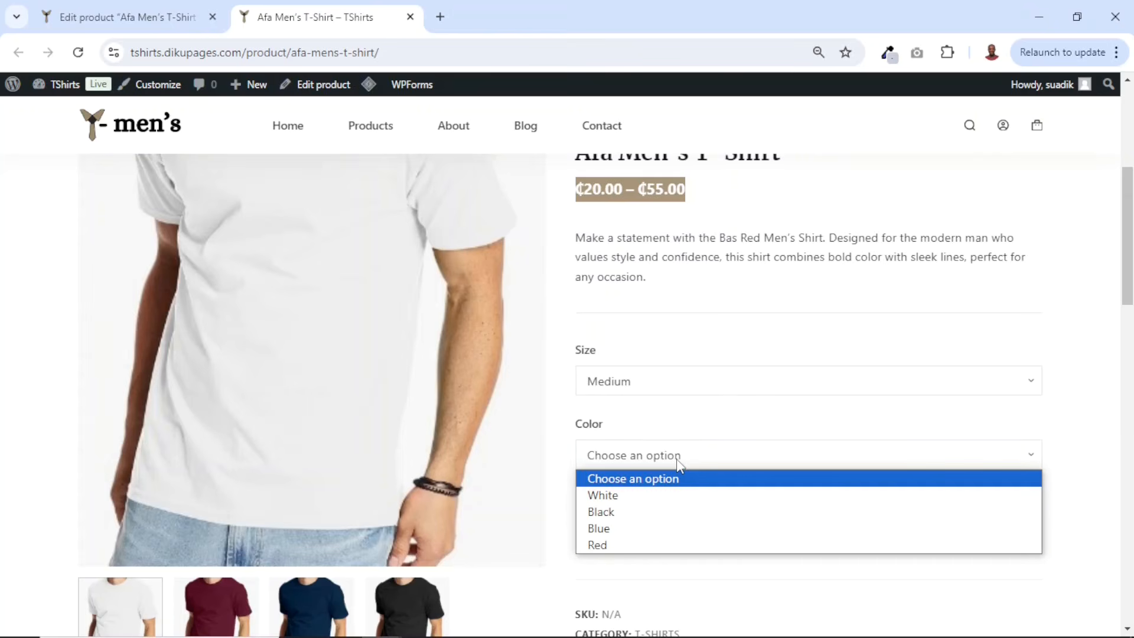
pyautogui.click(643, 528)
pyautogui.scroll(-1, 641, 532)
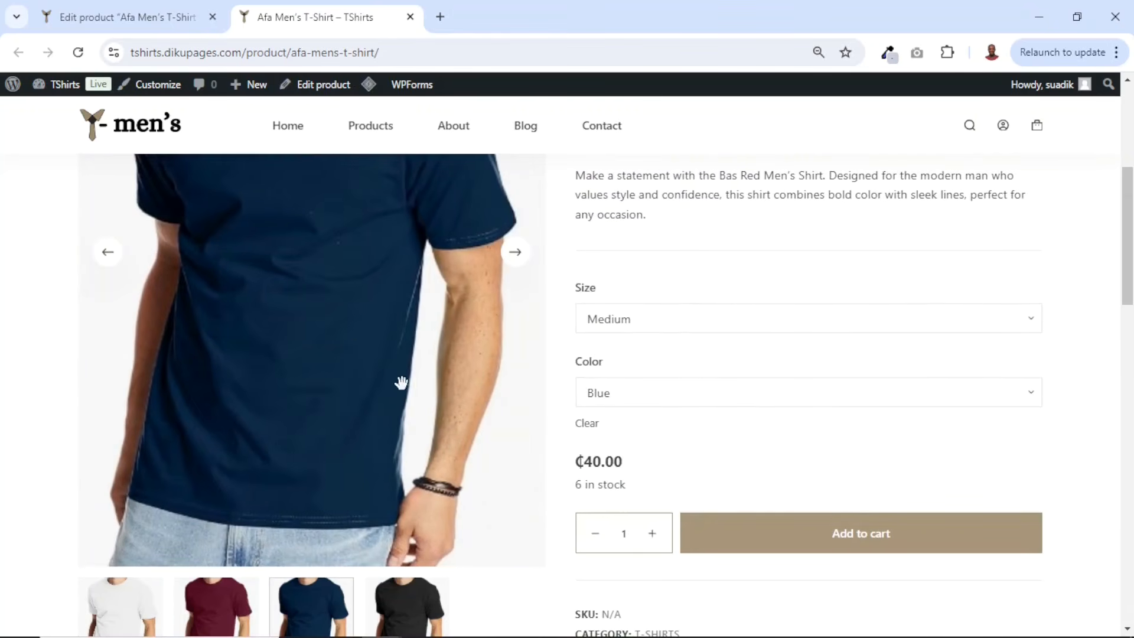
pyautogui.moveTo(643, 466); pyautogui.dragTo(567, 471)
pyautogui.moveTo(638, 491); pyautogui.dragTo(575, 484)
# - Choose size Large and color Black on the product page to check that variation
pyautogui.click(681, 329)
pyautogui.click(627, 395)
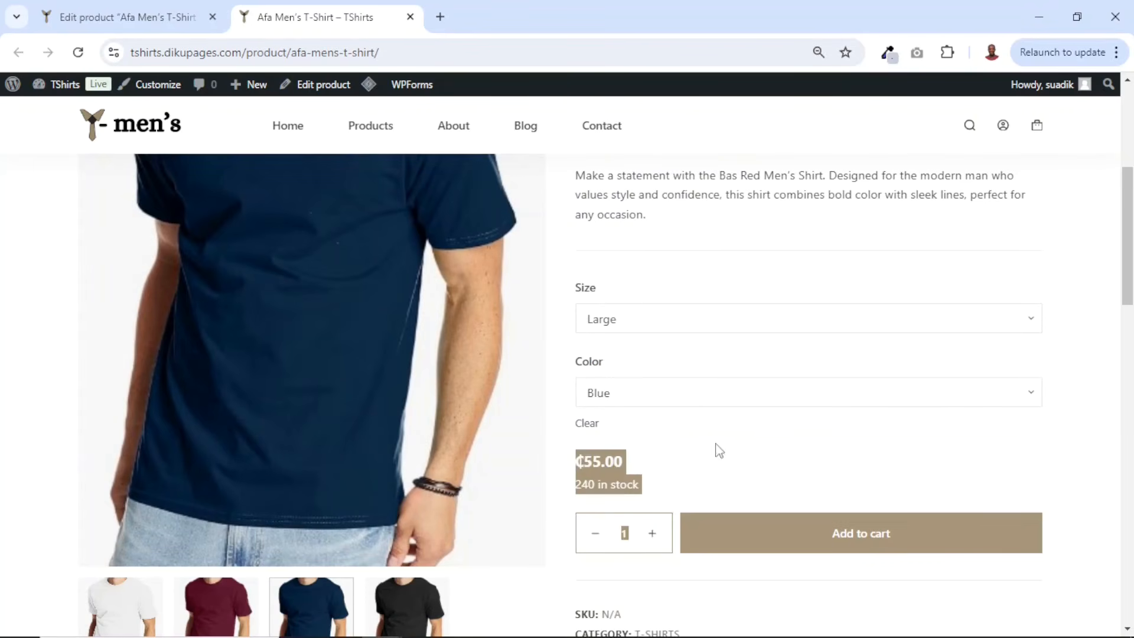
pyautogui.click(629, 471)
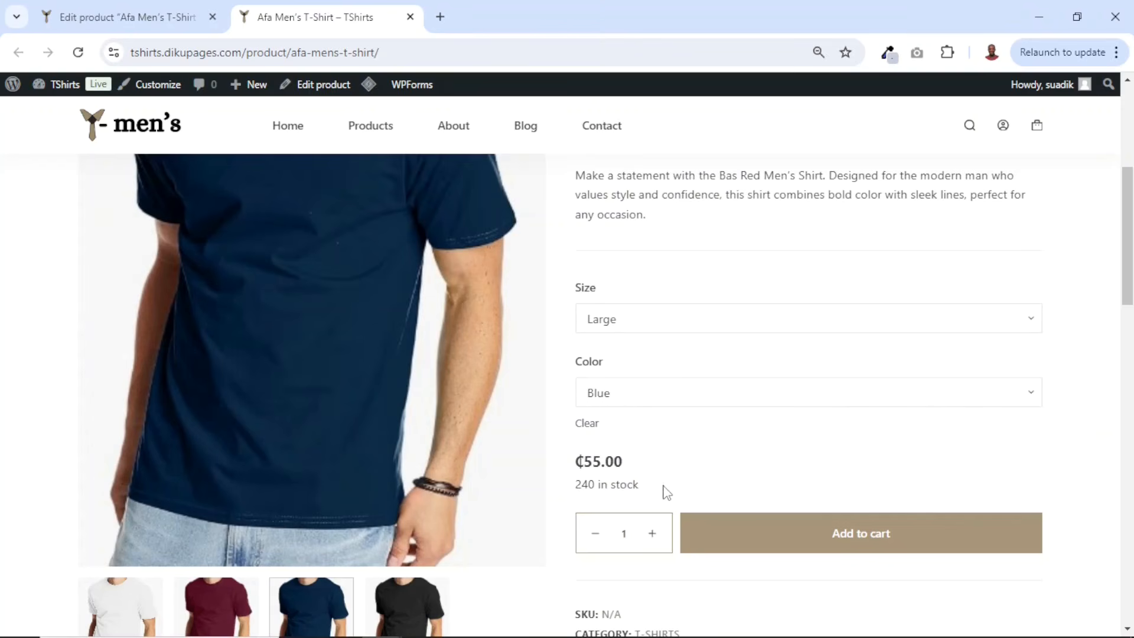
pyautogui.click(648, 394)
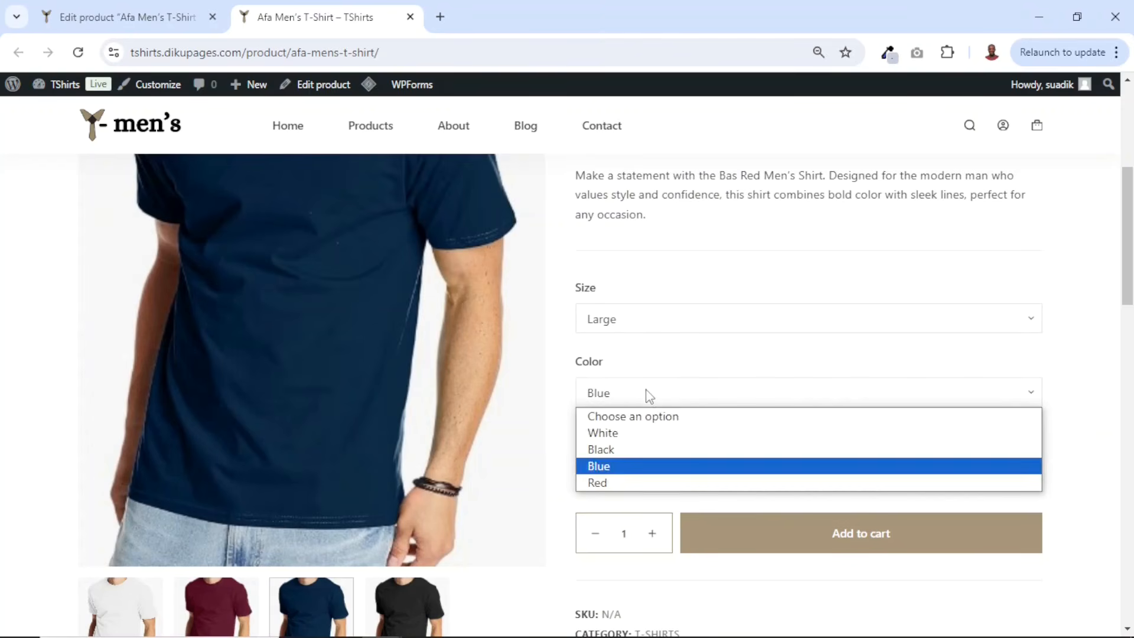
pyautogui.click(650, 451)
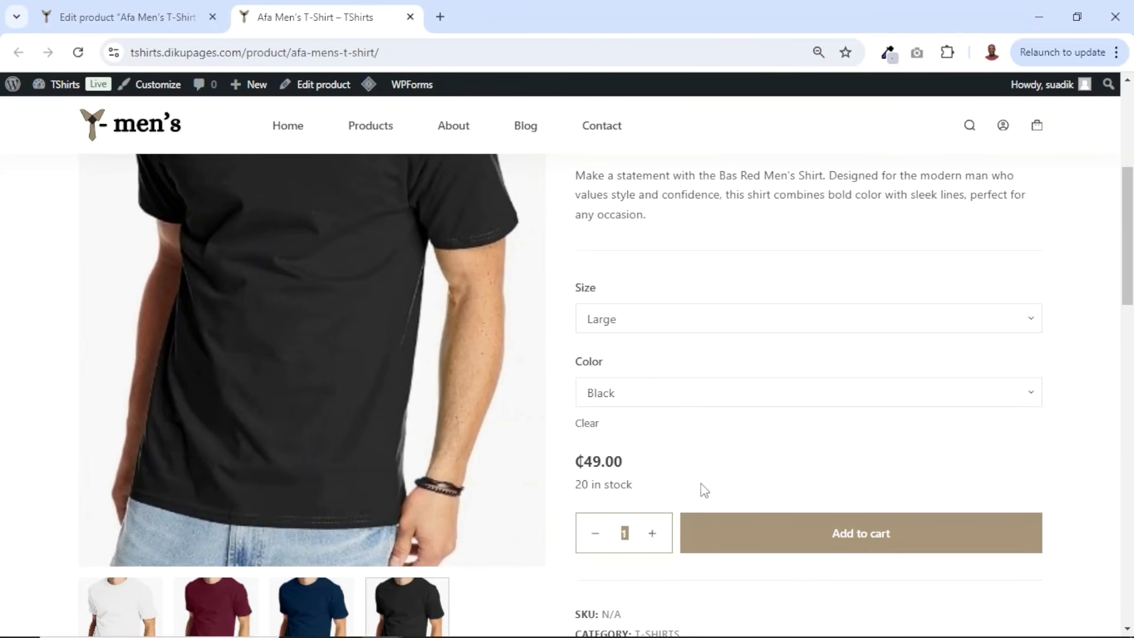
# - Open the store's home page and browse down to the new T-shirt in the product listing
pyautogui.scroll(-4, 795, 461)
pyautogui.scroll(6, 756, 414)
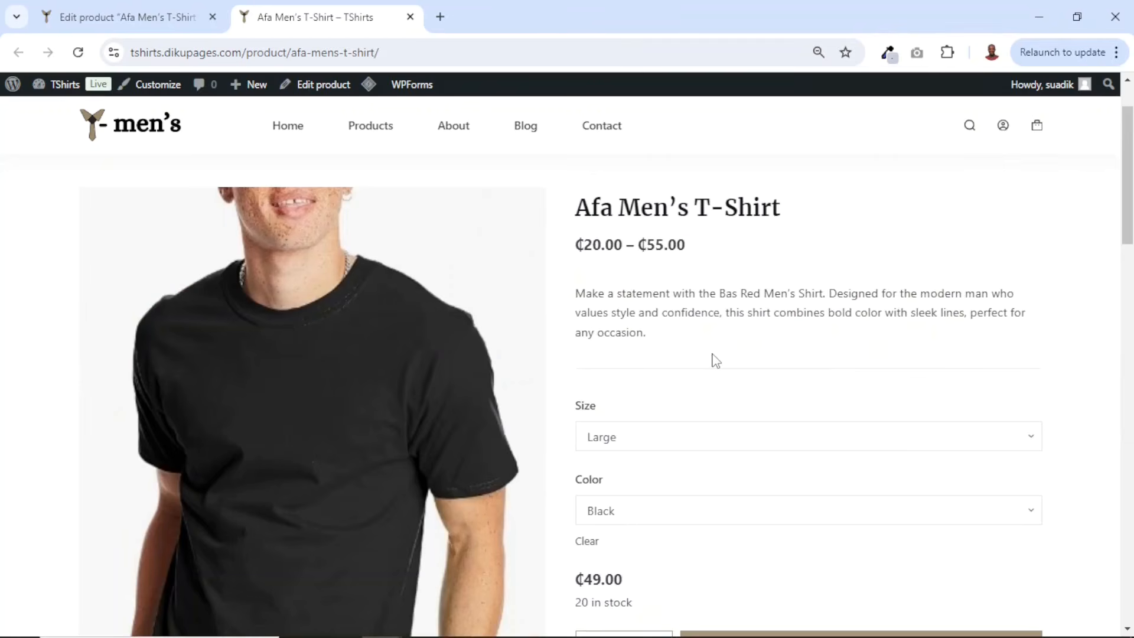
pyautogui.scroll(-5, 752, 343)
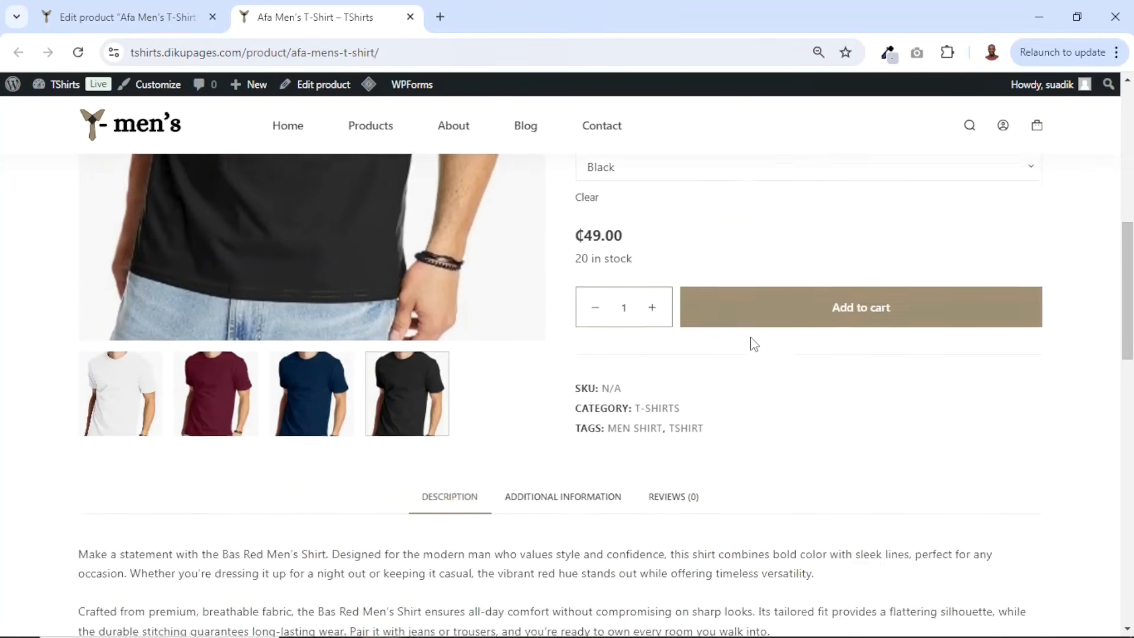
pyautogui.scroll(6, 752, 344)
pyautogui.click(288, 130)
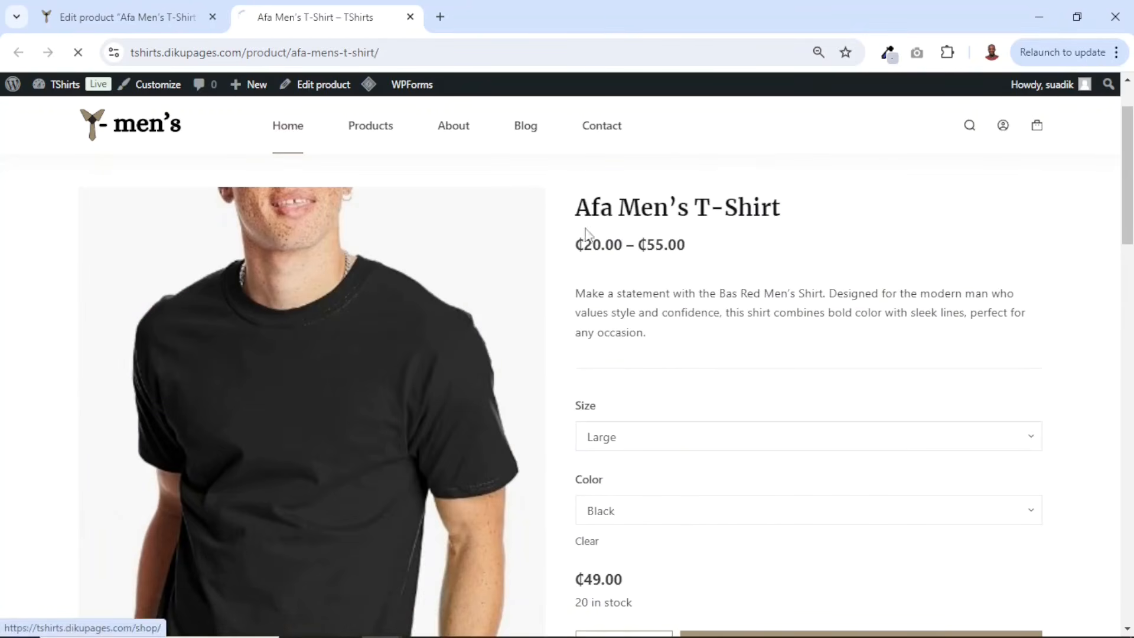
pyautogui.scroll(-2, 731, 382)
pyautogui.scroll(-10, 730, 382)
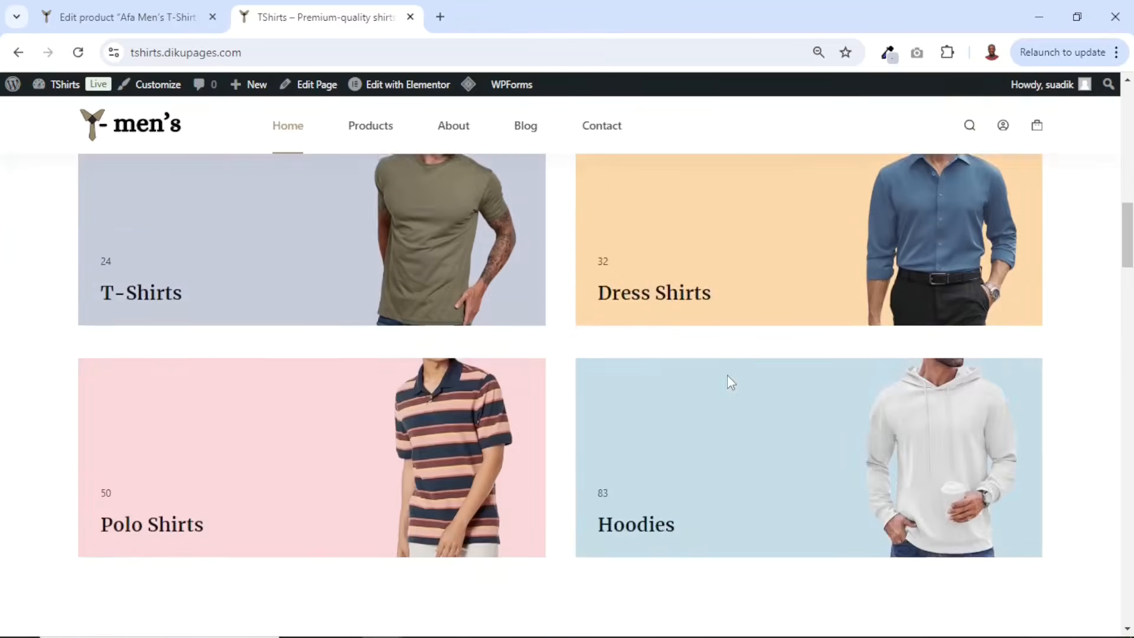
pyautogui.scroll(-3, 649, 360)
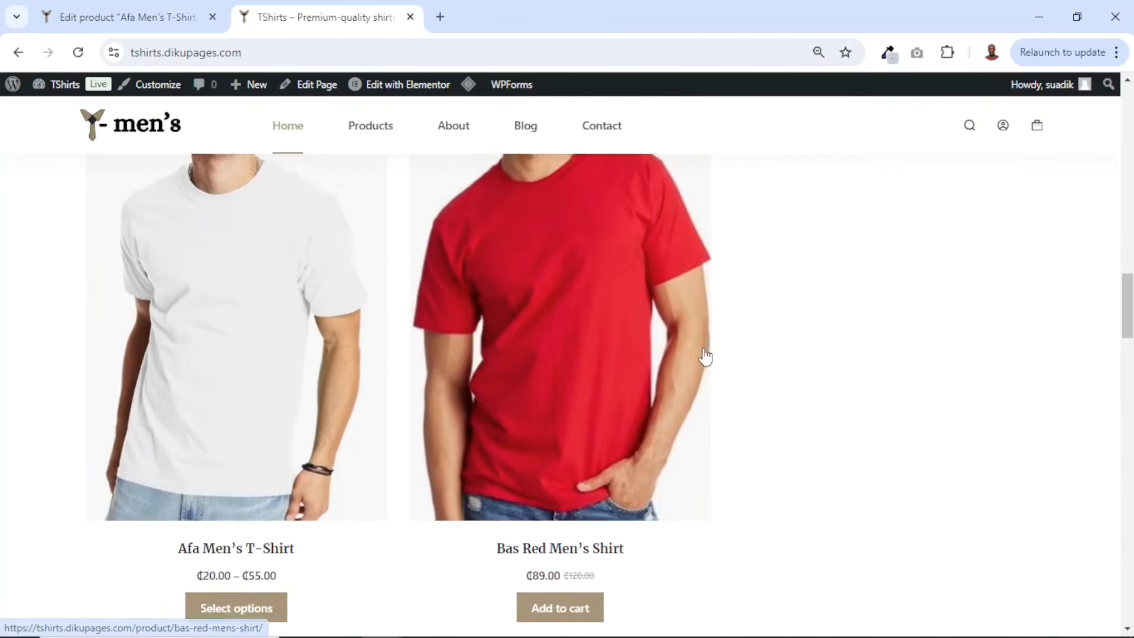
pyautogui.scroll(4, 752, 349)
pyautogui.scroll(-5, 752, 349)
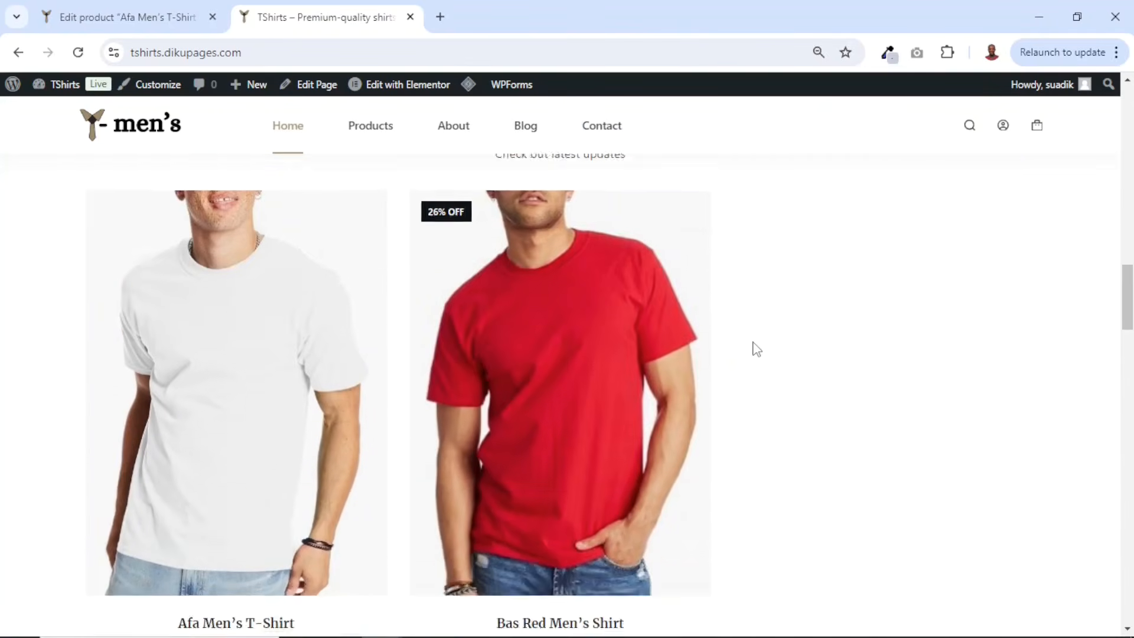
# - Scroll through the home page's trending product listing to examine the new T-shirt entry
pyautogui.scroll(4, 752, 349)
pyautogui.scroll(-15, 770, 370)
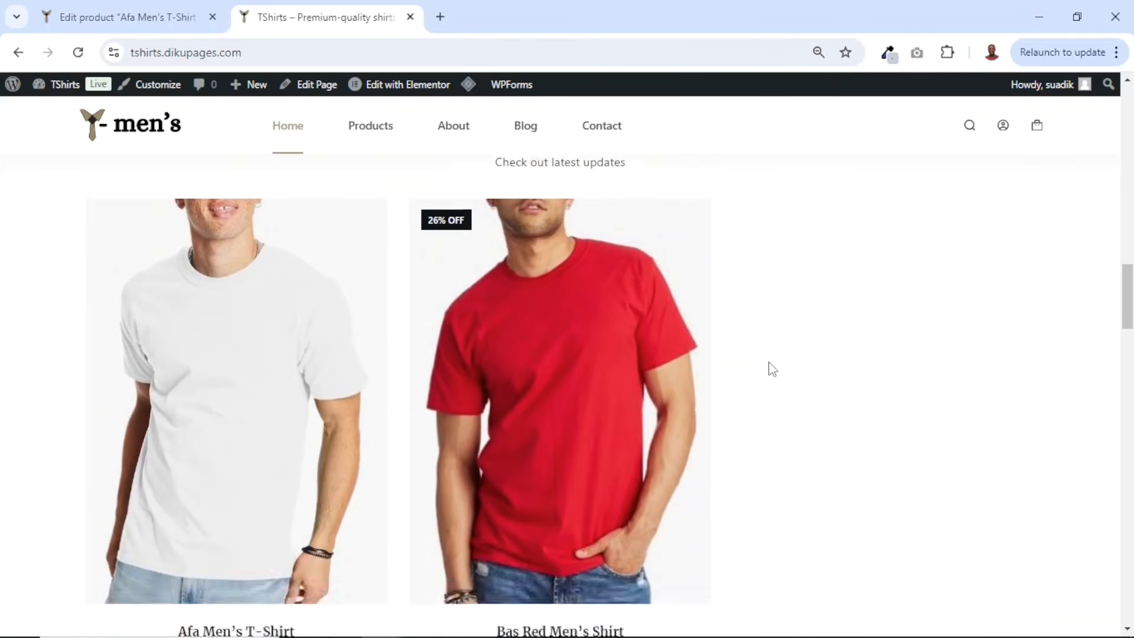
pyautogui.scroll(-8, 770, 350)
pyautogui.scroll(2, 770, 349)
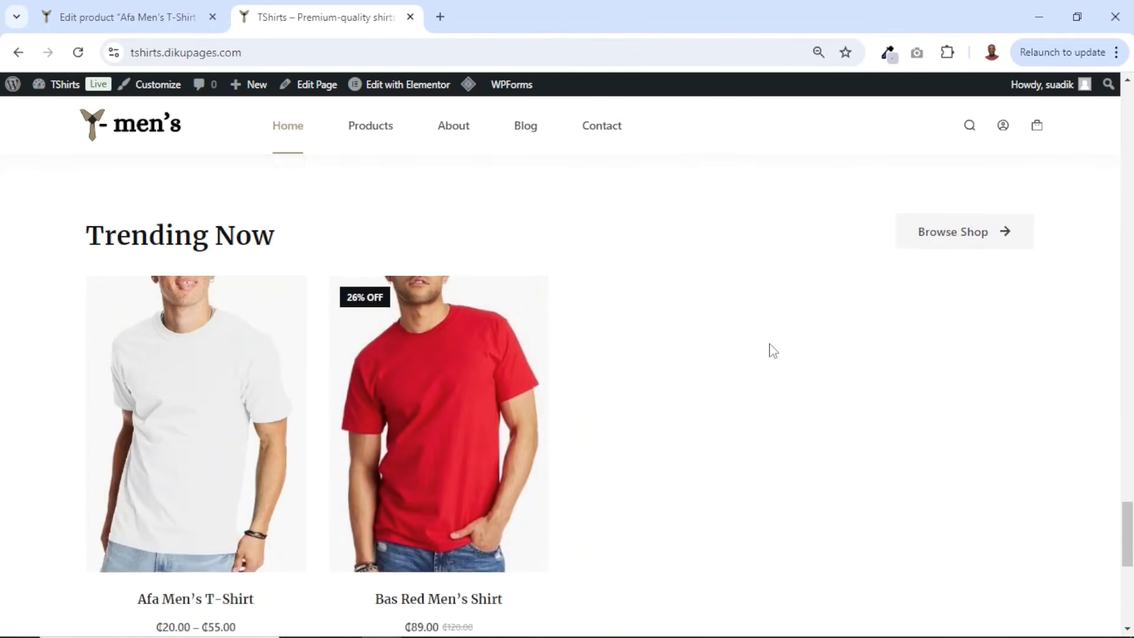
pyautogui.scroll(-4, 831, 425)
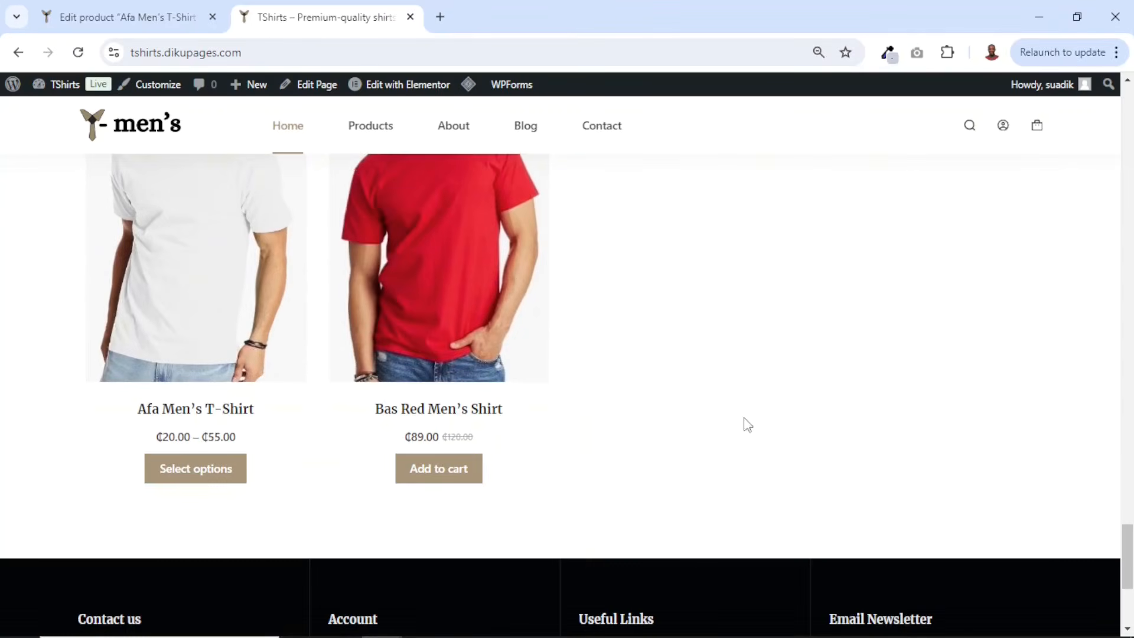
pyautogui.scroll(6, 767, 347)
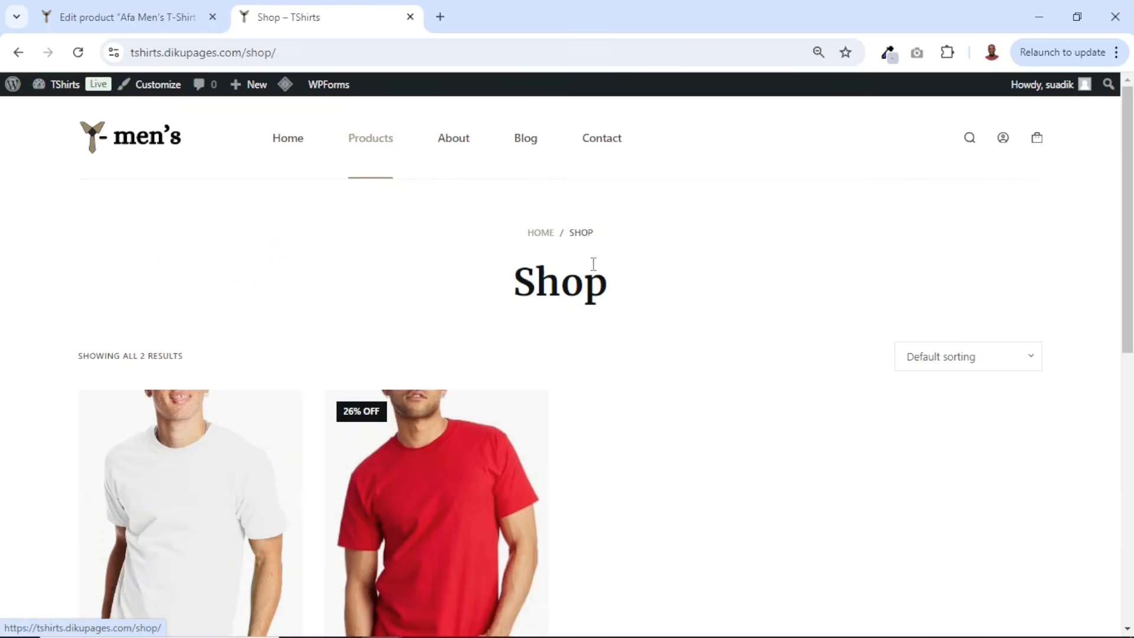
# - Open the shop page and browse its product listing
pyautogui.scroll(-2, 717, 336)
pyautogui.scroll(-2, 717, 340)
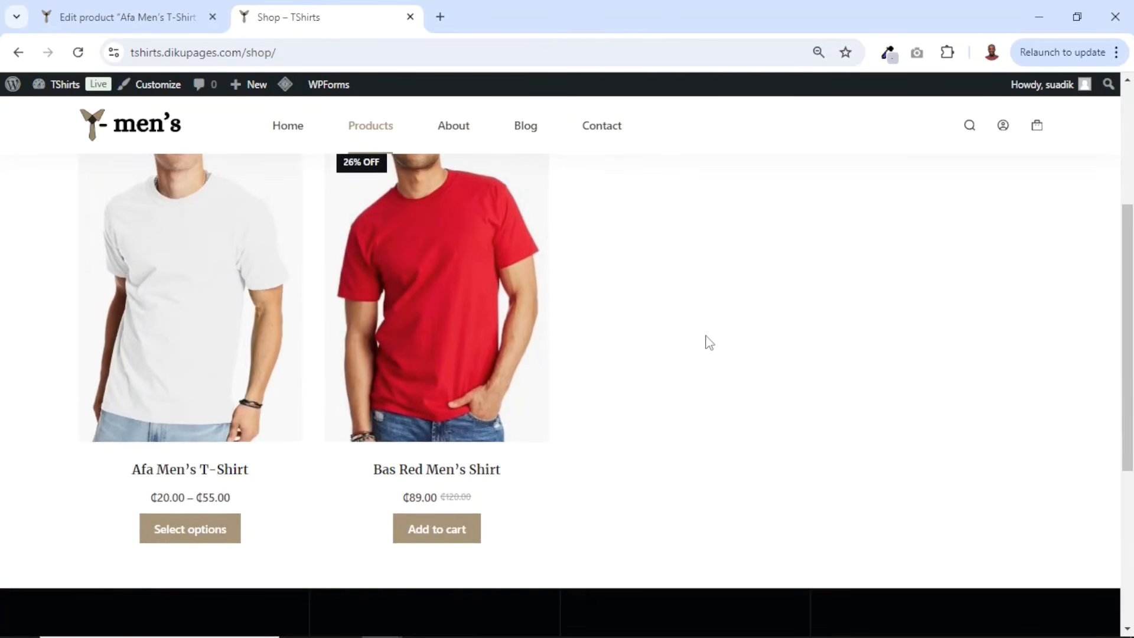
pyautogui.scroll(-4, 706, 342)
pyautogui.scroll(8, 716, 339)
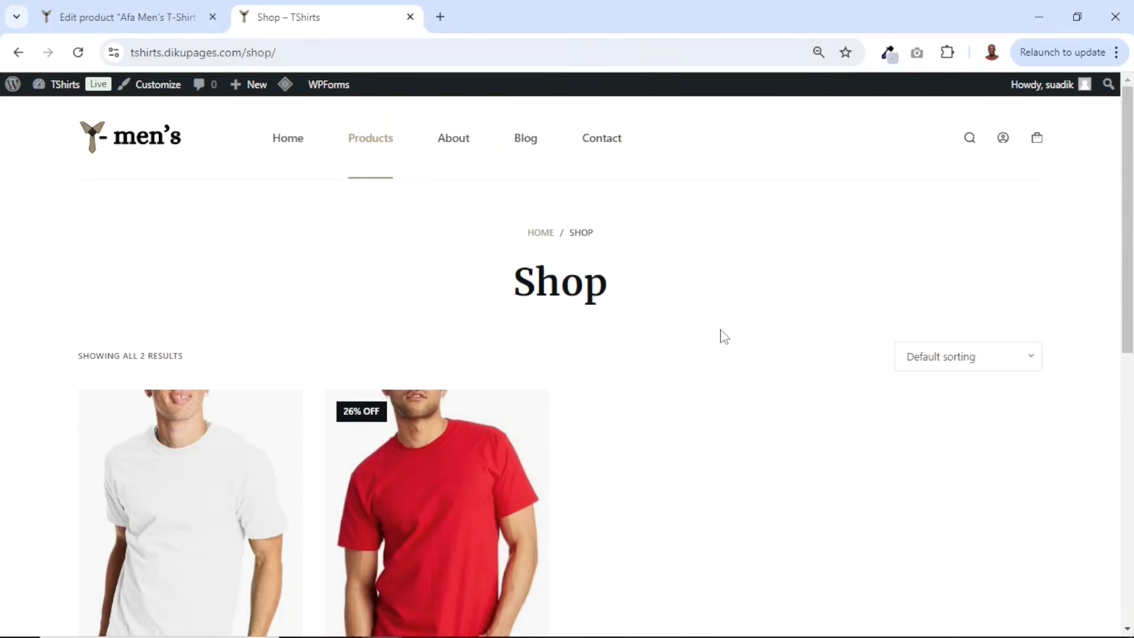
pyautogui.scroll(-3, 679, 333)
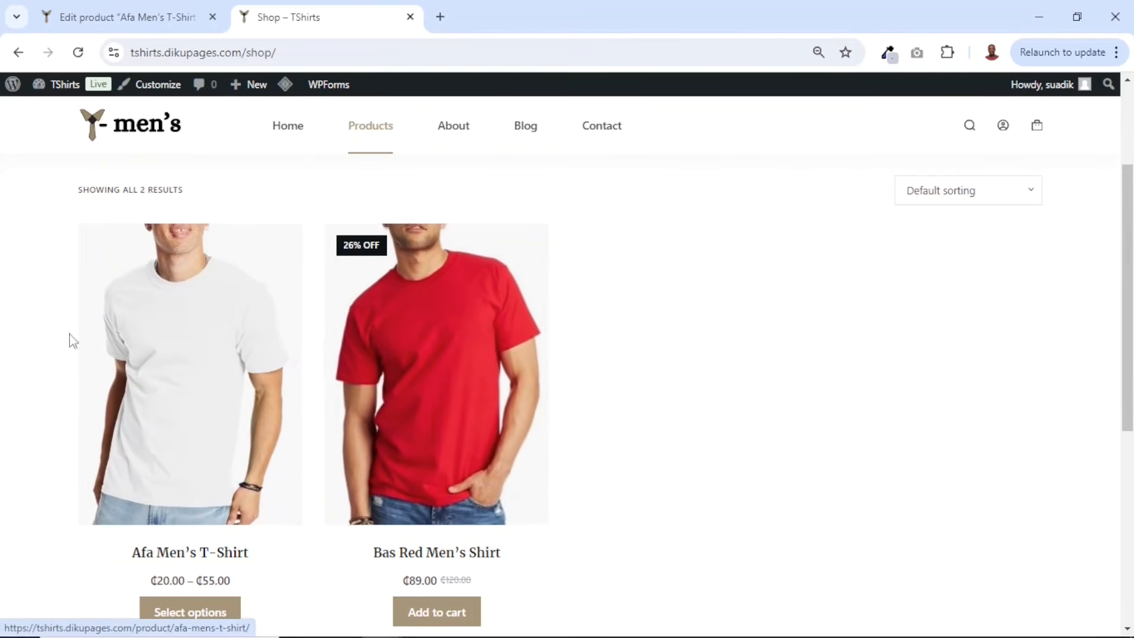
# - Open the Bas Red Men's Shirt product page and examine its details and related products section
pyautogui.click(456, 338)
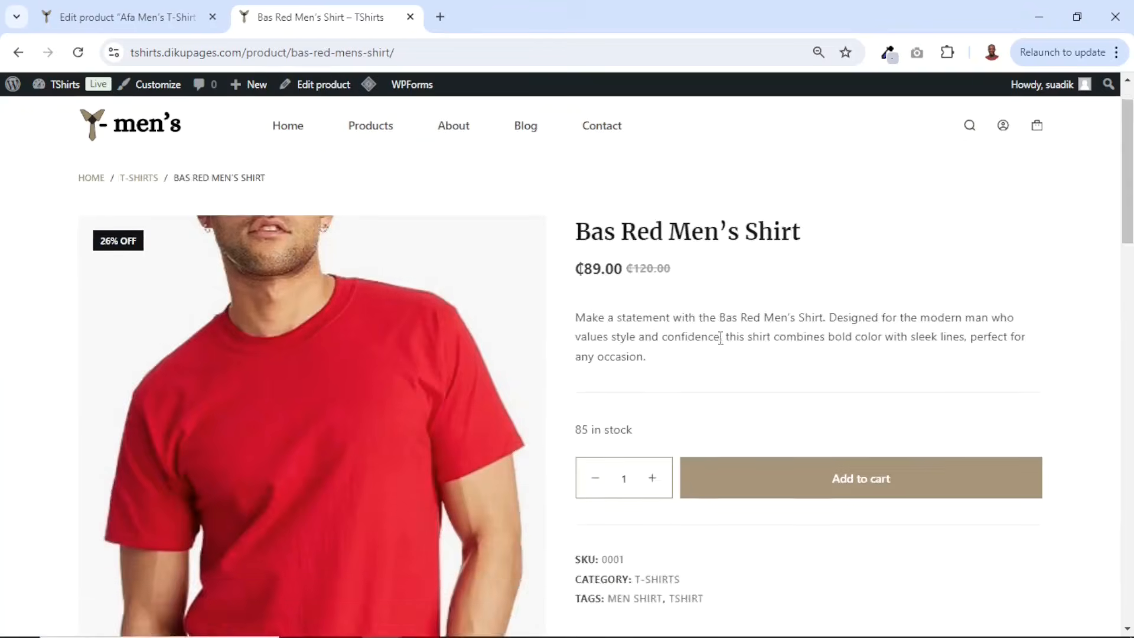
pyautogui.scroll(-15, 721, 342)
pyautogui.scroll(2, 479, 345)
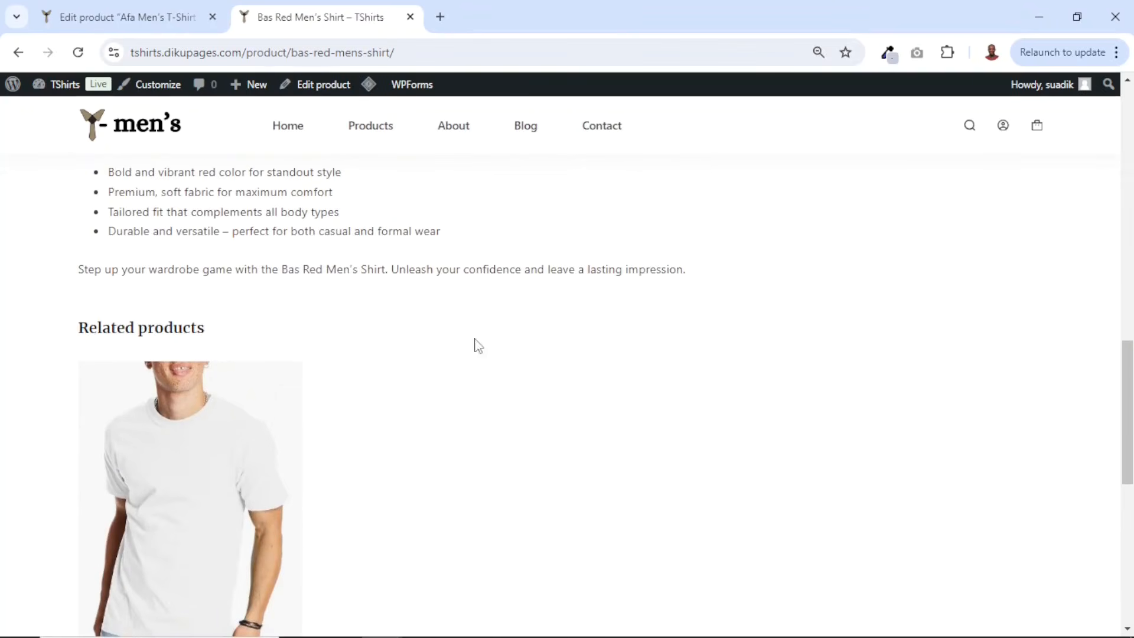
pyautogui.moveTo(101, 328); pyautogui.dragTo(220, 327)
pyautogui.scroll(-3, 266, 363)
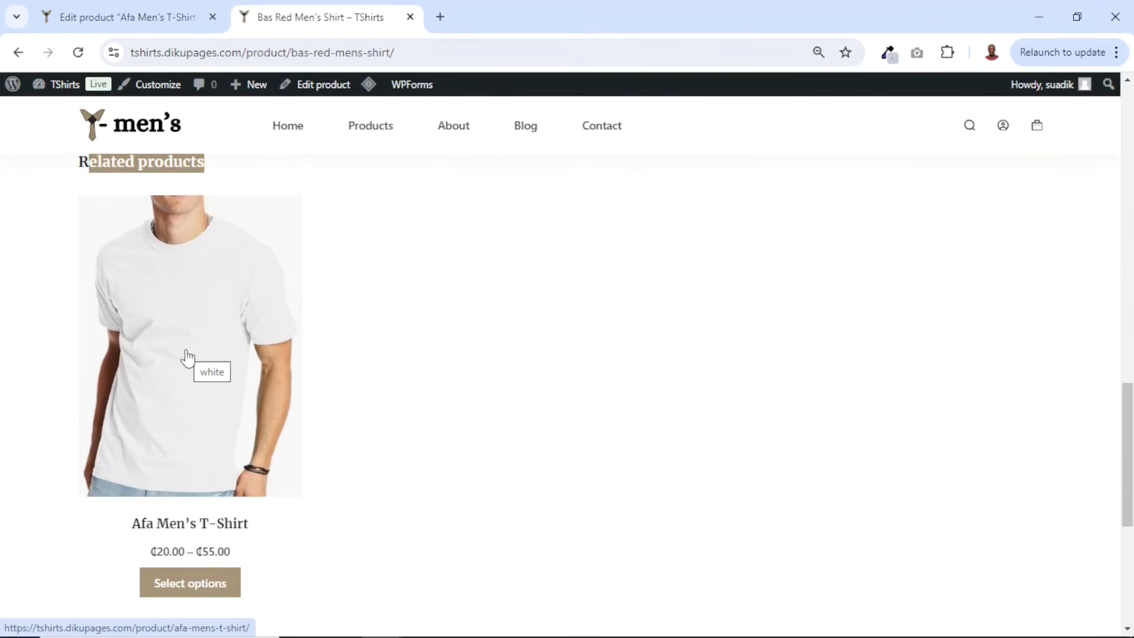
pyautogui.scroll(10, 610, 357)
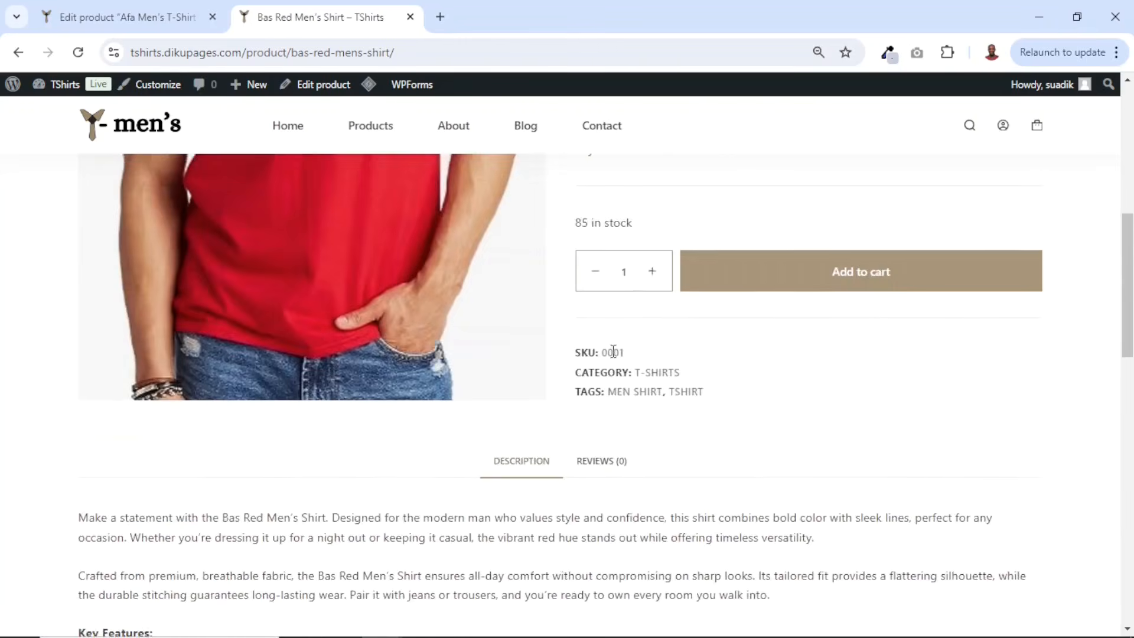
pyautogui.scroll(-9, 610, 353)
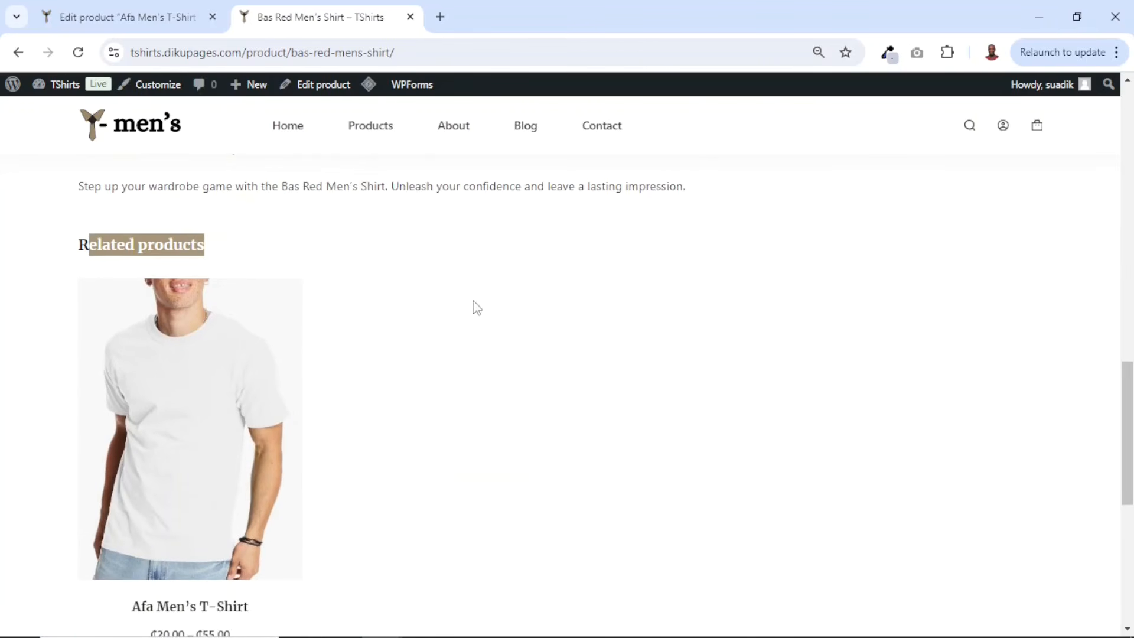
# - Open the Afa Men's T-Shirt from the related products and examine its page down to related products
pyautogui.click(203, 402)
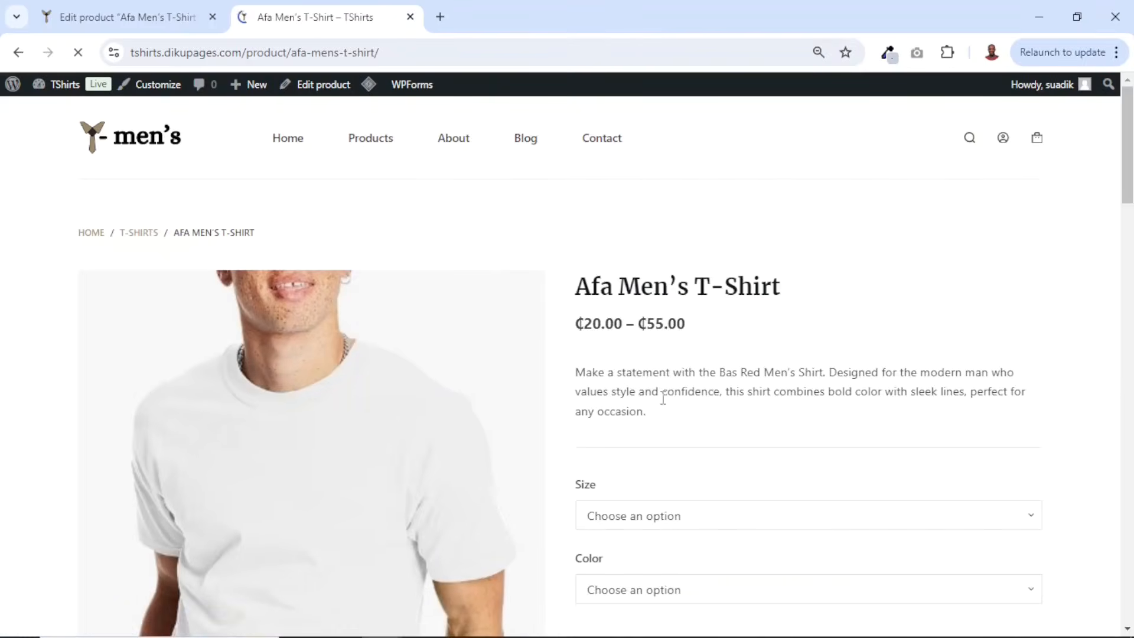
pyautogui.scroll(-15, 663, 401)
pyautogui.scroll(3, 297, 276)
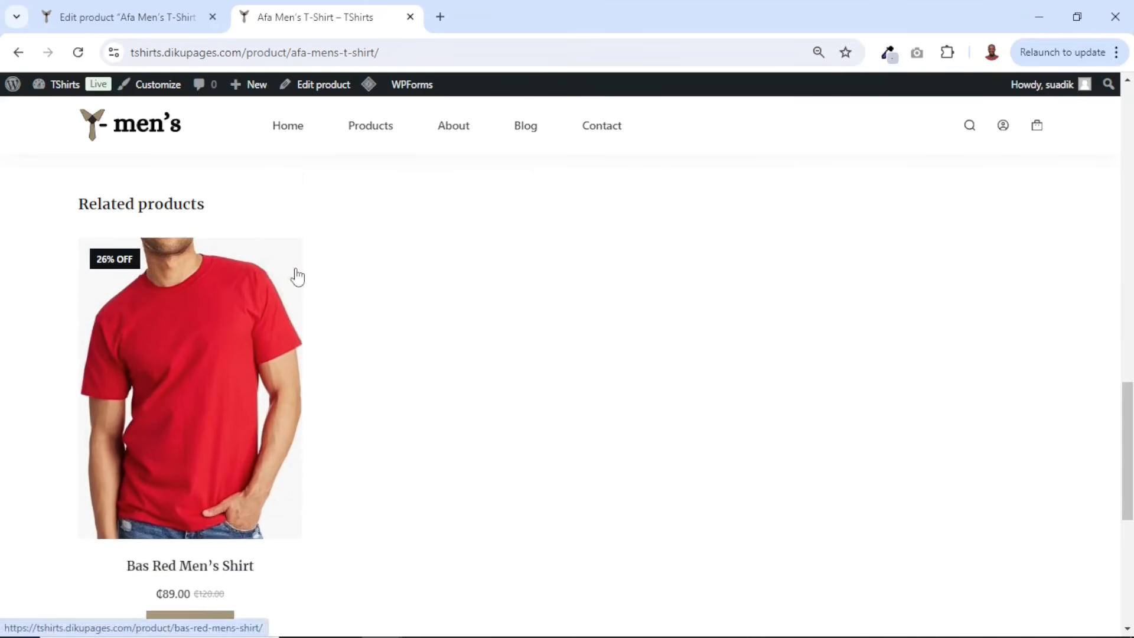
pyautogui.scroll(1, 297, 276)
pyautogui.moveTo(117, 258); pyautogui.dragTo(308, 266)
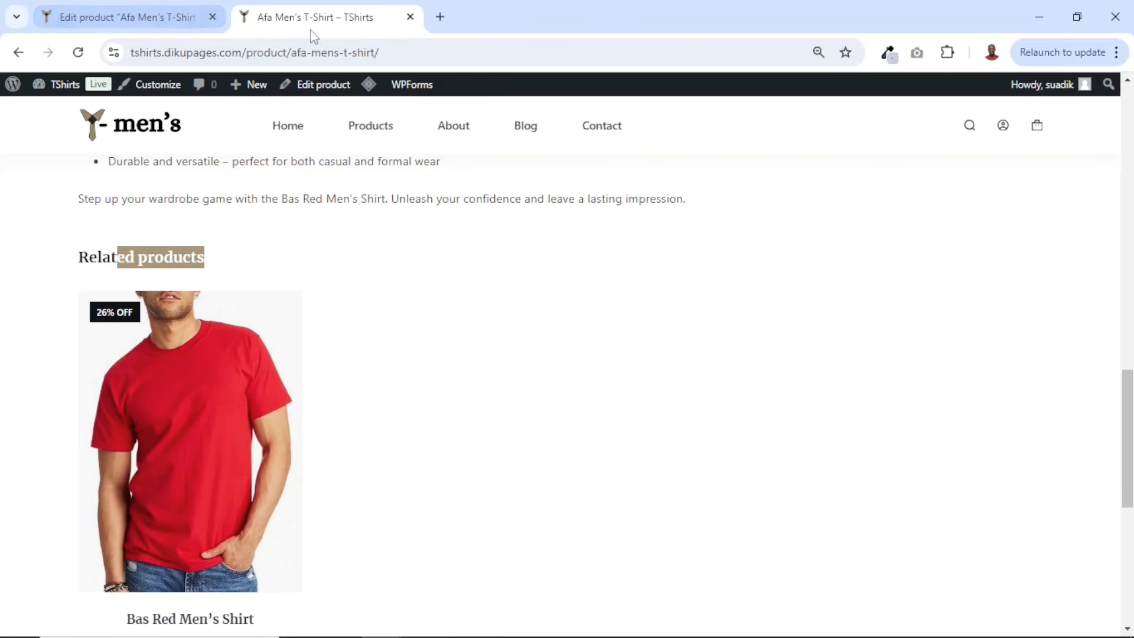
# - Return to the product editor in the admin and review the products list
pyautogui.click(155, 24)
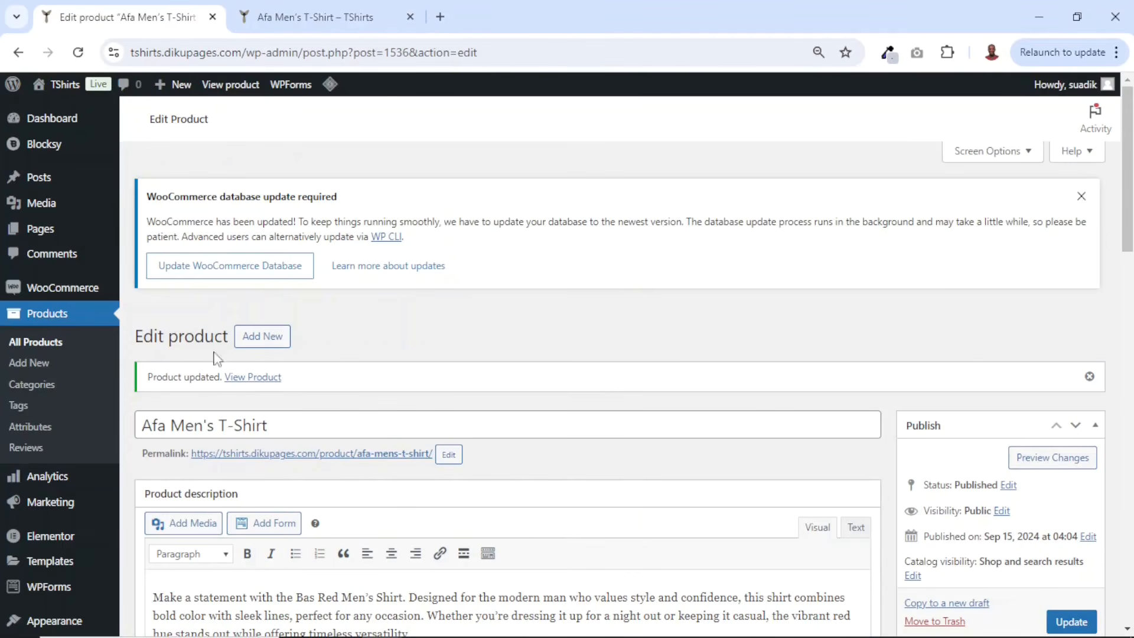
pyautogui.click(319, 23)
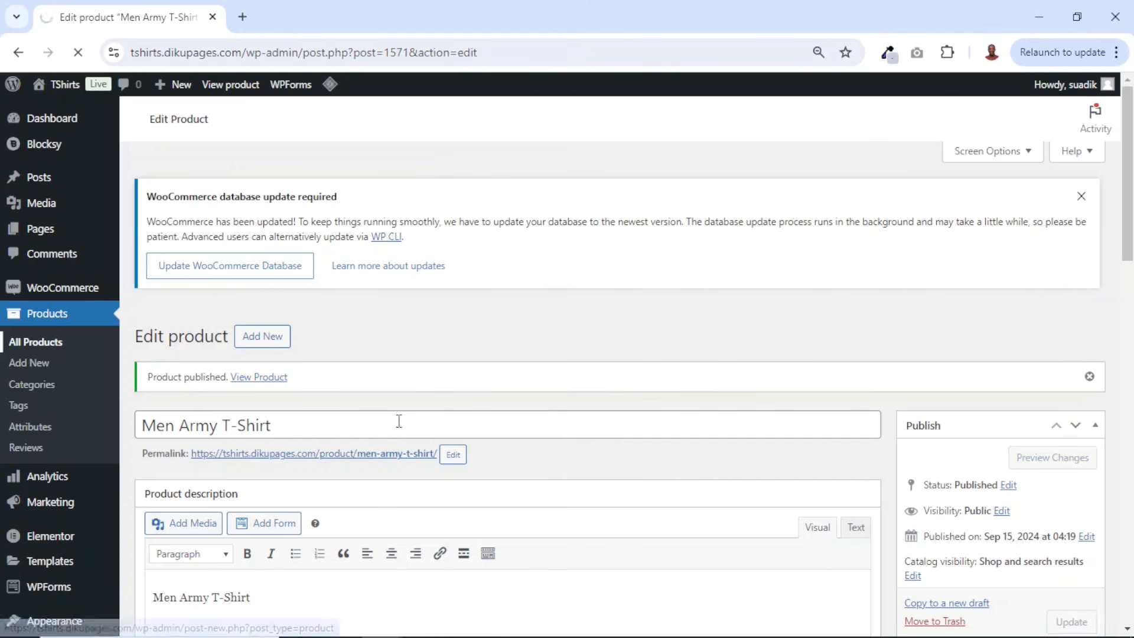
pyautogui.scroll(-8, 358, 313)
pyautogui.scroll(10, 390, 327)
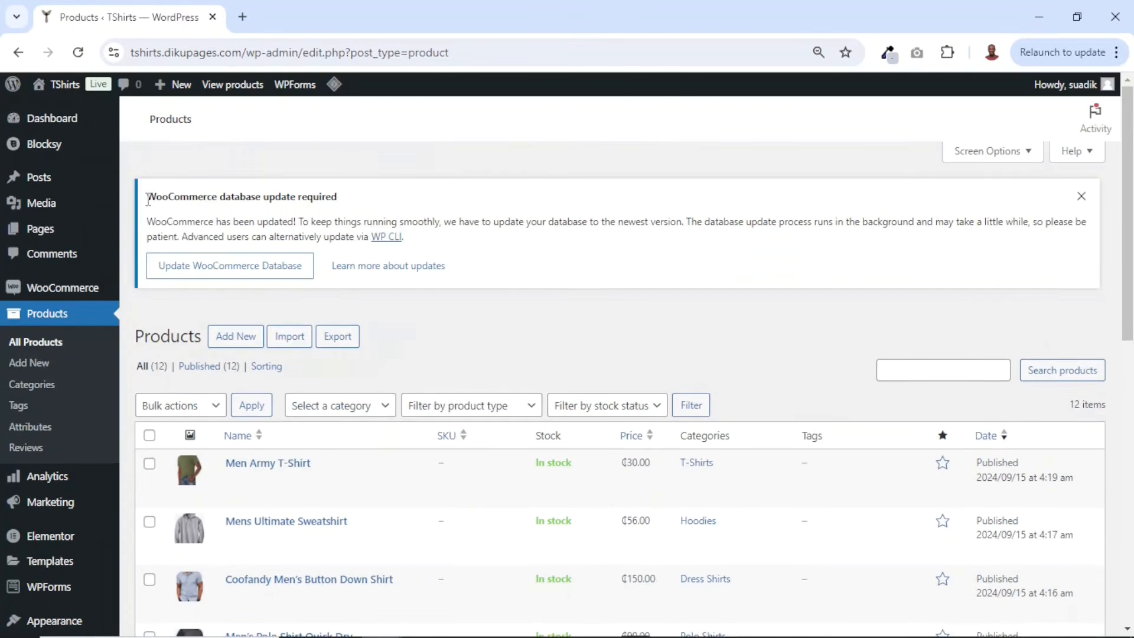
# - Visit the live site from the admin and scroll through the home page categories and trending products
pyautogui.click(66, 86)
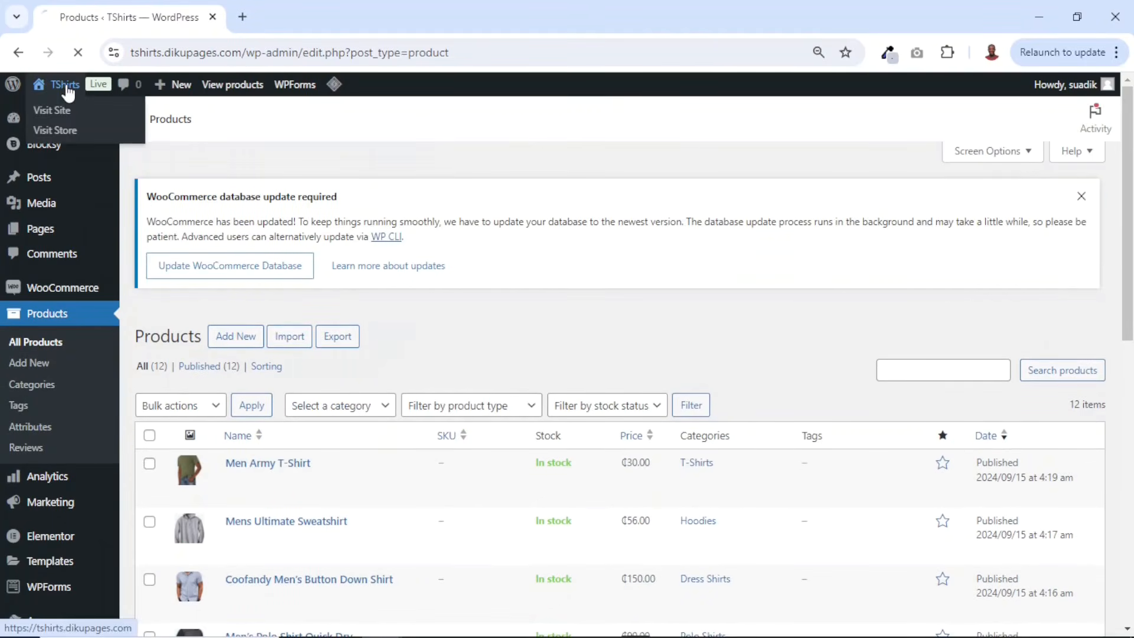
pyautogui.scroll(-15, 798, 349)
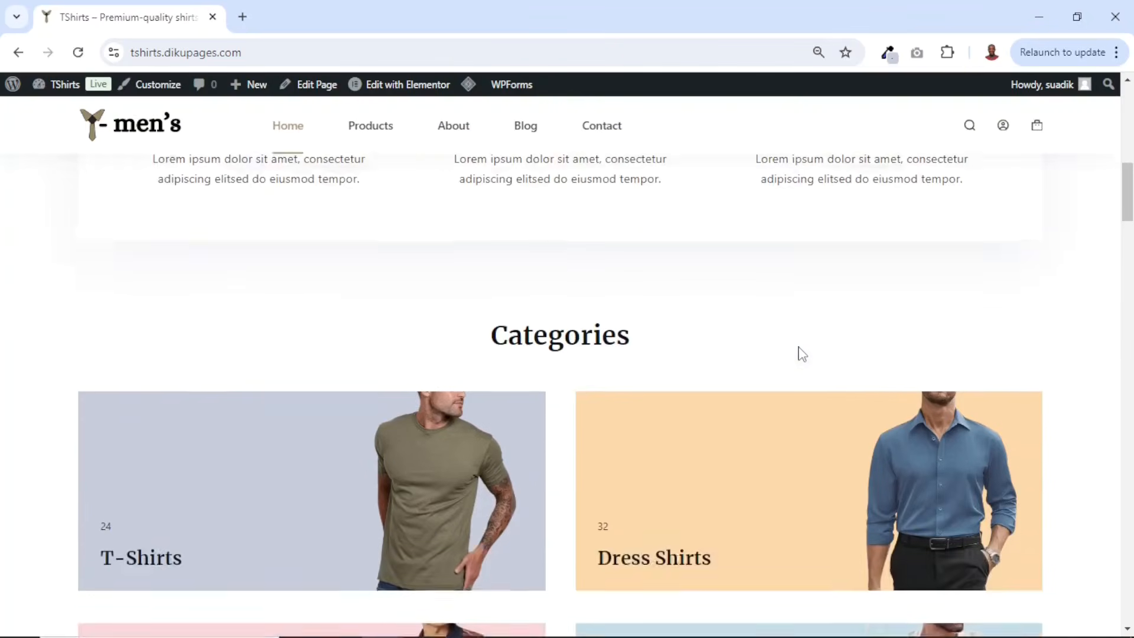
pyautogui.scroll(-18, 271, 339)
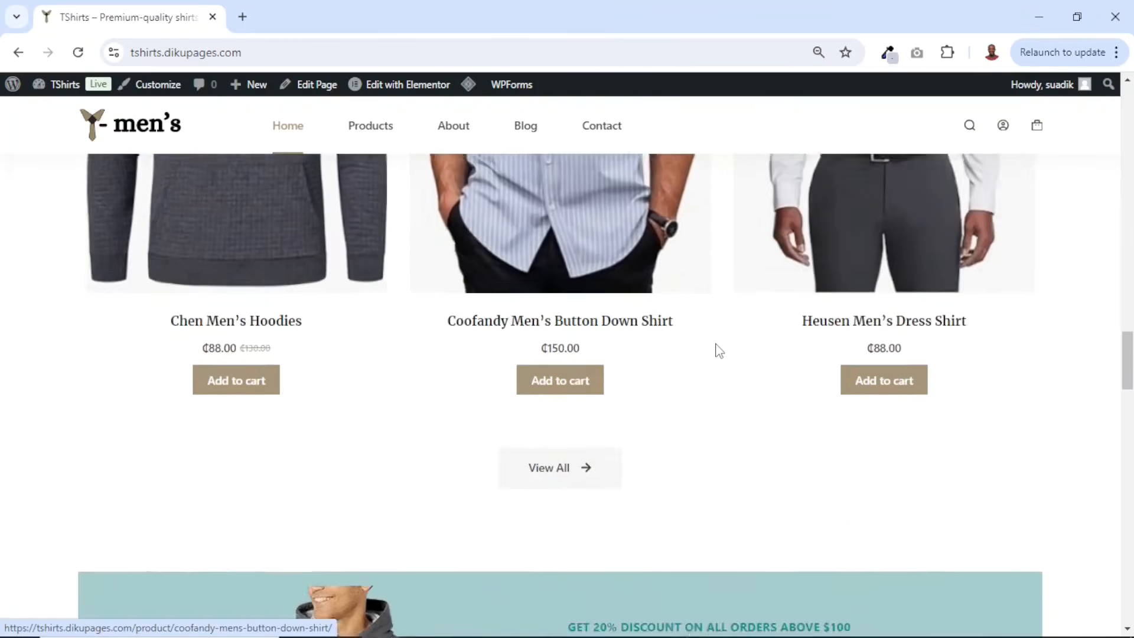
pyautogui.scroll(-20, 718, 350)
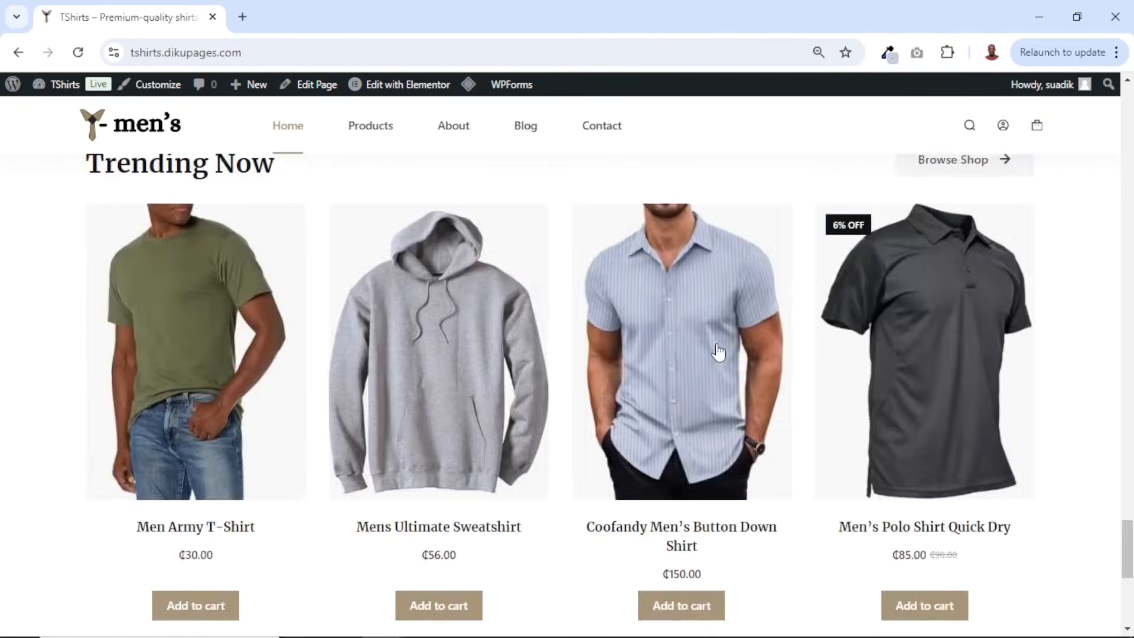
pyautogui.scroll(12, 874, 309)
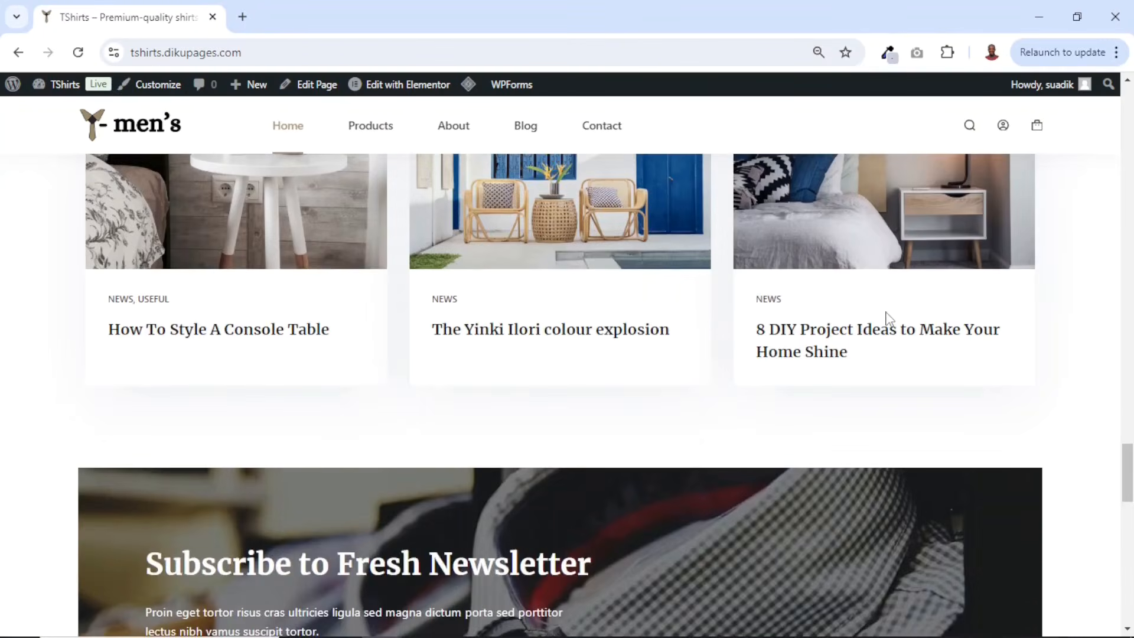
pyautogui.scroll(10, 885, 311)
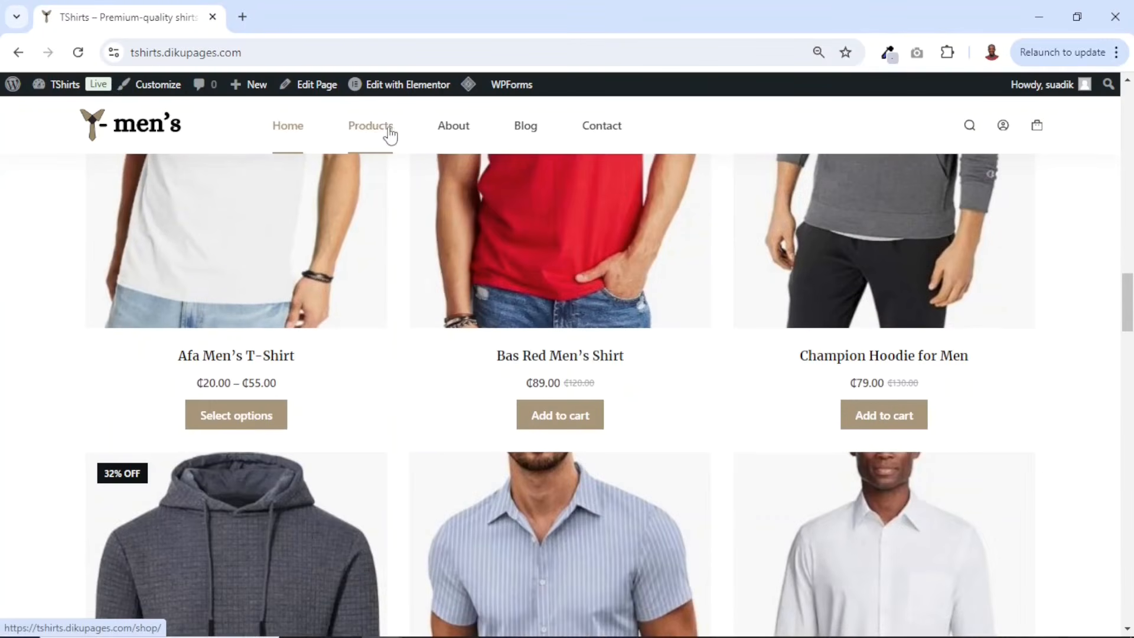
# - Browse the full shop page grid of all products
pyautogui.scroll(-12, 836, 293)
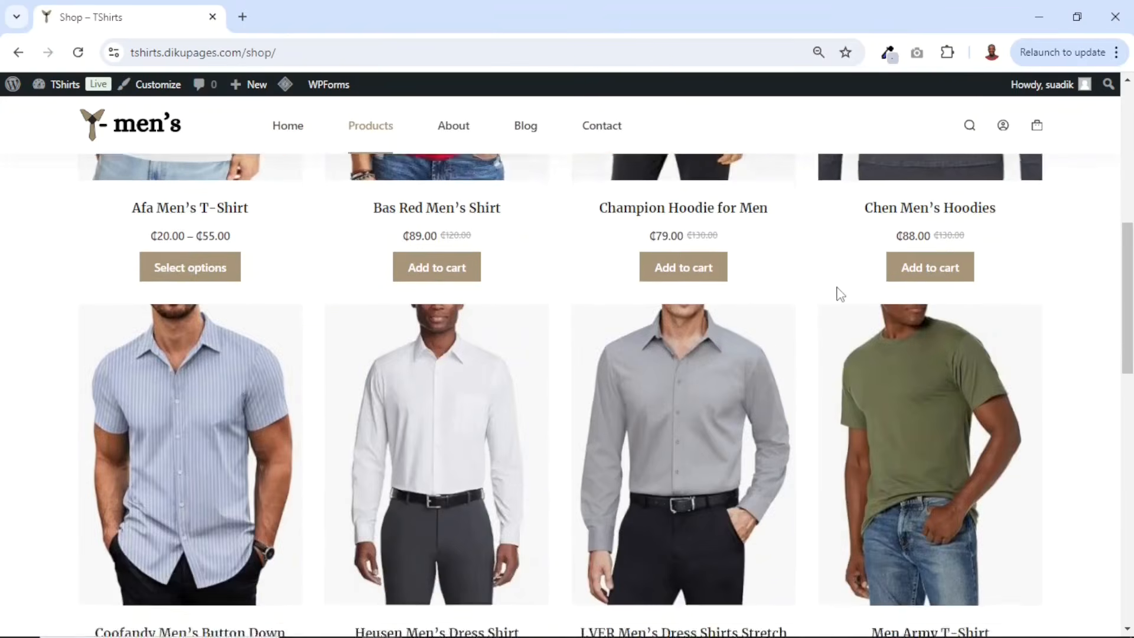
pyautogui.scroll(-5, 839, 295)
pyautogui.scroll(15, 841, 295)
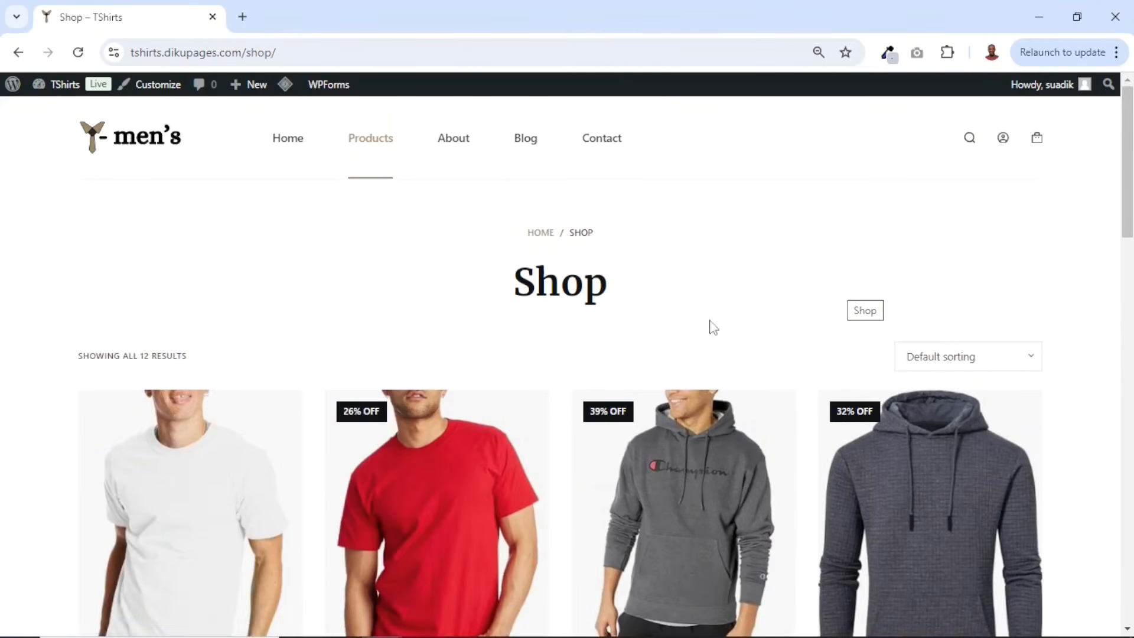
pyautogui.scroll(-7, 747, 463)
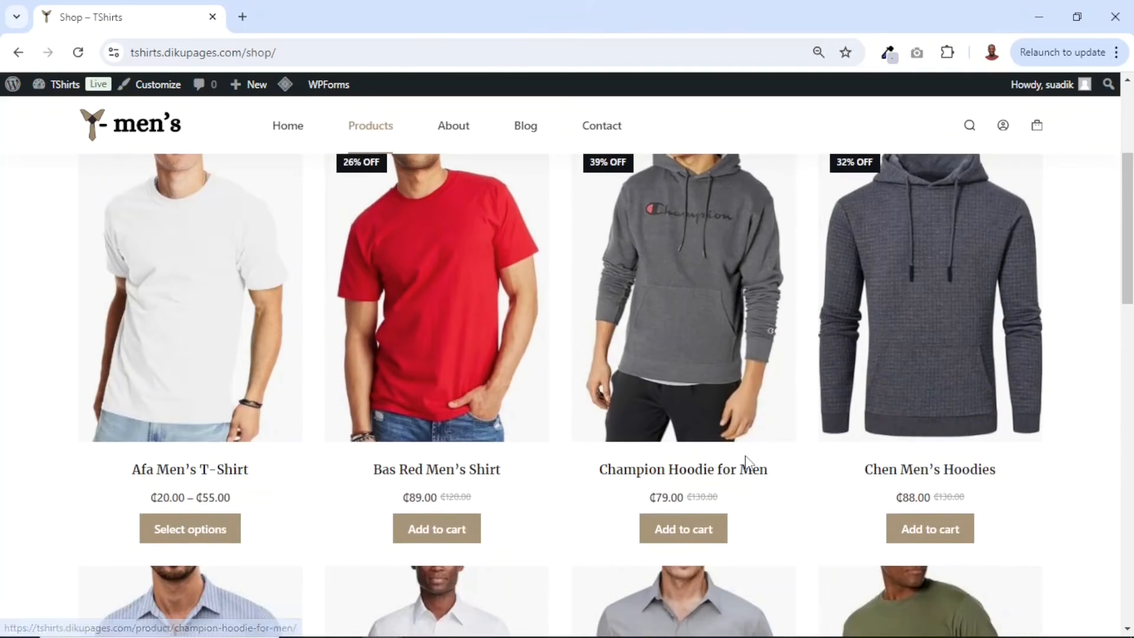
pyautogui.scroll(-5, 747, 464)
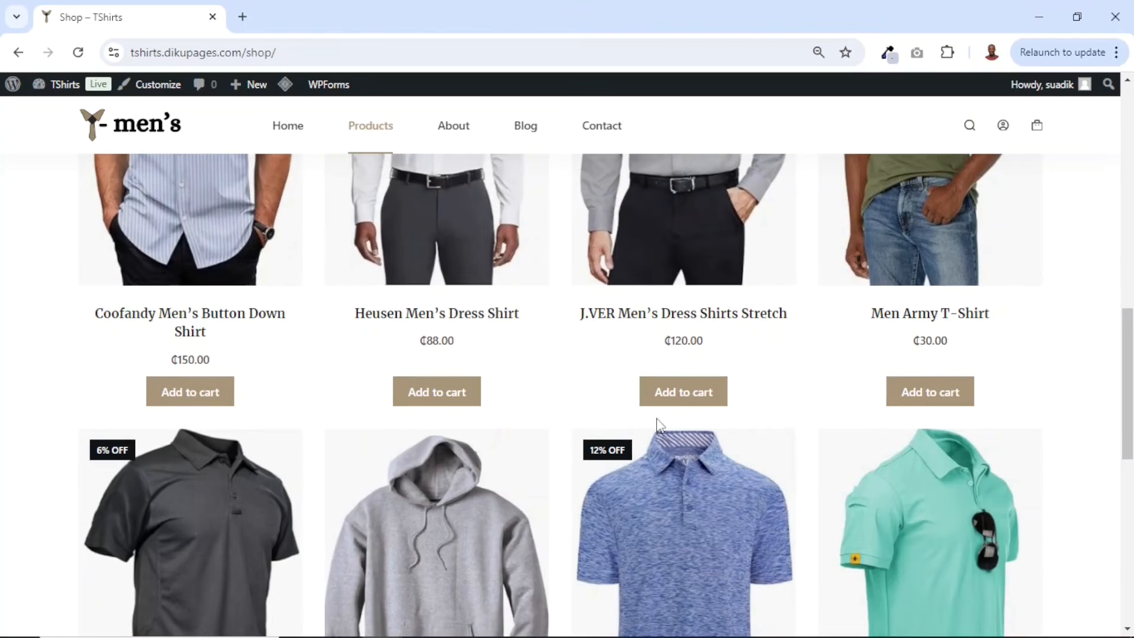
pyautogui.scroll(10, 654, 426)
# - Add two Afa Men's T-Shirts in size Medium and color Blue to the cart
pyautogui.scroll(-3, 177, 357)
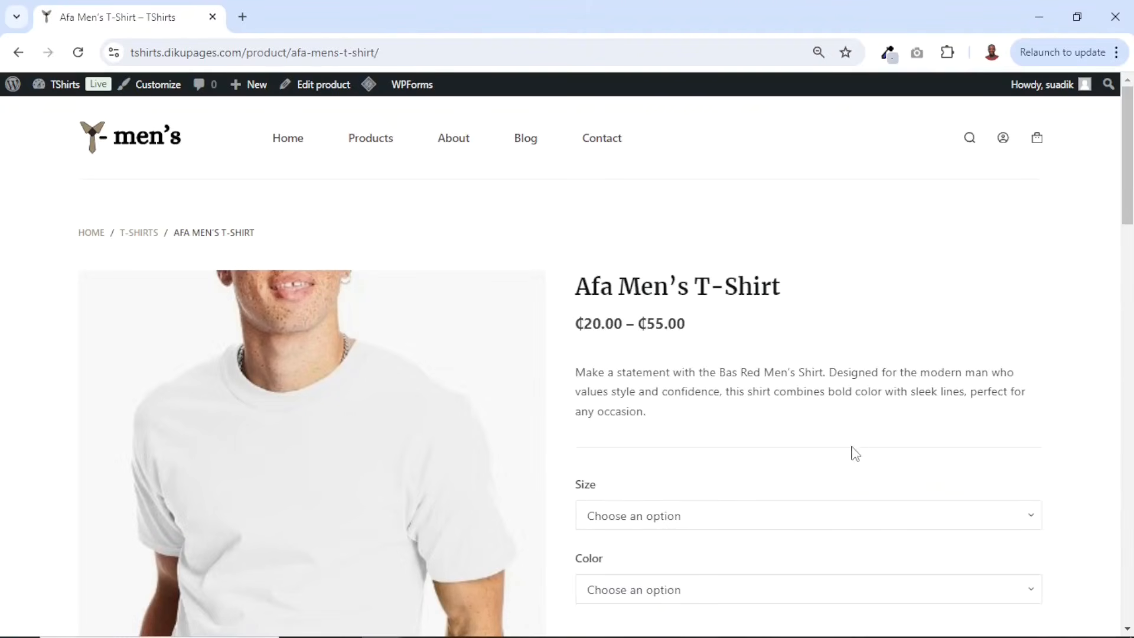
pyautogui.scroll(-1, 623, 406)
pyautogui.click(641, 440)
pyautogui.click(641, 492)
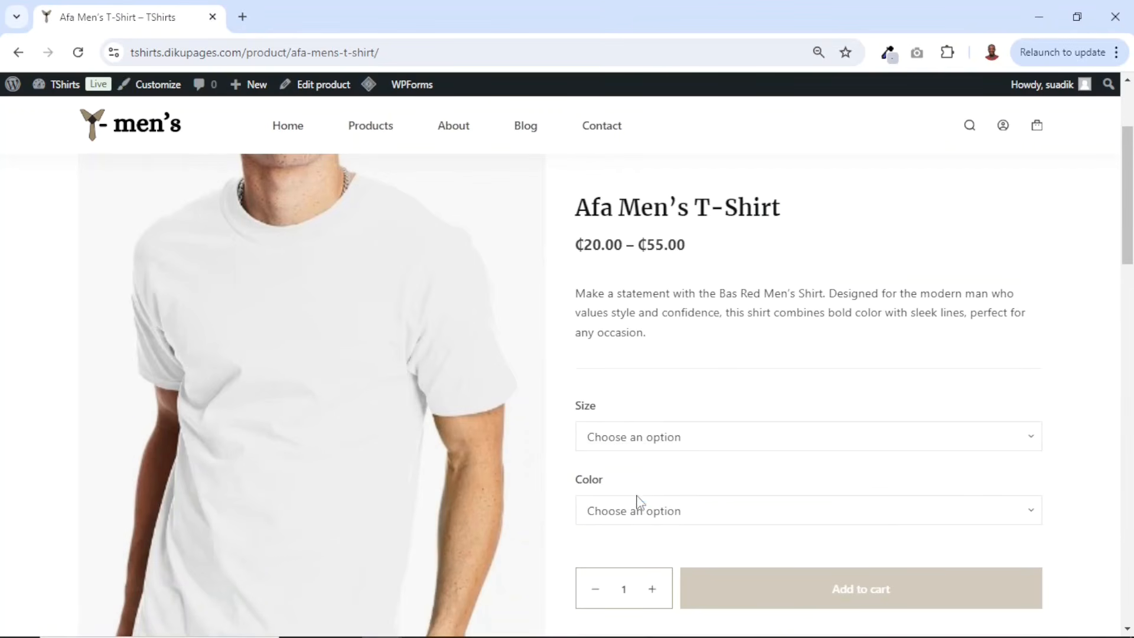
pyautogui.scroll(-1, 724, 475)
pyautogui.click(641, 459)
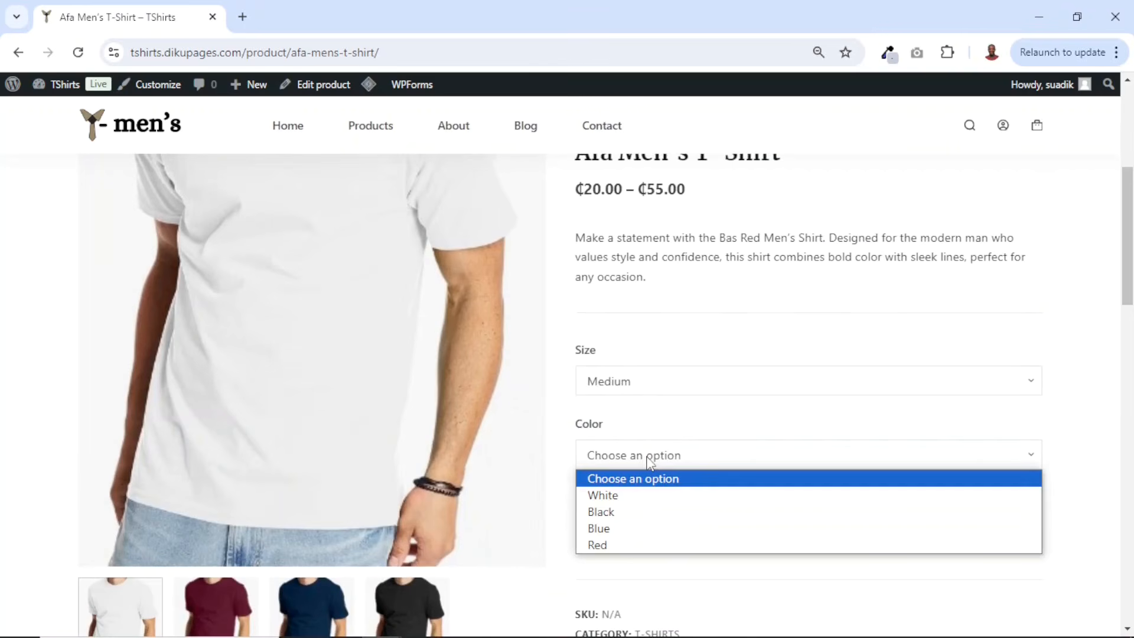
pyautogui.click(623, 528)
pyautogui.scroll(-1, 687, 520)
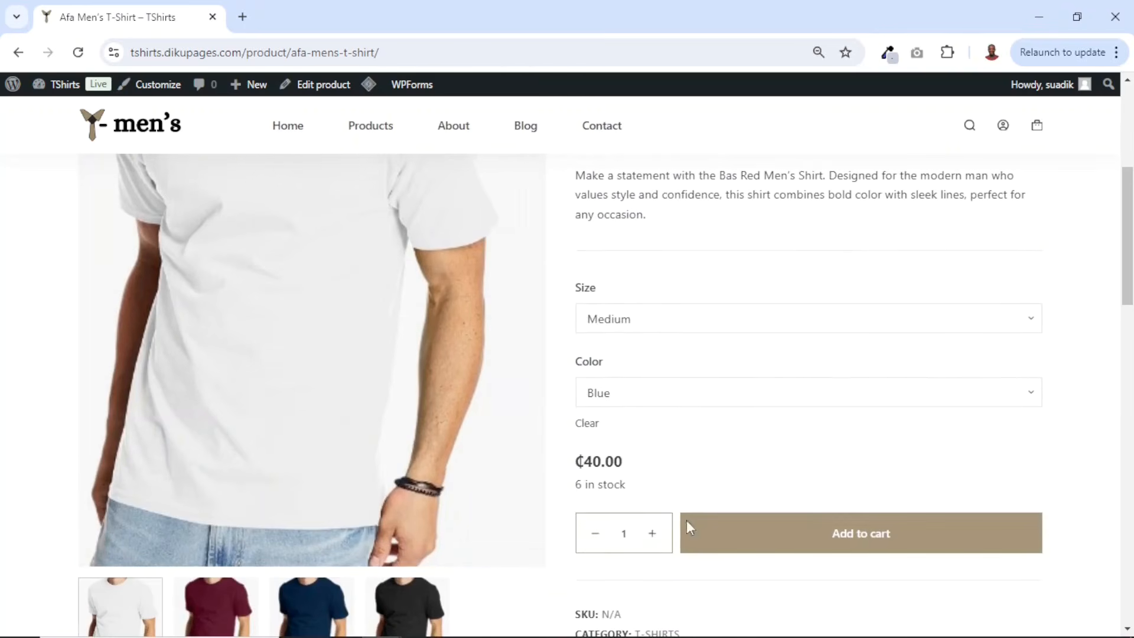
pyautogui.click(652, 534)
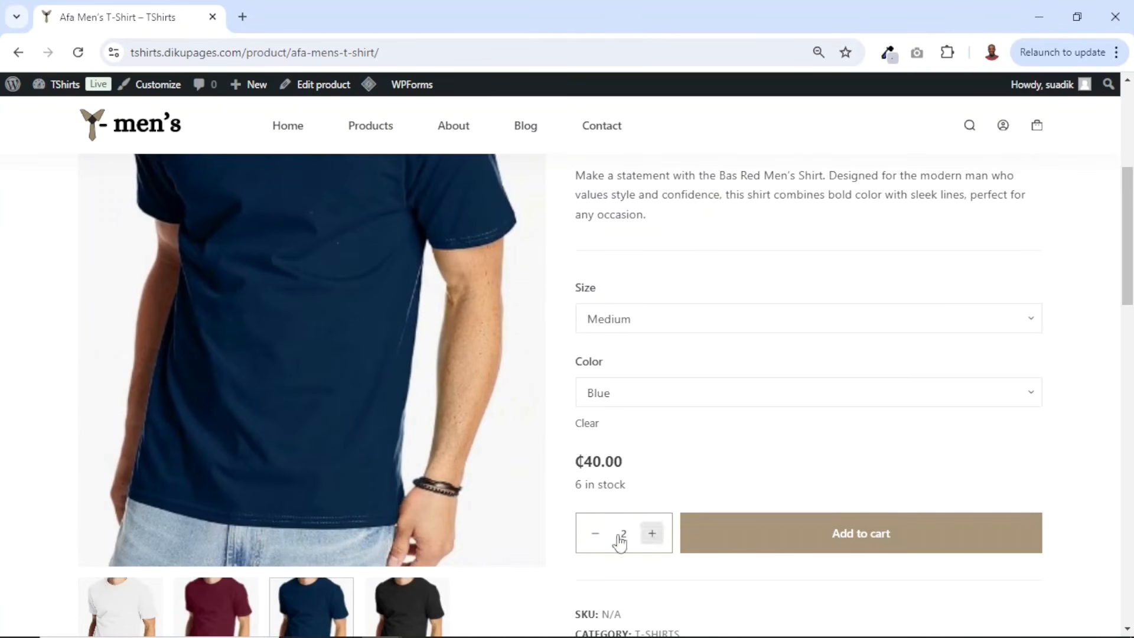
pyautogui.click(854, 539)
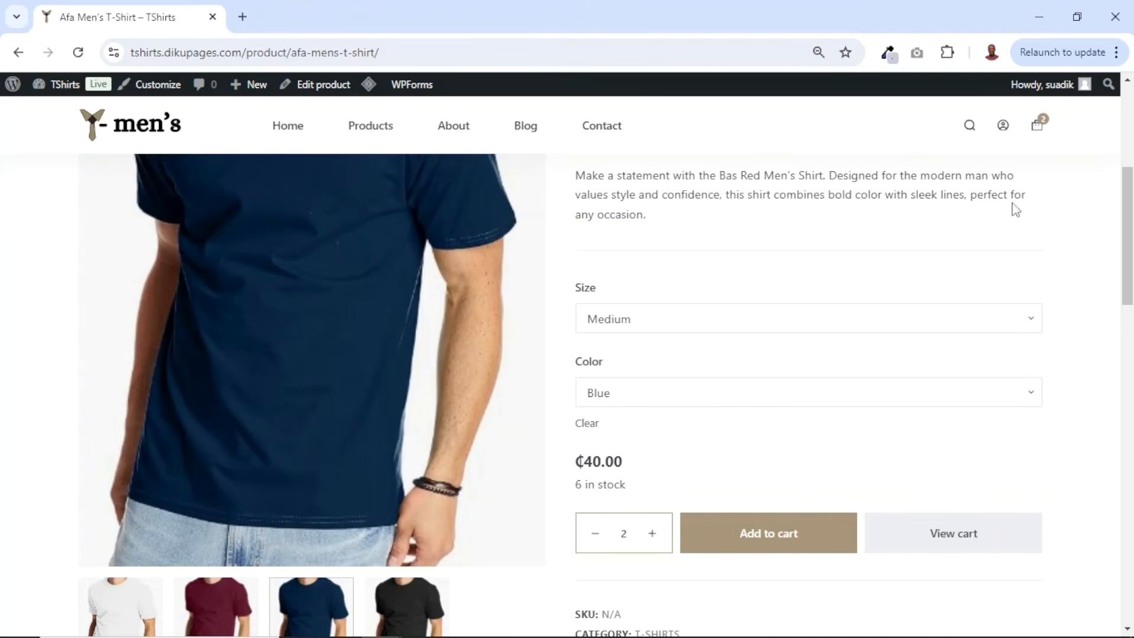
pyautogui.moveTo(1038, 126)
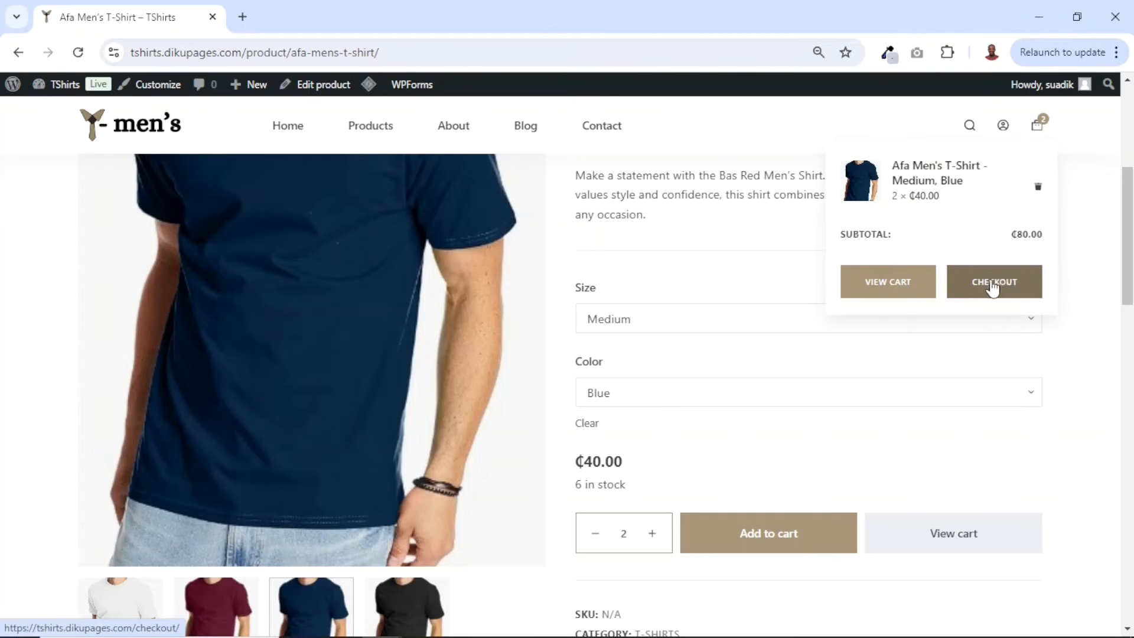
# - Open the cart and change the shipping address region to Greater Accra, then update the shipping
pyautogui.click(863, 290)
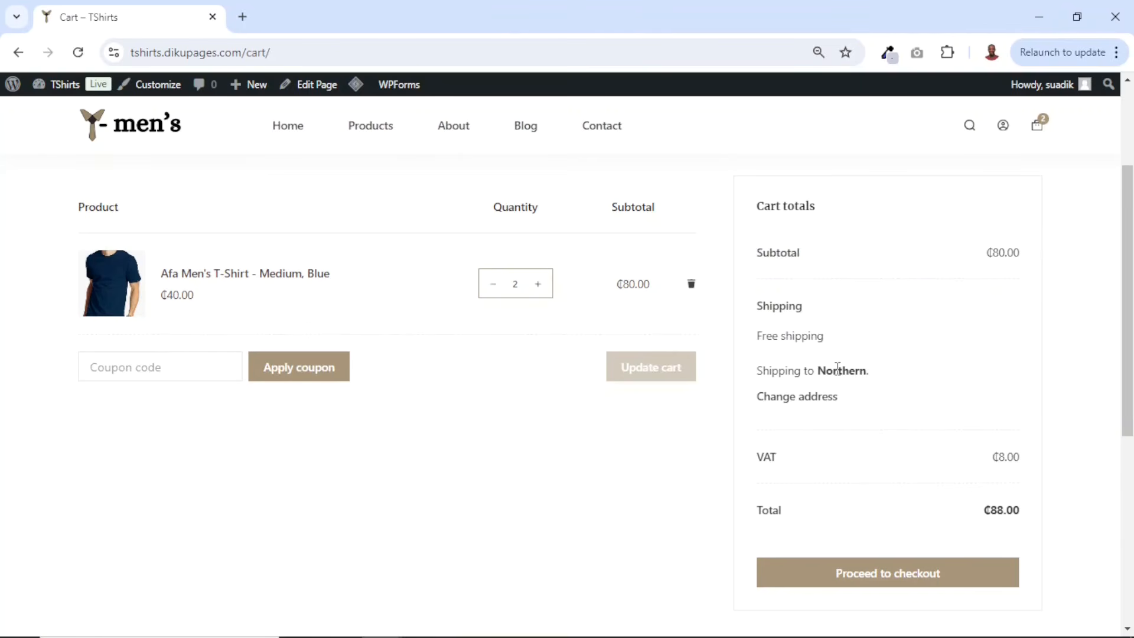
pyautogui.click(782, 404)
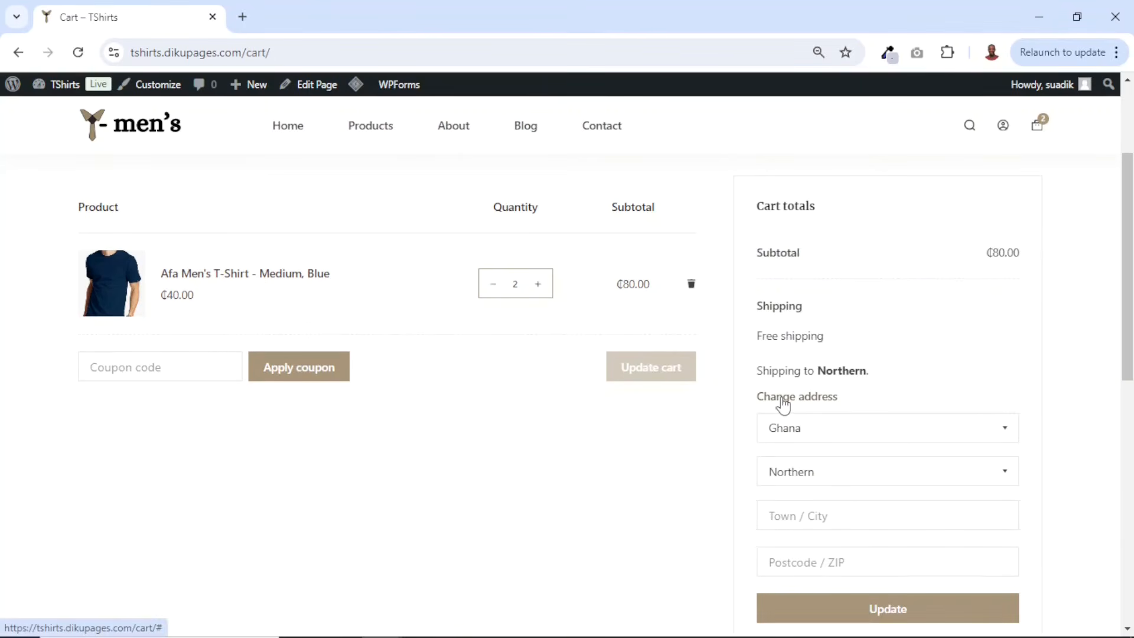
pyautogui.scroll(-1, 913, 427)
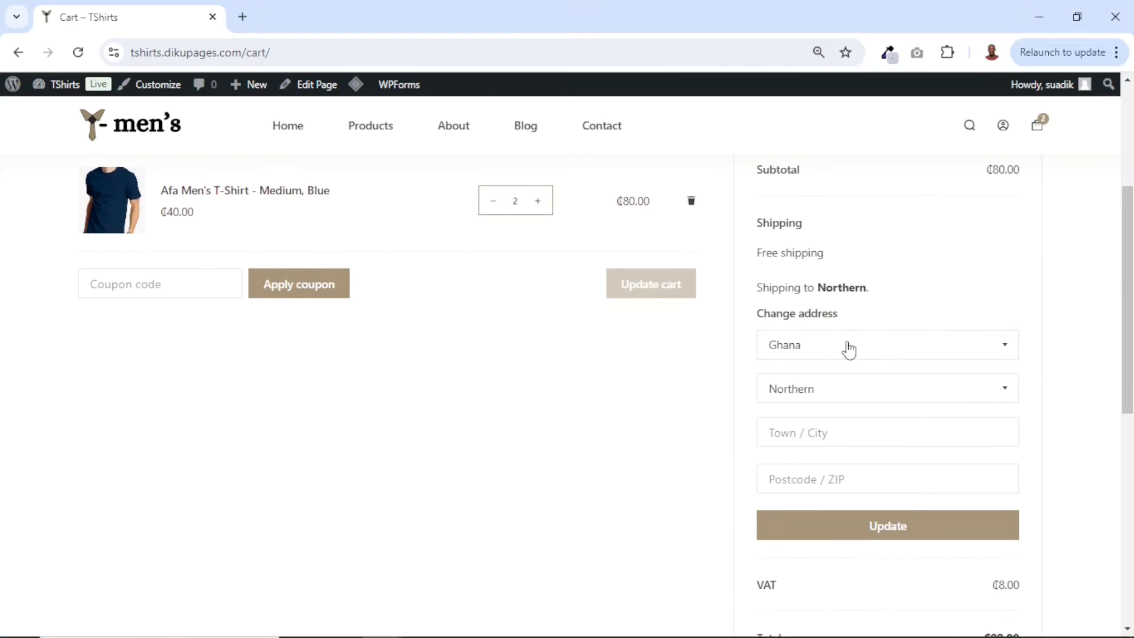
pyautogui.click(825, 395)
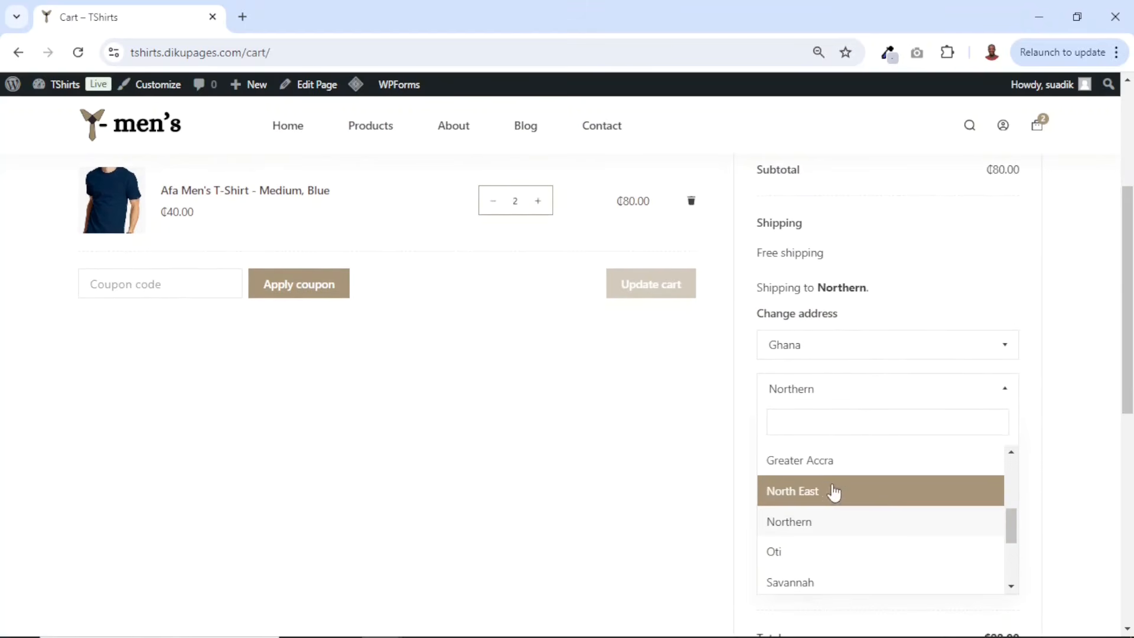
pyautogui.click(822, 467)
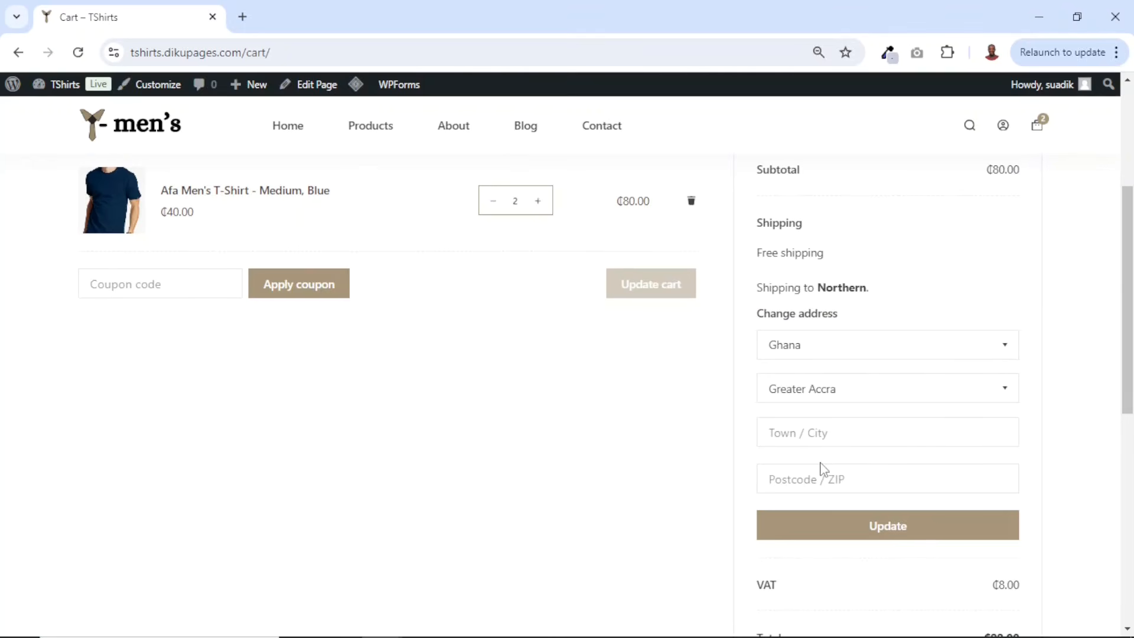
pyautogui.click(888, 533)
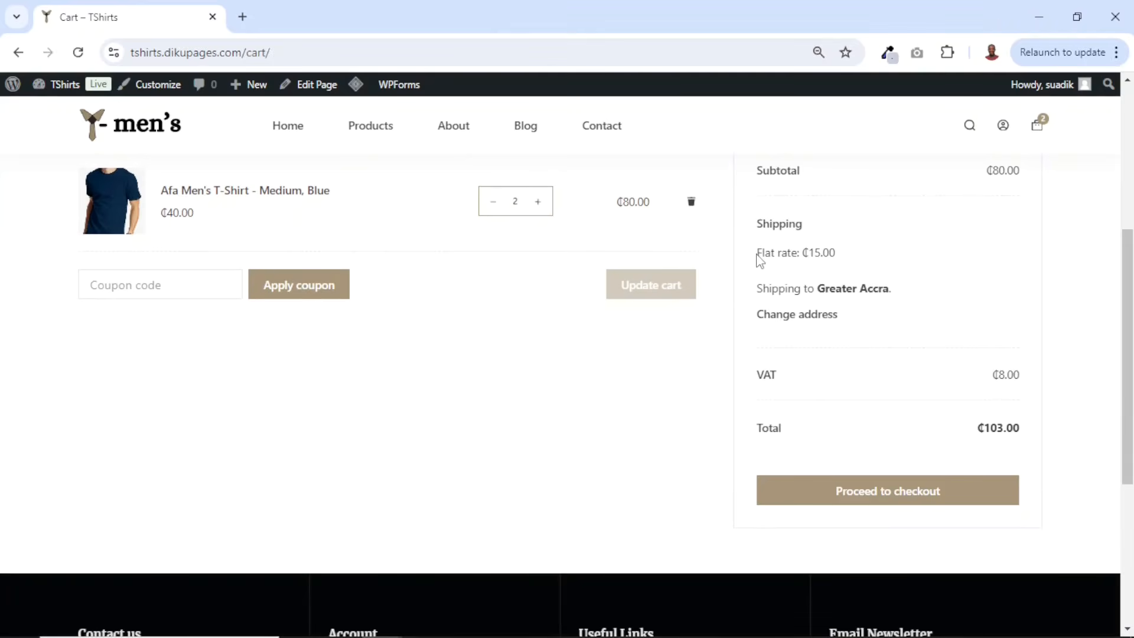
# - Proceed to checkout and review the order summary's product, shipping rate, VAT and total
pyautogui.moveTo(757, 254); pyautogui.dragTo(866, 258)
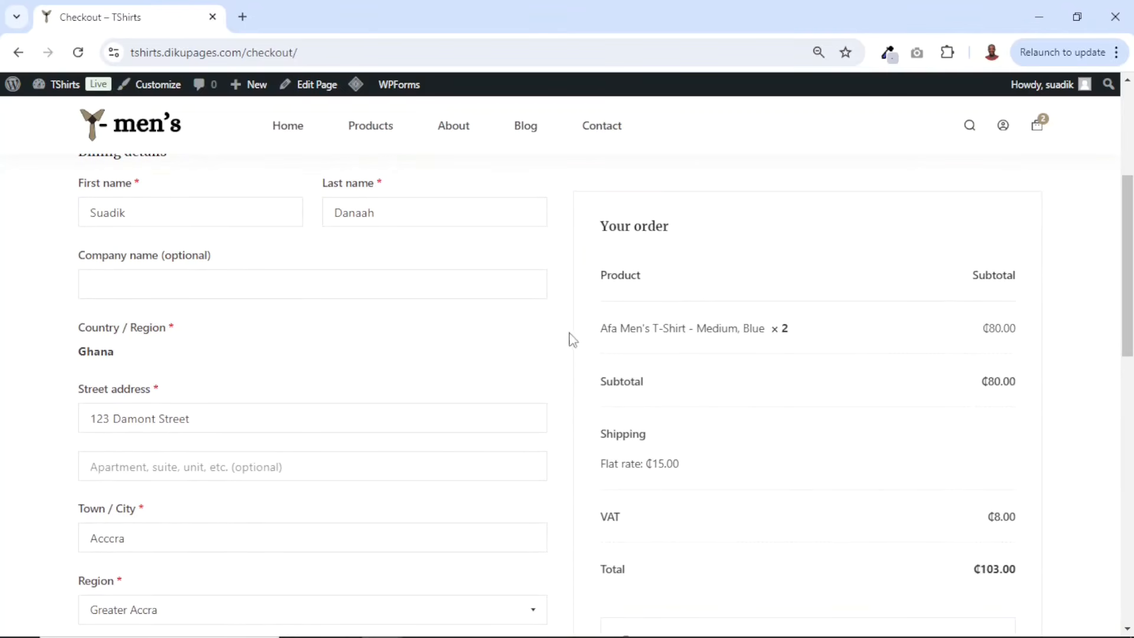
pyautogui.moveTo(607, 329); pyautogui.dragTo(789, 328)
pyautogui.scroll(-2, 874, 359)
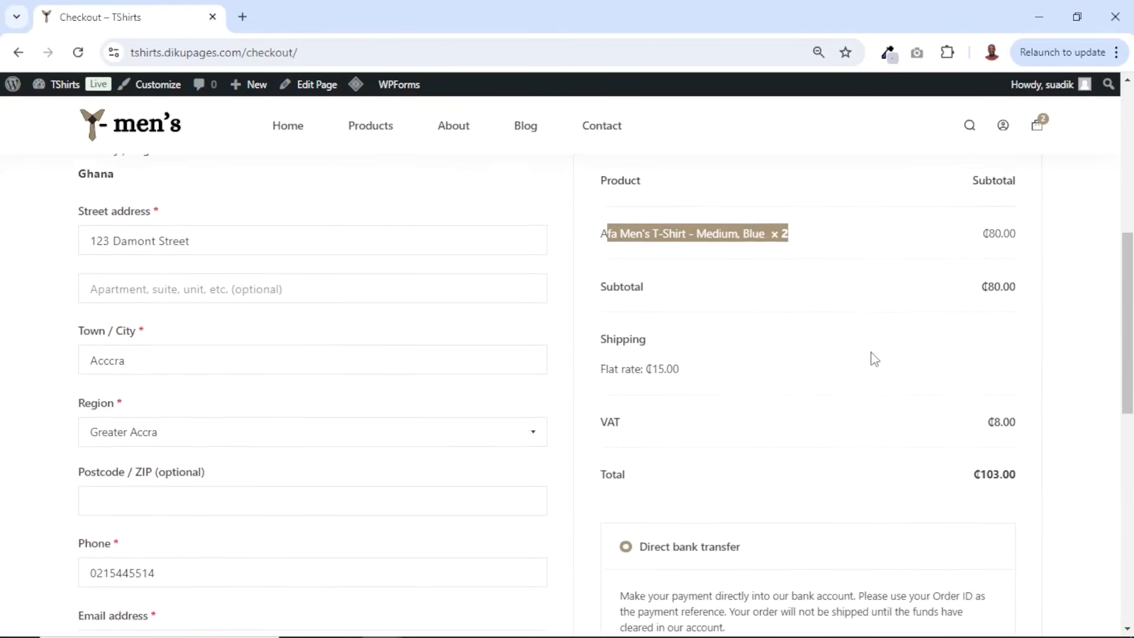
pyautogui.scroll(-1, 874, 360)
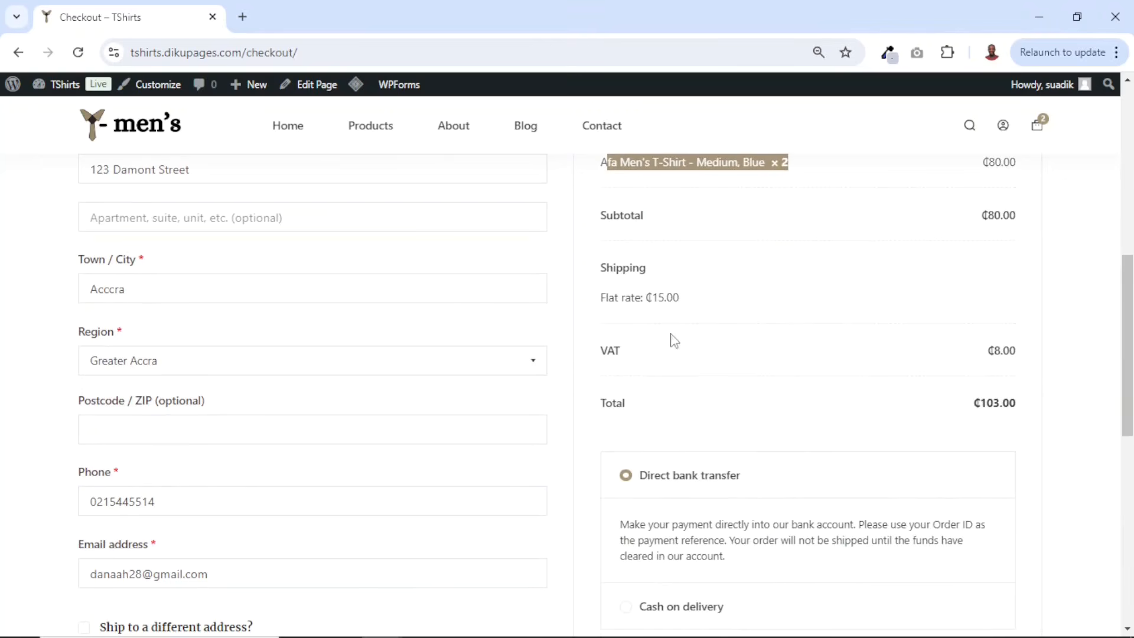
pyautogui.moveTo(986, 351); pyautogui.dragTo(1019, 352)
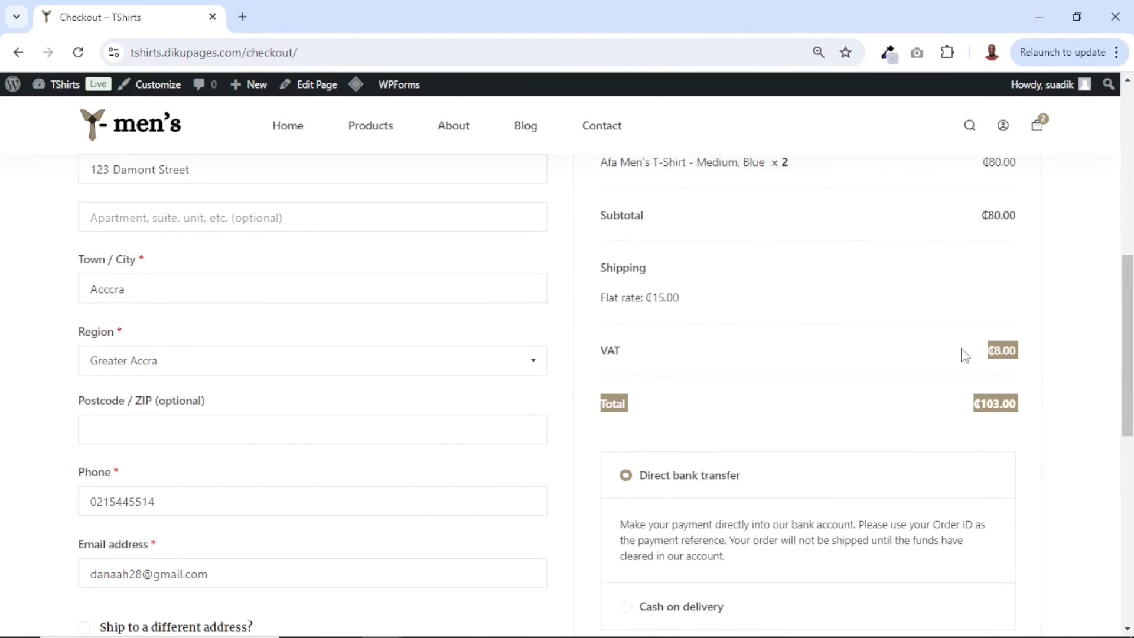
pyautogui.scroll(3, 999, 307)
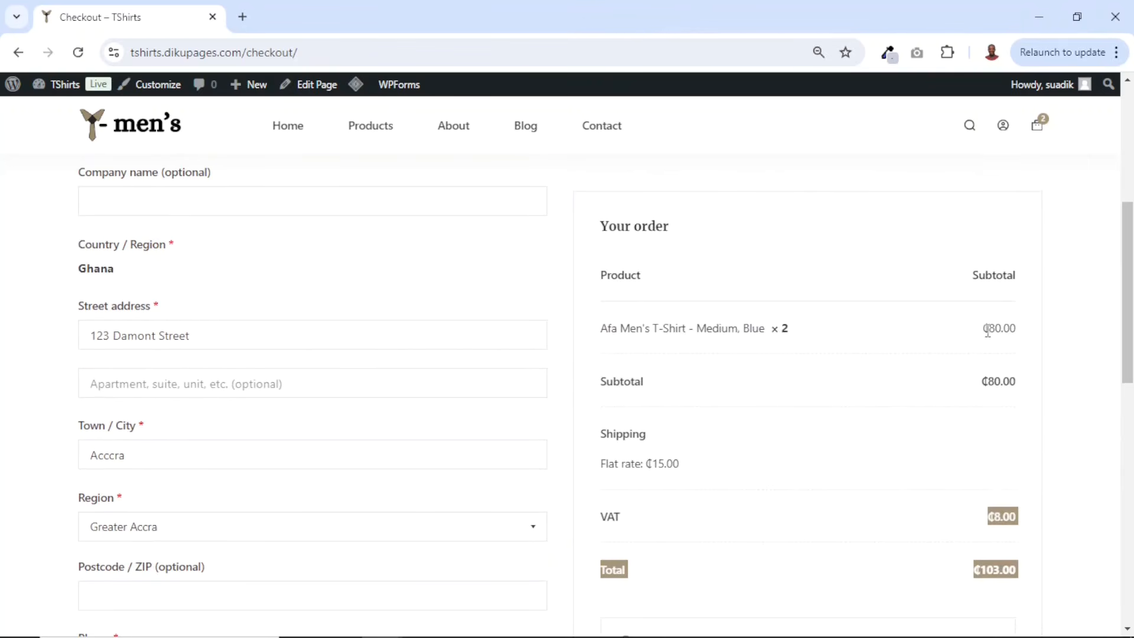
pyautogui.moveTo(989, 331); pyautogui.dragTo(1050, 337)
pyautogui.click(1053, 337)
pyautogui.scroll(-5, 1049, 346)
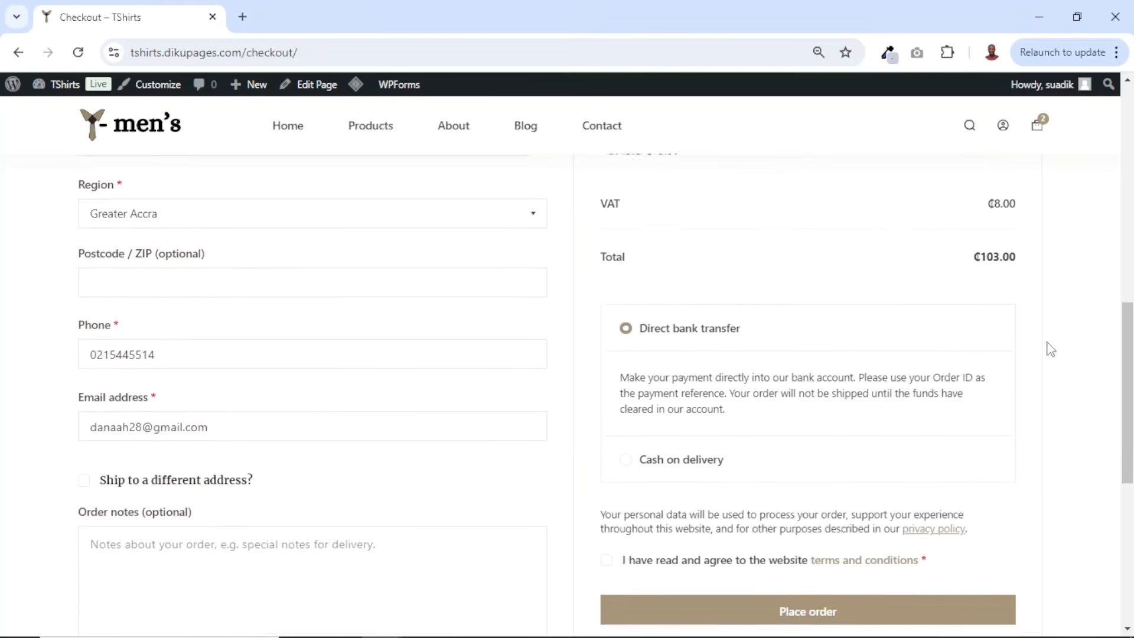
# - Choose Cash on delivery, place the order, and review the order received details
pyautogui.click(632, 443)
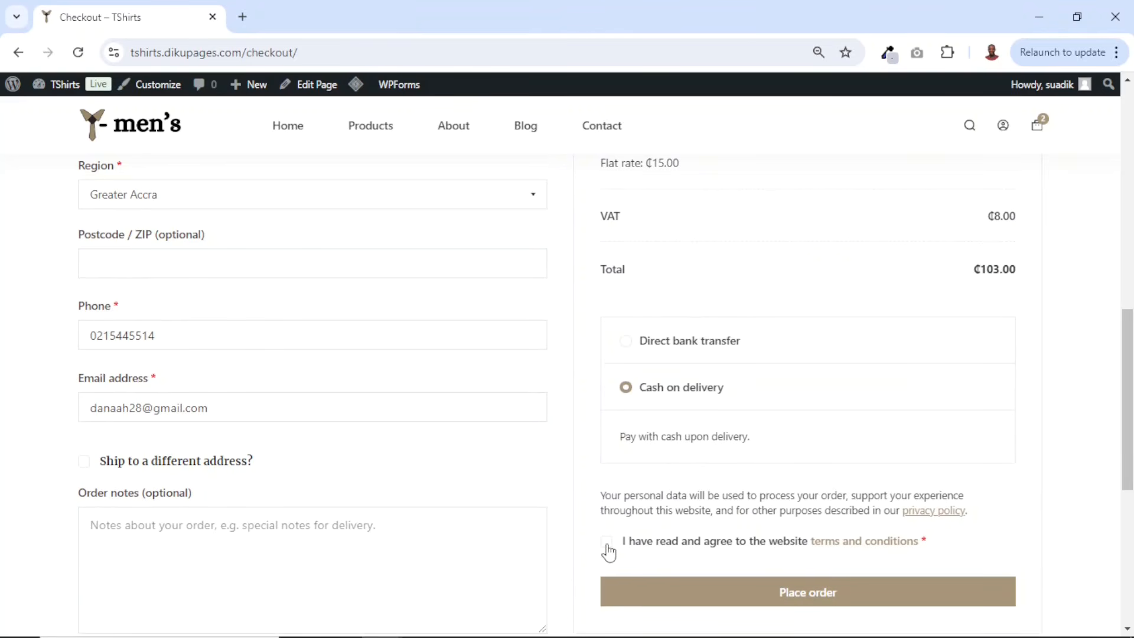
pyautogui.click(804, 596)
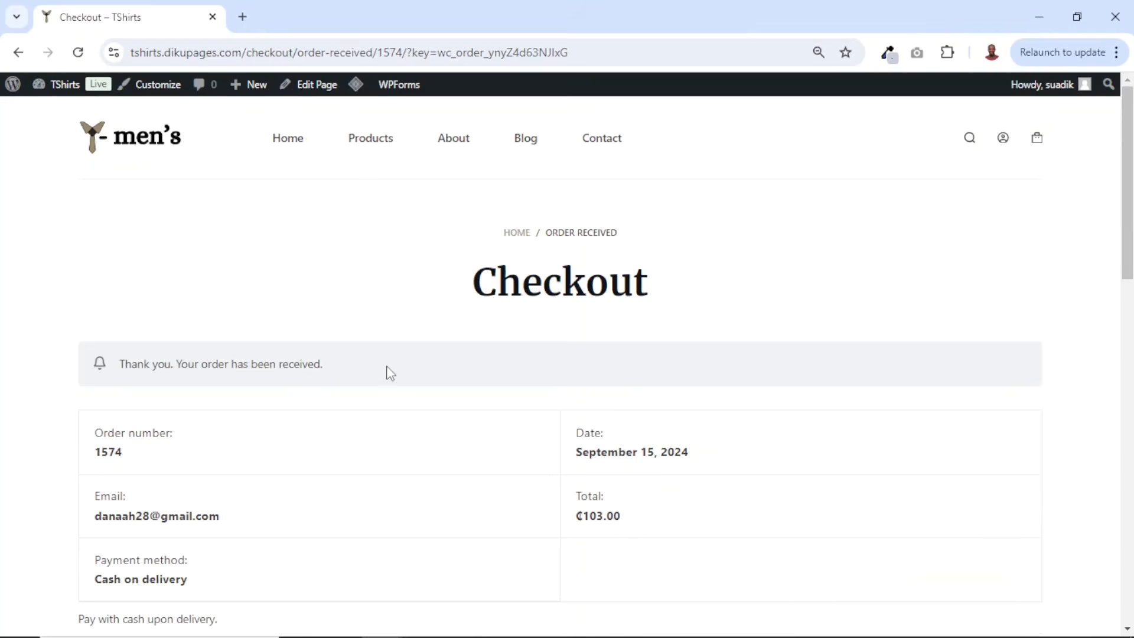
pyautogui.scroll(-8, 390, 372)
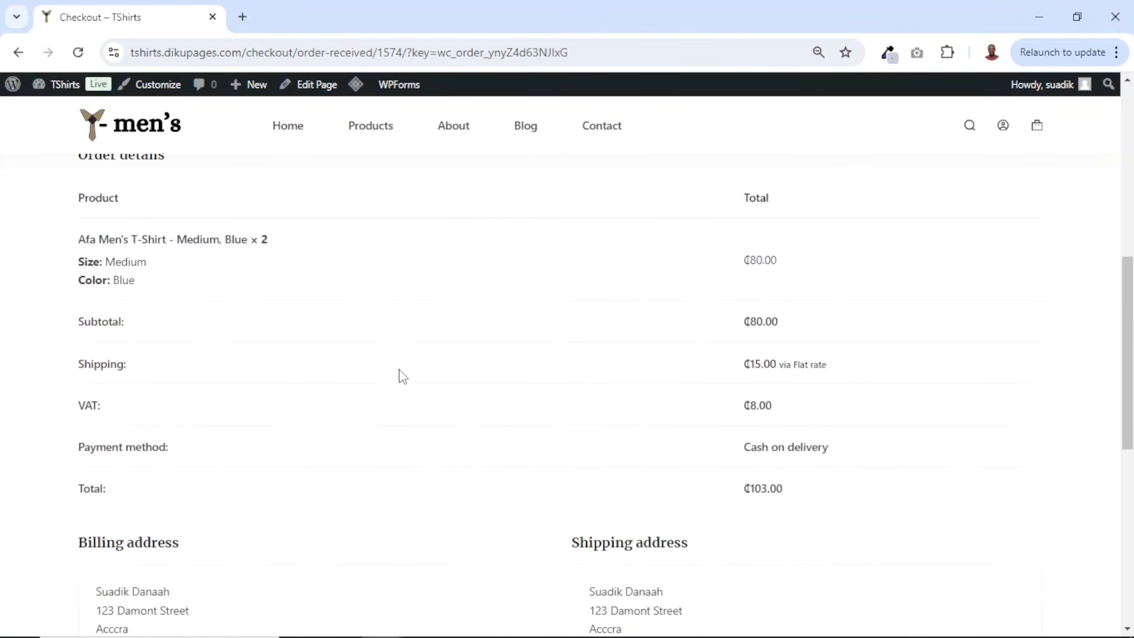
pyautogui.scroll(-3, 402, 375)
pyautogui.scroll(4, 402, 375)
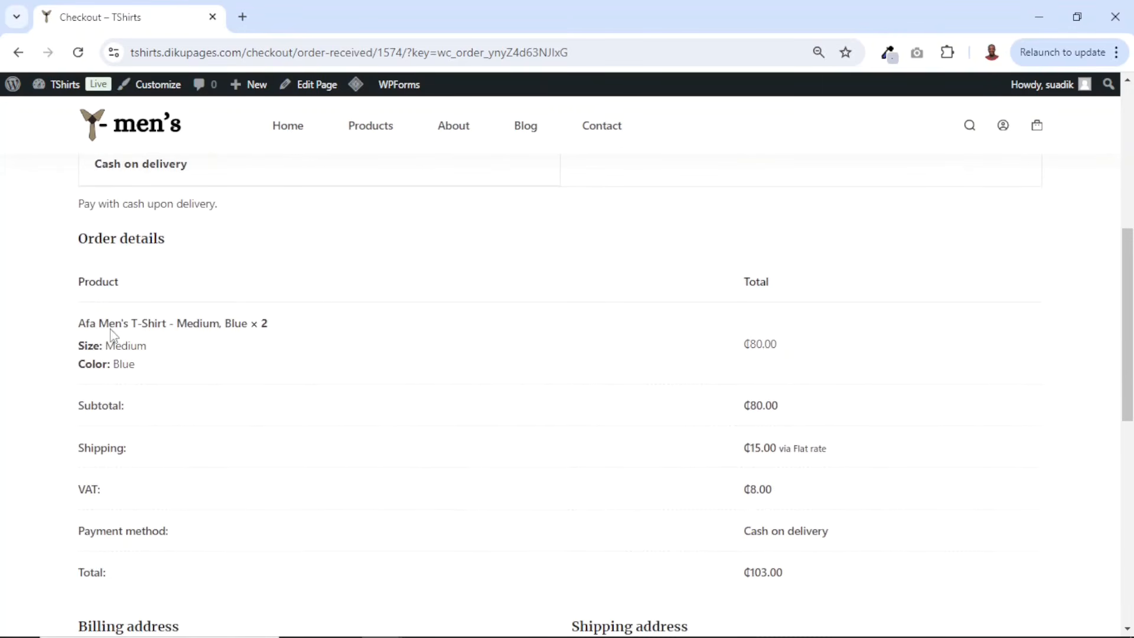
pyautogui.moveTo(75, 347)
pyautogui.mouseDown()
pyautogui.moveTo(93, 346)
pyautogui.moveTo(61, 352)
pyautogui.mouseUp()
# - Open Gmail in a new tab and read the customer's order received confirmation email
pyautogui.click(242, 16)
pyautogui.write('g')
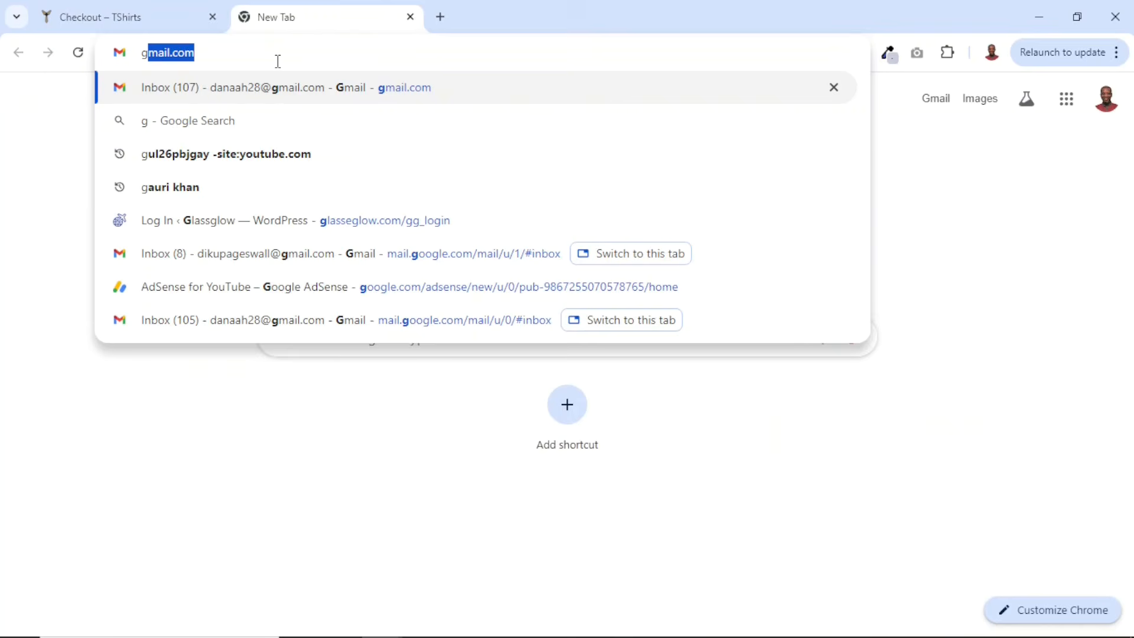
pyautogui.press('Return')
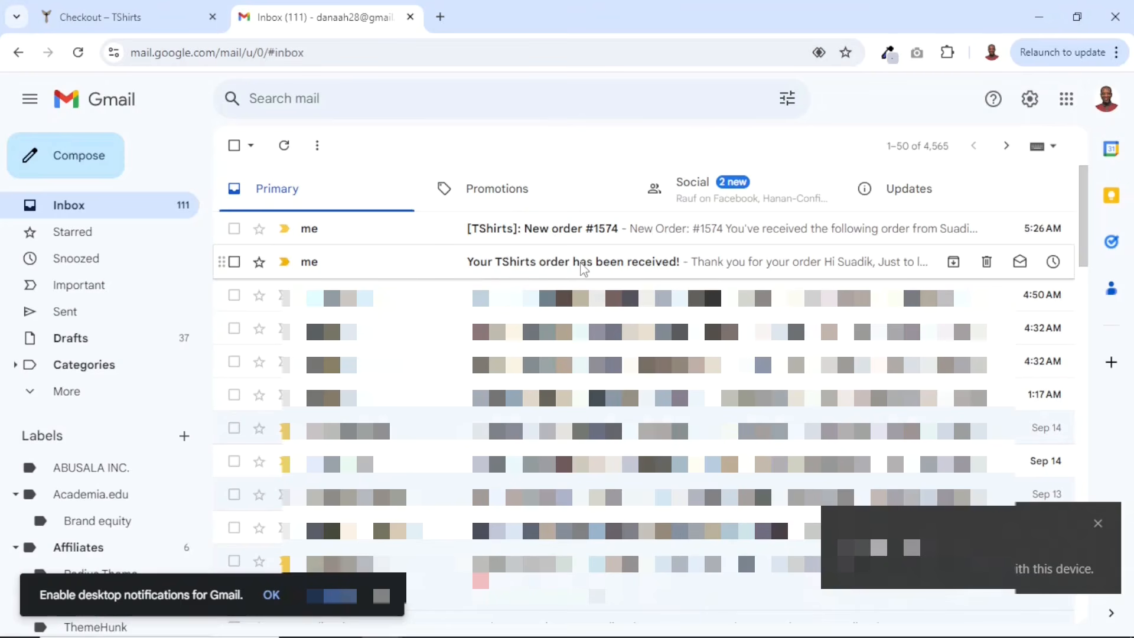
pyautogui.click(580, 264)
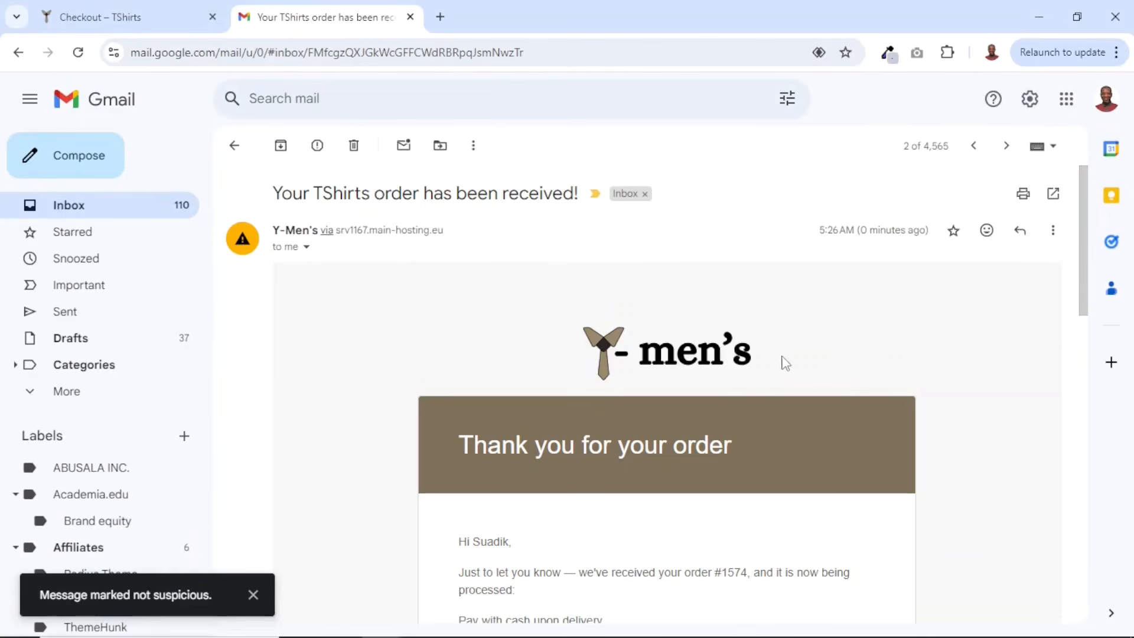
pyautogui.moveTo(831, 350); pyautogui.dragTo(495, 349)
pyautogui.click(495, 349)
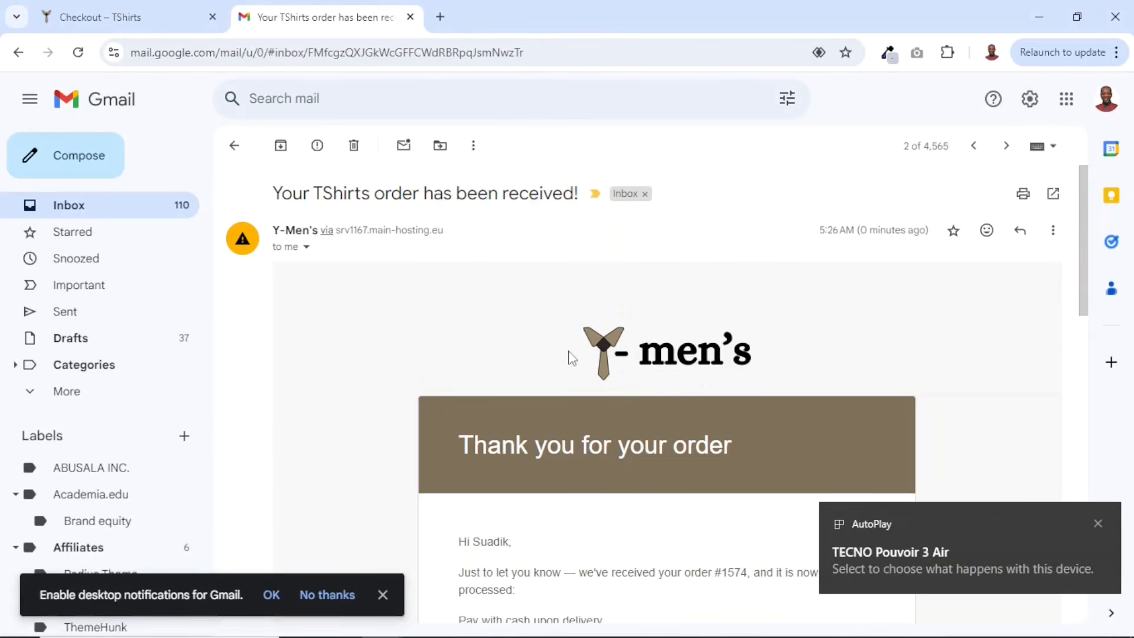
pyautogui.scroll(-5, 665, 398)
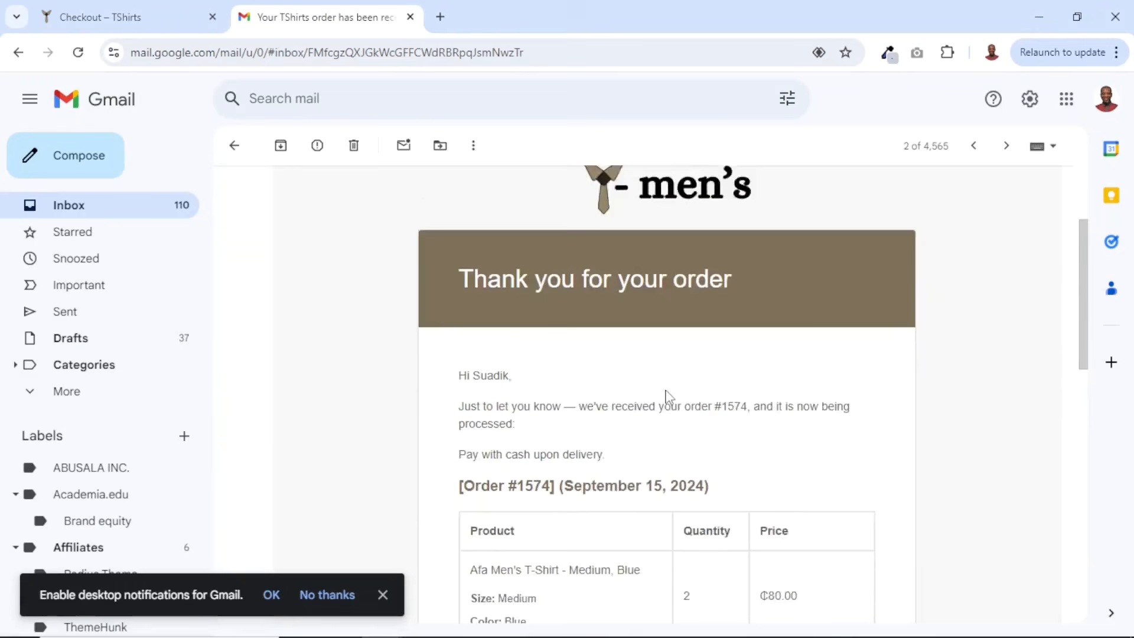
pyautogui.scroll(-9, 585, 352)
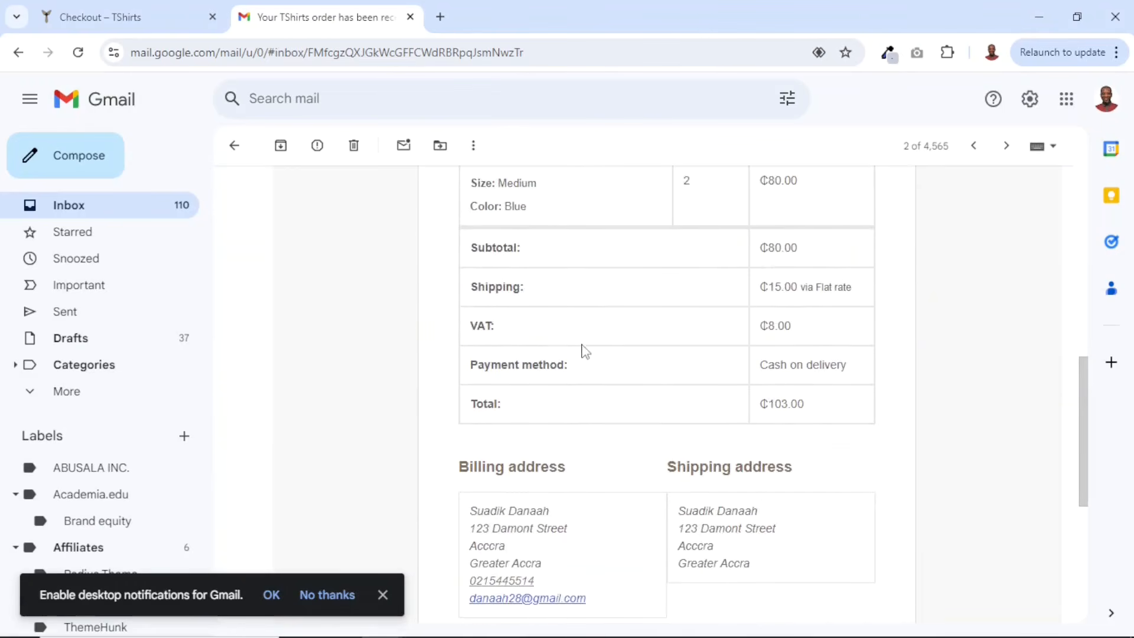
pyautogui.scroll(15, 614, 359)
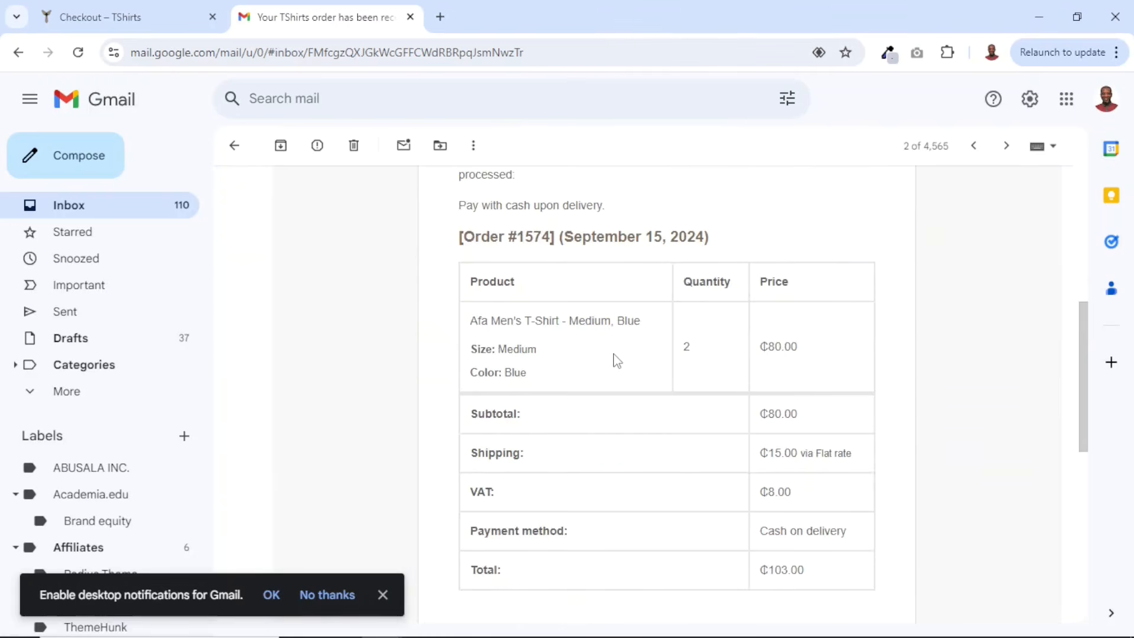
# - Go back to the inbox and read the store's new order #1574 notification email
pyautogui.click(235, 146)
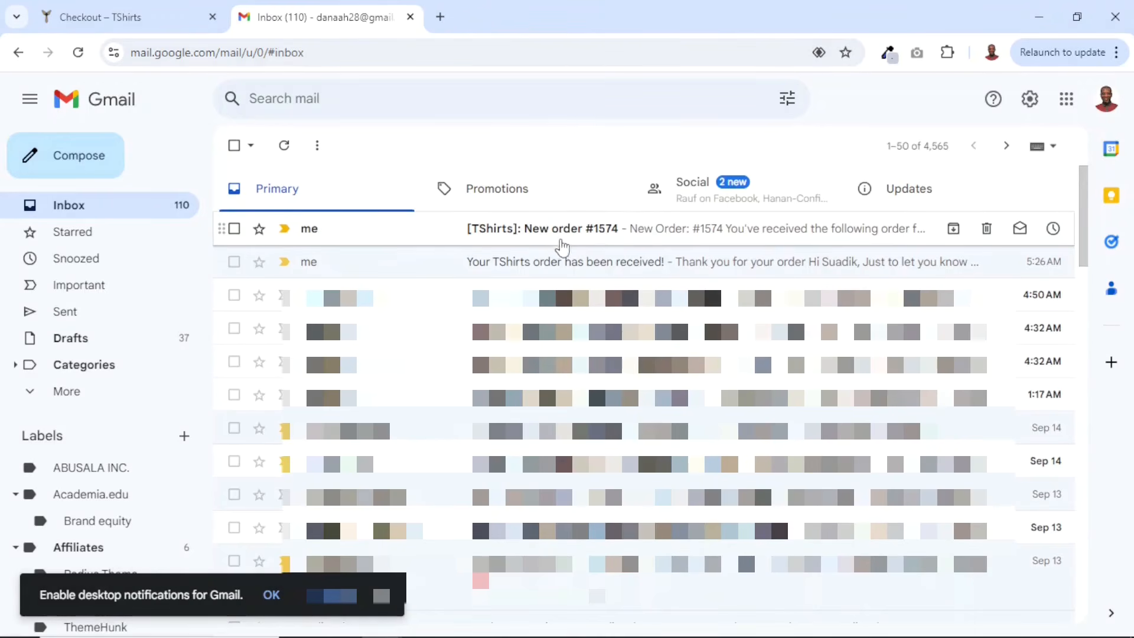
pyautogui.click(552, 235)
pyautogui.scroll(-14, 723, 399)
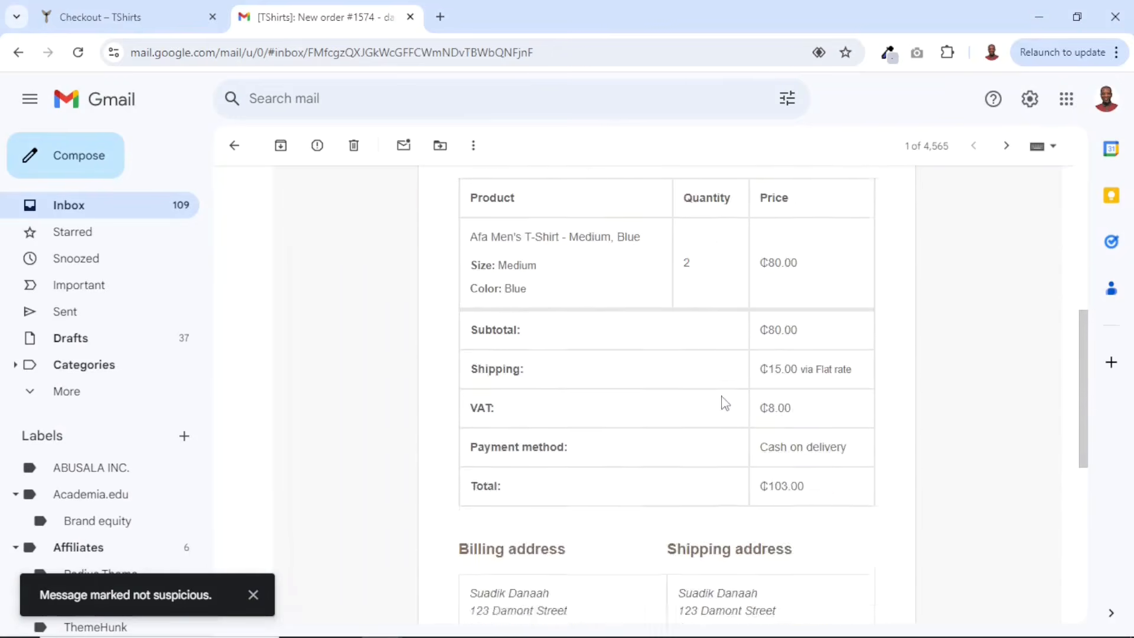
pyautogui.scroll(14, 723, 397)
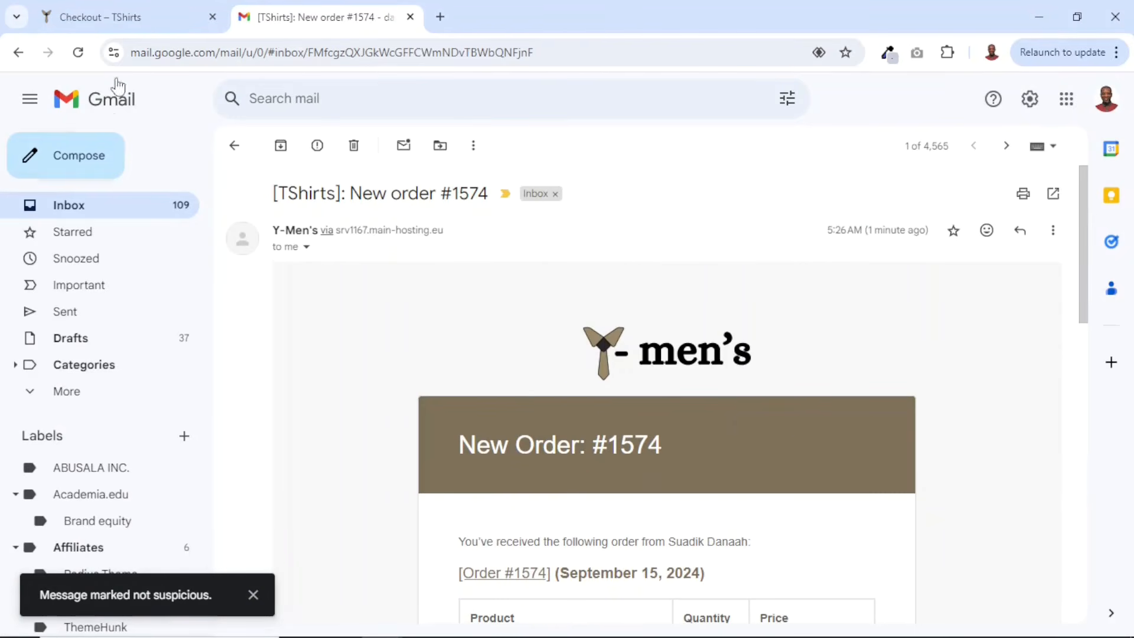
# - Return to the store tab and open the WooCommerce Orders list from the admin dashboard
pyautogui.click(142, 23)
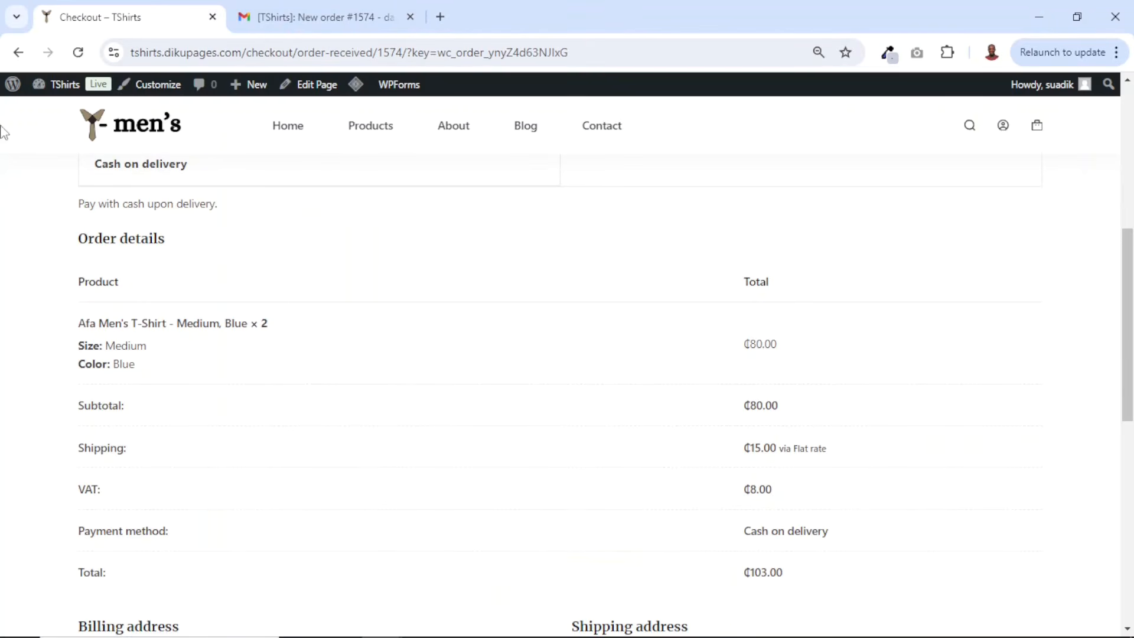
pyautogui.scroll(7, 225, 313)
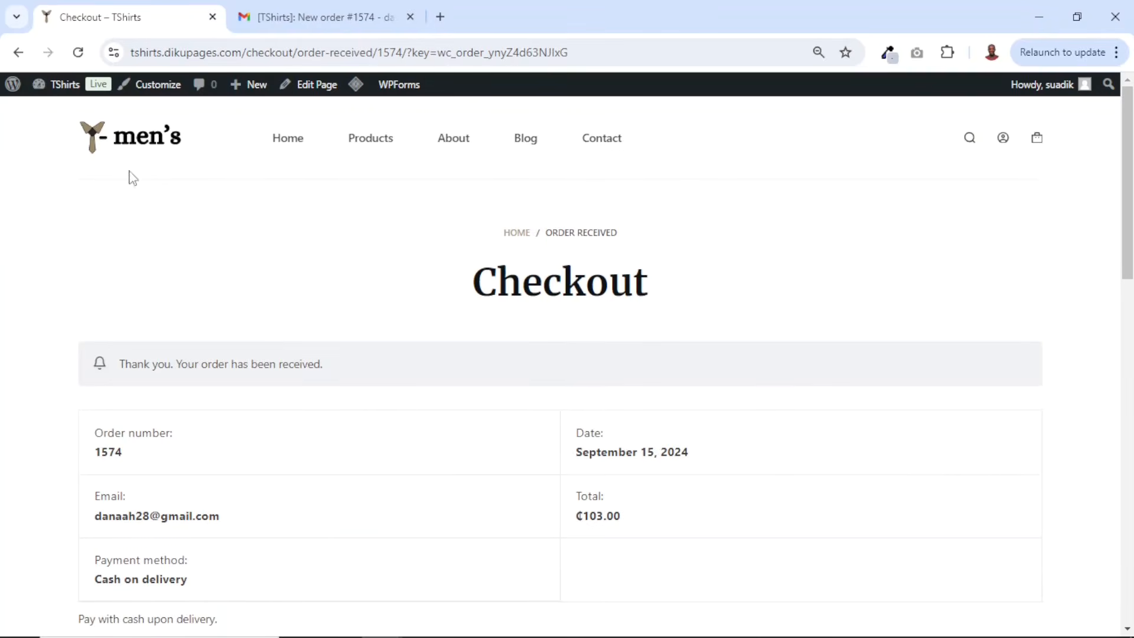
pyautogui.moveTo(66, 86)
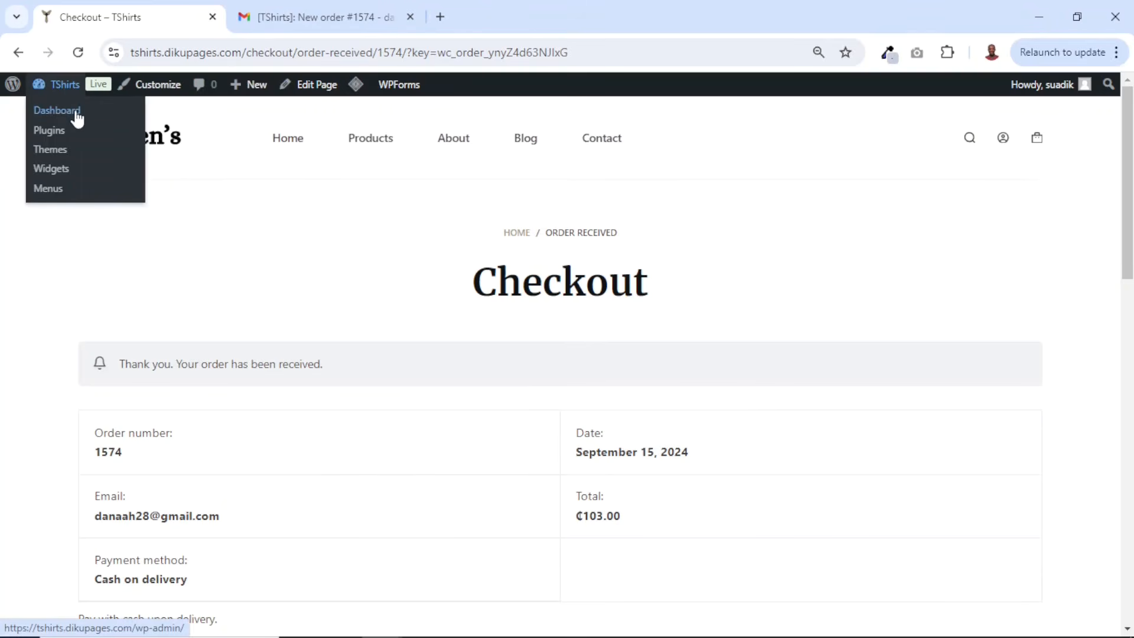
pyautogui.click(77, 117)
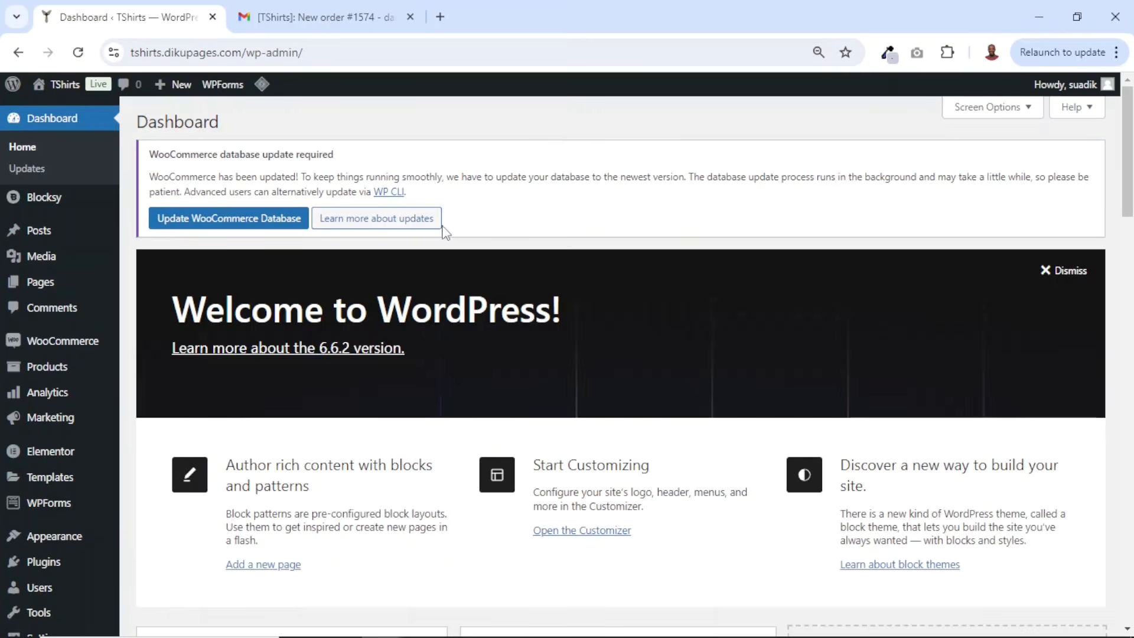
pyautogui.moveTo(61, 344)
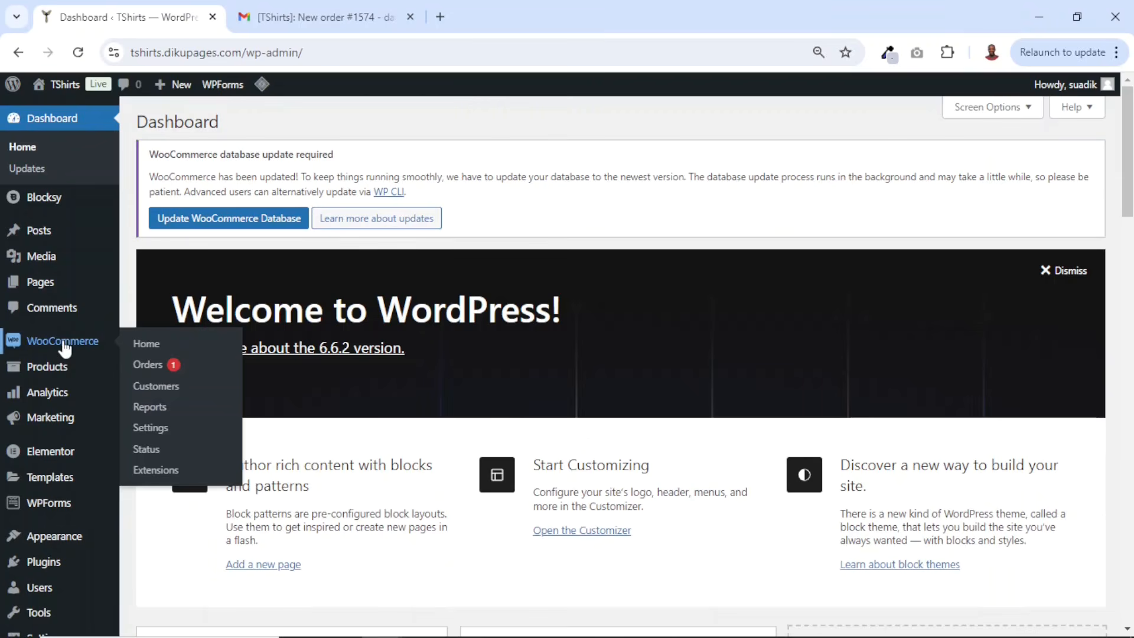
pyautogui.click(149, 367)
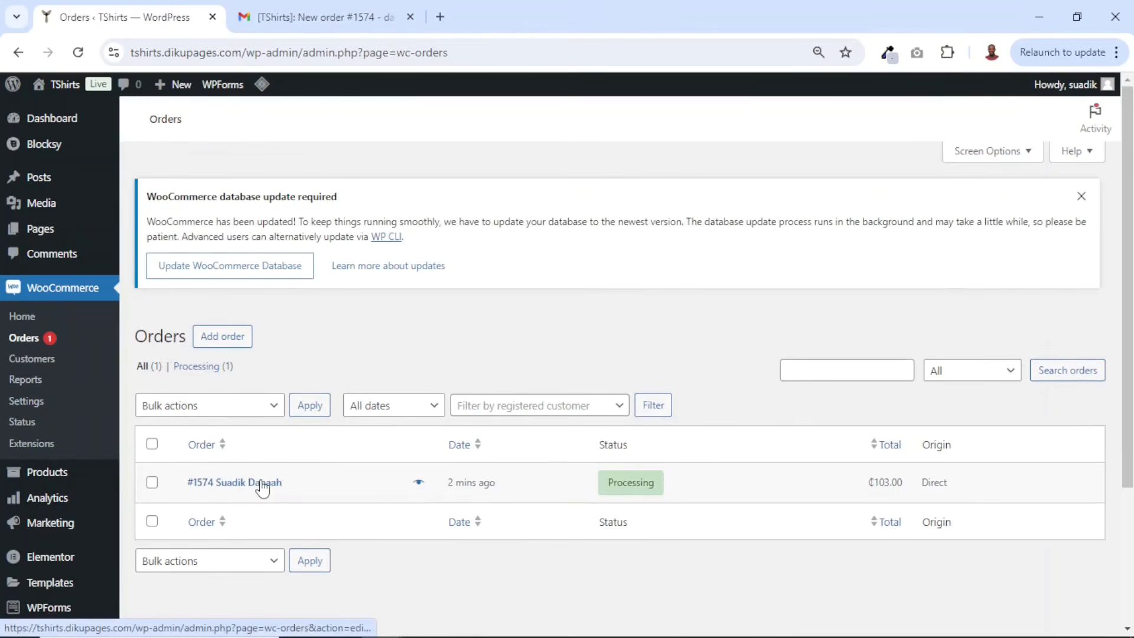
# - Open order #1574 and examine the ordered item's size and color details
pyautogui.click(262, 487)
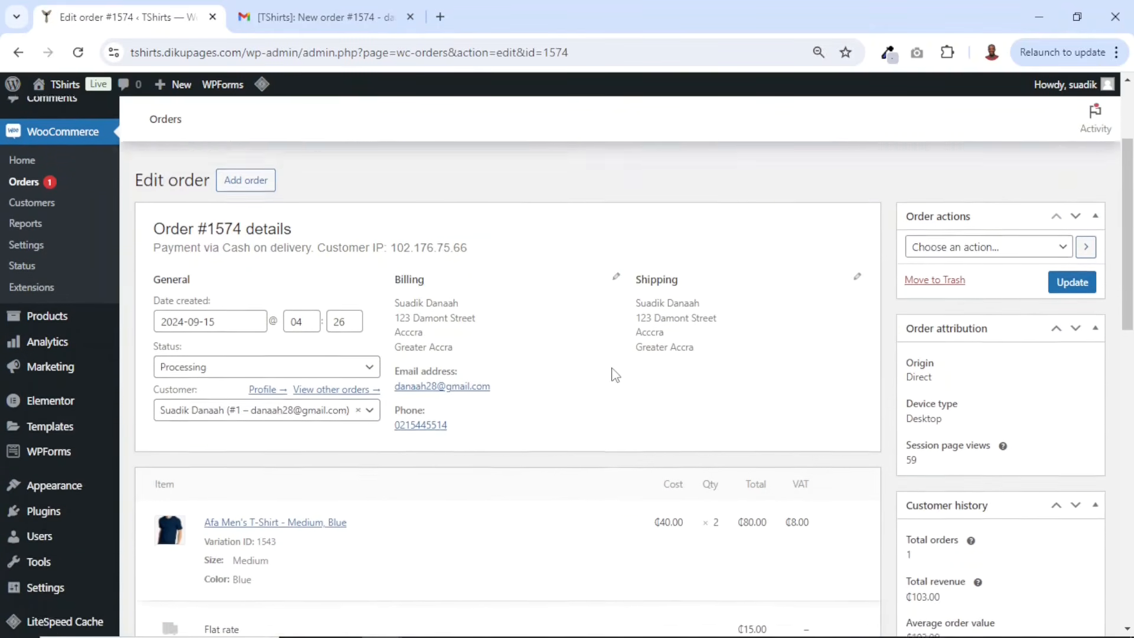
pyautogui.scroll(-3, 614, 384)
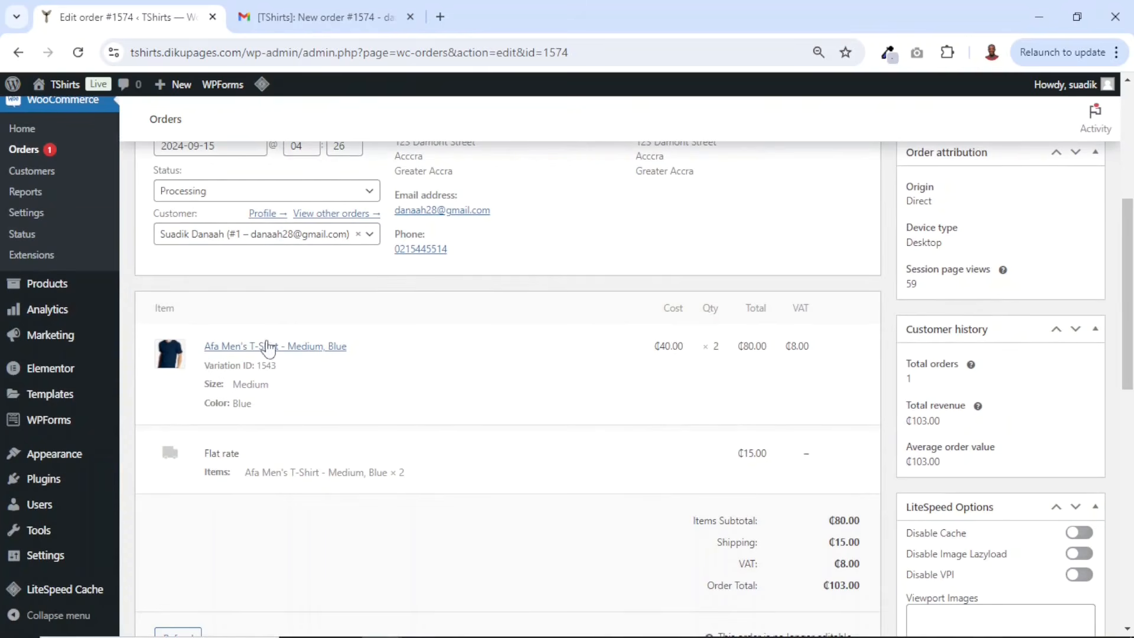
pyautogui.moveTo(204, 386); pyautogui.dragTo(262, 413)
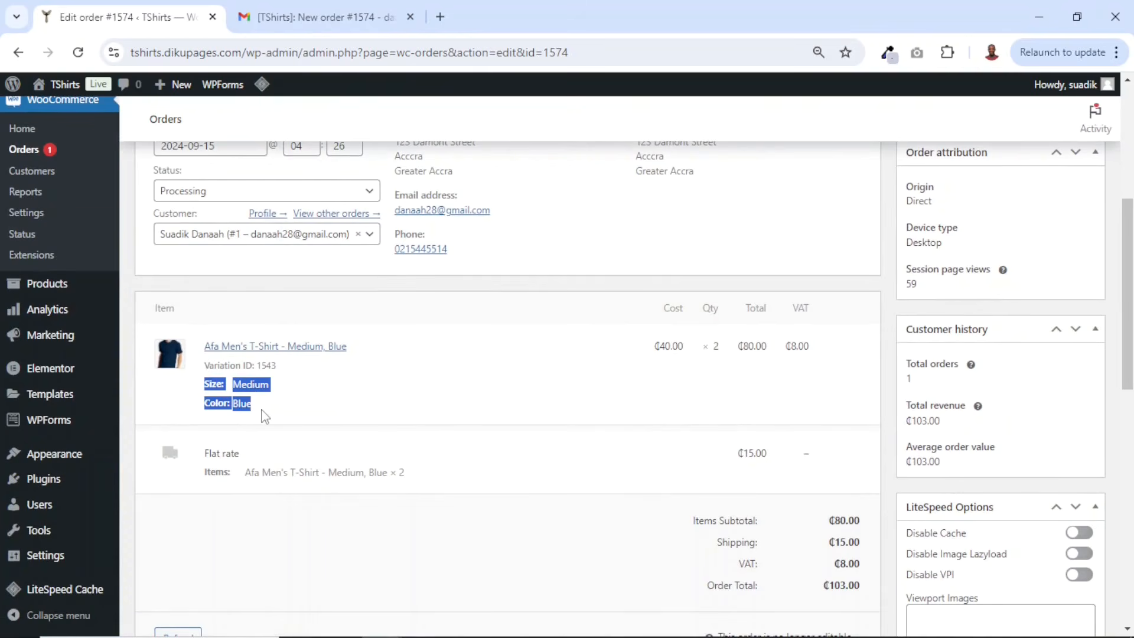
# - Change order #1574's status to Completed and update the order
pyautogui.scroll(-5, 733, 411)
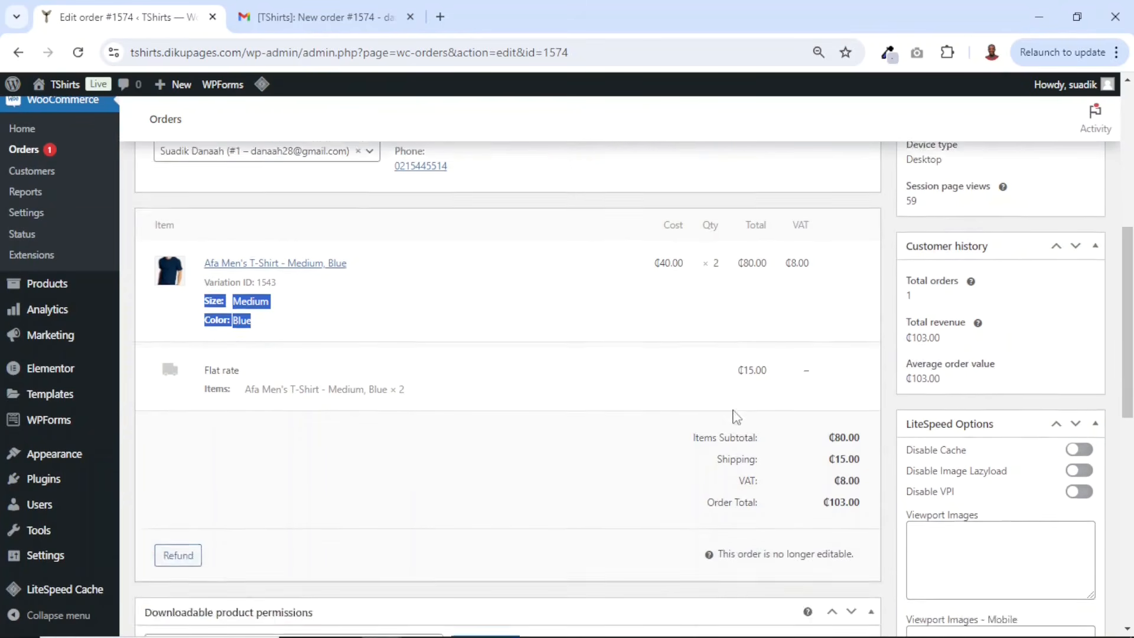
pyautogui.scroll(5, 737, 422)
pyautogui.scroll(4, 737, 419)
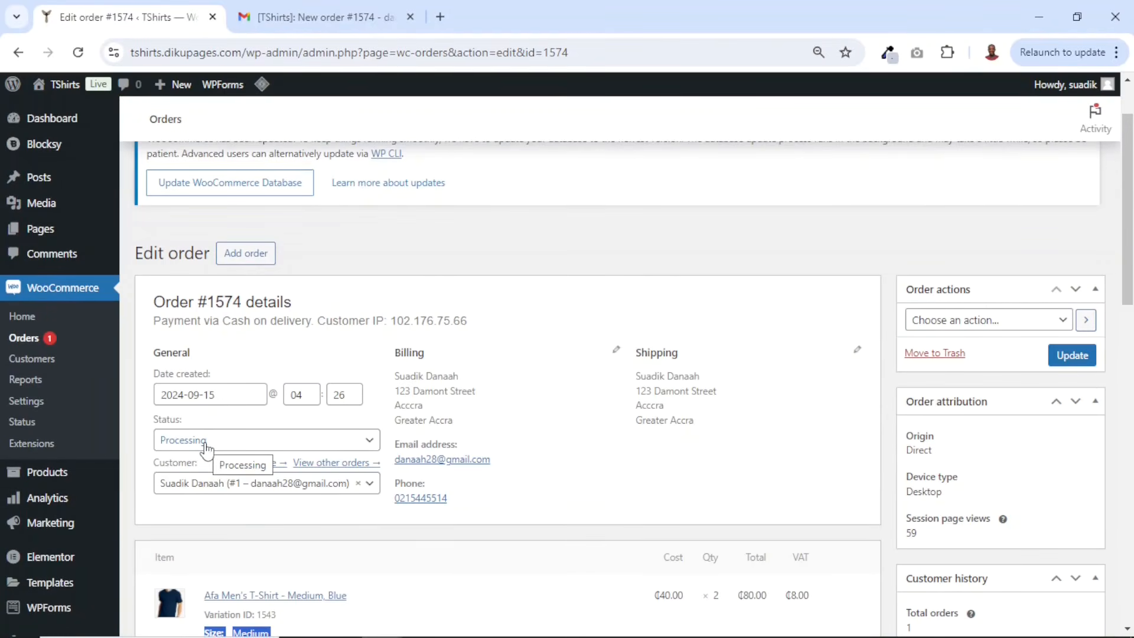
pyautogui.scroll(-1, 359, 358)
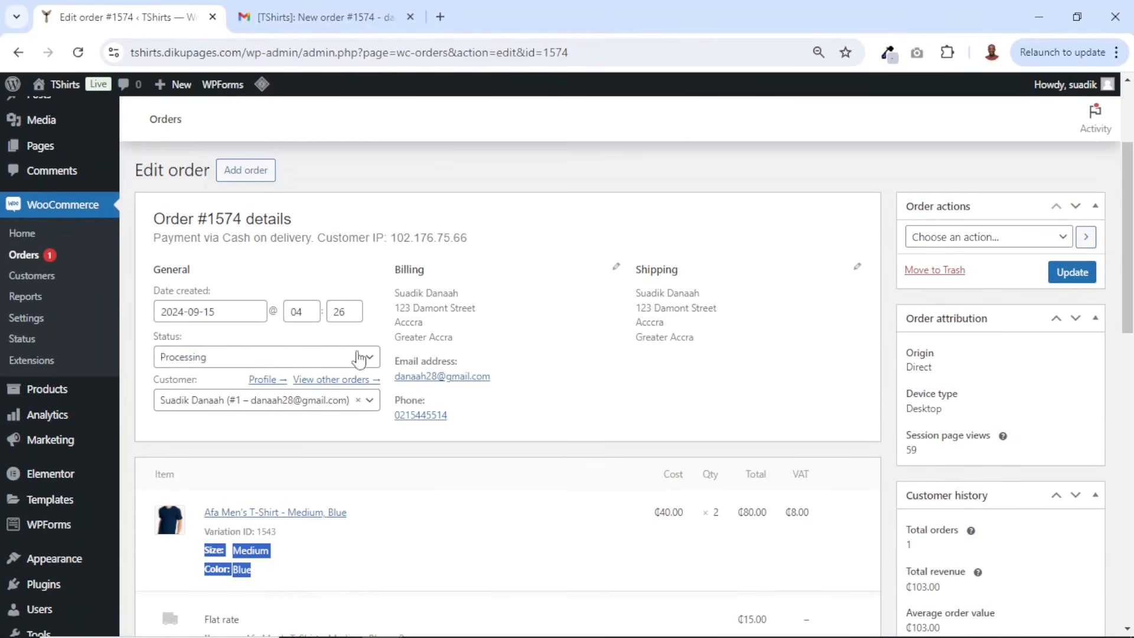
pyautogui.click(215, 360)
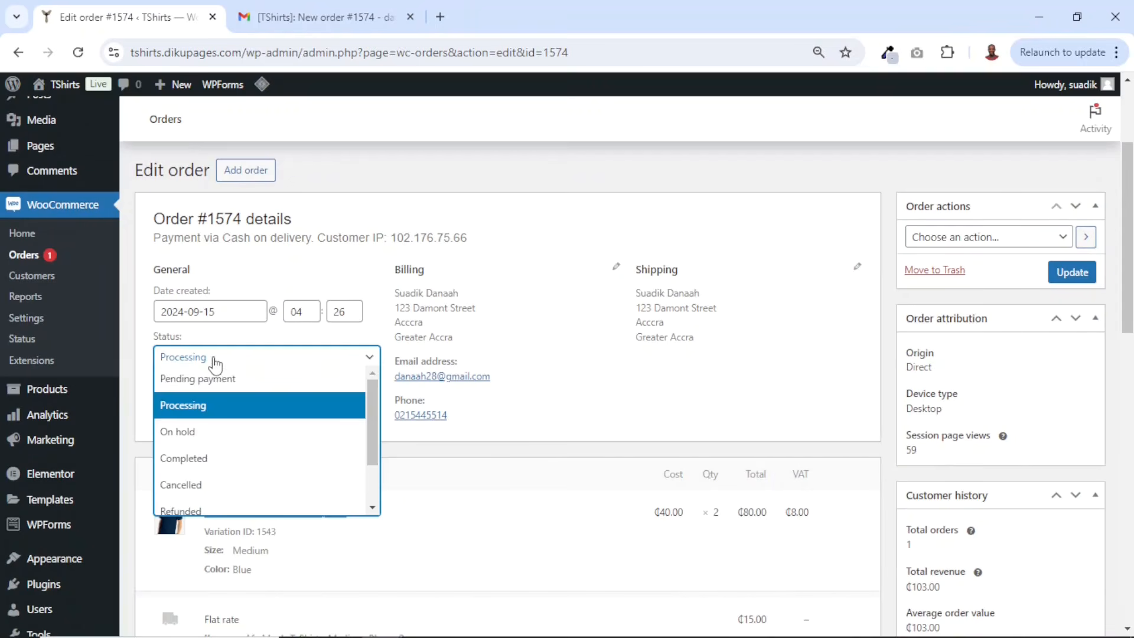
pyautogui.click(202, 459)
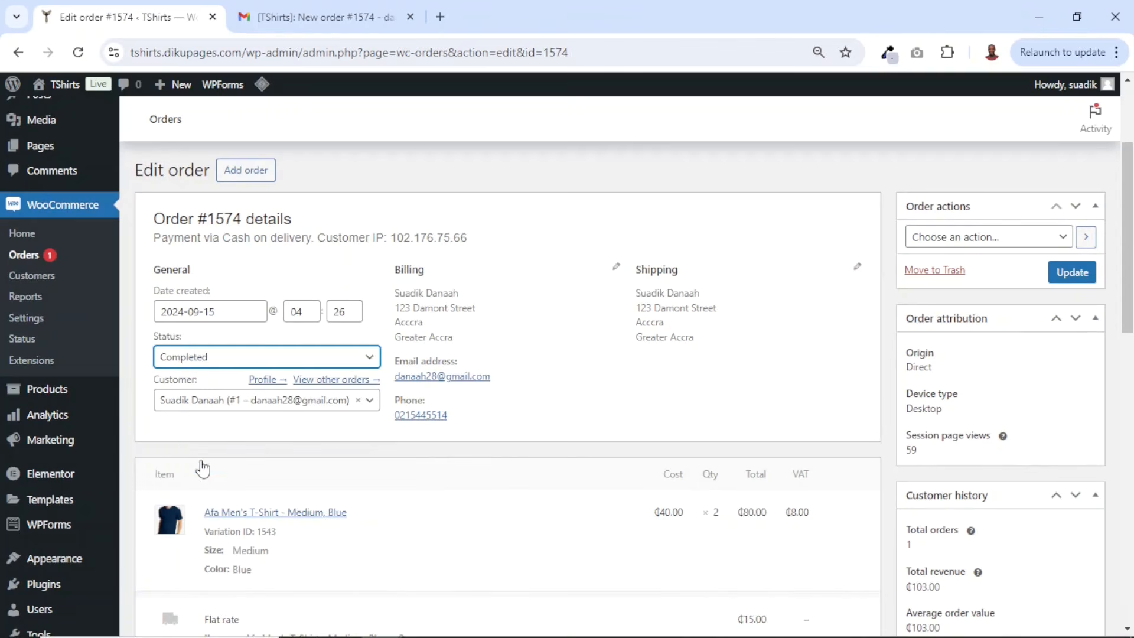
pyautogui.click(1073, 273)
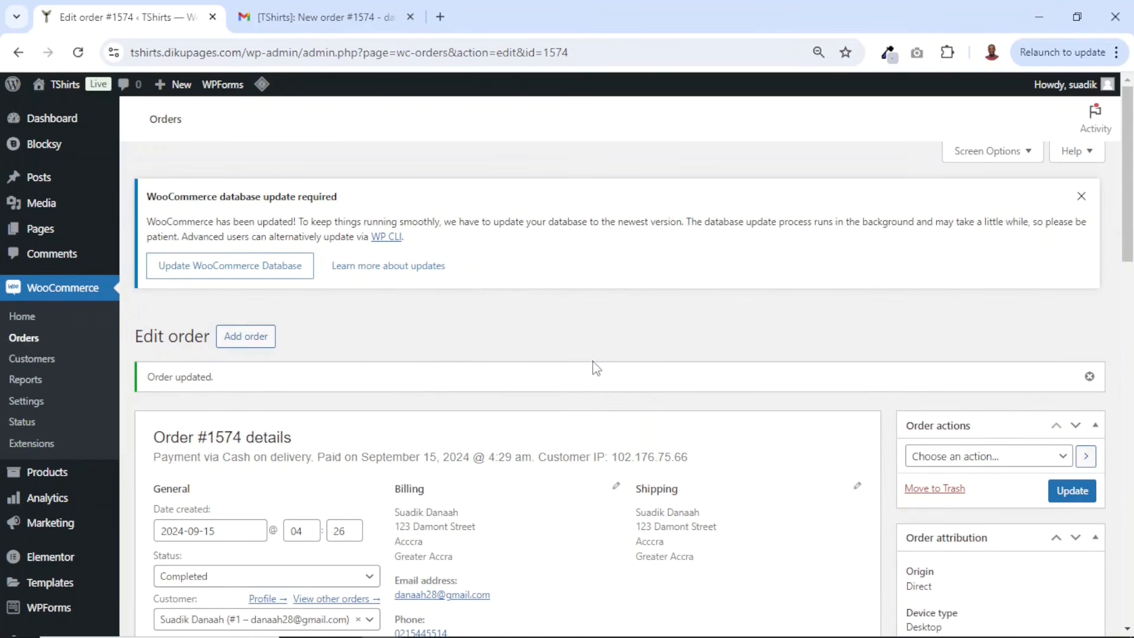
# - Read the order-complete email in the Gmail inbox, then close the Gmail tab
pyautogui.click(300, 15)
pyautogui.click(134, 211)
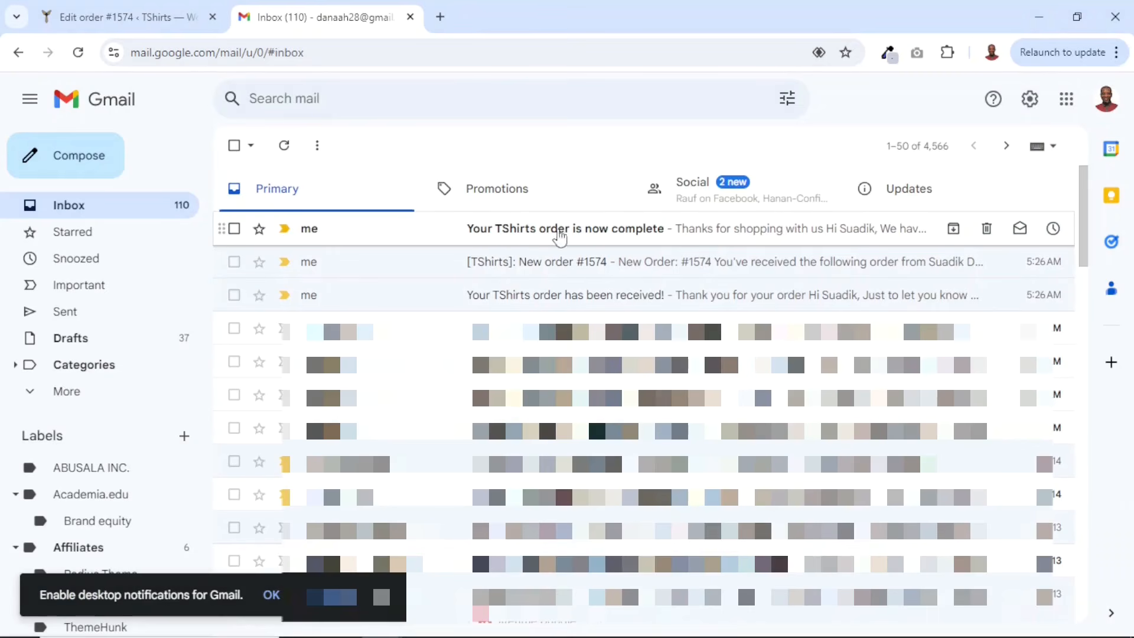
pyautogui.click(619, 234)
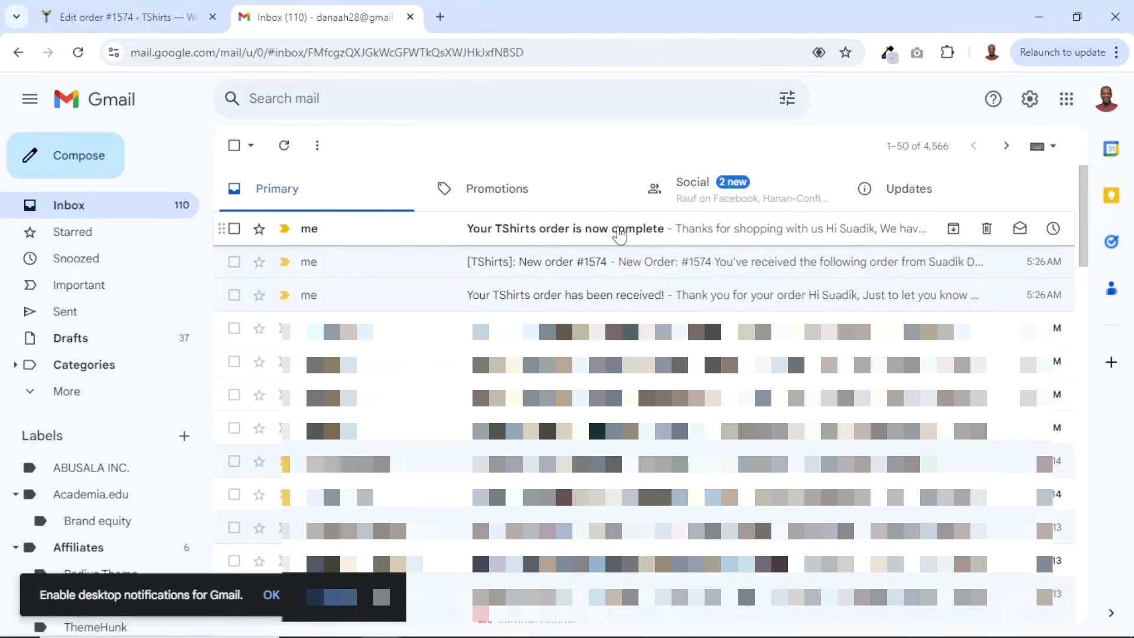
pyautogui.scroll(-3, 909, 319)
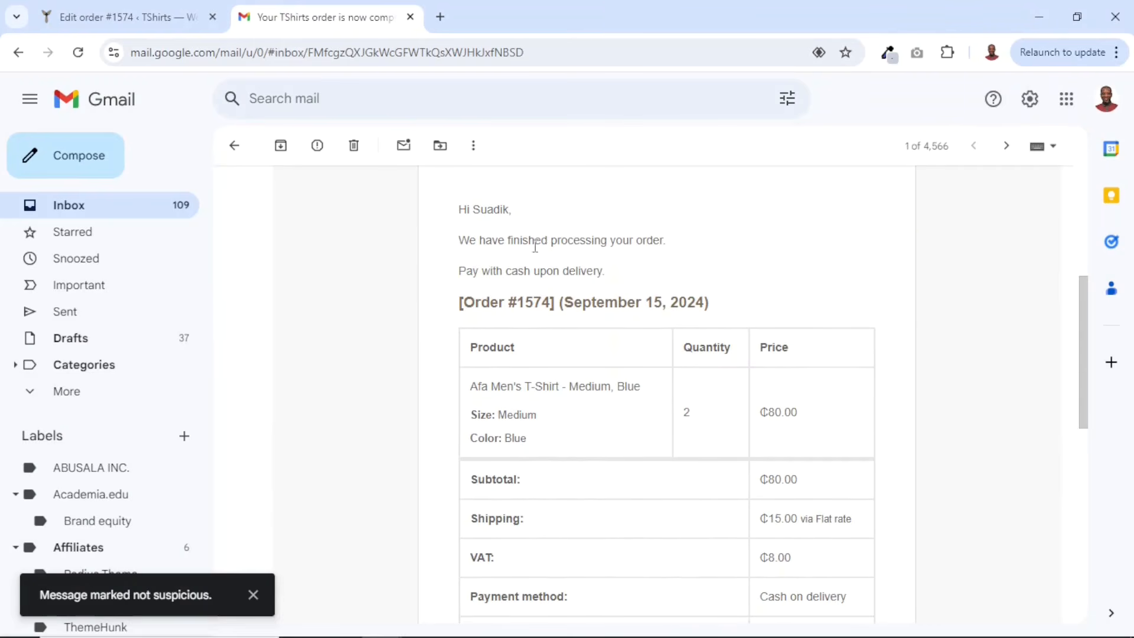
pyautogui.scroll(-10, 656, 286)
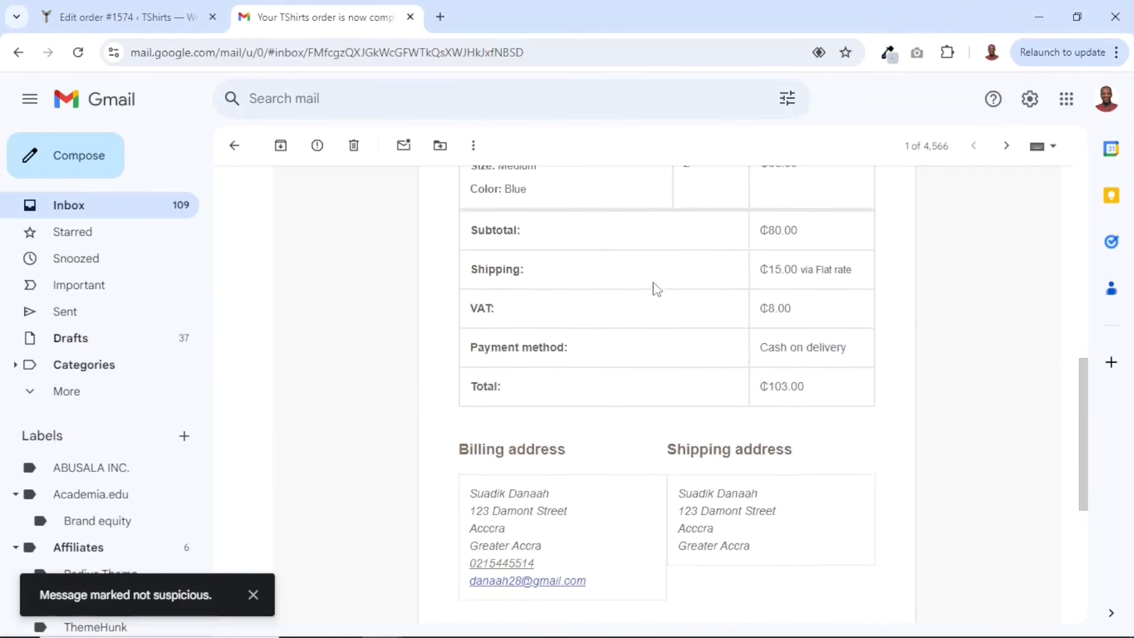
pyautogui.scroll(8, 655, 289)
pyautogui.scroll(7, 656, 293)
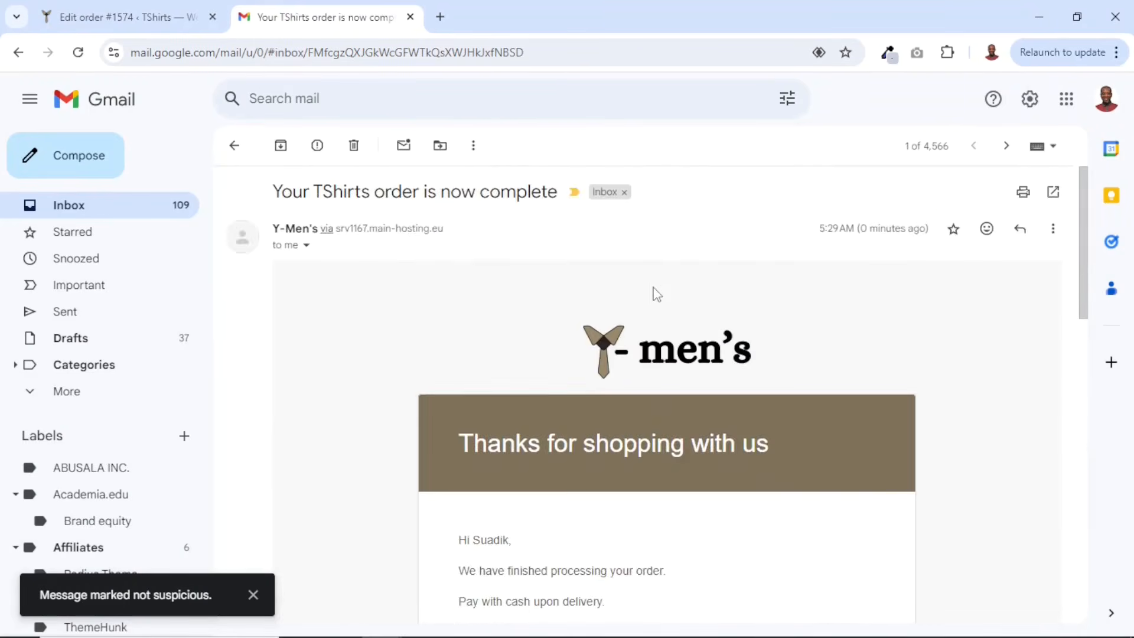
pyautogui.click(410, 16)
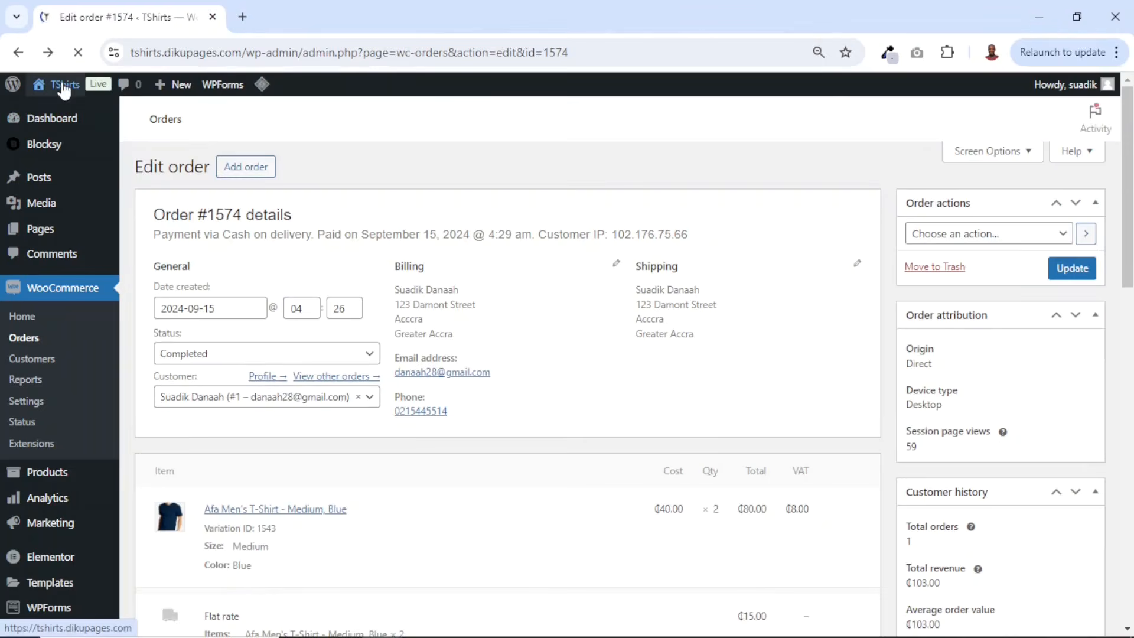
# - Open the site's home page in a new tab and launch Edit with Elementor on it
pyautogui.rightClick(62, 84)
pyautogui.click(132, 104)
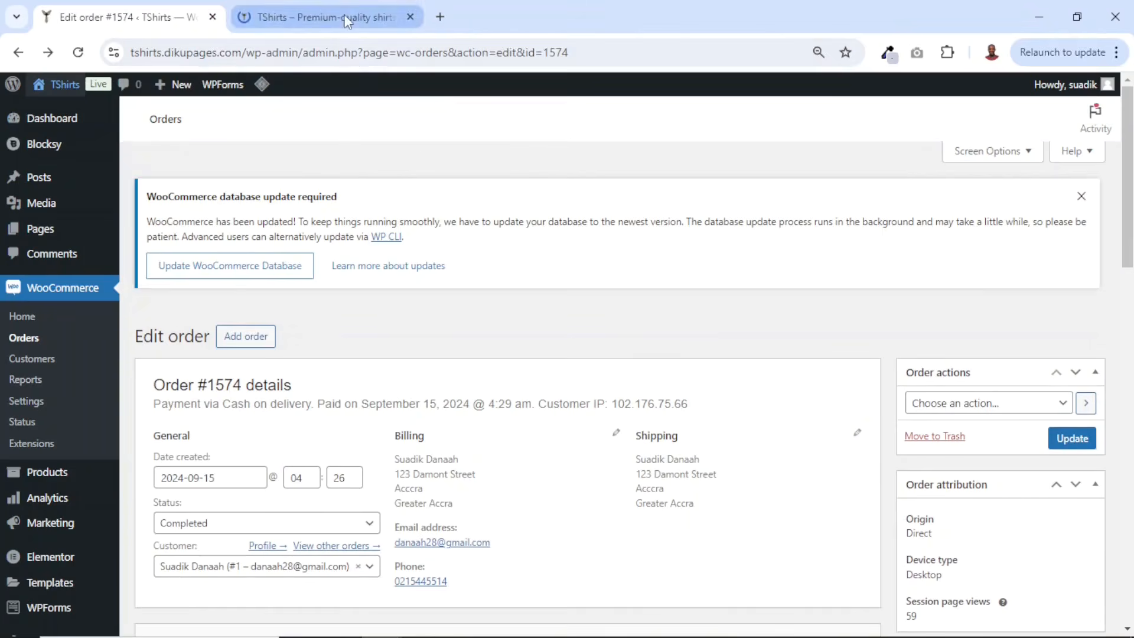
pyautogui.click(305, 26)
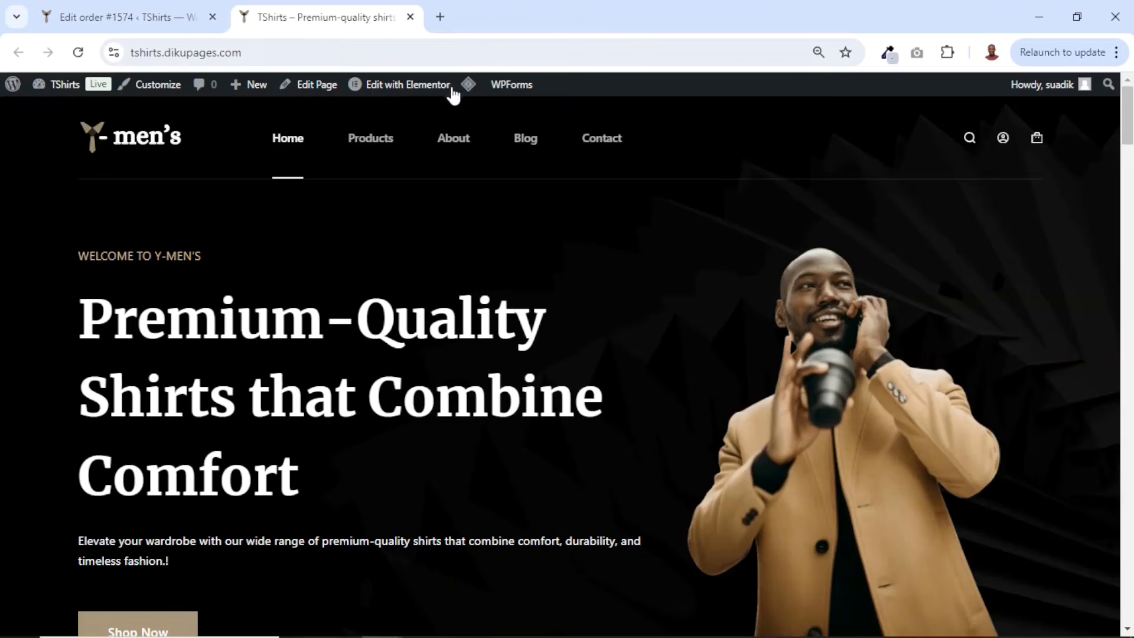
pyautogui.click(380, 82)
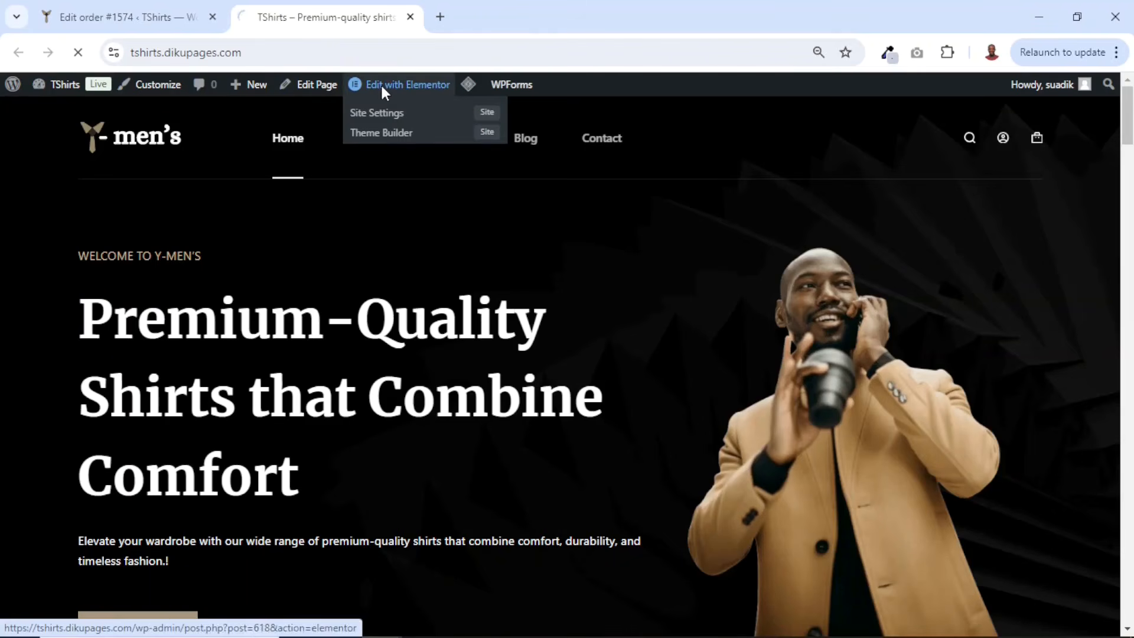
# - Return to the admin tab and open the Products Categories list
pyautogui.click(96, 17)
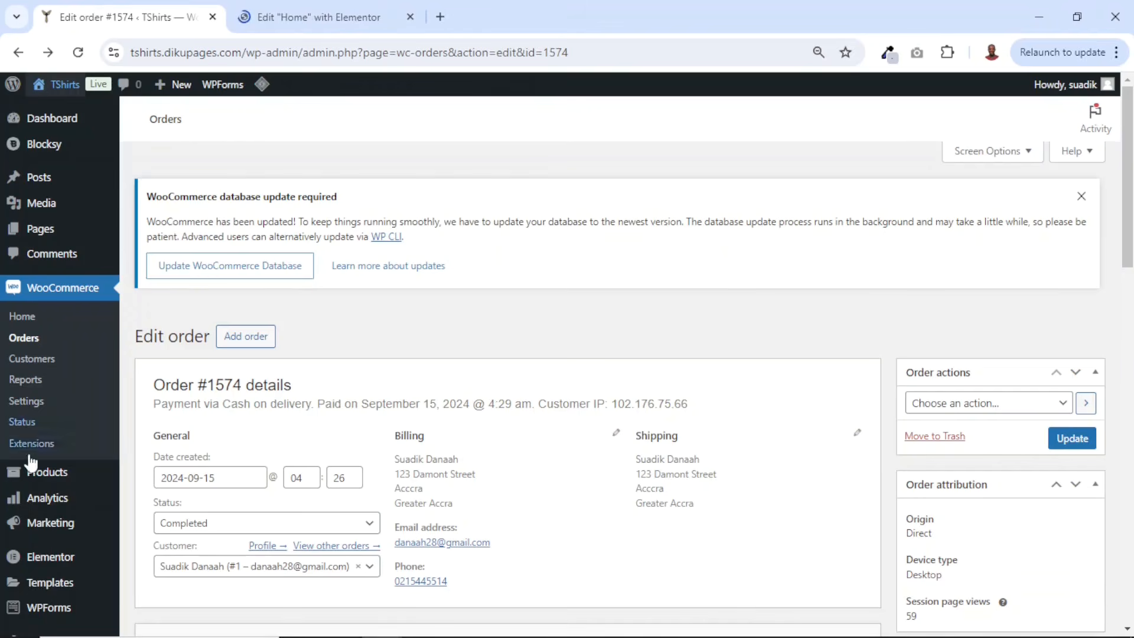
pyautogui.moveTo(49, 482)
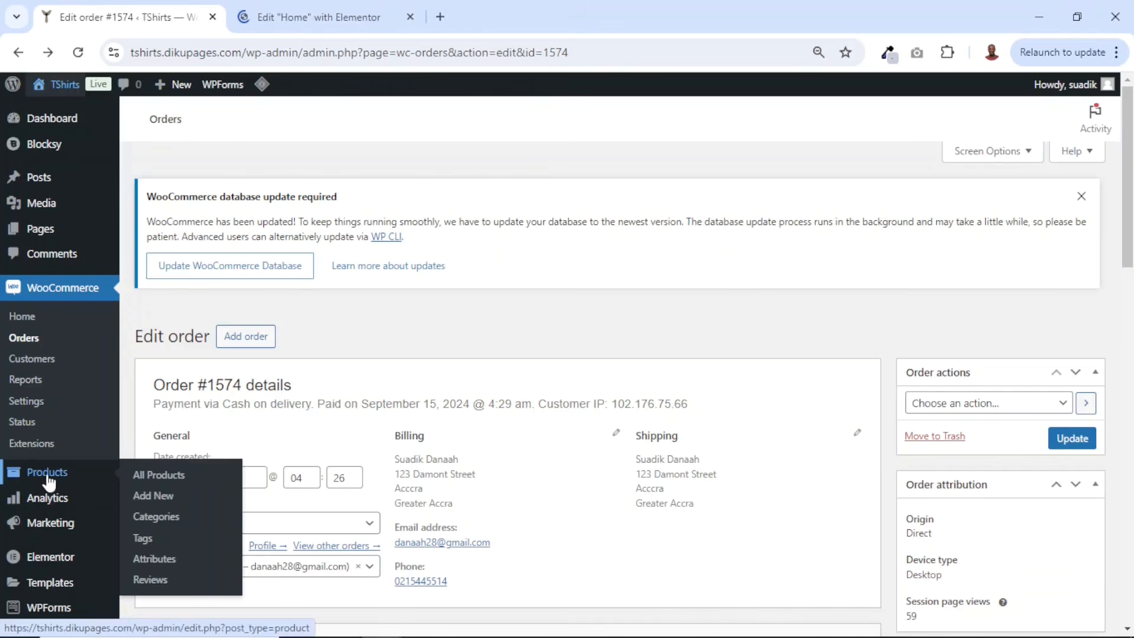
pyautogui.click(155, 516)
# - Copy the Dress Shirts category's view link and paste it as the Dress Shirts heading's link on the home page
pyautogui.hotkey('ctrl', 'Tab')
pyautogui.scroll(-15, 486, 456)
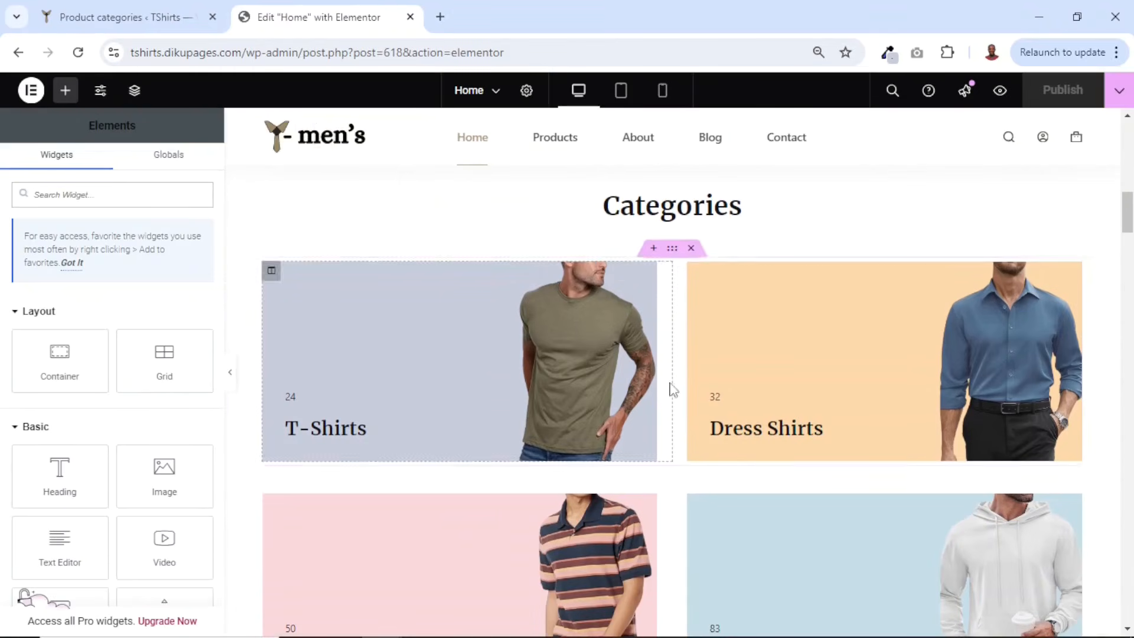
pyautogui.scroll(-2, 459, 405)
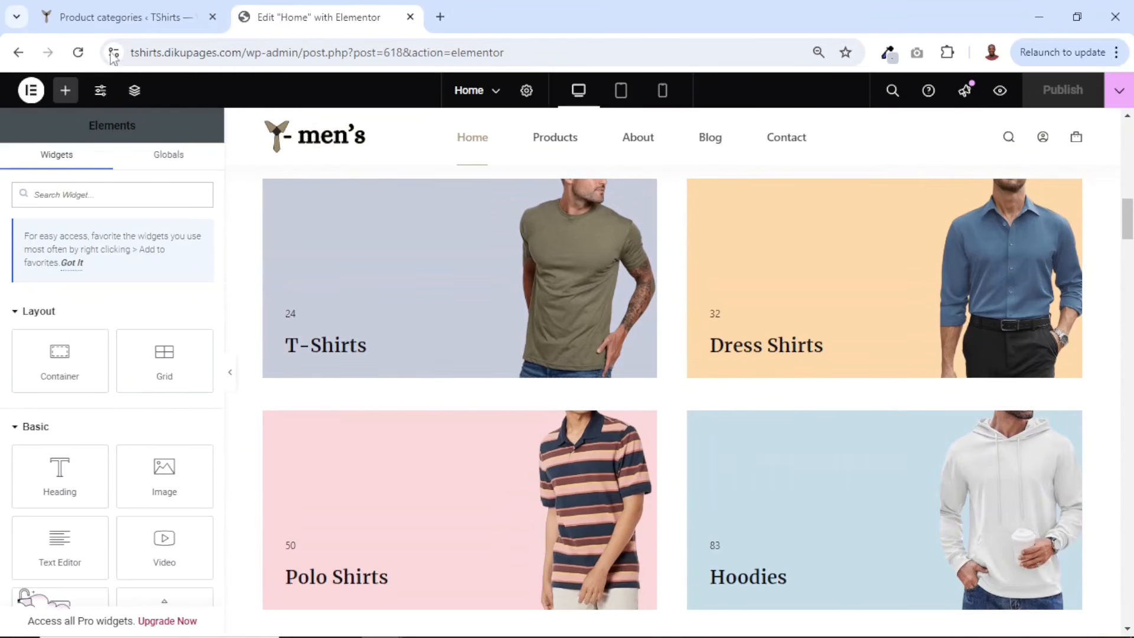
pyautogui.hotkey('ctrl', 'Tab')
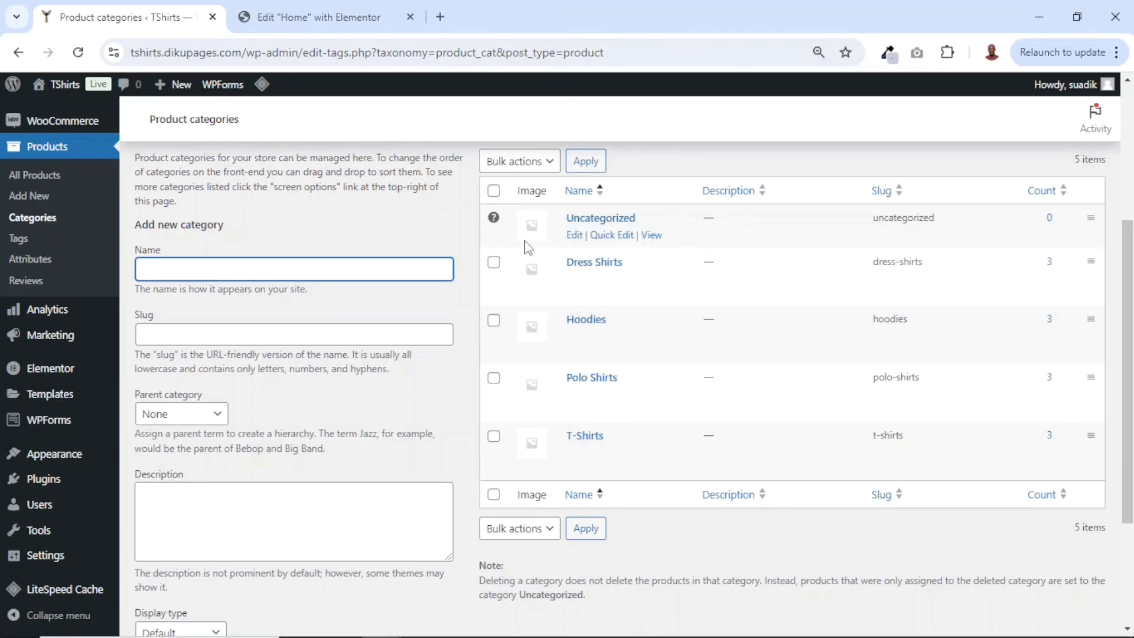
pyautogui.moveTo(597, 278)
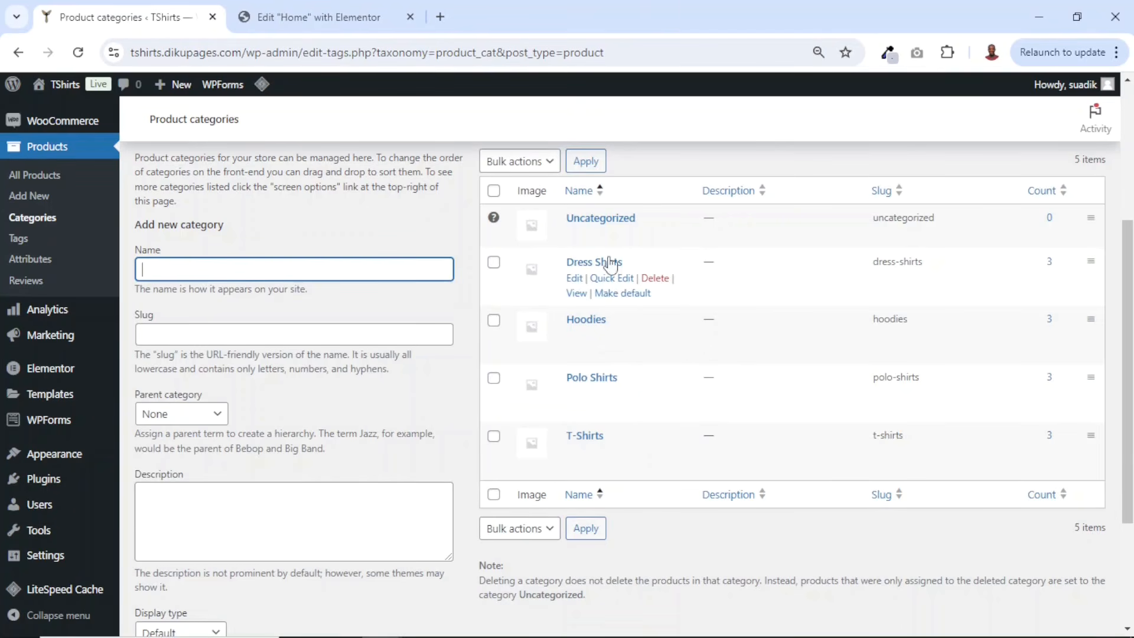
pyautogui.rightClick(578, 295)
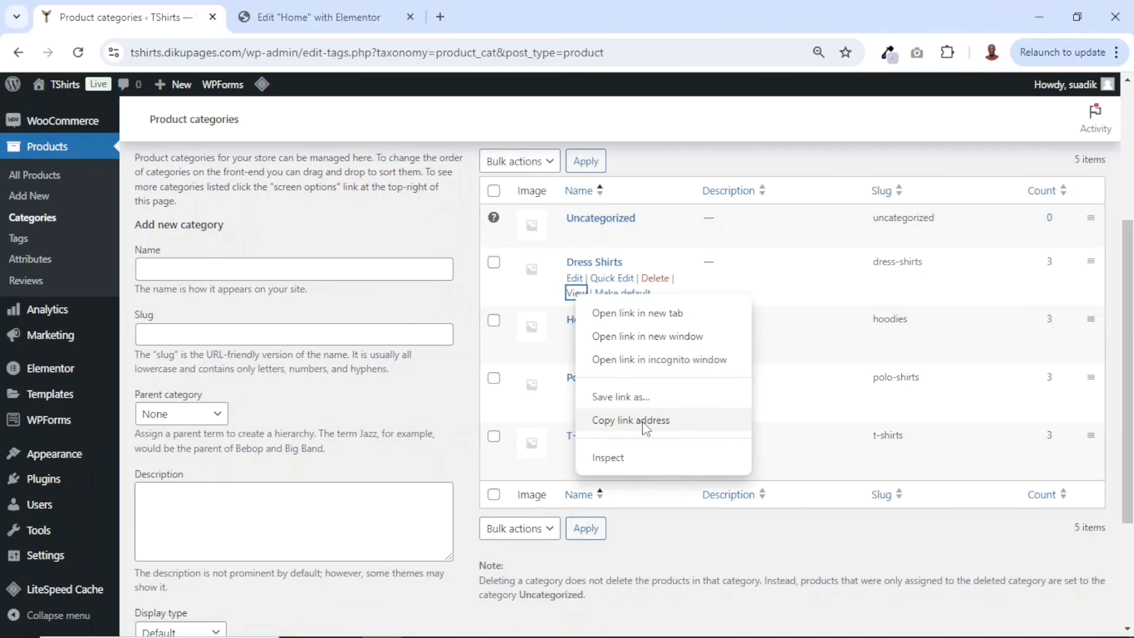
pyautogui.click(642, 421)
pyautogui.click(314, 21)
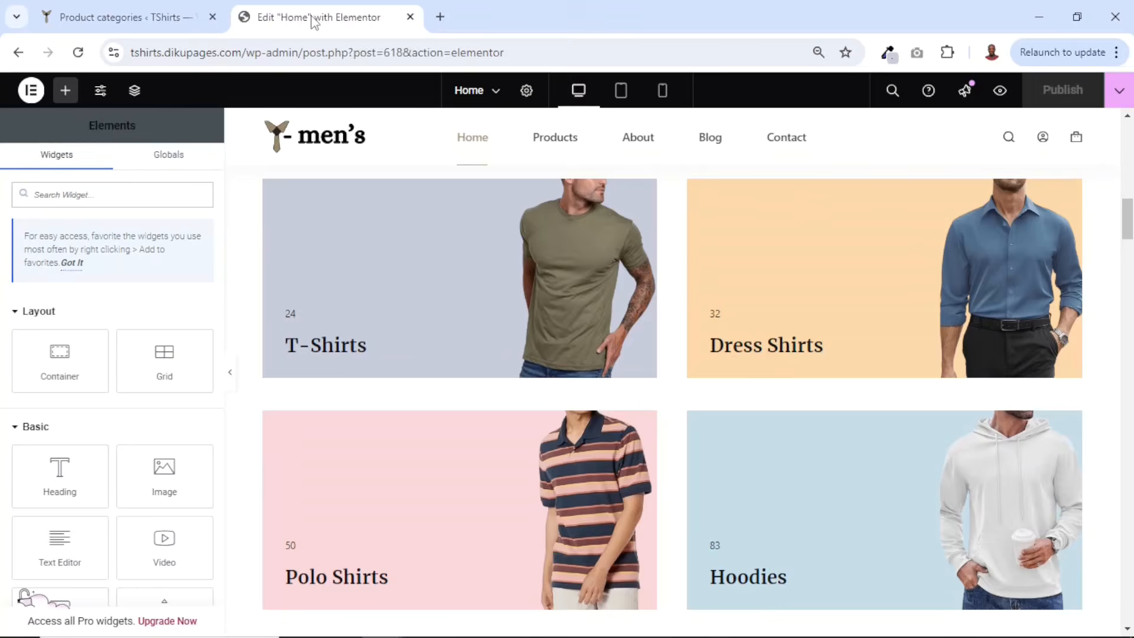
pyautogui.click(771, 348)
pyautogui.click(115, 363)
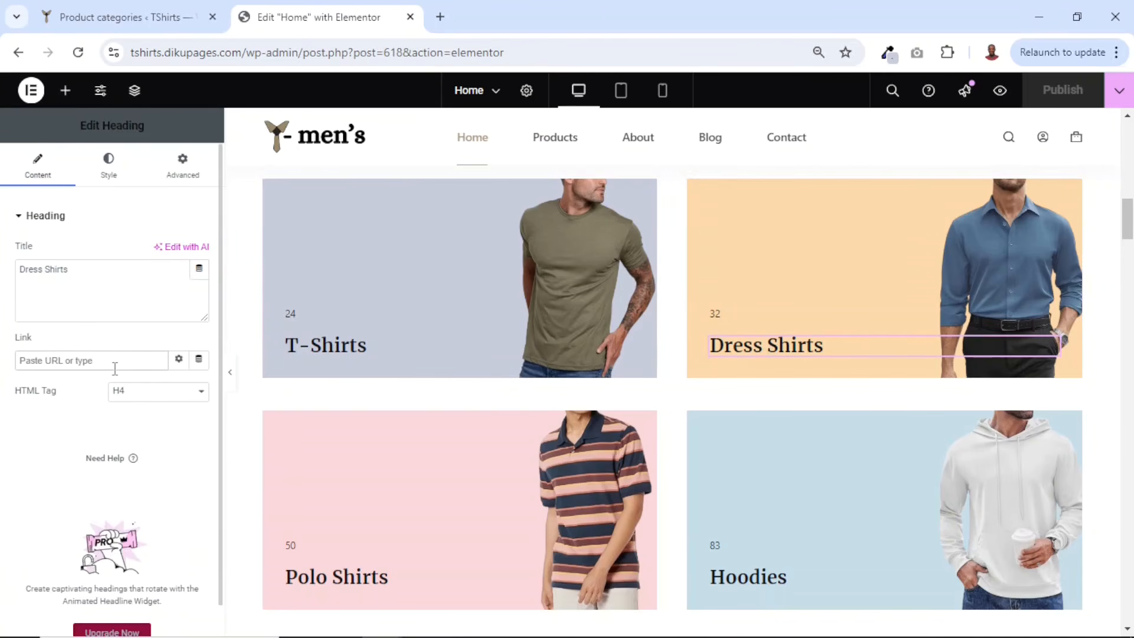
pyautogui.hotkey('ctrl', 'v')
# - Copy the Hoodies category's view link and paste it as the Hoodies heading's link on the home page
pyautogui.click(129, 25)
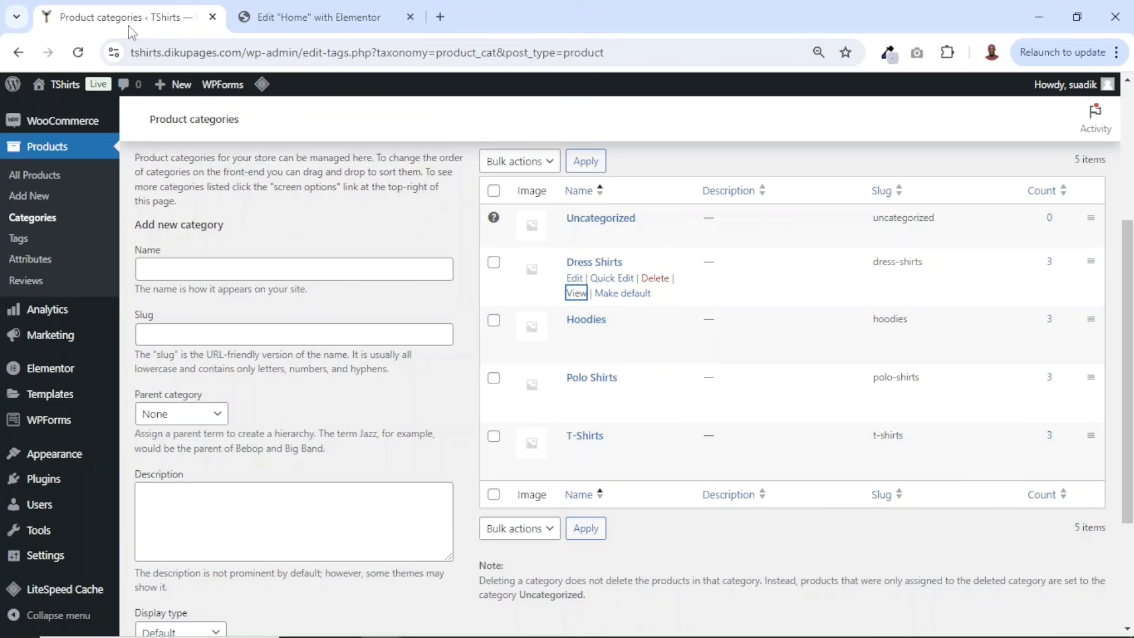
pyautogui.moveTo(577, 354)
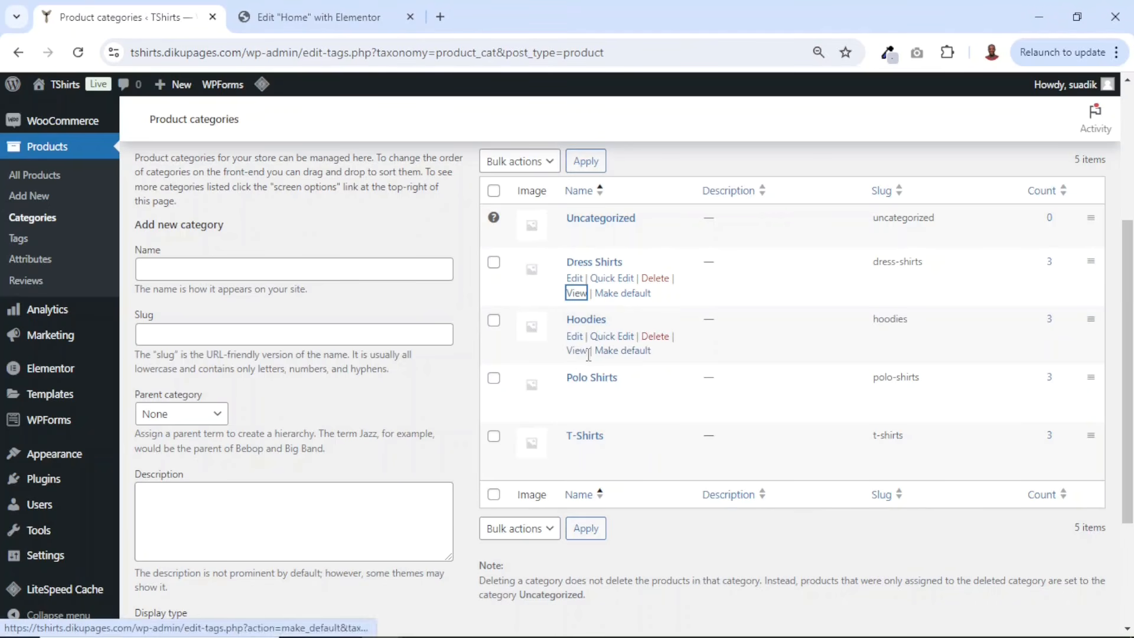
pyautogui.rightClick(578, 352)
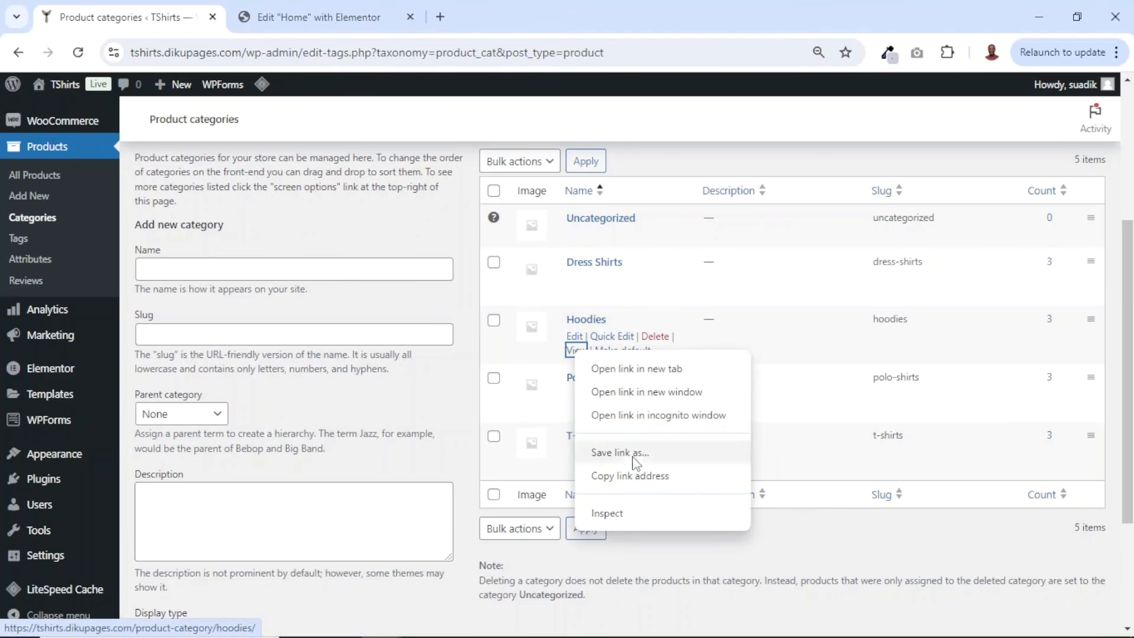
pyautogui.click(629, 475)
pyautogui.click(305, 14)
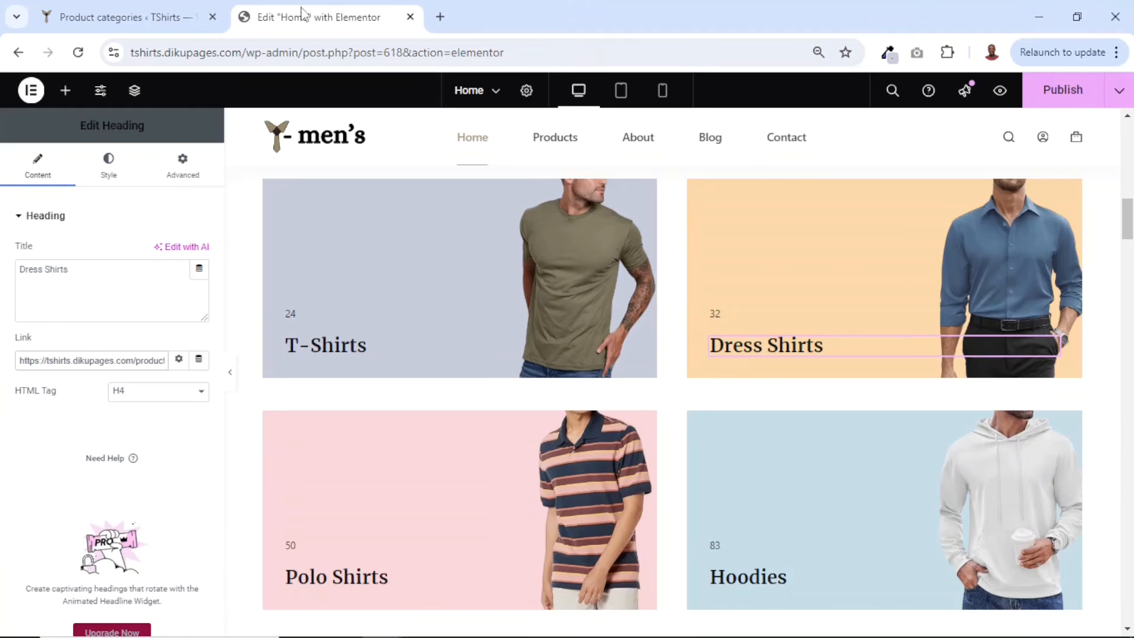
pyautogui.click(761, 580)
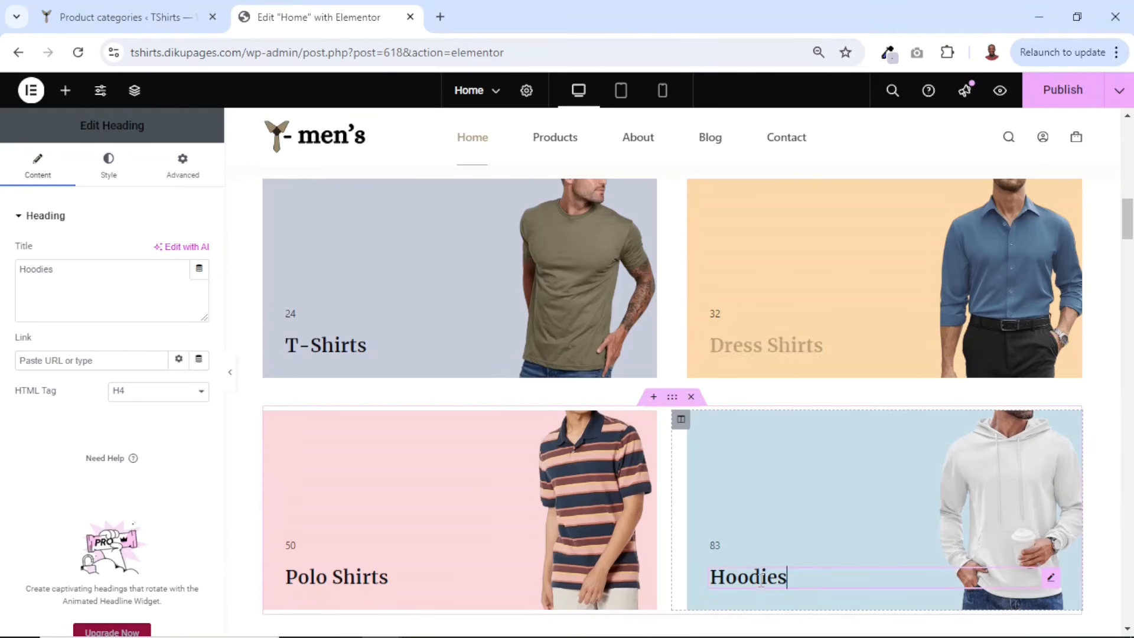
pyautogui.click(110, 360)
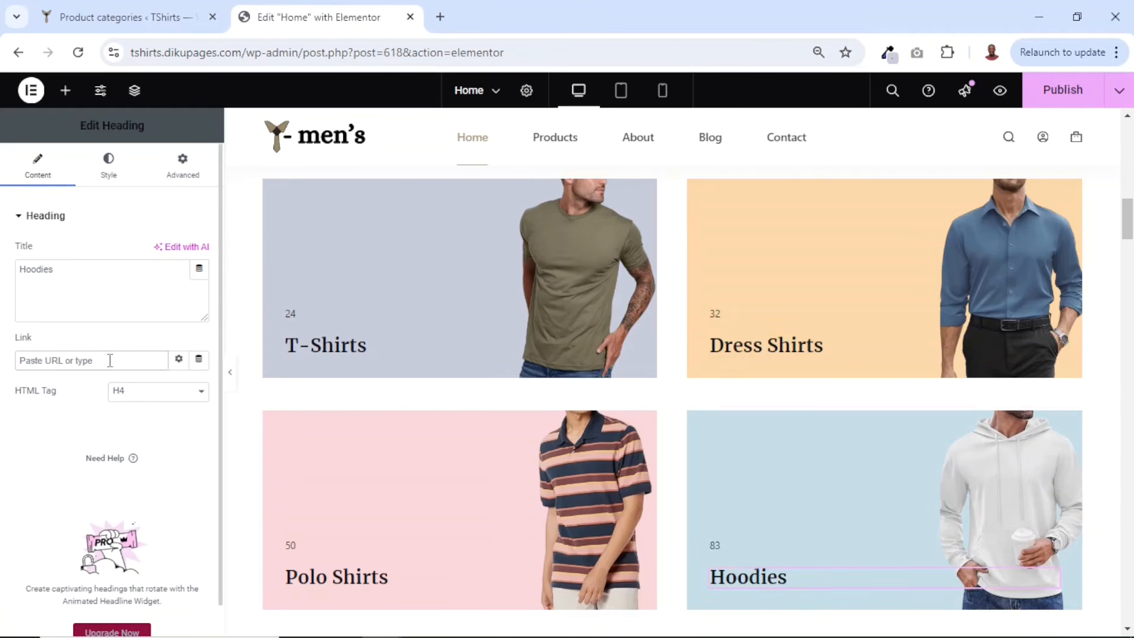
pyautogui.hotkey('ctrl', 'v')
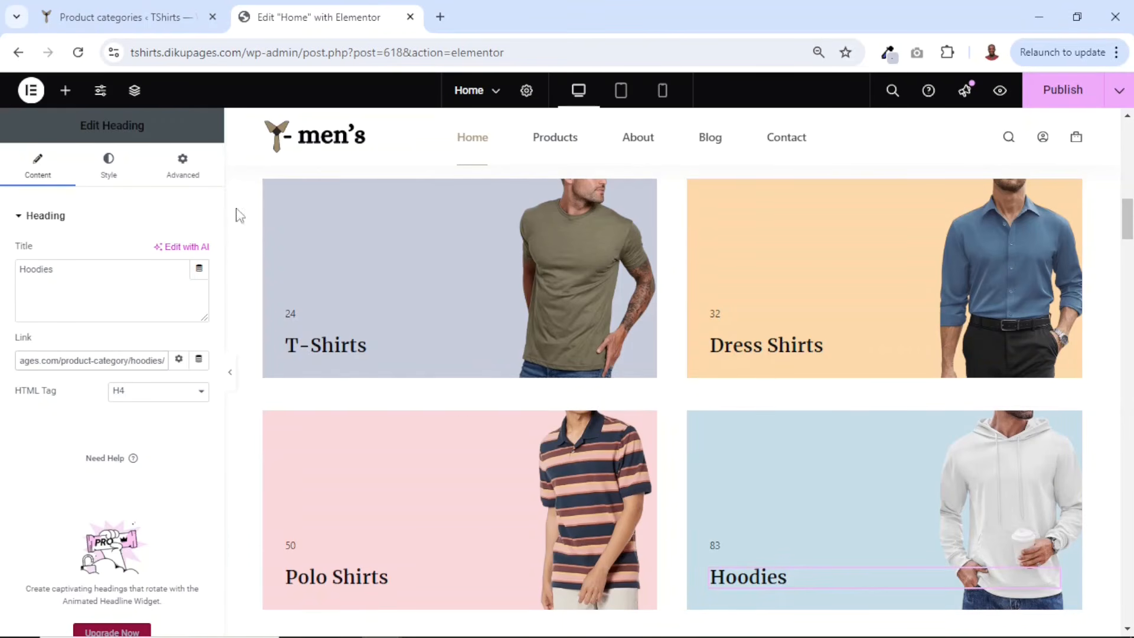
# - Check the T-Shirts heading's link, publish the home page, and preview the category cards
pyautogui.click(414, 345)
pyautogui.scroll(-10, 797, 375)
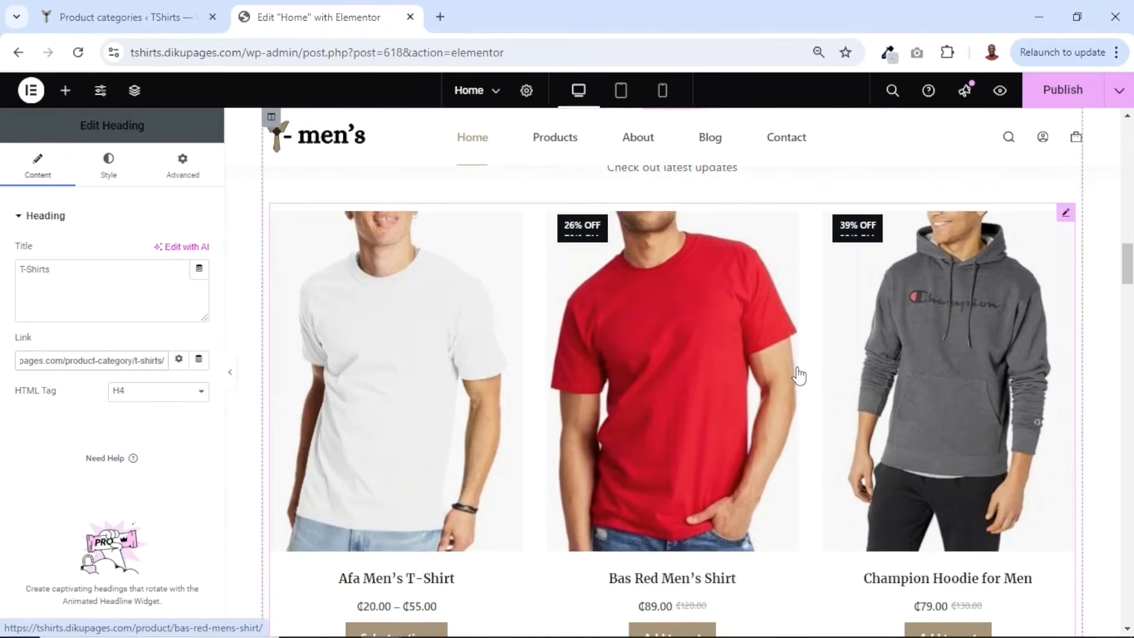
pyautogui.scroll(8, 797, 375)
pyautogui.click(1056, 91)
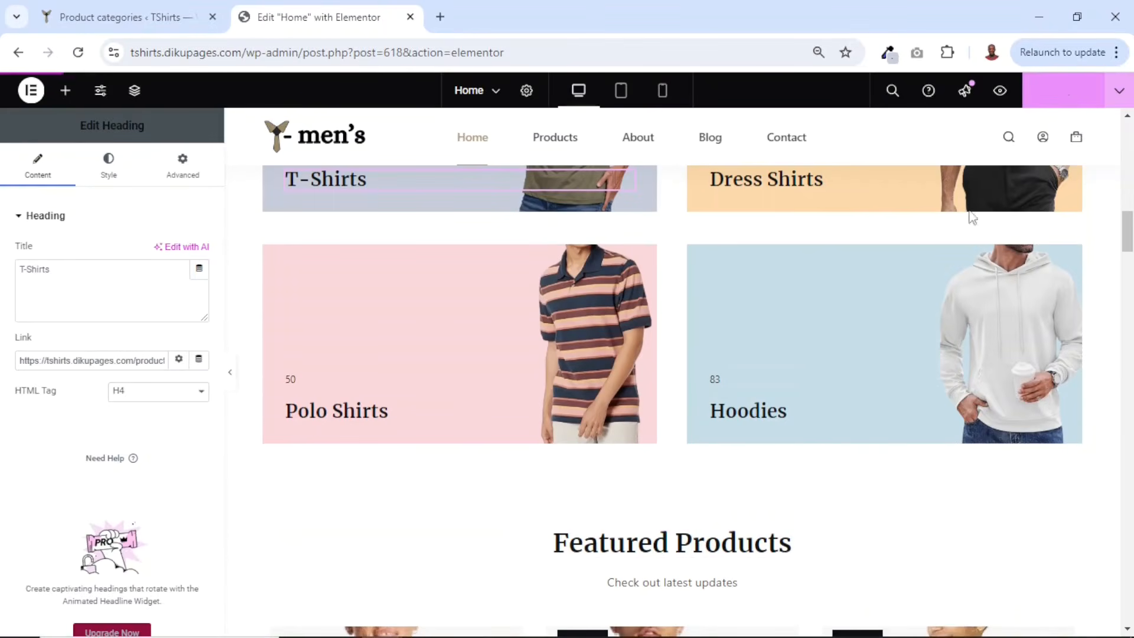
pyautogui.click(1001, 91)
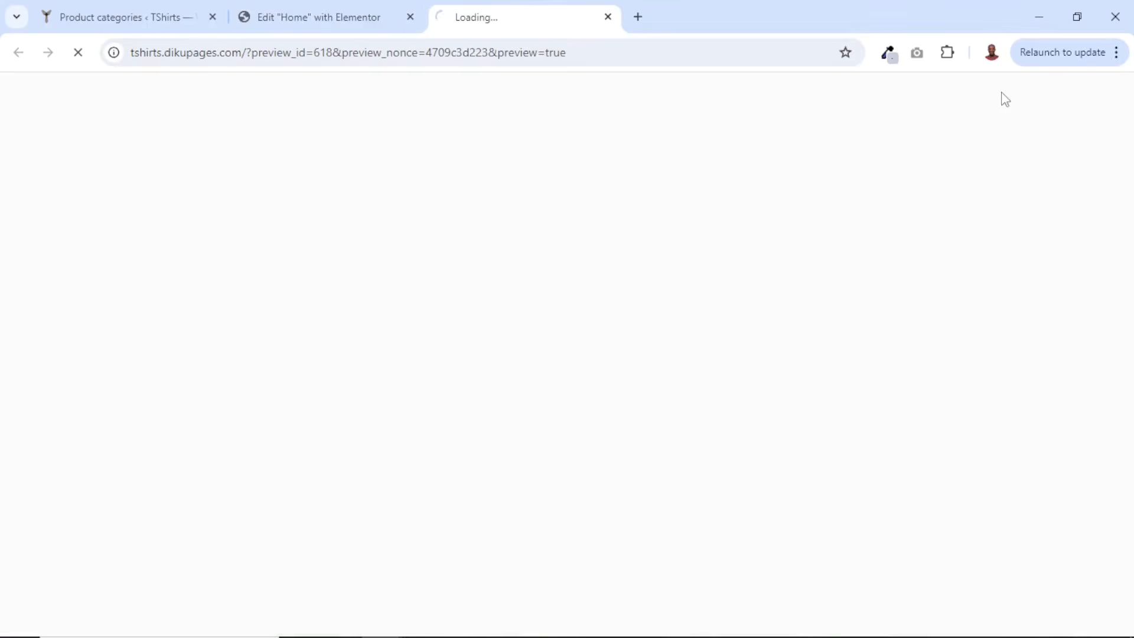
pyautogui.scroll(-15, 622, 262)
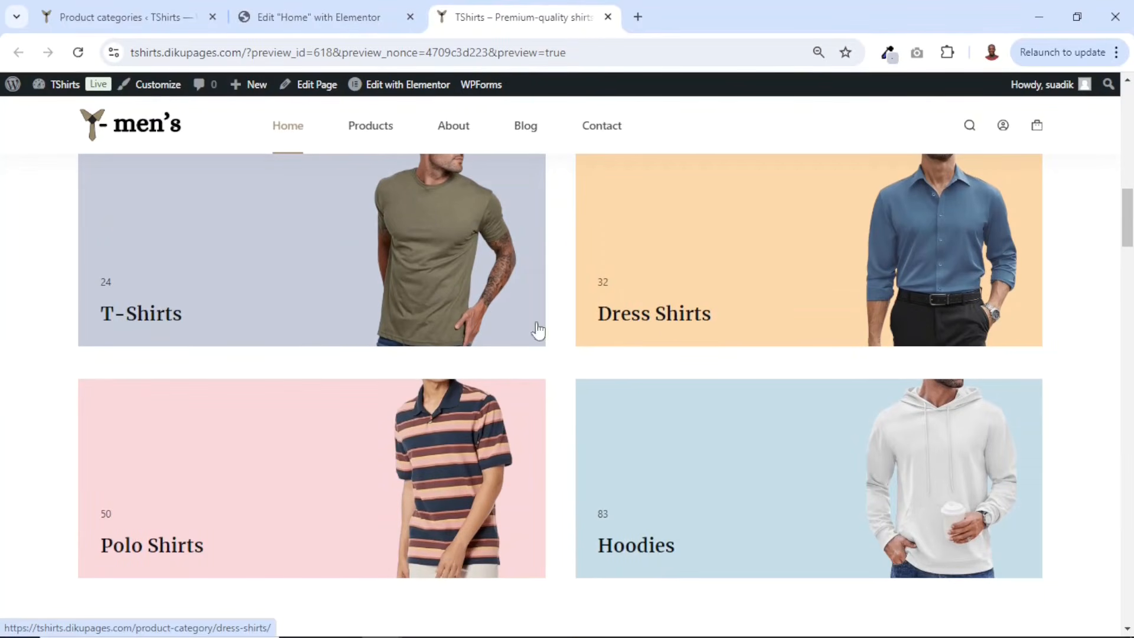
# - Open the T-Shirts and Dress Shirts category cards from the home page preview to check where they lead
pyautogui.click(126, 319)
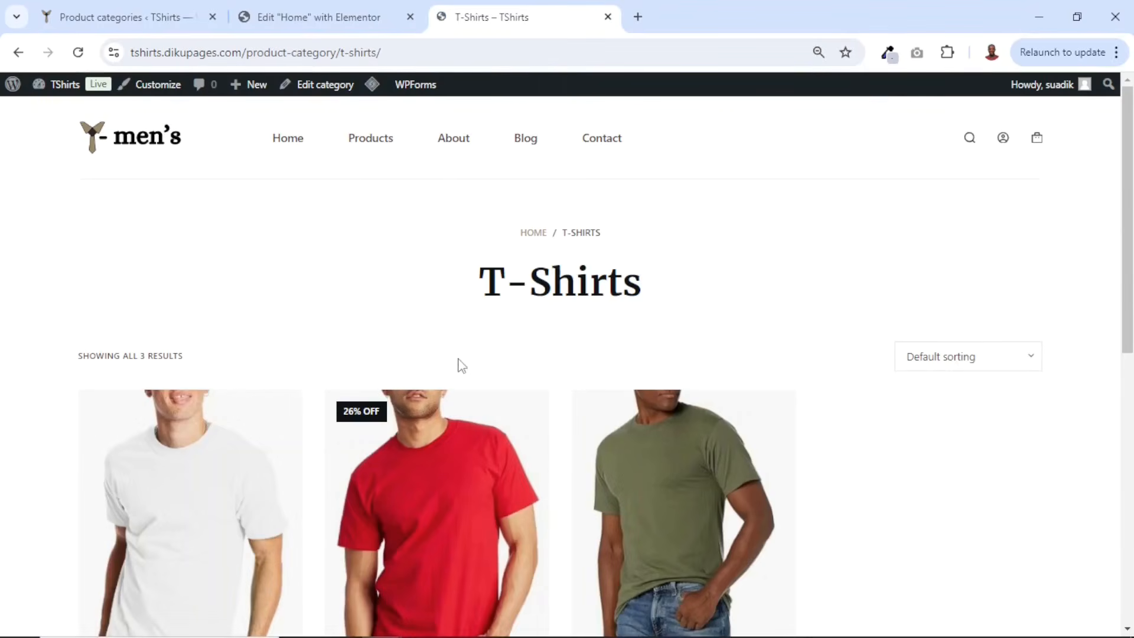
pyautogui.scroll(-10, 597, 382)
pyautogui.scroll(10, 598, 383)
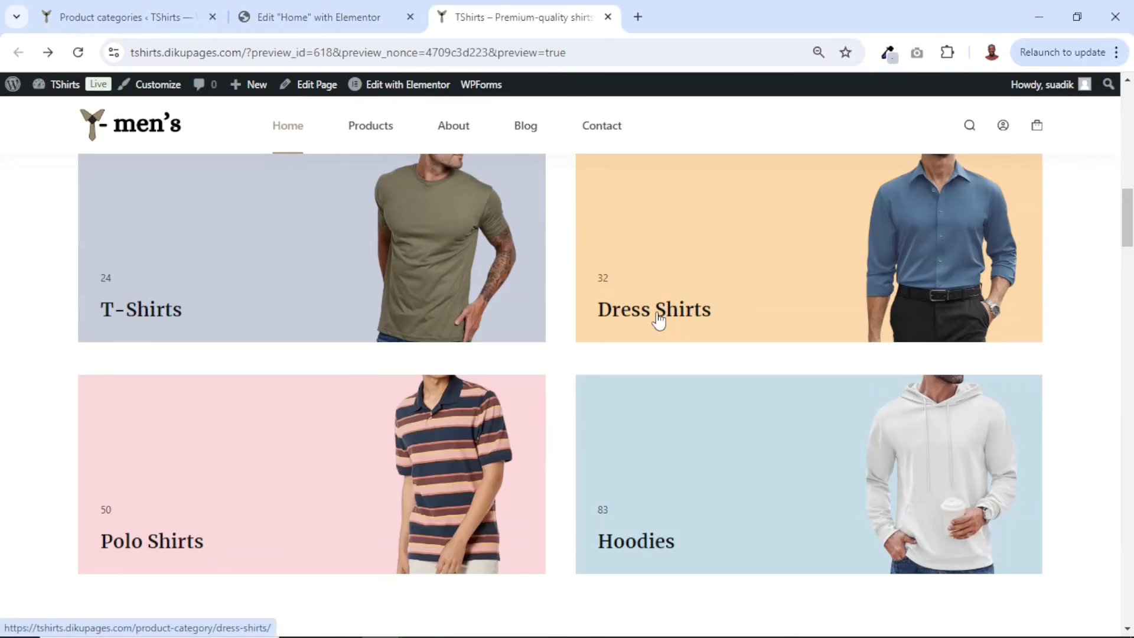
pyautogui.click(790, 332)
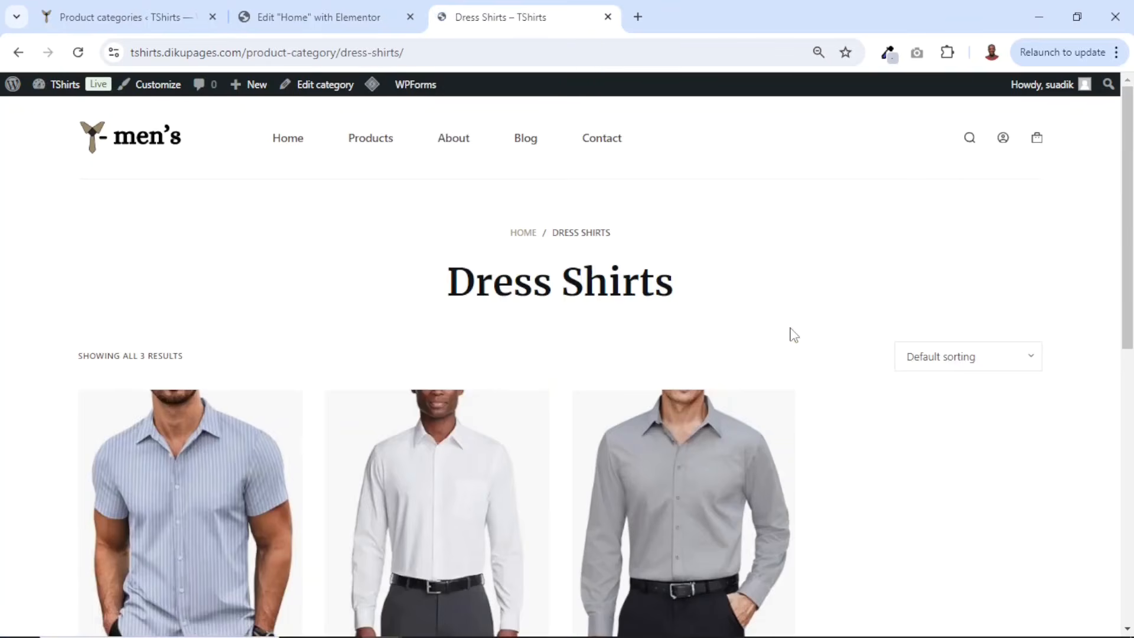
pyautogui.scroll(-8, 795, 335)
pyautogui.scroll(6, 795, 330)
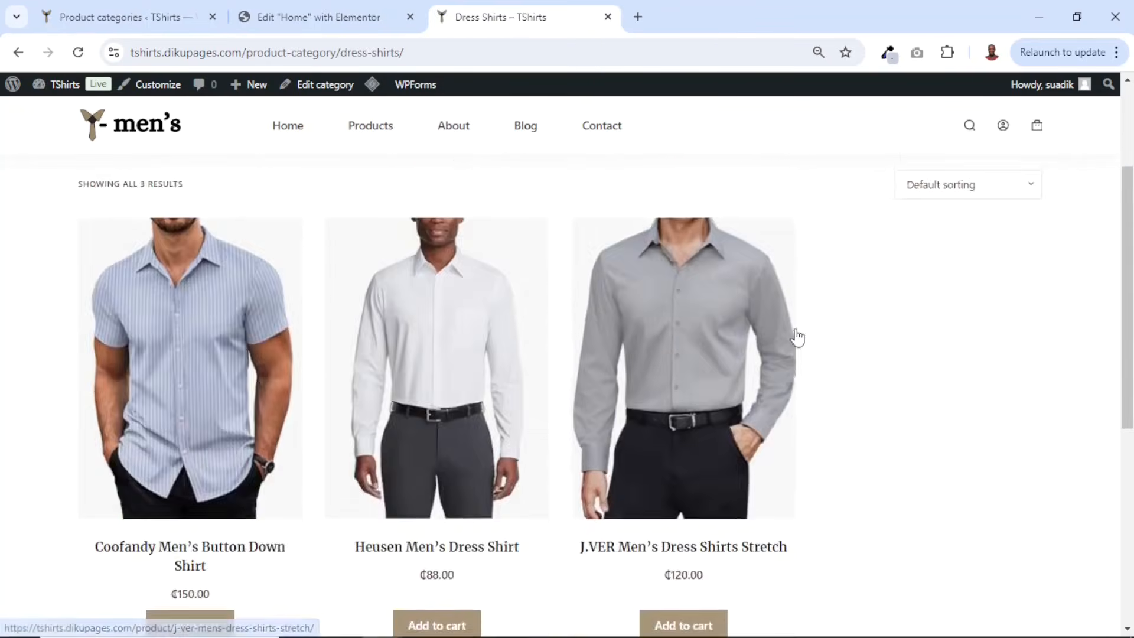
pyautogui.scroll(3, 795, 332)
pyautogui.scroll(-9, 795, 332)
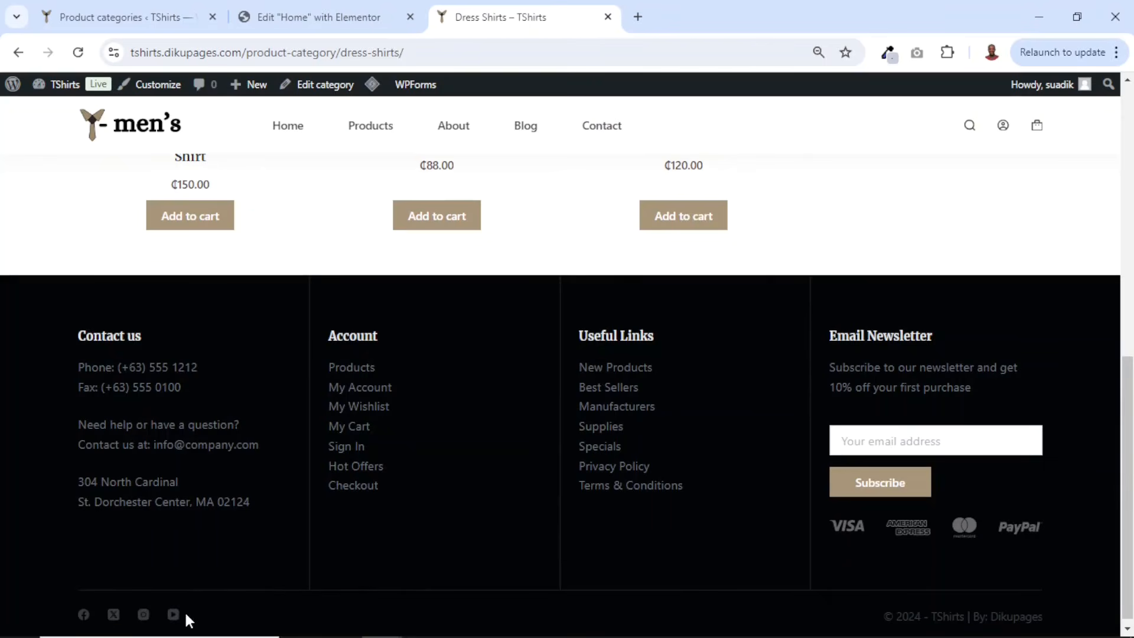
# - In the Customizer's footer Contact us widget, delete the fax line and replace the phone with the store's phone number
pyautogui.click(151, 87)
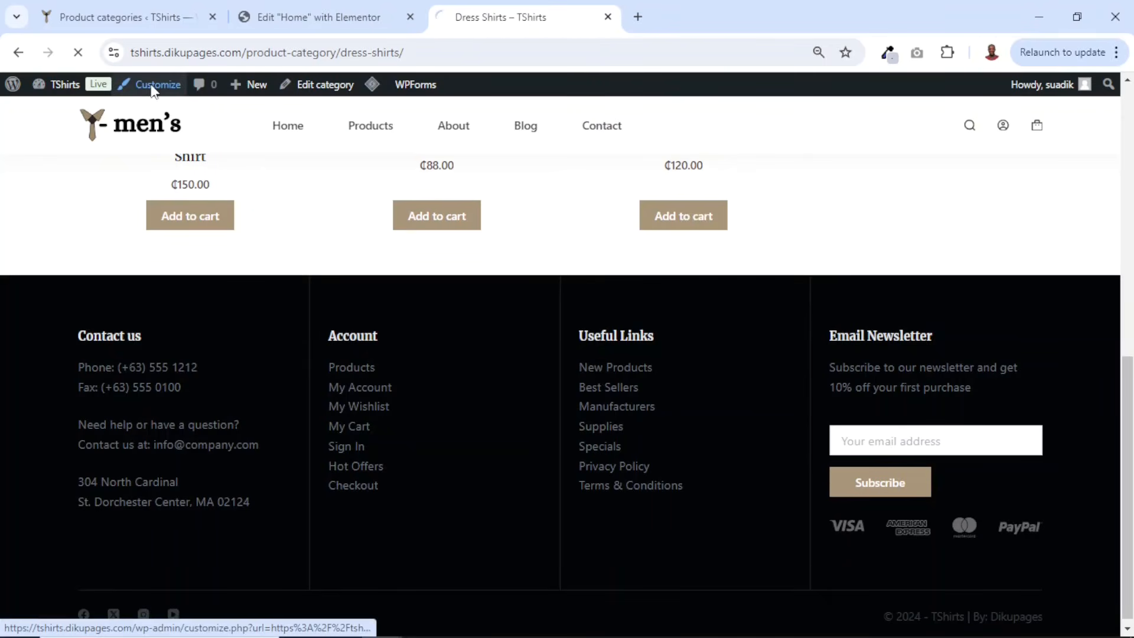
pyautogui.click(410, 17)
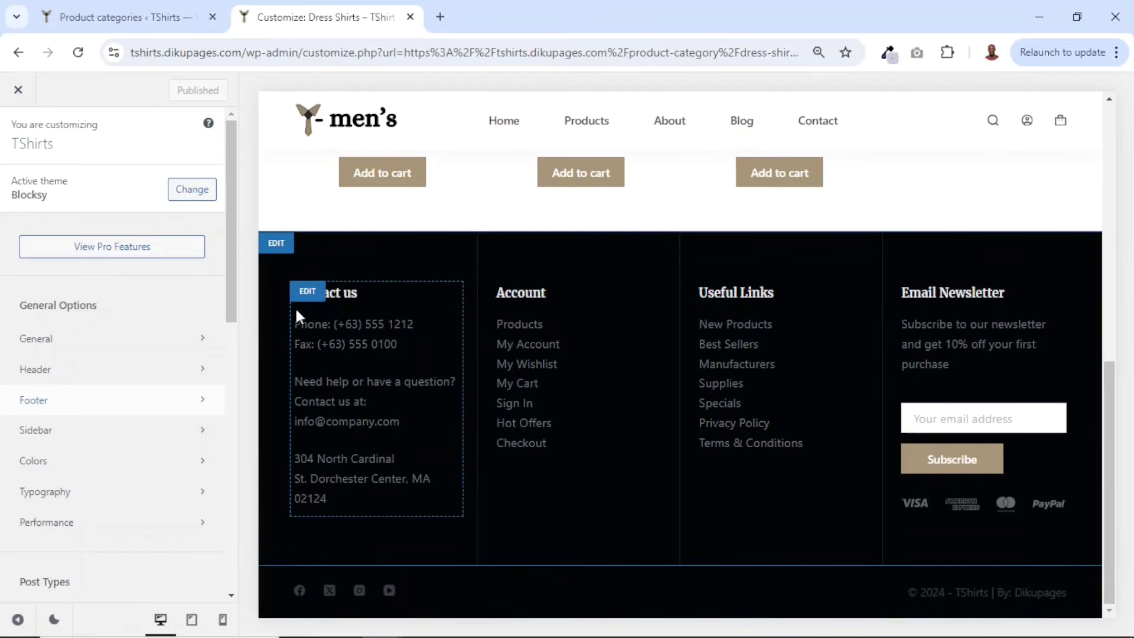
pyautogui.click(308, 295)
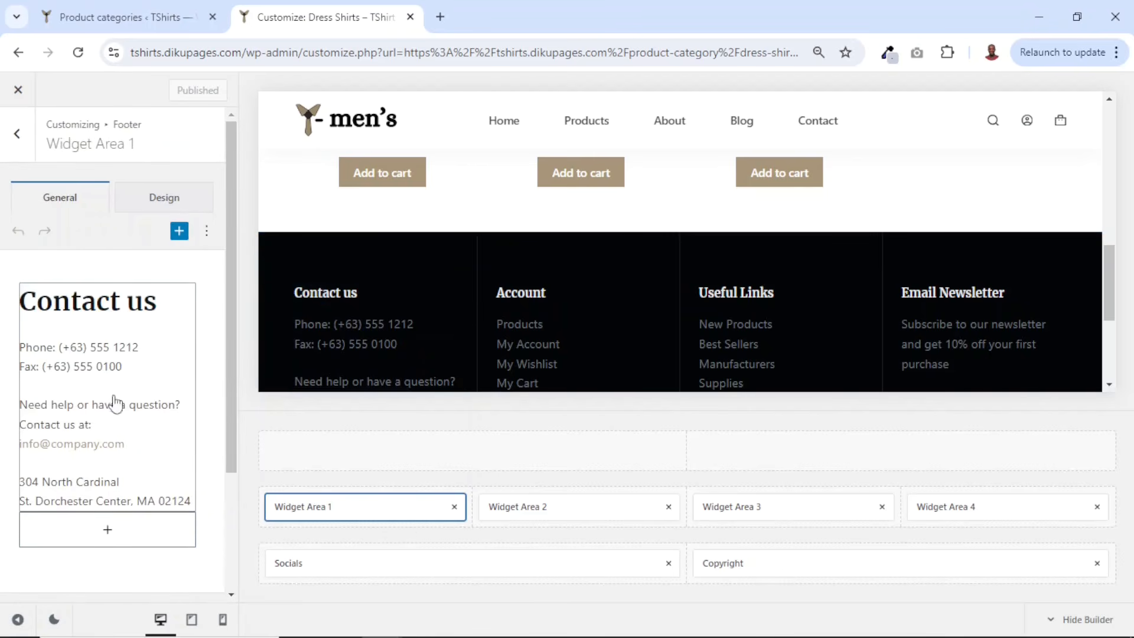
pyautogui.click(72, 350)
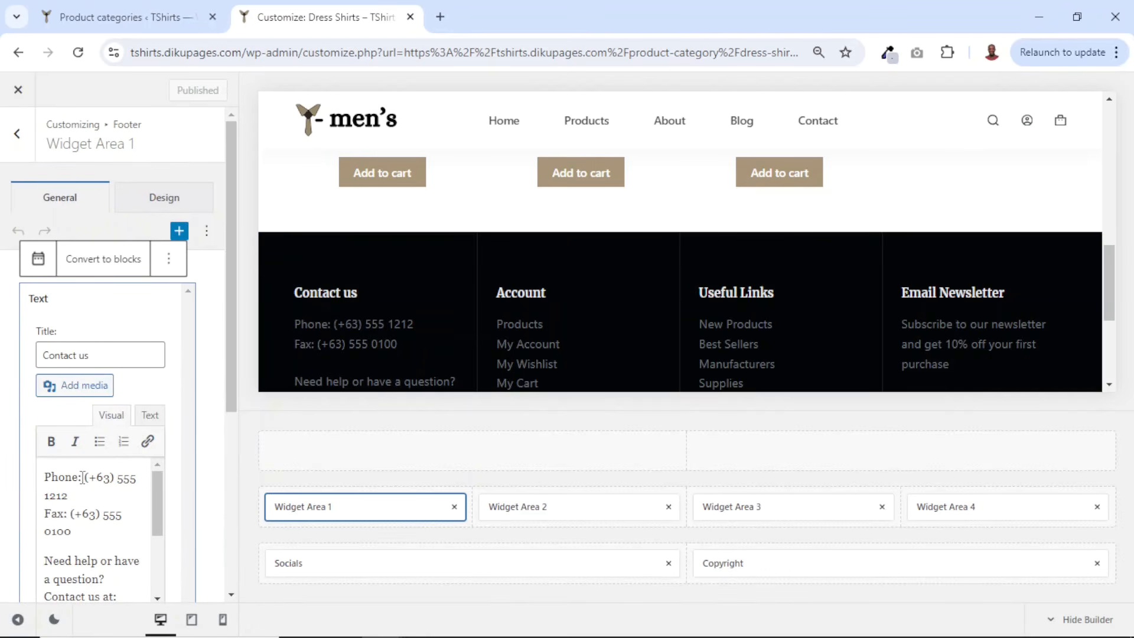
pyautogui.moveTo(85, 537); pyautogui.dragTo(30, 515)
pyautogui.press('BackSpace')
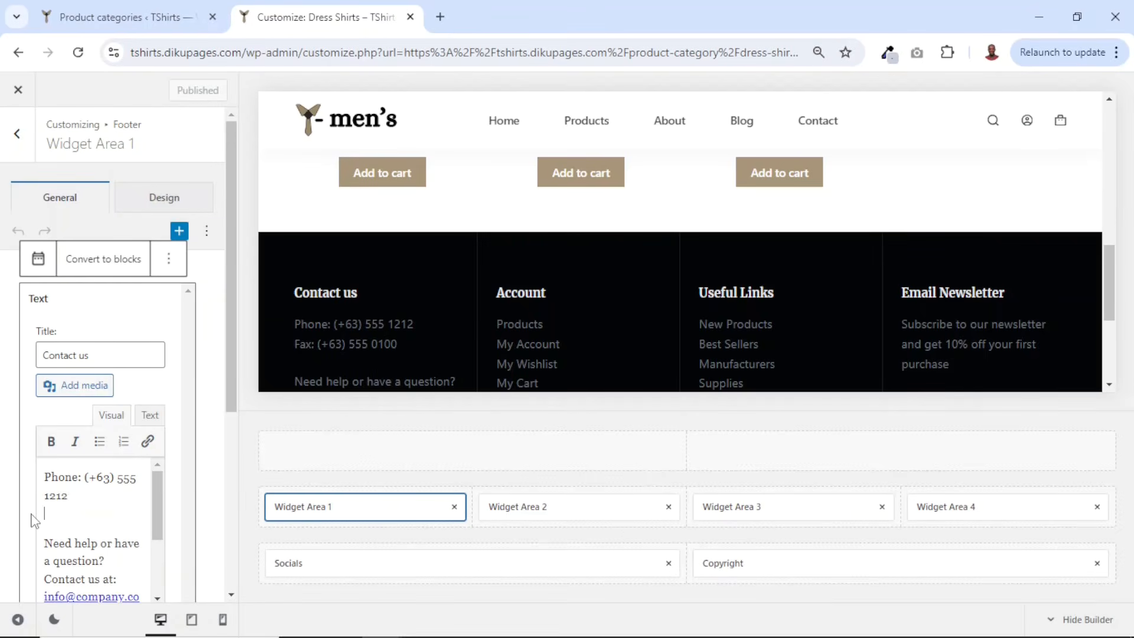
pyautogui.press('BackSpace')
pyautogui.press('BackSpace')
pyautogui.press('BackSpace')
pyautogui.press('BackSpace')
pyautogui.press('BackSpace')
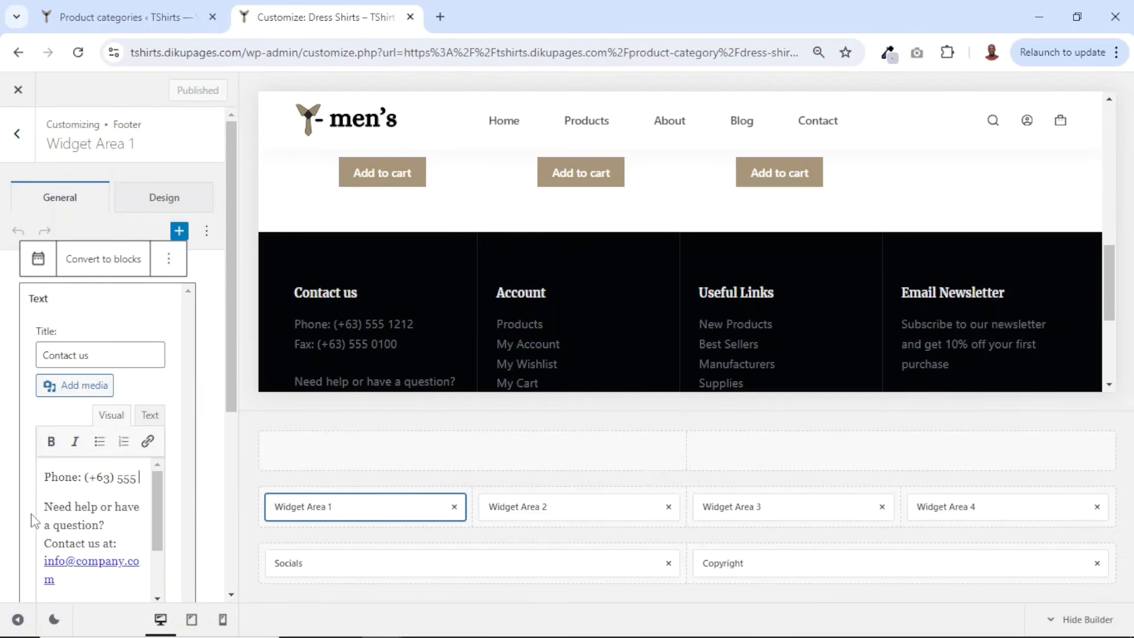
pyautogui.press('BackSpace')
pyautogui.press('BackSpace')
pyautogui.press('BackSpace')
pyautogui.press('BackSpace')
pyautogui.moveTo(118, 478); pyautogui.dragTo(87, 481)
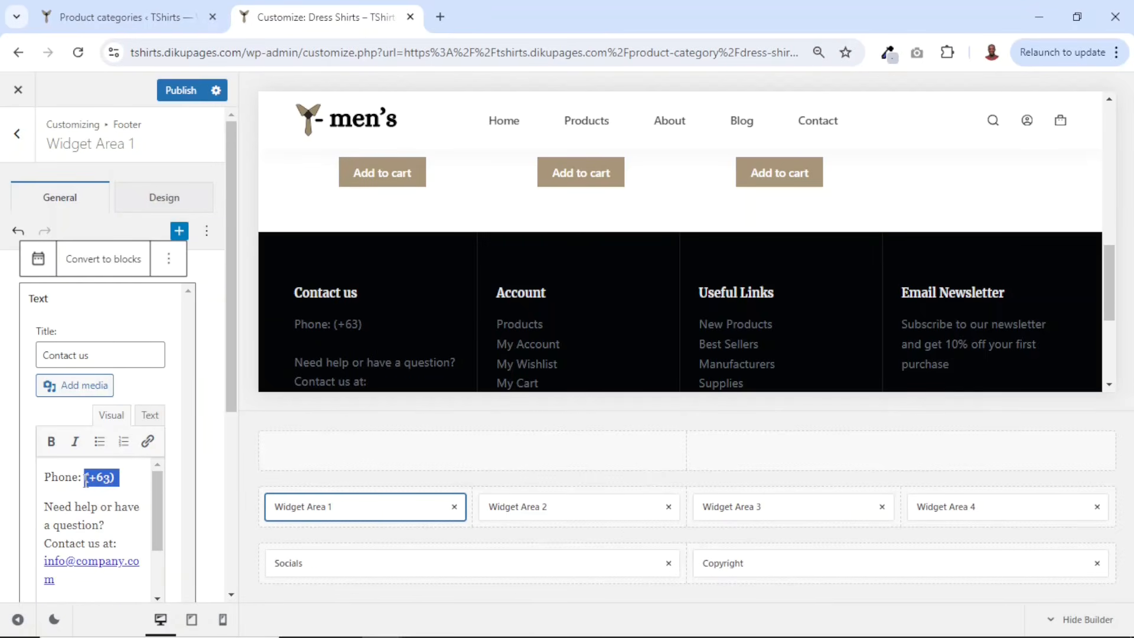
pyautogui.press('Delete')
pyautogui.press('Delete')
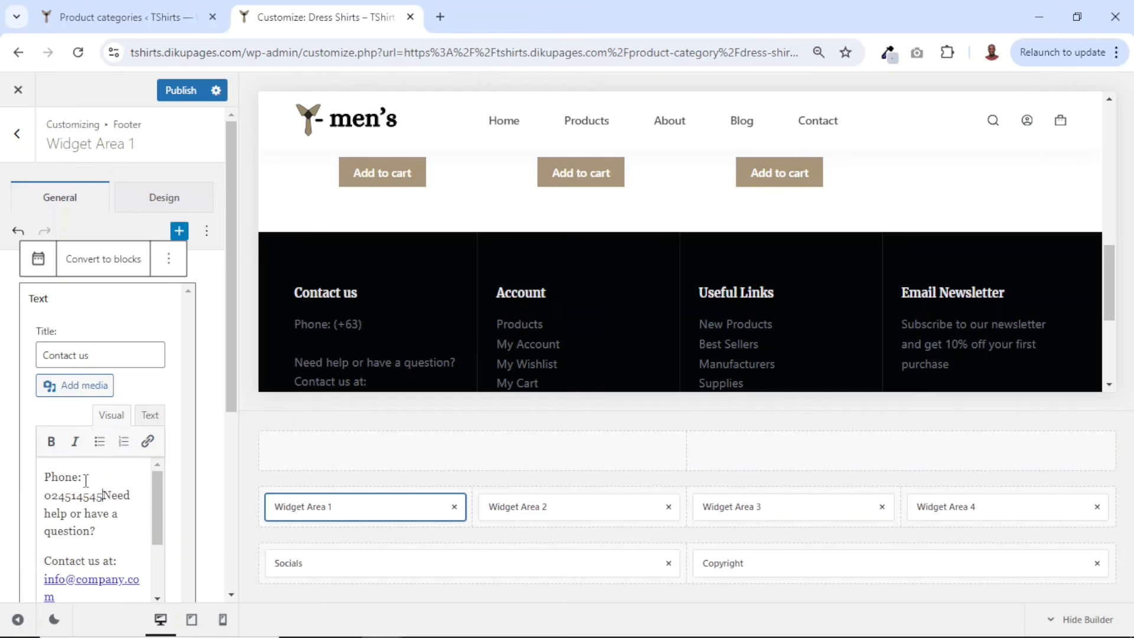
pyautogui.press('Return')
# - Replace the contact e-mail and the street address in the Contact us widget with the store's own details
pyautogui.scroll(-3, 85, 490)
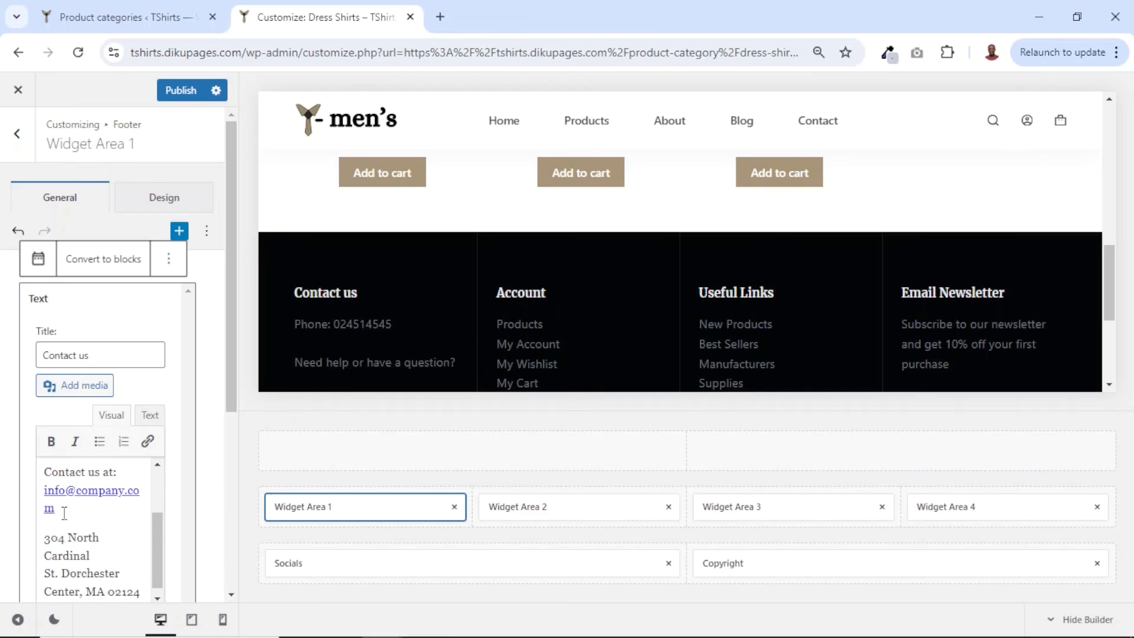
pyautogui.moveTo(64, 514); pyautogui.dragTo(46, 492)
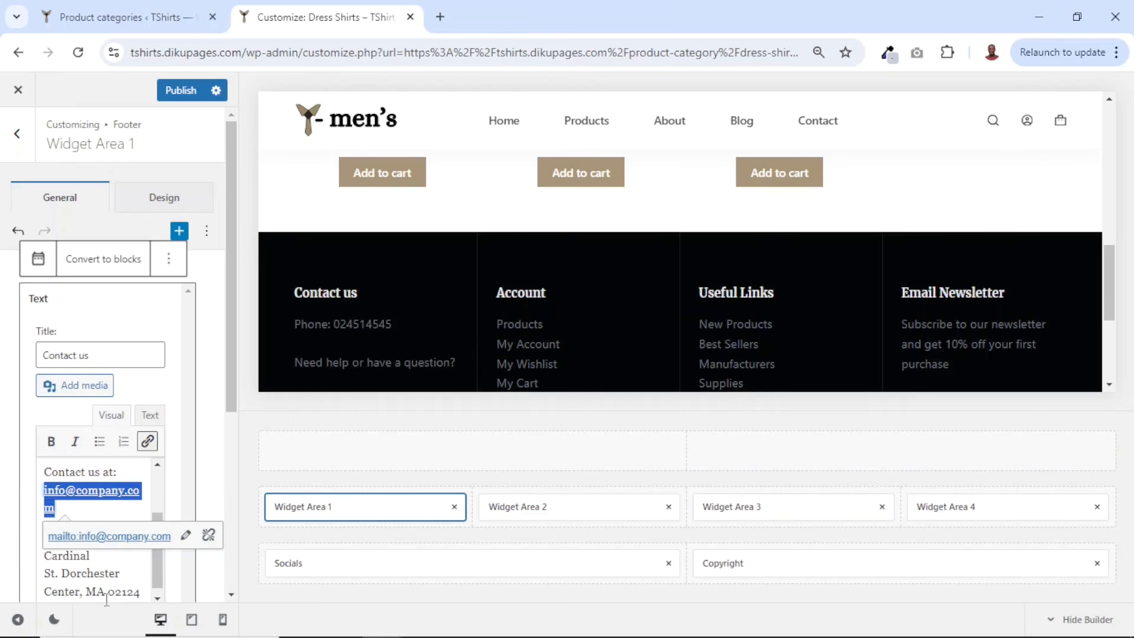
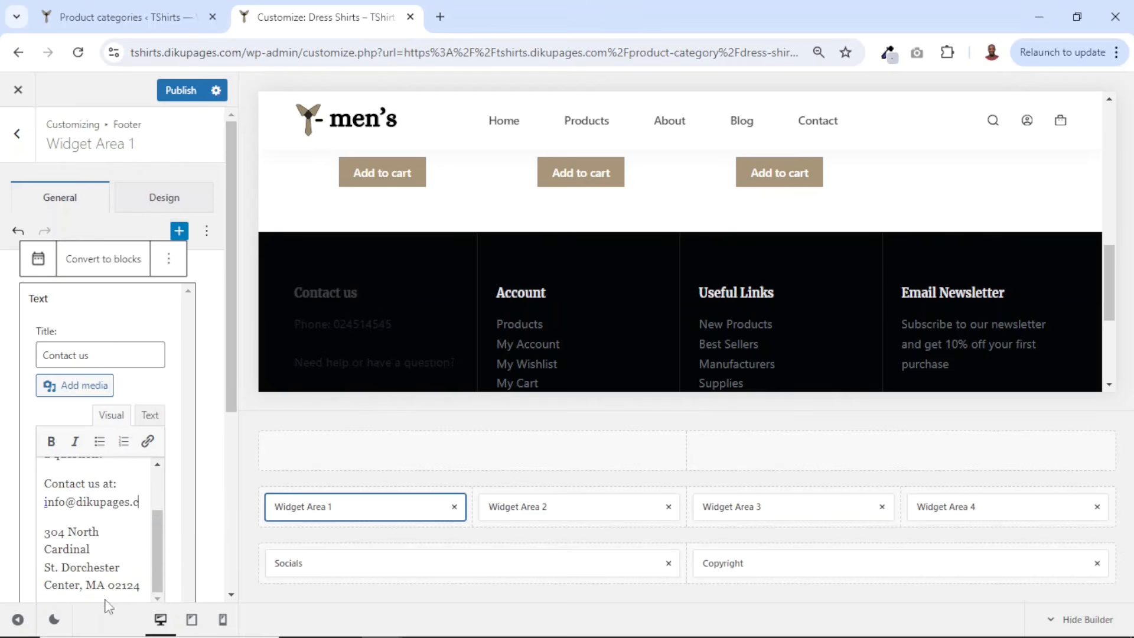
pyautogui.moveTo(46, 531); pyautogui.dragTo(140, 590)
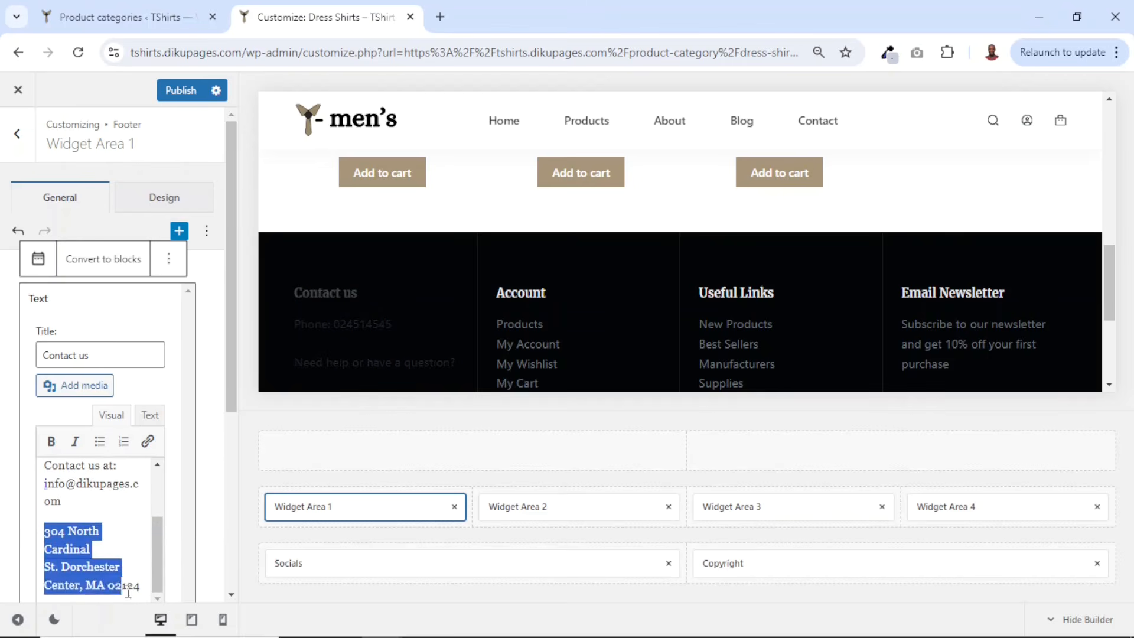
pyautogui.scroll(-3, 107, 413)
pyautogui.hotkey('ctrl', 'v')
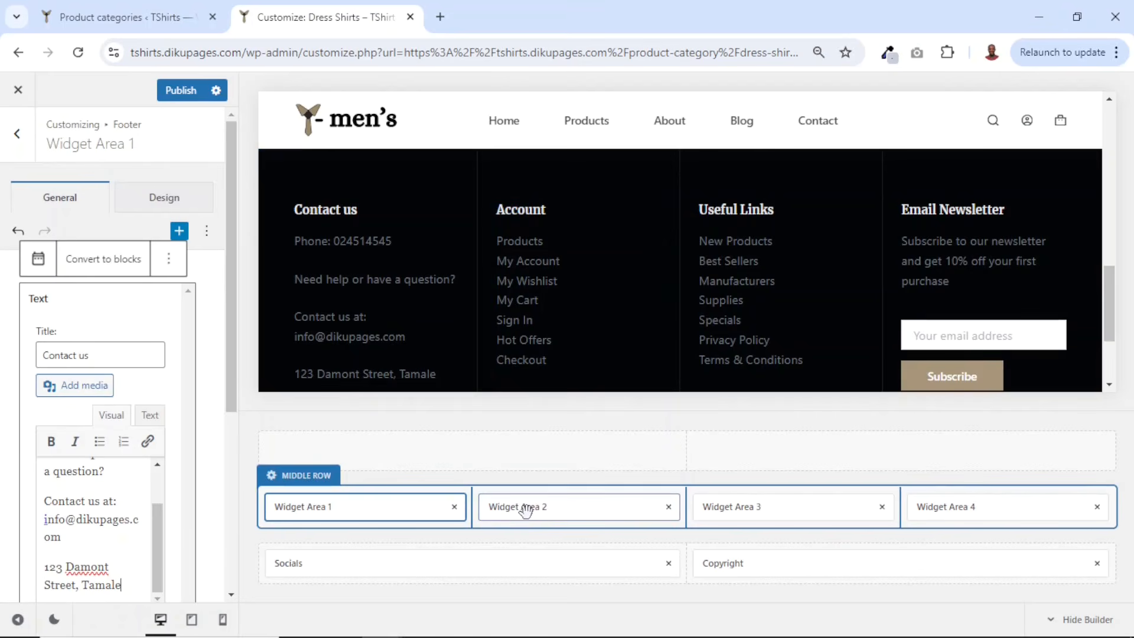
# - Open the footer's Account widget, rename its title to Categories, and delete all of its links
pyautogui.click(564, 510)
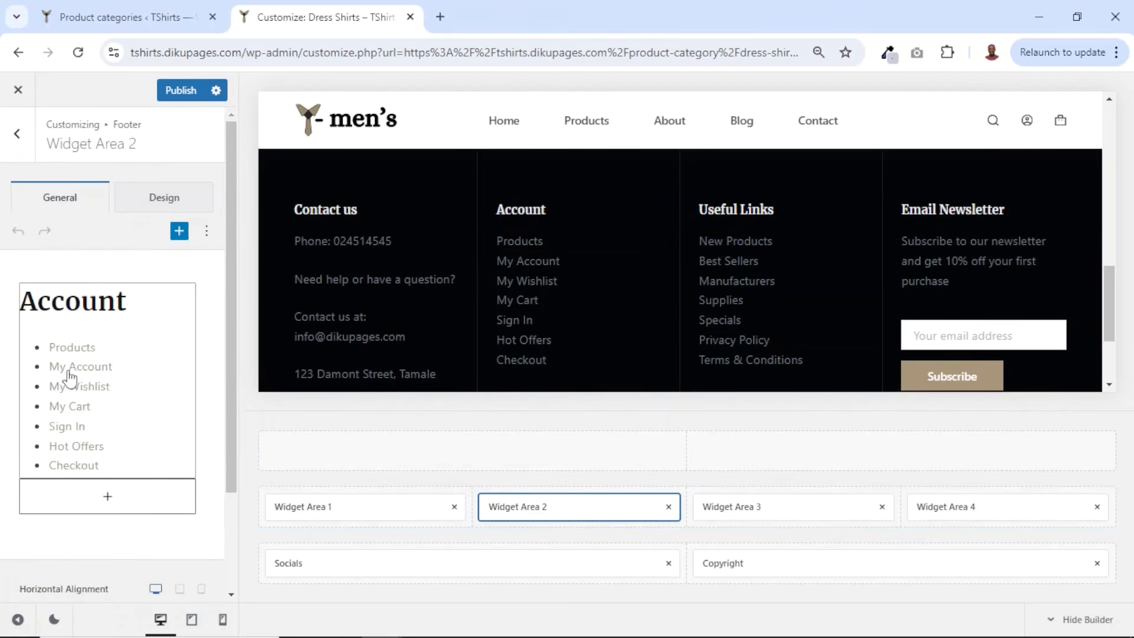
pyautogui.click(74, 375)
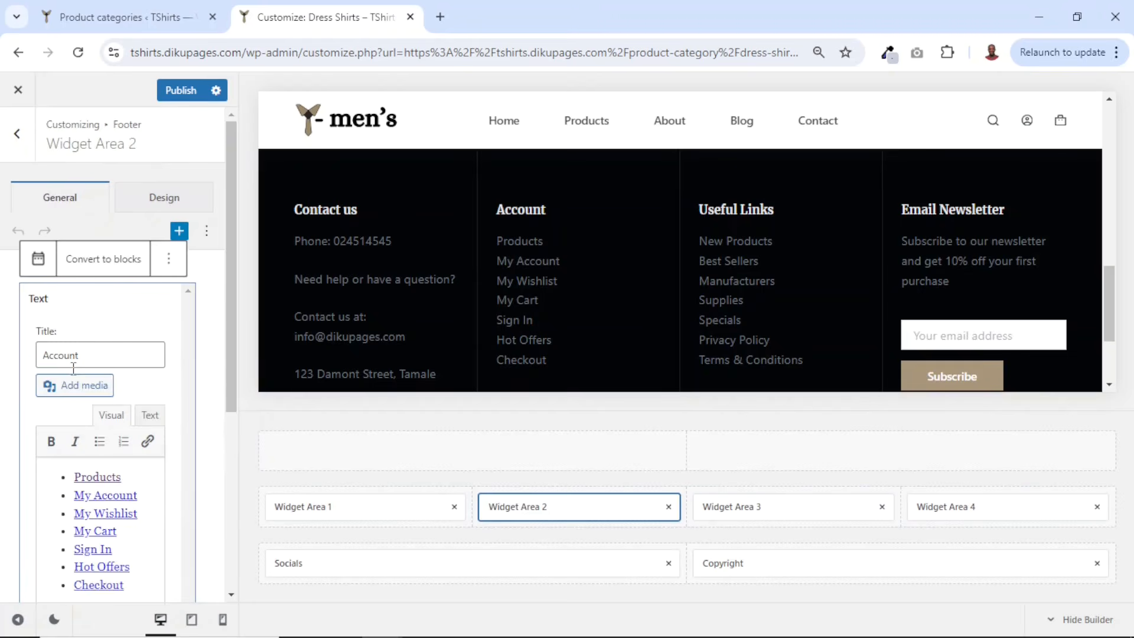
pyautogui.click(114, 549)
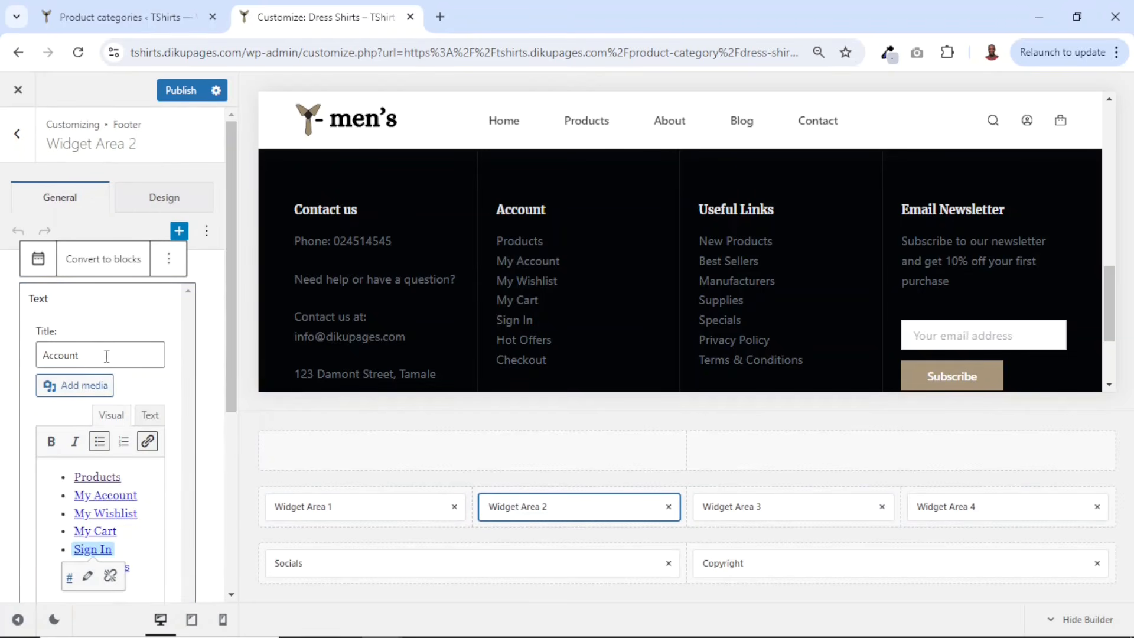
pyautogui.moveTo(107, 355); pyautogui.dragTo(38, 352)
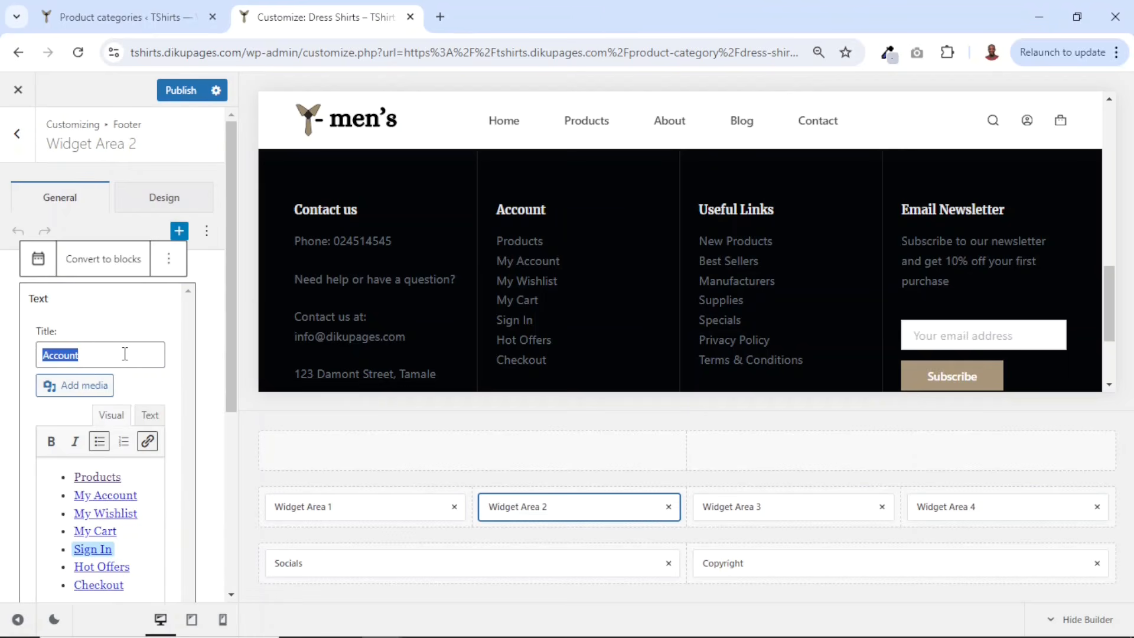
pyautogui.write('Cate')
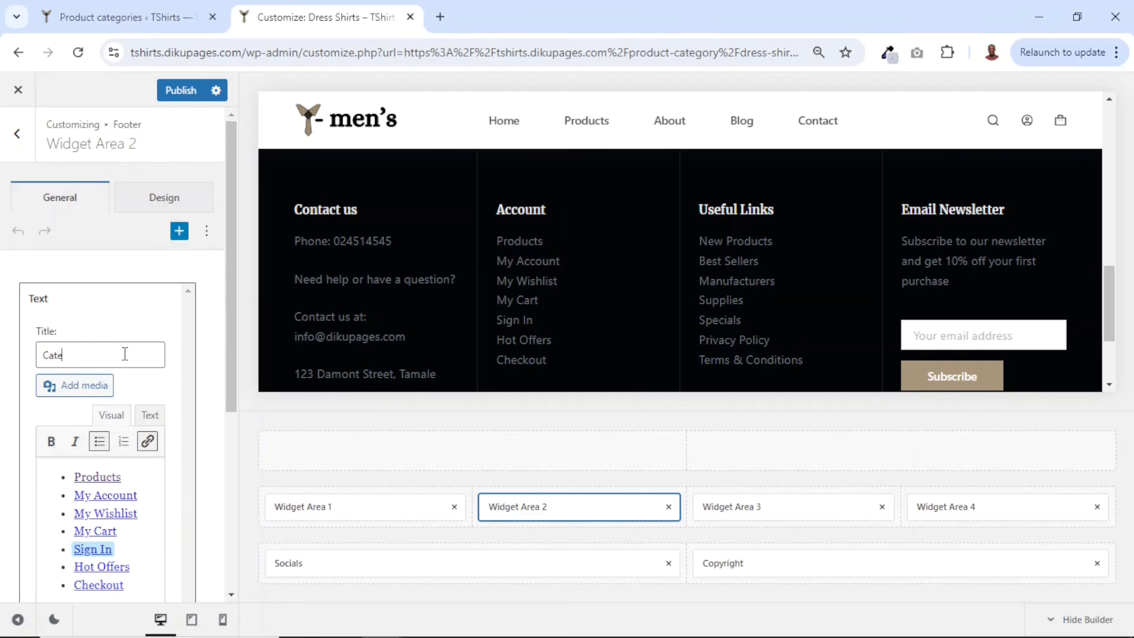
pyautogui.write('gories')
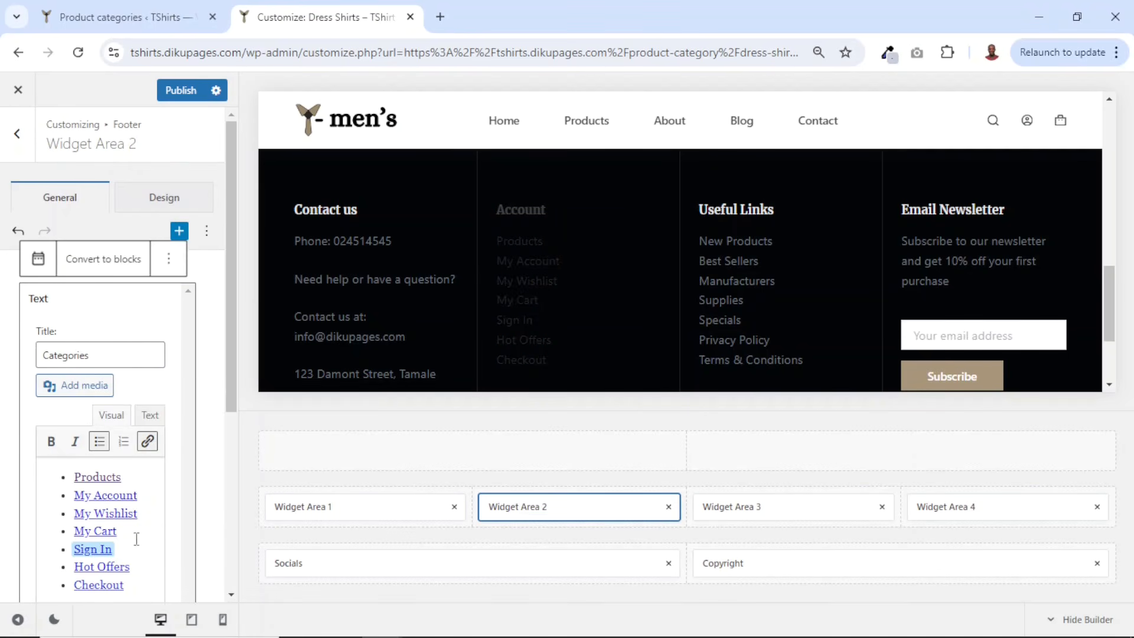
pyautogui.click(136, 537)
pyautogui.hotkey('ctrl', 'a')
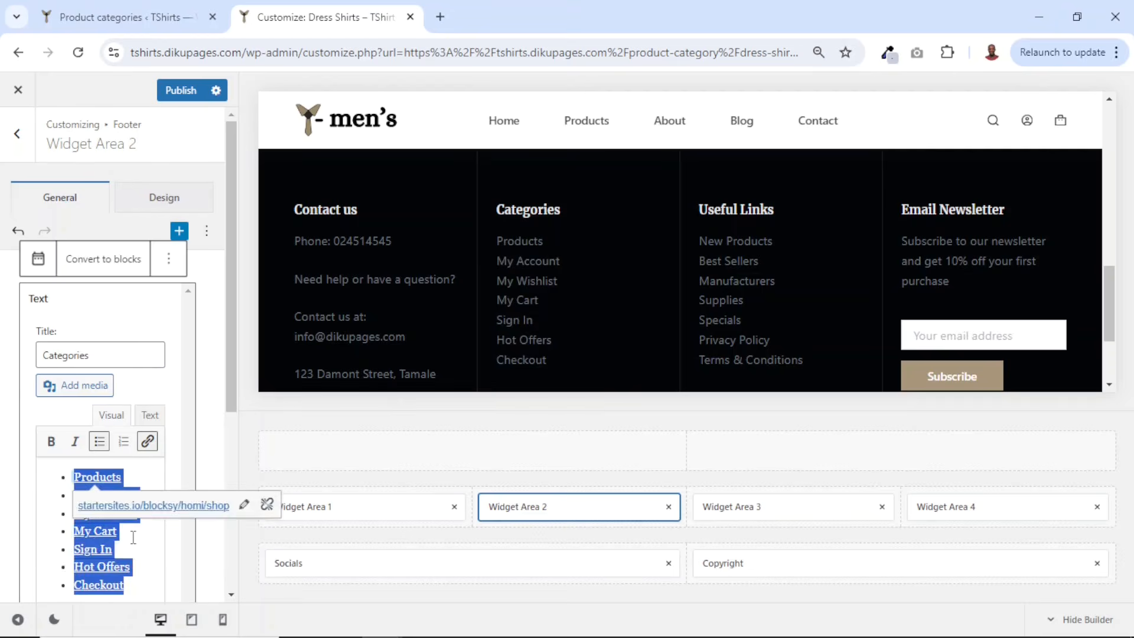
pyautogui.press('BackSpace')
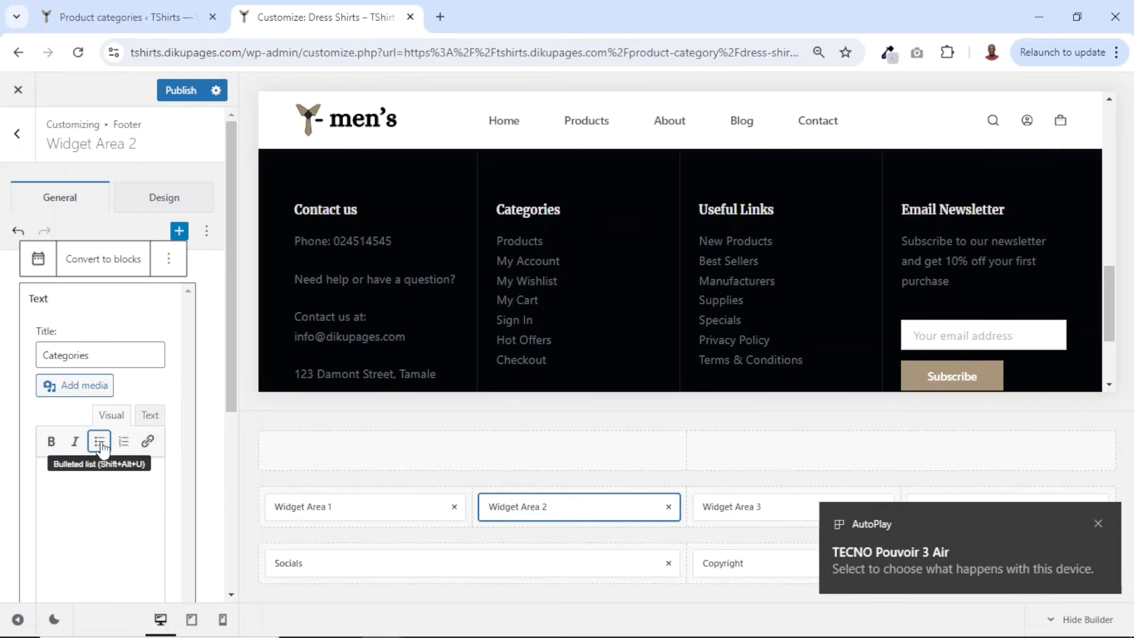
# - Add a bulleted list of T-Shirts, Dress Shirts, Hoodies and Polo Shirts to the Categories widget
pyautogui.click(101, 447)
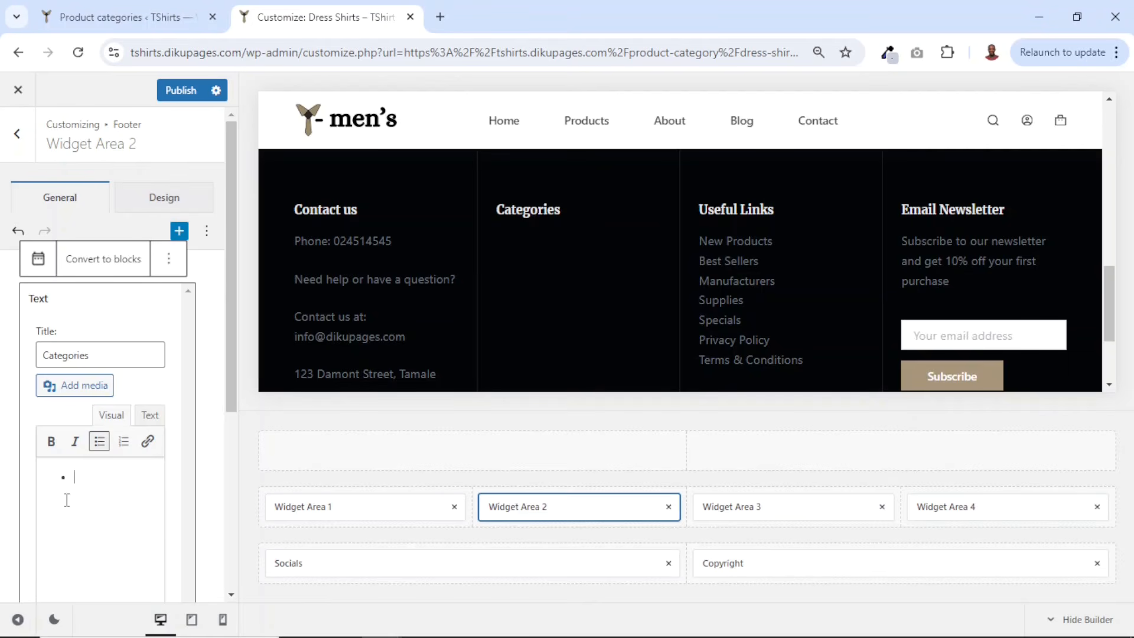
pyautogui.write('T-Shirts ')
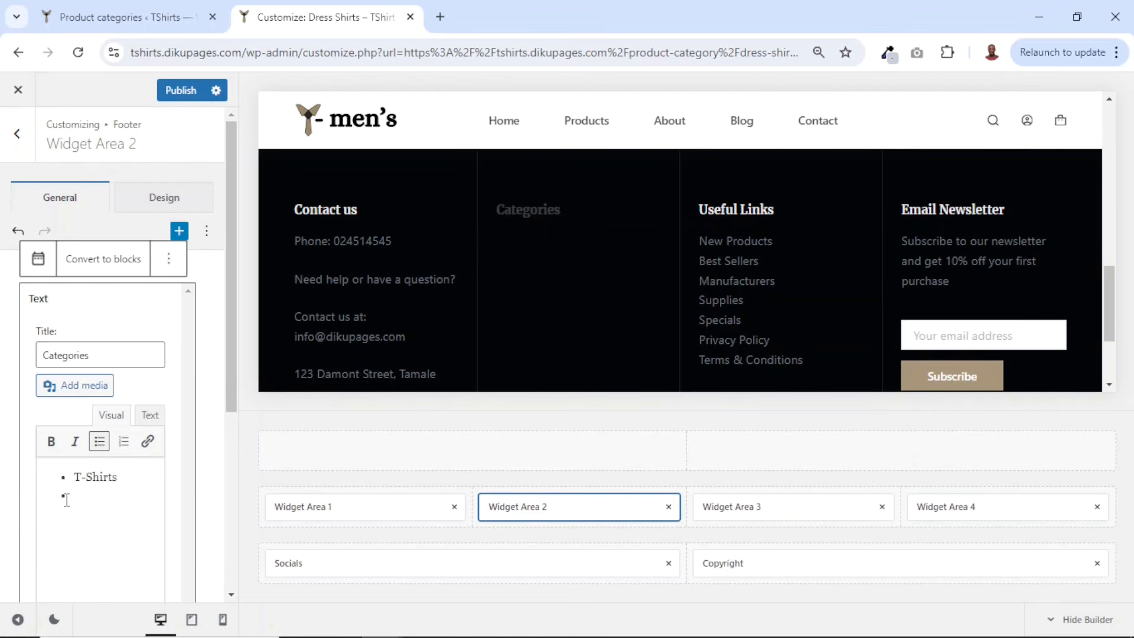
pyautogui.write('Dress Shirts H')
pyautogui.write('oodies')
pyautogui.press('Return')
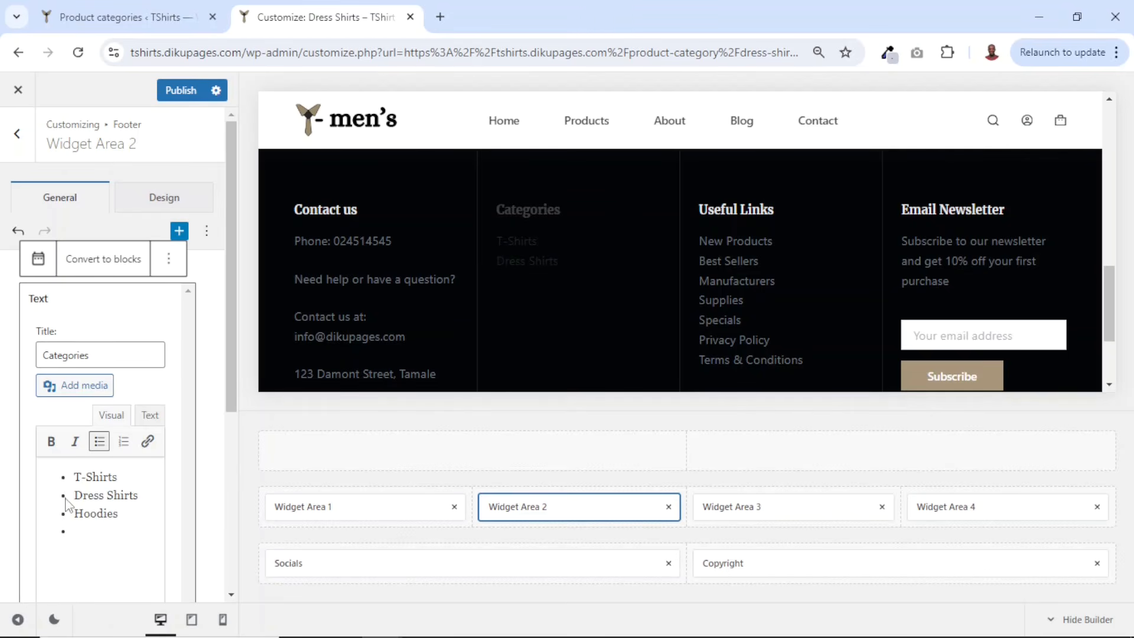
pyautogui.click(67, 498)
pyautogui.press('Down')
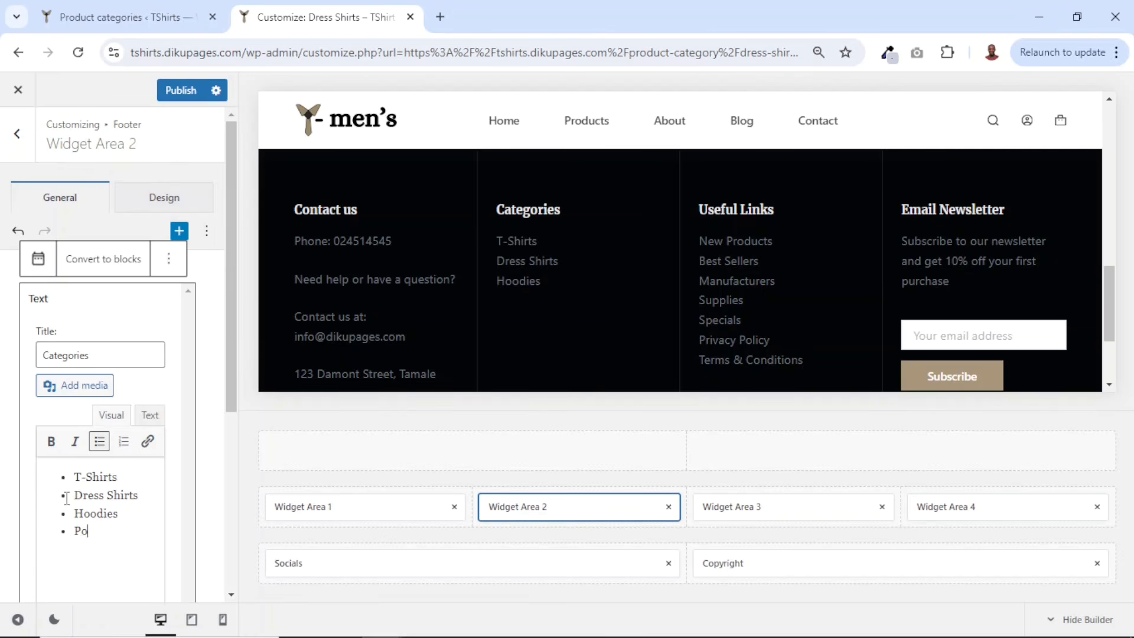
pyautogui.write('Polo Shirts')
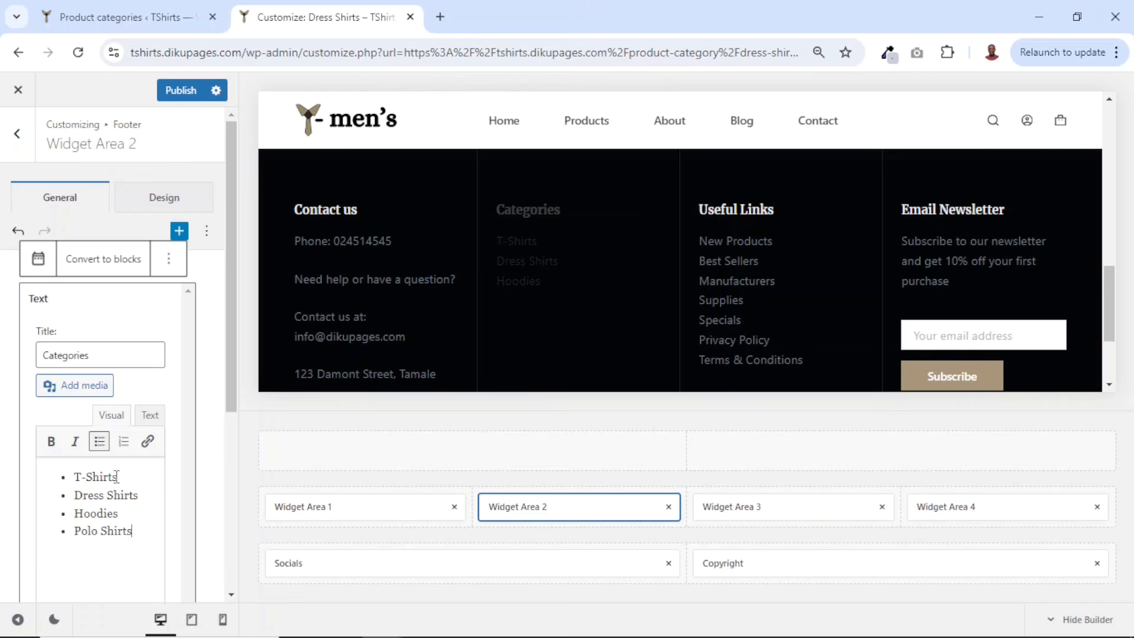
# - Copy the T-Shirts category page address and link the T-Shirts item in the Categories widget to it
pyautogui.click(159, 21)
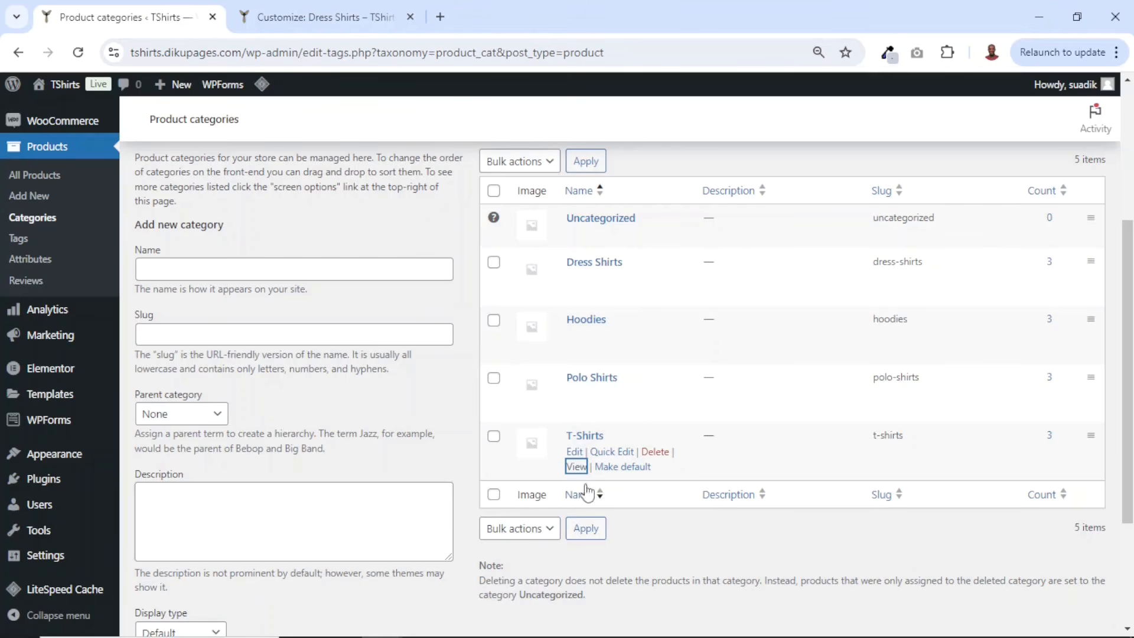
pyautogui.rightClick(575, 469)
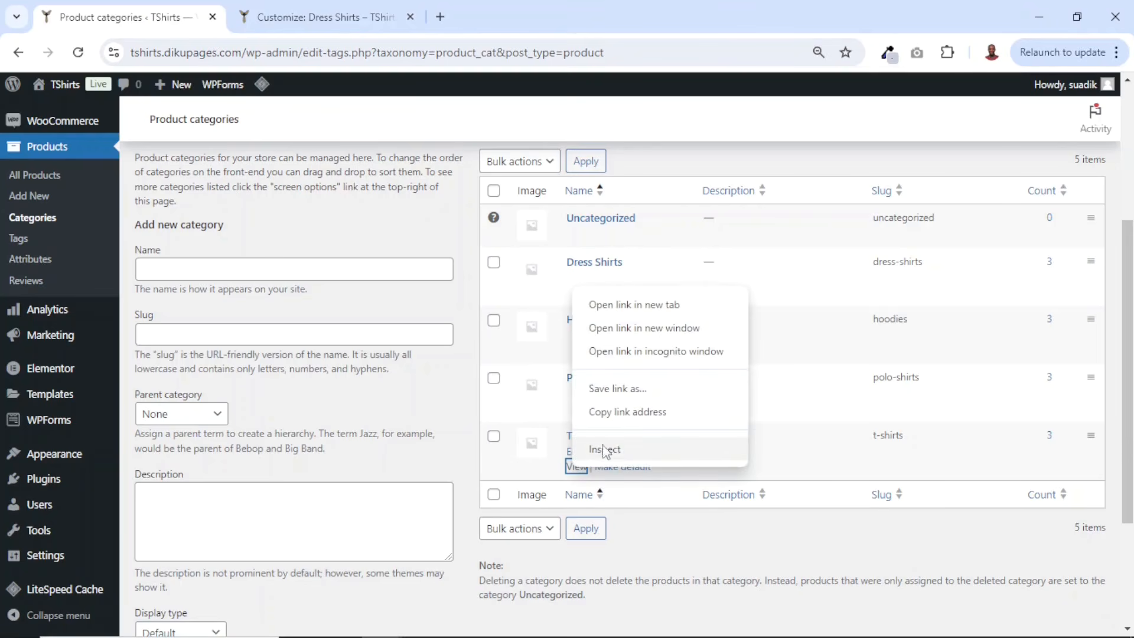
pyautogui.click(599, 409)
pyautogui.click(323, 15)
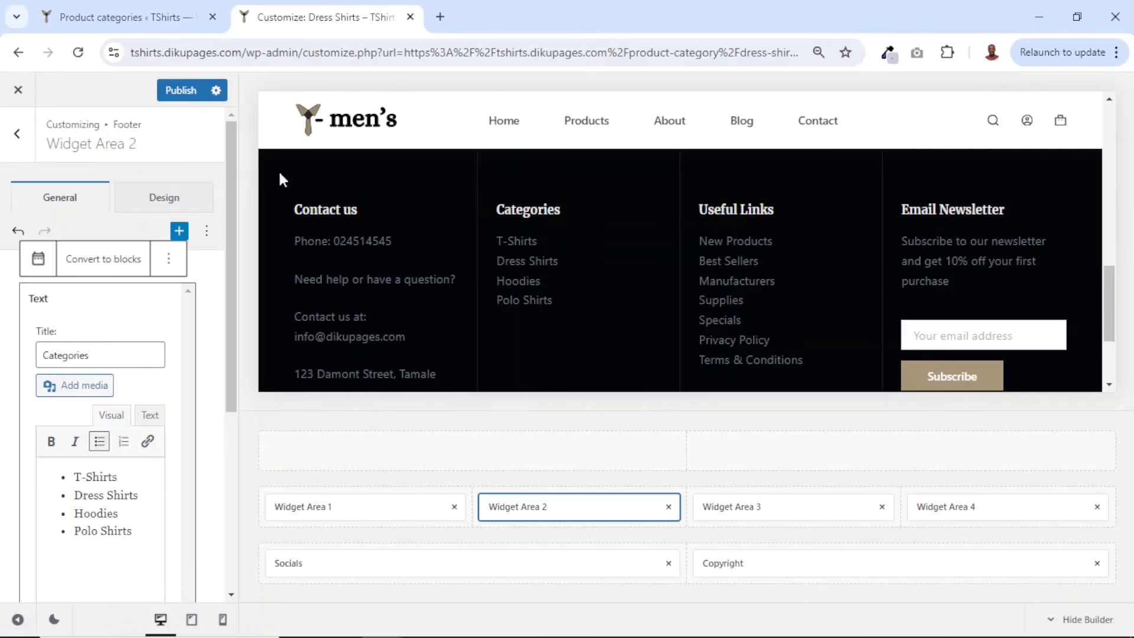
pyautogui.moveTo(76, 493); pyautogui.dragTo(76, 476)
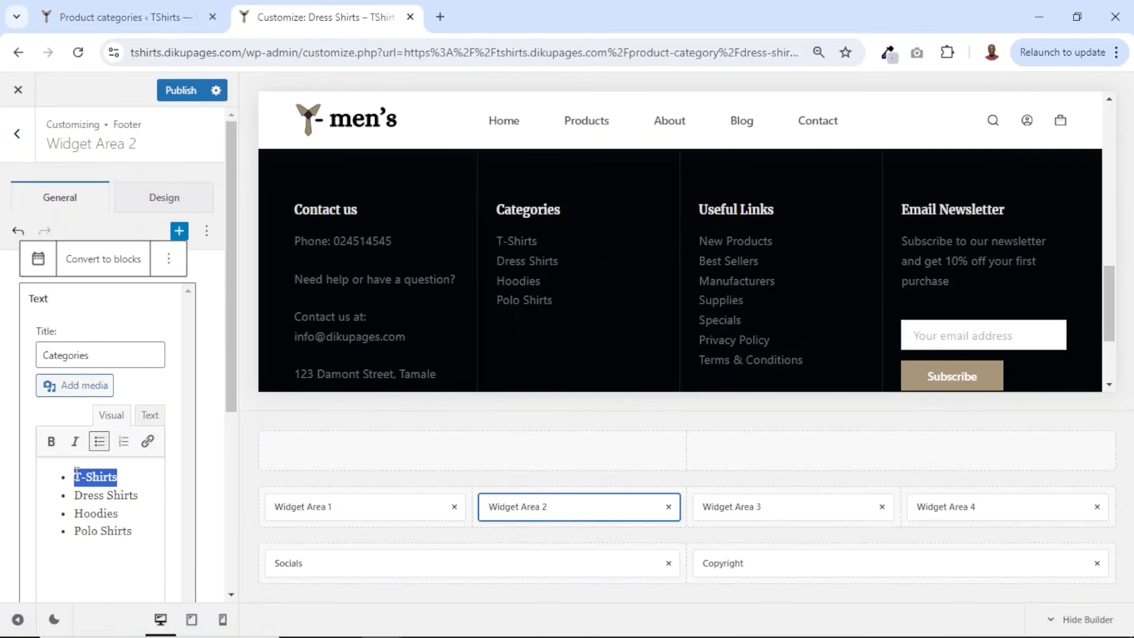
pyautogui.click(147, 441)
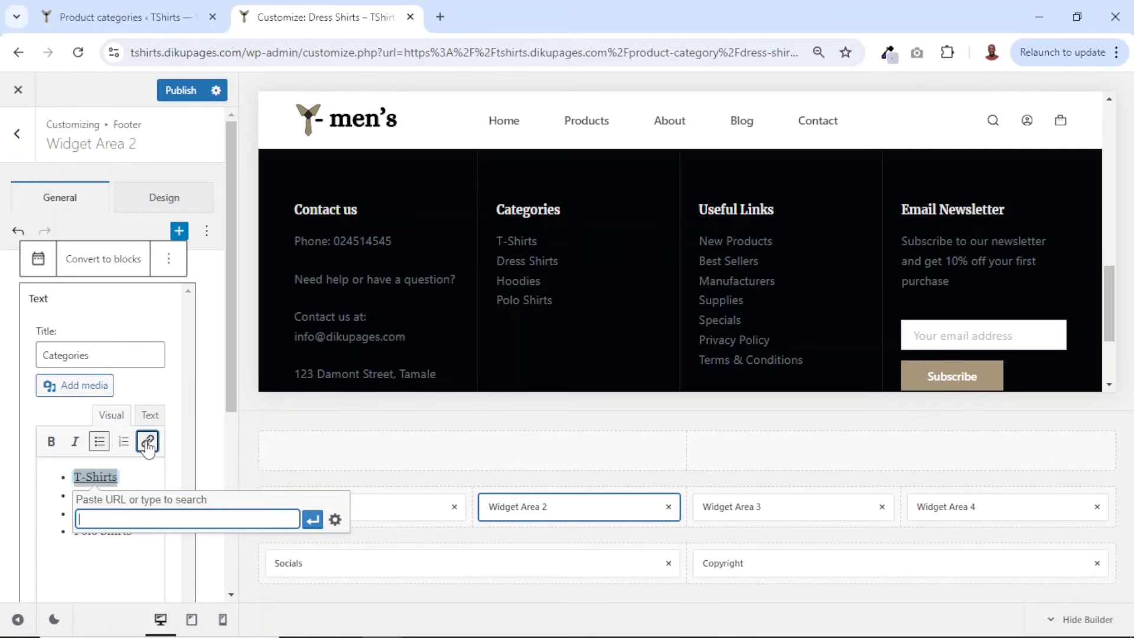
pyautogui.rightClick(157, 515)
pyautogui.click(184, 329)
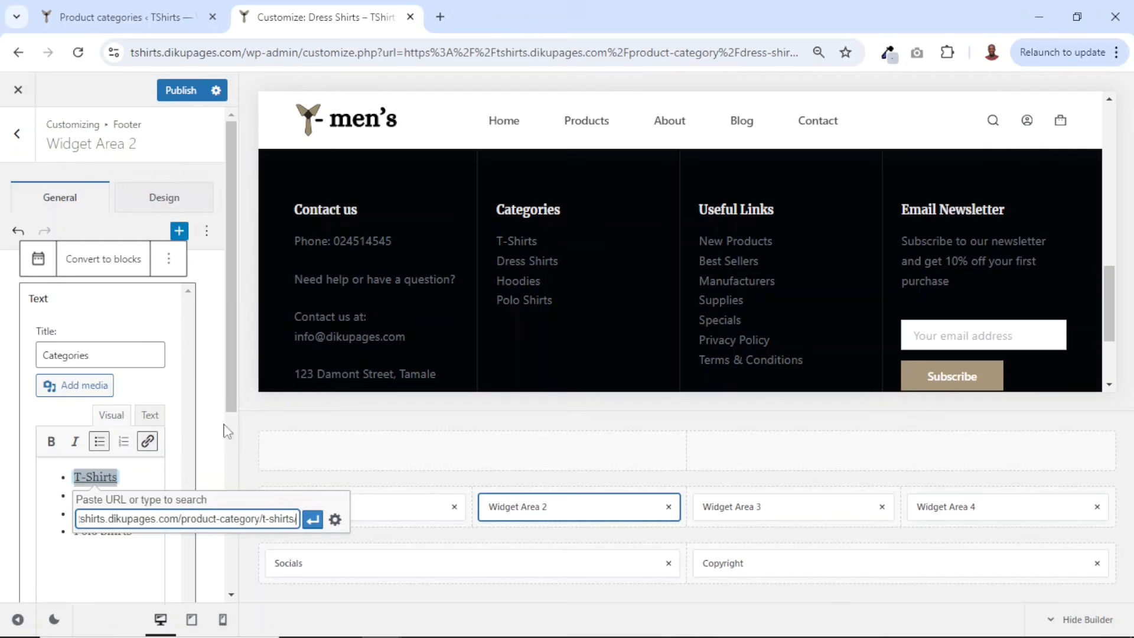
pyautogui.click(313, 521)
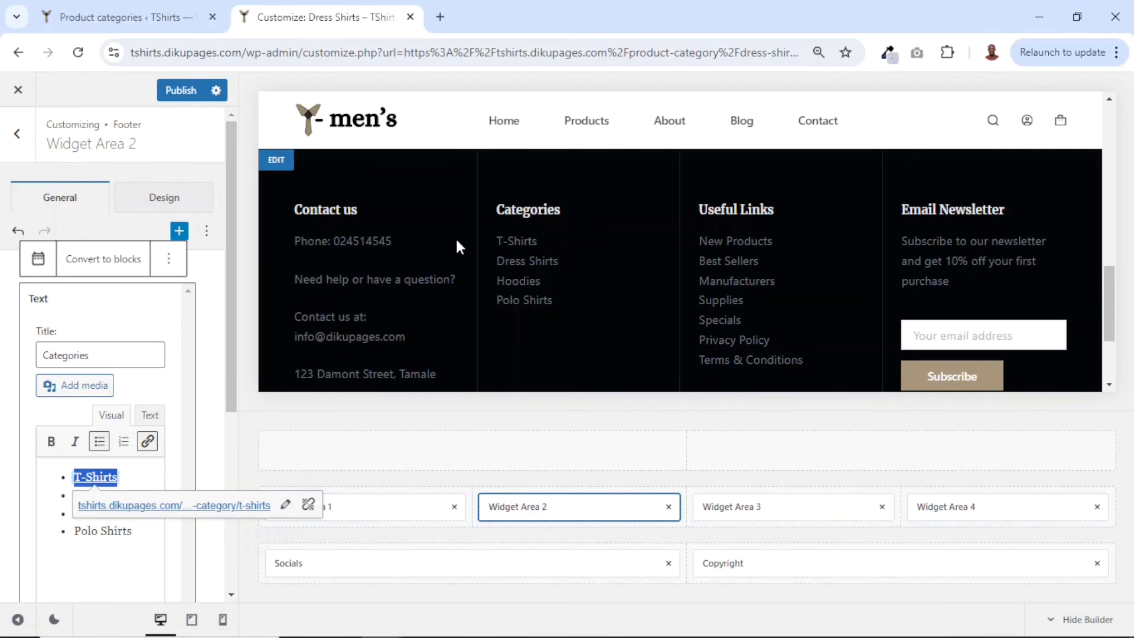
# - Copy the Dress Shirts category page address and link the Dress Shirts item in the Categories widget to it
pyautogui.click(147, 13)
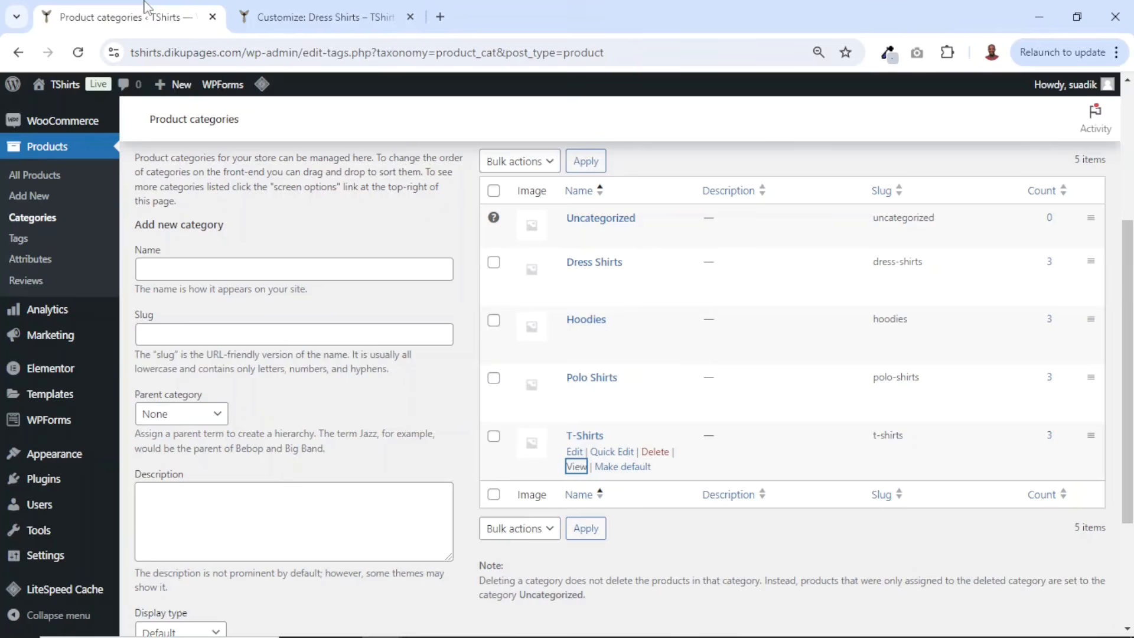
pyautogui.rightClick(576, 298)
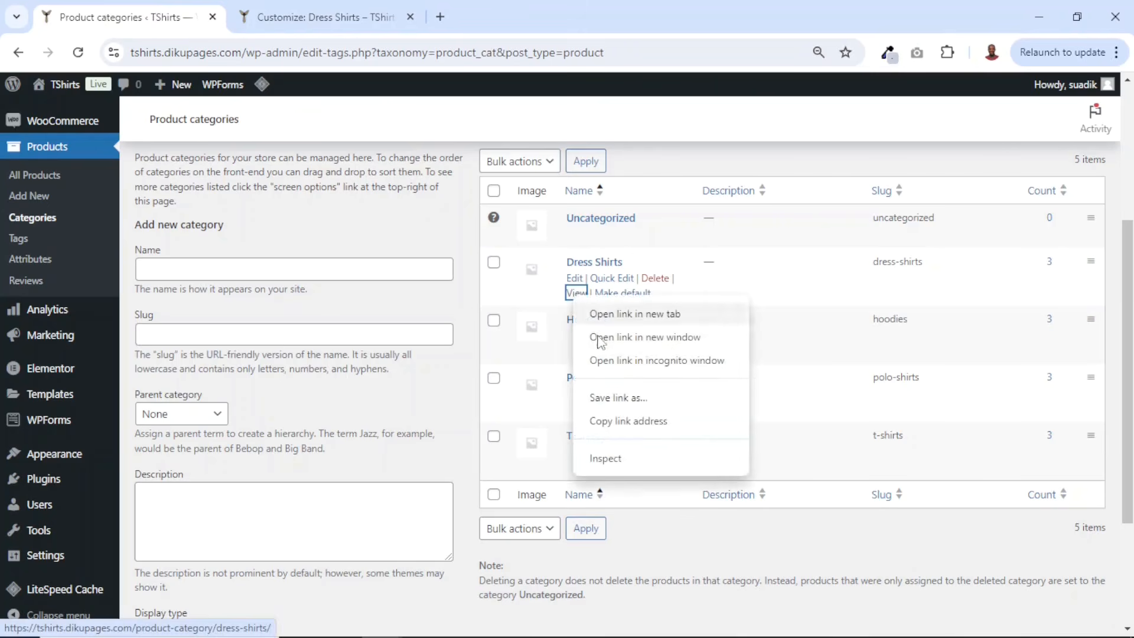
pyautogui.click(617, 420)
pyautogui.click(318, 16)
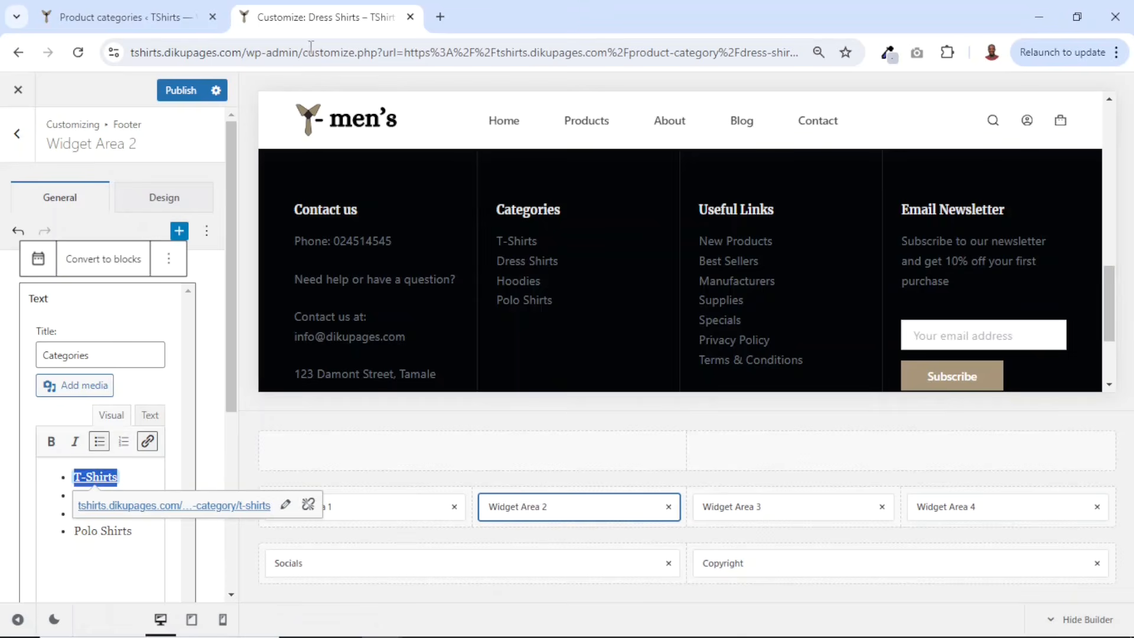
pyautogui.click(98, 558)
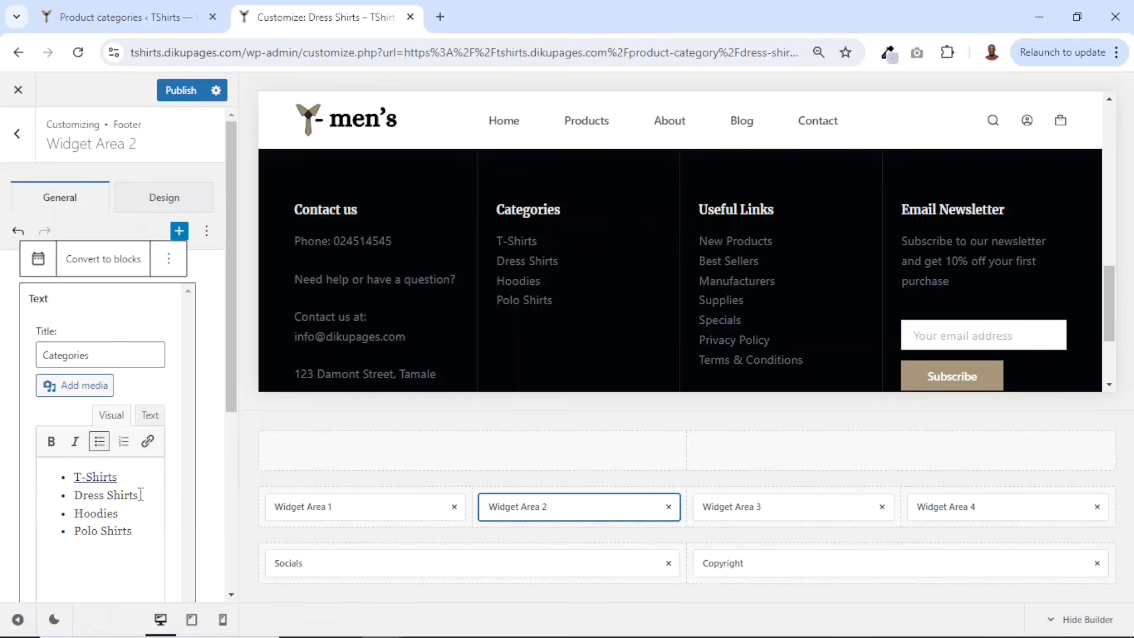
pyautogui.moveTo(140, 495); pyautogui.dragTo(76, 494)
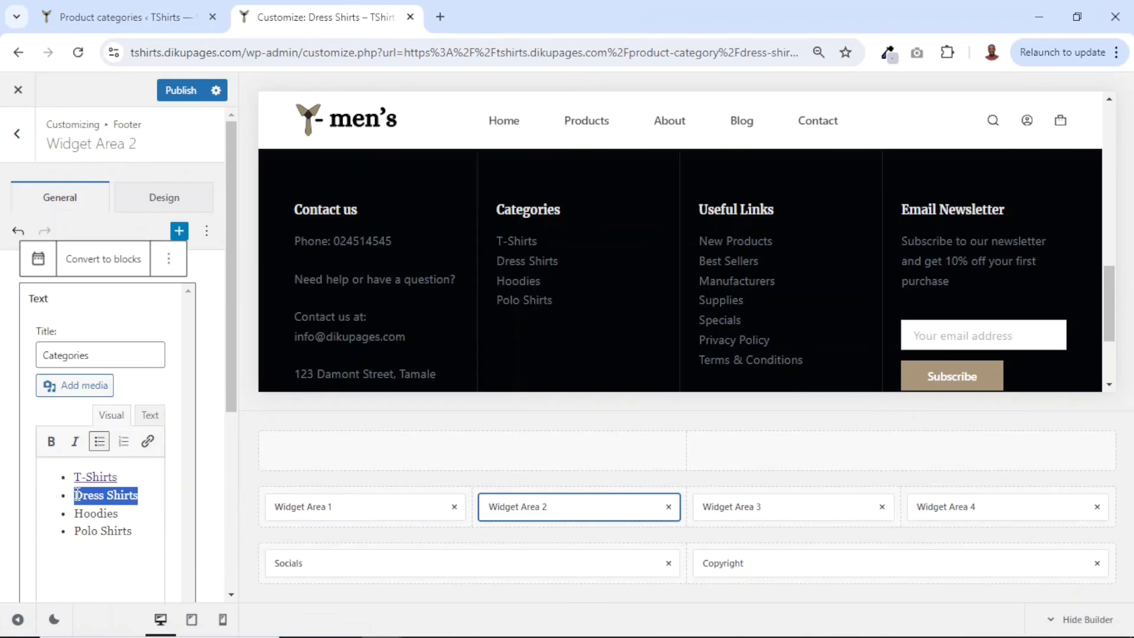
pyautogui.click(147, 441)
pyautogui.hotkey('ctrl', 'v')
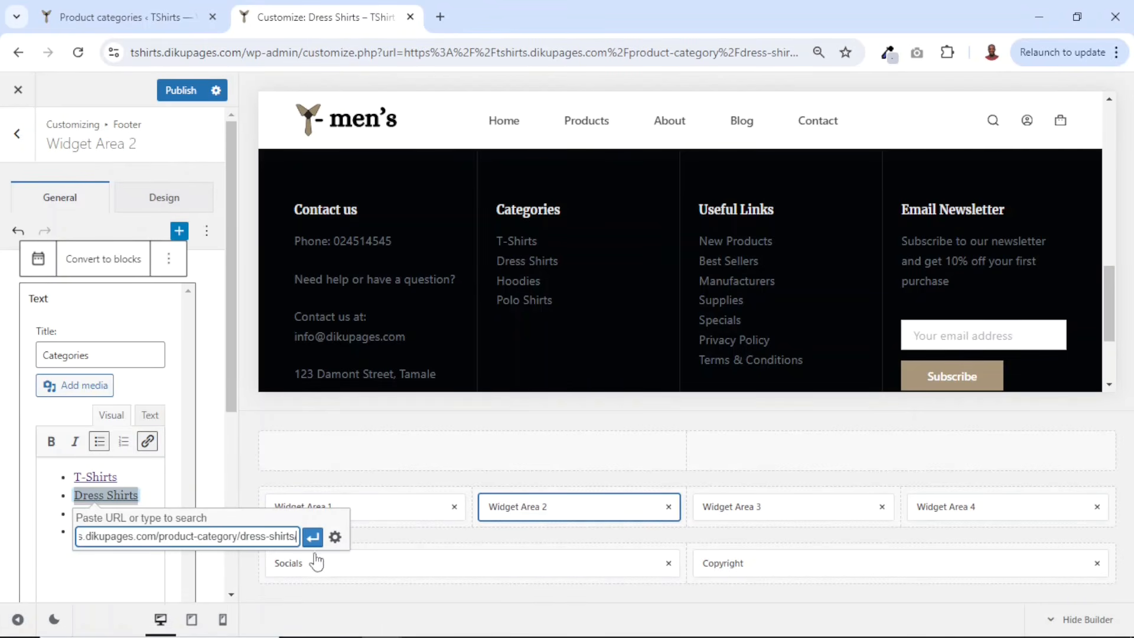
pyautogui.click(313, 537)
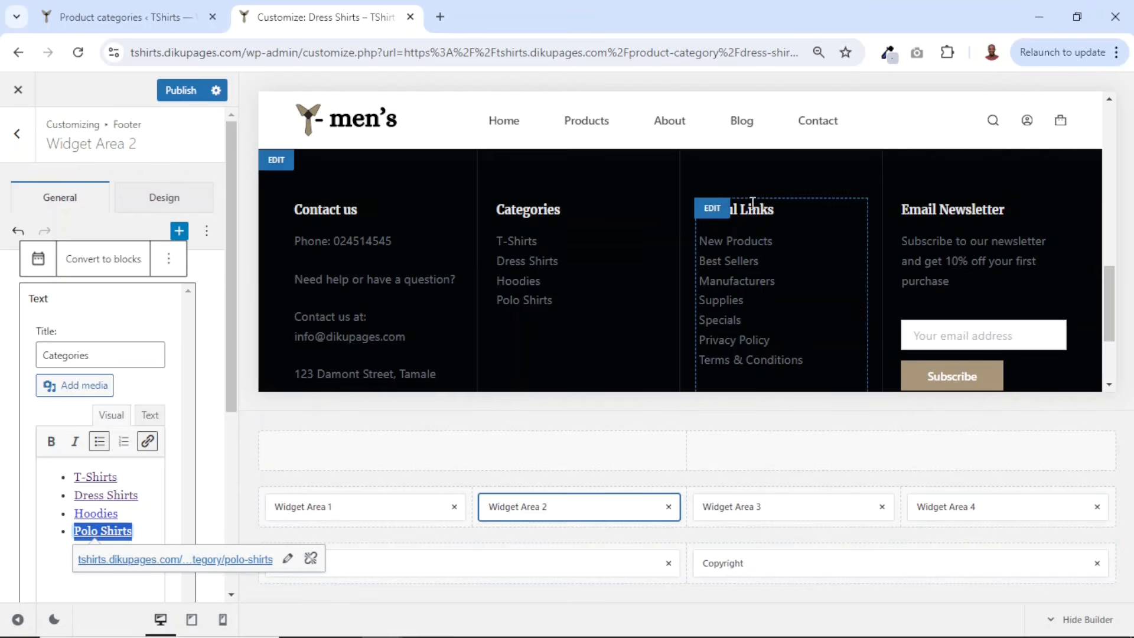
# - Open the footer's Useful Links widget and delete every link except Privacy Policy and Terms & Conditions
pyautogui.click(777, 506)
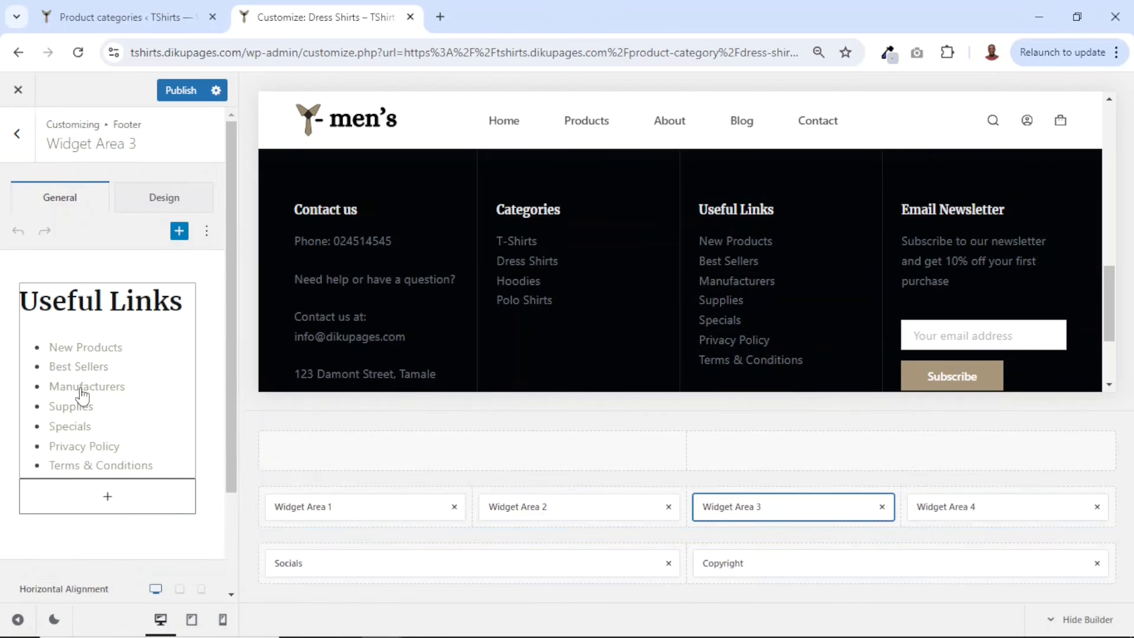
pyautogui.doubleClick(104, 551)
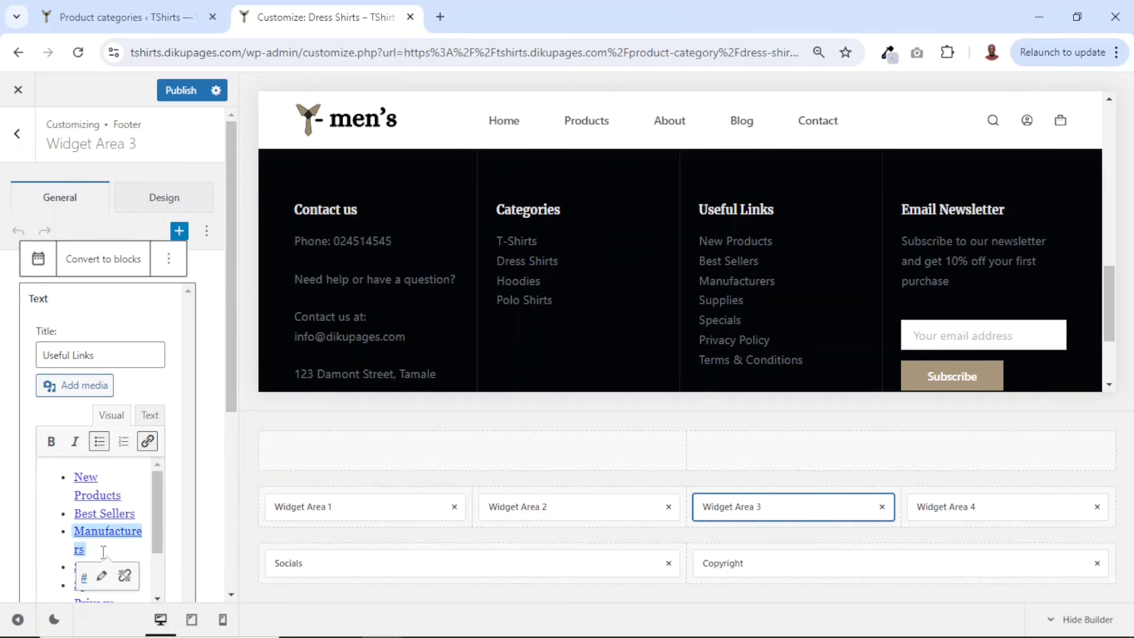
pyautogui.scroll(-2, 112, 544)
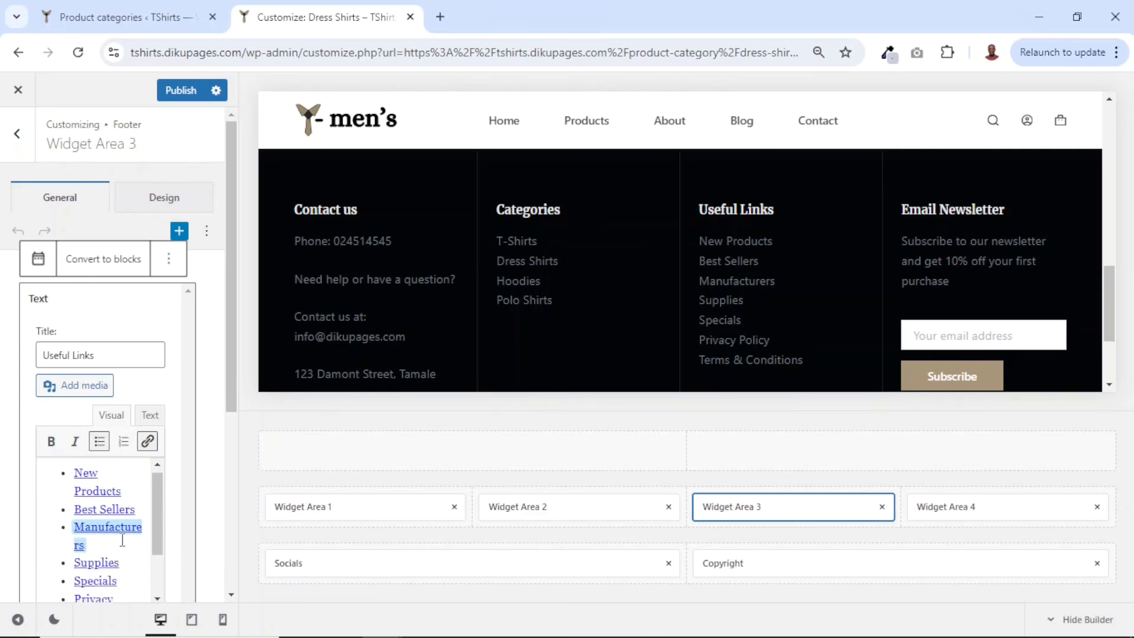
pyautogui.scroll(-2, 106, 562)
pyautogui.moveTo(104, 517); pyautogui.dragTo(2, 368)
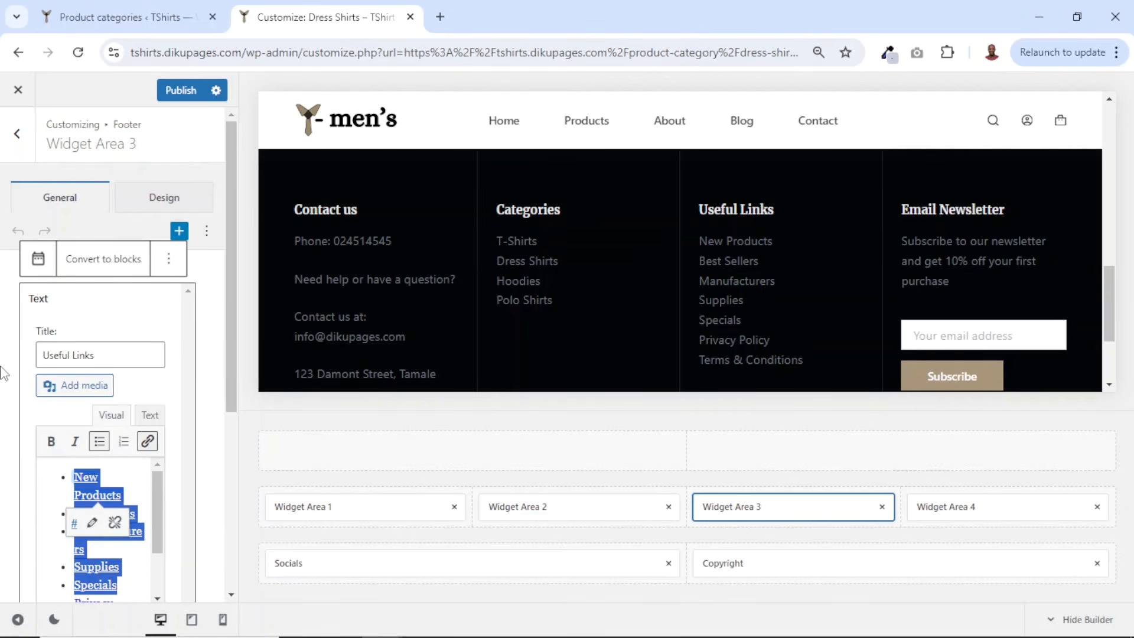
pyautogui.press('BackSpace')
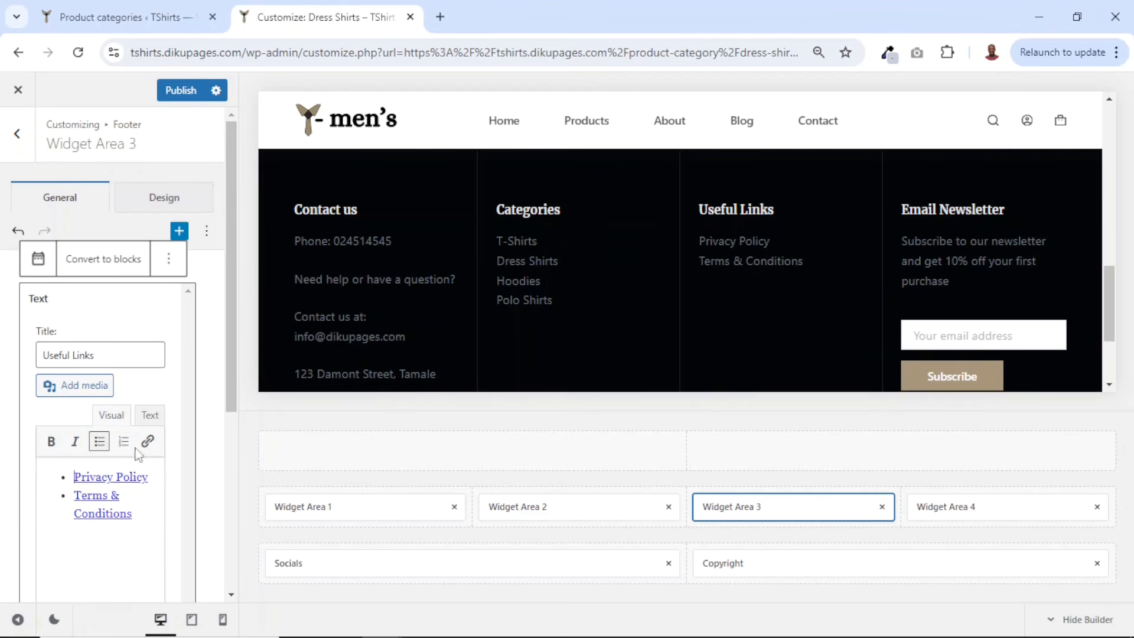
# - Copy the Privacy Policy page address from the pages list and link the widget's Privacy Policy item to it
pyautogui.click(102, 17)
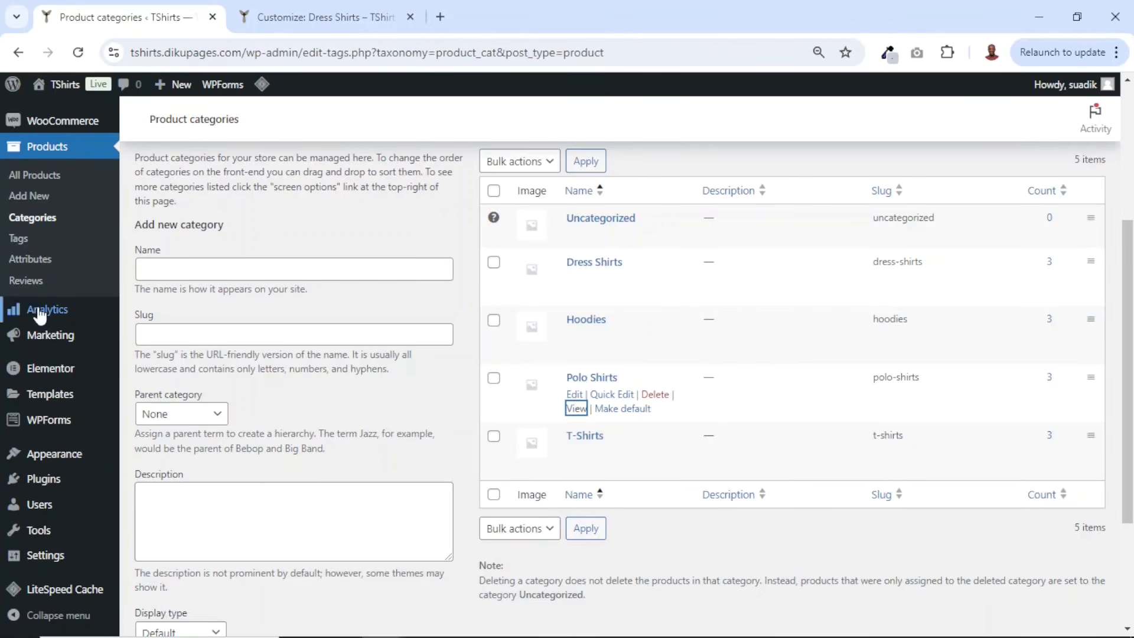
pyautogui.scroll(3, 76, 384)
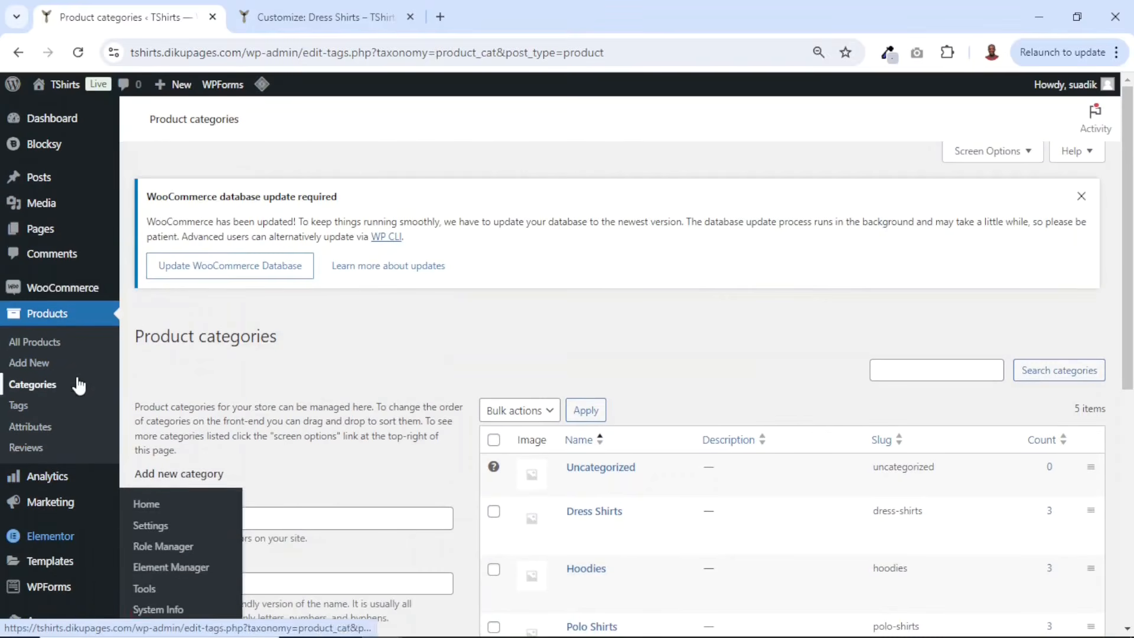
pyautogui.click(45, 230)
pyautogui.scroll(-5, 364, 370)
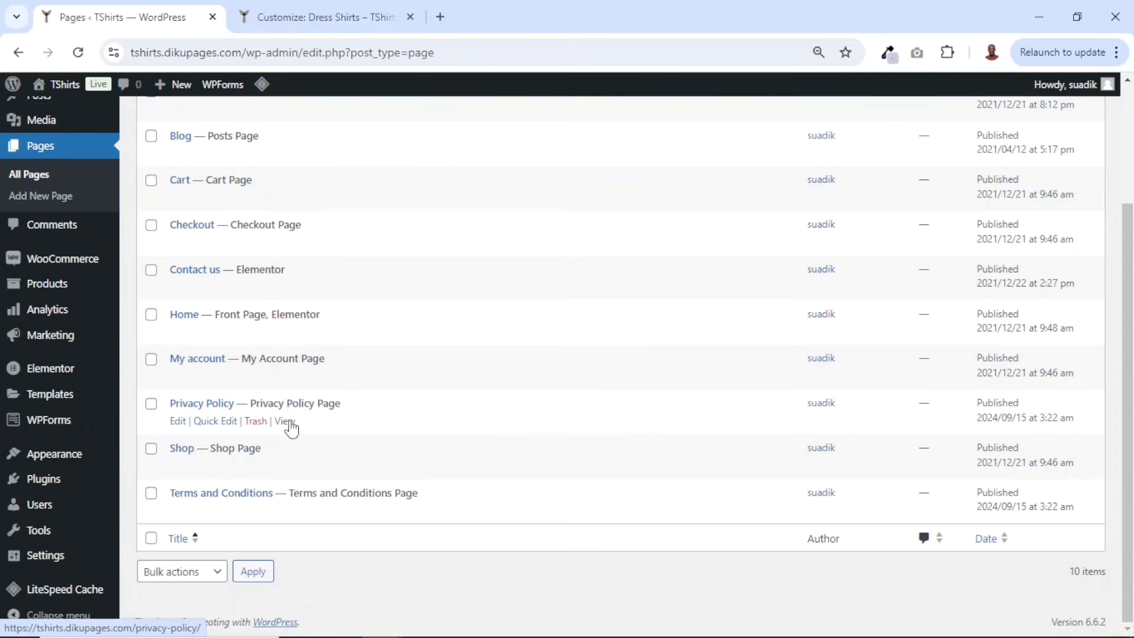
pyautogui.rightClick(286, 422)
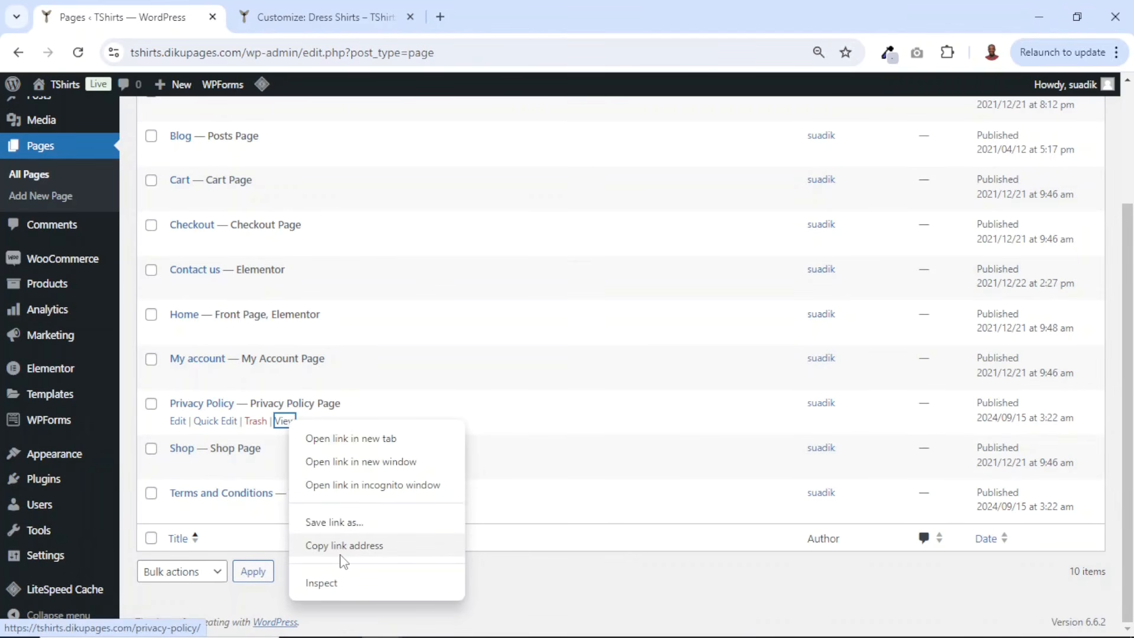
pyautogui.click(341, 550)
pyautogui.click(326, 17)
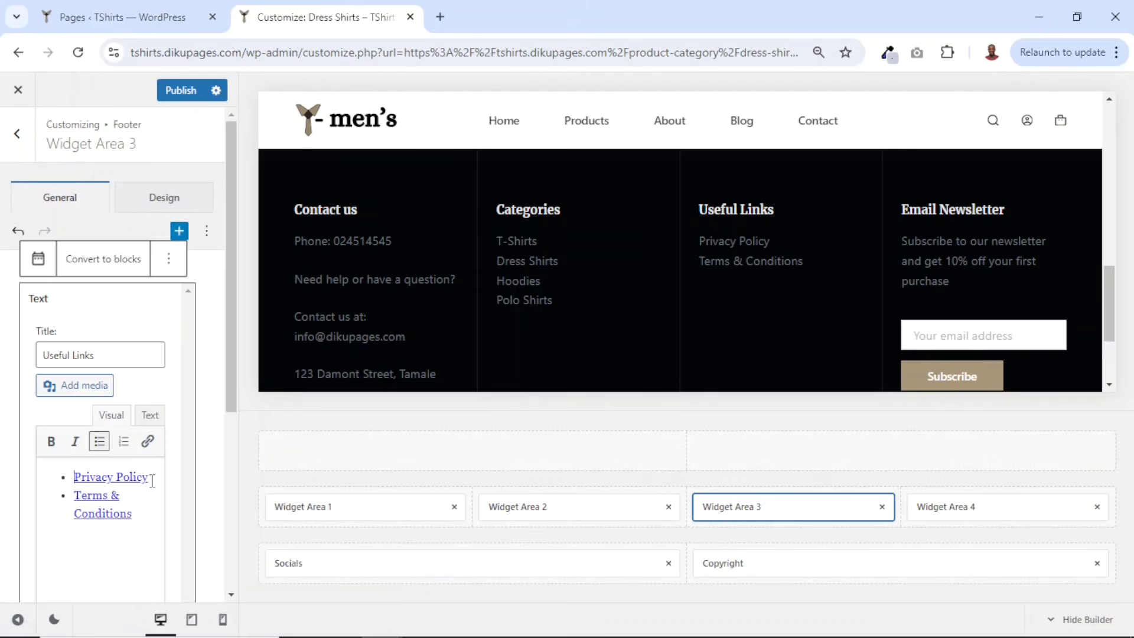
pyautogui.moveTo(152, 480); pyautogui.dragTo(62, 465)
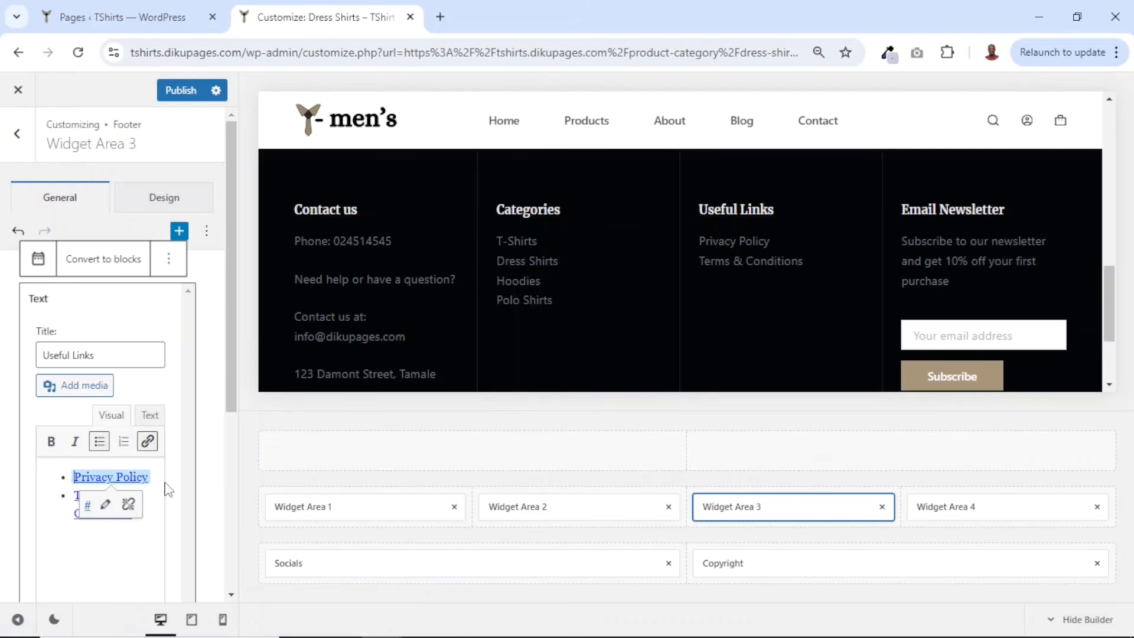
pyautogui.click(106, 504)
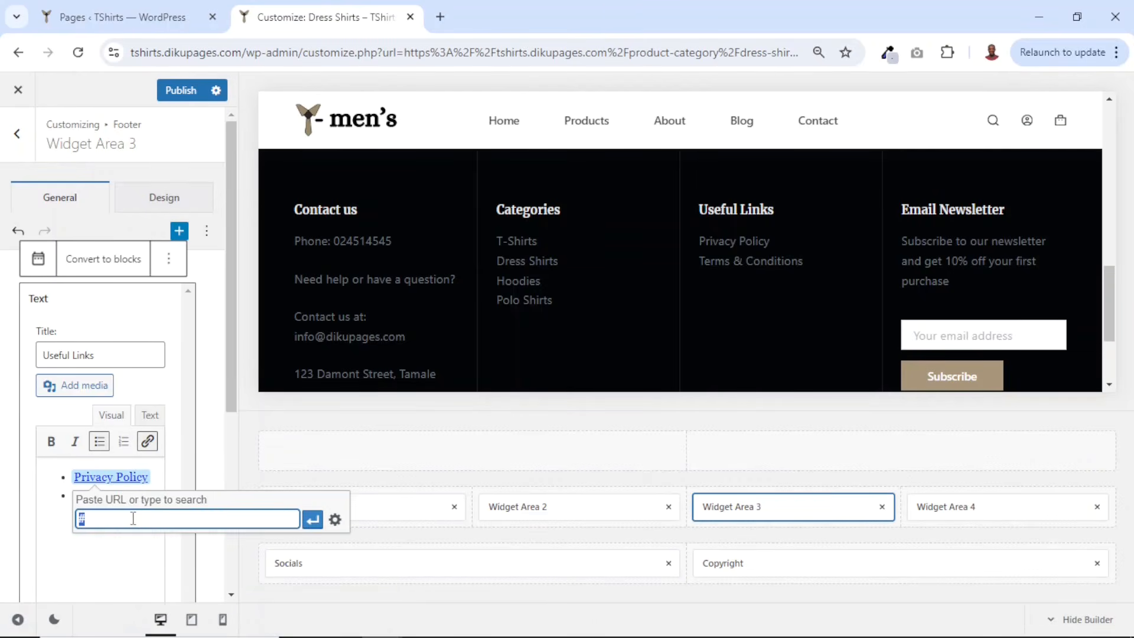
pyautogui.hotkey('ctrl', 'v')
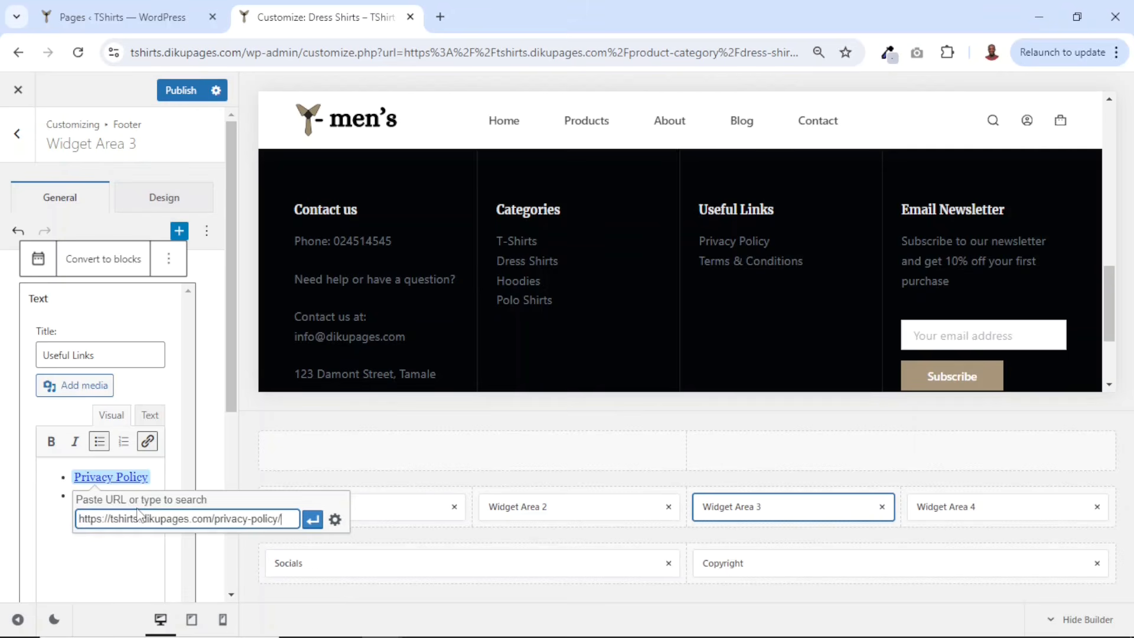
pyautogui.click(312, 519)
# - Copy the Terms and Conditions page address and link the widget's Terms & Conditions item to it
pyautogui.click(112, 17)
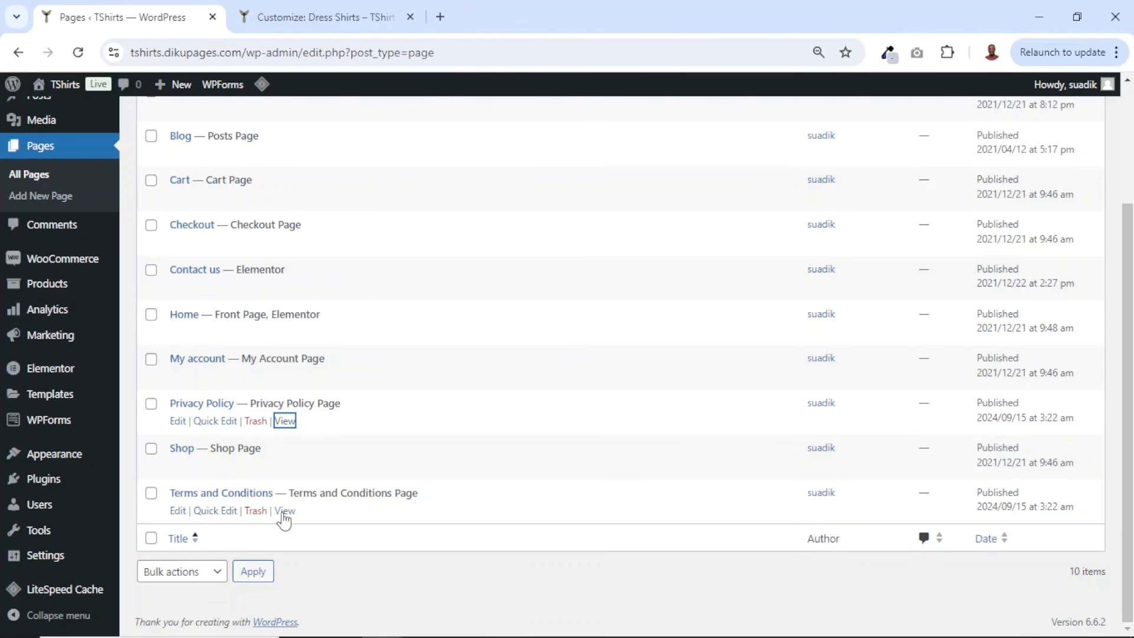
pyautogui.rightClick(284, 513)
pyautogui.click(362, 461)
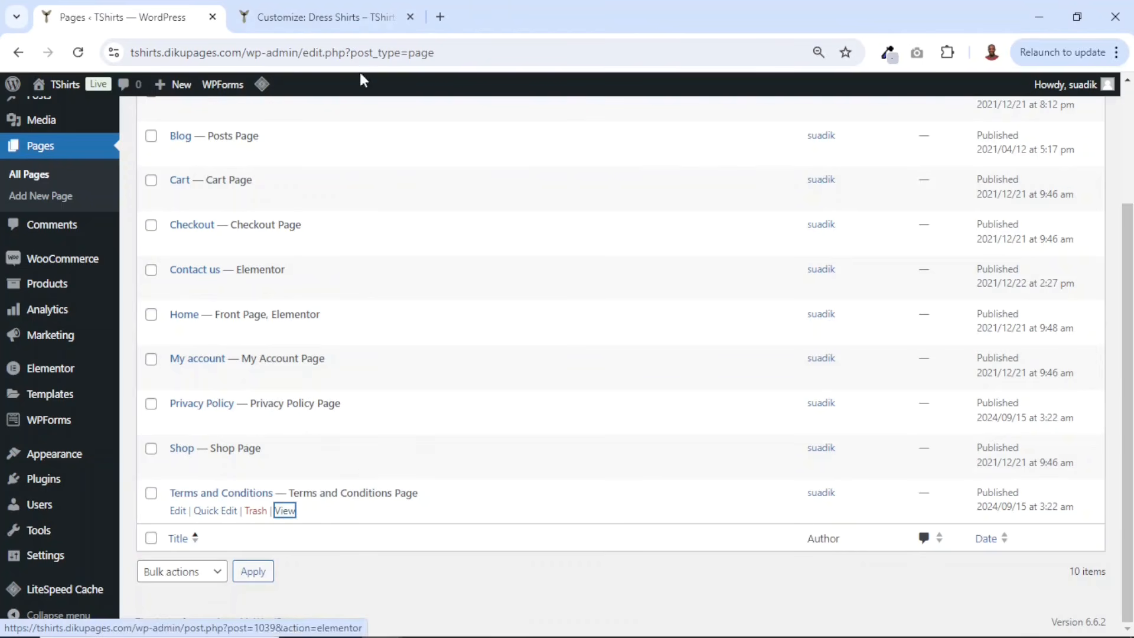
pyautogui.click(322, 18)
pyautogui.click(79, 548)
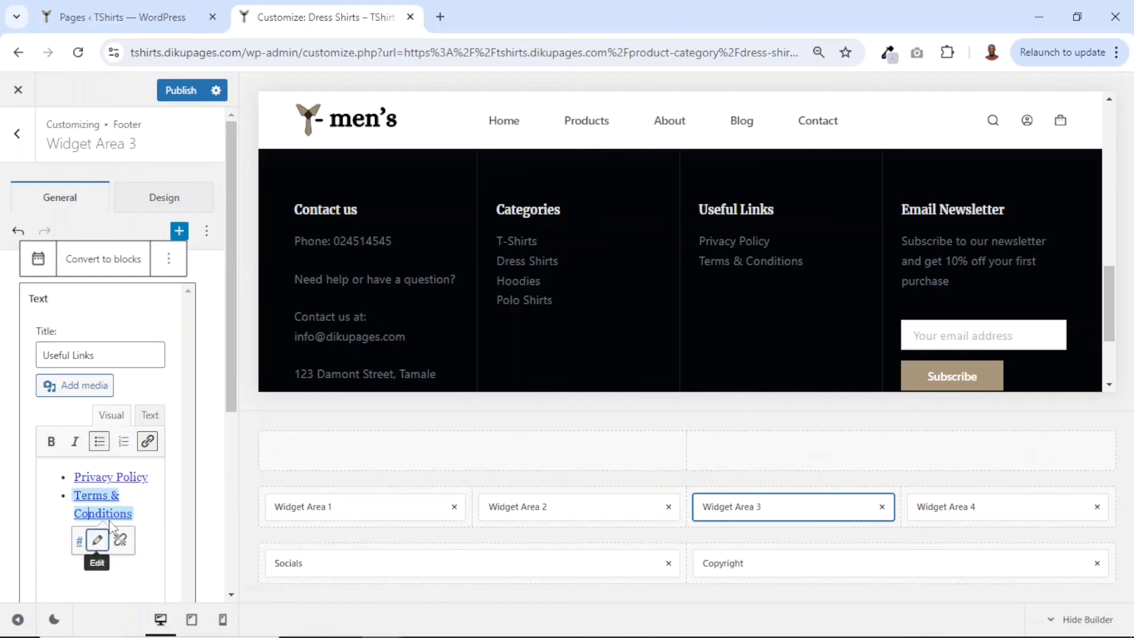
pyautogui.moveTo(139, 512); pyautogui.dragTo(75, 495)
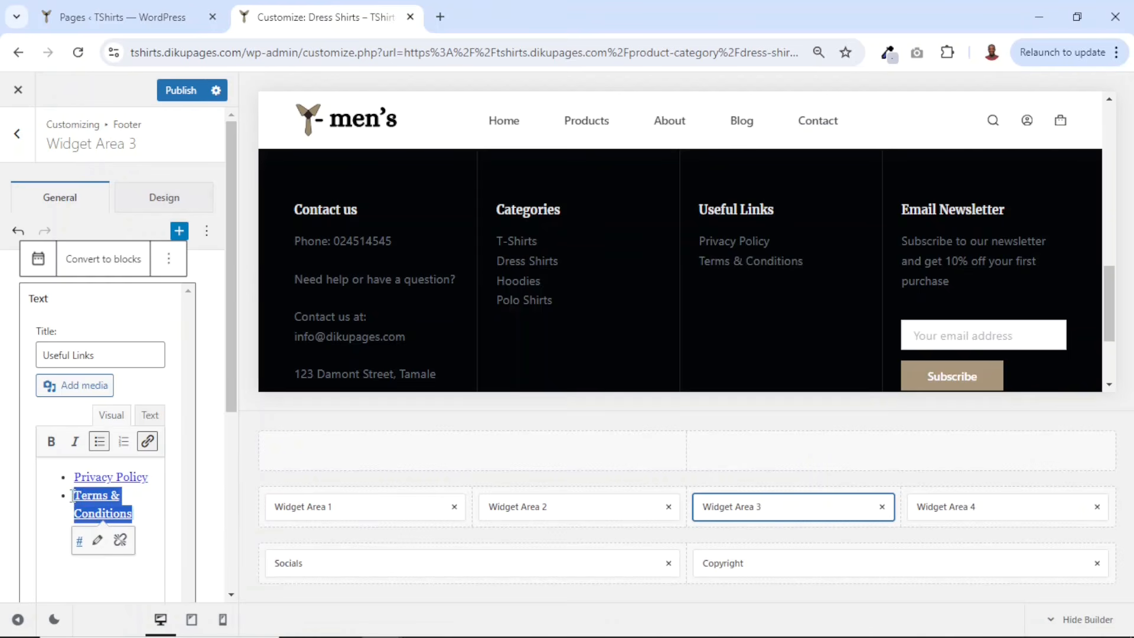
pyautogui.click(96, 540)
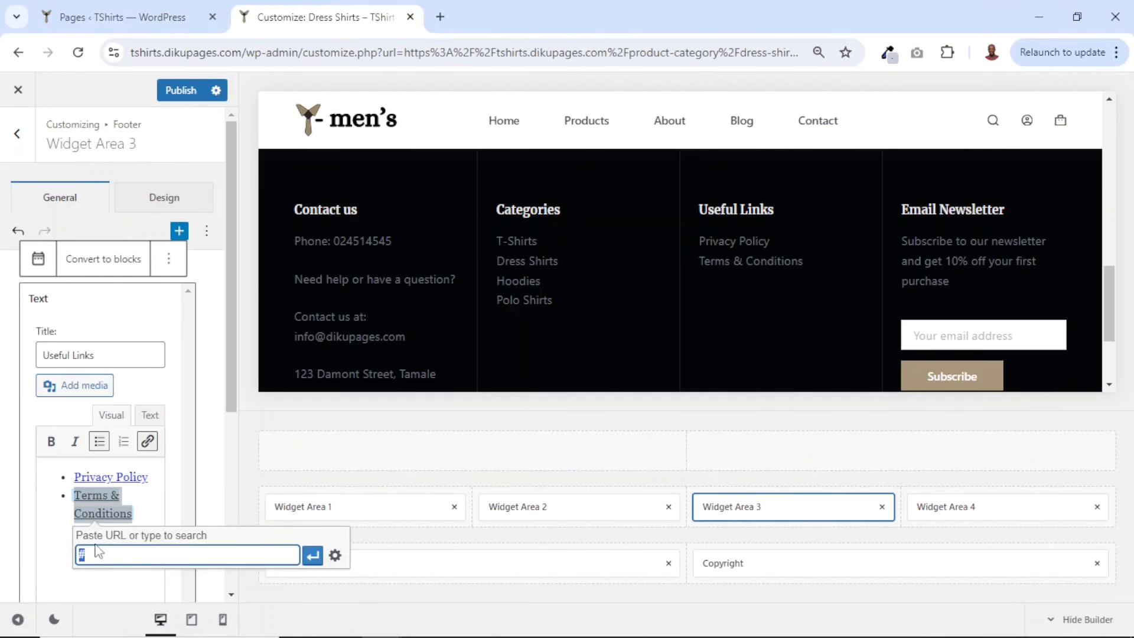
pyautogui.hotkey('ctrl', 'v')
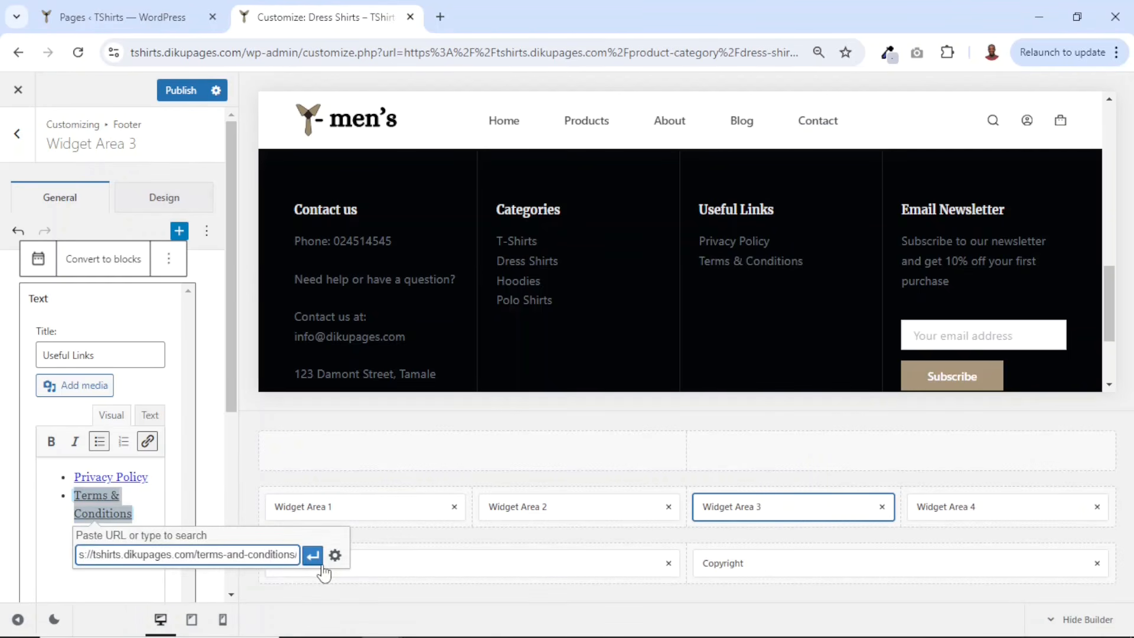
pyautogui.click(313, 555)
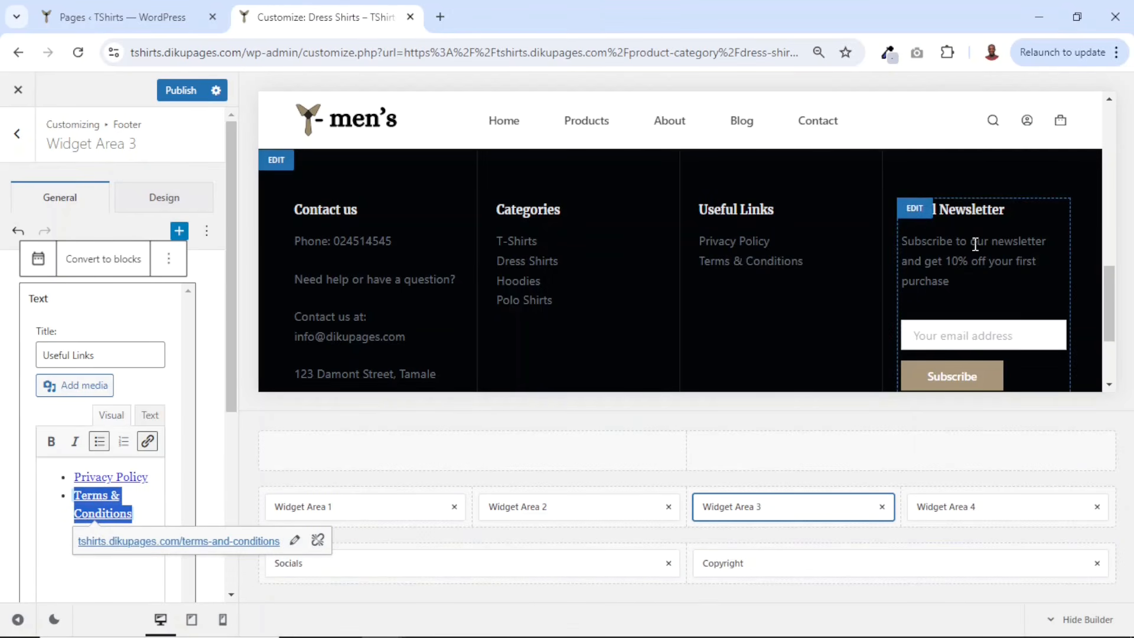
pyautogui.scroll(-2, 976, 245)
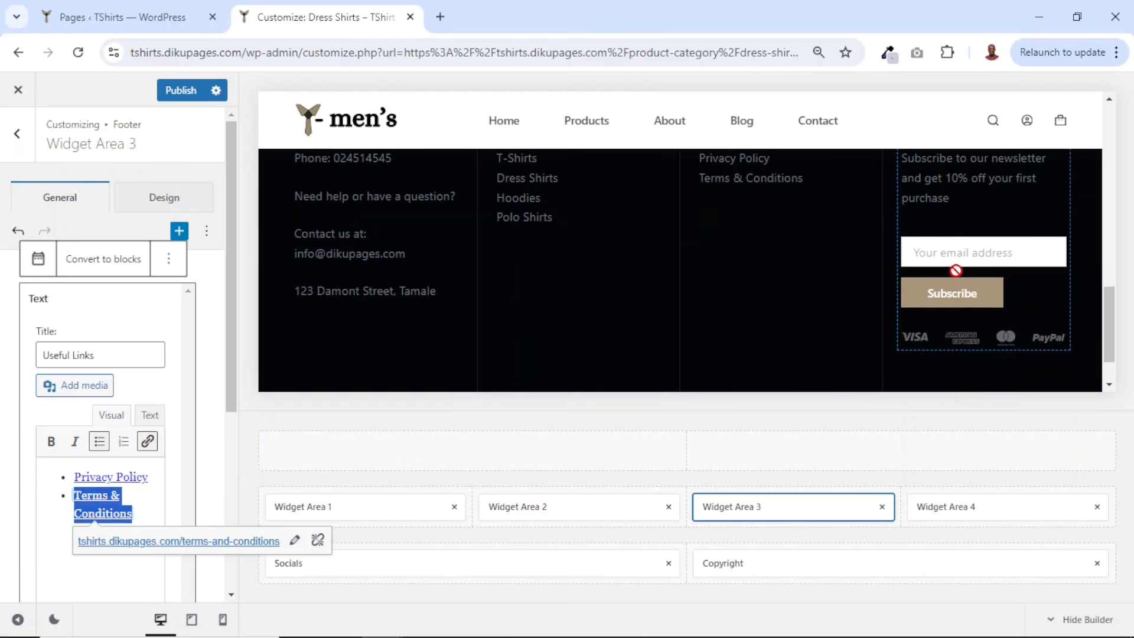
# - Open the footer's Socials element and add TikTok to its social icons
pyautogui.scroll(-1, 402, 352)
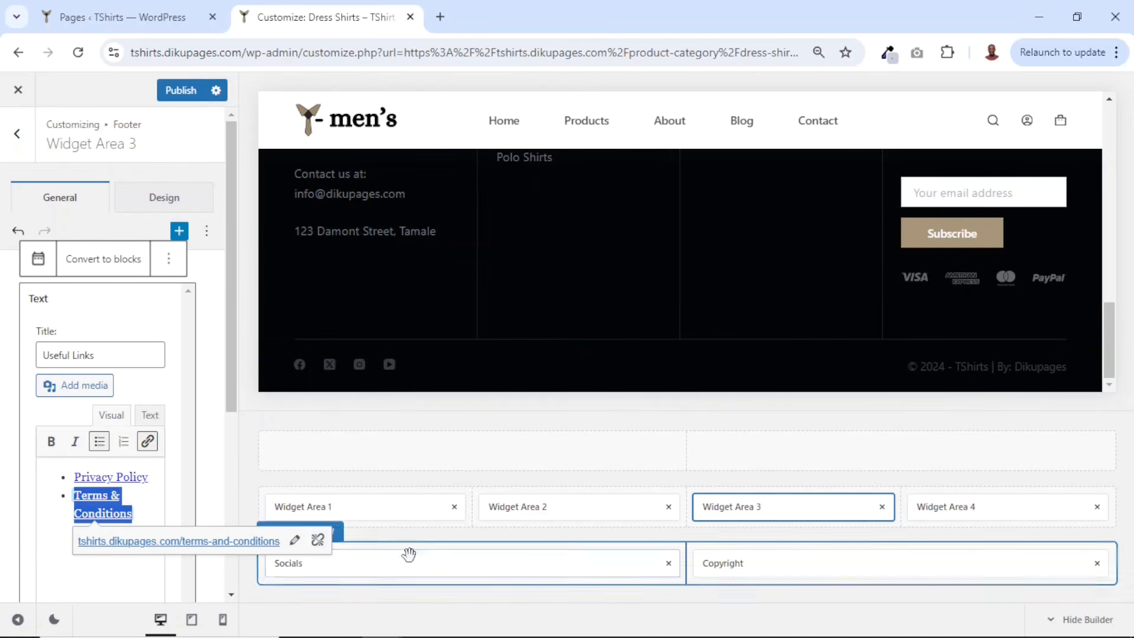
pyautogui.click(413, 566)
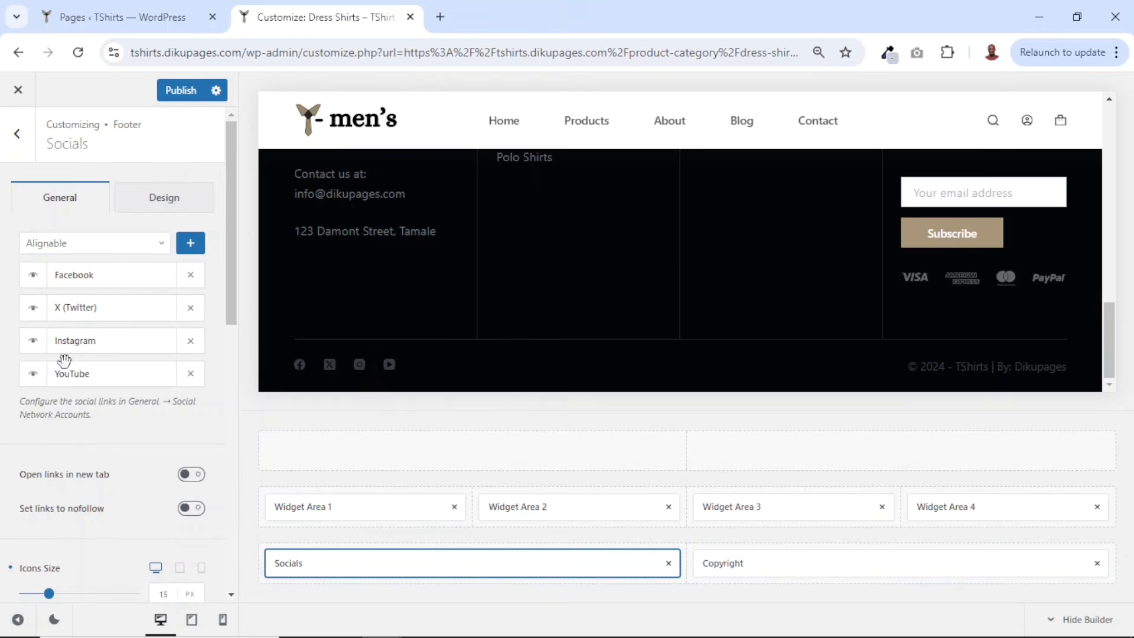
pyautogui.click(86, 250)
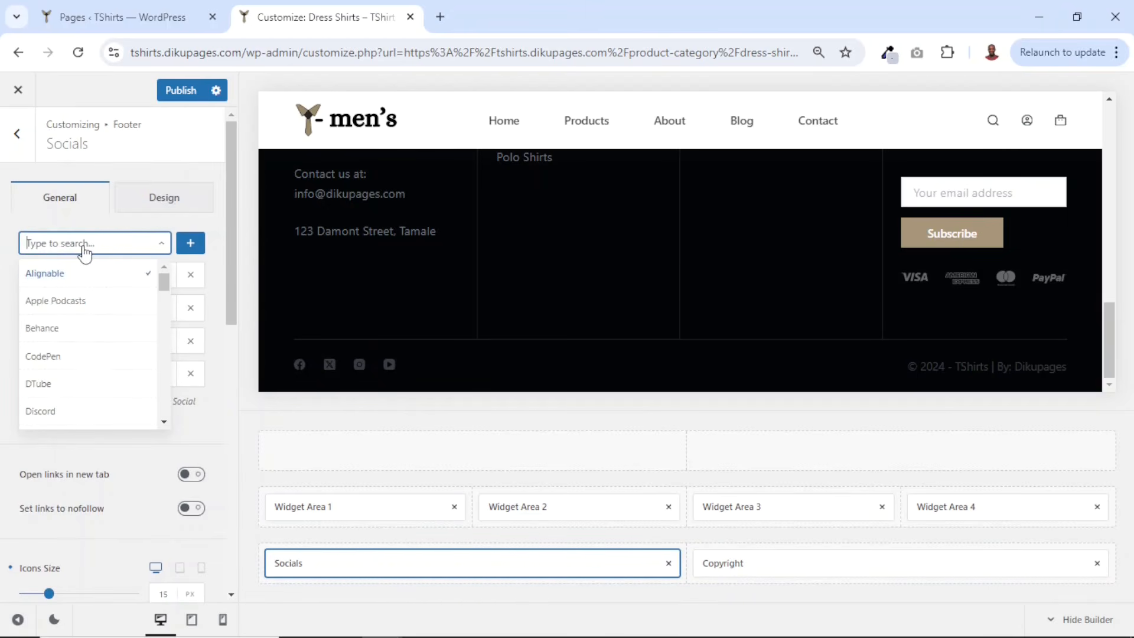
pyautogui.write('ti')
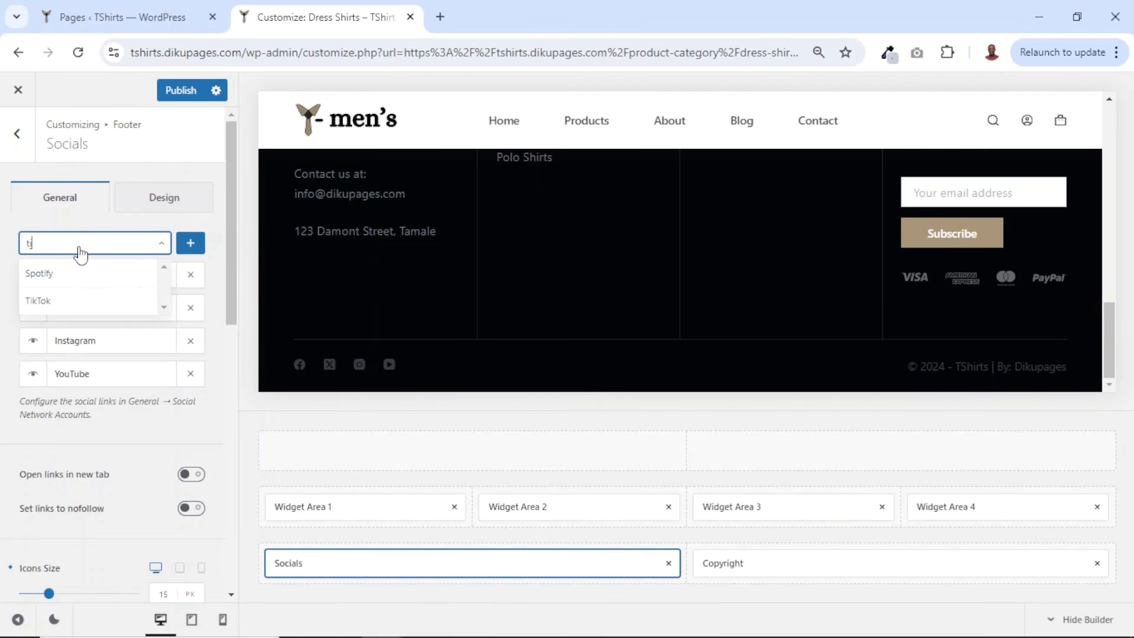
pyautogui.click(40, 304)
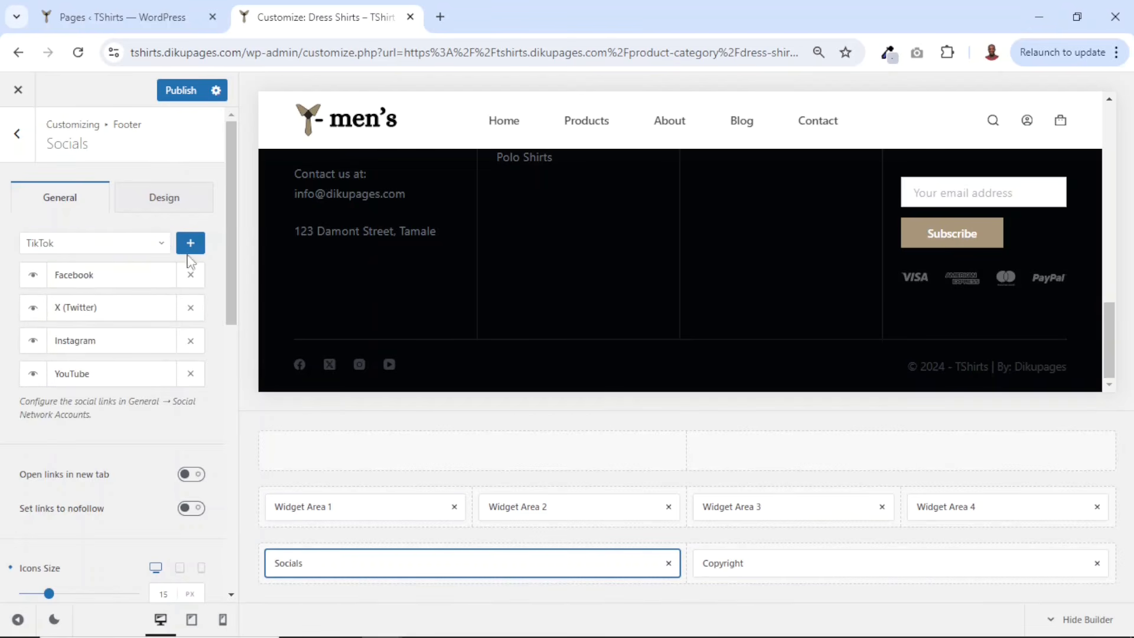
pyautogui.click(194, 244)
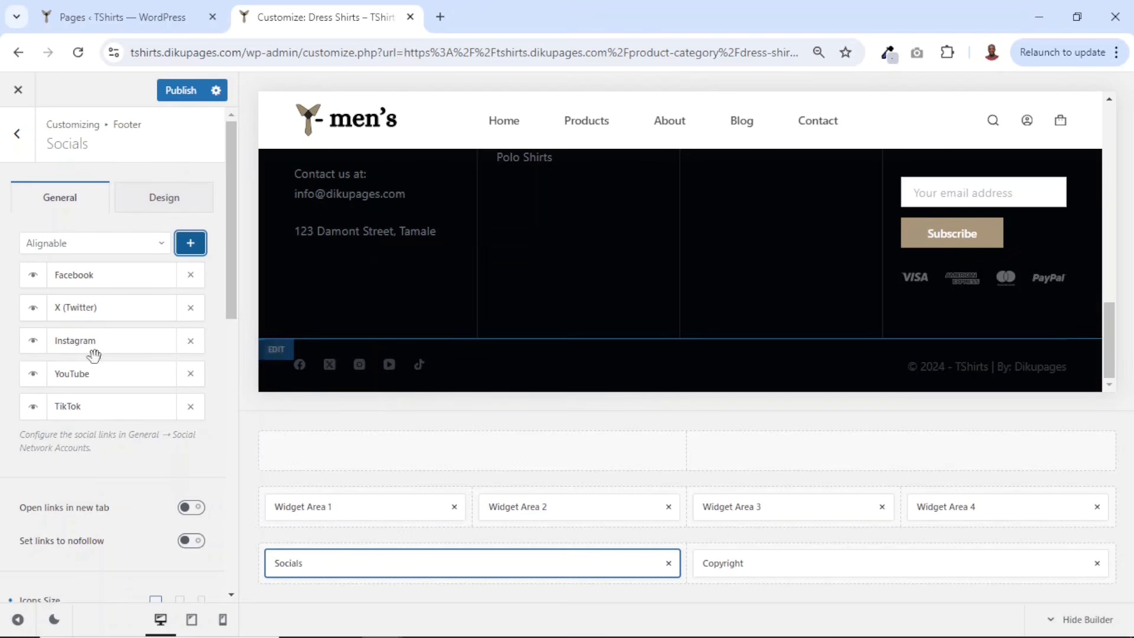
# - Remove YouTube from the footer socials and turn on opening social links in a new tab
pyautogui.click(190, 373)
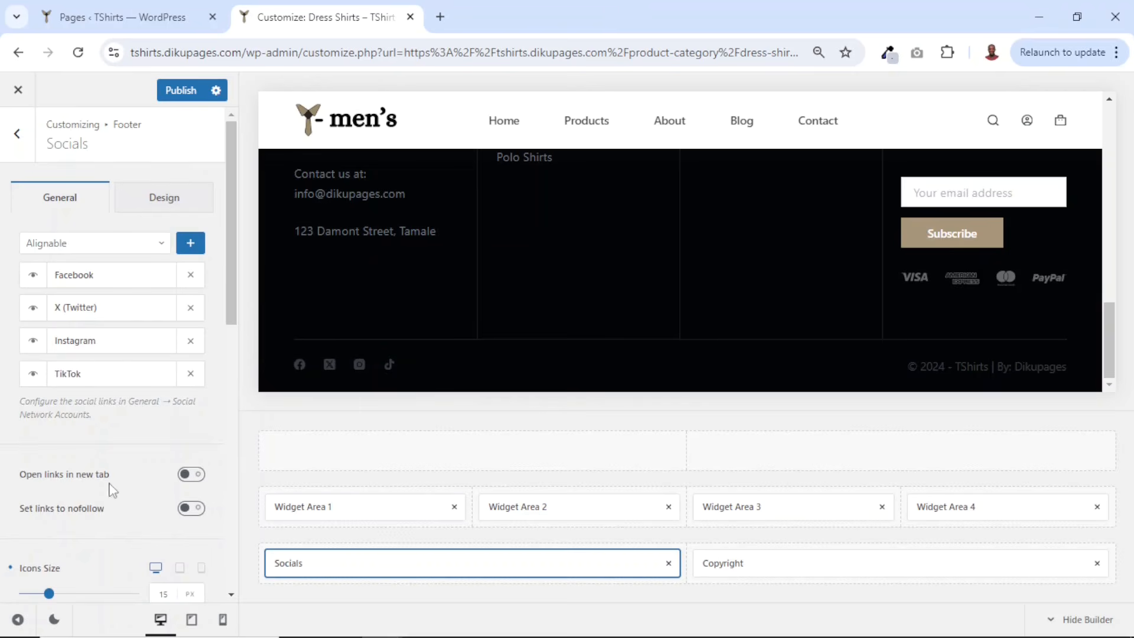
pyautogui.click(192, 475)
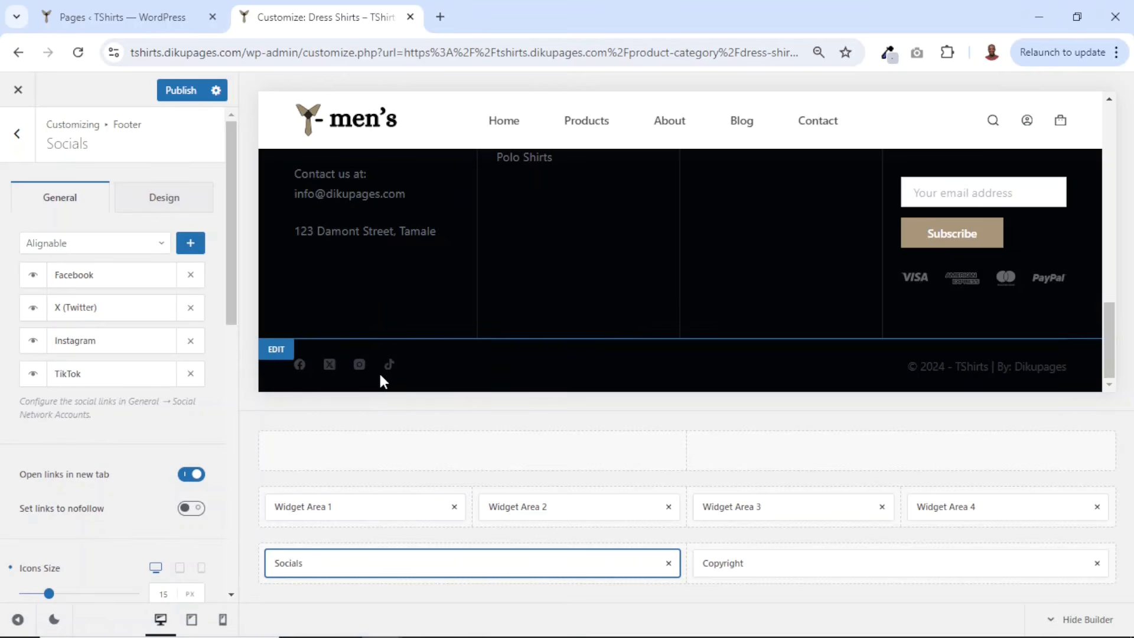
pyautogui.click(18, 134)
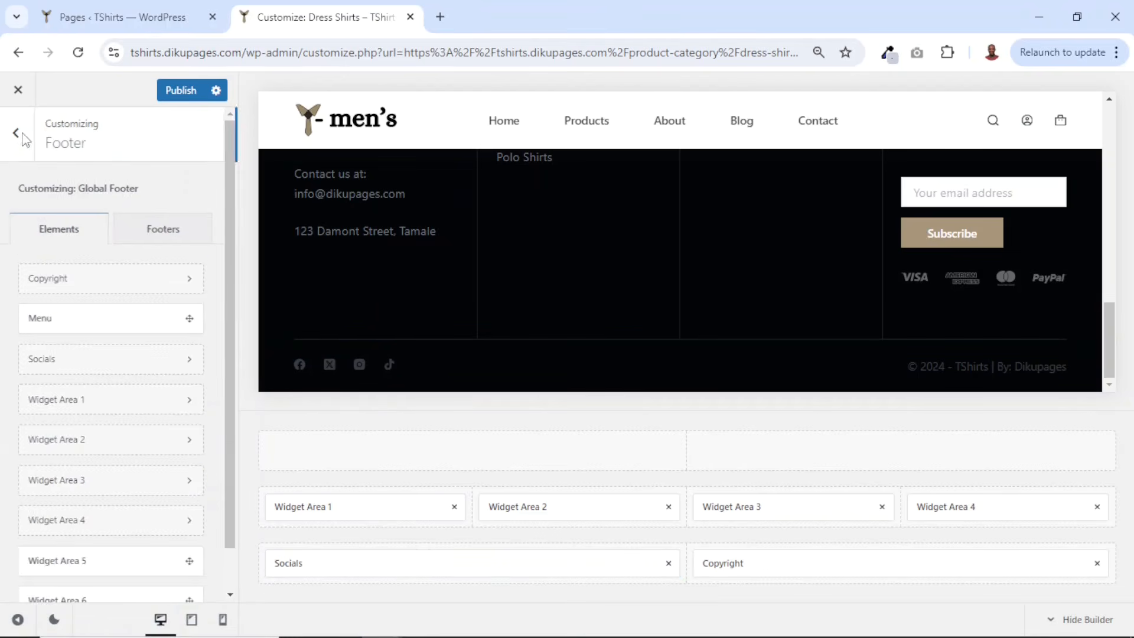
pyautogui.click(19, 135)
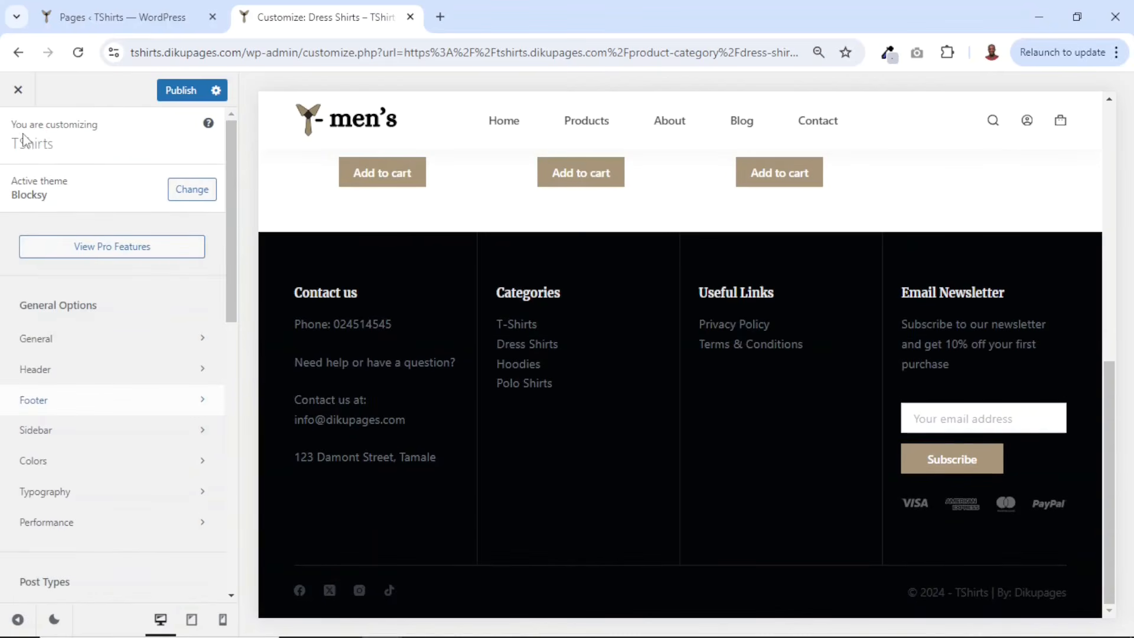
# - Open the general Social Network Accounts settings and start entering the Facebook account link
pyautogui.click(62, 341)
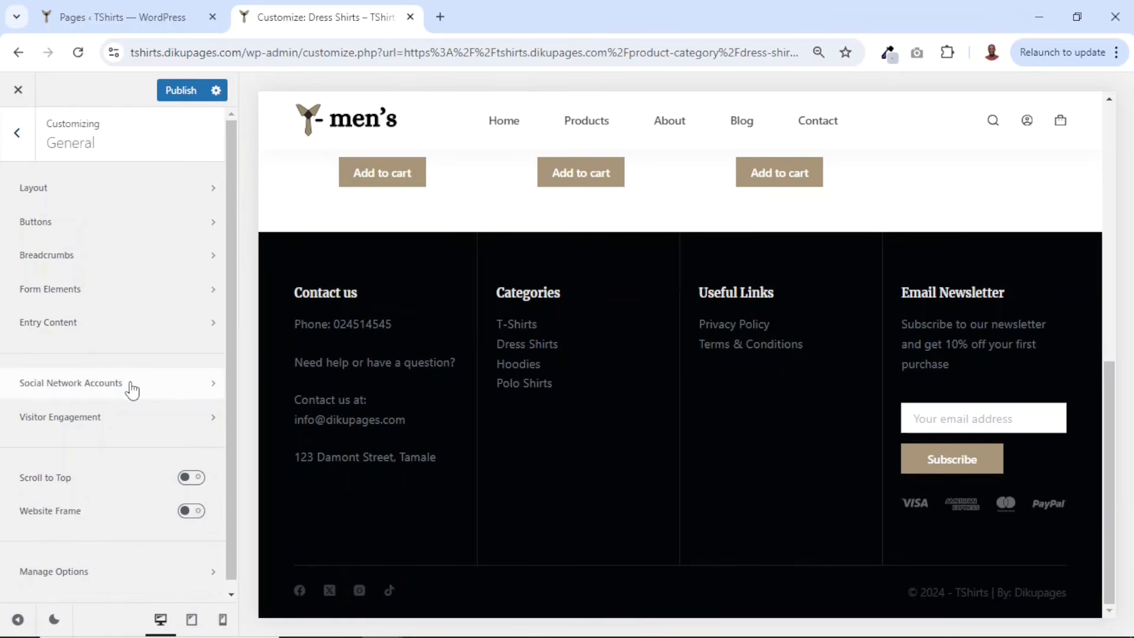
pyautogui.click(132, 389)
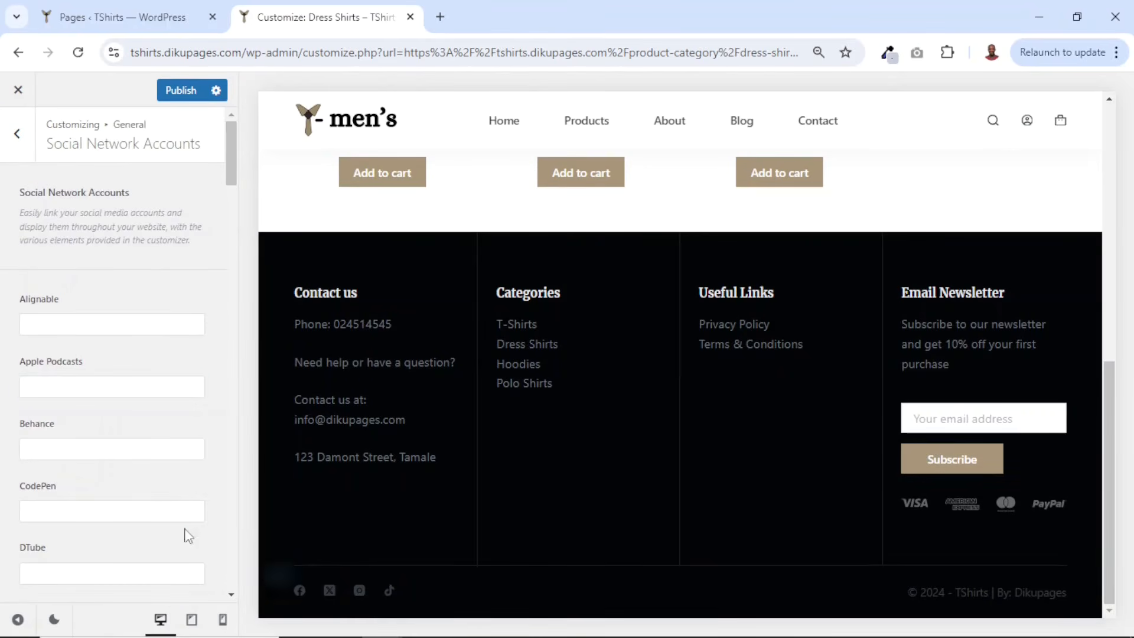
pyautogui.scroll(-8, 139, 475)
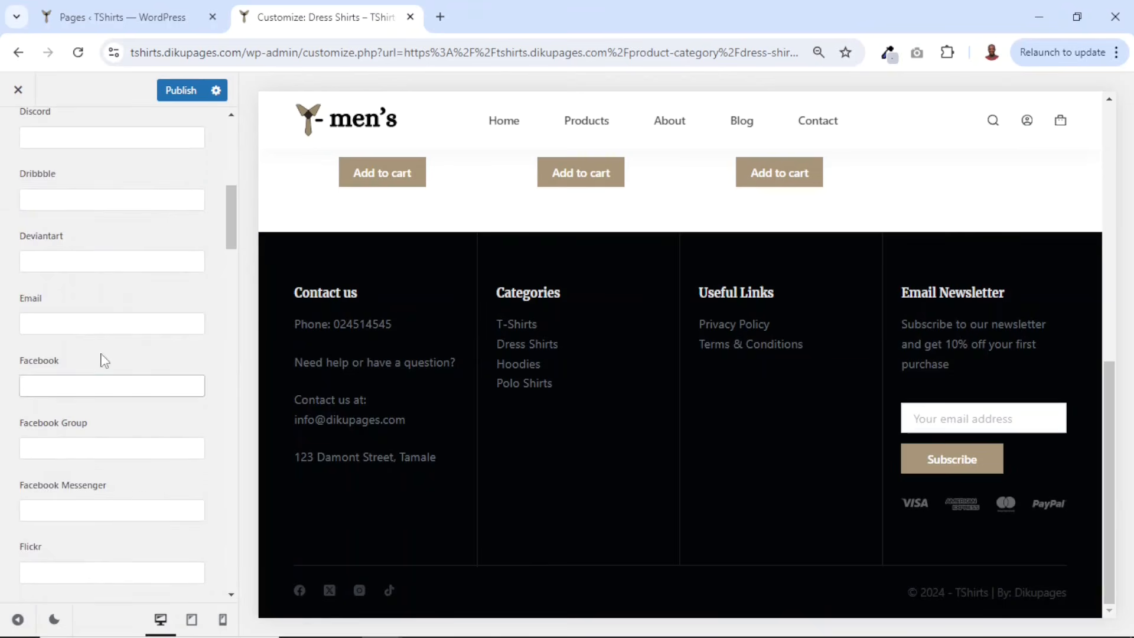
pyautogui.scroll(-3, 83, 221)
pyautogui.click(83, 220)
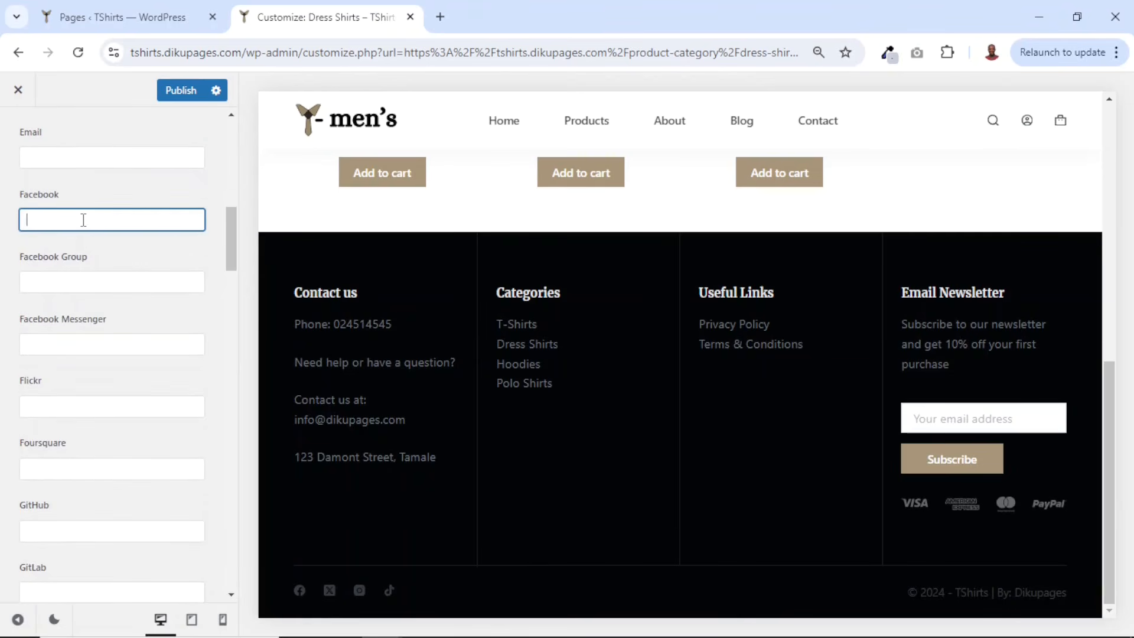
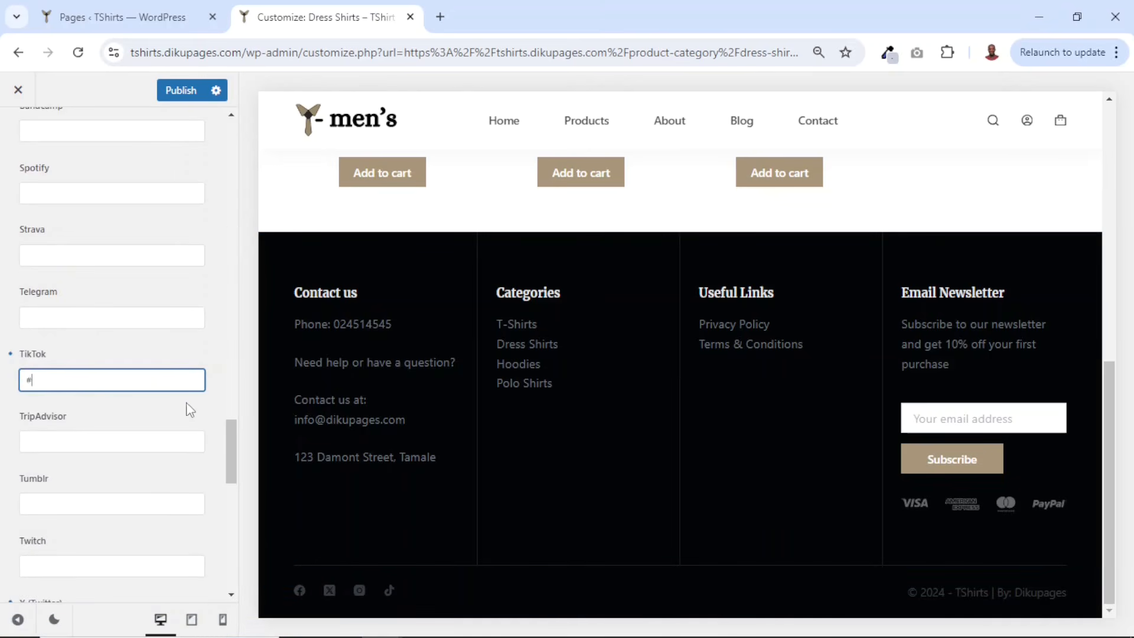
# - Publish the customizer changes to the footer social icon links
pyautogui.click(171, 95)
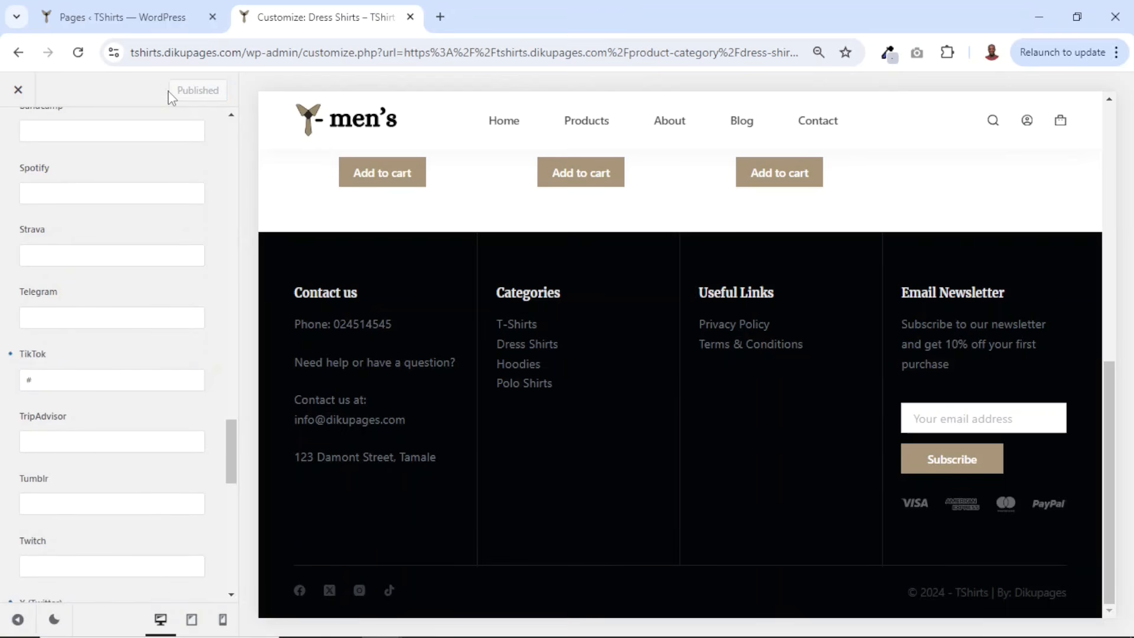
pyautogui.scroll(10, 74, 198)
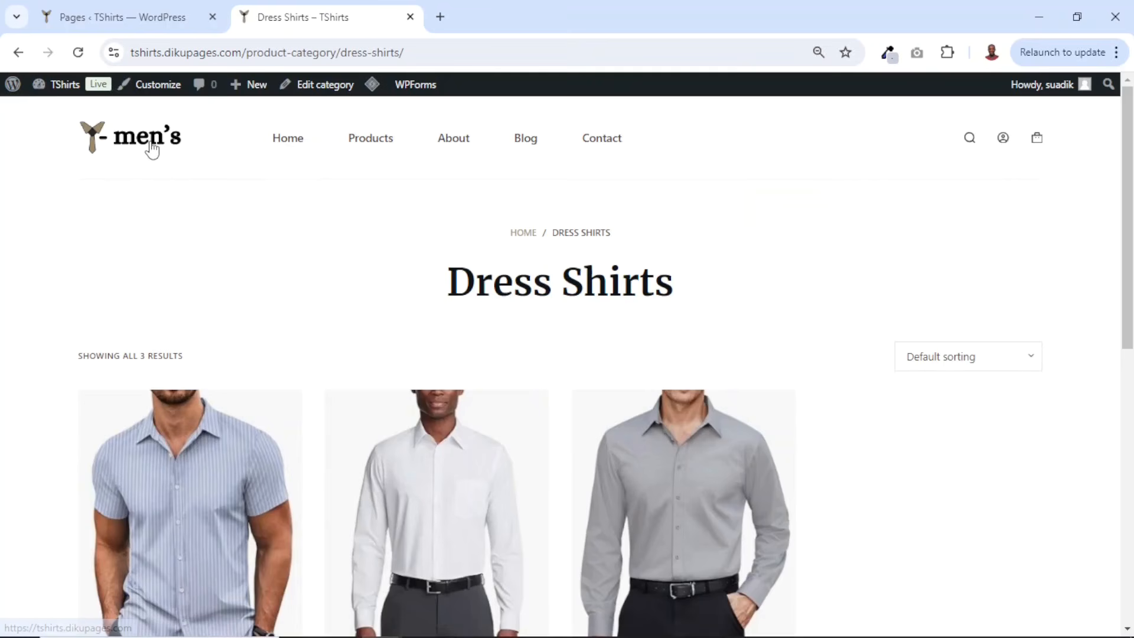
# - Go to the homepage and test the footer's Facebook icon link, closing the Facebook tab it opens
pyautogui.click(151, 151)
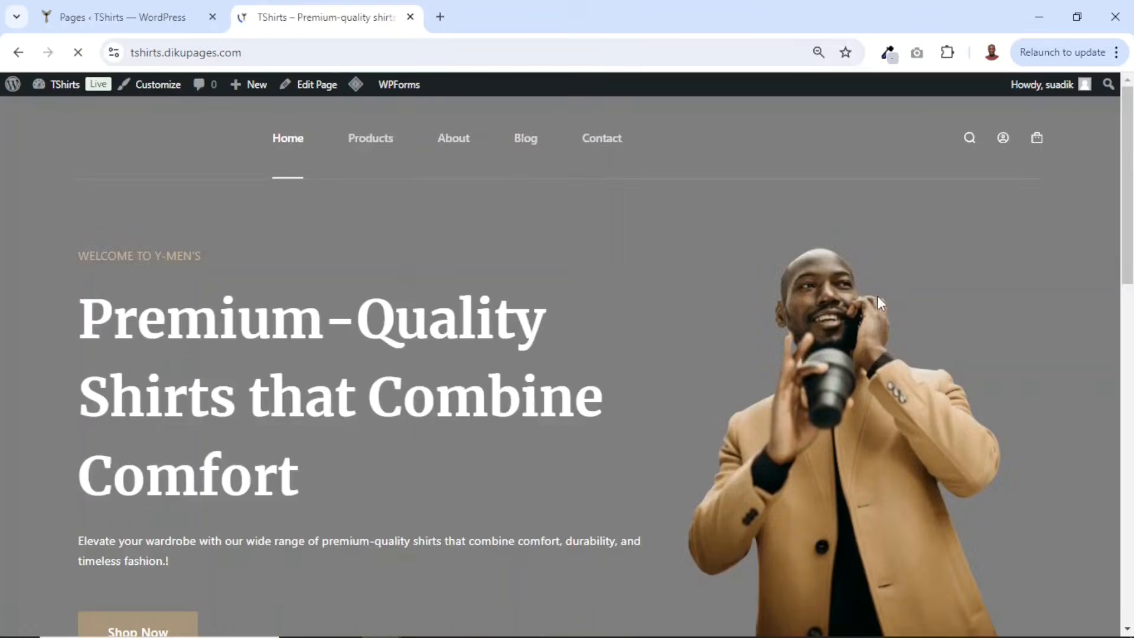
pyautogui.scroll(-15, 907, 295)
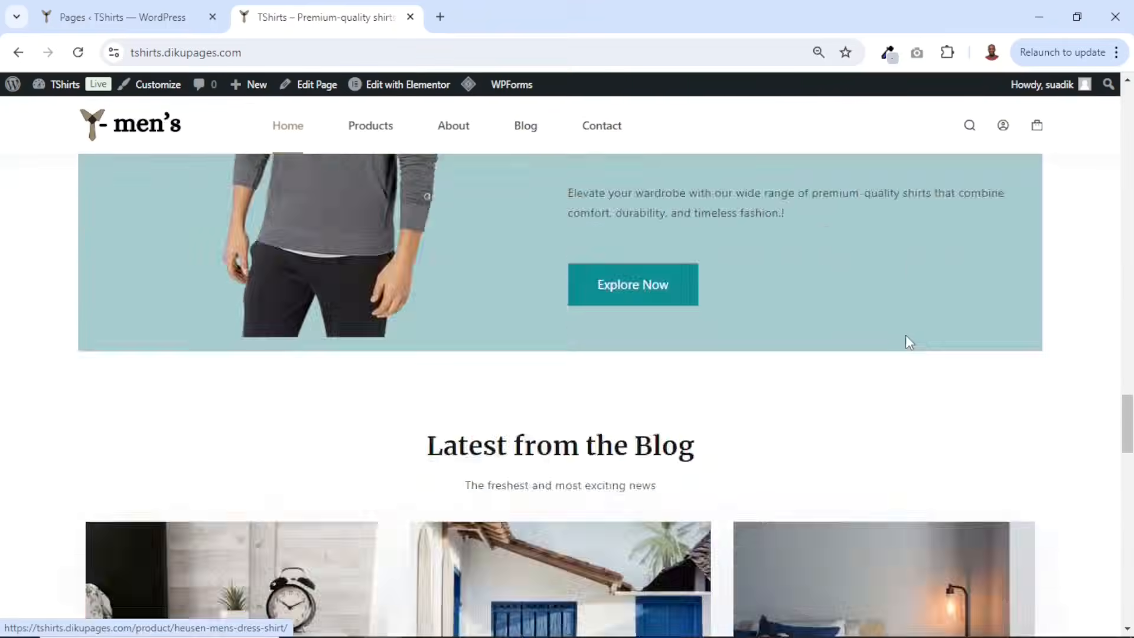
pyautogui.scroll(-10, 906, 335)
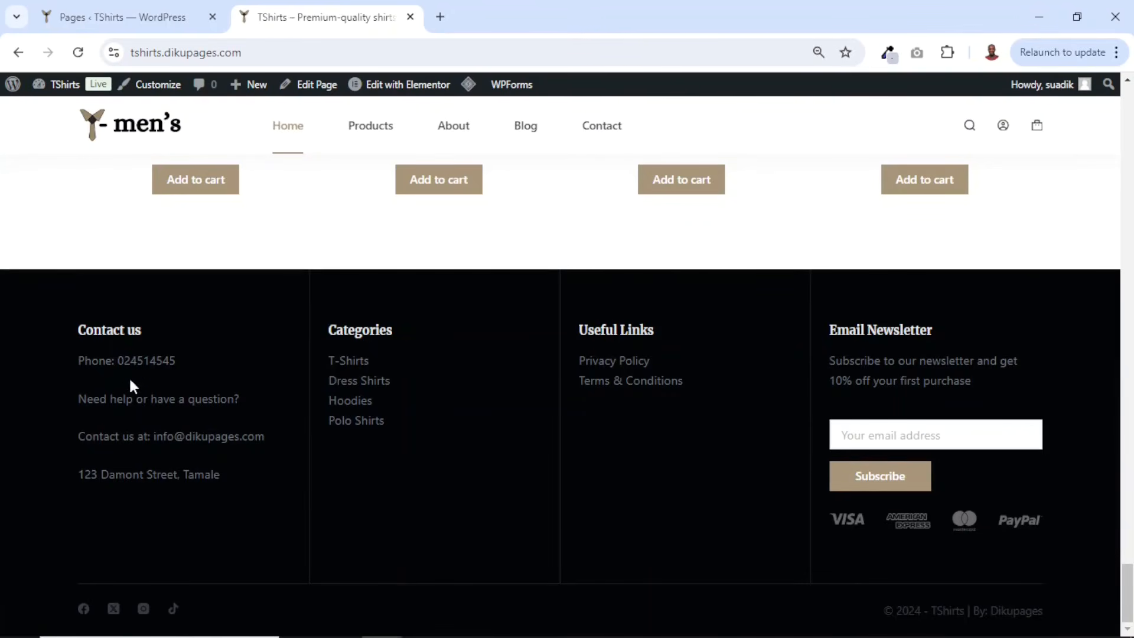
pyautogui.click(84, 609)
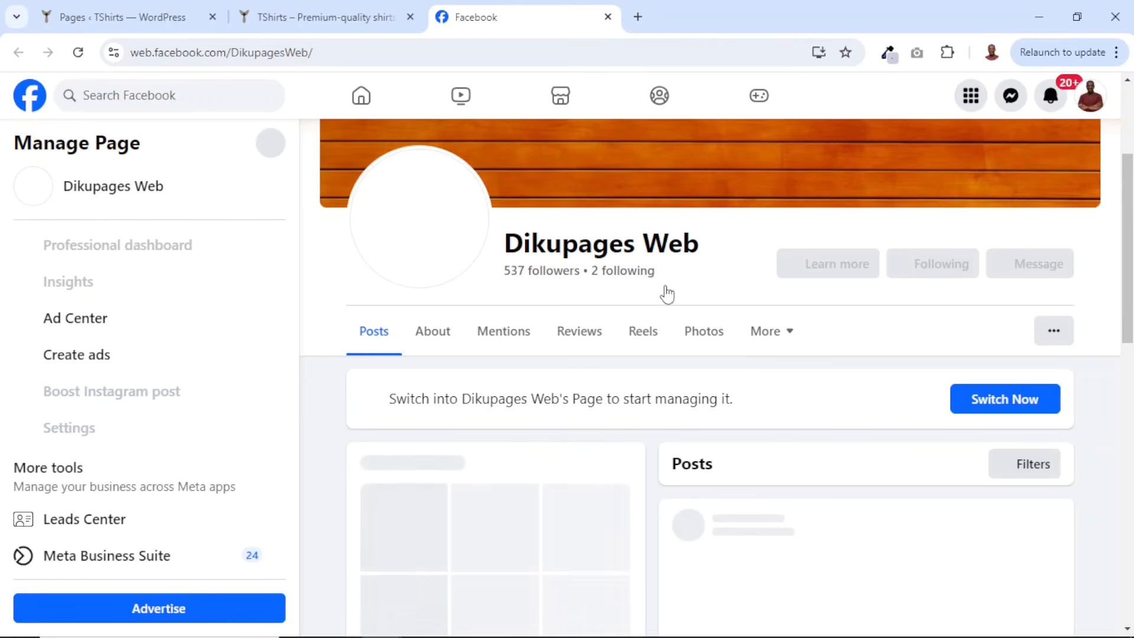
pyautogui.click(608, 17)
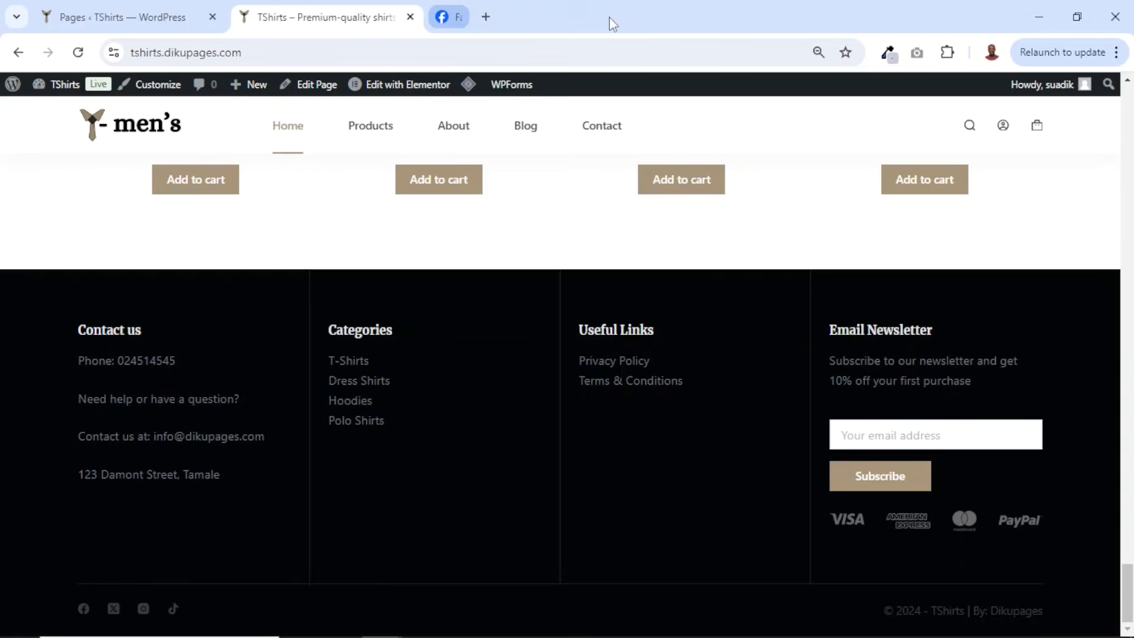
# - Close the WordPress Pages tab and return to the top of the homepage
pyautogui.click(213, 16)
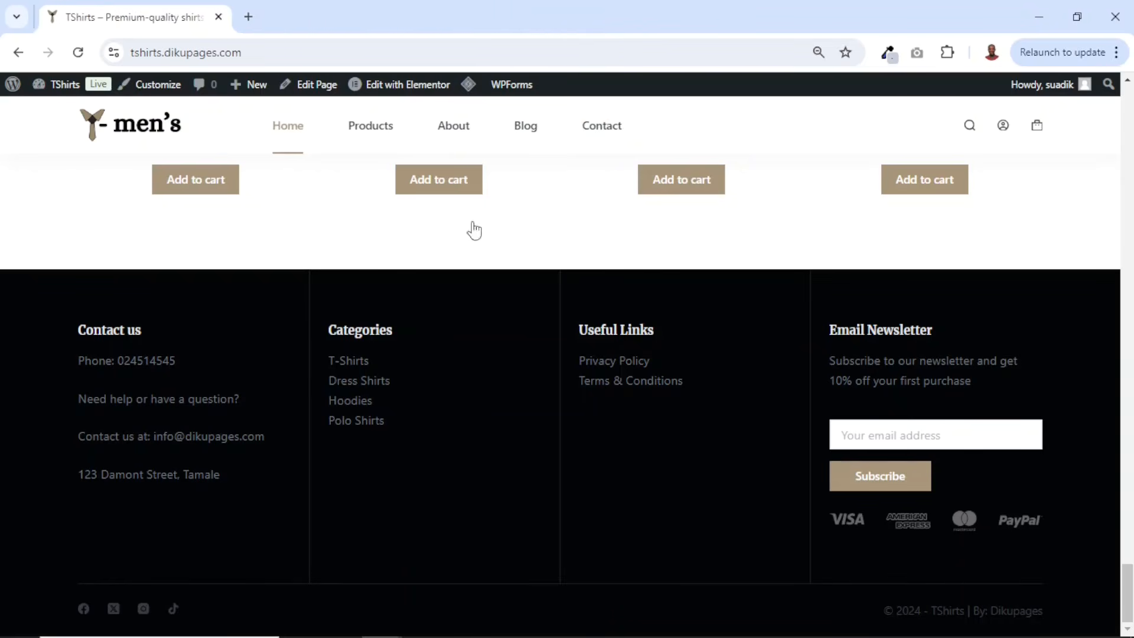
pyautogui.scroll(10, 1012, 392)
pyautogui.scroll(10, 1012, 392)
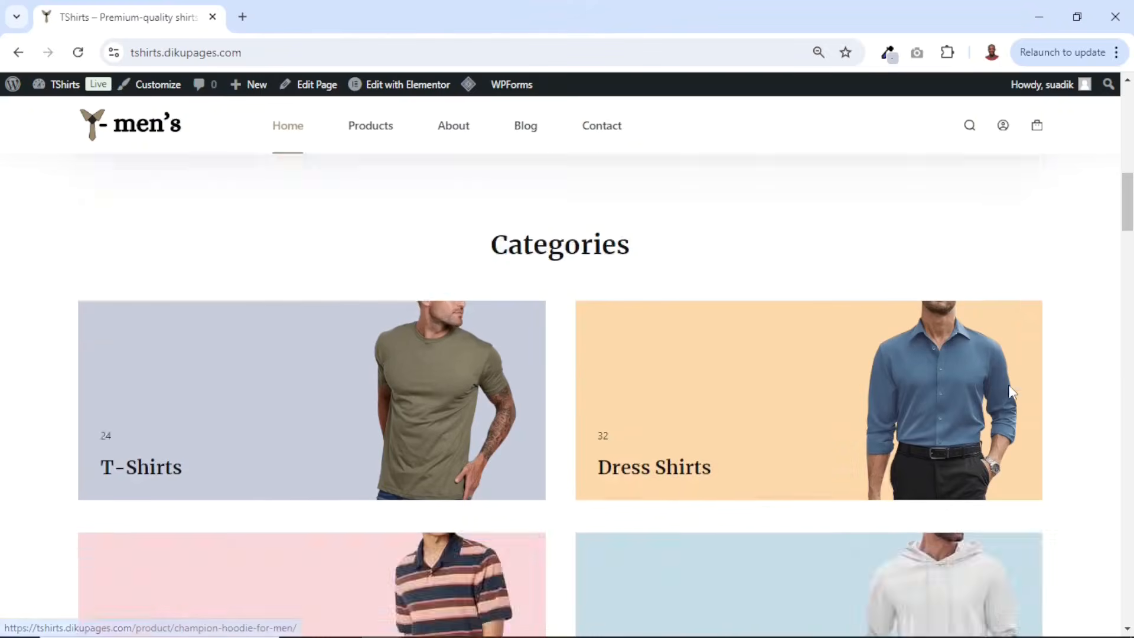
pyautogui.scroll(10, 1012, 392)
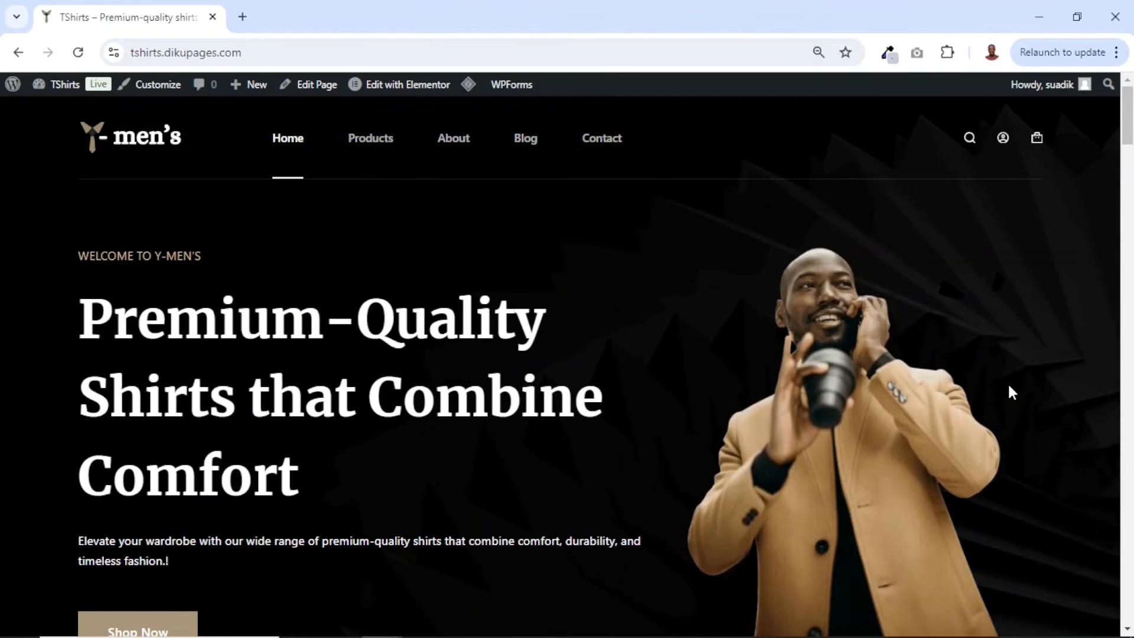